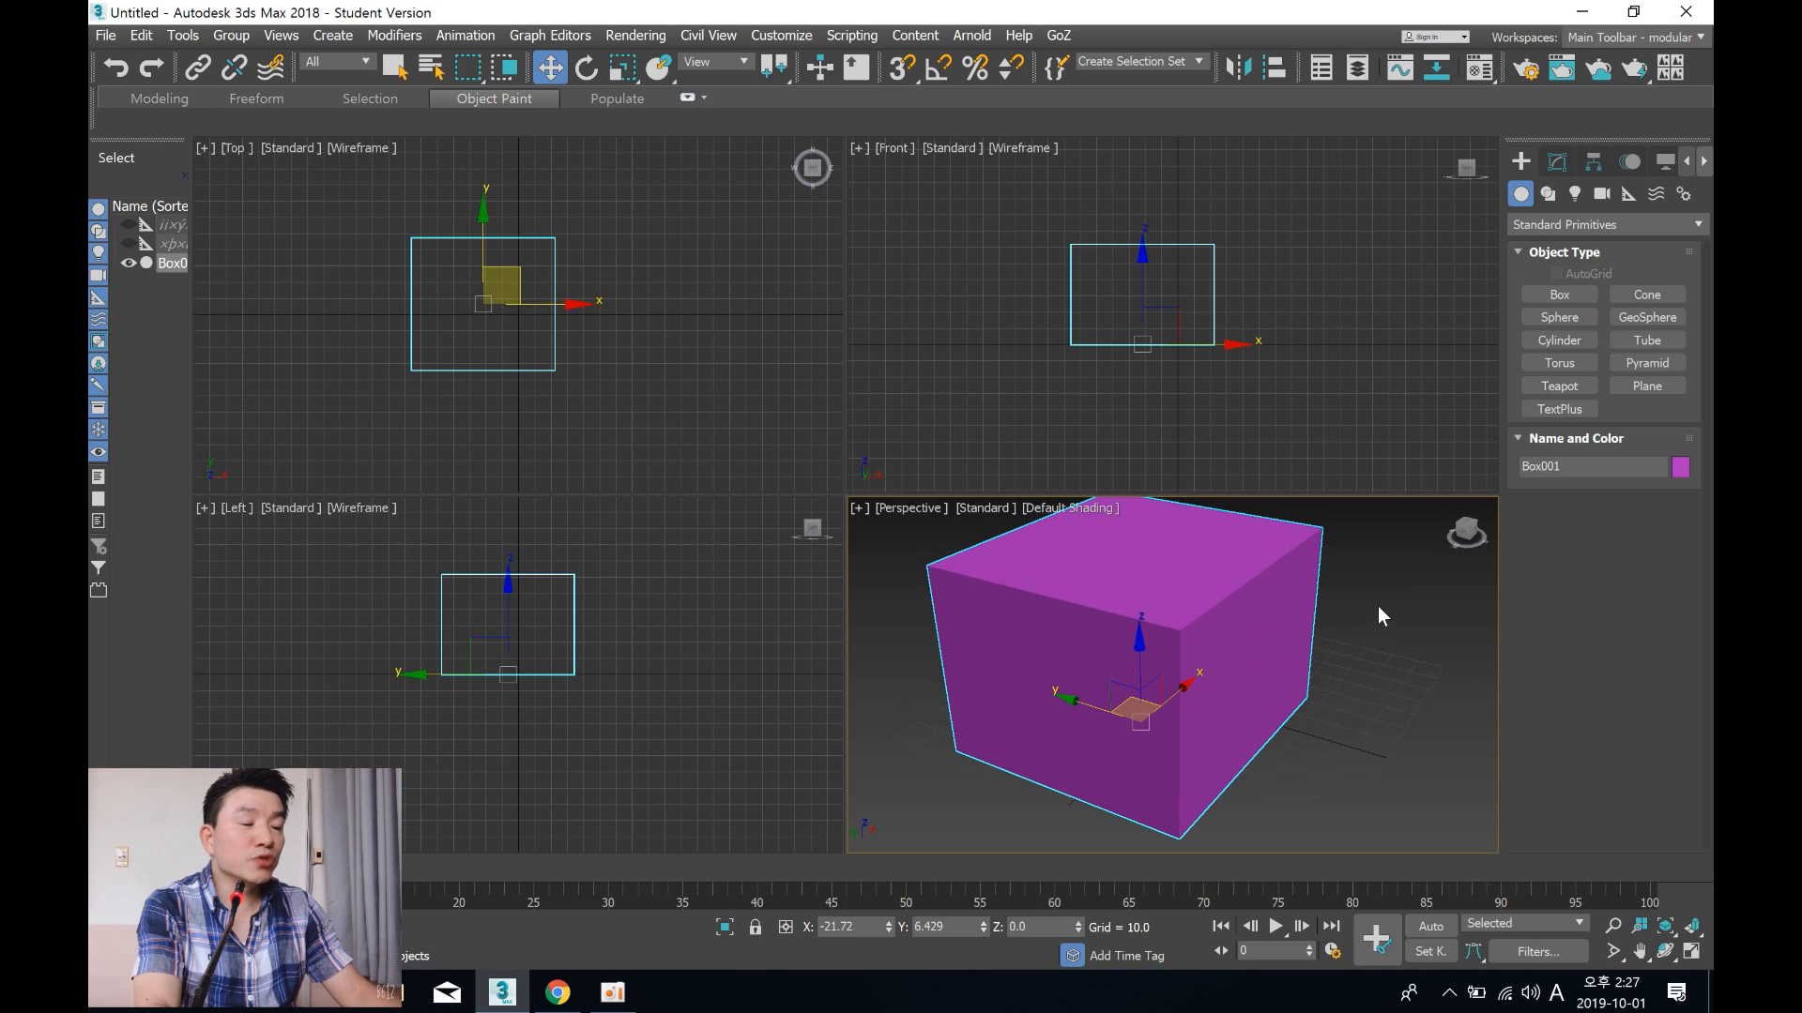
left_click(1135, 655)
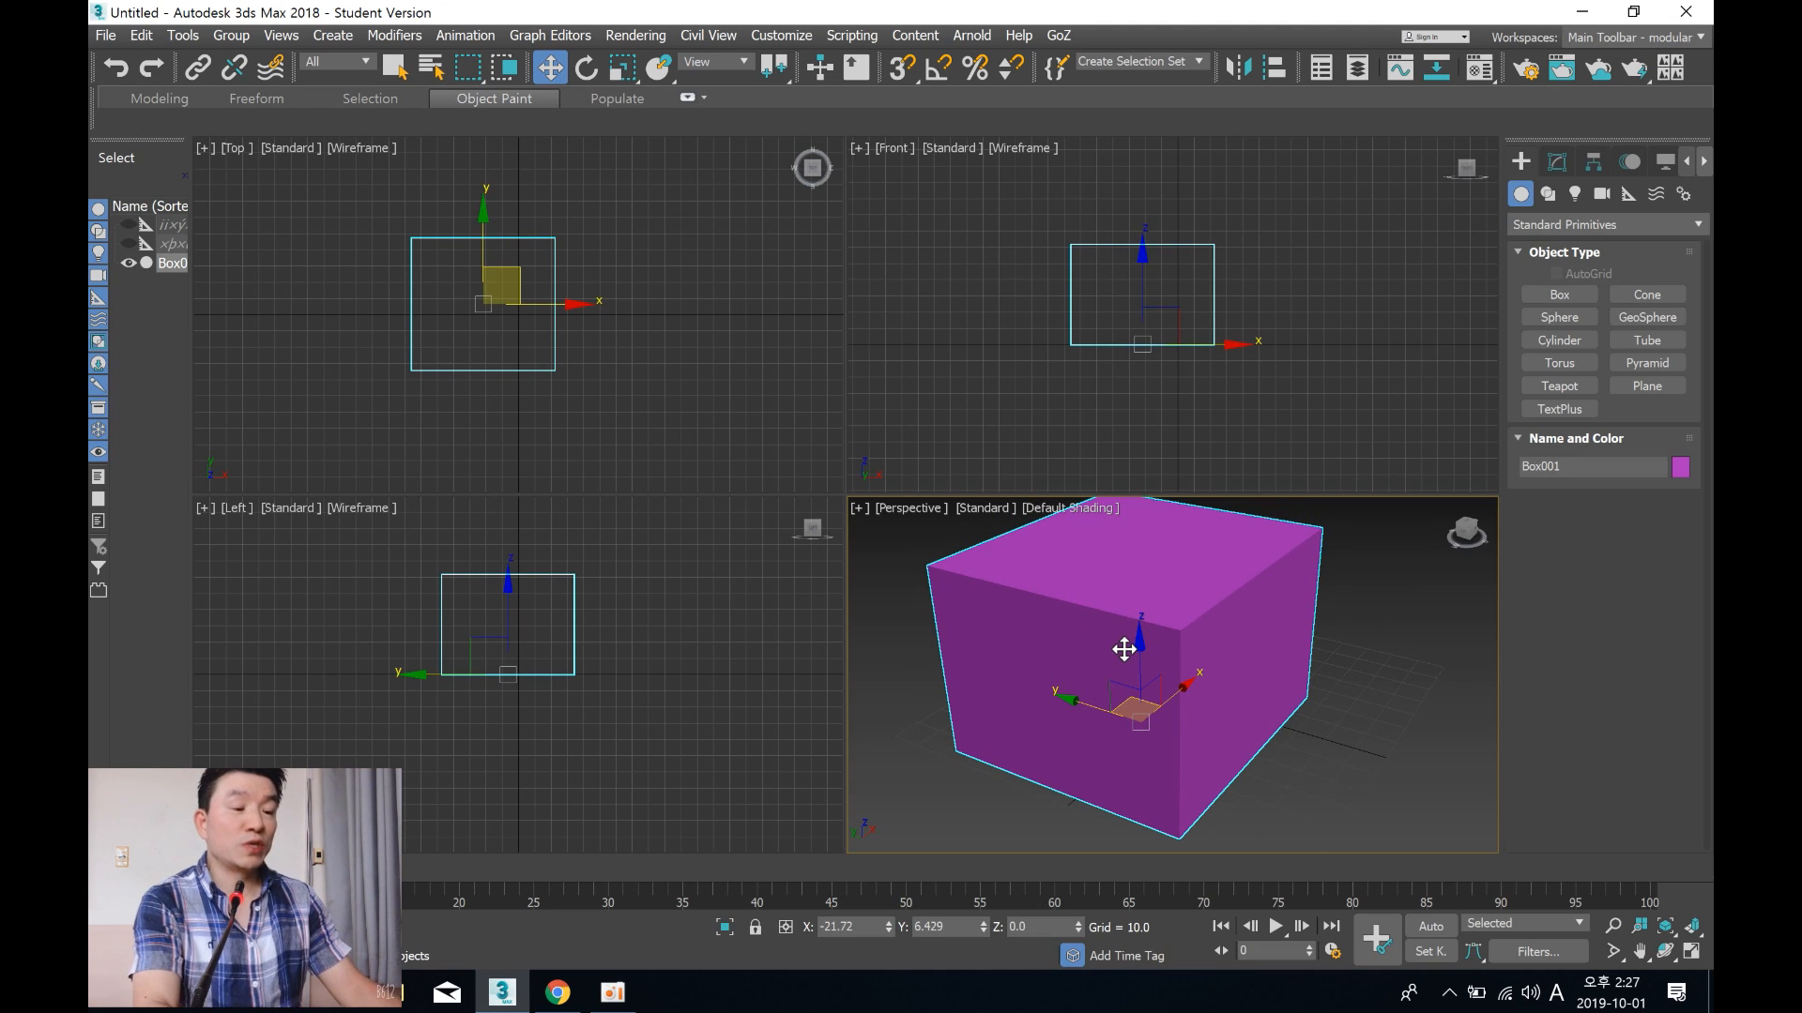
left_click(1395, 629)
left_click(1182, 634)
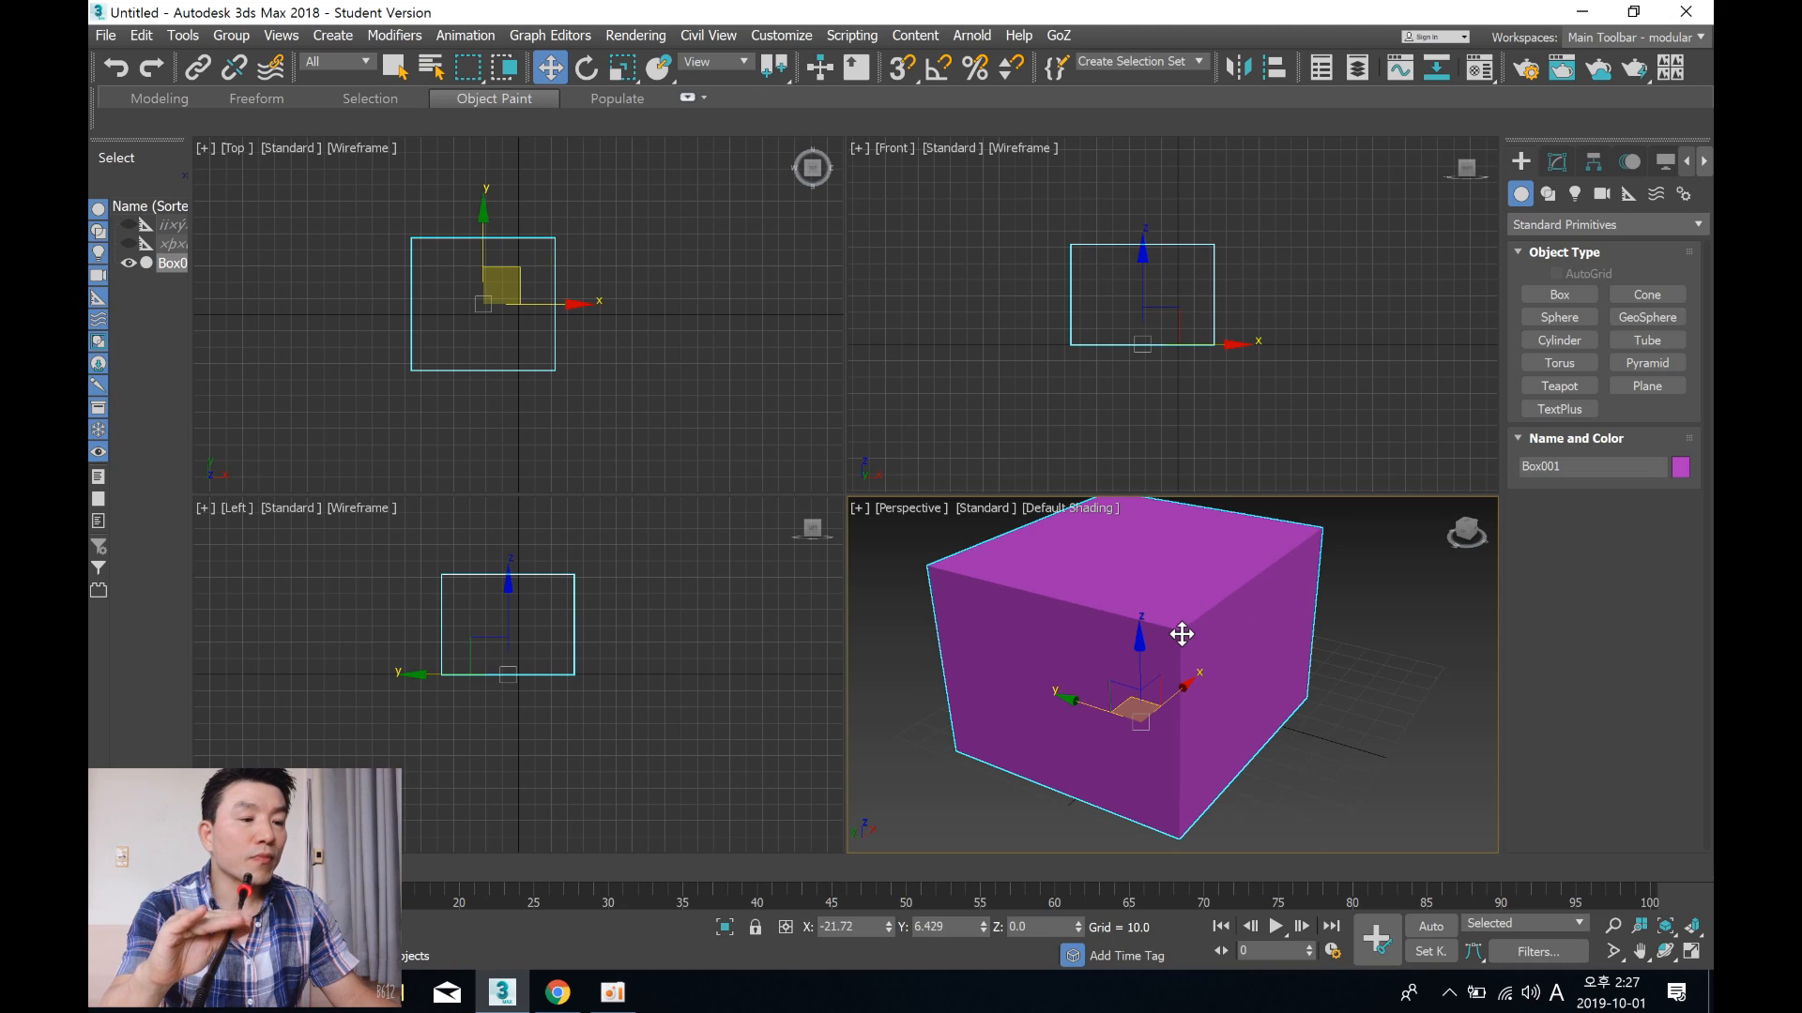
middle_click_drag(1179, 635, 1154, 663)
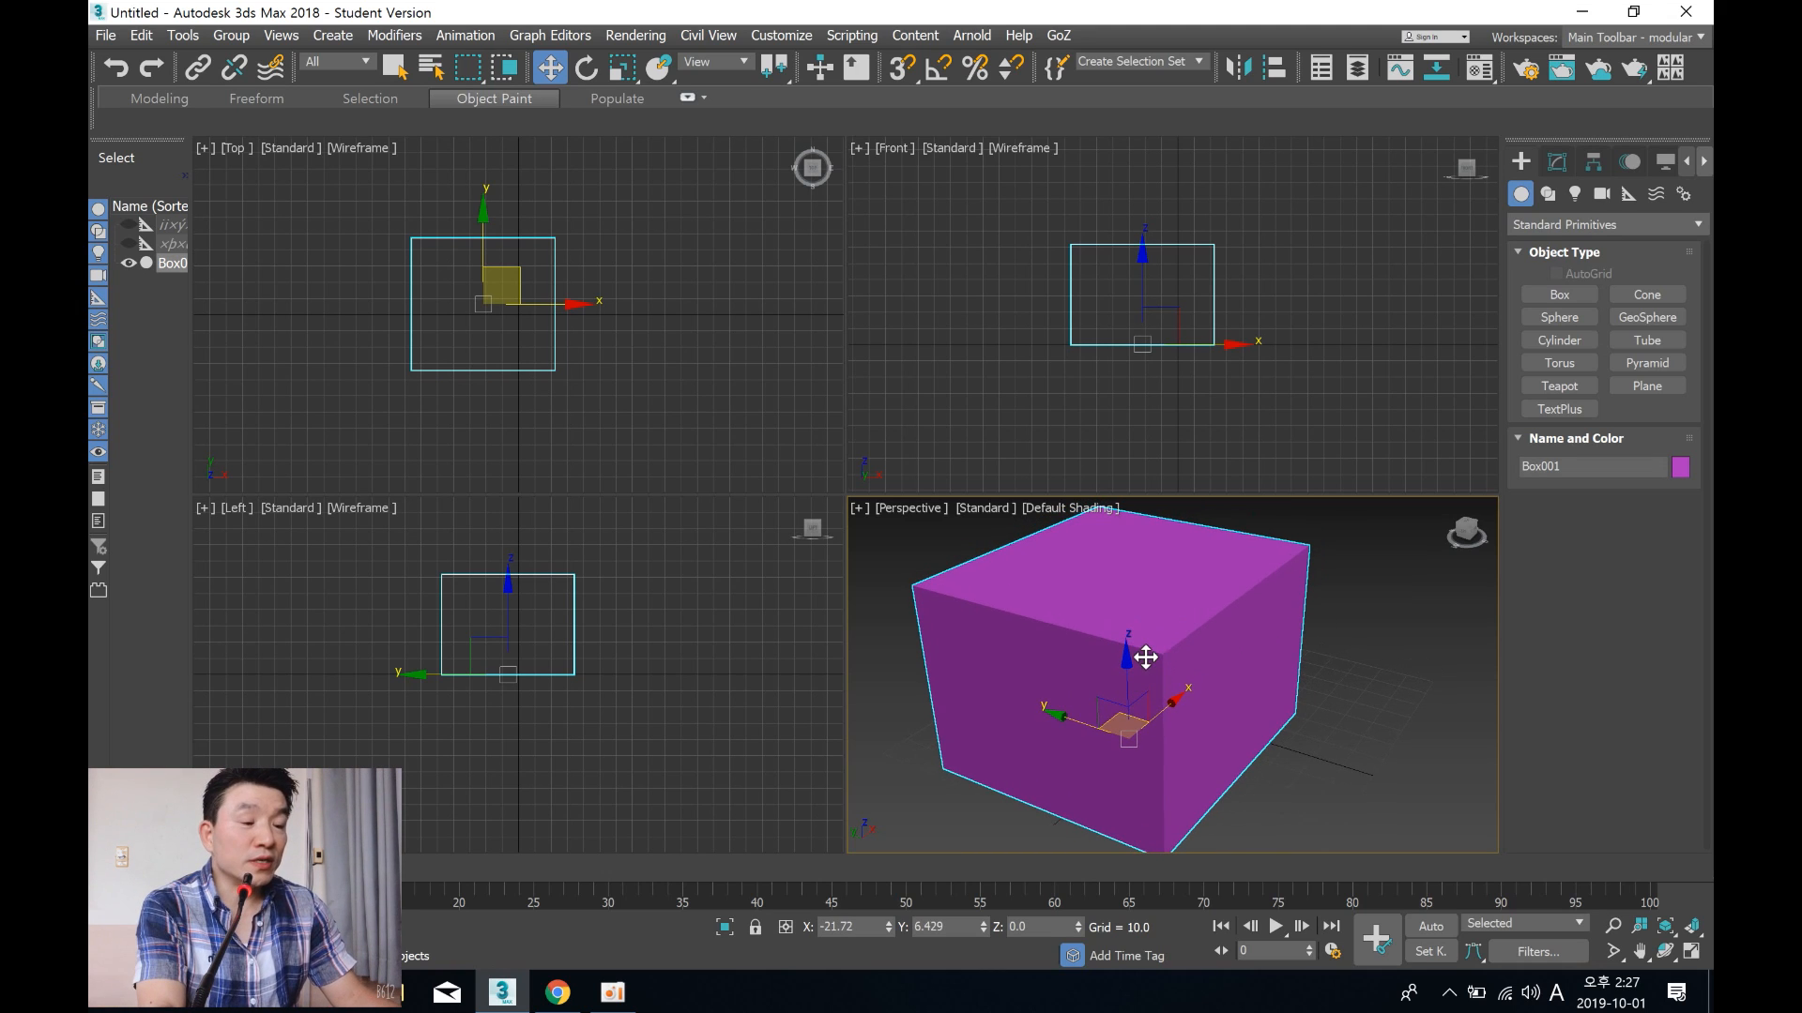
left_click(1411, 610)
left_click(1201, 648)
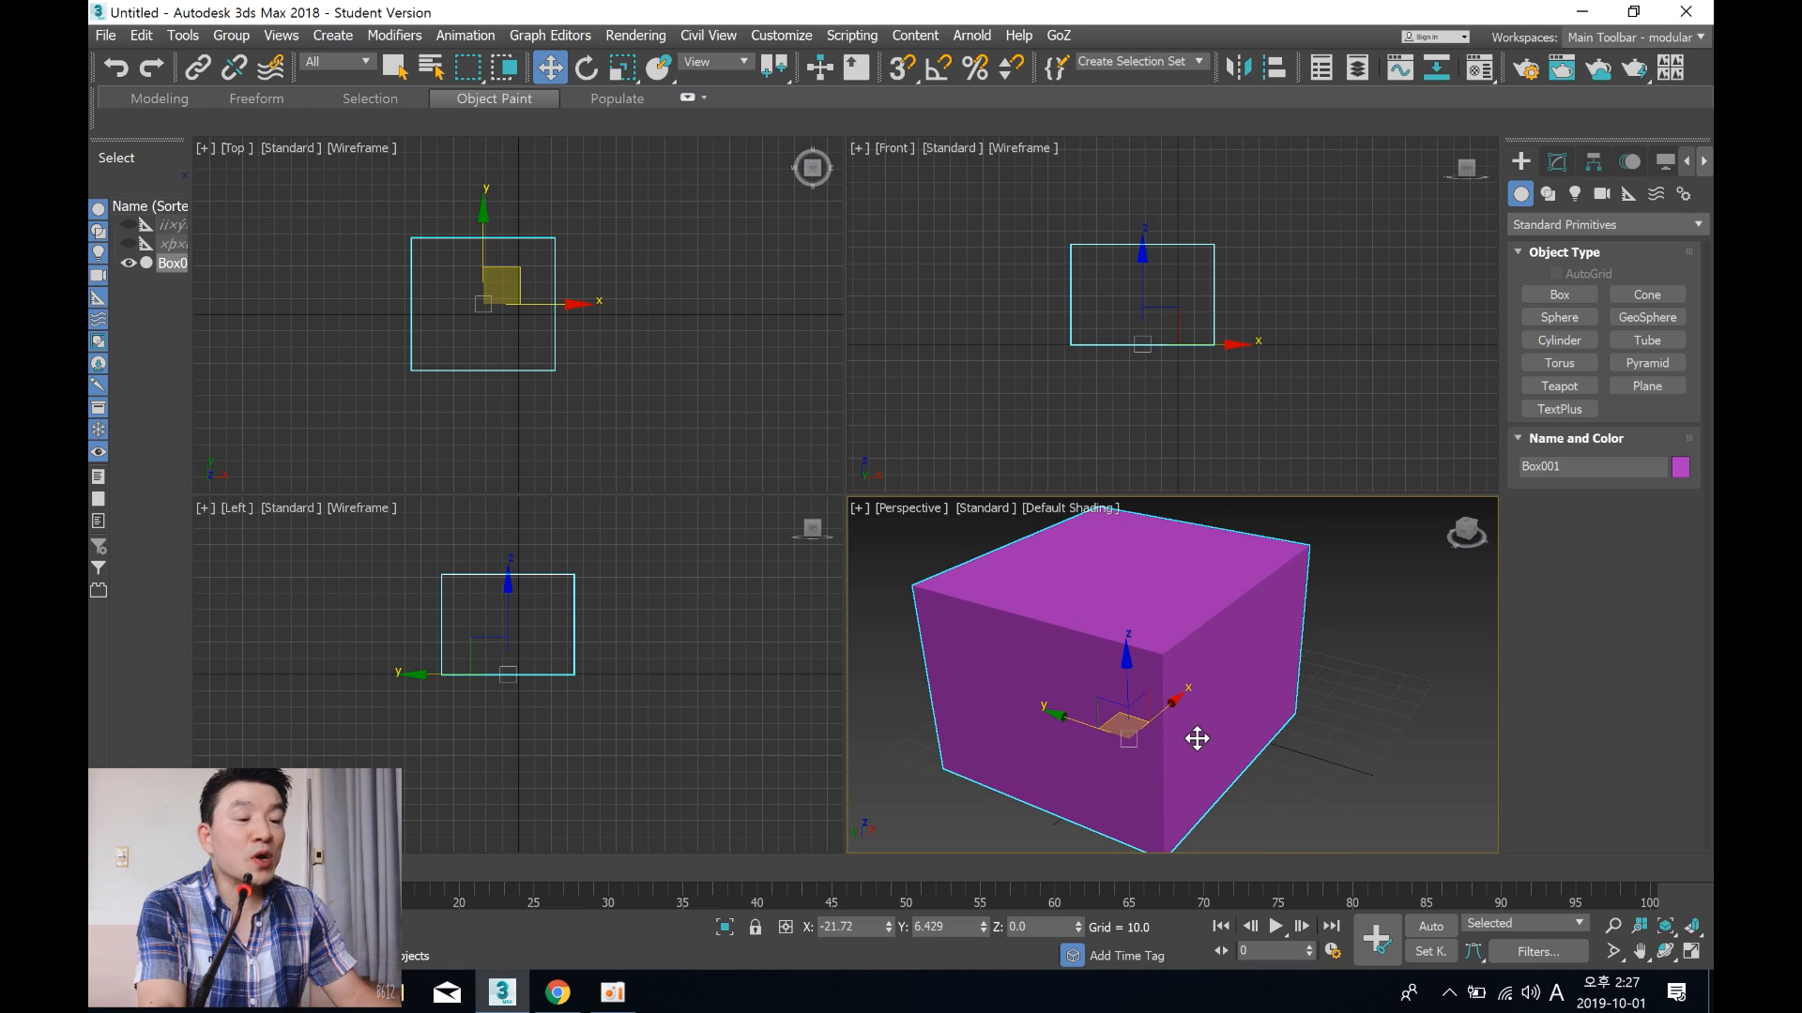
middle_click_drag(1107, 712, 1123, 703)
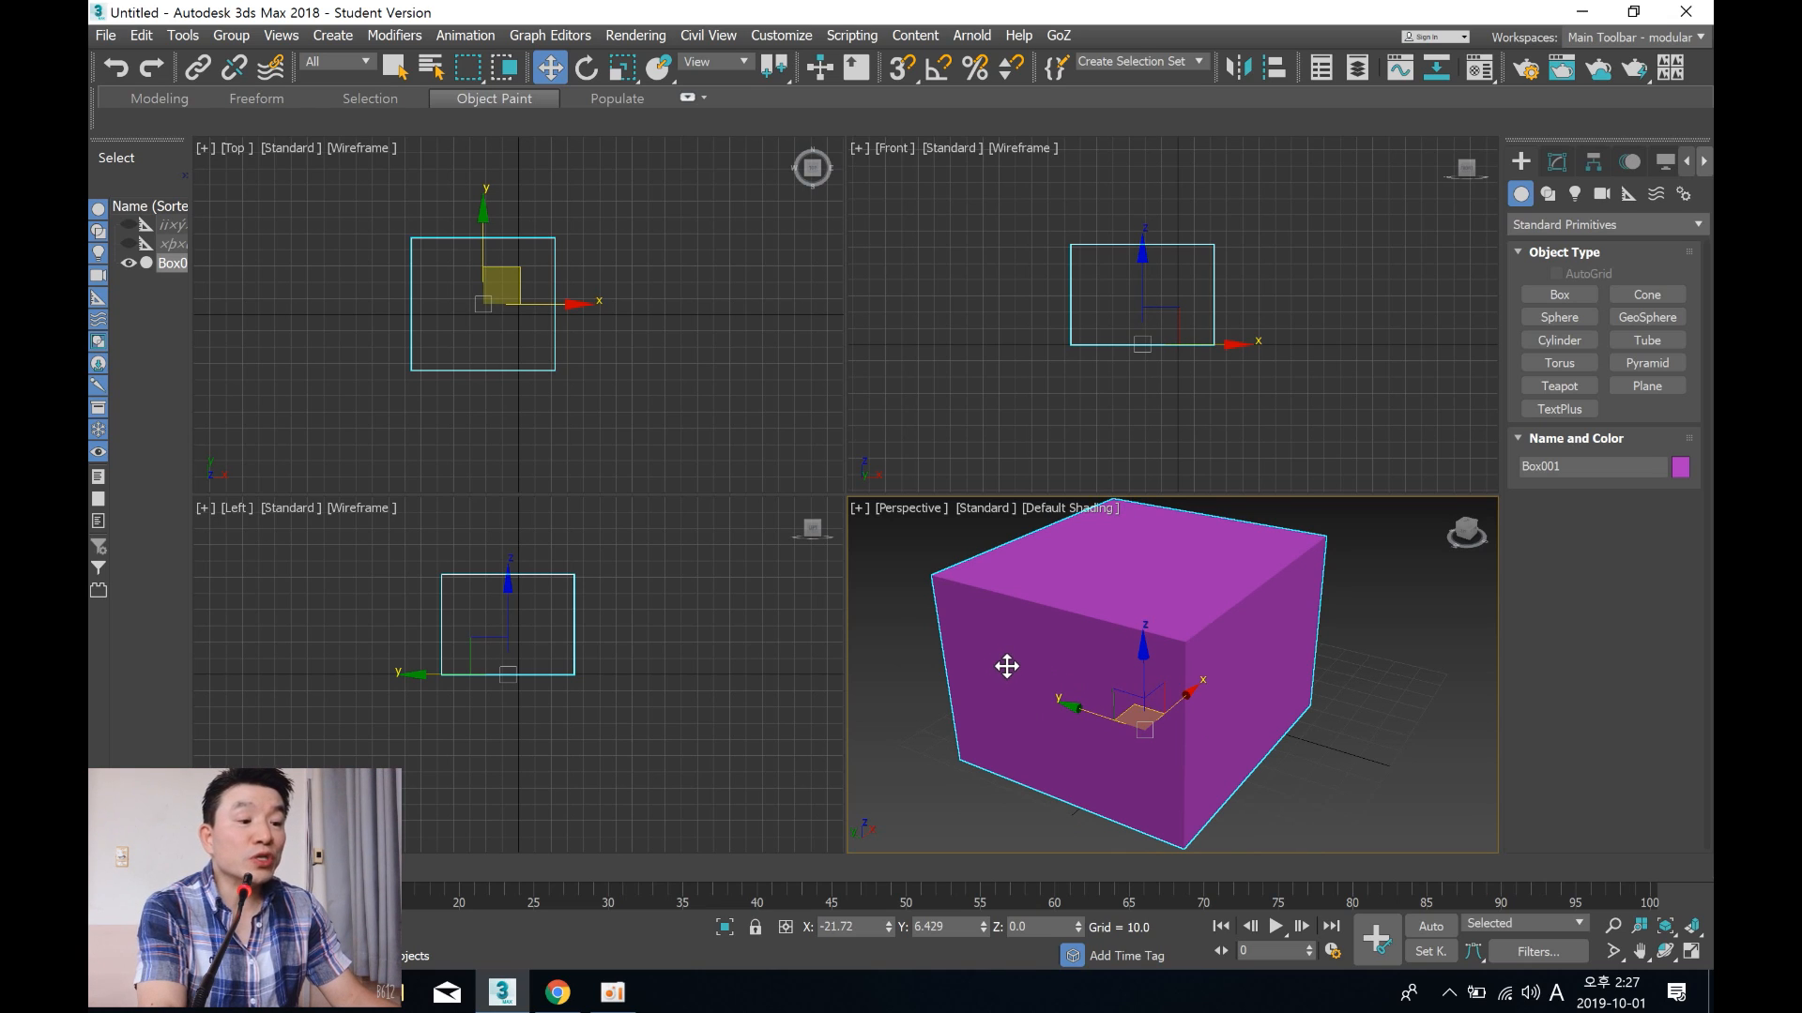
middle_click_drag(1045, 688, 1090, 672, "alt")
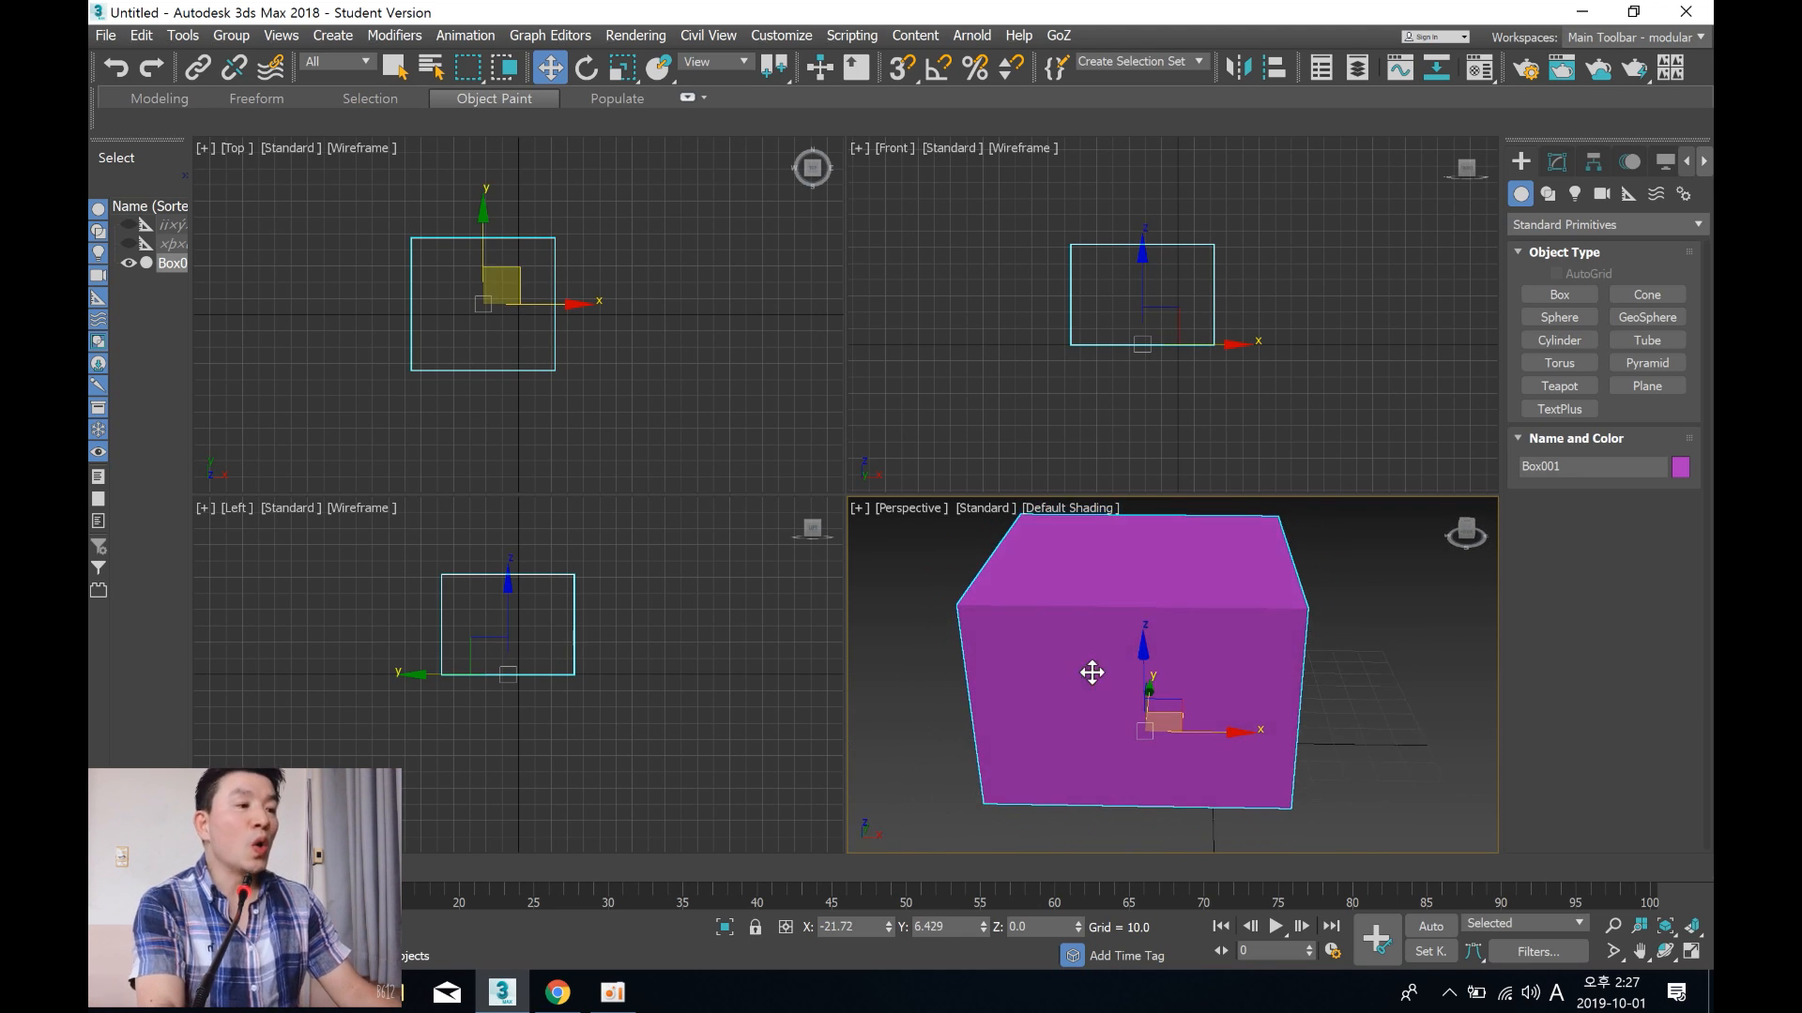
Step: Configure the modifier set to 8 total buttons and assign the Unwrap UVW modifier to the empty one
left_click(1554, 163)
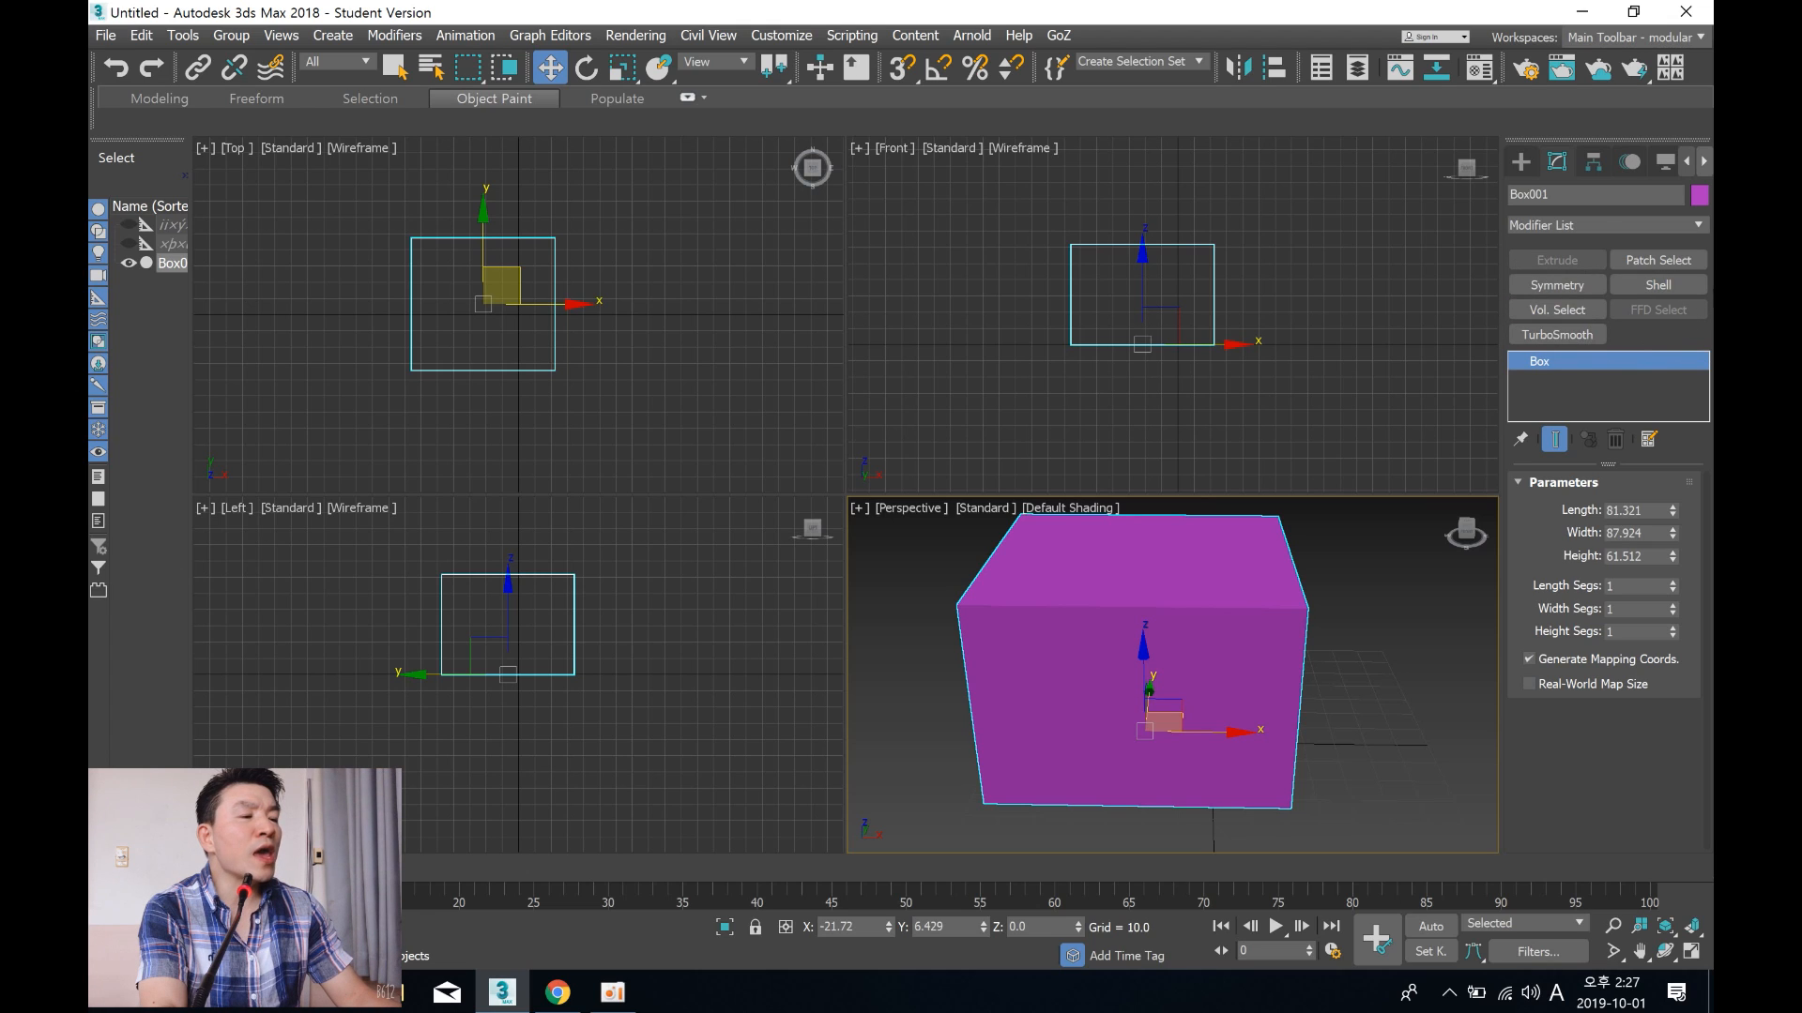
left_click(1650, 441)
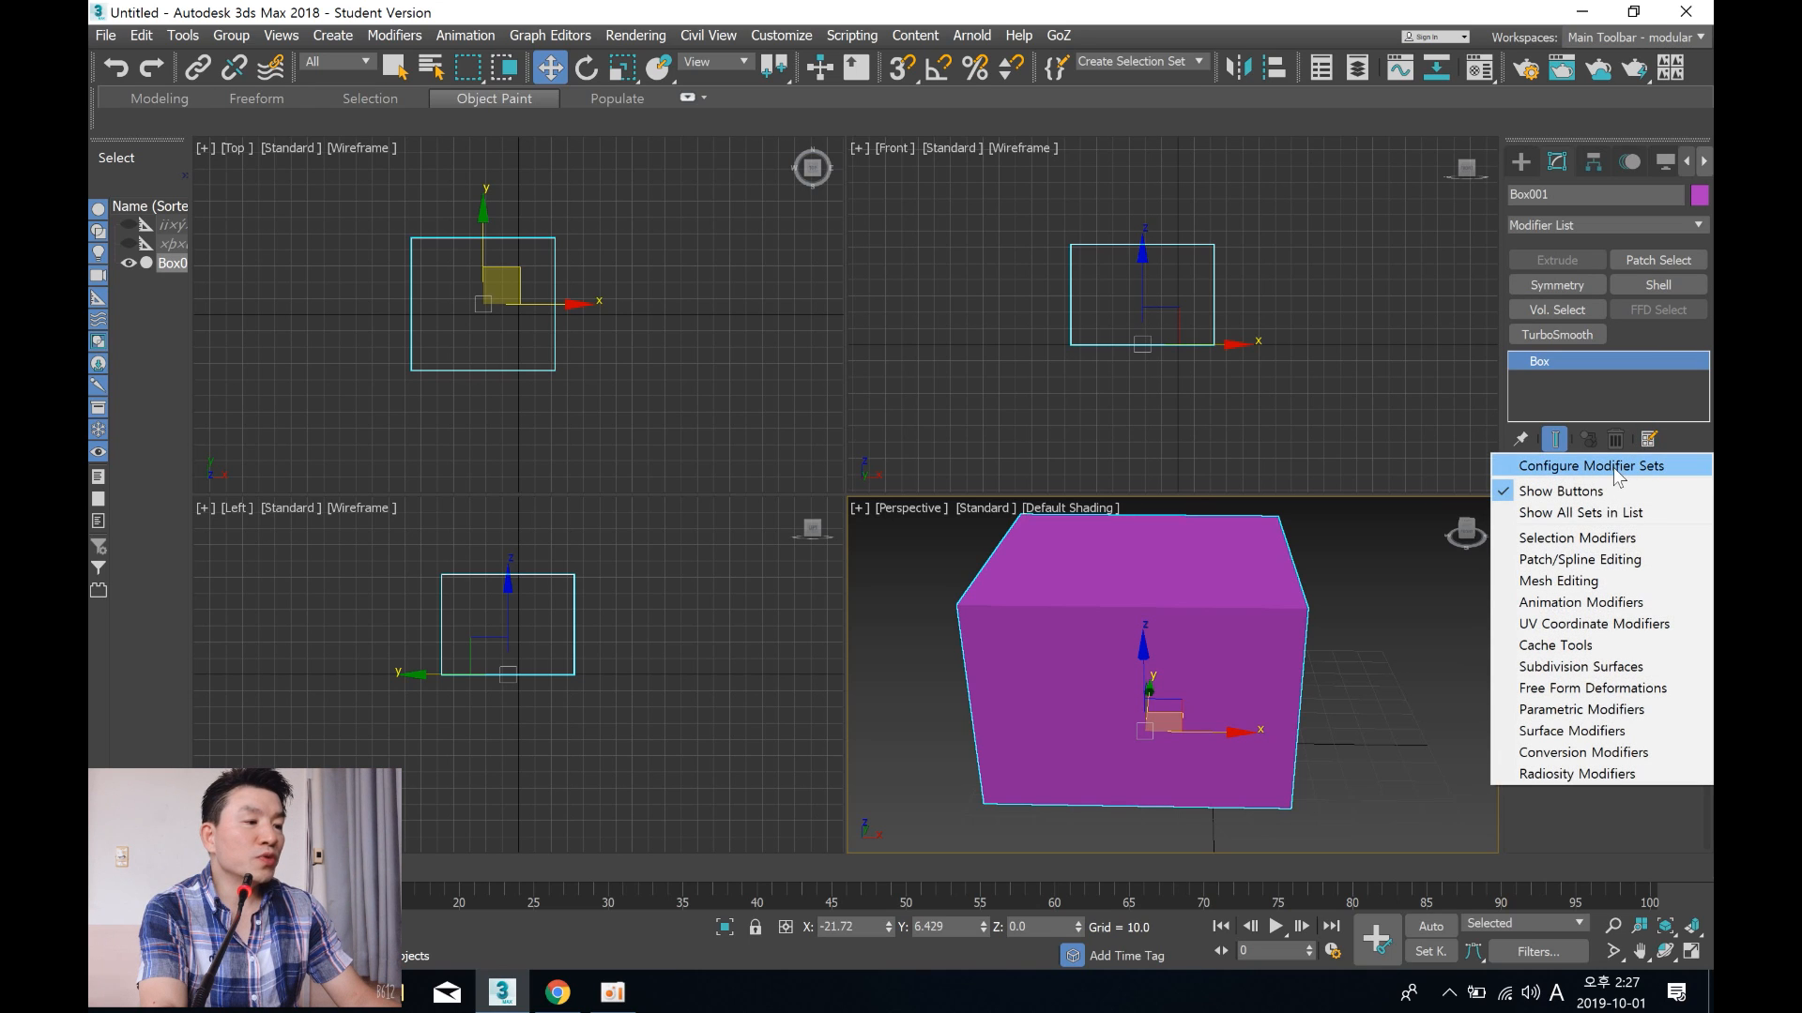
left_click(1617, 469)
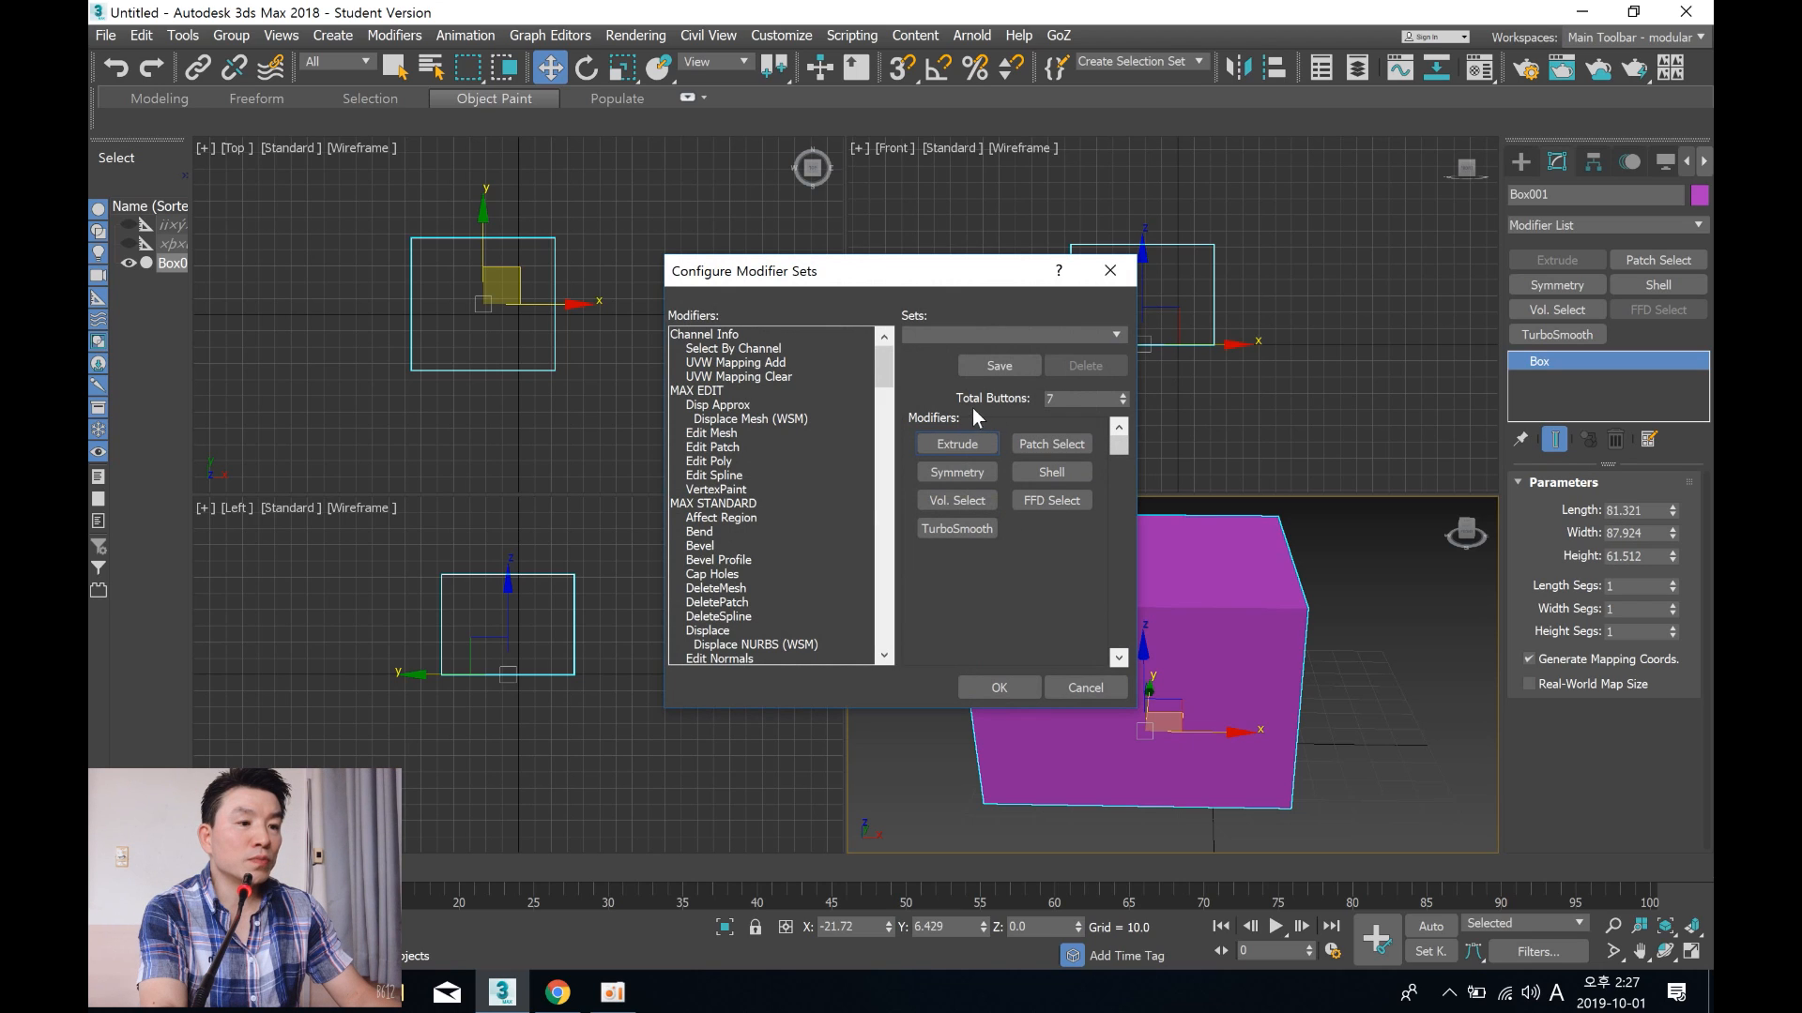
left_click(1122, 395)
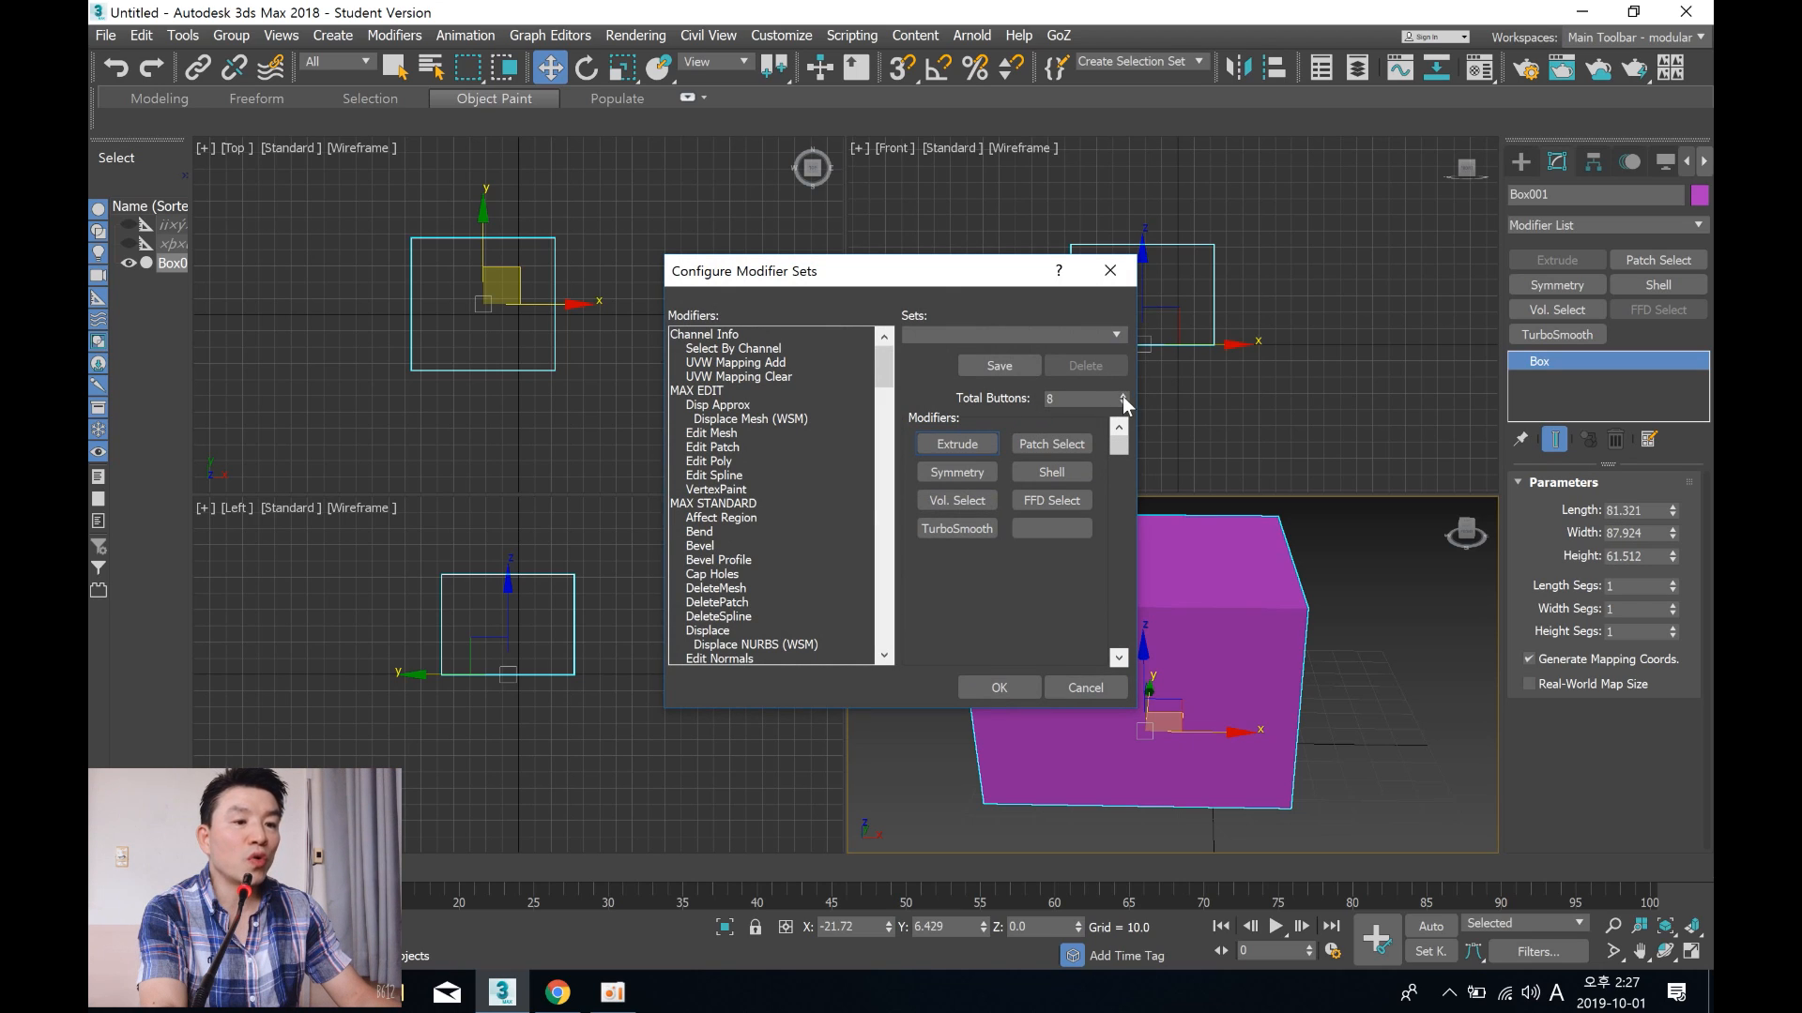
left_click(723, 575)
key("u")
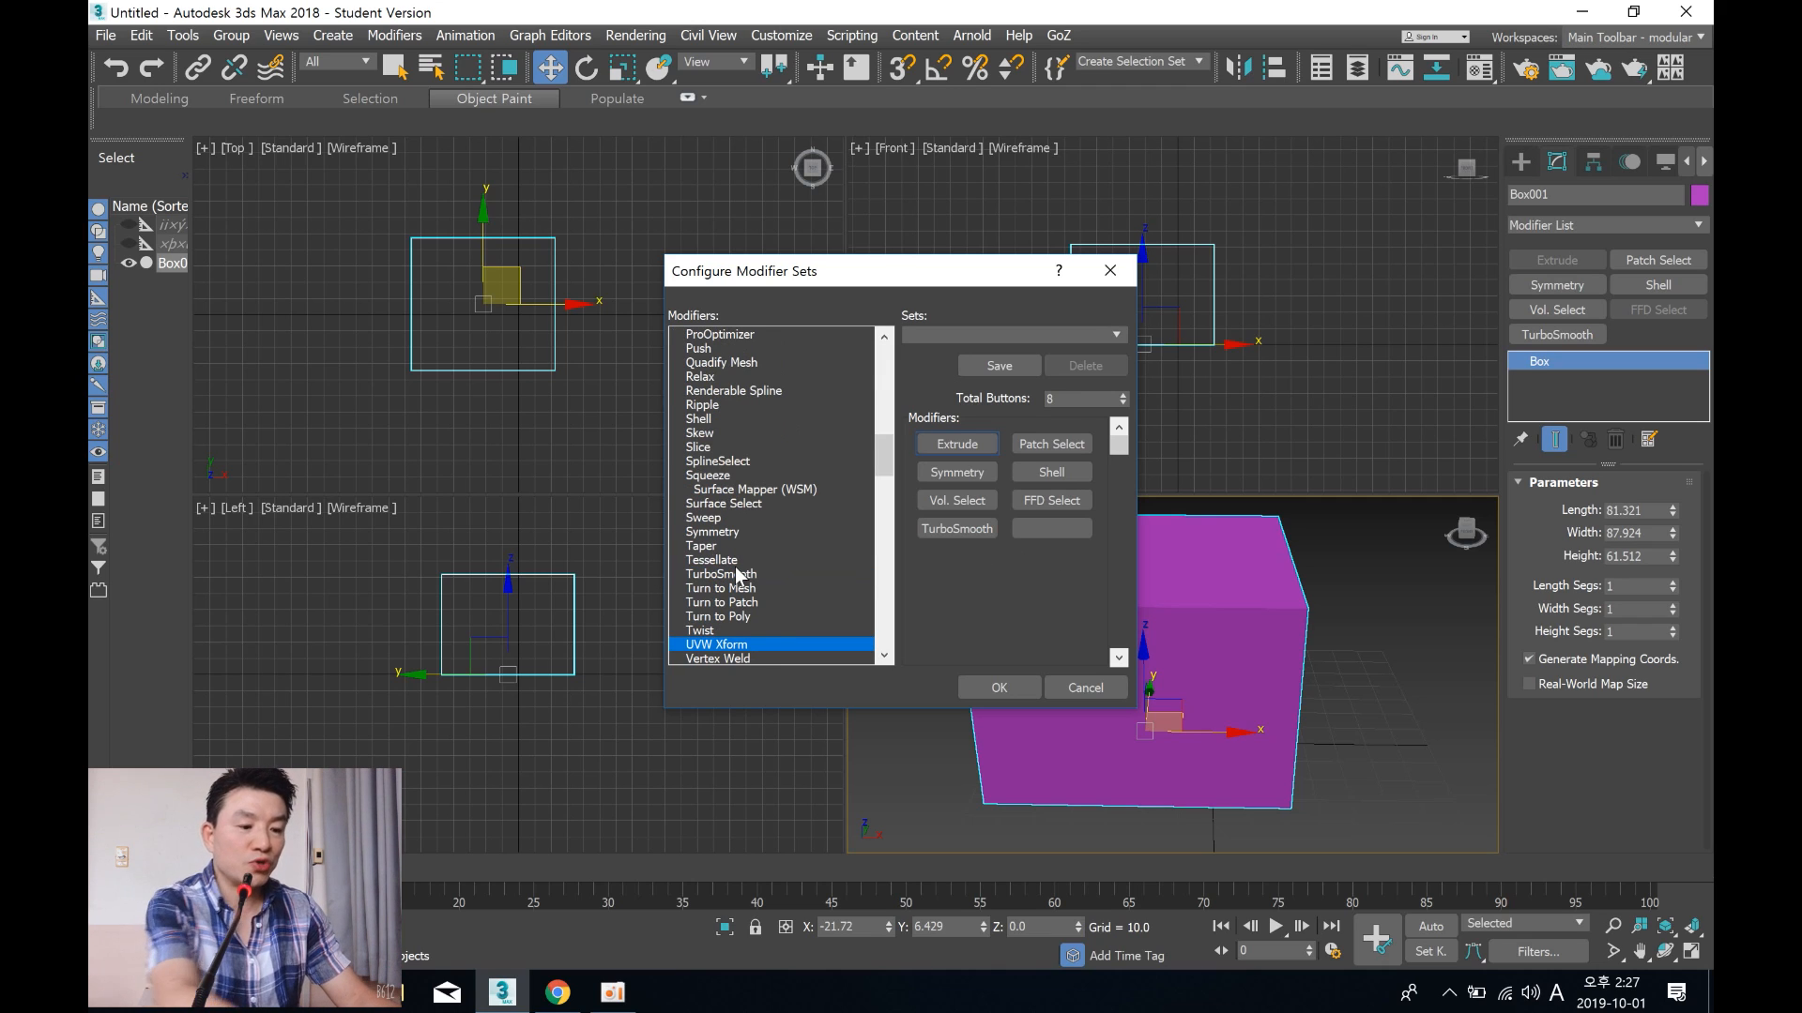
key("u")
key("u")
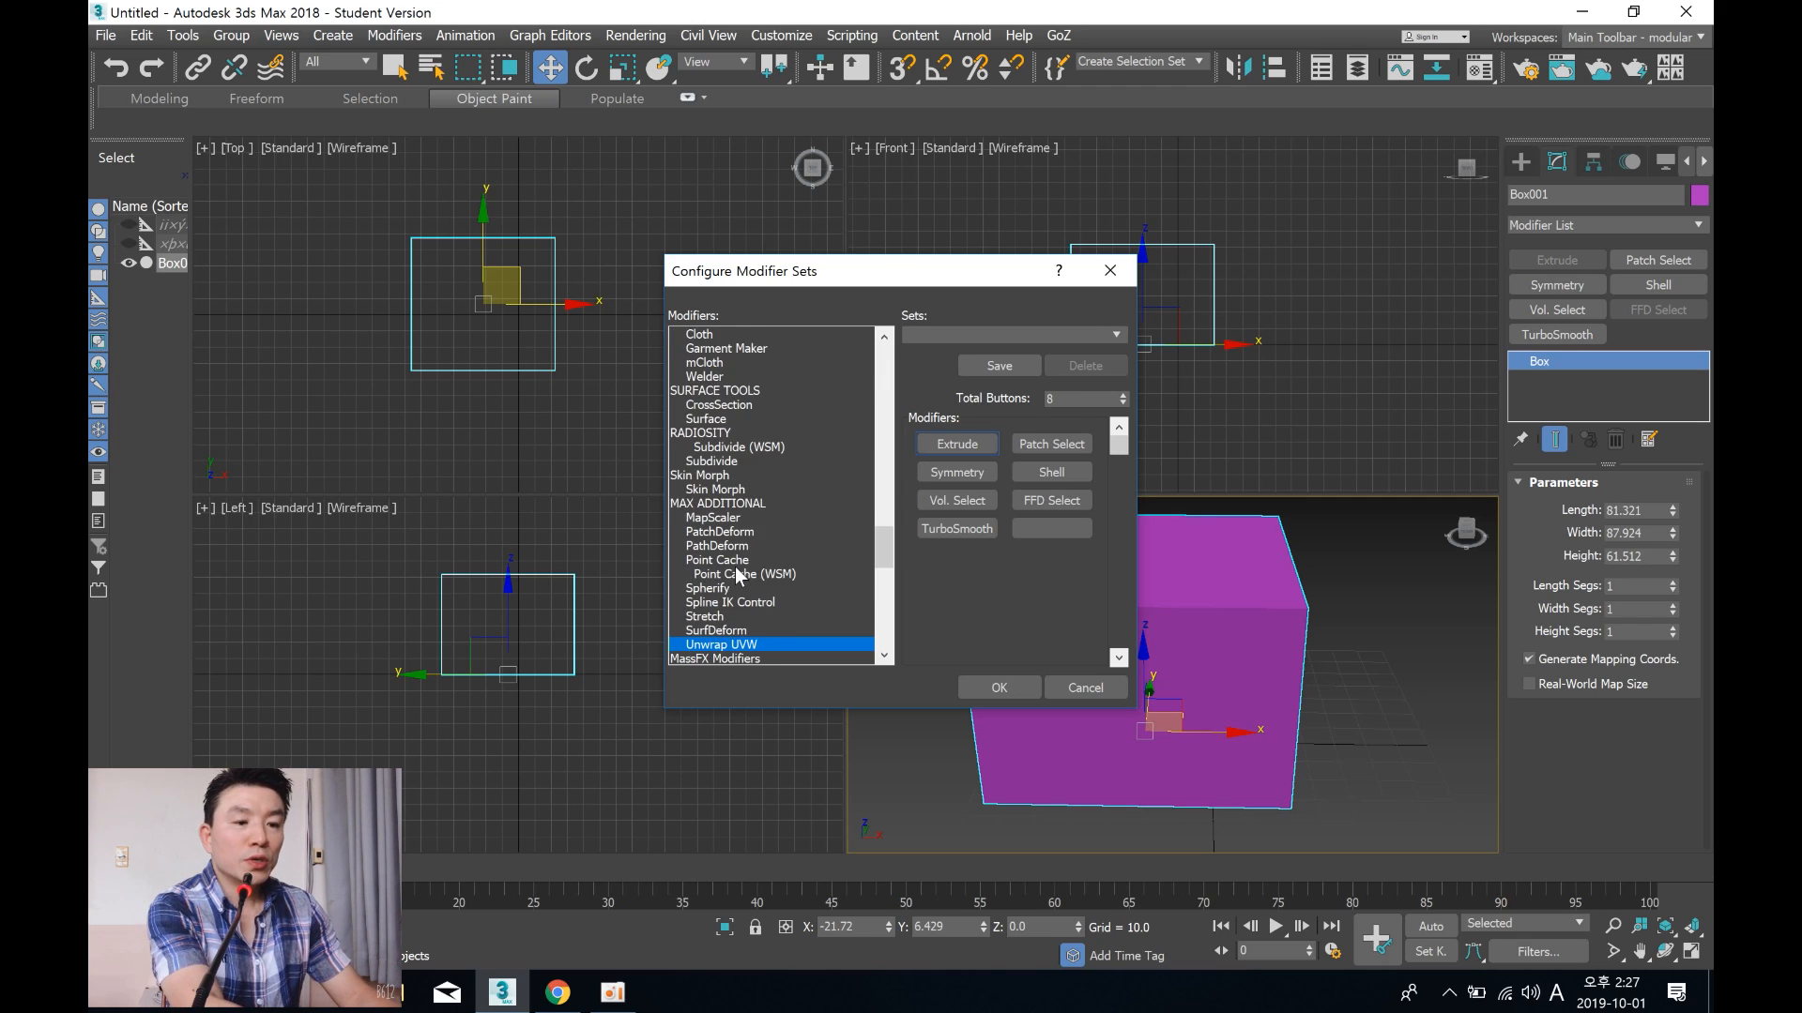
left_click_drag(750, 648, 1057, 537)
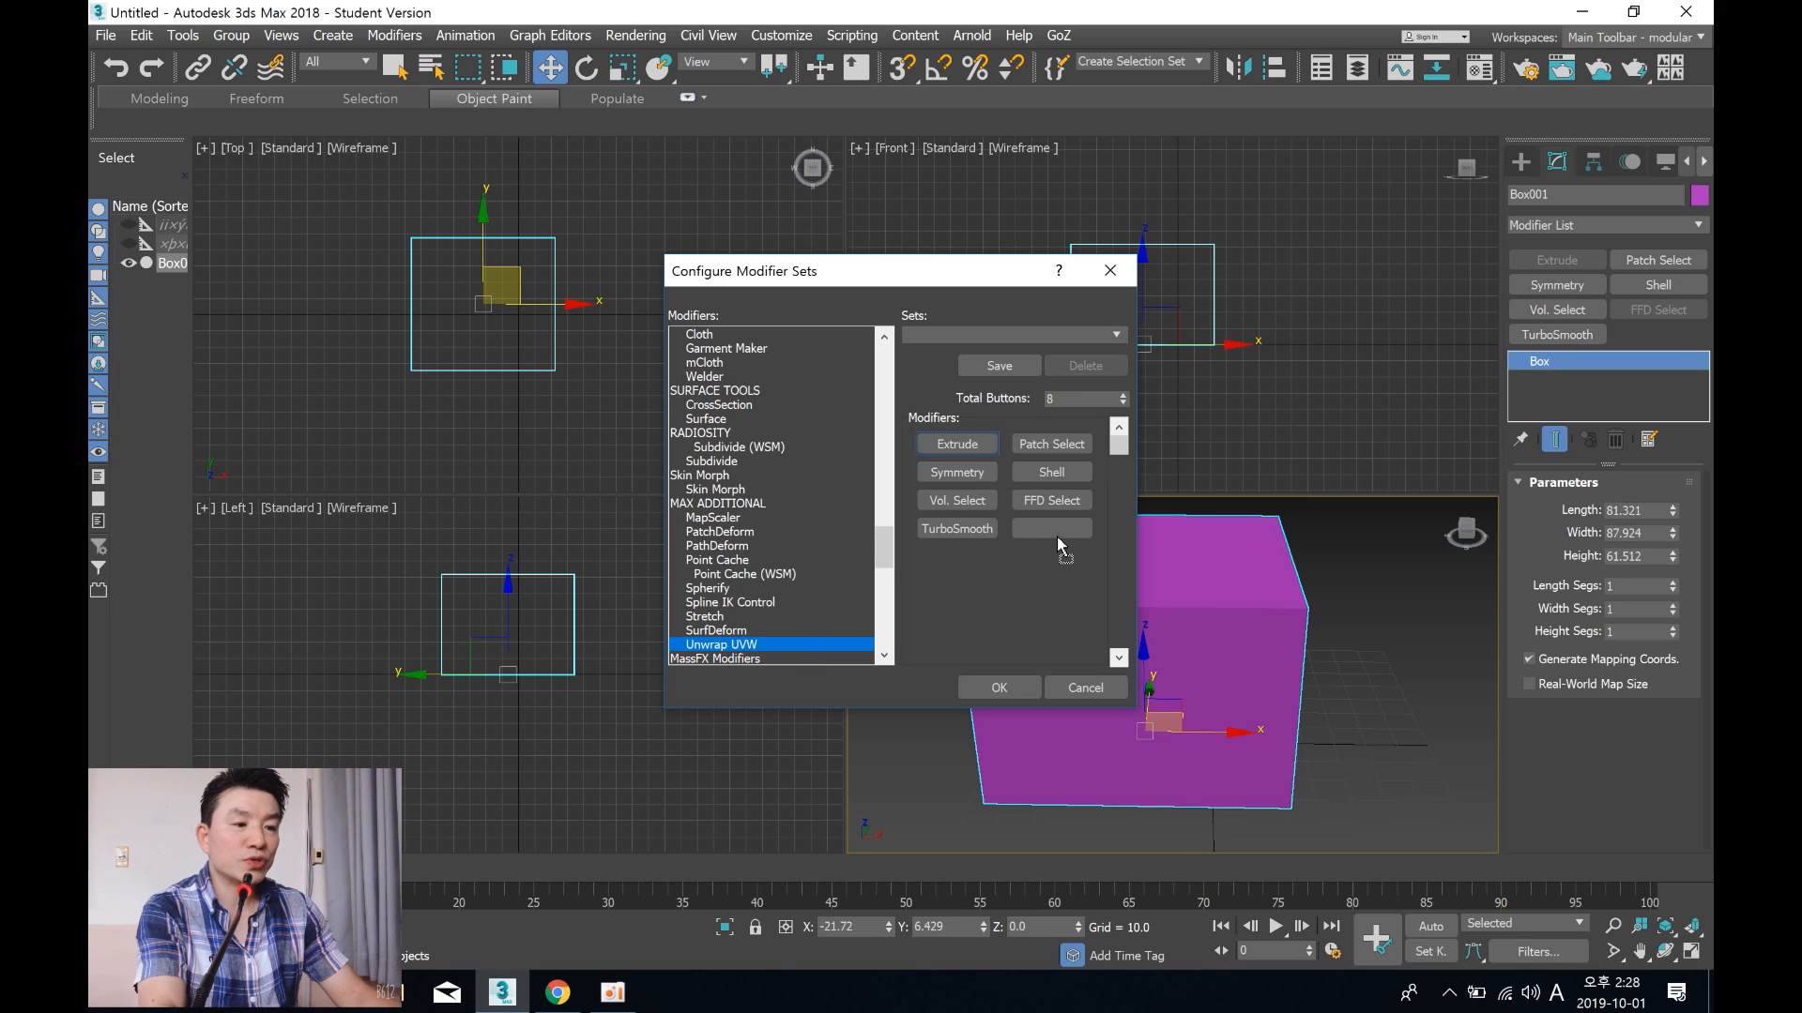
left_click(999, 687)
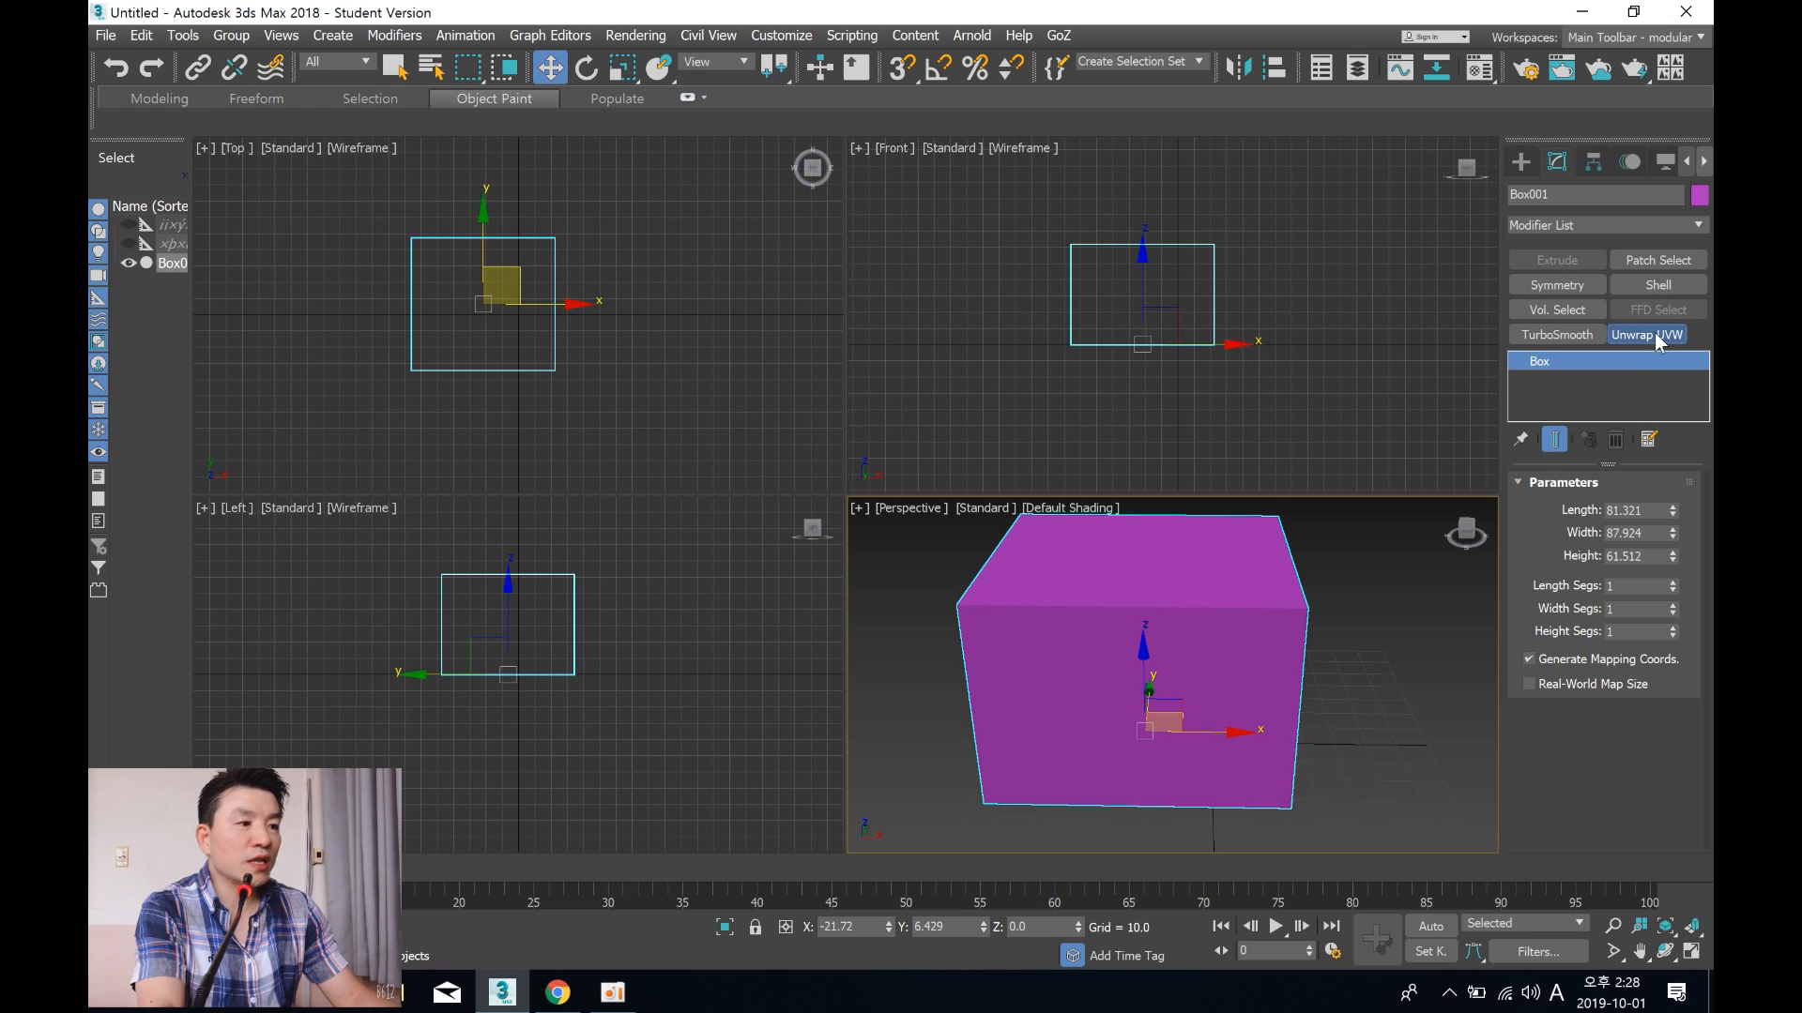
Step: Apply the Unwrap UVW modifier to the box and show it in a maximized Perspective view with edged faces
left_click(1653, 333)
middle_click_drag(1090, 617, 1099, 637)
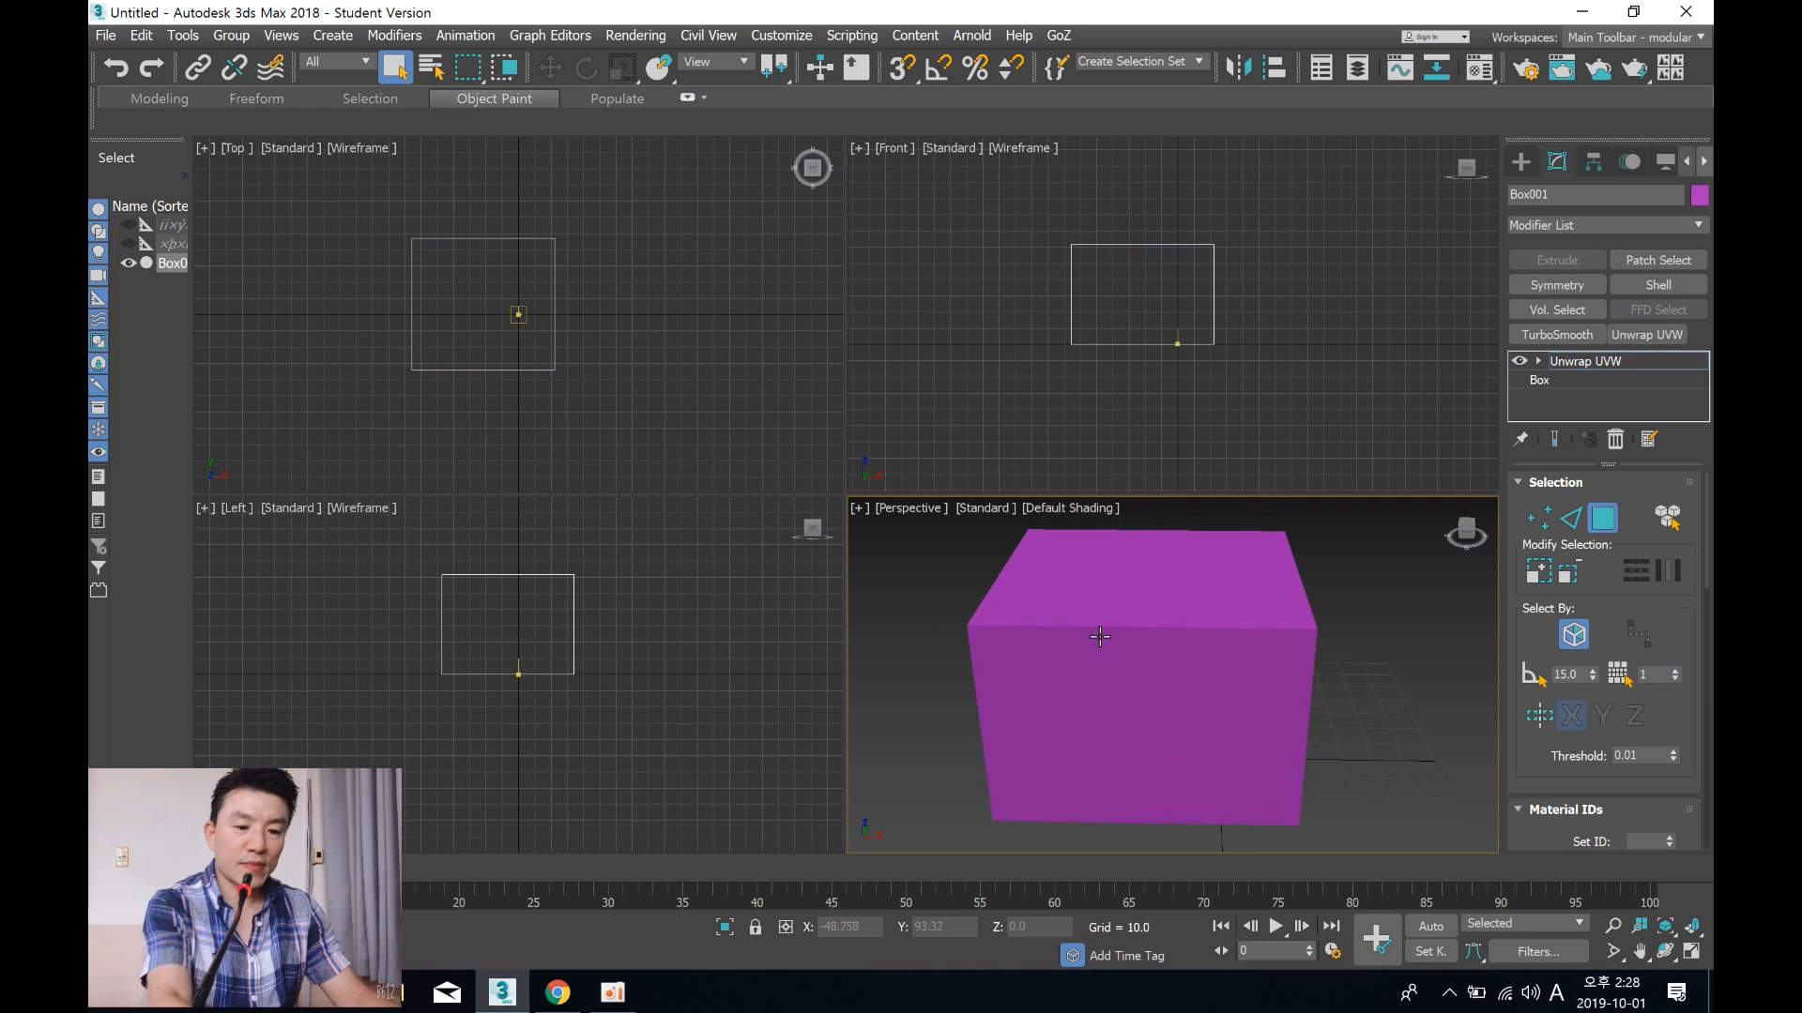
key("alt+w")
mouse_move(695, 460)
middle_mouse_down()
mouse_move(711, 441)
mouse_move(732, 470)
mouse_move(692, 475)
mouse_move(787, 492)
middle_mouse_up()
scroll(710, 441, "down", 2)
key("F4")
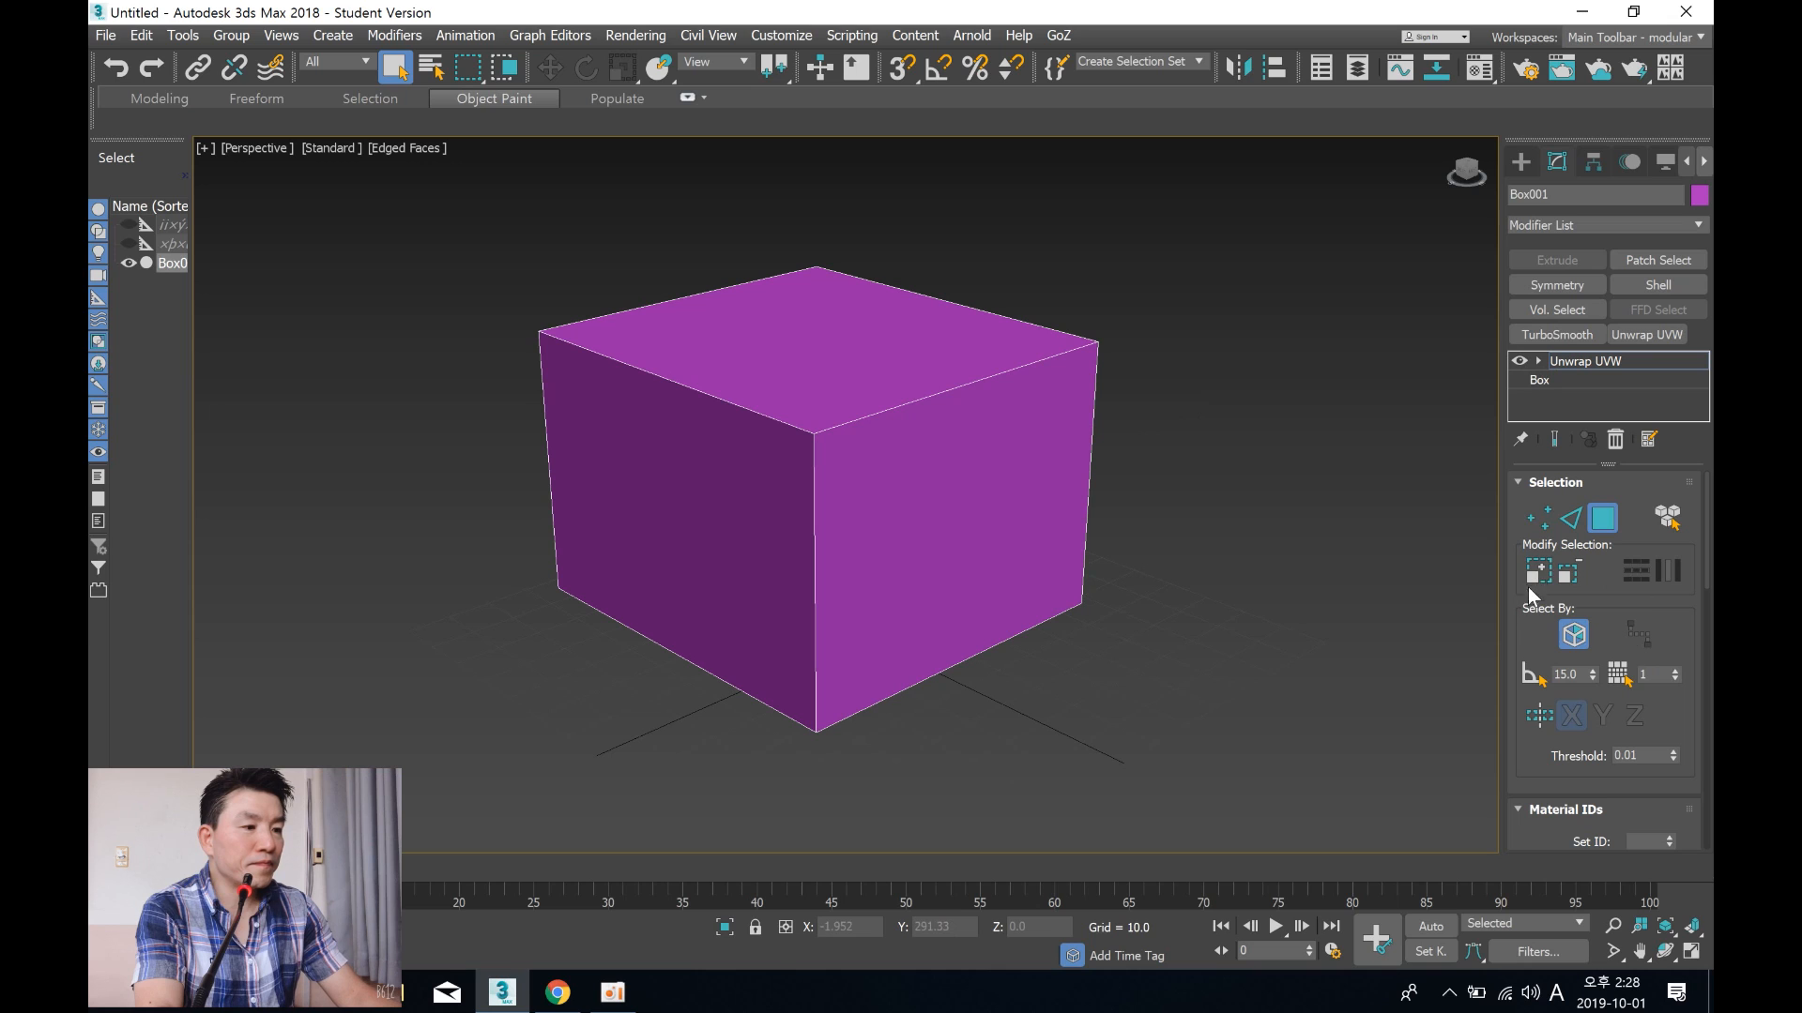
Step: Widen the command panel, then open the UV editor and place its window beside the box
left_click_drag(1496, 561, 1431, 560)
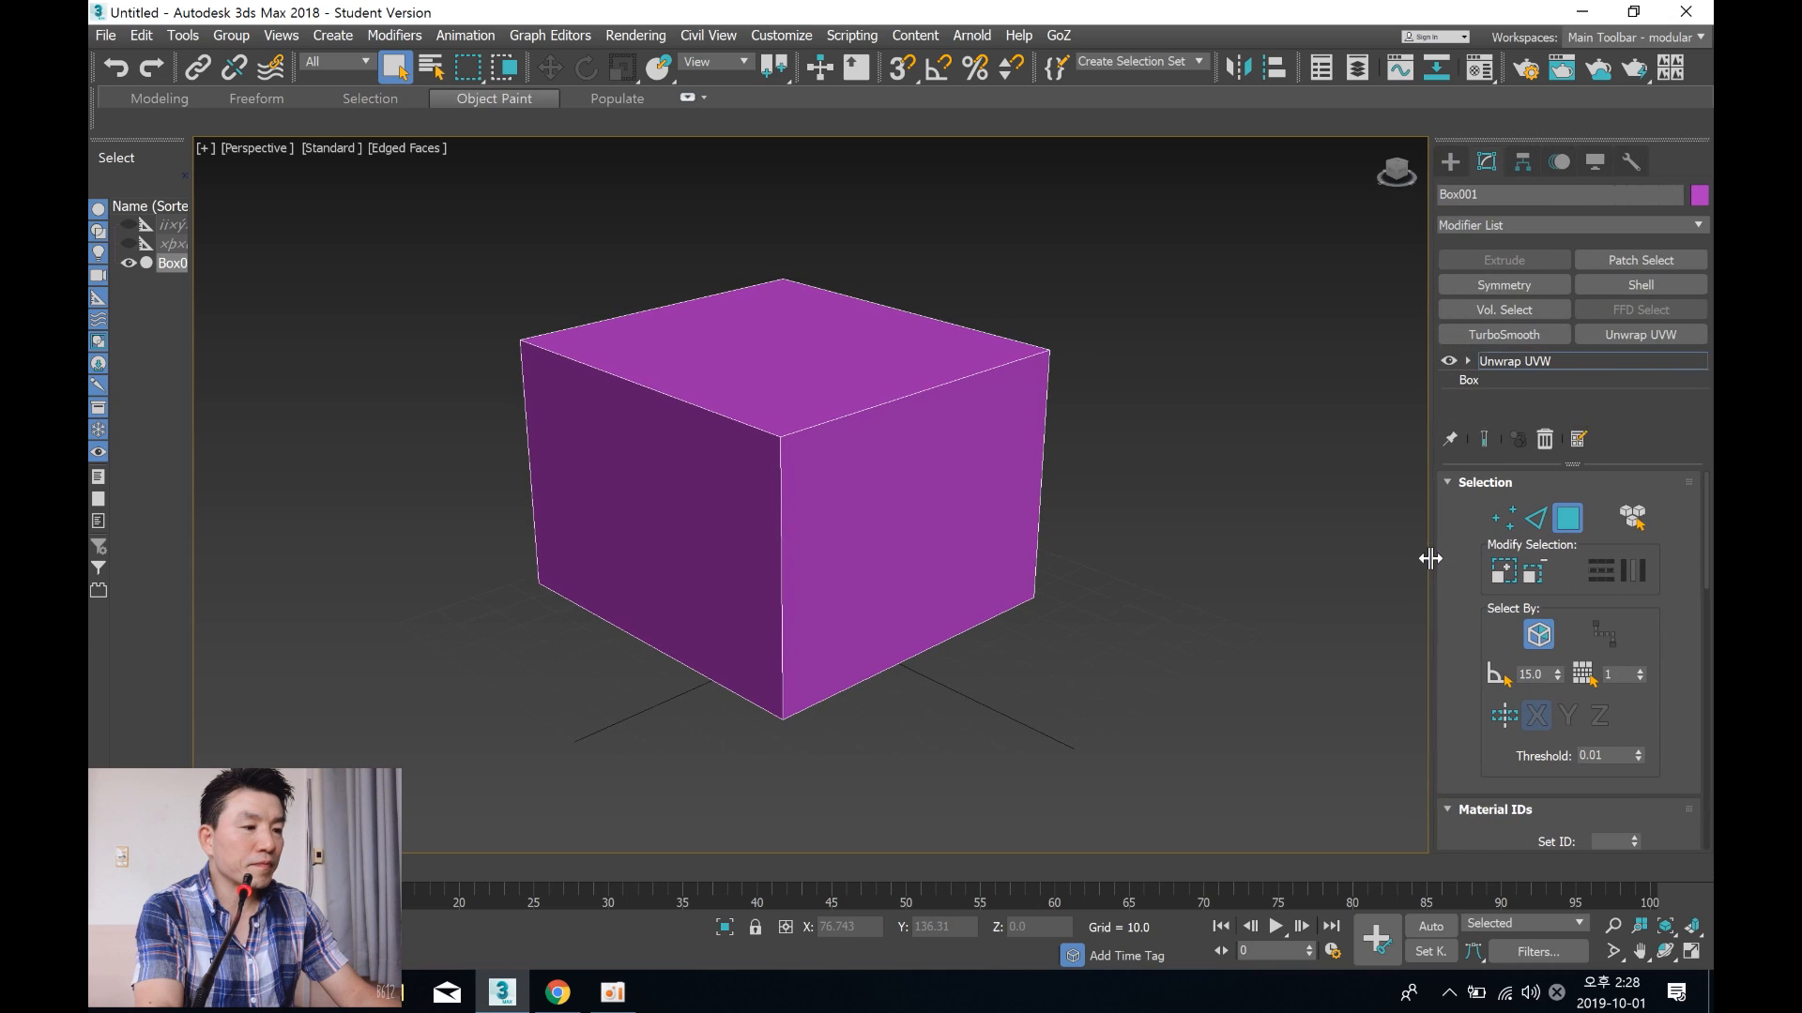
scroll(1686, 635, "down", 5)
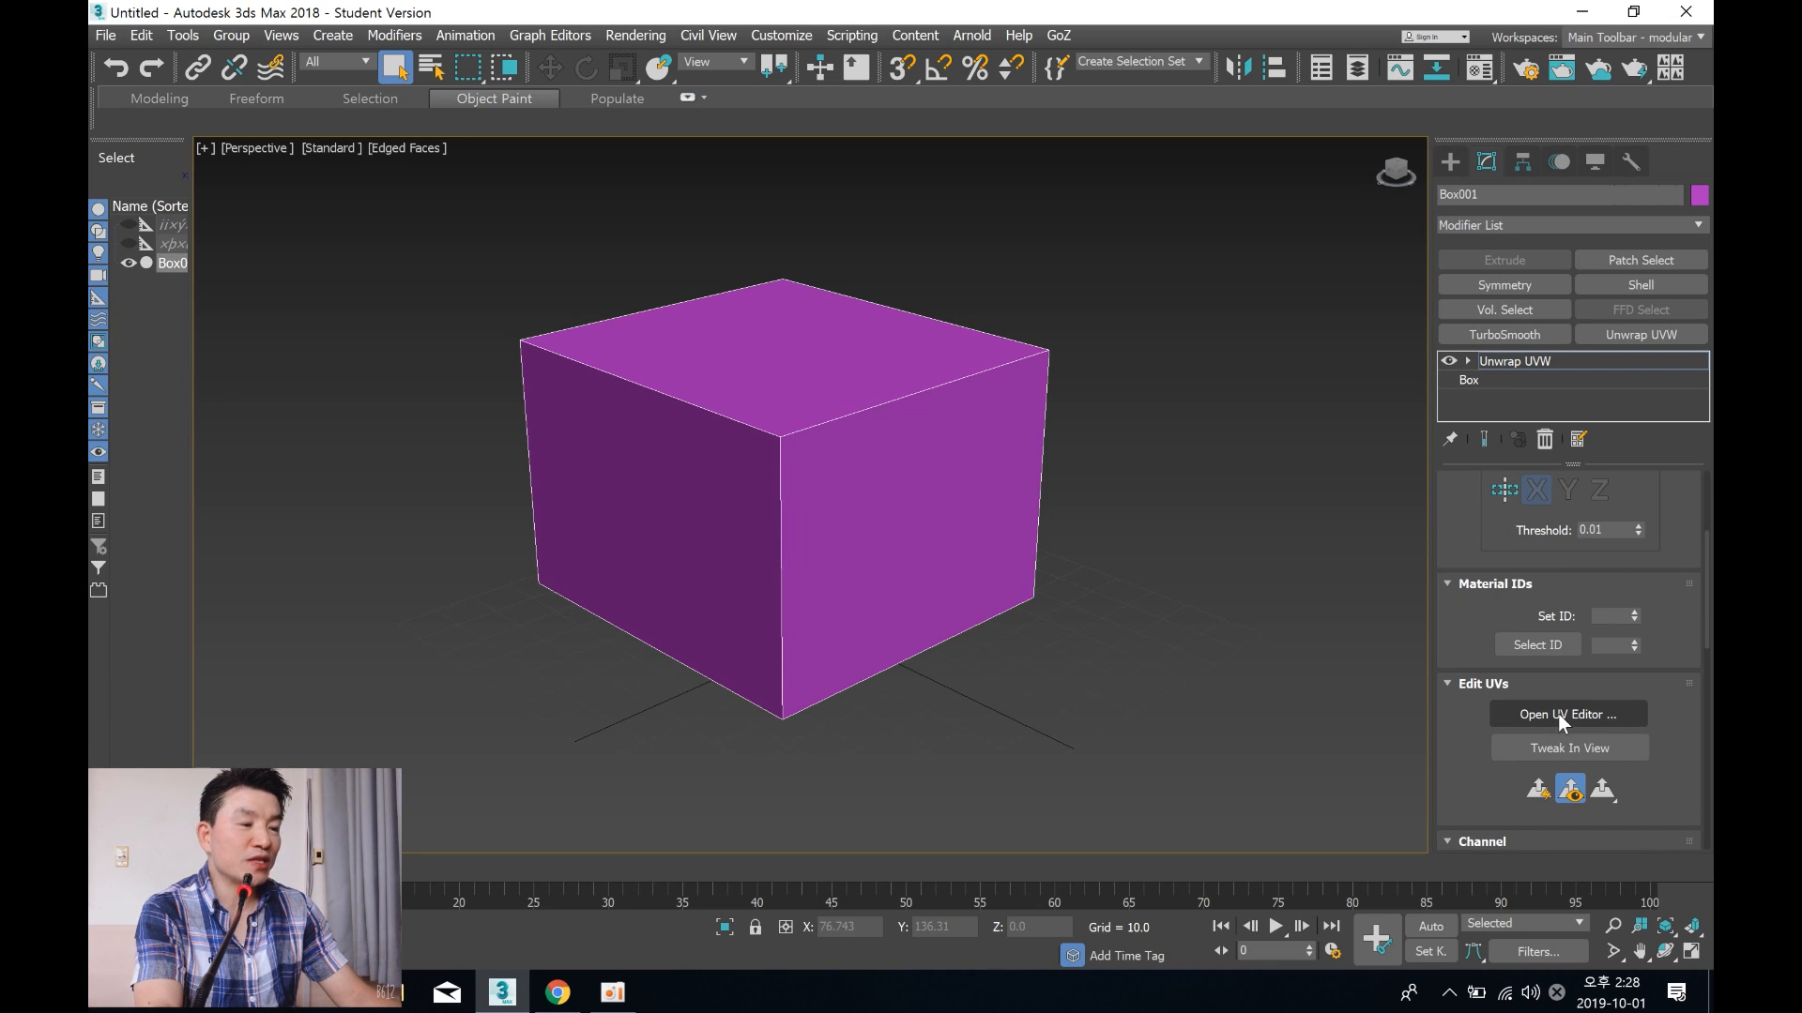
left_click(1557, 713)
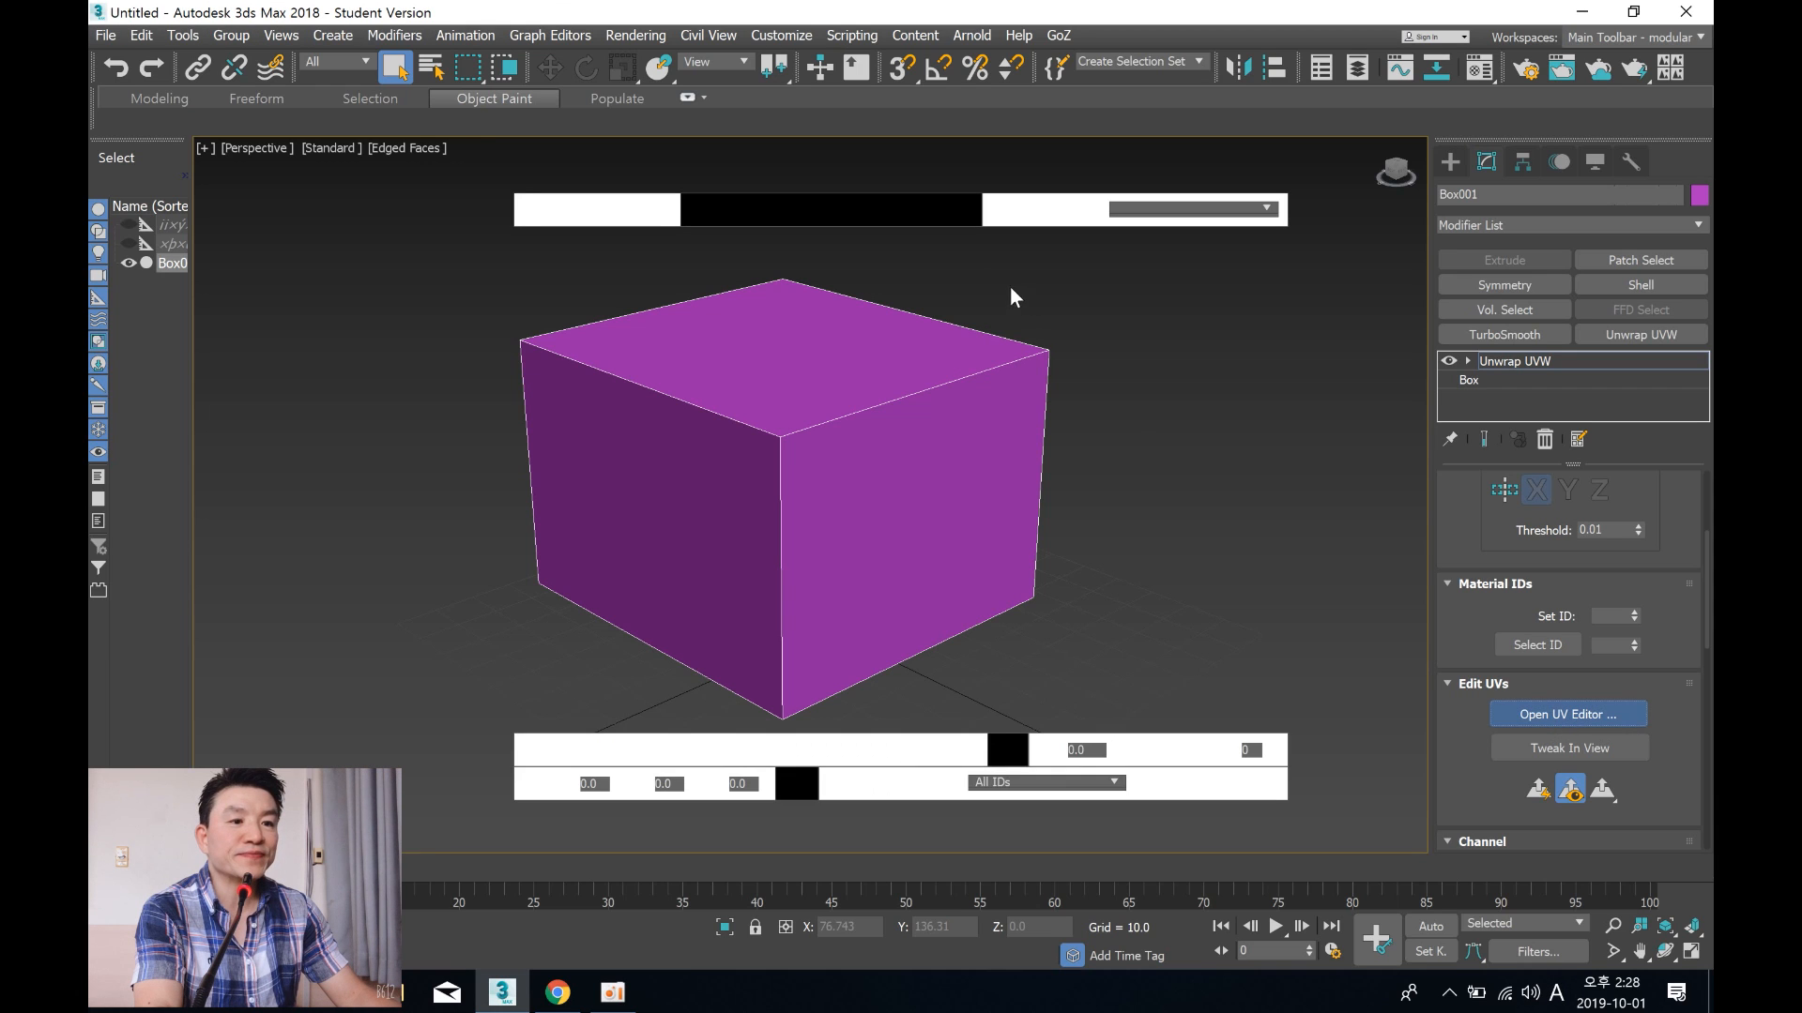
left_click_drag(474, 434, 844, 751)
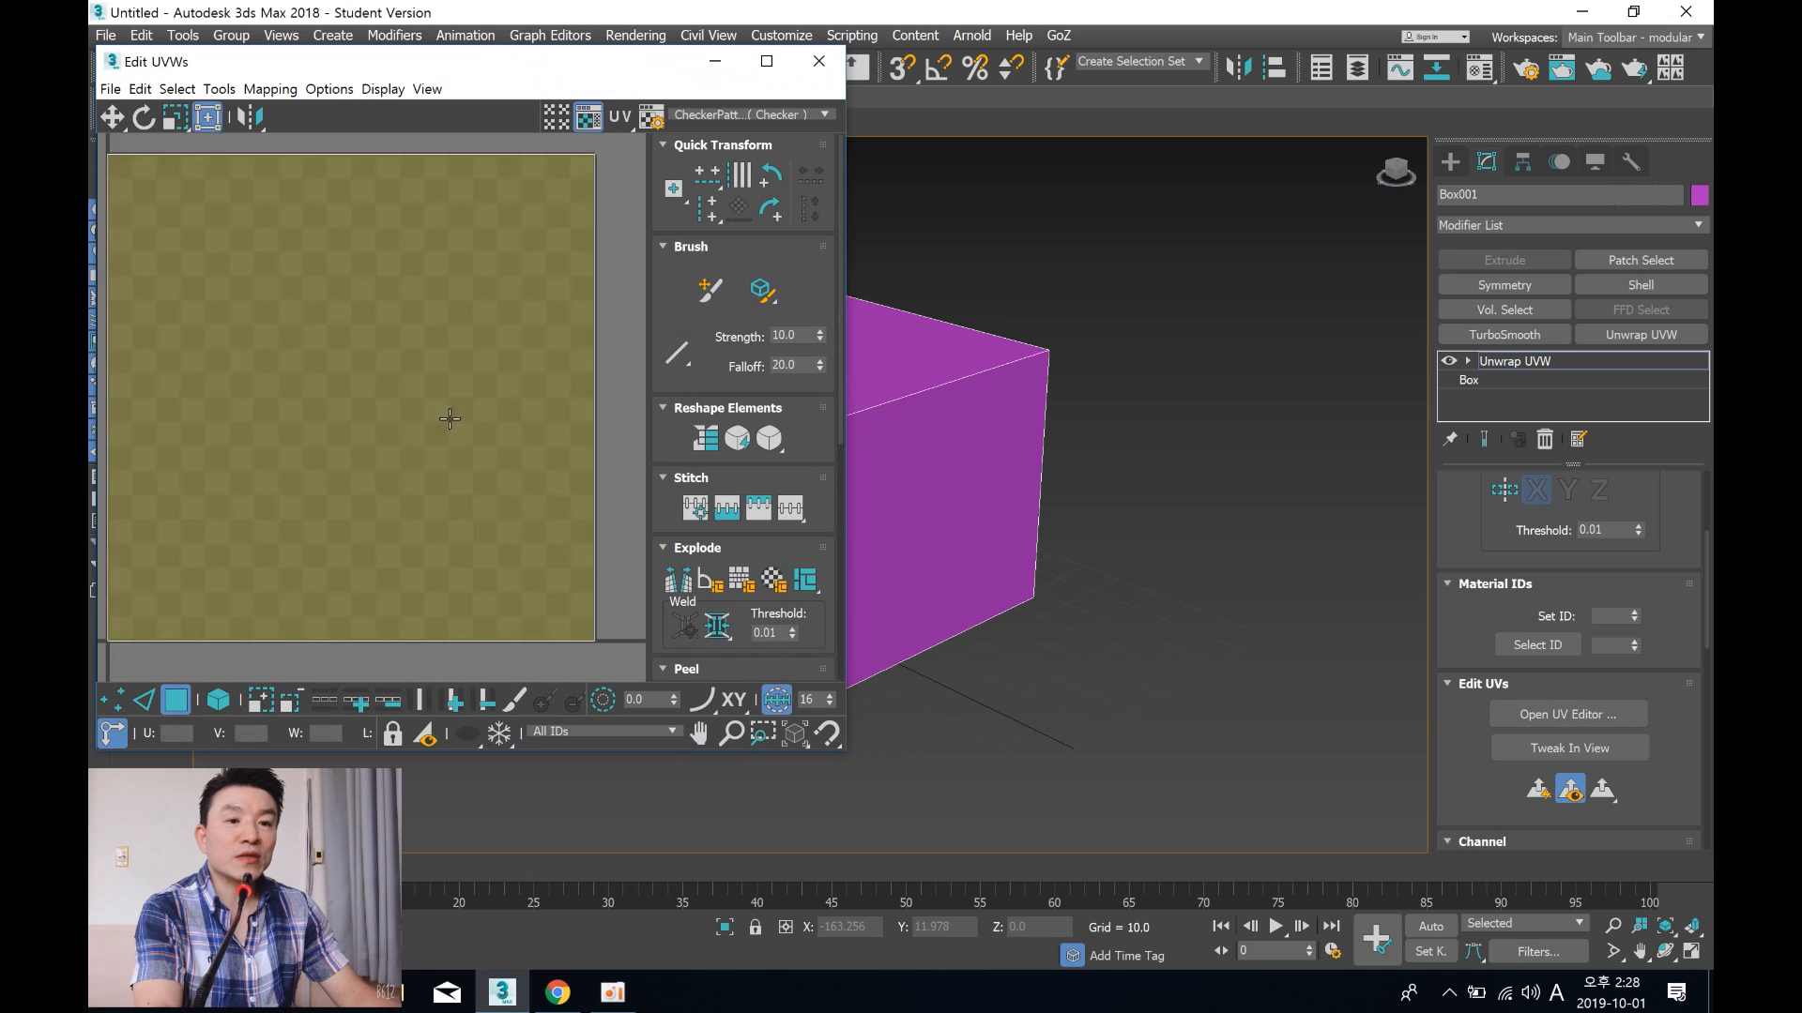
middle_click_drag(931, 420, 1170, 407)
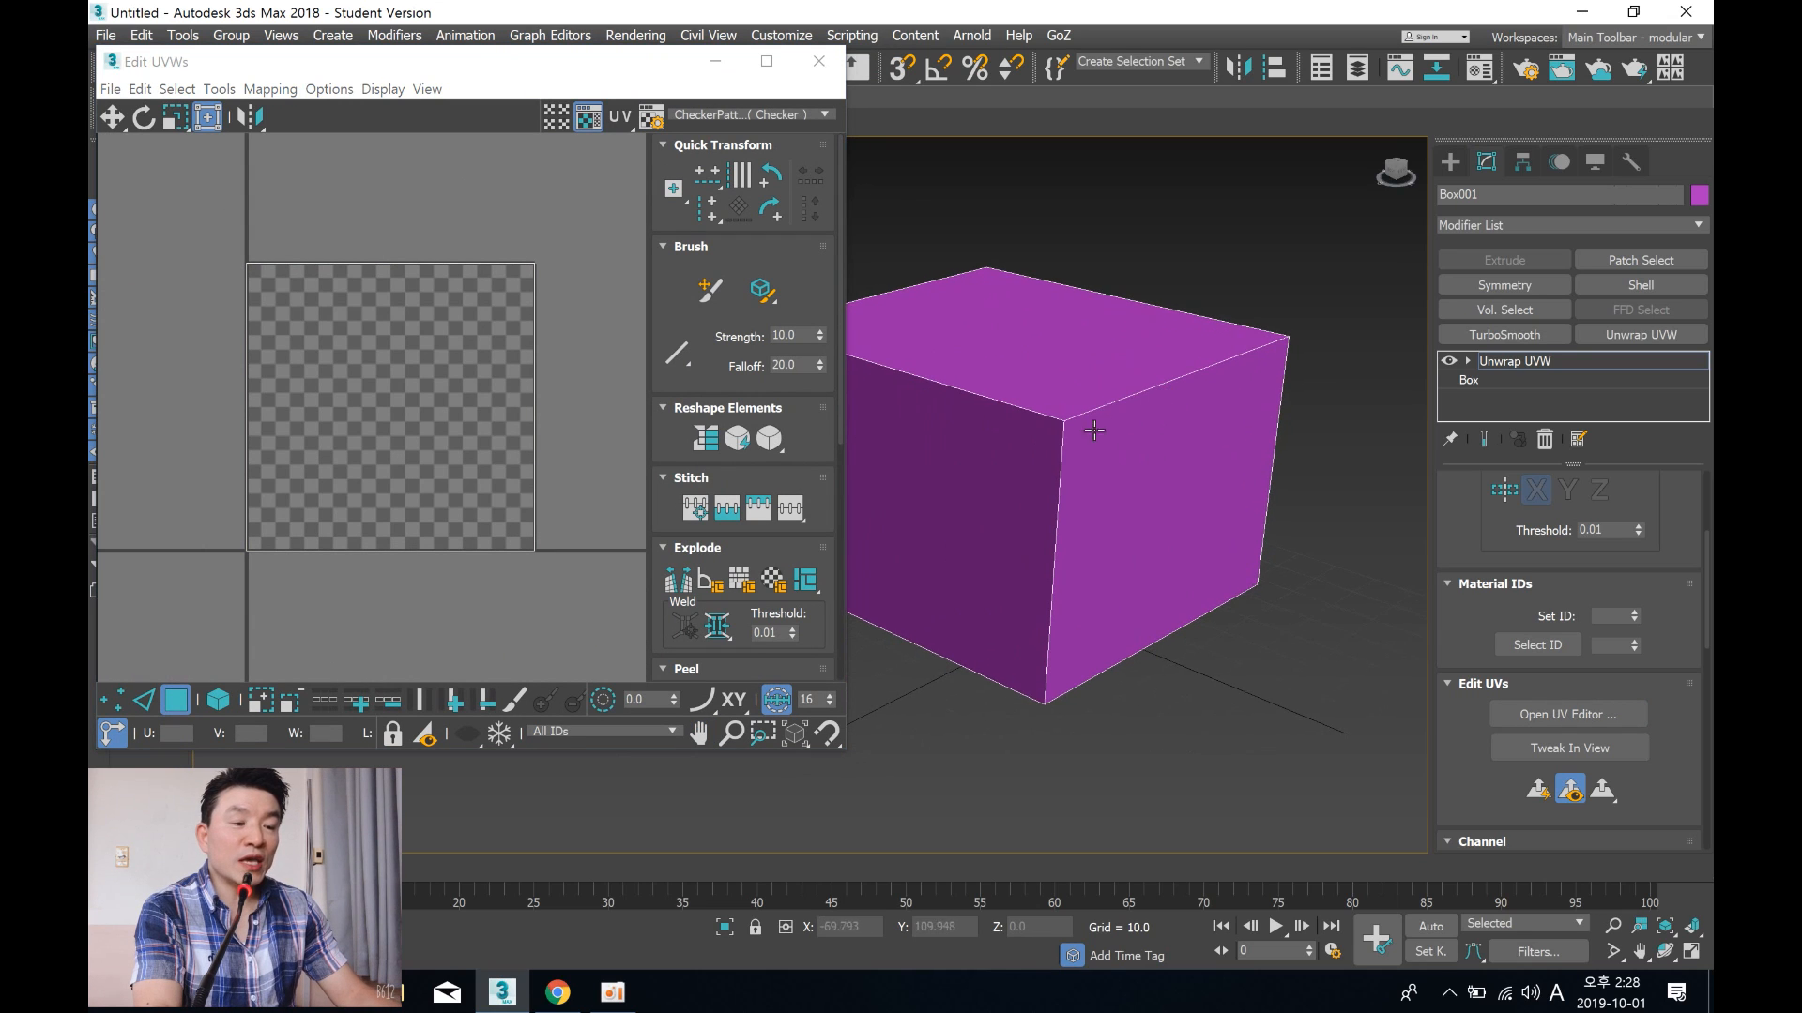
scroll(1037, 412, "down", 3)
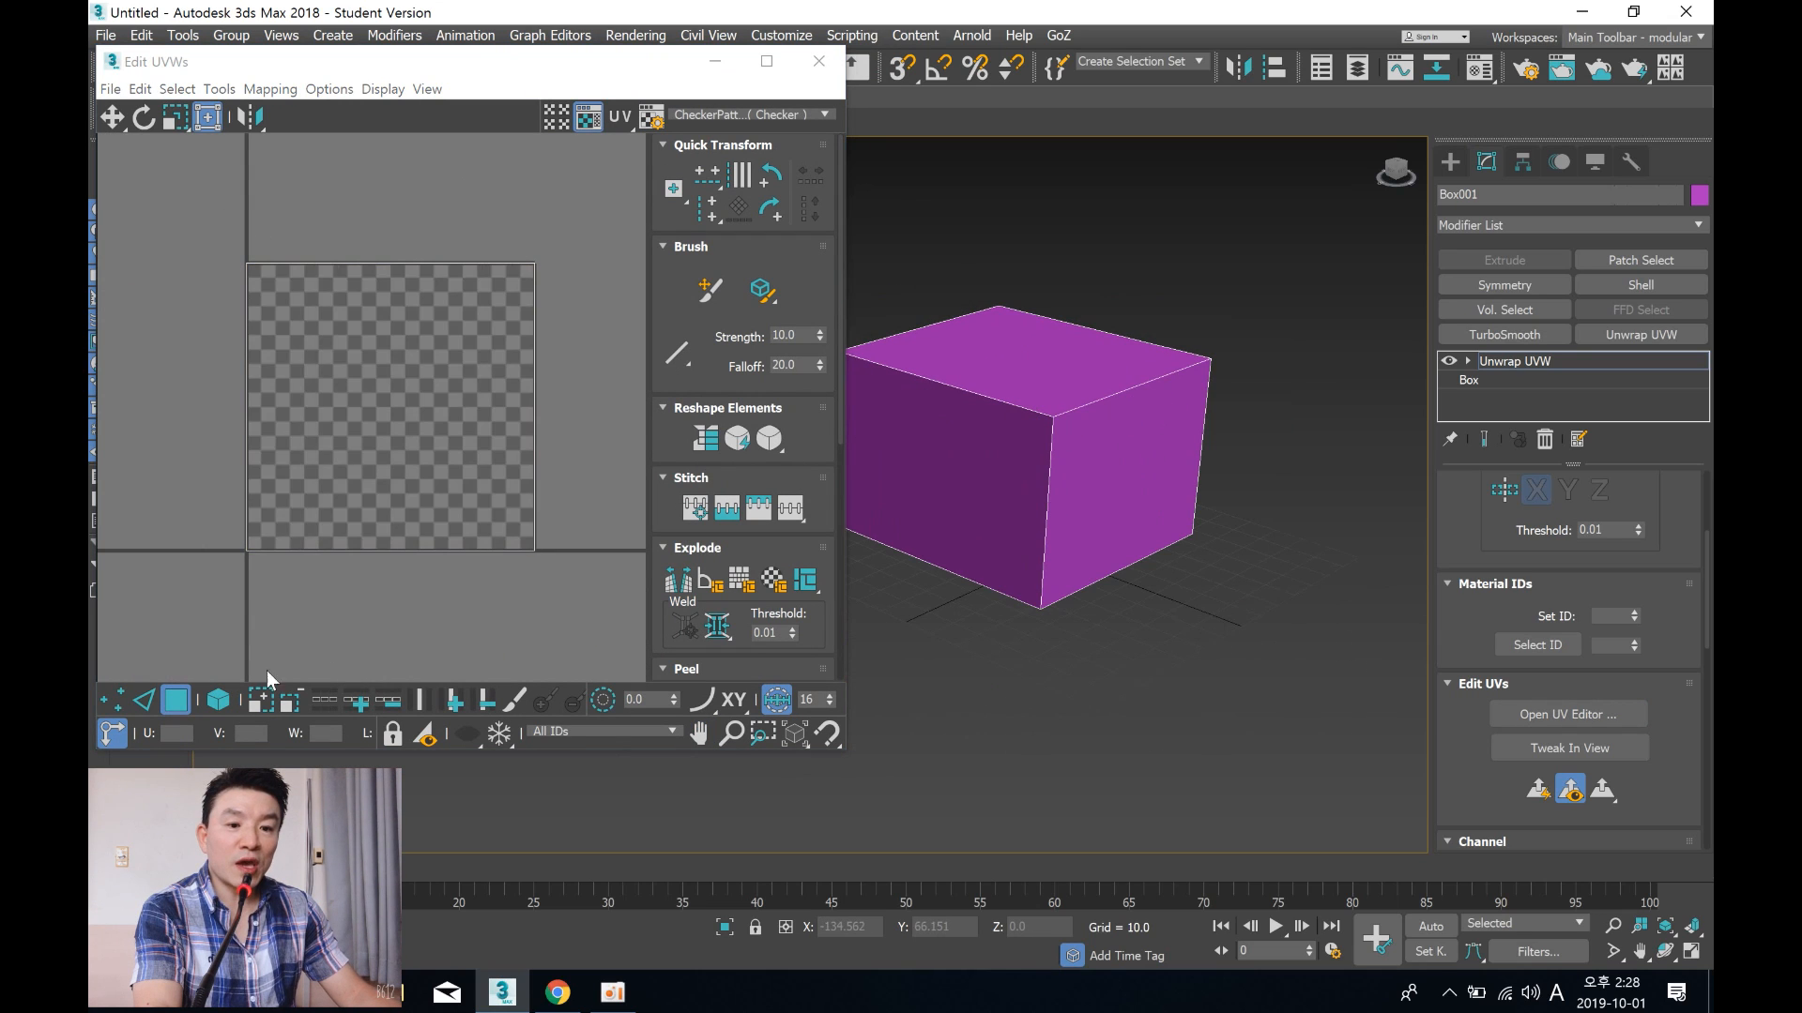
Step: Try the vertex, edge and polygon selection modes in the UV editor, select all UV faces as polygons, and clear the selection
left_click(116, 702)
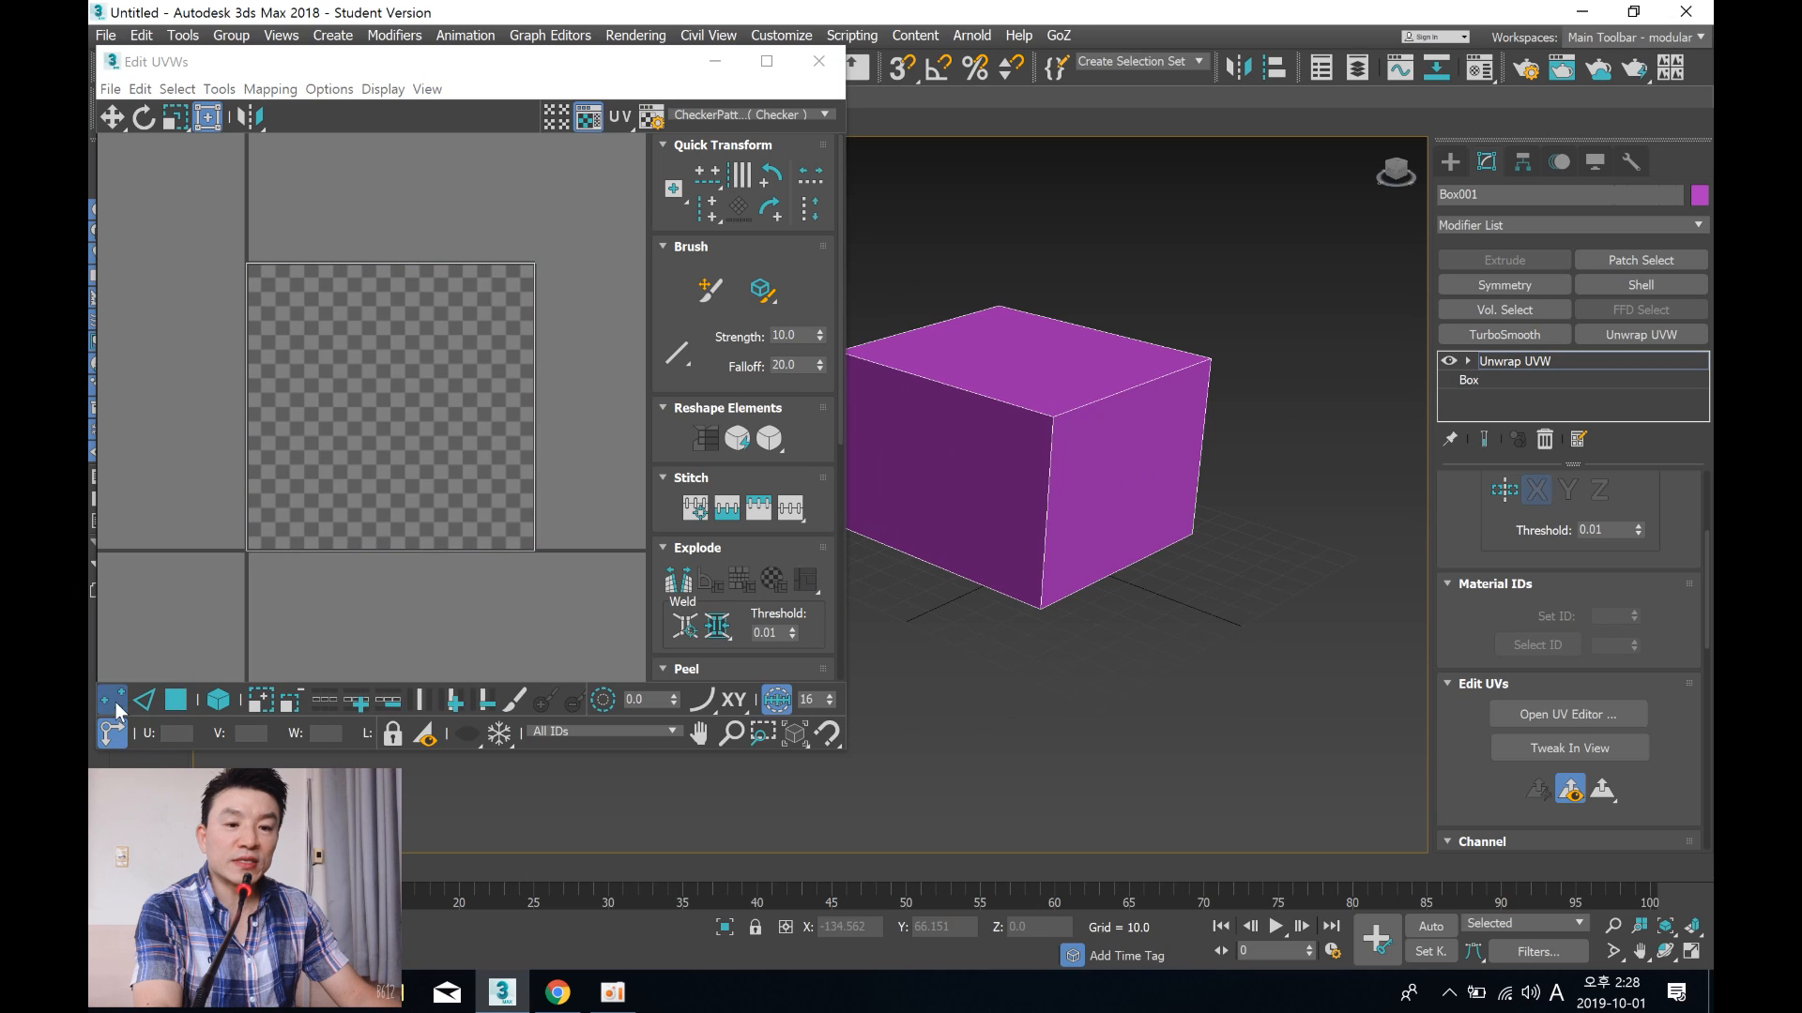
left_click(146, 702)
left_click(174, 702)
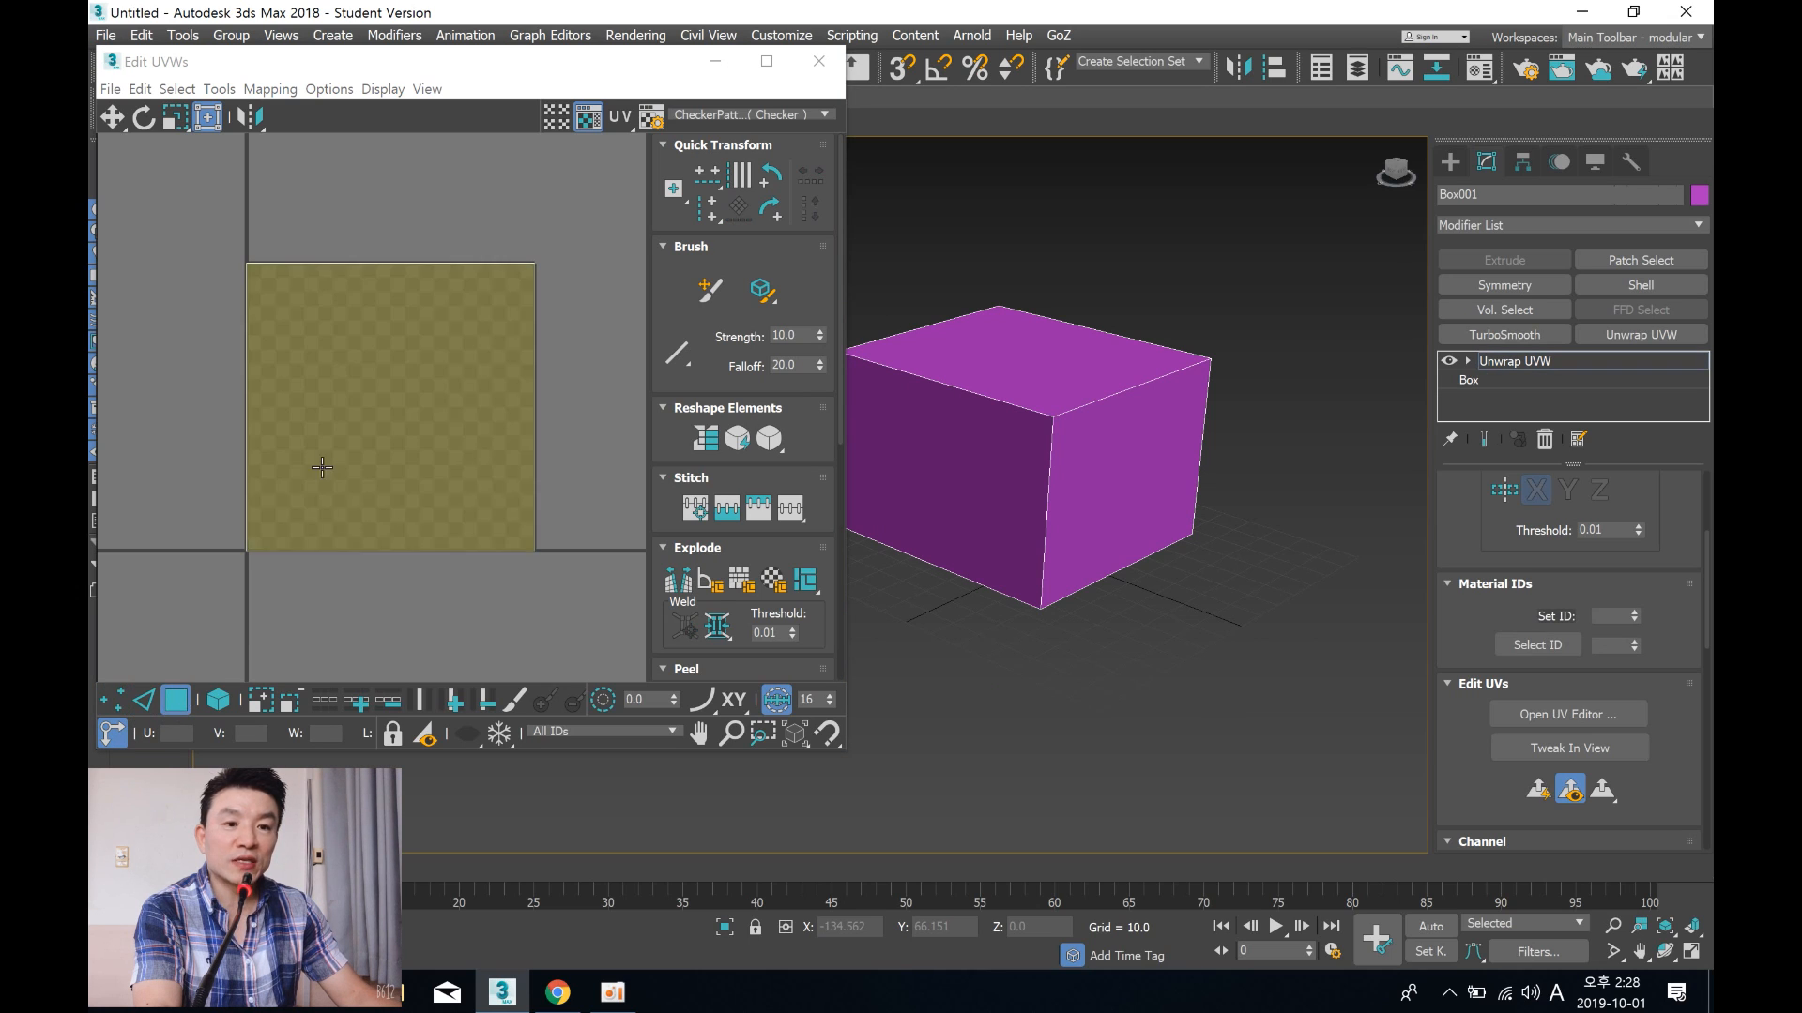
left_click_drag(204, 236, 593, 614)
middle_click_drag(1134, 467, 1207, 475)
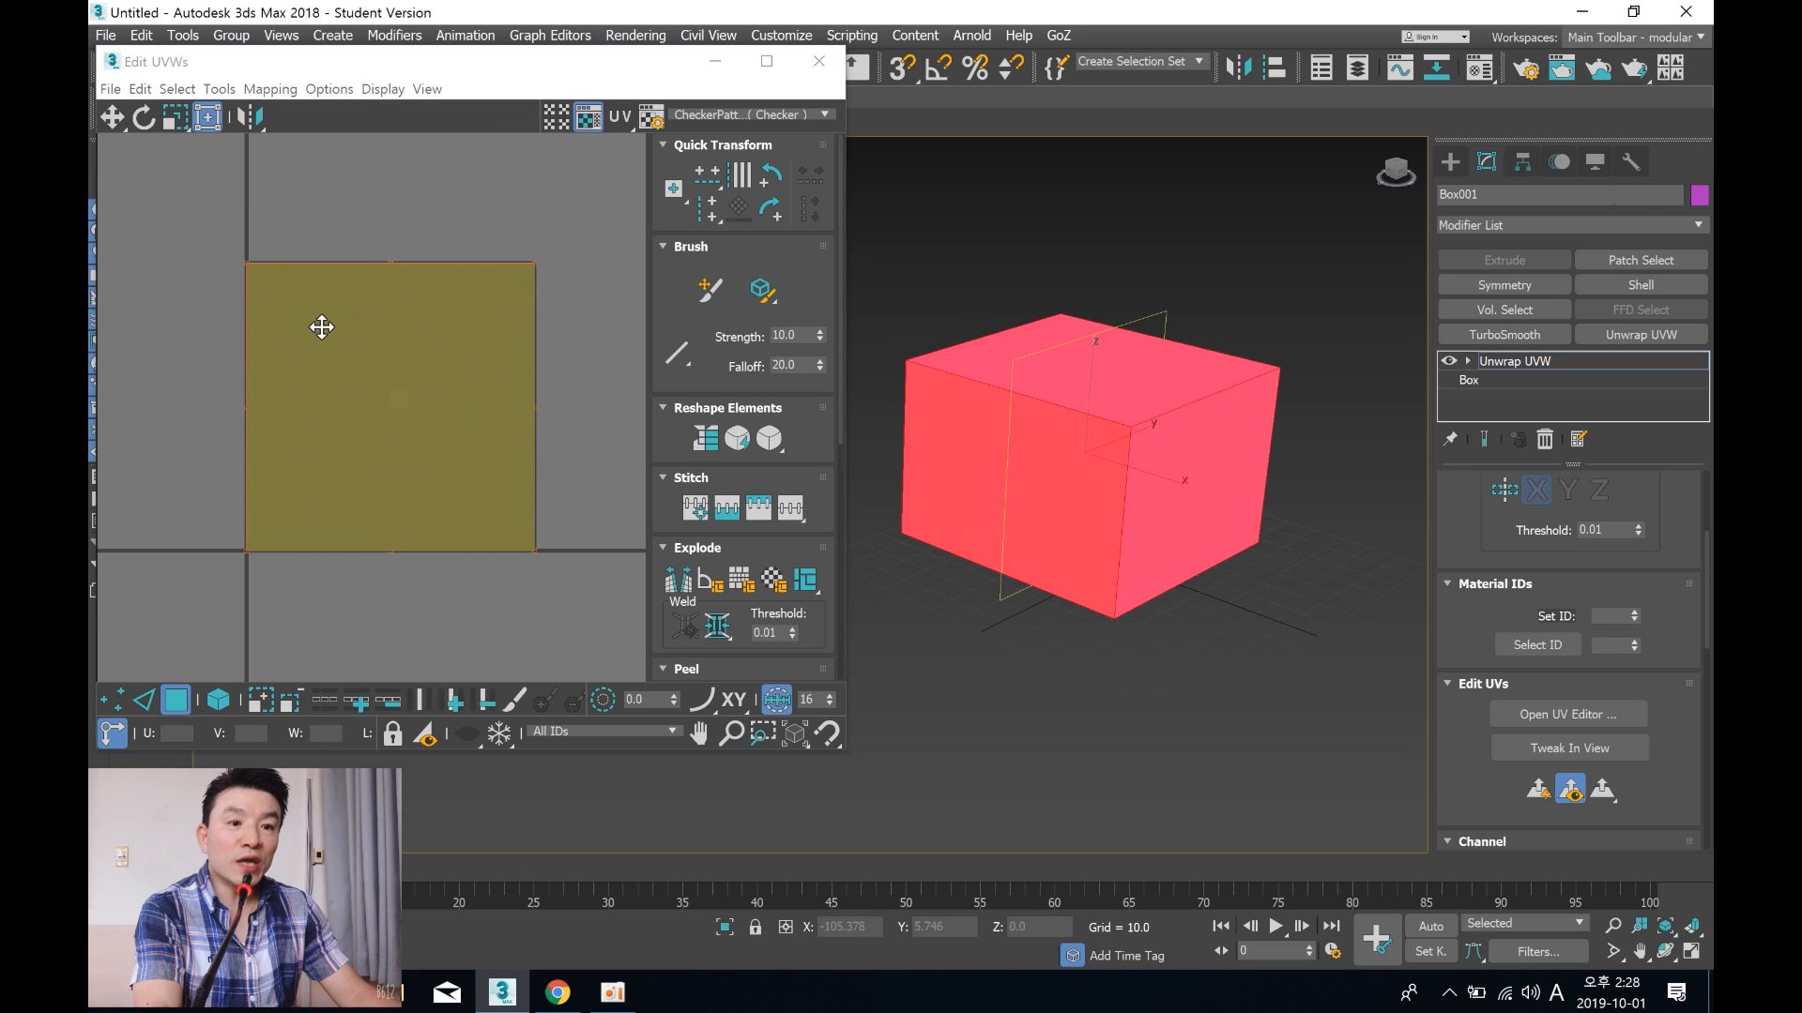
left_click(376, 232)
Step: Move three of the stacked UV faces away from the checker square in different directions to separate them
left_click_drag(386, 333, 196, 440)
left_click_drag(447, 321, 554, 188)
left_click_drag(302, 301, 222, 182)
scroll(443, 499, "down", 3)
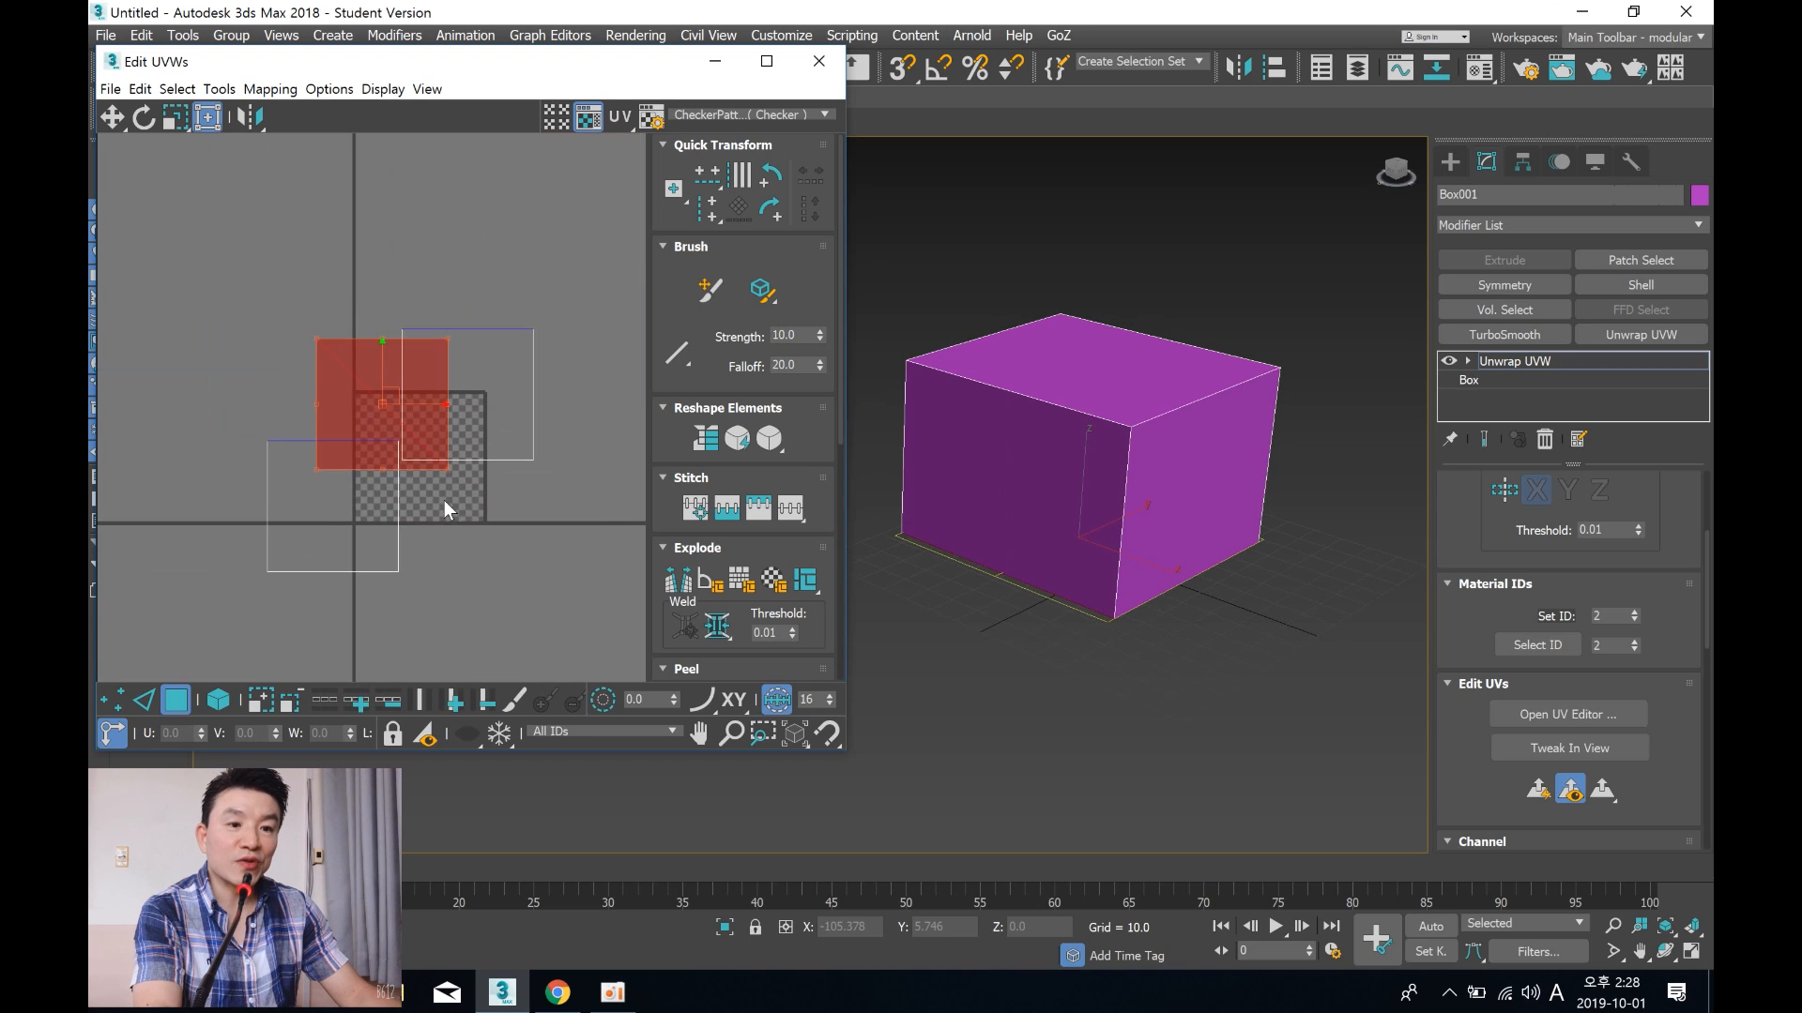
left_click(377, 417)
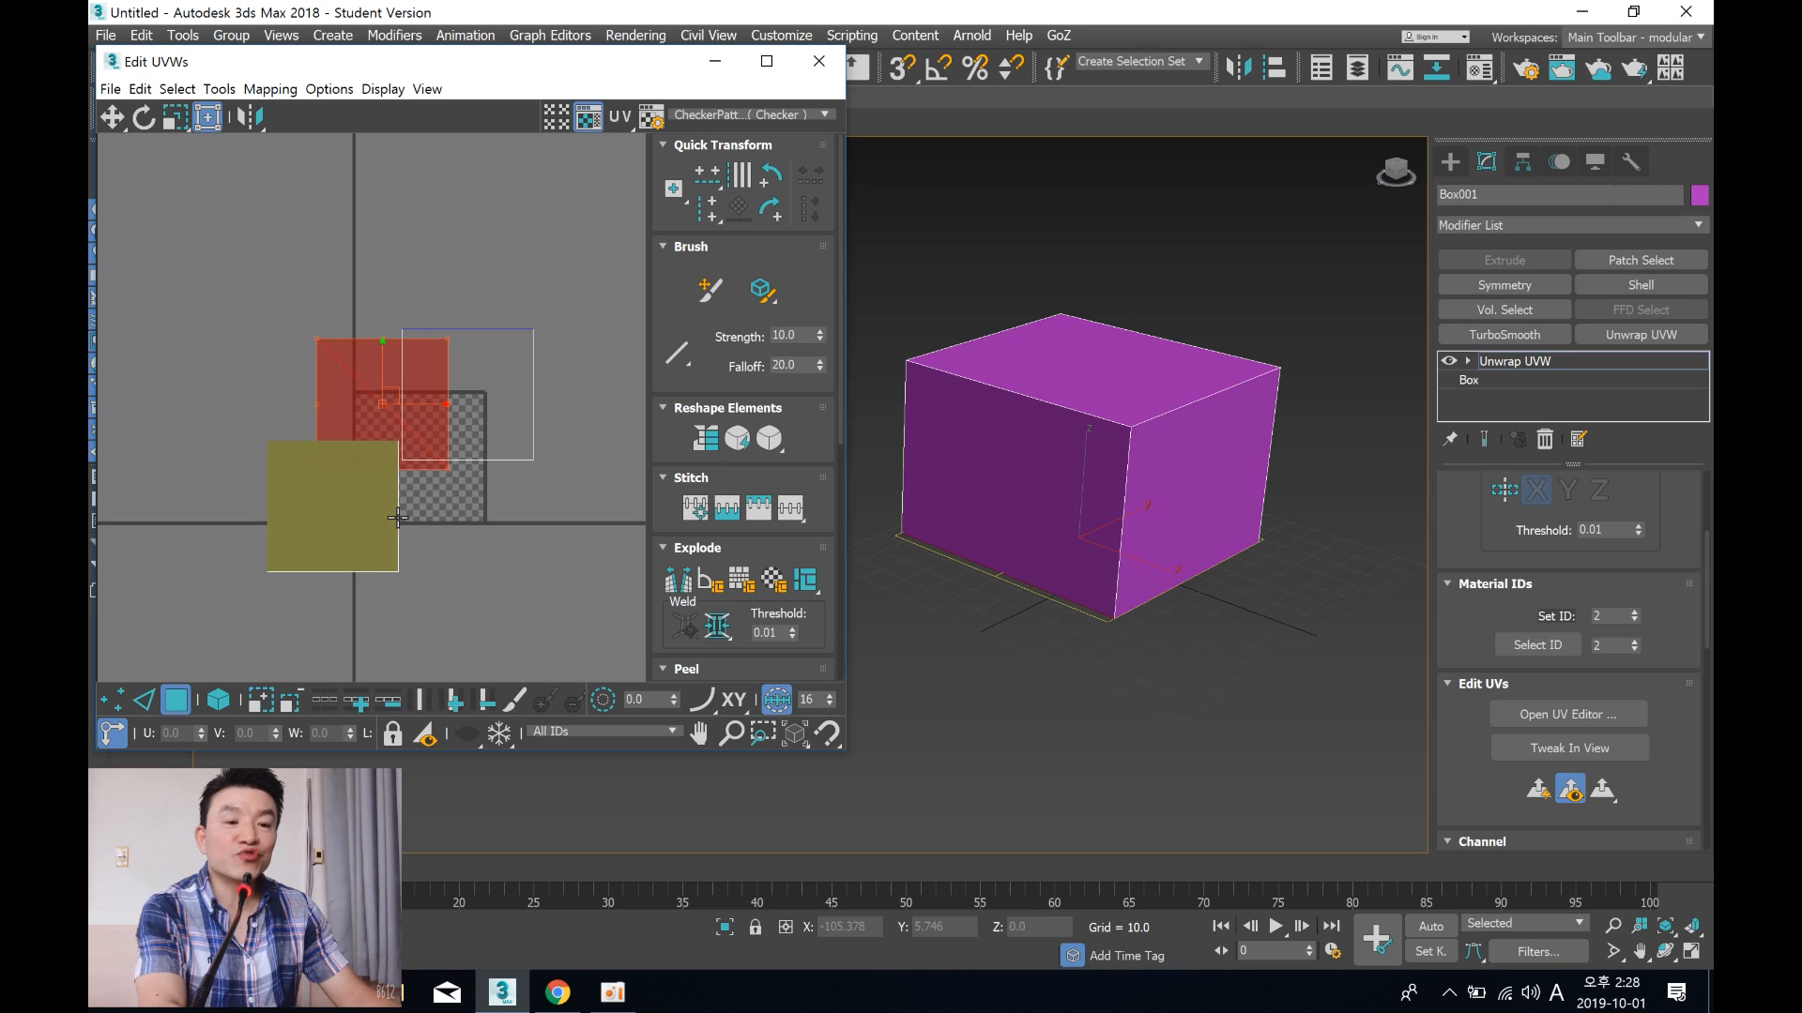
Step: Undo the three UV face moves and clear the selection in the UV editor
key("ctrl+z")
key("ctrl+z")
key("ctrl+z")
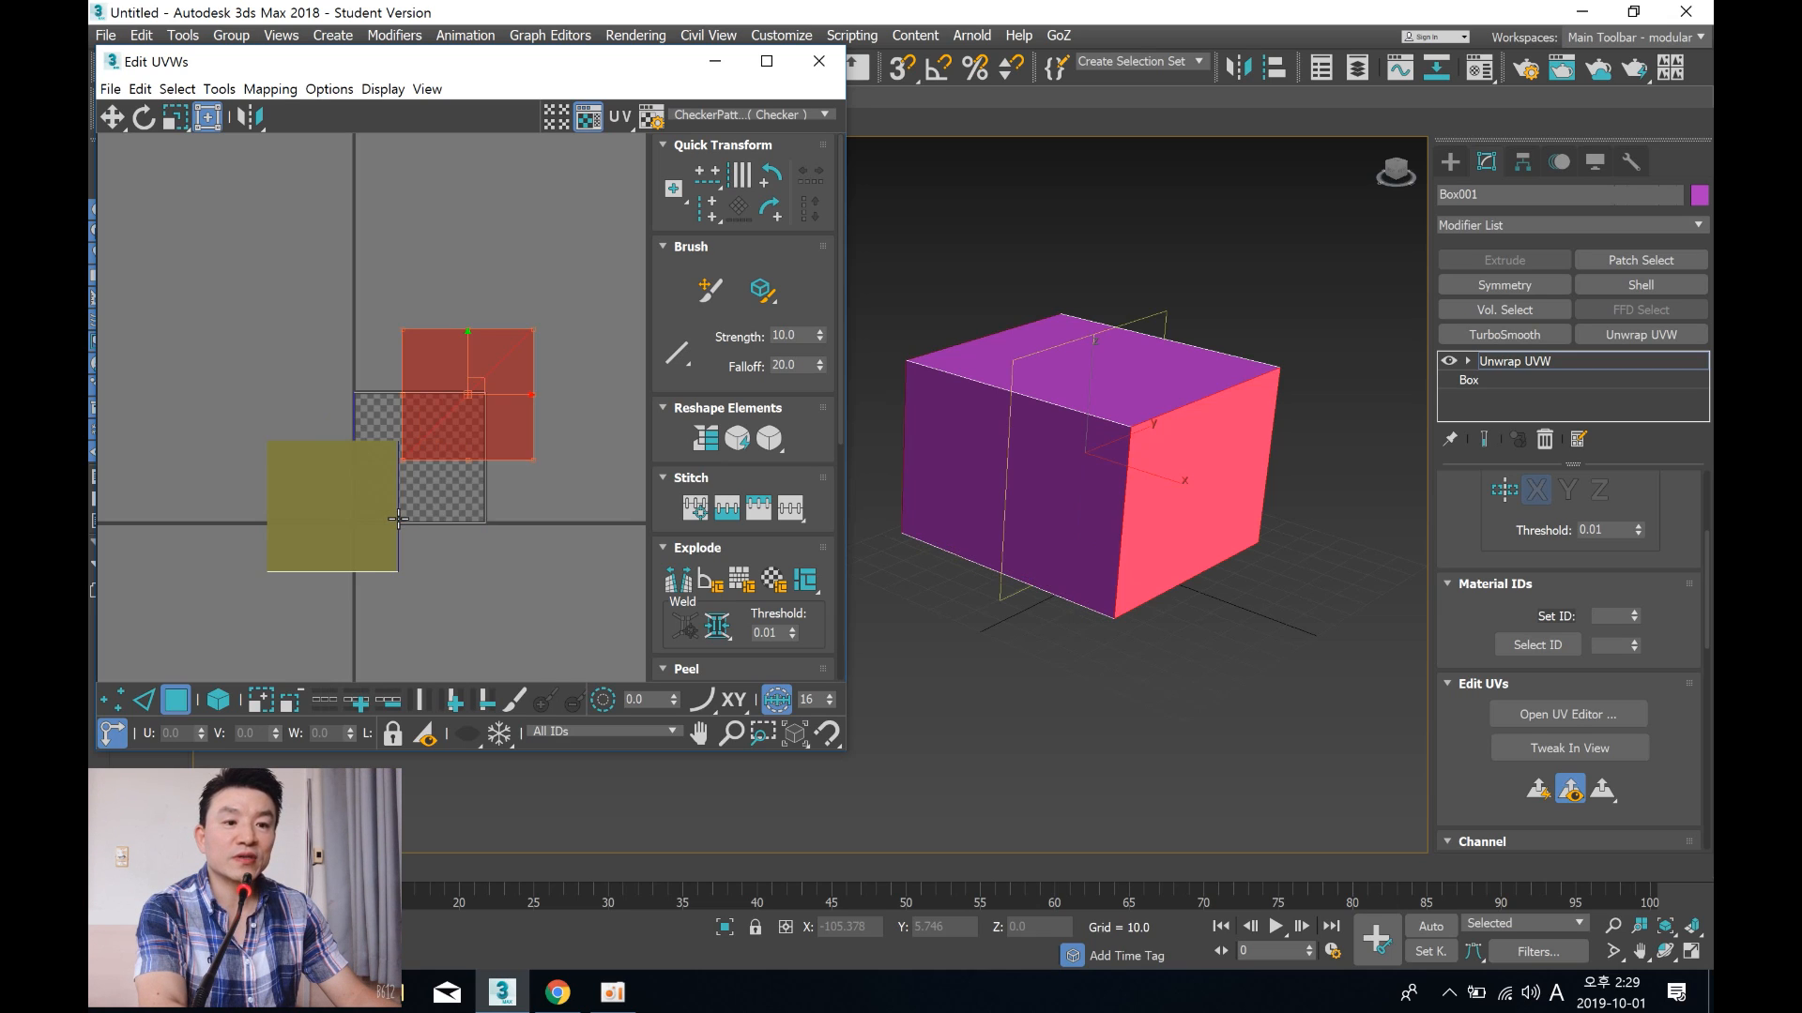
key("ctrl+z")
key("ctrl+z")
middle_click_drag(417, 504, 317, 415)
scroll(420, 399, "up", 3)
left_click(471, 332)
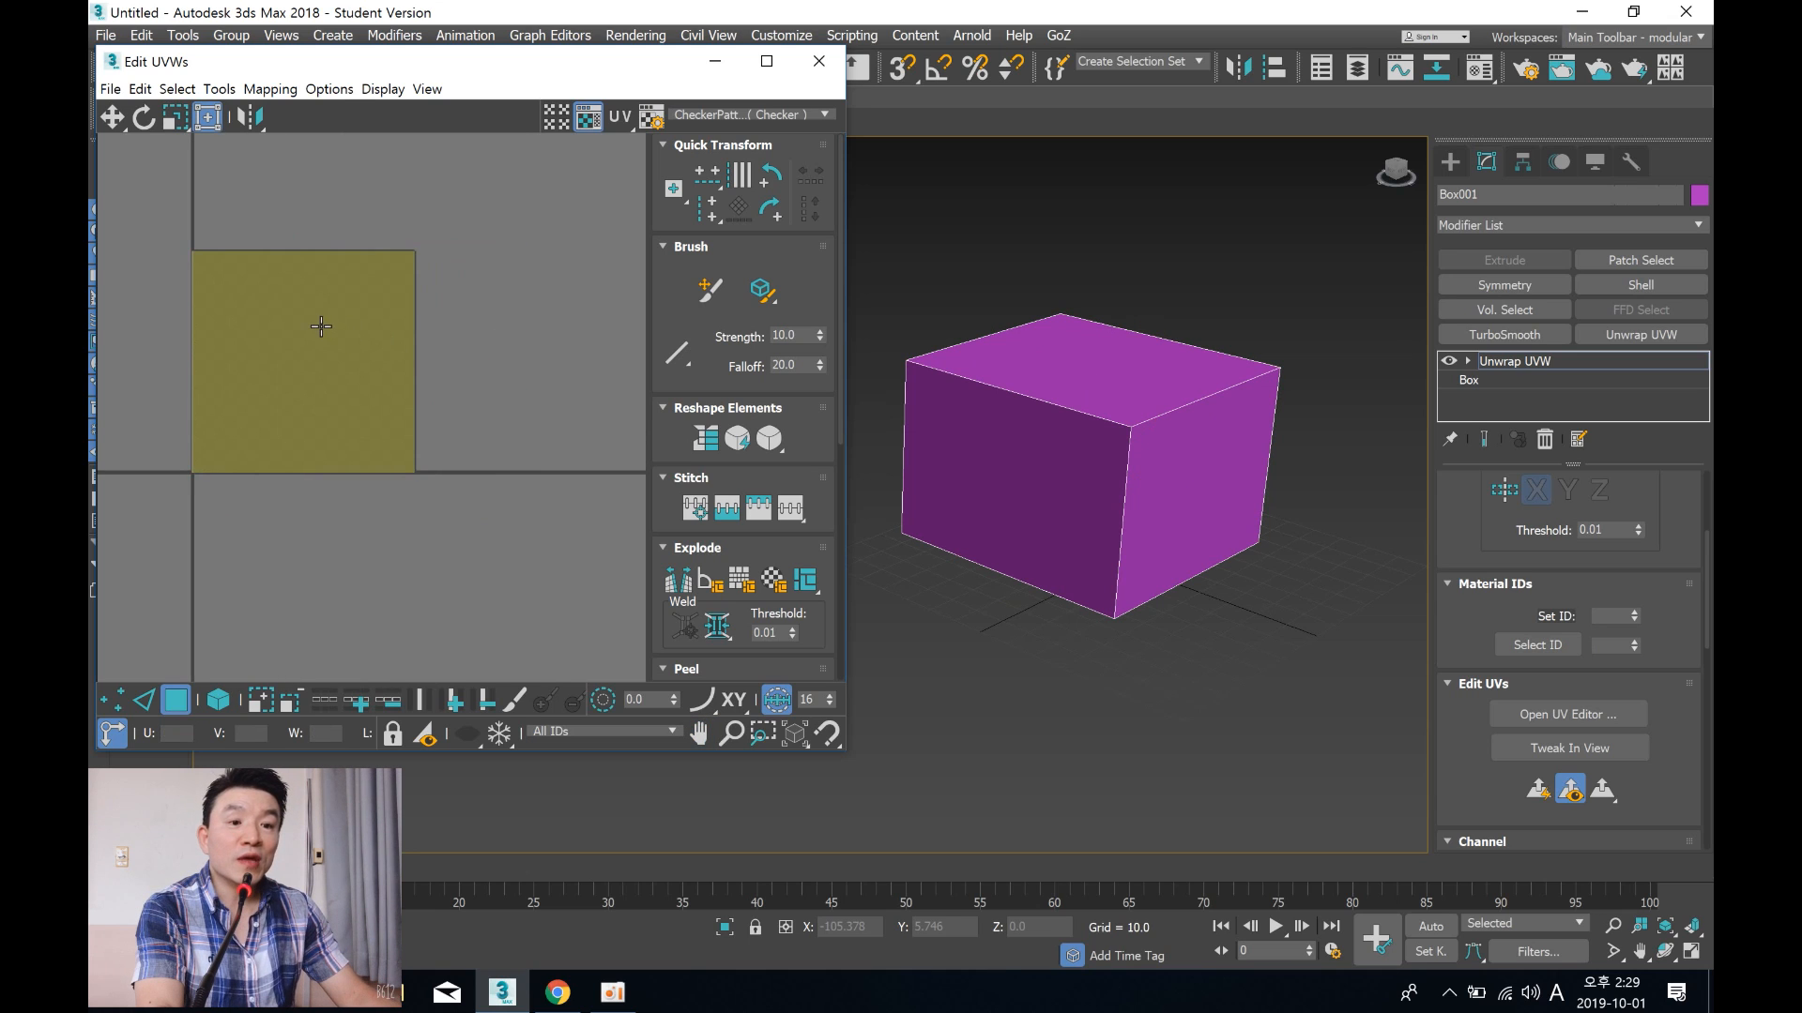
Step: Select two adjacent side faces and the top face on the box one at a time, moving each one's UVs off the checker square
left_click(1006, 447)
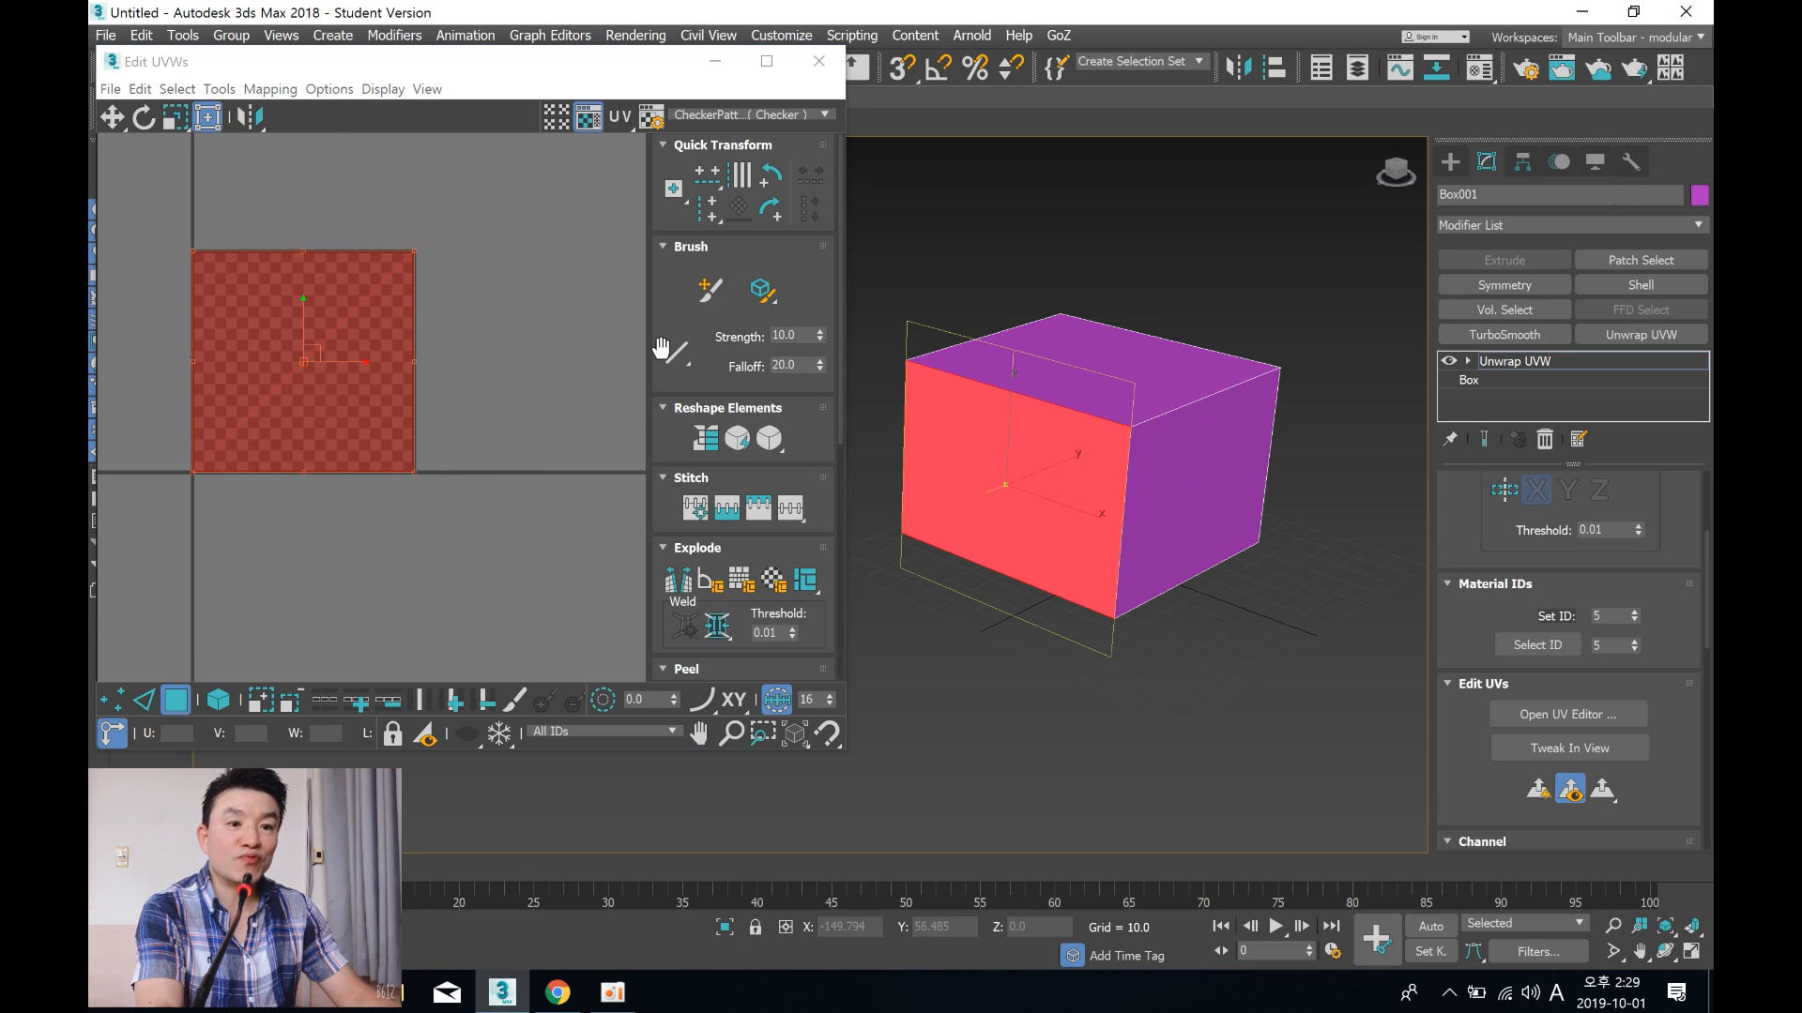
left_click_drag(339, 289, 464, 566)
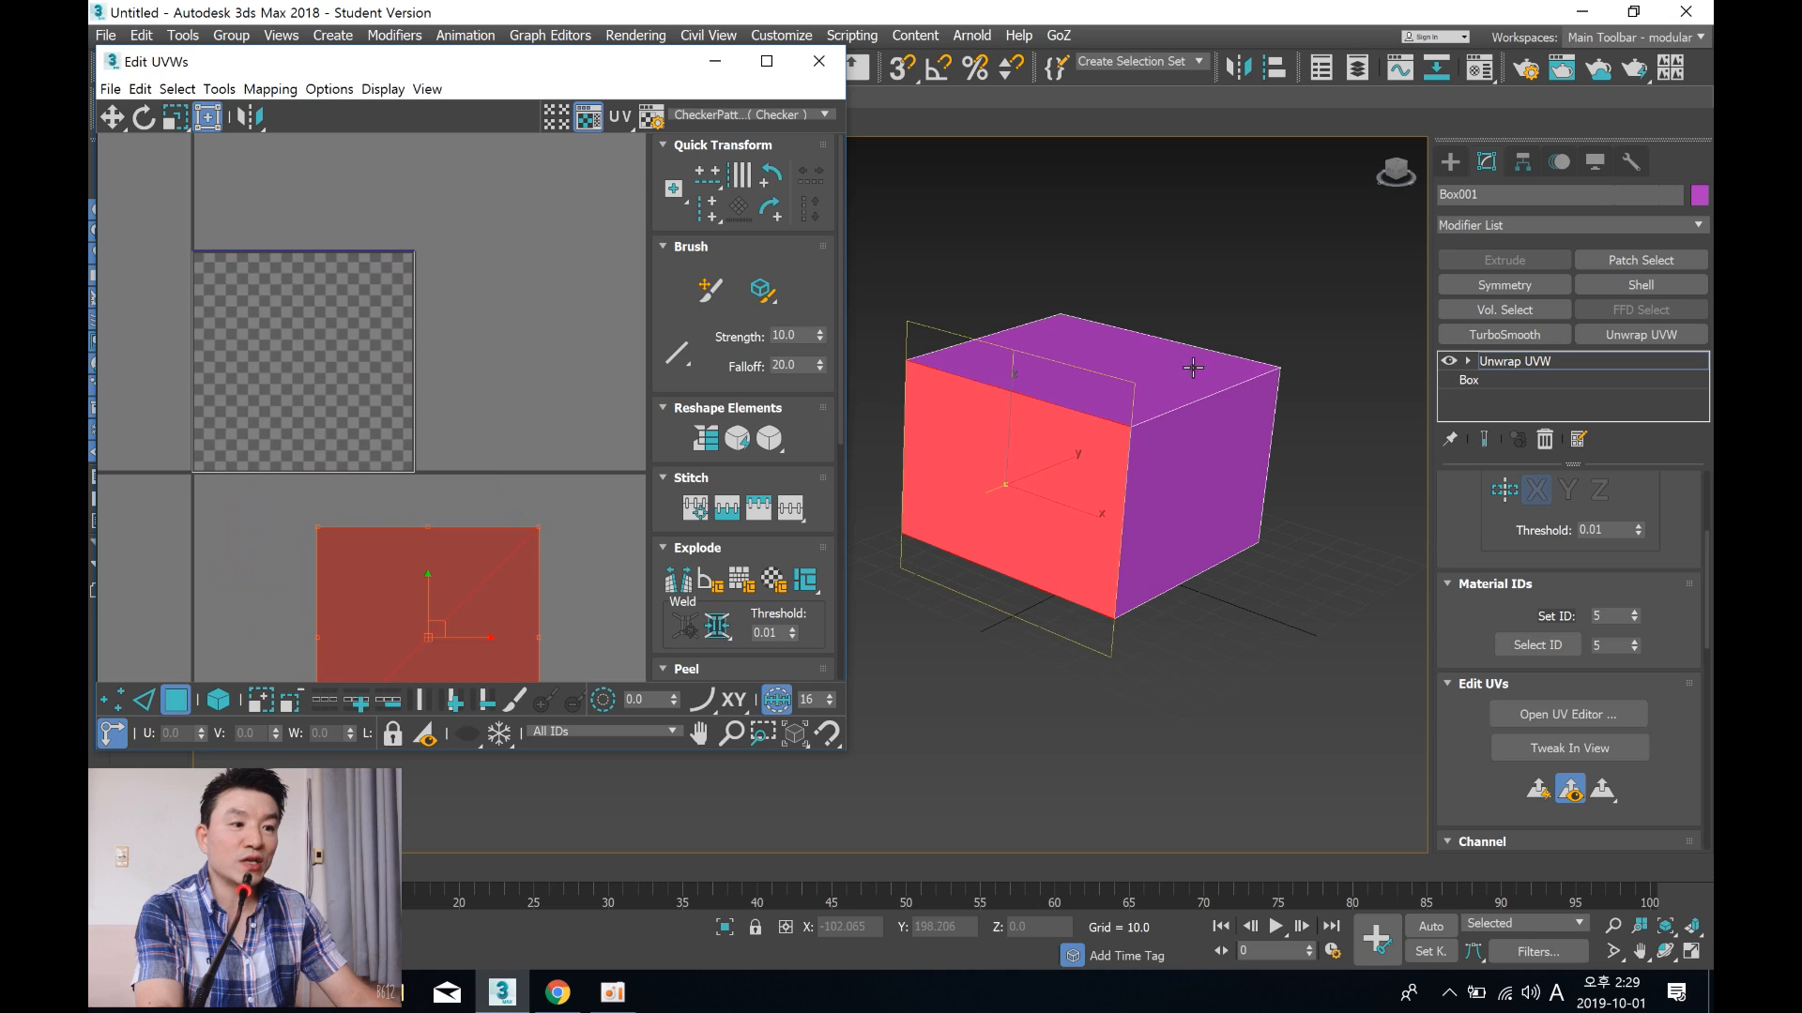
left_click(1150, 373)
left_click_drag(384, 306, 630, 197)
left_click(1129, 453)
left_click_drag(386, 329, 158, 519)
Step: Select another side face of the box and move its UVs slightly away from the neighbouring UV face
middle_click_drag(953, 400, 1023, 535, "alt")
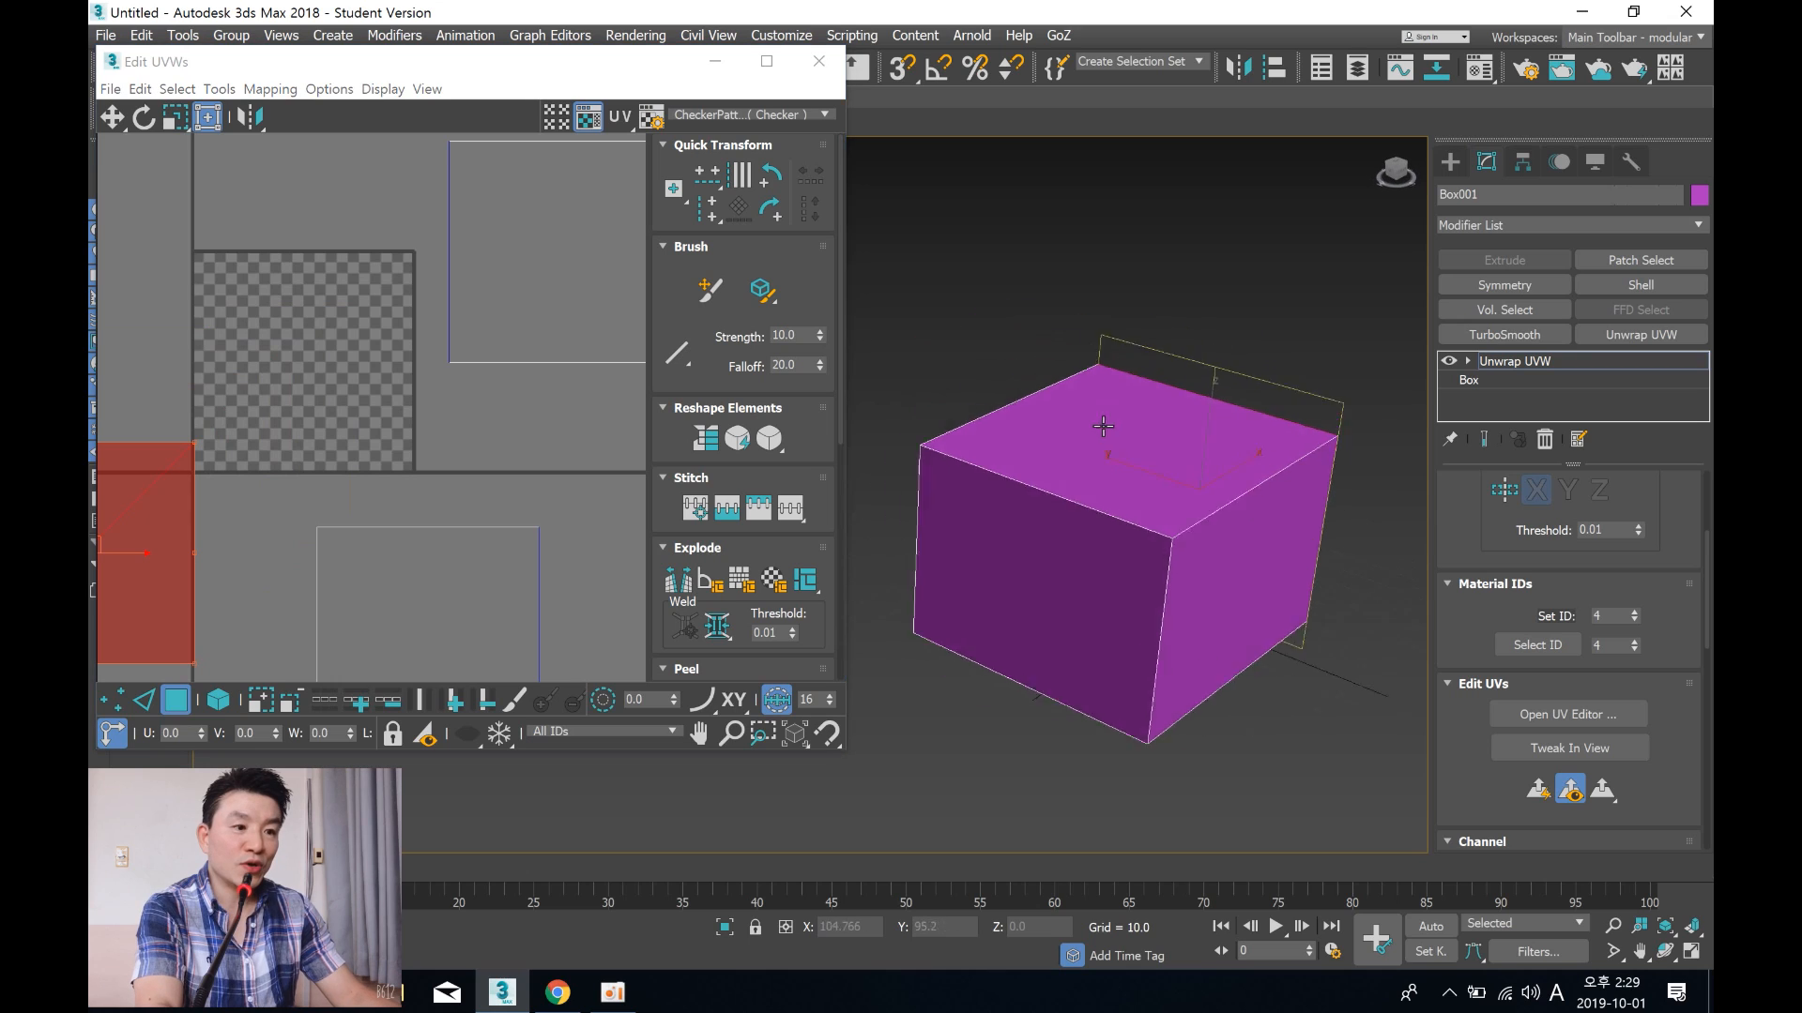
left_click(1026, 539)
scroll(373, 342, "down", 5)
mouse_move(266, 397)
left_mouse_down()
mouse_move(242, 322)
mouse_move(261, 385)
left_mouse_up()
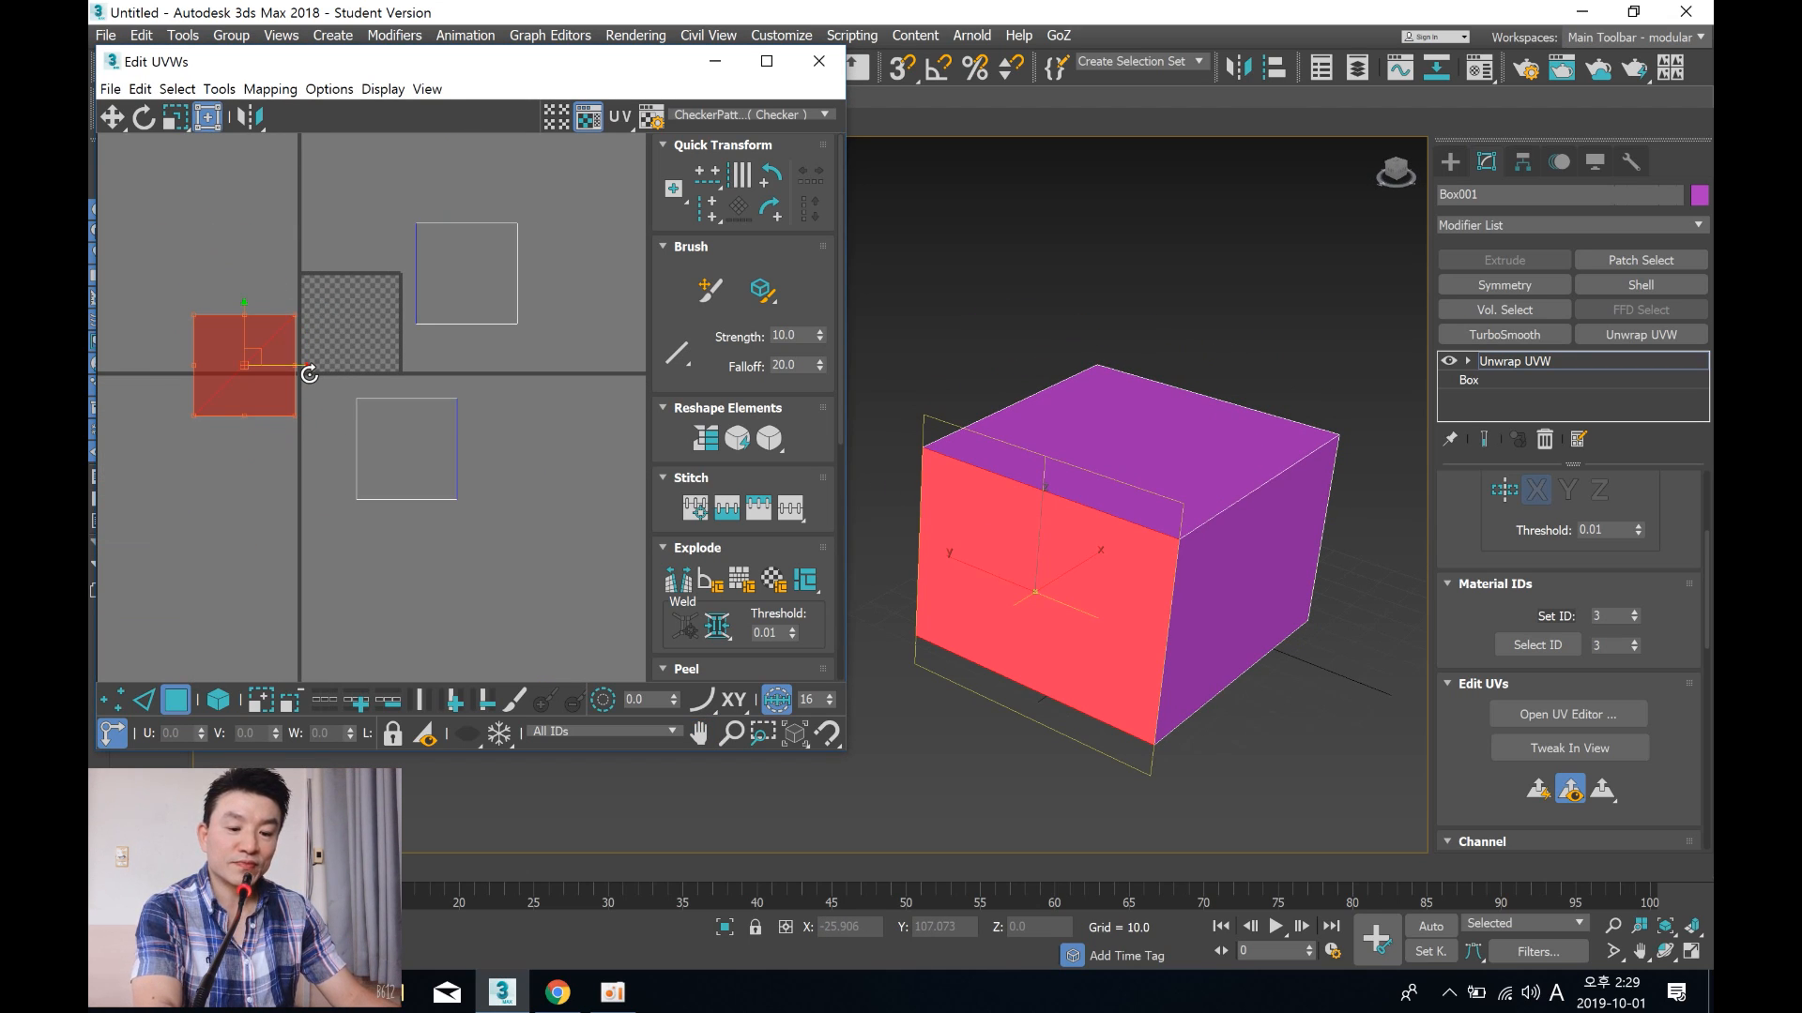
Step: Undo the moves of the box's separated UV faces back to the stacked layout and clear the selection
key("ctrl+z")
key("ctrl+z")
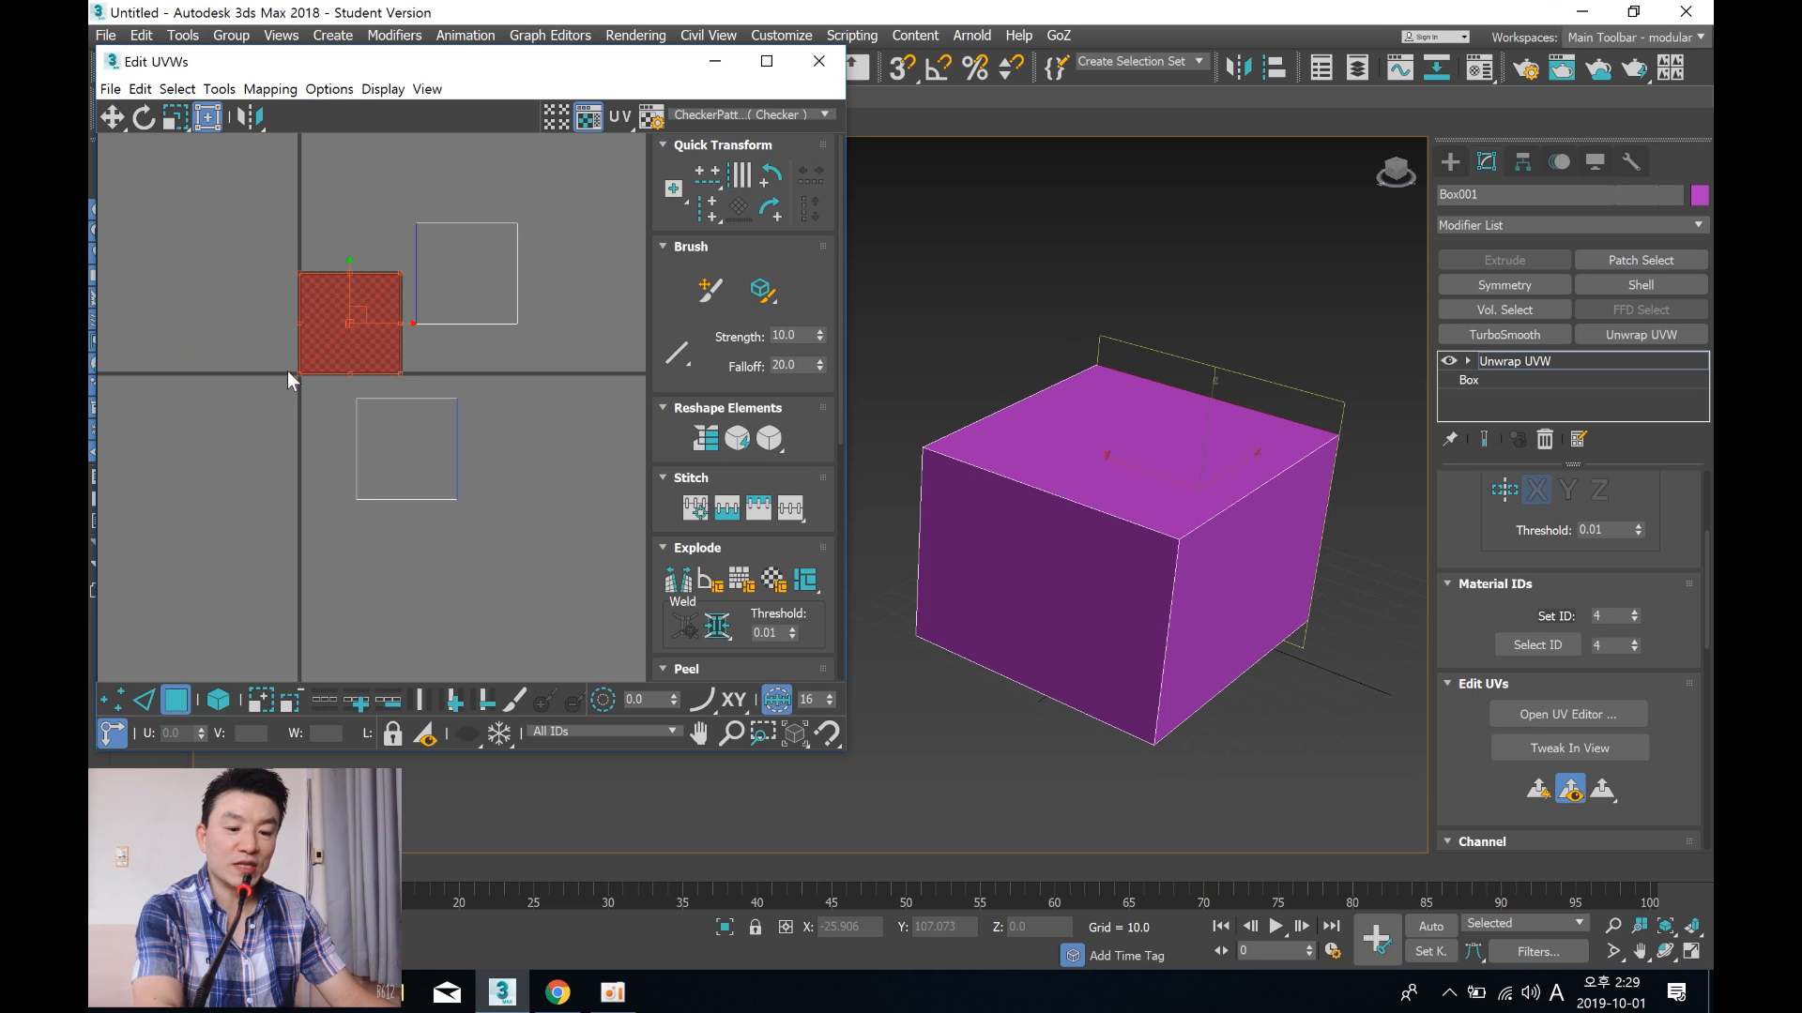
key("ctrl+z")
key("ctrl+z")
key("ctrl+z")
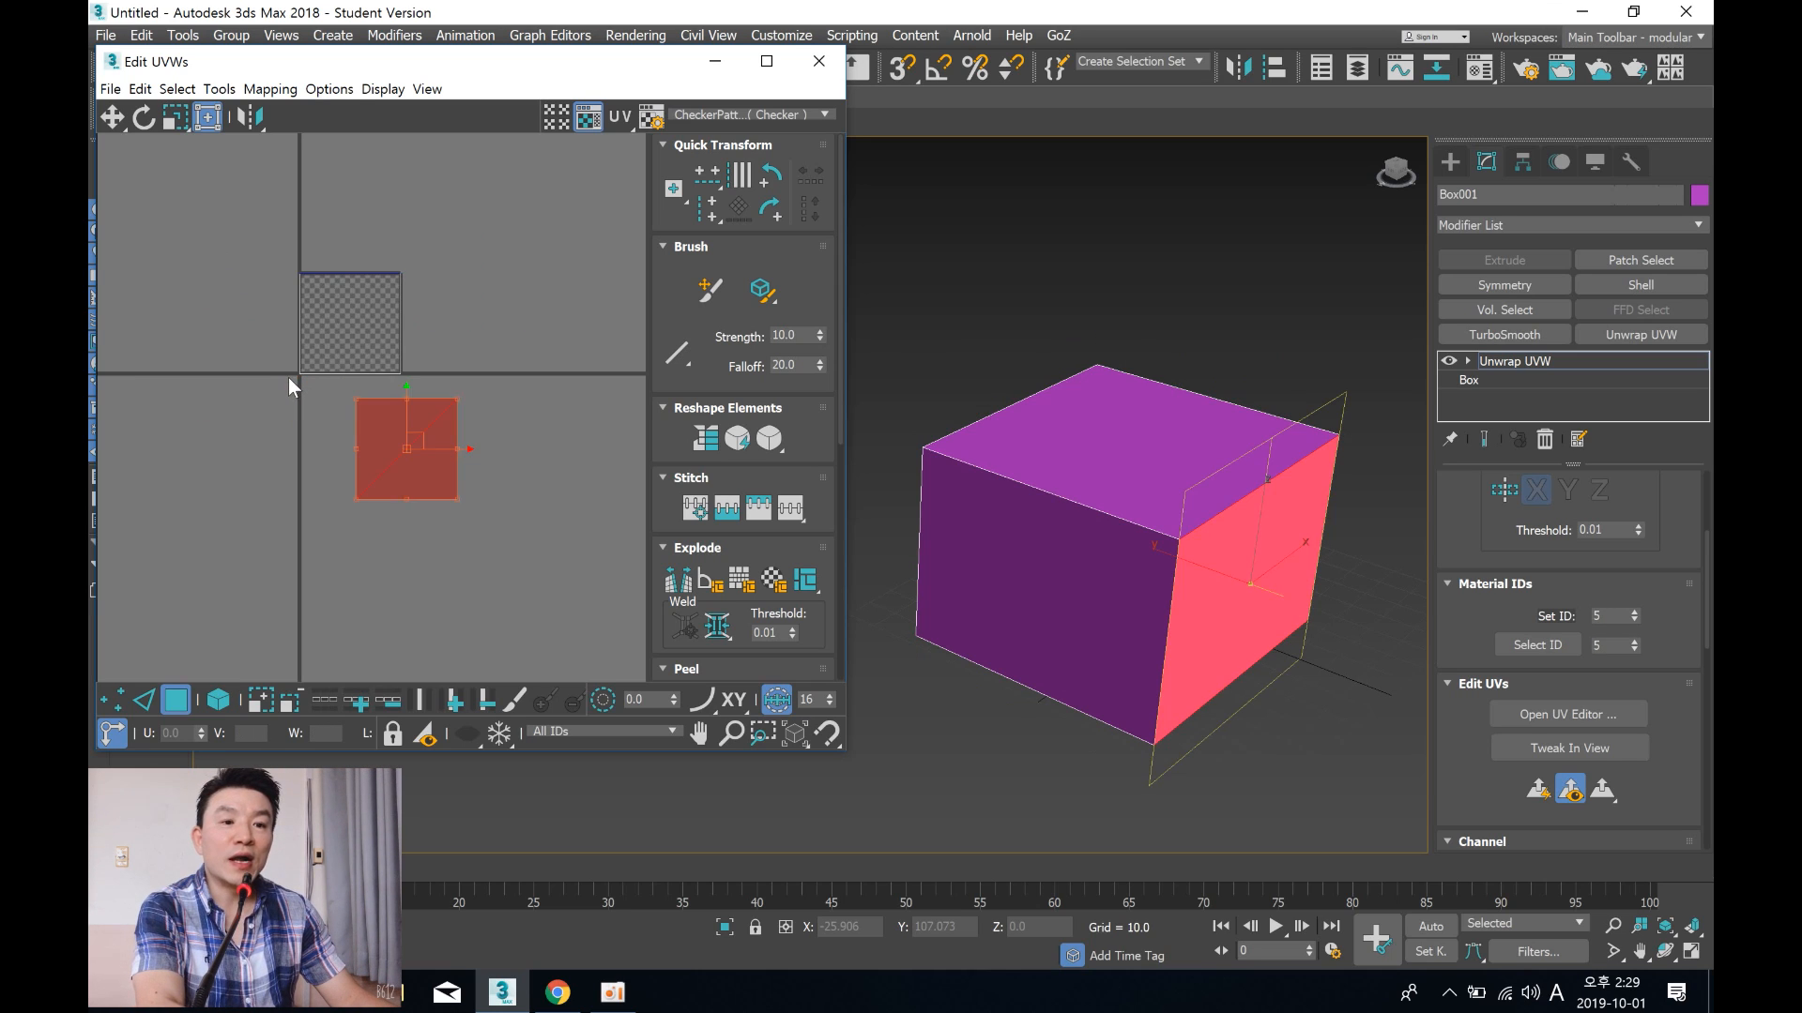
left_click(498, 346)
Step: Select all of the box's stacked UV faces over the checker square and shift the UV editor window slightly
mouse_move(316, 328)
middle_mouse_down()
mouse_move(311, 365)
mouse_move(312, 348)
middle_mouse_up()
scroll(311, 365, "up", 4)
scroll(328, 362, "down", 1)
left_click_drag(215, 250, 535, 572)
middle_click_drag(247, 330, 274, 326)
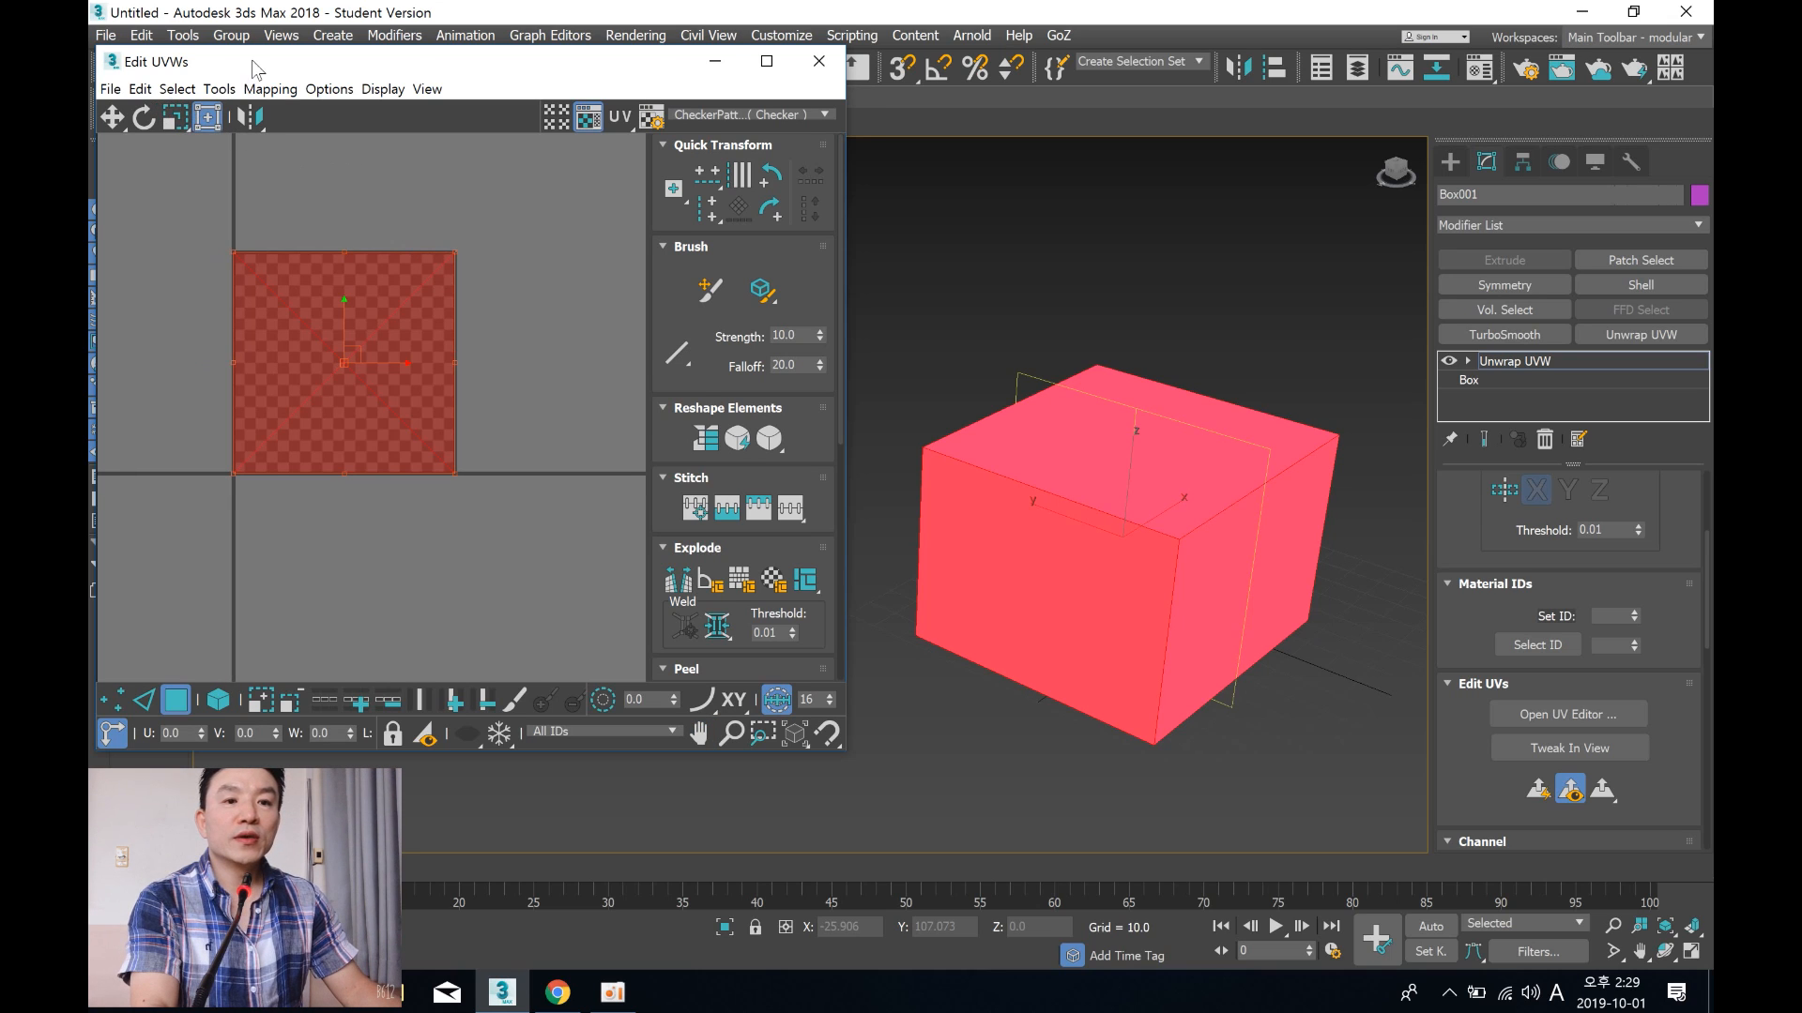
left_click_drag(255, 64, 280, 59)
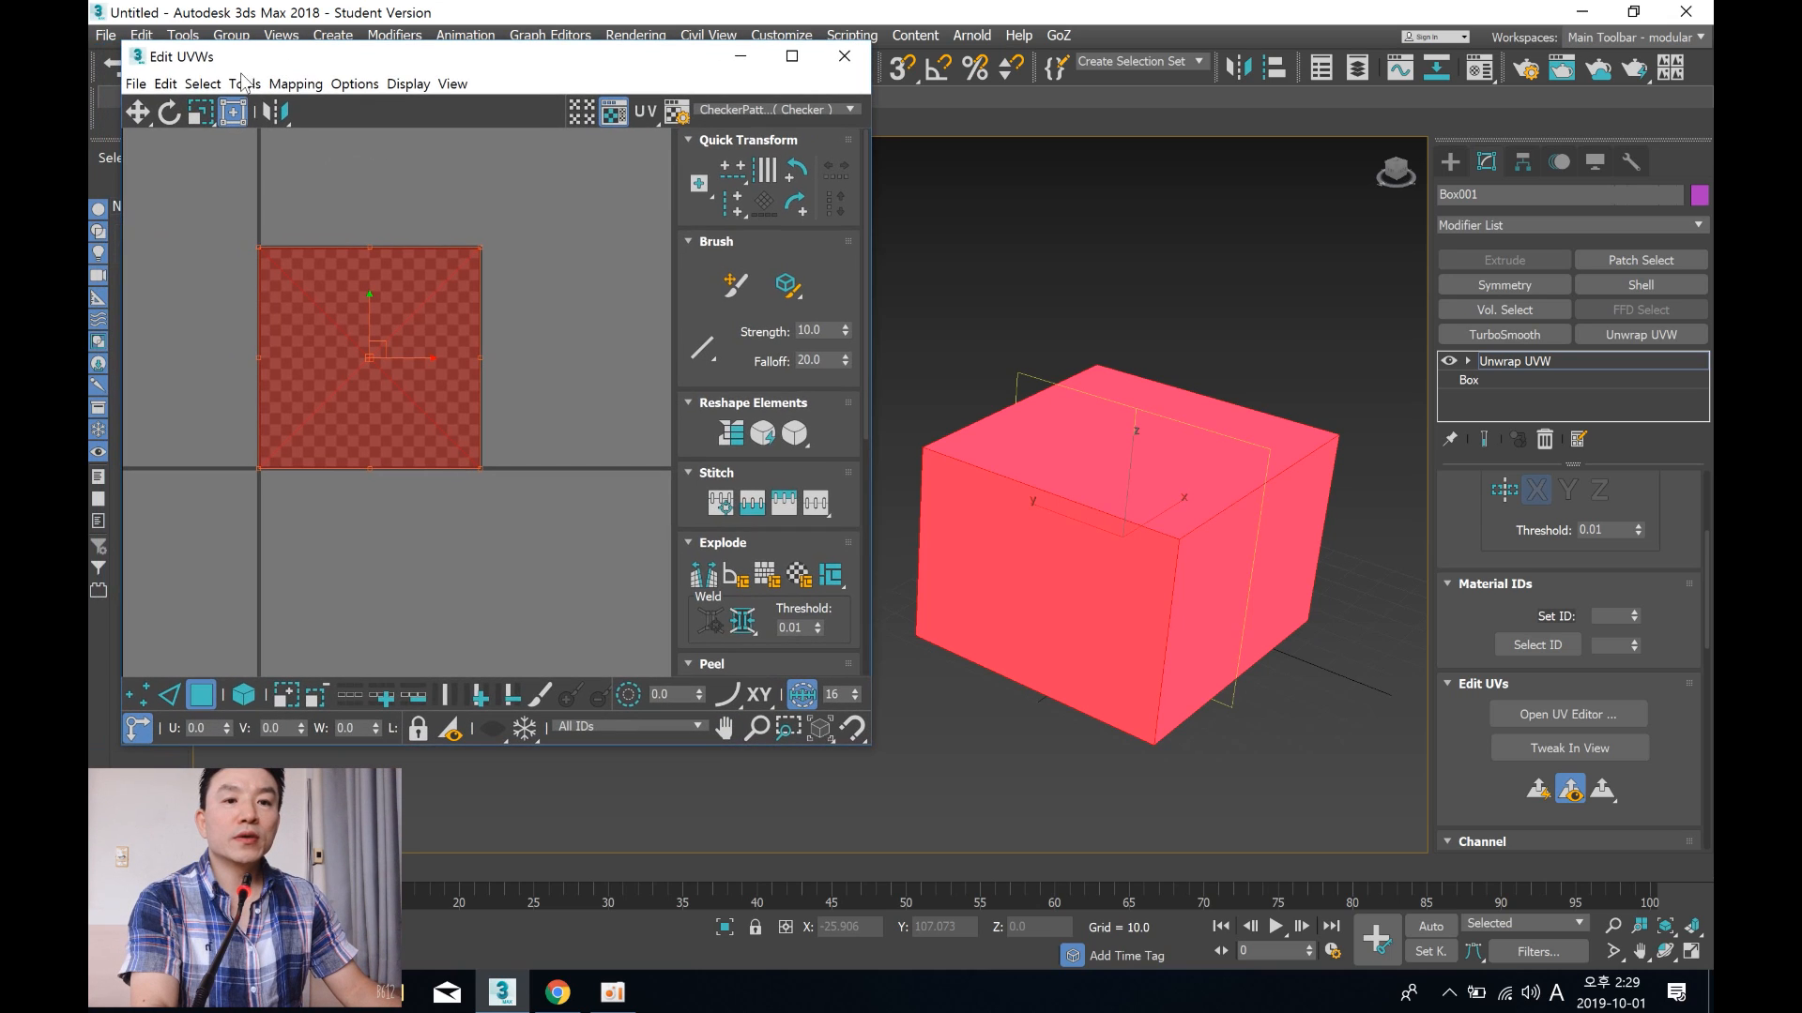
Step: Apply Flatten Mapping to the selected faces with a polygon angle threshold of 60 and spacing 0.001
left_click(290, 87)
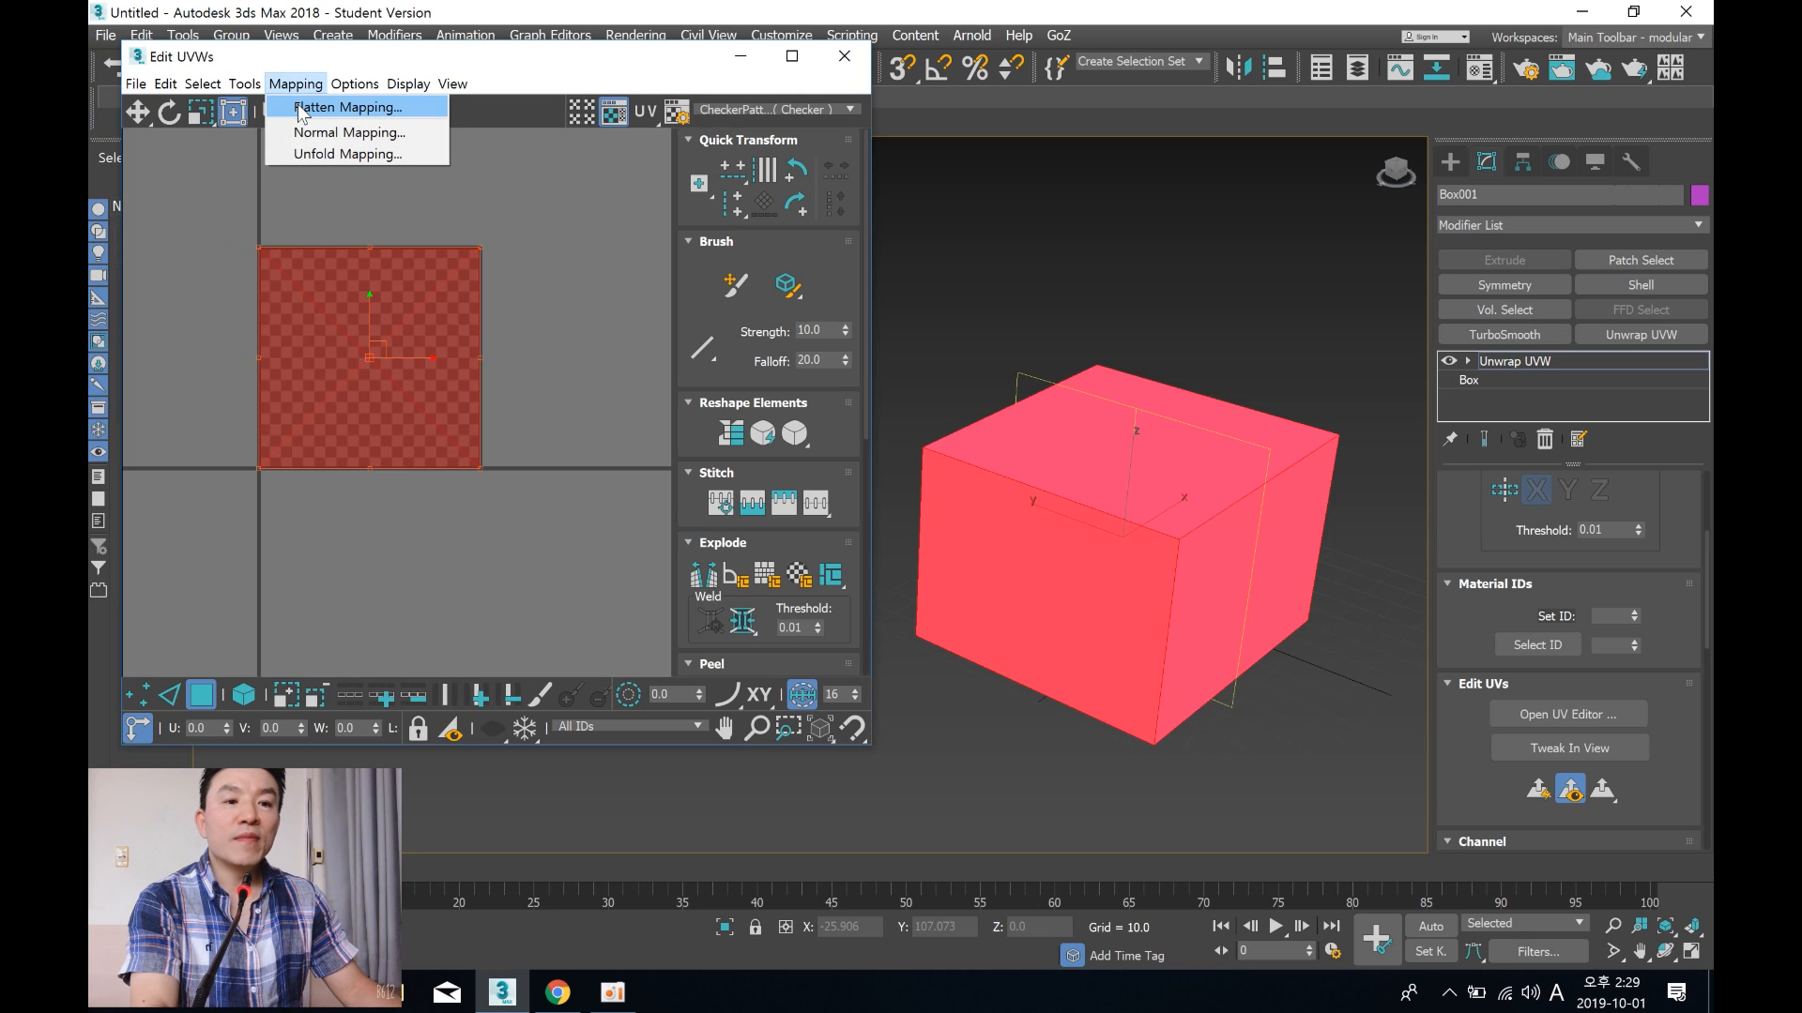
left_click(347, 111)
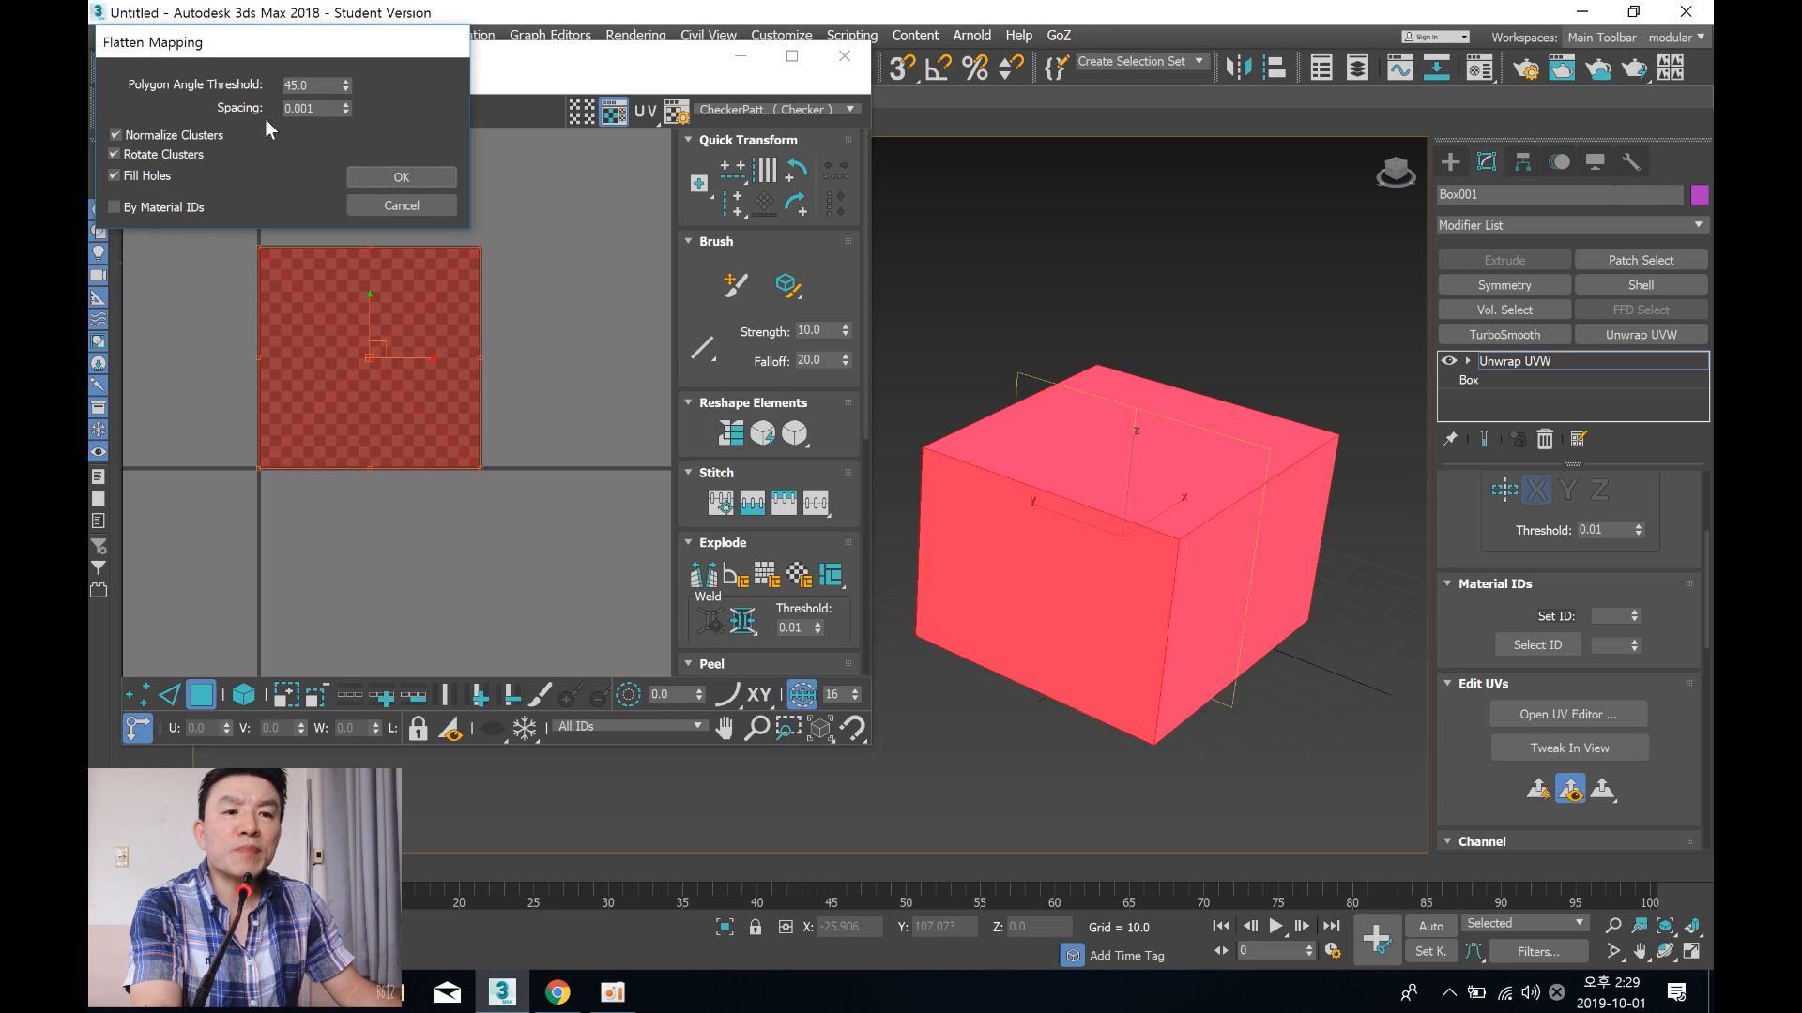
left_click(326, 87)
left_click_drag(323, 86, 237, 91)
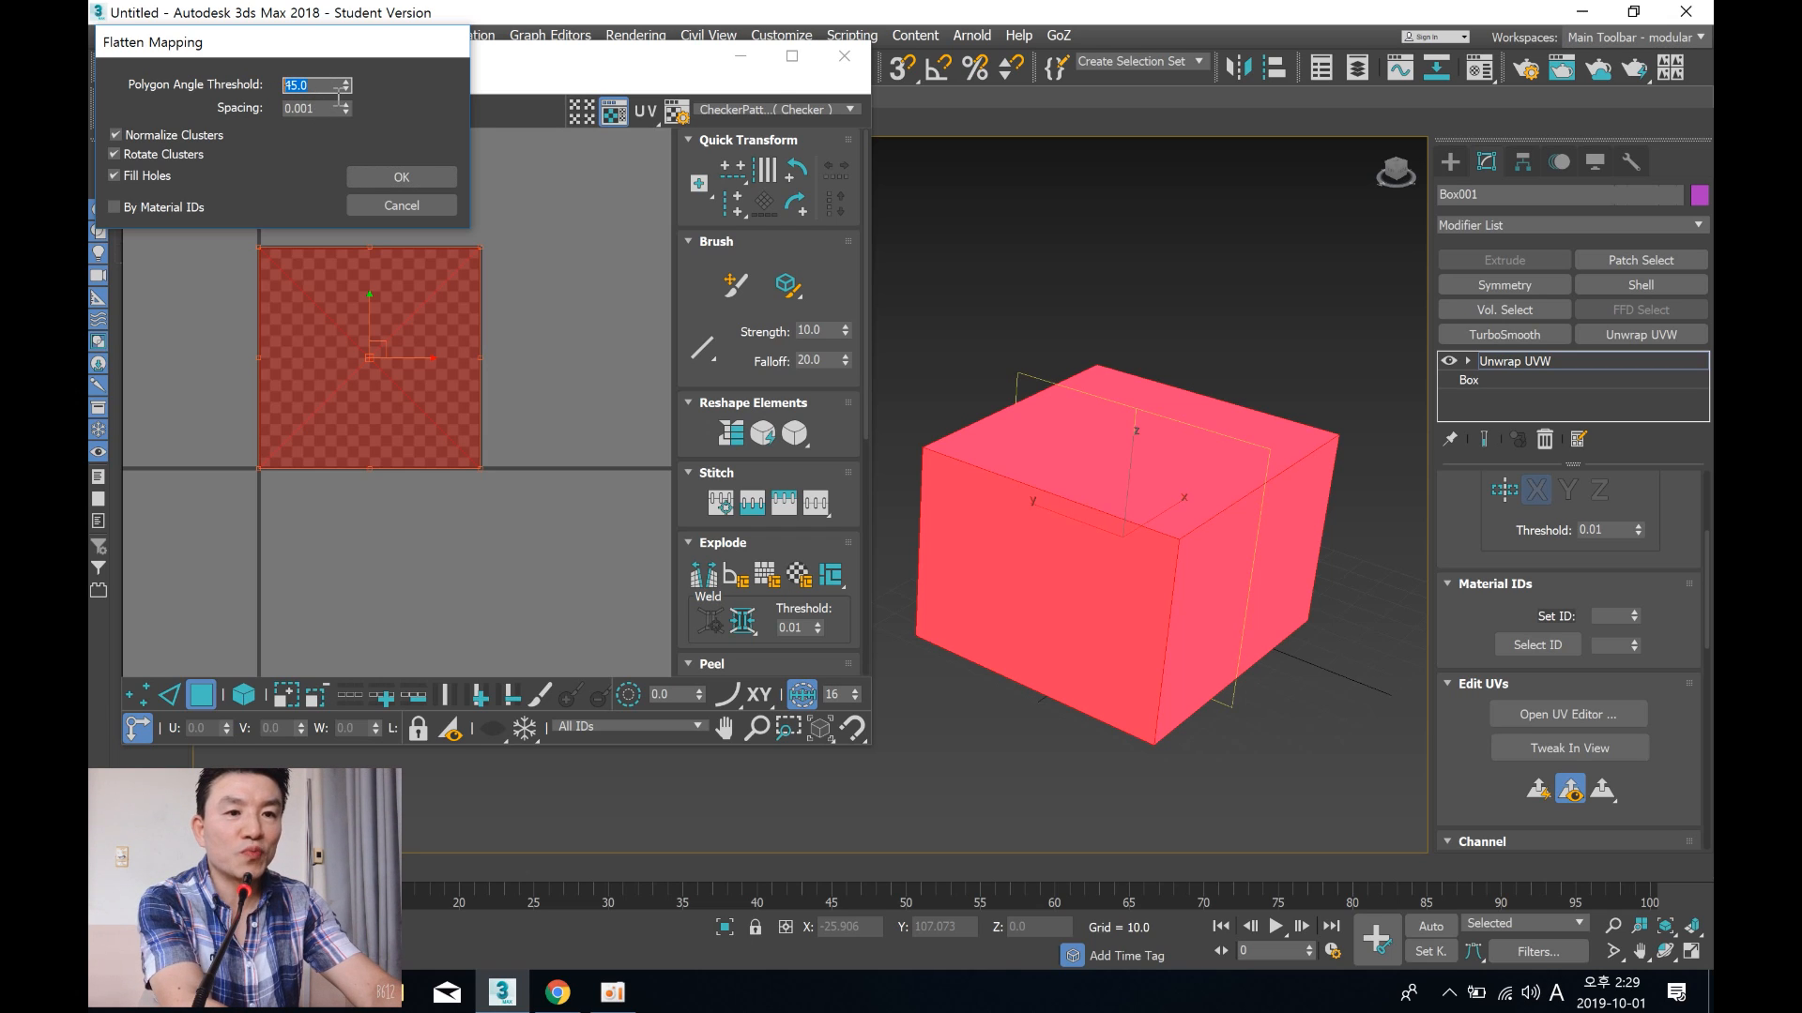
type("60")
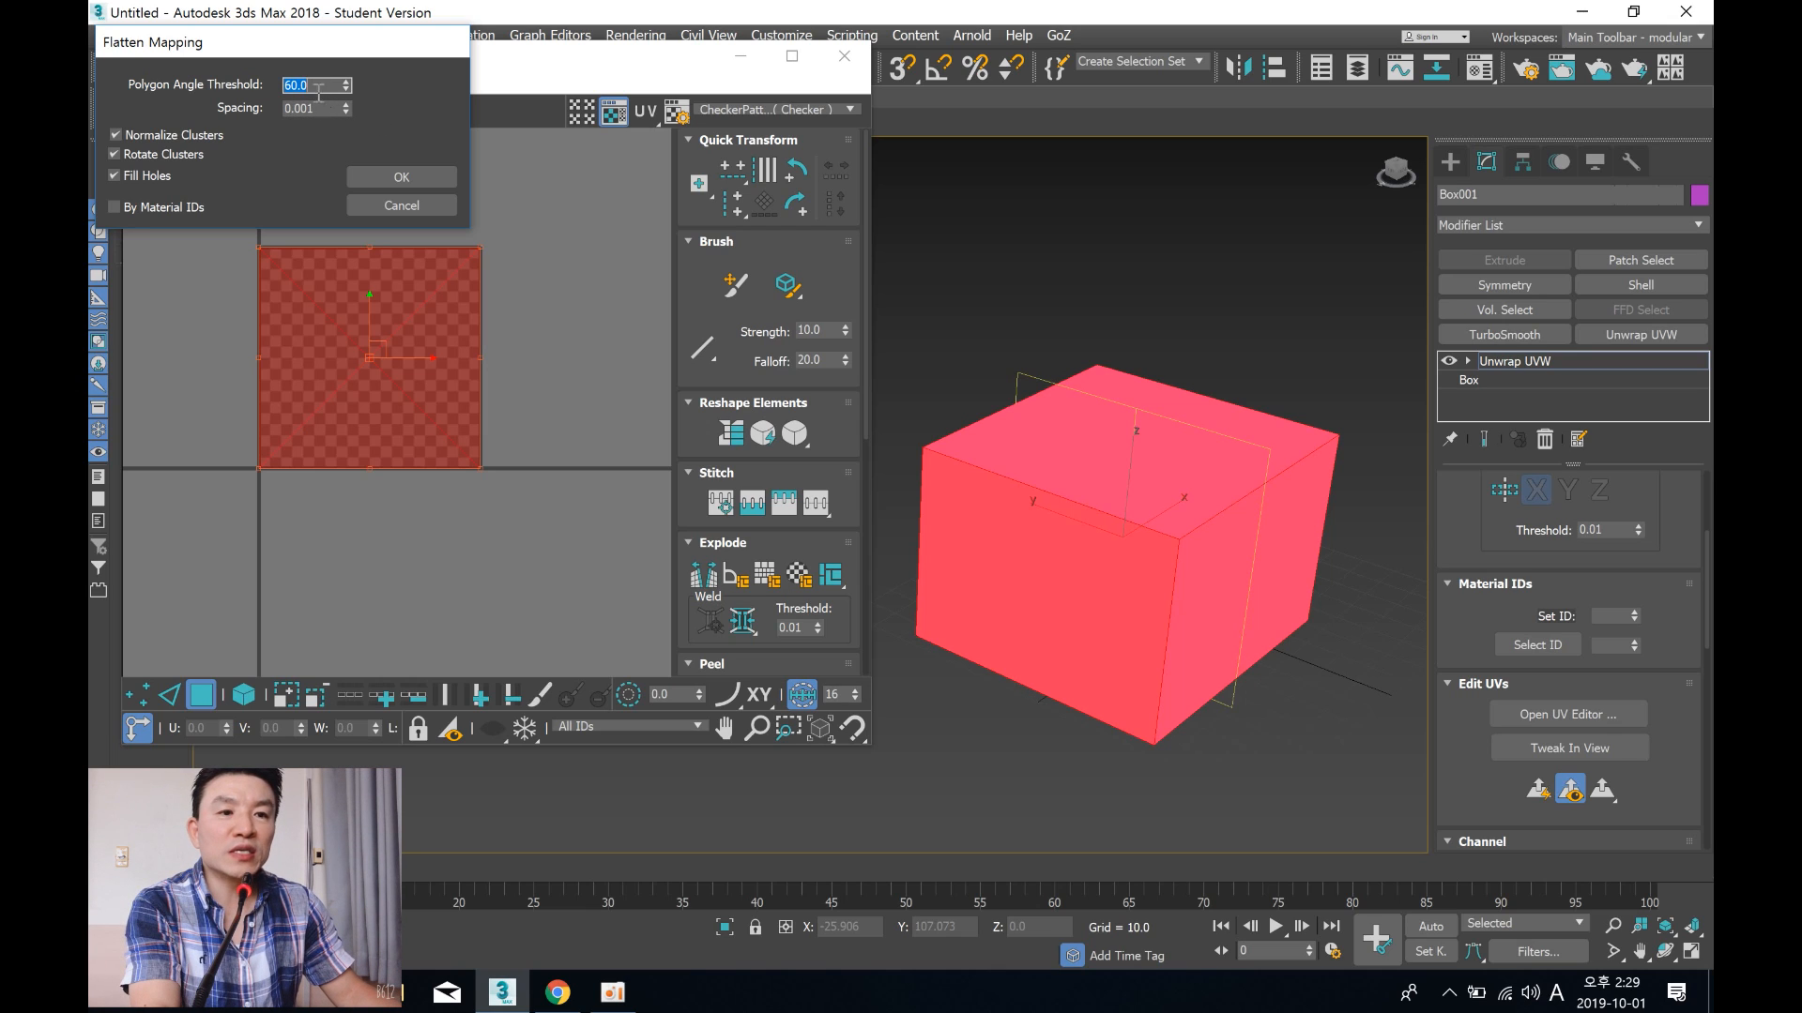
left_click(424, 178)
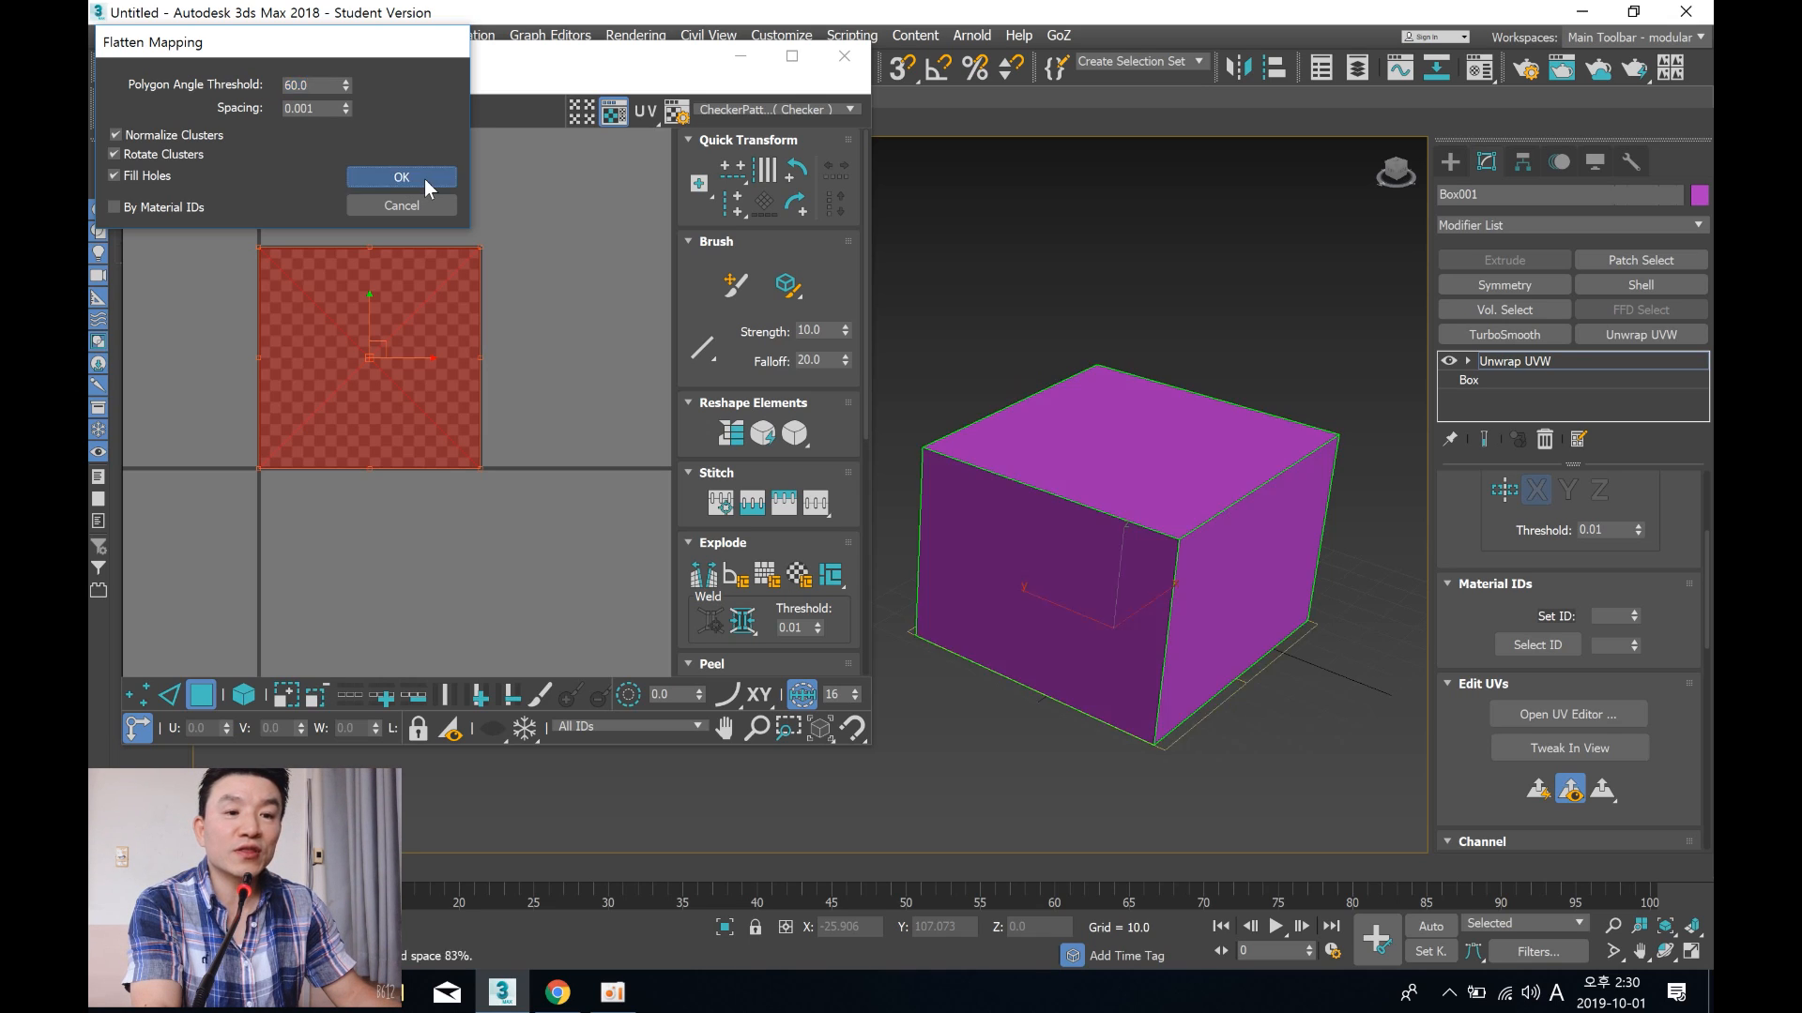
Step: Select individual flattened UV faces to check which sides of the box they belong to, and clear the selection
left_click(503, 358)
scroll(445, 272, "up", 3)
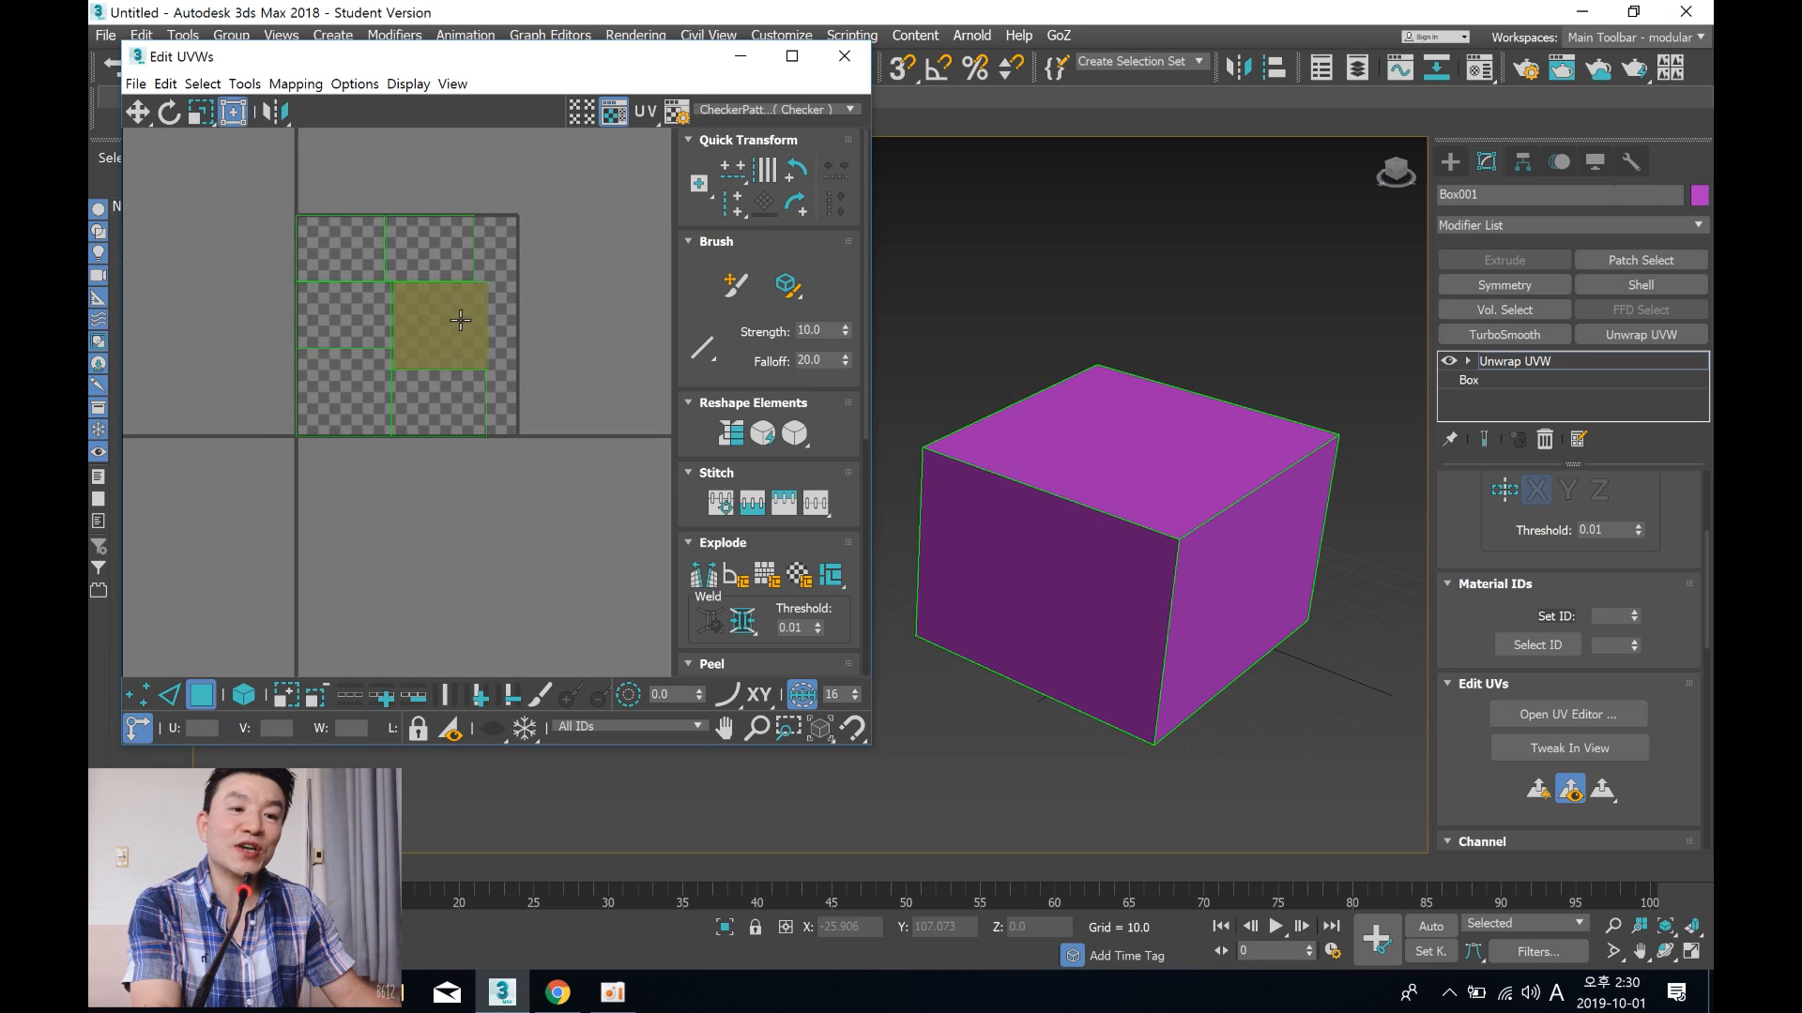
left_click(423, 459)
left_click(432, 317)
left_click(262, 310)
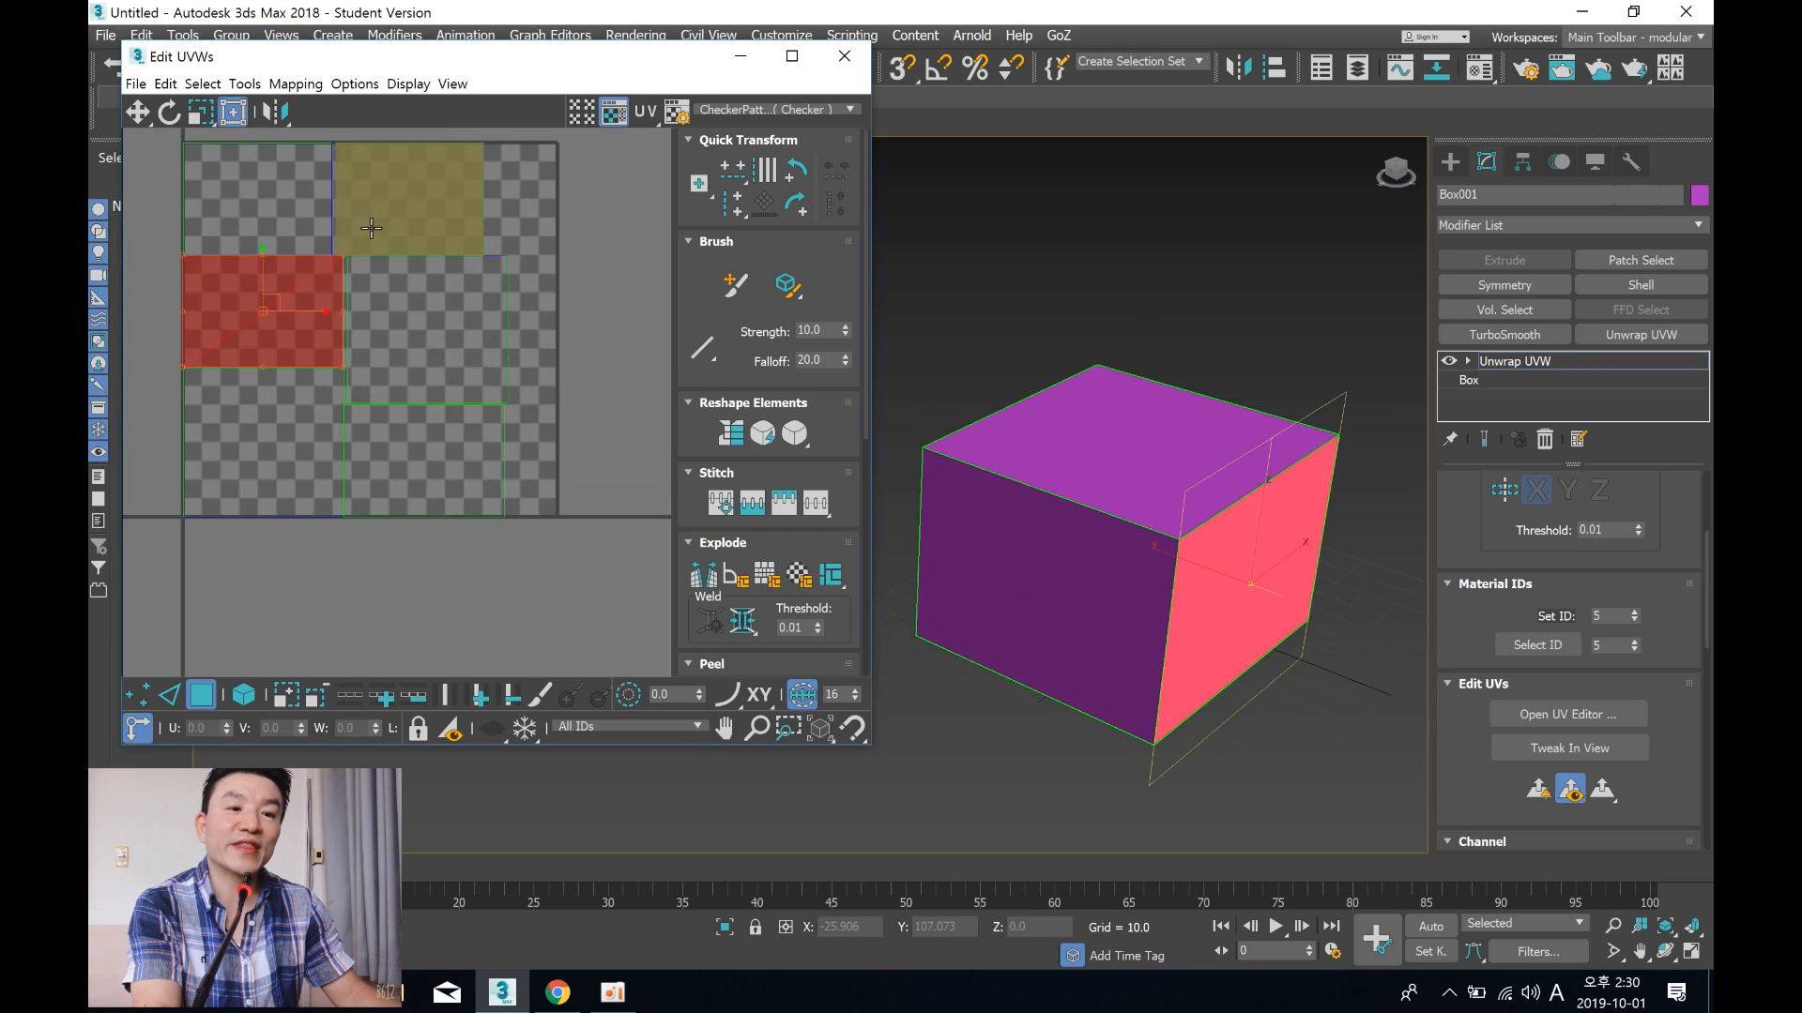
left_click(258, 197)
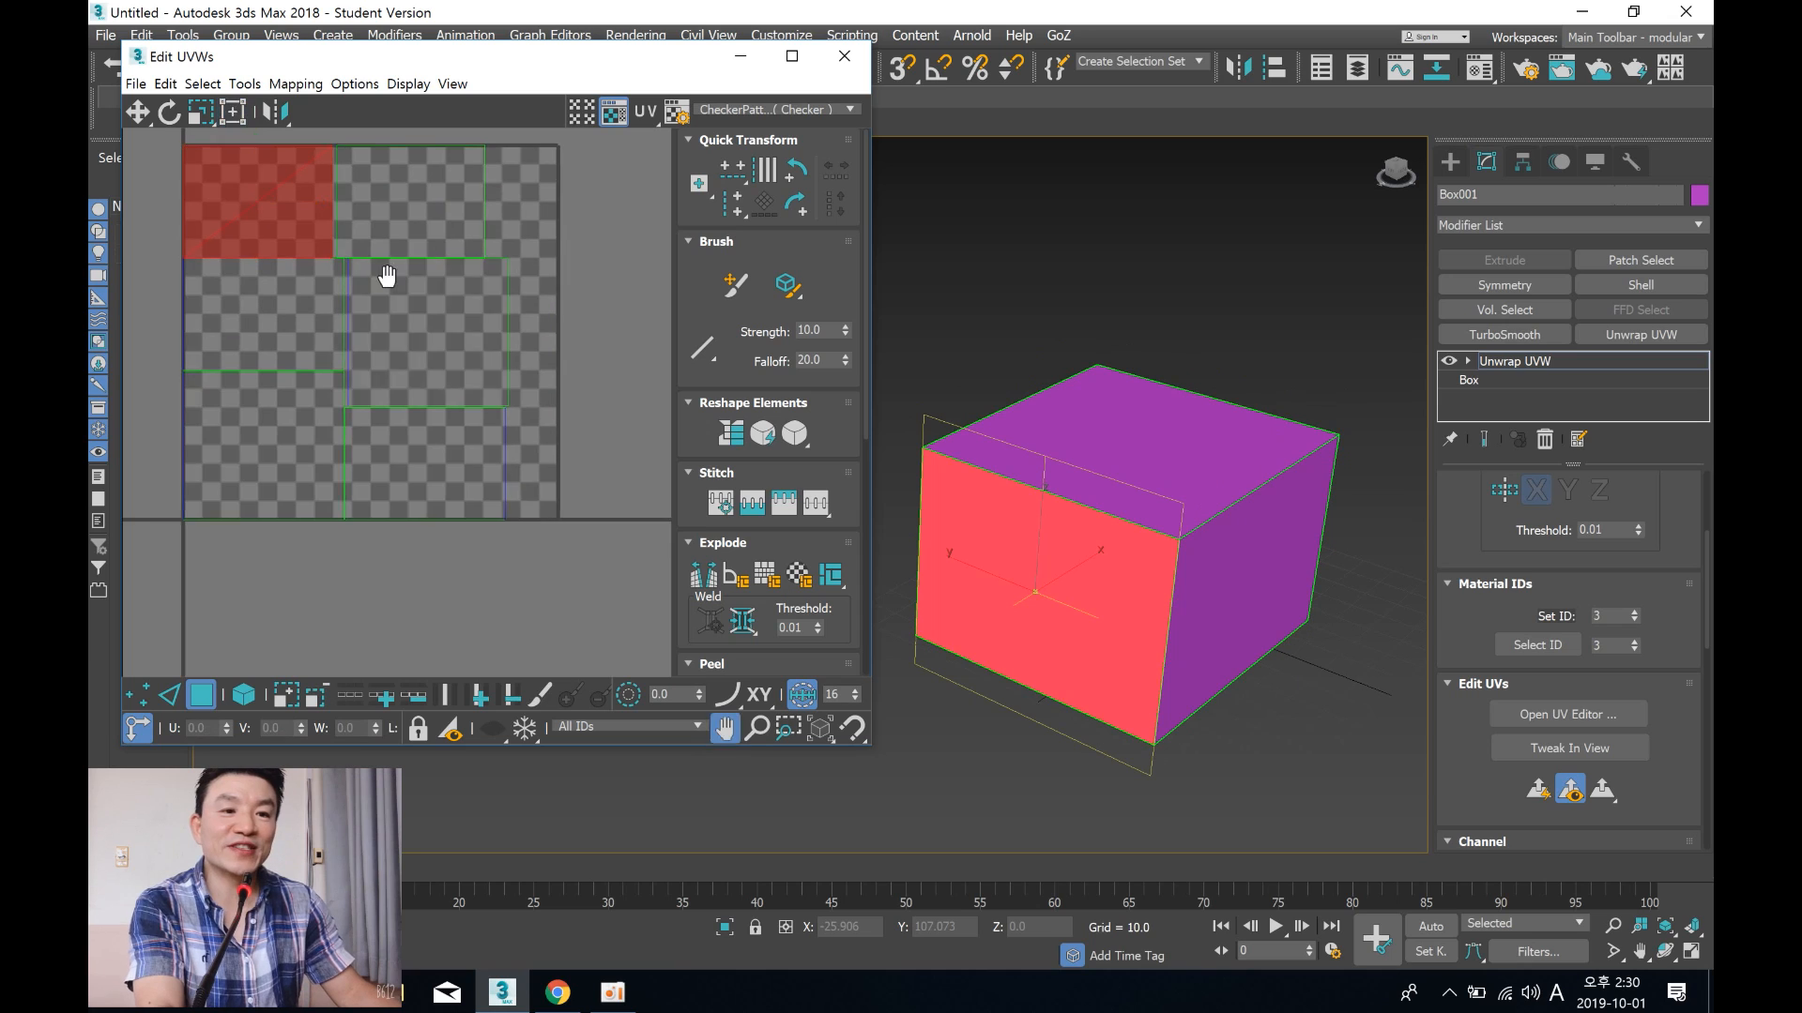
scroll(387, 300, "down", 2)
left_click(514, 272)
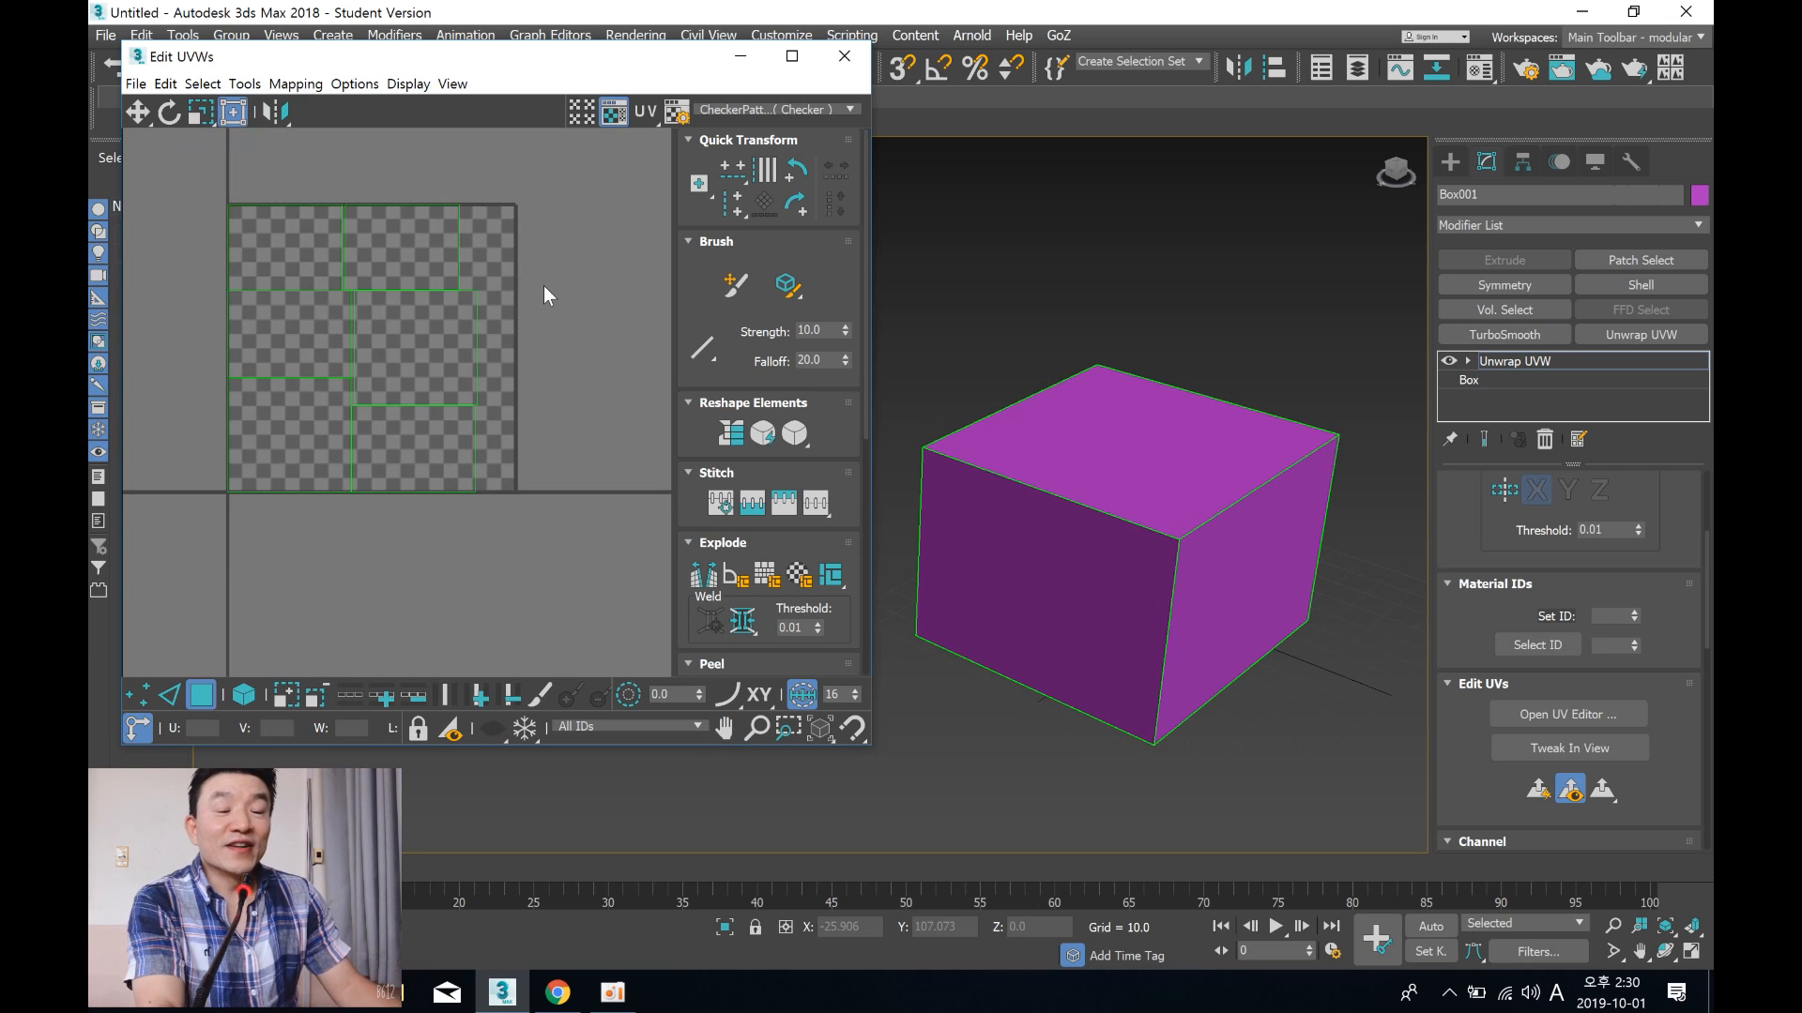
Step: Select the middle UV faces one at a time, inspect the box from below to match its bottom face, and clear the selection
left_click(419, 337)
left_click(325, 321)
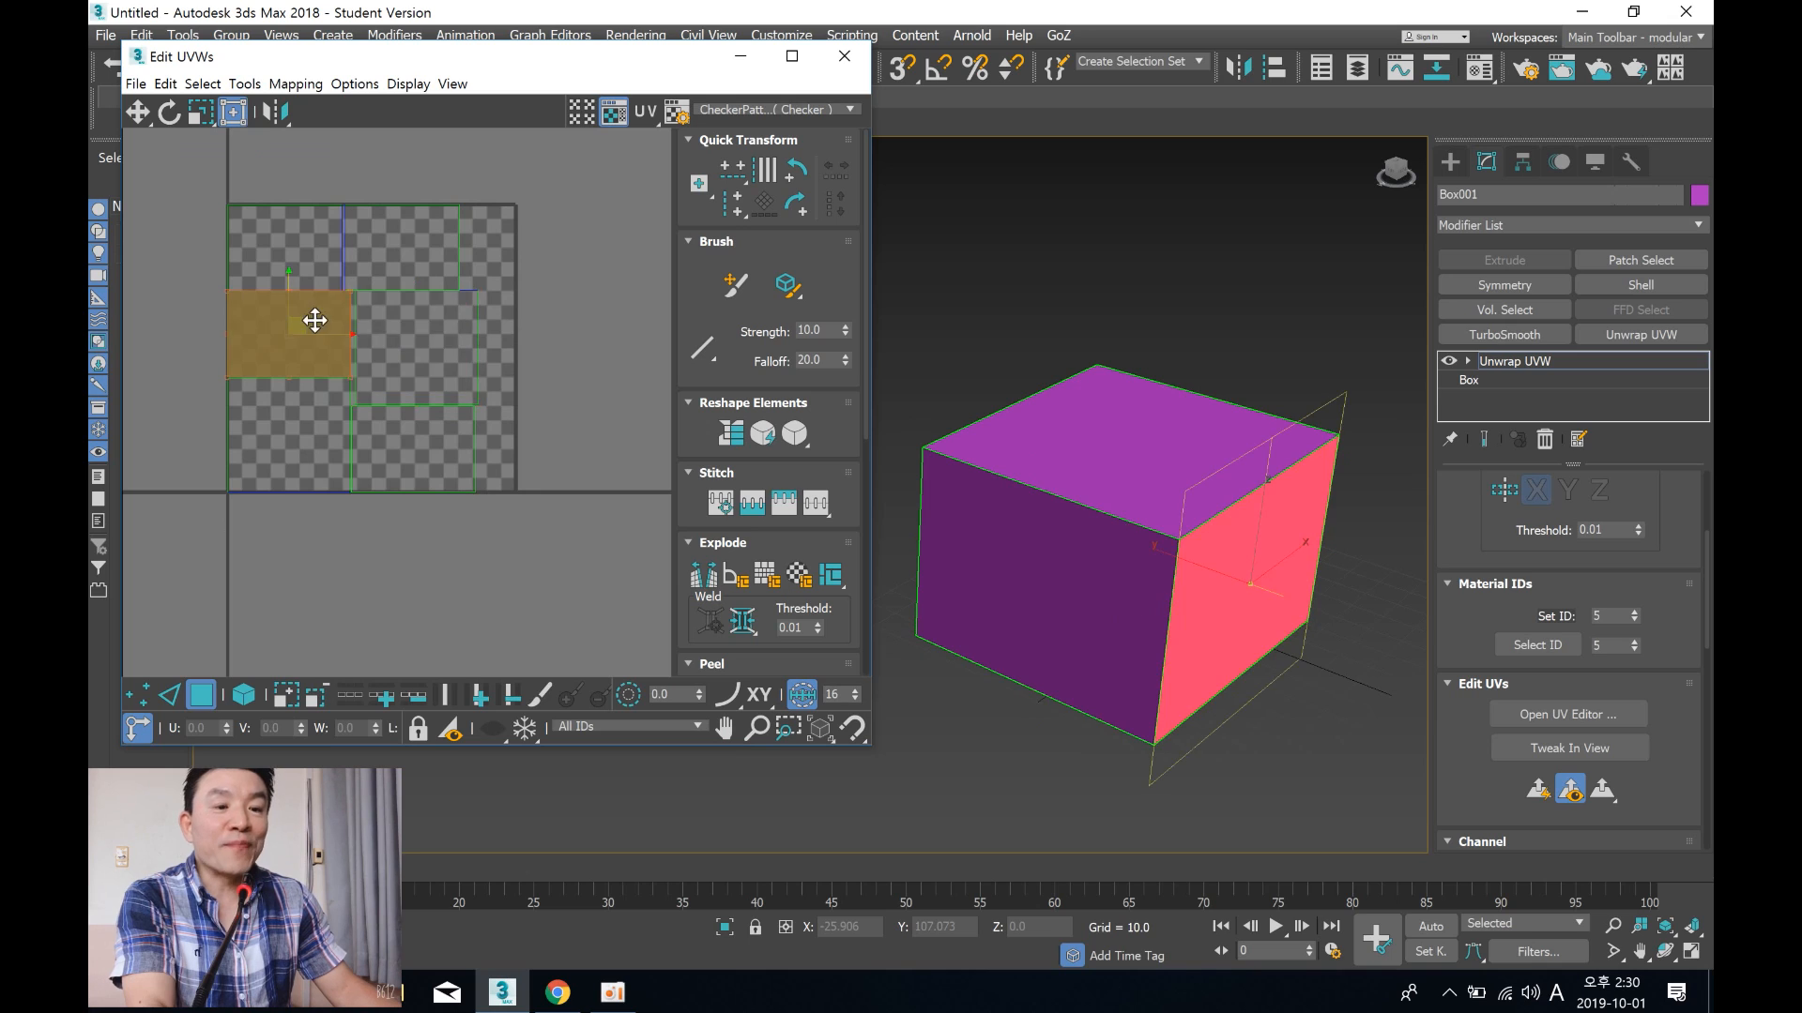
left_click(539, 319)
left_click(405, 326)
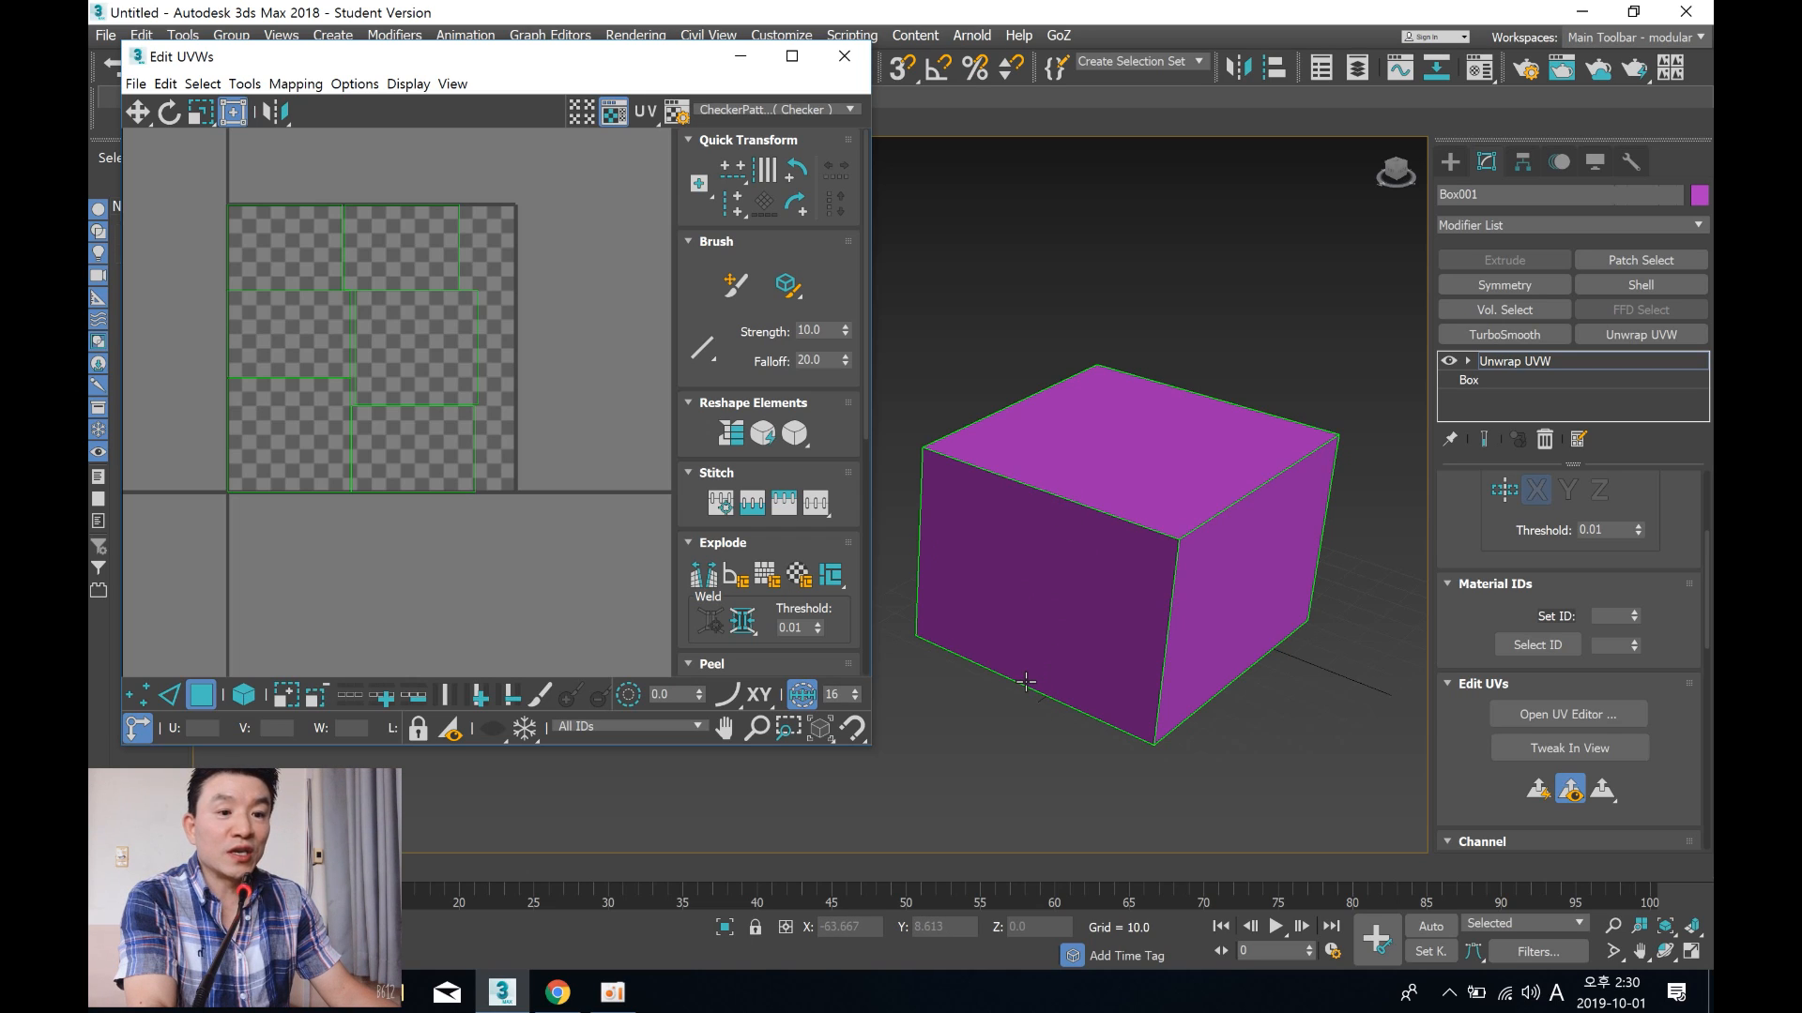
left_click(431, 357)
middle_click_drag(1298, 597, 1149, 491, "alt")
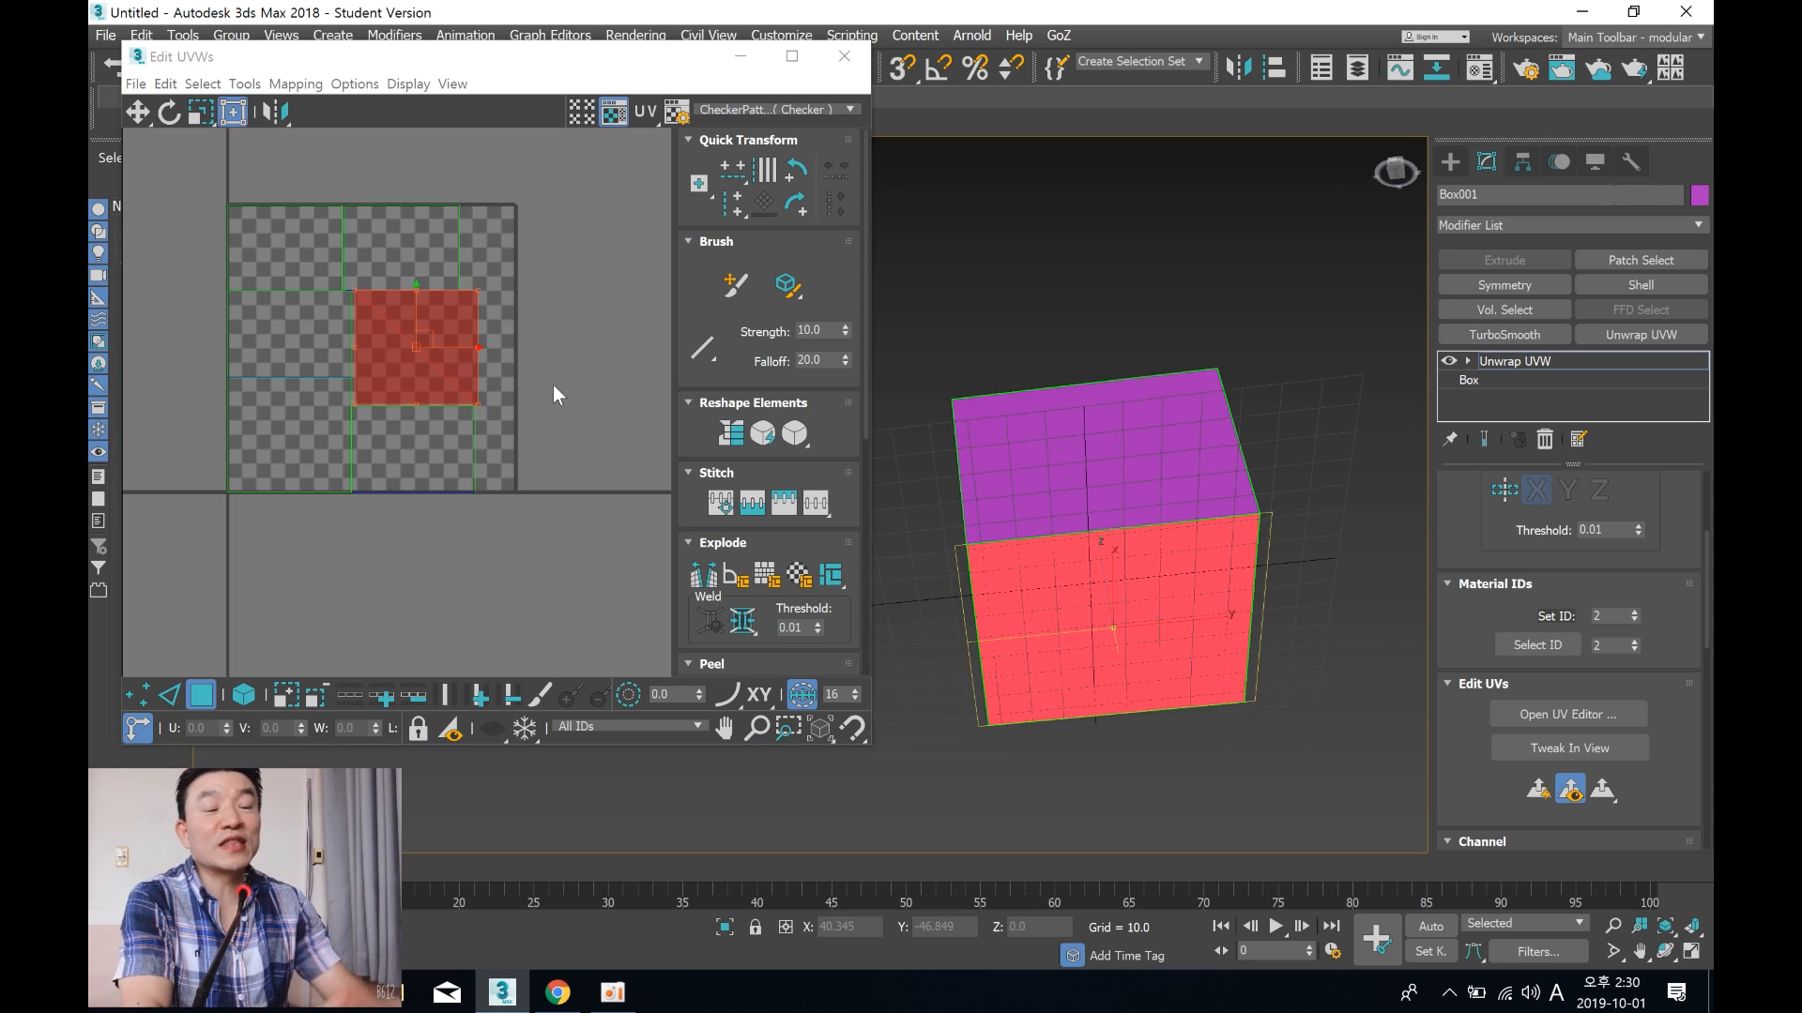
middle_click_drag(1166, 549, 1104, 493, "alt")
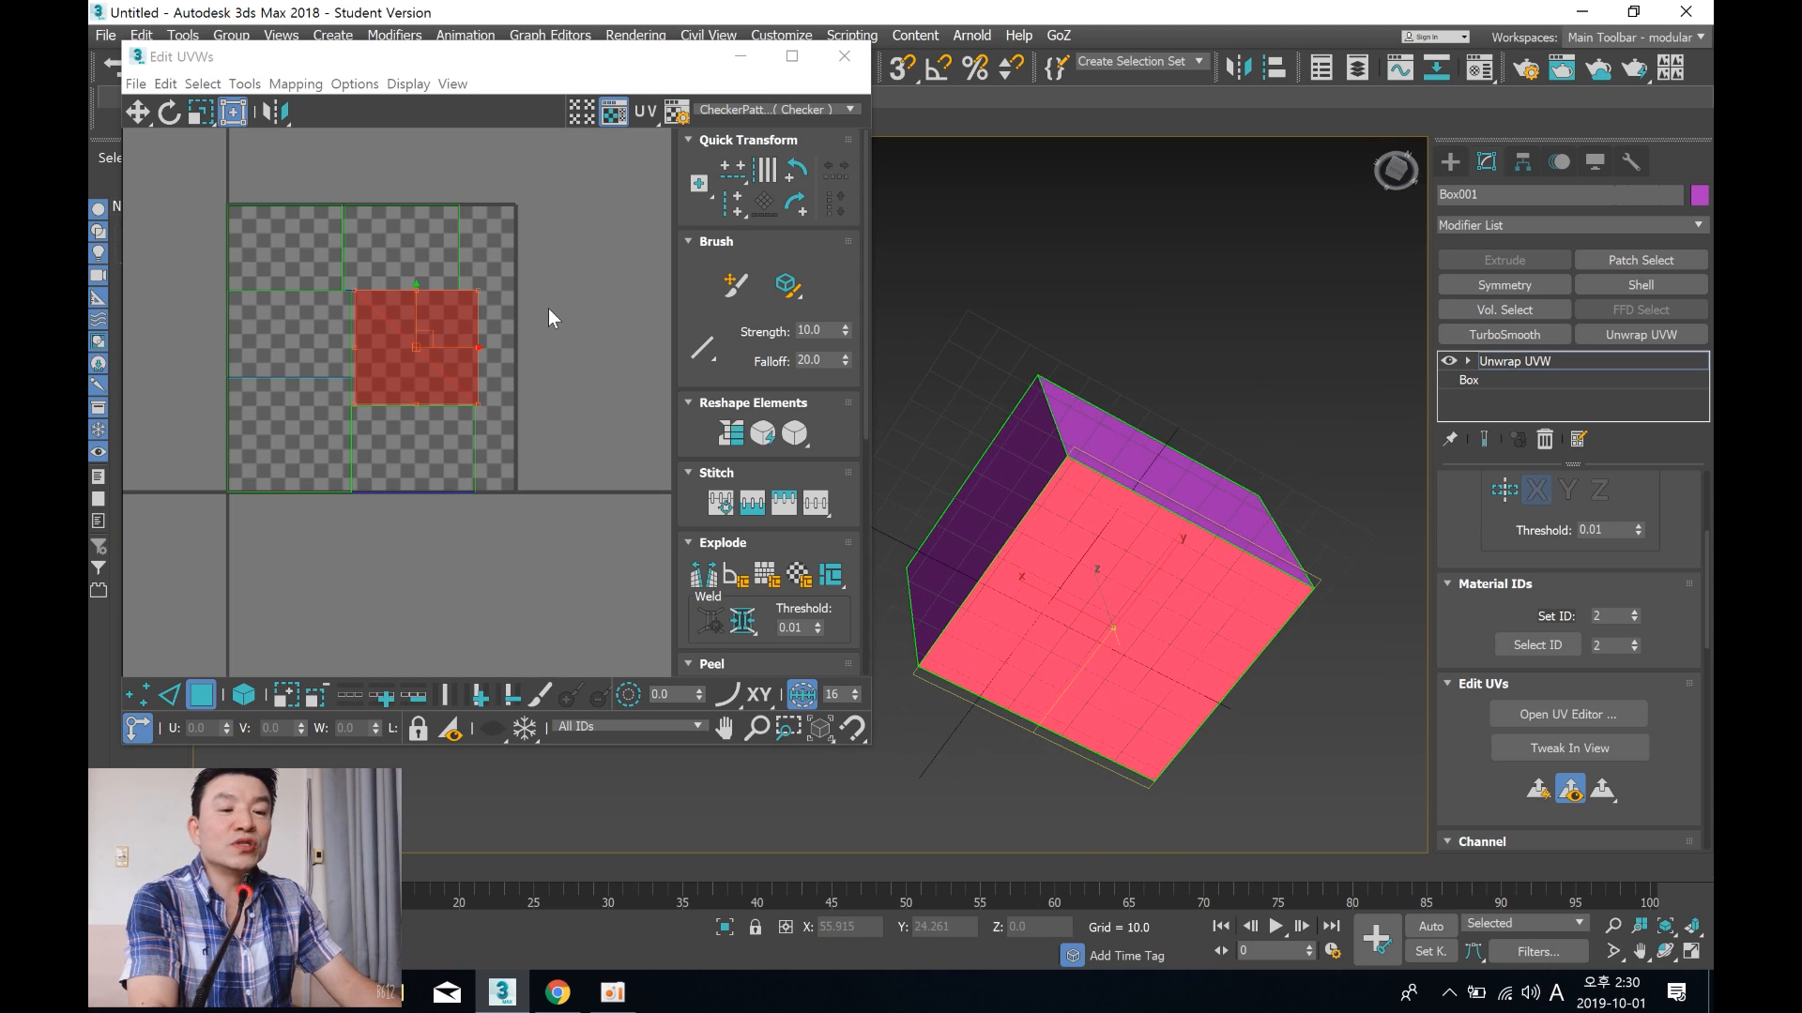
left_click(533, 306)
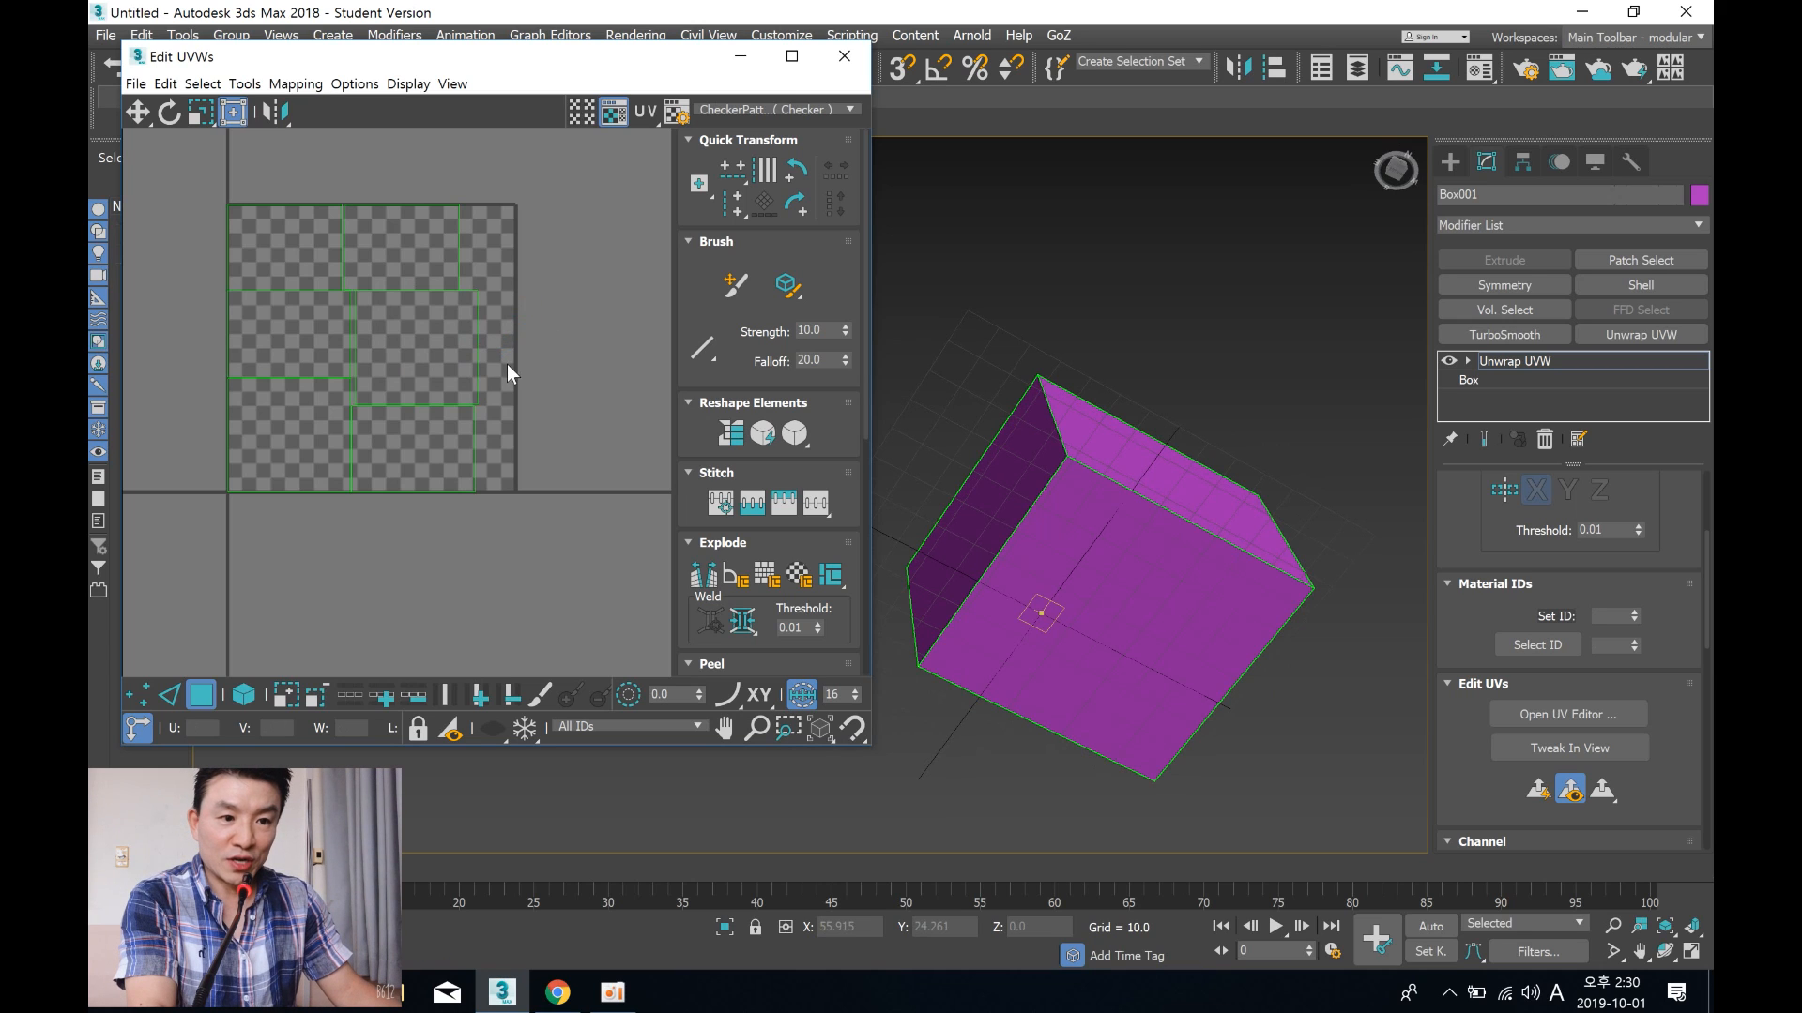
Step: Select a side face on the box and another side's UV face in the editor, comparing each with its counterpart
middle_click_drag(507, 364, 522, 323)
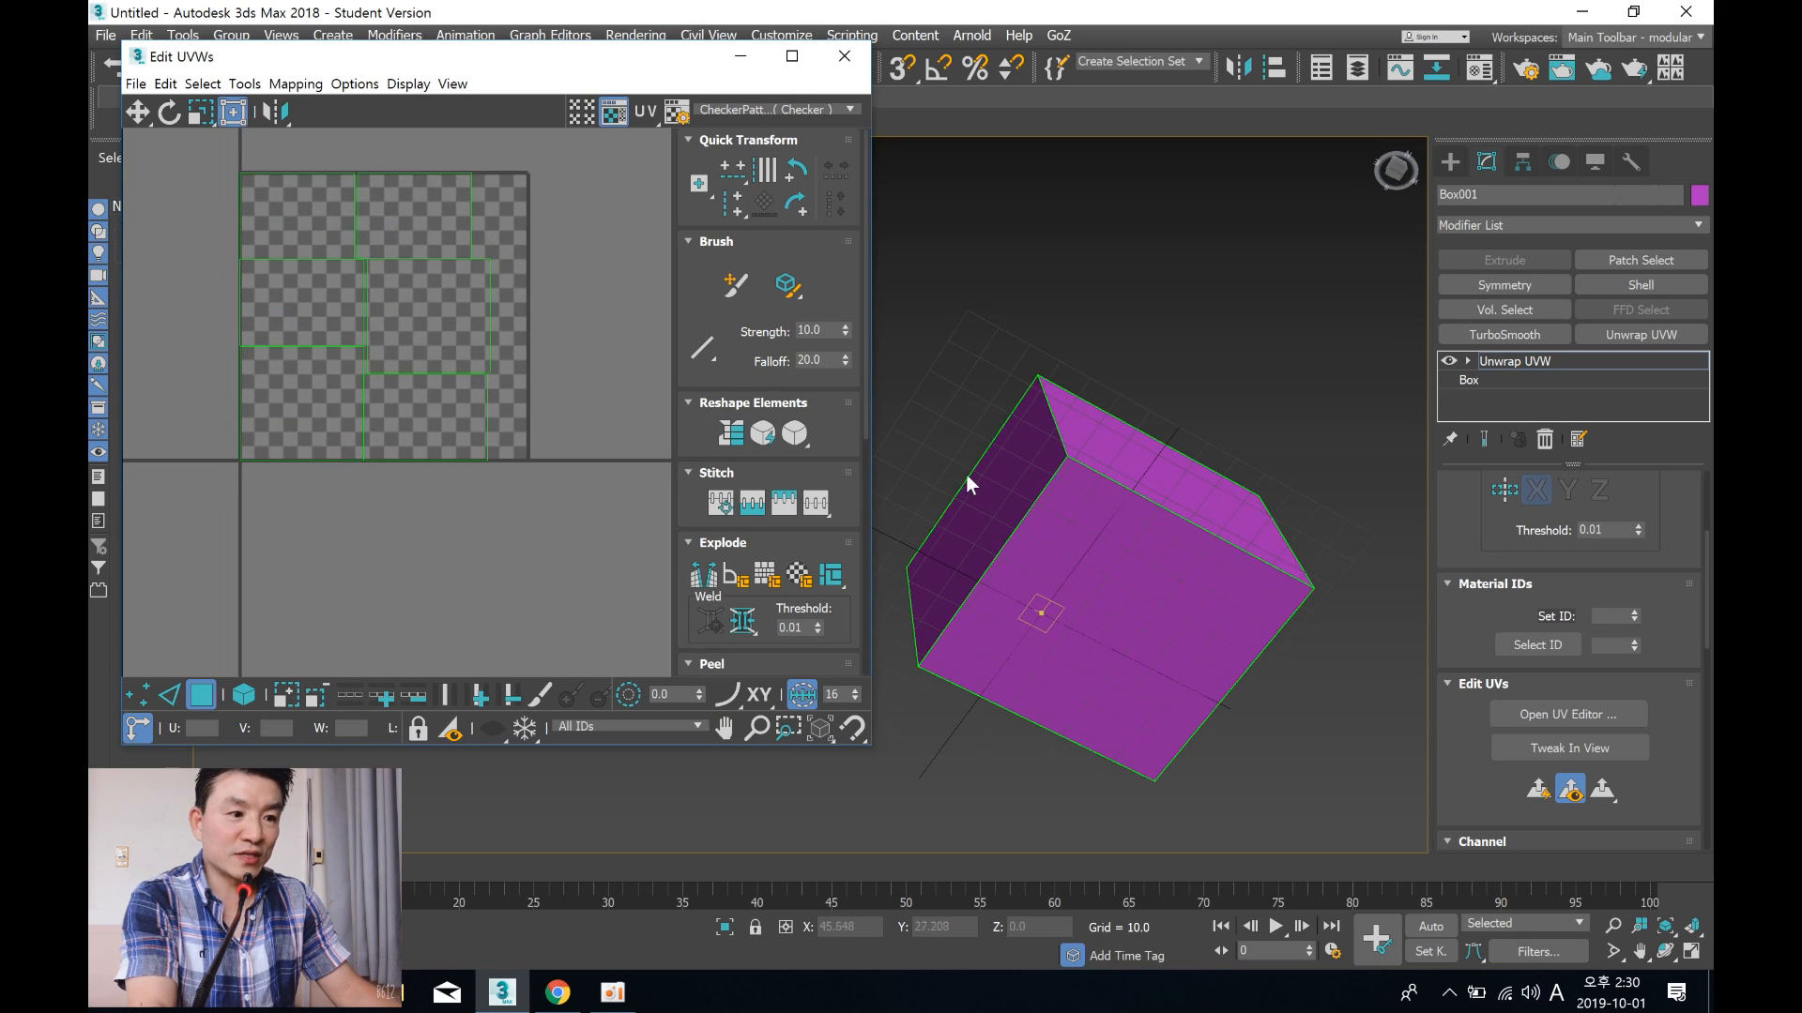
middle_click_drag(967, 482, 1064, 500, "alt")
left_click(1145, 559)
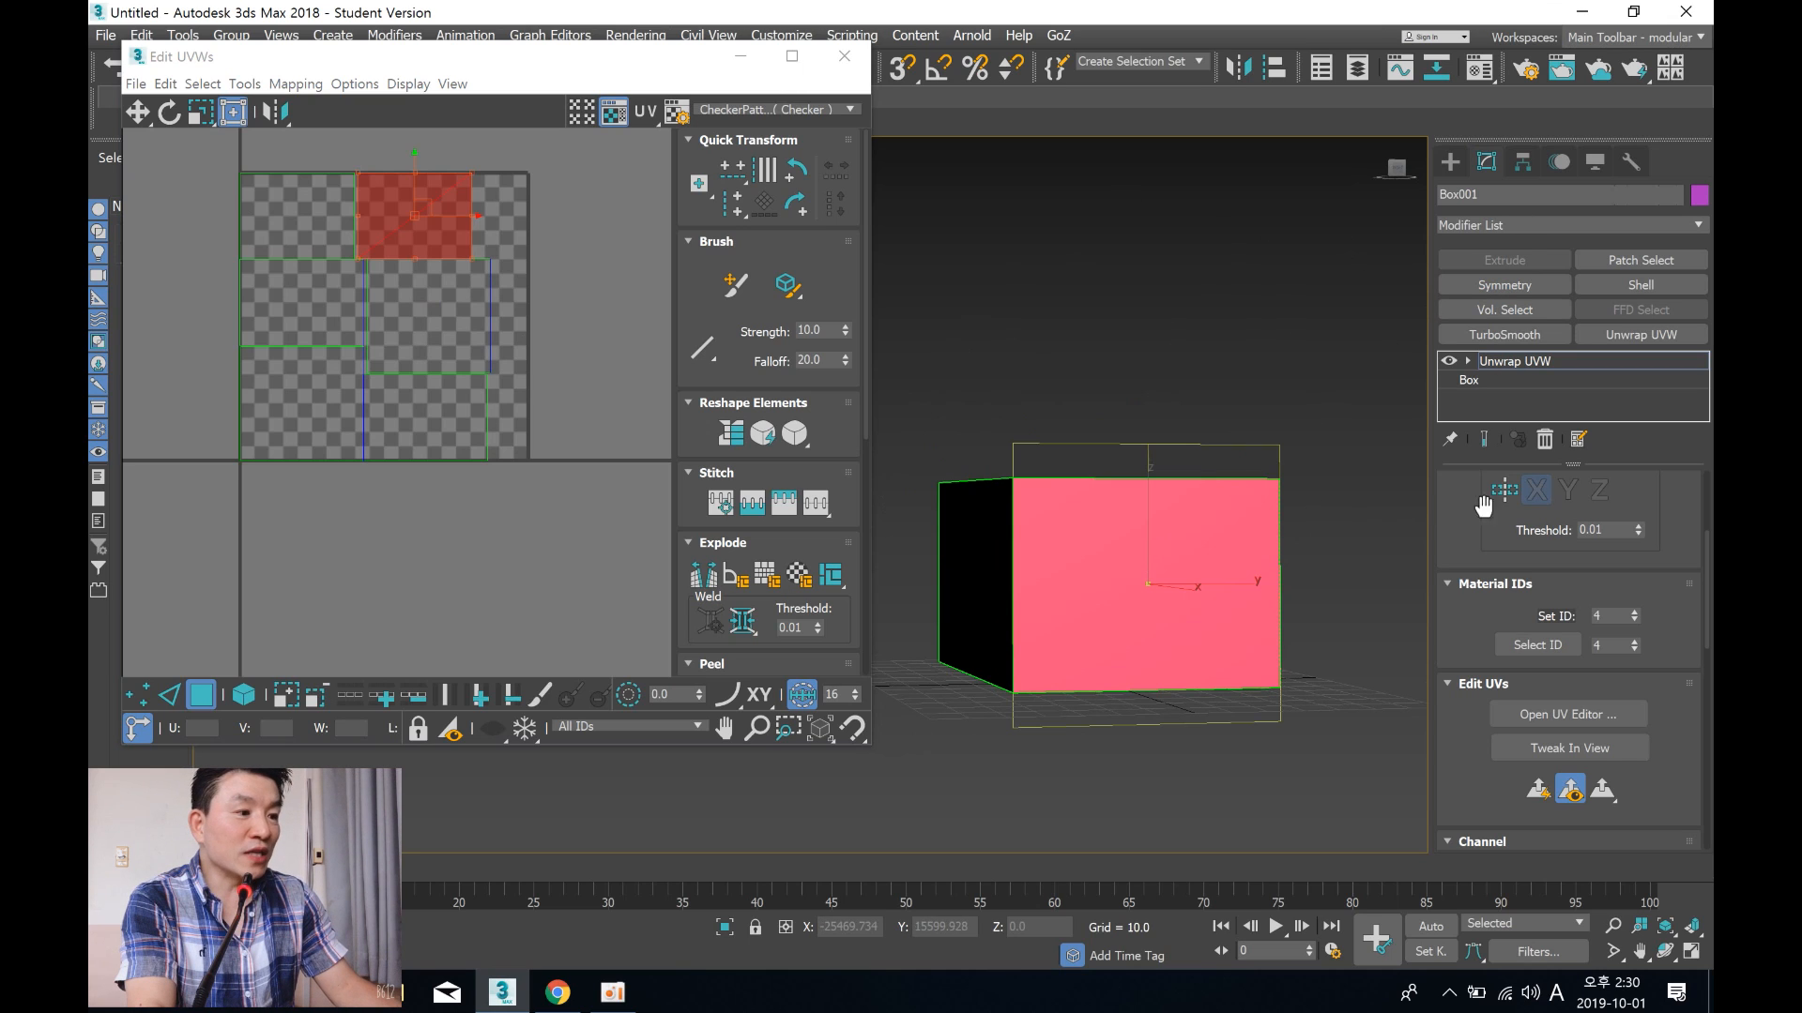
scroll(1492, 526, "up", 5)
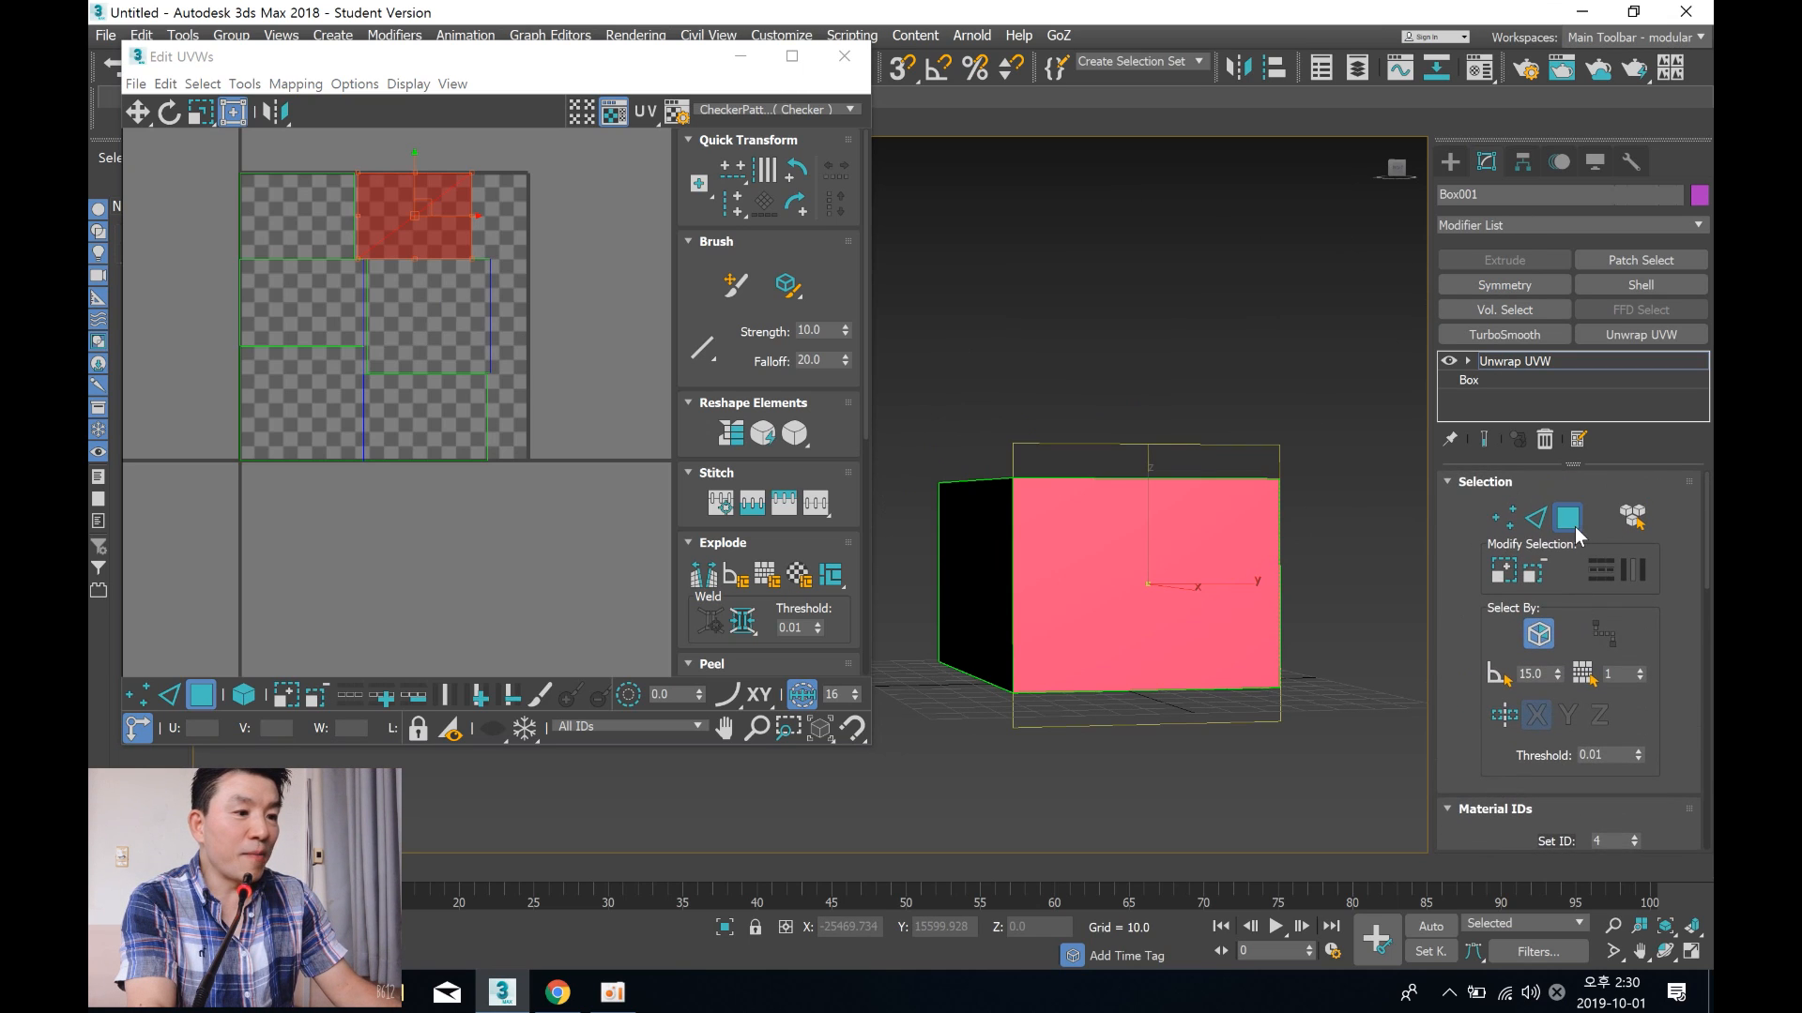
middle_click_drag(422, 310, 430, 330)
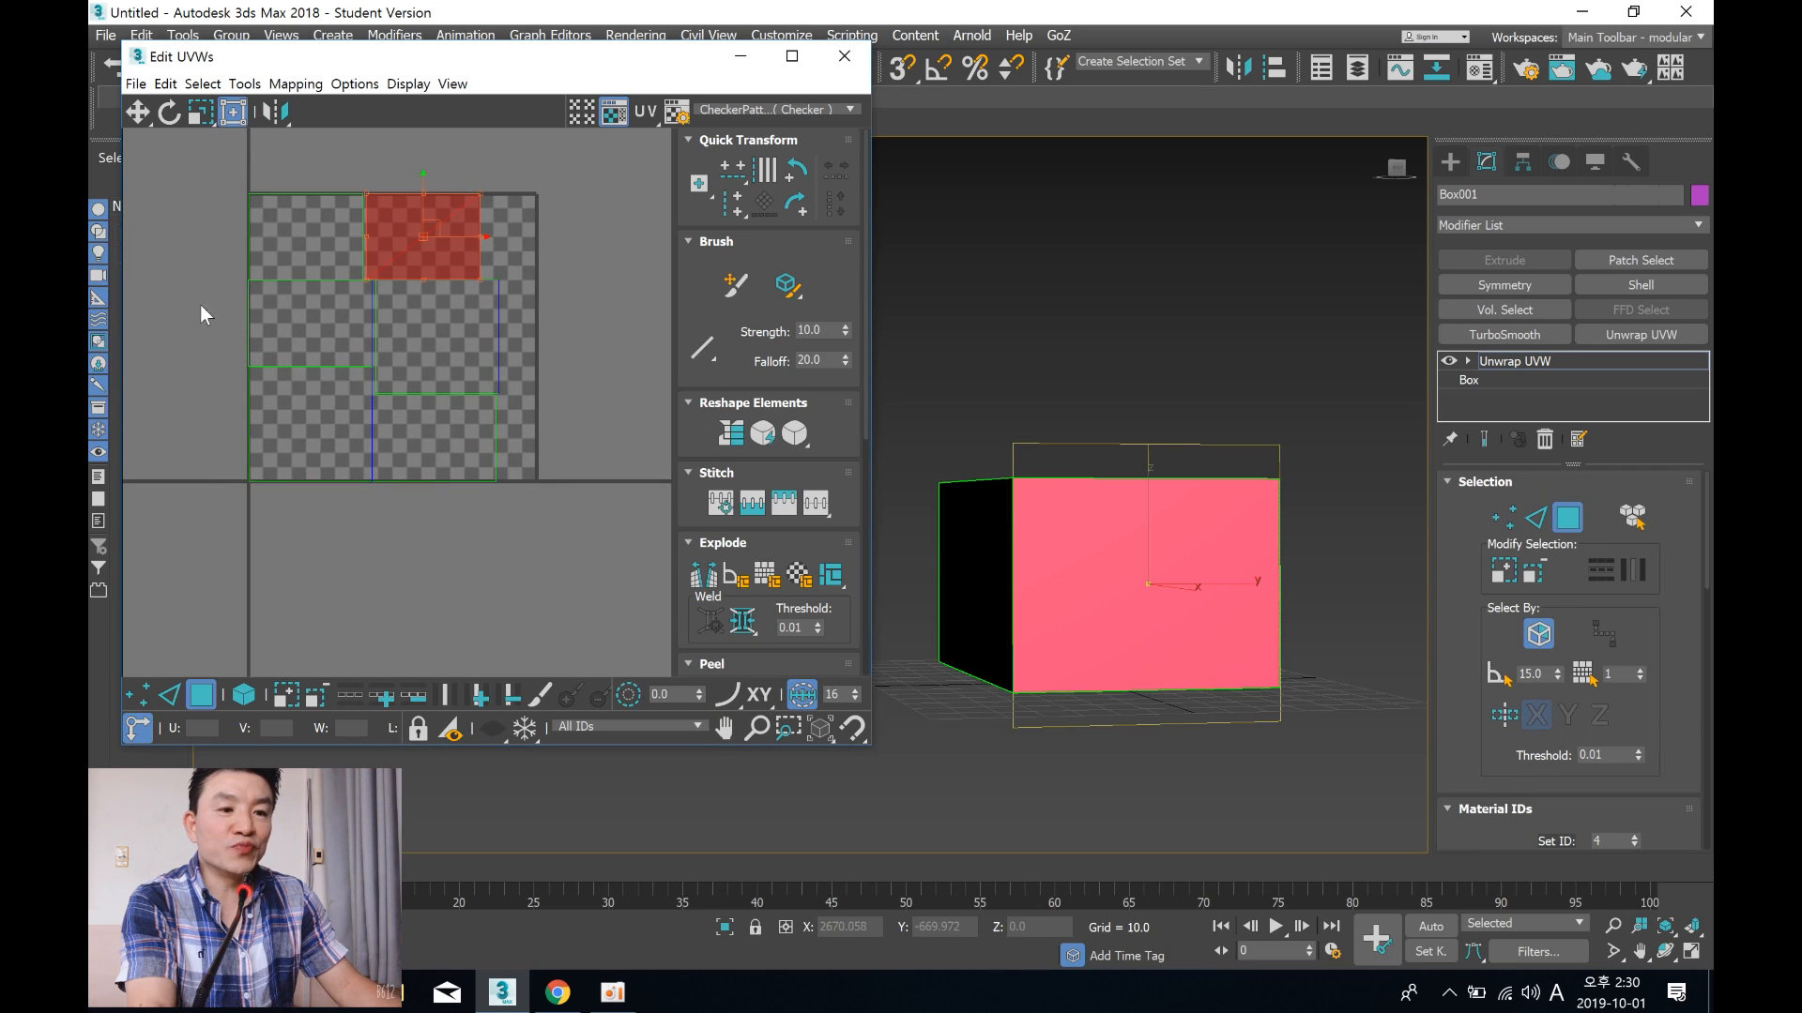
left_click(313, 227)
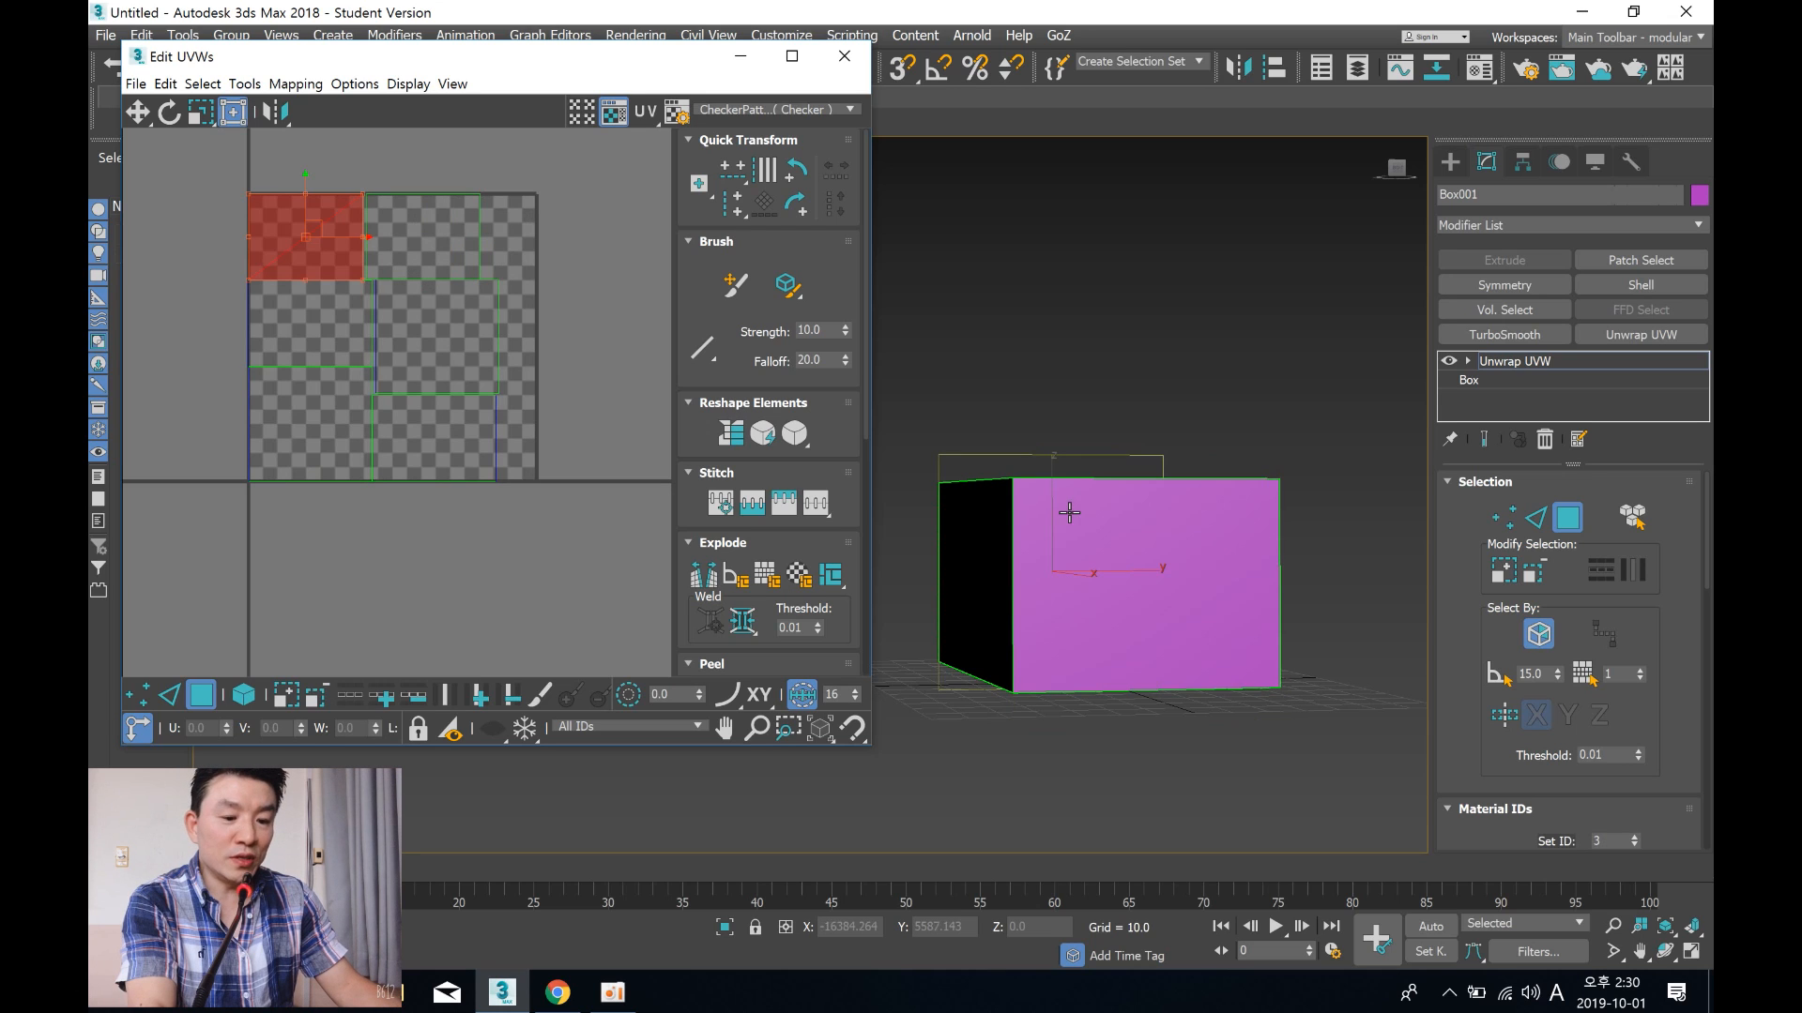
middle_click_drag(1098, 604, 1070, 635, "alt")
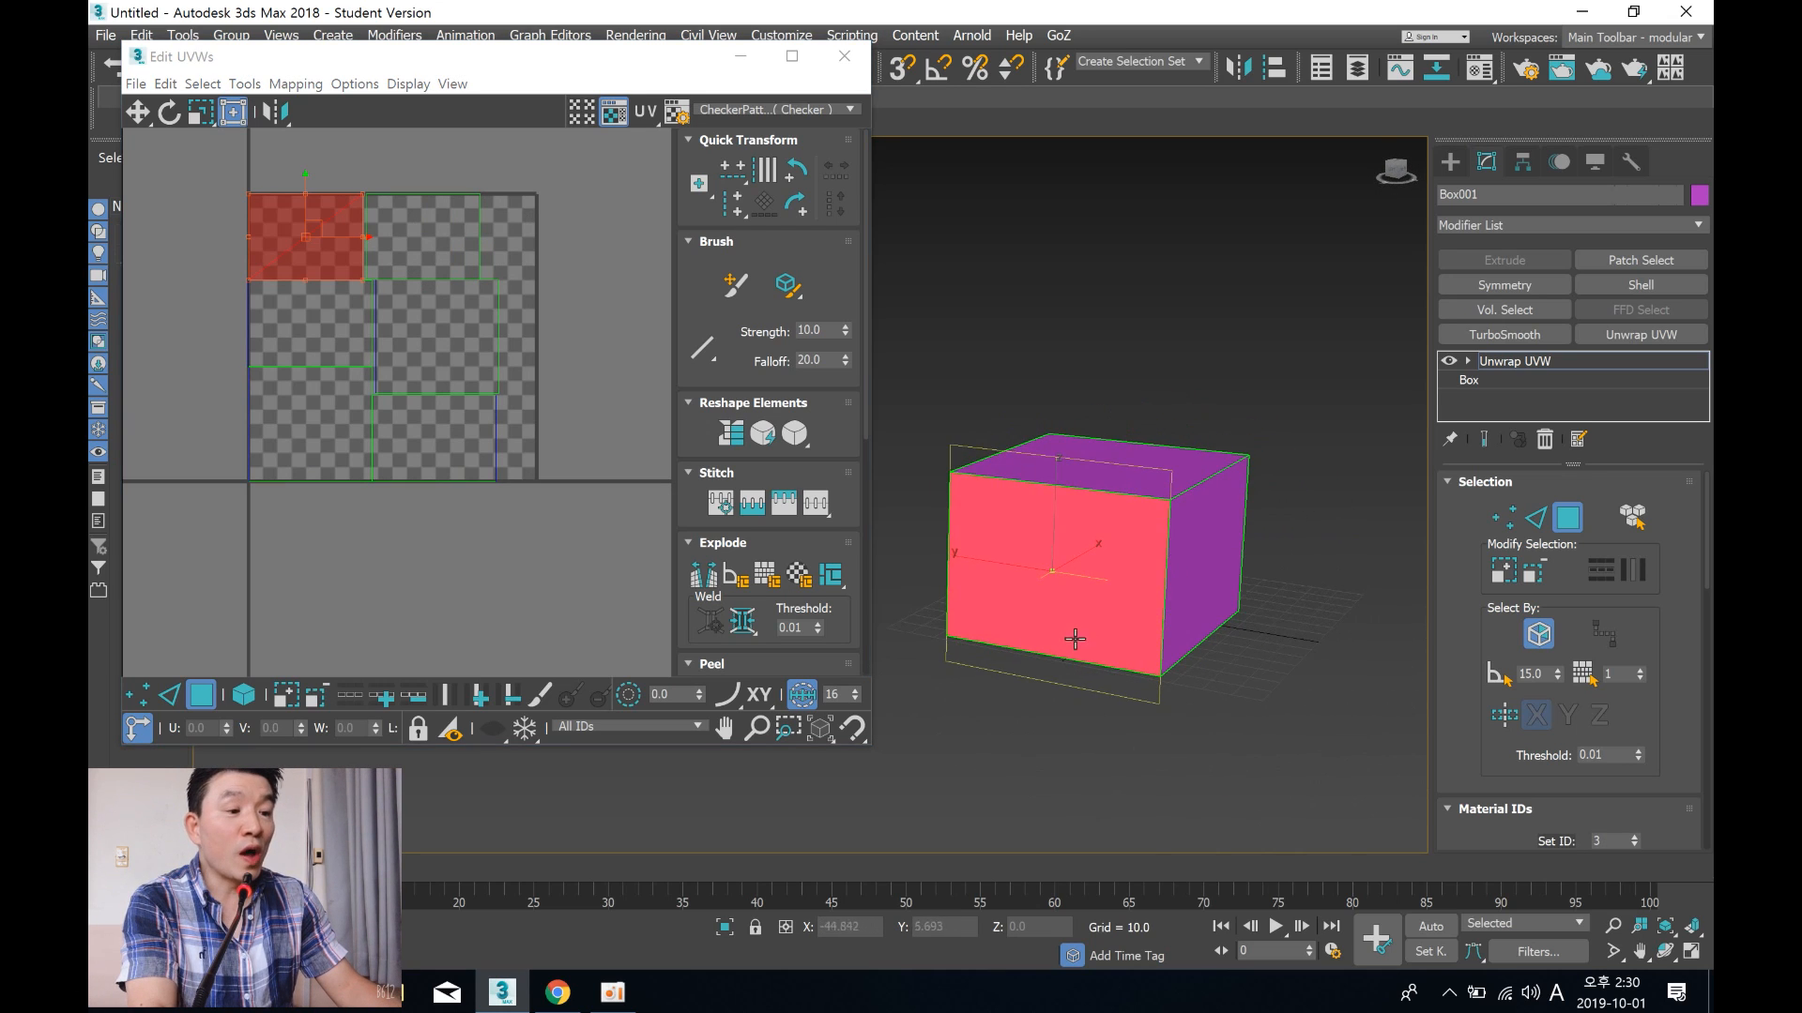
scroll(1017, 576, "up", 5)
middle_click_drag(988, 542, 1038, 595, "alt")
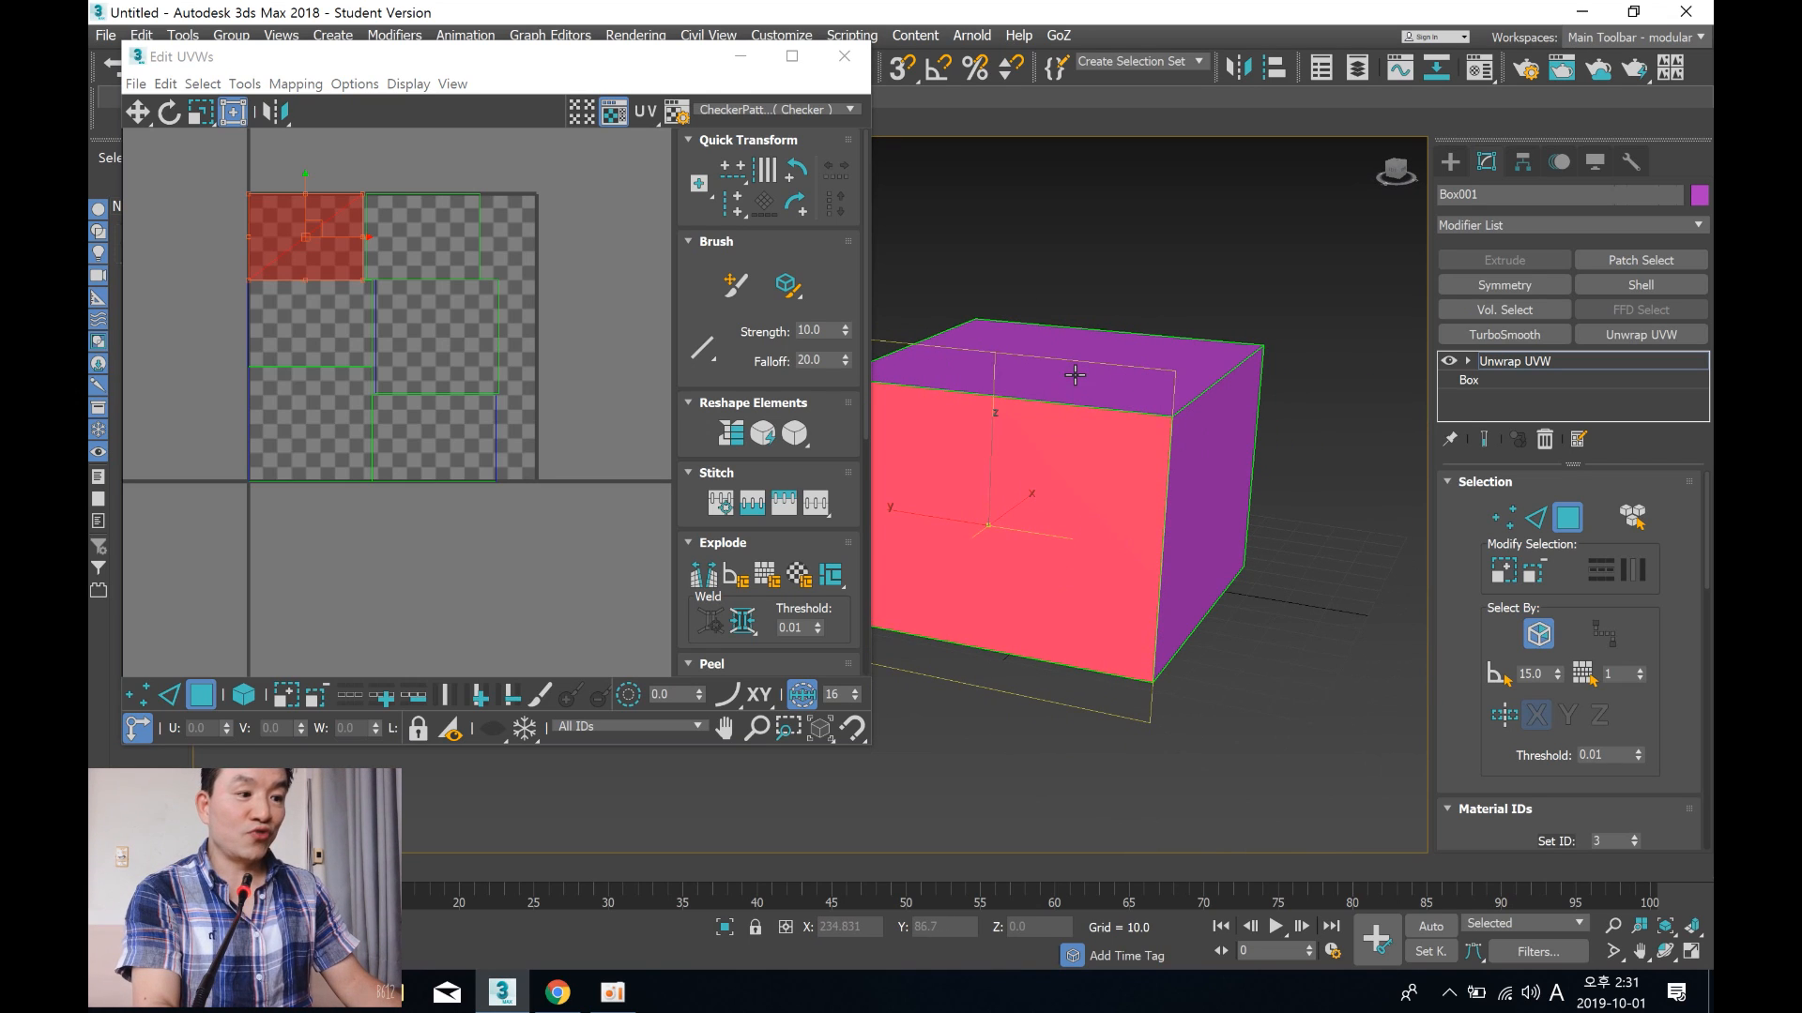
Step: Select the box's side and top faces in turn in the UV editor and viewport to compare their matching positions
left_click(1075, 375)
left_click(330, 311)
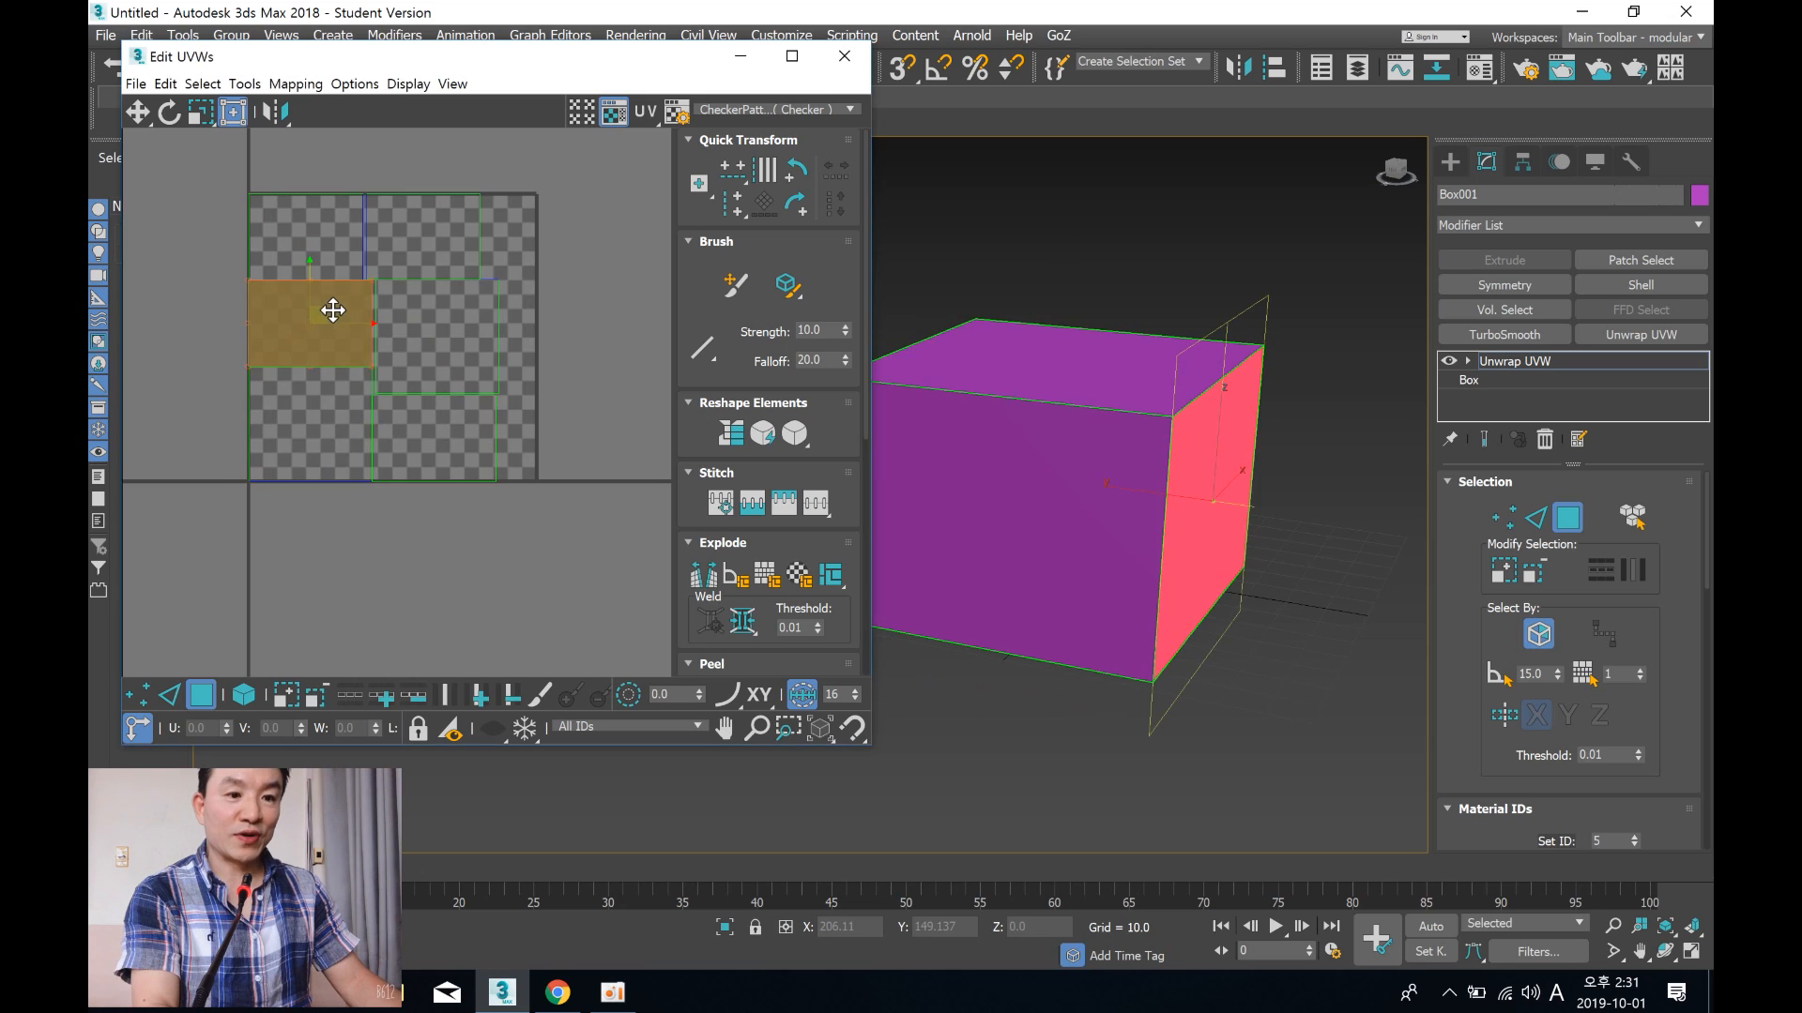
left_click(430, 333)
left_click(310, 422)
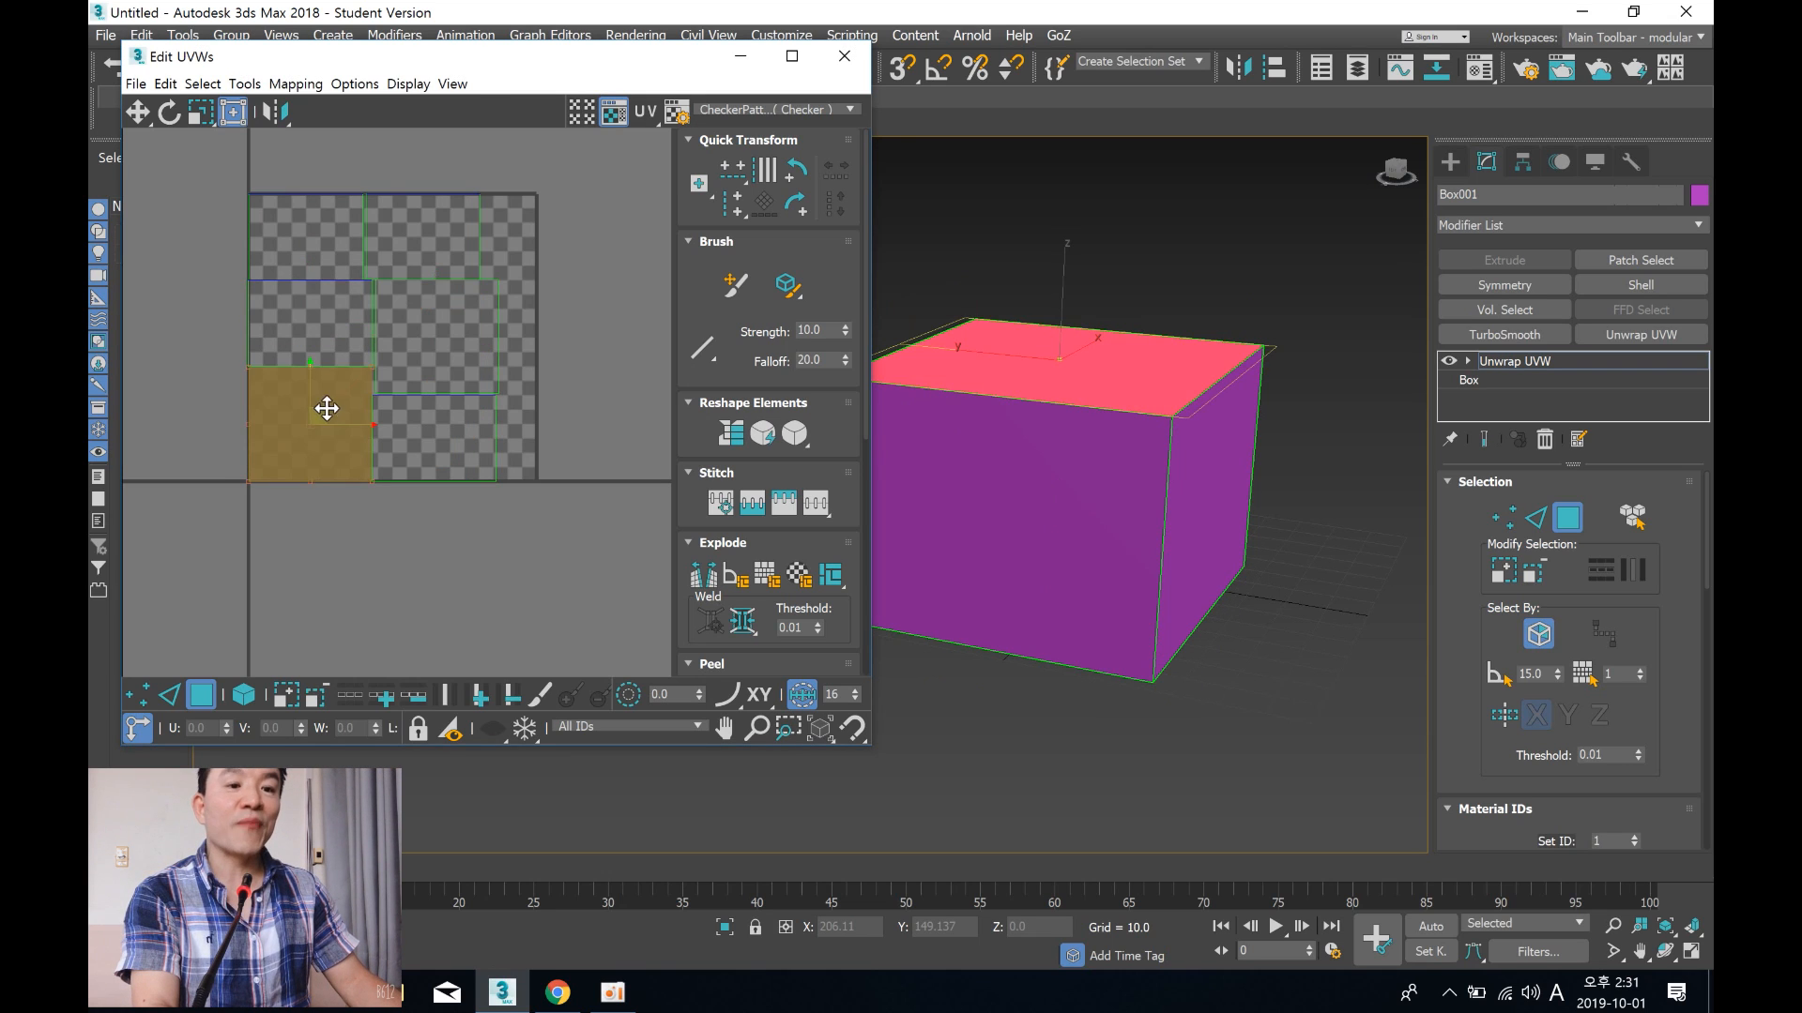
left_click(320, 311)
middle_click_drag(1242, 520, 1078, 498, "alt")
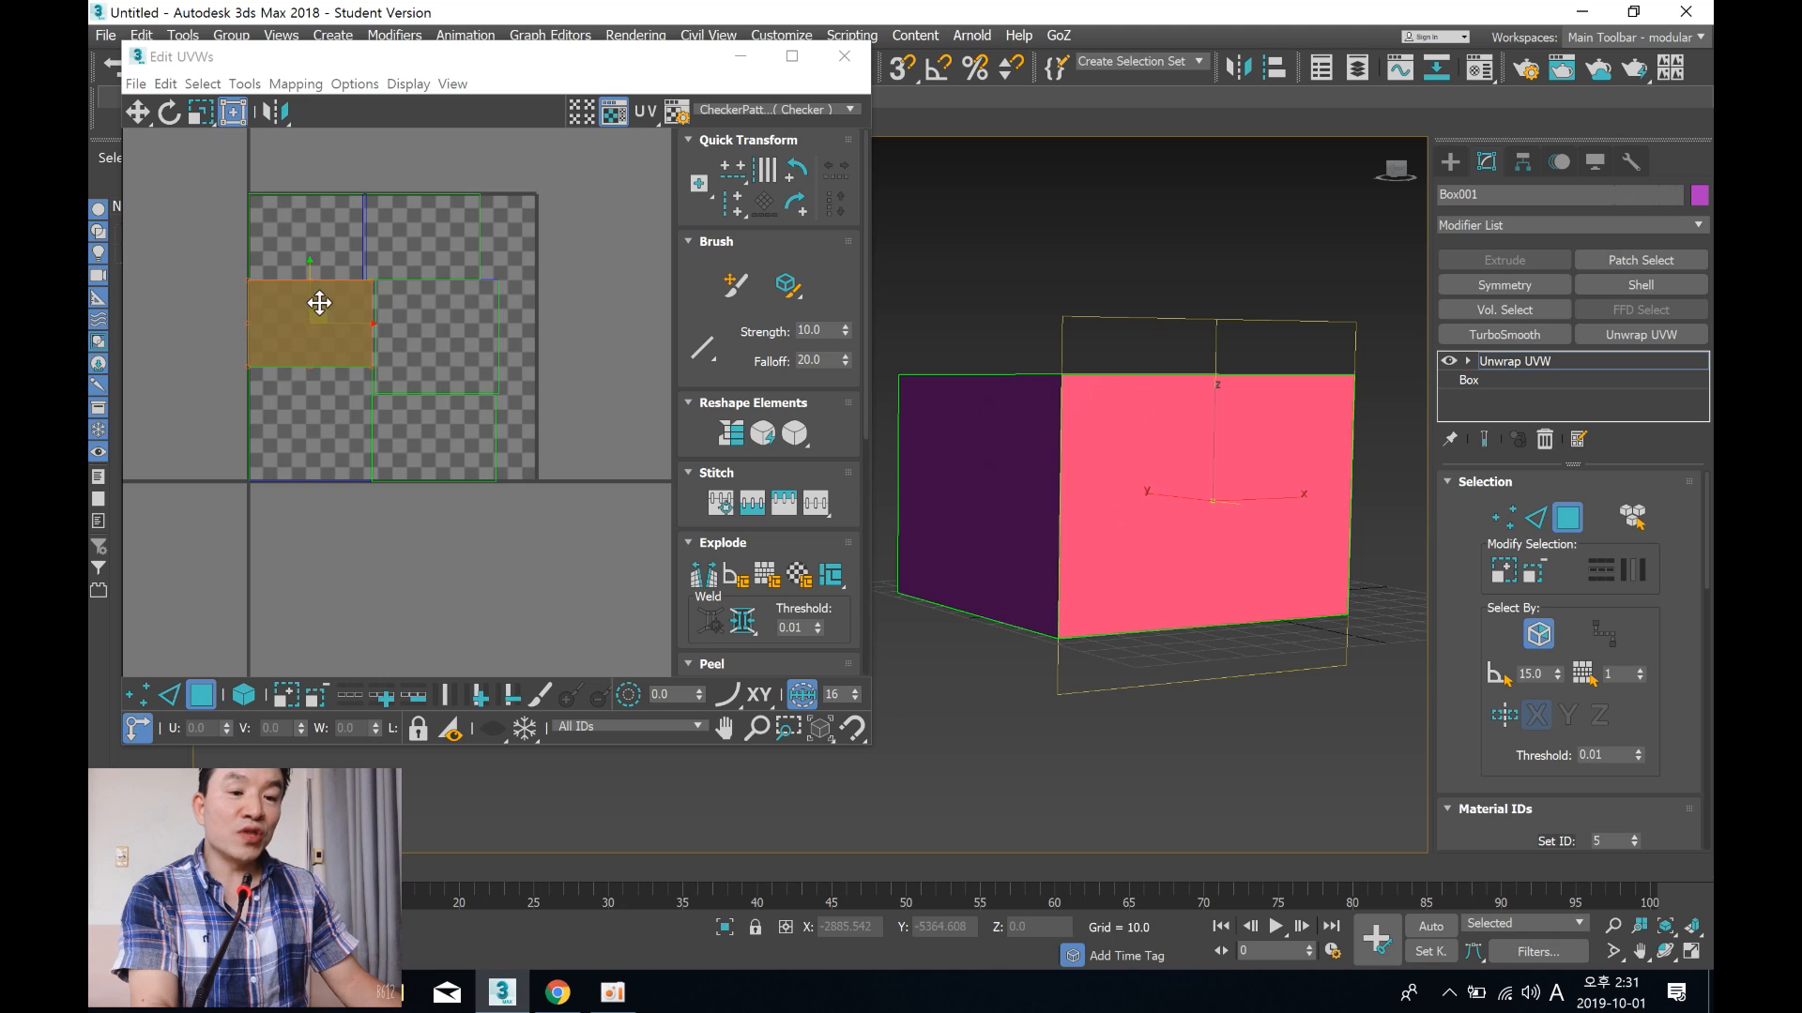
mouse_move(1154, 519)
middle_mouse_down("alt")
mouse_move(1207, 515)
mouse_move(1048, 494)
mouse_move(1171, 514)
middle_mouse_up("alt")
left_click(1139, 324)
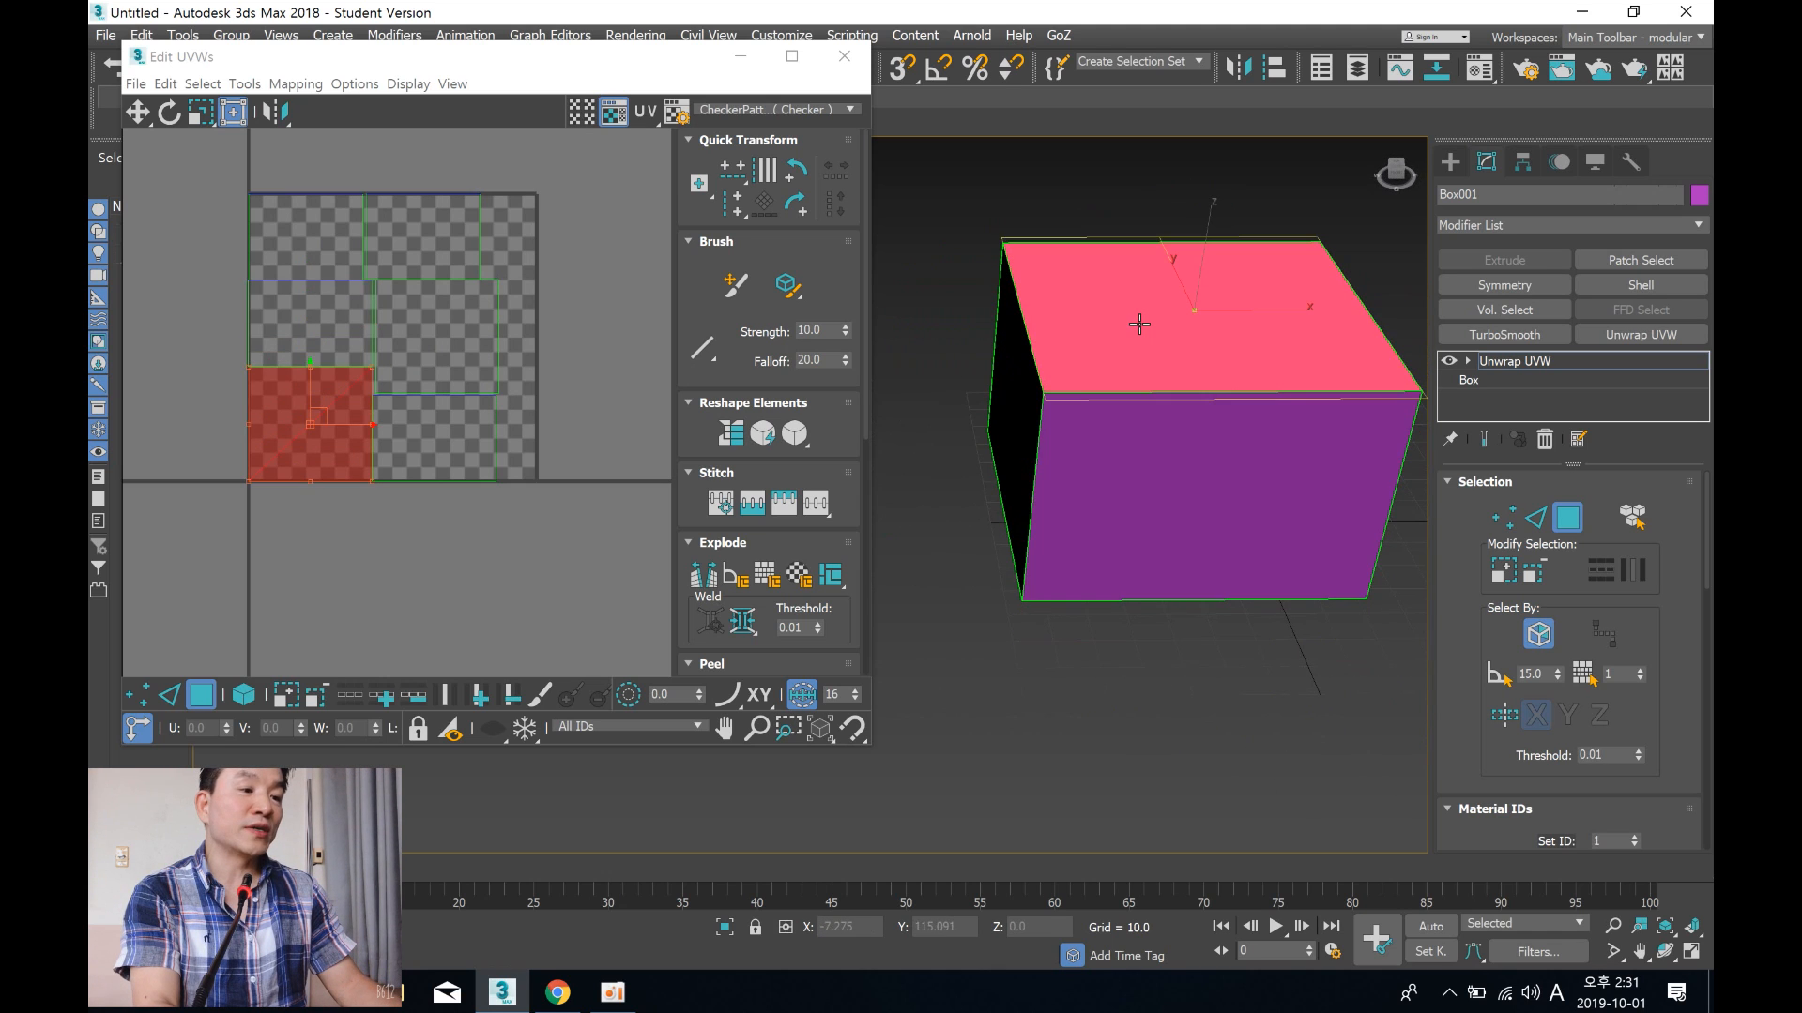
middle_click_drag(1178, 394, 1122, 454, "alt")
left_click(1169, 437)
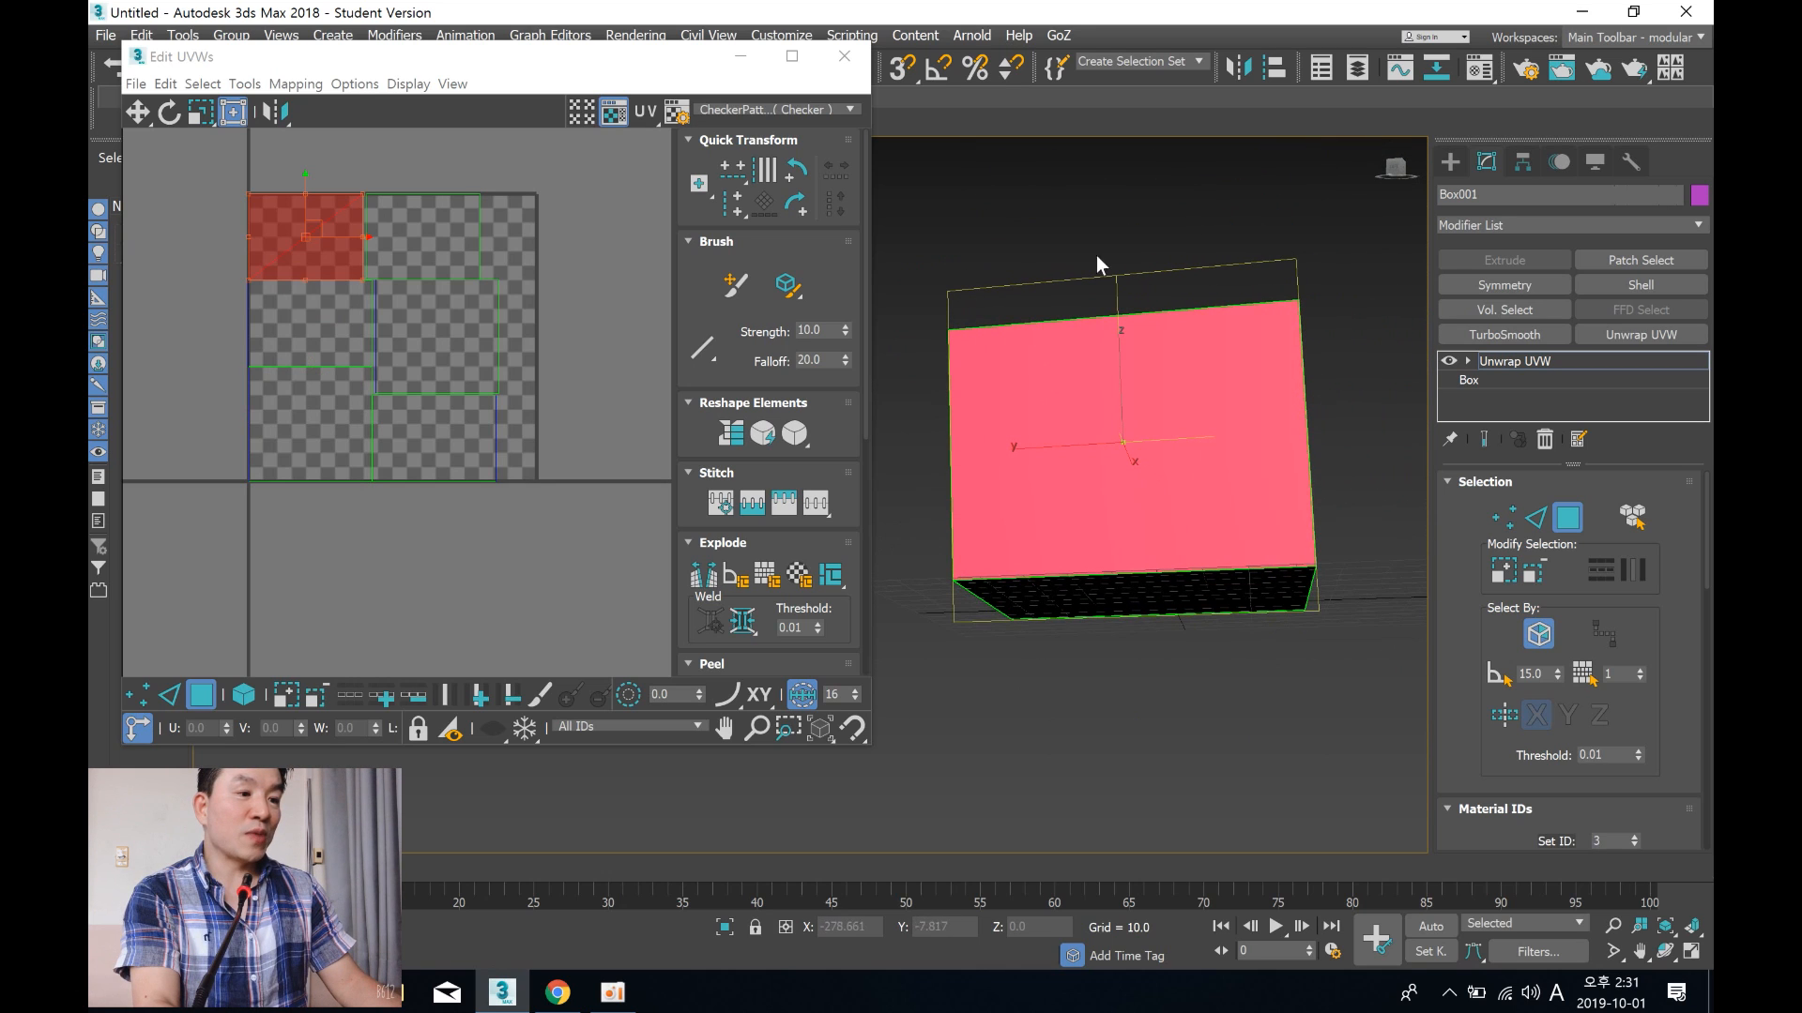
Step: Select one side face of the box and move its UV face below the checker square
middle_click_drag(1207, 301, 1068, 435, "alt")
left_click(969, 482)
left_click(975, 487)
left_click(1062, 467)
left_click(1068, 437)
middle_click_drag(370, 316, 466, 310)
left_click_drag(360, 205, 397, 554)
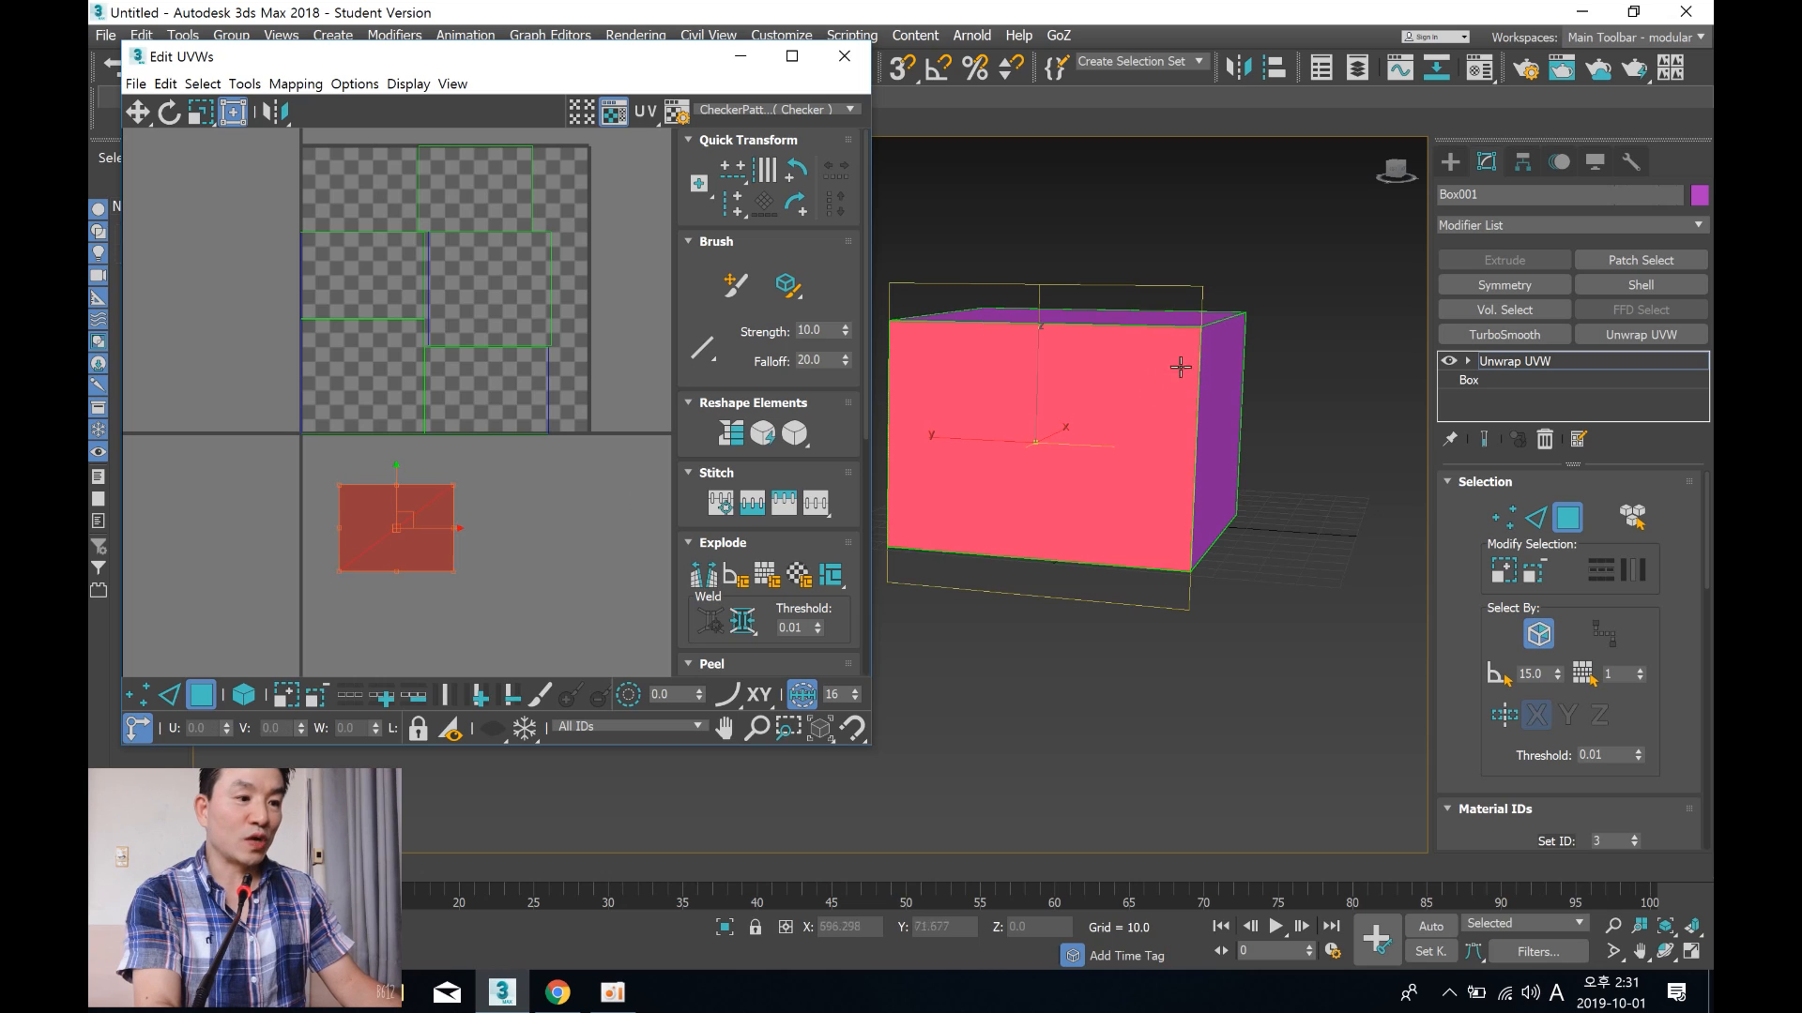
Step: Select two more side faces of the box and move their UV faces into a row beside the first one
left_click(1224, 406)
left_click_drag(367, 272, 540, 523)
middle_click_drag(1109, 408, 1186, 398, "alt")
left_click(1186, 398)
left_click_drag(505, 196, 667, 523)
Step: Select the remaining side face of the box and place its UV face at the other end of the row
middle_click_drag(1154, 409, 1060, 411, "alt")
left_click(1320, 419)
middle_click_drag(629, 413, 443, 354)
left_click_drag(325, 338, 234, 422)
middle_click_drag(302, 396, 584, 307)
left_click_drag(511, 324, 361, 368)
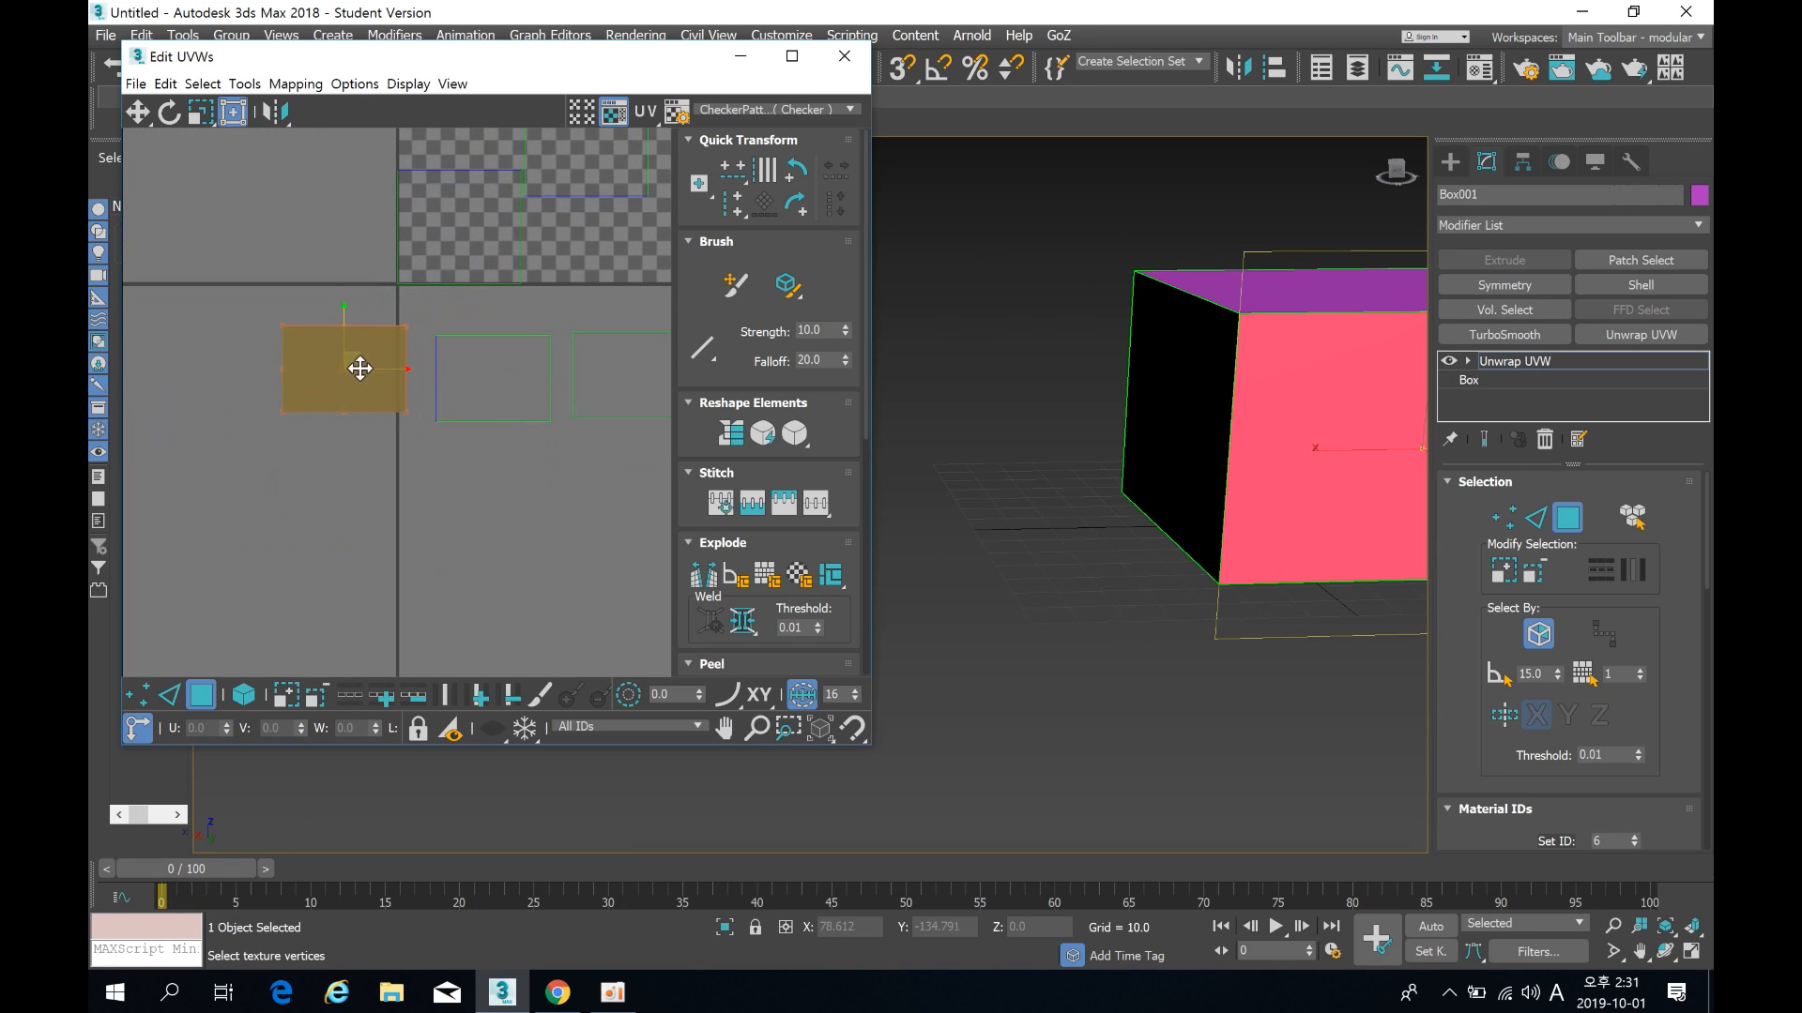
Step: Select the first side's UV face in the row, nudge it slightly up towards its neighbours, and clear the selection
middle_click_drag(360, 369, 213, 332)
scroll(425, 370, "up", 2)
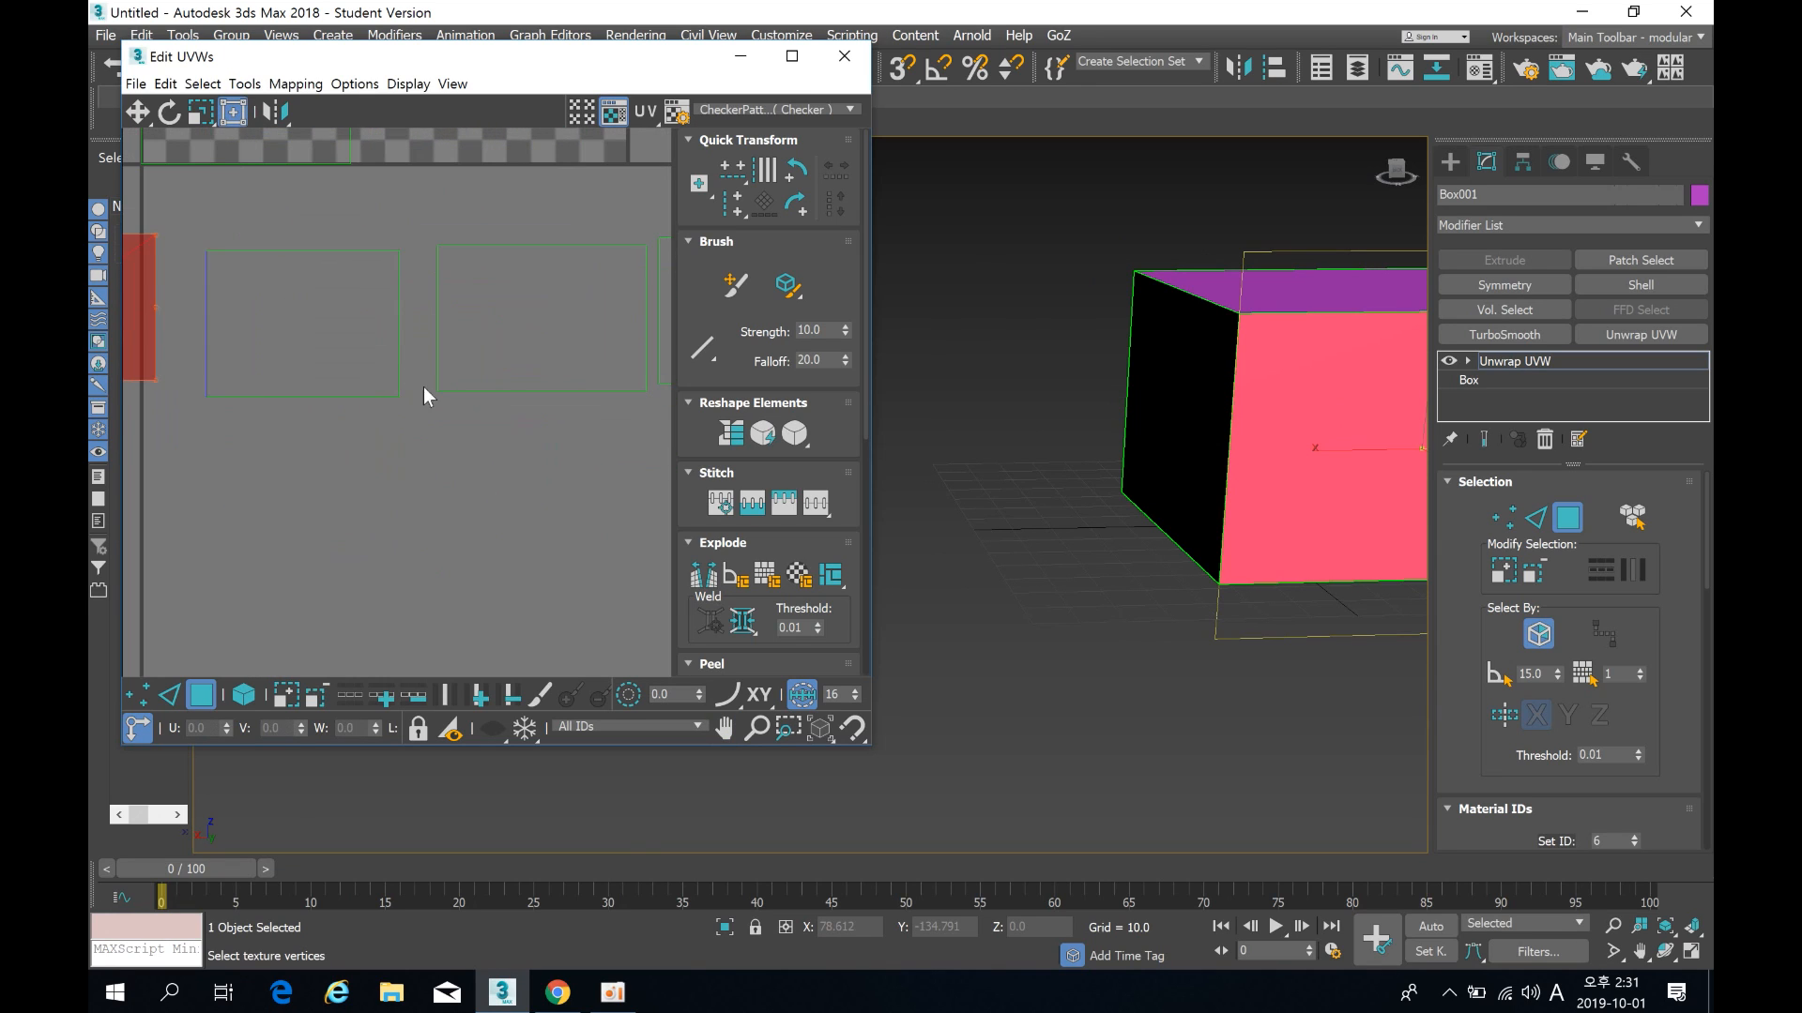
left_click(442, 434)
middle_click_drag(384, 334, 408, 320)
scroll(374, 306, "down", 2)
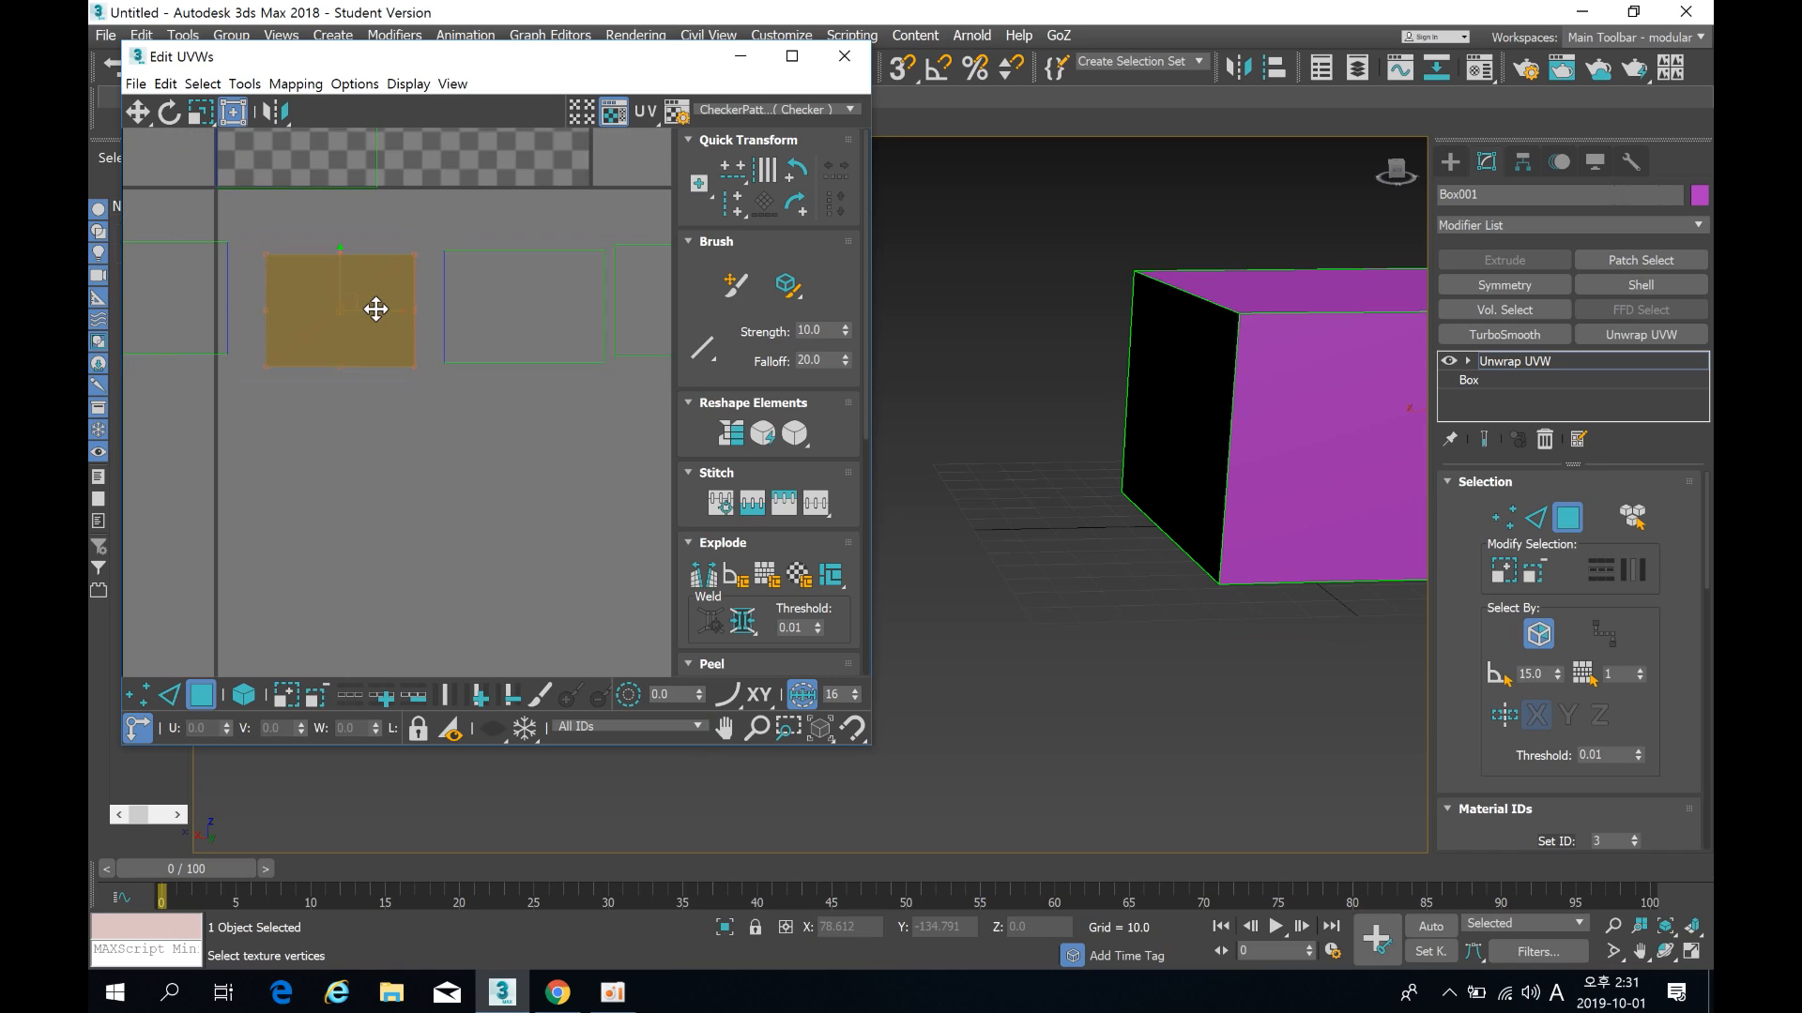
left_click(401, 302)
middle_click_drag(451, 399, 439, 366)
left_click_drag(330, 287, 327, 271)
left_click(413, 363)
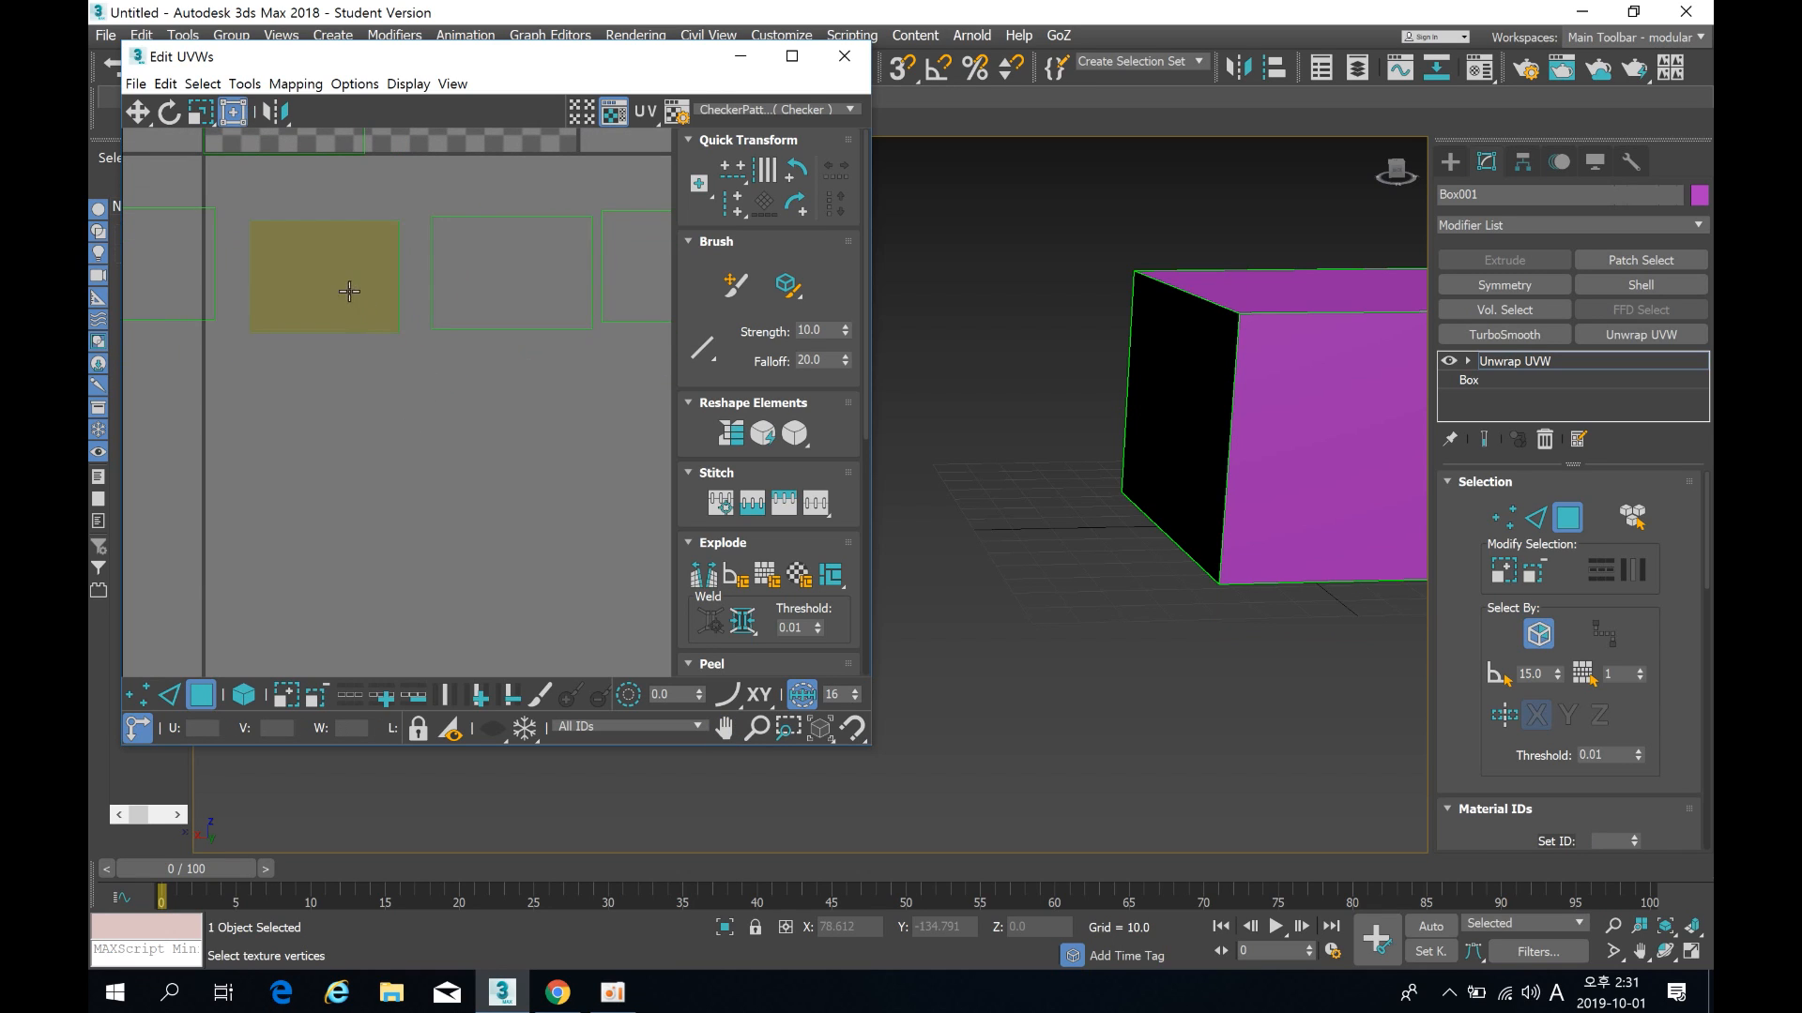
left_click(349, 290)
scroll(408, 371, "up", 2)
scroll(408, 379, "up", 1)
left_click(409, 404)
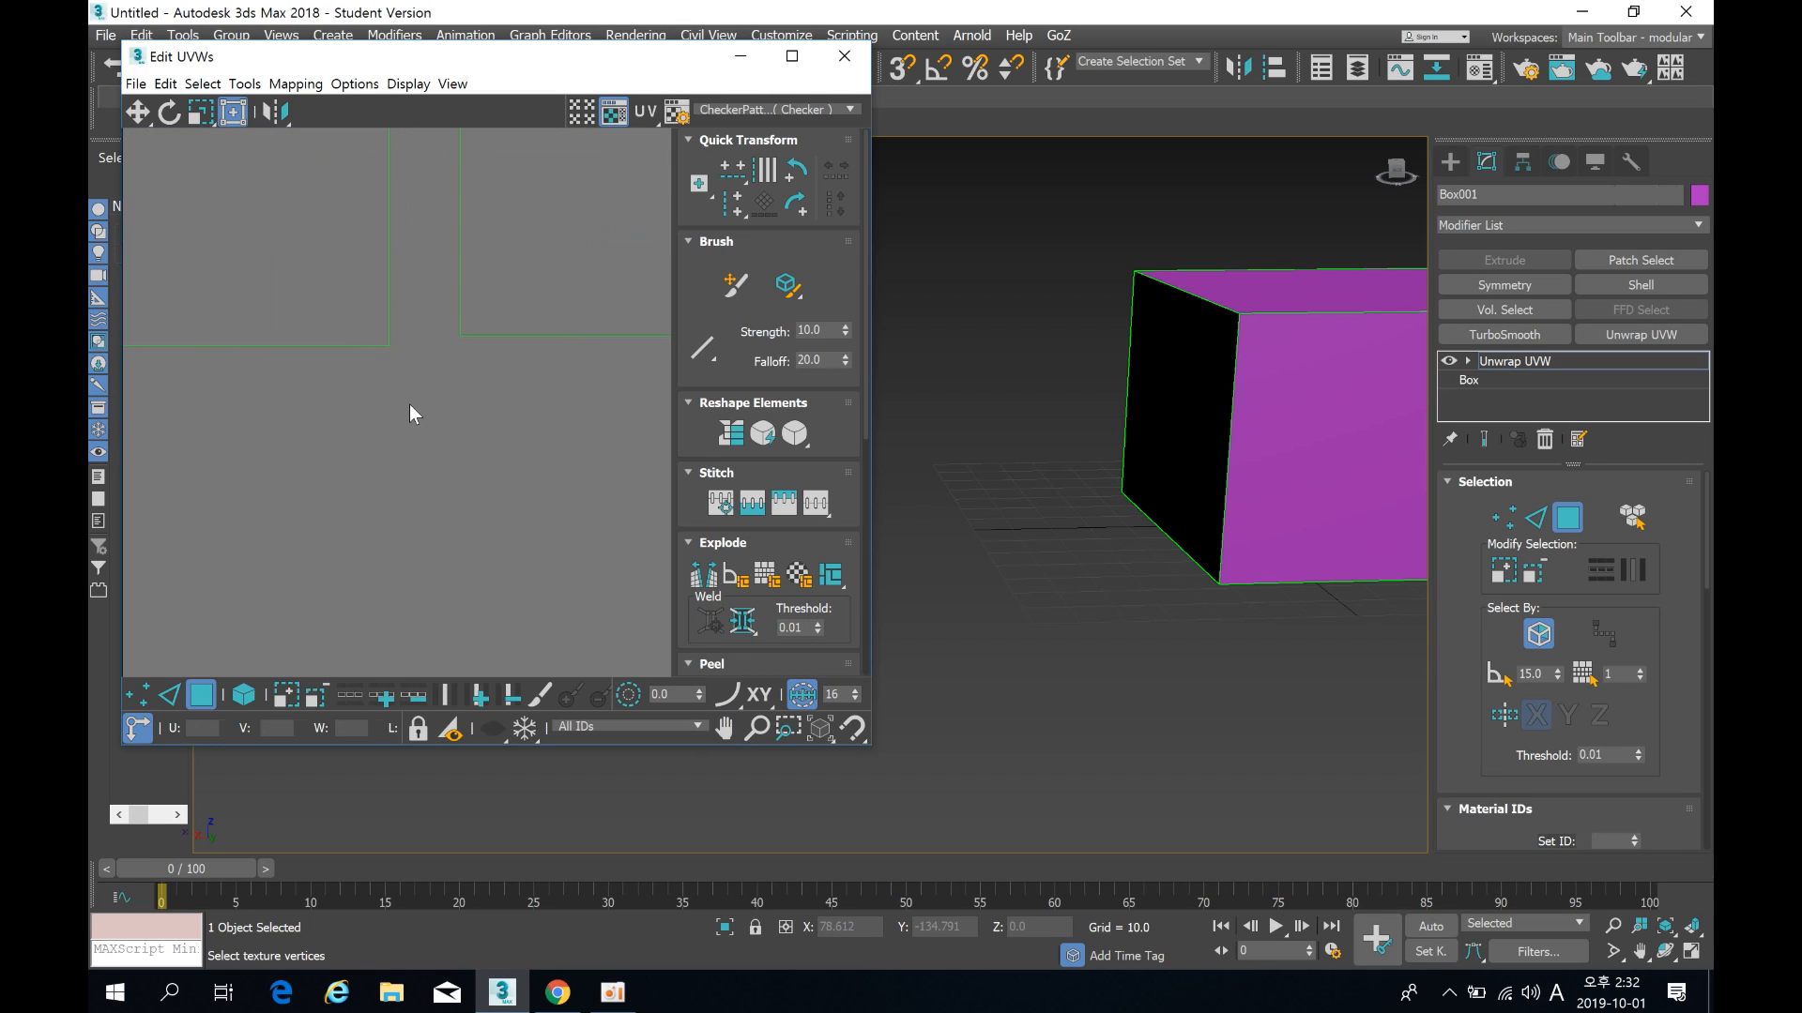
left_click(323, 276)
middle_click_drag(479, 273, 465, 373)
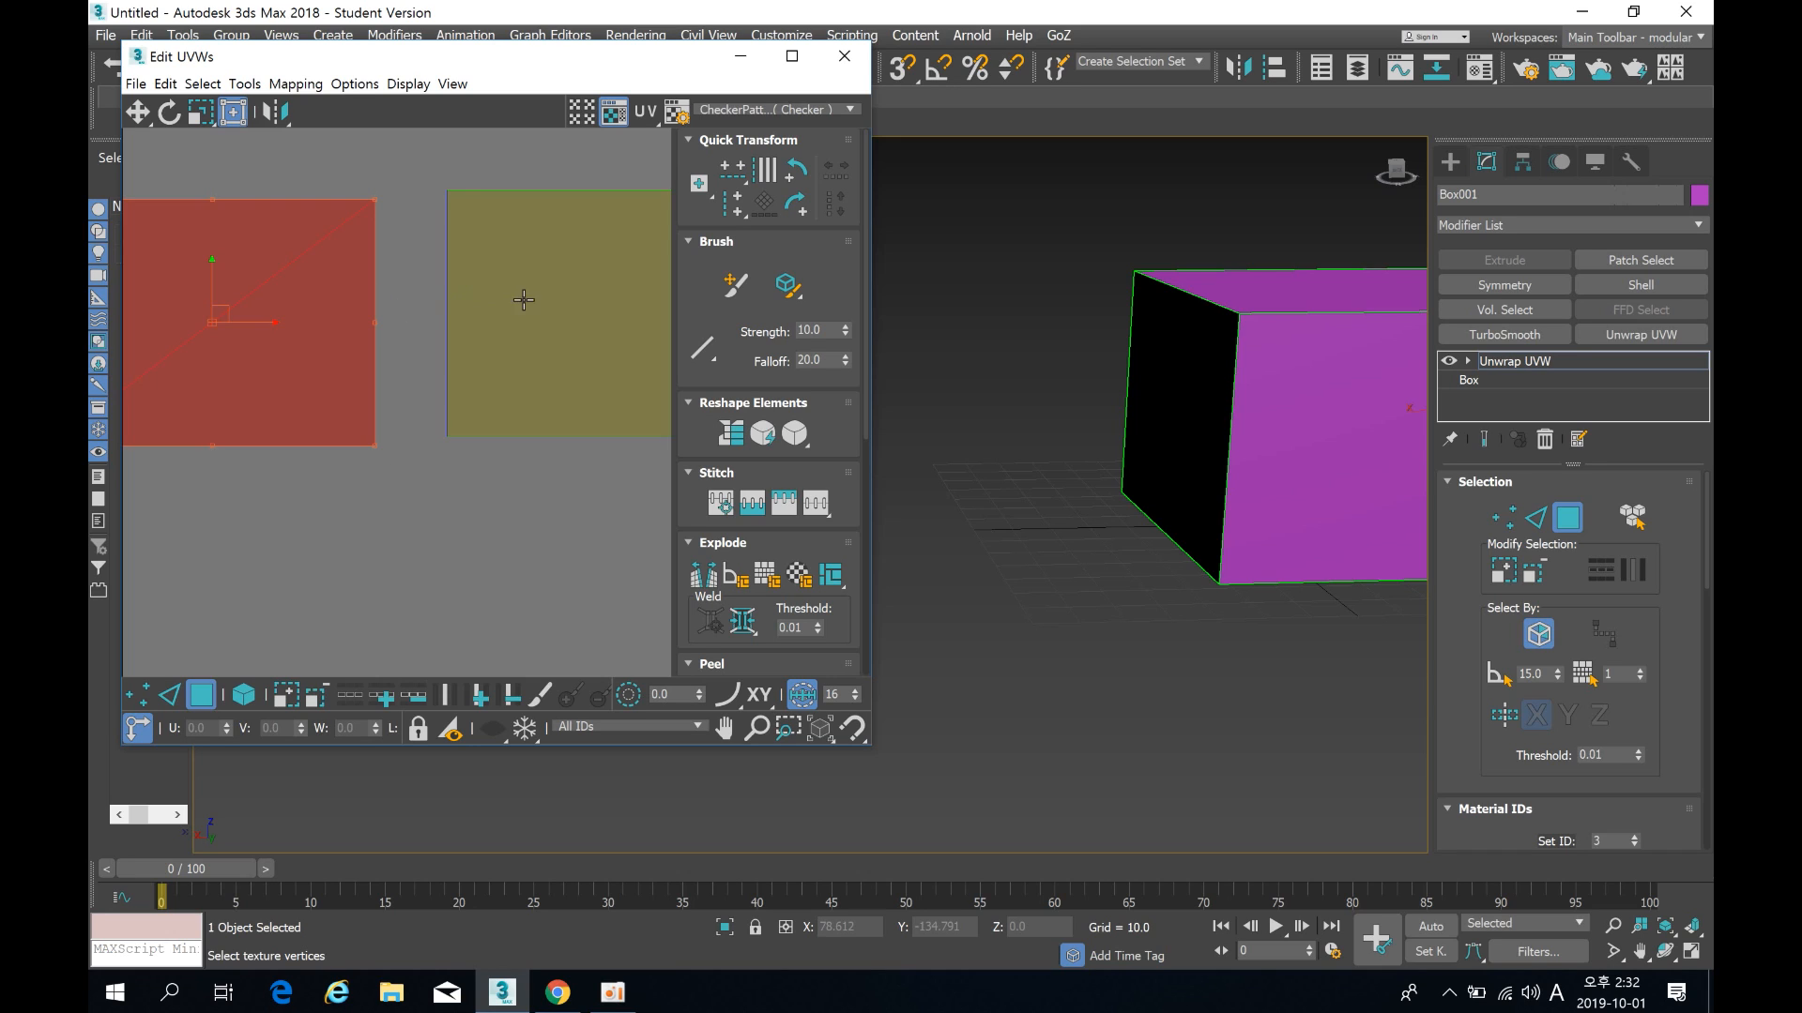
left_click(450, 508)
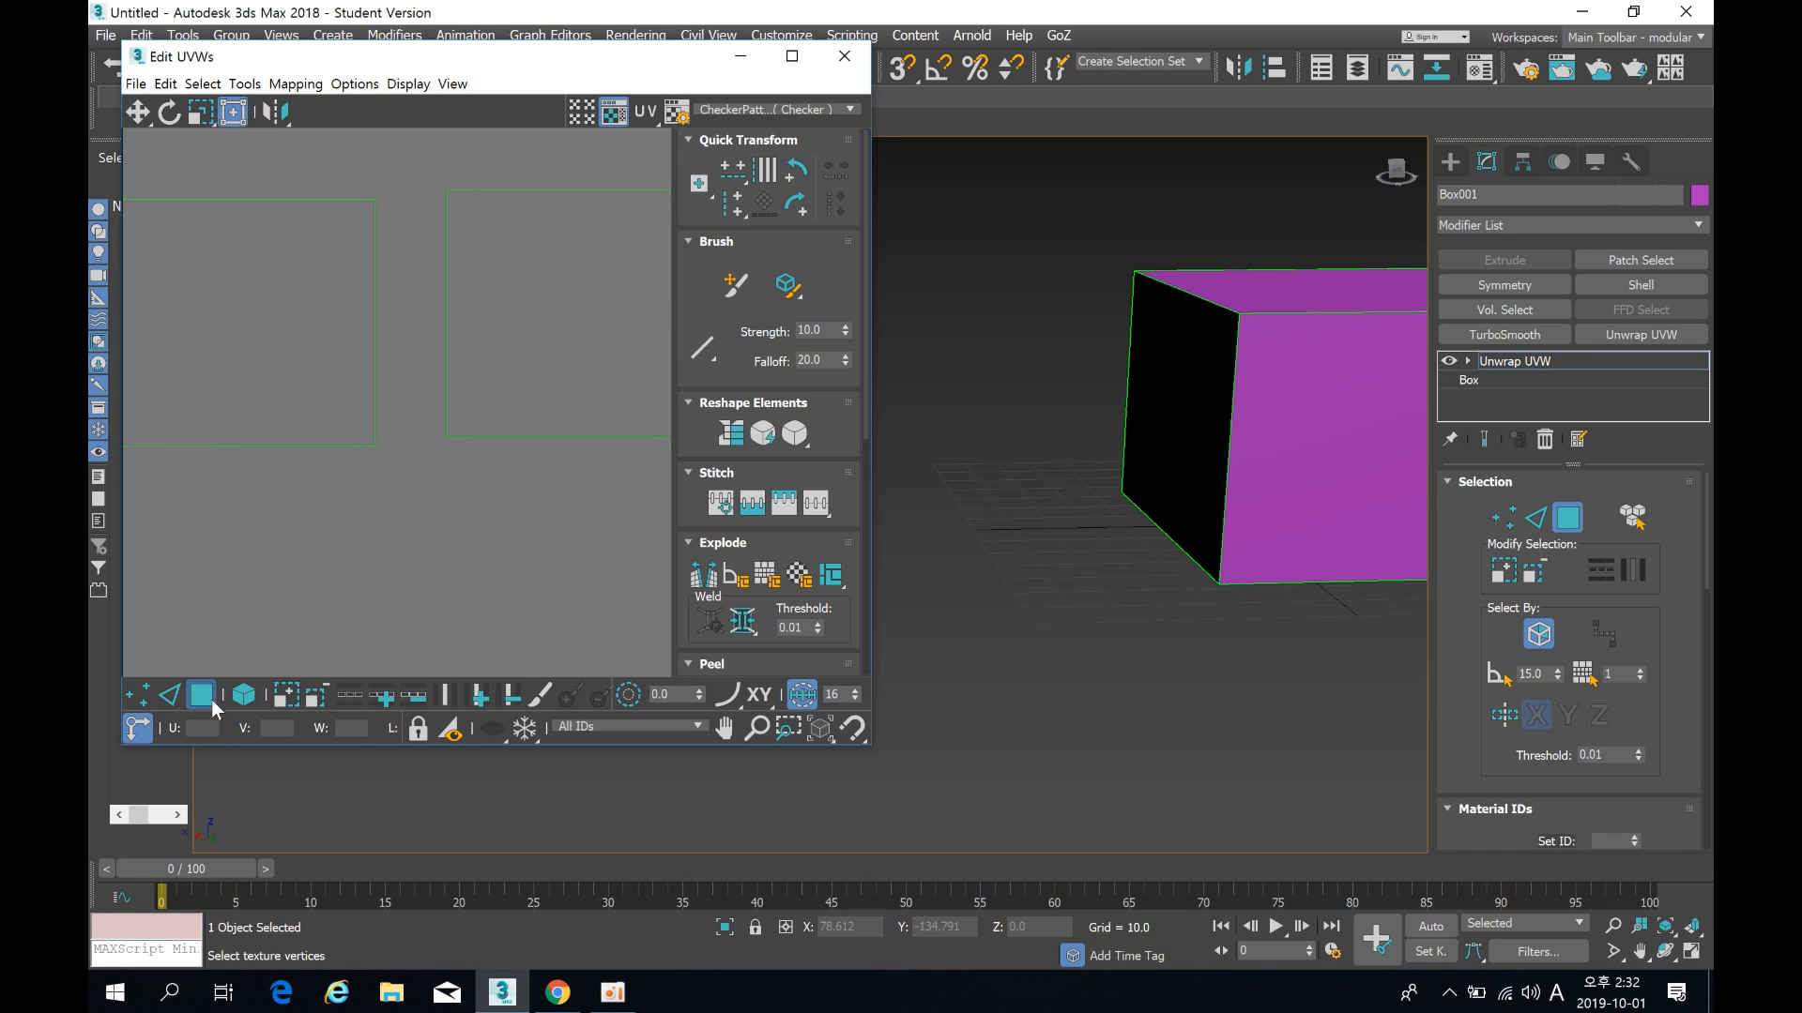
Step: In edge mode, select the facing edge between the two middle side faces and stitch them together, clearing the selection
left_click(169, 694)
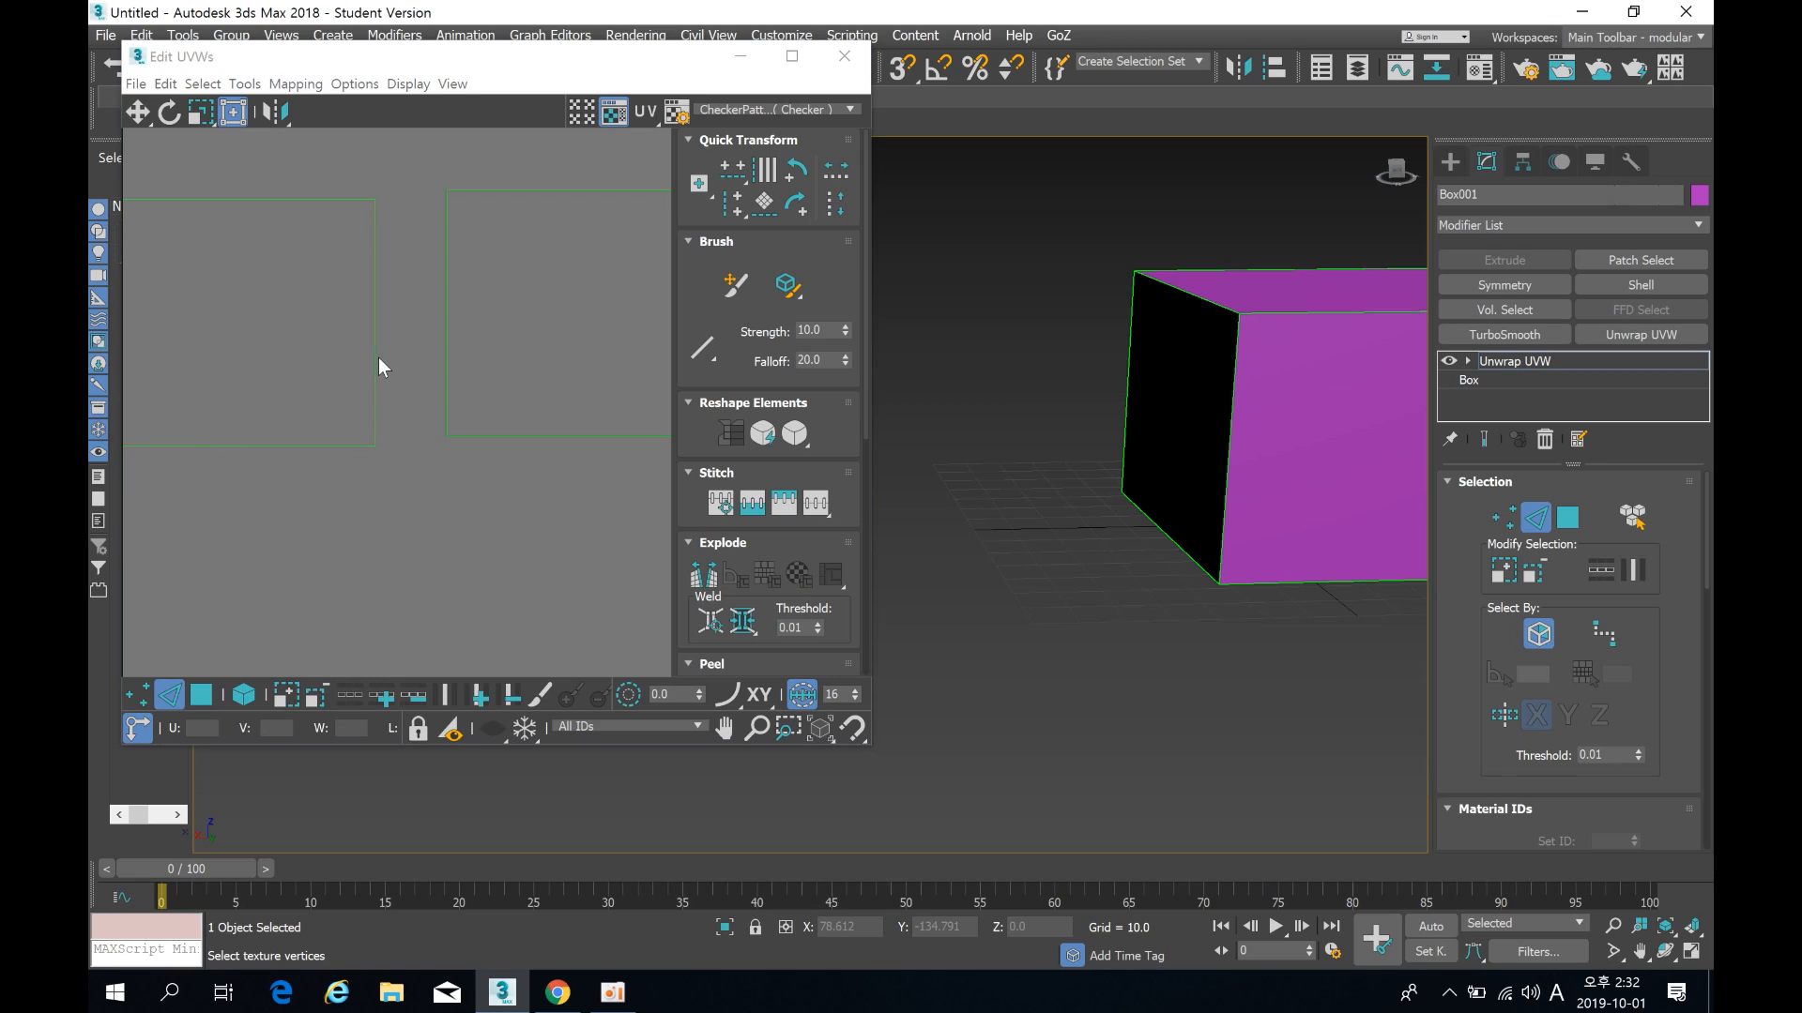
left_click(376, 360)
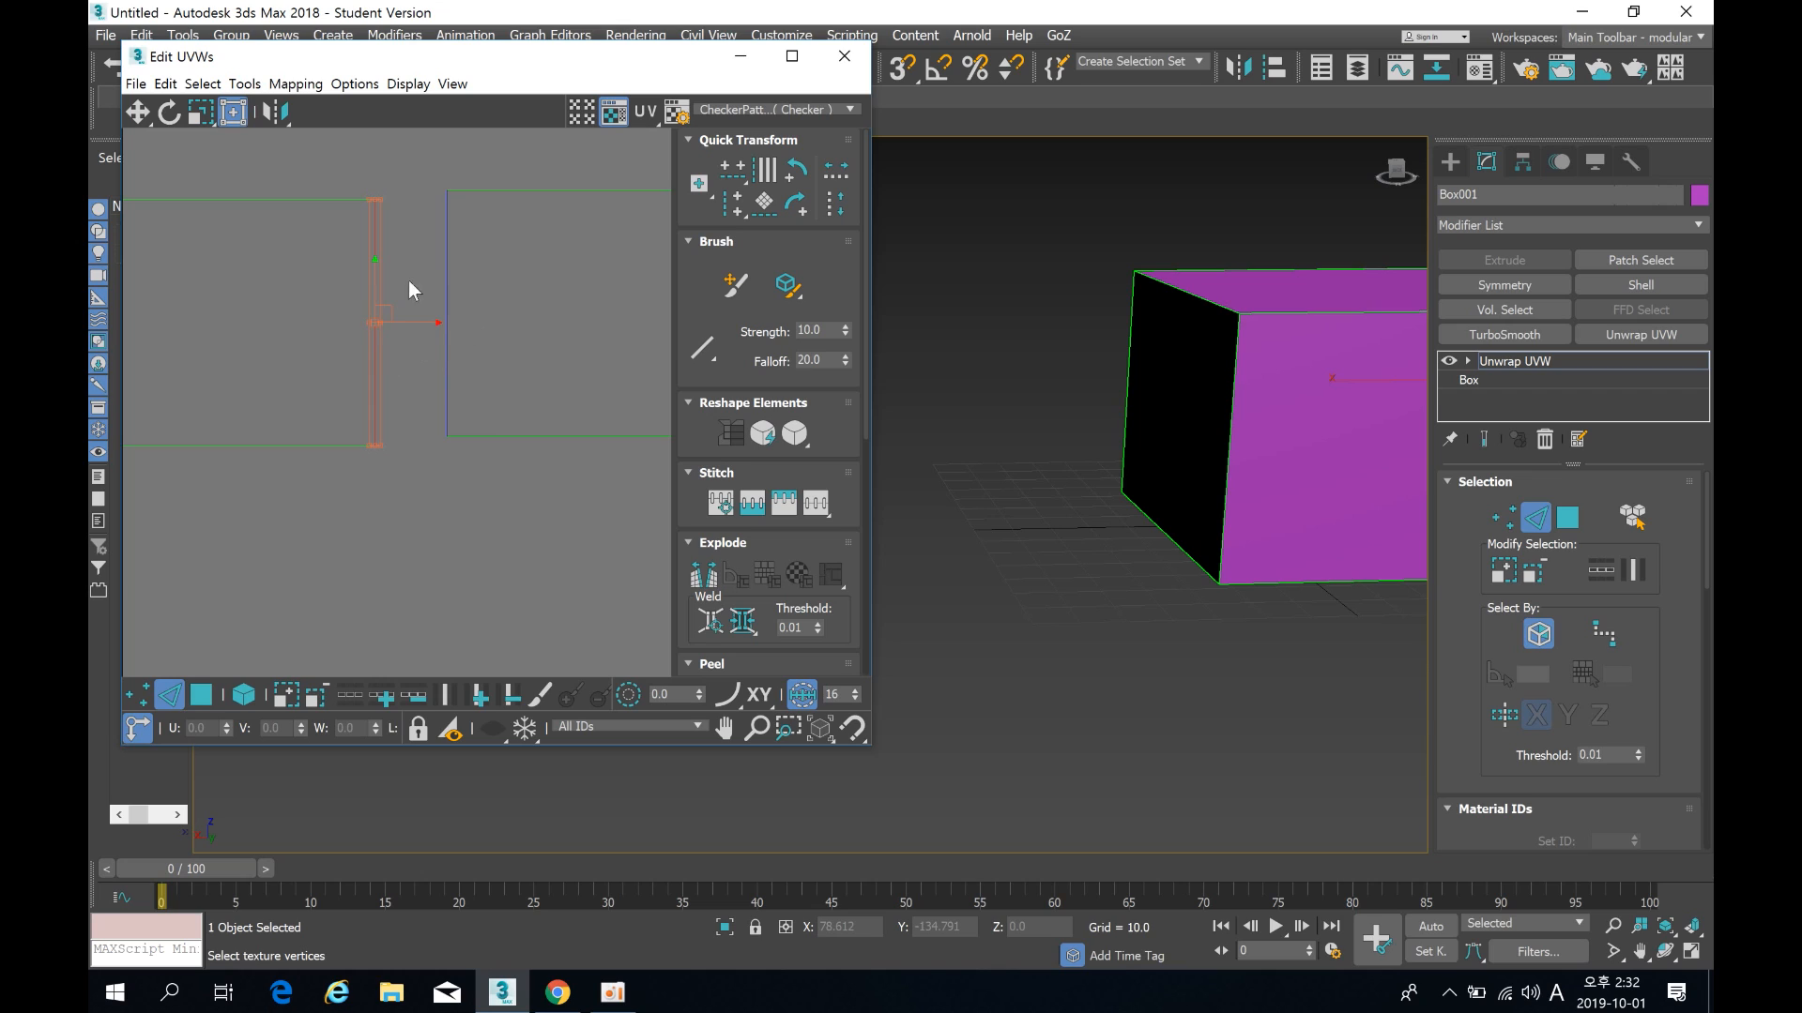
scroll(404, 328, "down", 5)
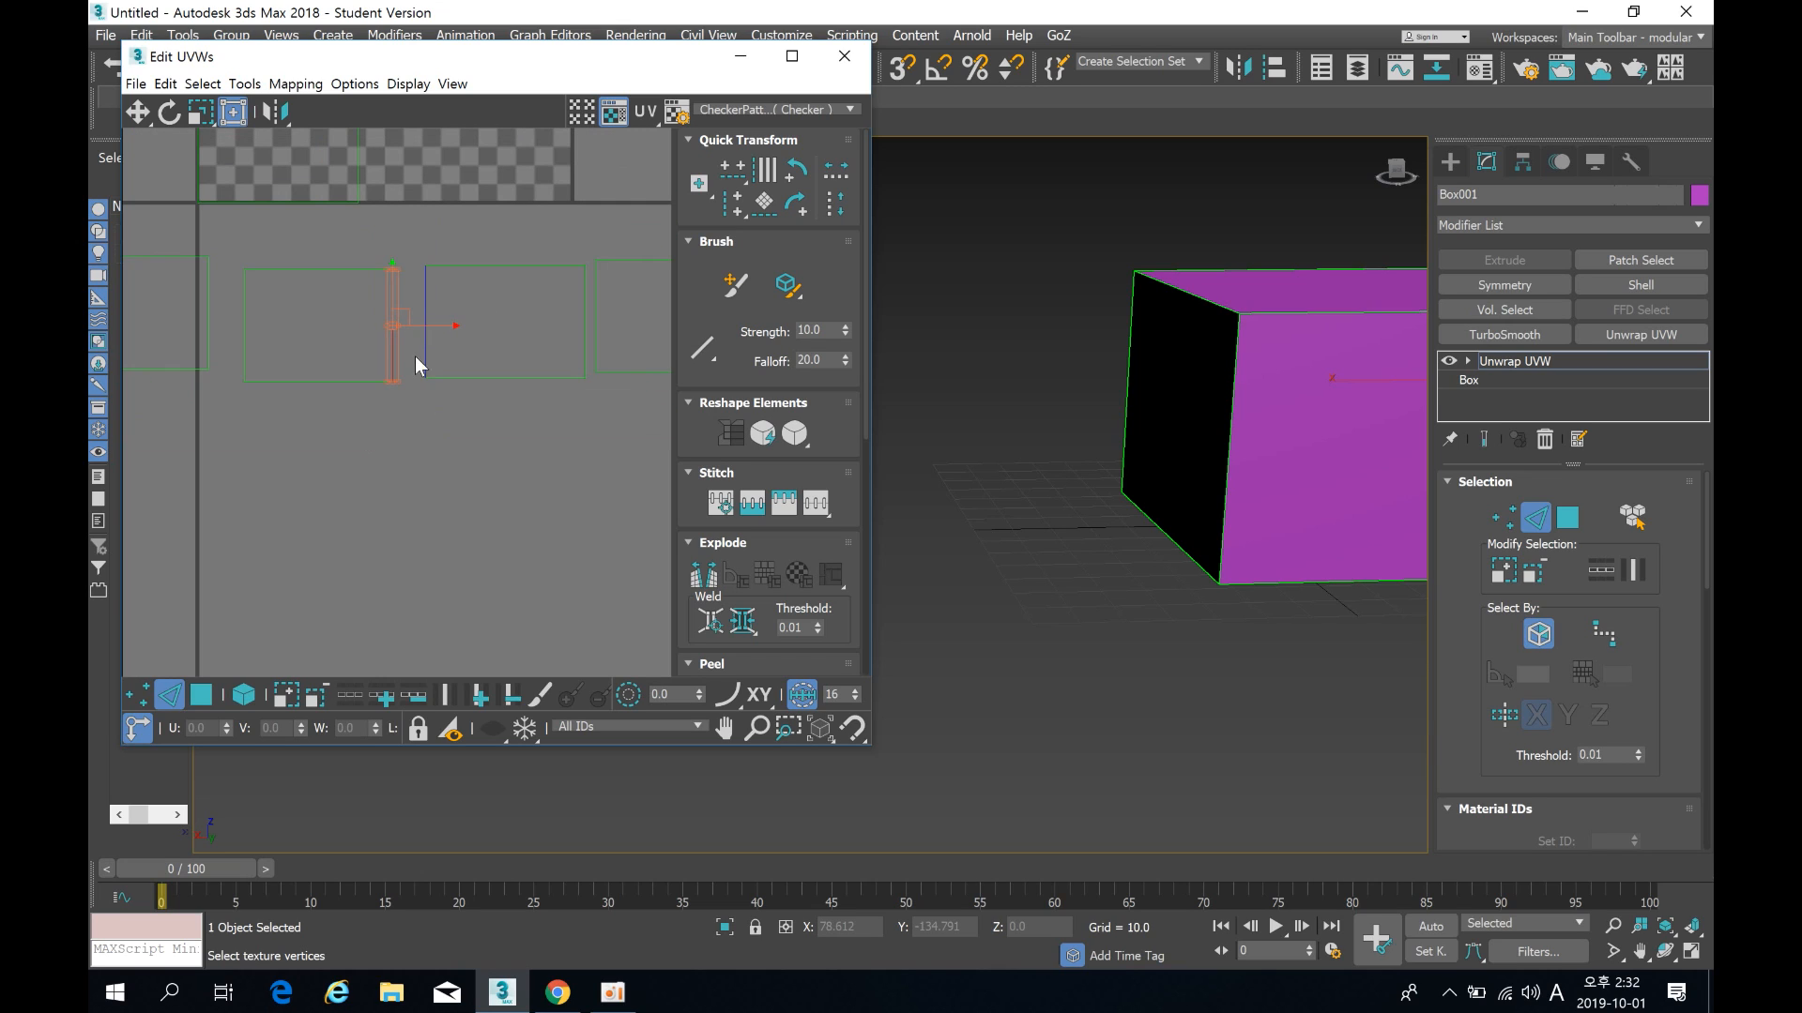
scroll(347, 402, "up", 2)
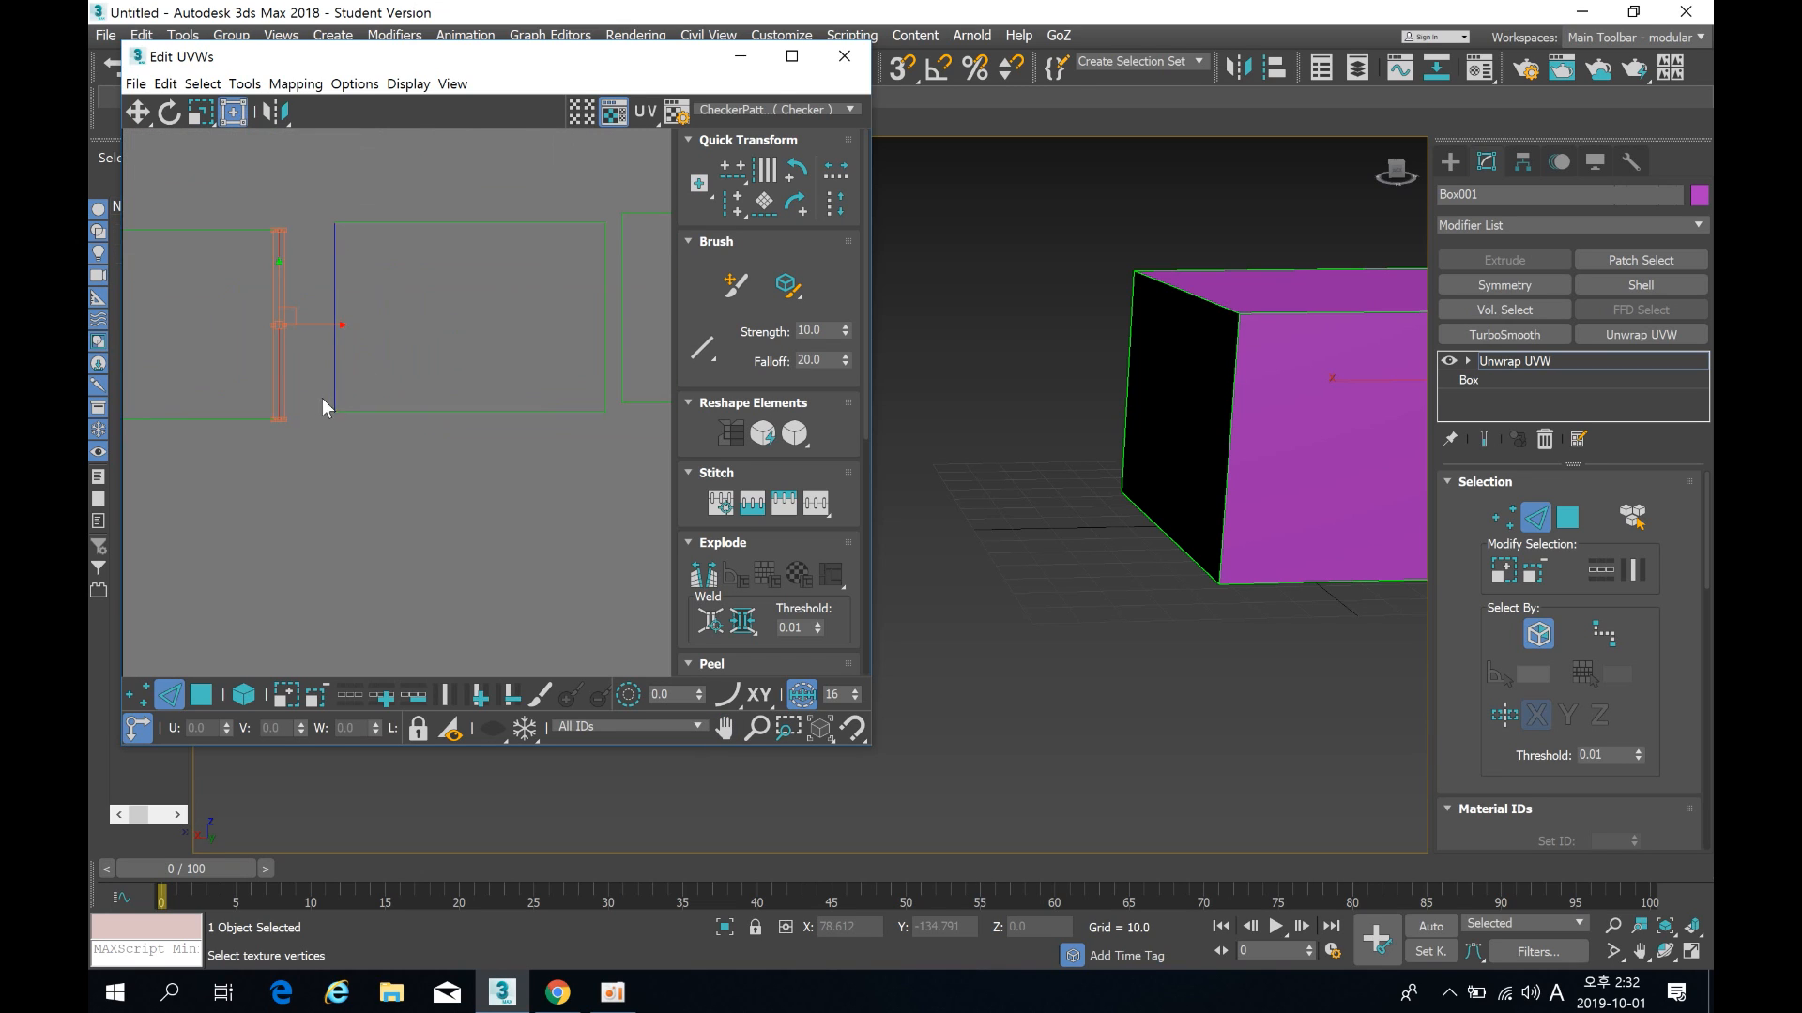
right_click(282, 341)
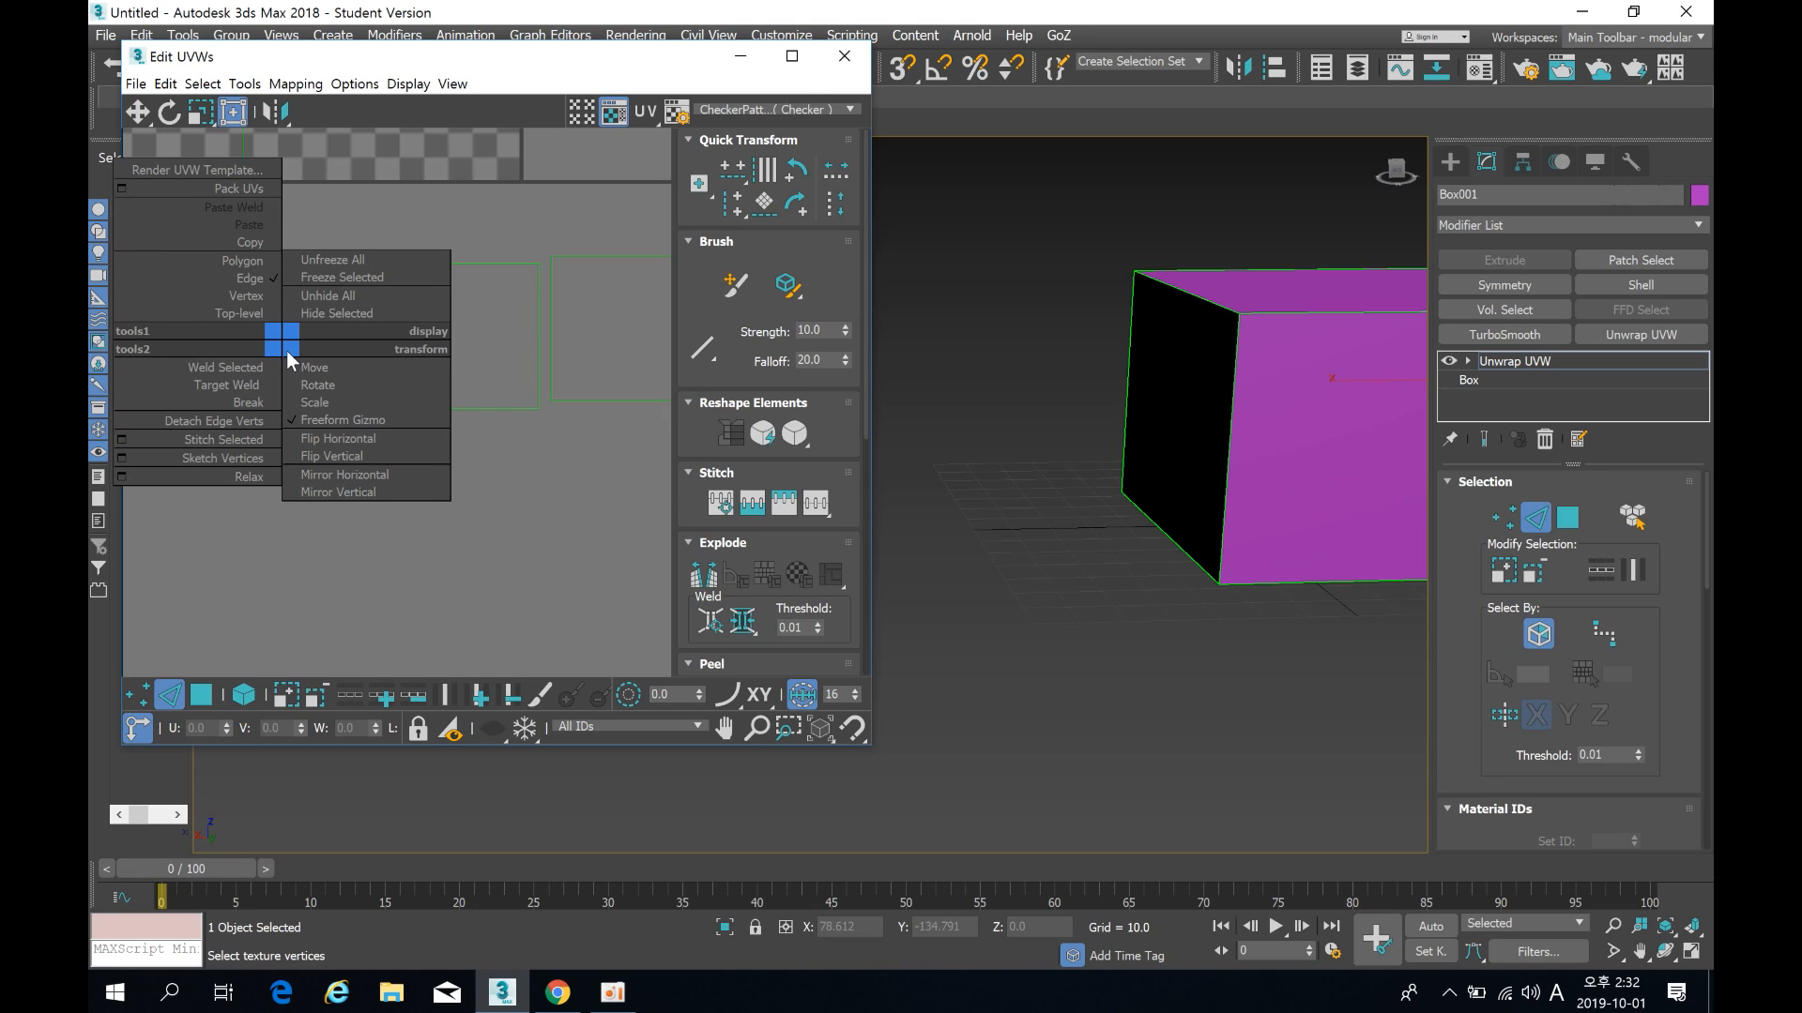
left_click(238, 441)
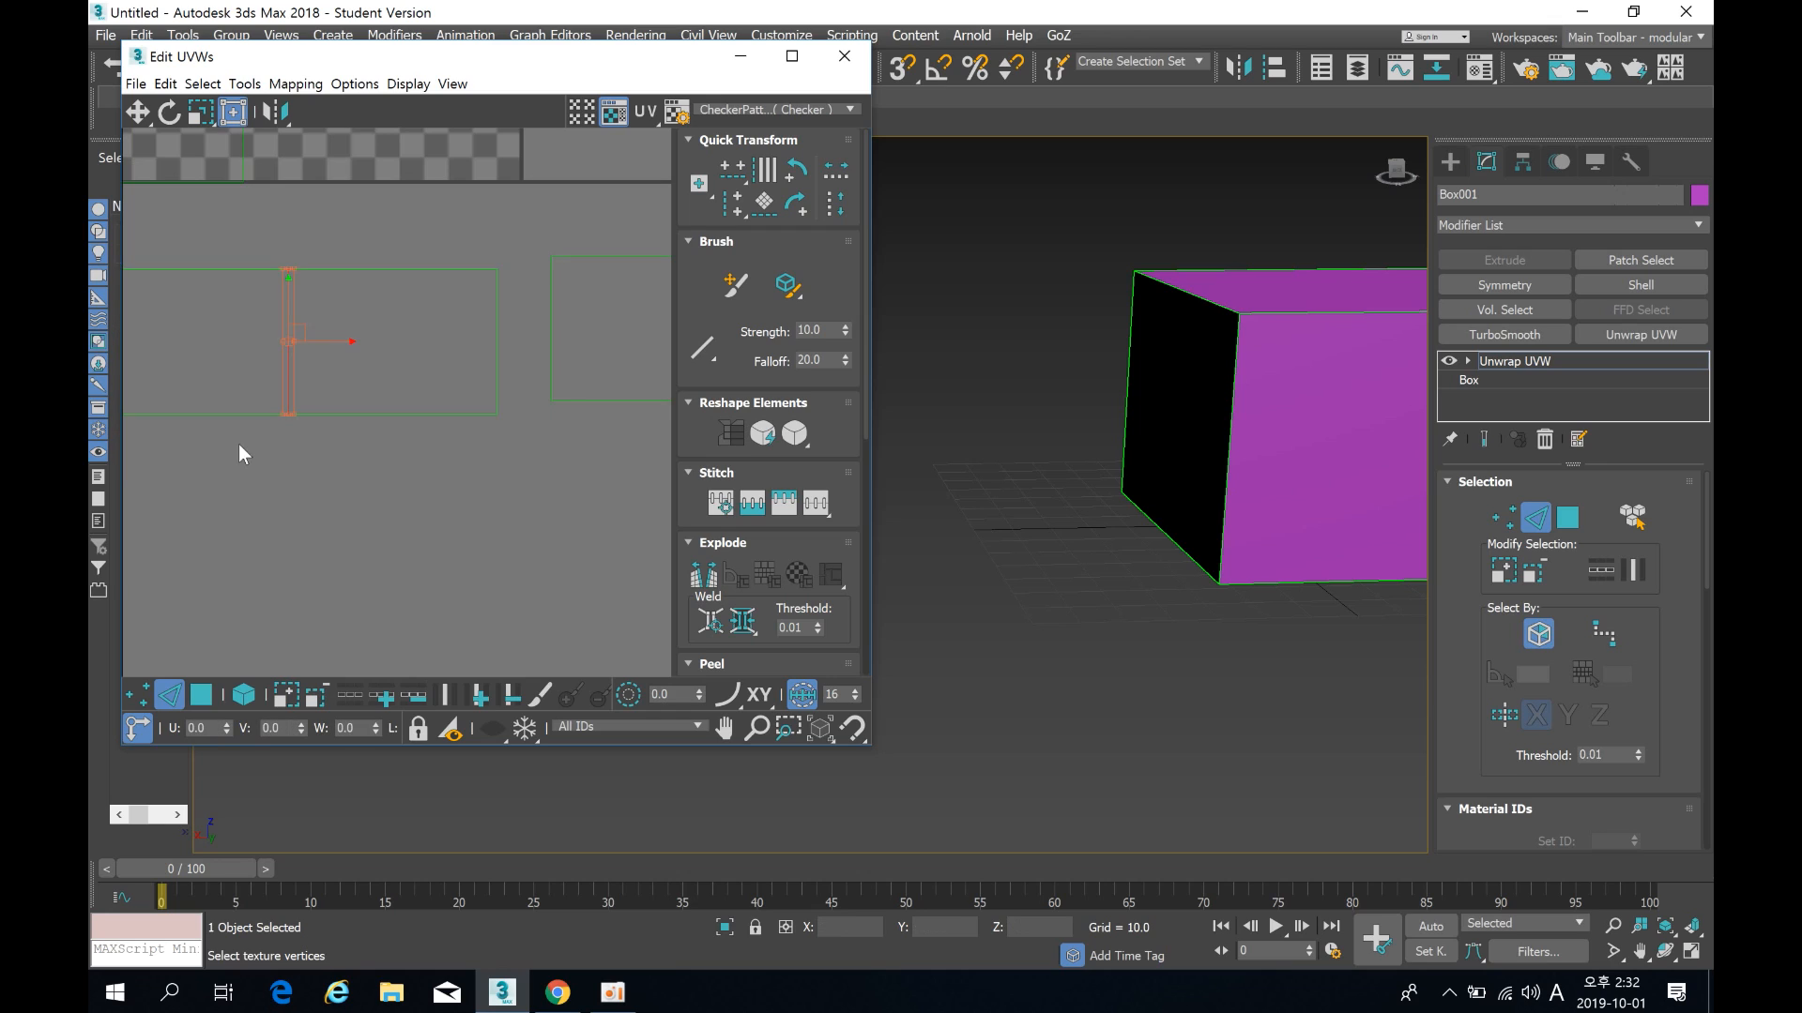
left_click(309, 441)
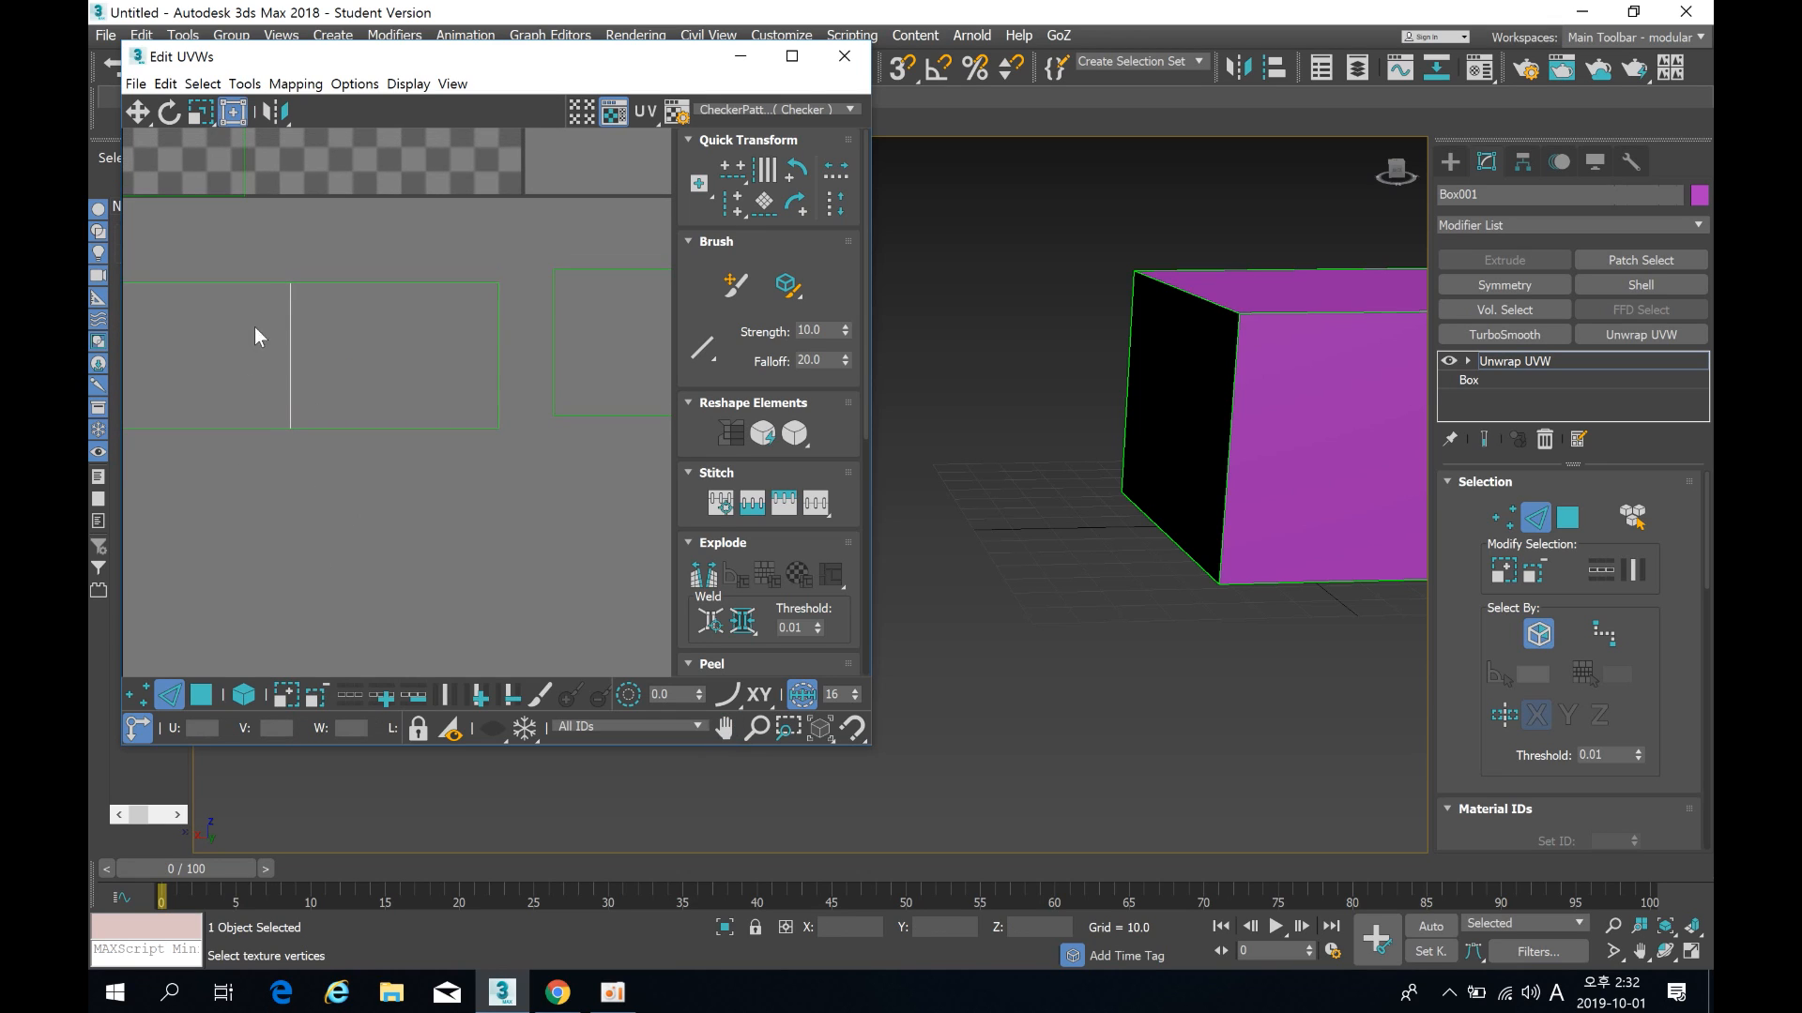
Step: Select the free end edge of the joined pair and stitch the neighbouring side face onto it
middle_click_drag(498, 419, 407, 437)
left_click(423, 370)
middle_click_drag(514, 470, 446, 463)
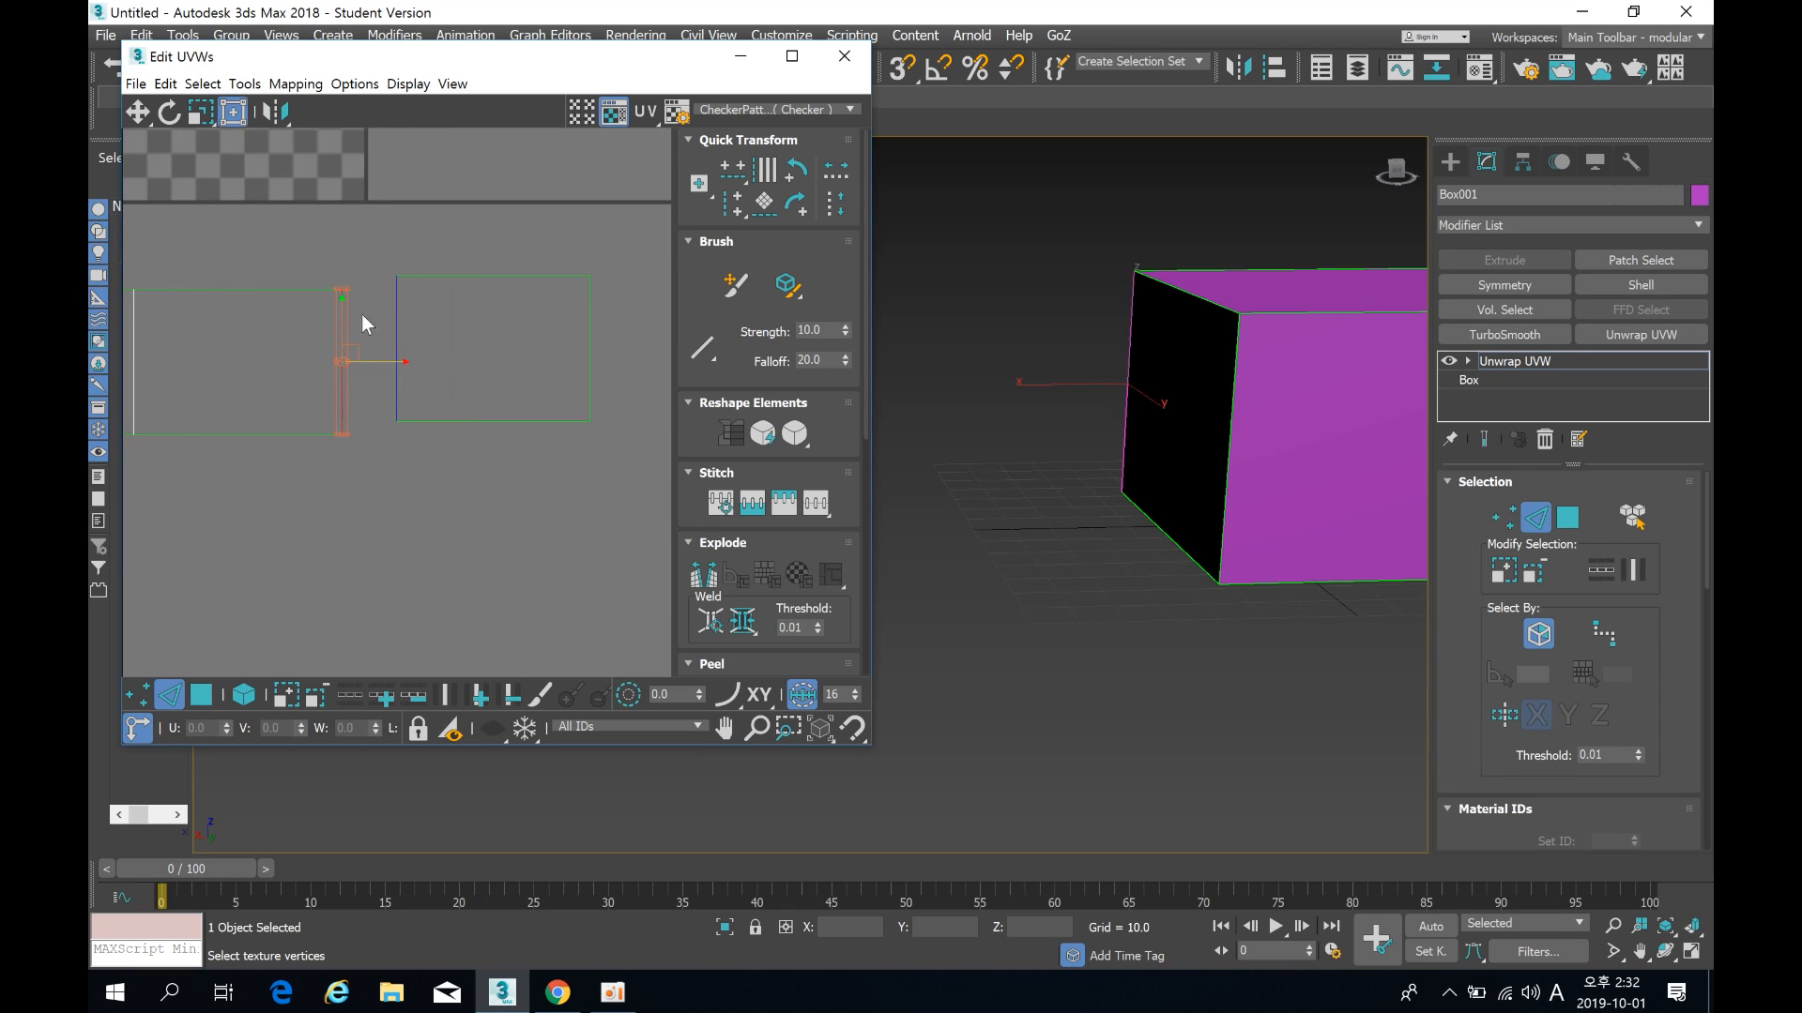
right_click(342, 375)
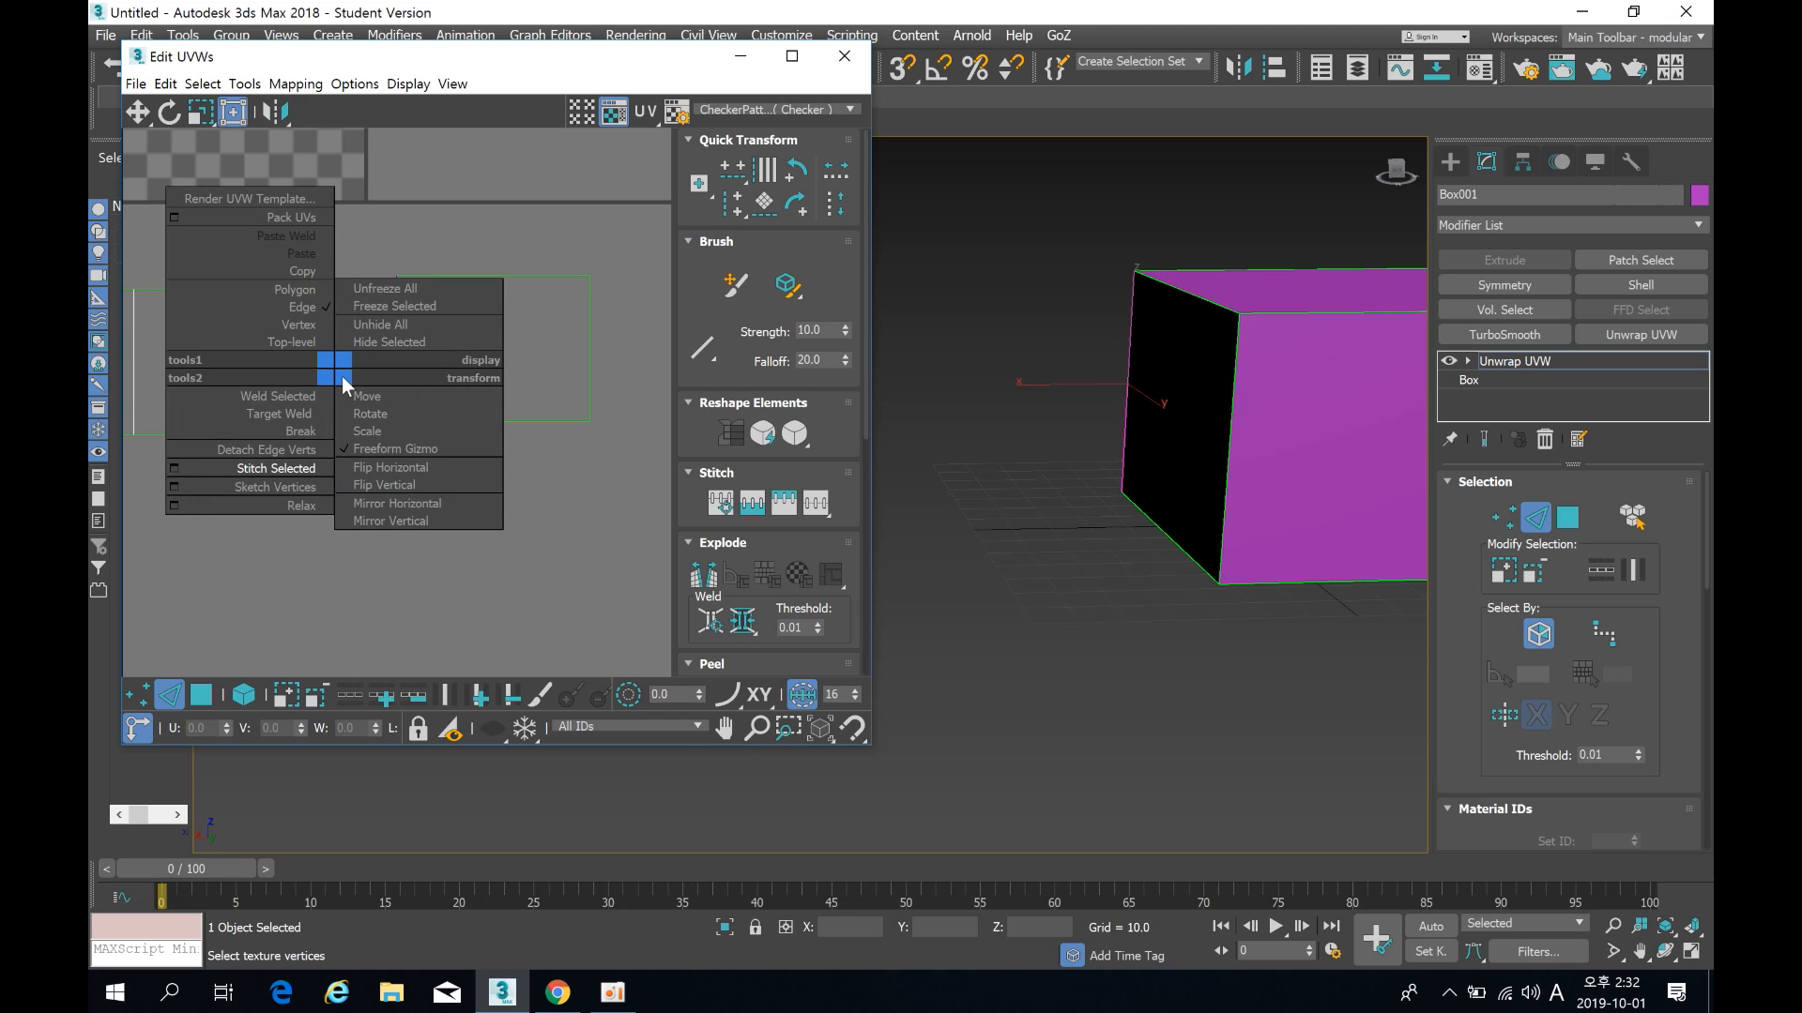
left_click(302, 466)
Step: Stitch the remaining side face onto the opposite end of the strip and clear the edge selection
scroll(302, 466, "down", 2)
middle_click_drag(290, 482, 558, 471)
left_click(563, 414)
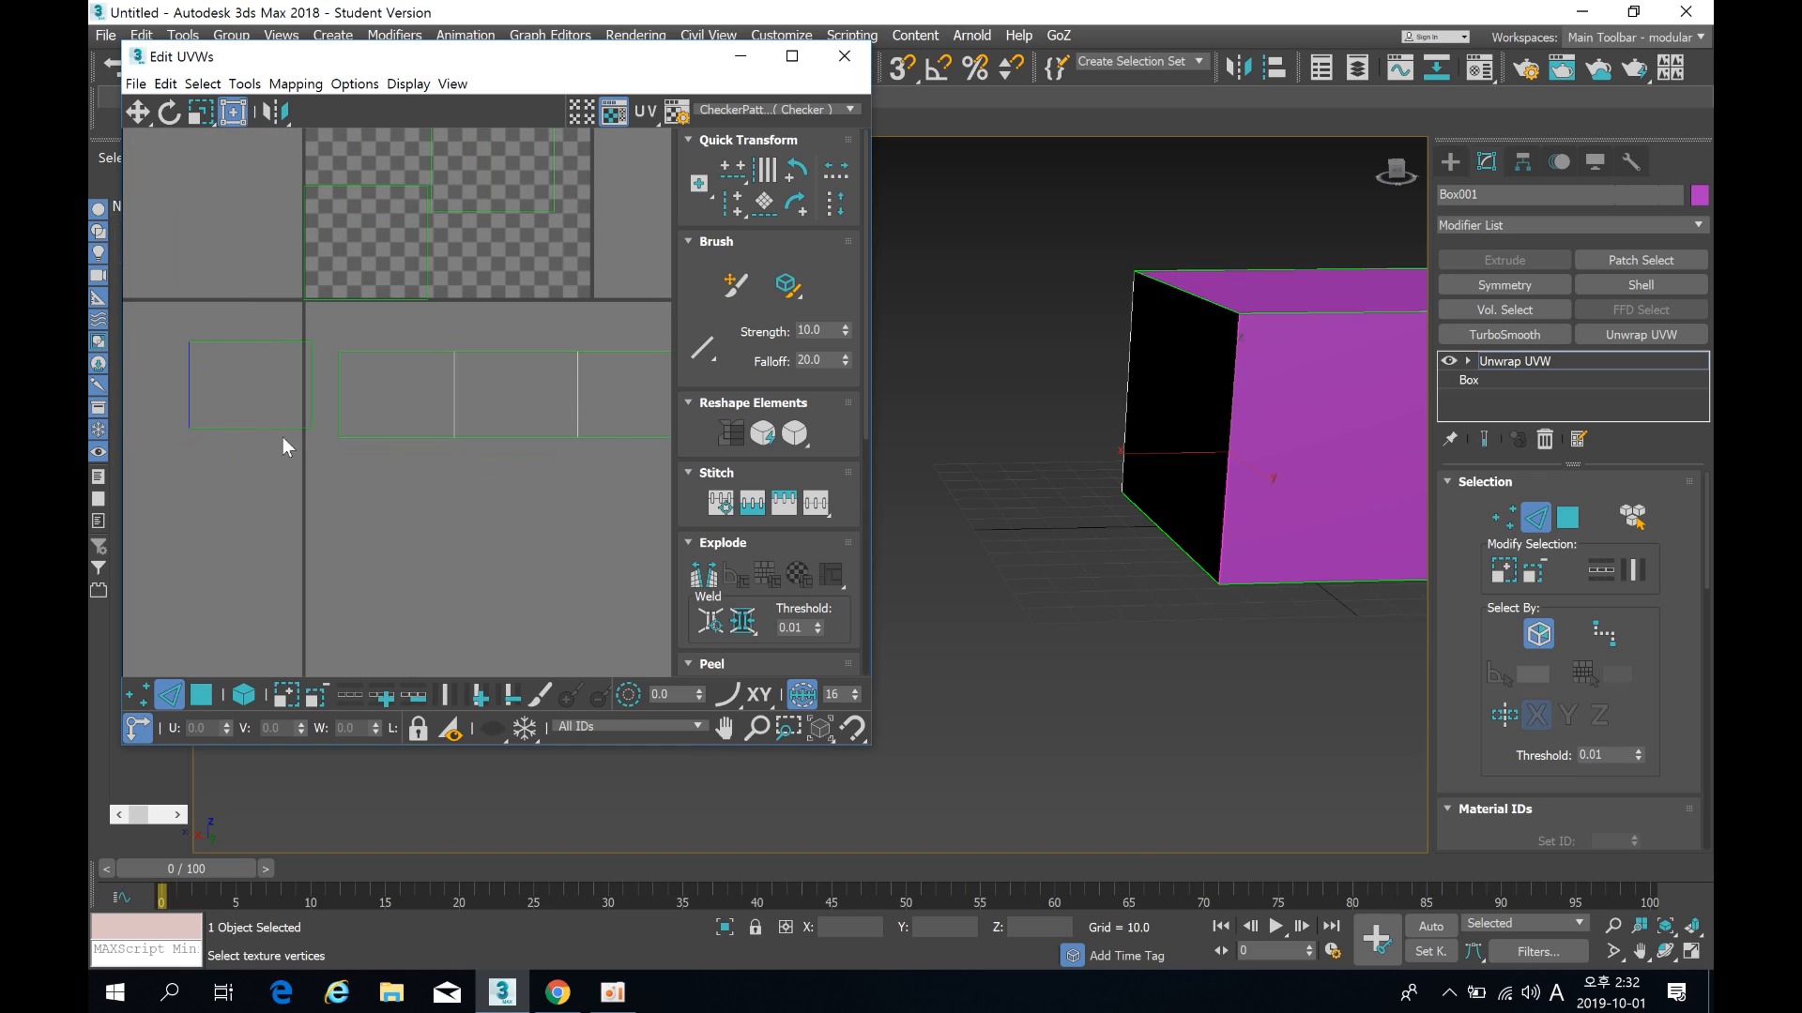
left_click(339, 396)
left_click(330, 530)
middle_click_drag(409, 530, 288, 536)
left_click(218, 405)
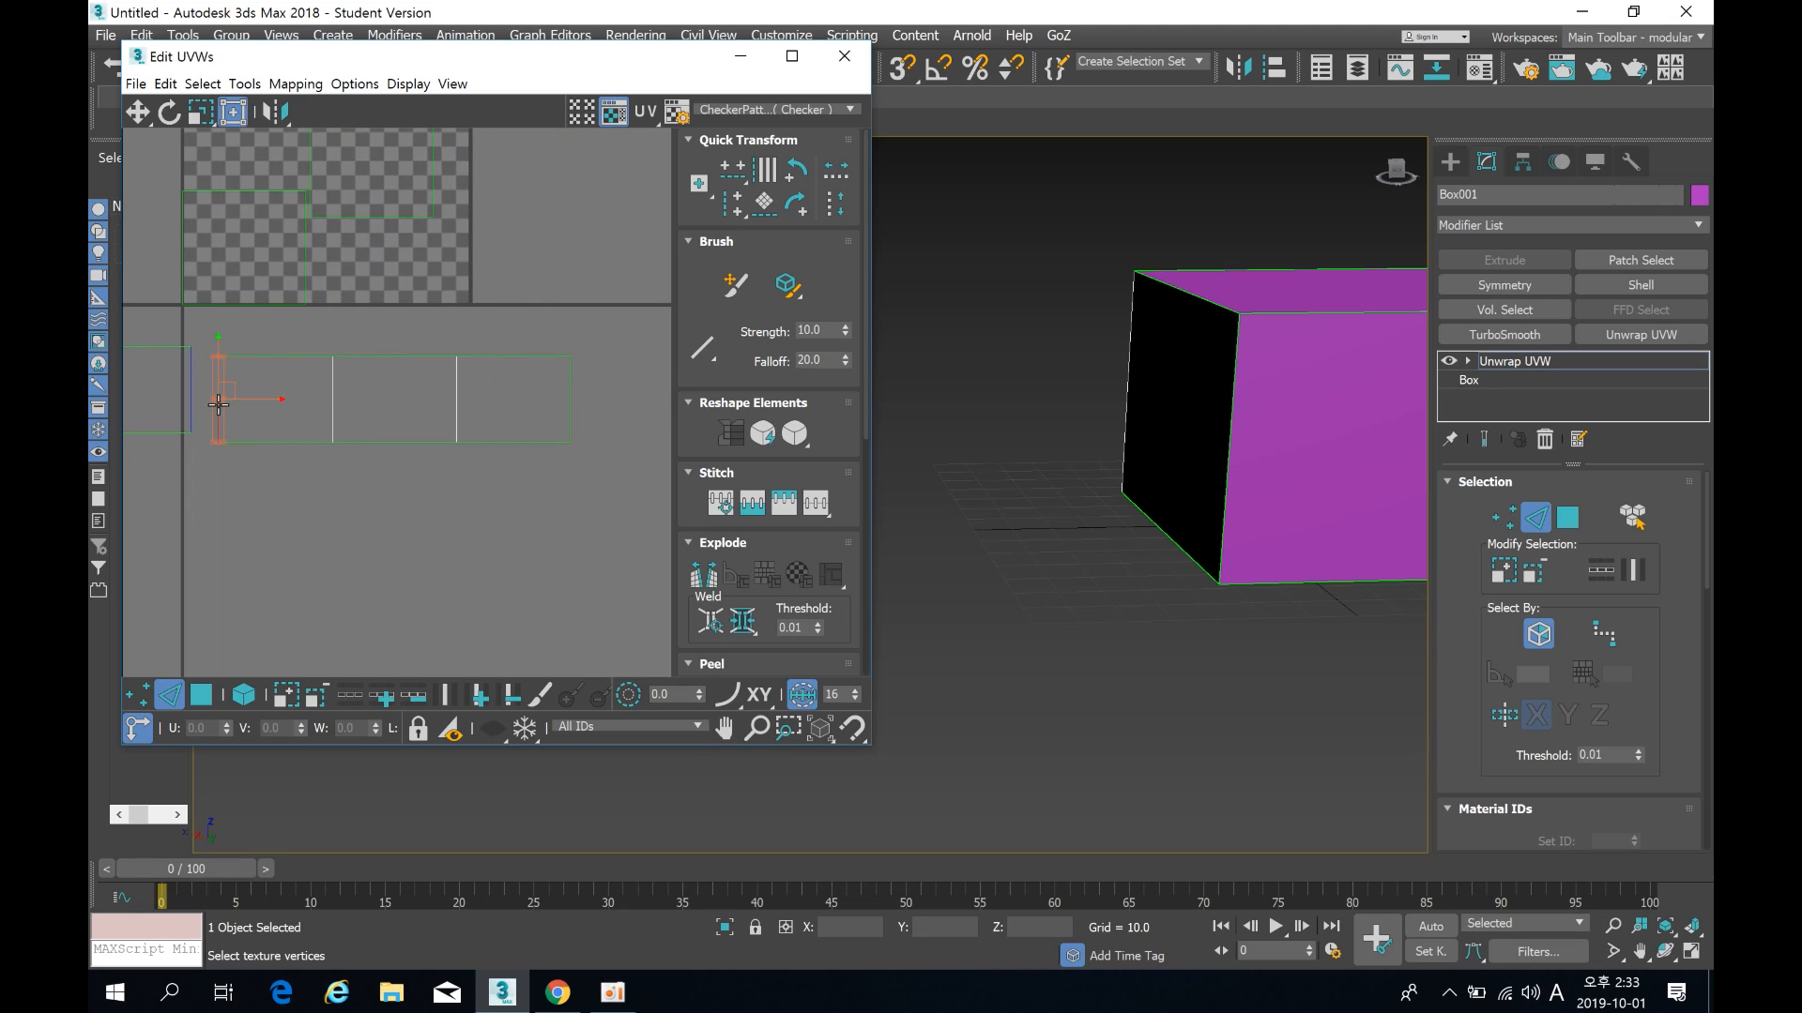
right_click(257, 397)
left_click(199, 497)
middle_click_drag(323, 535, 357, 590)
left_click(357, 592)
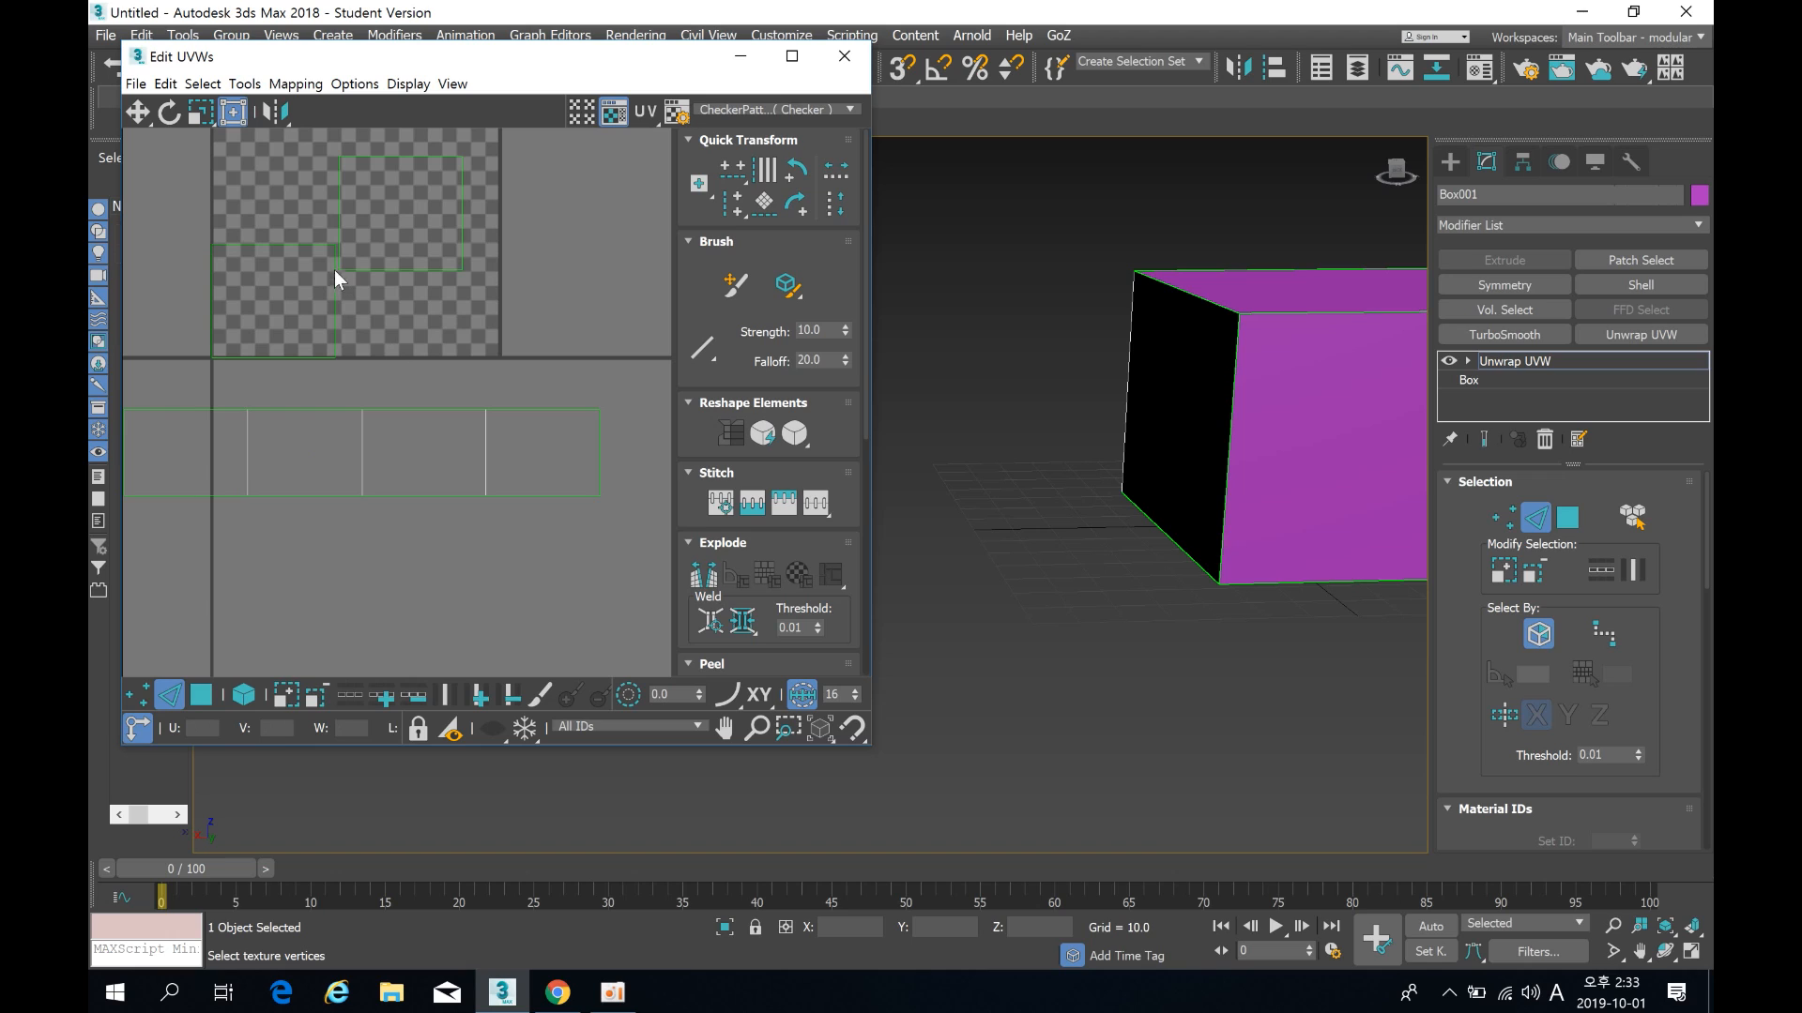
Step: Select an edge on each of the two unattached cap faces to identify its matching edge on the side strip
left_click(289, 245)
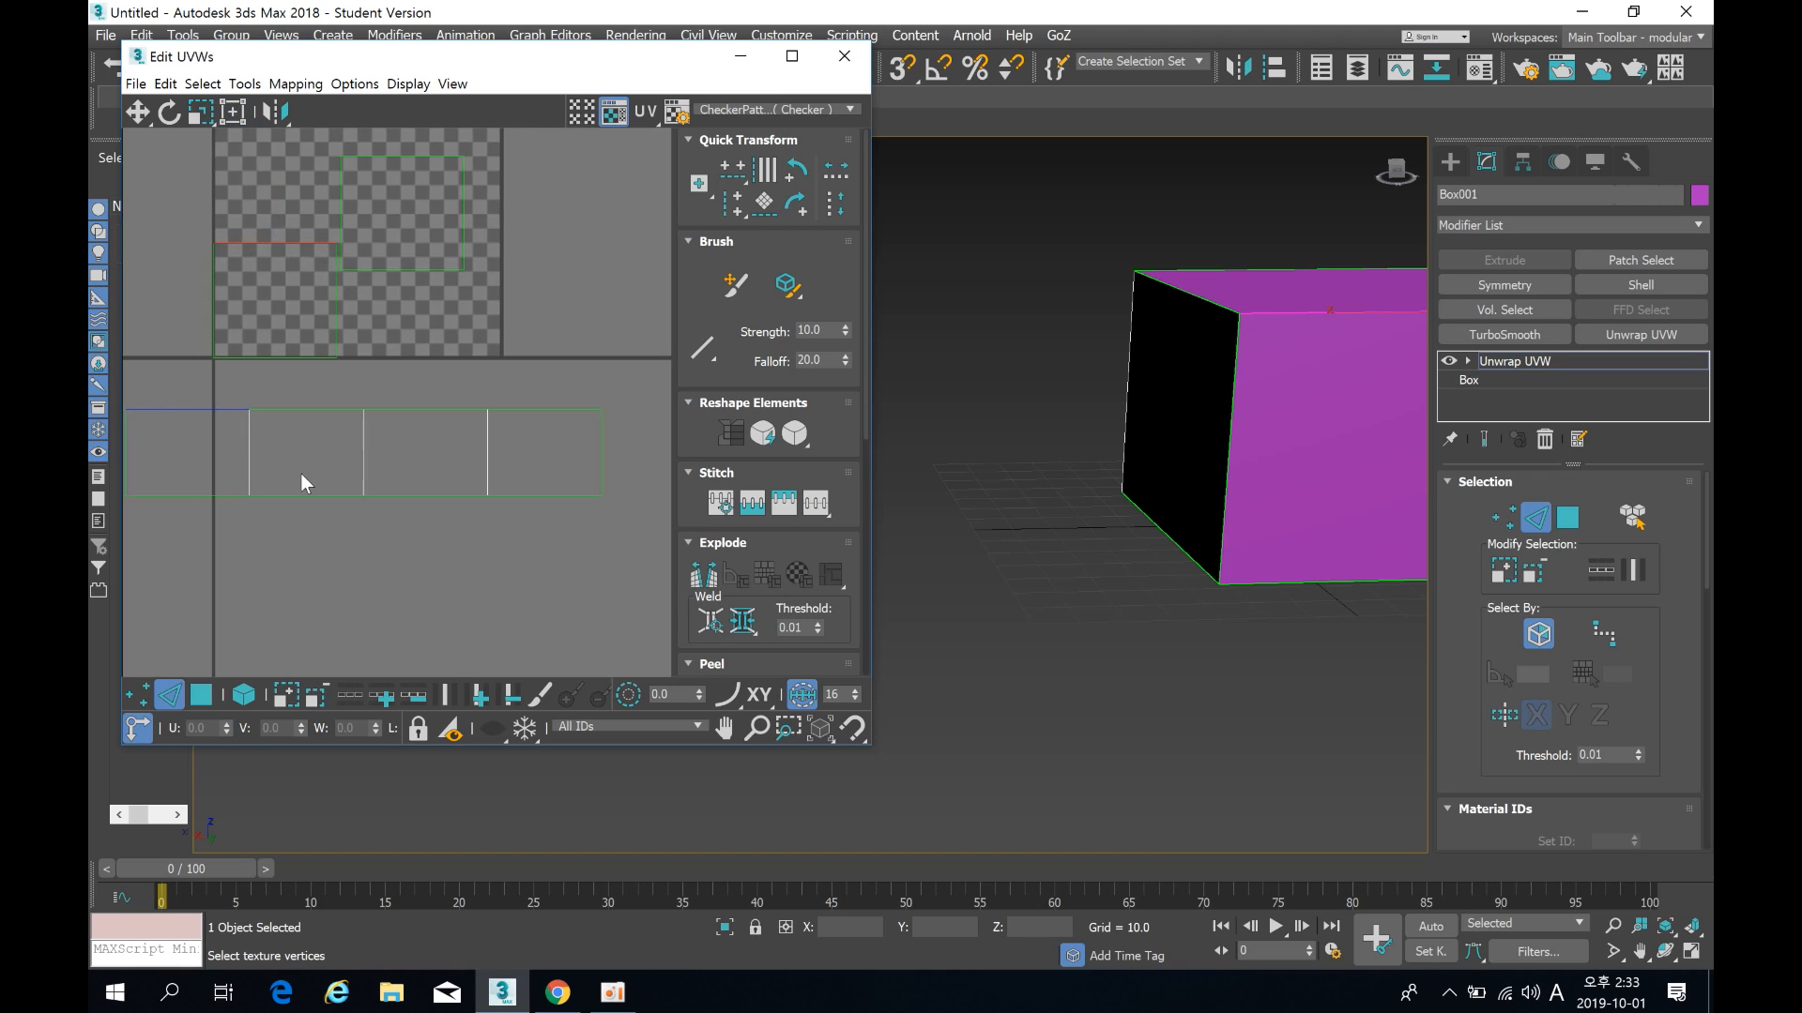
middle_click_drag(295, 471, 391, 439)
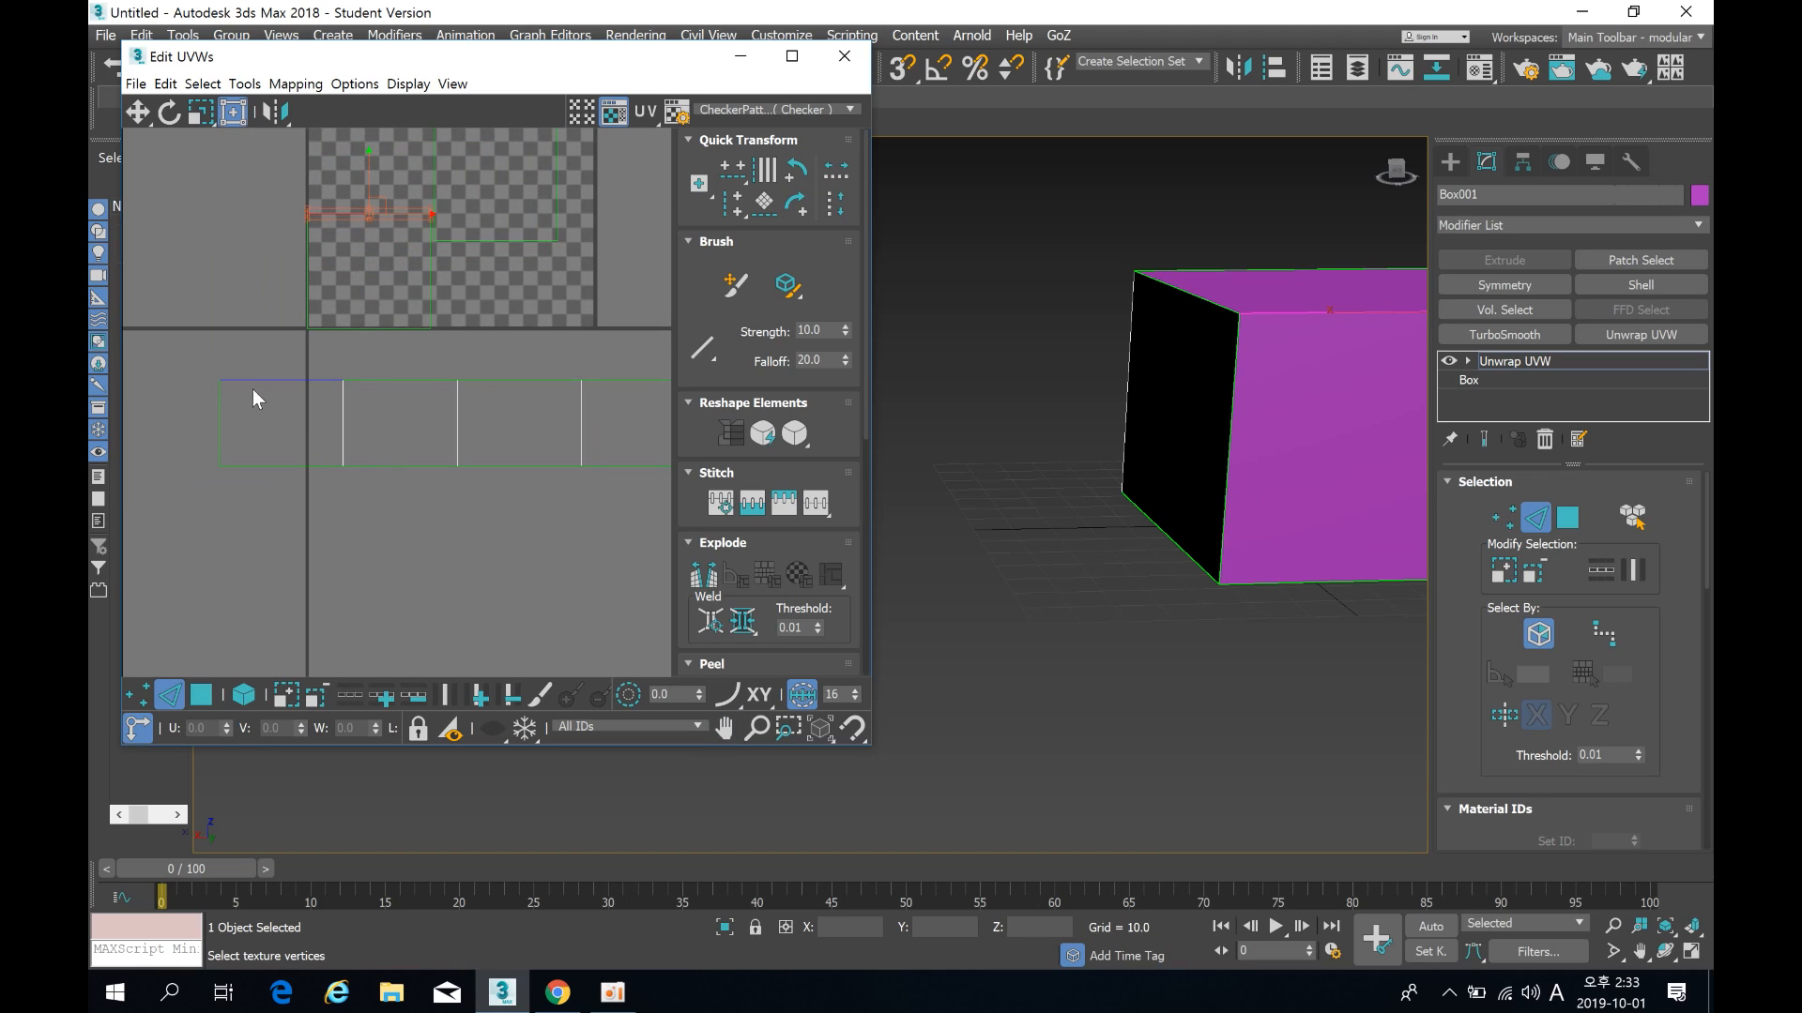
left_click(497, 241)
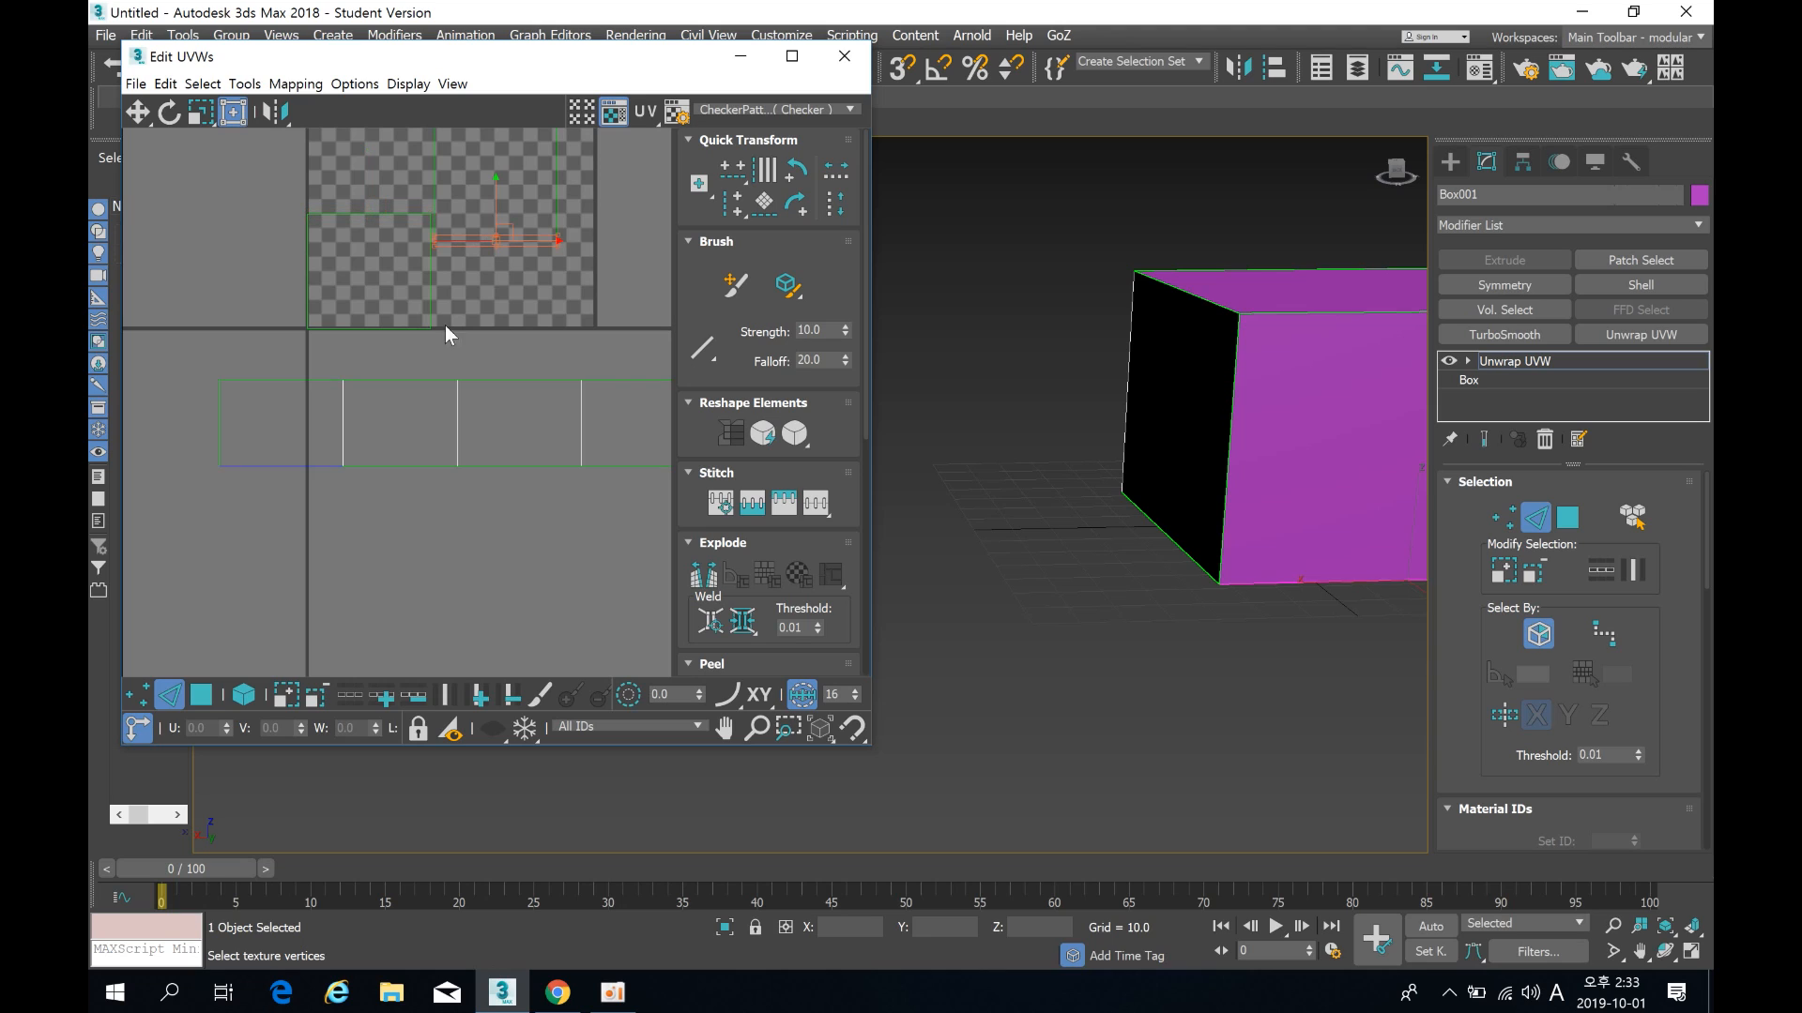
middle_click_drag(369, 479, 362, 503)
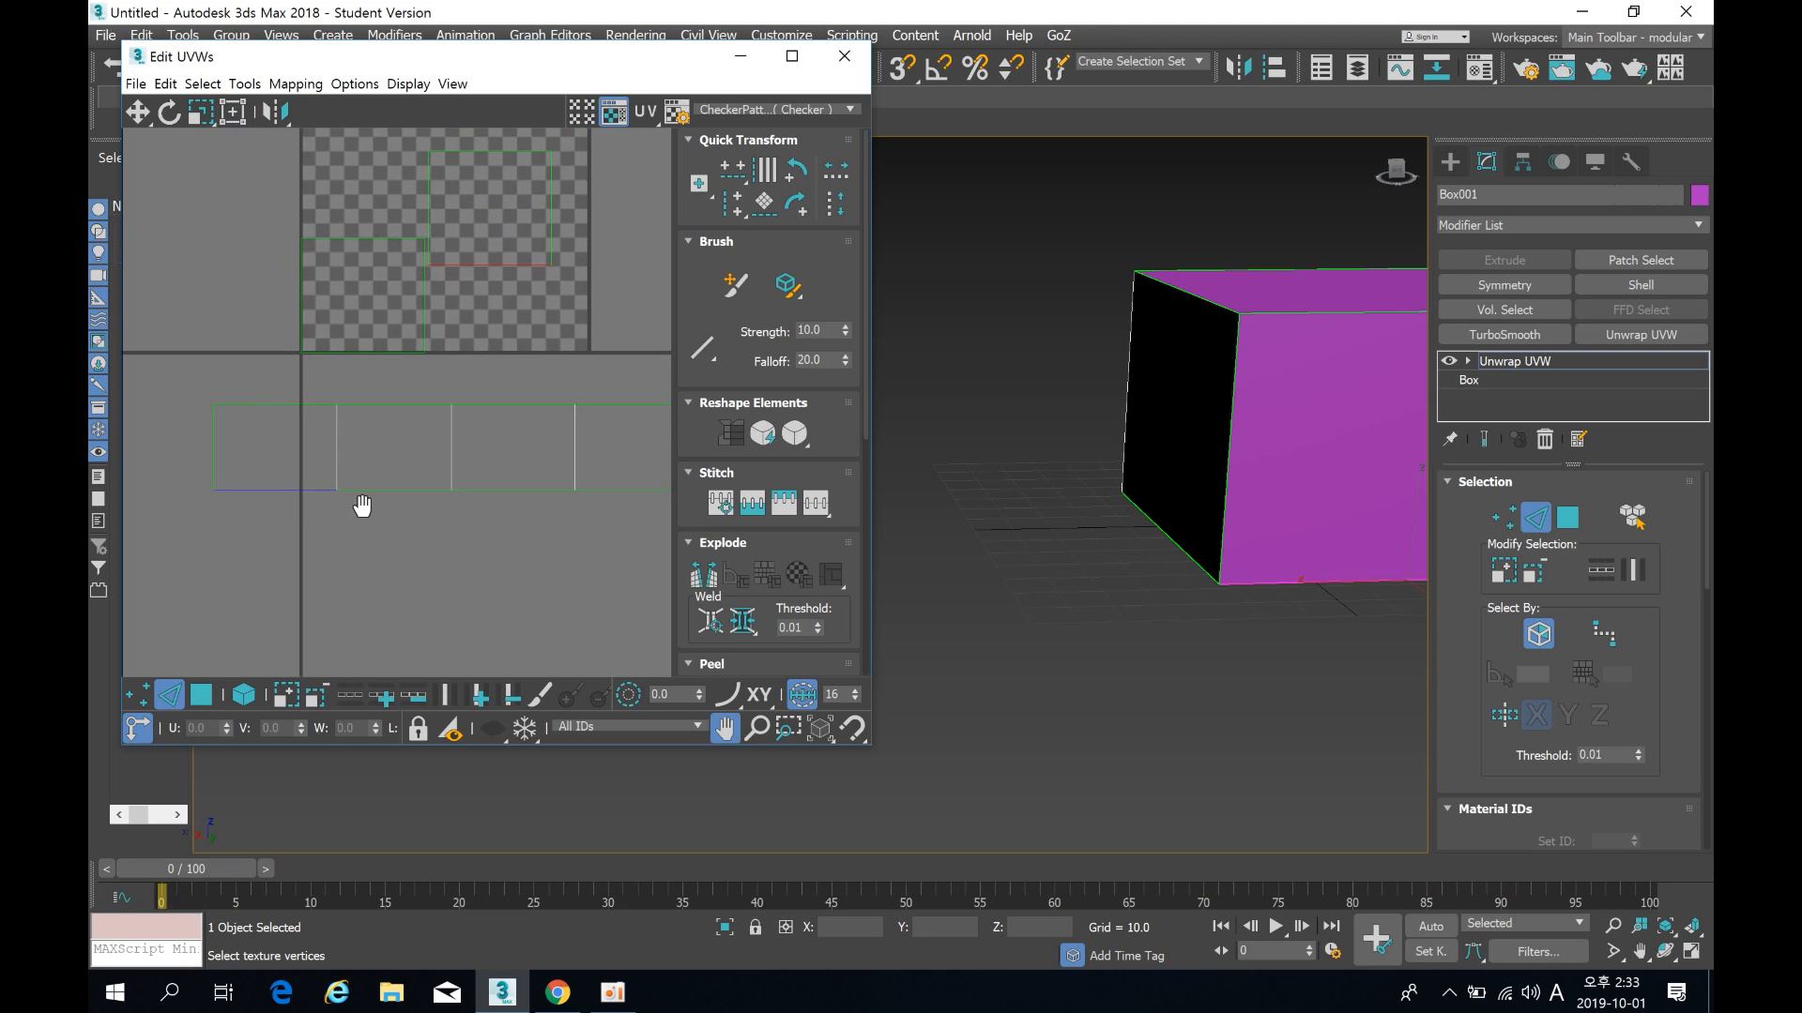
Step: Stitch the two cap faces onto the upper and lower edges of the end side face in the strip
left_click(275, 405)
right_click(274, 403)
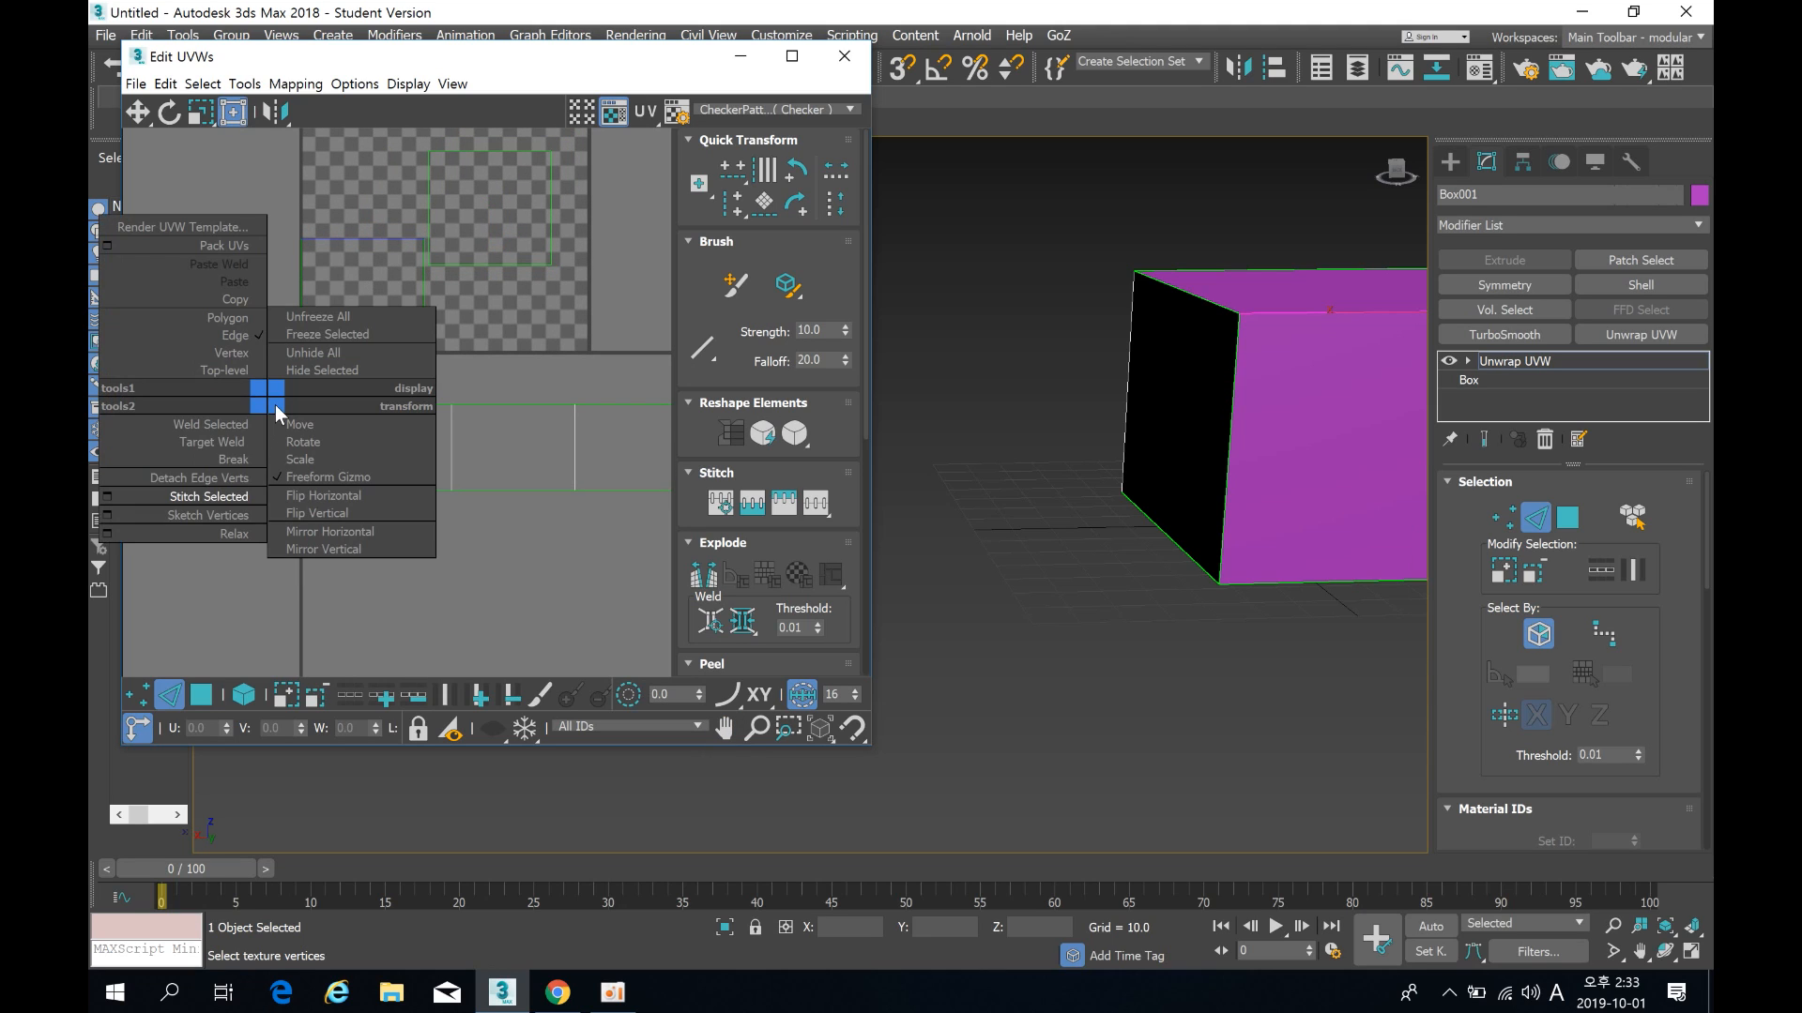
left_click(240, 481)
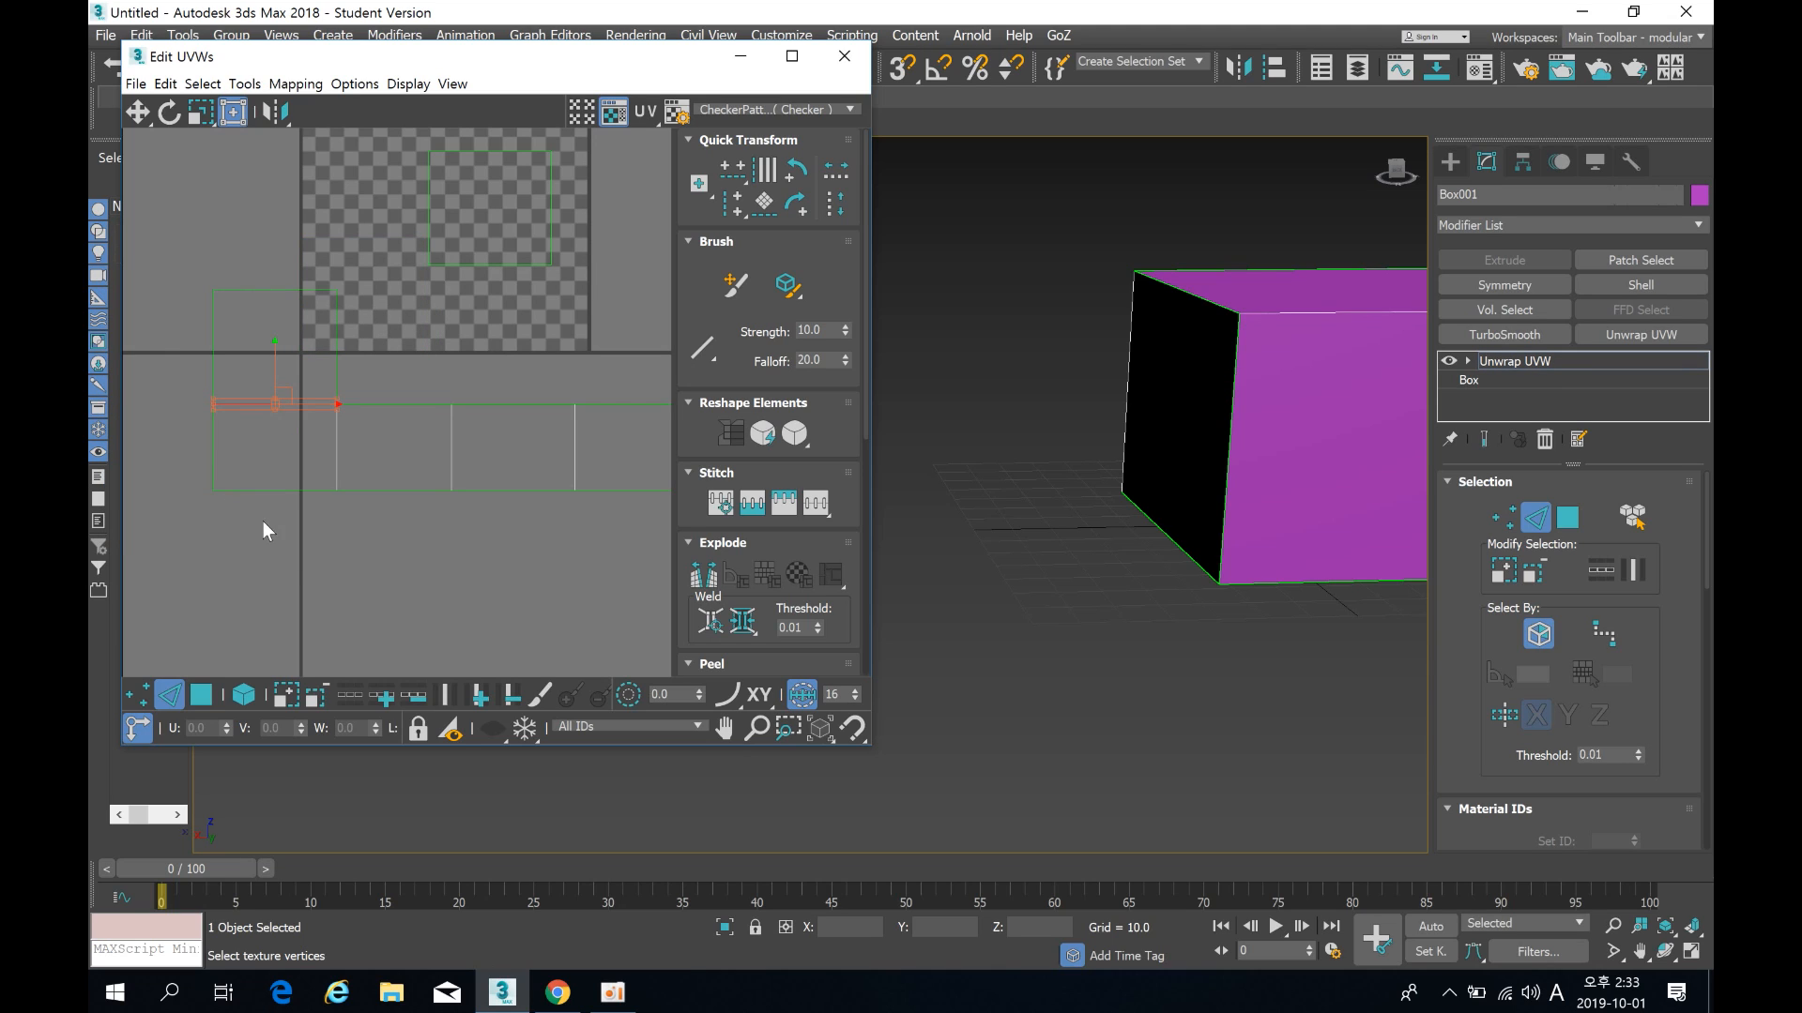
right_click(271, 483)
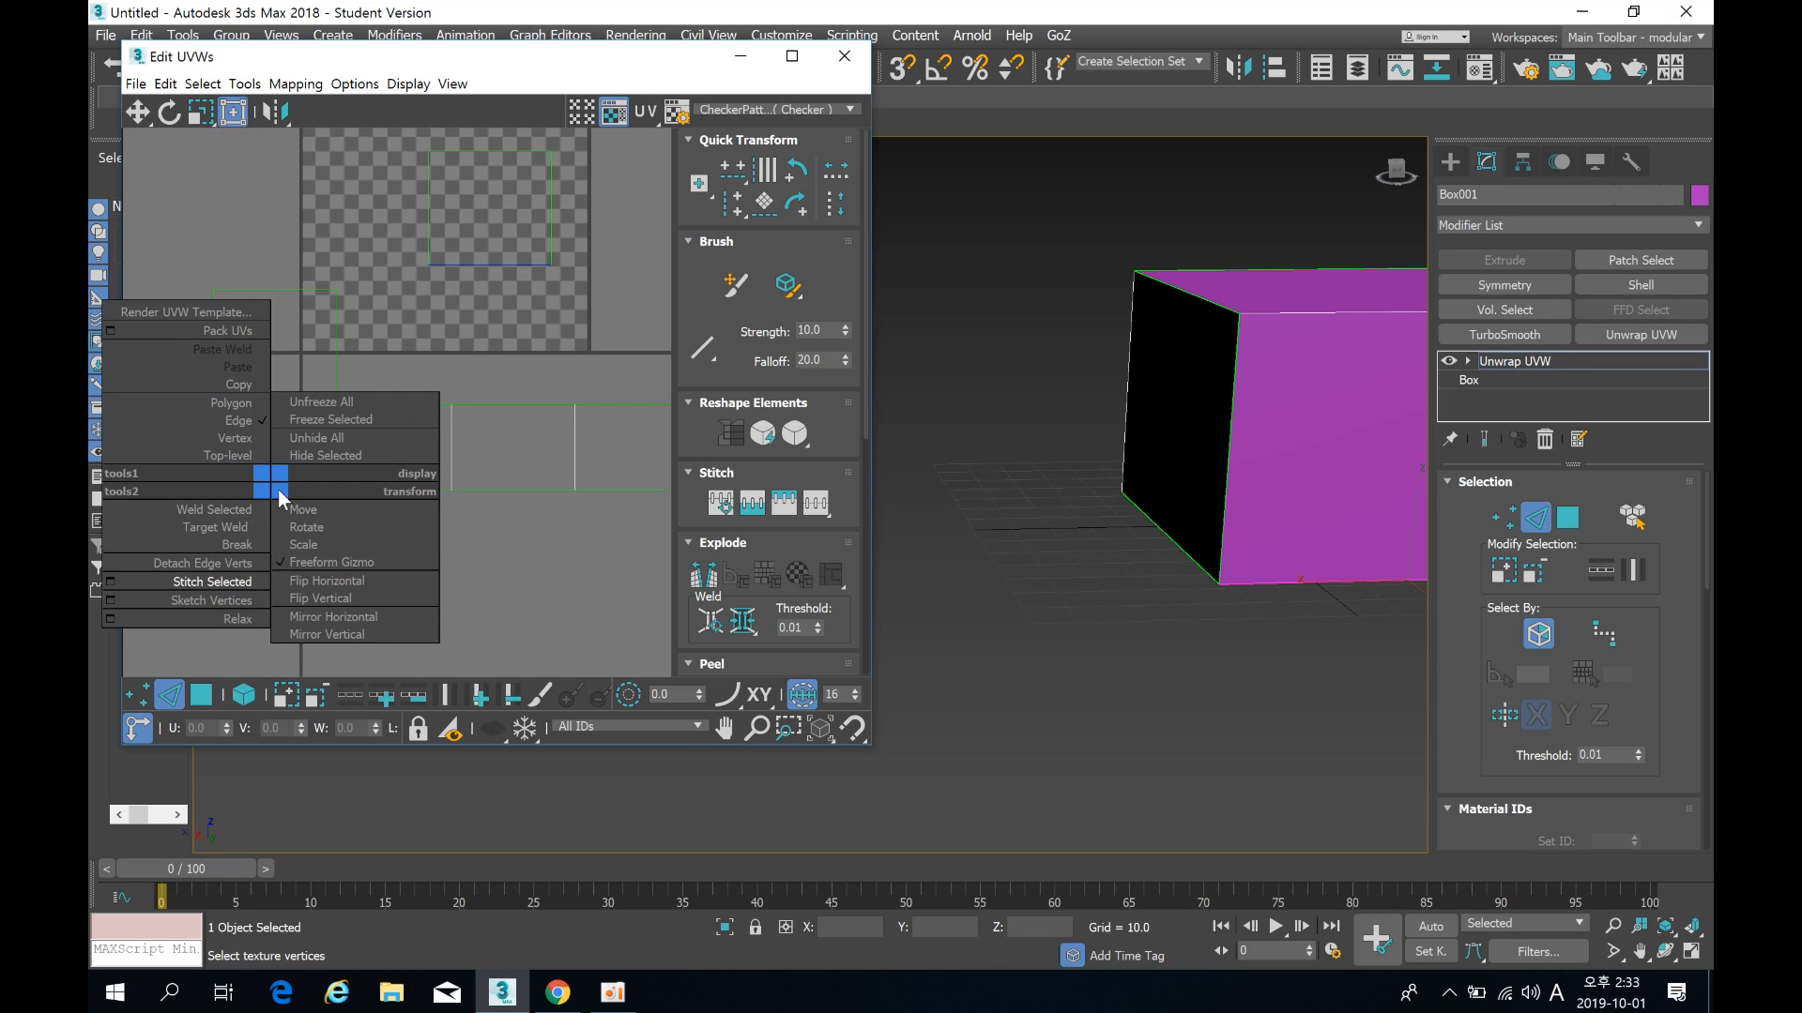
left_click(251, 582)
scroll(364, 500, "down", 3)
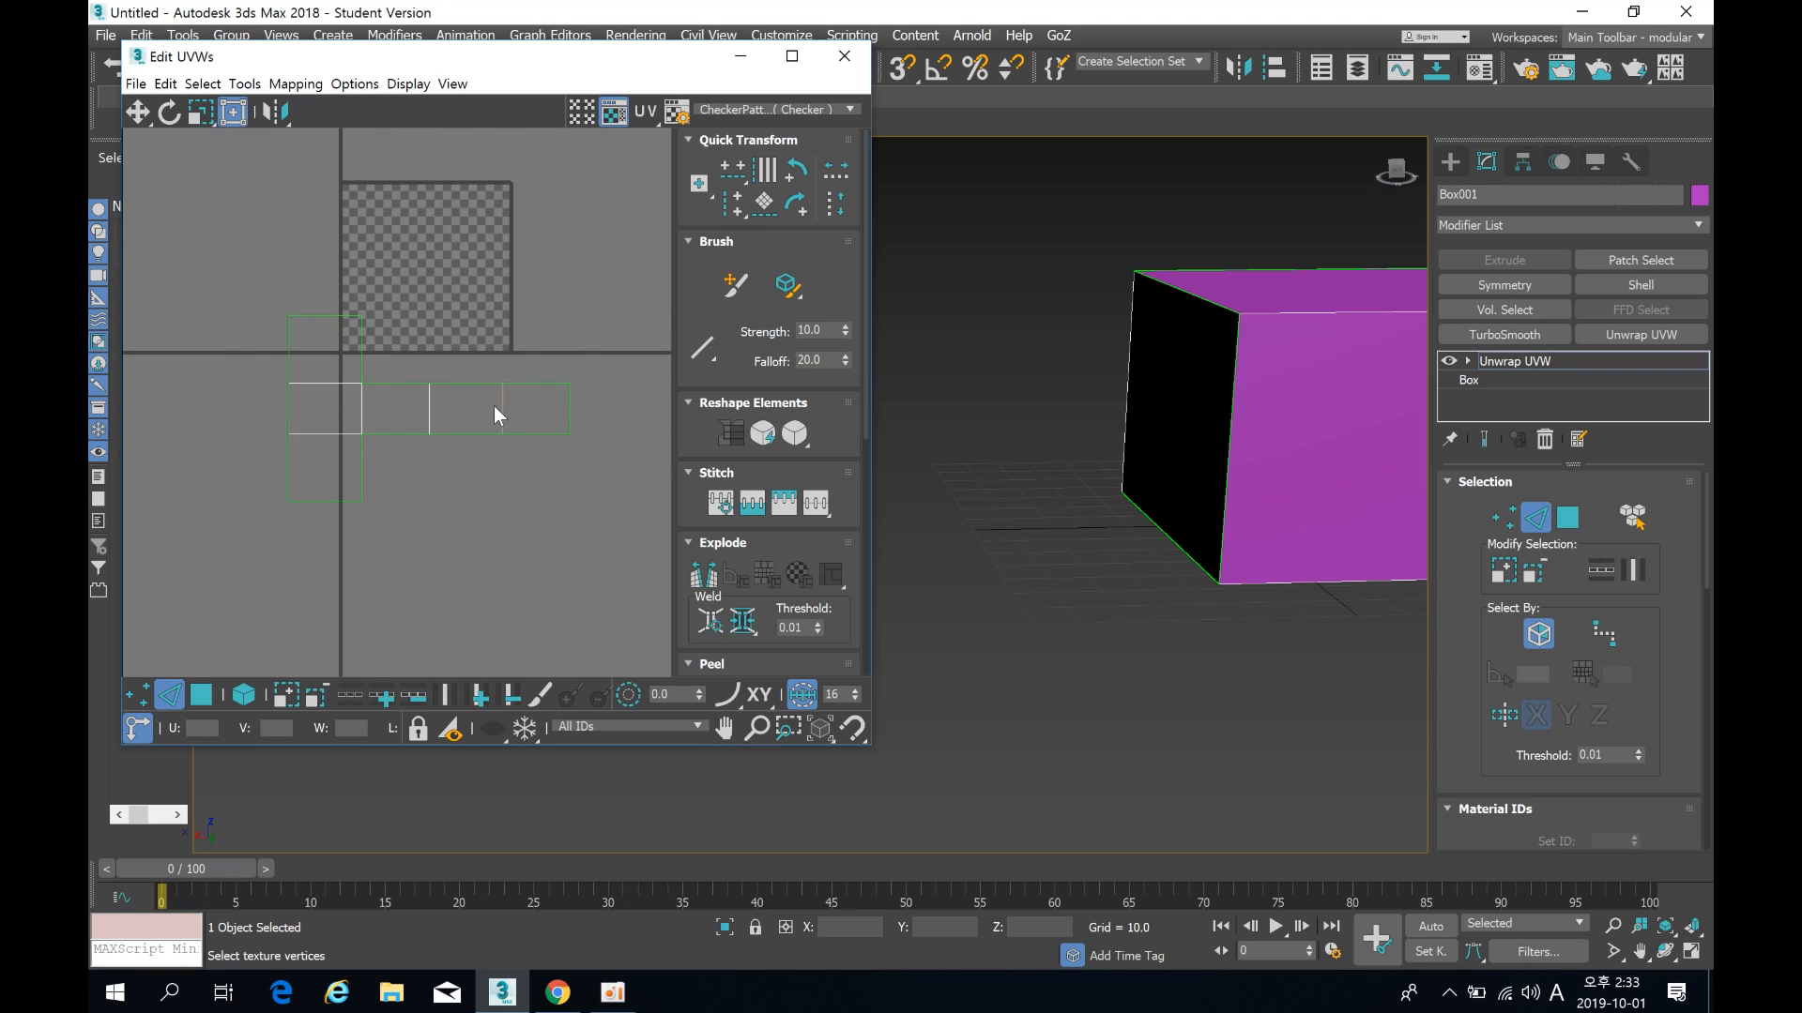
middle_click_drag(521, 333, 461, 327)
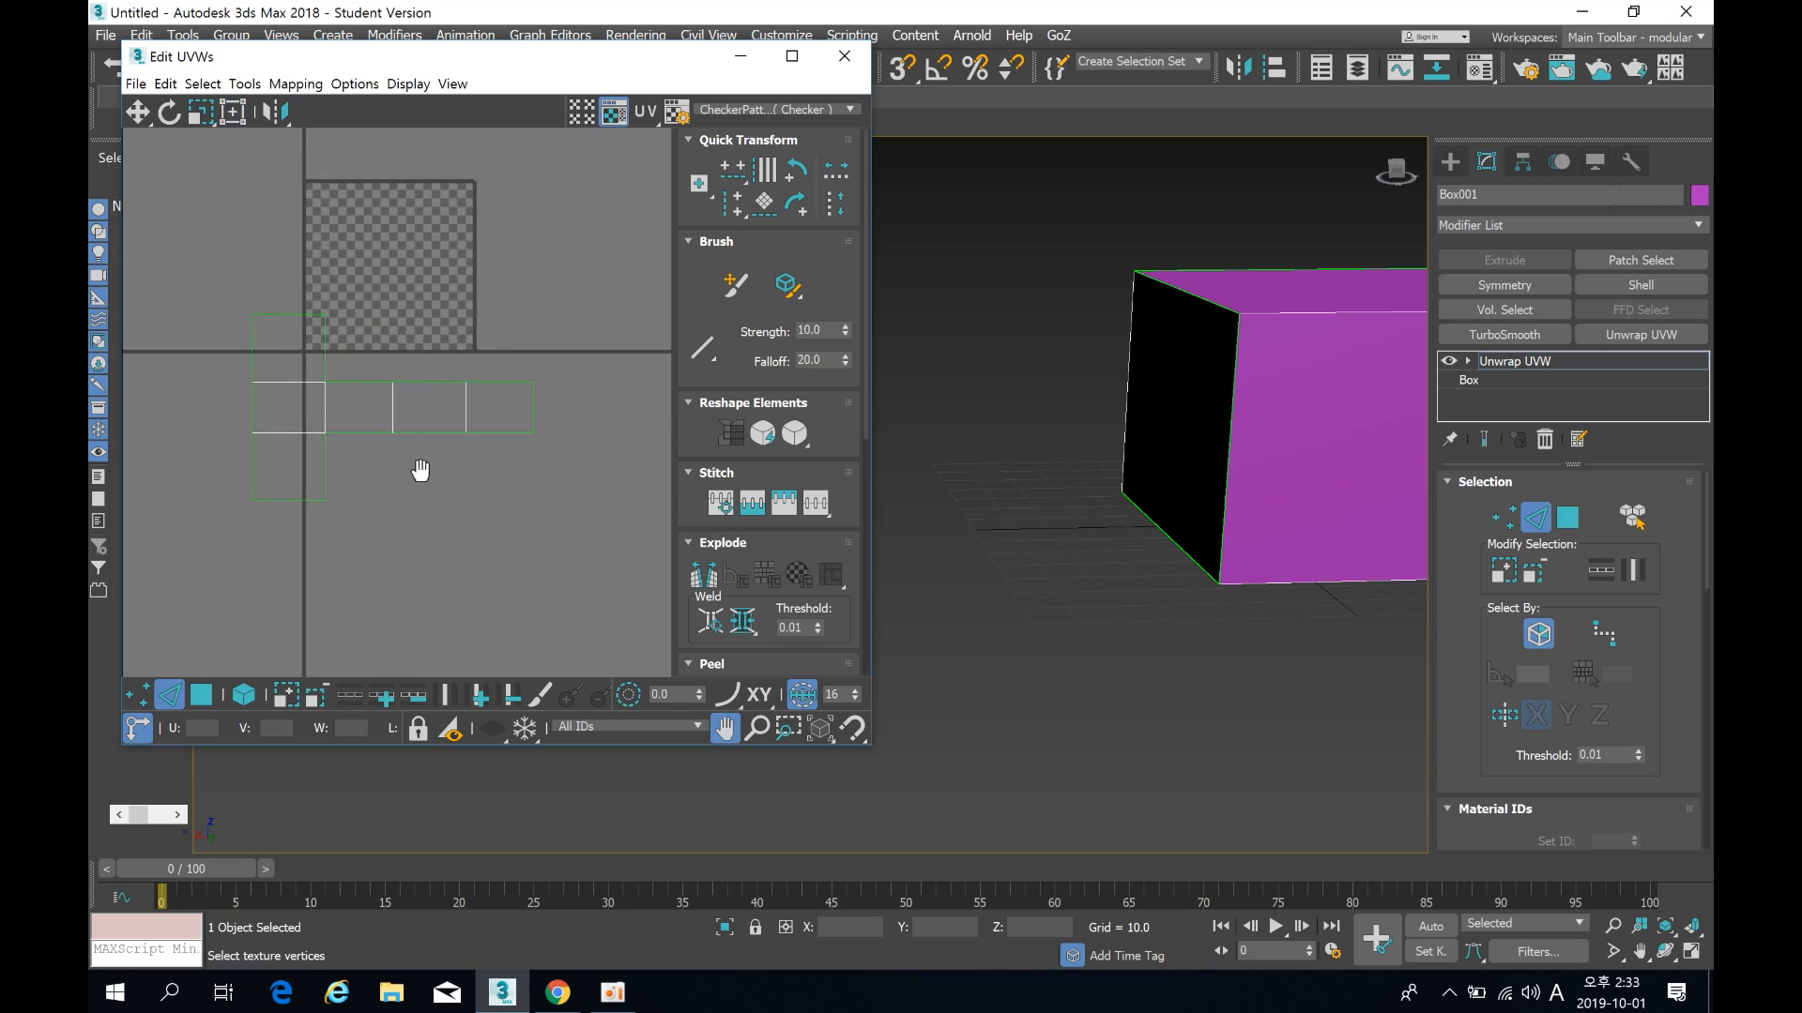
middle_click_drag(297, 381, 324, 368)
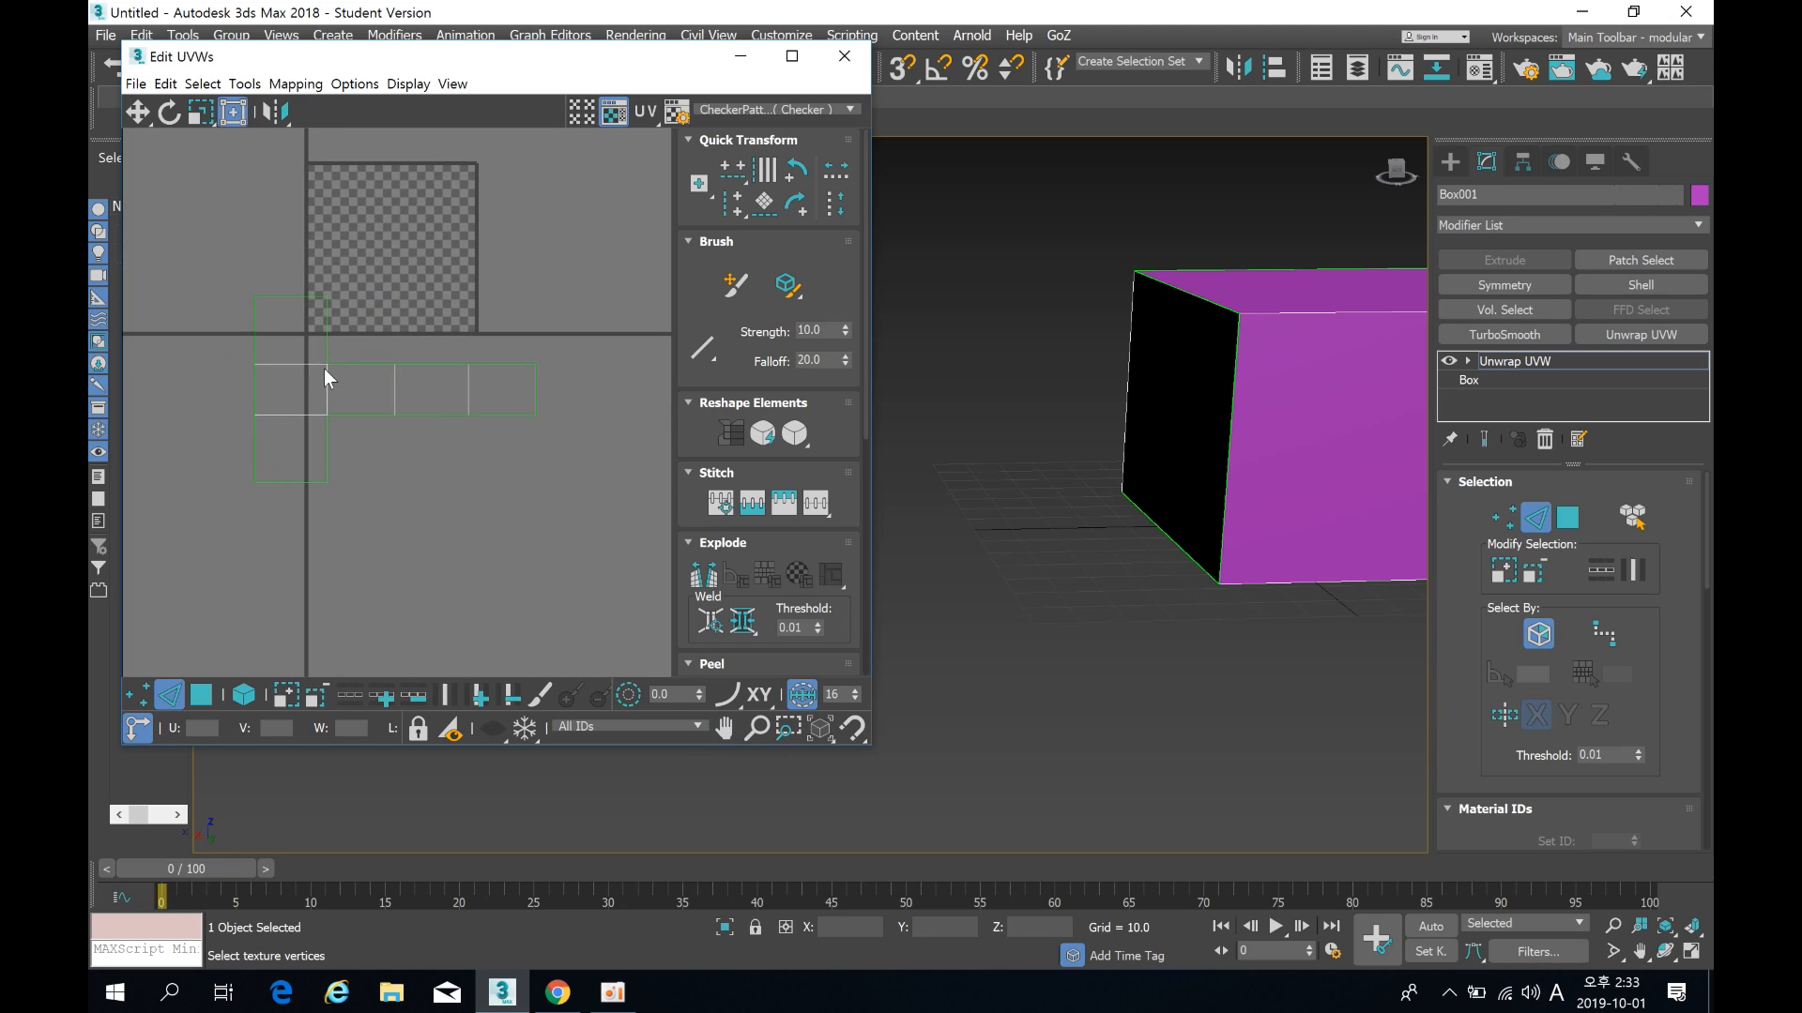
Step: Select the whole unfolded UV layout and move it up onto the checker square
left_click(137, 113)
left_click_drag(225, 296, 447, 479)
left_click_drag(315, 393, 384, 271)
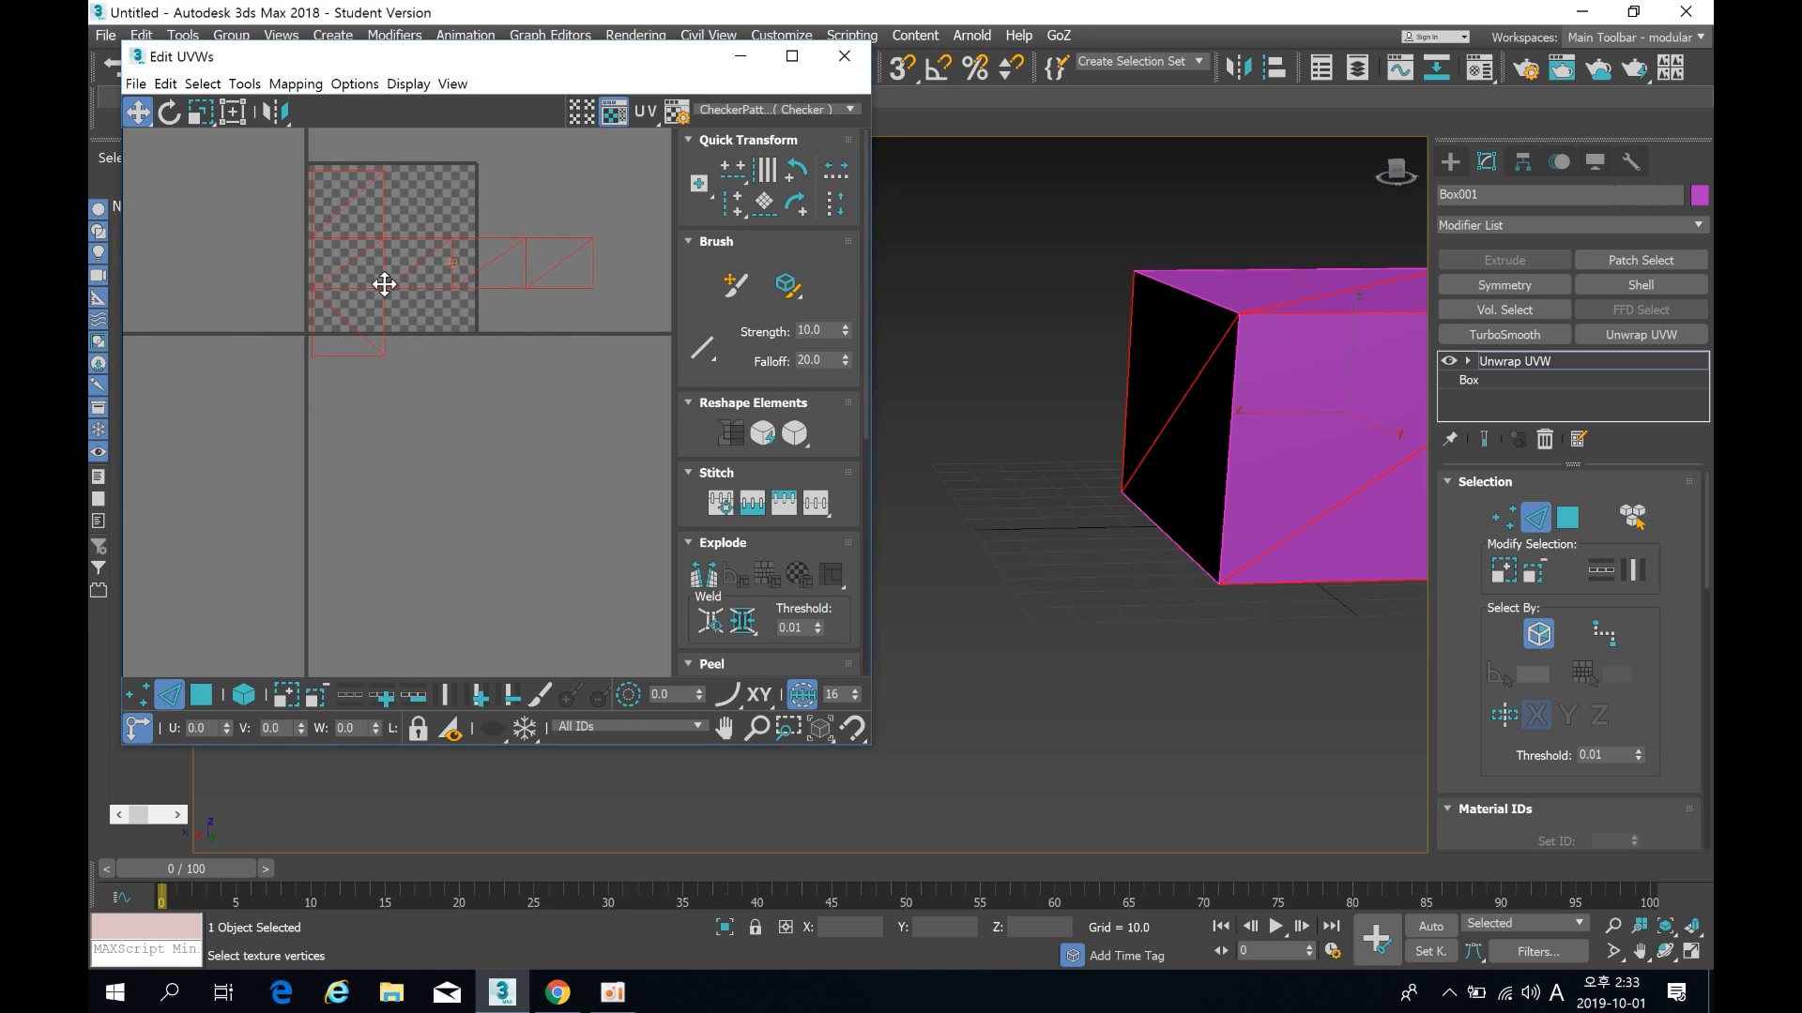
middle_click_drag(386, 285, 304, 462)
Step: Scale the whole UV layout down with the freeform gizmo to fit inside the checker square, and clear the selection
left_click(234, 114)
left_click(376, 434)
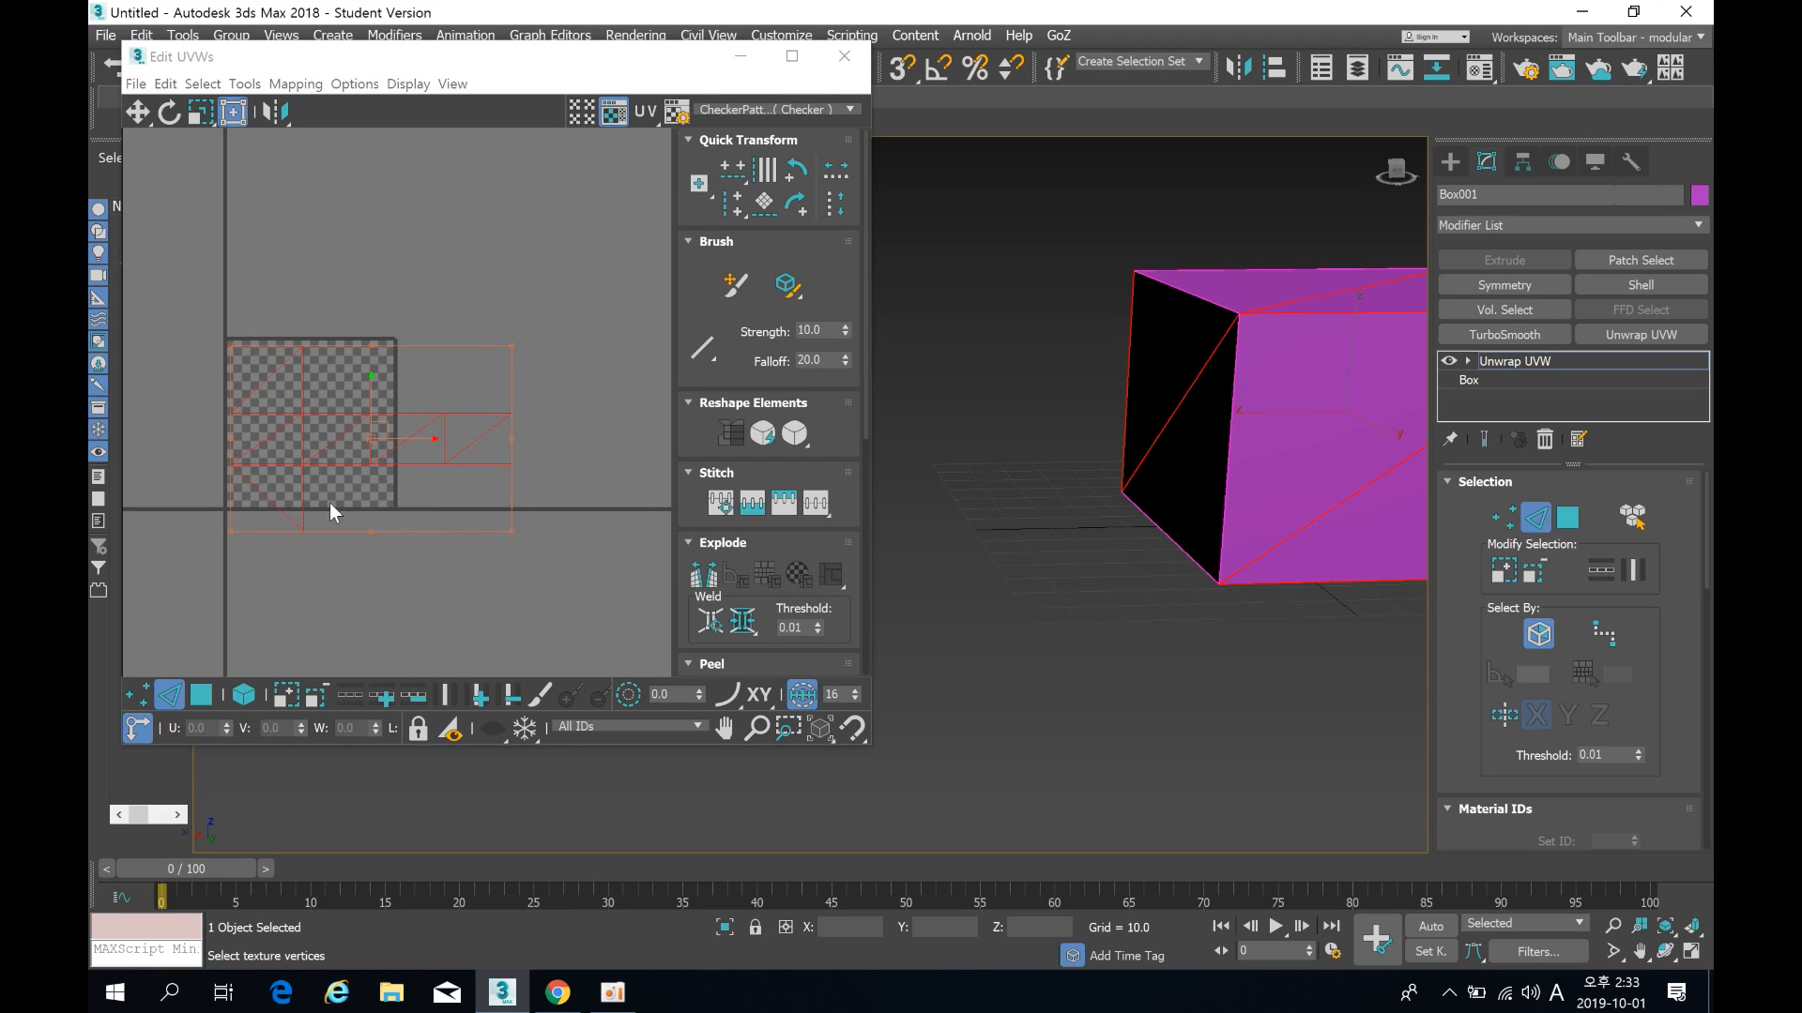
left_click_drag(517, 532, 392, 506)
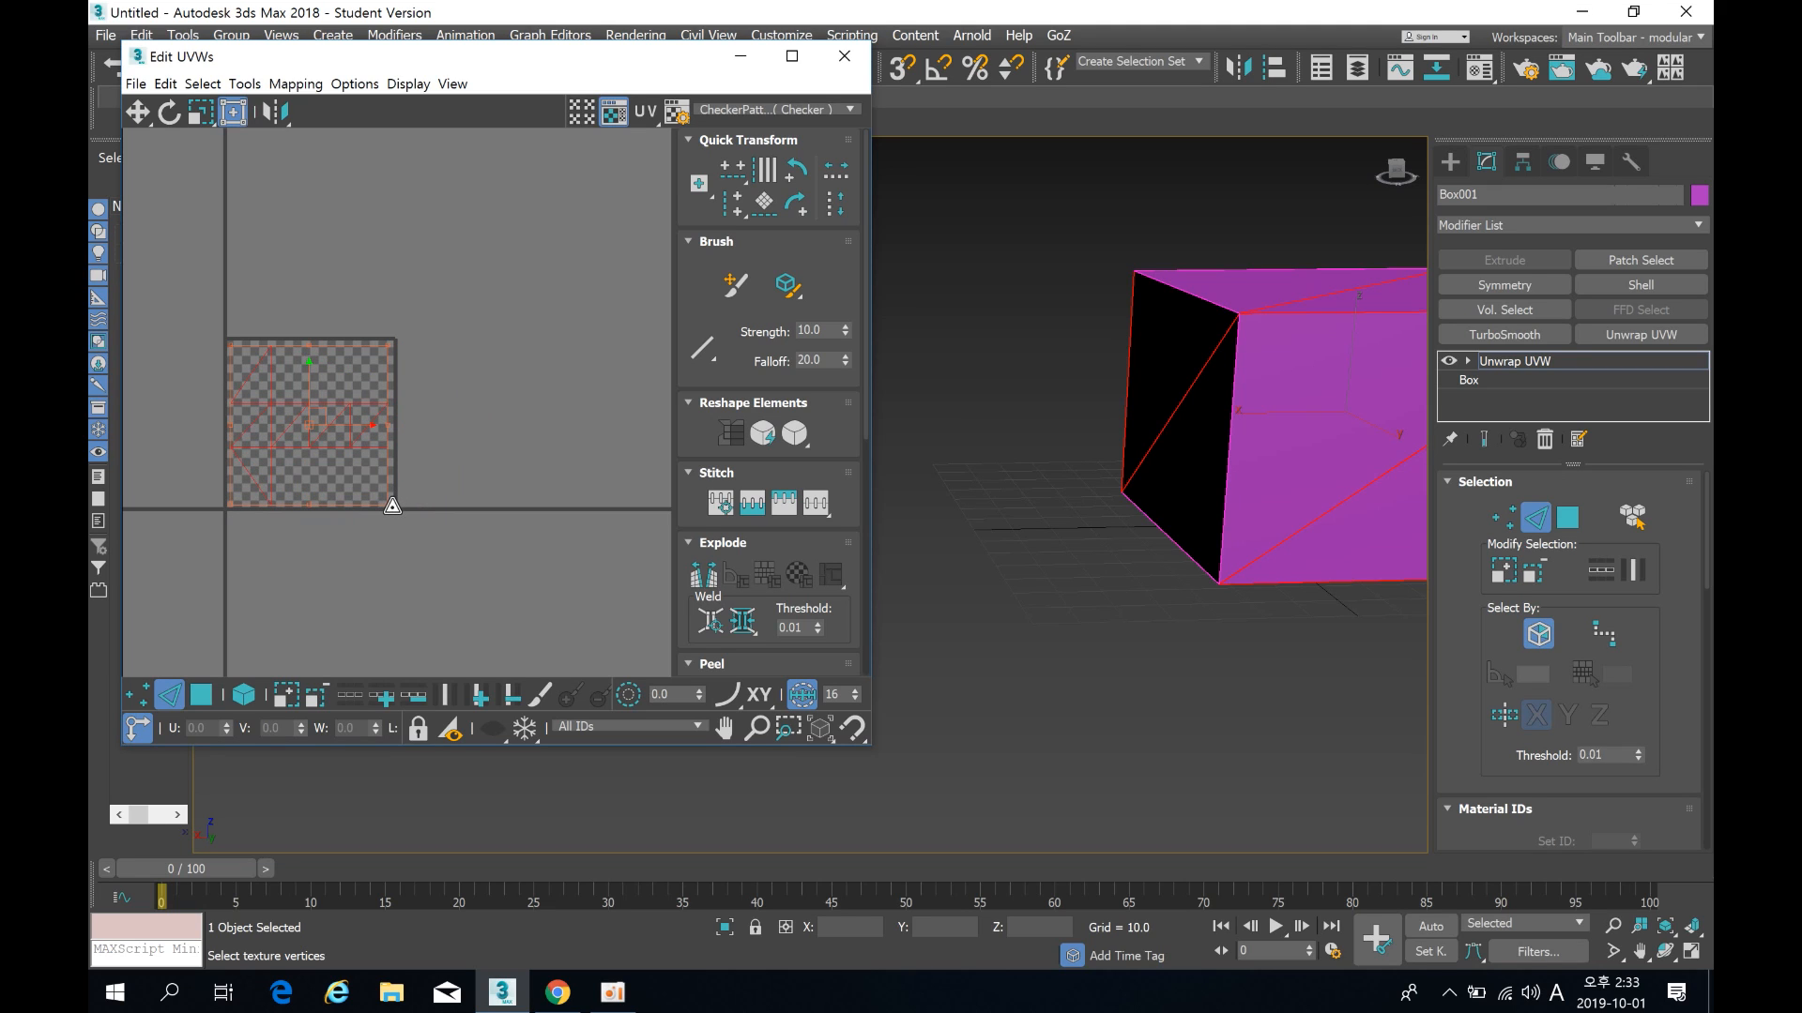
left_click(469, 398)
scroll(358, 369, "up", 5)
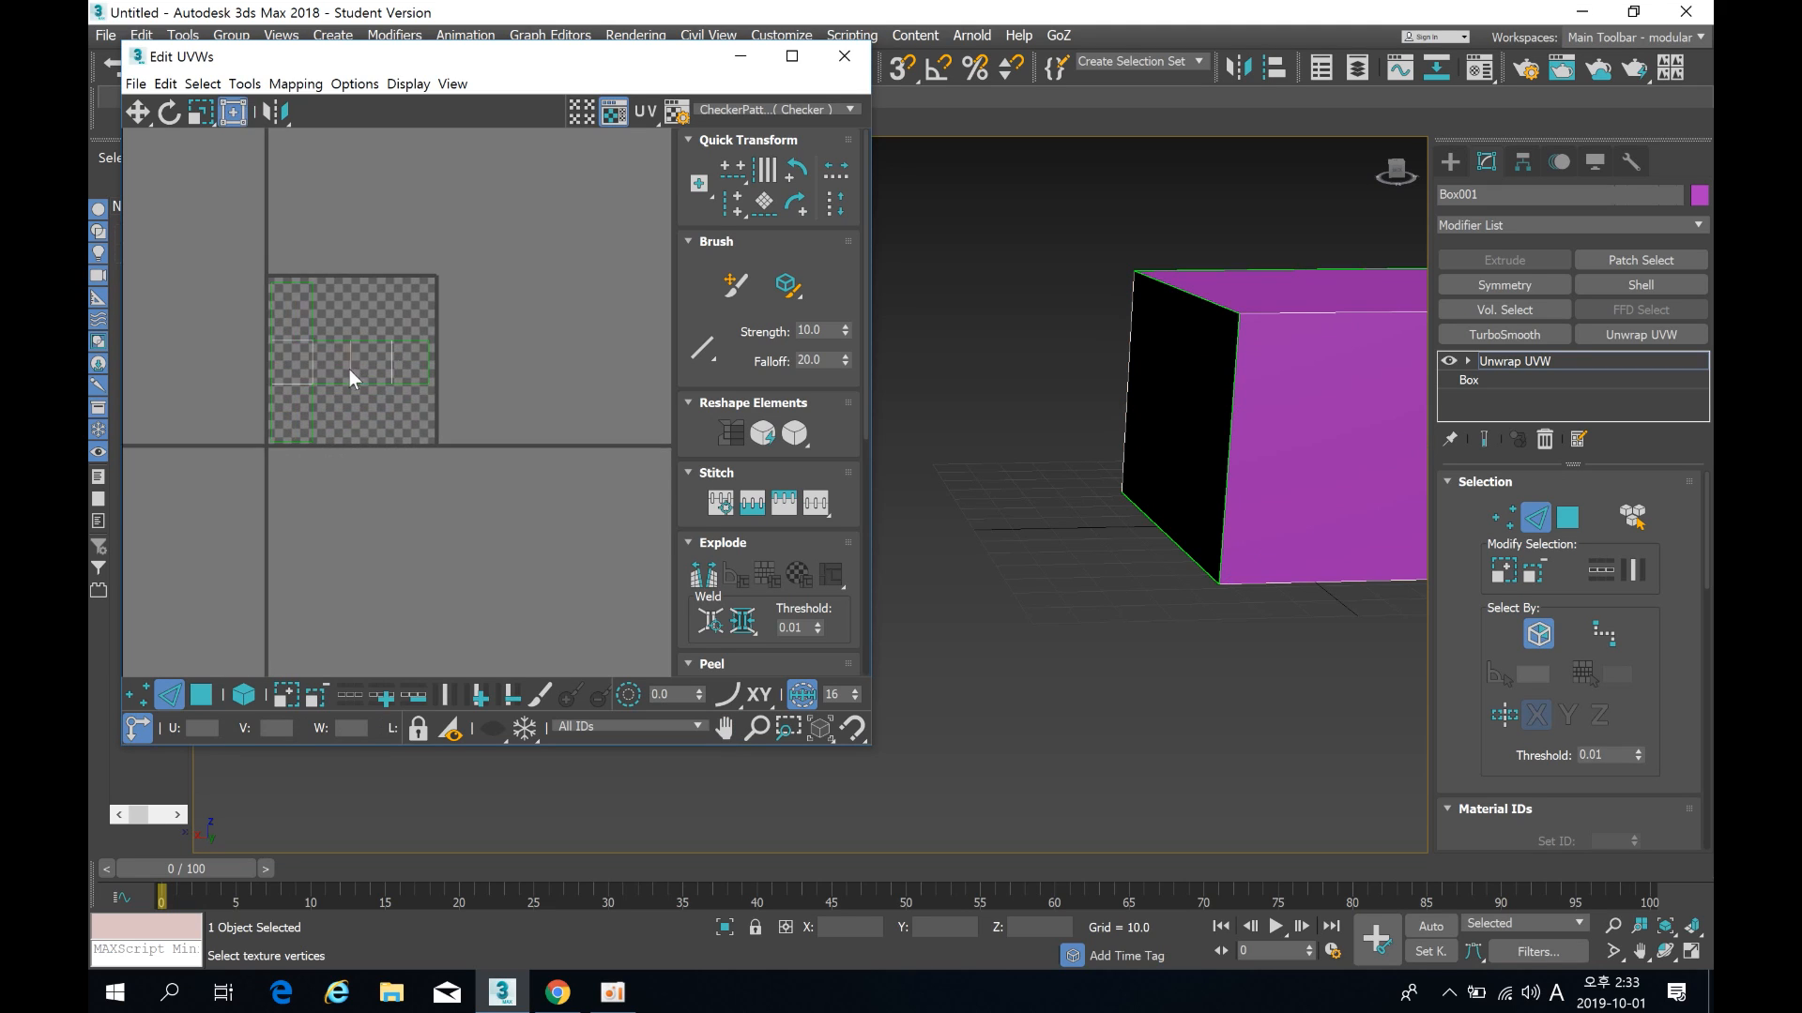
scroll(343, 364, "down", 2)
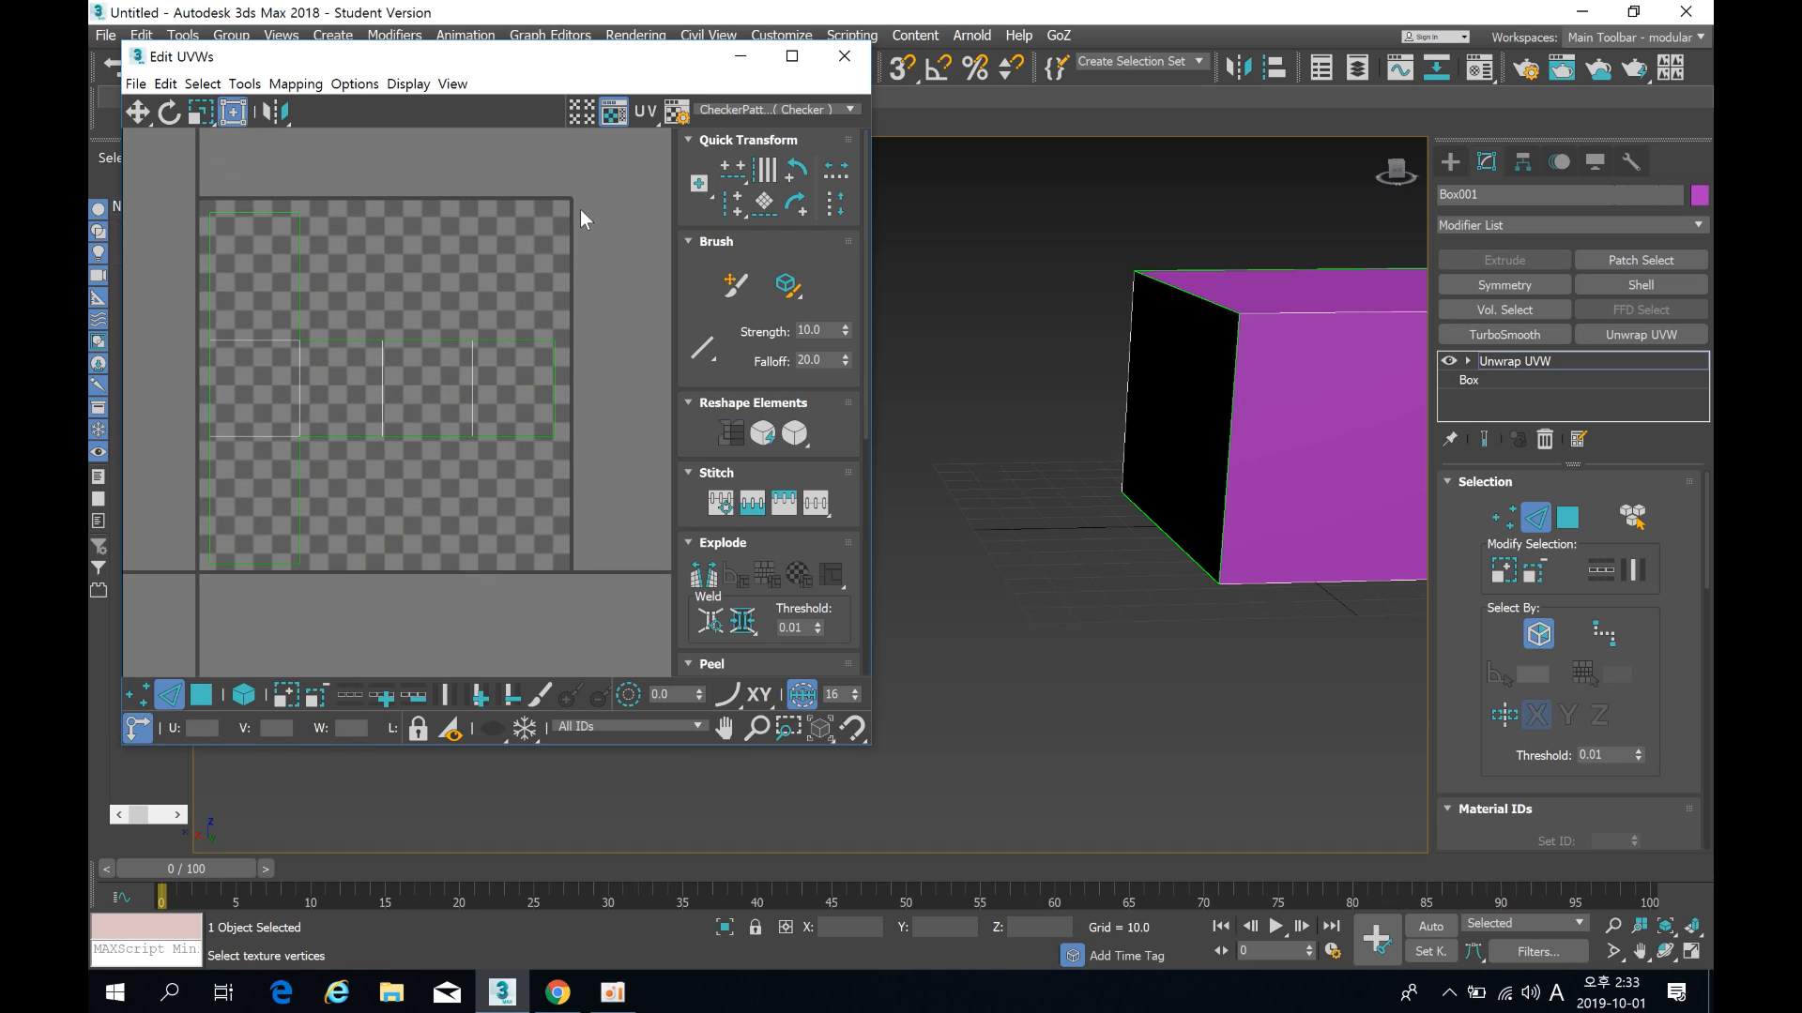
middle_click_drag(334, 509, 324, 489)
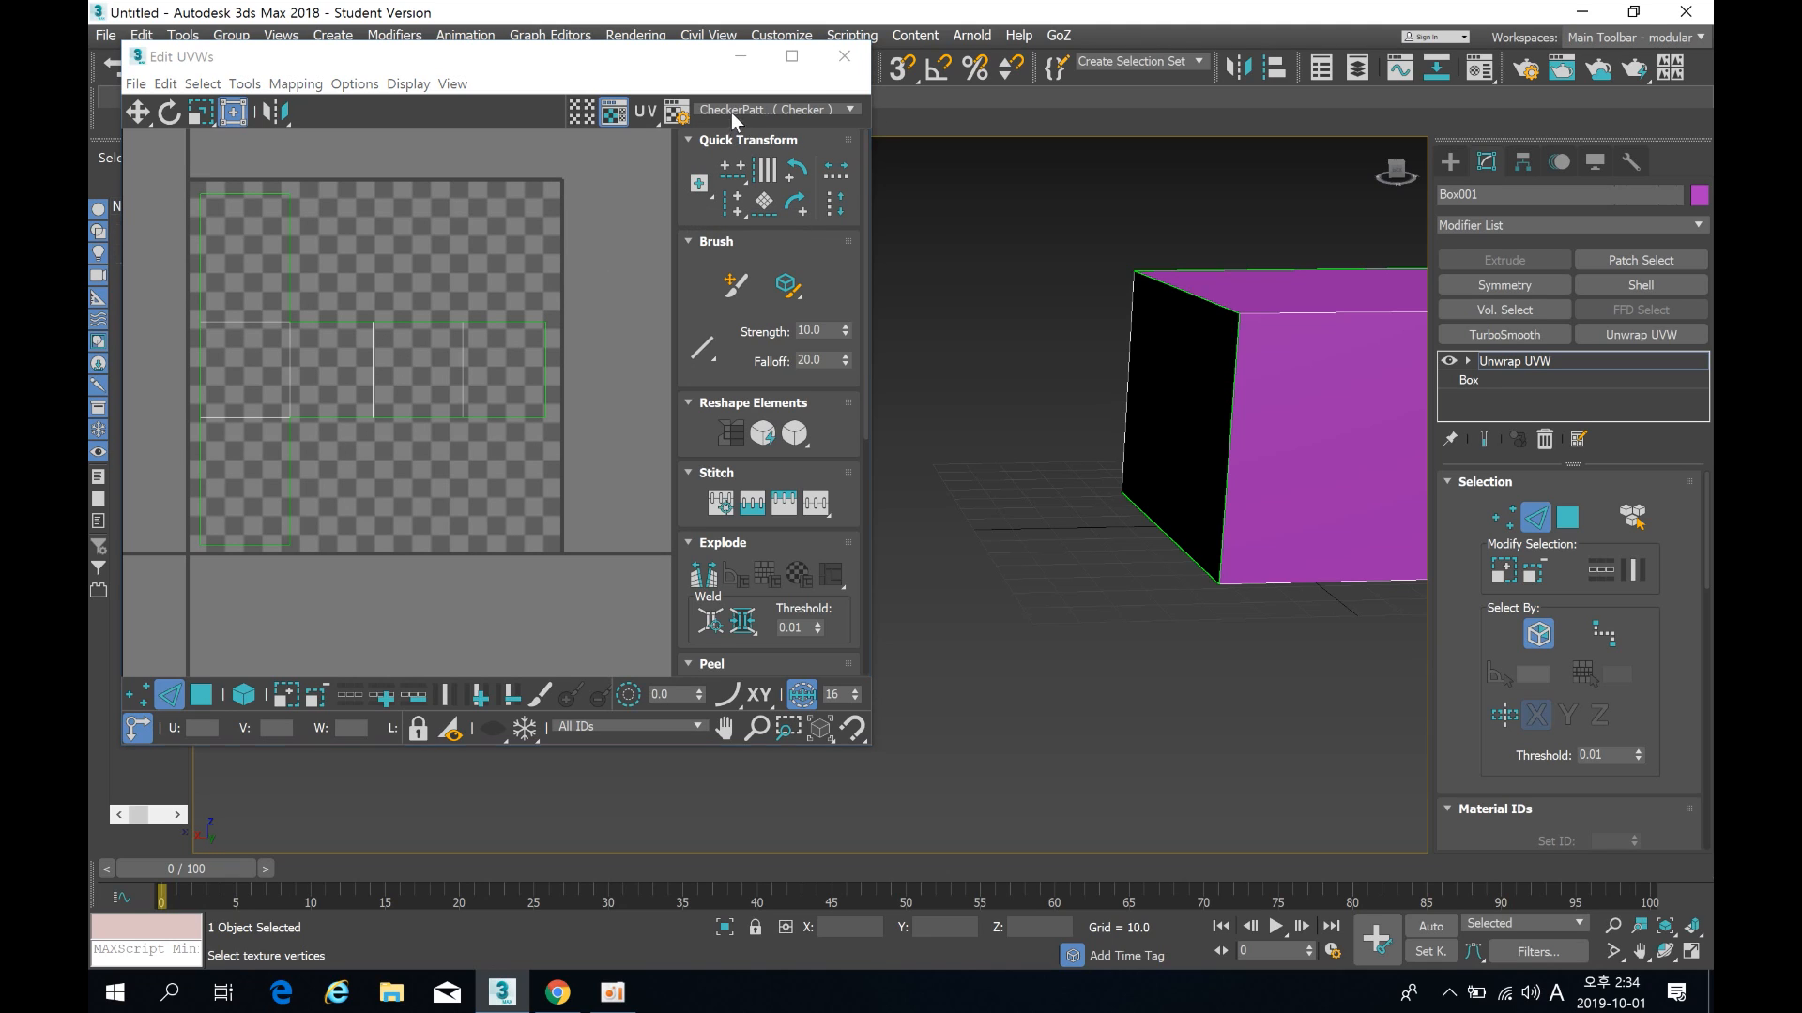
Step: Choose CheckerPattern (Checker) as the background texture of the UV editor
left_click(730, 111)
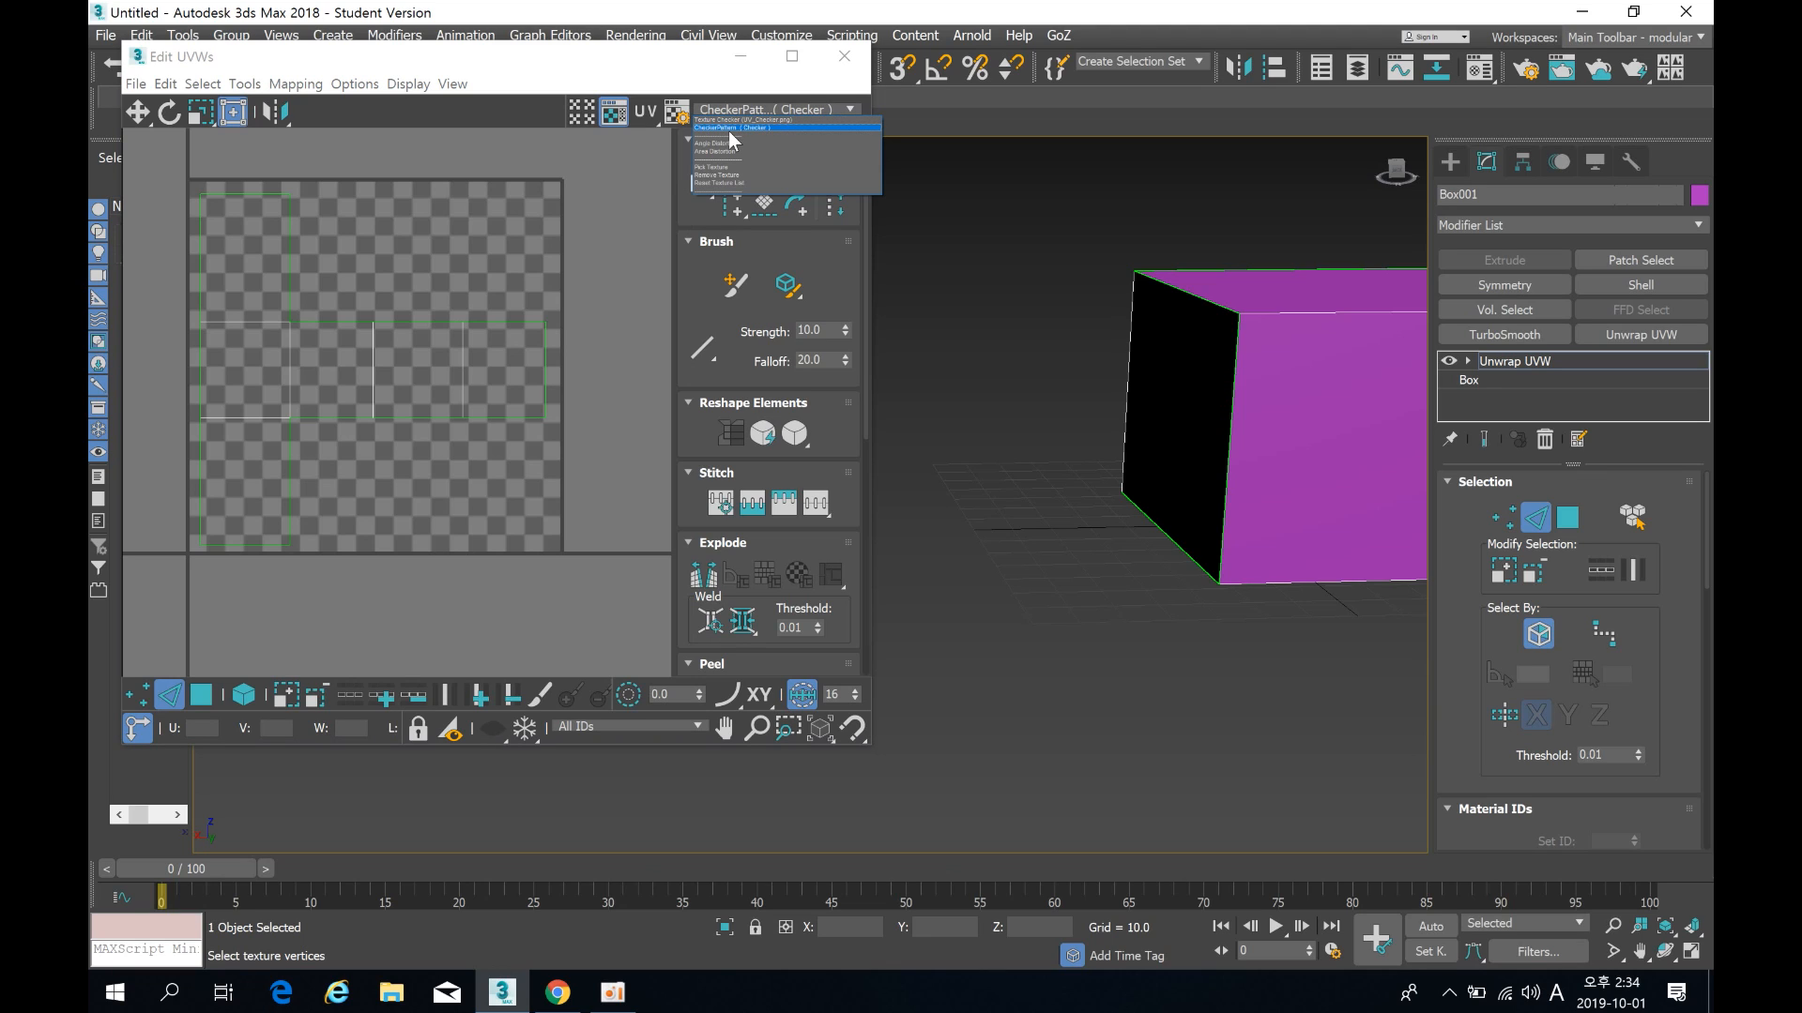
left_click(728, 130)
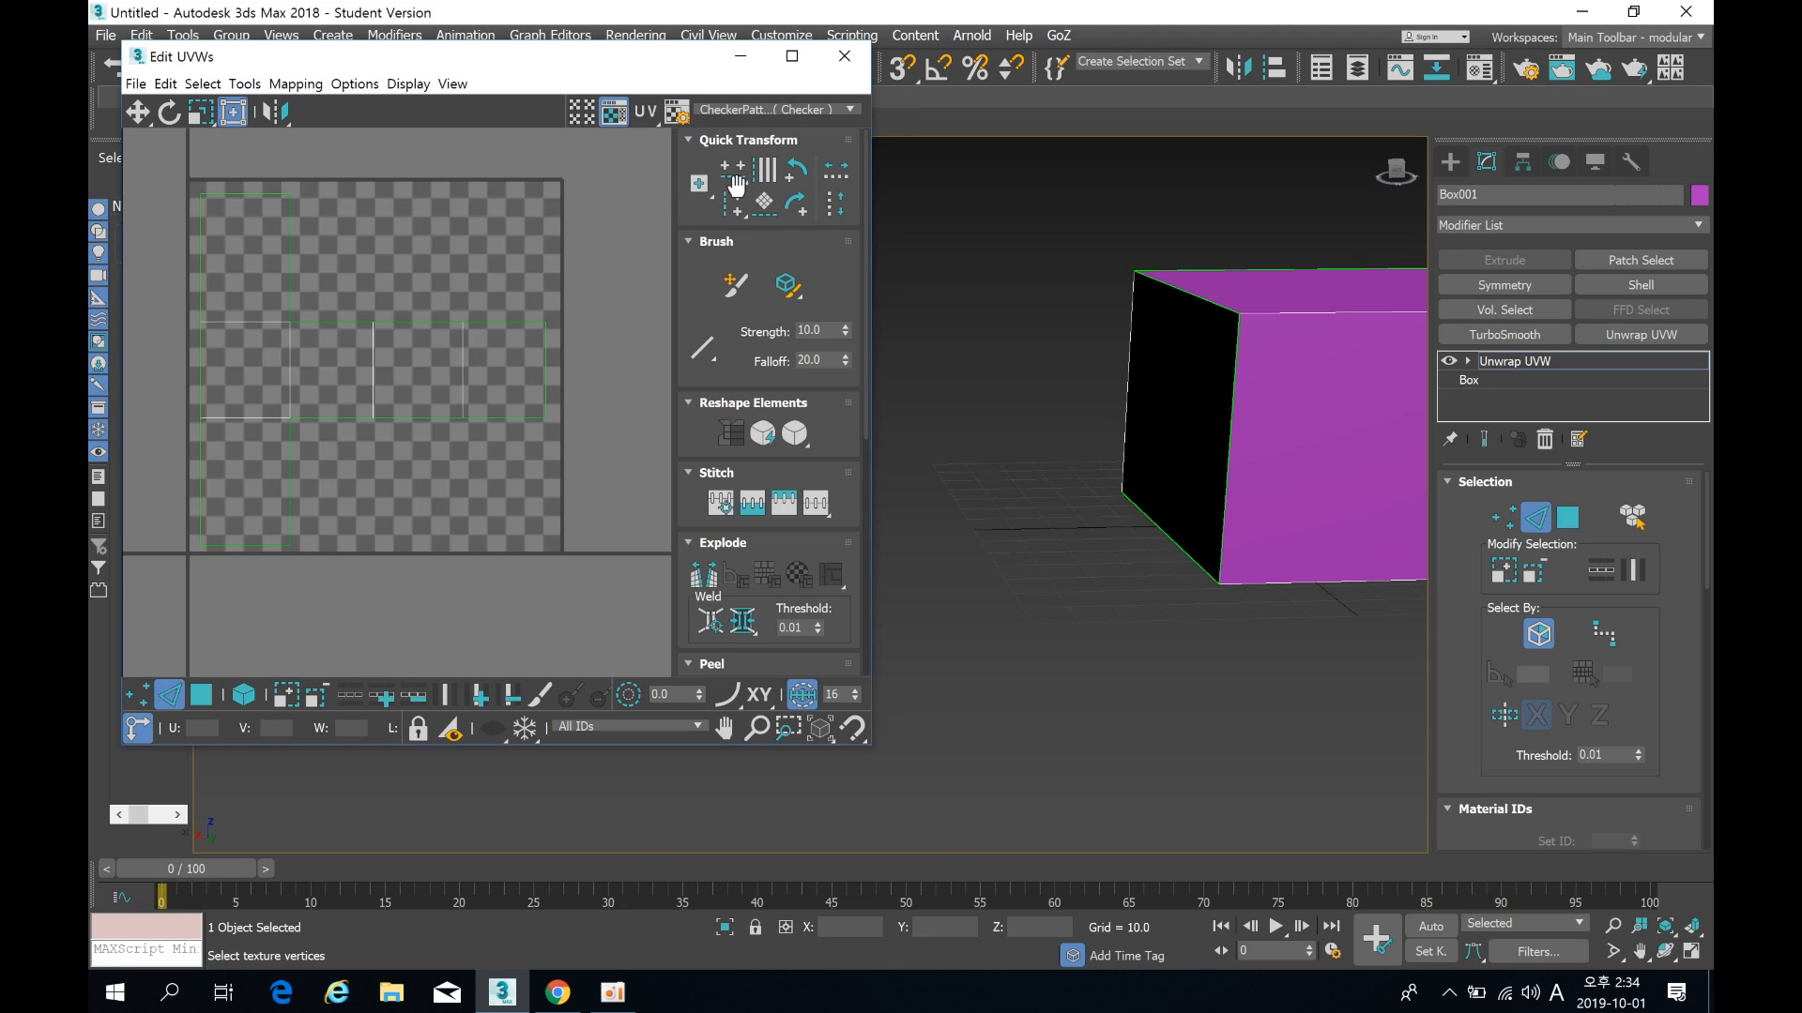
left_click(673, 115)
left_click(467, 112)
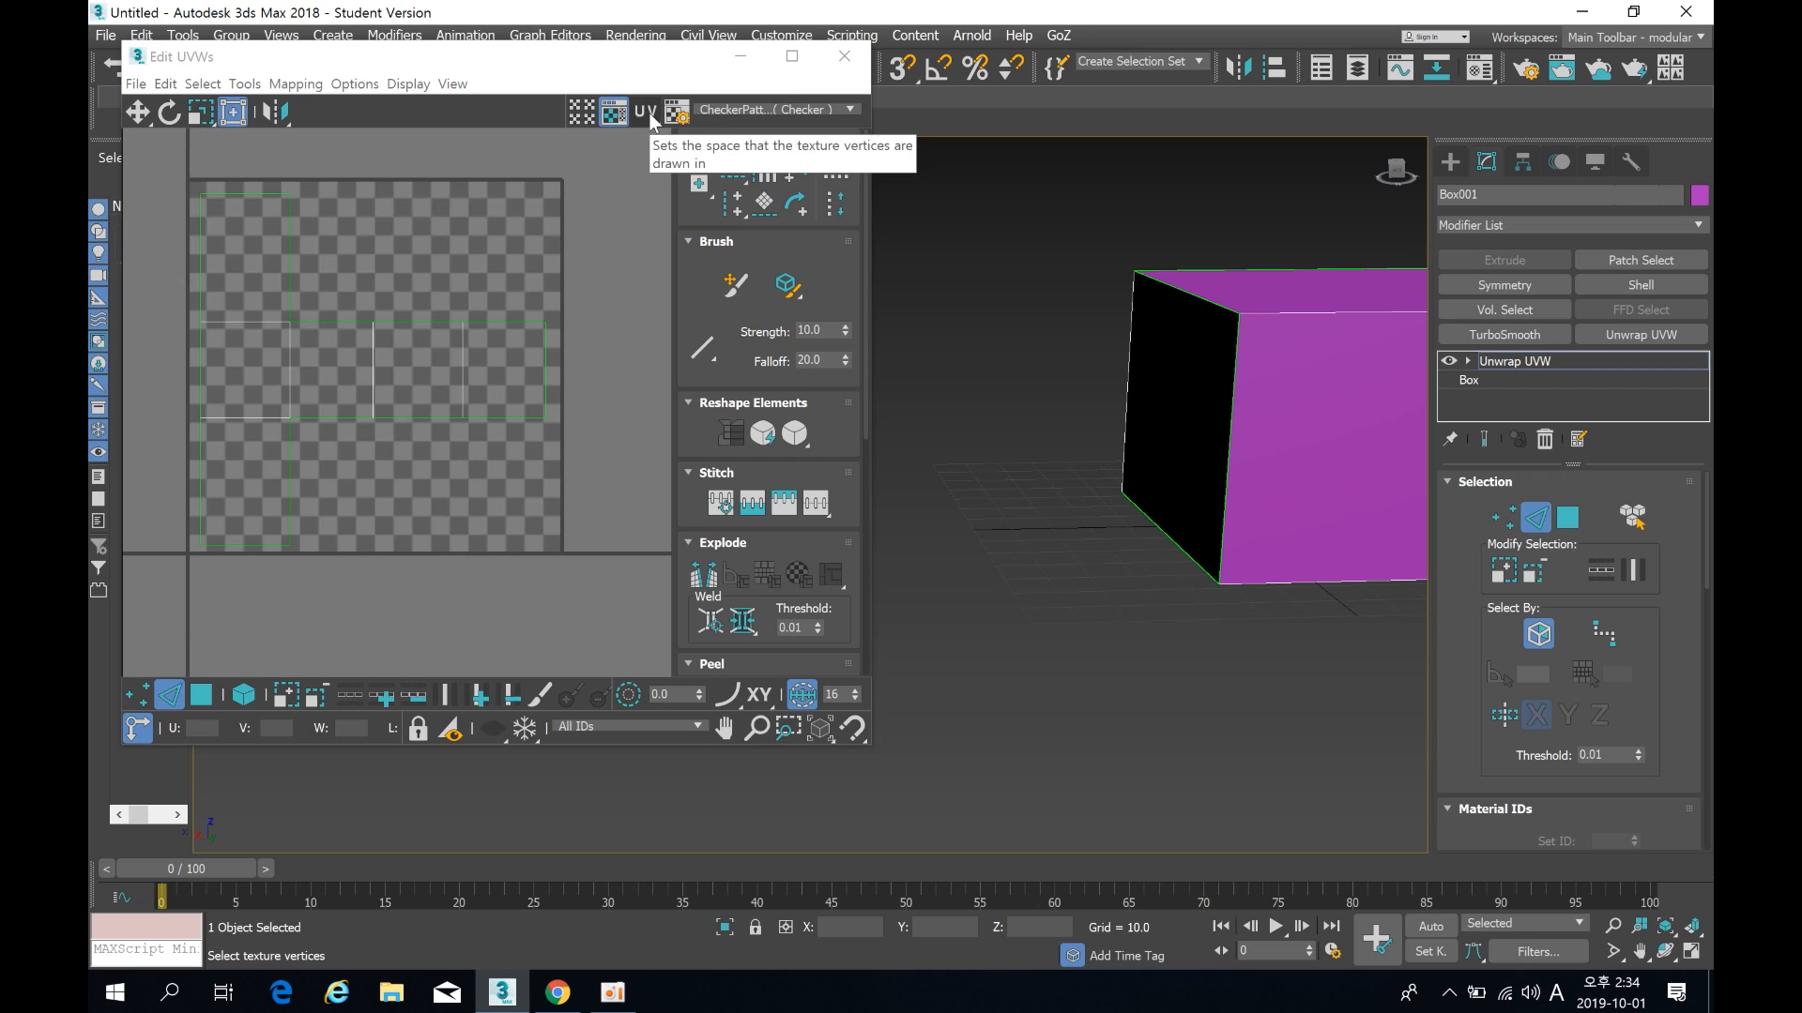
left_click(732, 112)
left_click(731, 132)
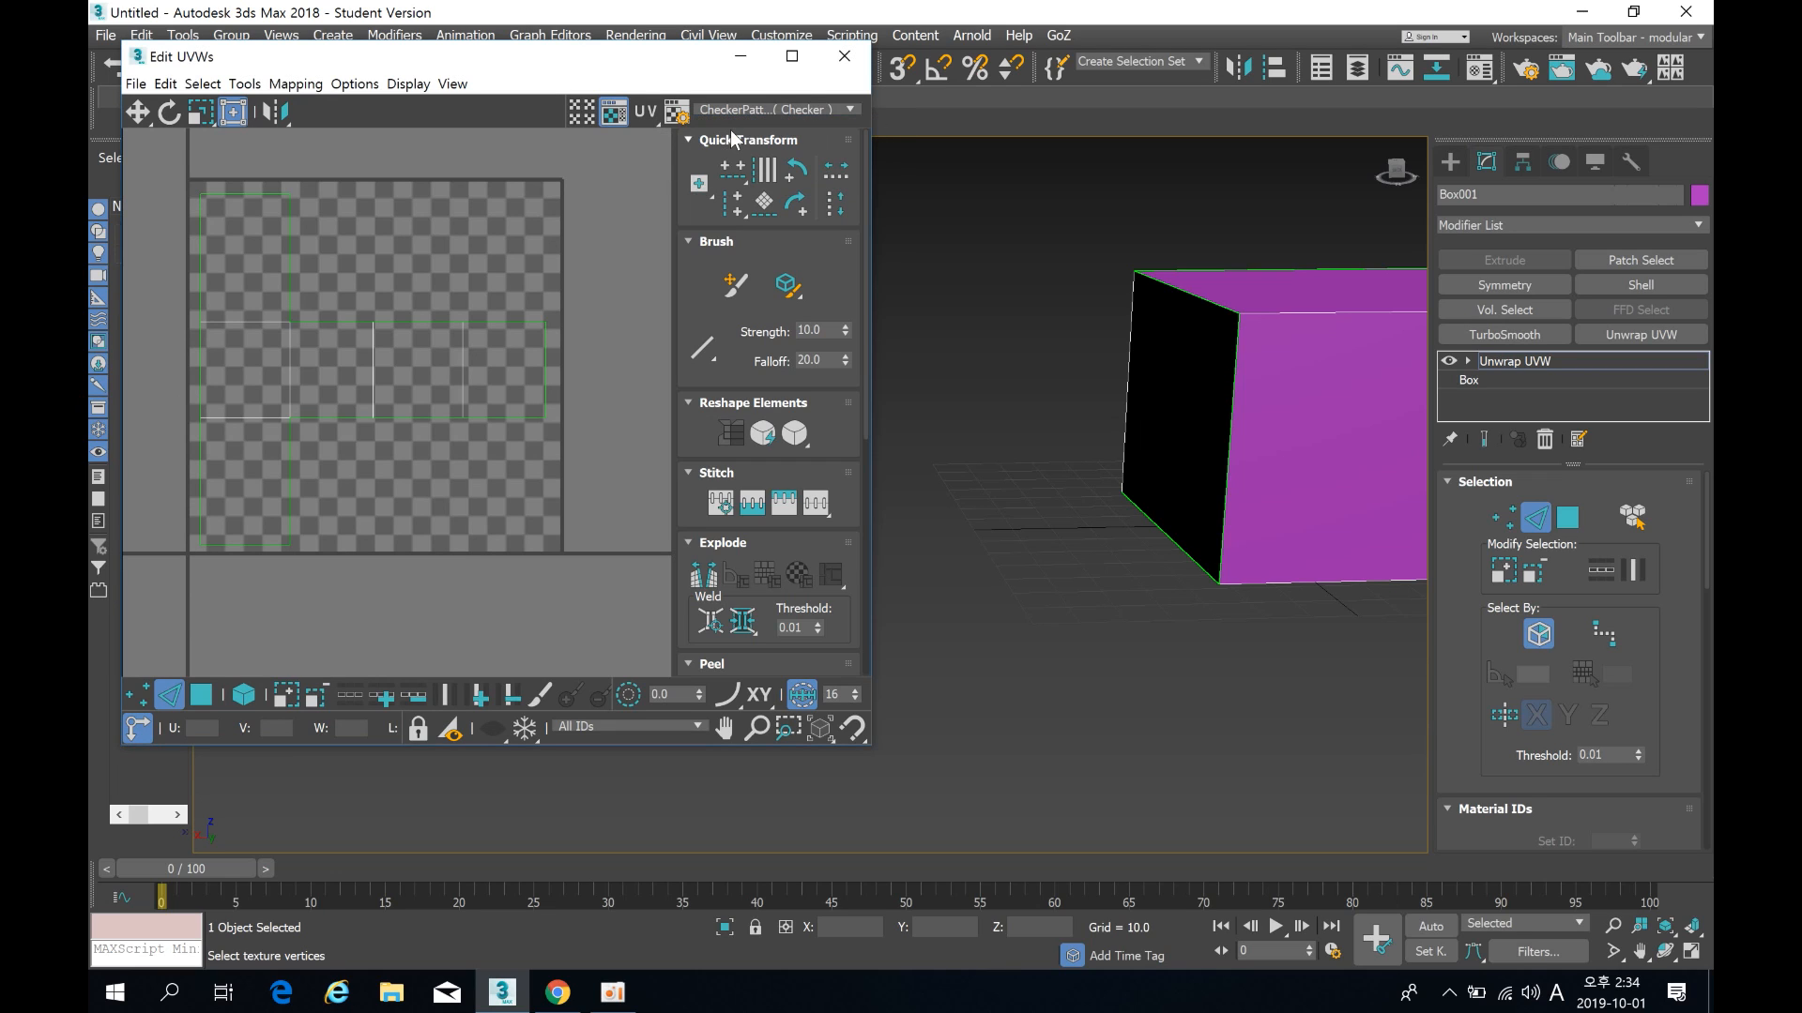
Step: Preview the box with the Texture Checker (UV_Checker.png) background, return to CheckerPattern (Checker), and inspect the checks on its long side
left_click(741, 111)
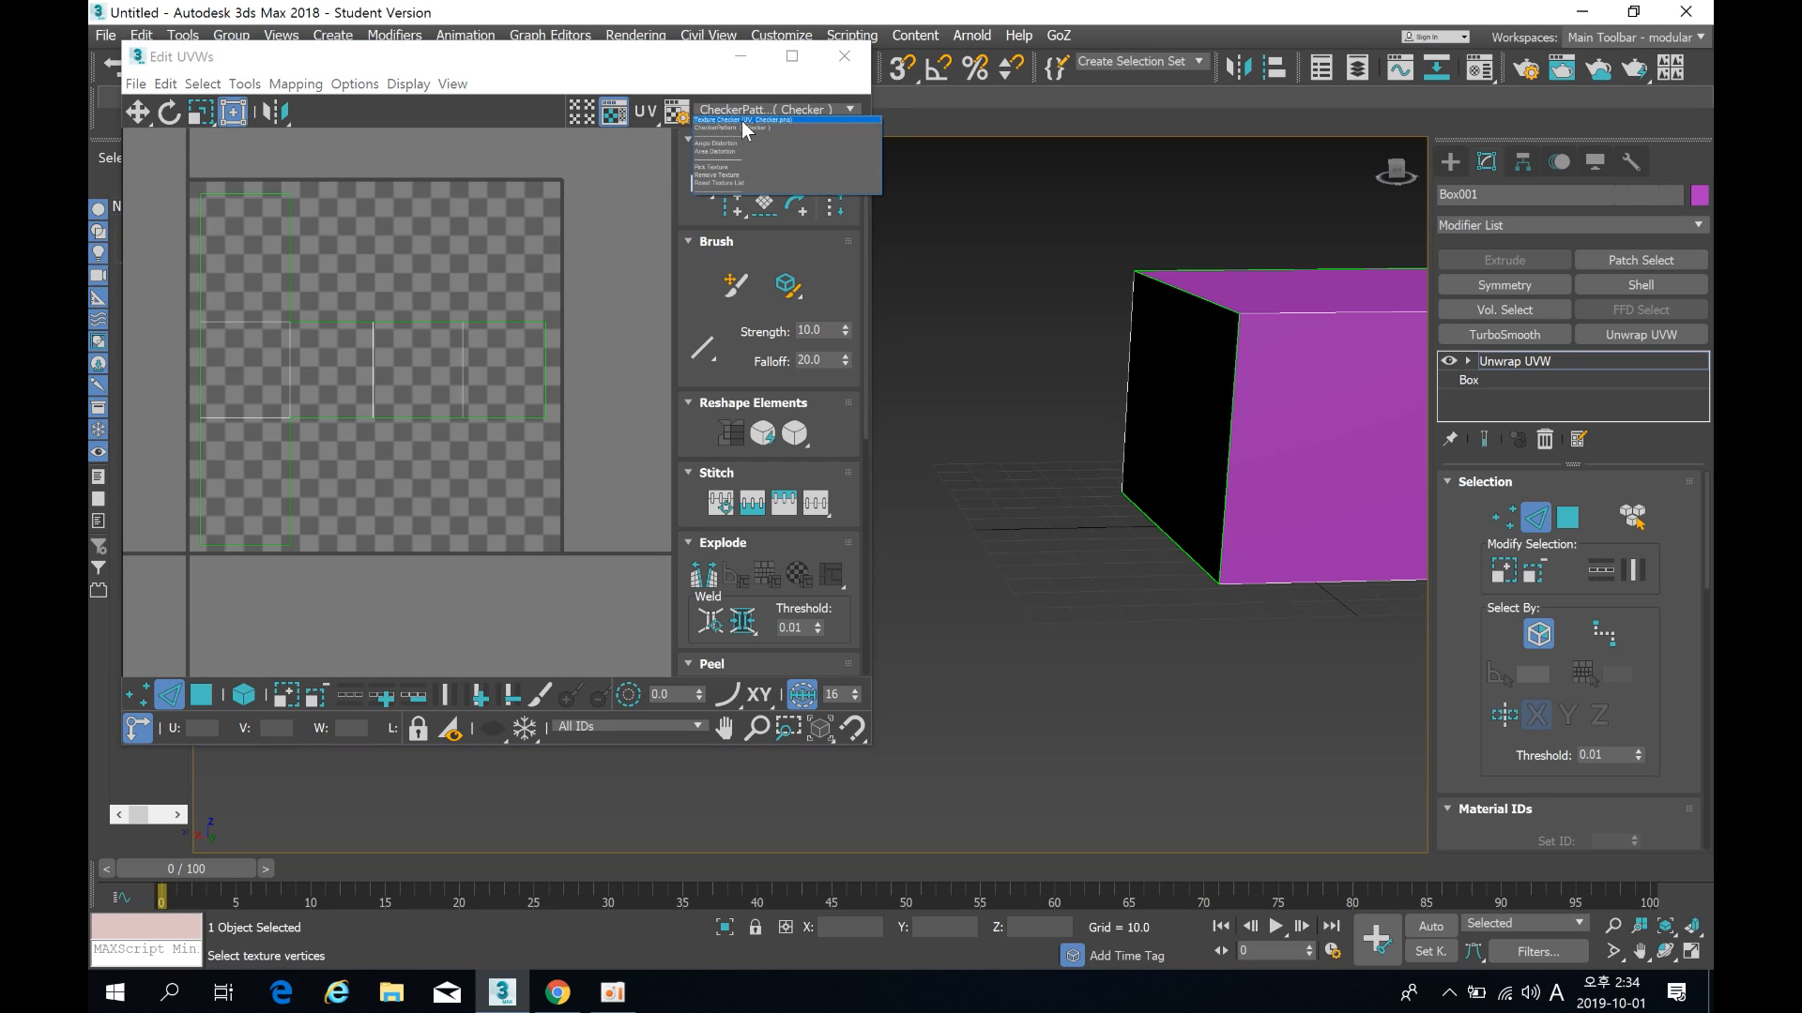
left_click(742, 121)
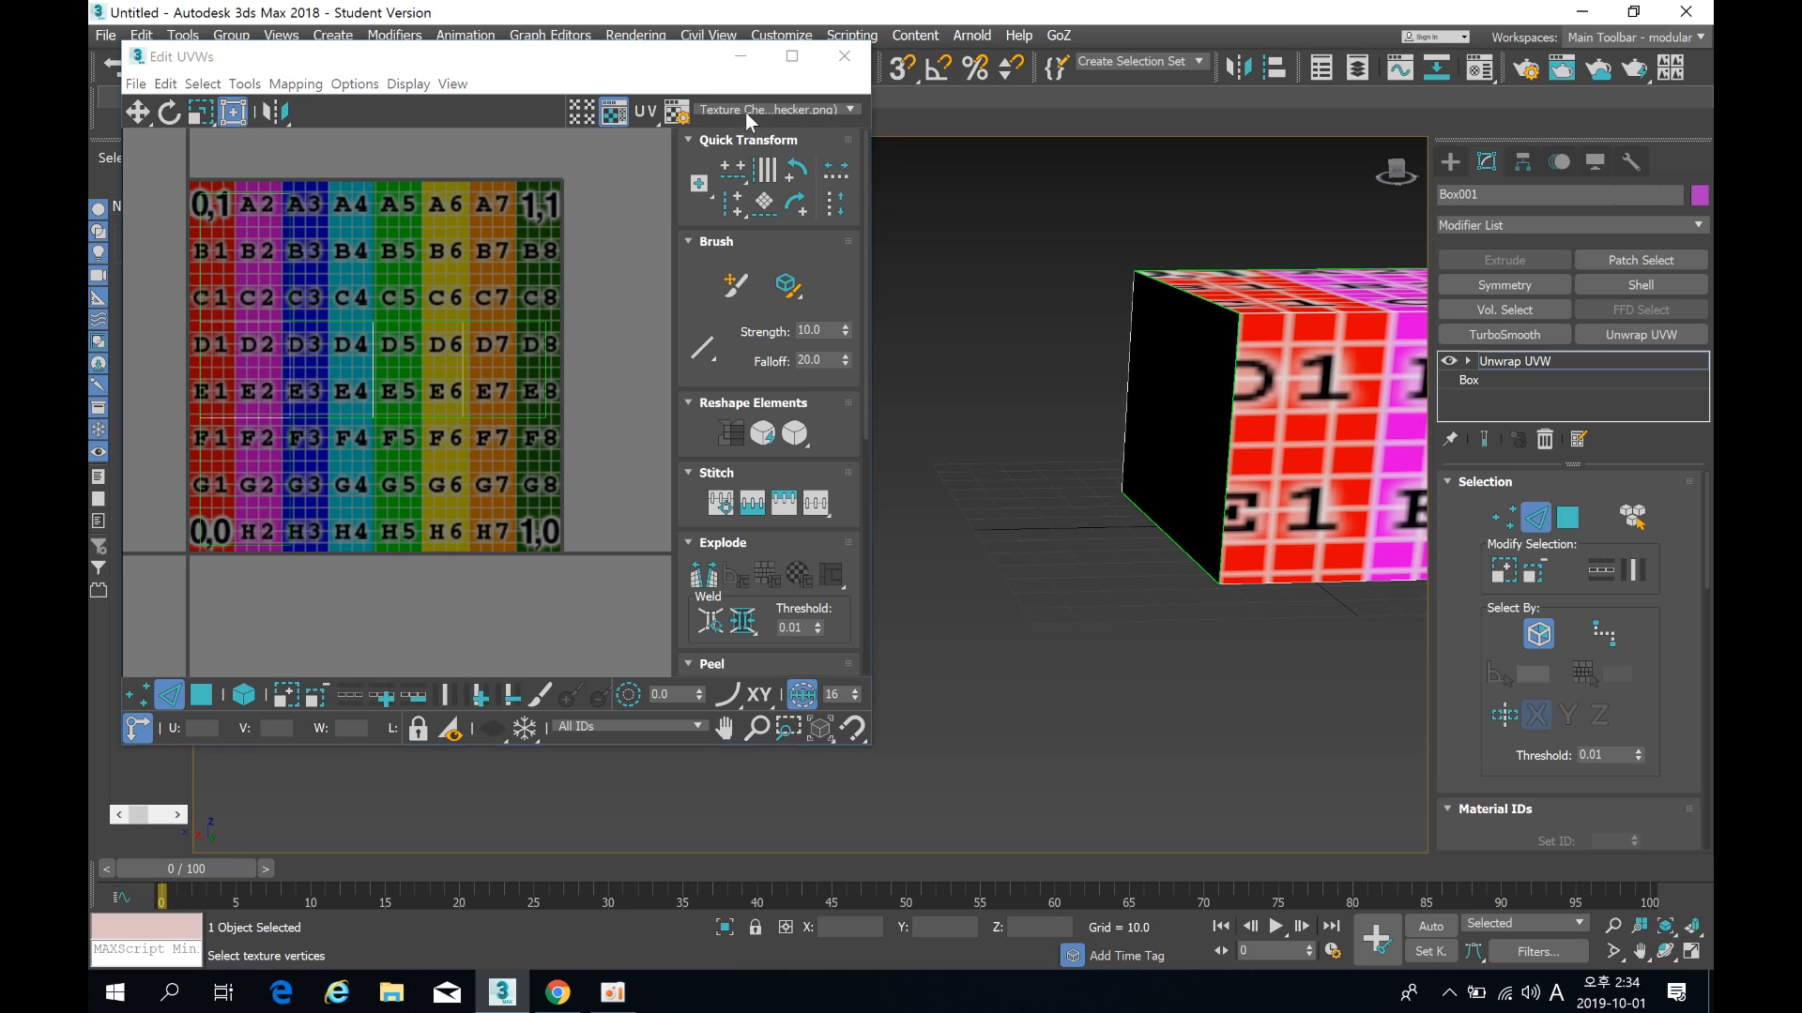
left_click(745, 110)
left_click(739, 127)
middle_click_drag(1329, 415, 1174, 428)
middle_click_drag(1230, 551, 1125, 414, "alt")
scroll(1124, 413, "up", 3)
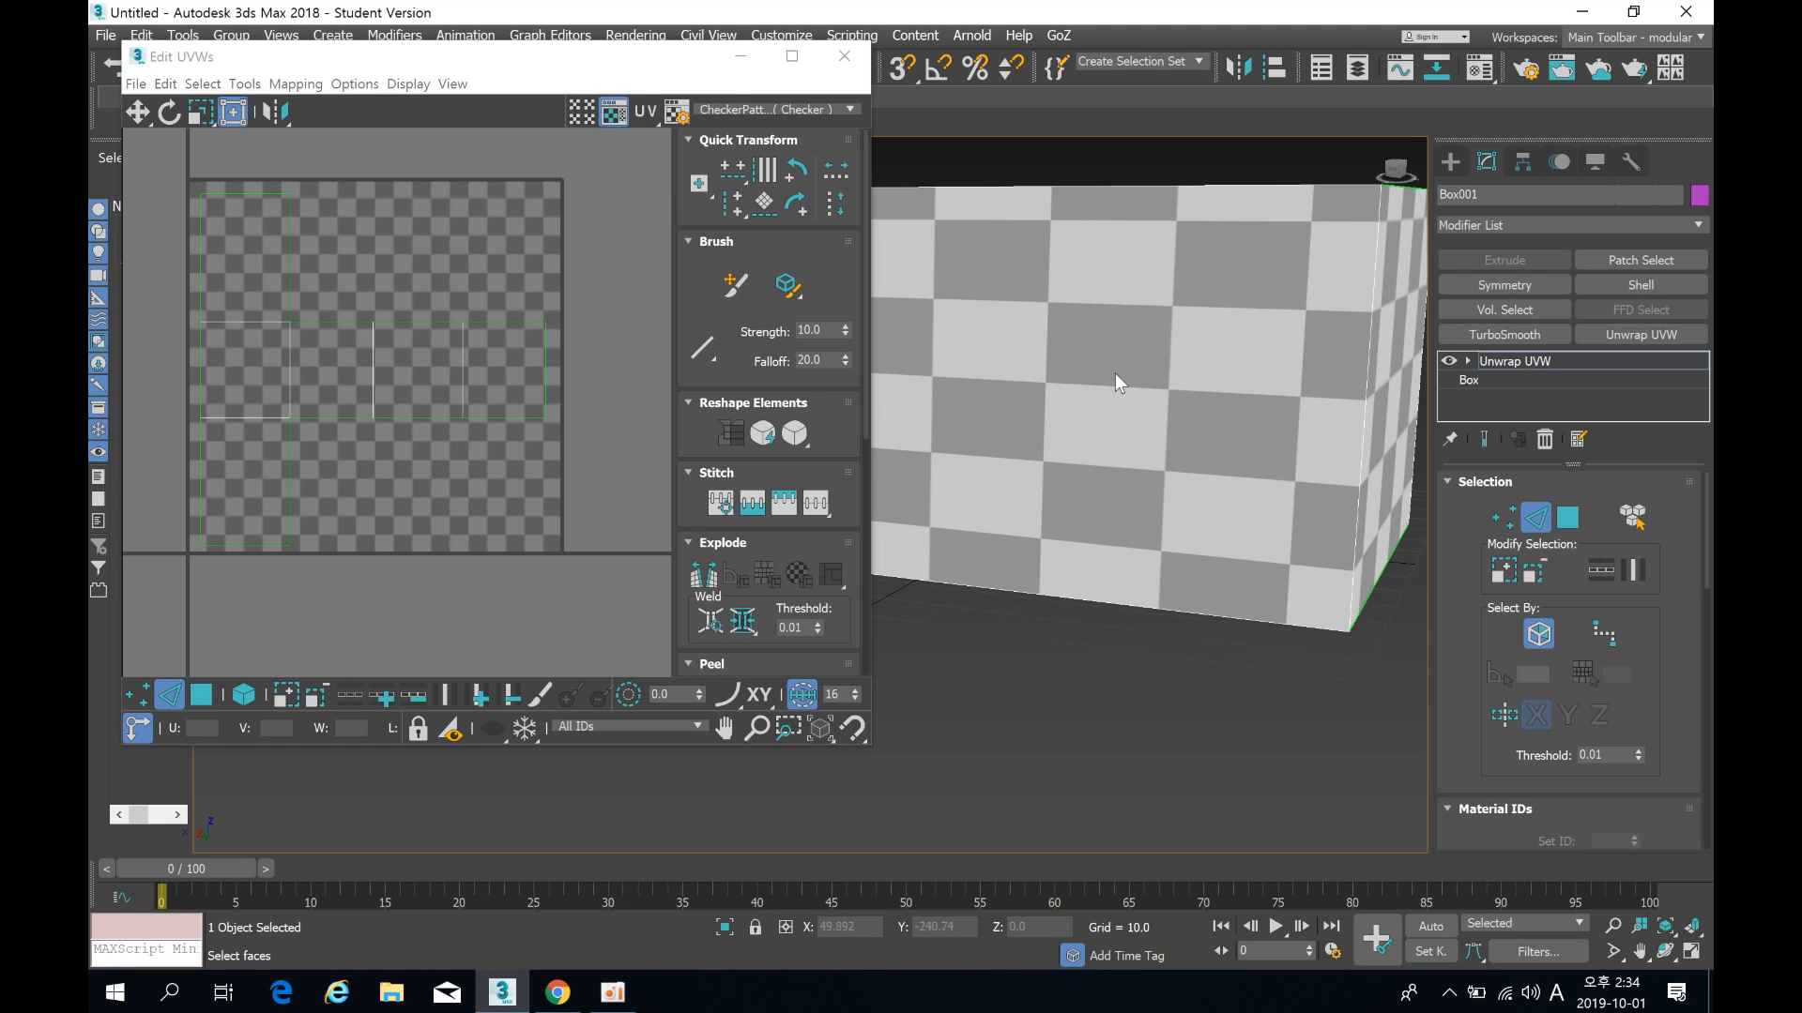
Step: Select the whole UV layout and try stretching it wider and narrower with the freeform gizmo while watching the checks on the box
left_click_drag(175, 165, 610, 619)
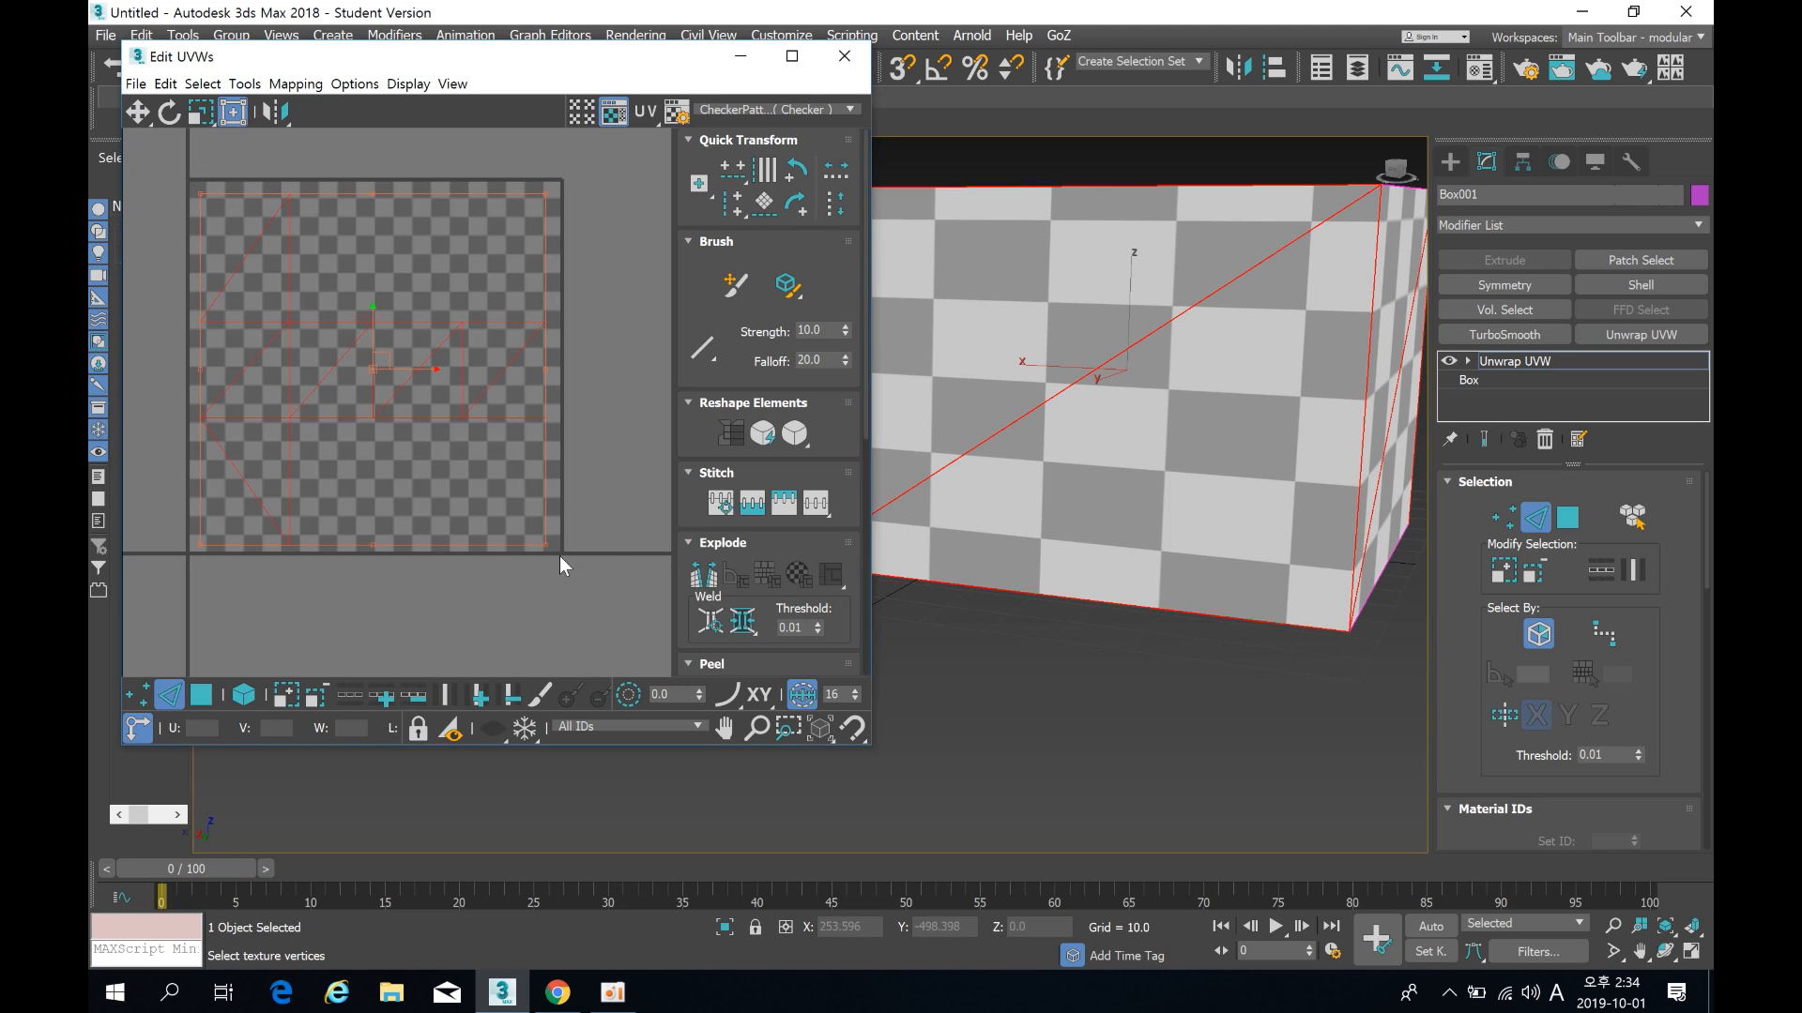
left_click_drag(548, 546, 684, 577)
scroll(482, 418, "down", 3)
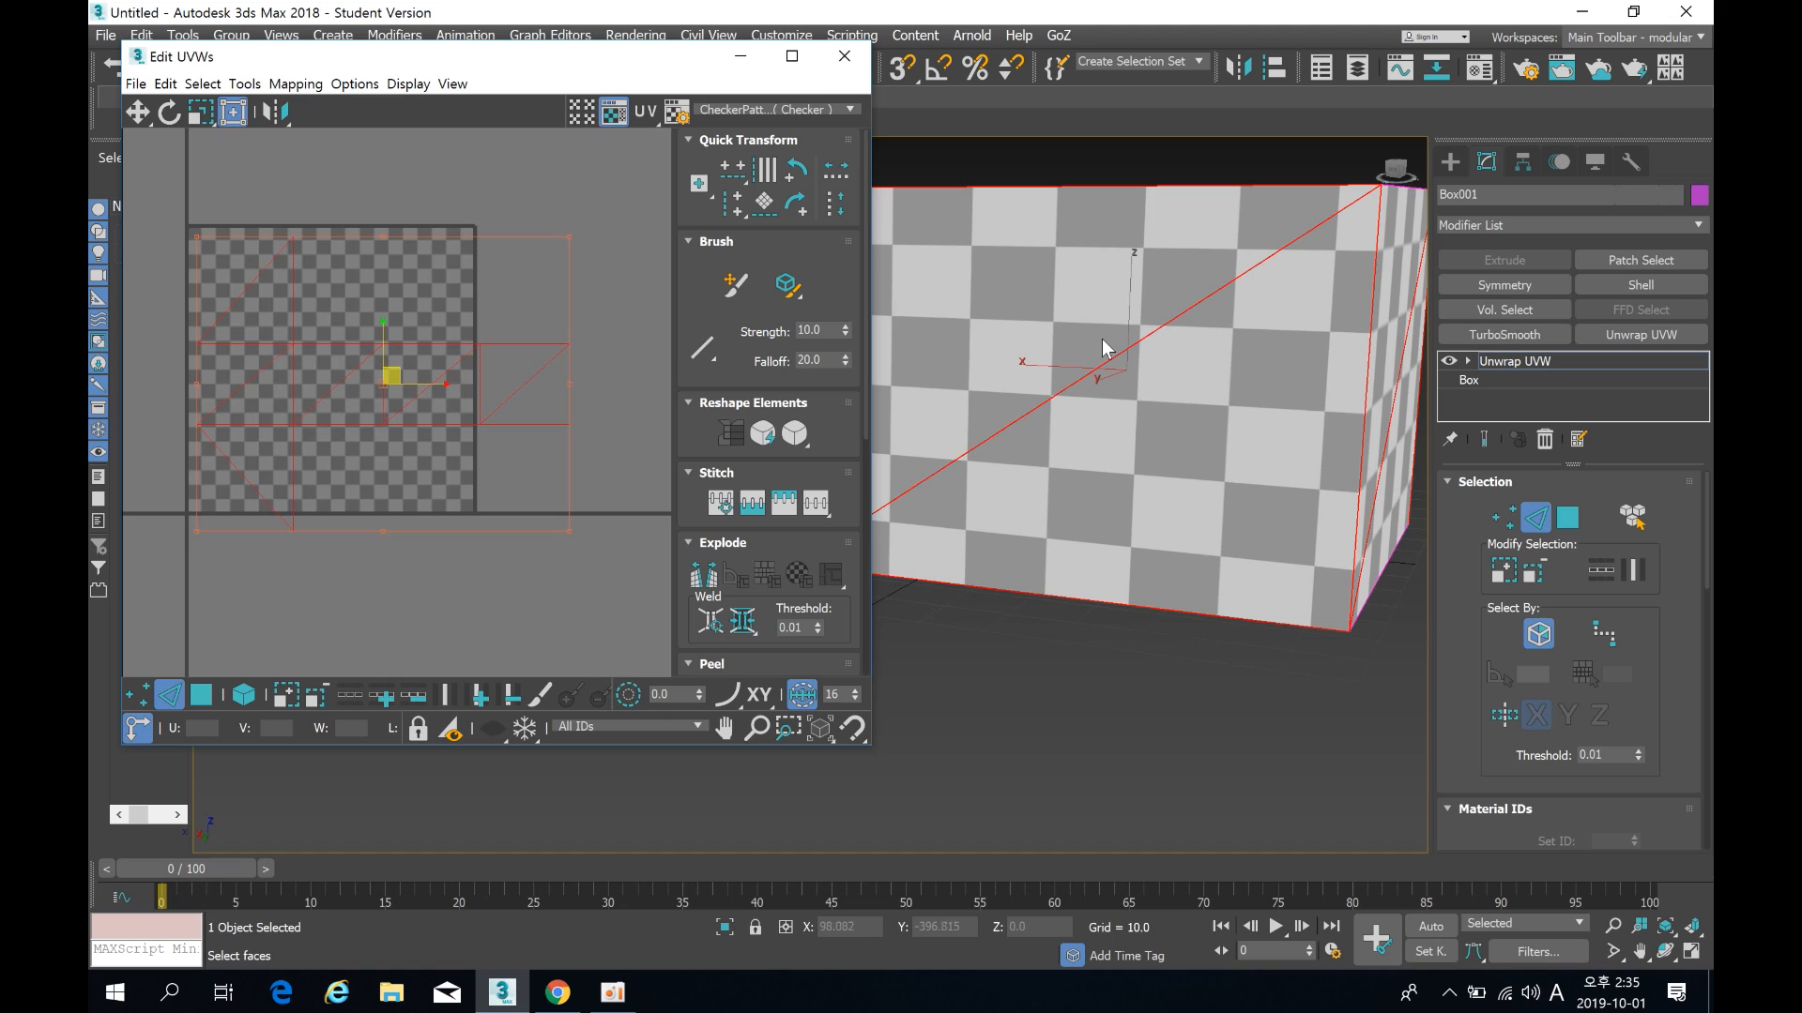
left_click_drag(567, 529, 414, 520)
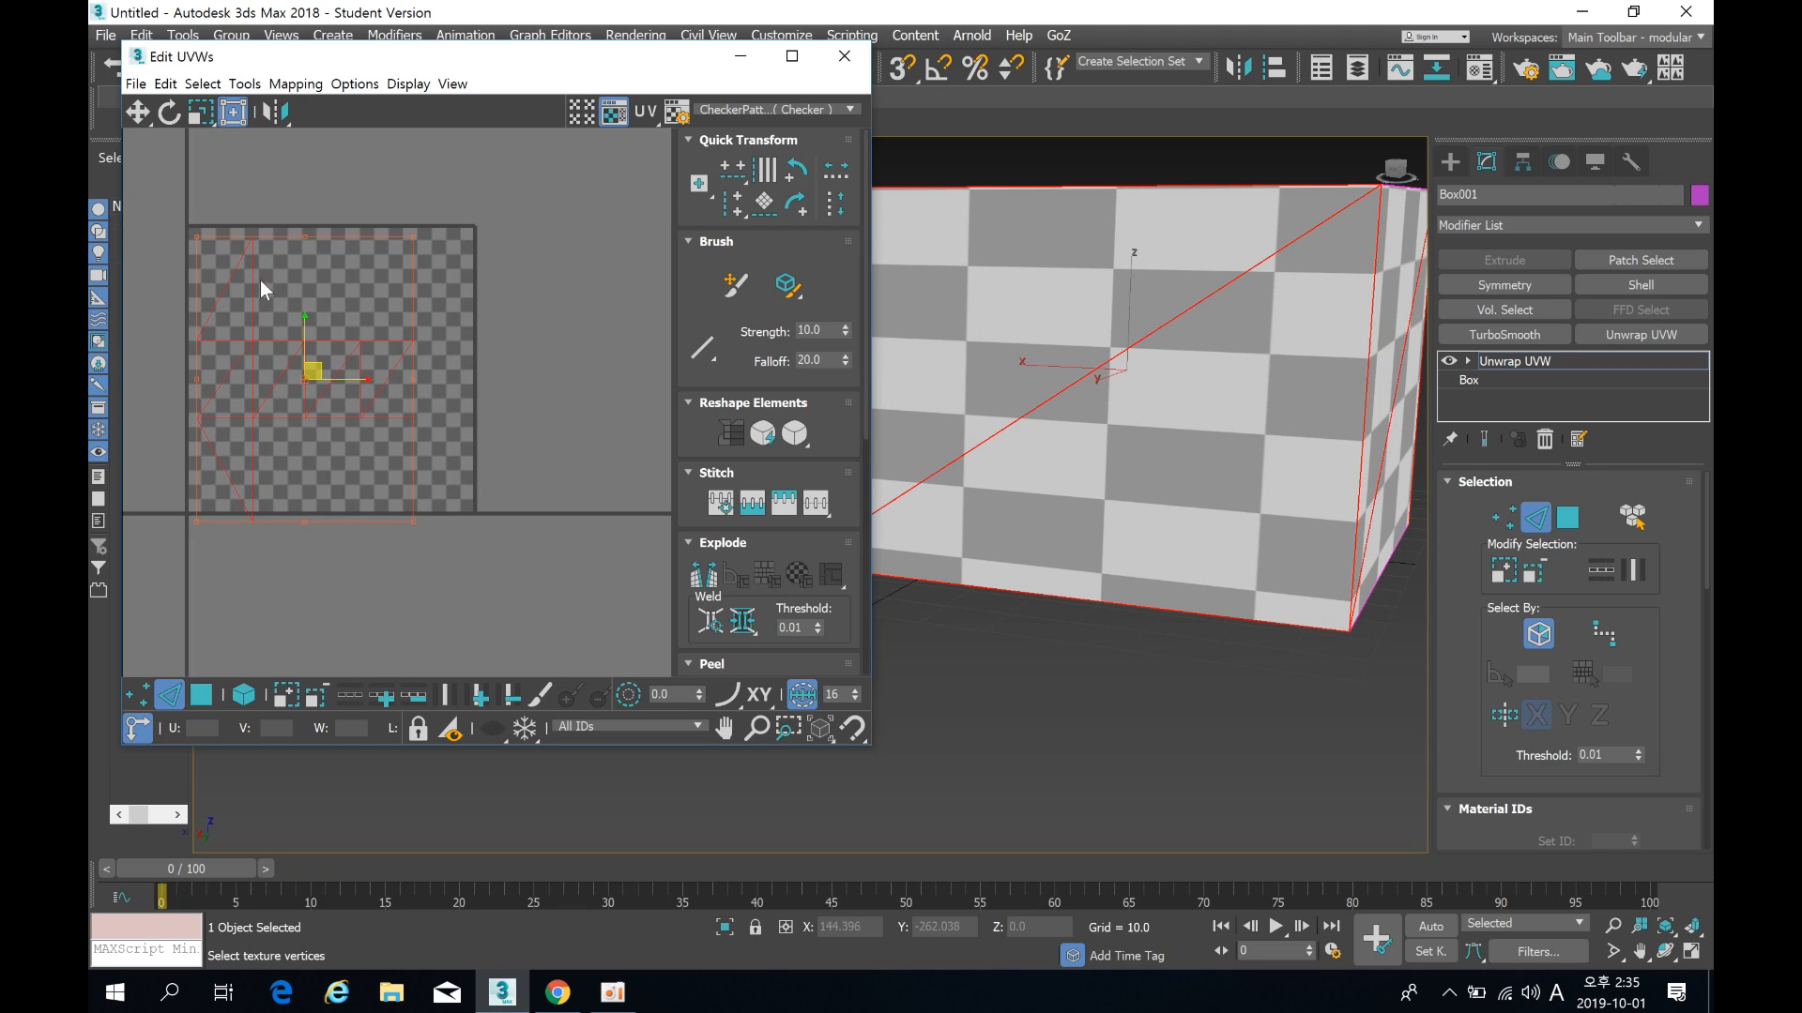
scroll(408, 522, "down", 3)
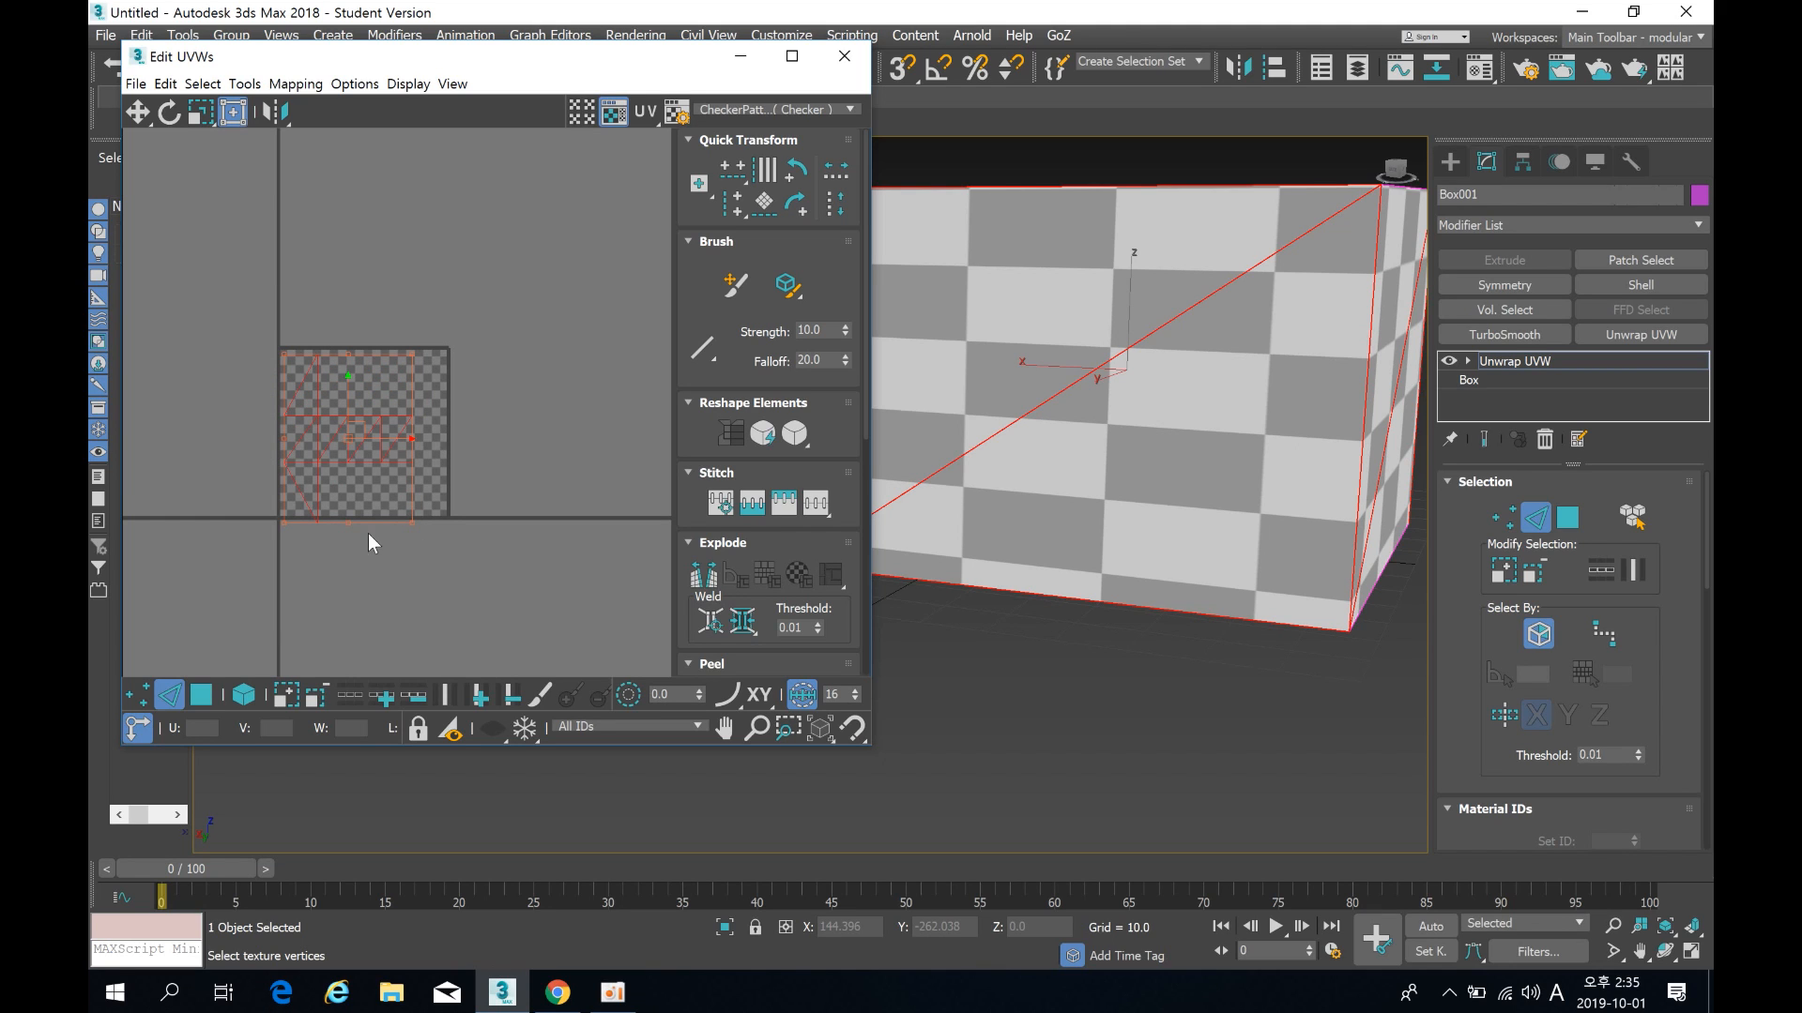
Step: Undo the stretching and the earlier scaling and move of the UV layout, back to its original place below the checker square
key("ctrl+z")
key("ctrl+z")
key("ctrl+z")
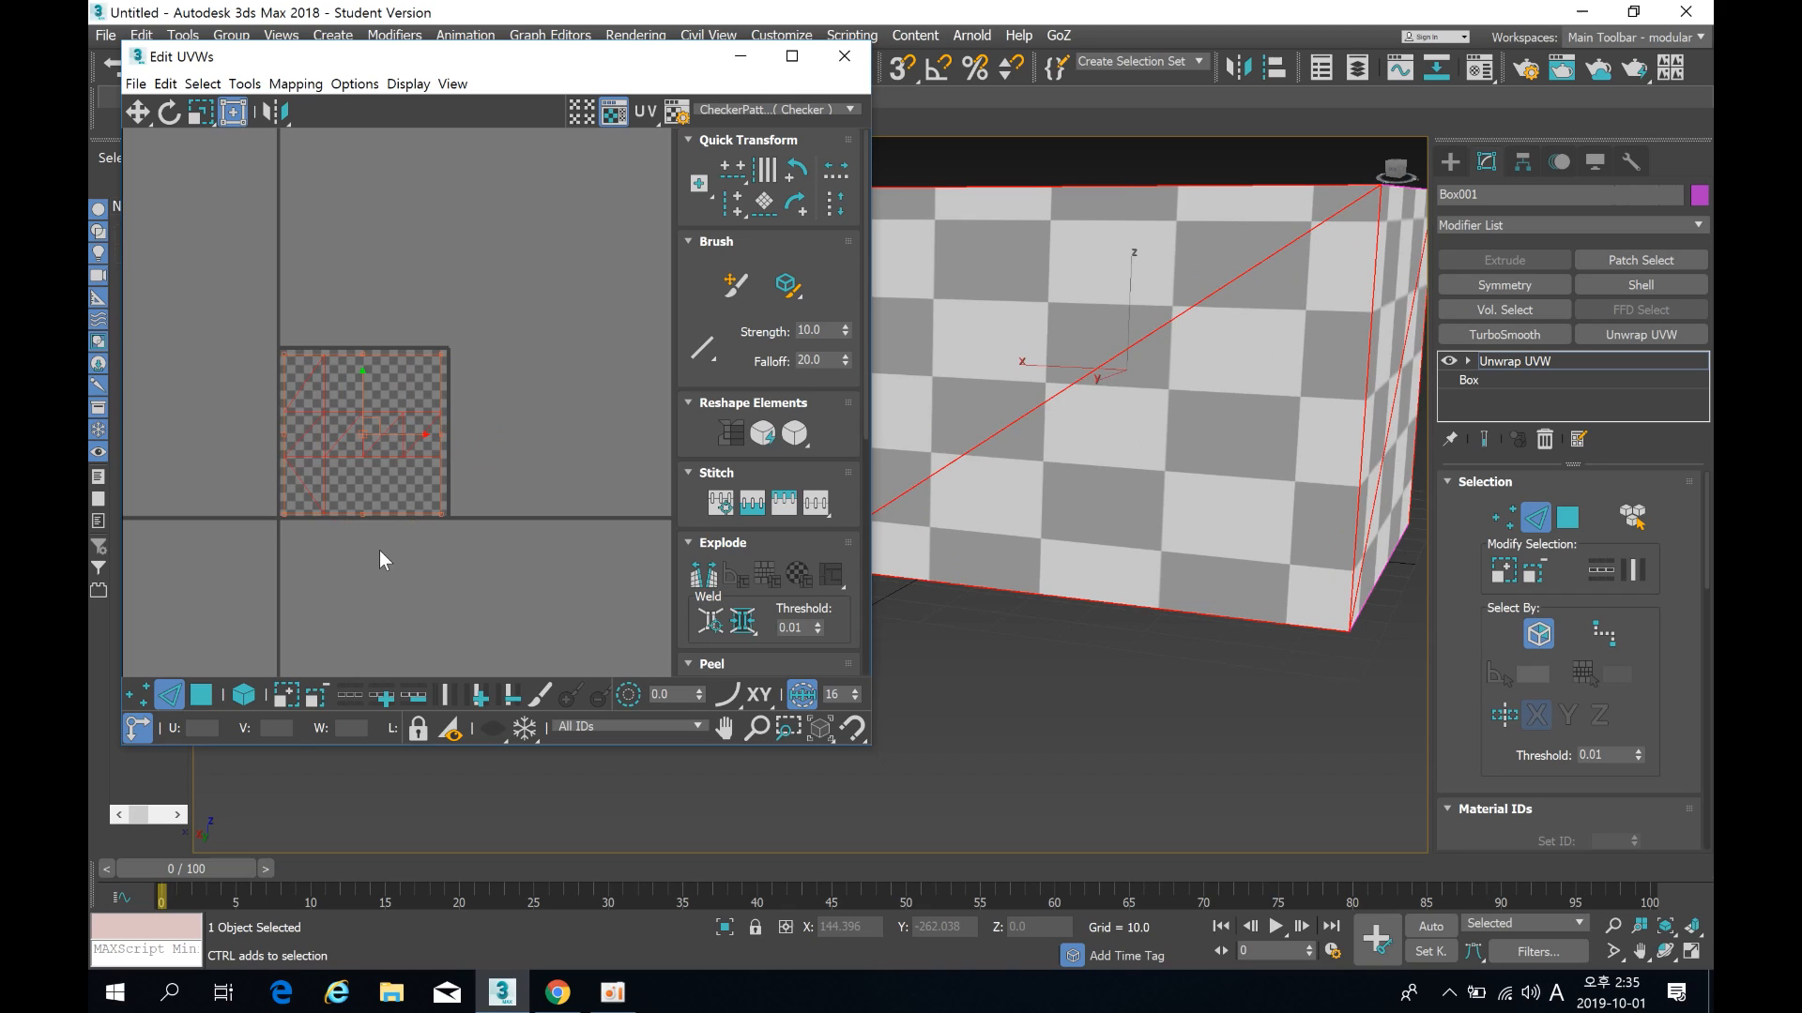
key("ctrl+z")
key("ctrl+z")
scroll(379, 556, "down", 3)
key("ctrl+z")
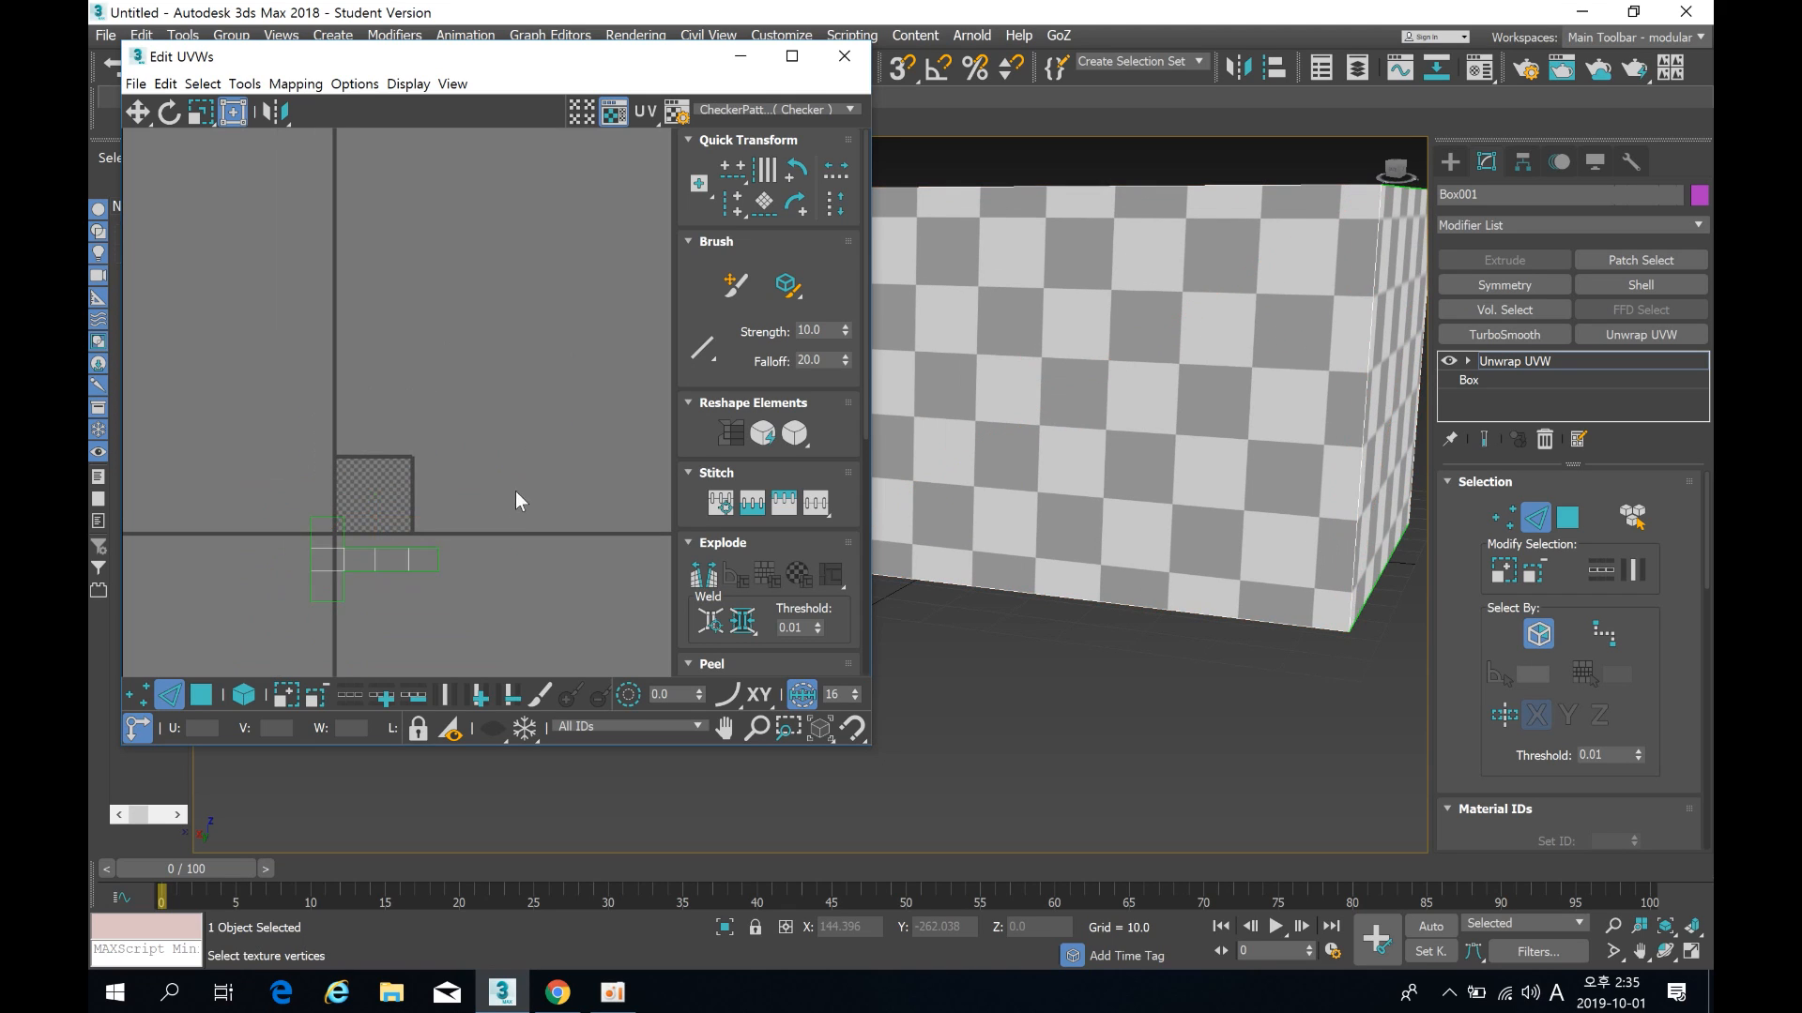
middle_click_drag(347, 599, 357, 395)
scroll(299, 413, "up", 3)
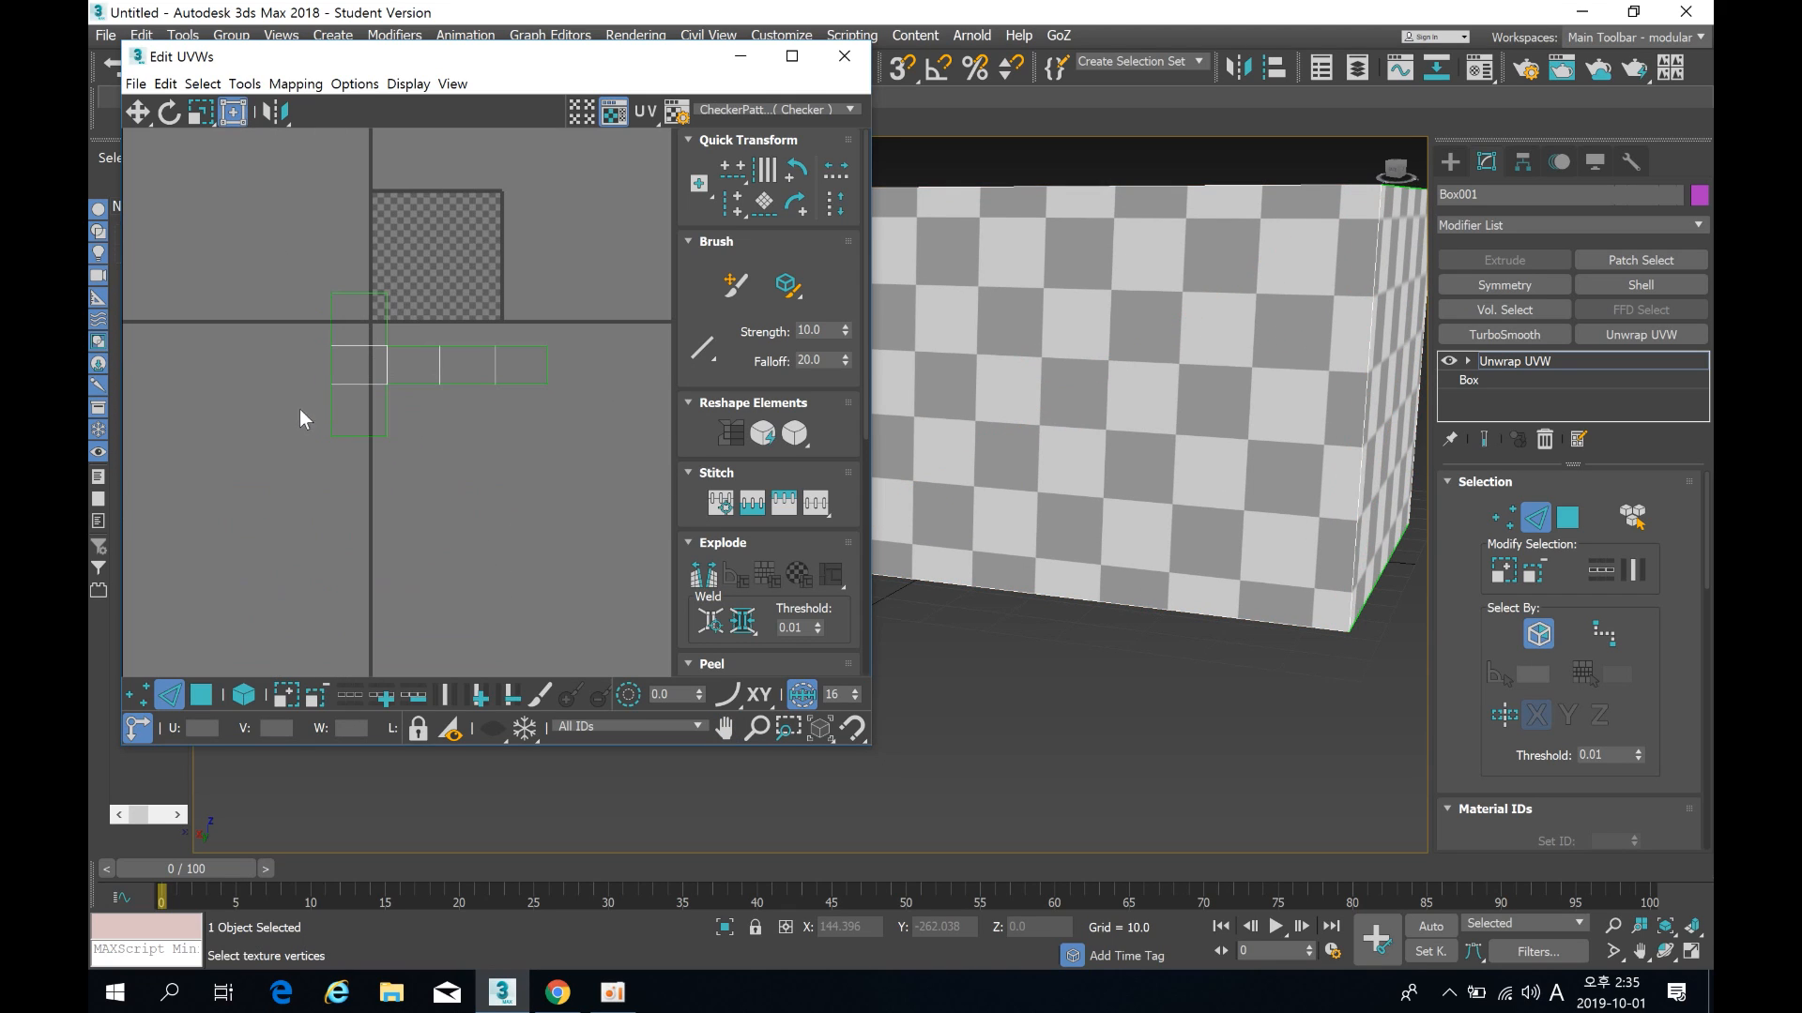
Step: Select the whole UV layout and move it unscaled onto the checker square, aligned with the square's upper-left corner
key("ctrl+a")
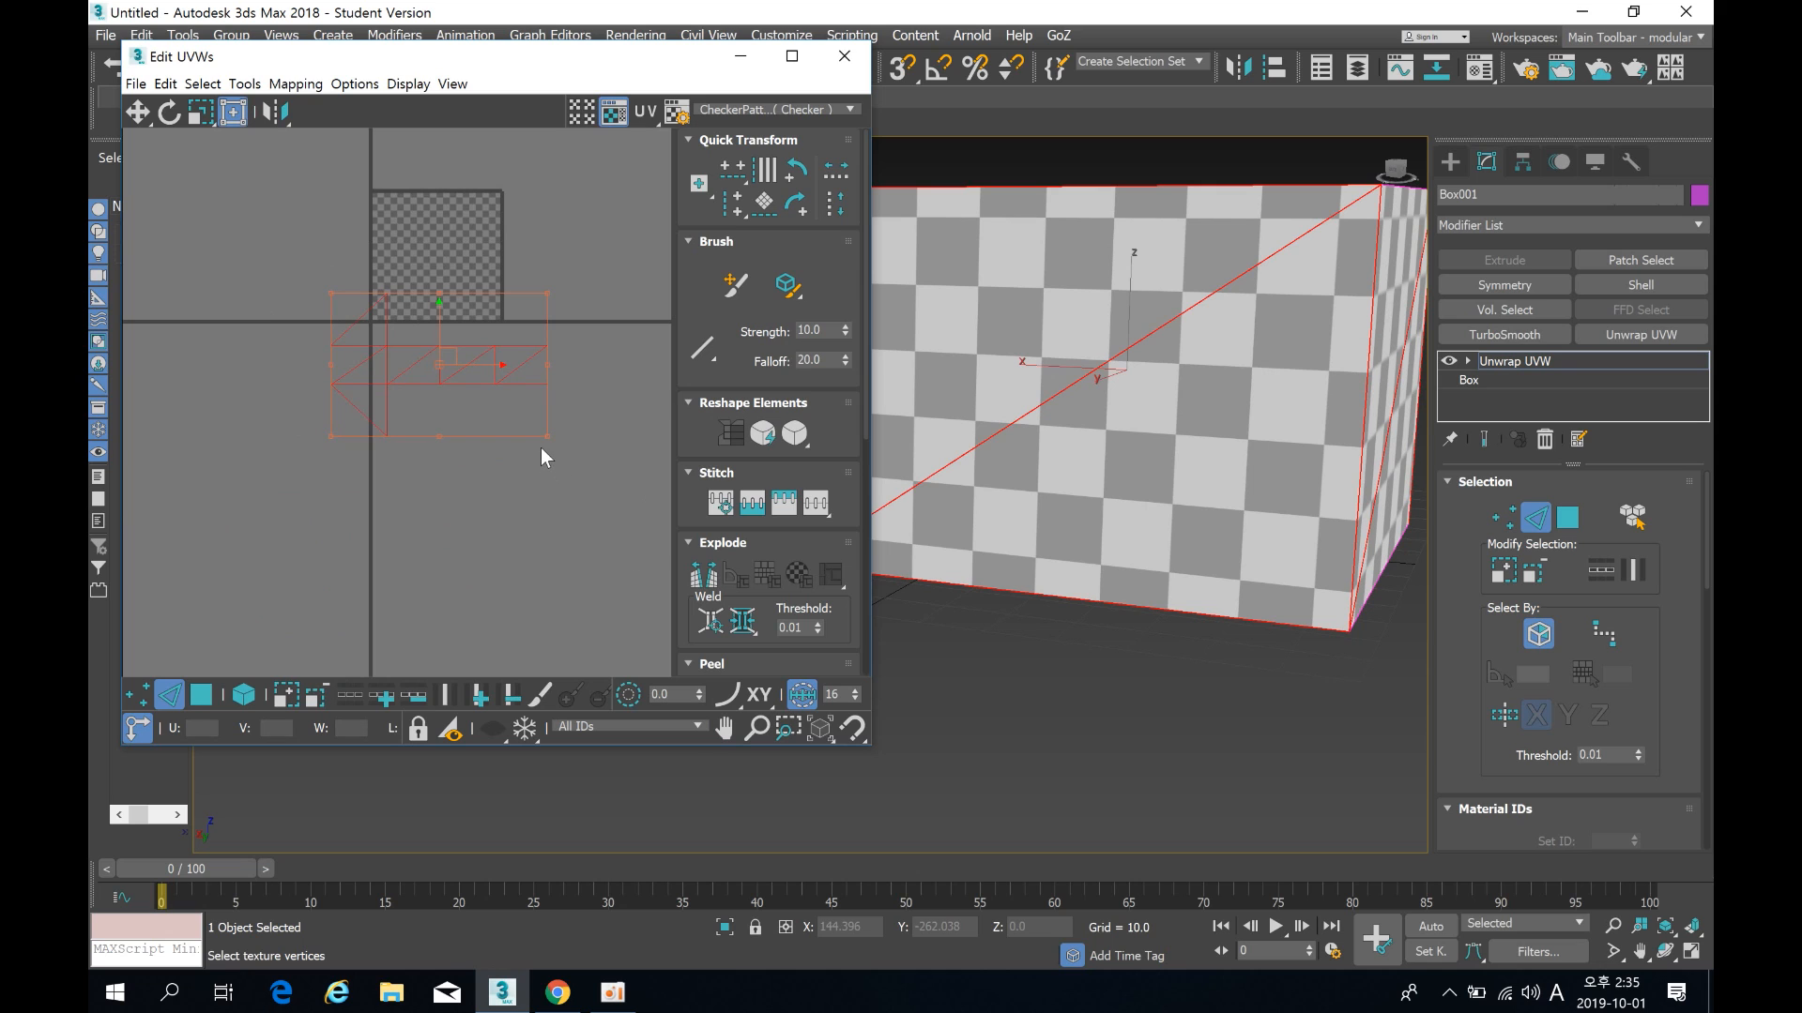
left_click_drag(545, 438, 441, 440)
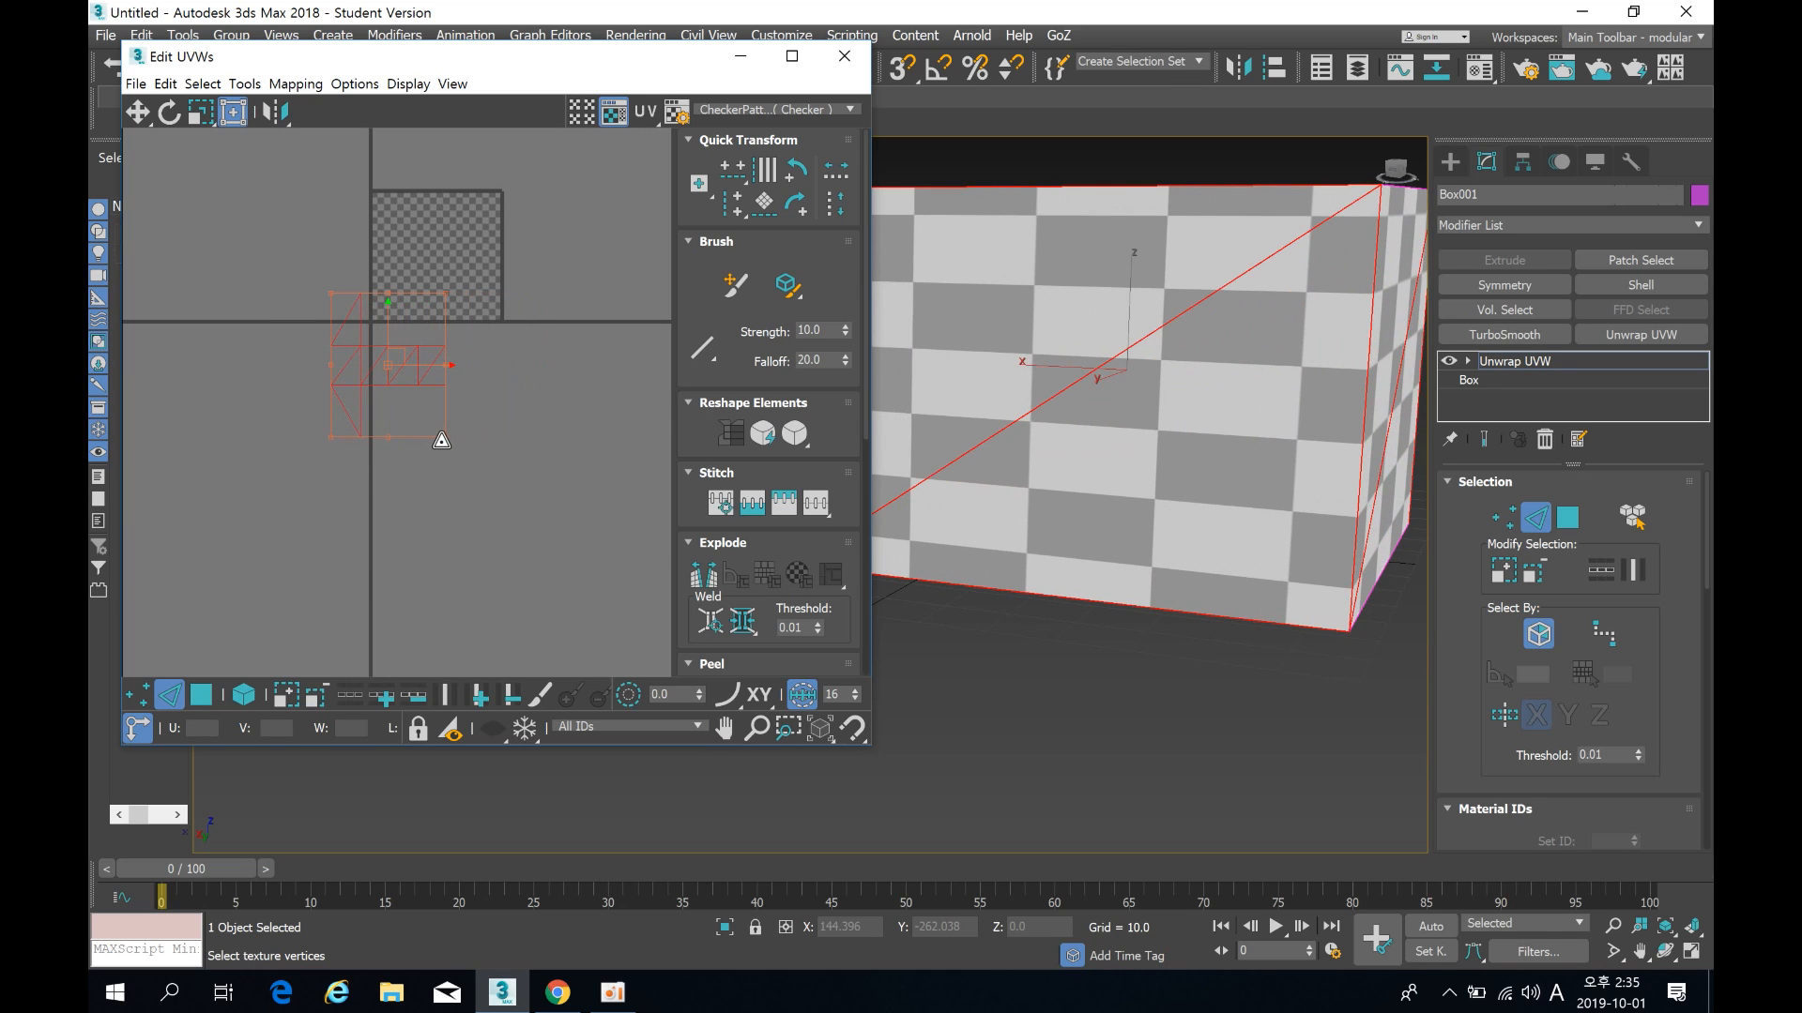
key("ctrl+z")
left_click_drag(441, 359, 476, 285)
middle_click_drag(475, 284, 414, 392)
scroll(414, 392, "up", 3)
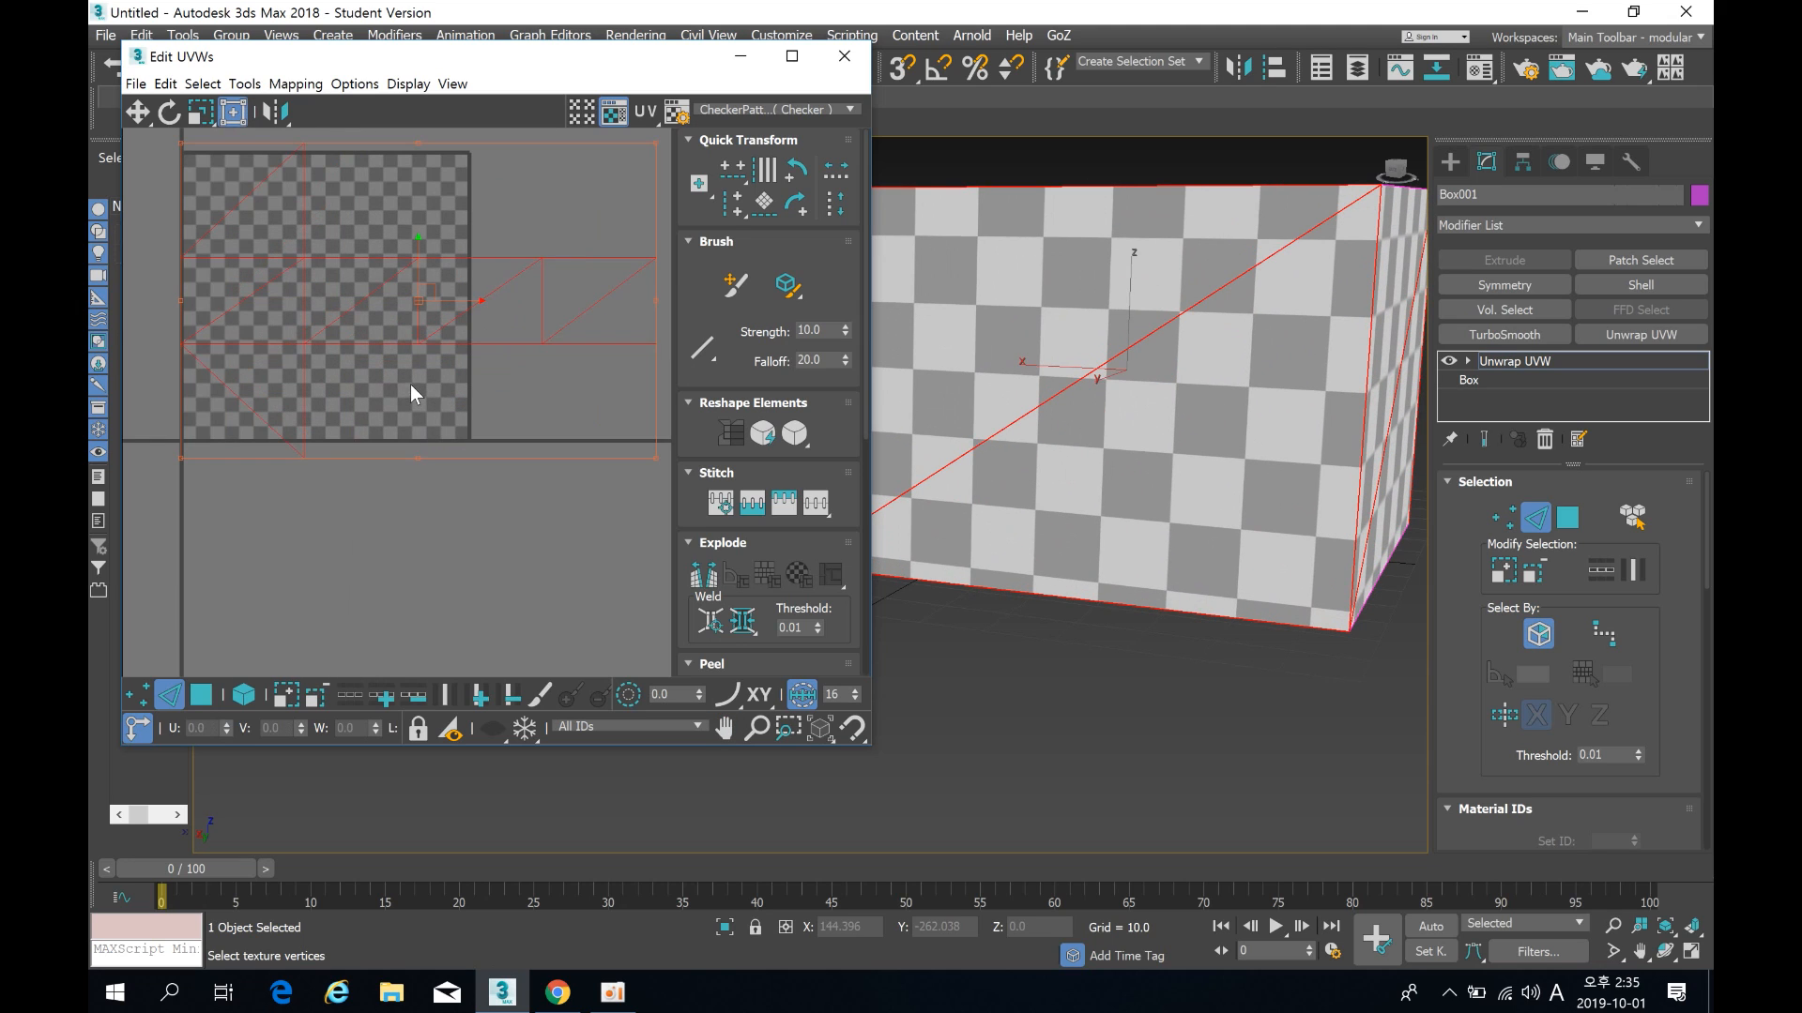
left_click_drag(418, 334, 414, 341)
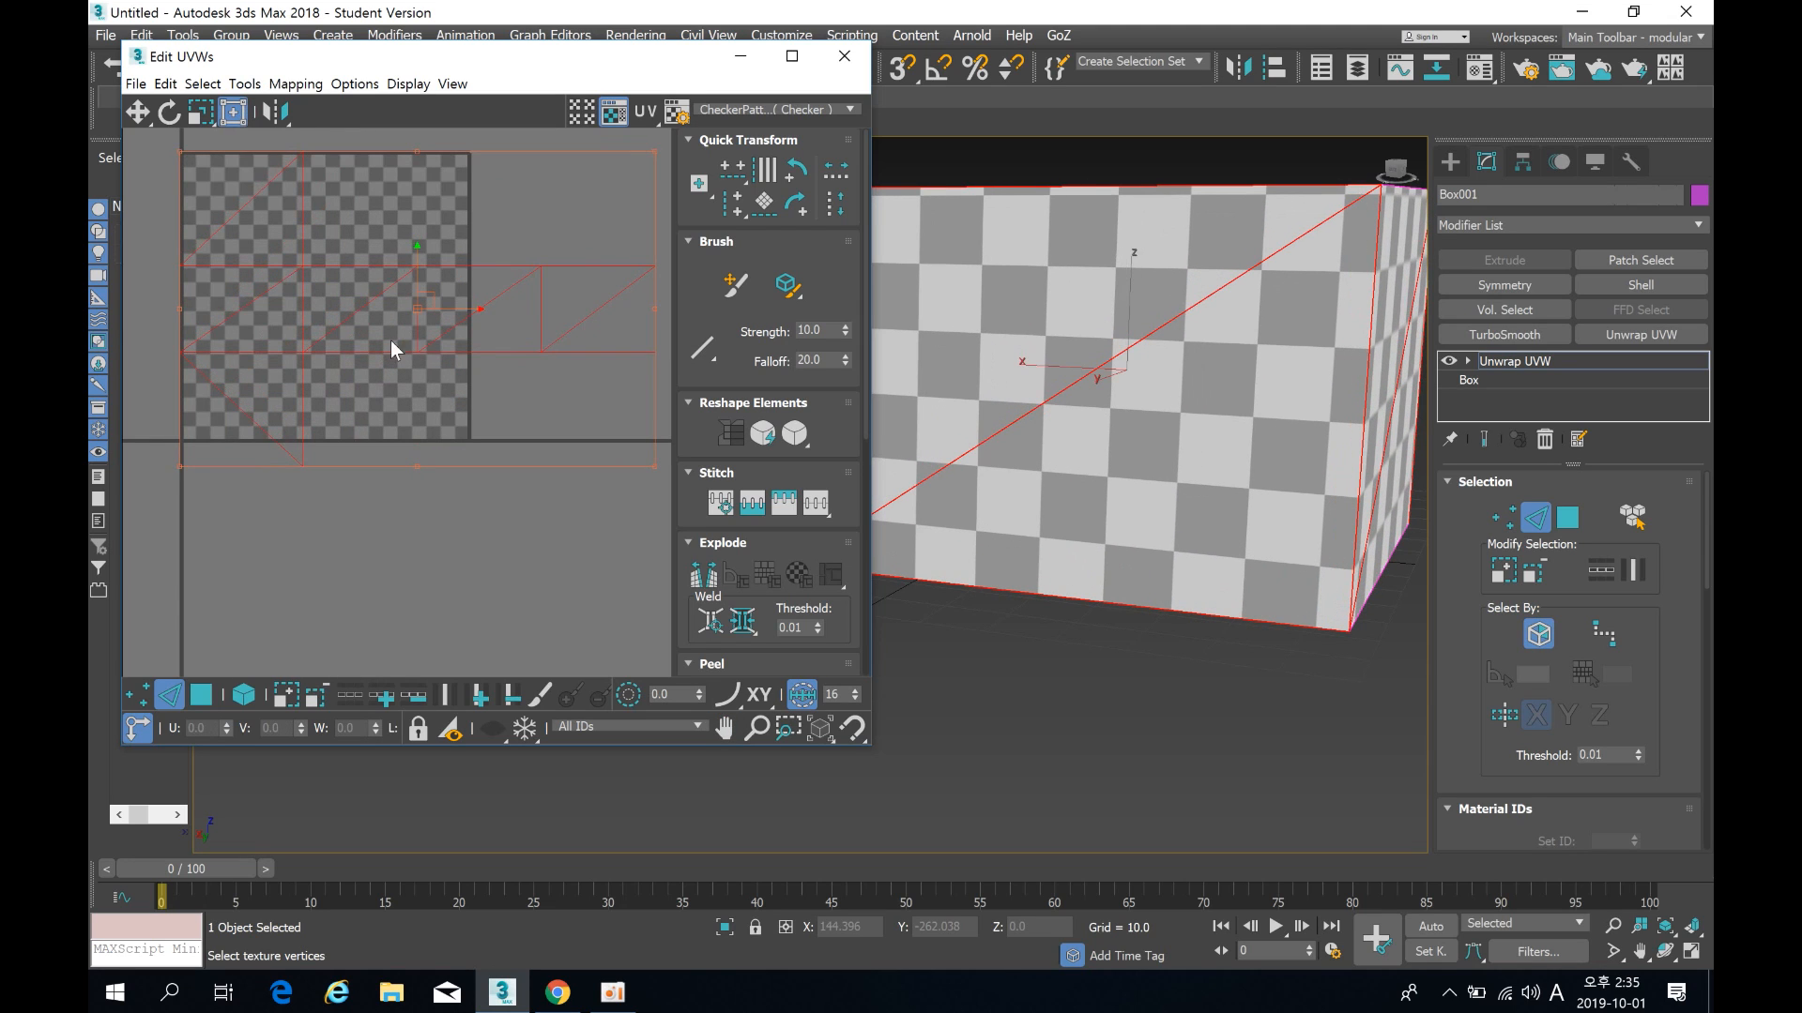
Step: Scale the whole UV layout down uniformly, position it entirely inside the checker square, and clear the selection
left_click(200, 114)
left_click_drag(419, 291, 275, 275)
left_click(138, 112)
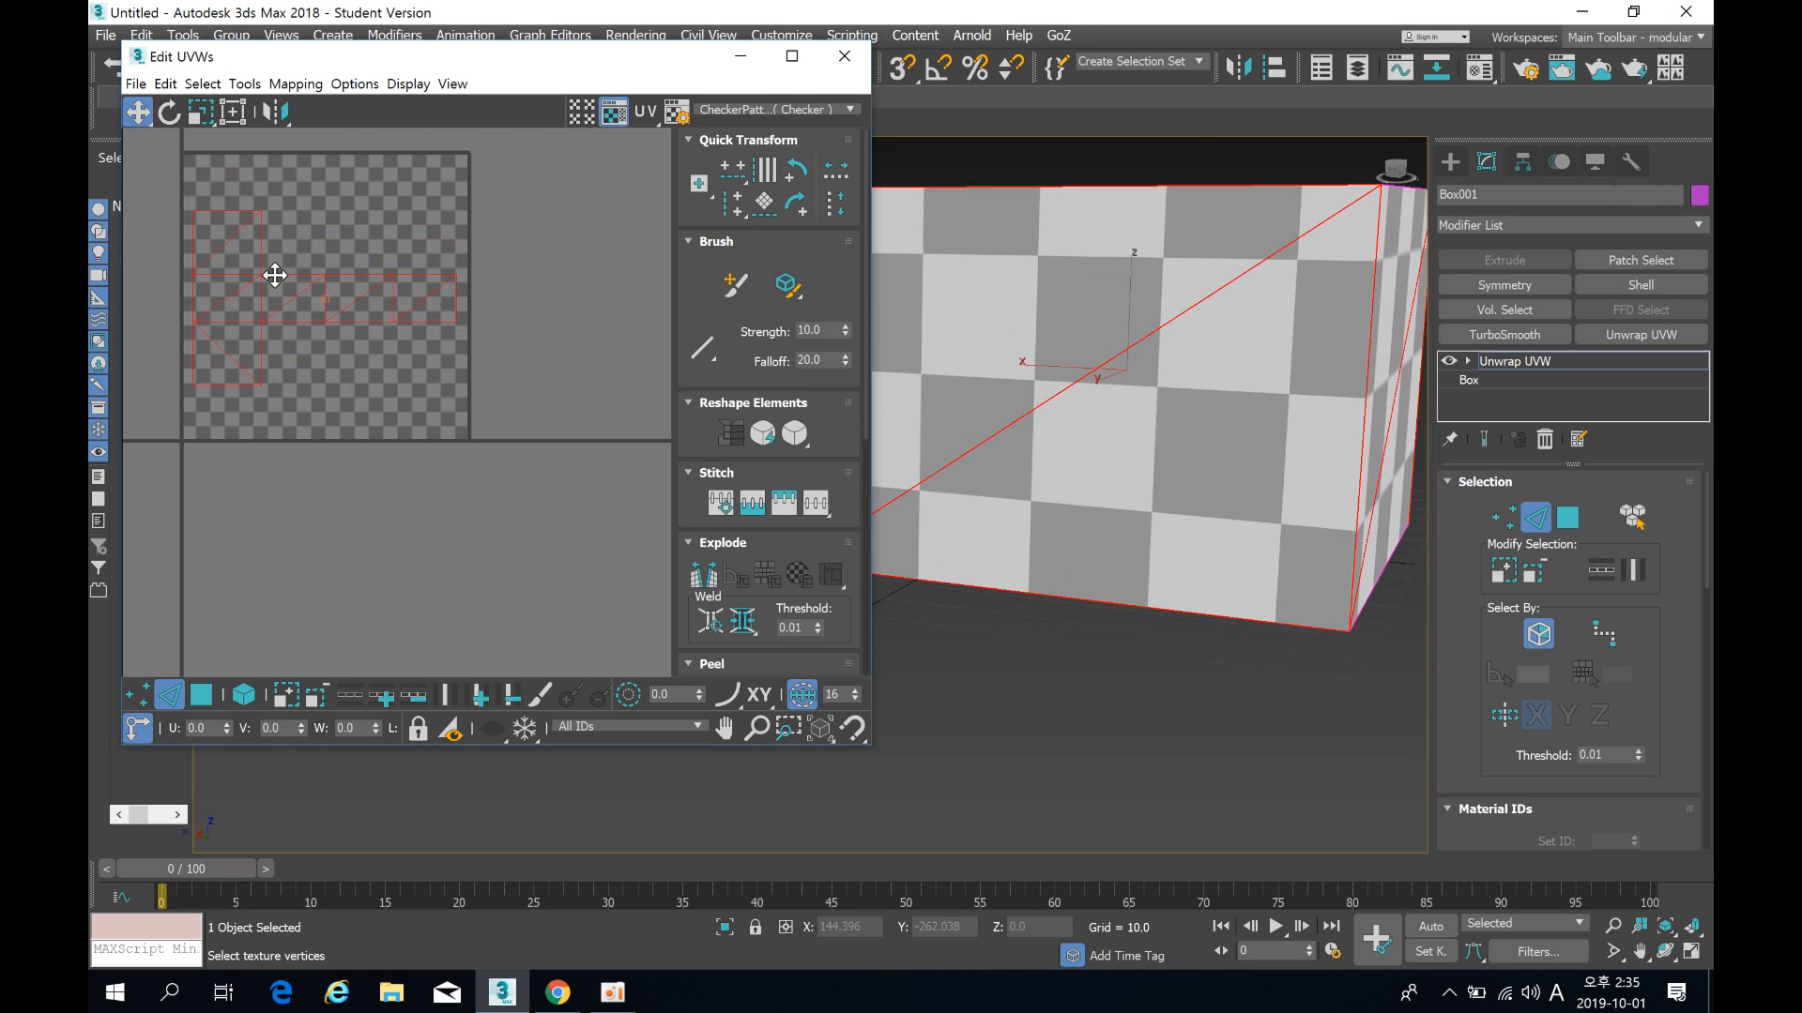
scroll(275, 274, "up", 1)
left_click(330, 367)
middle_click_drag(336, 415, 364, 431)
left_click_drag(175, 195, 503, 477)
left_click(200, 112)
left_click_drag(287, 297, 282, 293)
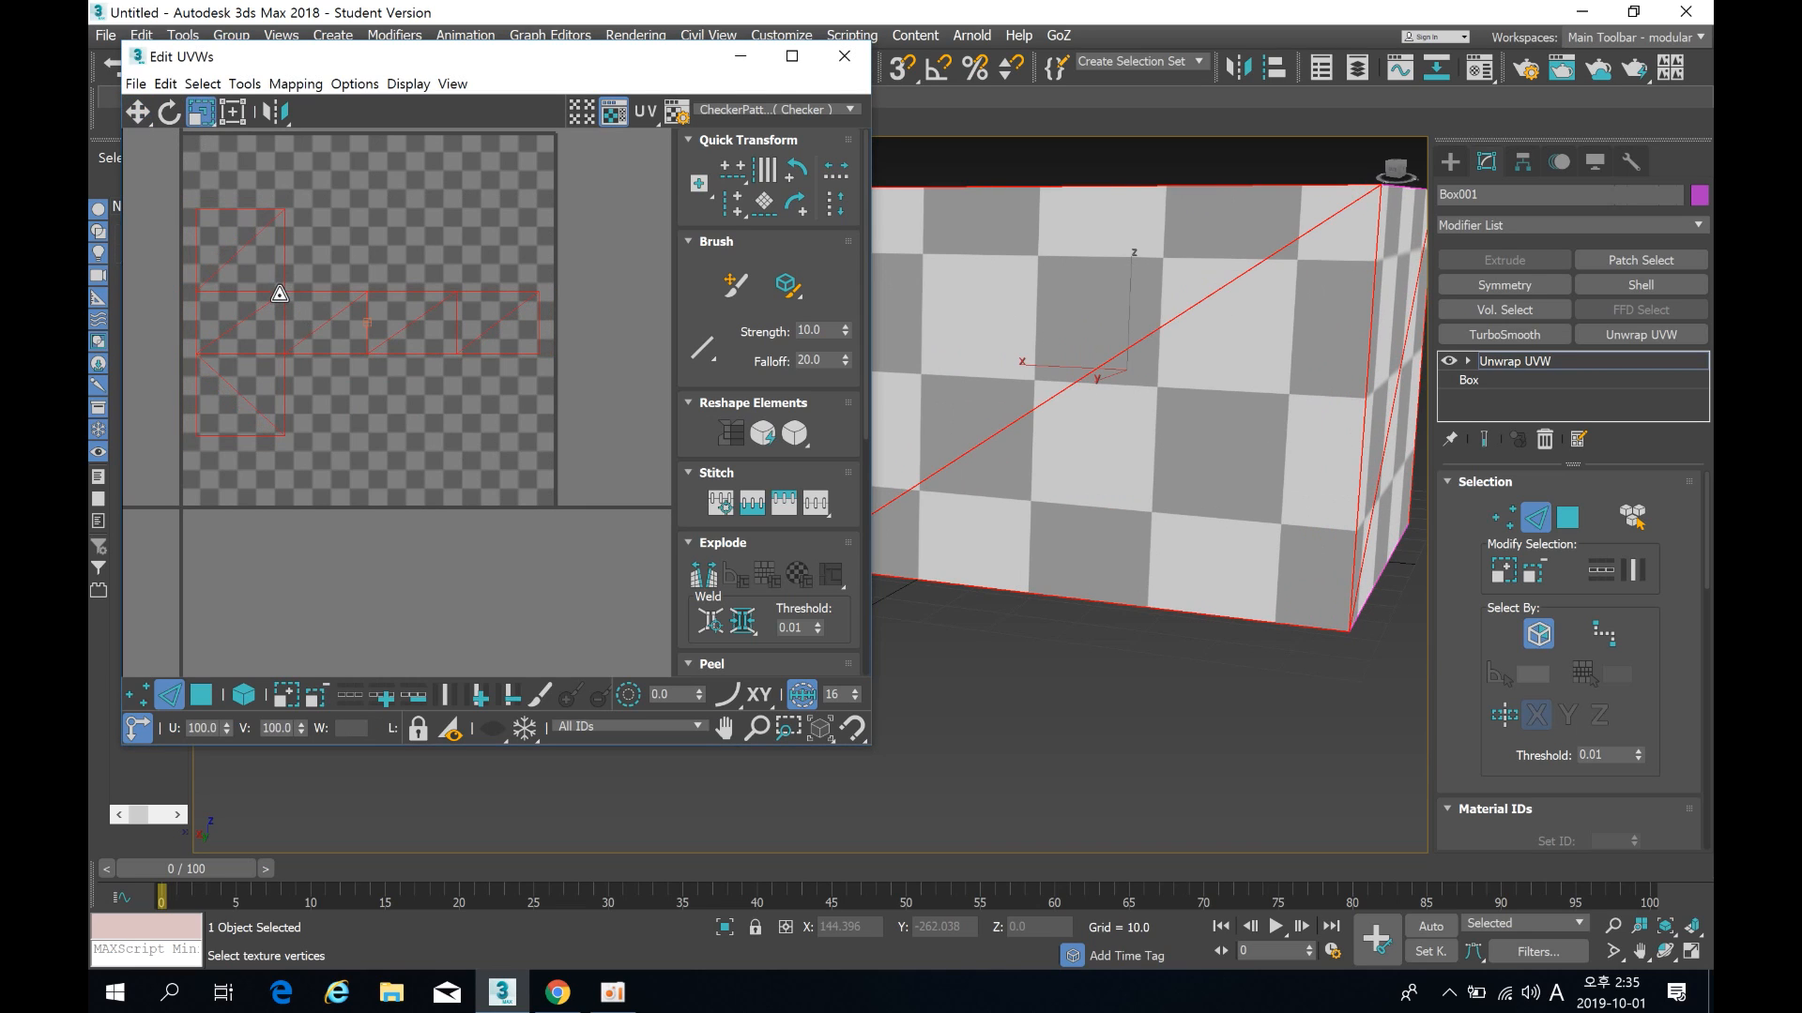
left_click(138, 112)
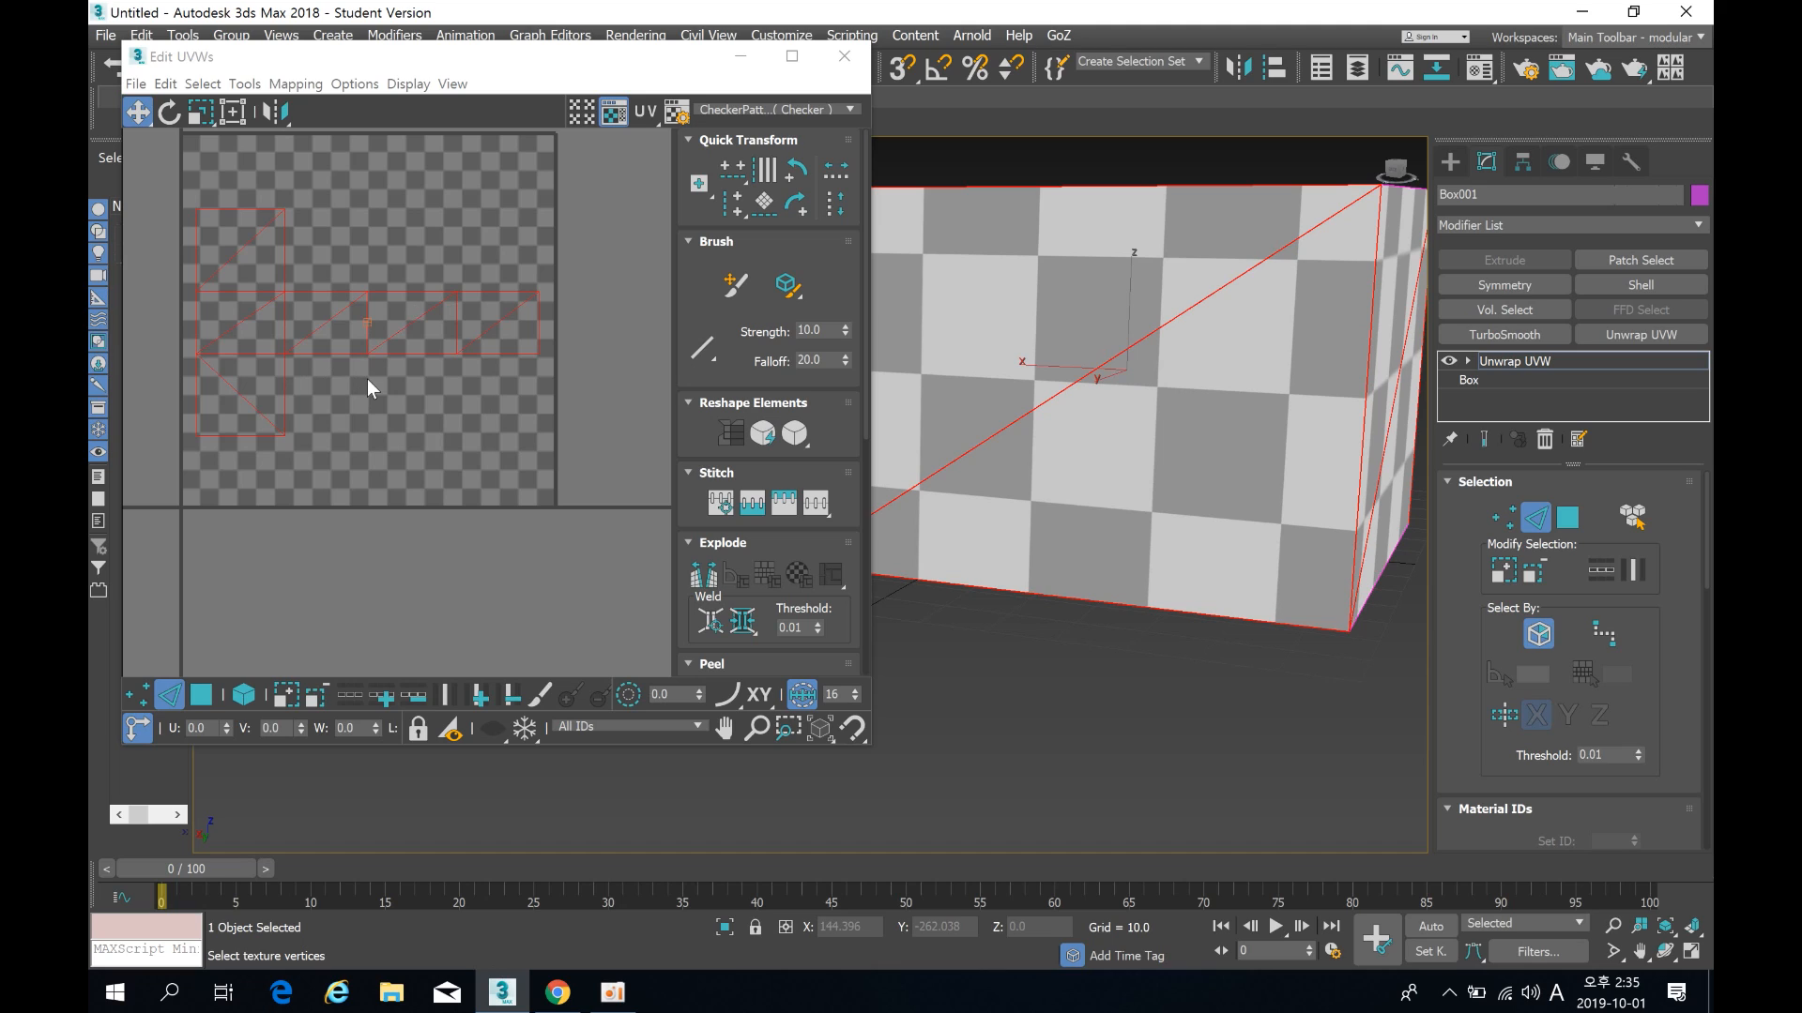
left_click(358, 244)
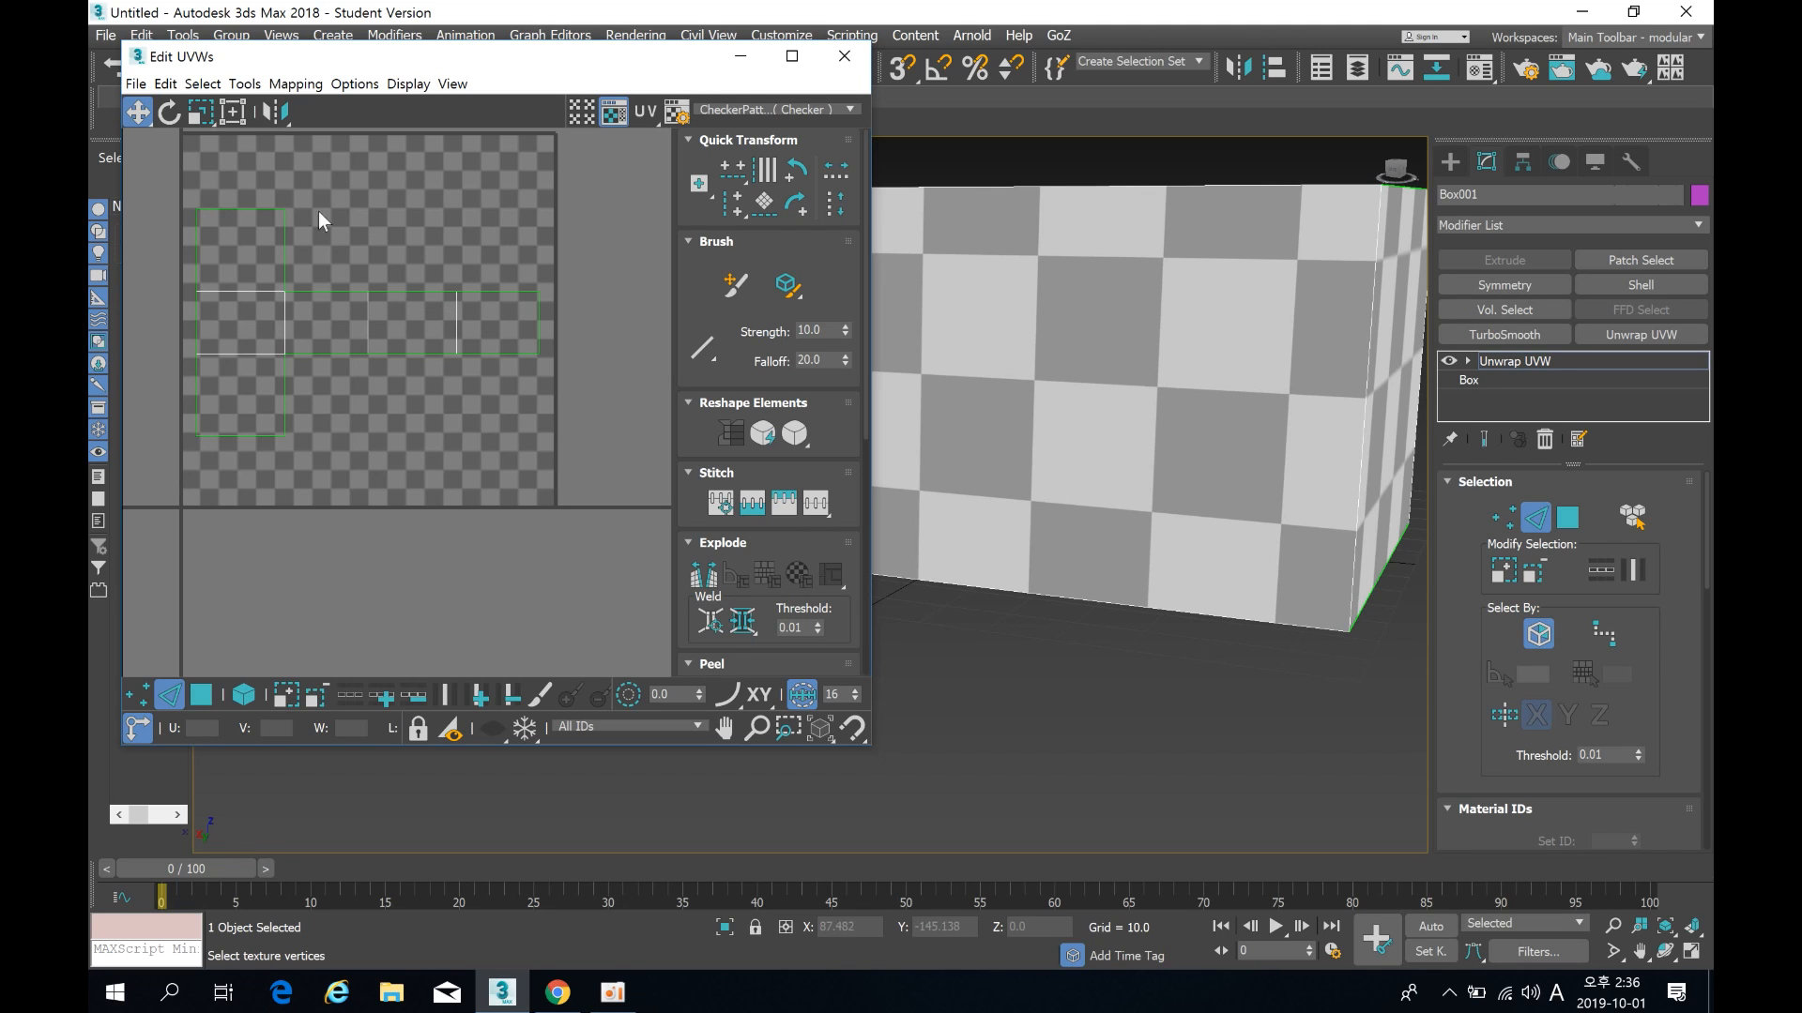
middle_click_drag(289, 172, 295, 234)
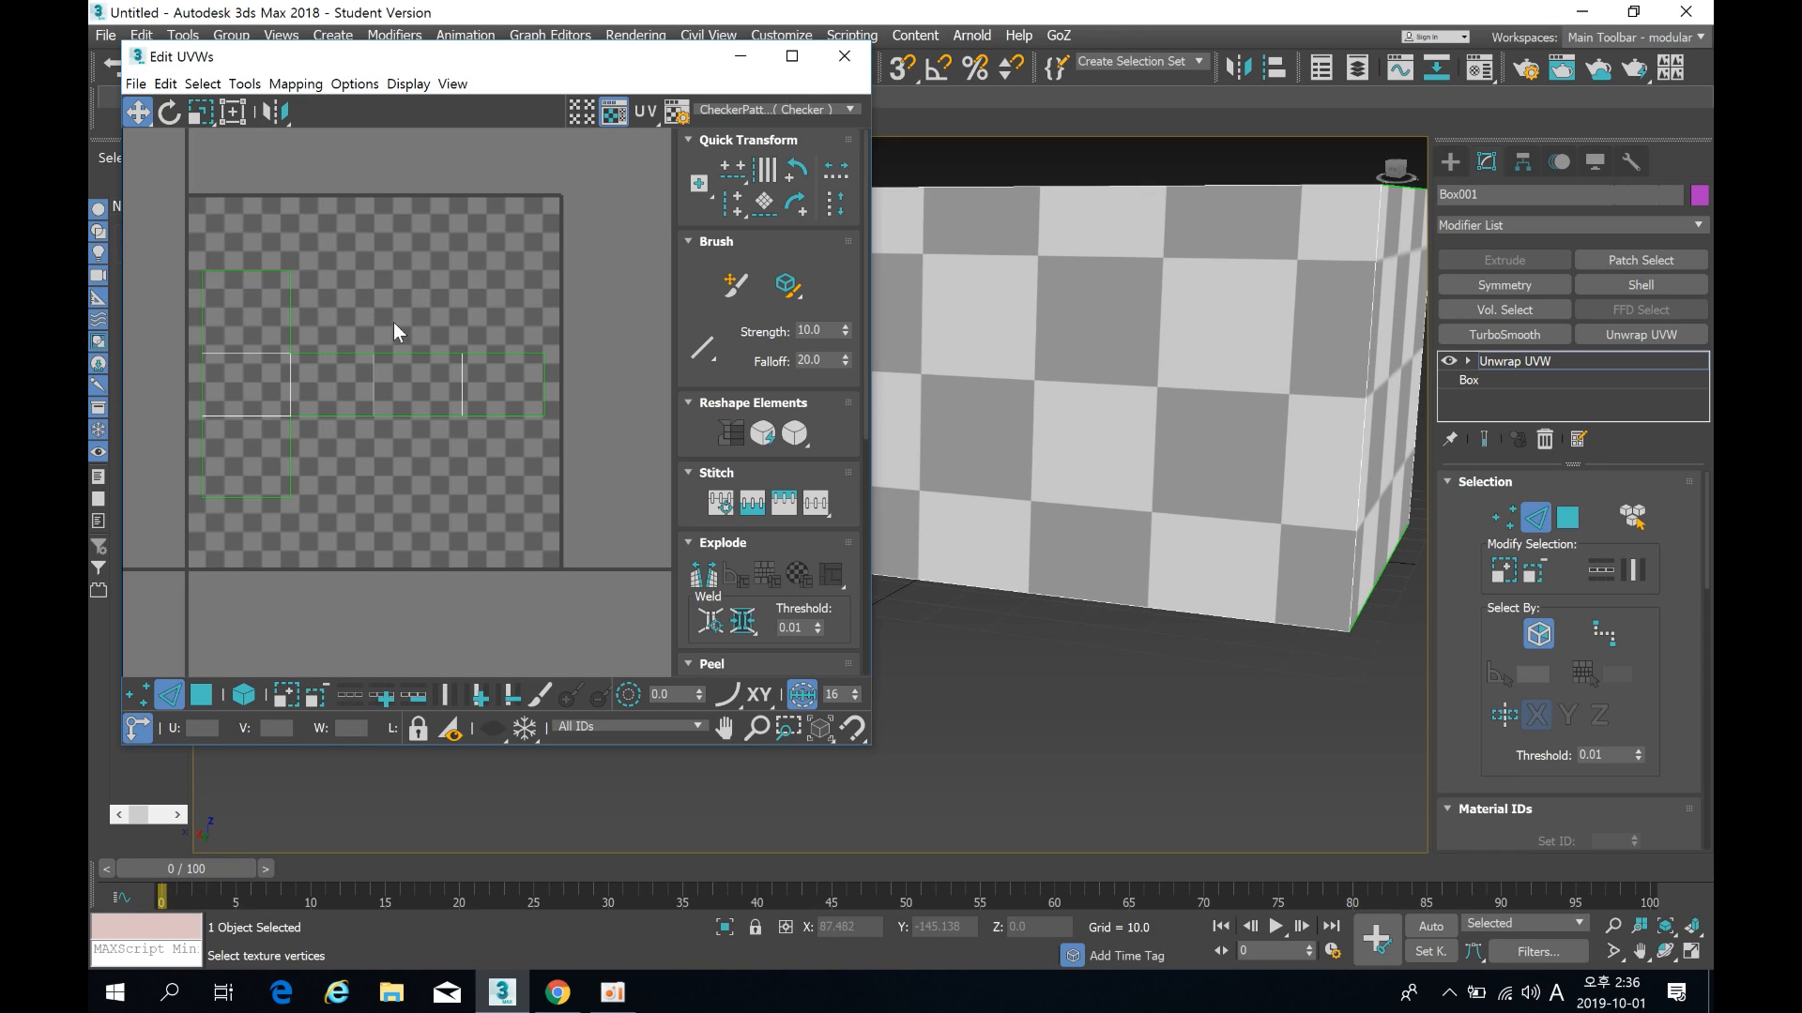
middle_click_drag(401, 388, 374, 338)
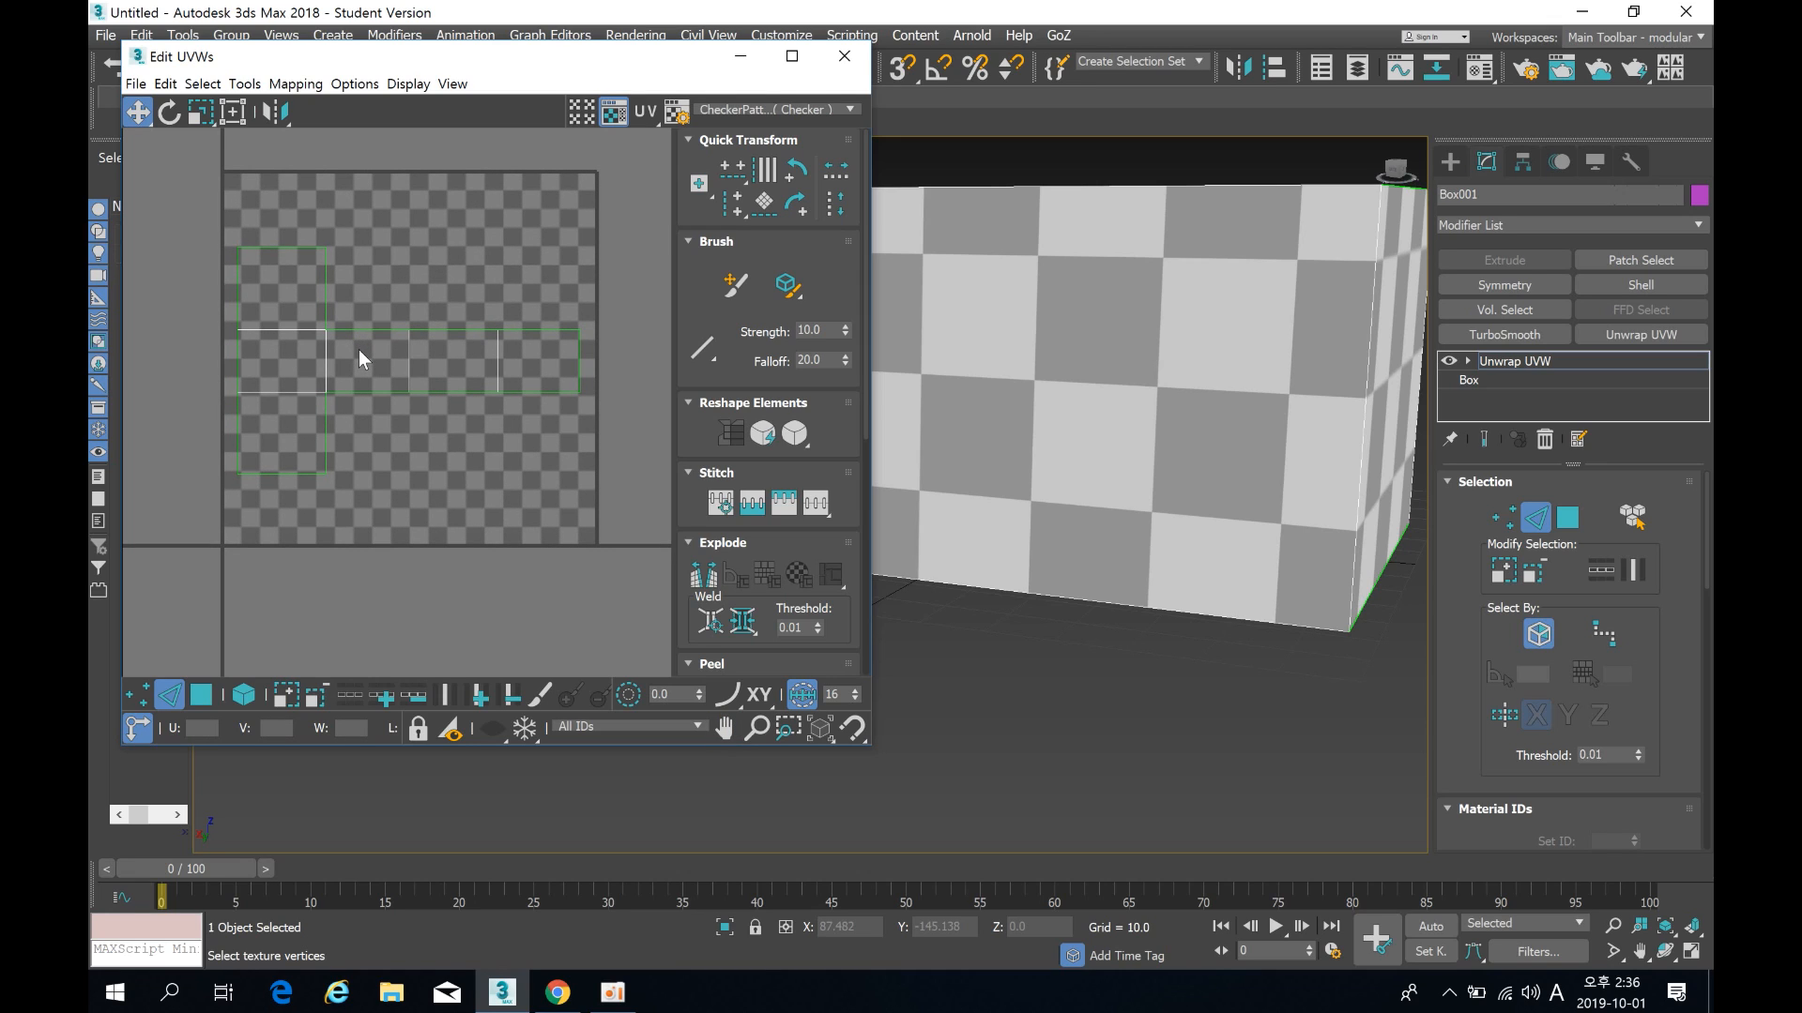
left_click(615, 998)
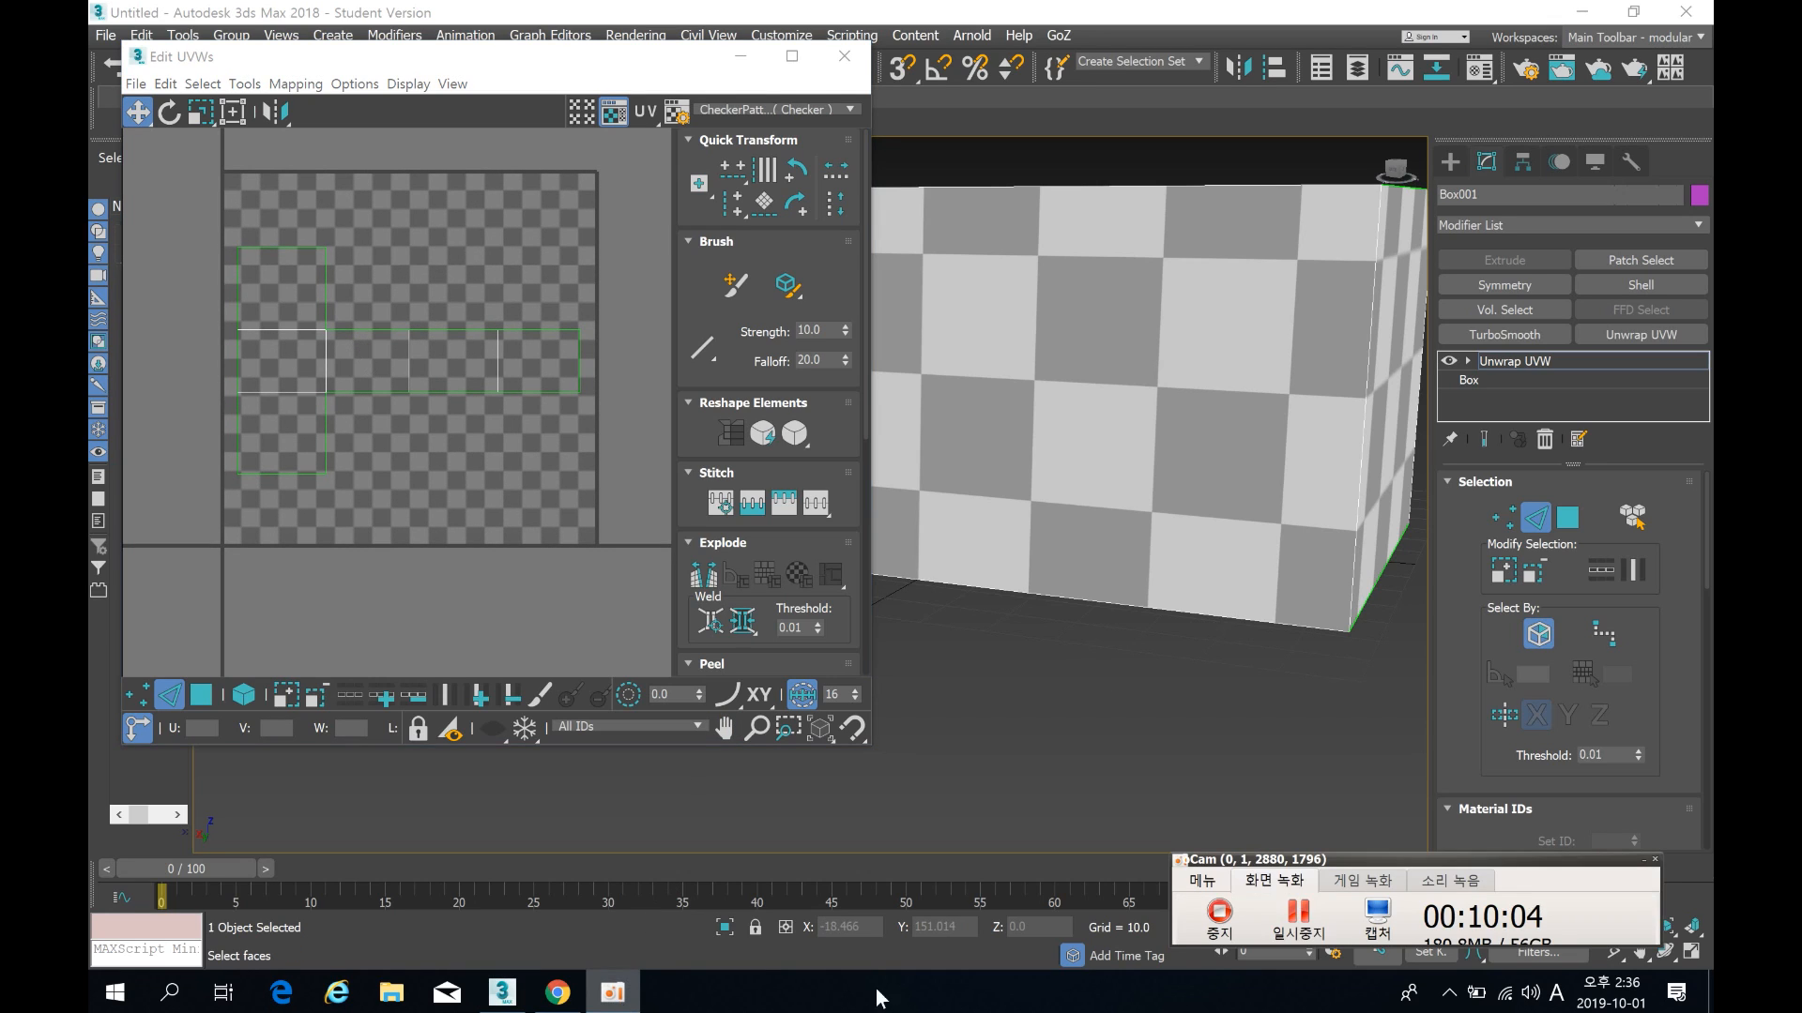
left_click(1641, 860)
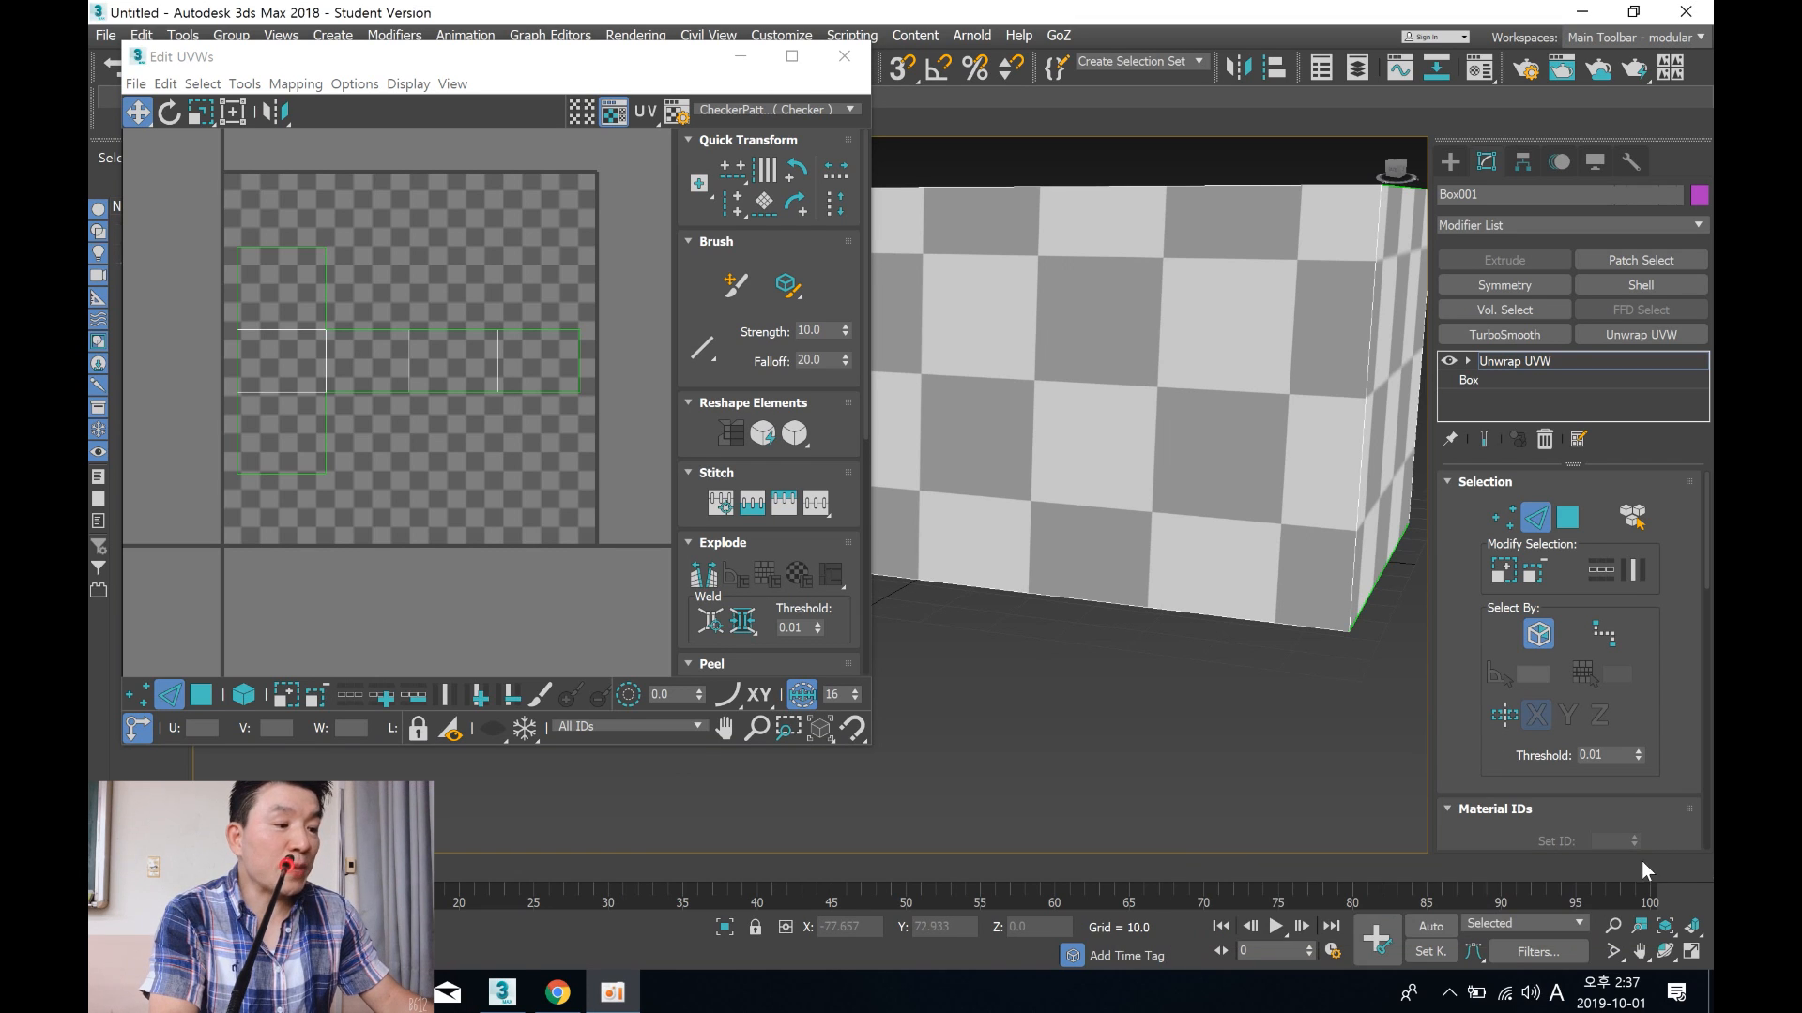
Step: Inspect the box's faces with the Texture Checker (UV_Checker.png) background and restore CheckerPattern (Checker)
middle_click_drag(346, 346, 331, 357)
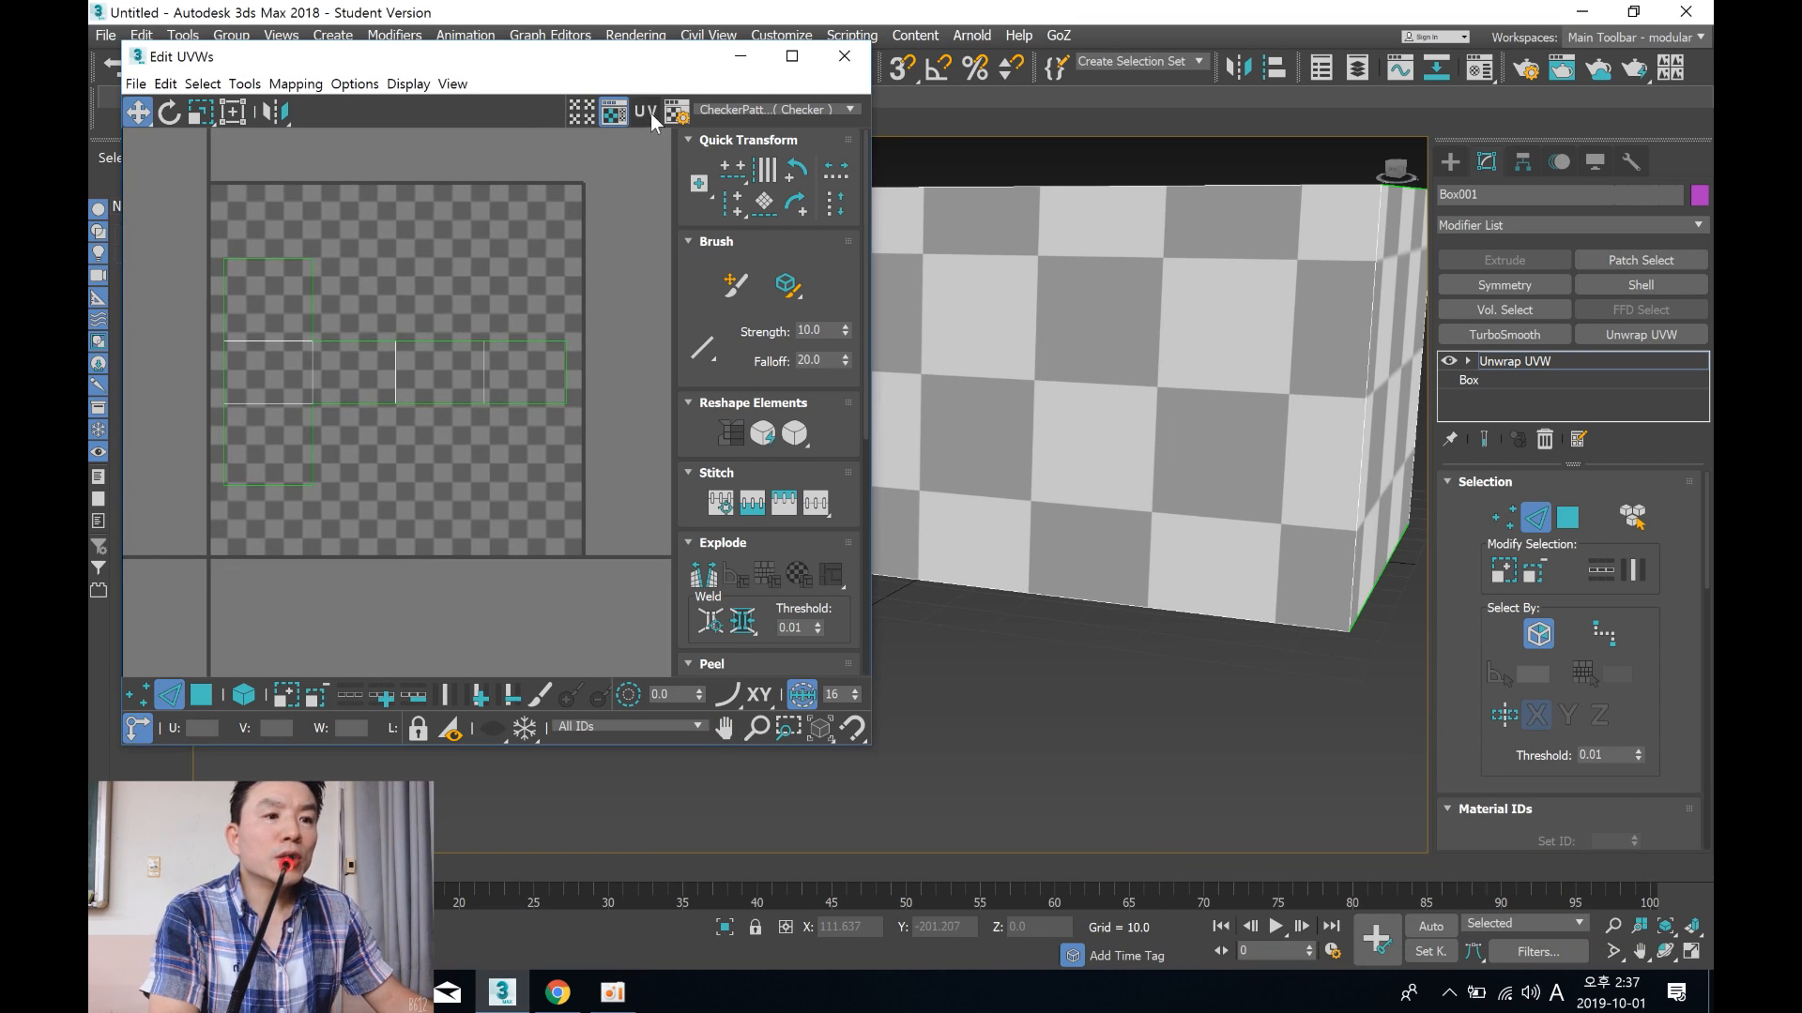
left_click(734, 109)
left_click(736, 120)
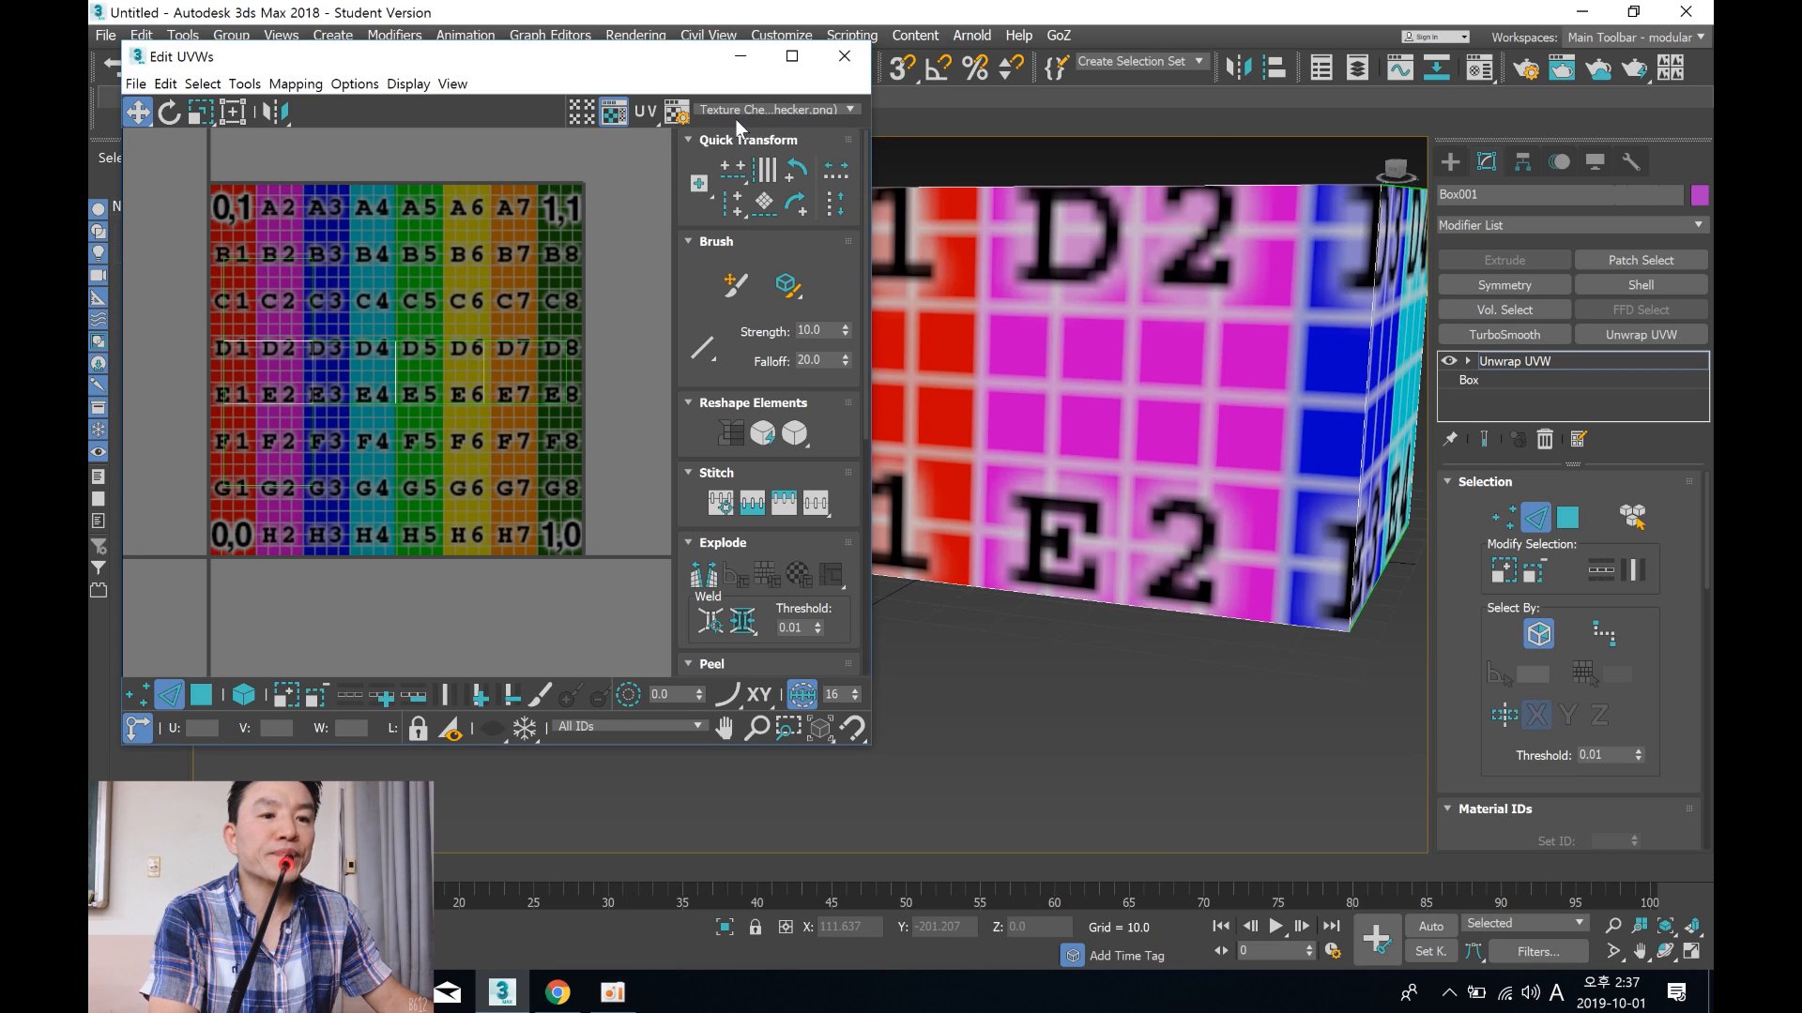
scroll(1159, 425, "down", 3)
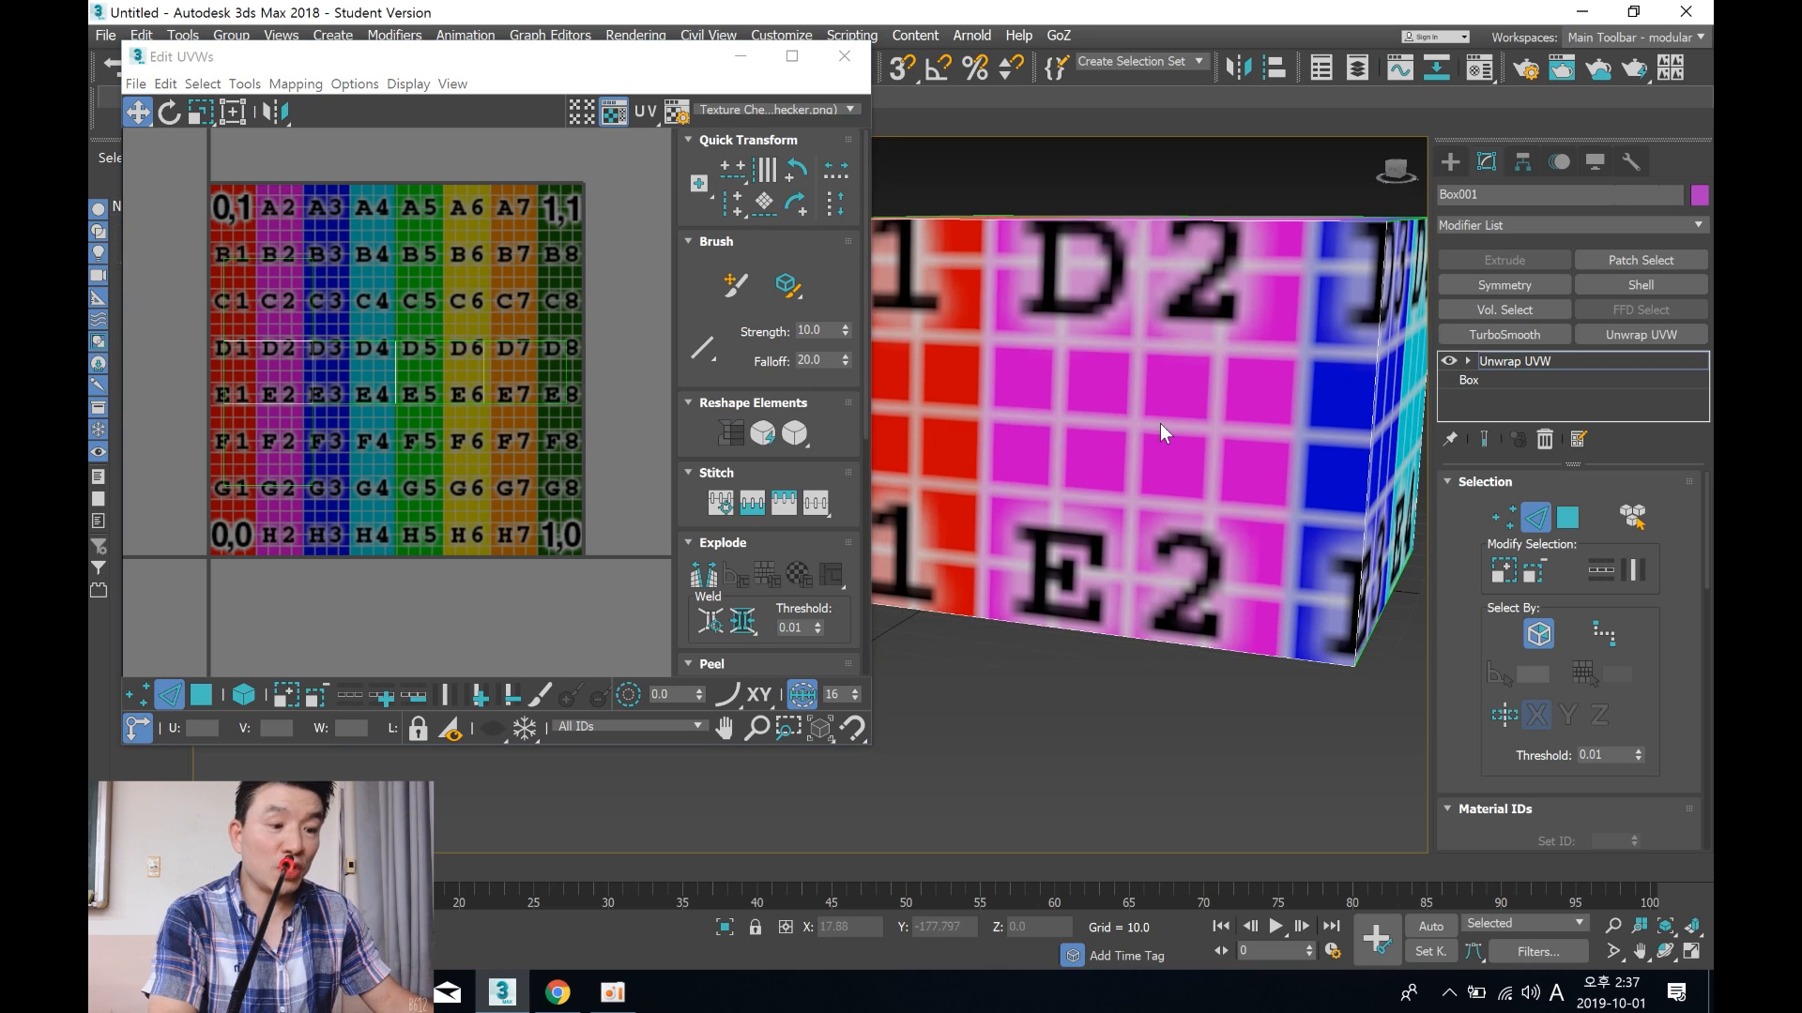
mouse_move(1152, 433)
middle_mouse_down("alt")
mouse_move(973, 428)
mouse_move(1184, 403)
mouse_move(1163, 465)
mouse_move(1163, 293)
mouse_move(1131, 296)
mouse_move(1085, 409)
mouse_move(1141, 432)
mouse_move(1229, 418)
mouse_move(1177, 422)
middle_mouse_up("alt")
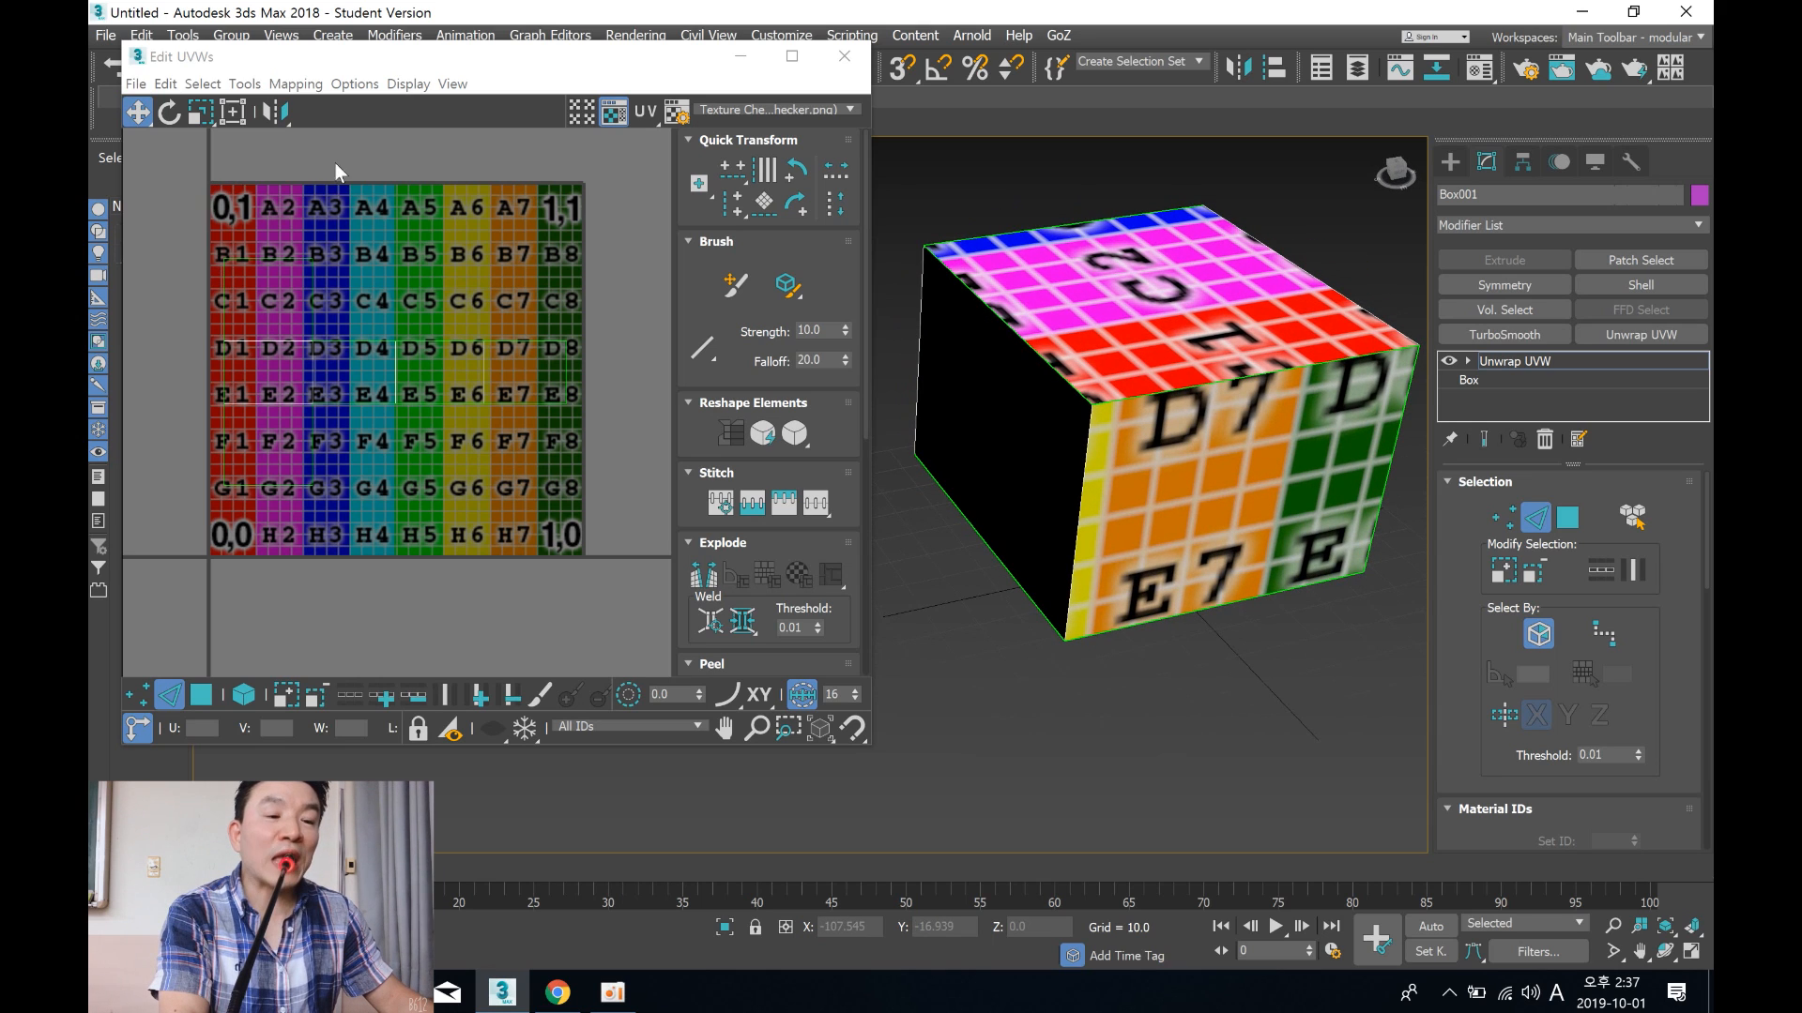
left_click(735, 115)
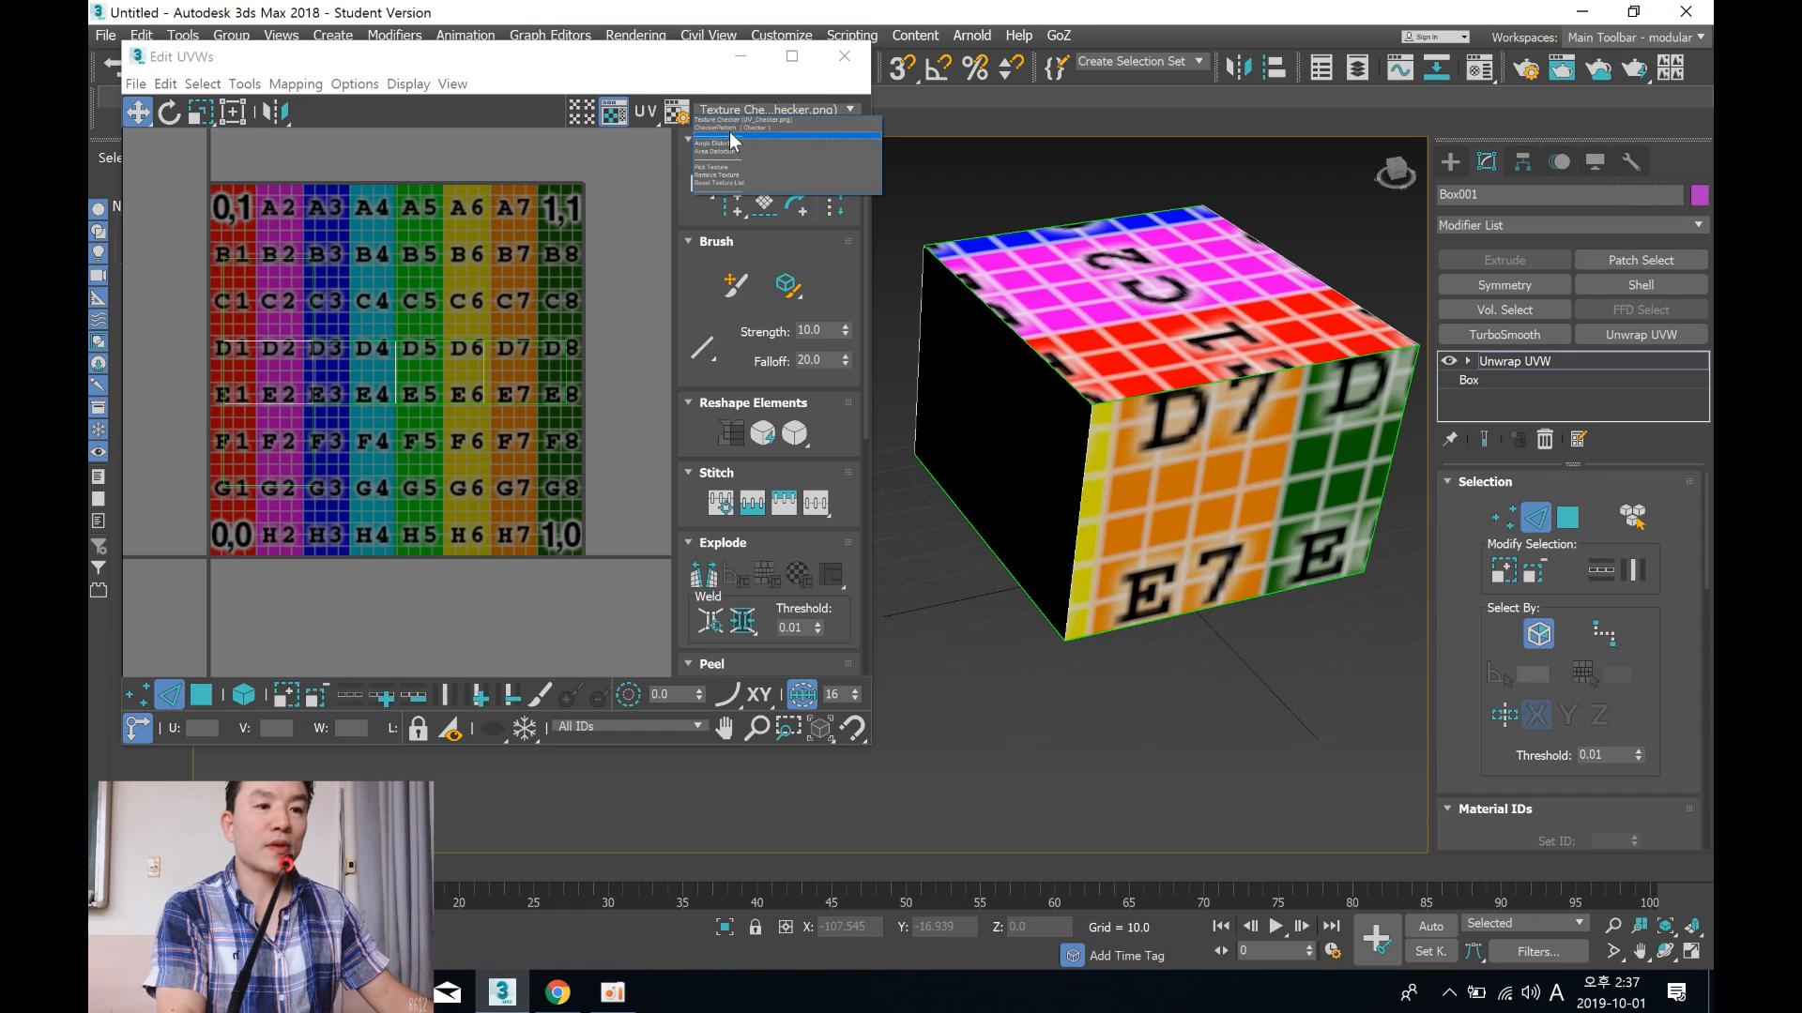
left_click(729, 127)
left_click(730, 112)
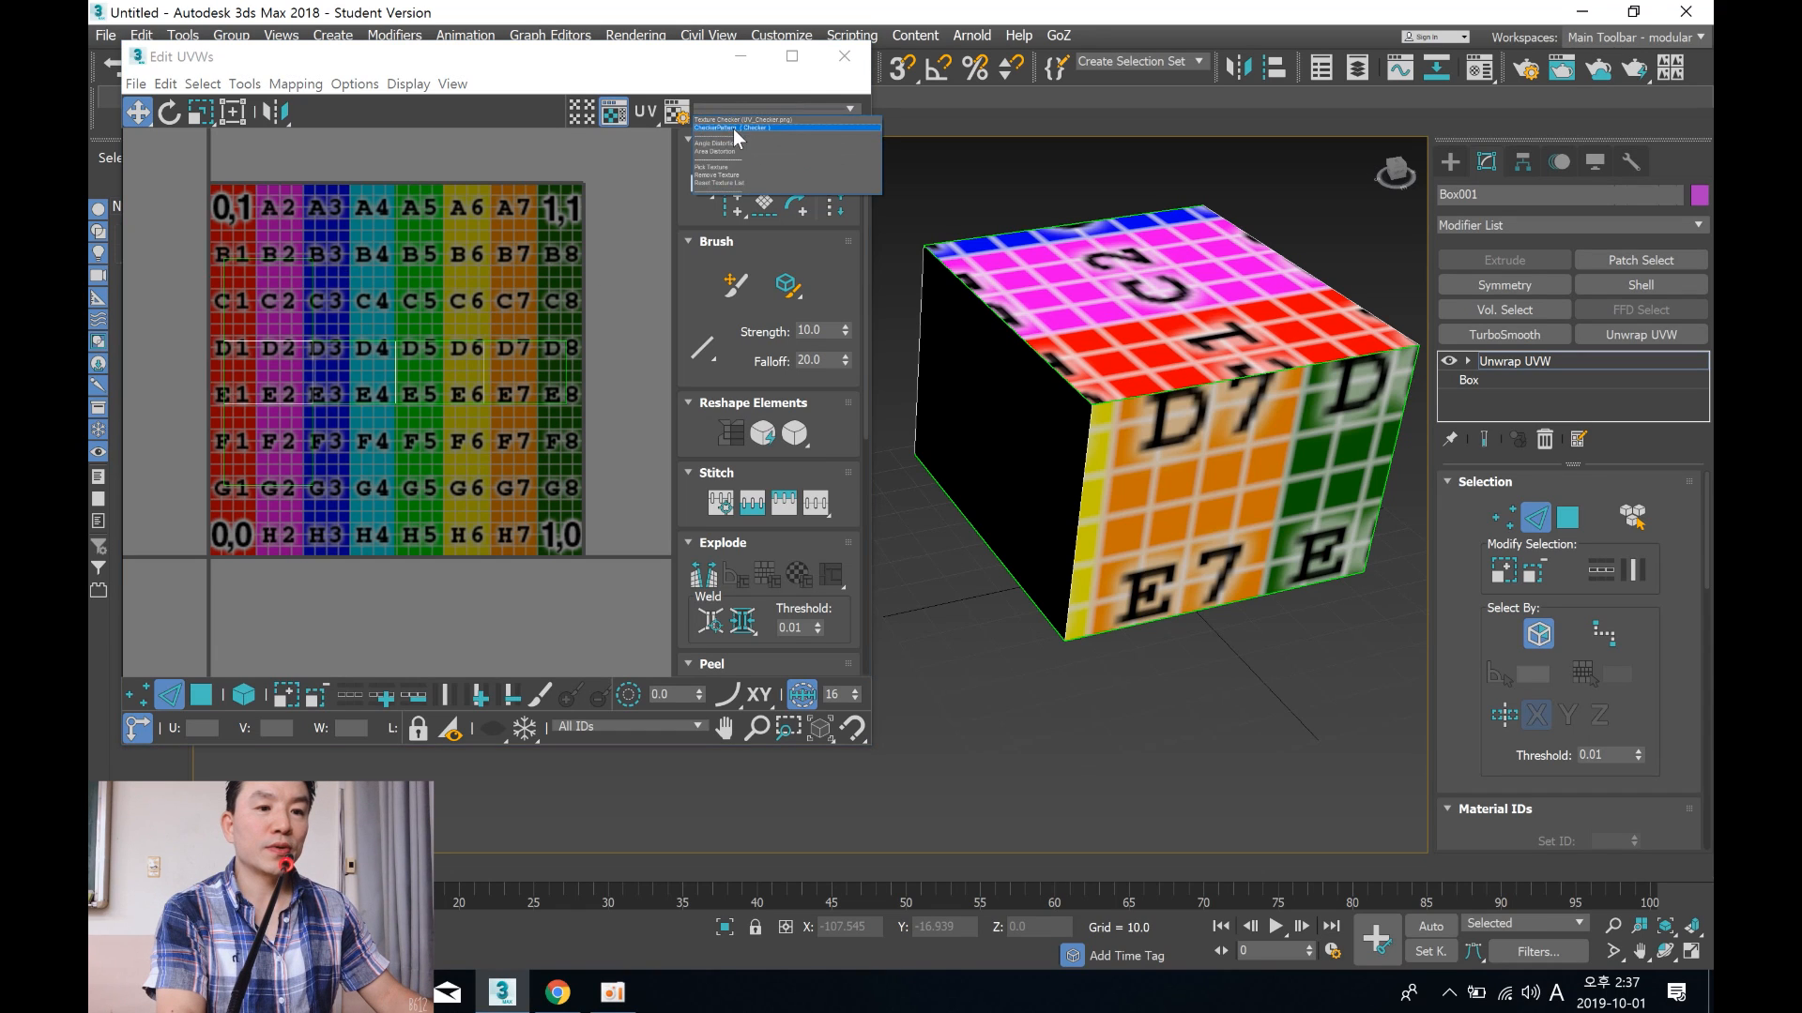
left_click(734, 128)
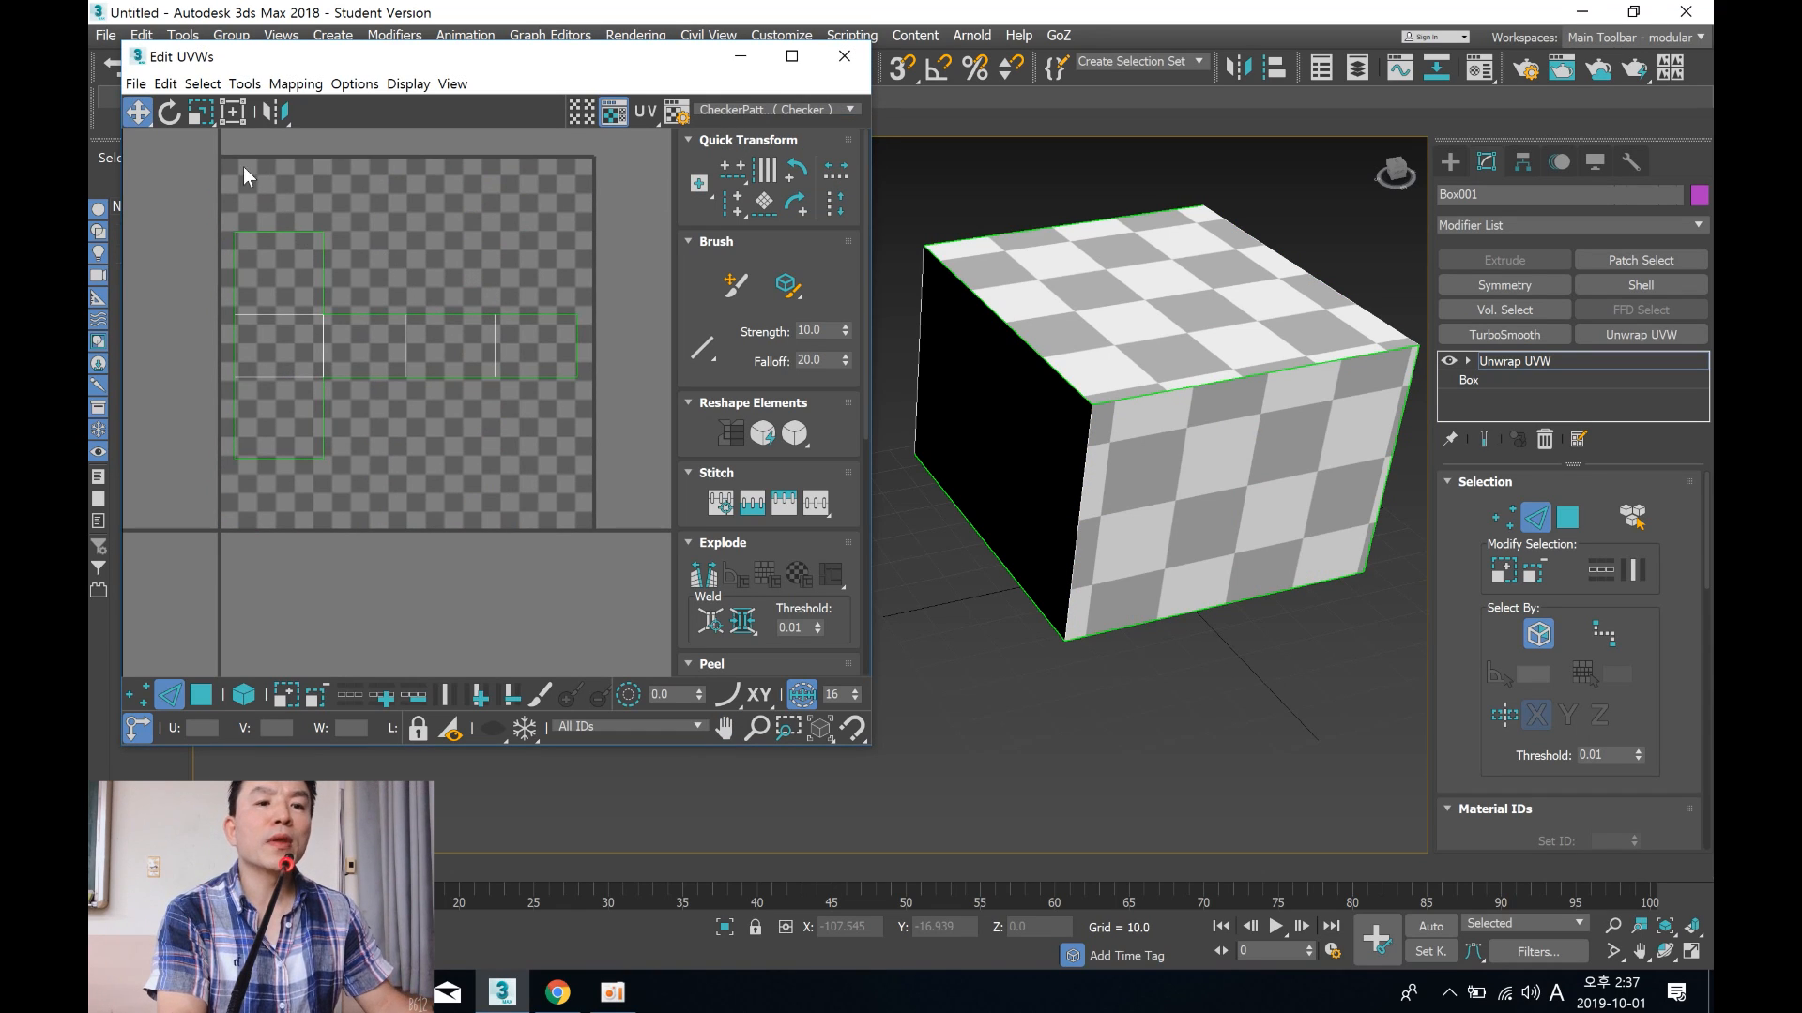
Step: Render the UVW template of the layout with the default settings, and reposition and enlarge the Render Map window
left_click(245, 90)
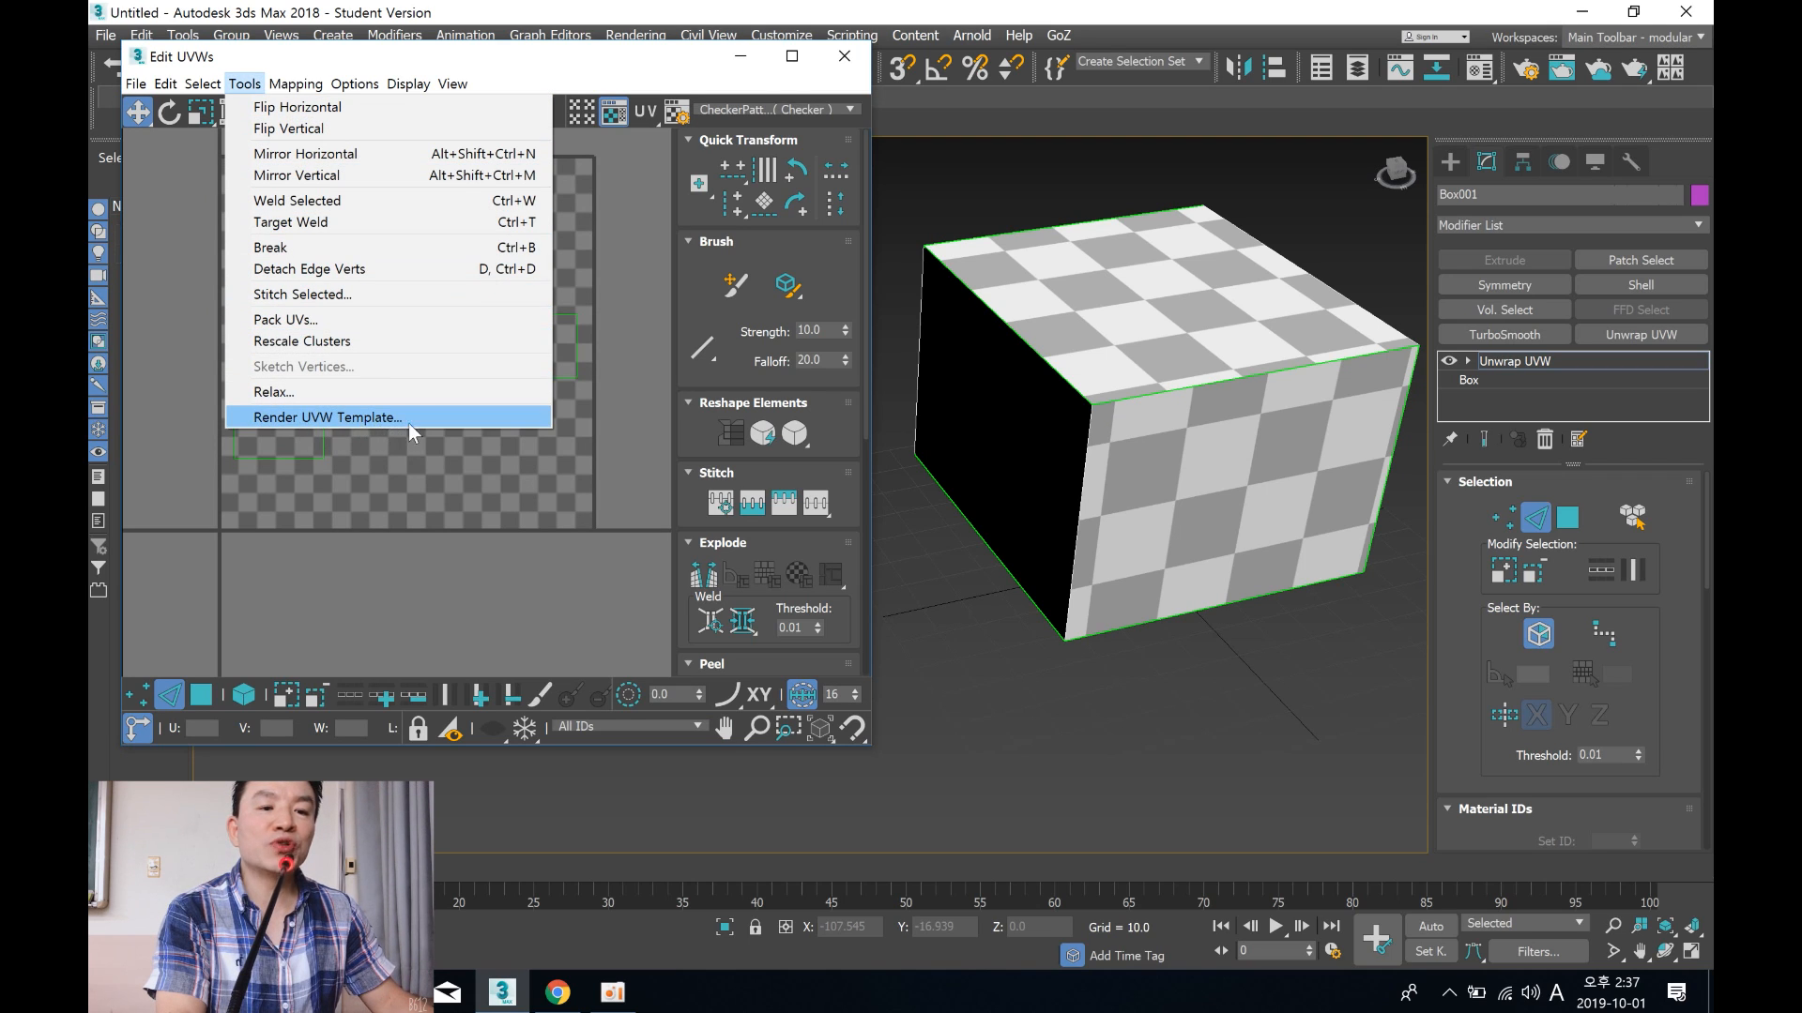
left_click(385, 417)
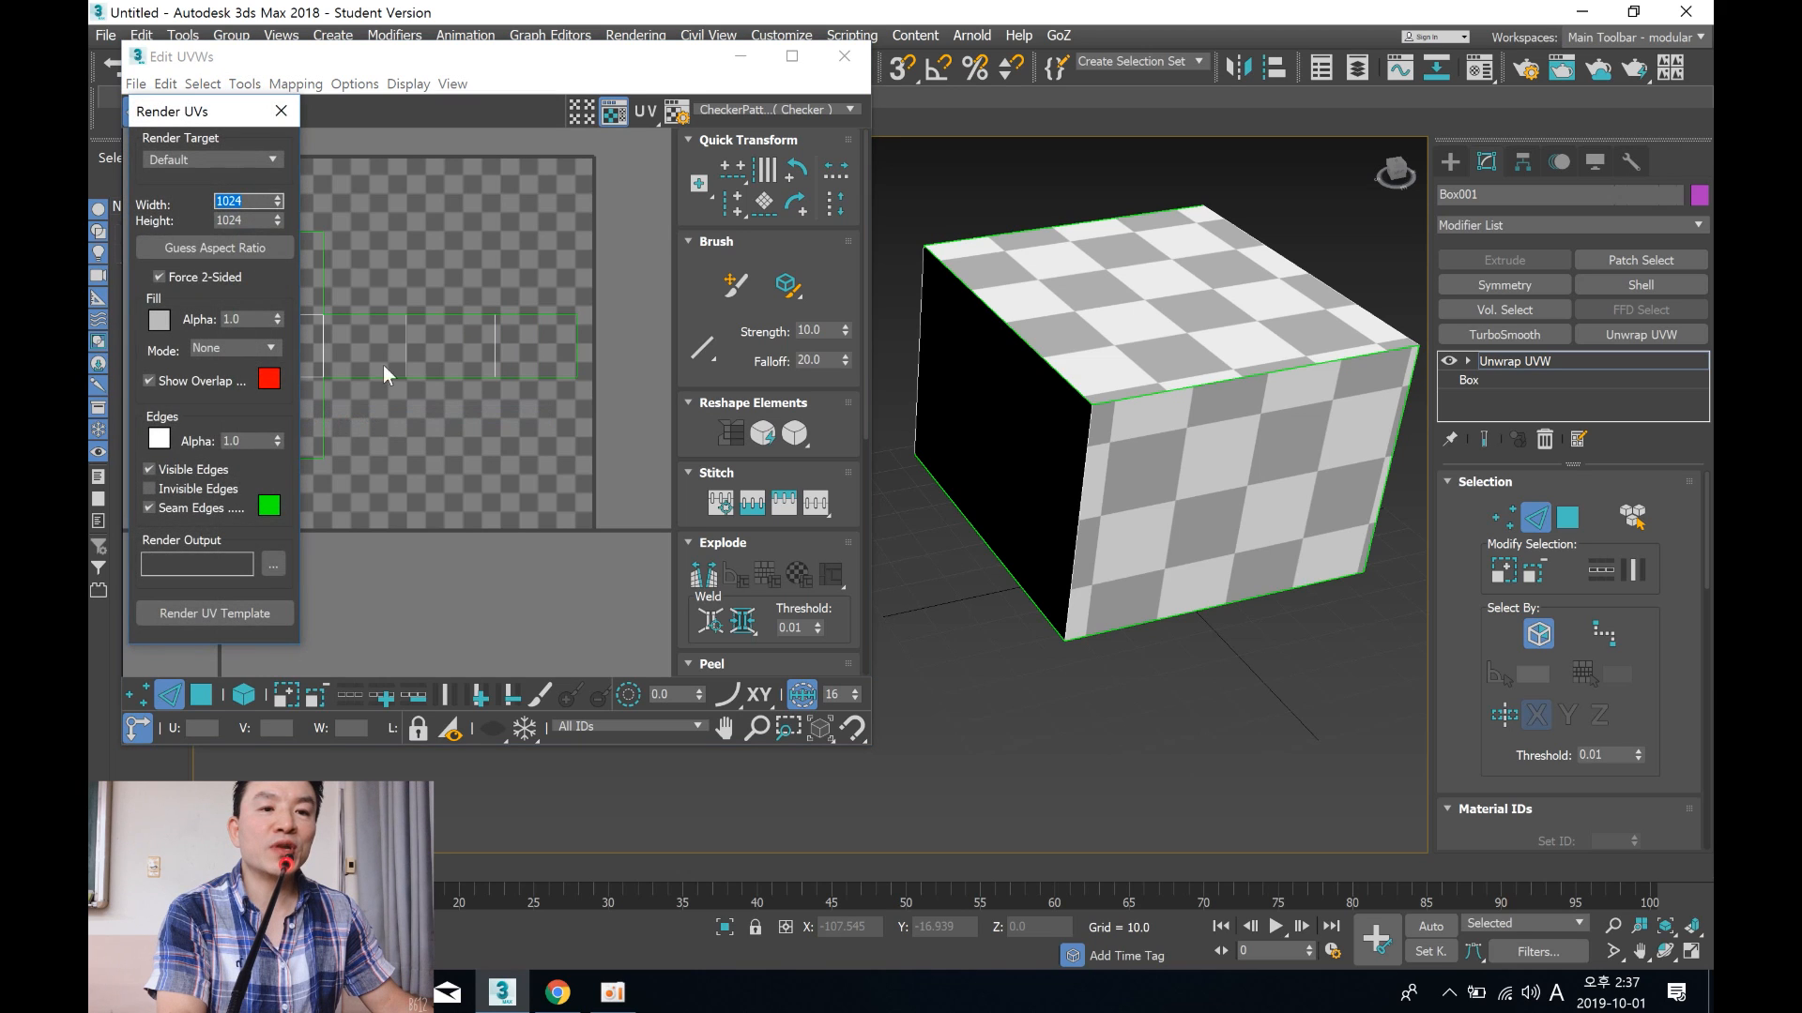
left_click_drag(224, 107, 734, 148)
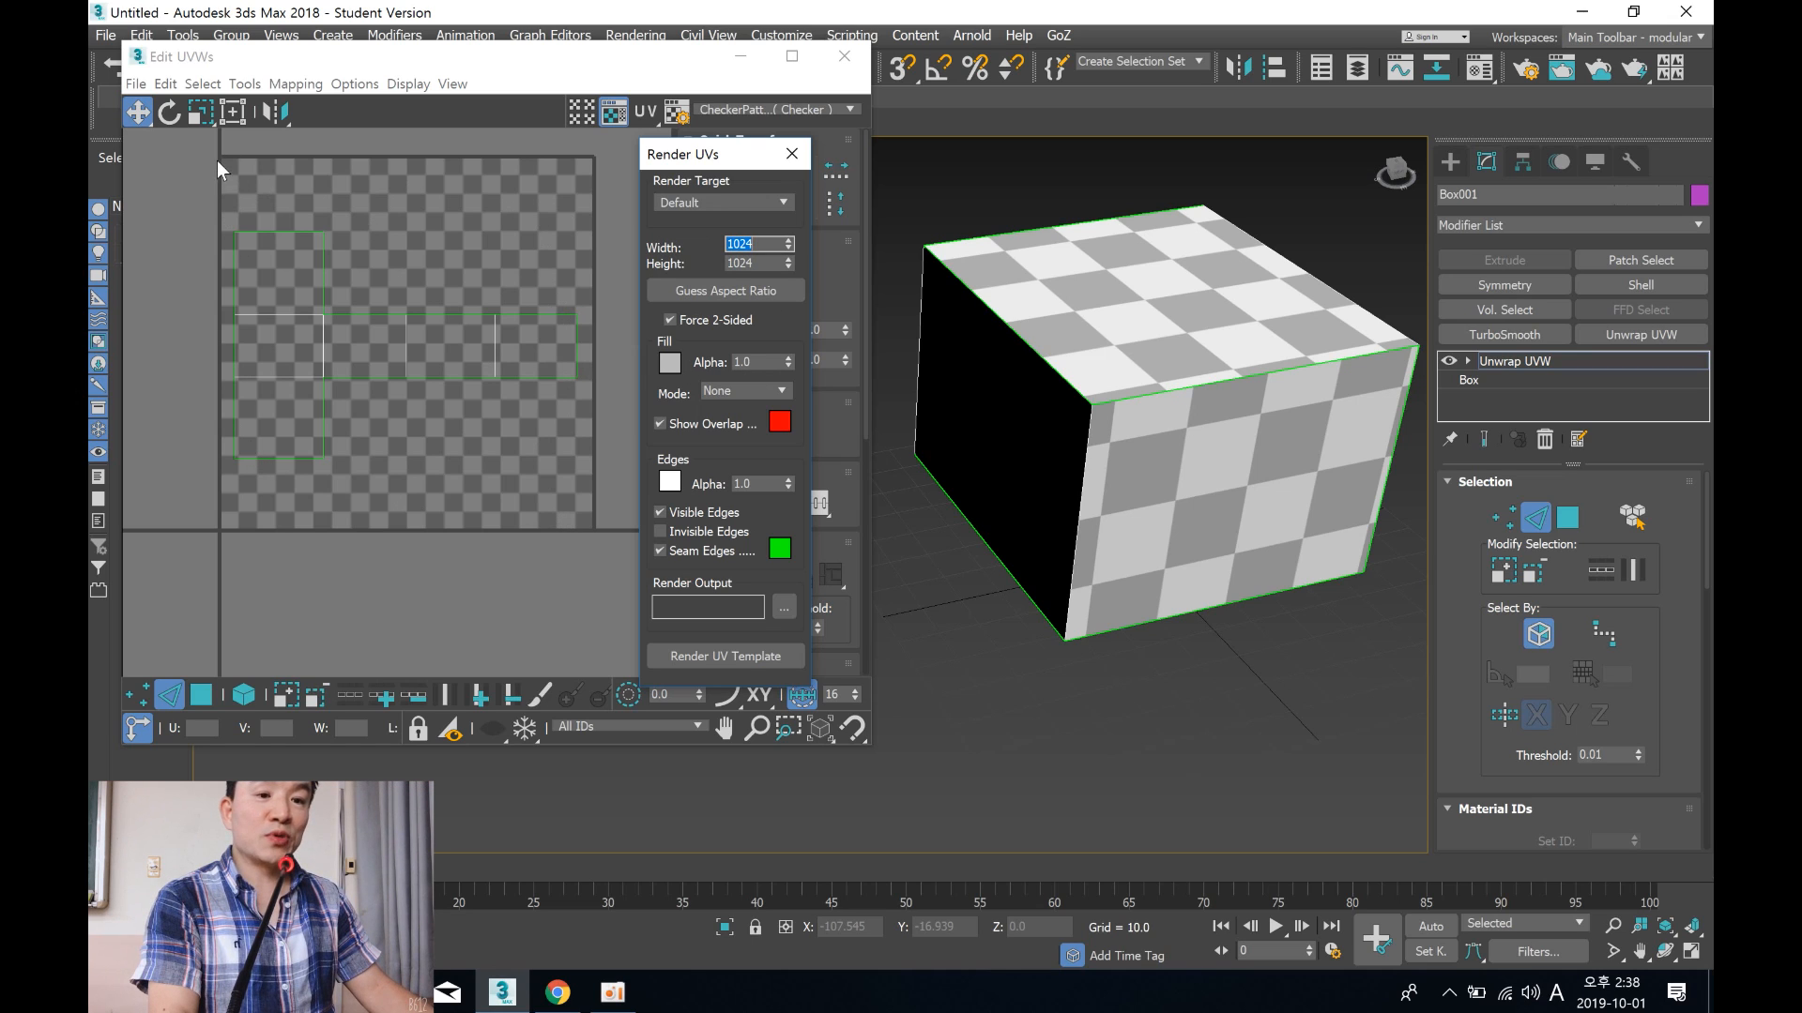
left_click(724, 657)
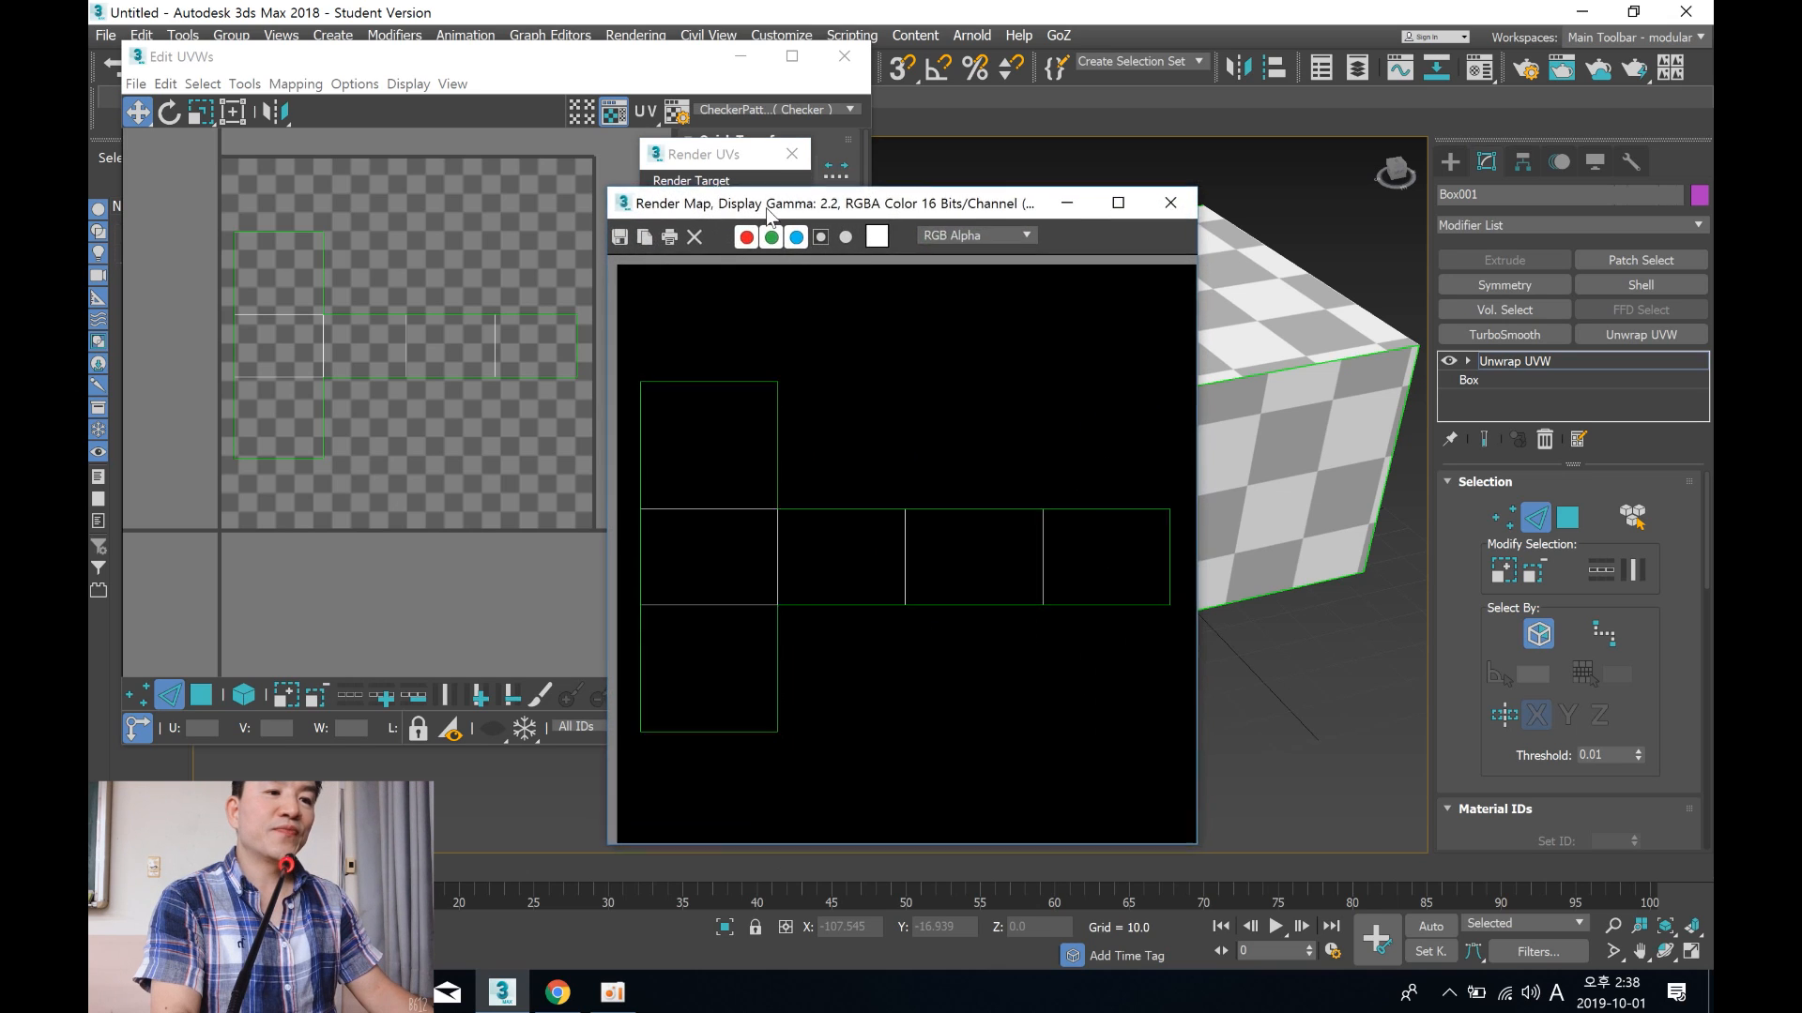
left_click_drag(767, 210, 628, 58)
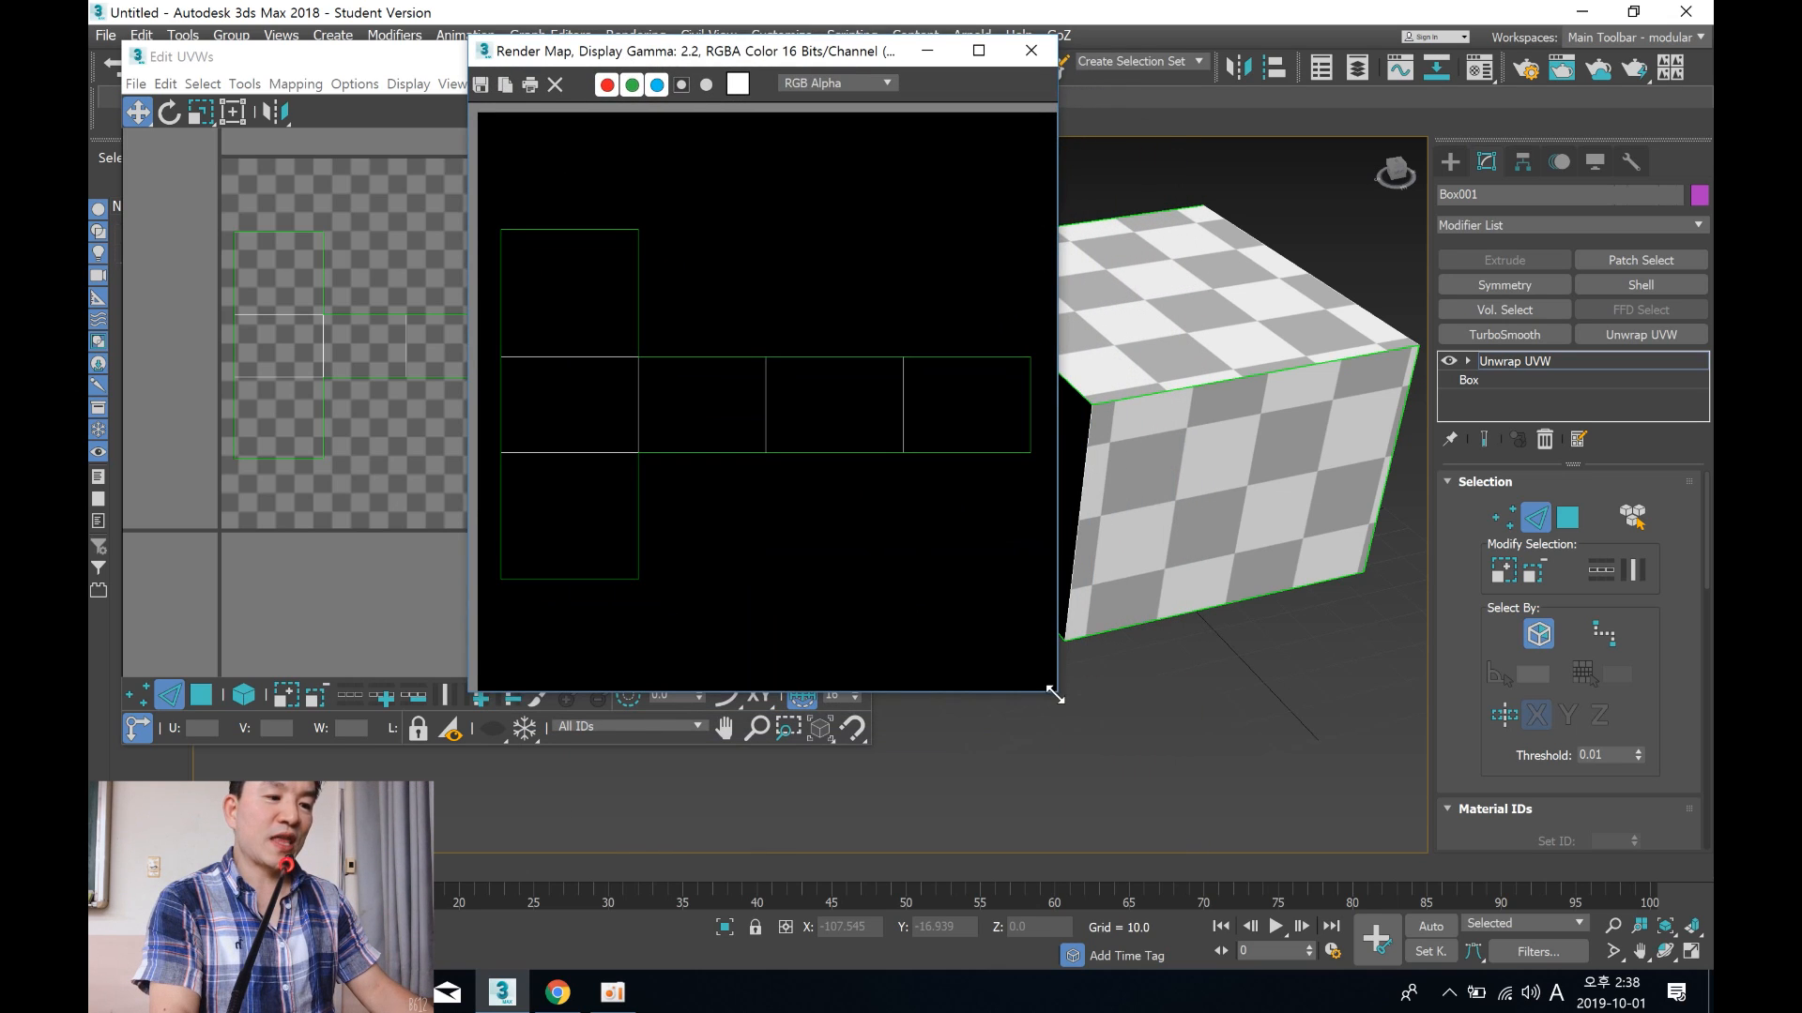
left_click_drag(1053, 694, 1235, 841)
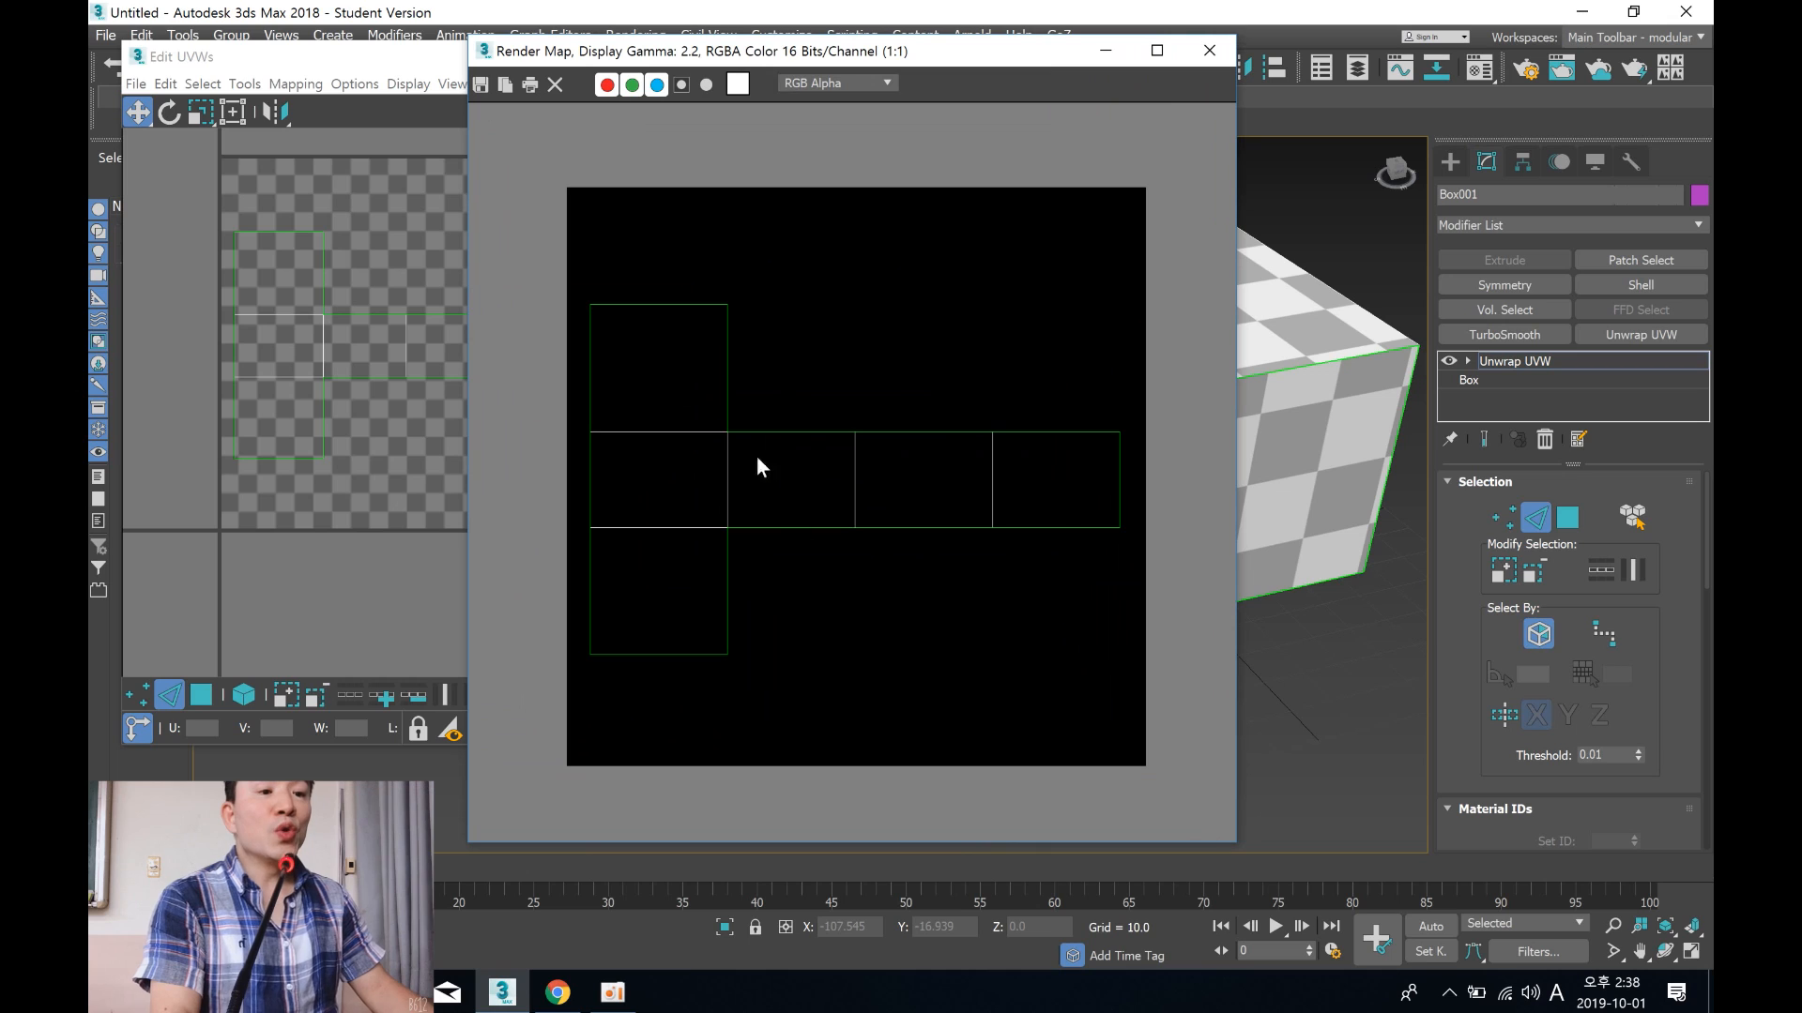
Step: Save the rendered UV template to the scenes folder as a PNG image named box, using RGB 24 bit colours with an alpha channel
left_click(479, 87)
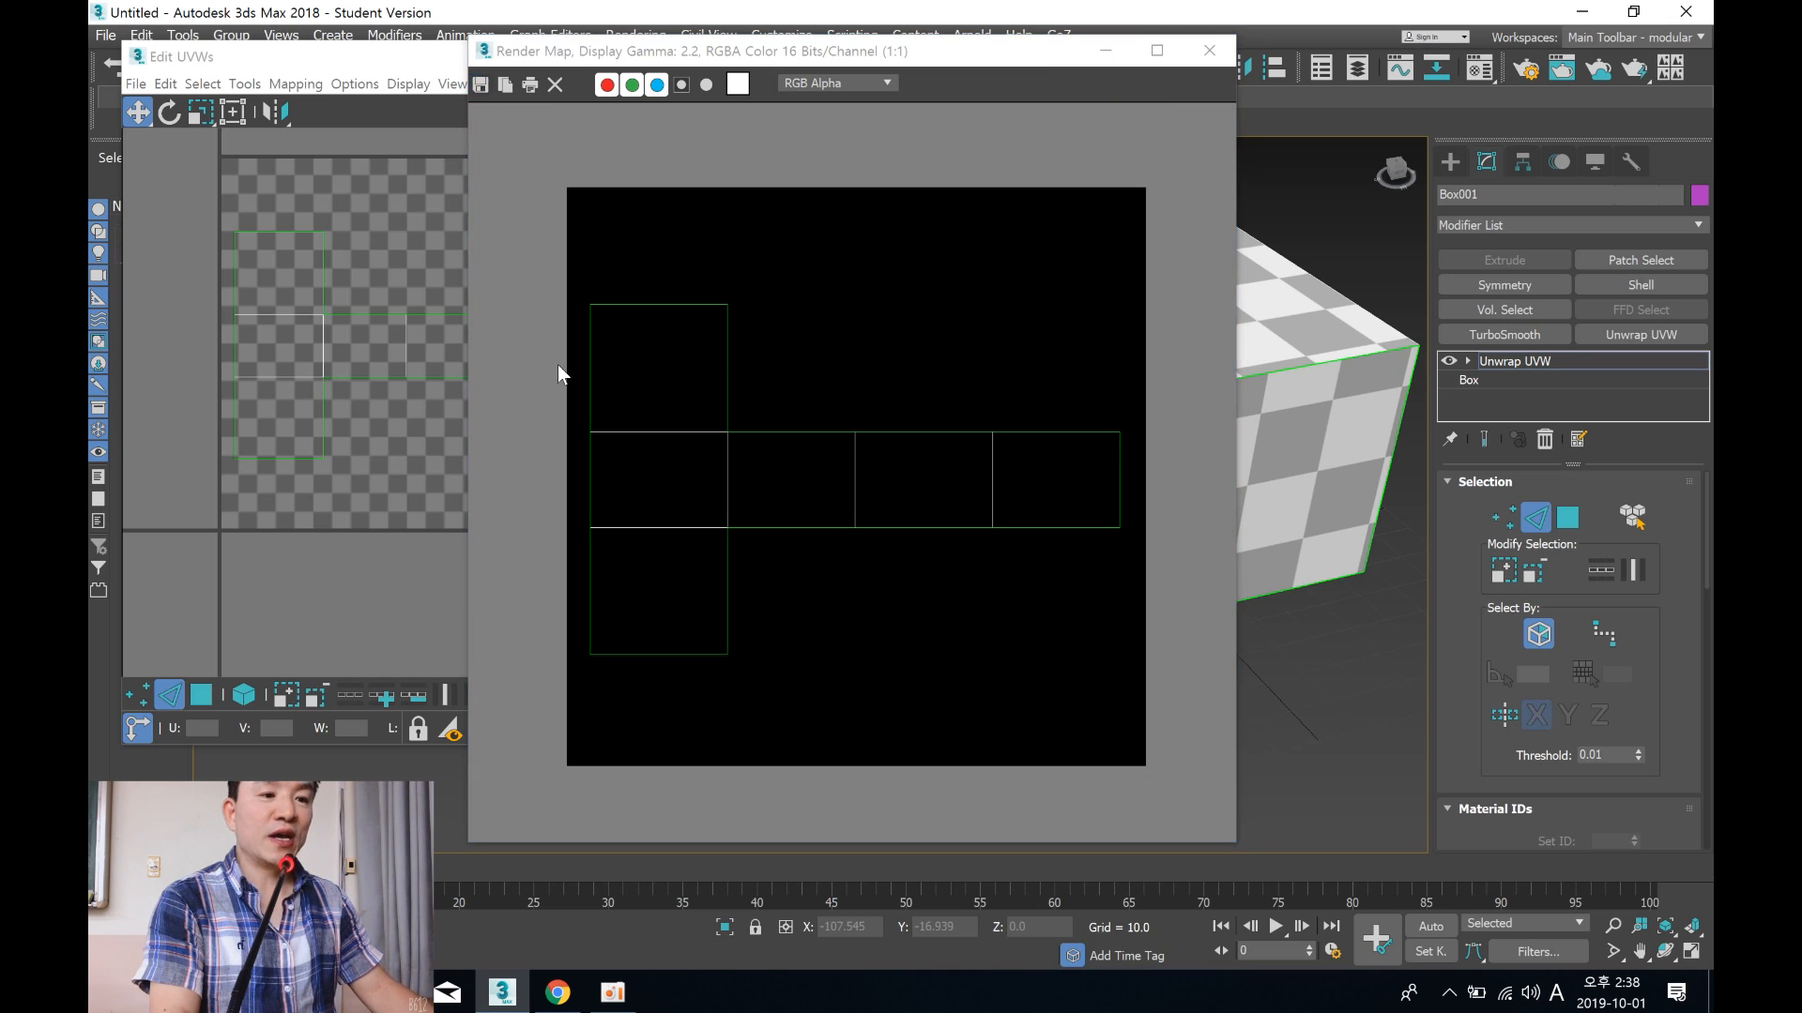
left_click(770, 535)
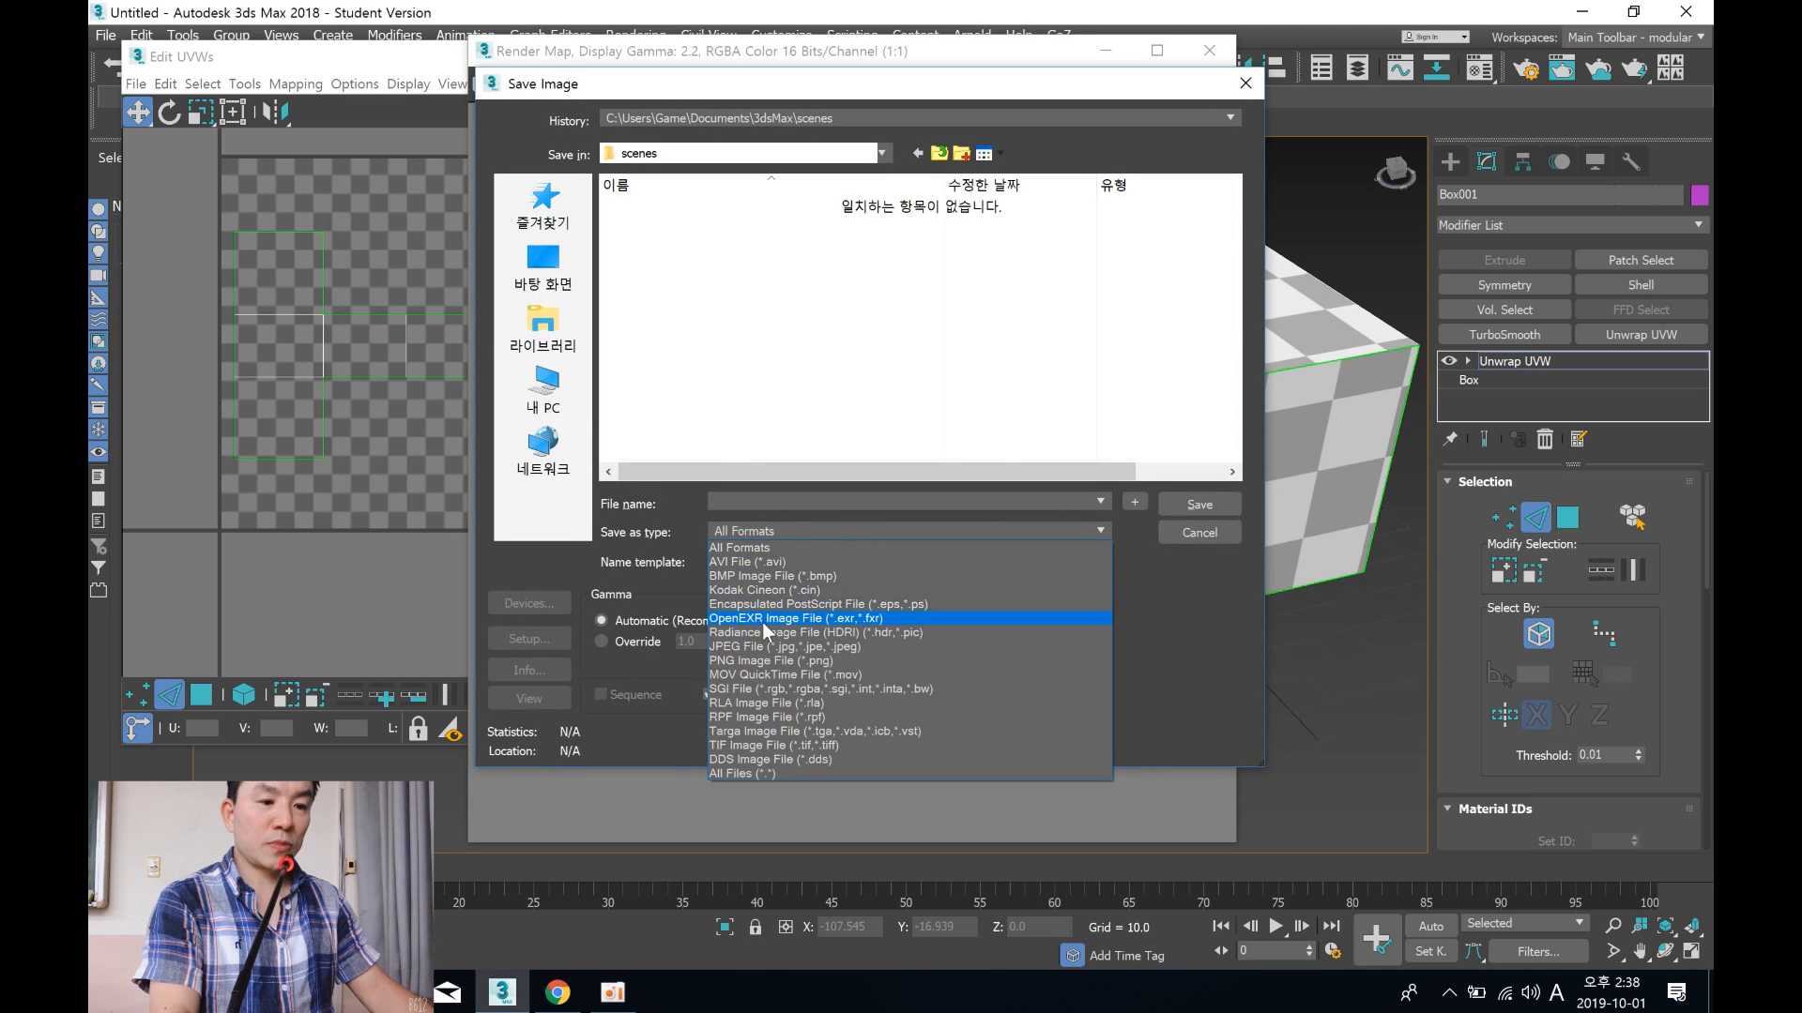
left_click(760, 646)
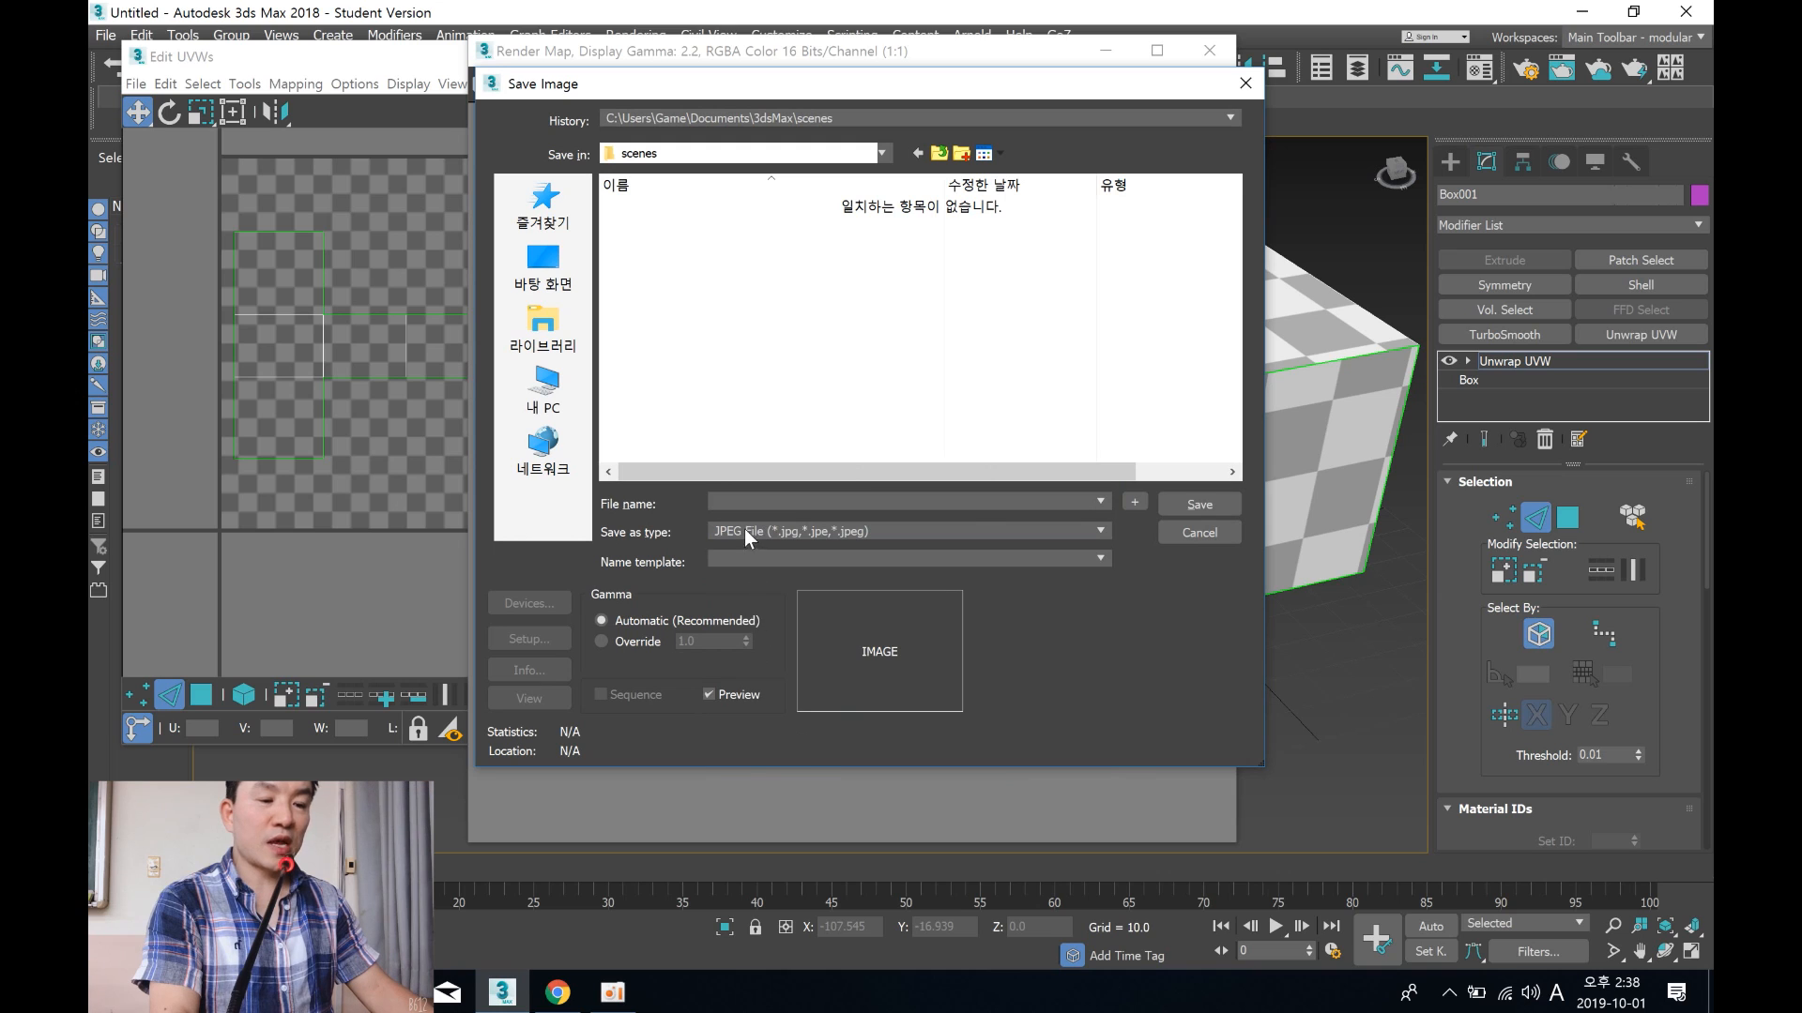
left_click(745, 531)
left_click(762, 638)
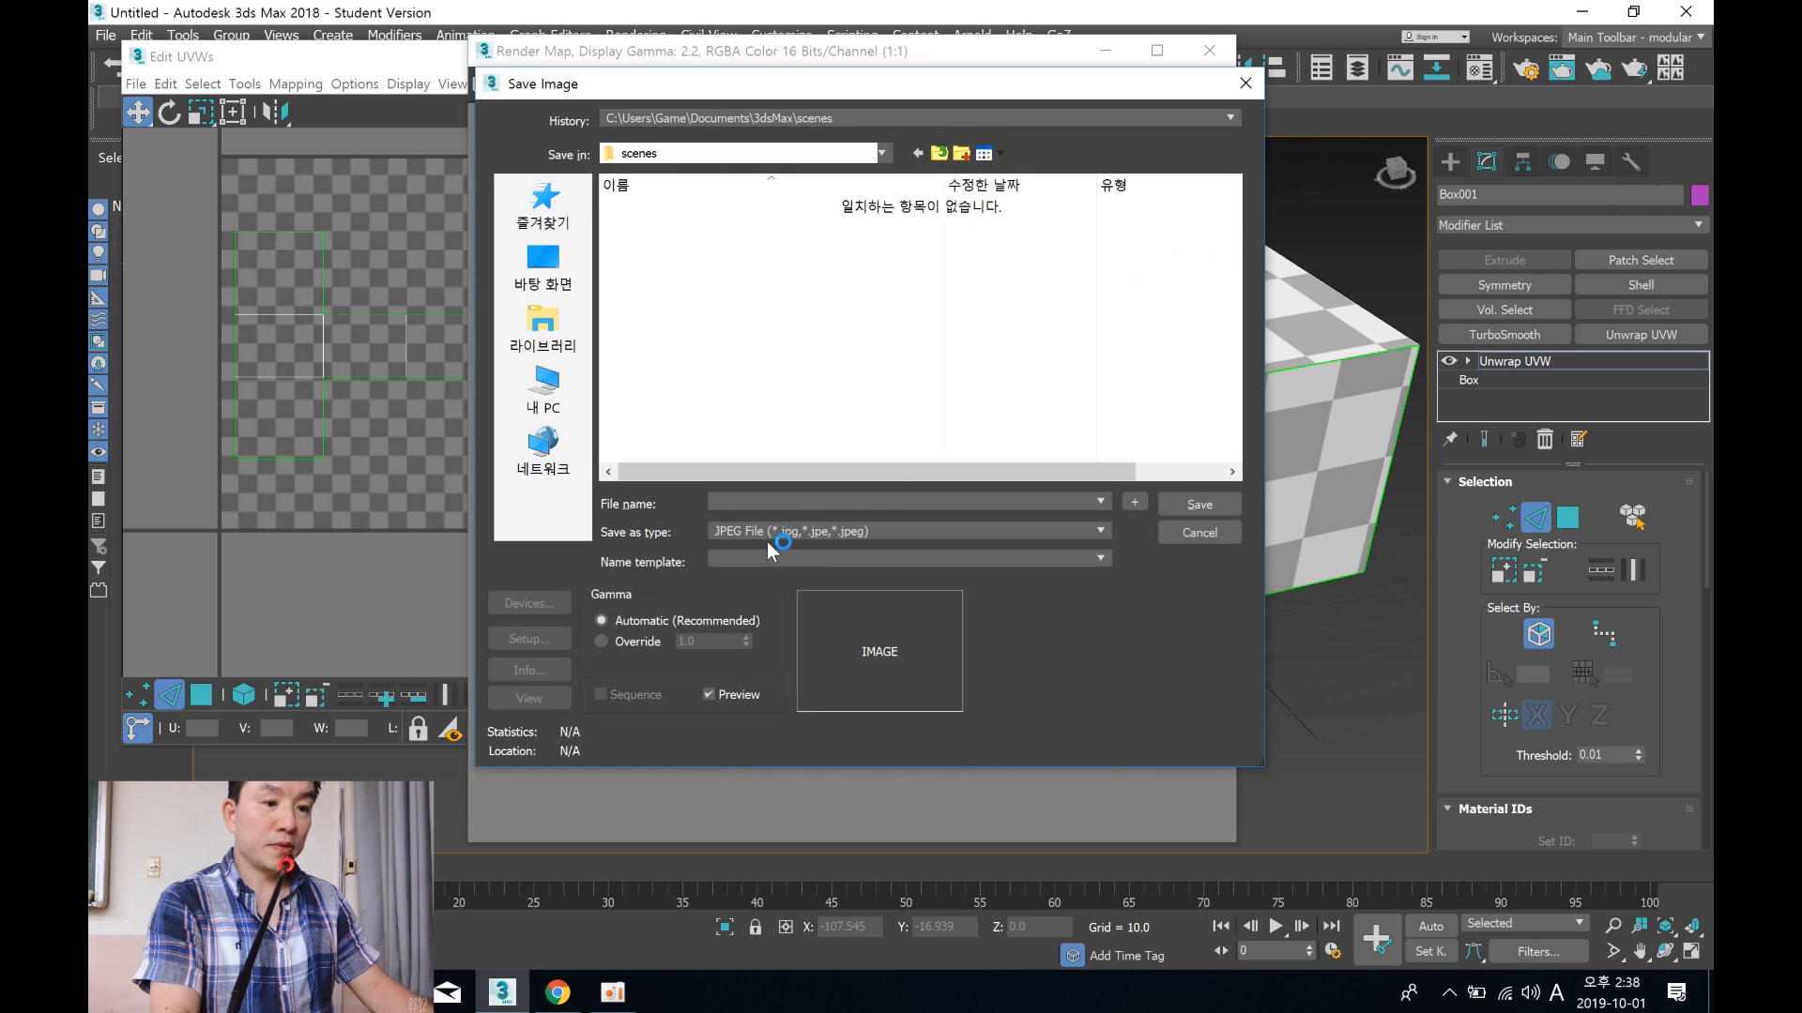
left_click(765, 535)
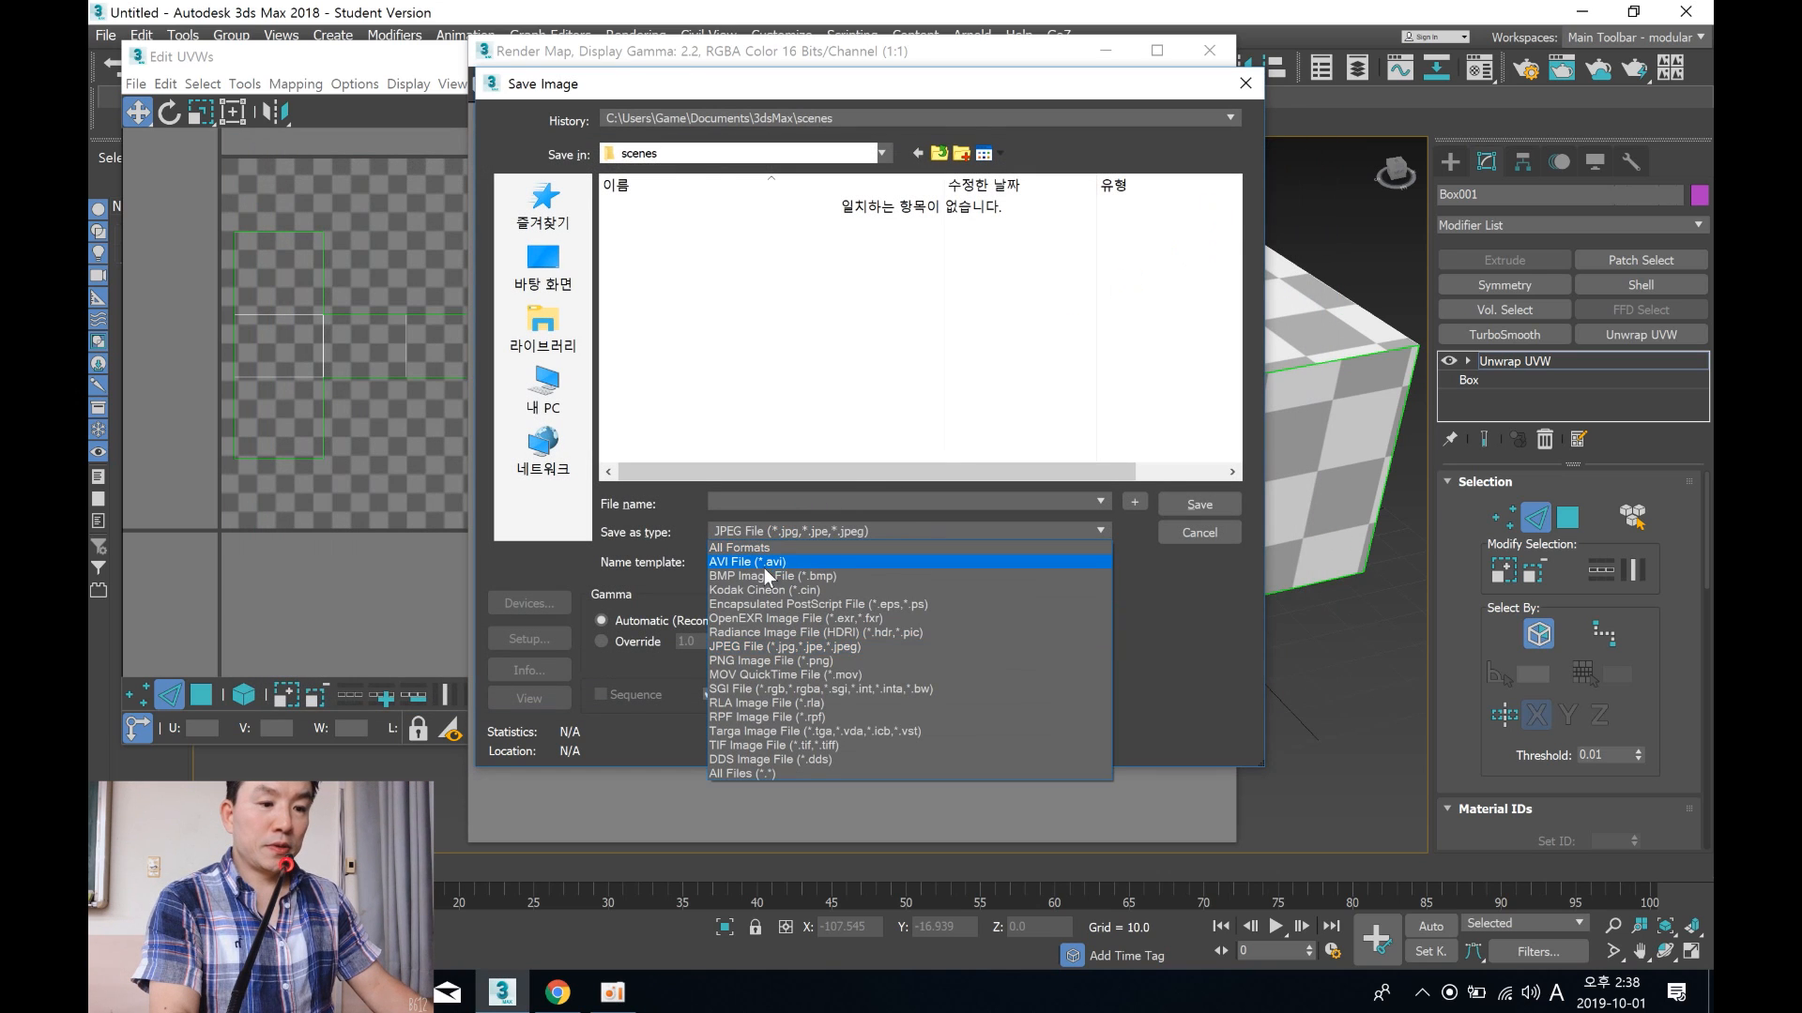
left_click(768, 661)
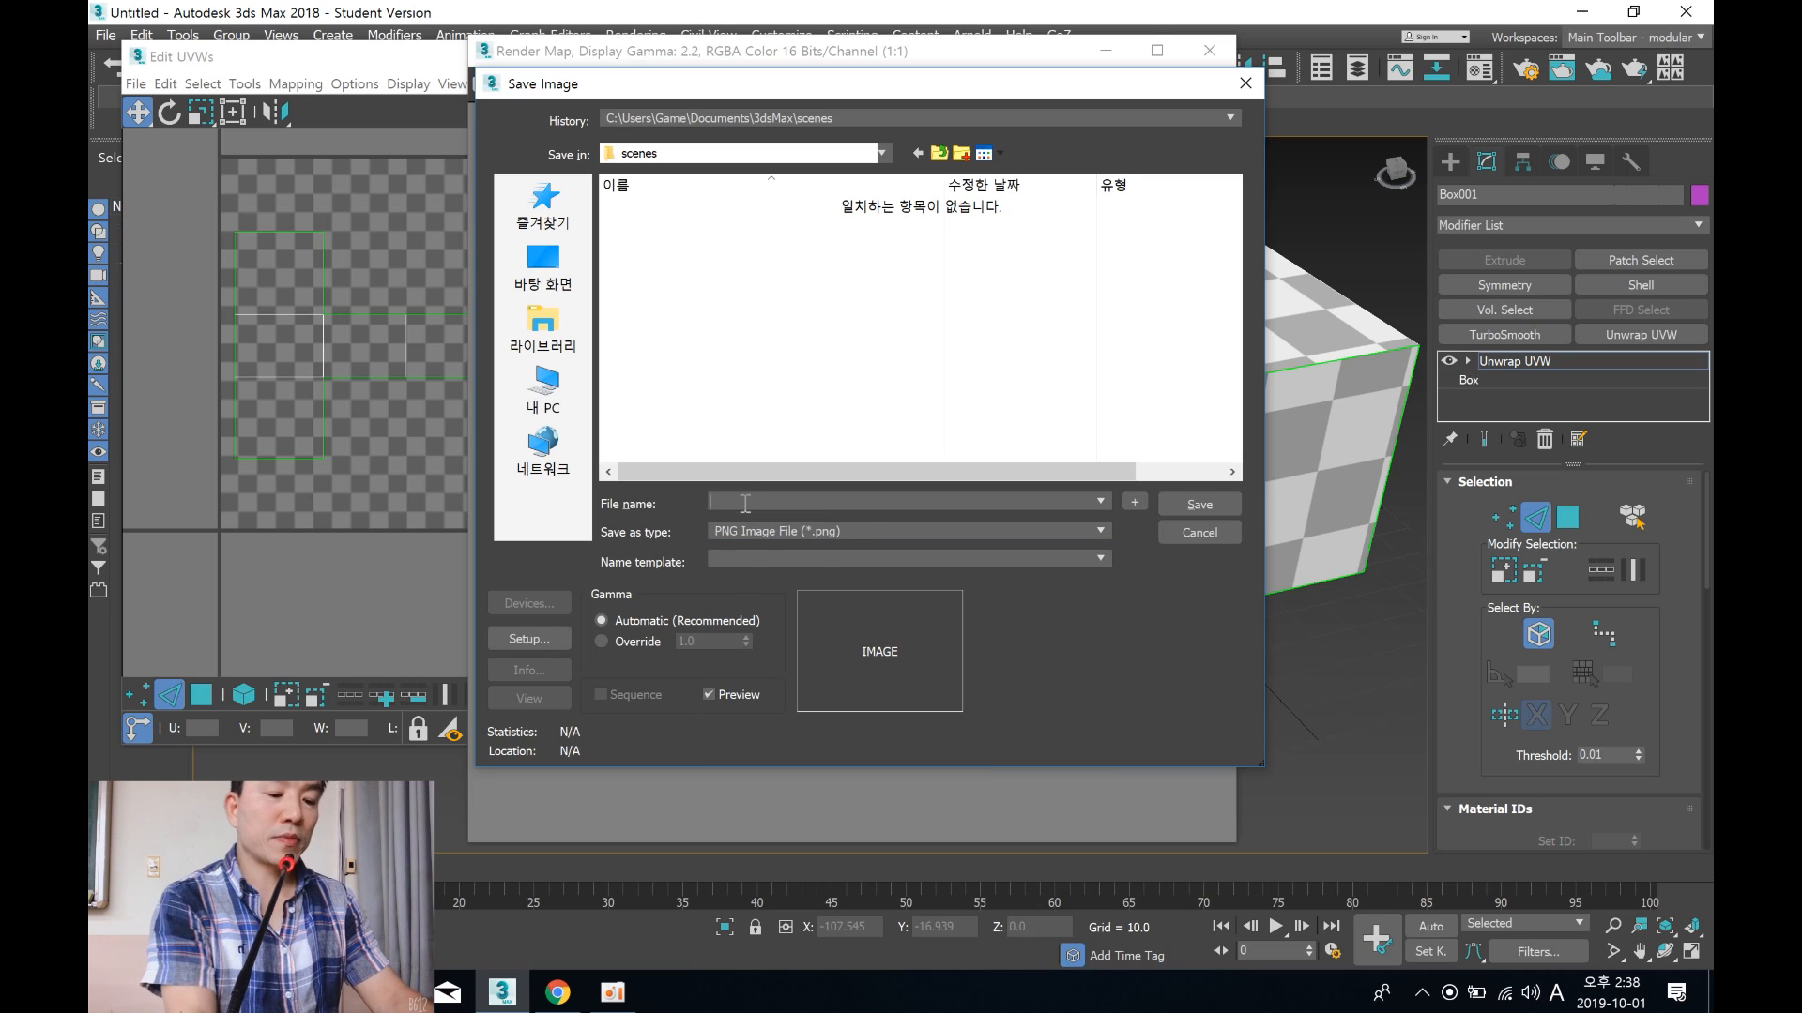
type("bo")
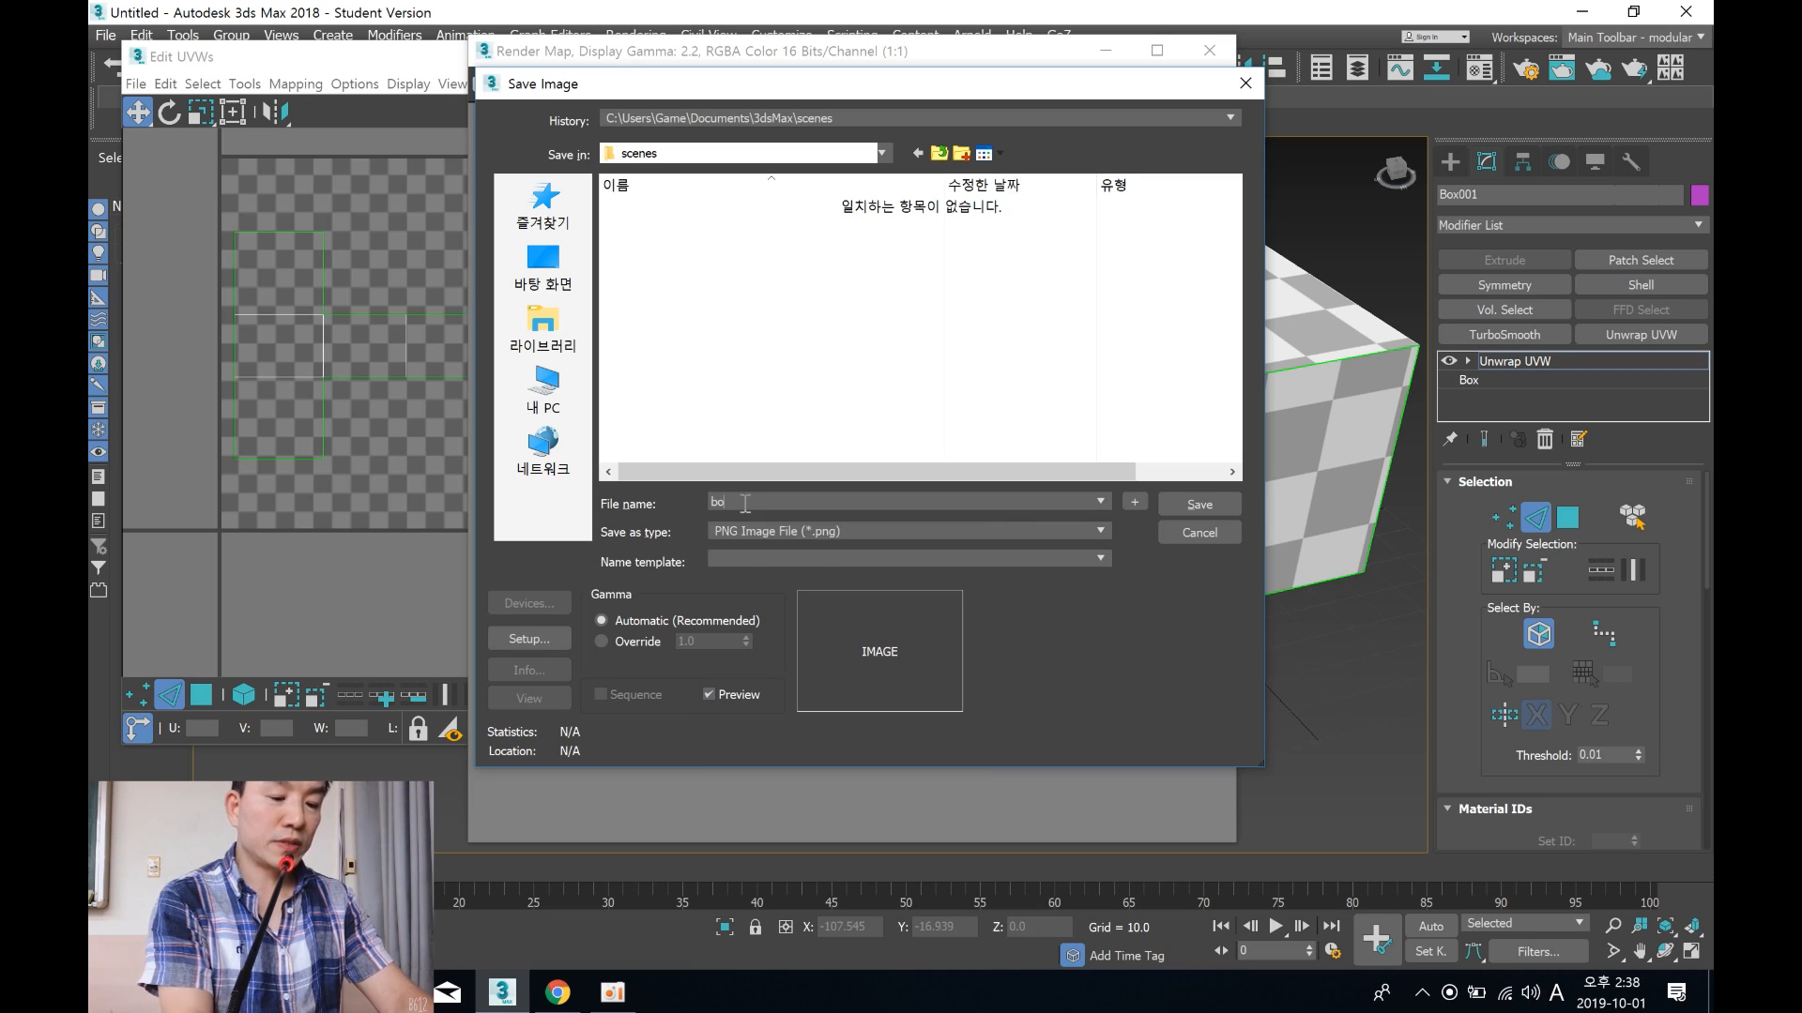
type("x")
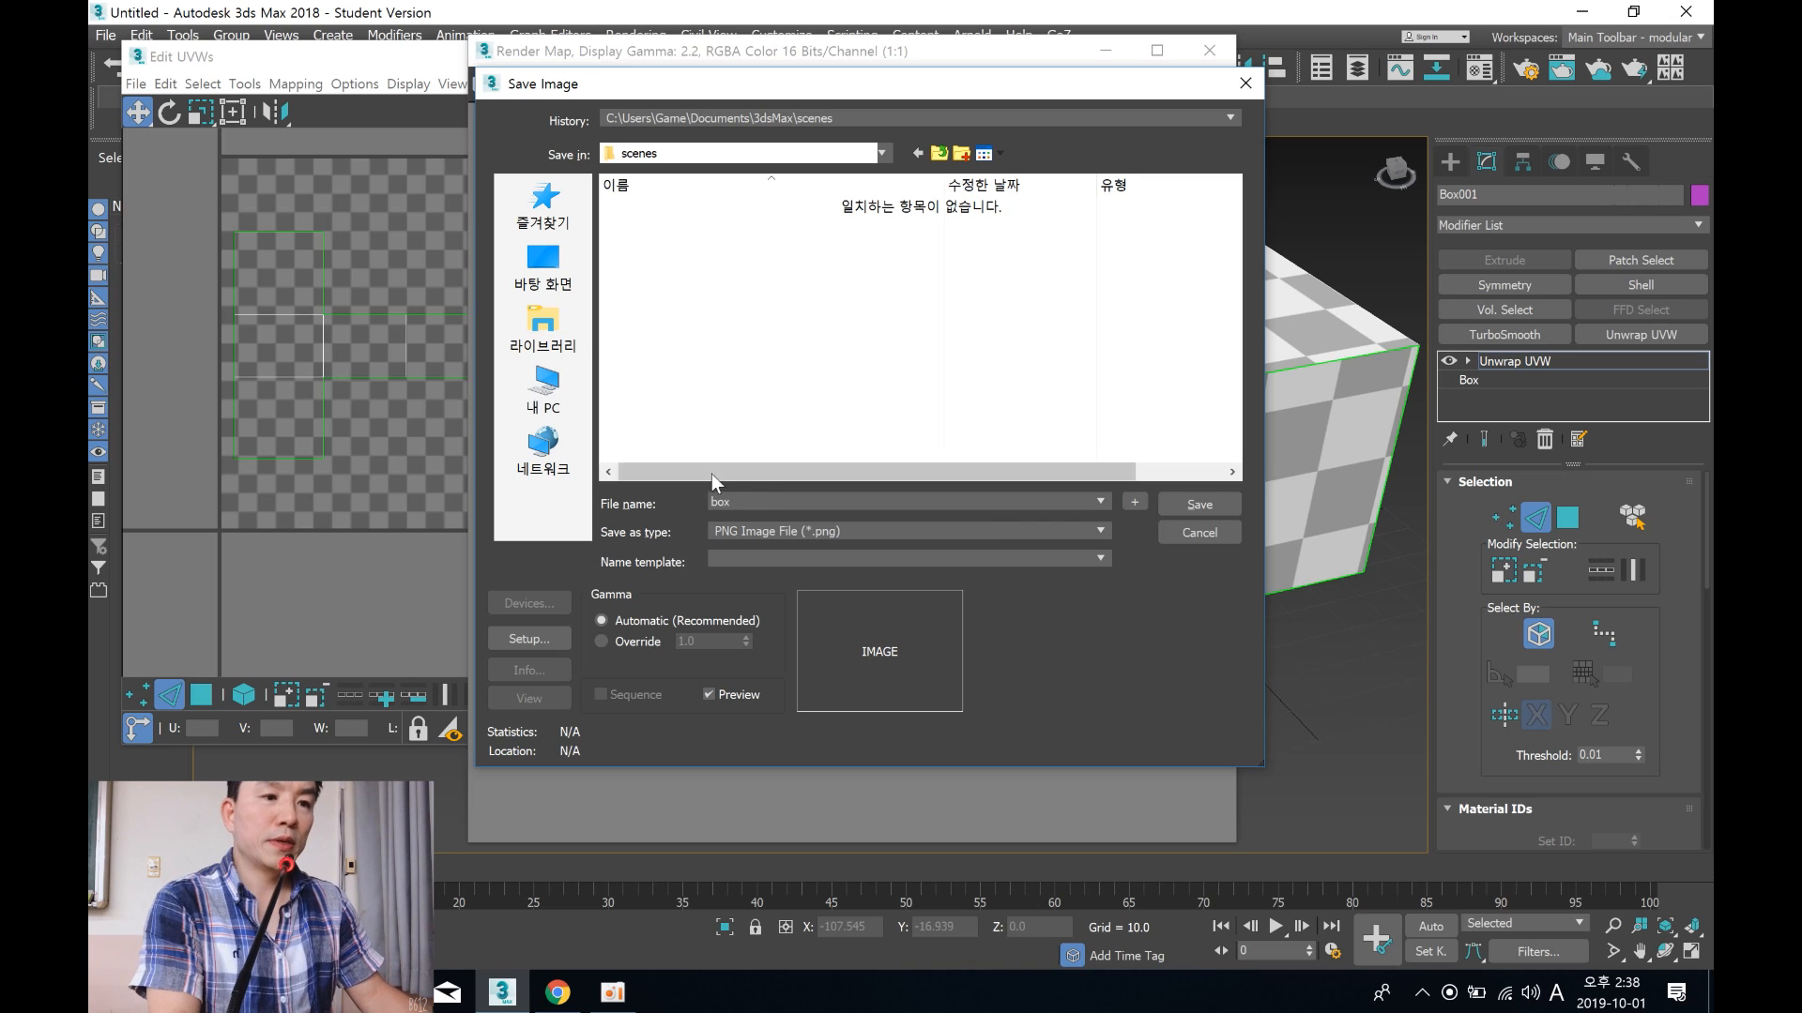
left_click(1211, 504)
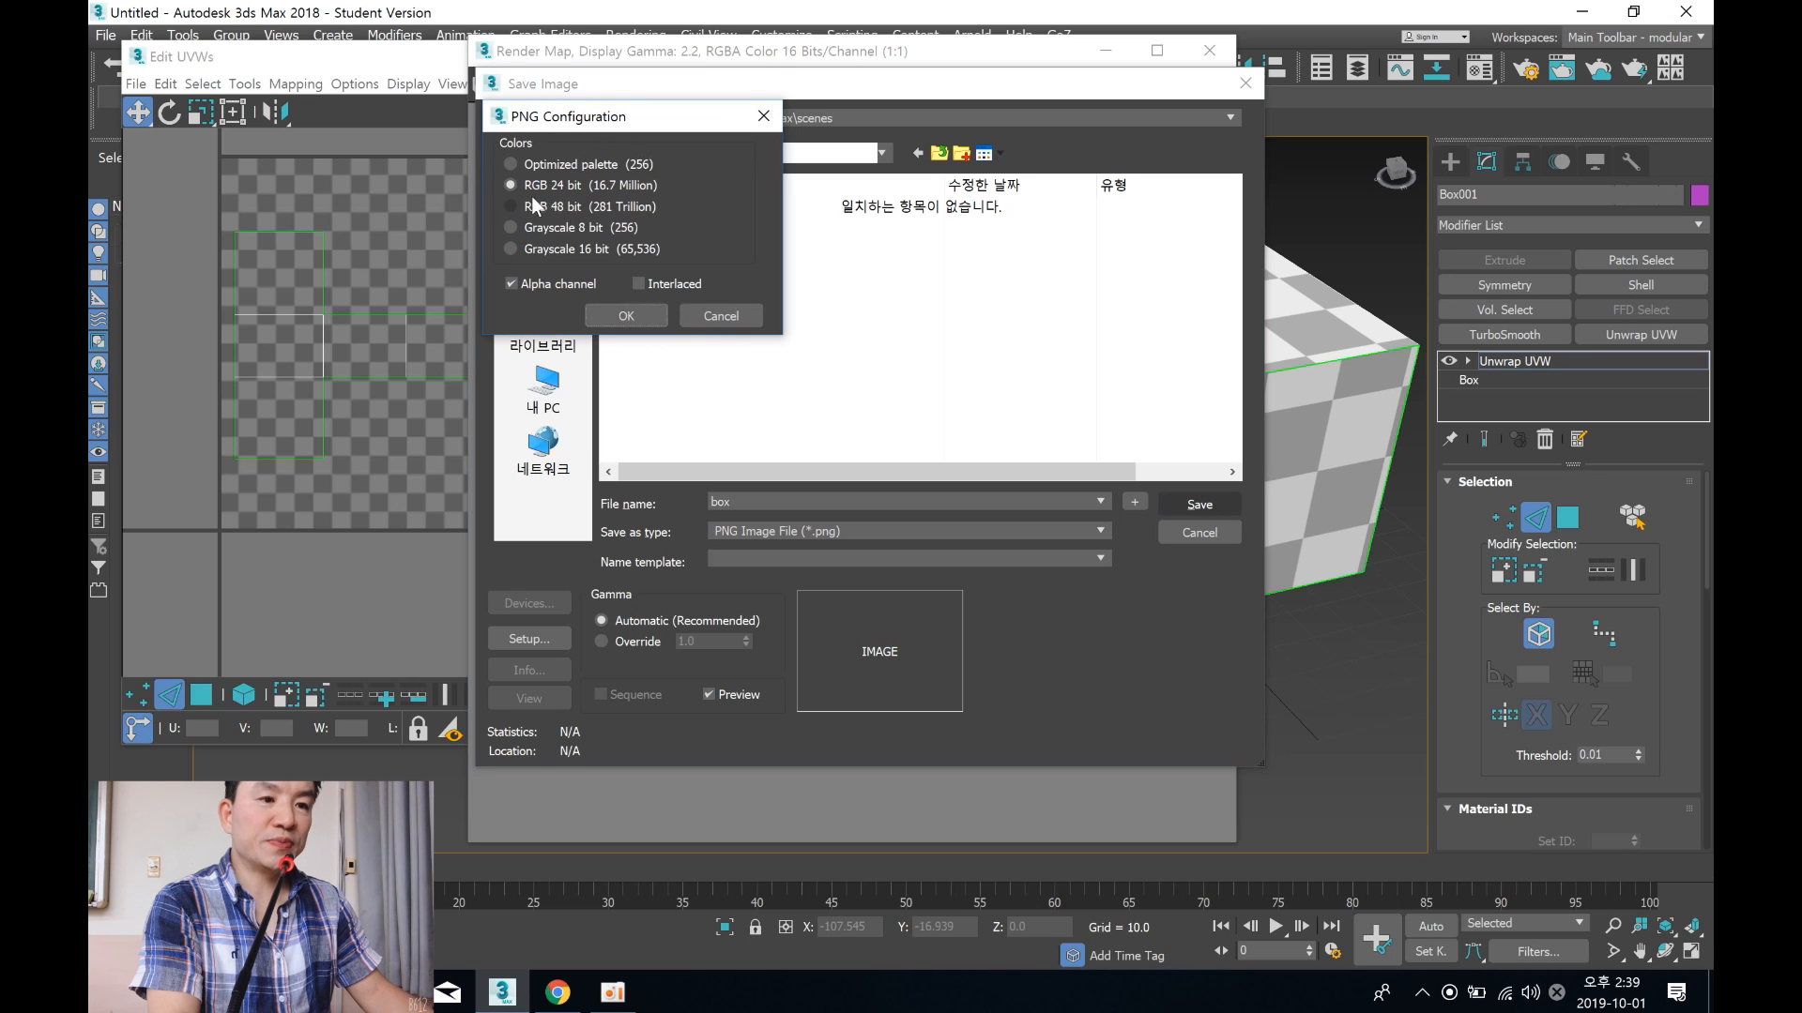
left_click(626, 316)
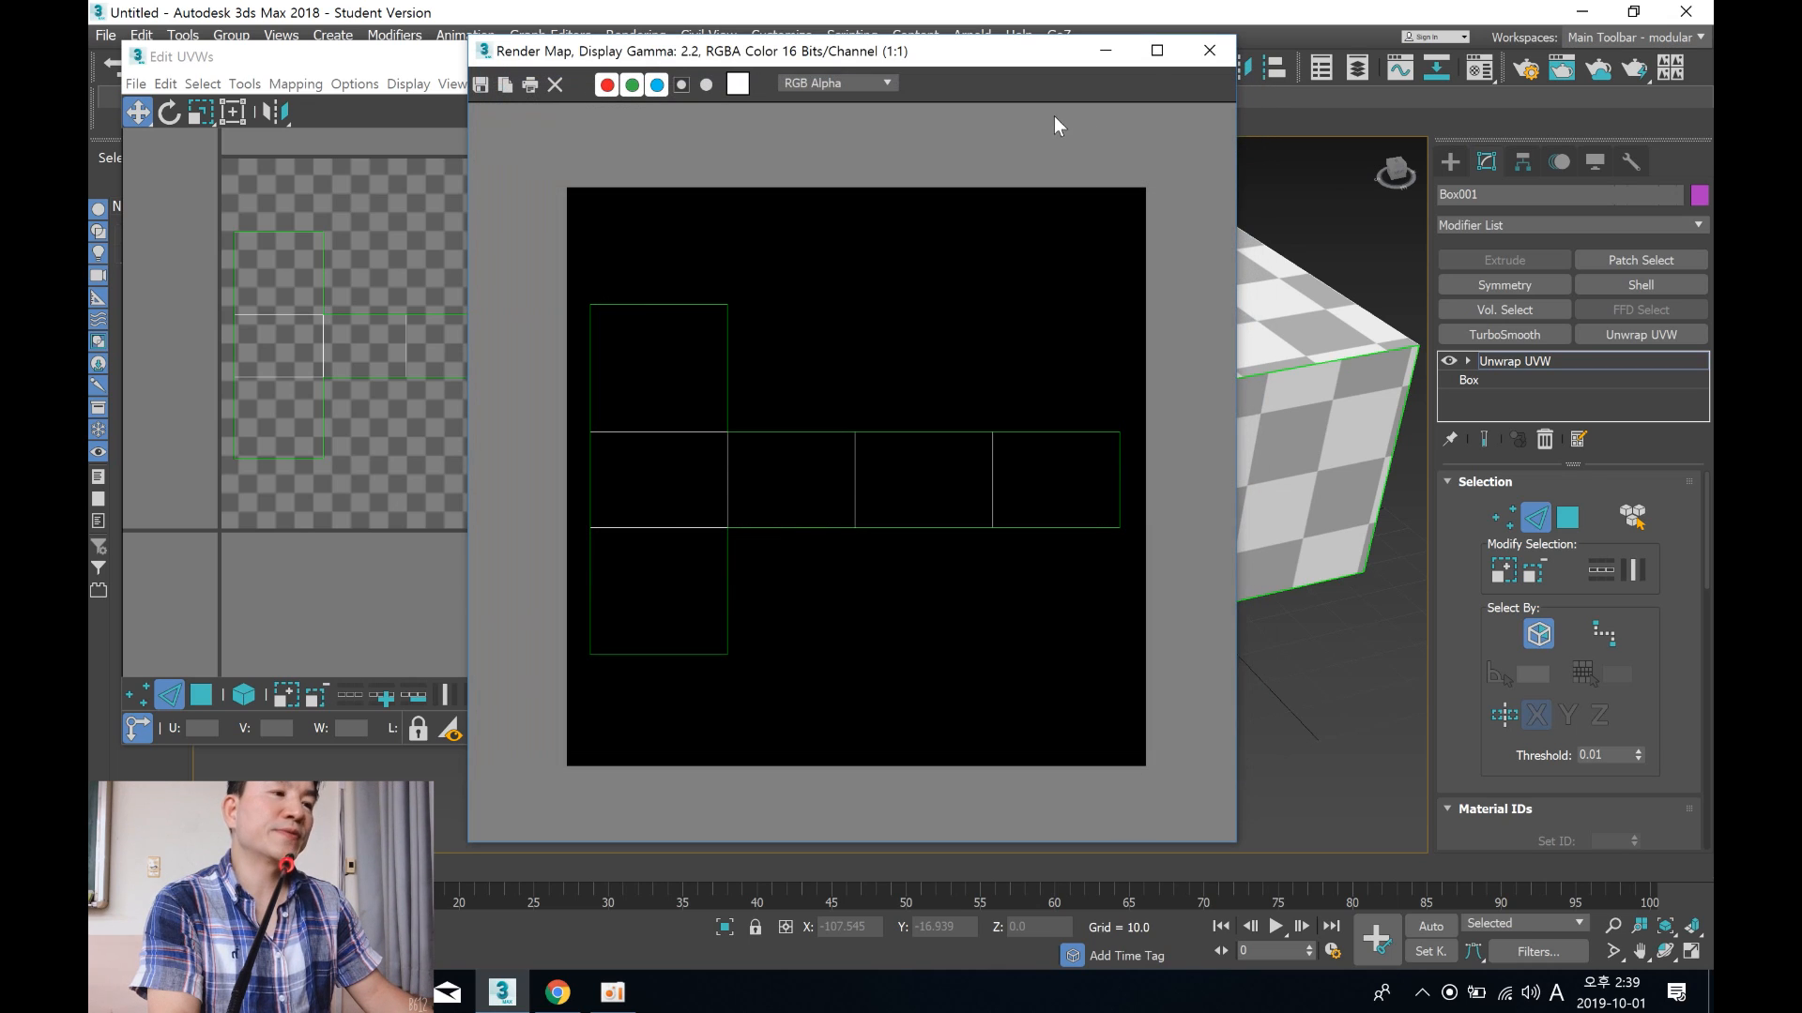
Step: Minimize the Render Map window and 3ds Max, and launch Photoshop
left_click(1105, 50)
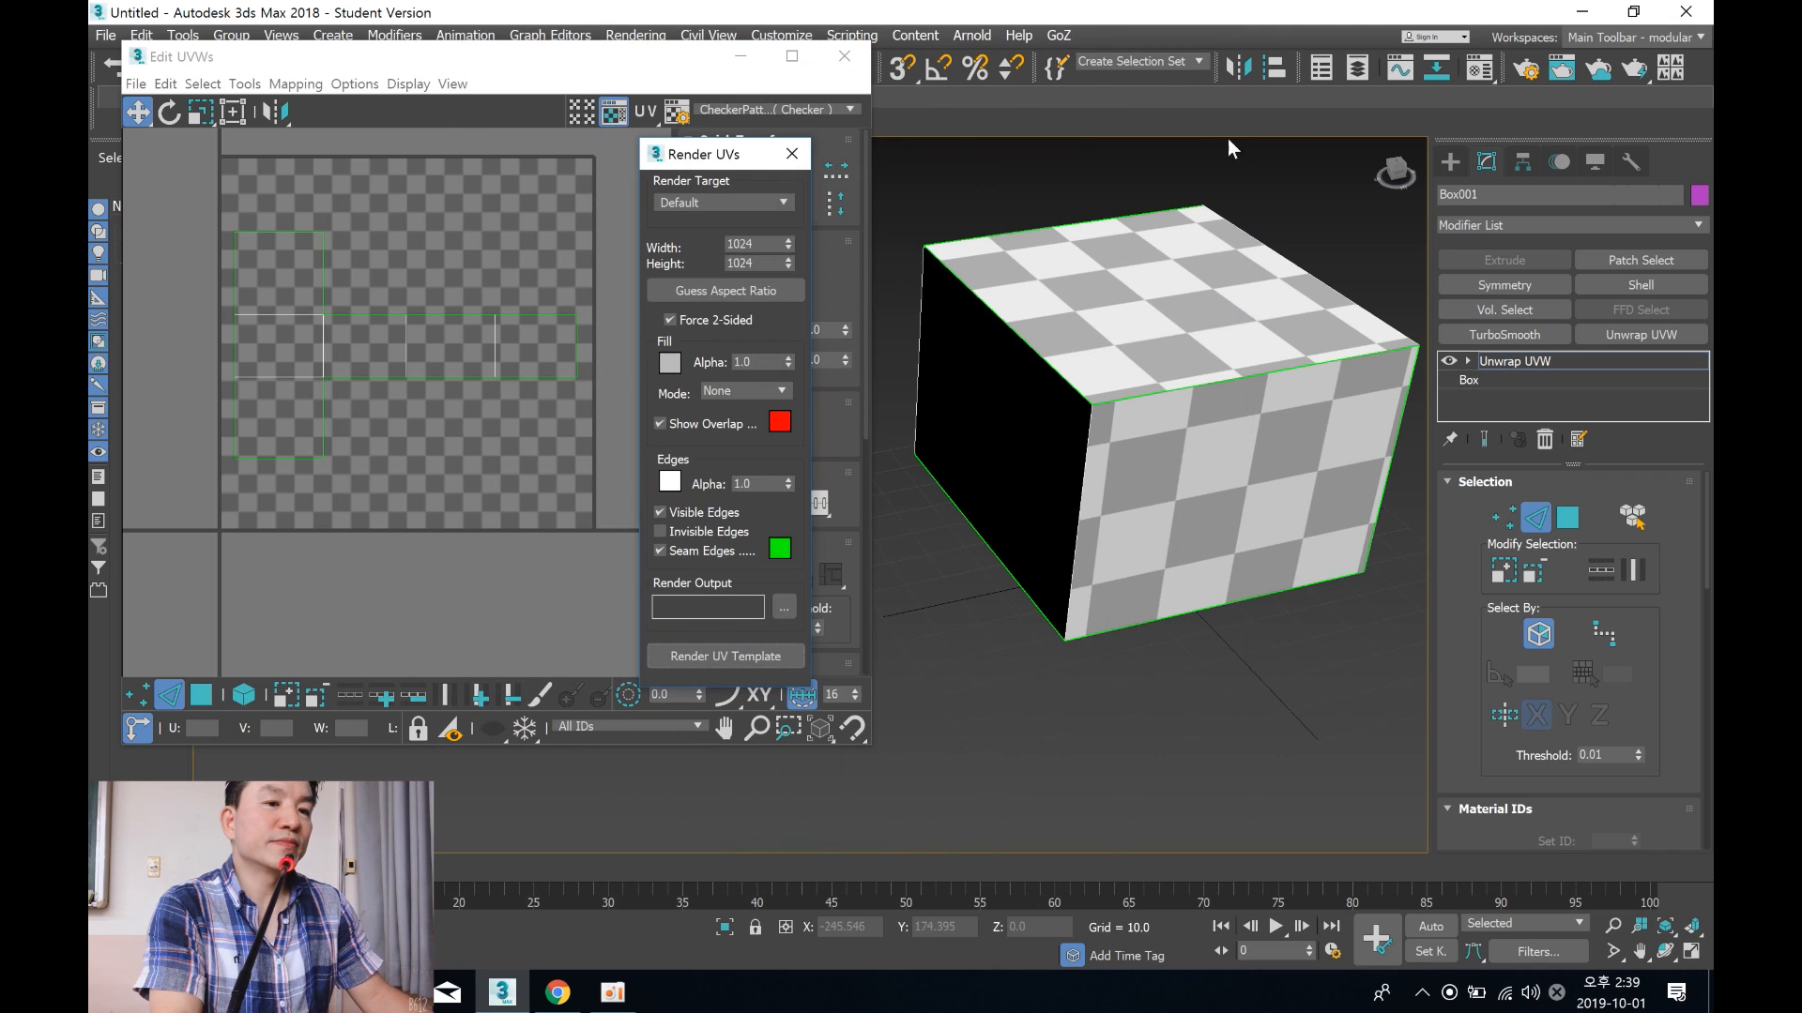
left_click(1583, 15)
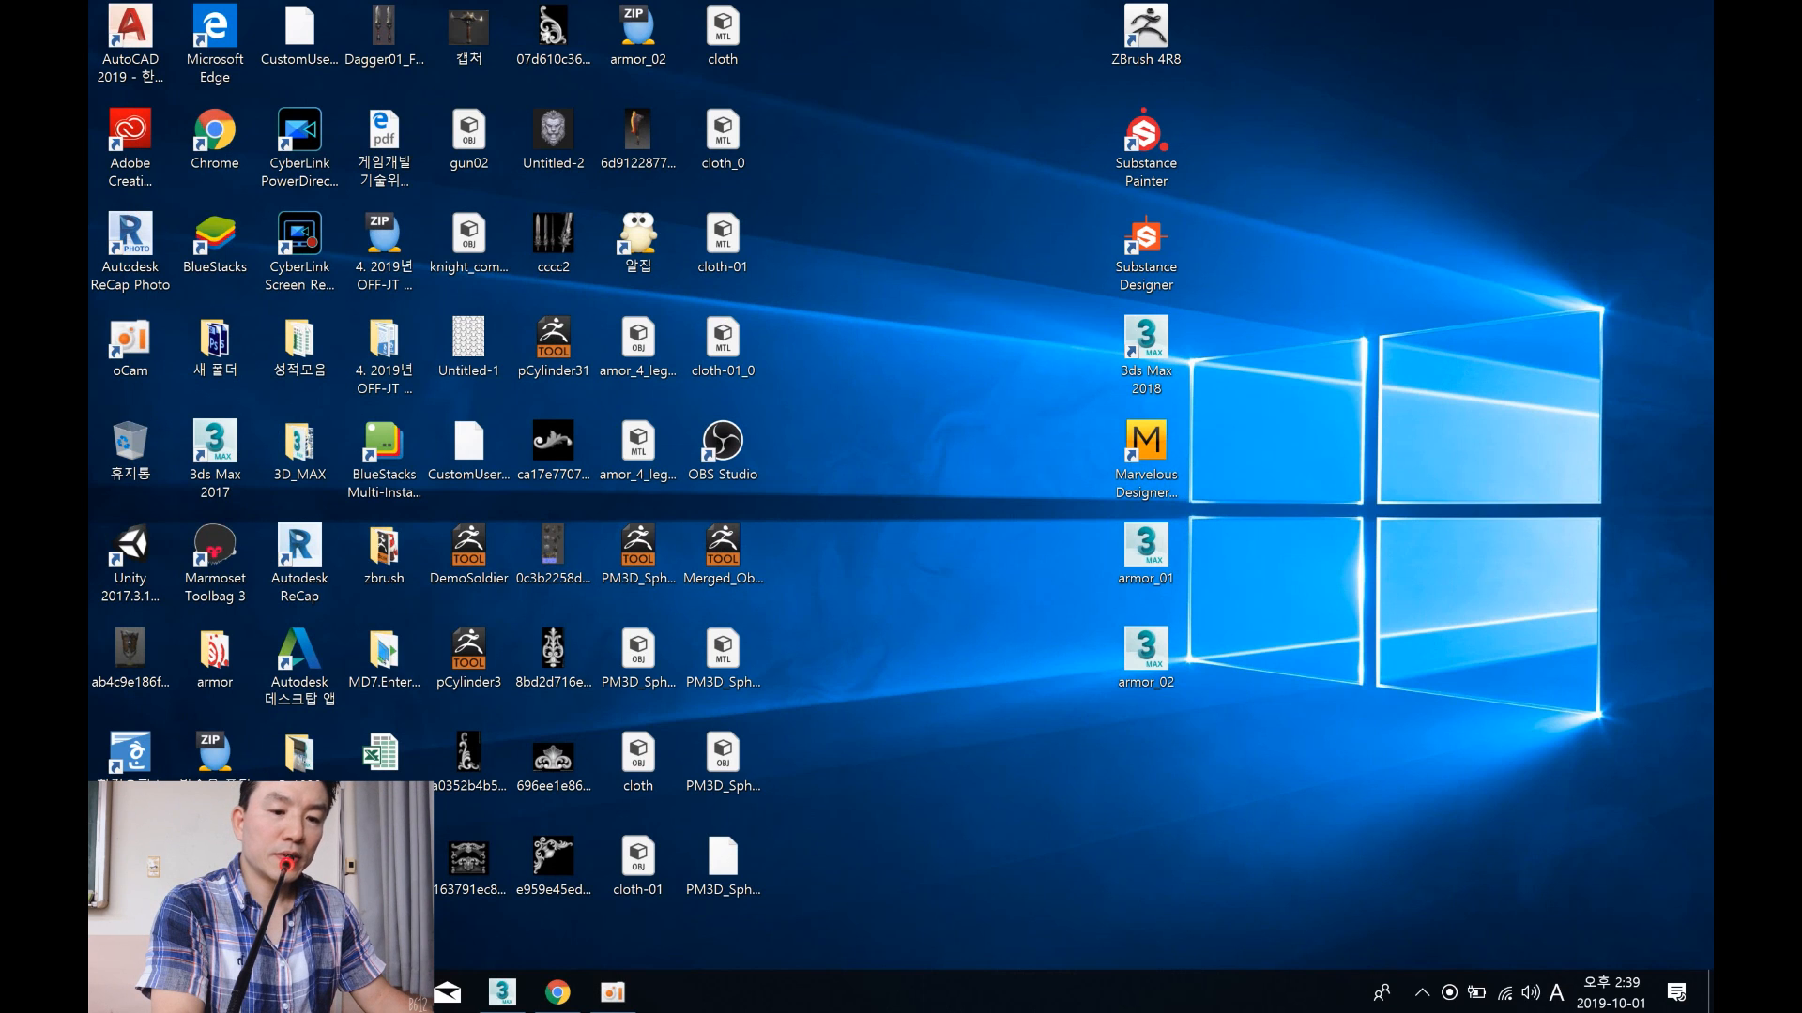
key("super")
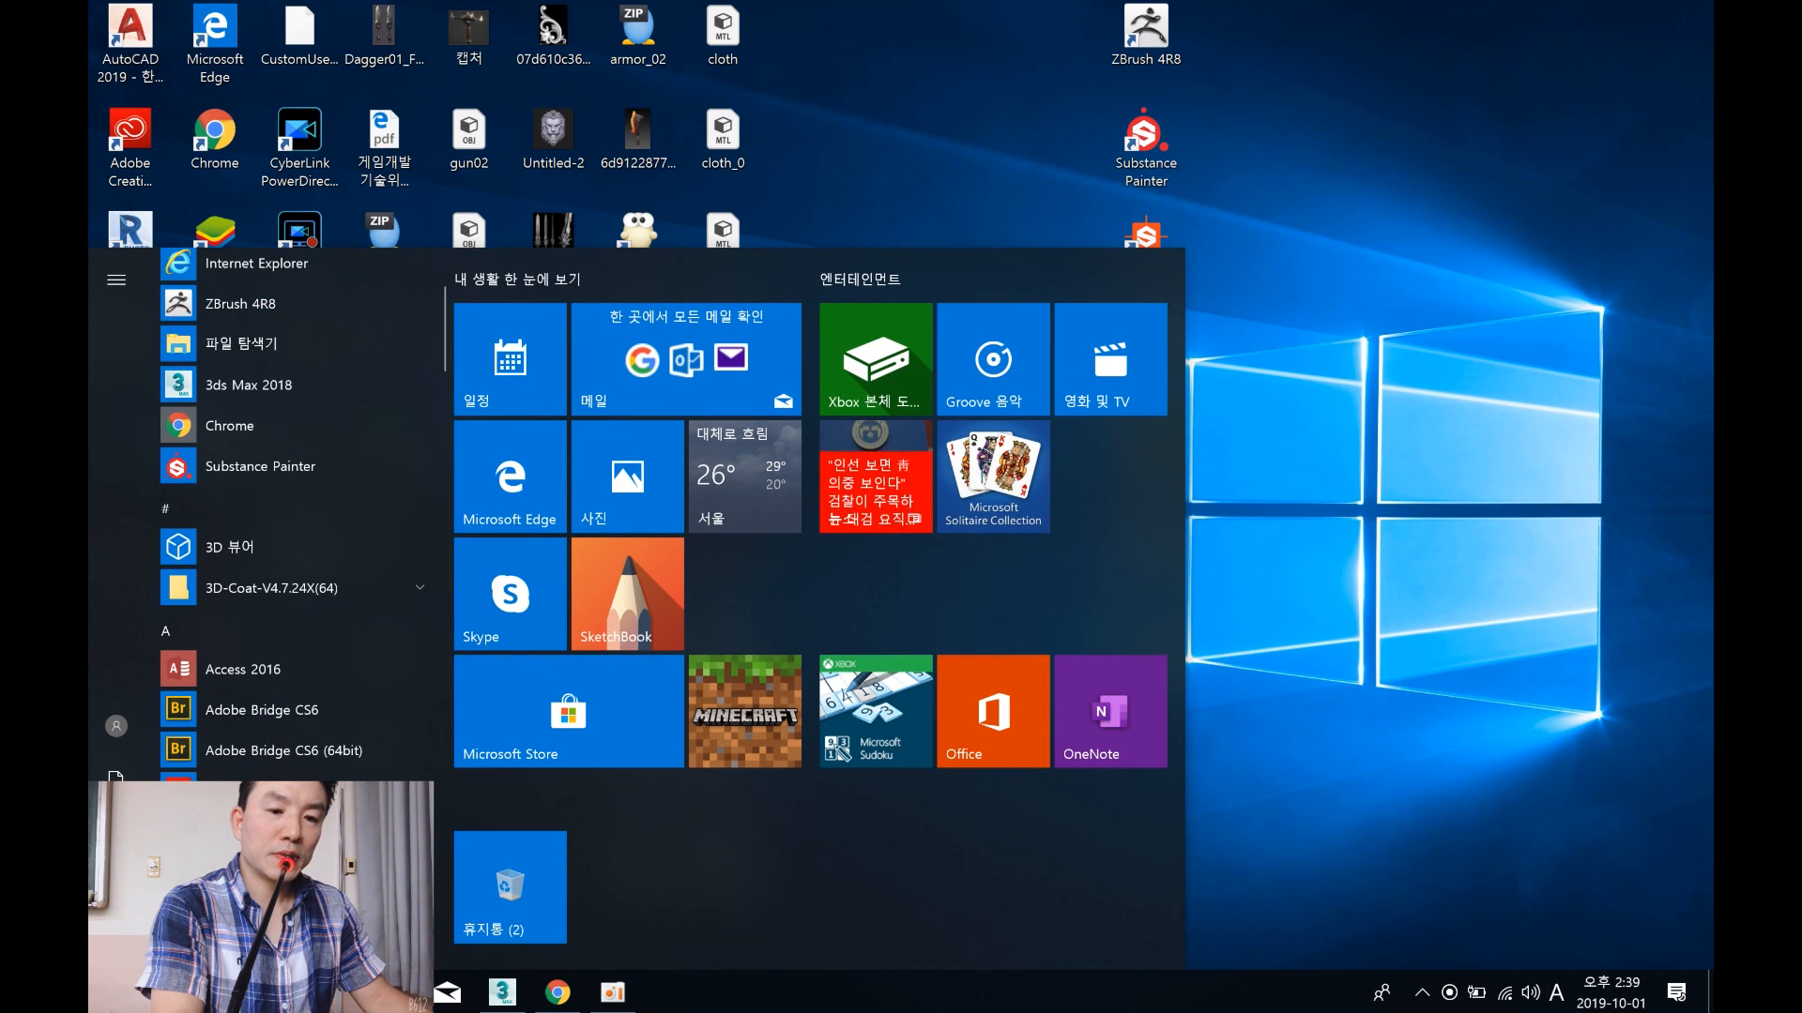
scroll(291, 516, "down", 2)
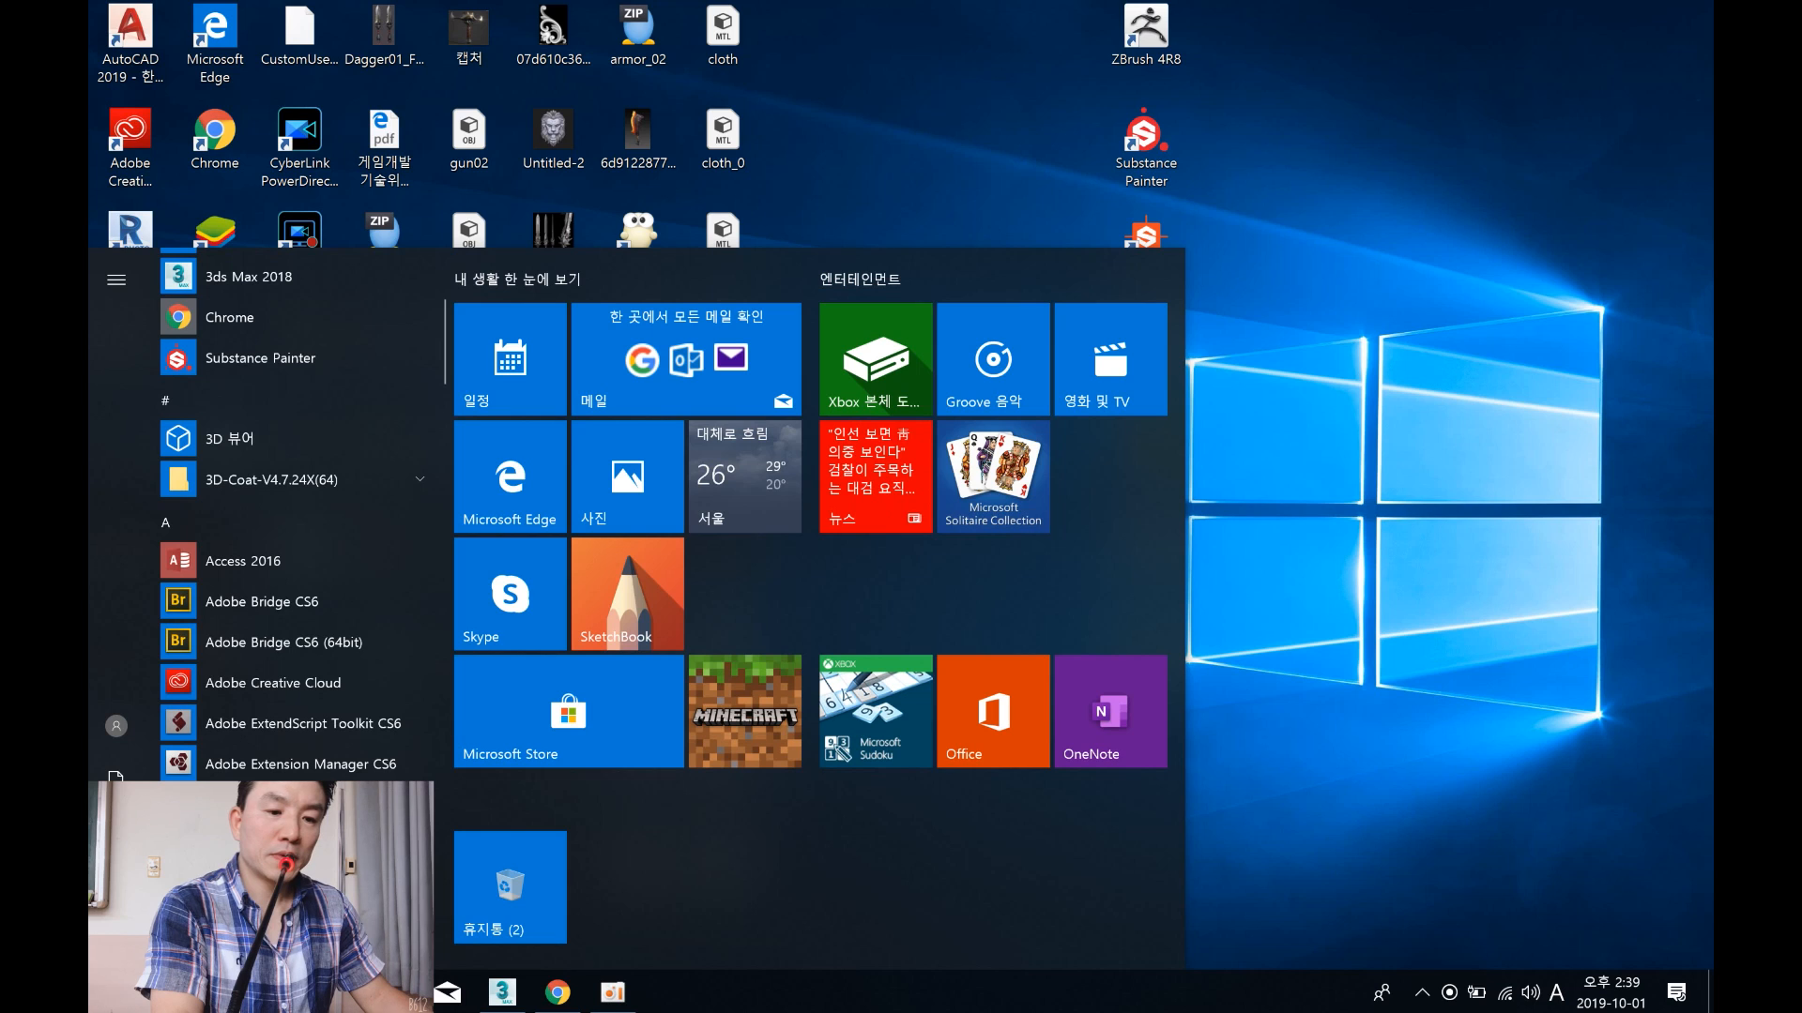
left_click(282, 842)
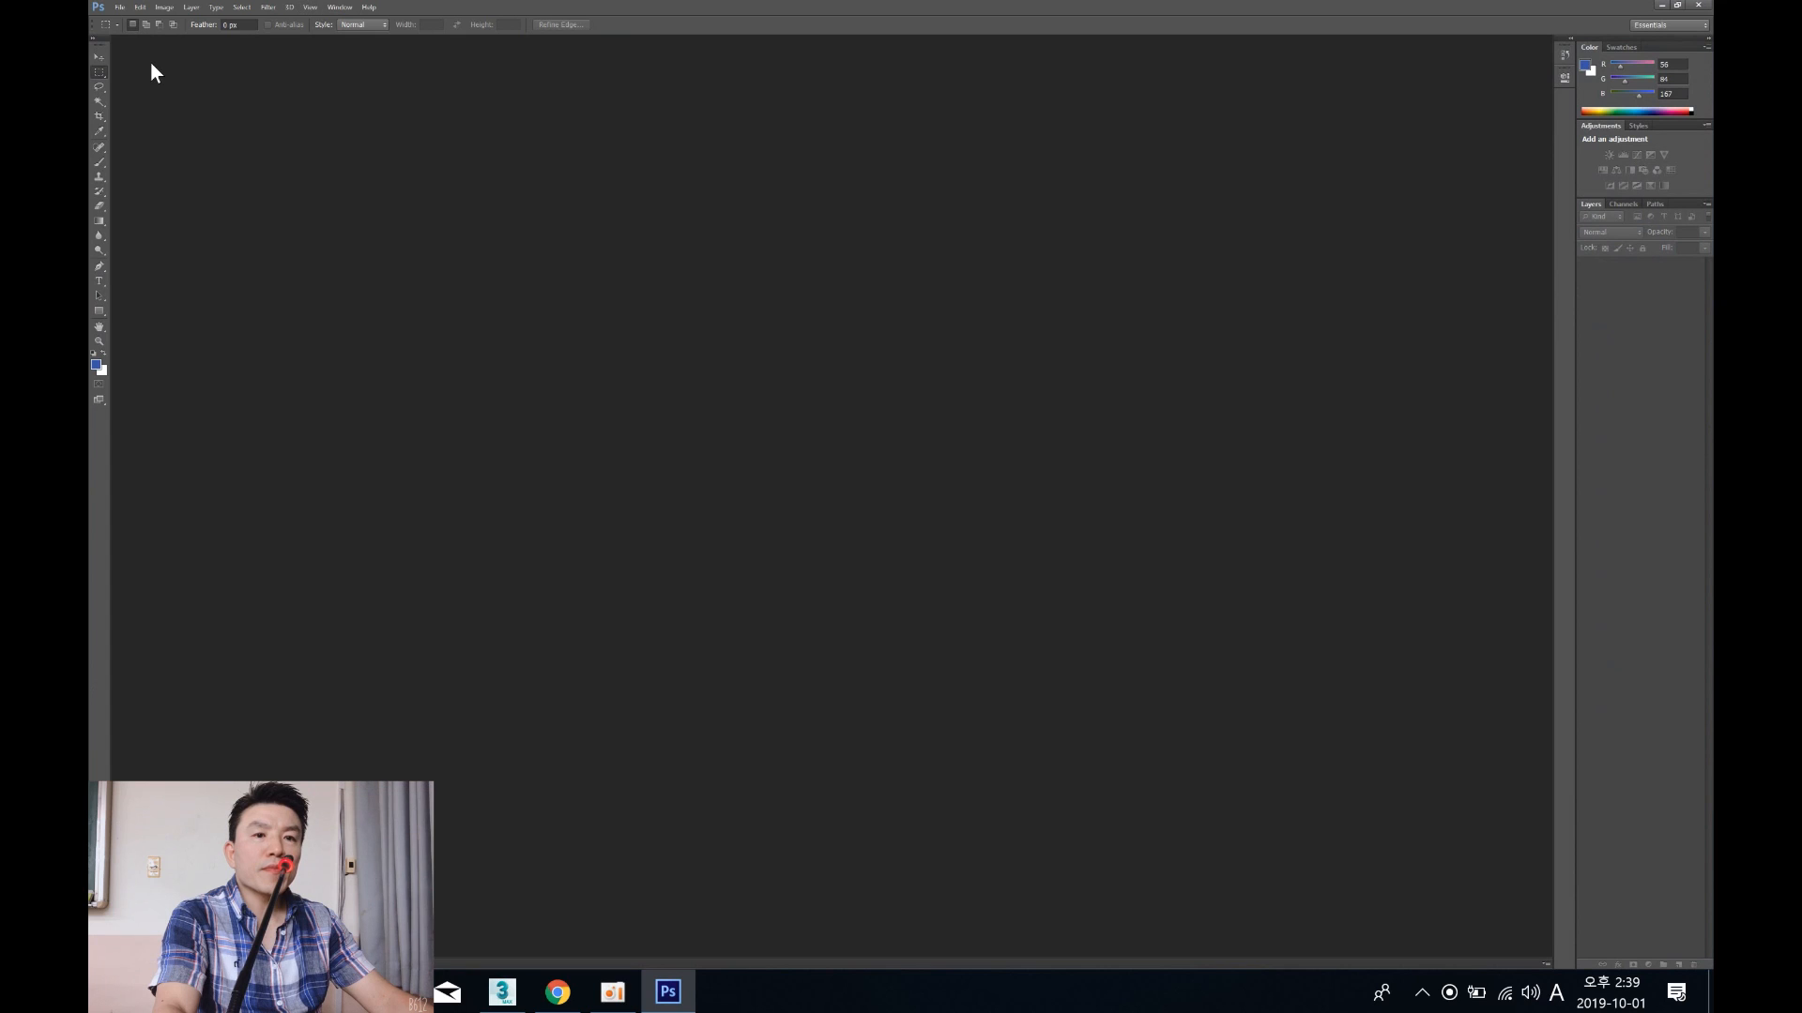
Step: Open the box PNG file from the scenes folder inside the 3dsMax documents folder
left_click(121, 8)
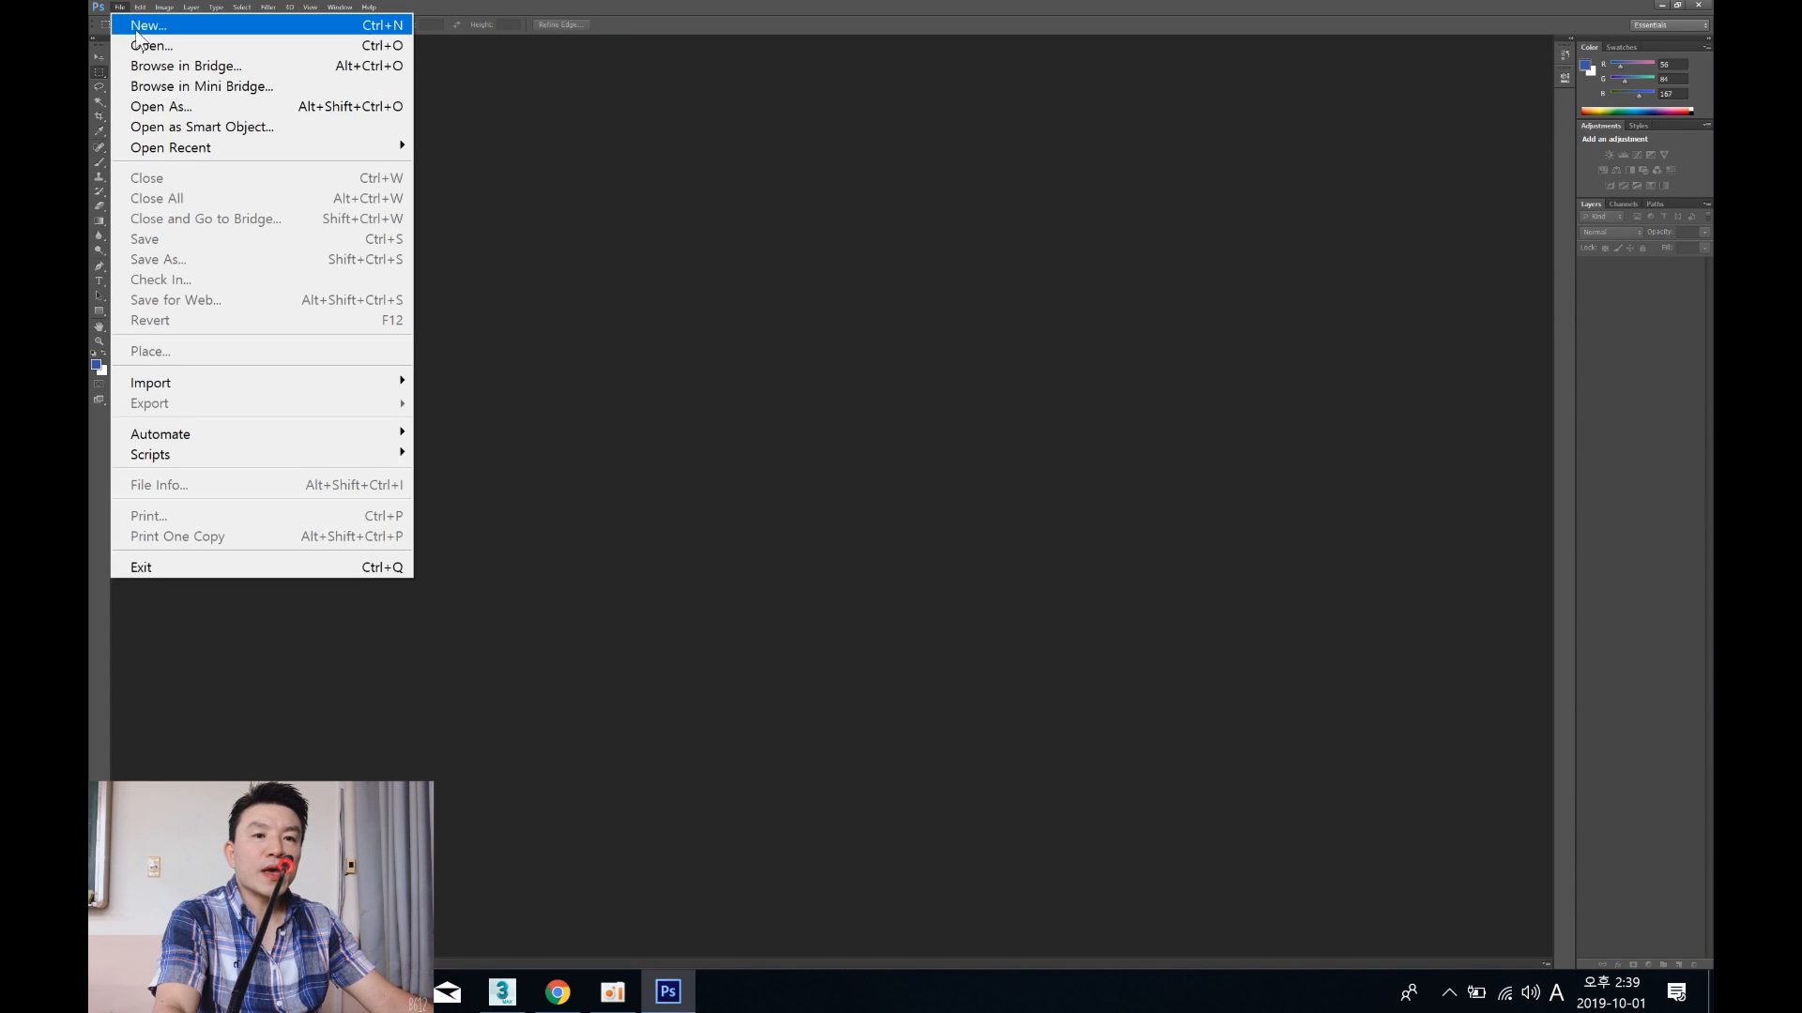
left_click(145, 48)
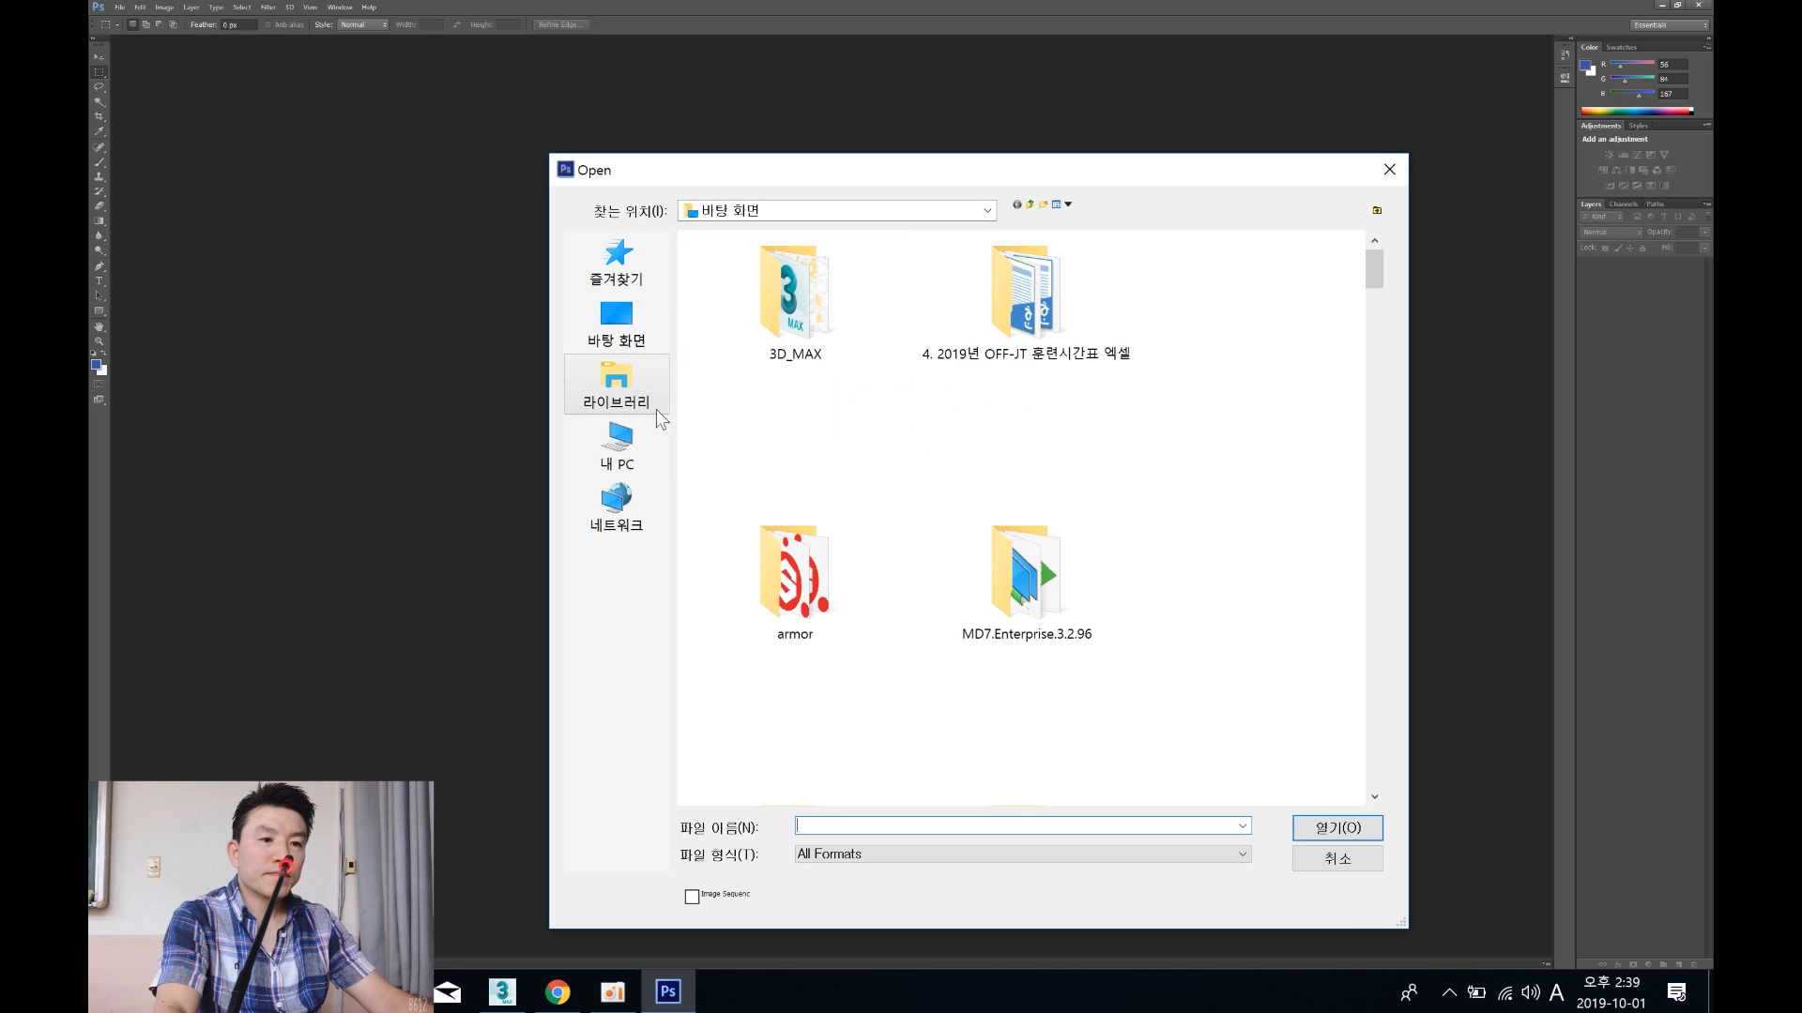
left_click(619, 388)
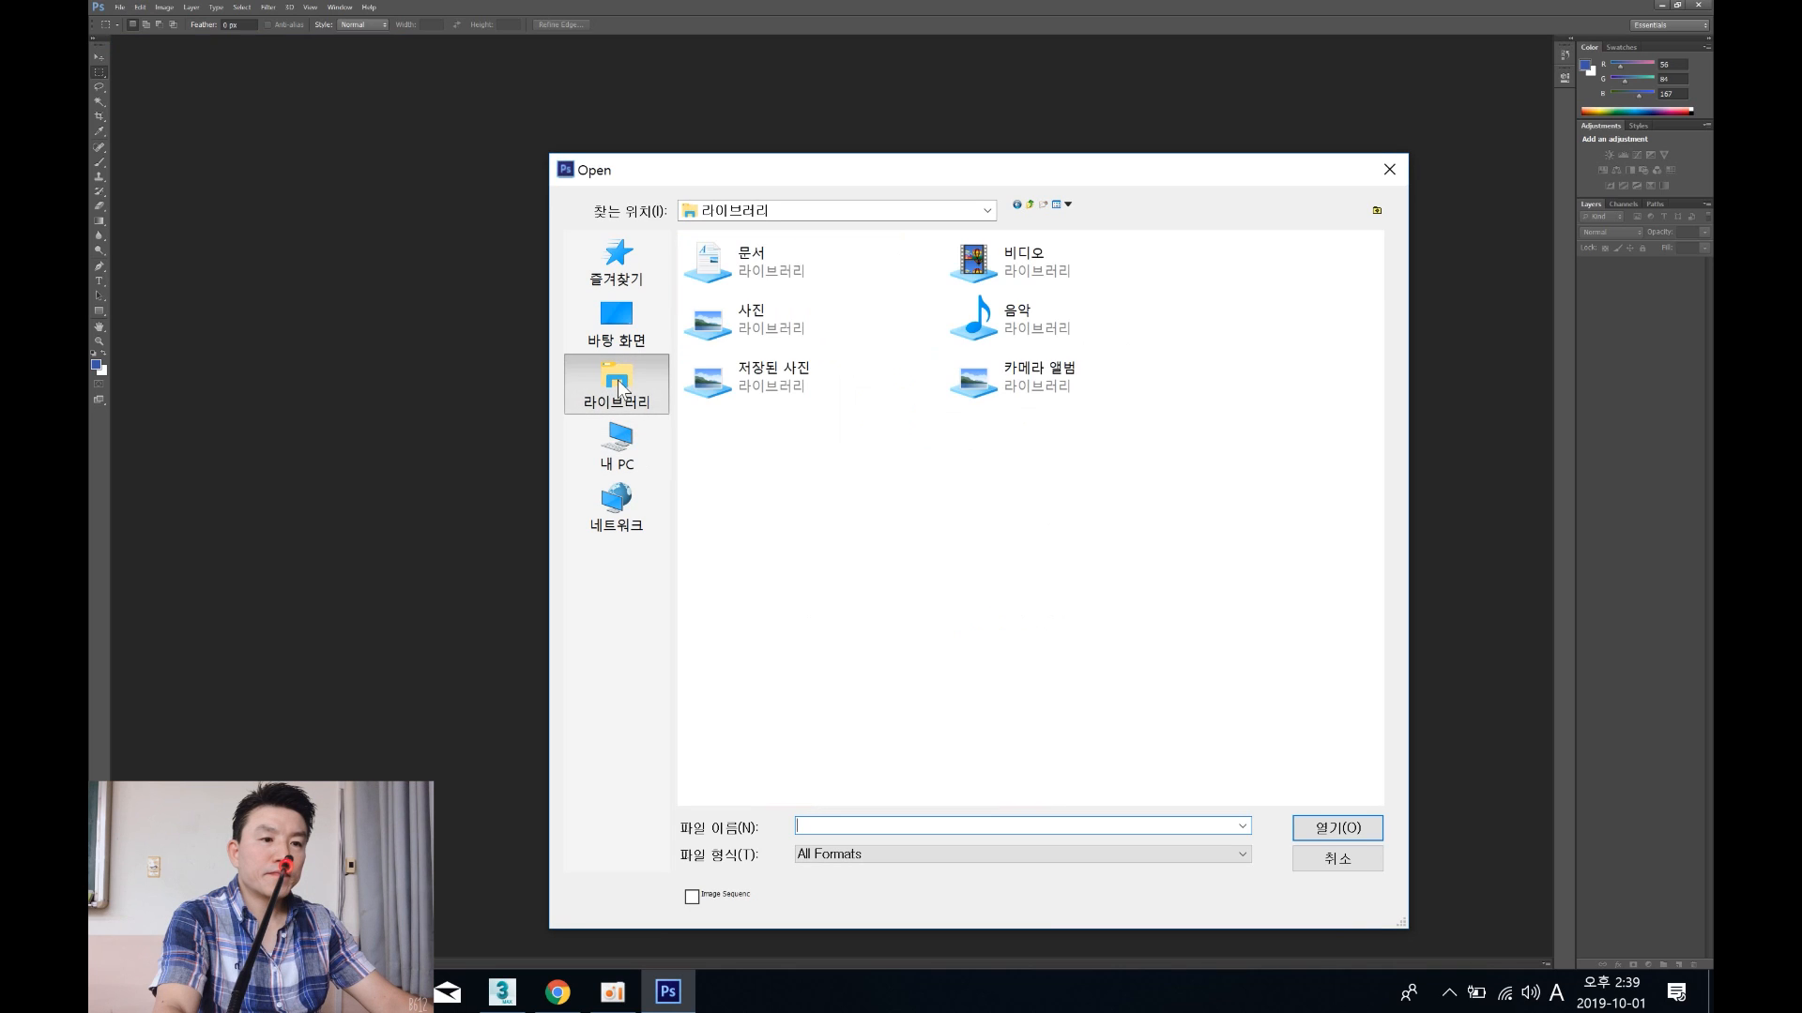
double_click(756, 282)
left_click(747, 322)
double_click(747, 323)
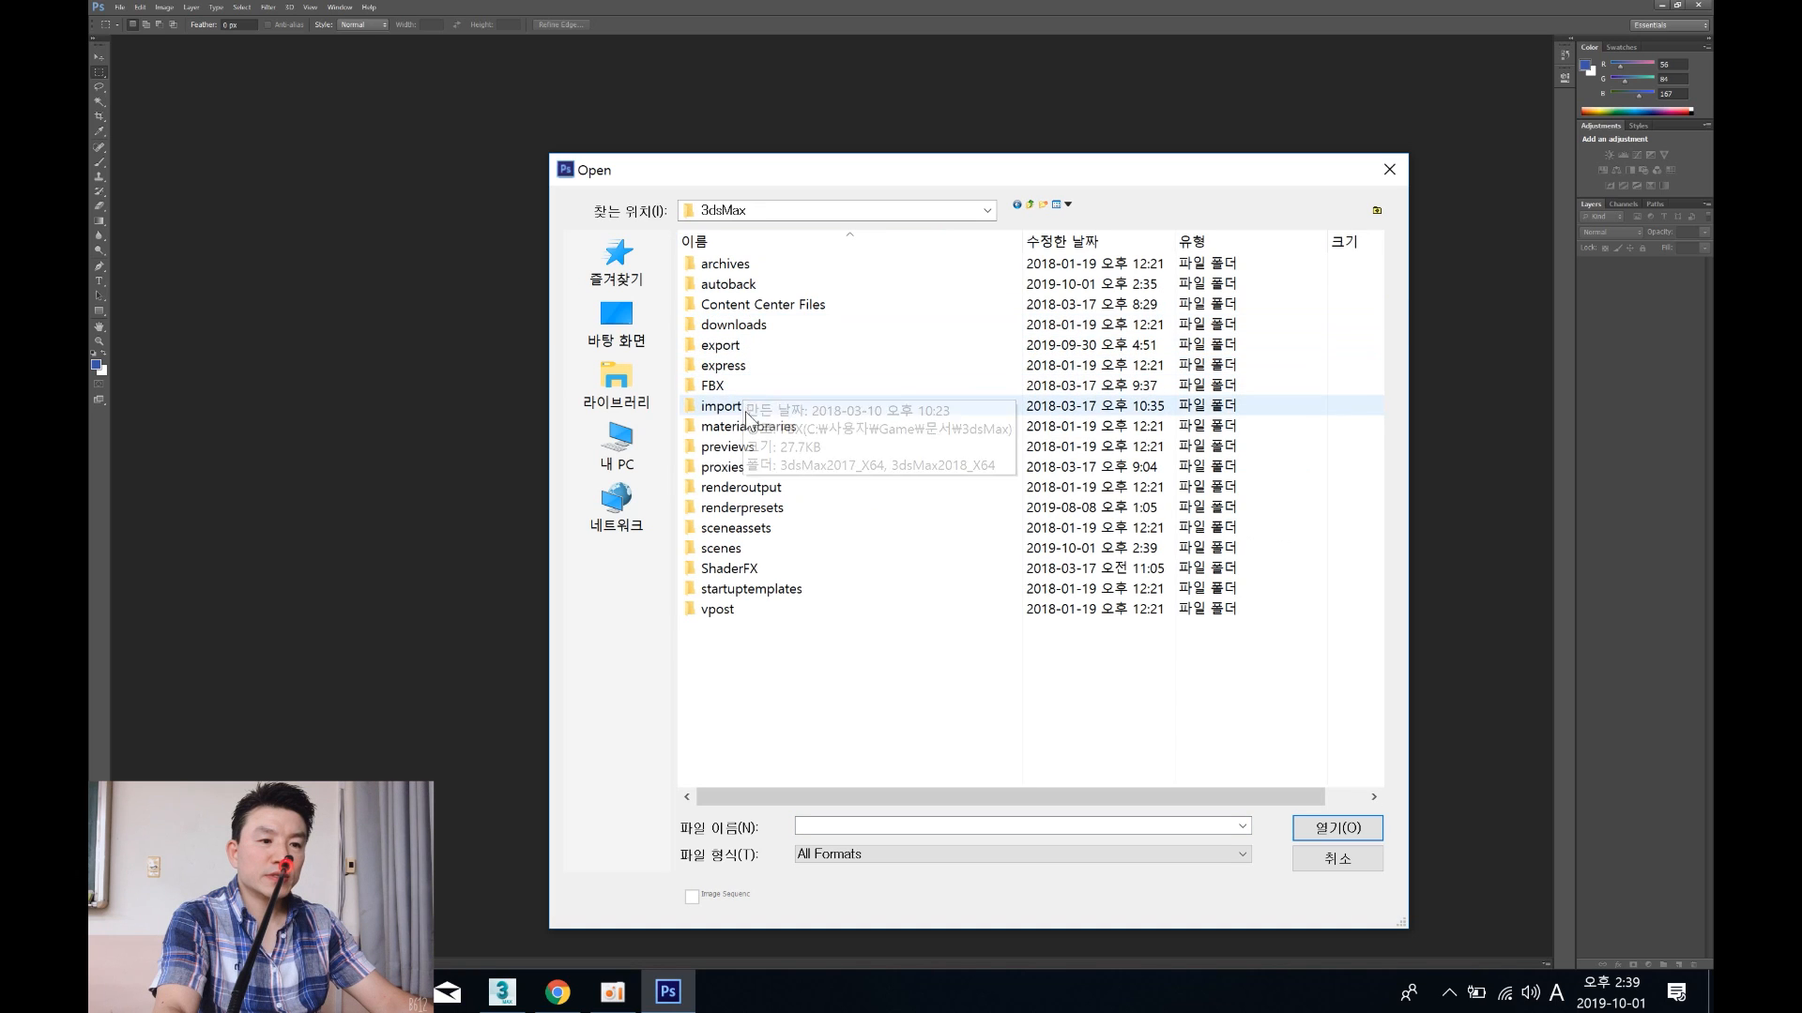
double_click(742, 549)
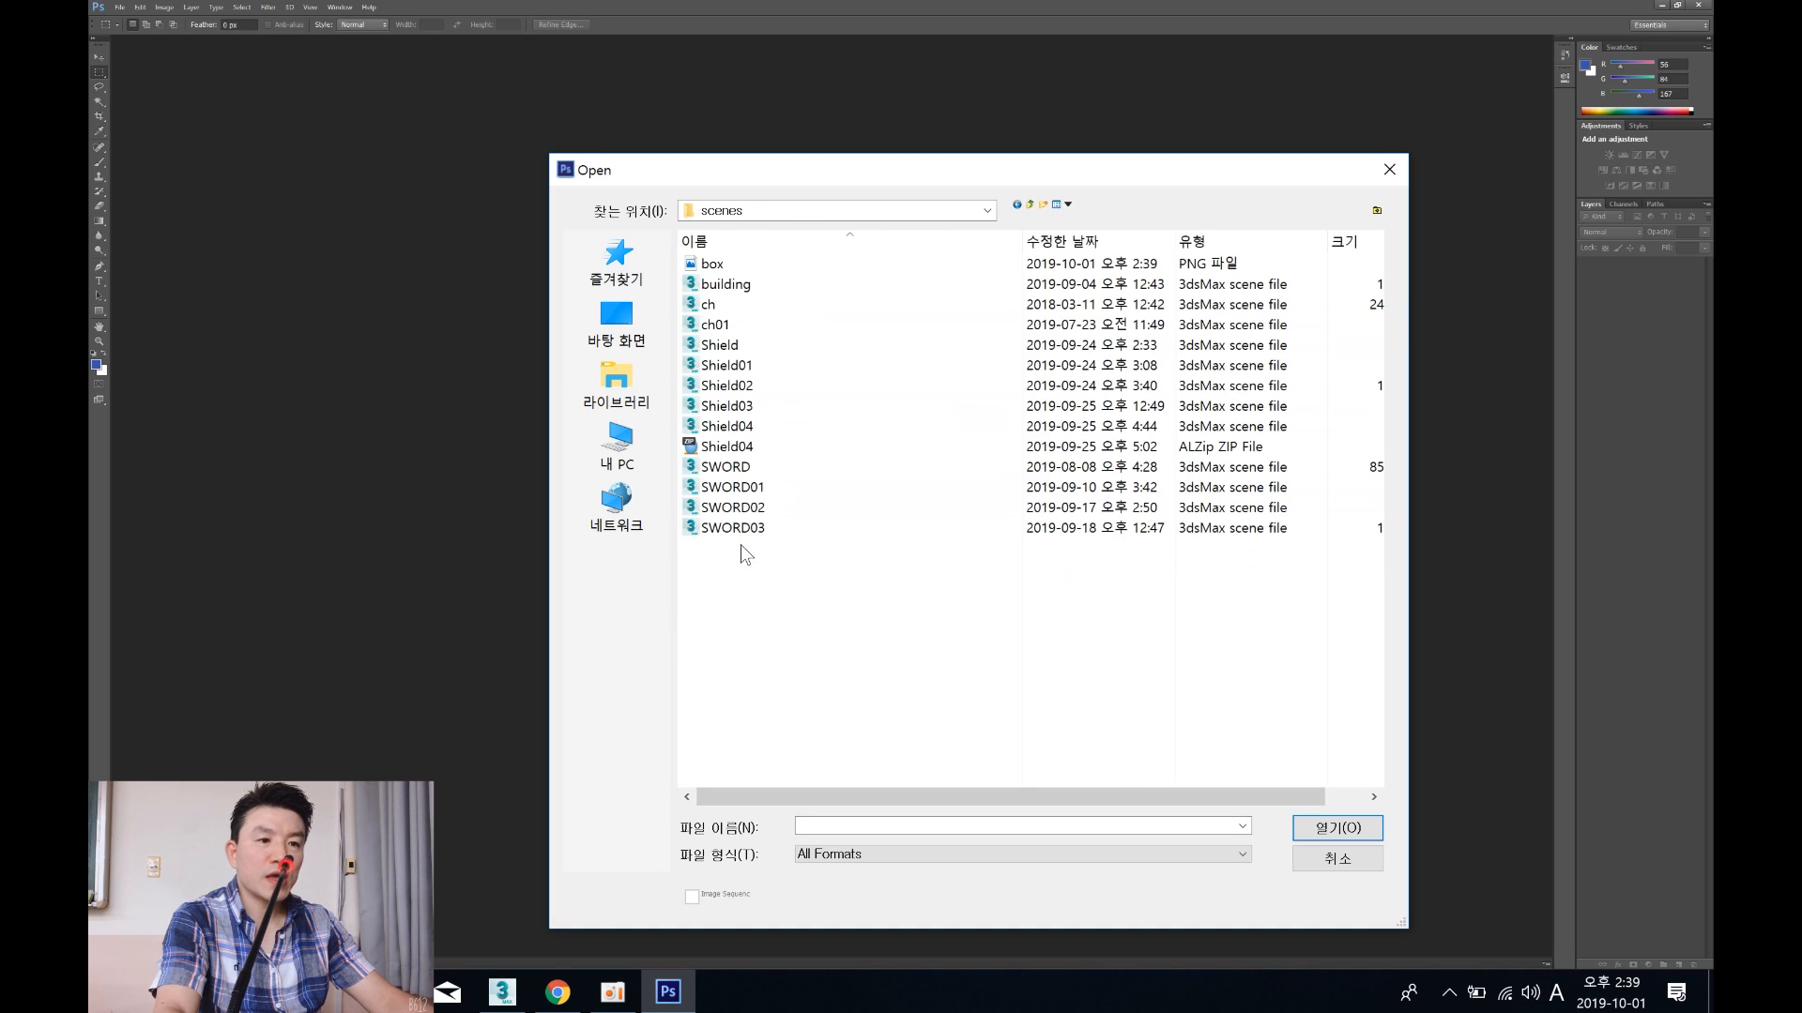
double_click(747, 304)
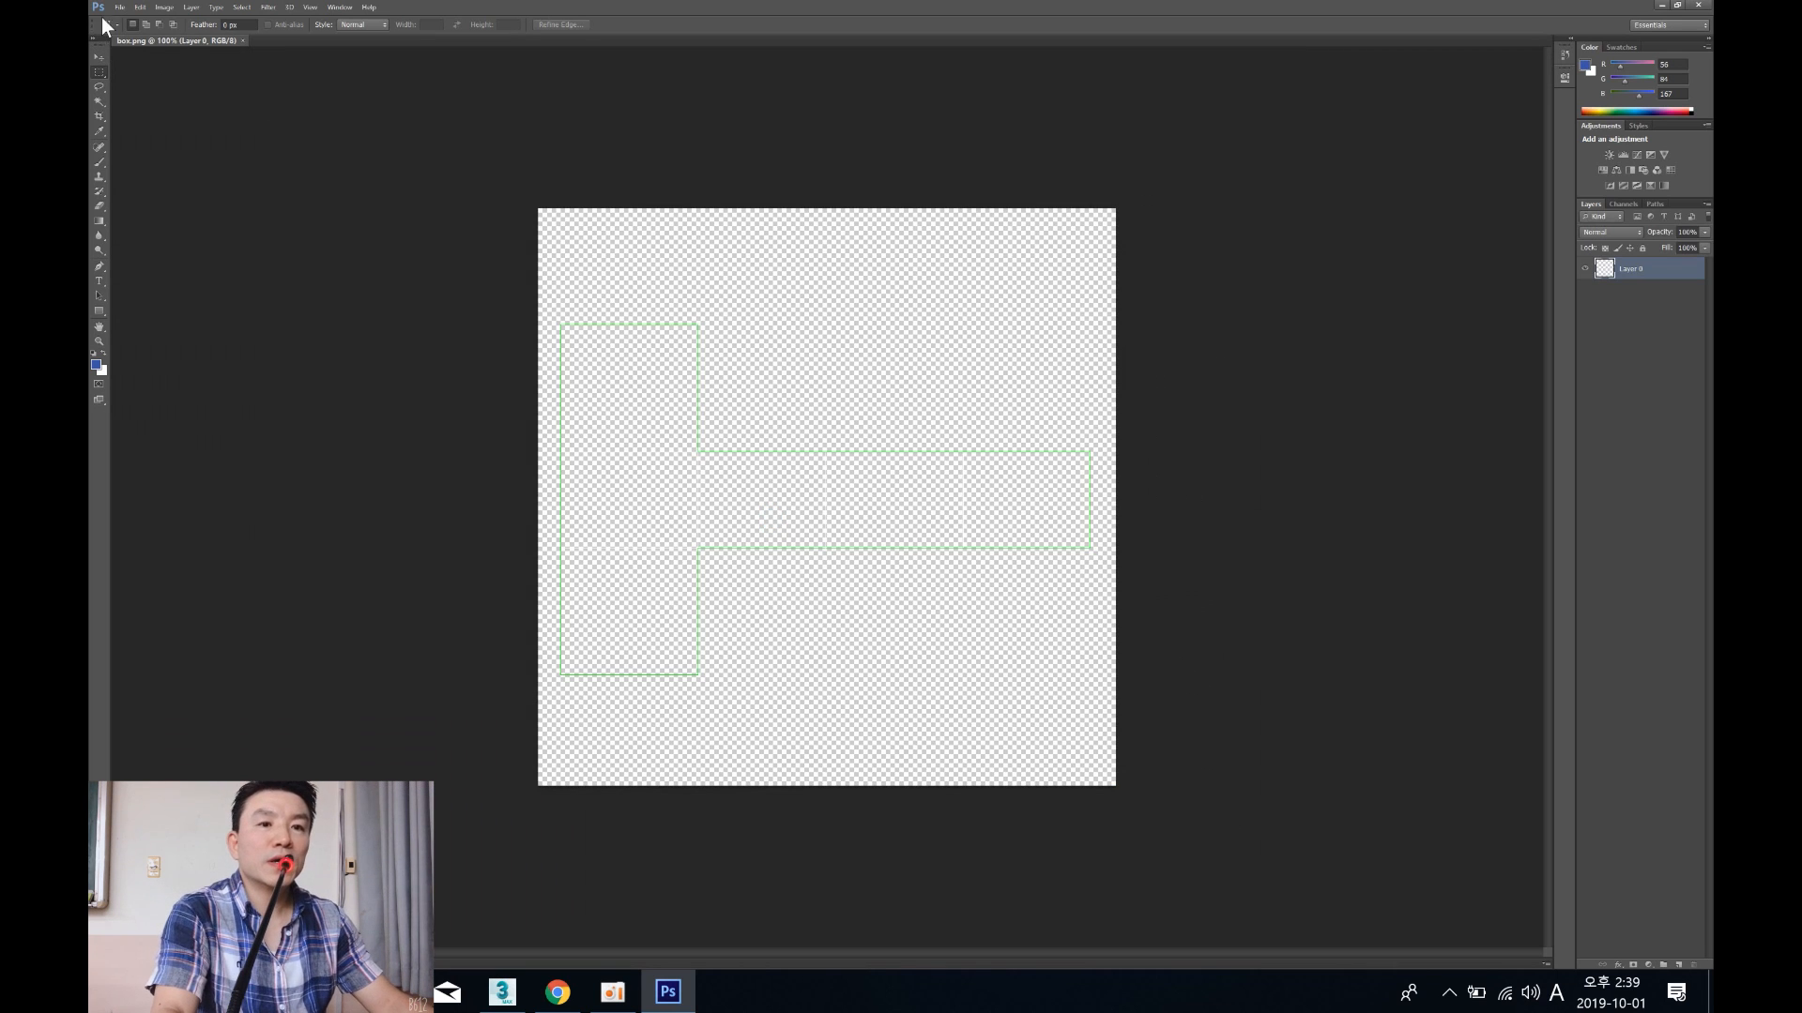
Step: Float the box.png document in its own window, reposition it, and enlarge the window around the canvas
left_click_drag(177, 42, 281, 90)
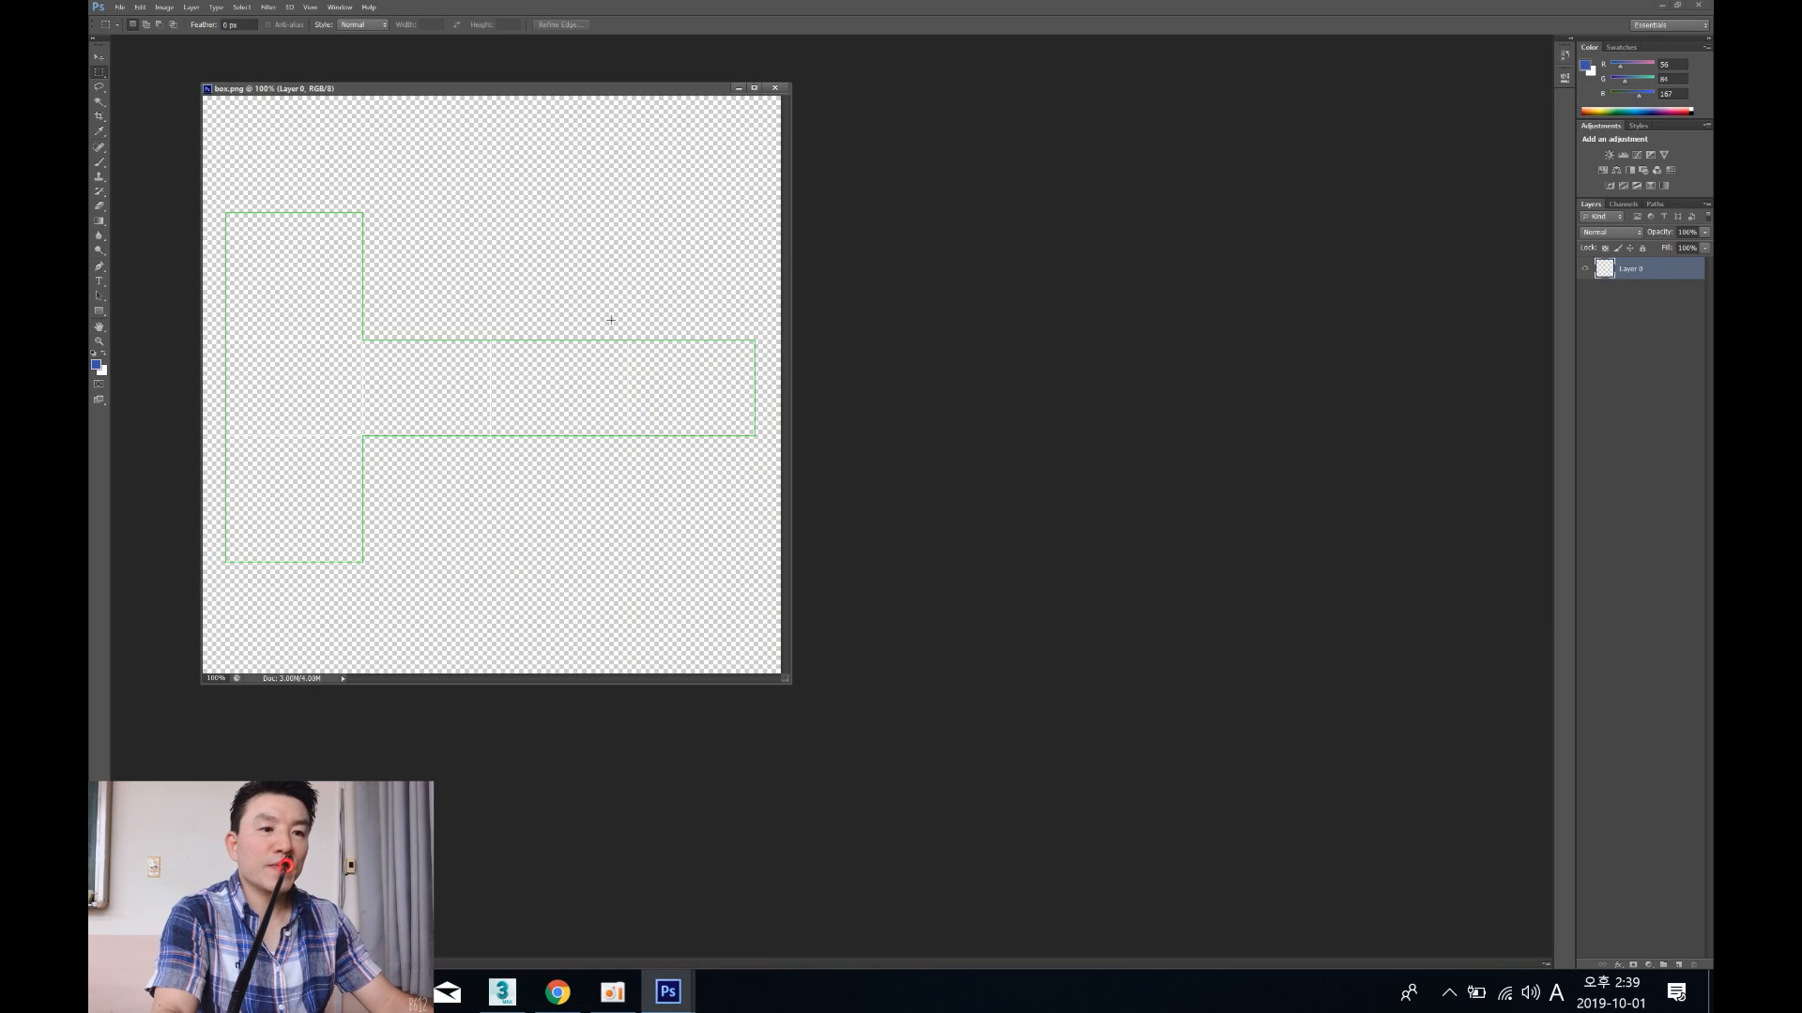
left_click_drag(419, 94, 505, 87)
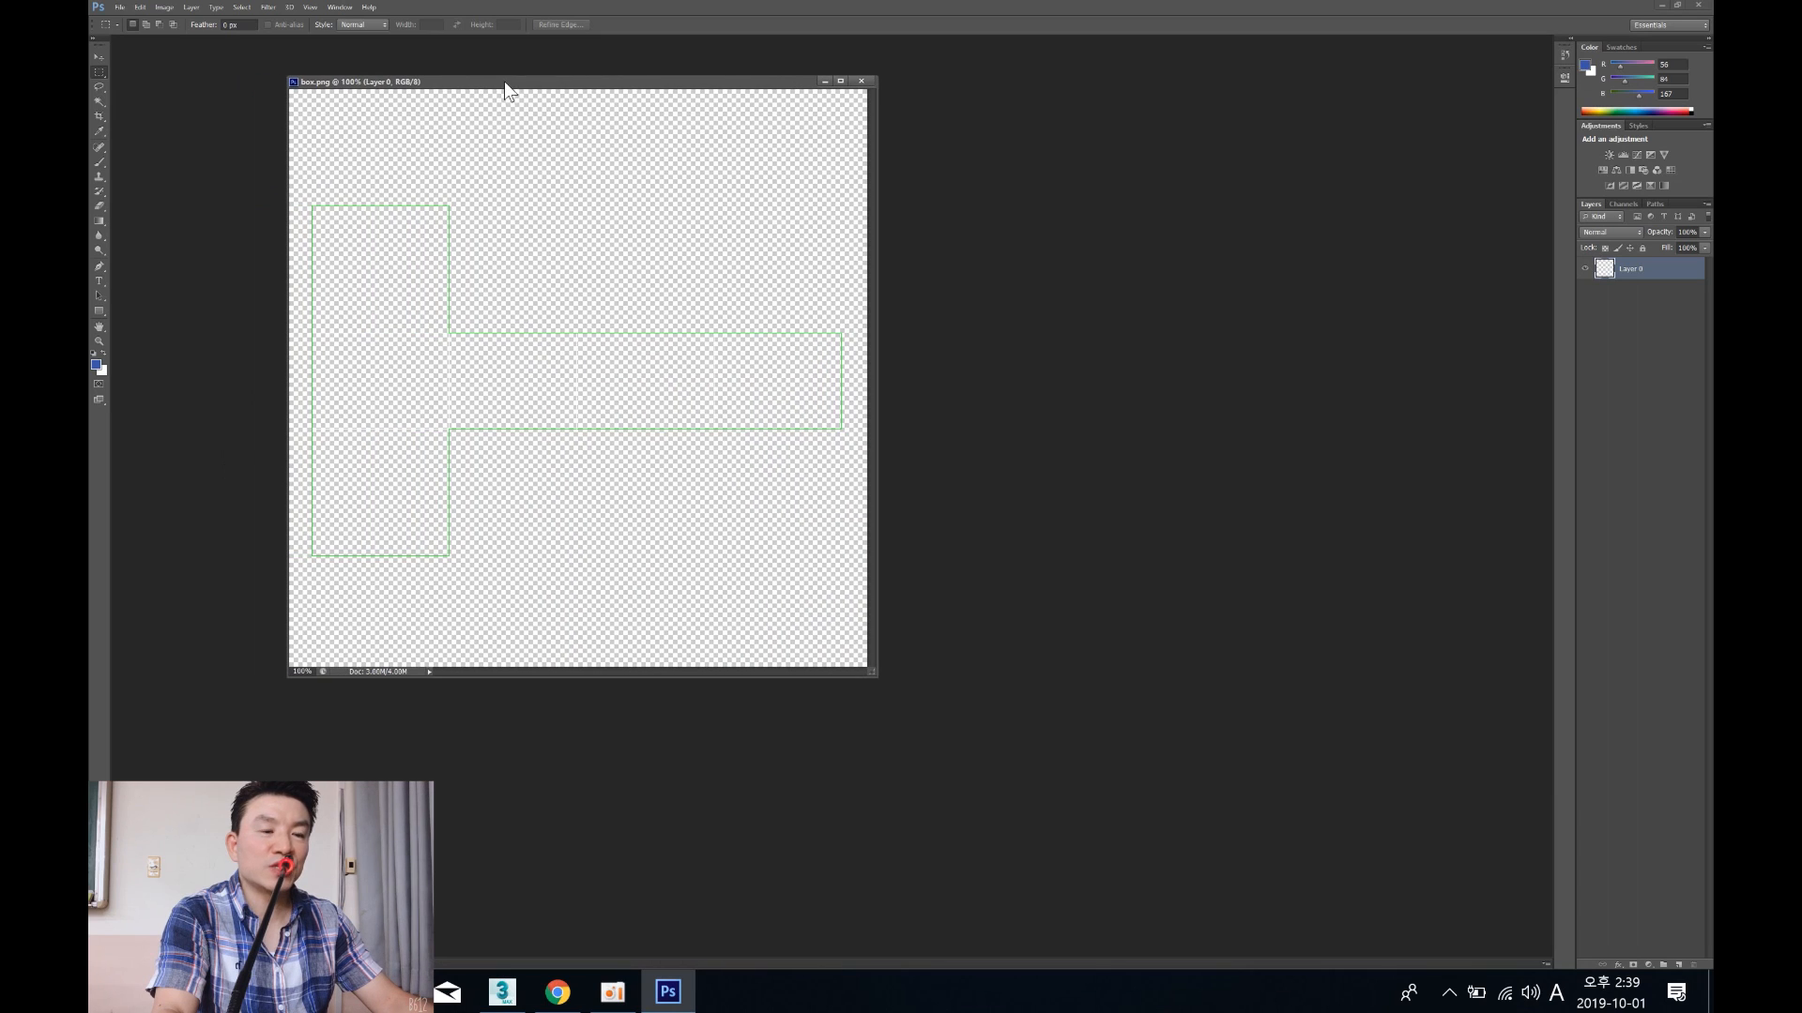
left_click_drag(871, 670, 1138, 825)
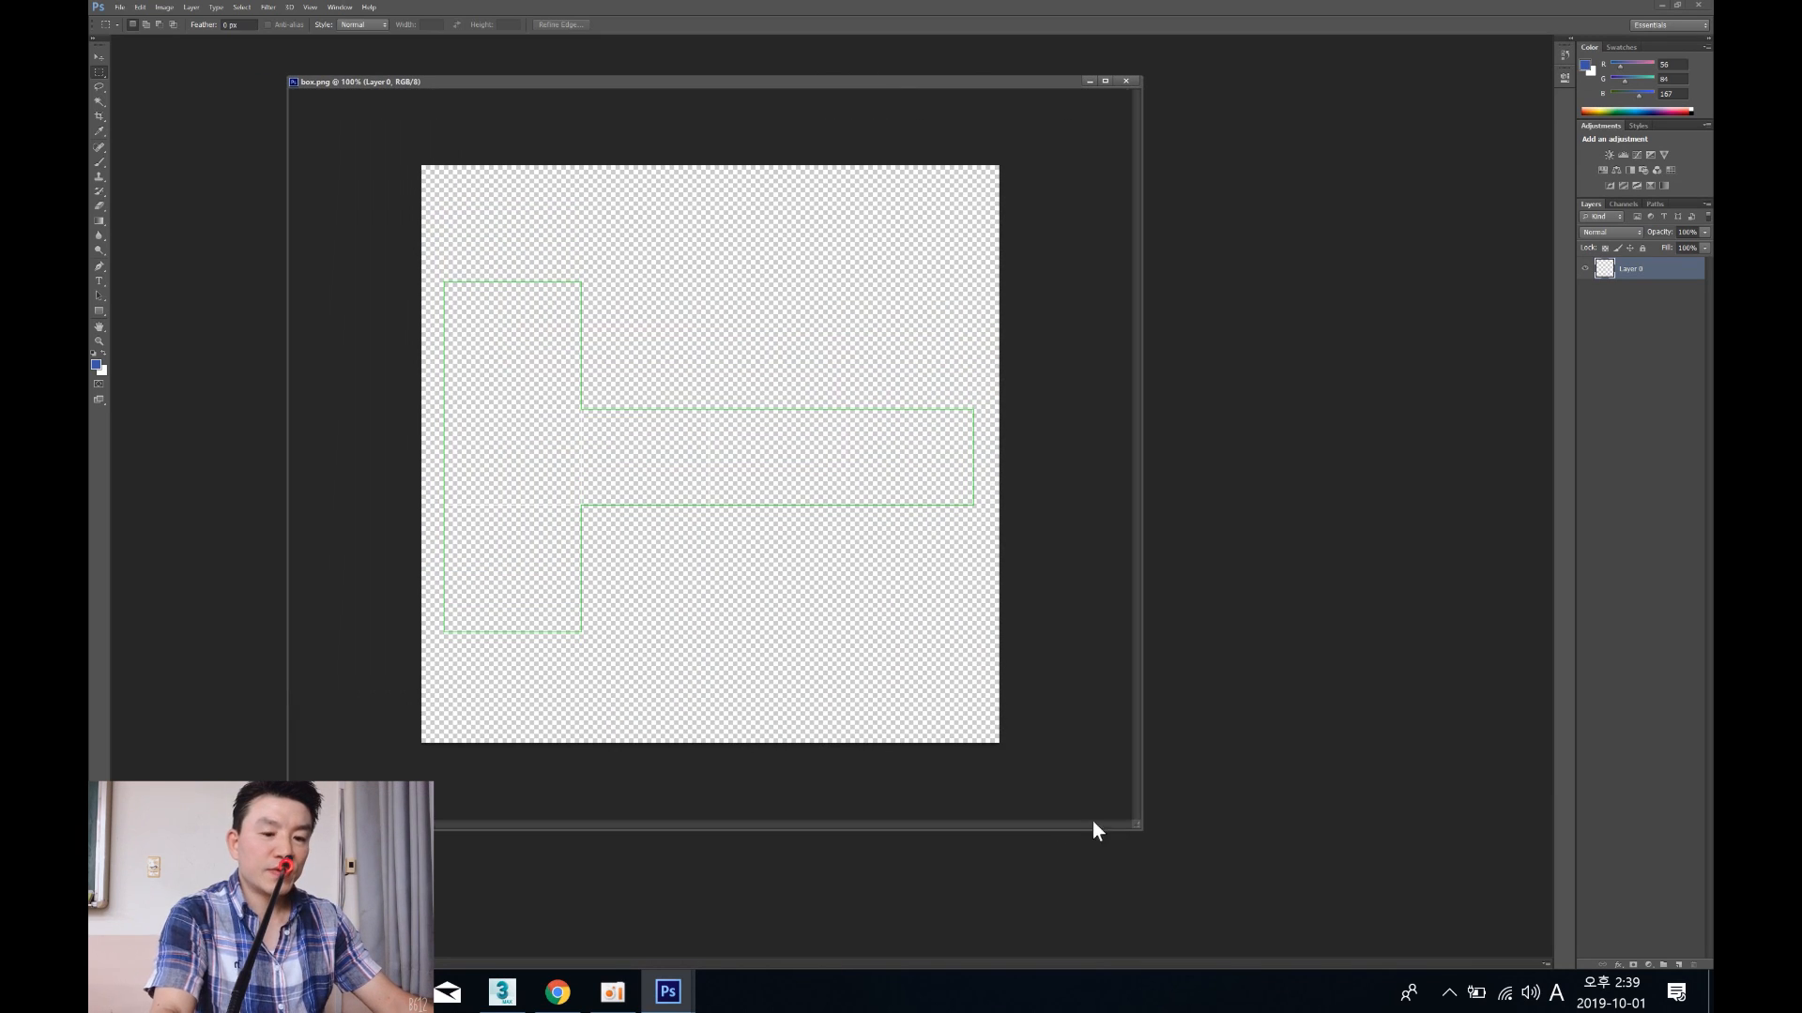
Step: Turn the template's lines black by lowering Lightness to its minimum with Hue/Saturation
key("ctrl+u")
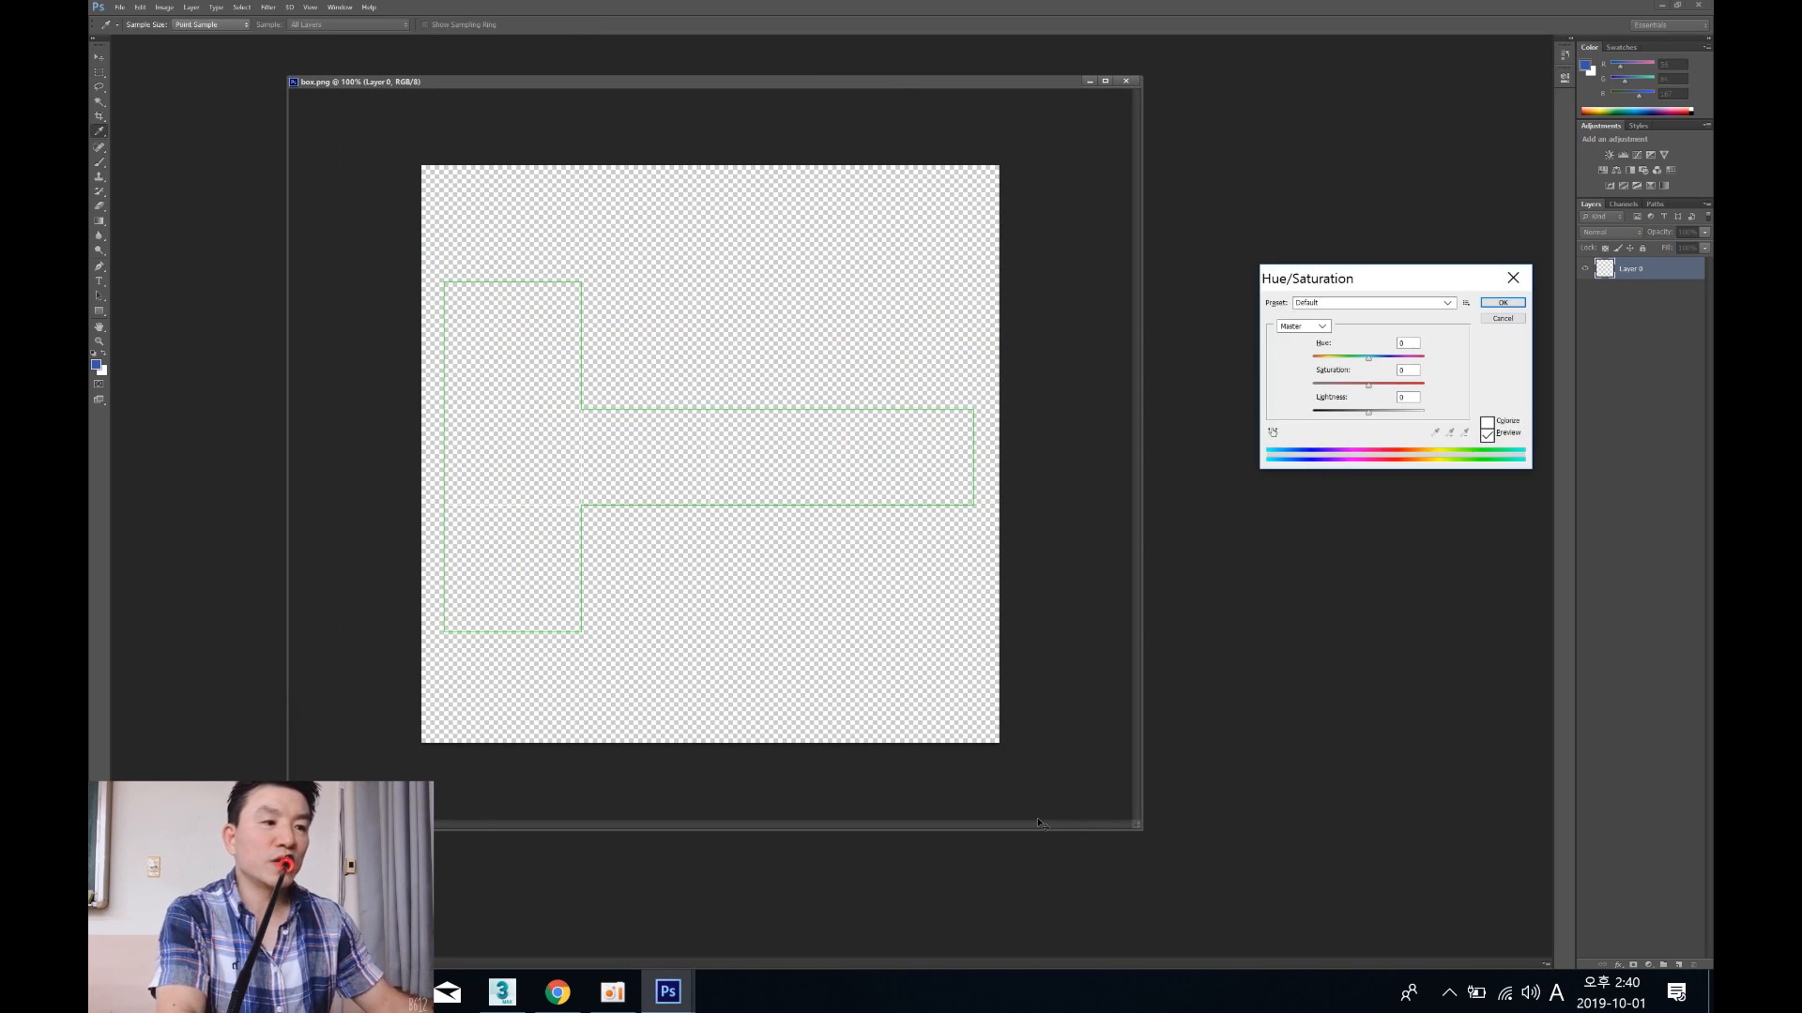
left_click_drag(1368, 415, 1276, 417)
left_click(1504, 304)
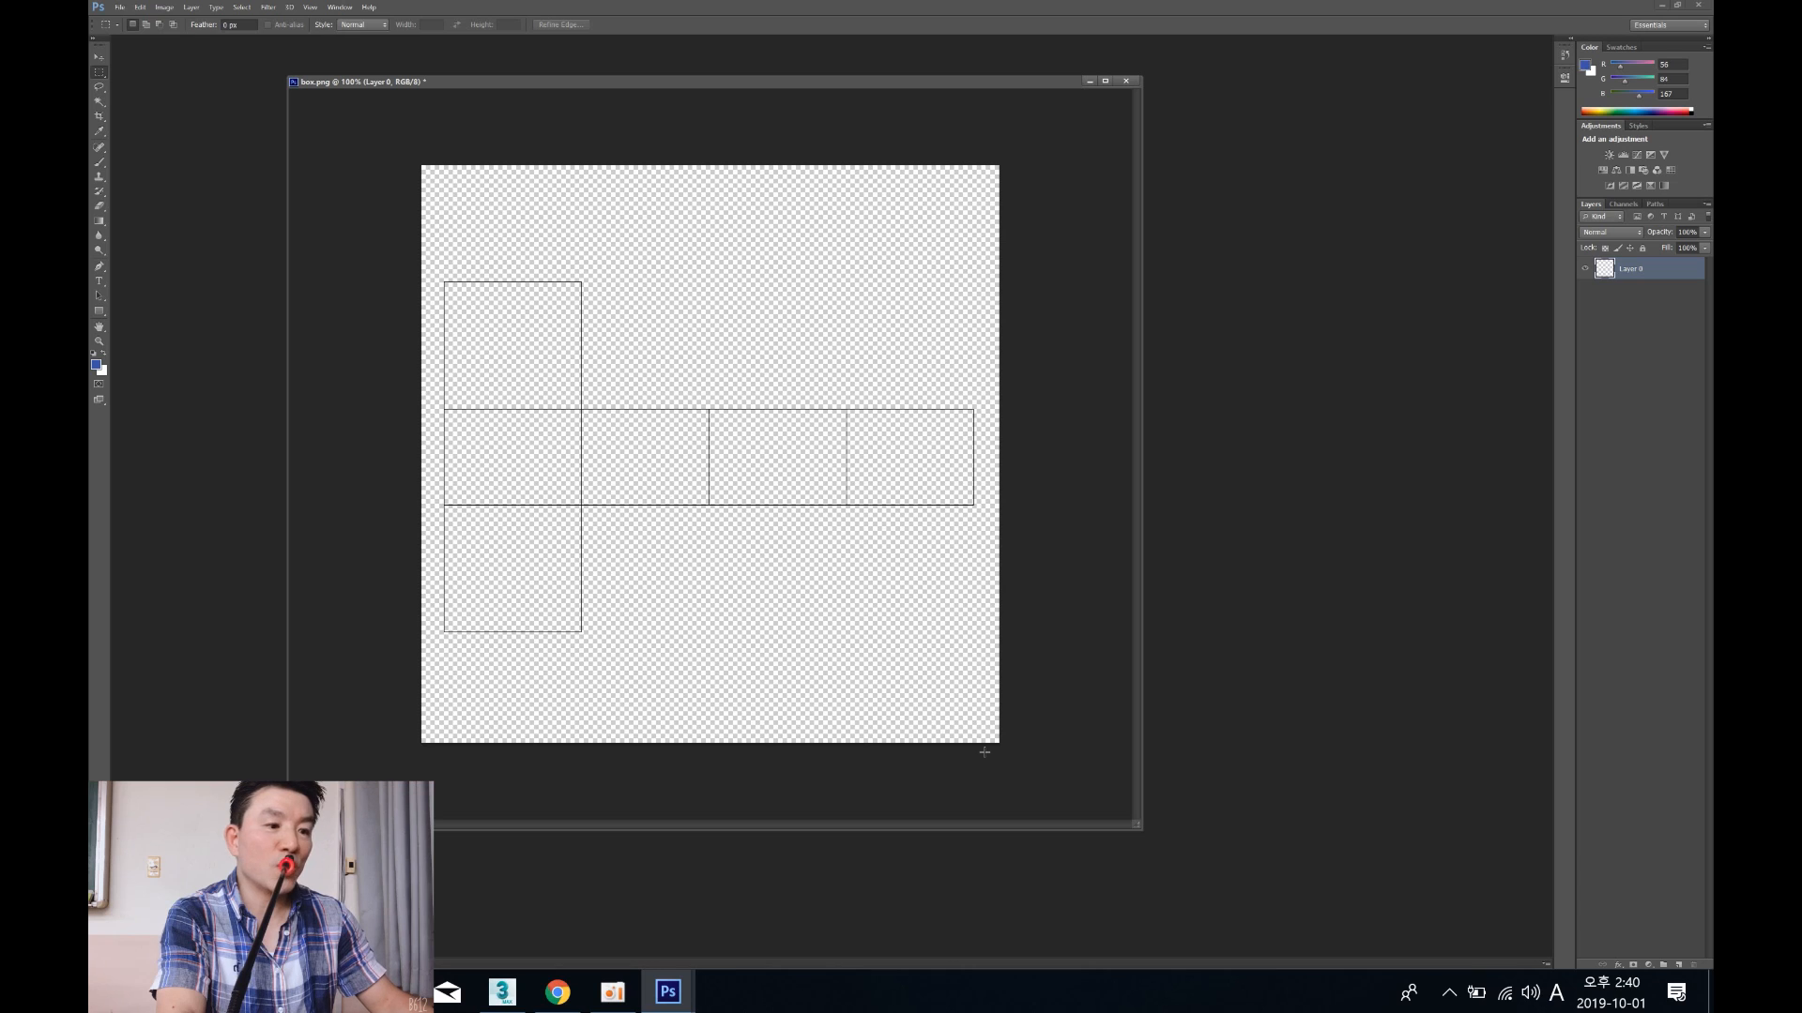
Step: With an enlarged Brush, paint a single blue dot in the centre of the face where the column and row of the layout cross
left_click_drag(1139, 829, 1367, 884)
key("ctrl+plus")
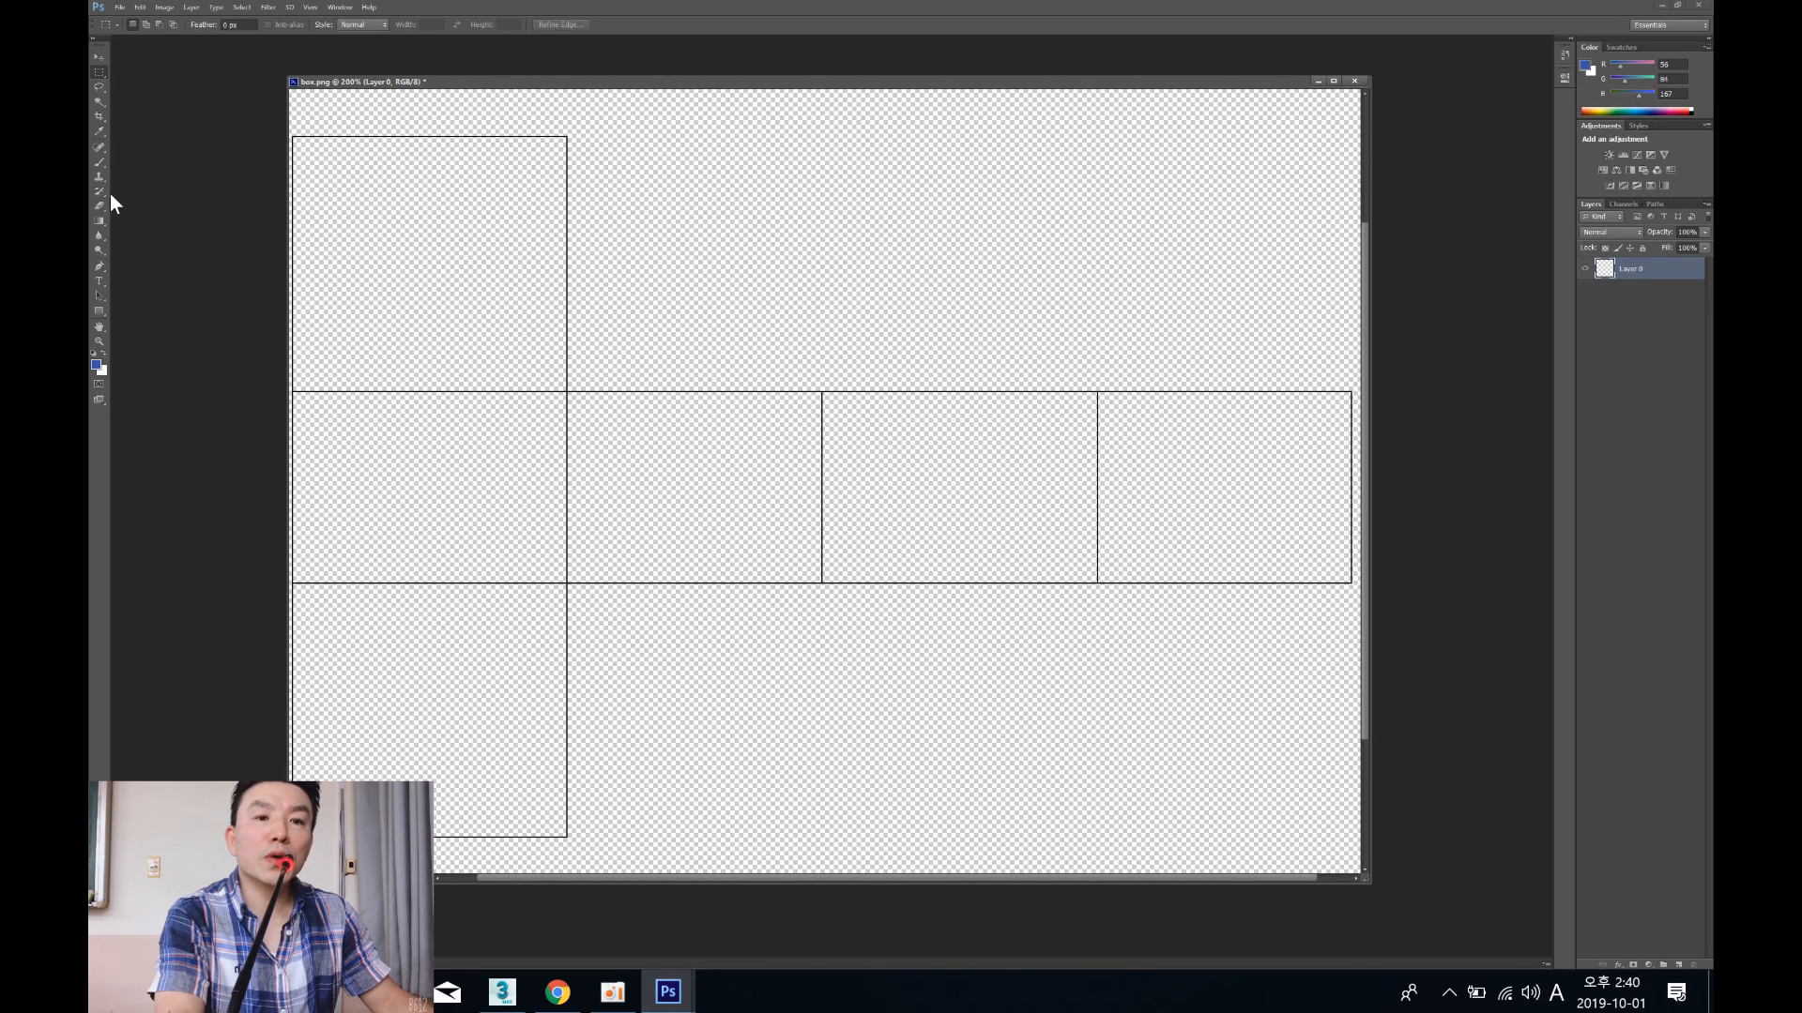
left_click(99, 164)
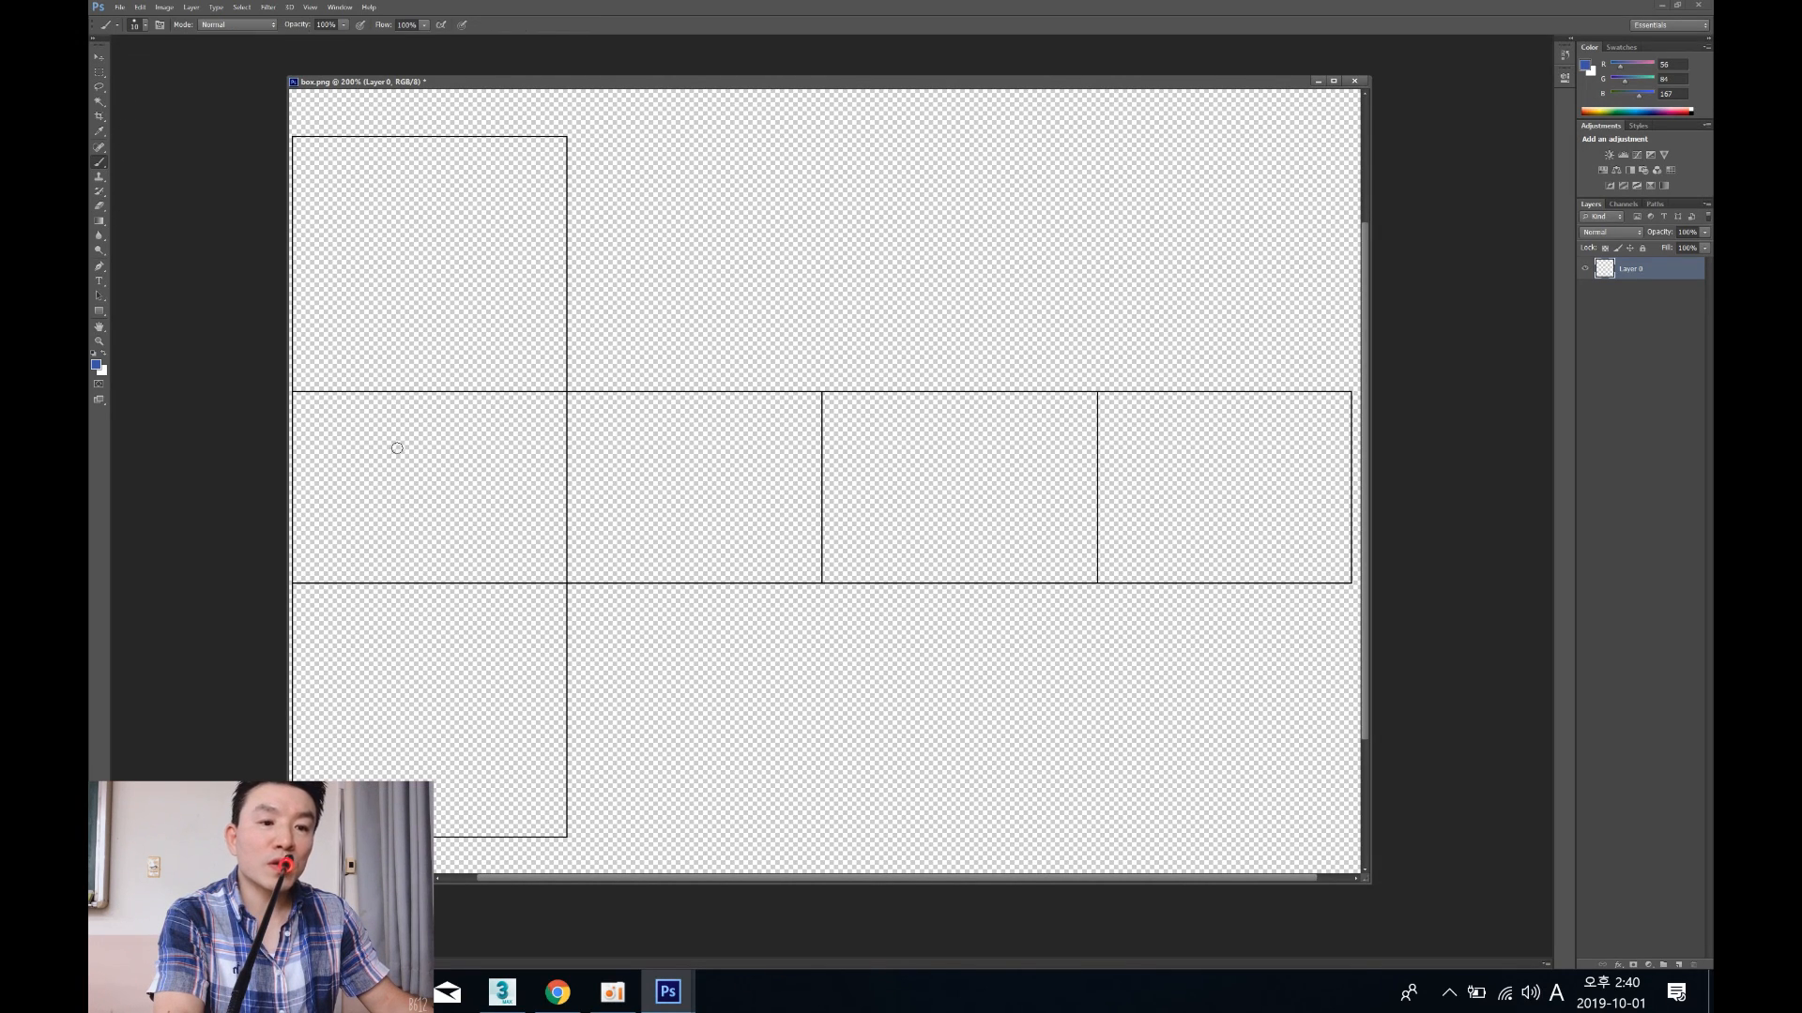
key("bracketright")
key("bracketright")
key("bracketright")
key("bracketright")
key("bracketright")
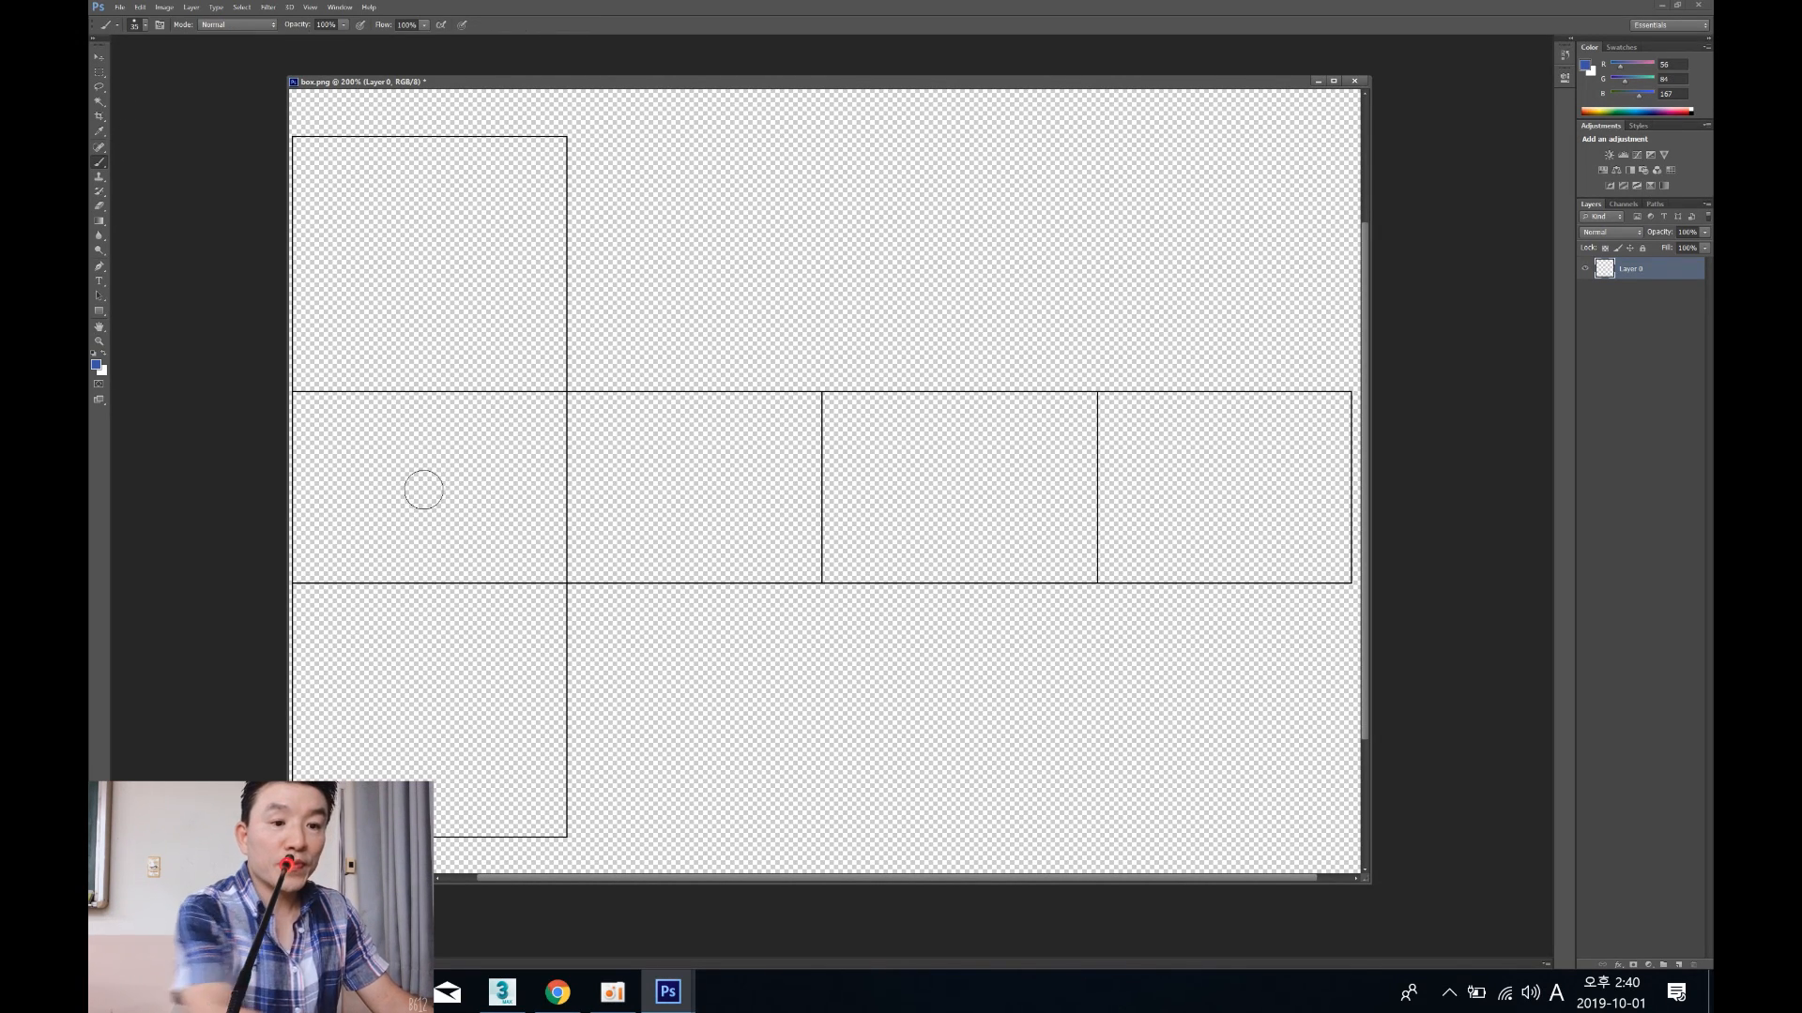
left_click(416, 486)
left_click_drag(420, 499, 411, 495)
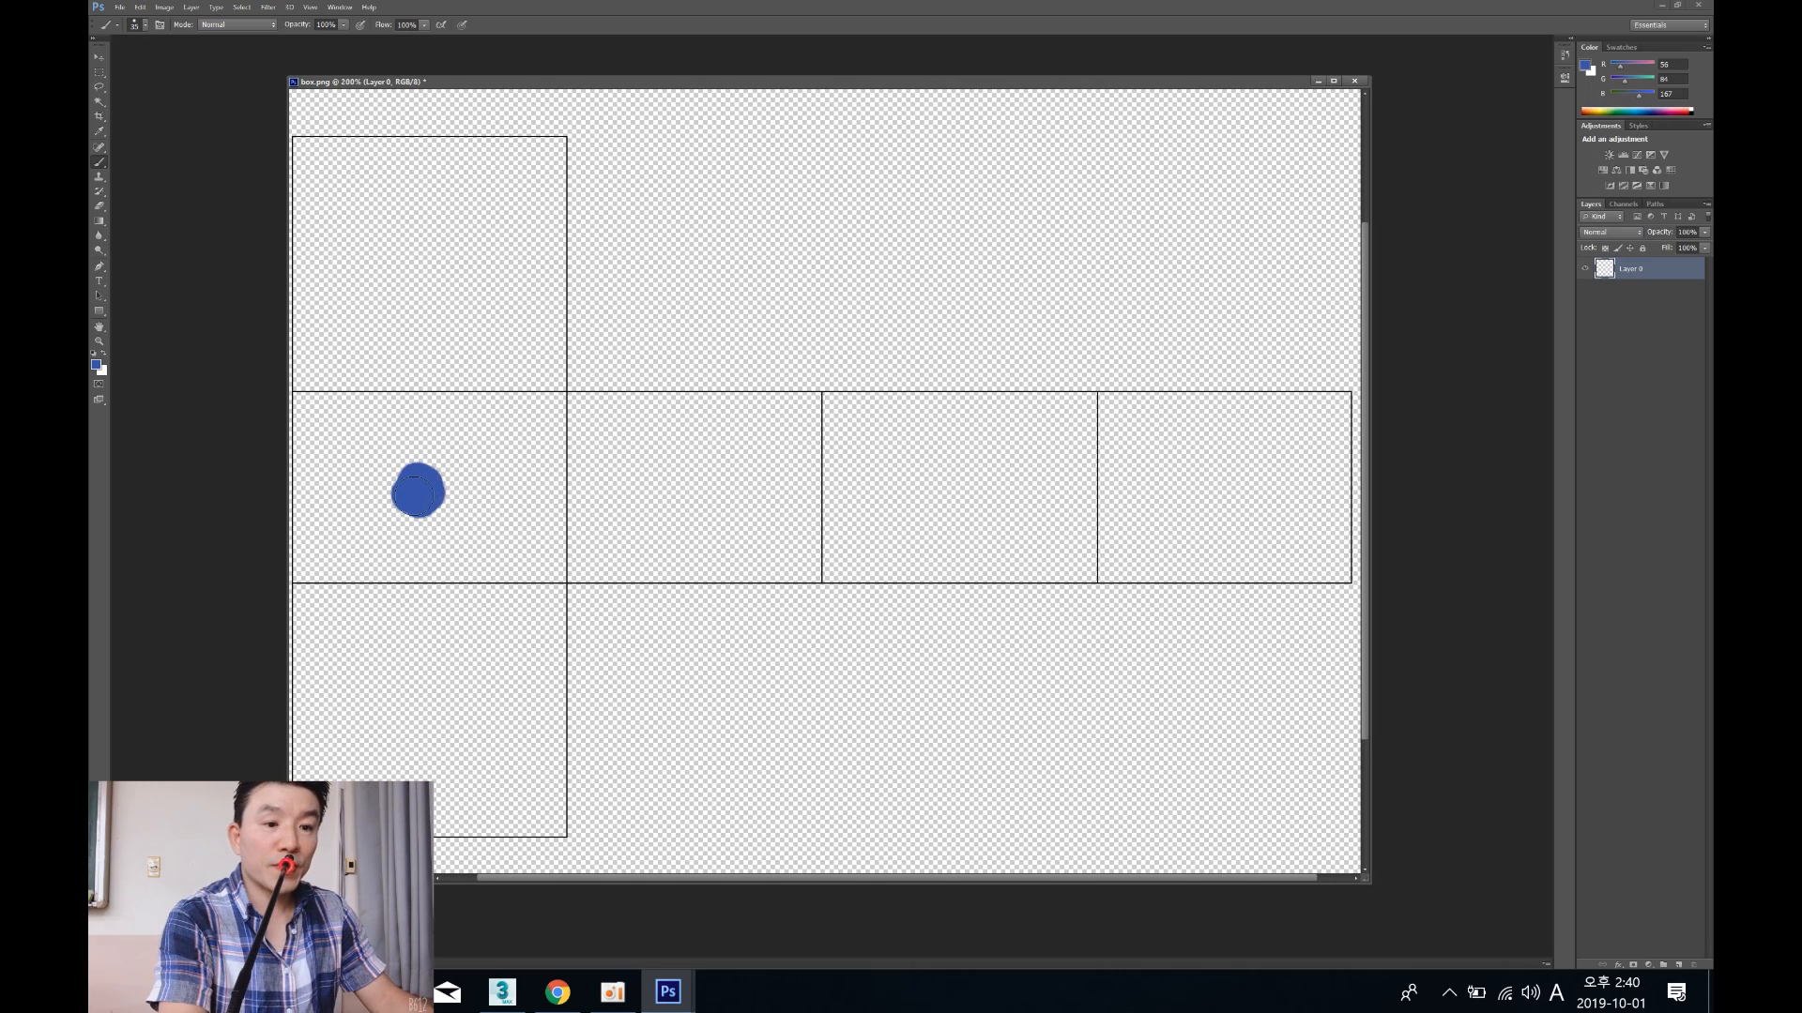
Step: Paint two diagonal blue dots on the second face of the row and three diagonal dots on the third
left_click(627, 532)
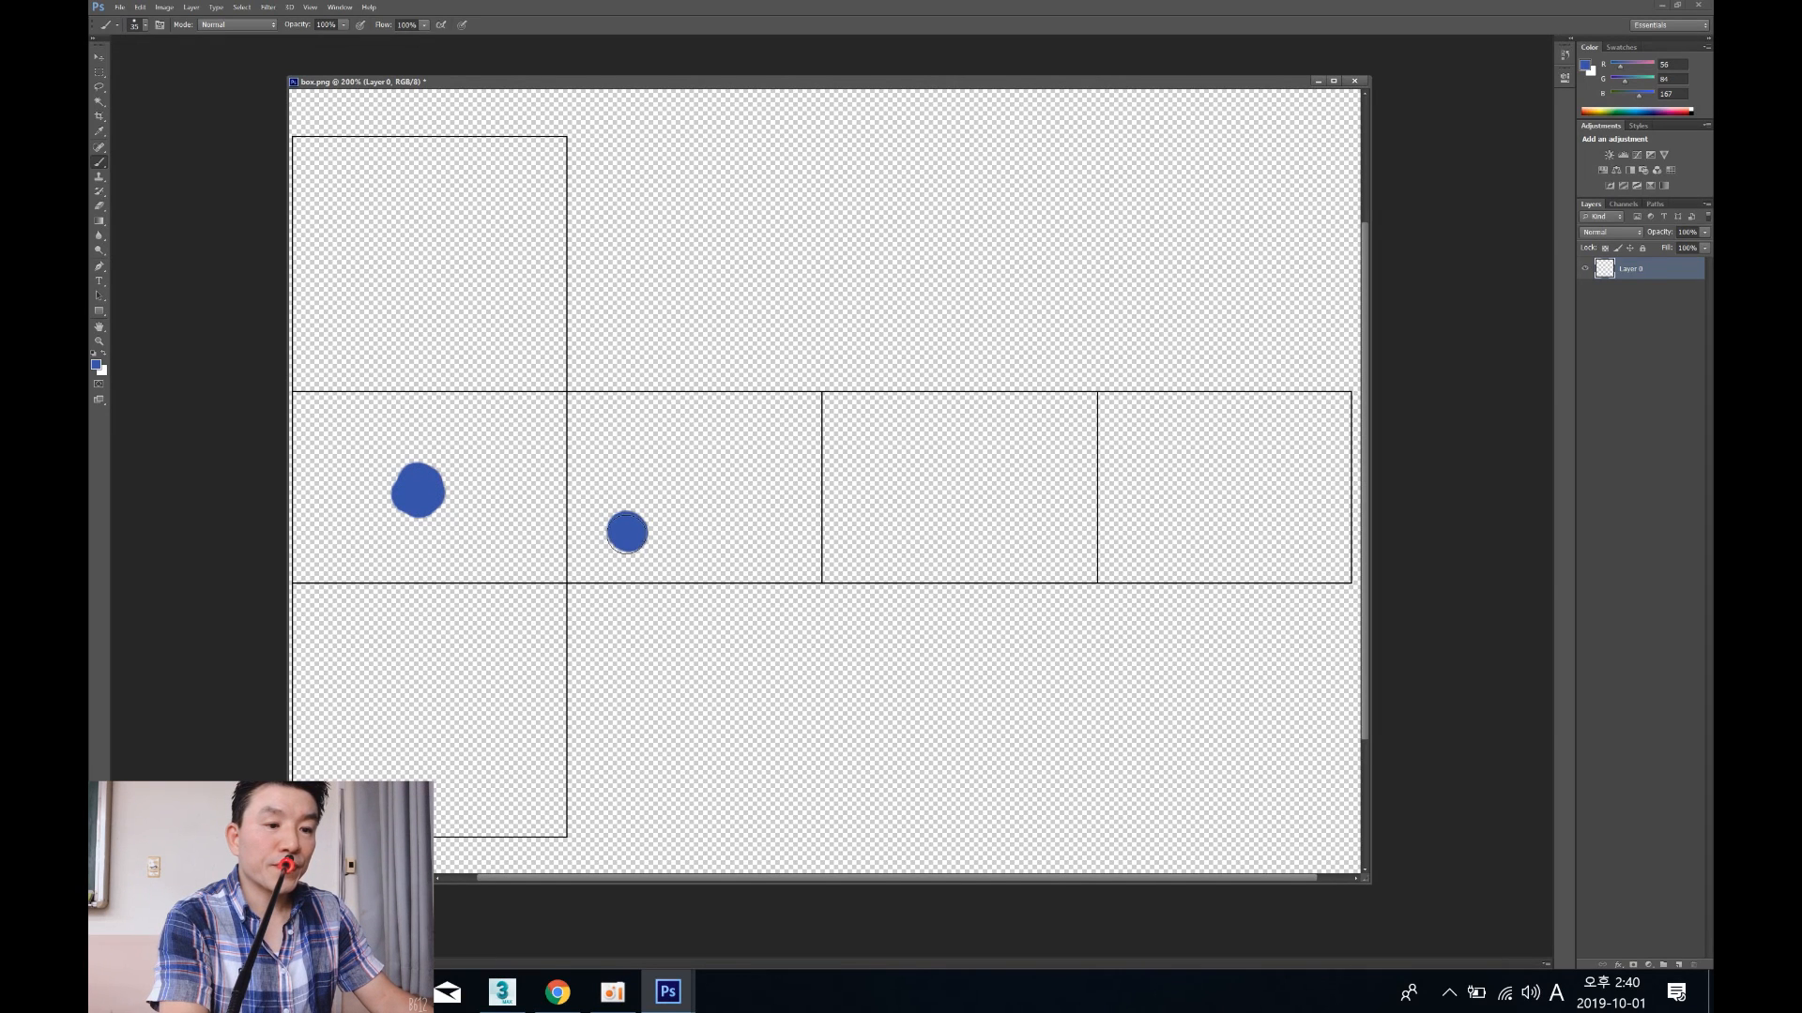
left_click(758, 442)
left_click(893, 539)
left_click(977, 485)
left_click(1058, 427)
Step: Paint four blue dots, one near each corner of the last face in the row
left_click(1143, 430)
left_click(1146, 547)
left_click(1302, 546)
left_click(1307, 435)
Step: Paint blue dots near the corners and in the centre of the face below the one-dot face
left_click(332, 624)
left_click(424, 733)
left_click(520, 802)
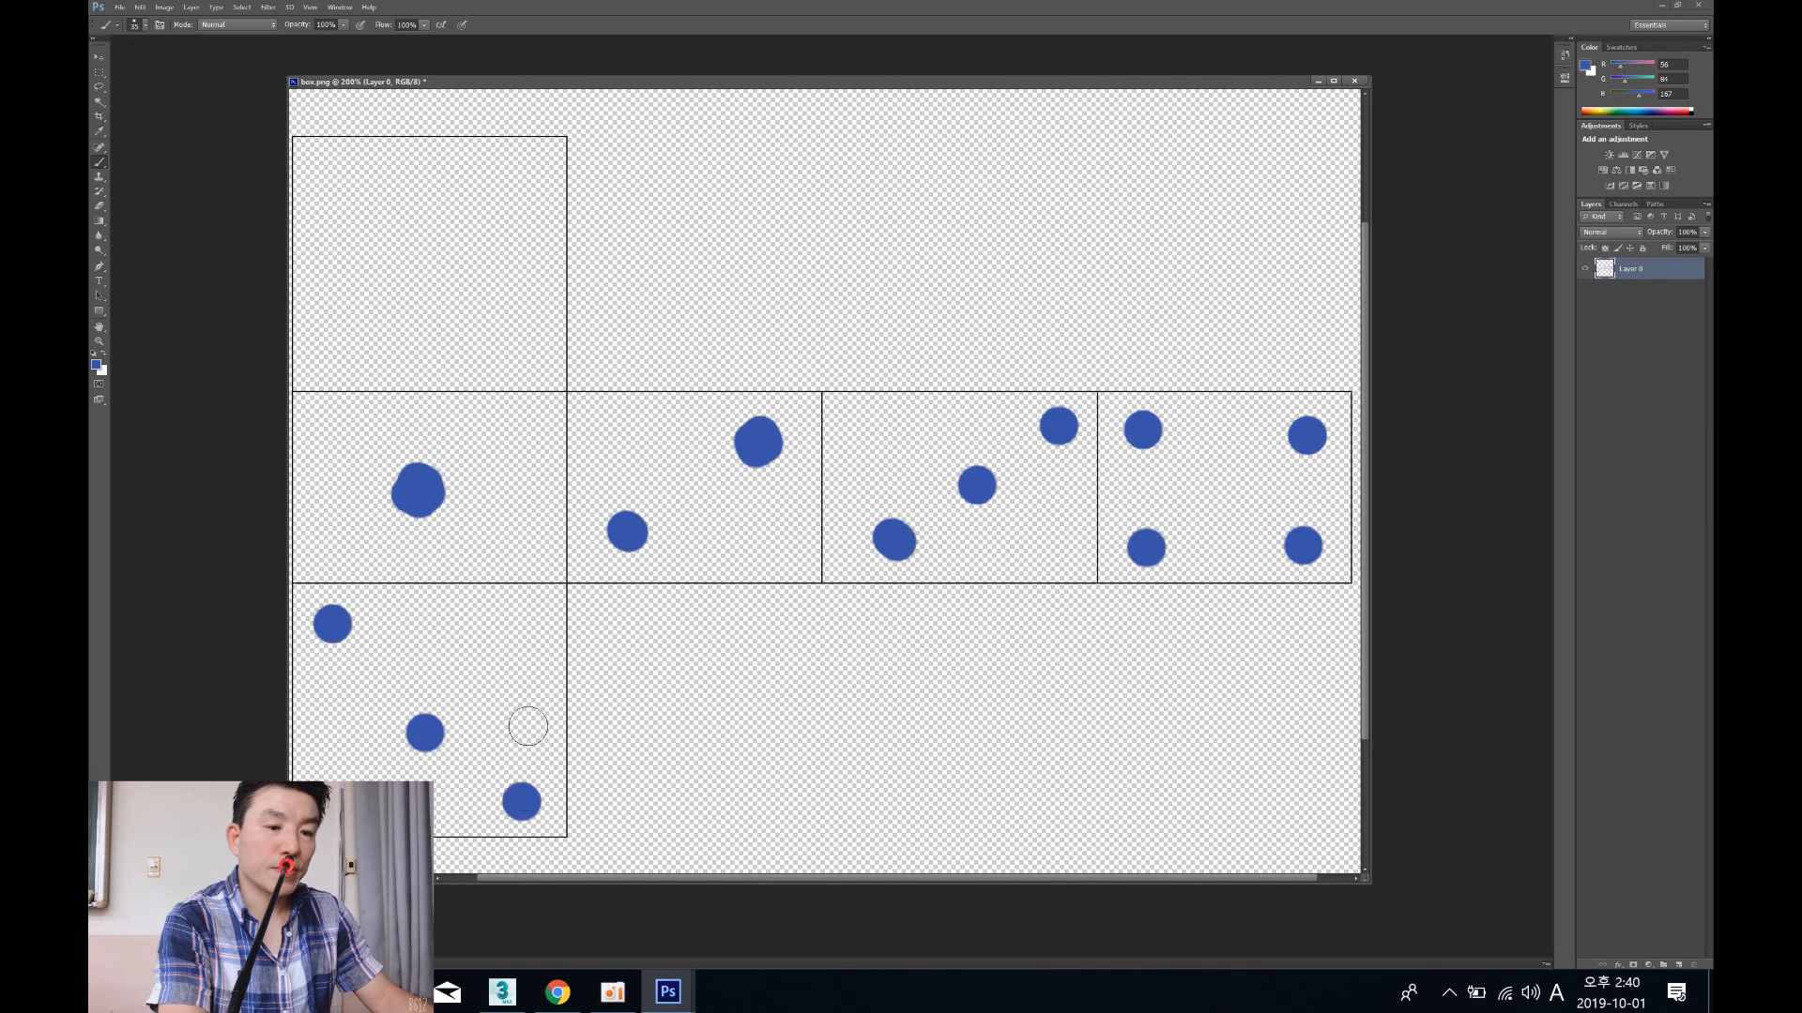
left_click(529, 615)
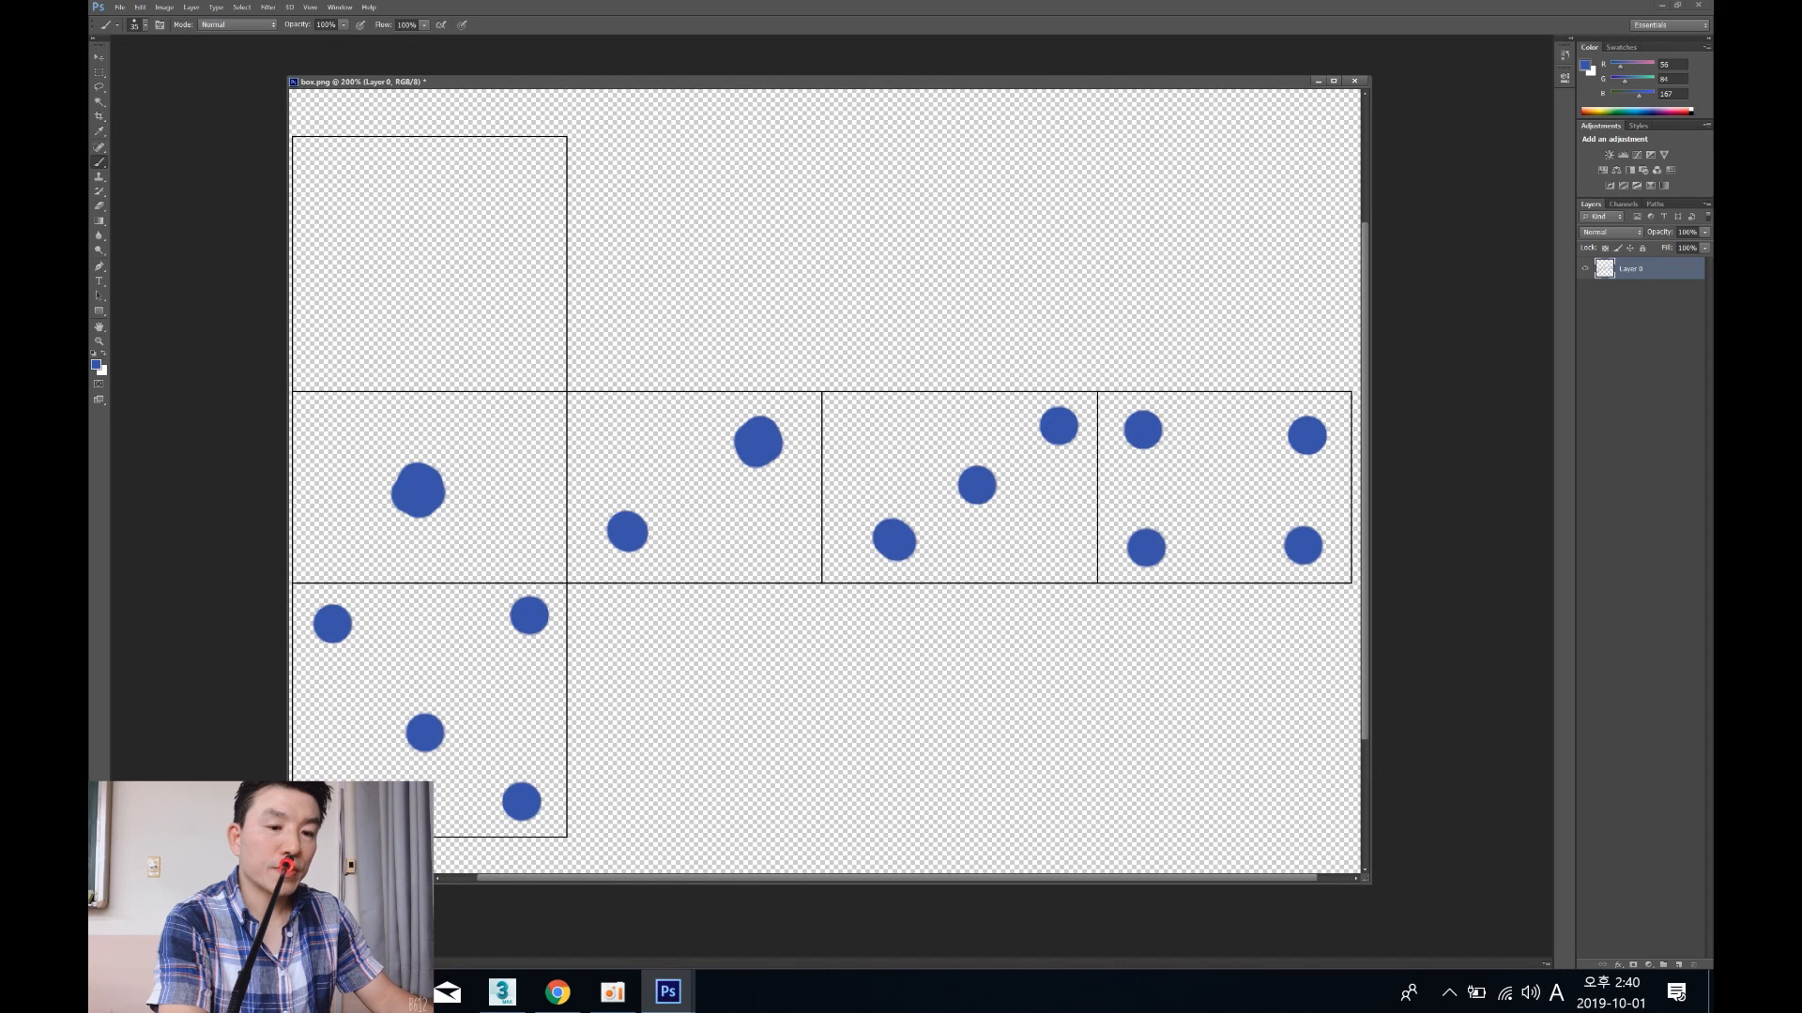
Step: Paint six blue dots in two columns of three on the face above the one-dot face
left_click(337, 174)
left_click(336, 253)
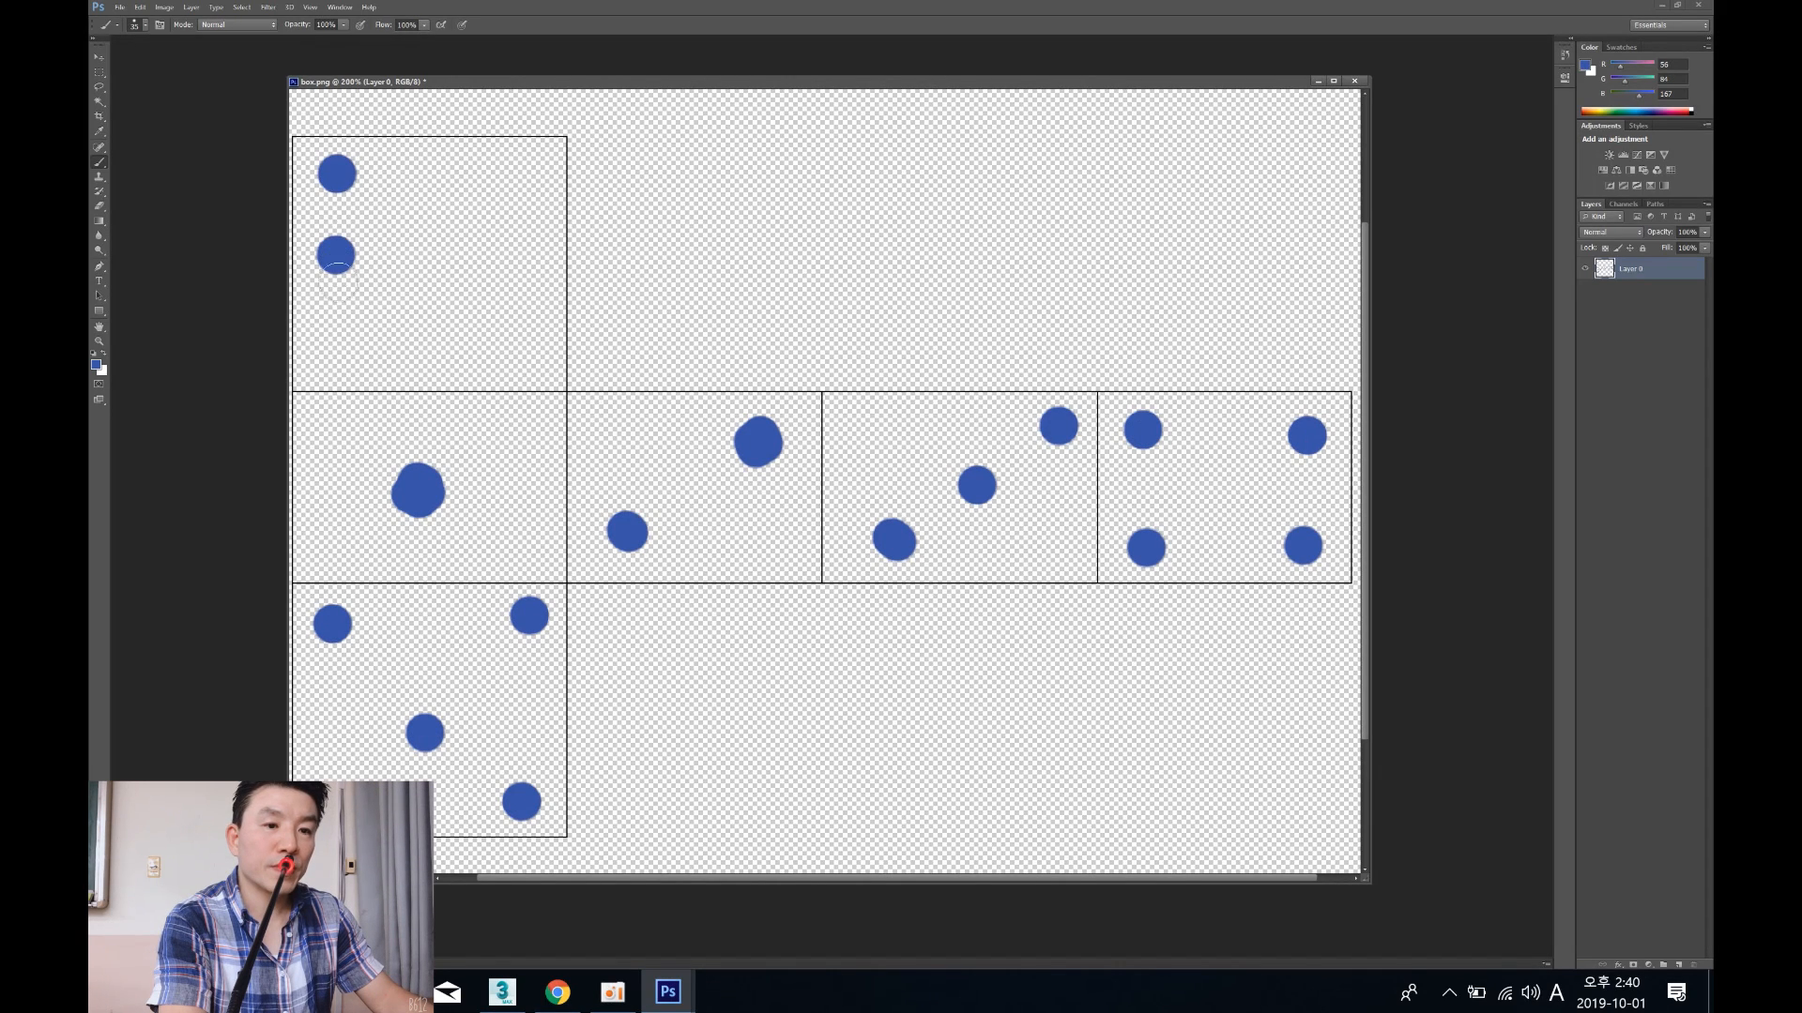
left_click(335, 335)
left_click(519, 341)
left_click(512, 266)
left_click(514, 178)
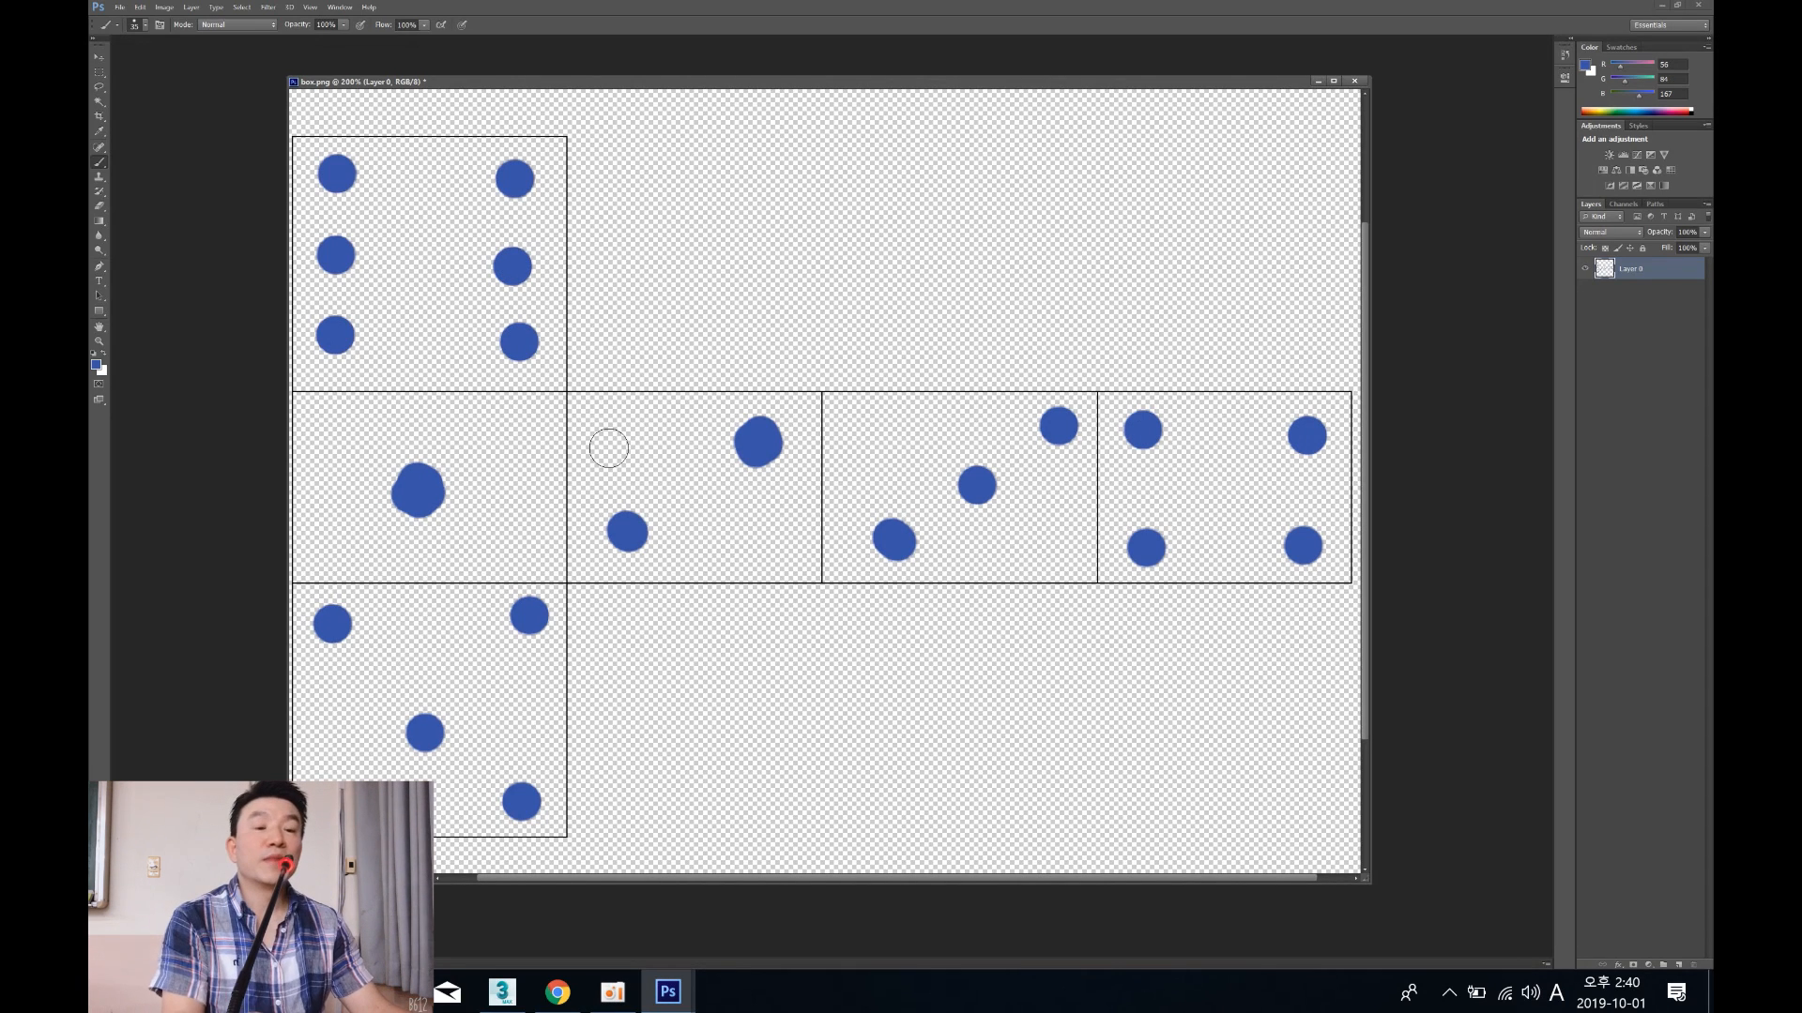
Step: Save the painted dice texture as a JPEG copy named box_01 in the scenes folder
left_click(95, 56)
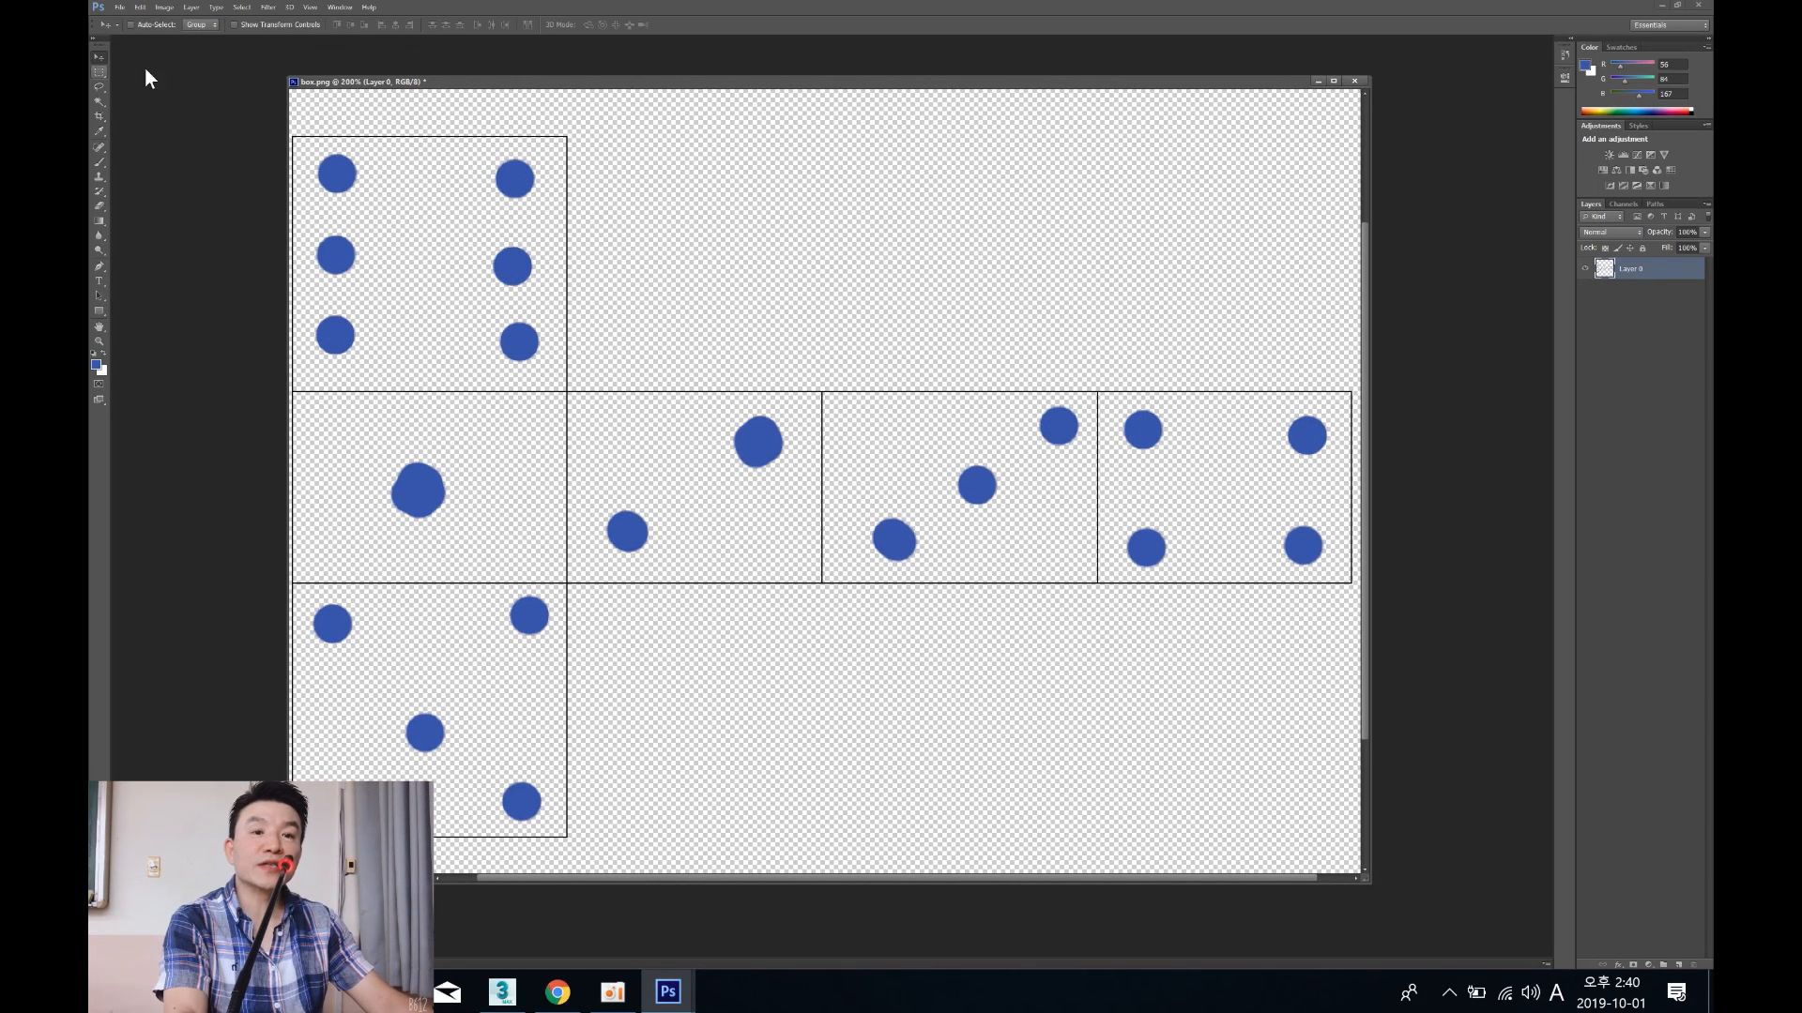
left_click(120, 9)
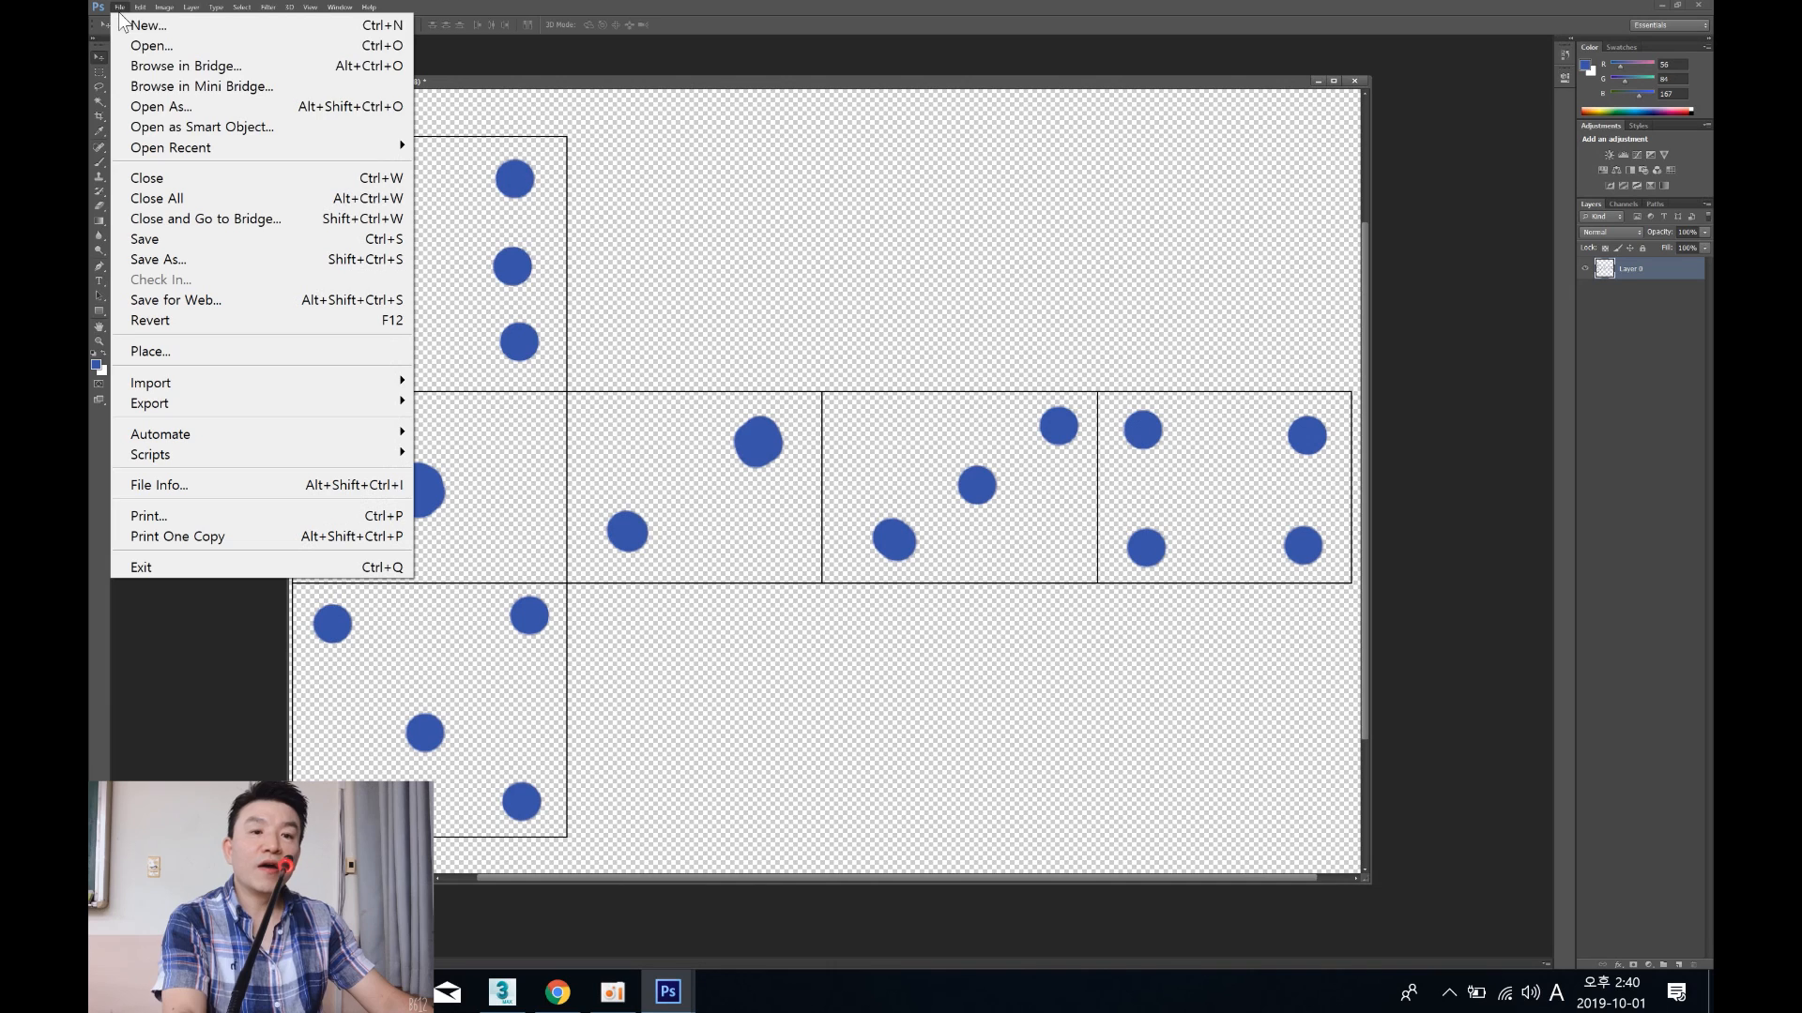
left_click(241, 257)
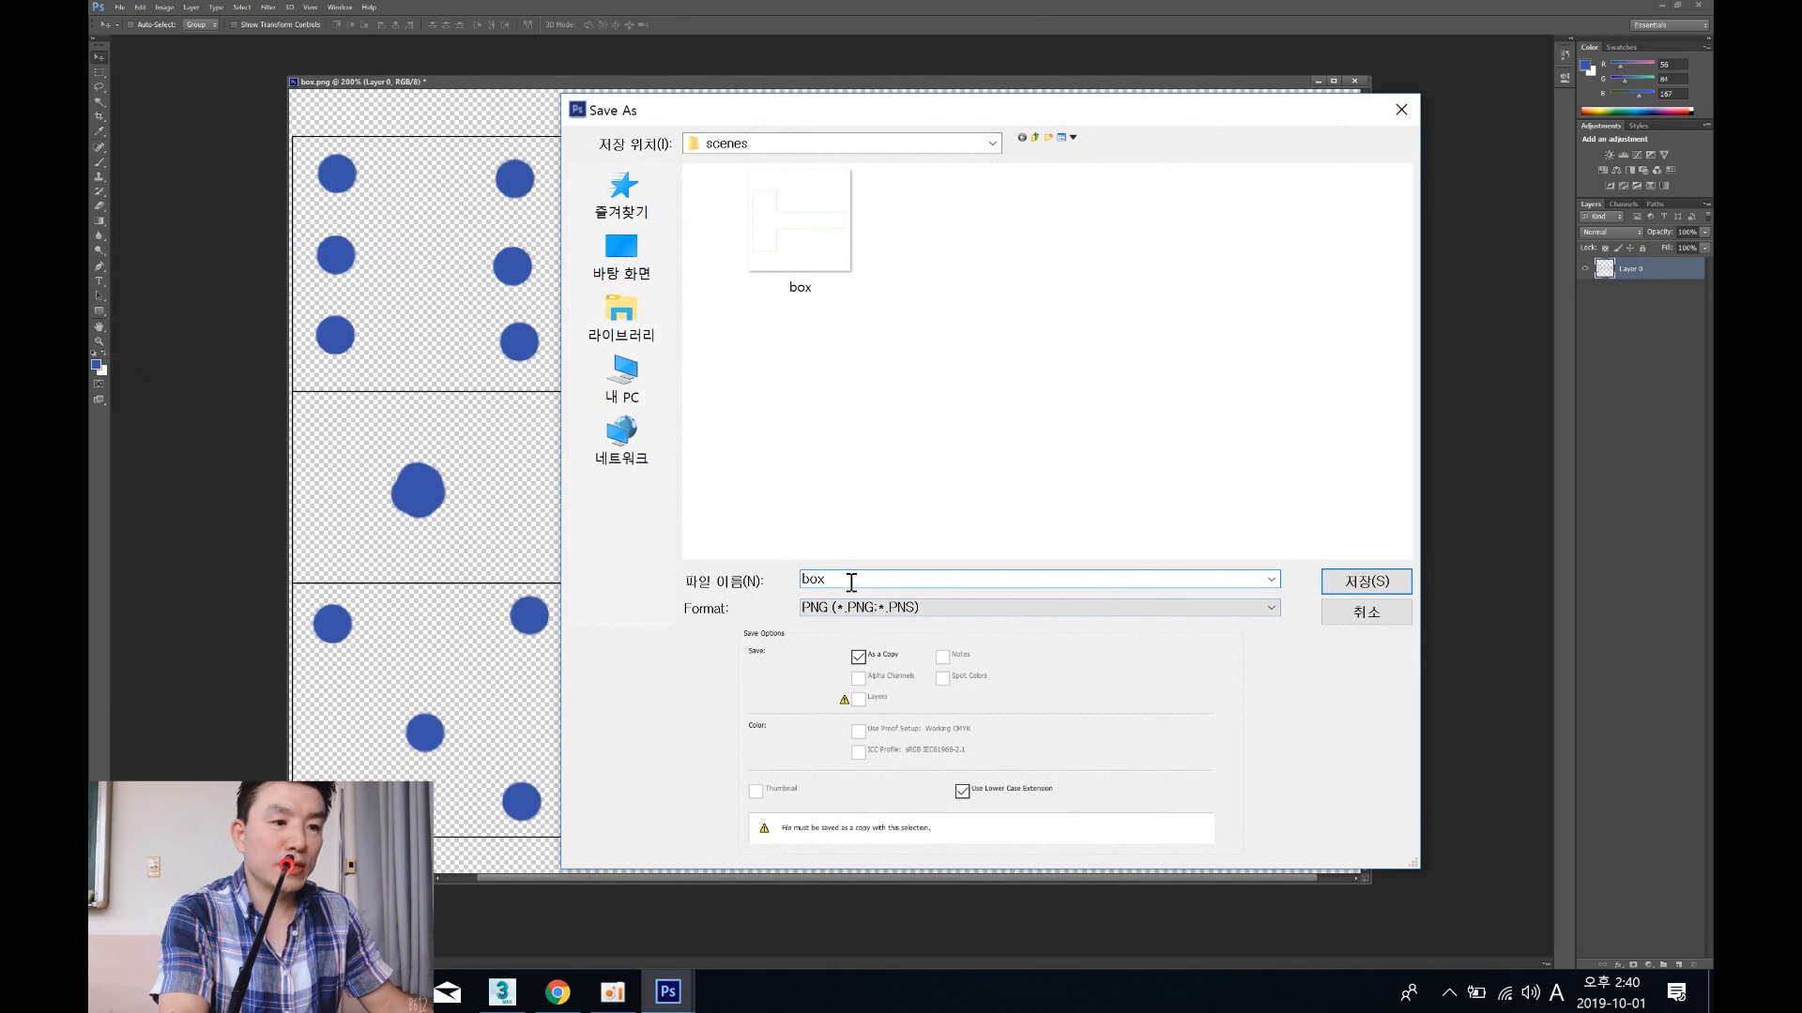
type("_01")
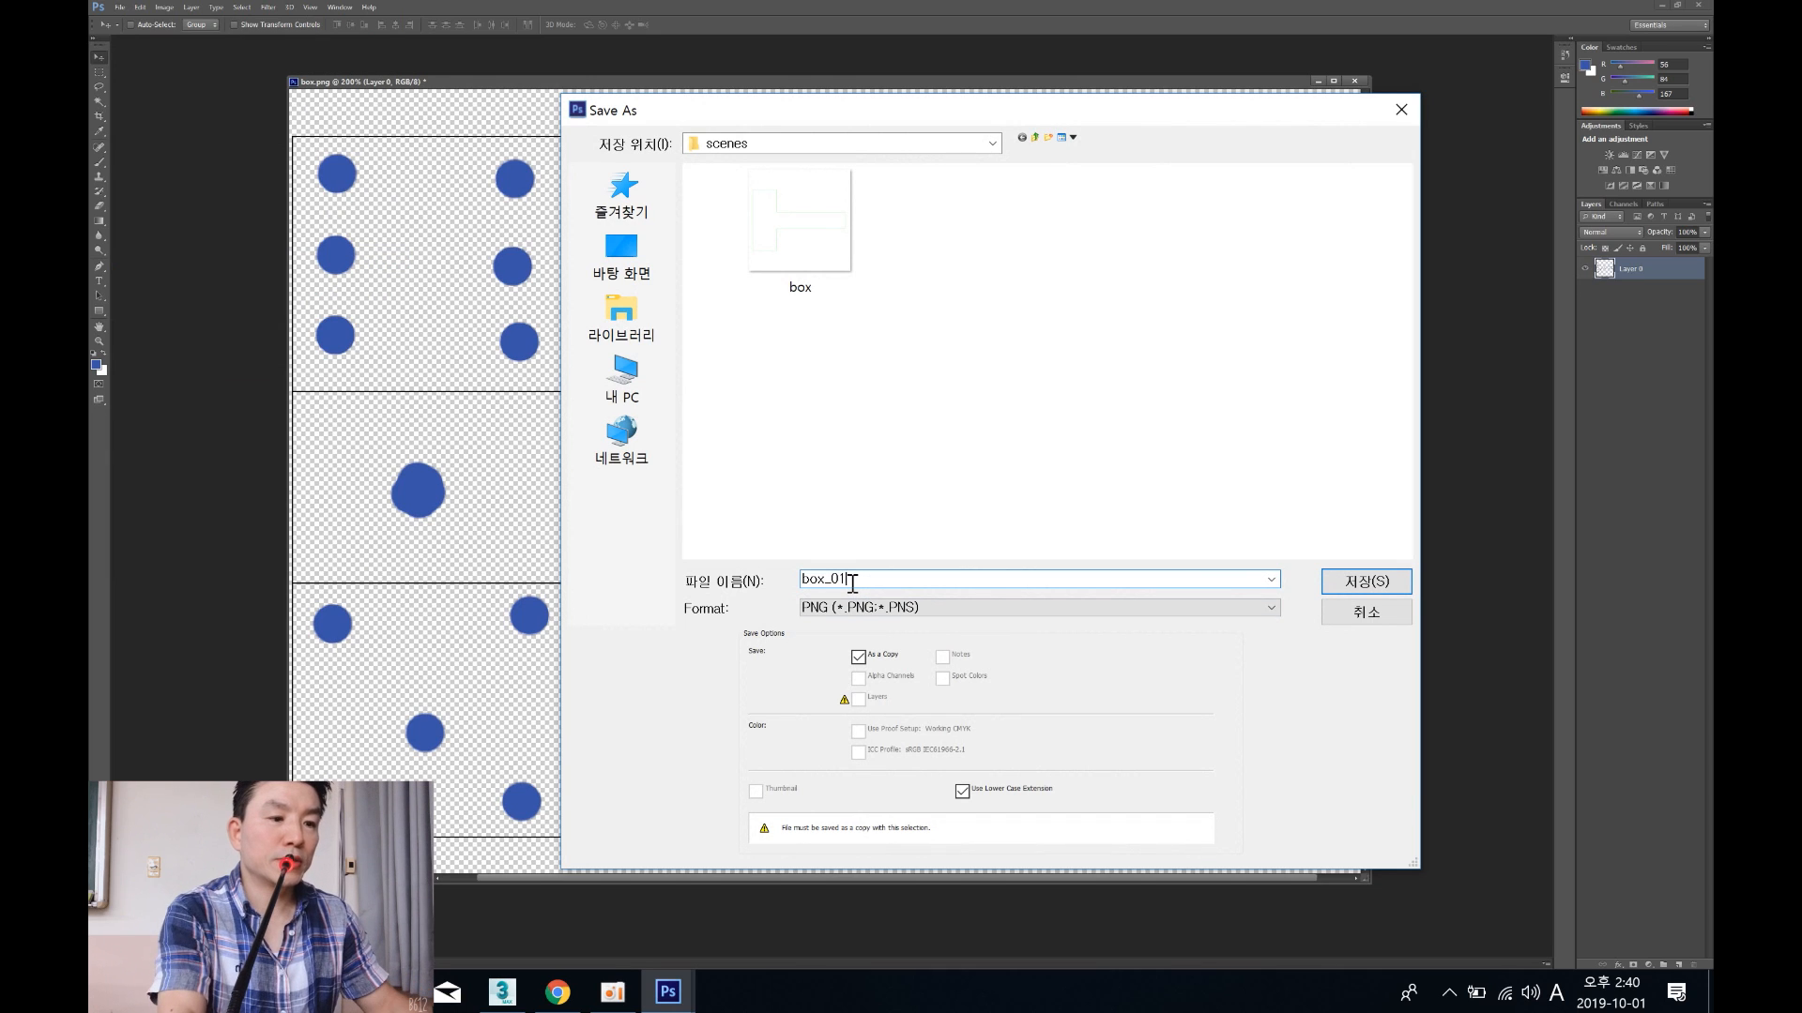
left_click(913, 610)
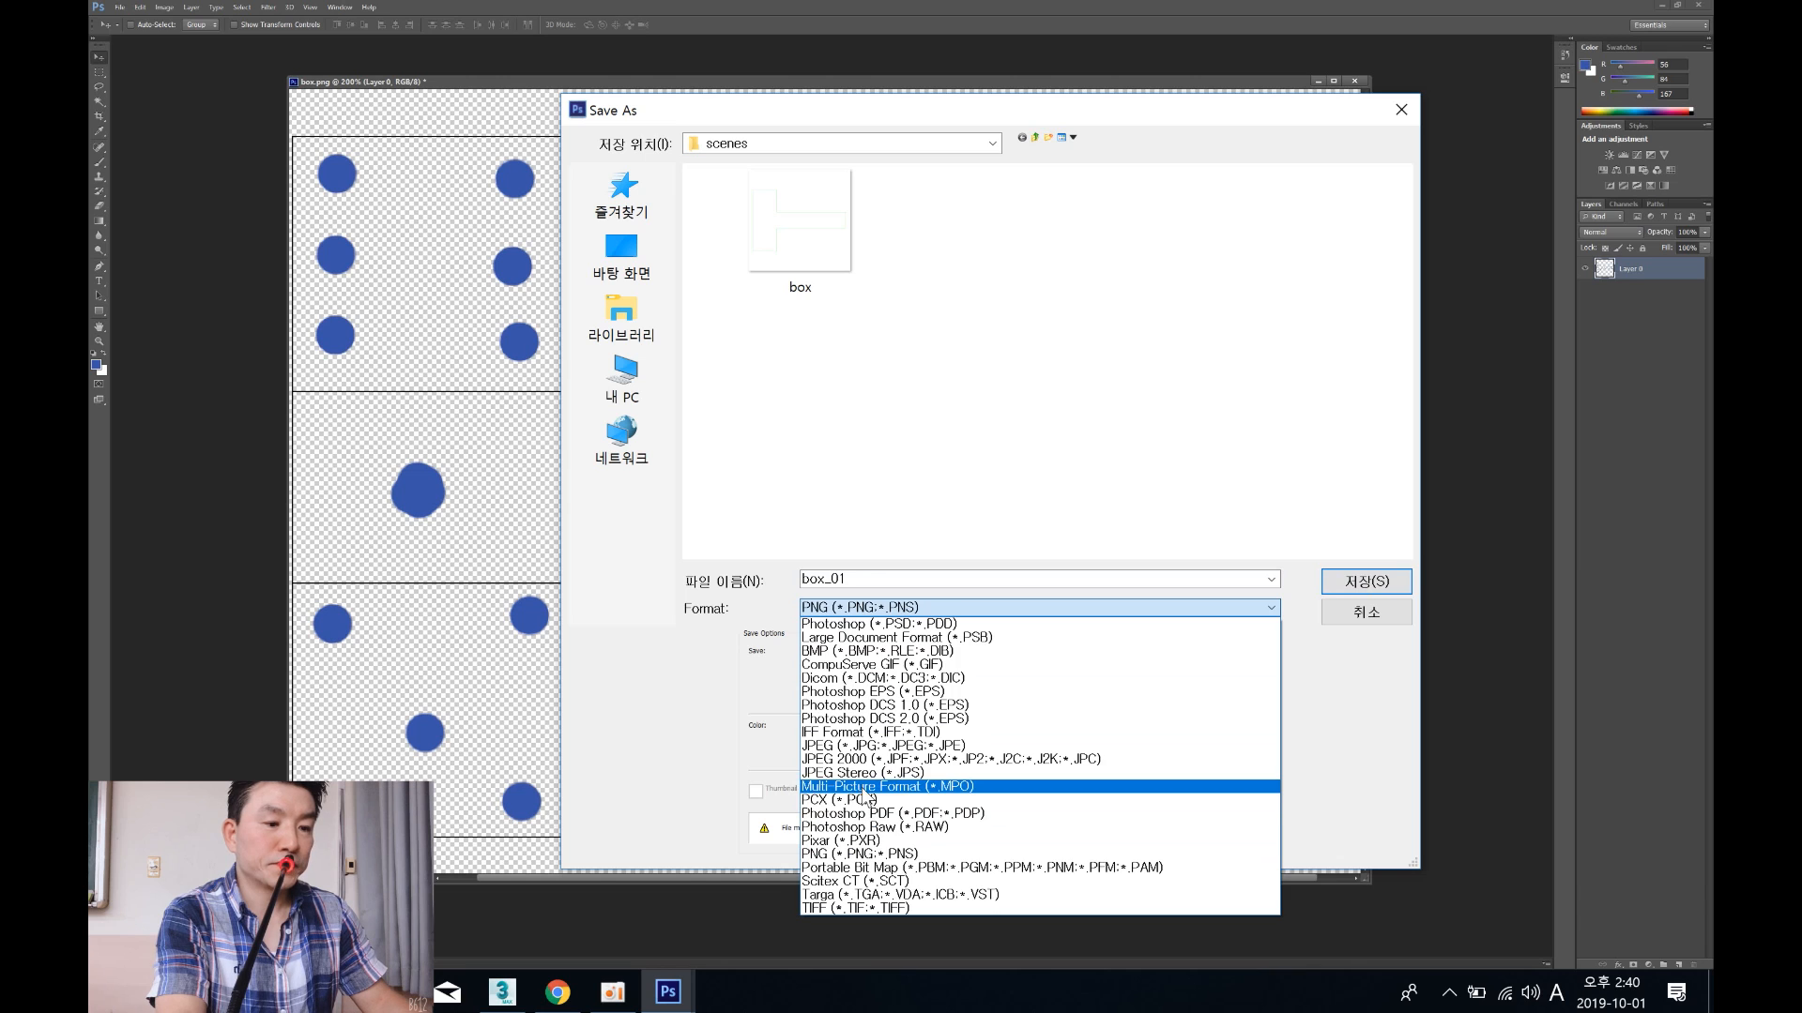
left_click(863, 746)
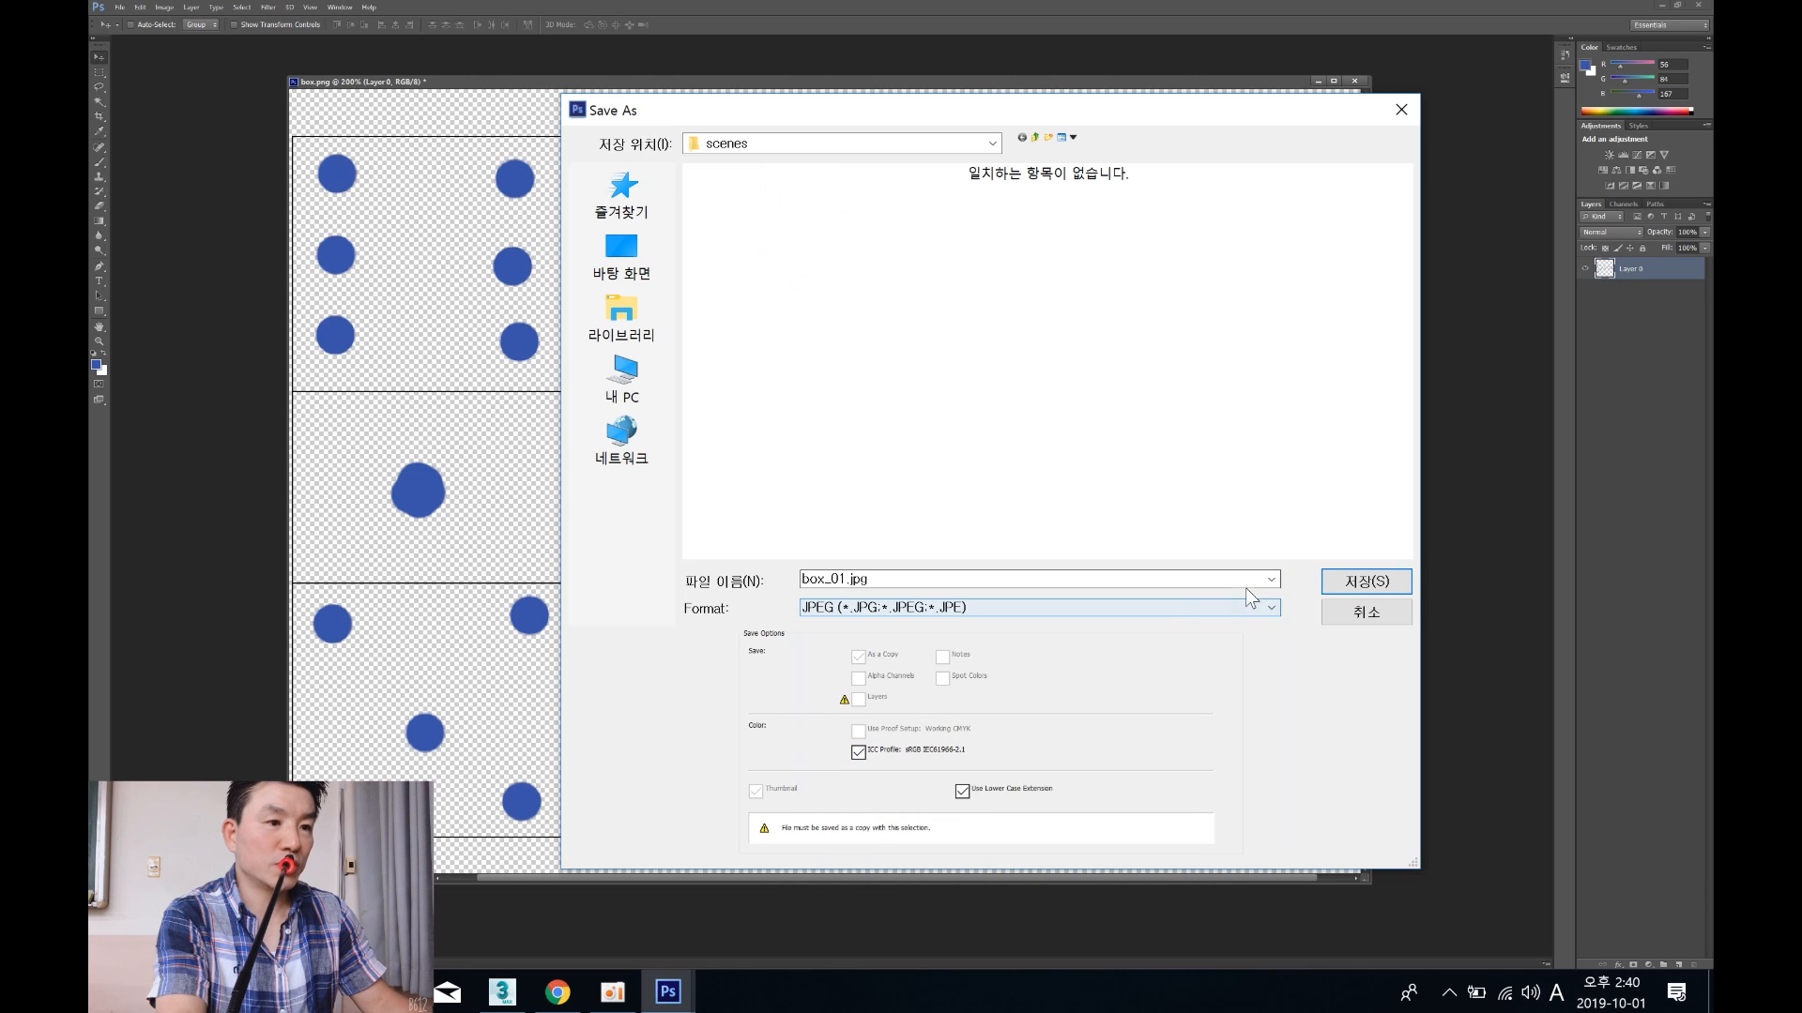
left_click(1354, 584)
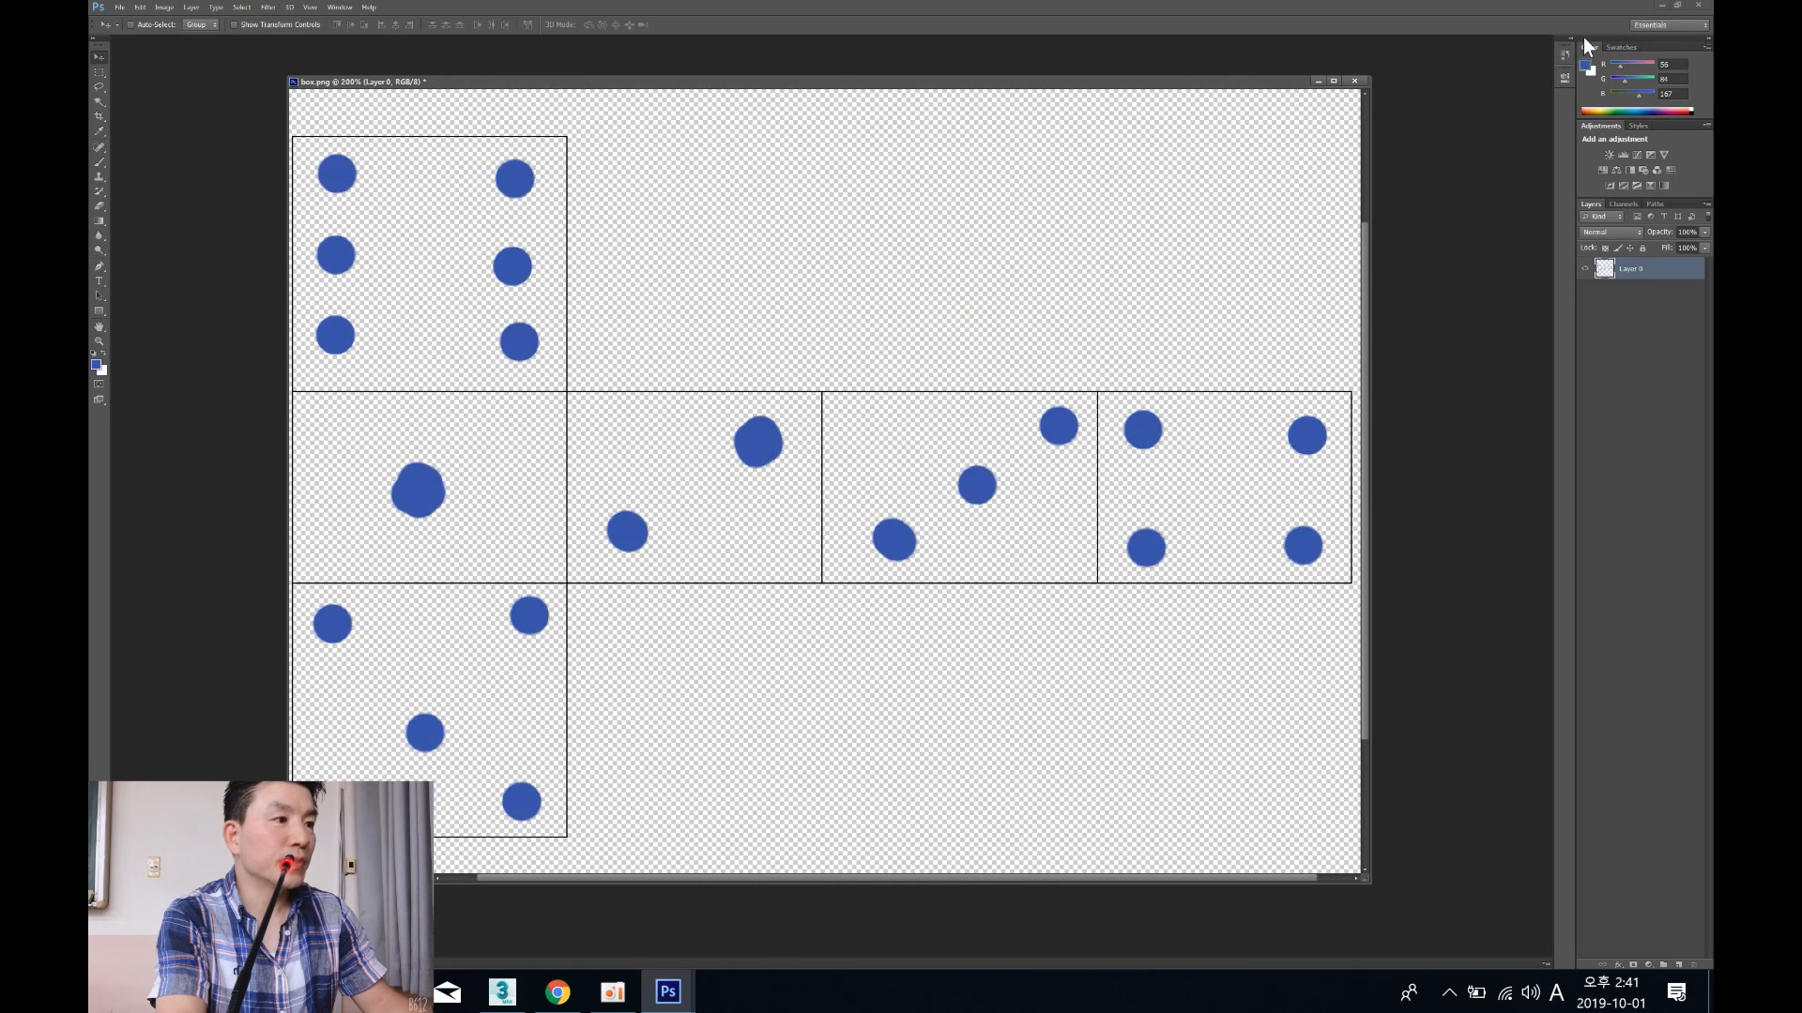
Step: Switch to 3ds Max and close the rendered UV map and the UV editor
left_click(502, 991)
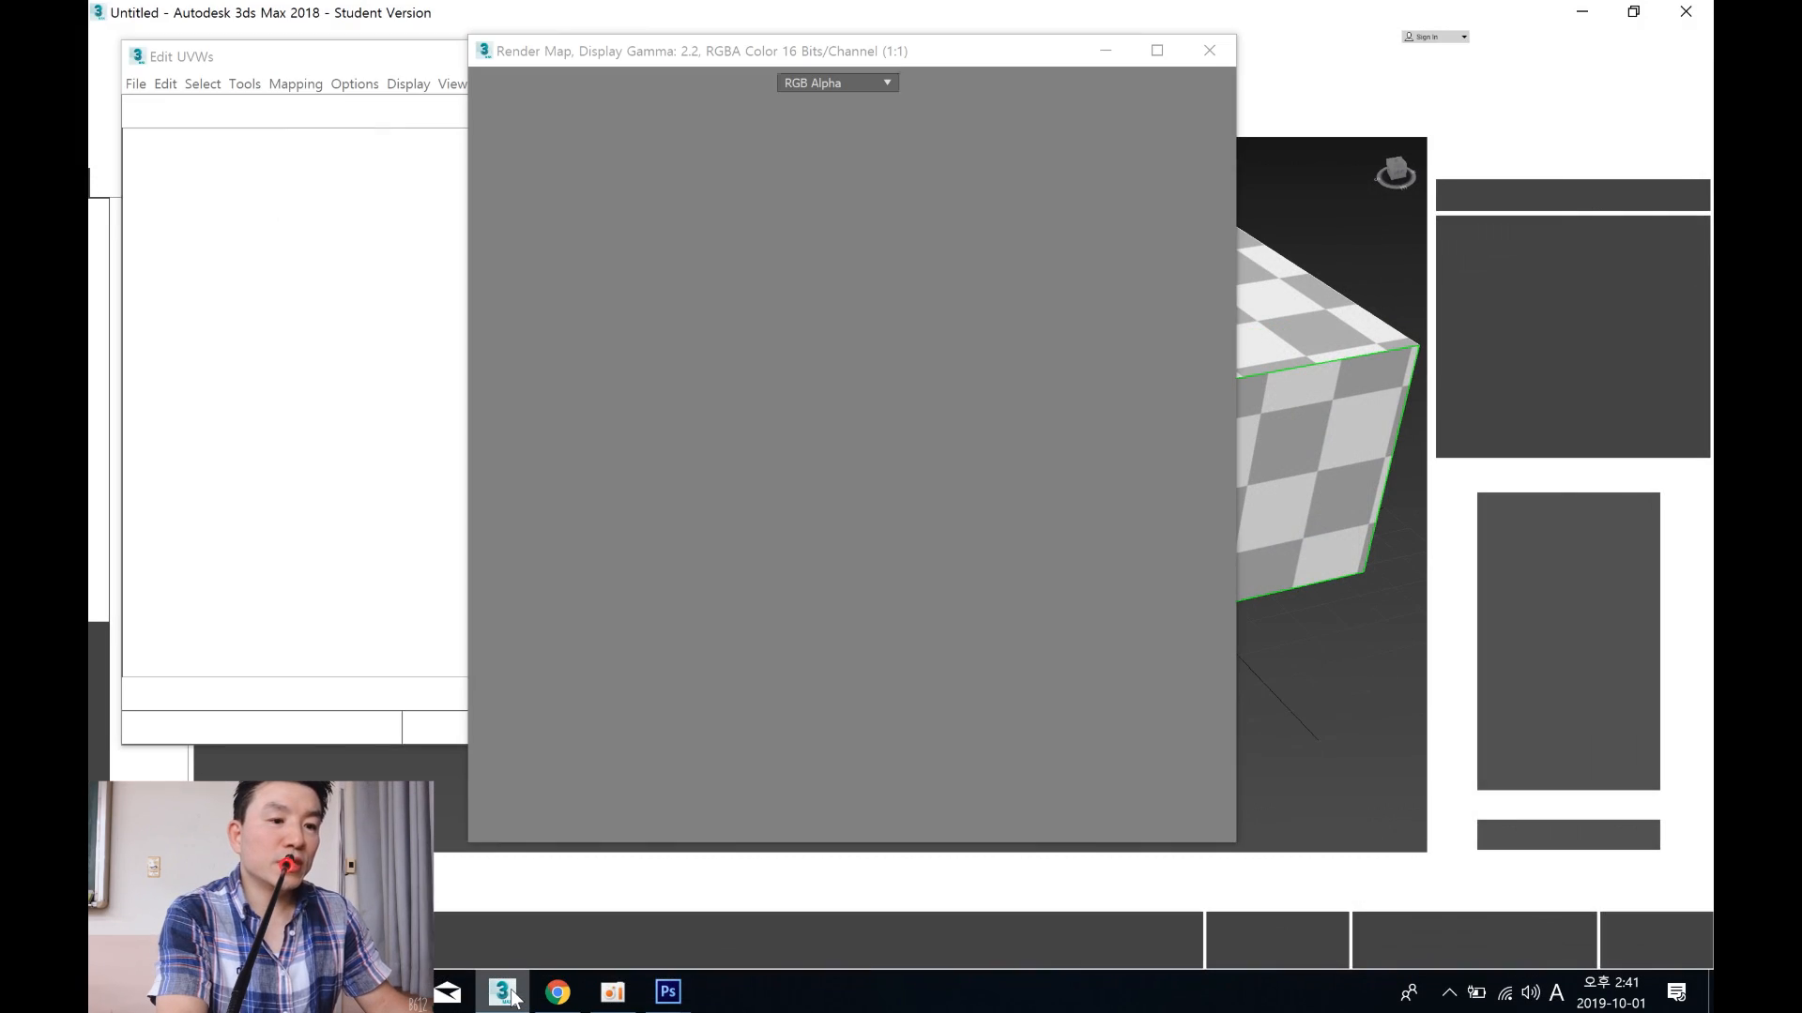
left_click(1209, 50)
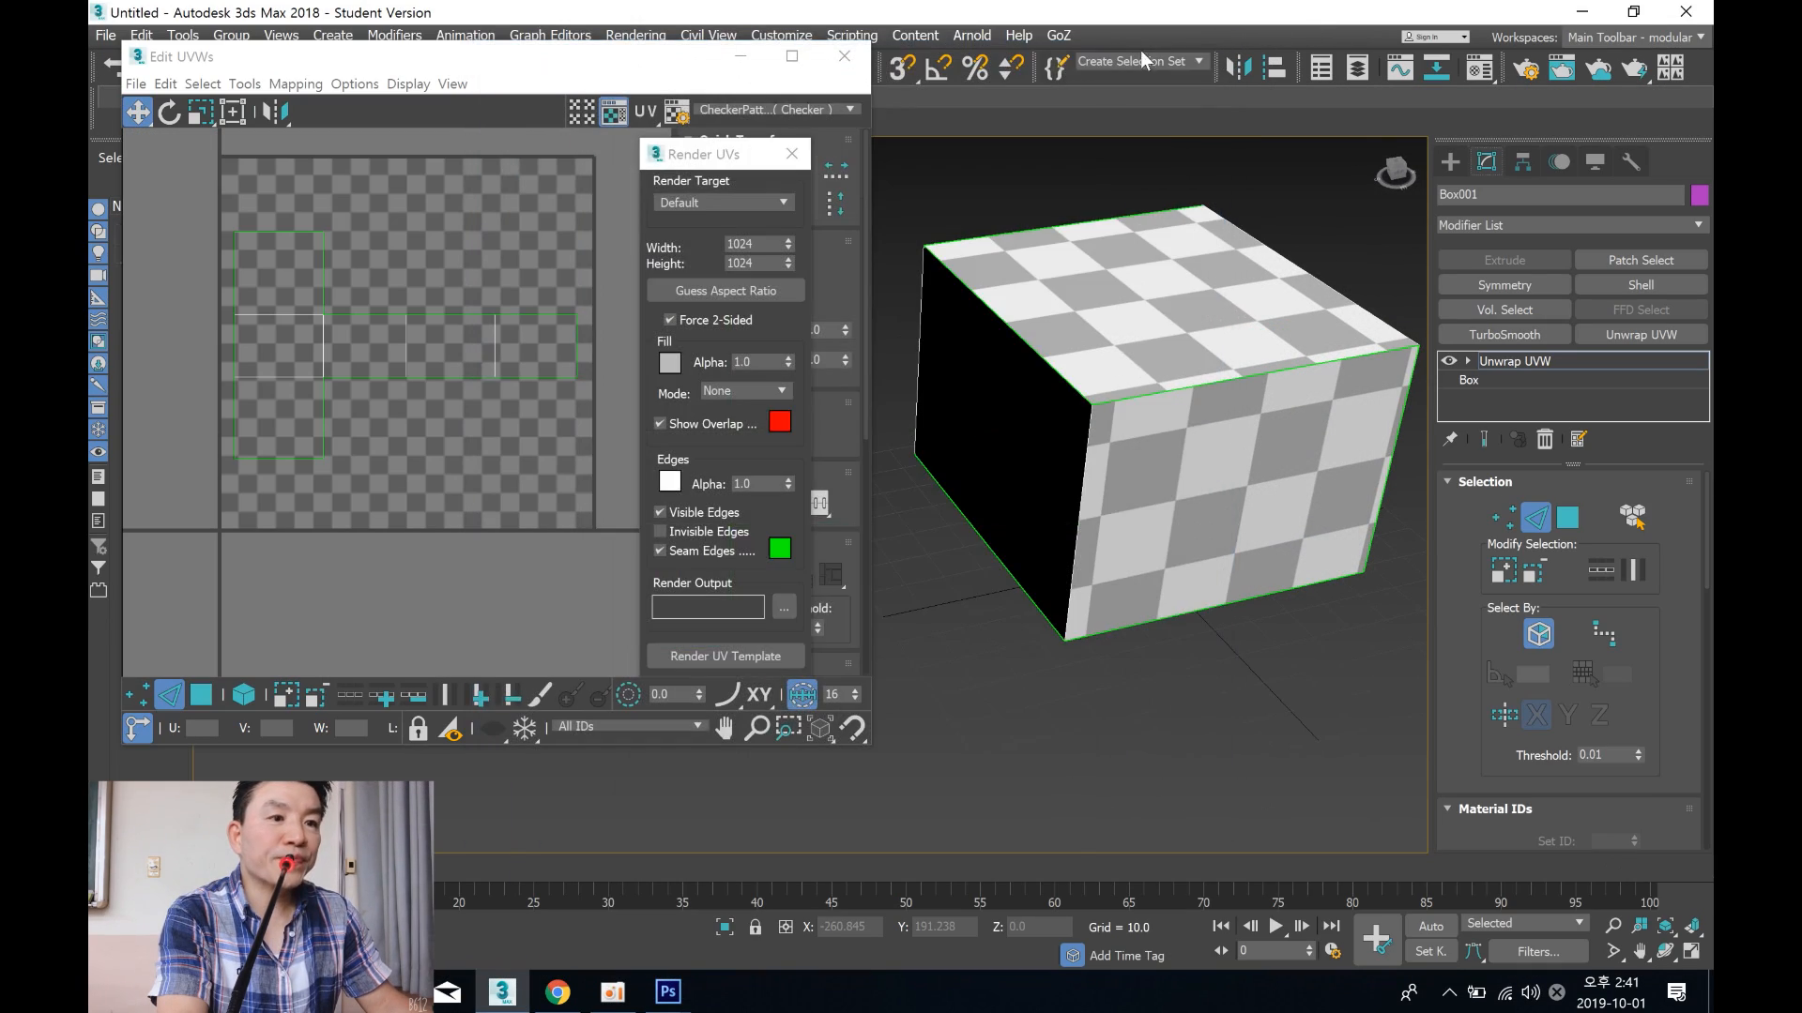
left_click(842, 56)
Step: Open the Material Editor and assign the 01 - Default material to the box
middle_click_drag(1026, 390, 855, 407)
key("m")
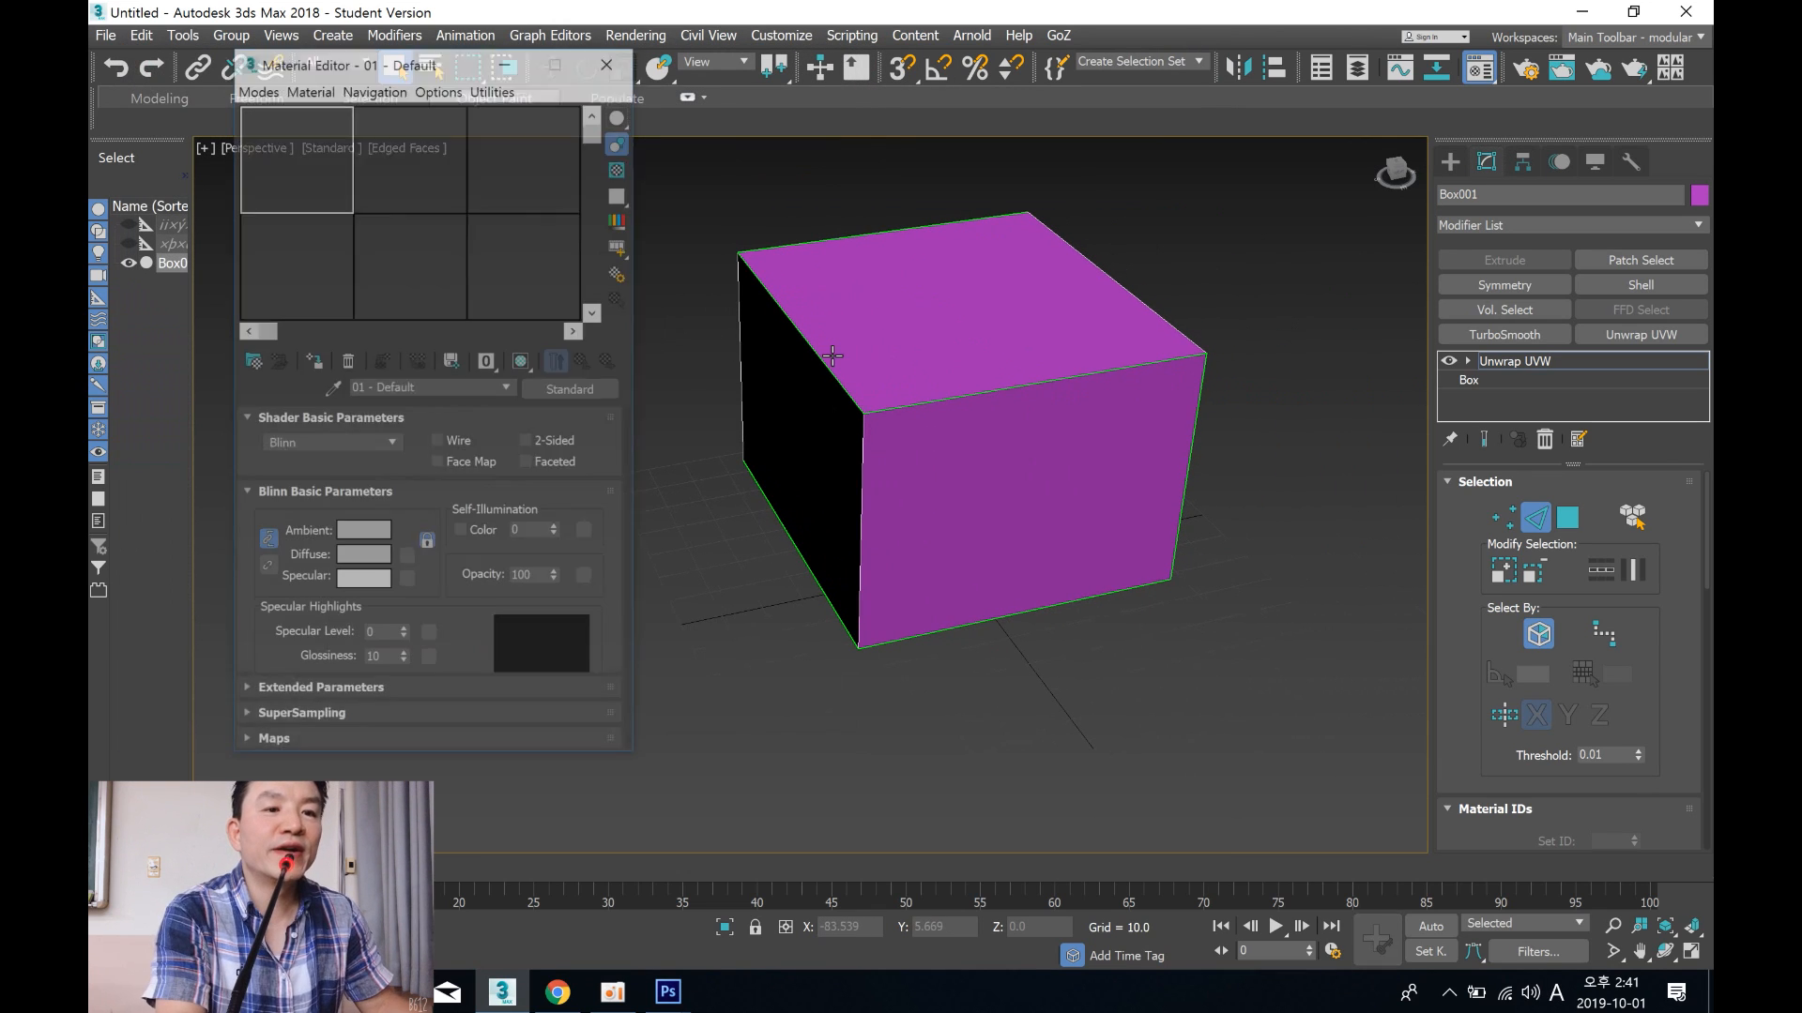
left_click_drag(285, 143, 1005, 362)
left_click_drag(425, 68, 437, 134)
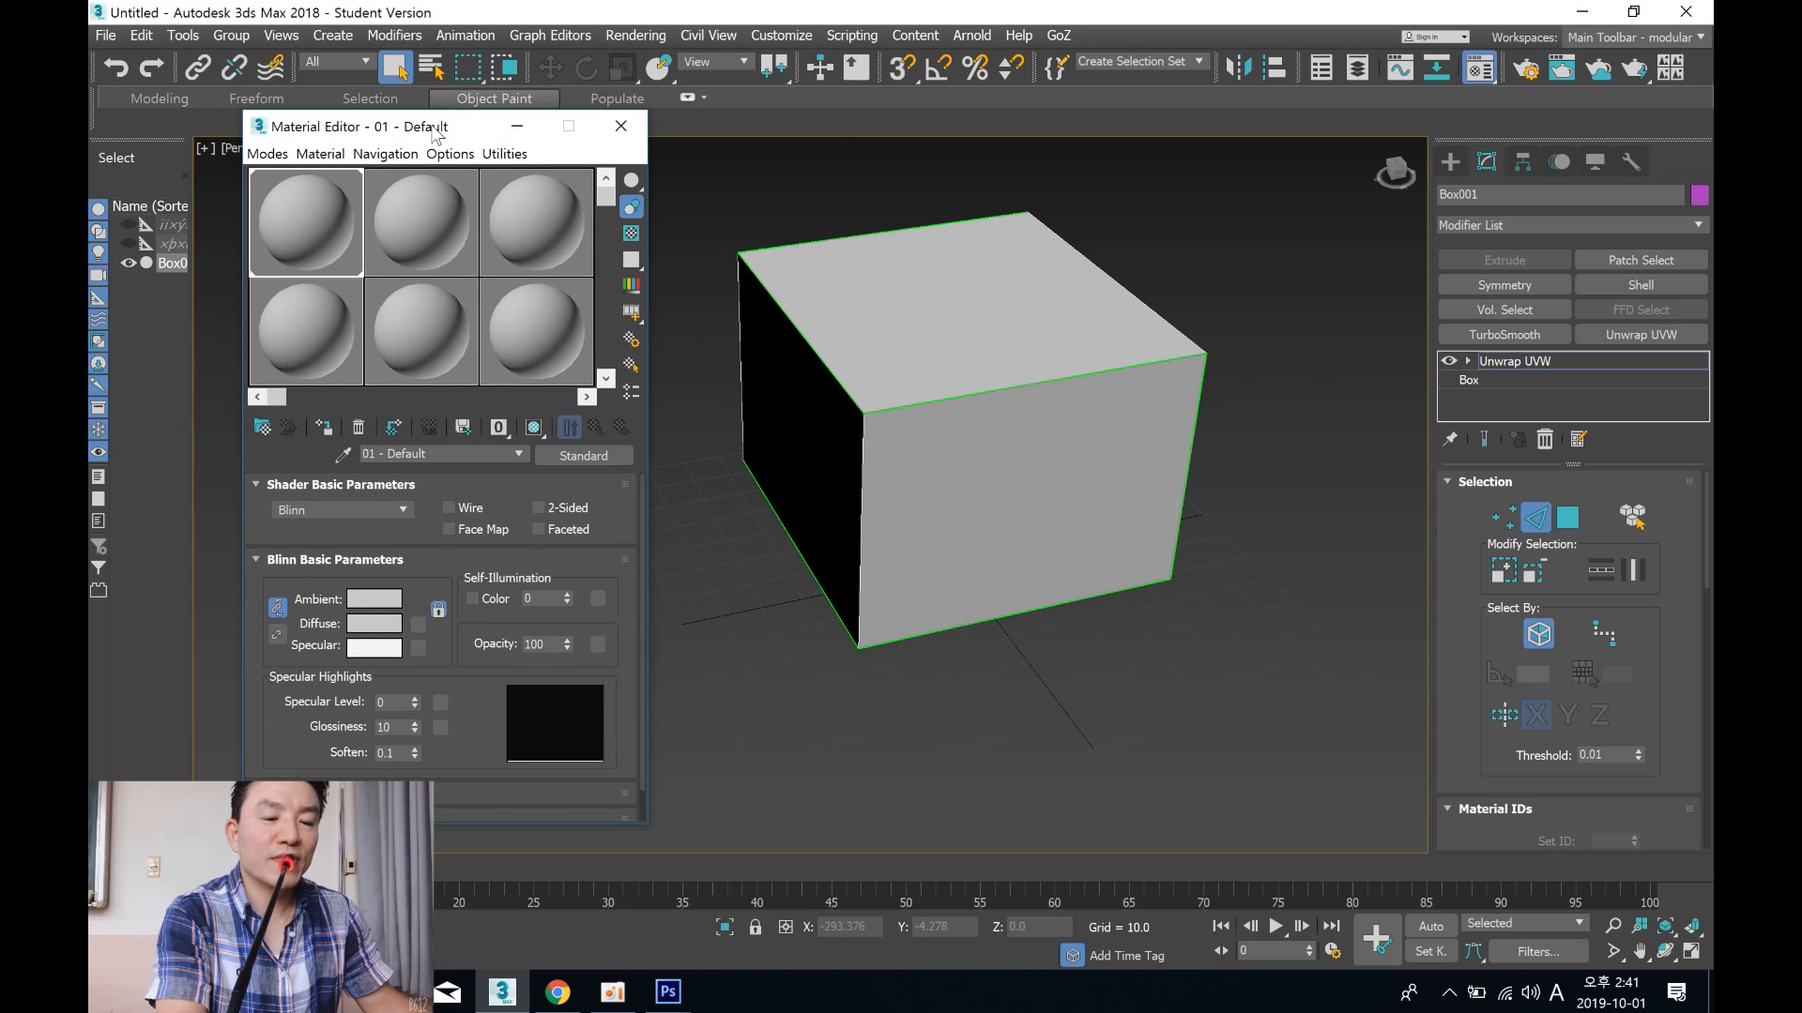
Step: Load box_01.jpg from the scenes folder as the material's diffuse Bitmap and display the map in the viewport
left_click(412, 625)
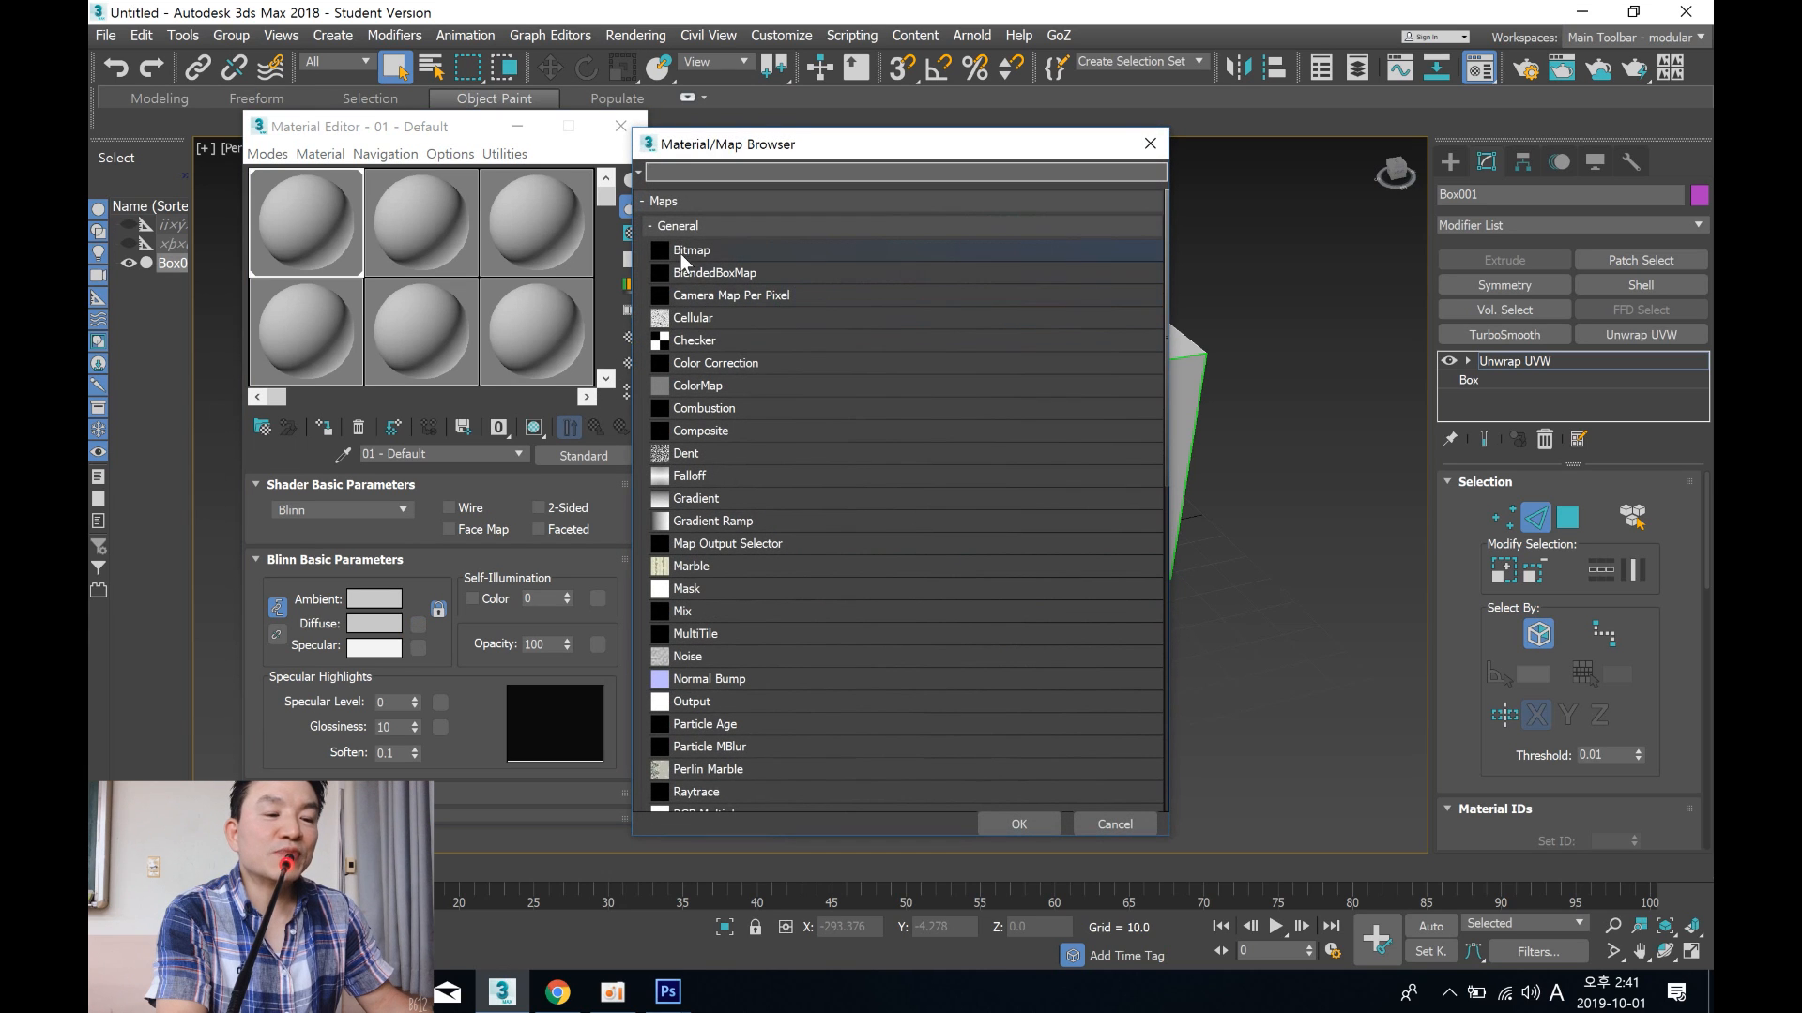
double_click(690, 250)
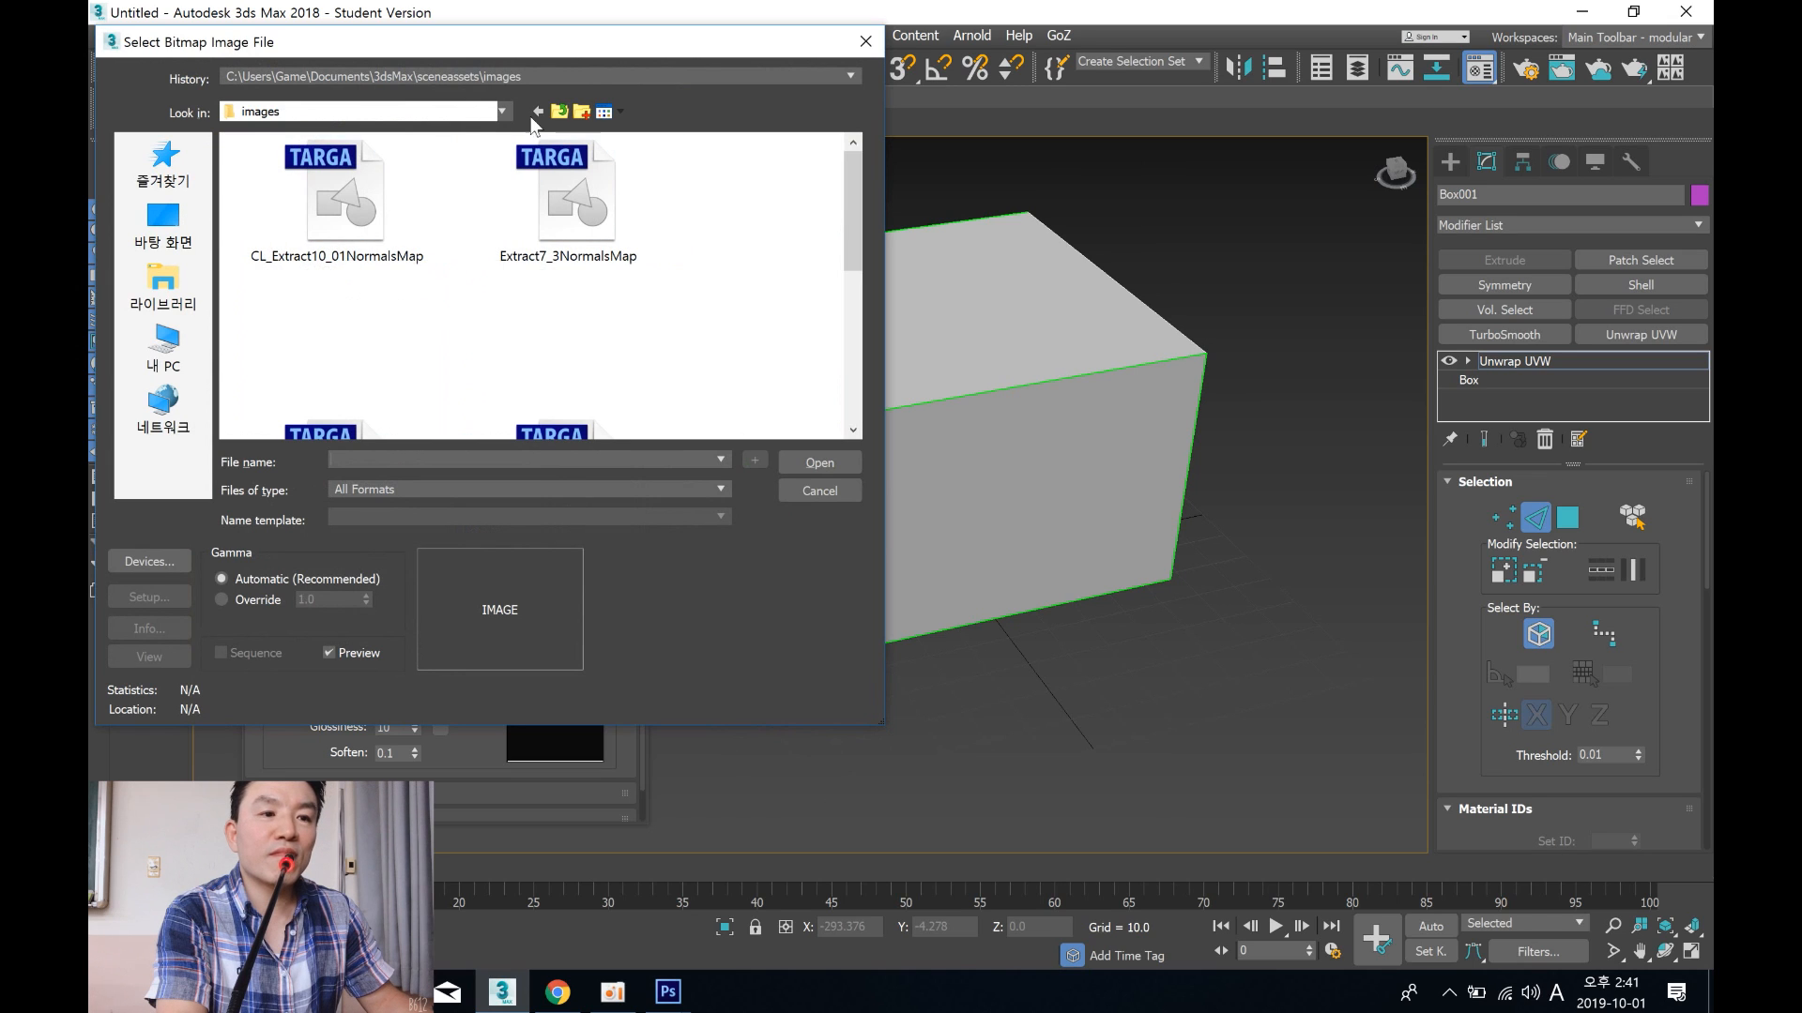
left_click(560, 109)
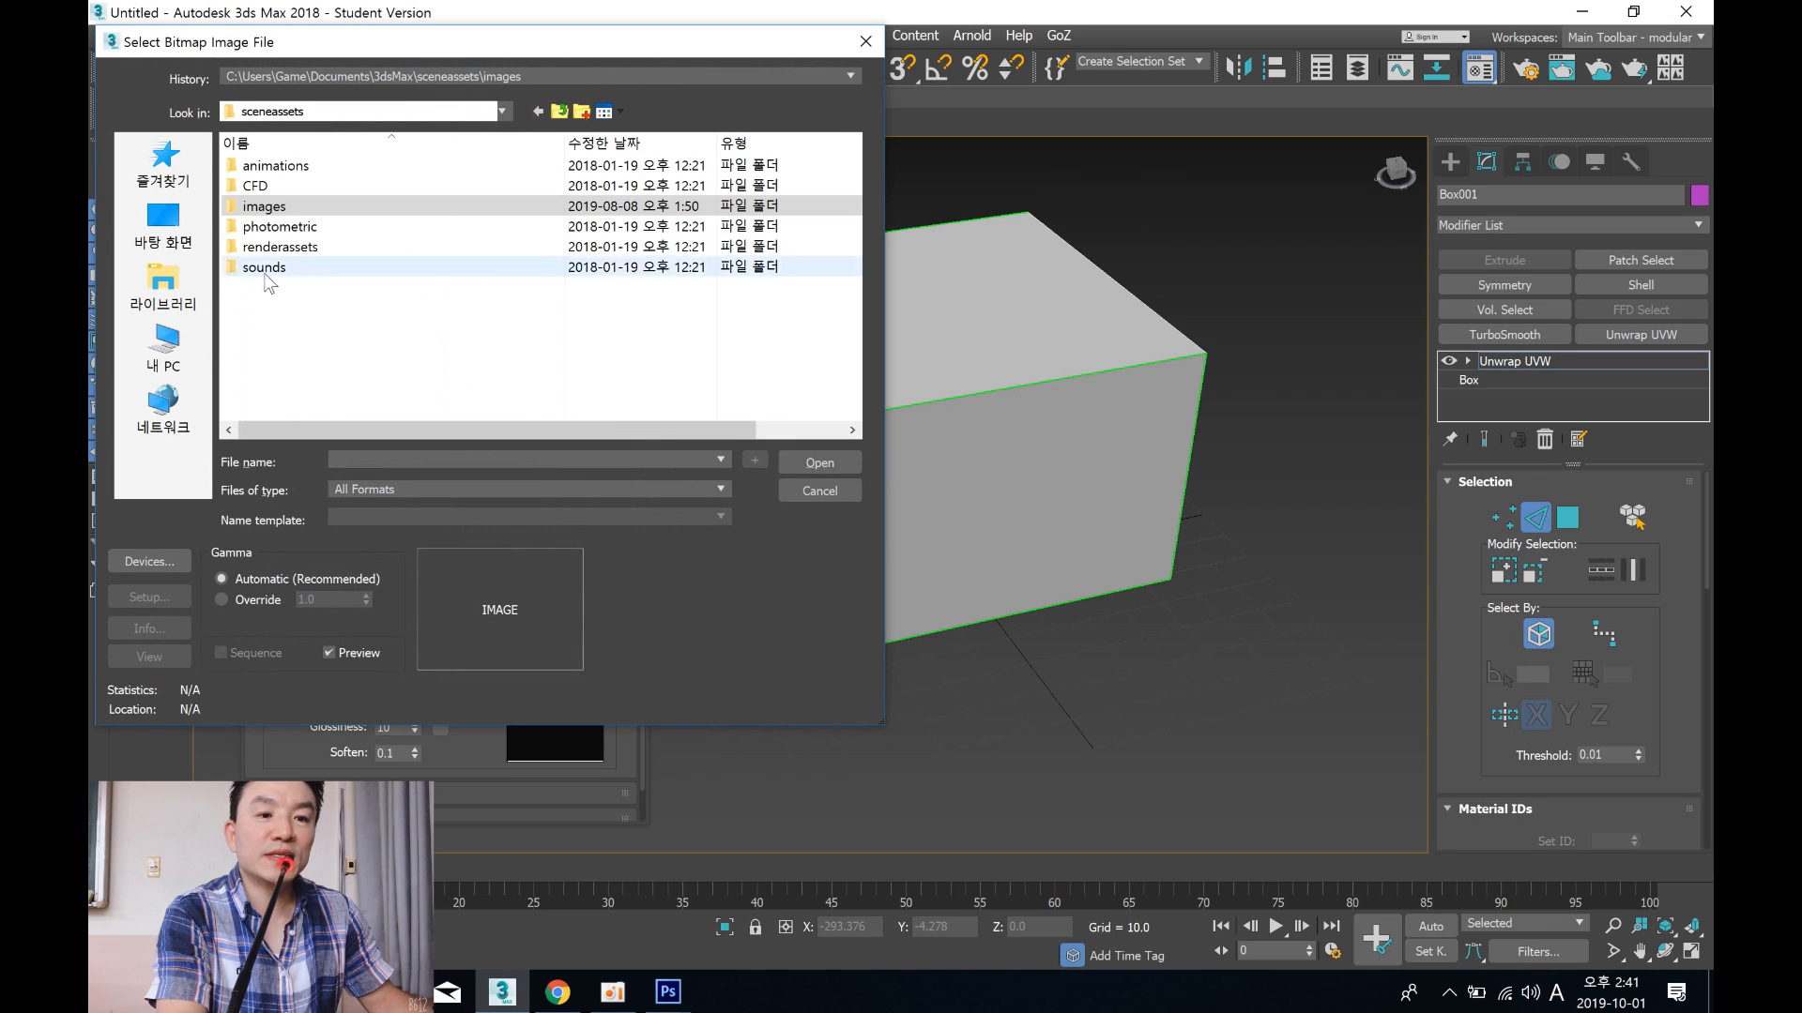
left_click(559, 111)
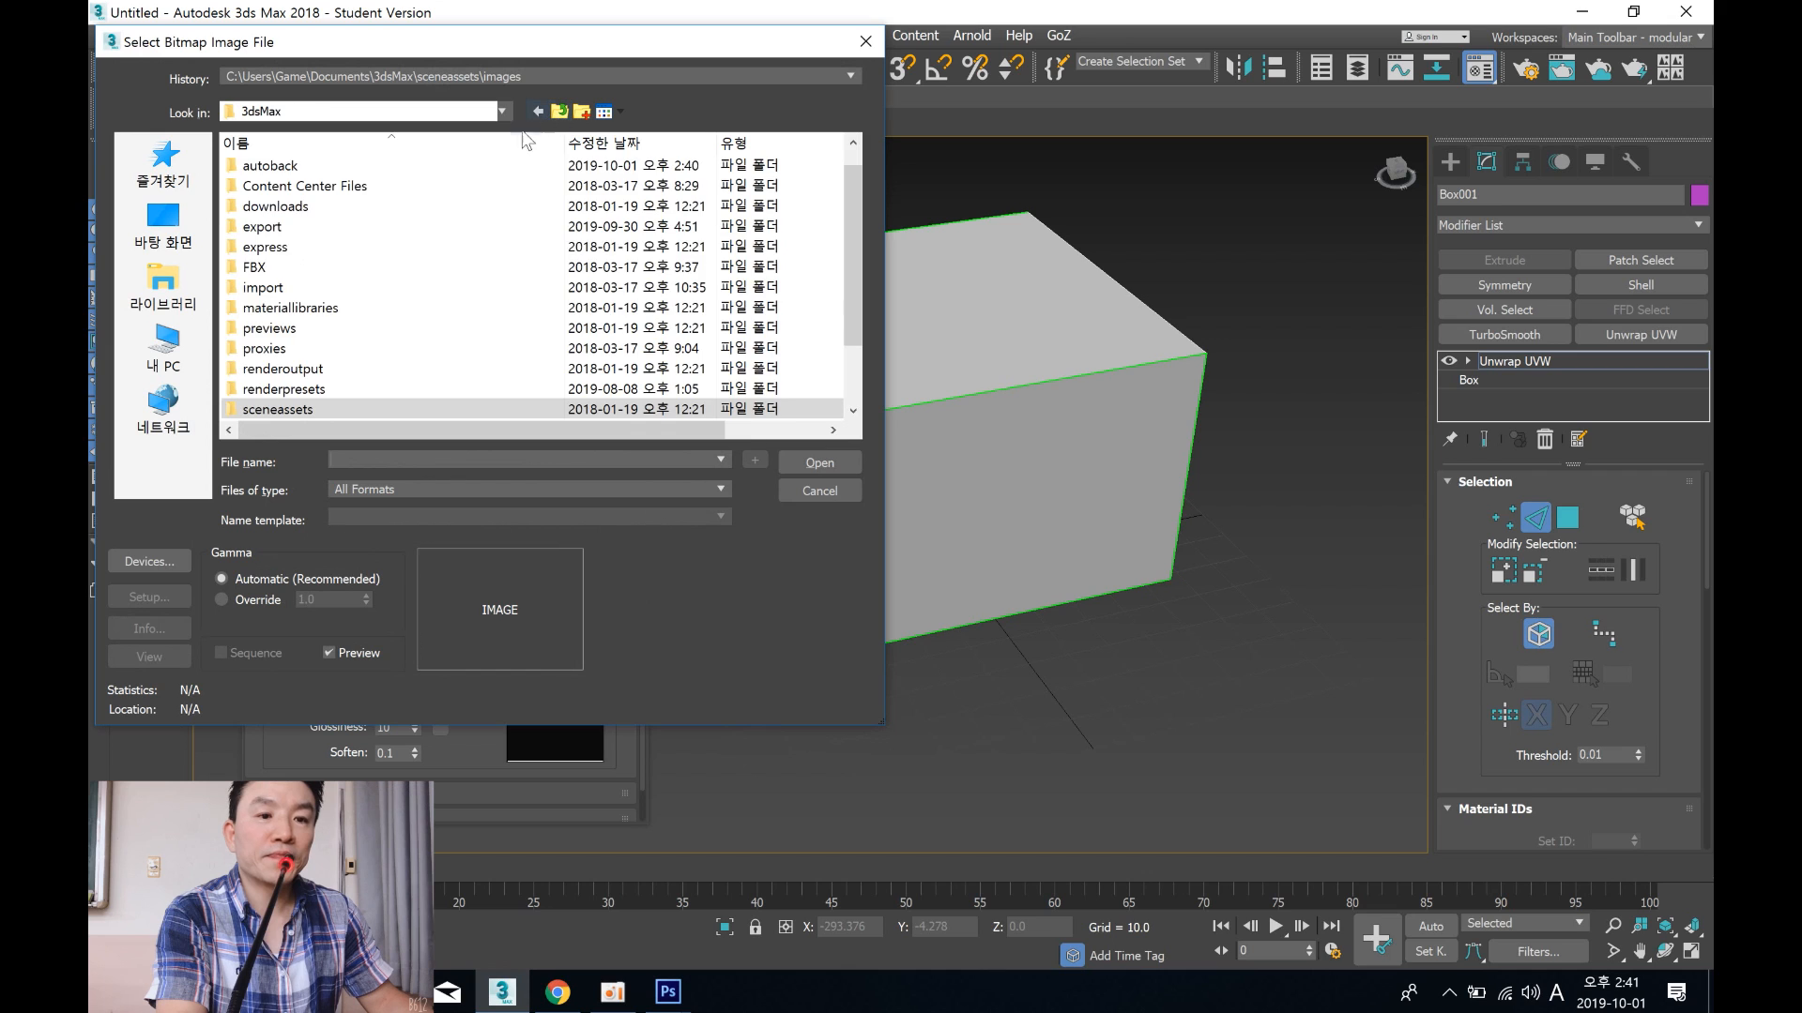
scroll(293, 325, "down", 1)
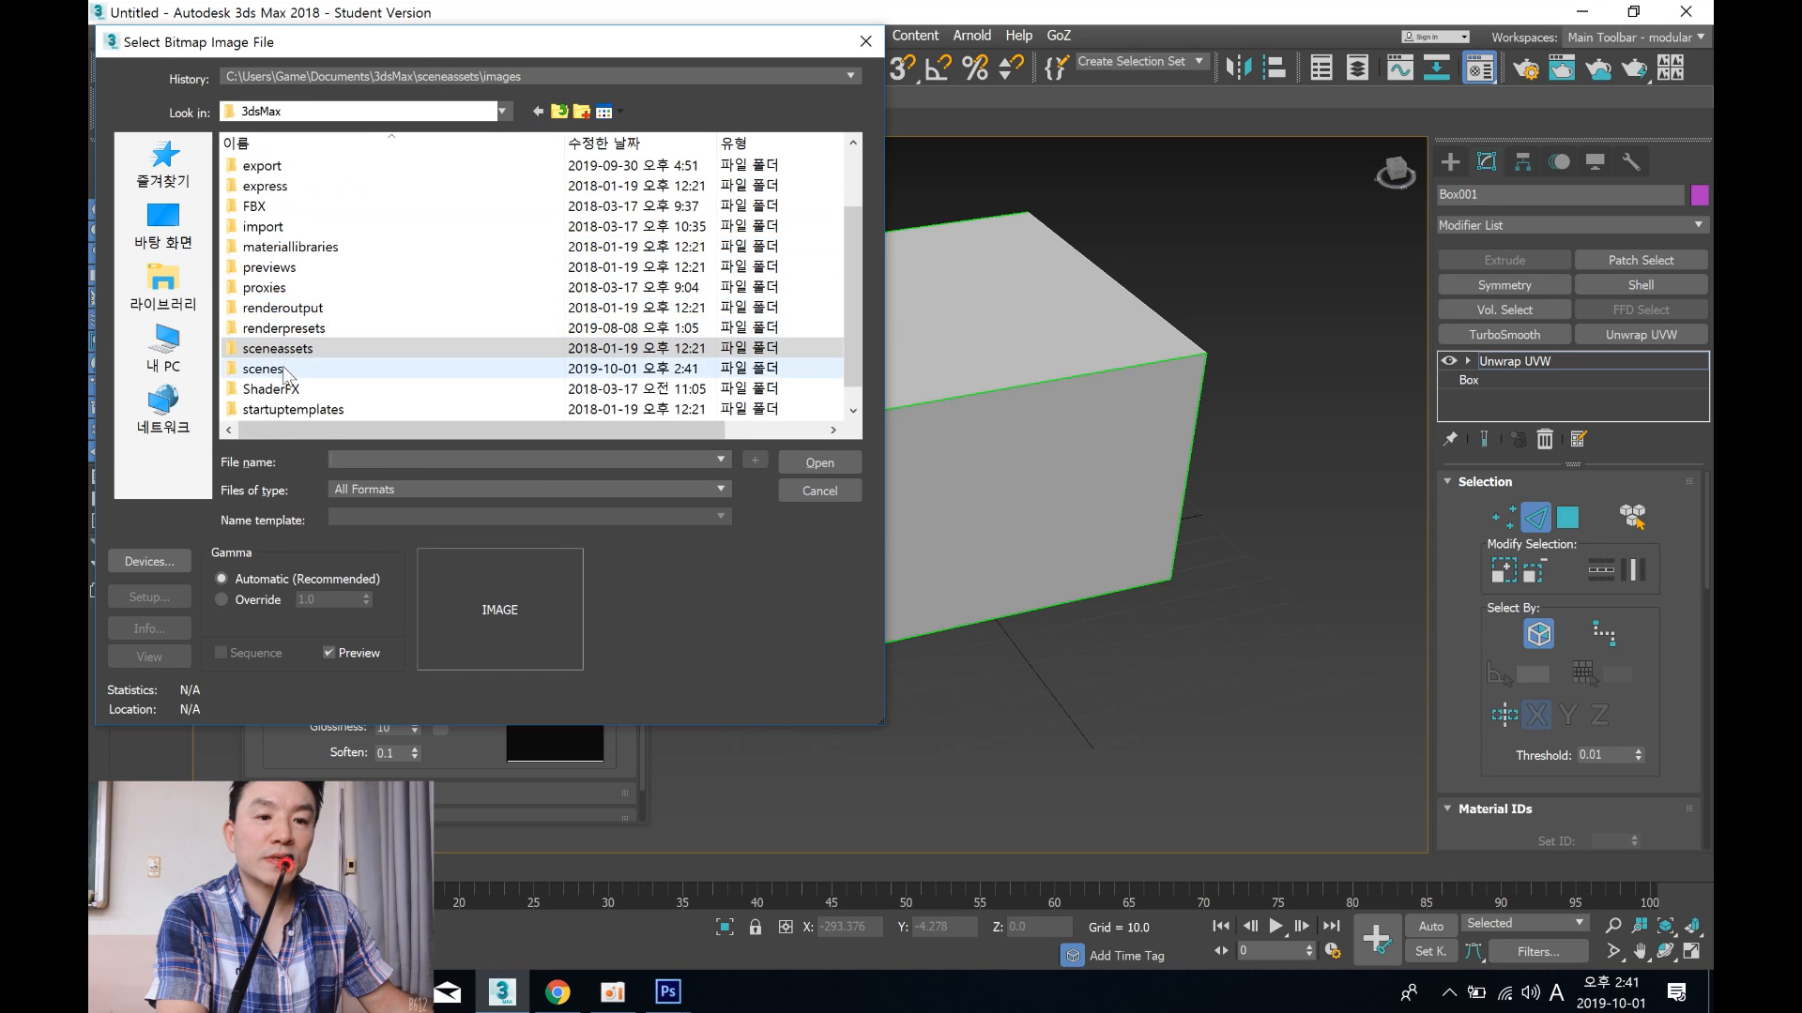
double_click(286, 369)
left_click(584, 209)
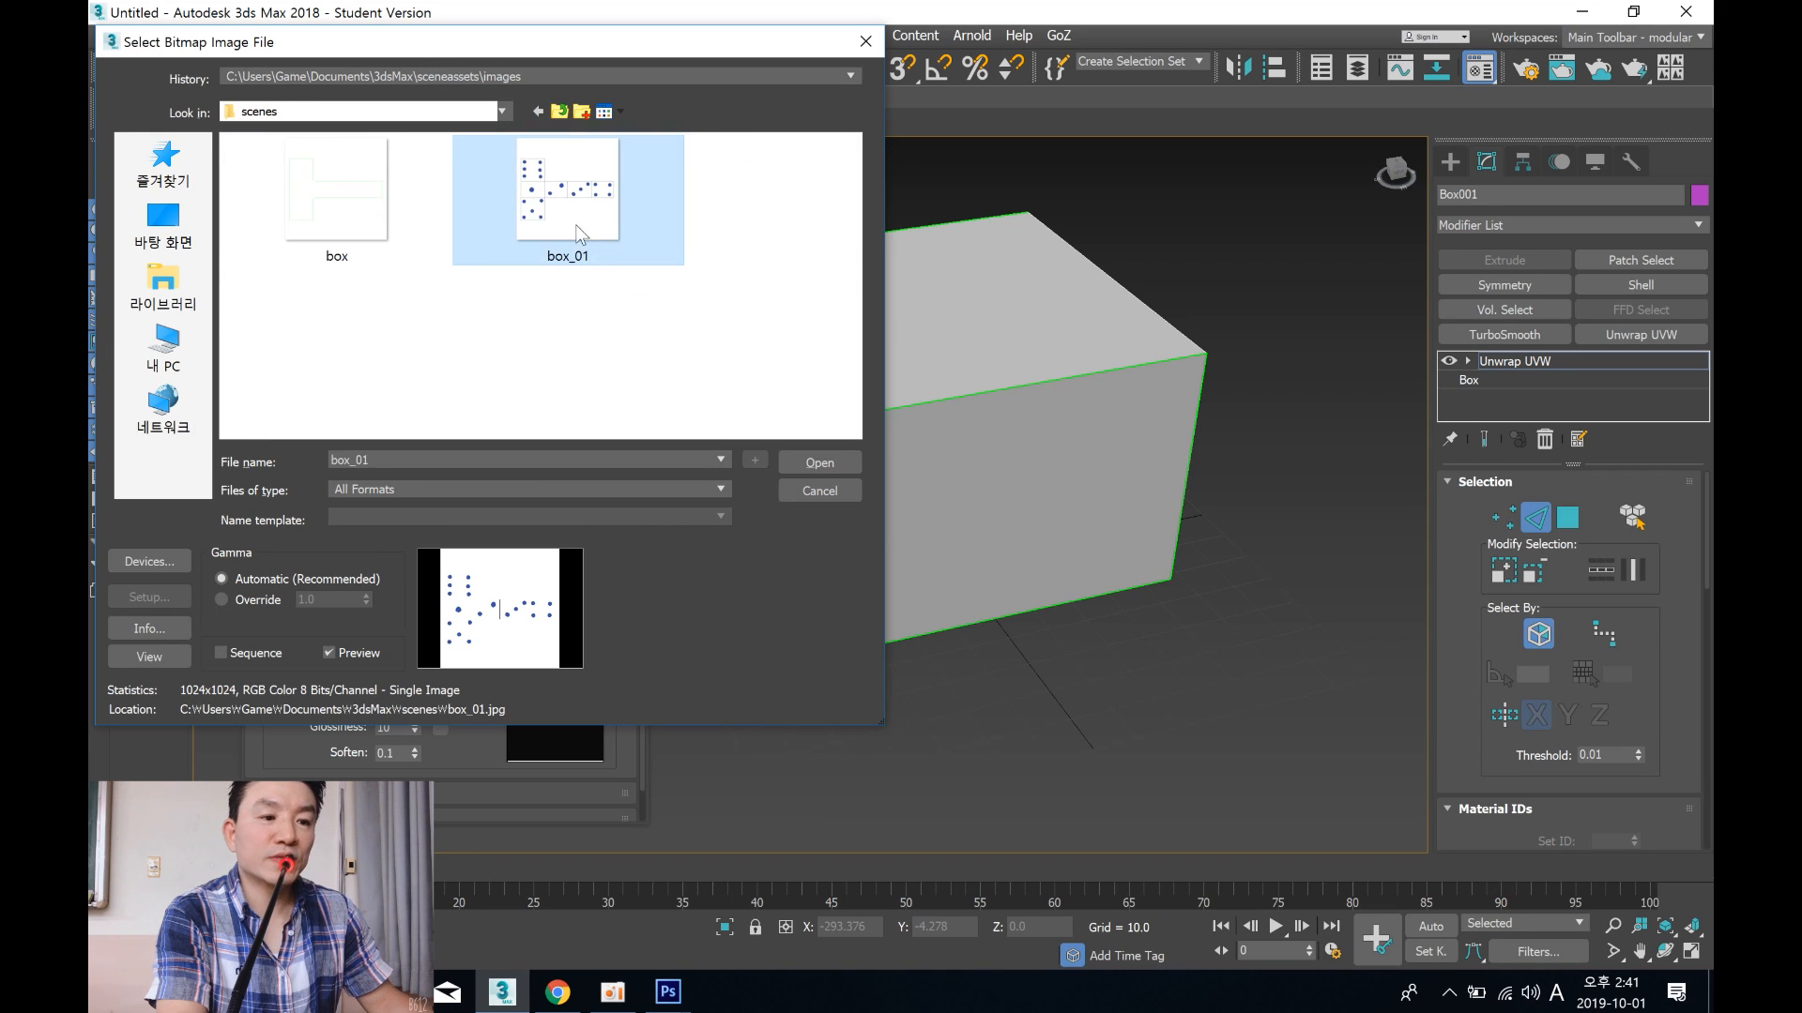
left_click(813, 464)
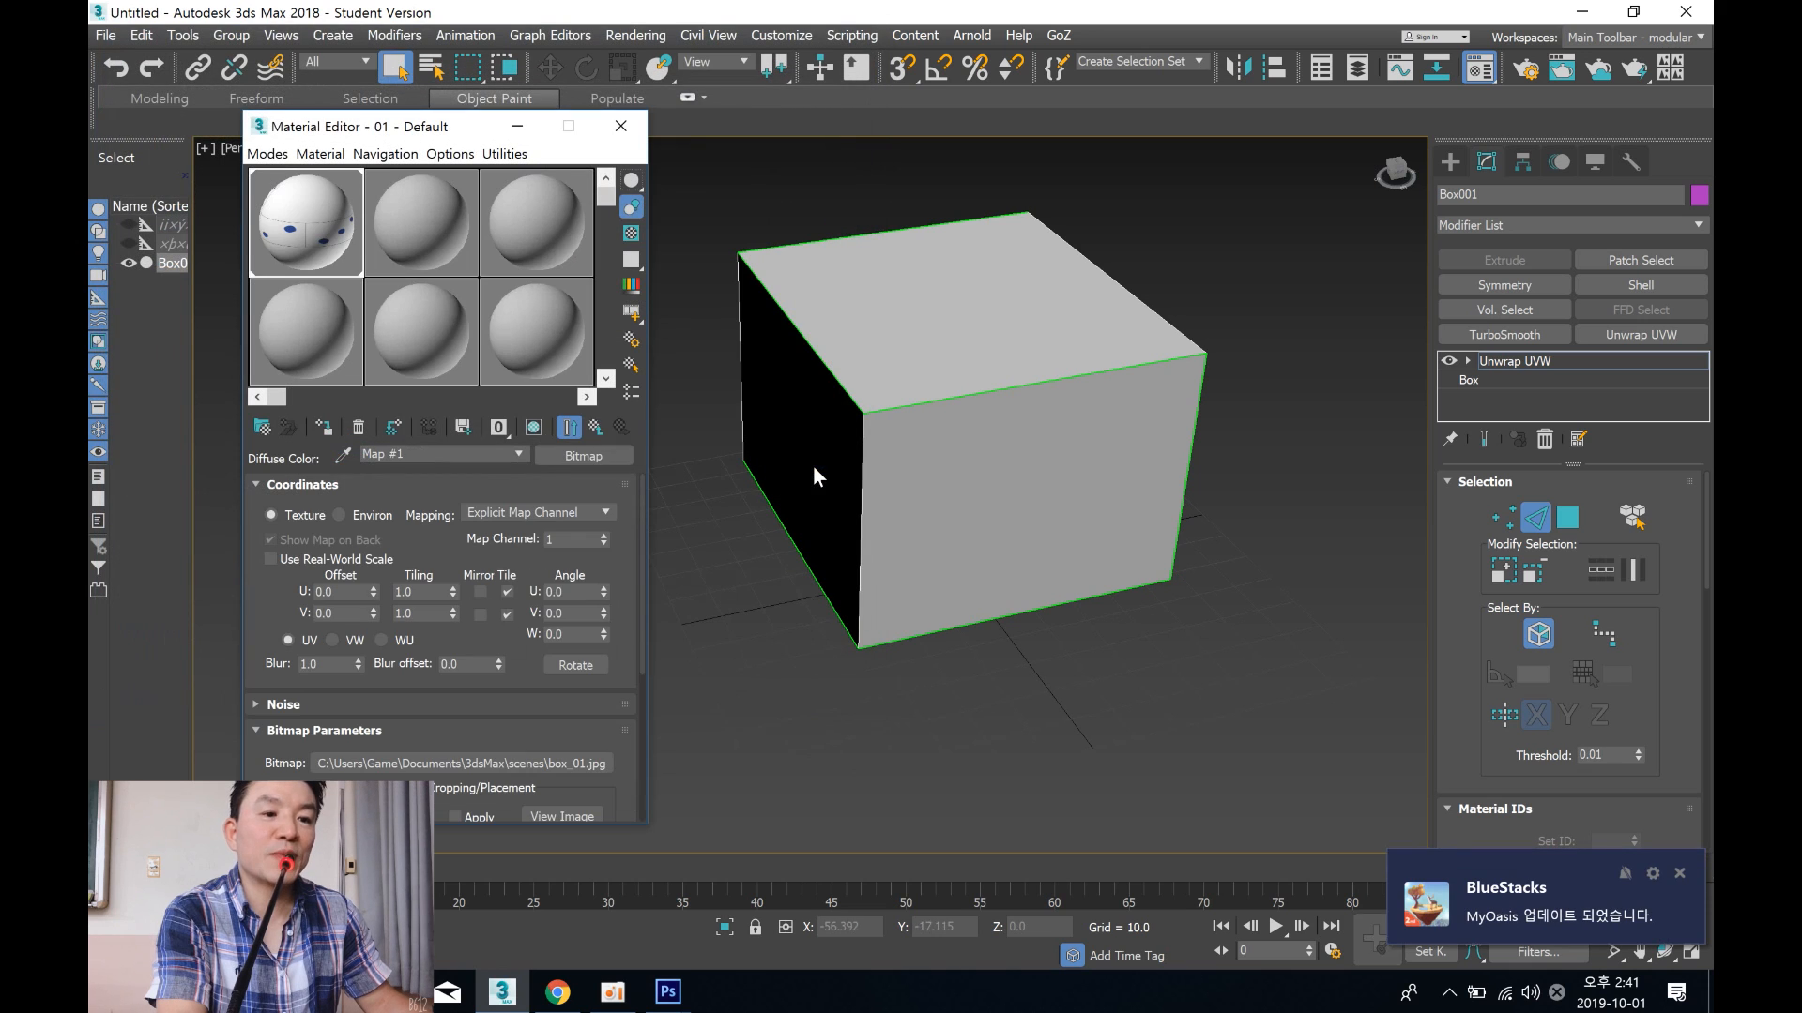
left_click(534, 427)
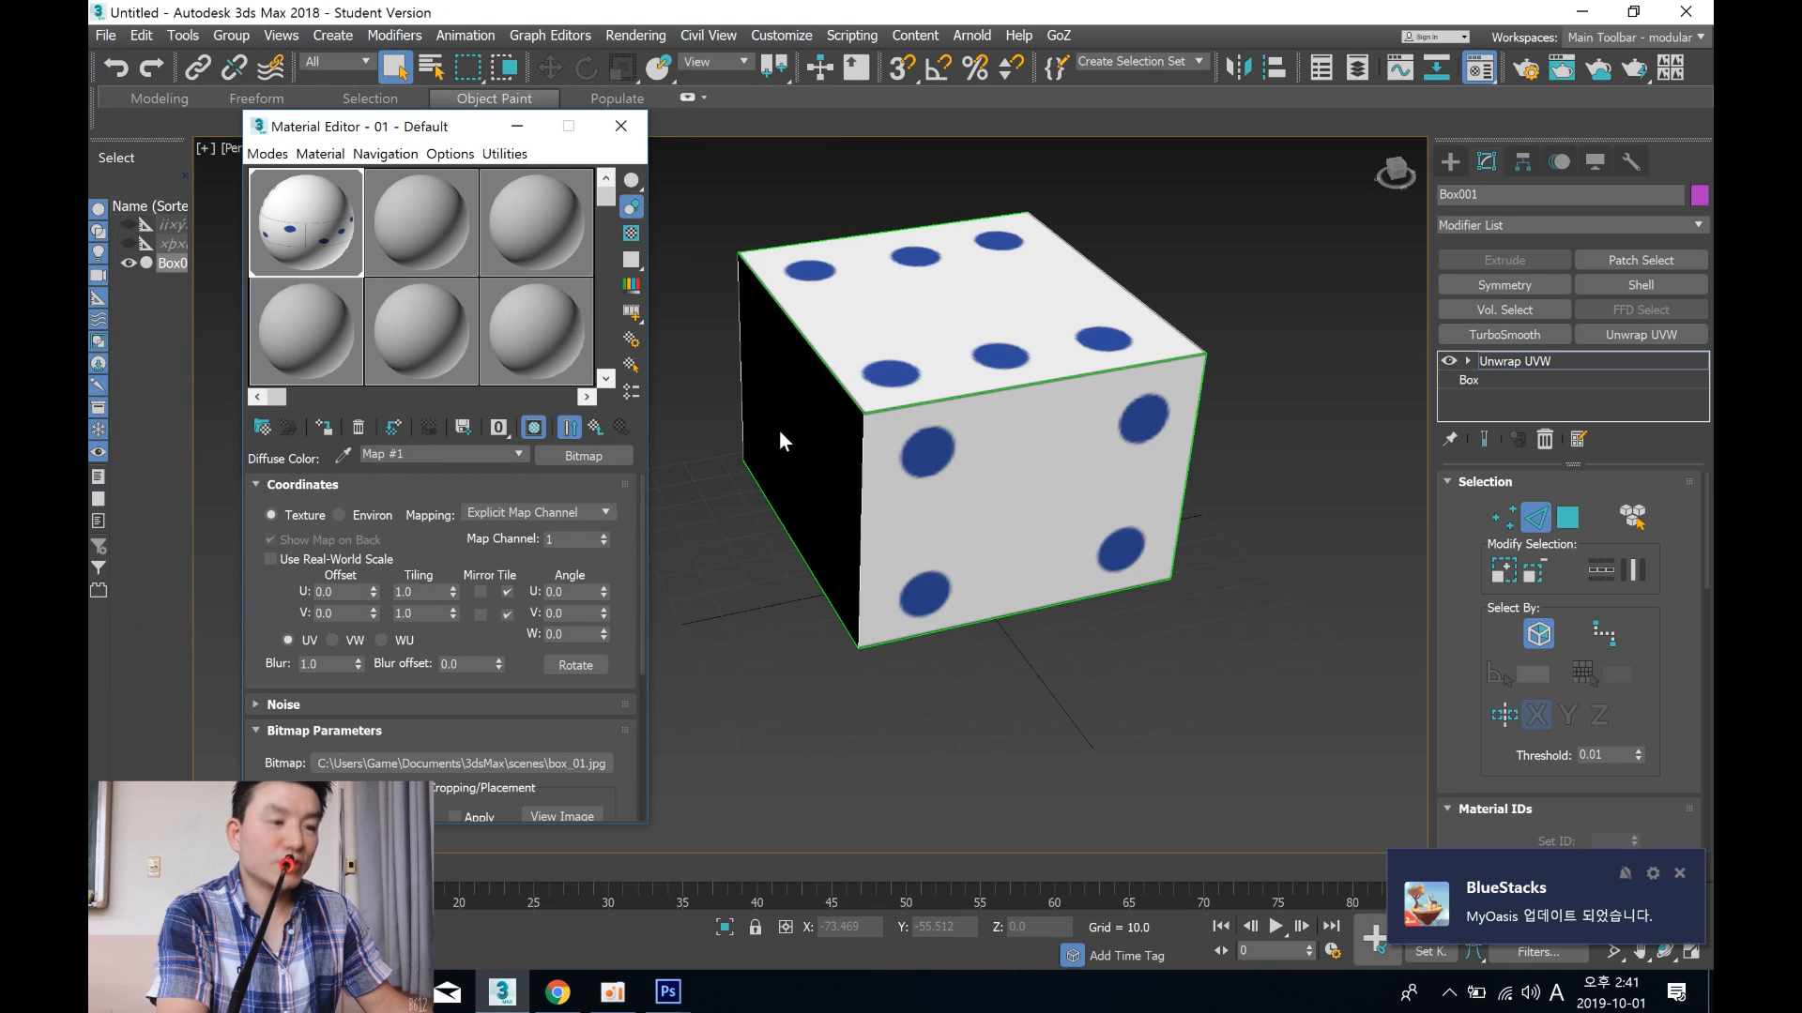
Step: Close the Material Editor and inspect the dots on the textured box's faces from several sides
middle_click_drag(916, 513, 1144, 331, "alt")
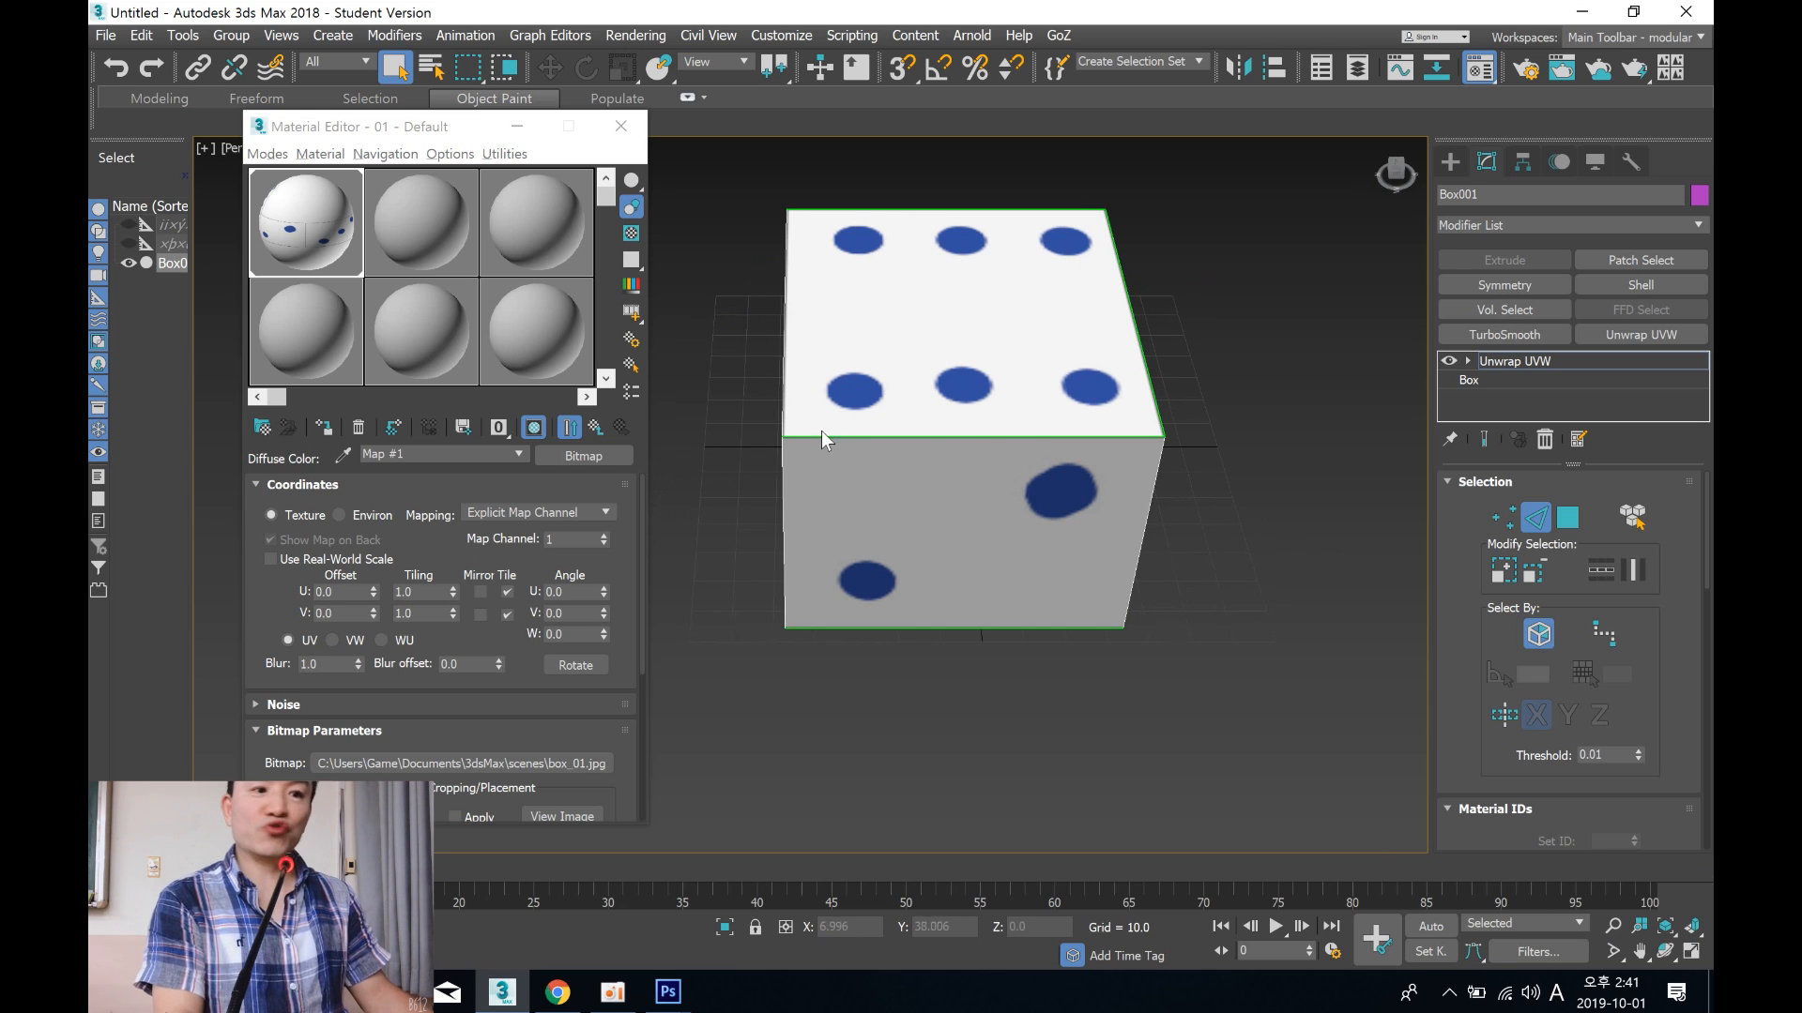
left_click(620, 125)
middle_click_drag(964, 415, 670, 432, "alt")
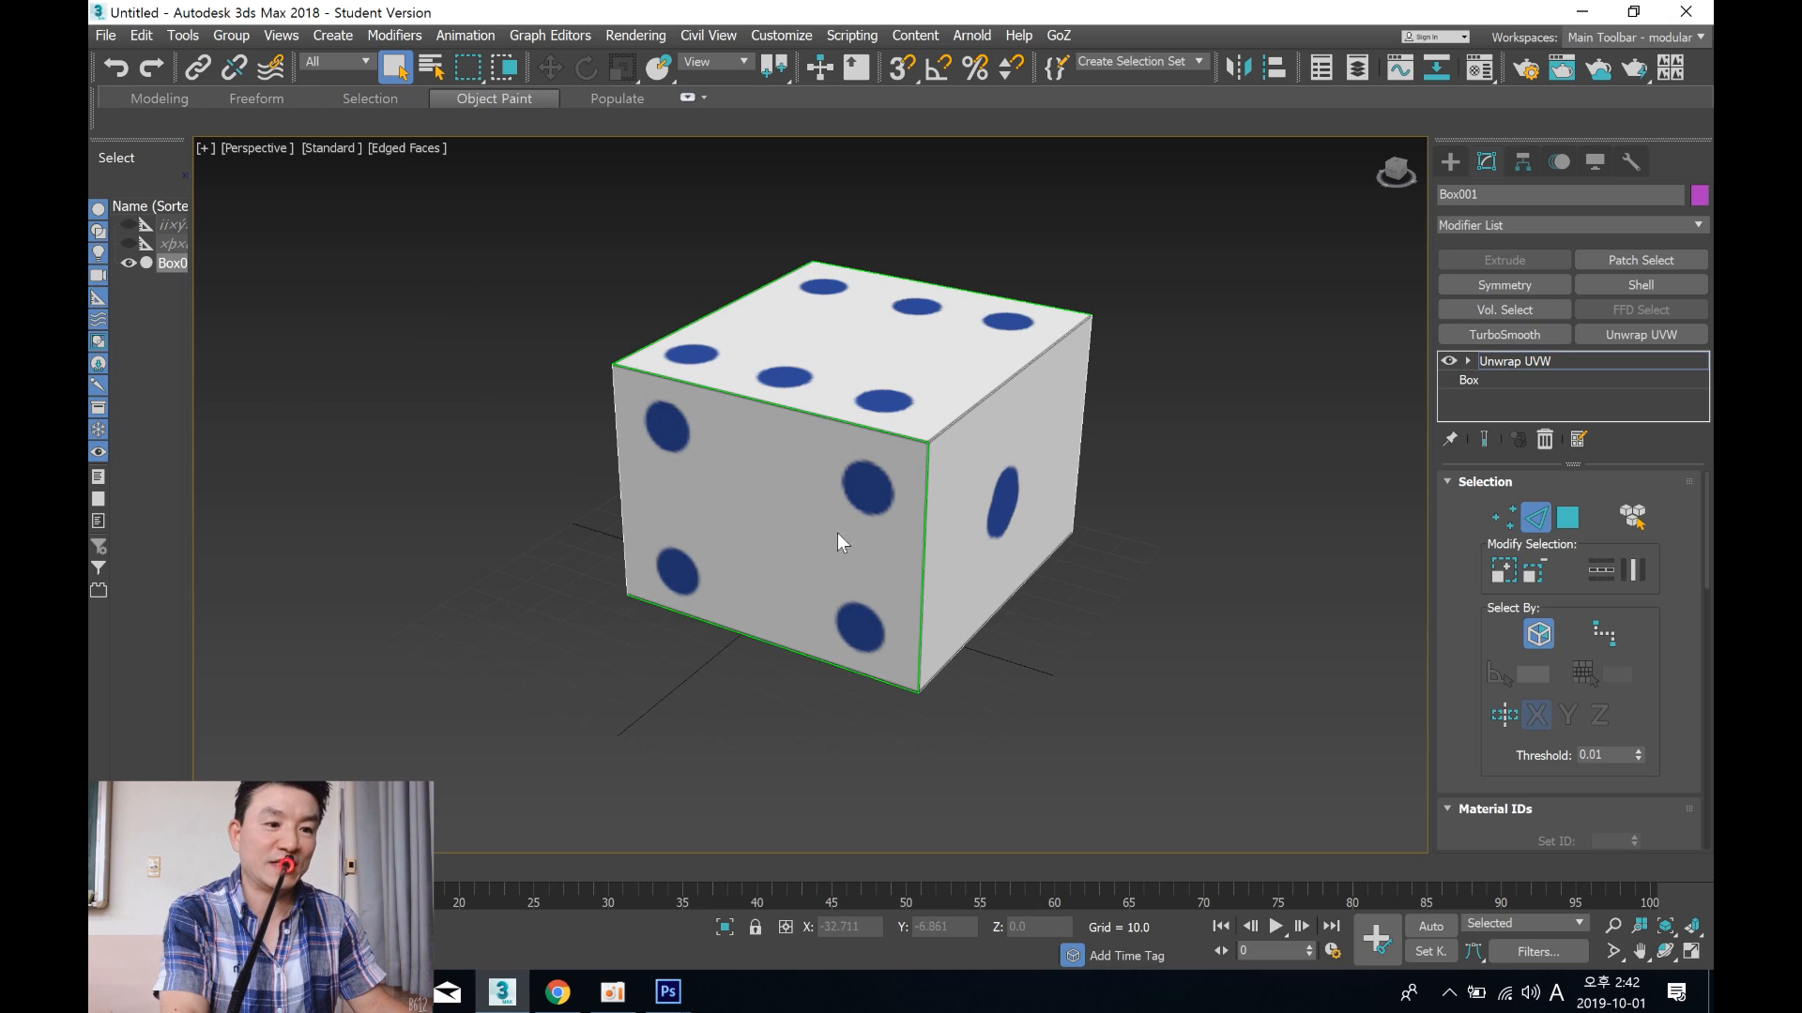
middle_click_drag(848, 535, 509, 521, "alt")
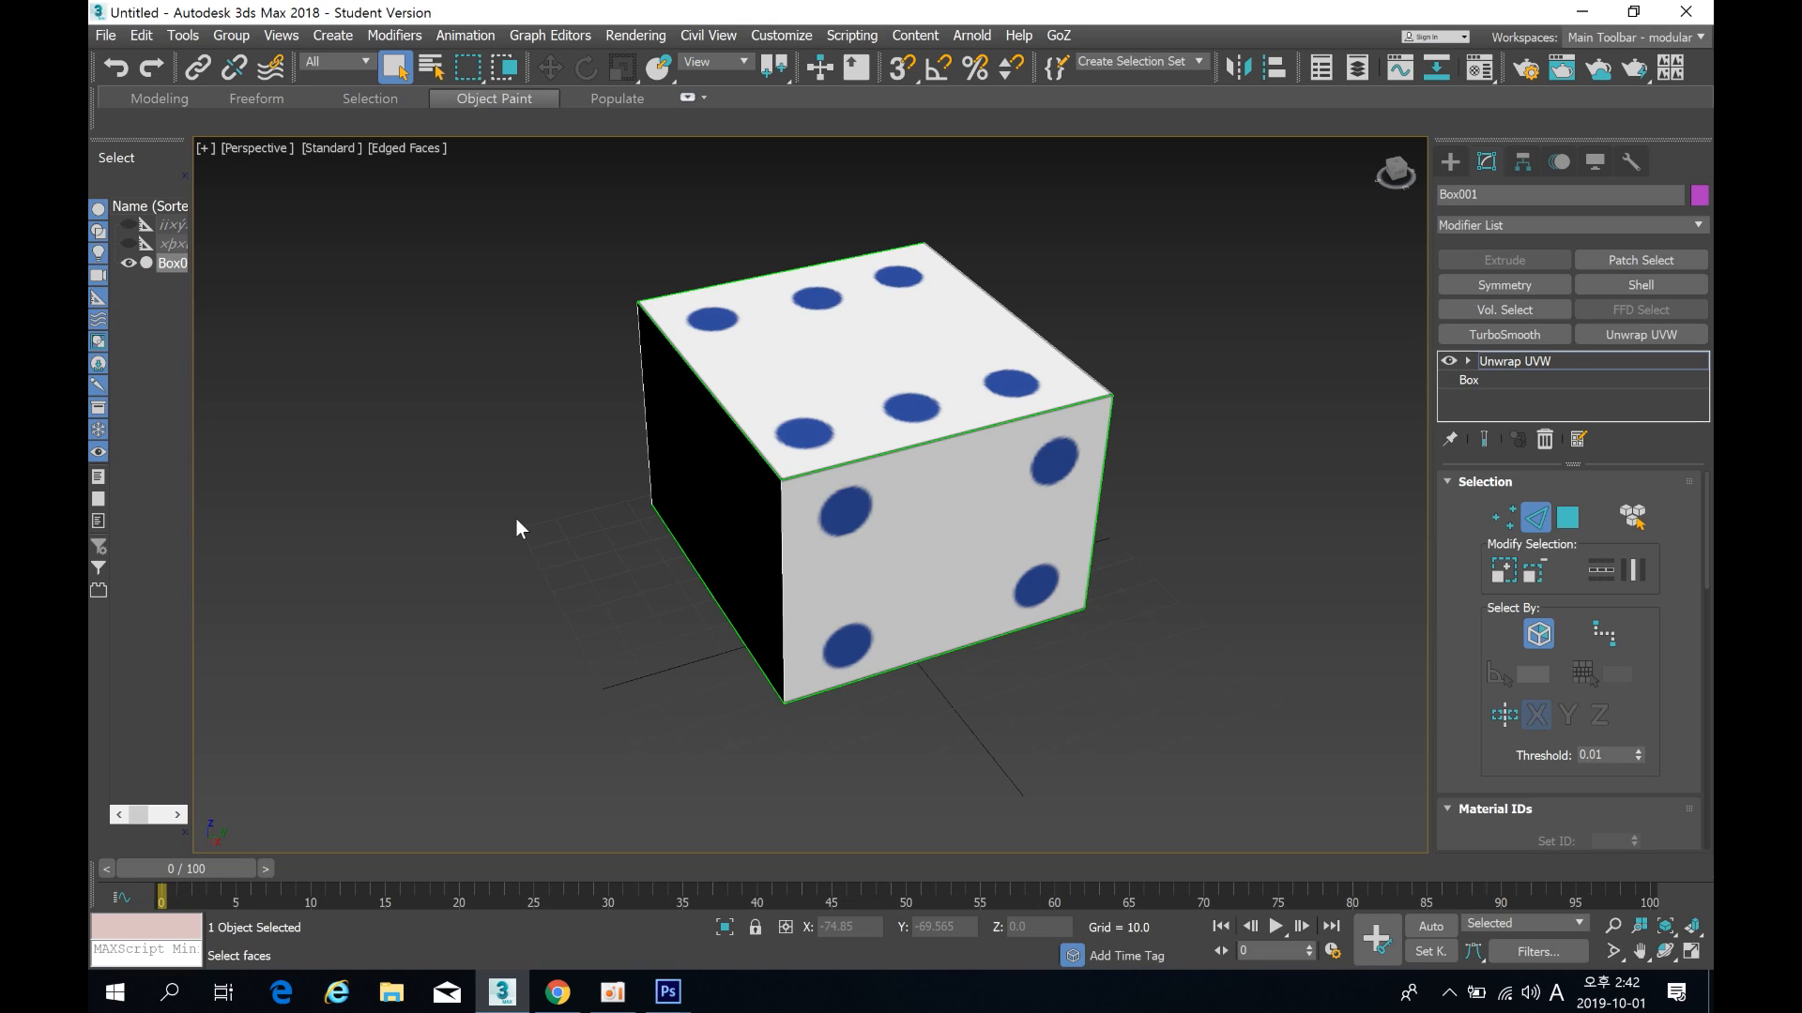
middle_click_drag(957, 487, 820, 433, "alt")
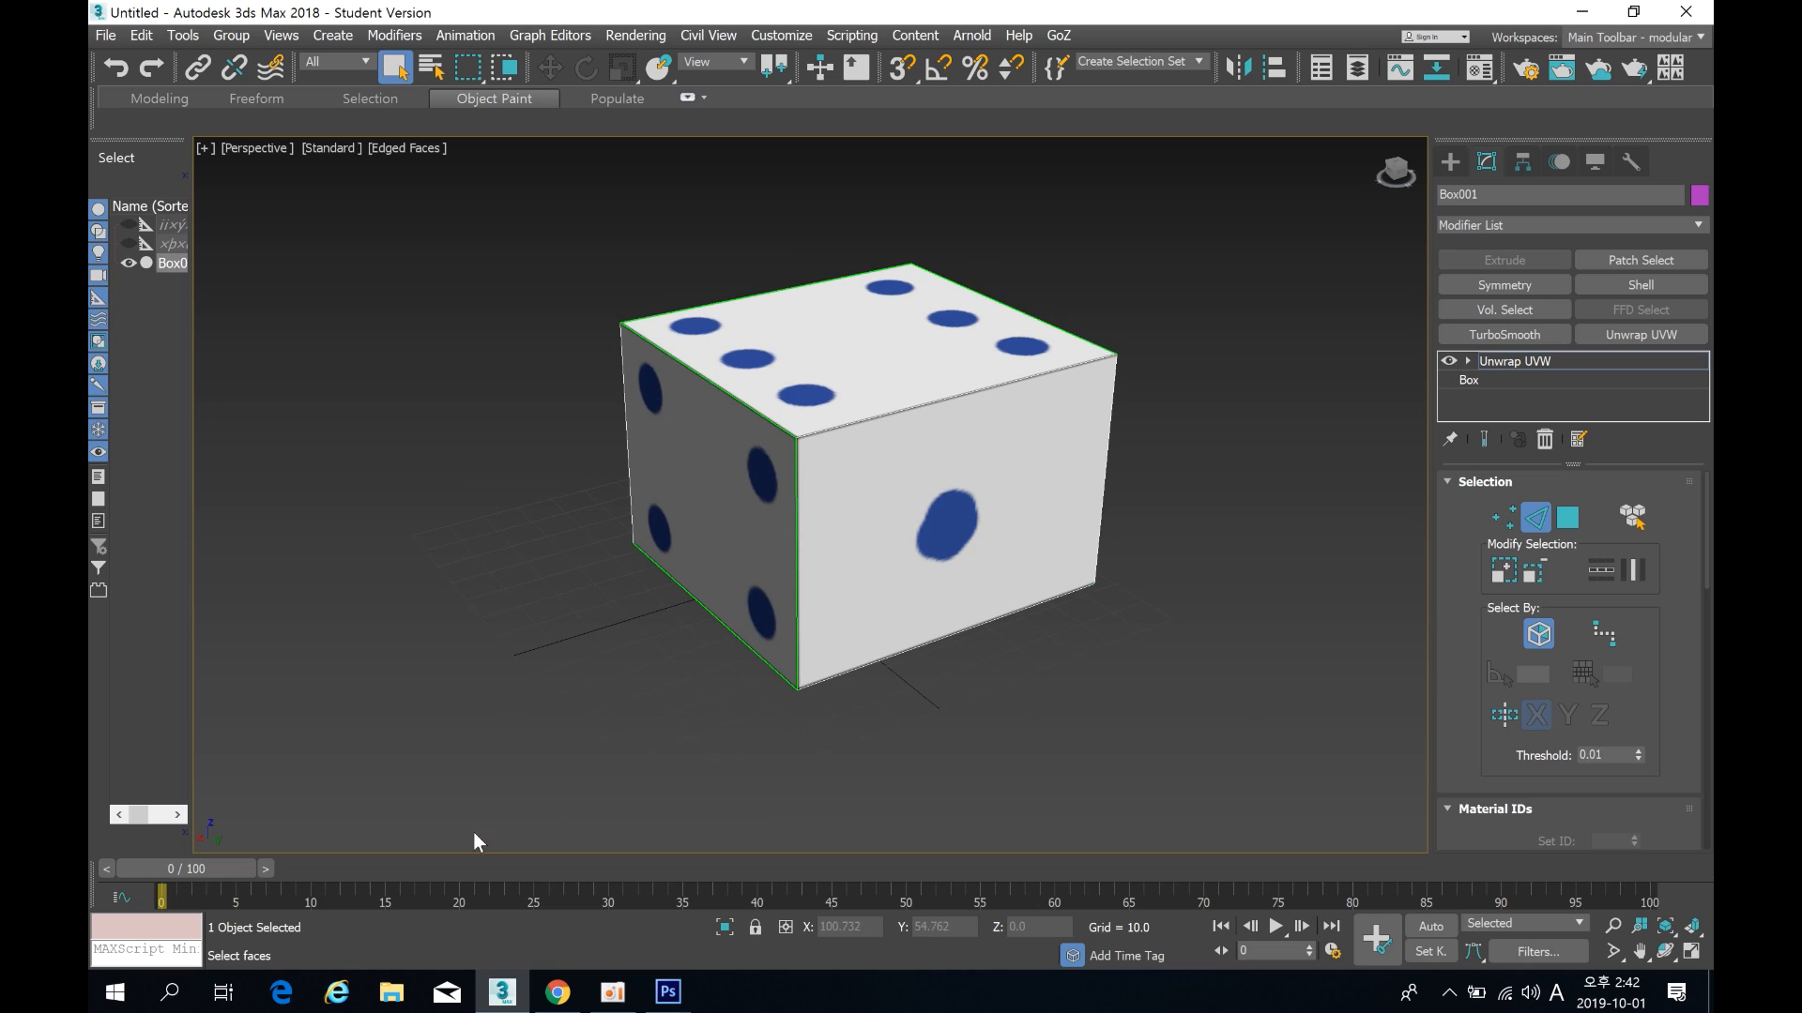
left_click(613, 992)
left_click(1279, 932)
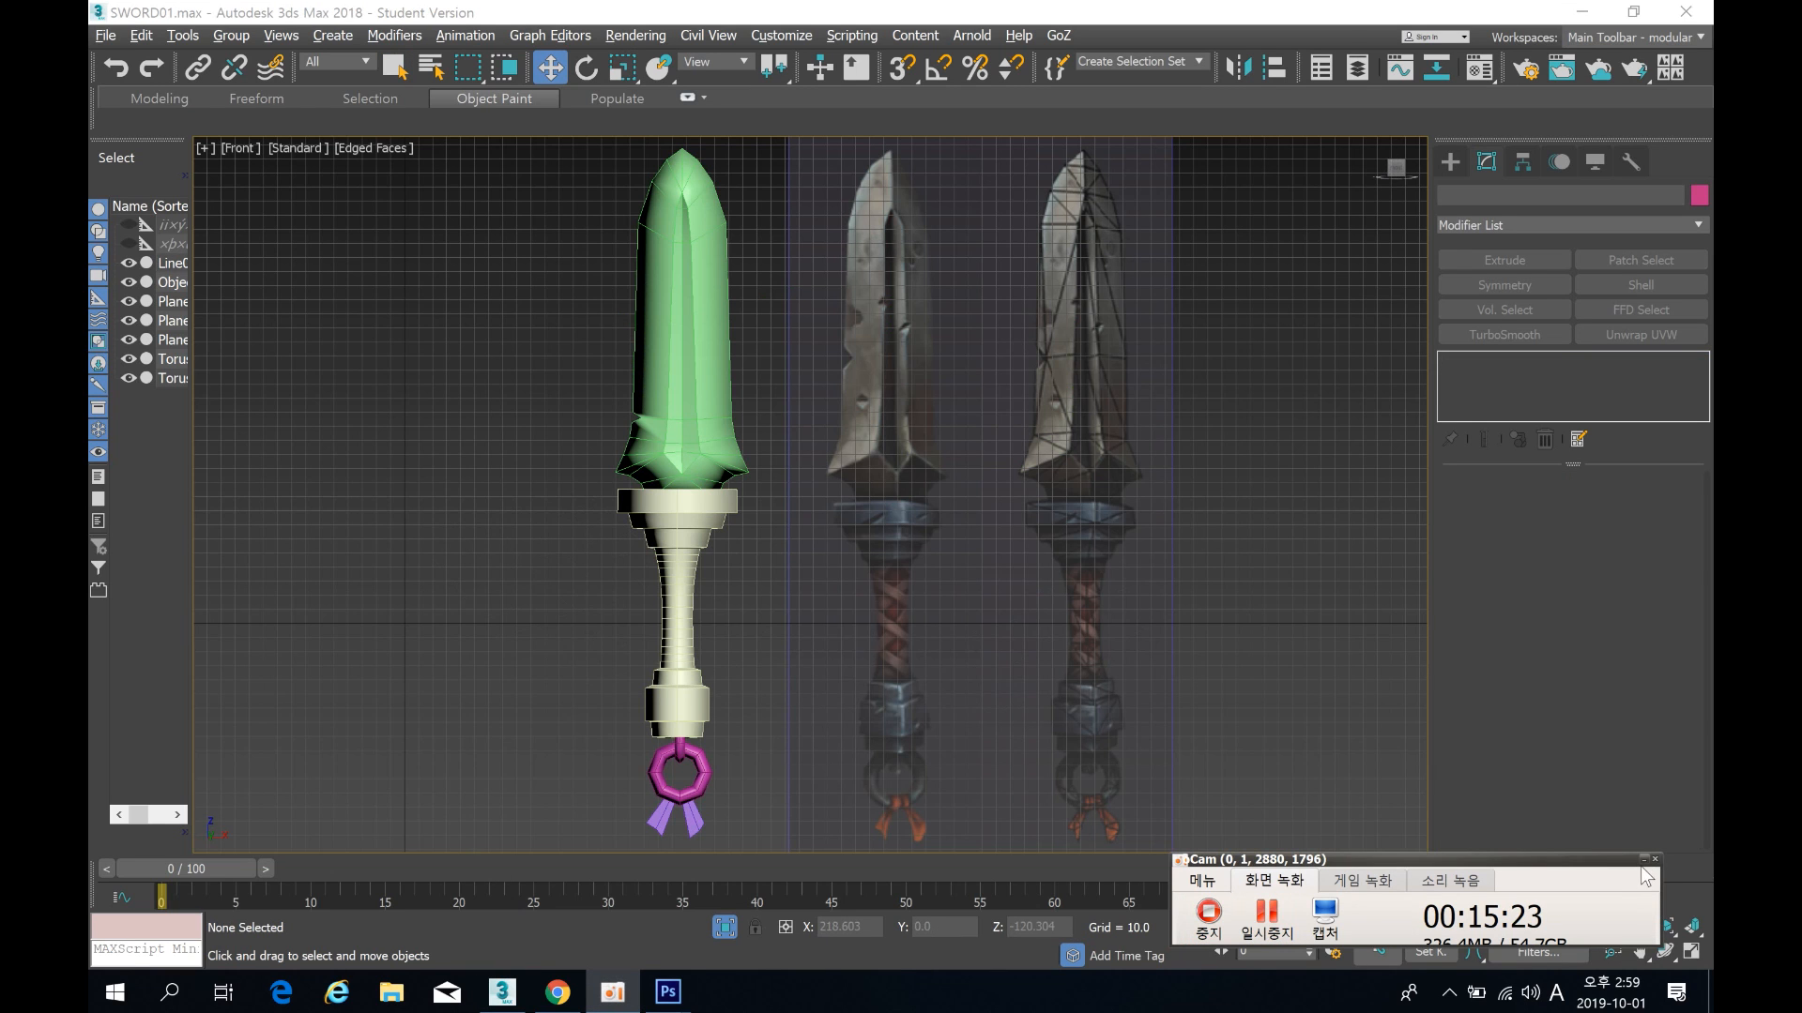
left_click(1643, 858)
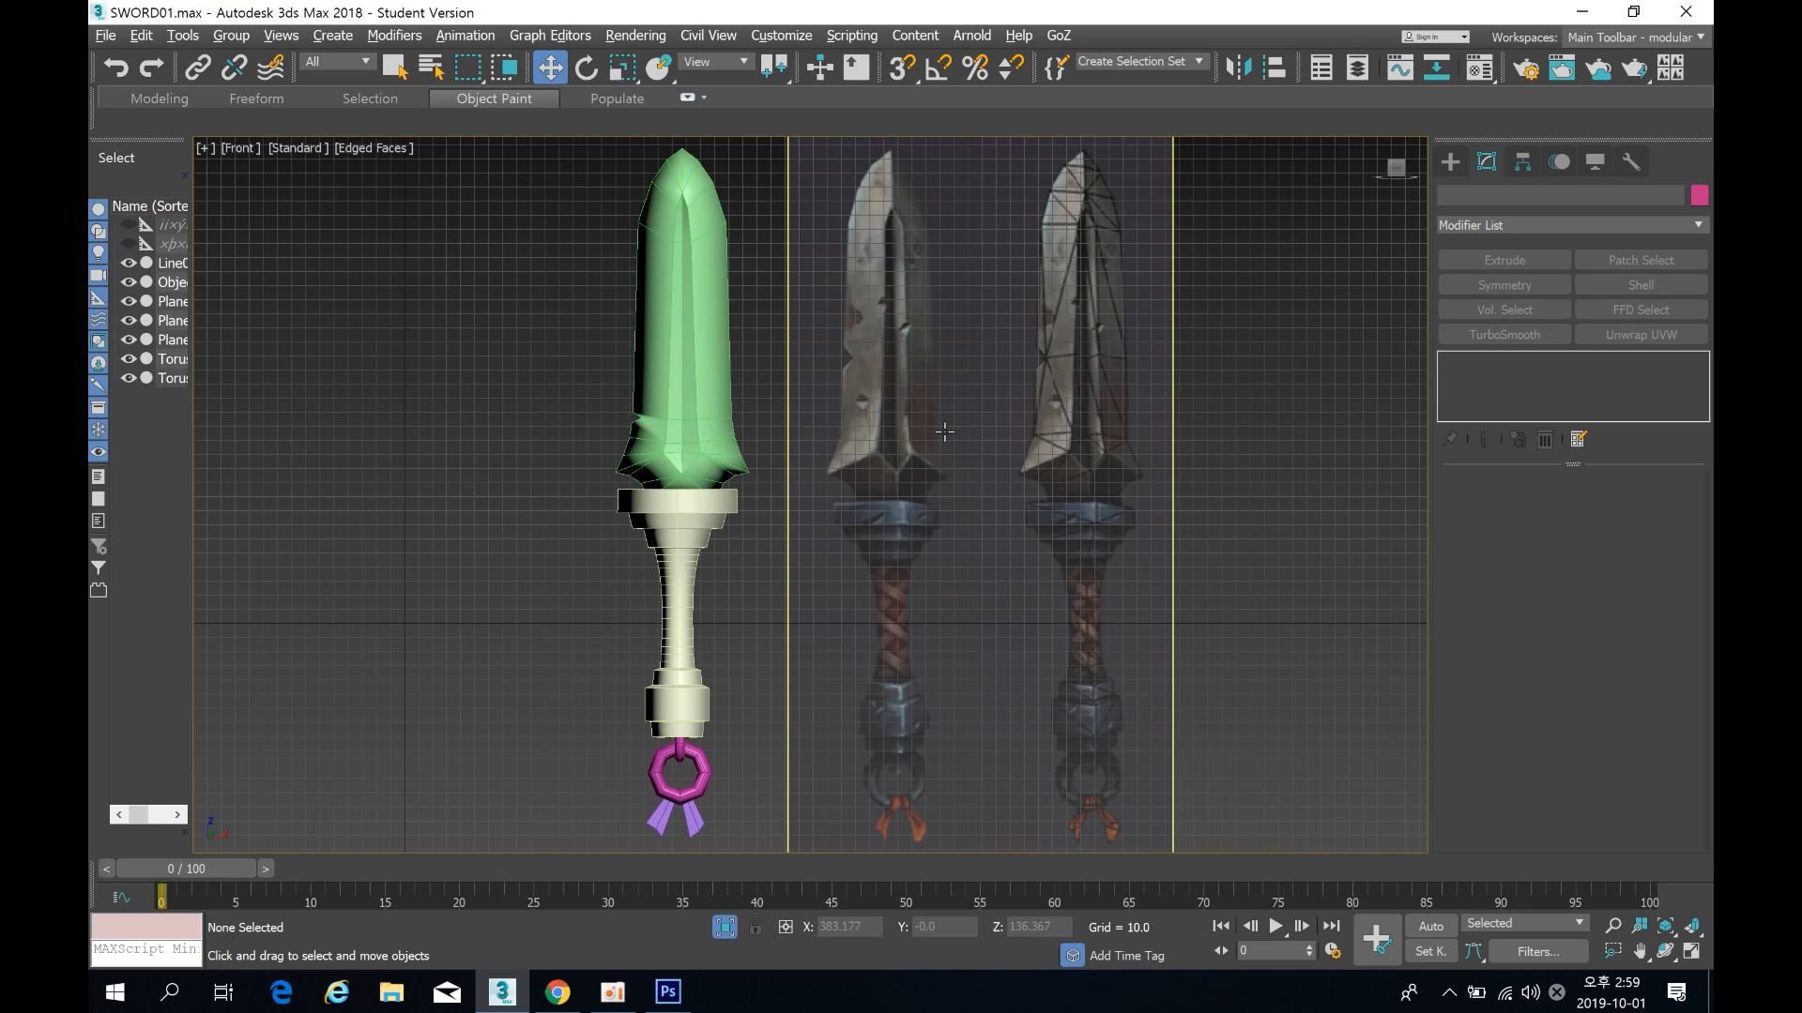
Step: Select the sword's blade and examine the blade, handle and ring from several sides beside the reference images
middle_click_drag(779, 424, 796, 385)
scroll(758, 380, "down", 2)
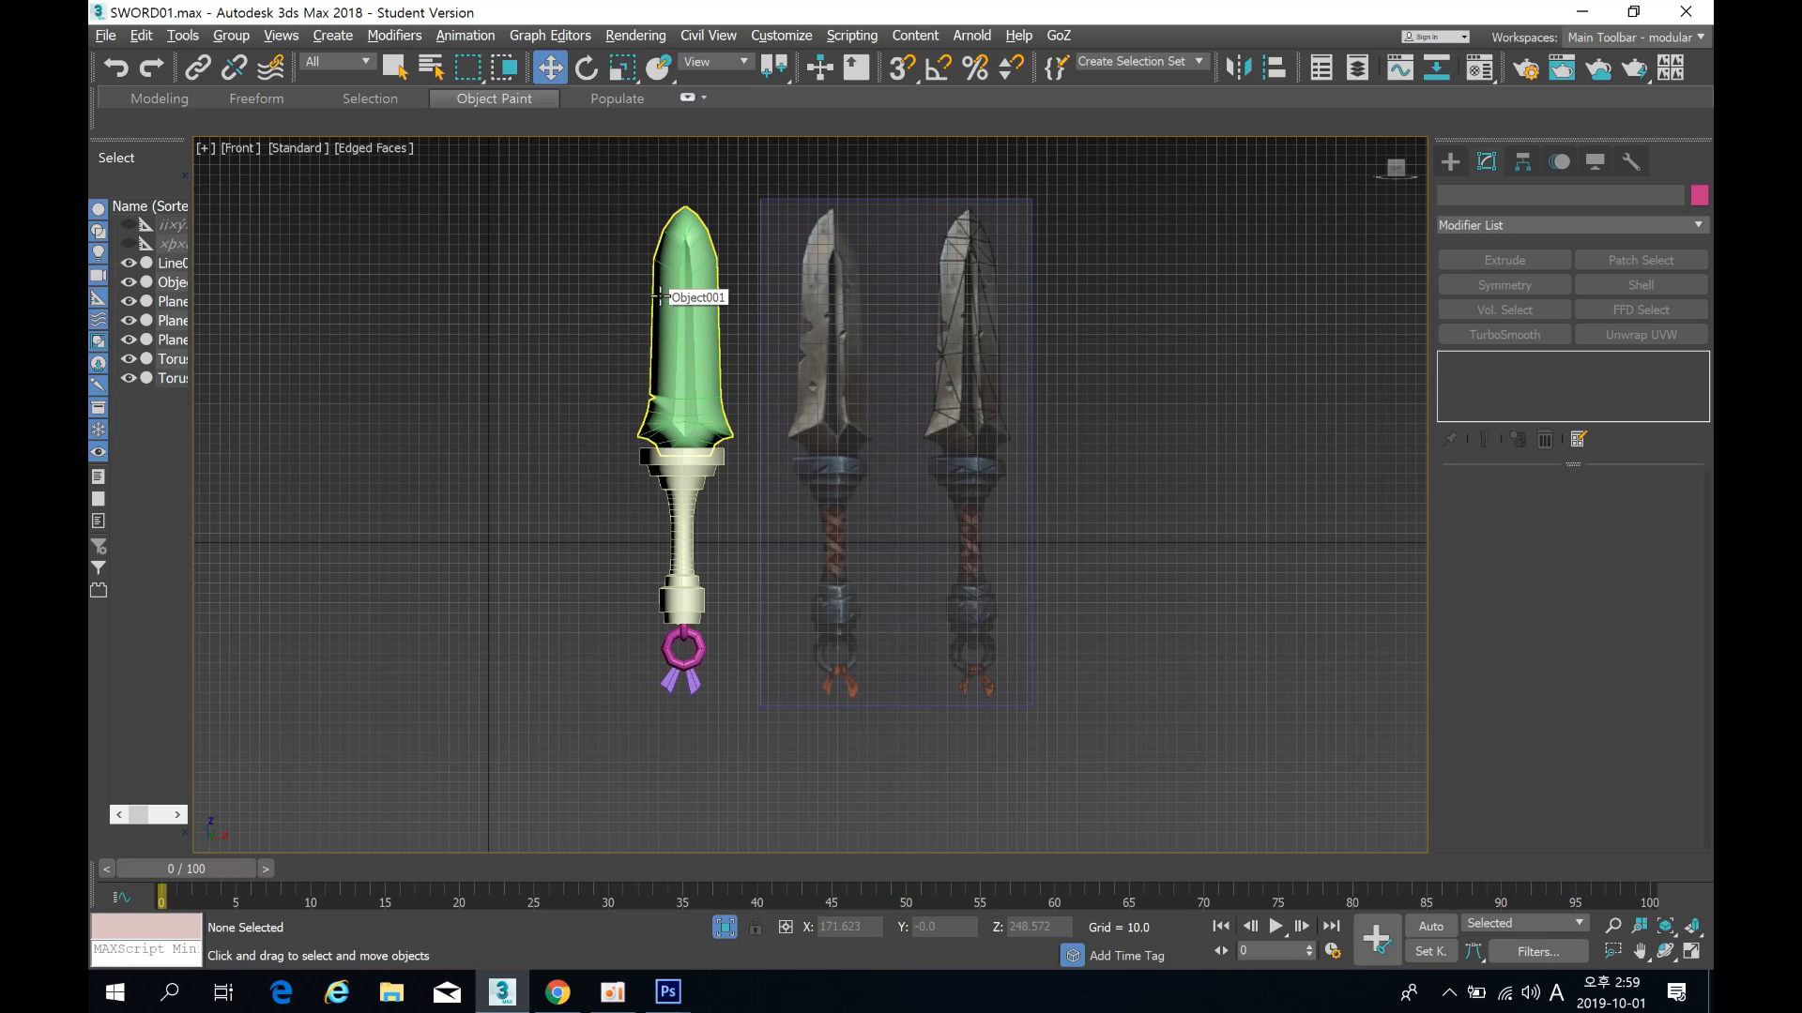
scroll(638, 394, "up", 3)
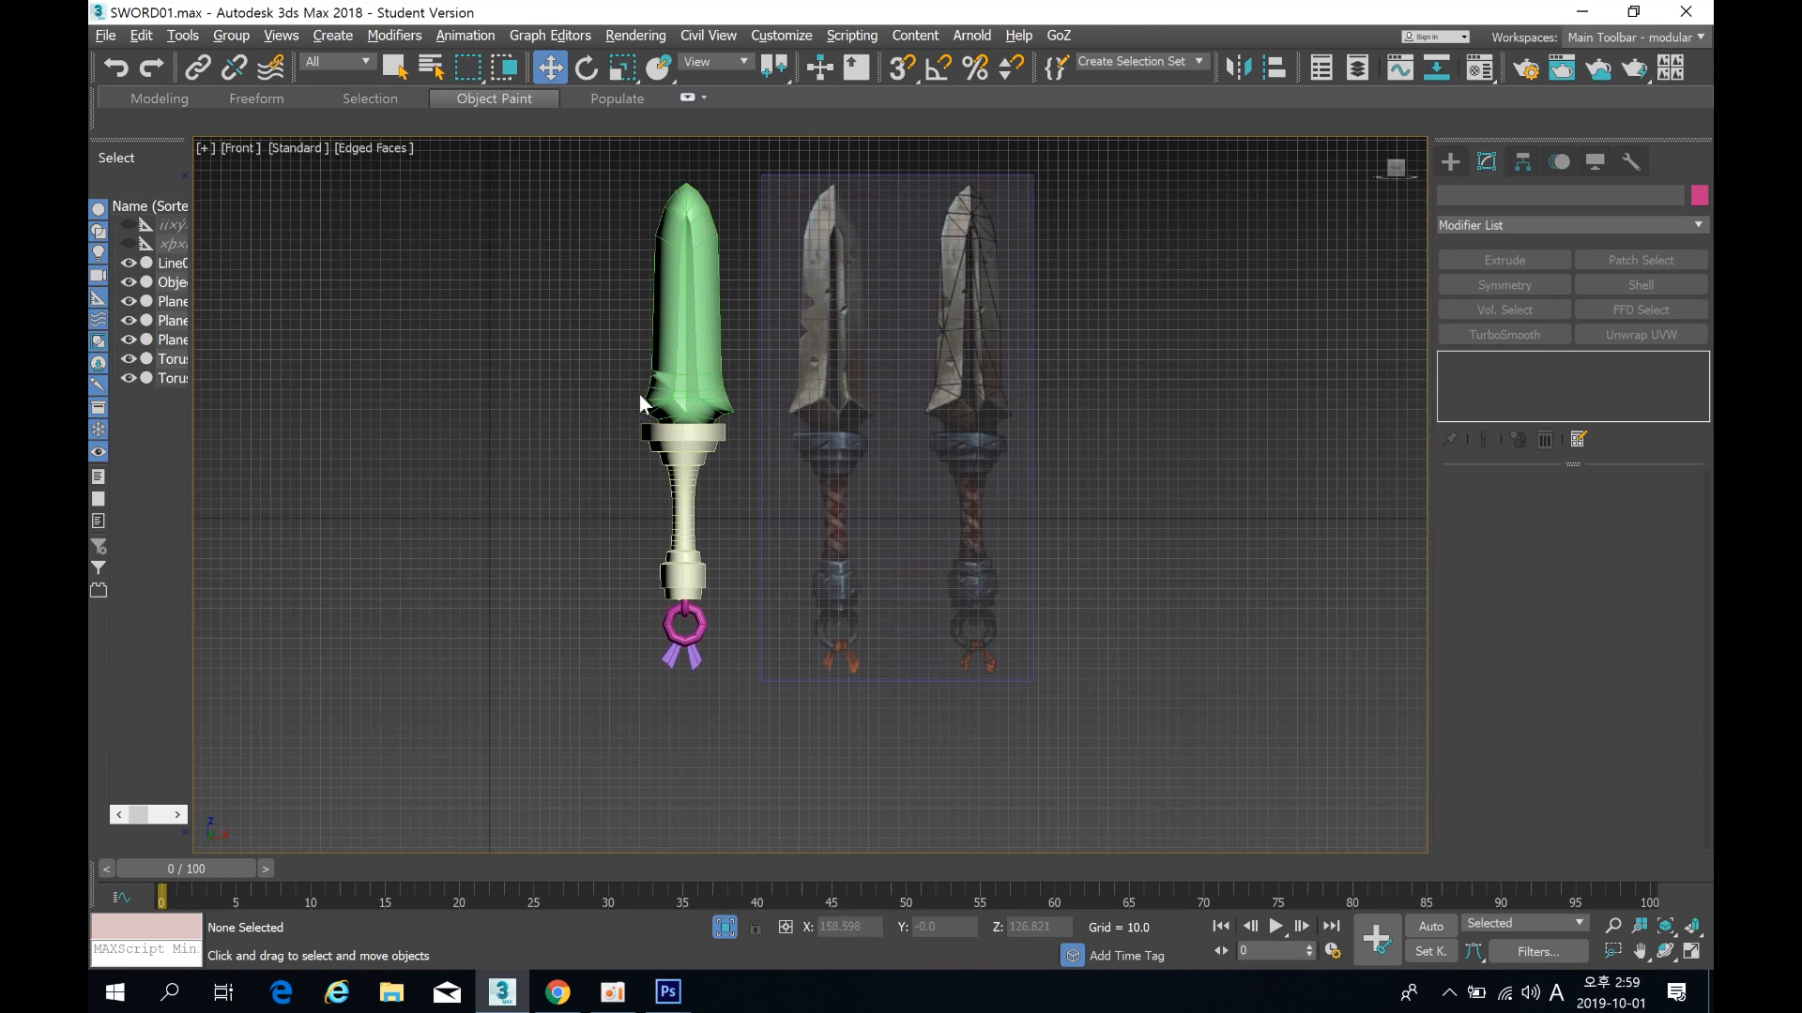
scroll(632, 396, "down", 5)
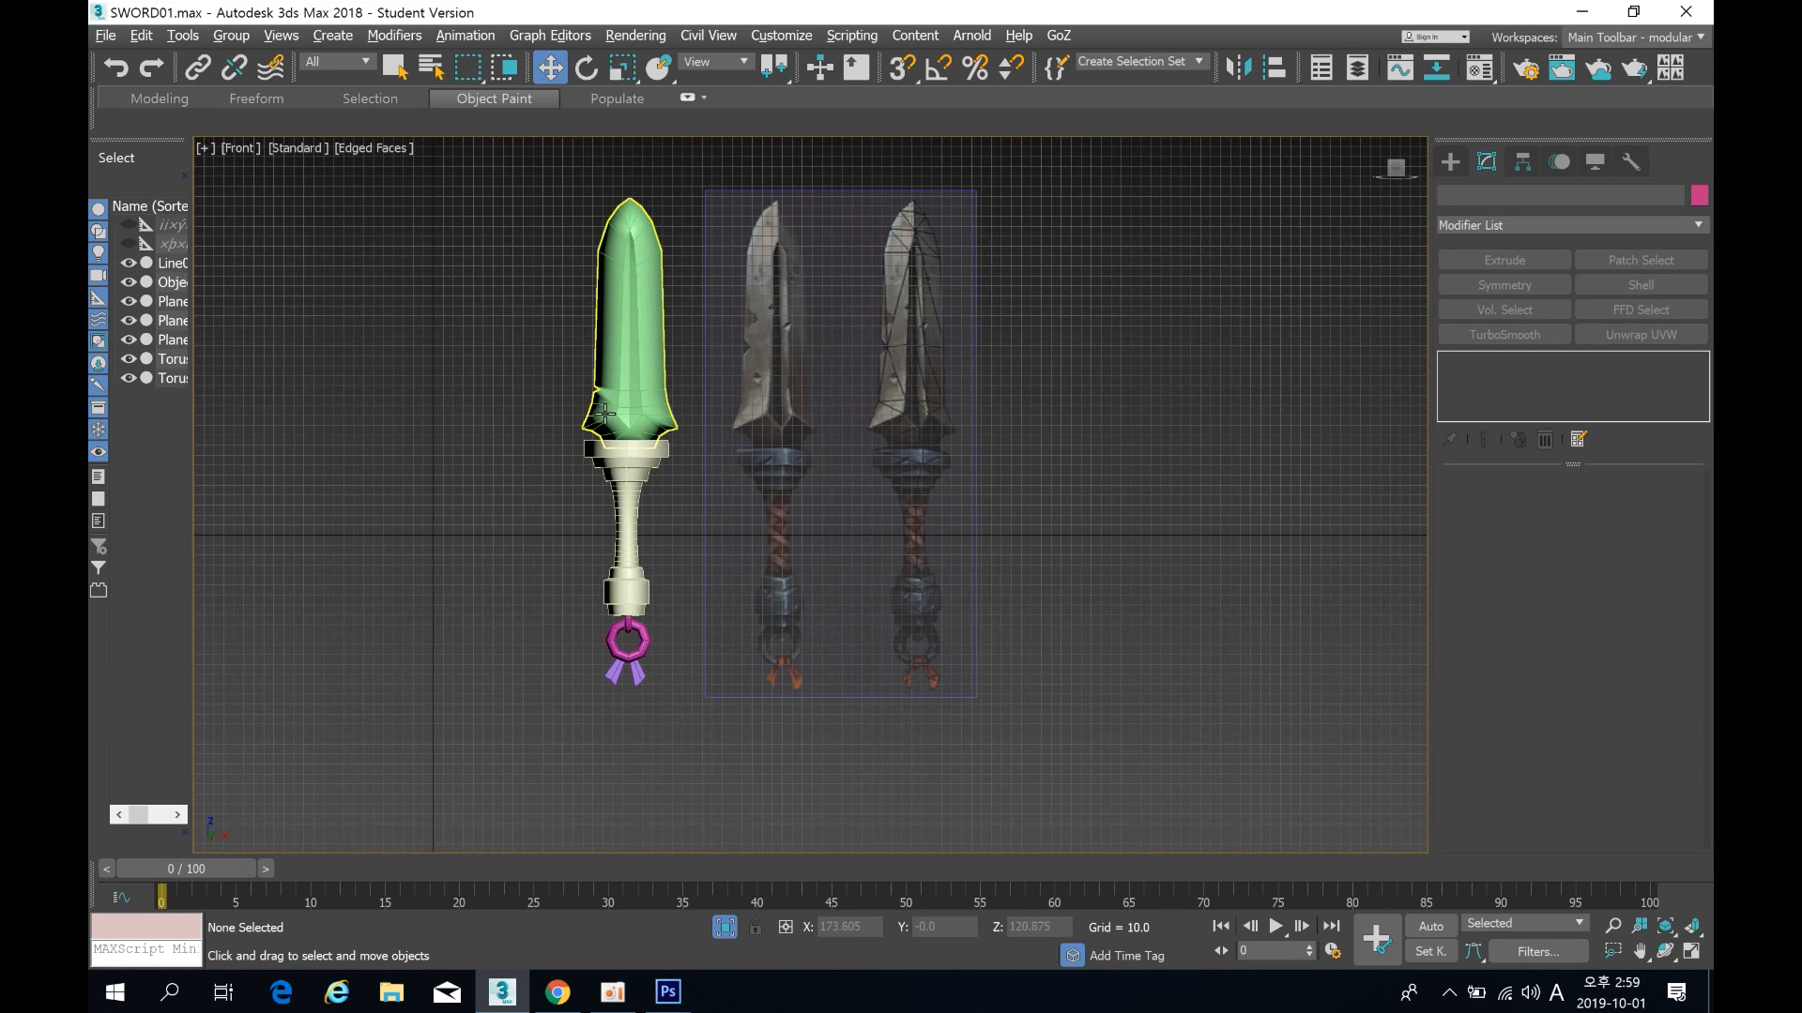
middle_click_drag(538, 401, 570, 380)
scroll(559, 389, "up", 2)
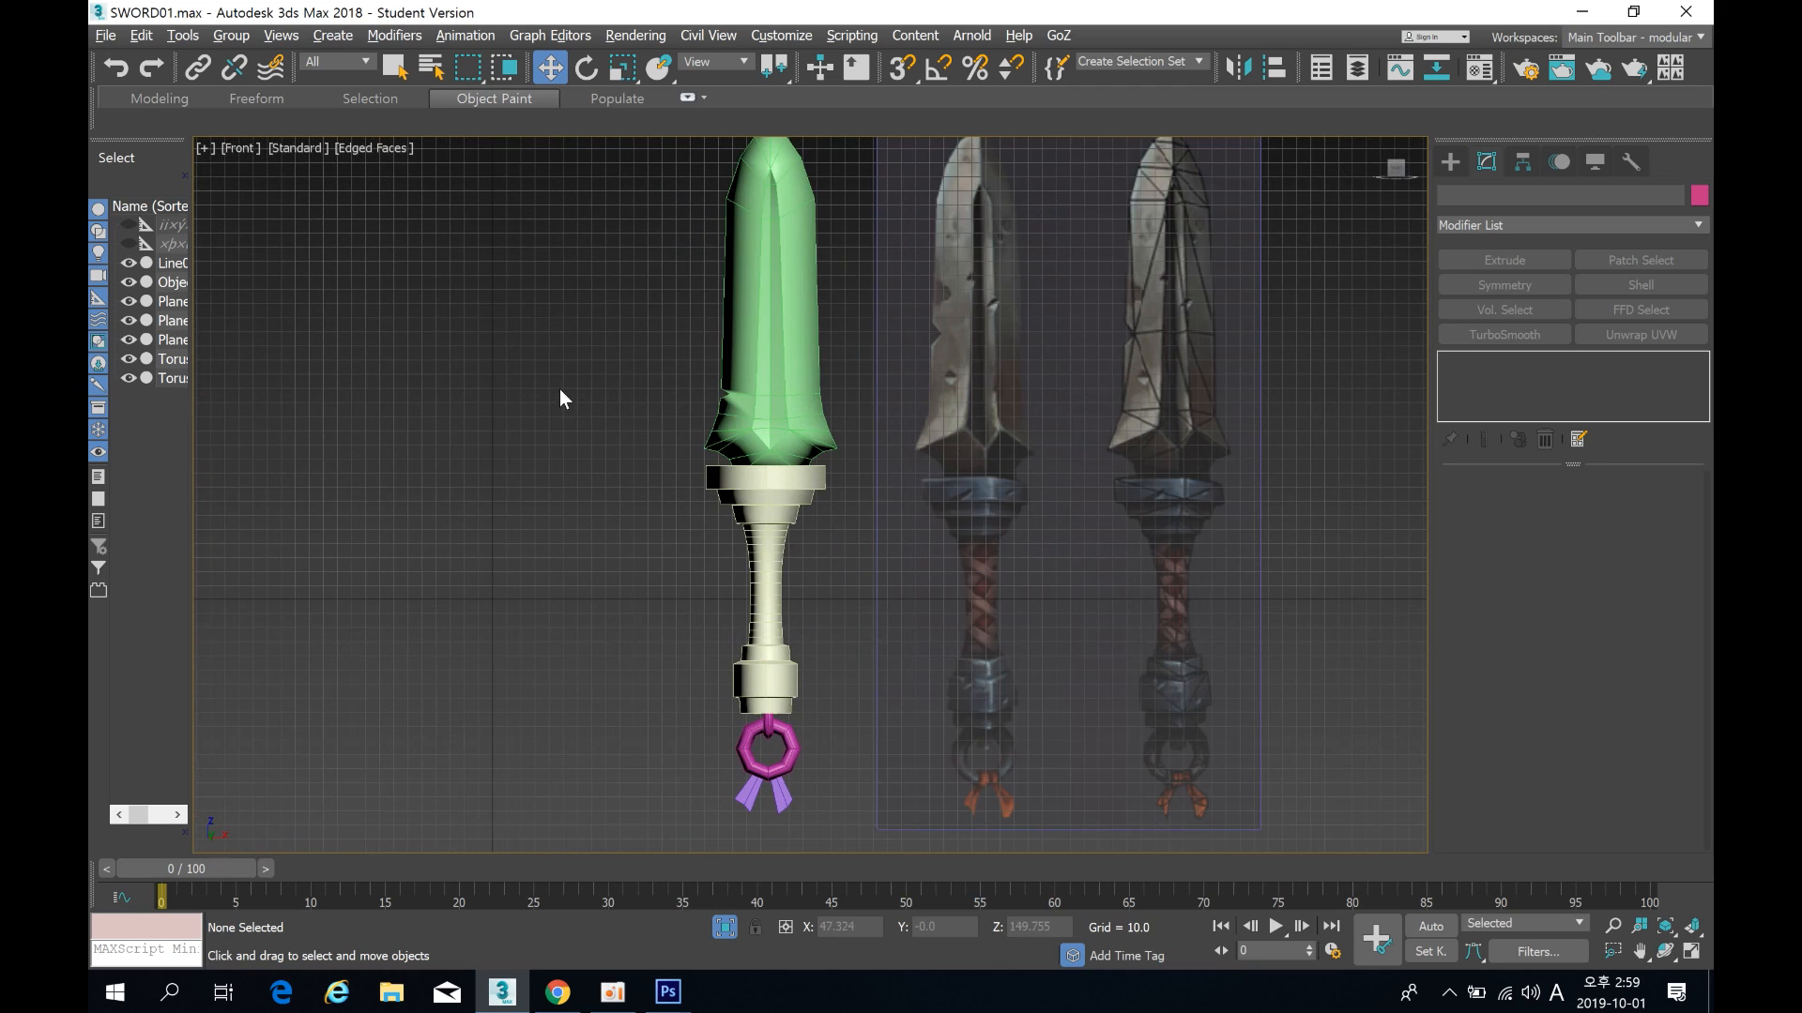
left_click(761, 410)
middle_click_drag(763, 417, 695, 446)
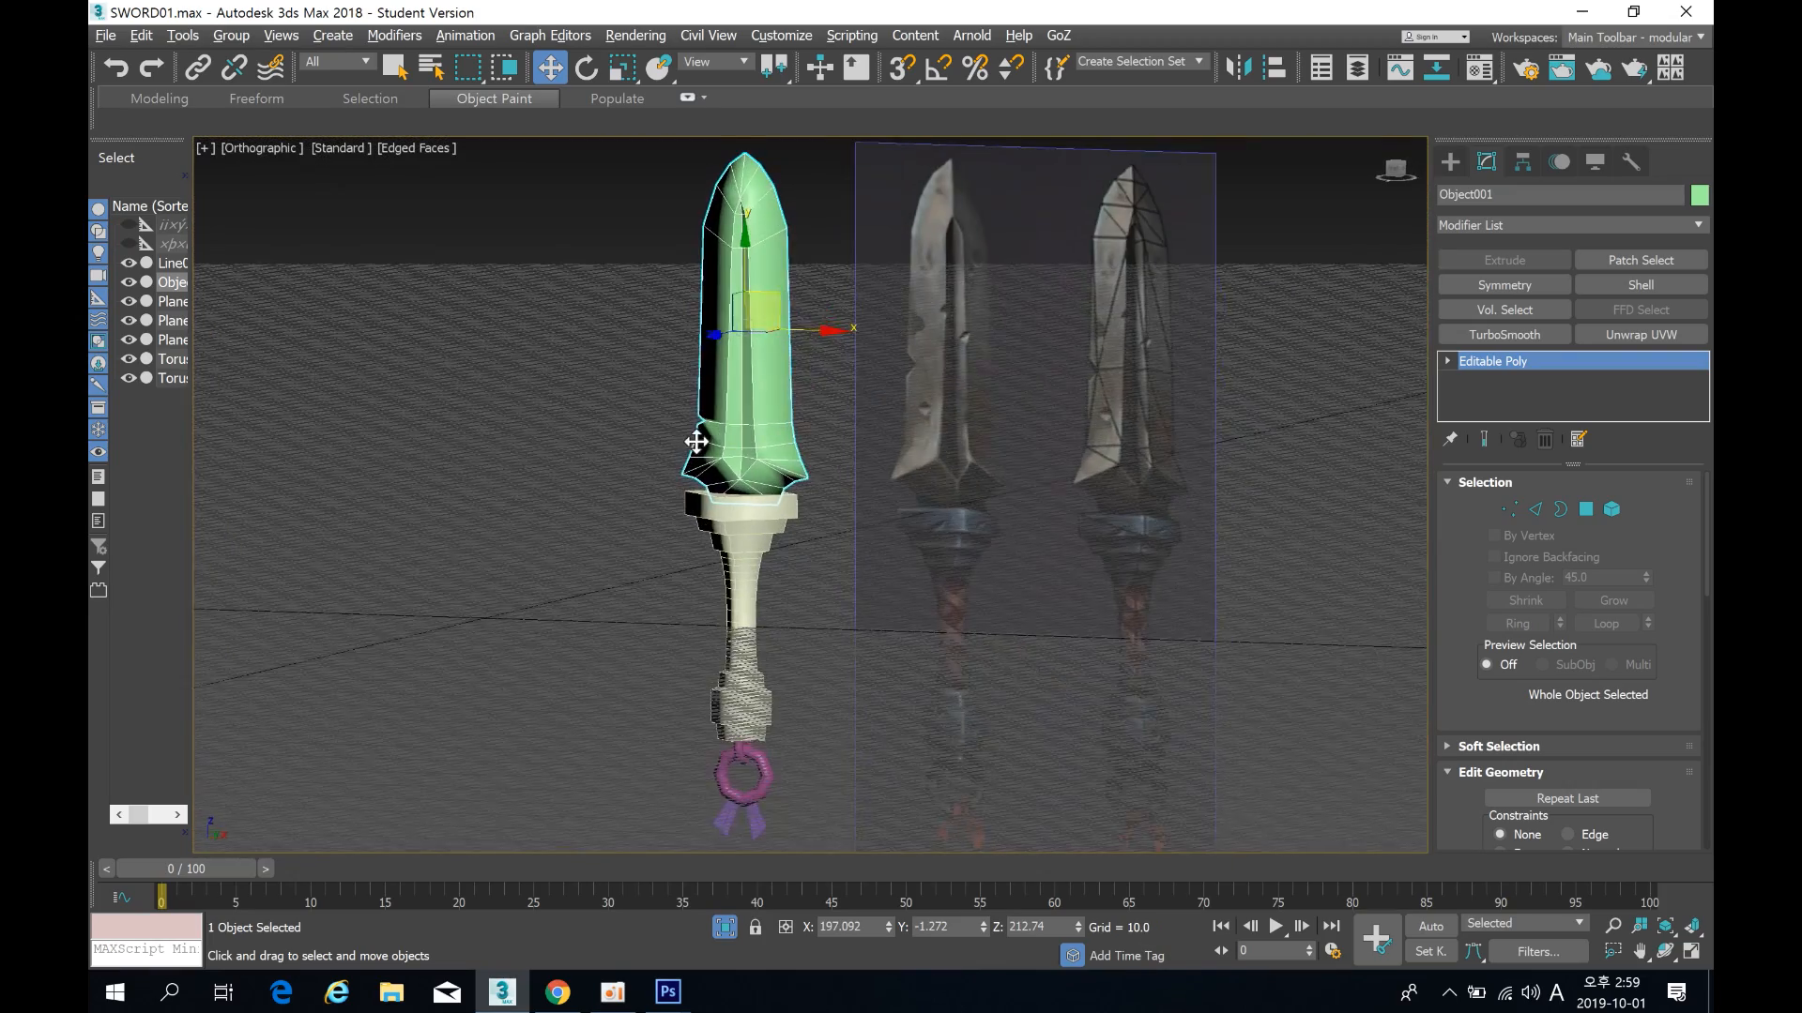
key("f")
middle_click_drag(1042, 443, 598, 473)
scroll(605, 469, "down", 4)
middle_click_drag(765, 360, 663, 472)
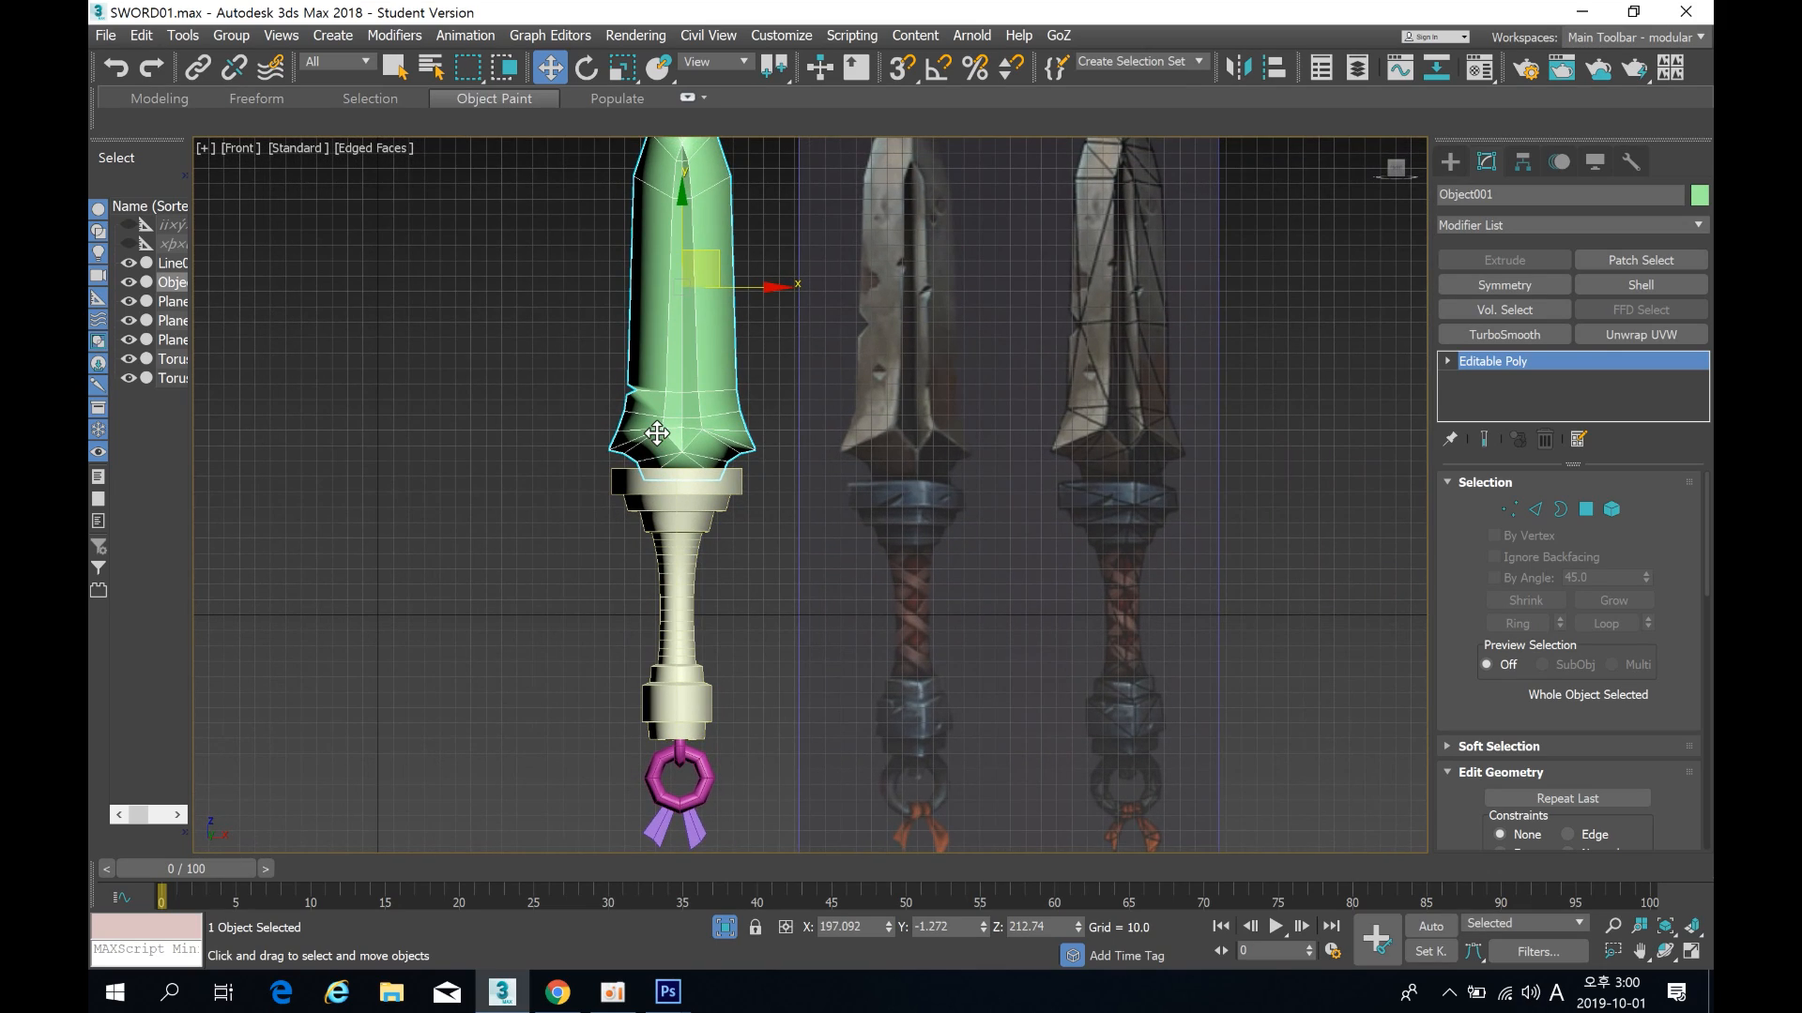
middle_click_drag(689, 613, 718, 468, "alt")
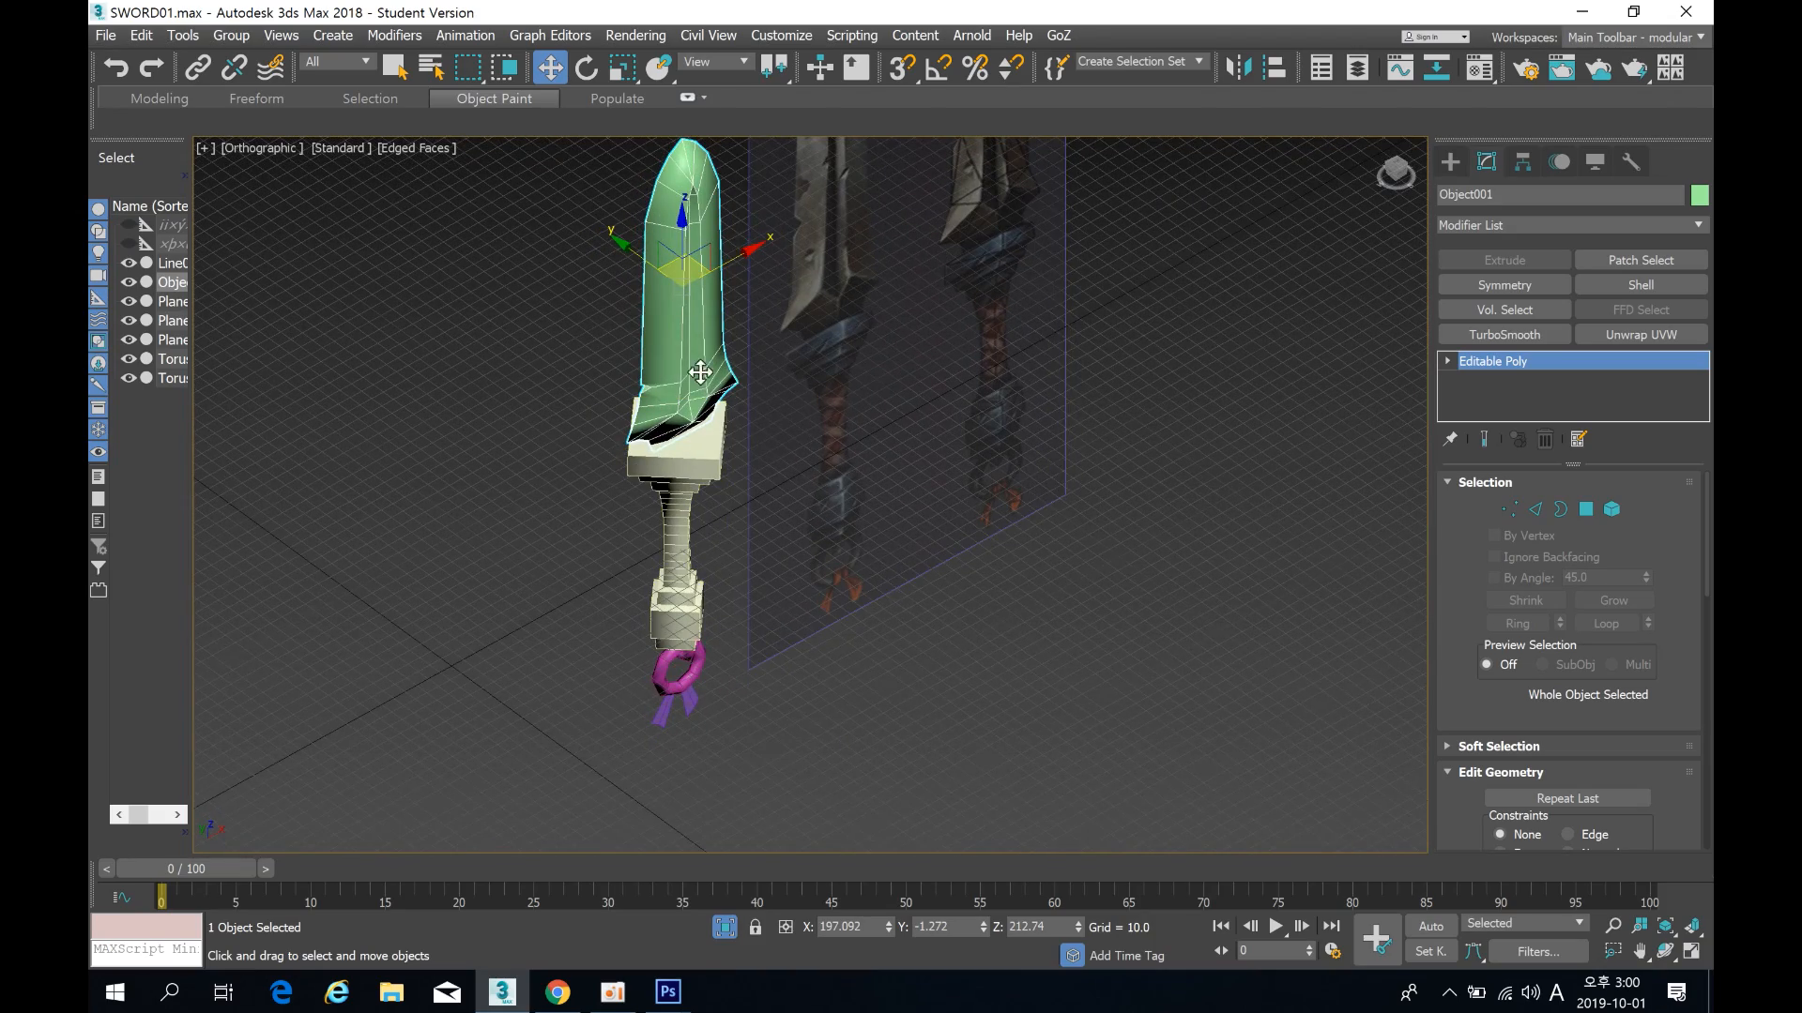
middle_click_drag(724, 562, 635, 467, "alt")
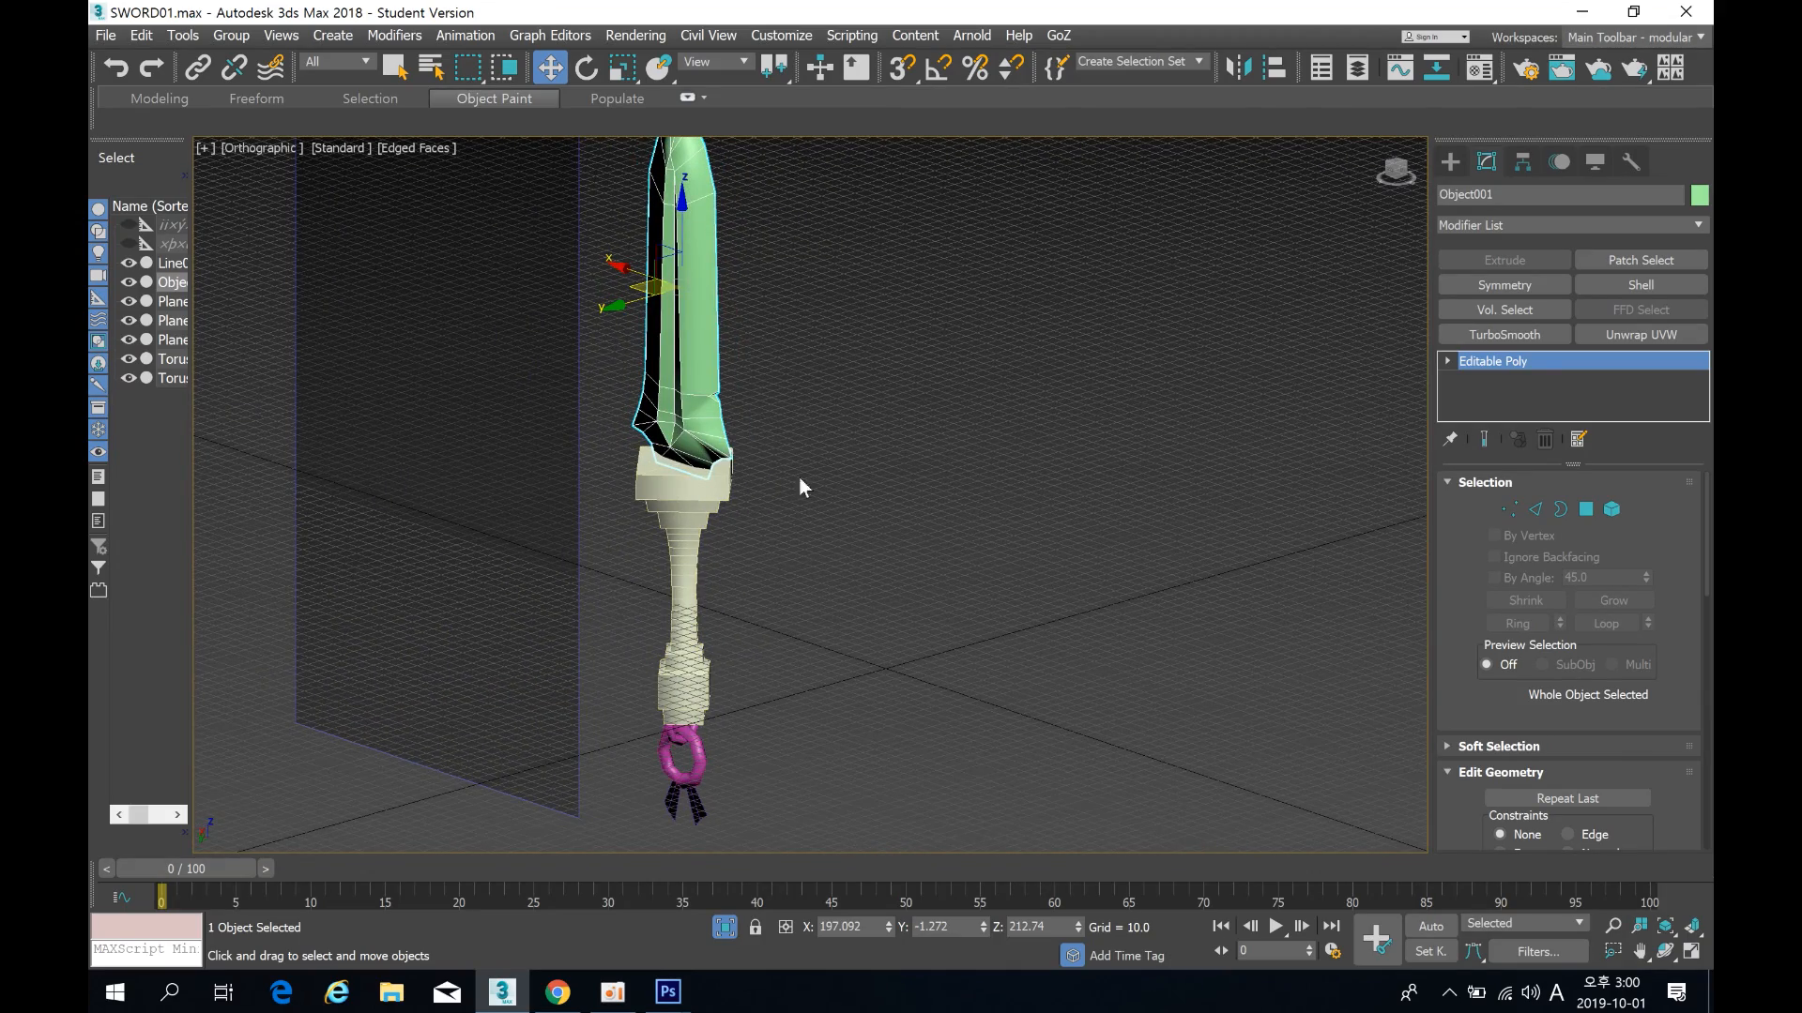
middle_click_drag(724, 536, 757, 472, "alt")
scroll(606, 520, "up", 5)
scroll(702, 510, "down", 5)
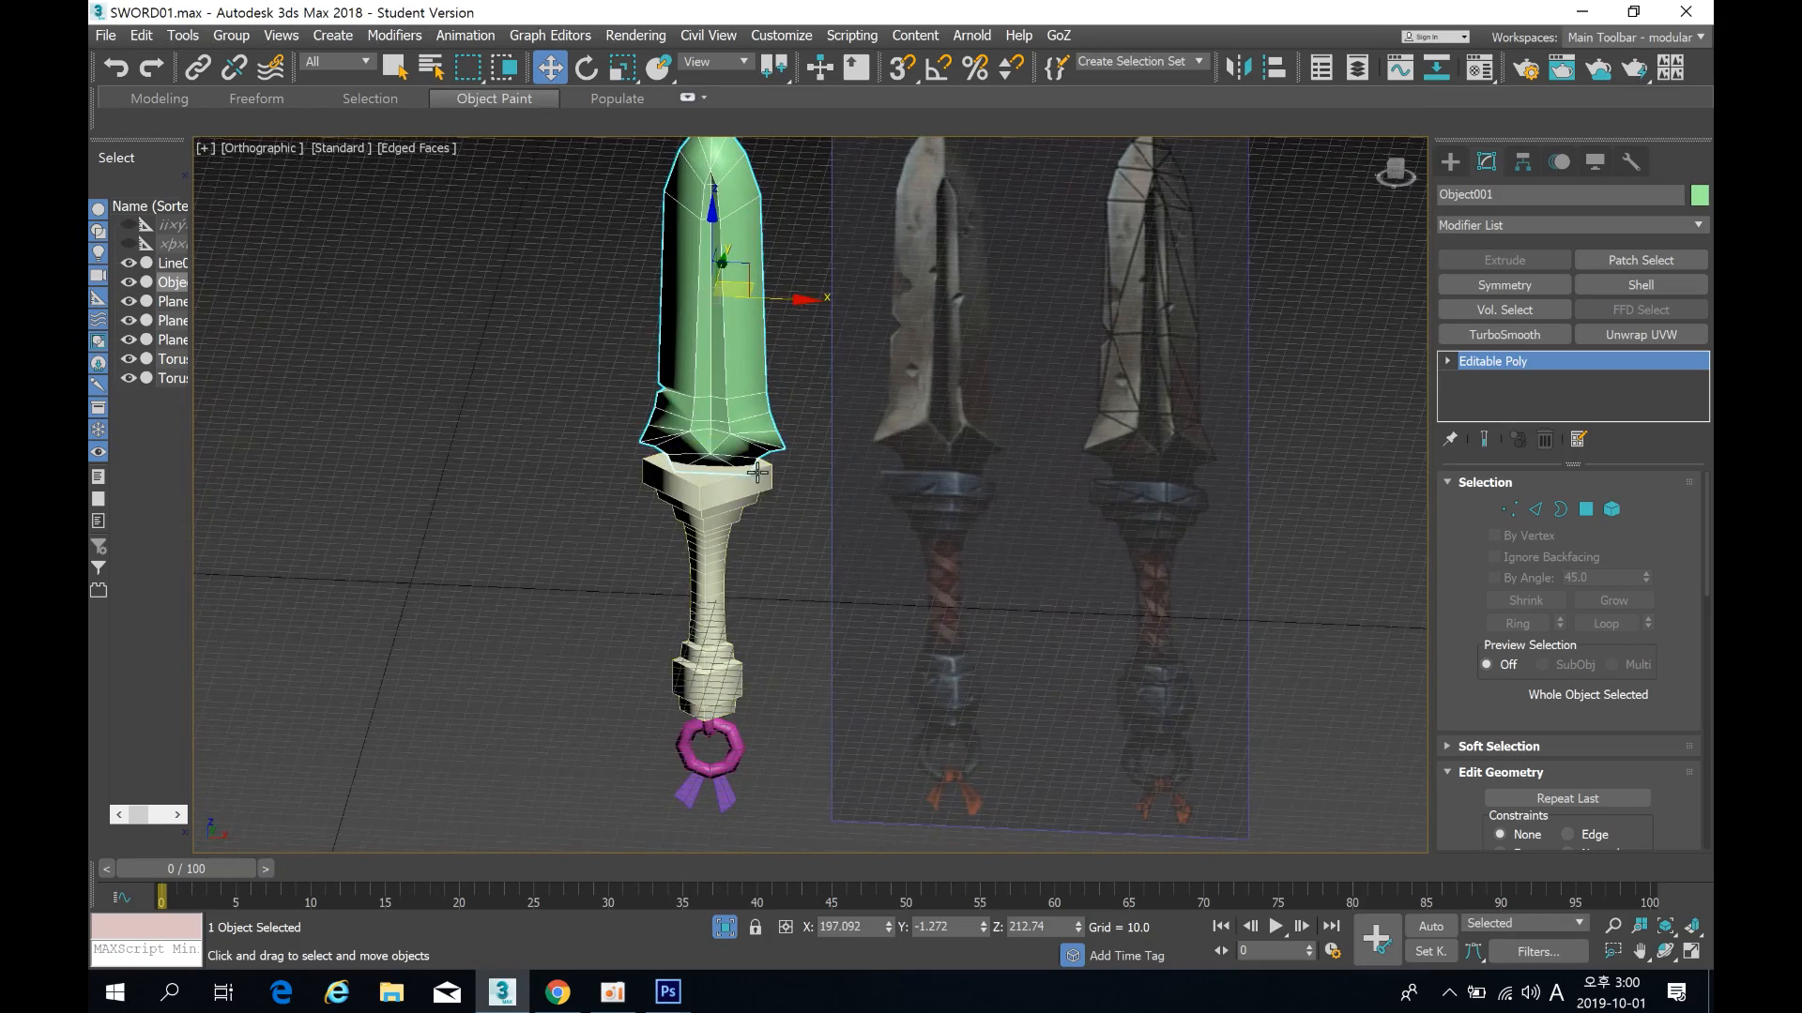
middle_click_drag(666, 527, 711, 463, "alt")
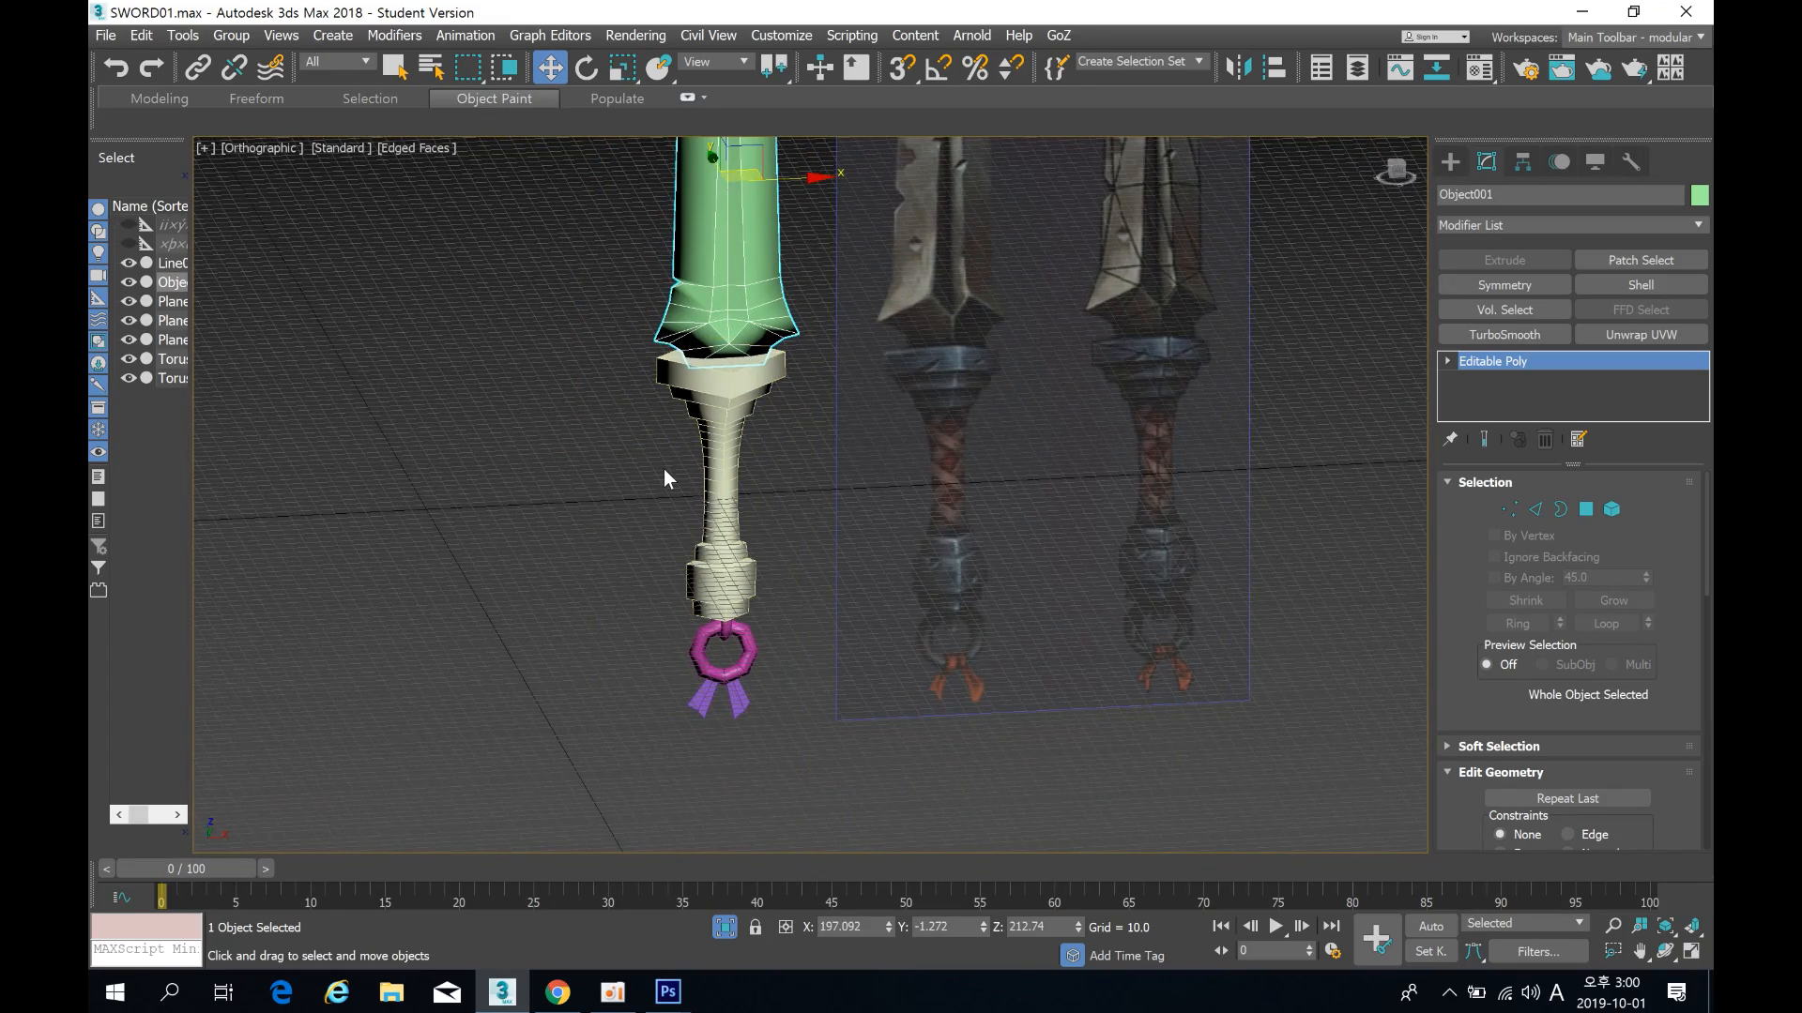
Step: Examine the sword's separate parts in the front view and compare them with the two reference images
mouse_move(712, 528)
middle_mouse_down()
mouse_move(699, 537)
mouse_move(714, 538)
middle_mouse_up()
scroll(699, 537, "down", 3)
scroll(699, 538, "up", 5)
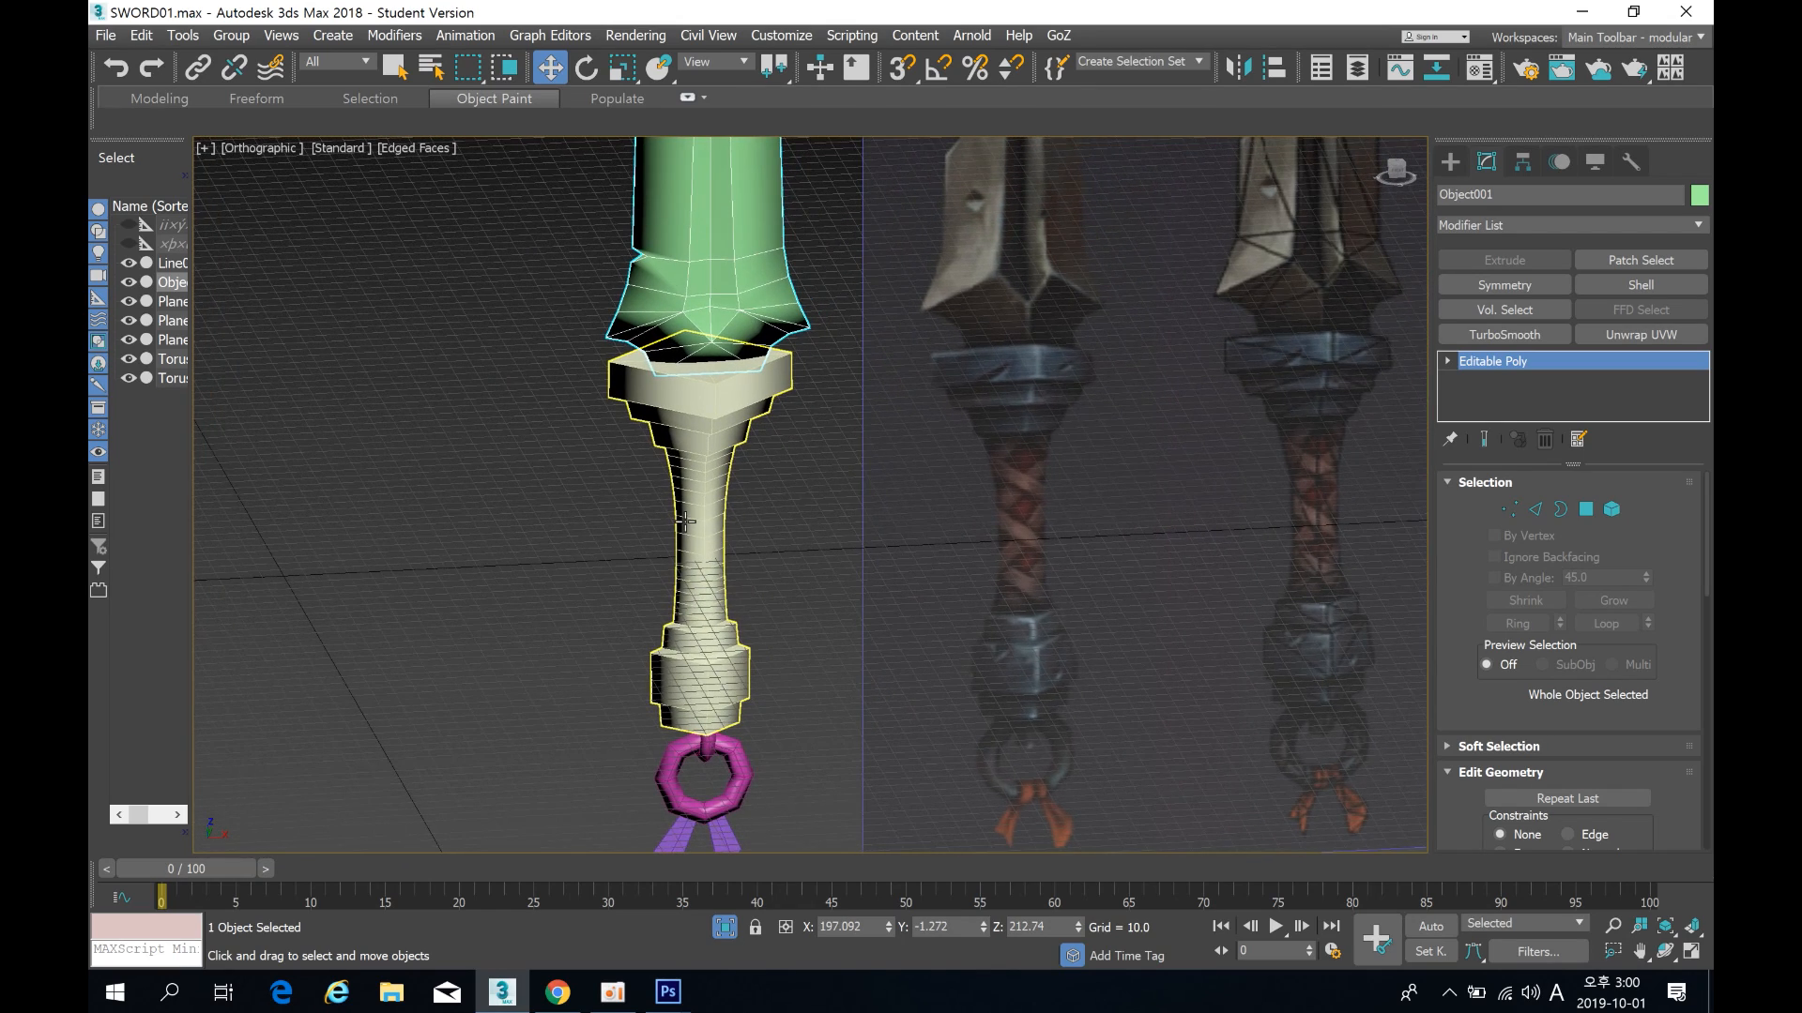
key("f")
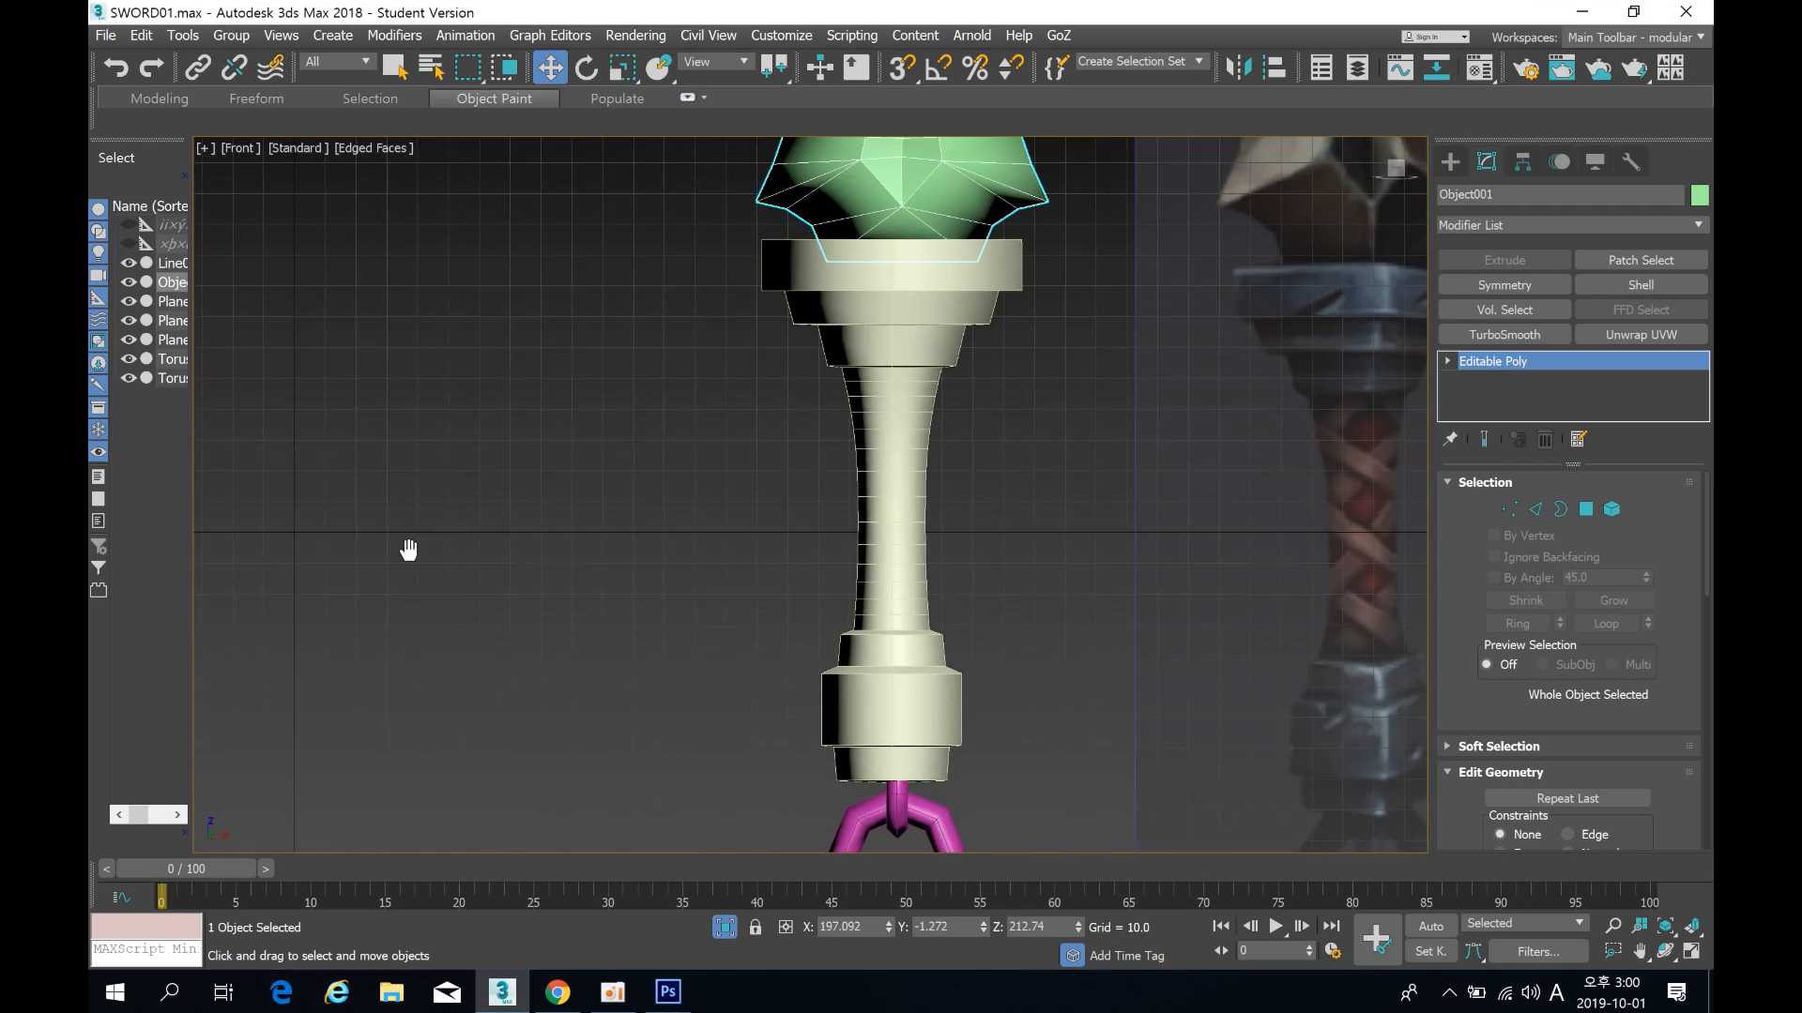
scroll(646, 414, "up", 4)
scroll(600, 385, "down", 2)
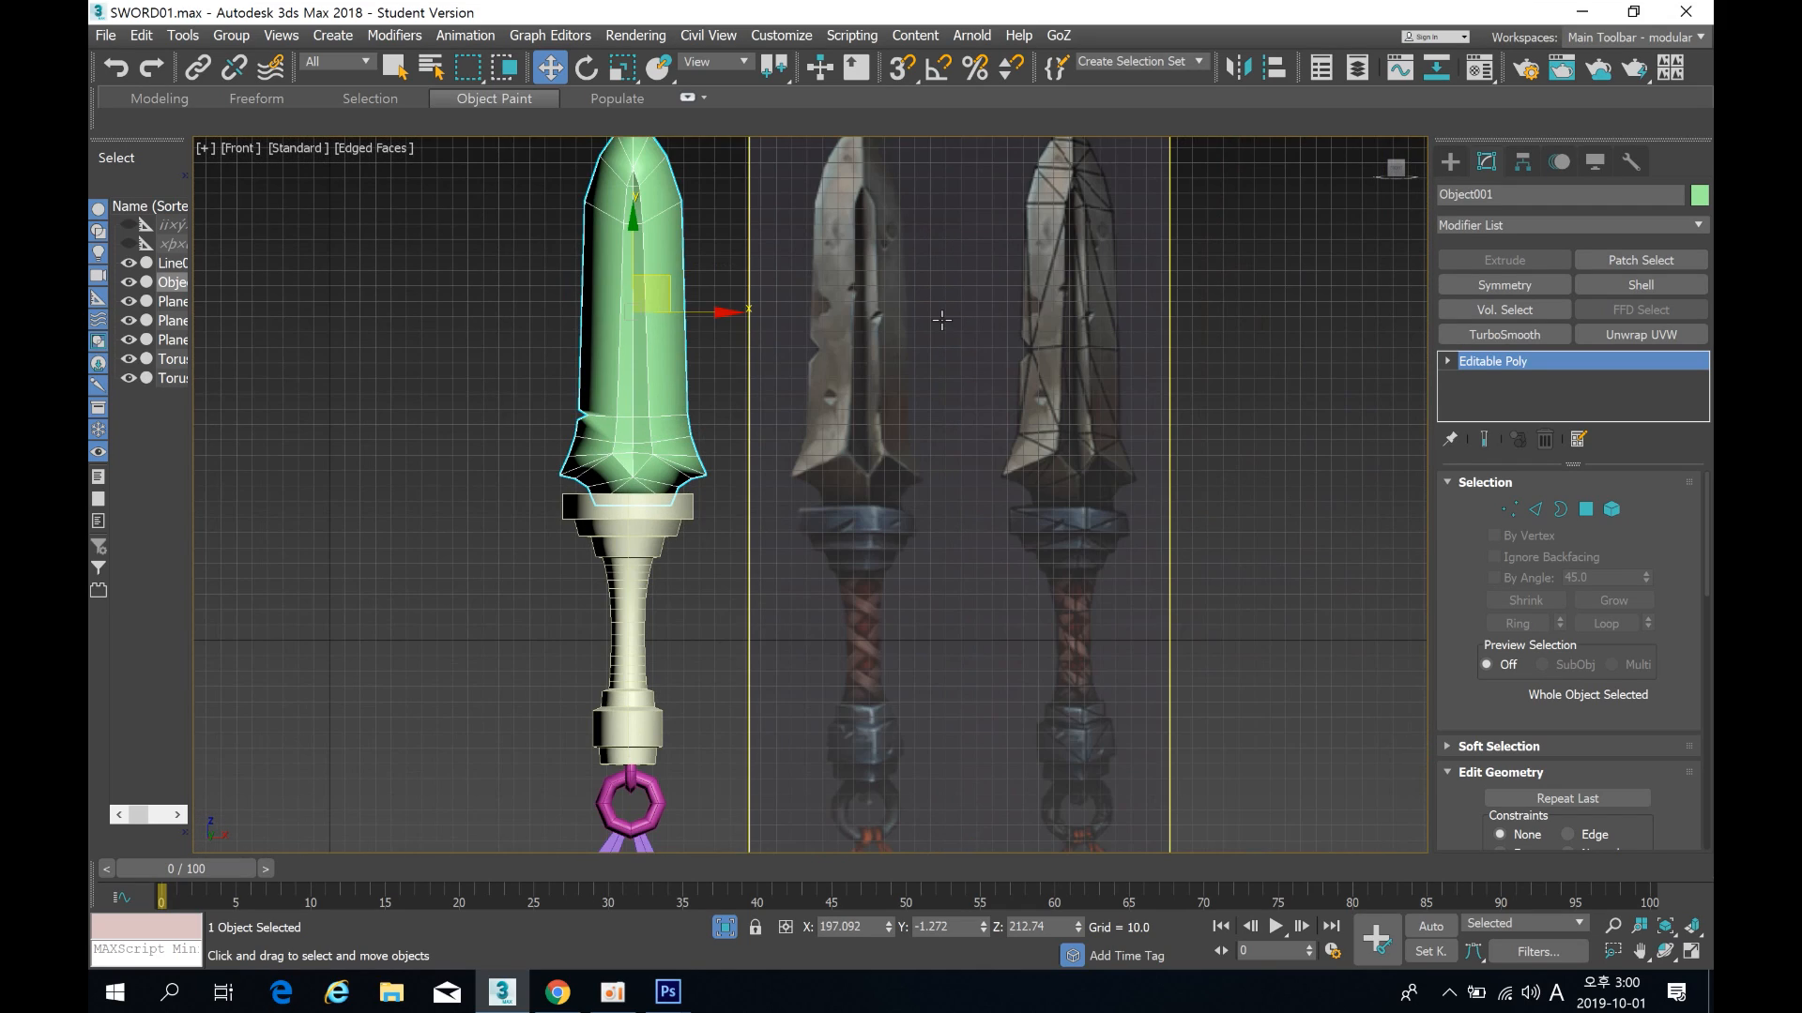
scroll(520, 394, "up", 2)
left_click(520, 391)
scroll(655, 249, "down", 3)
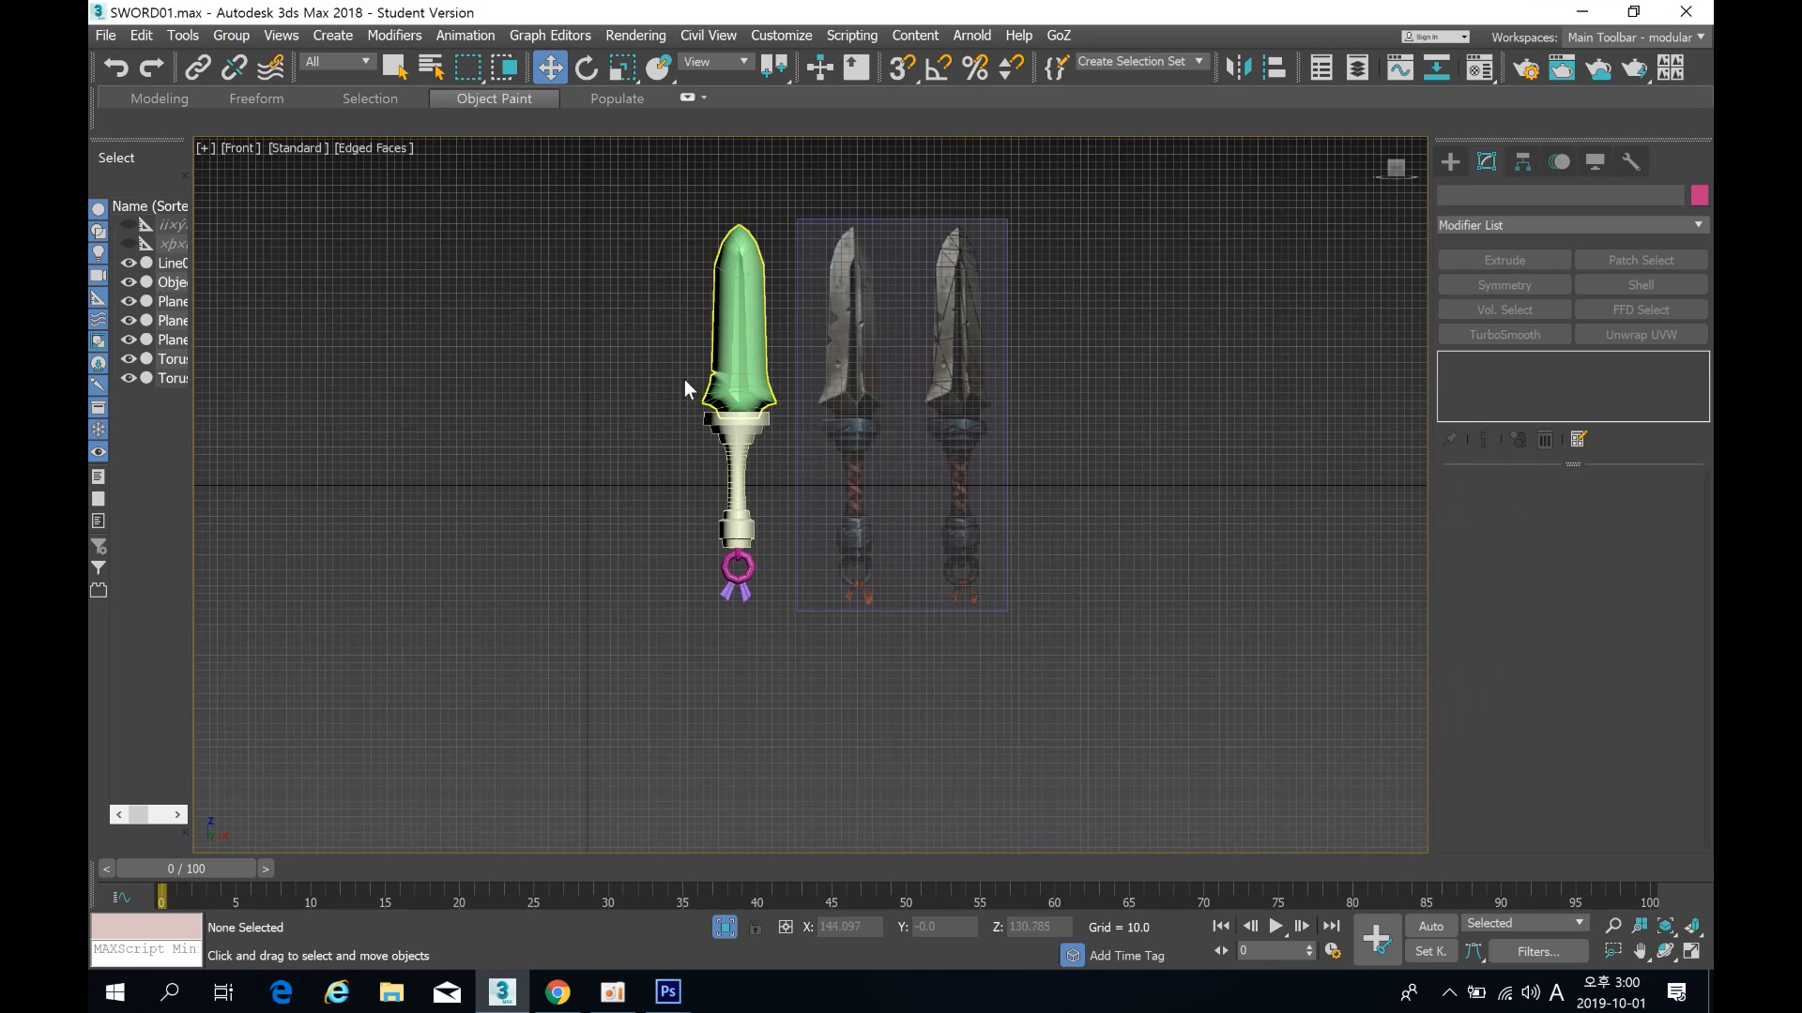
left_click_drag(769, 668, 771, 672)
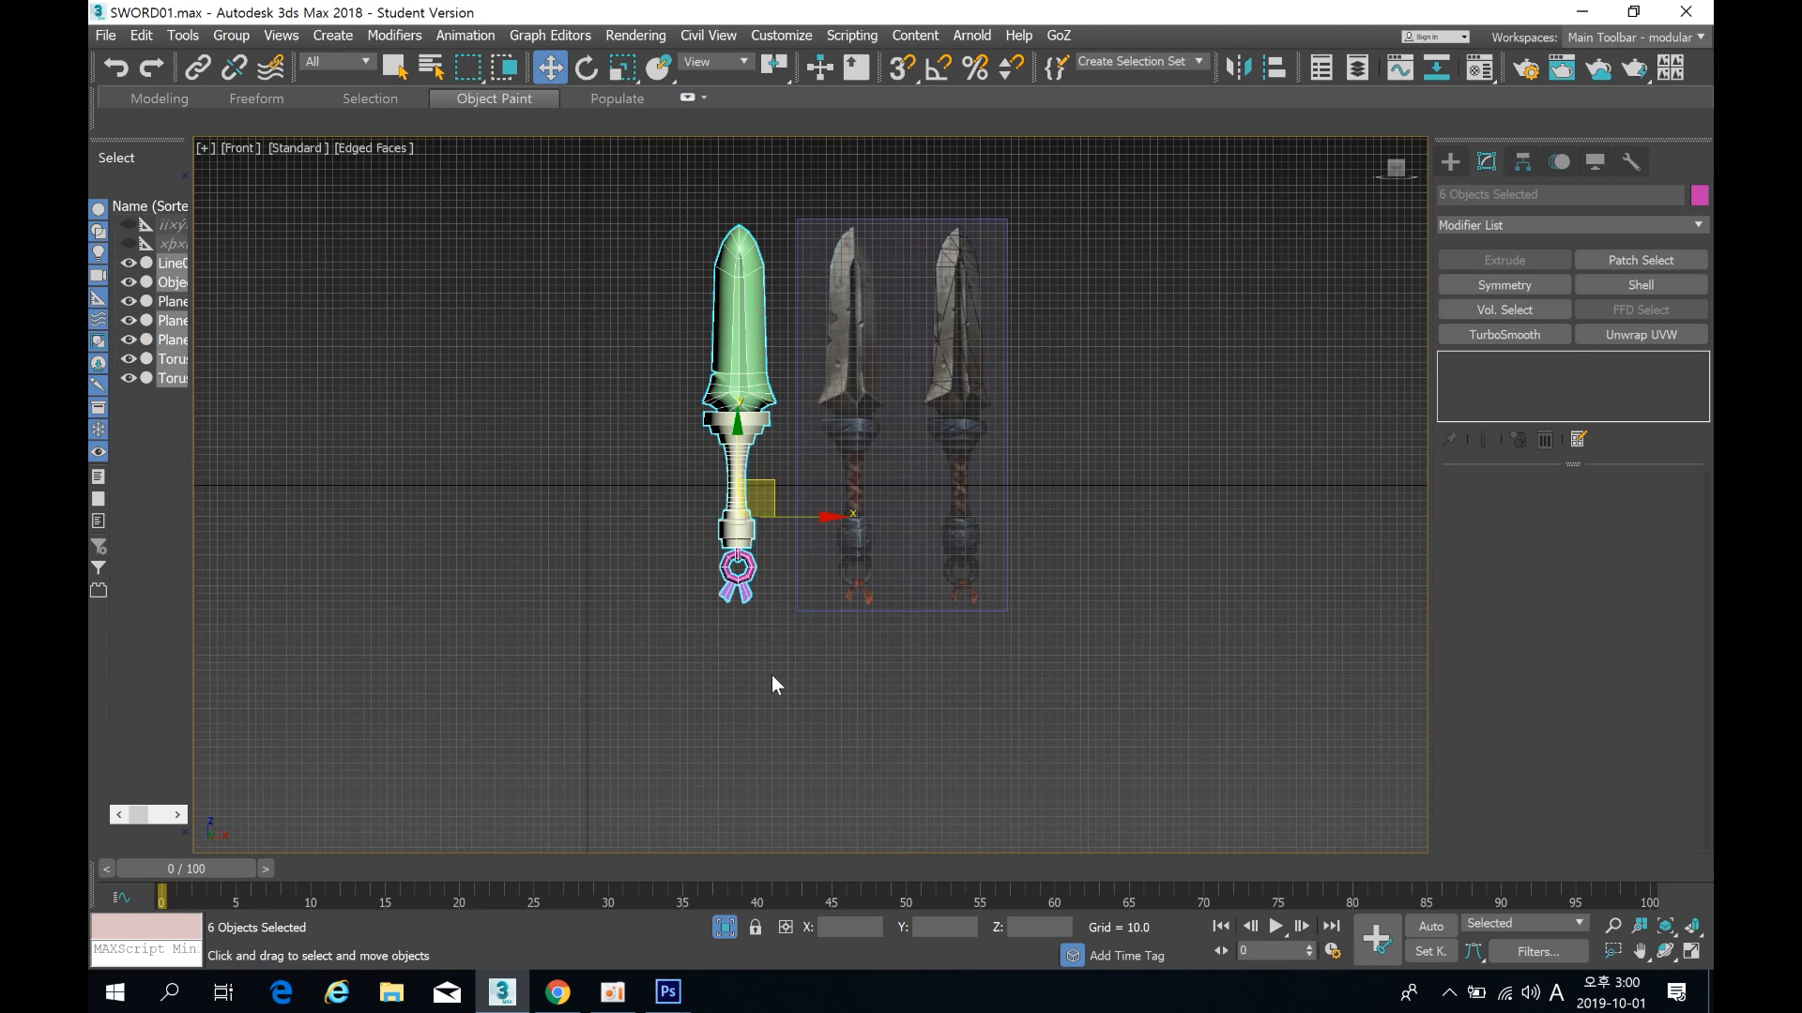
left_click(1163, 299)
Step: Attach the handle, both rings and the two ribbon pieces to the blade's editable poly object
left_click(760, 359)
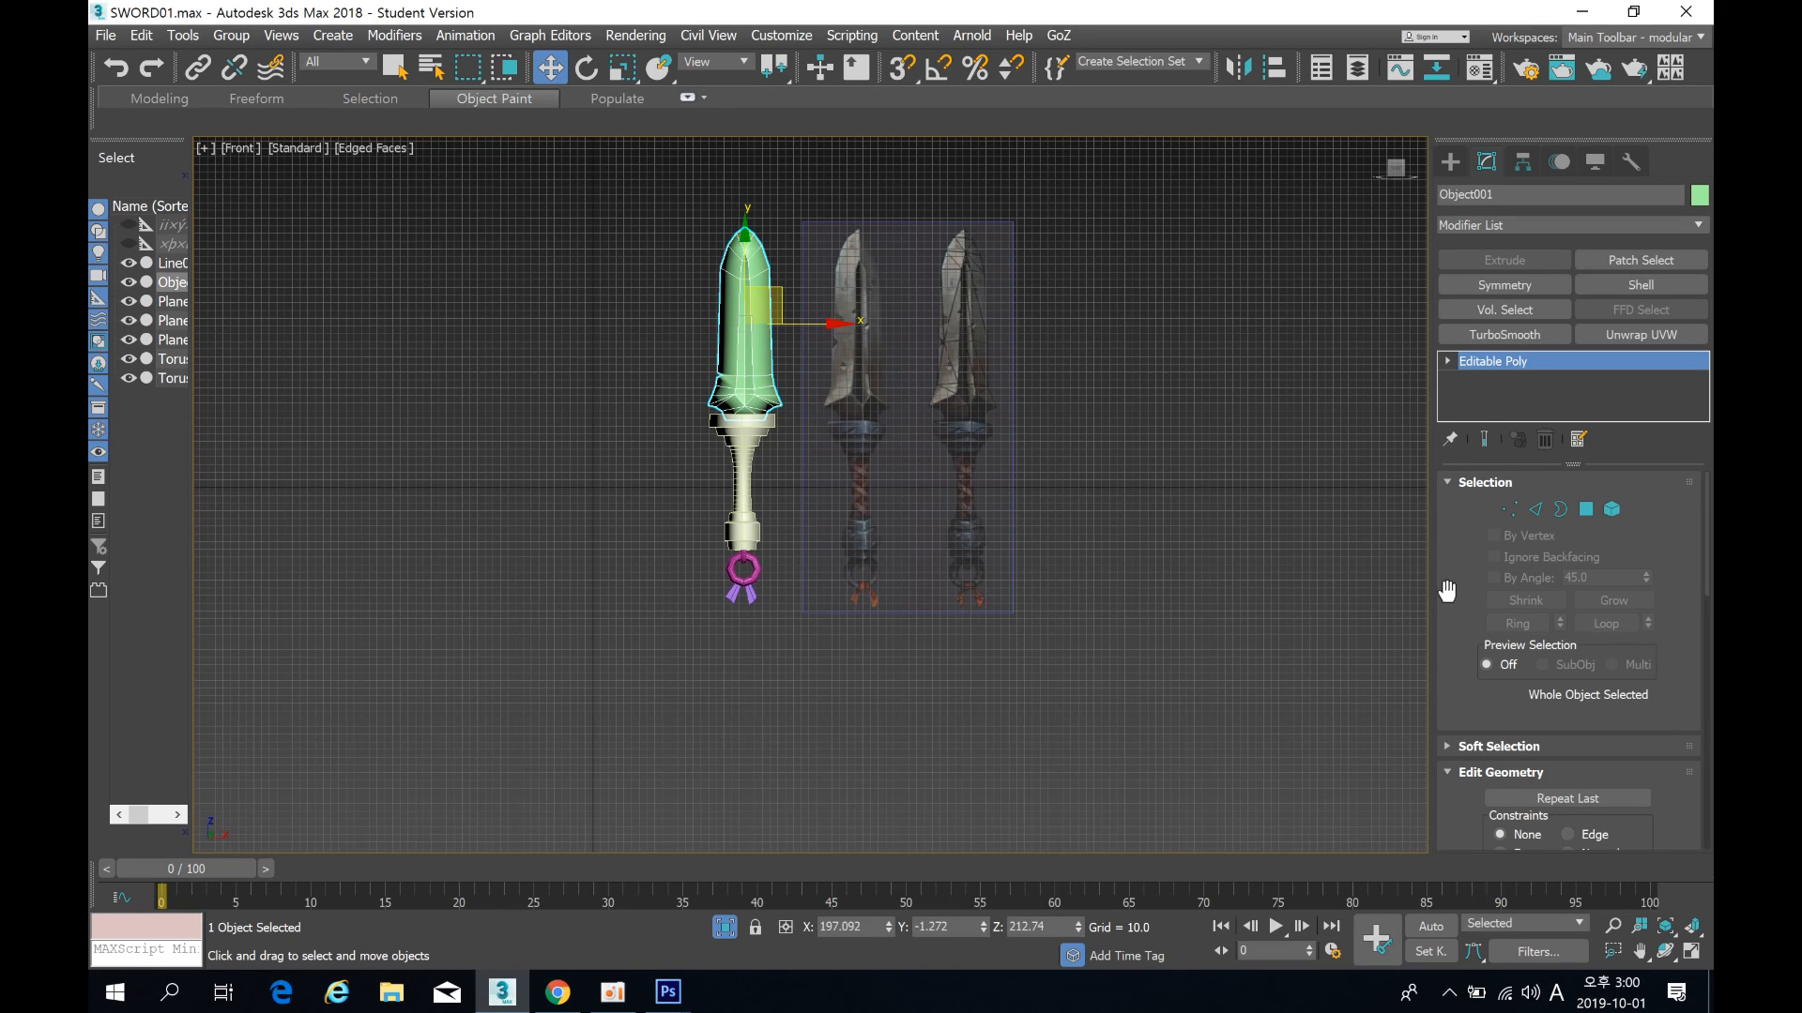
scroll(1447, 591, "down", 10)
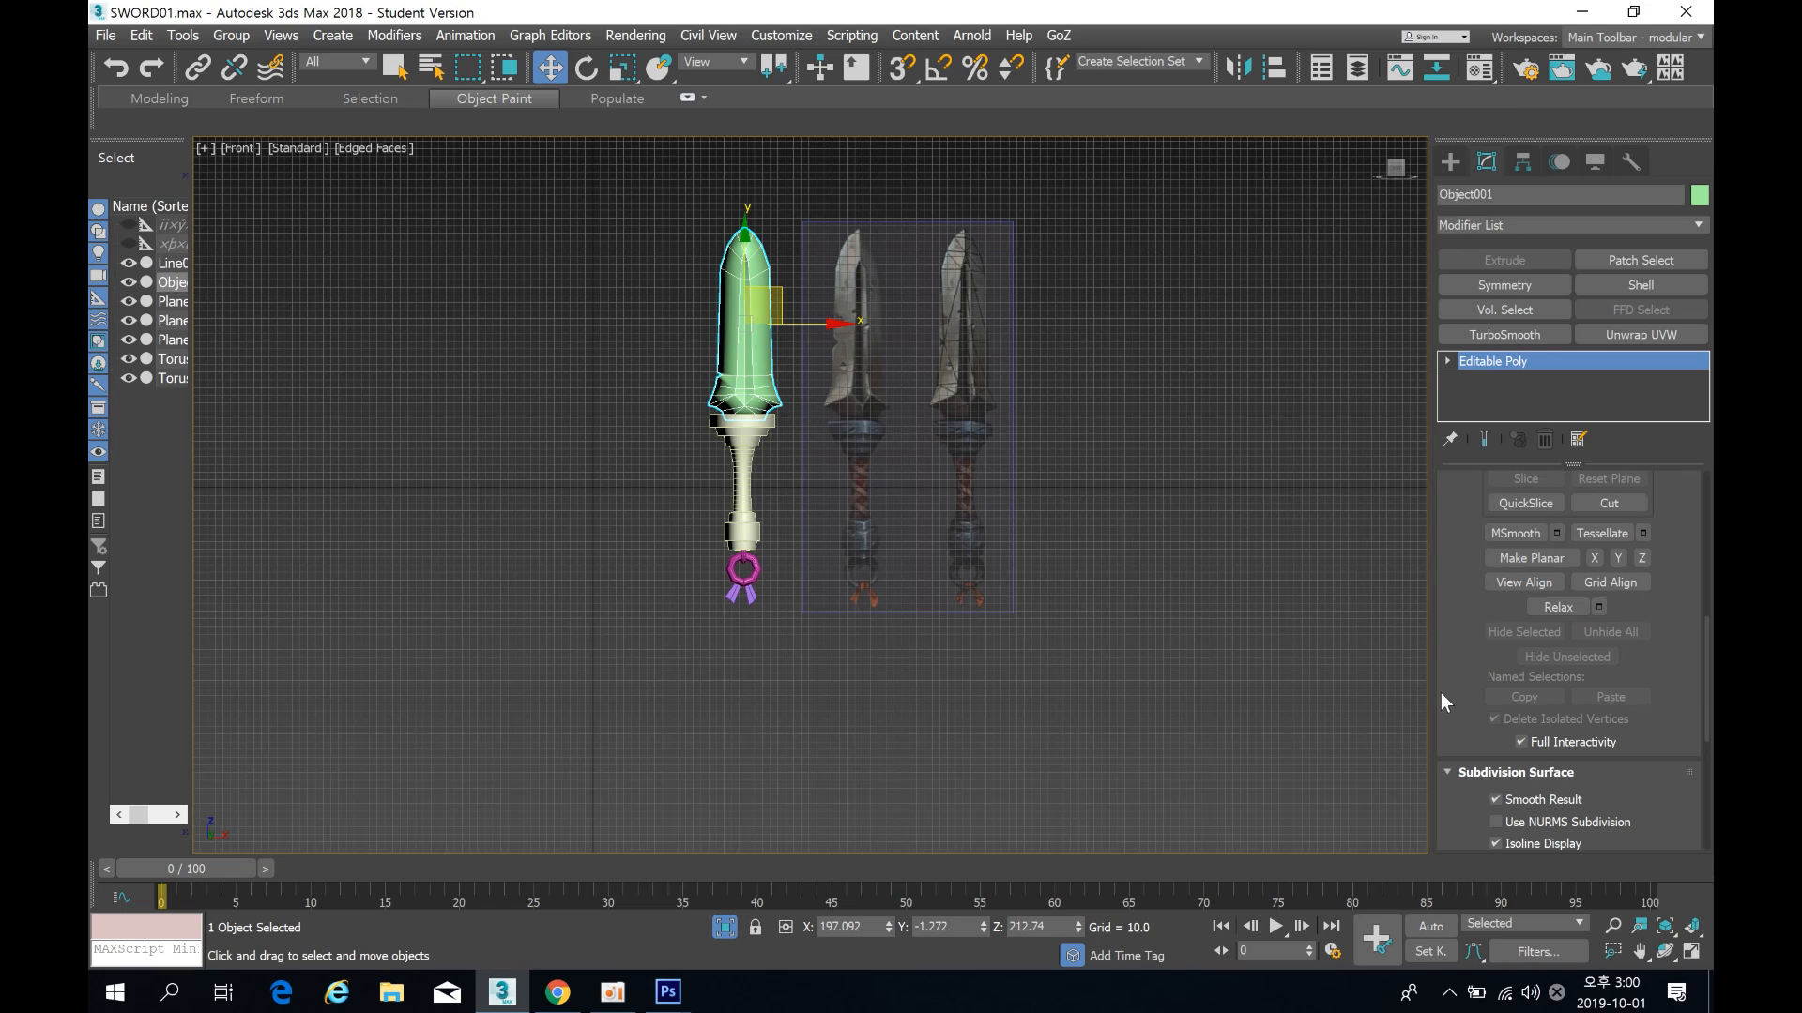
left_click_drag(1456, 644, 1479, 202)
left_click_drag(1469, 495, 1468, 770)
left_click(1507, 553)
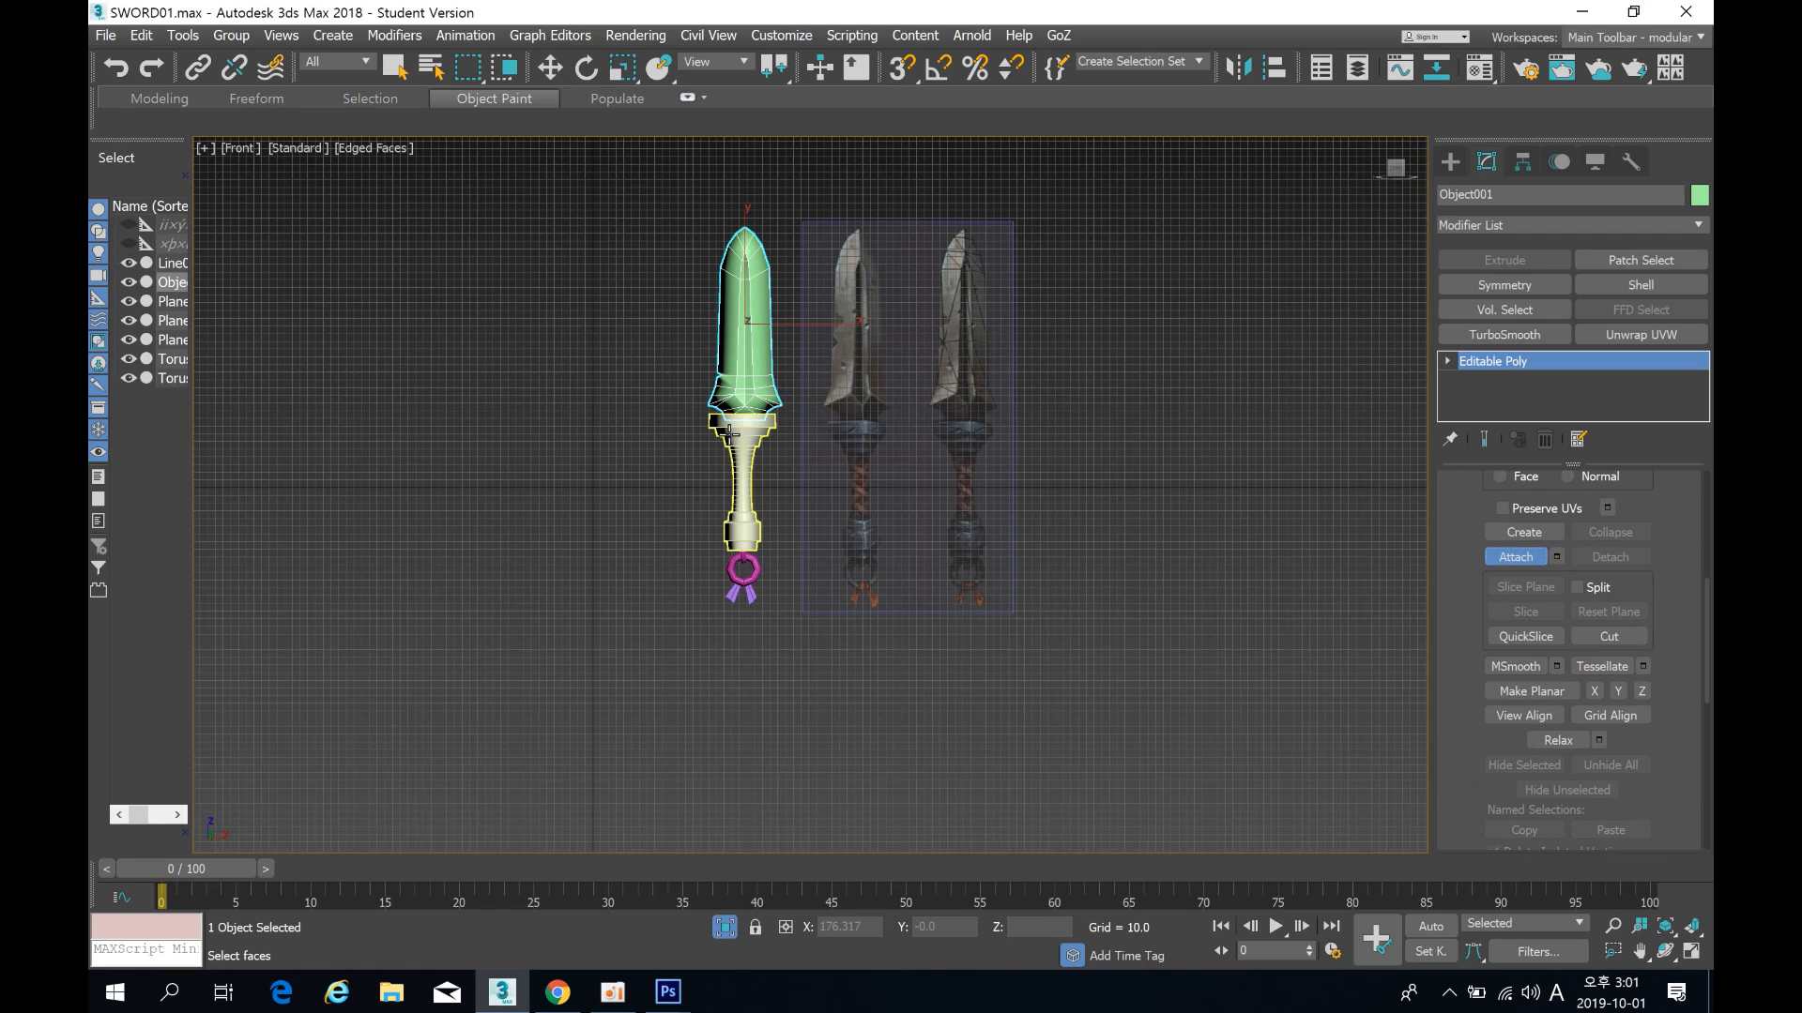
left_click(756, 530)
left_click(756, 568)
scroll(758, 567, "up", 6)
left_click(777, 480)
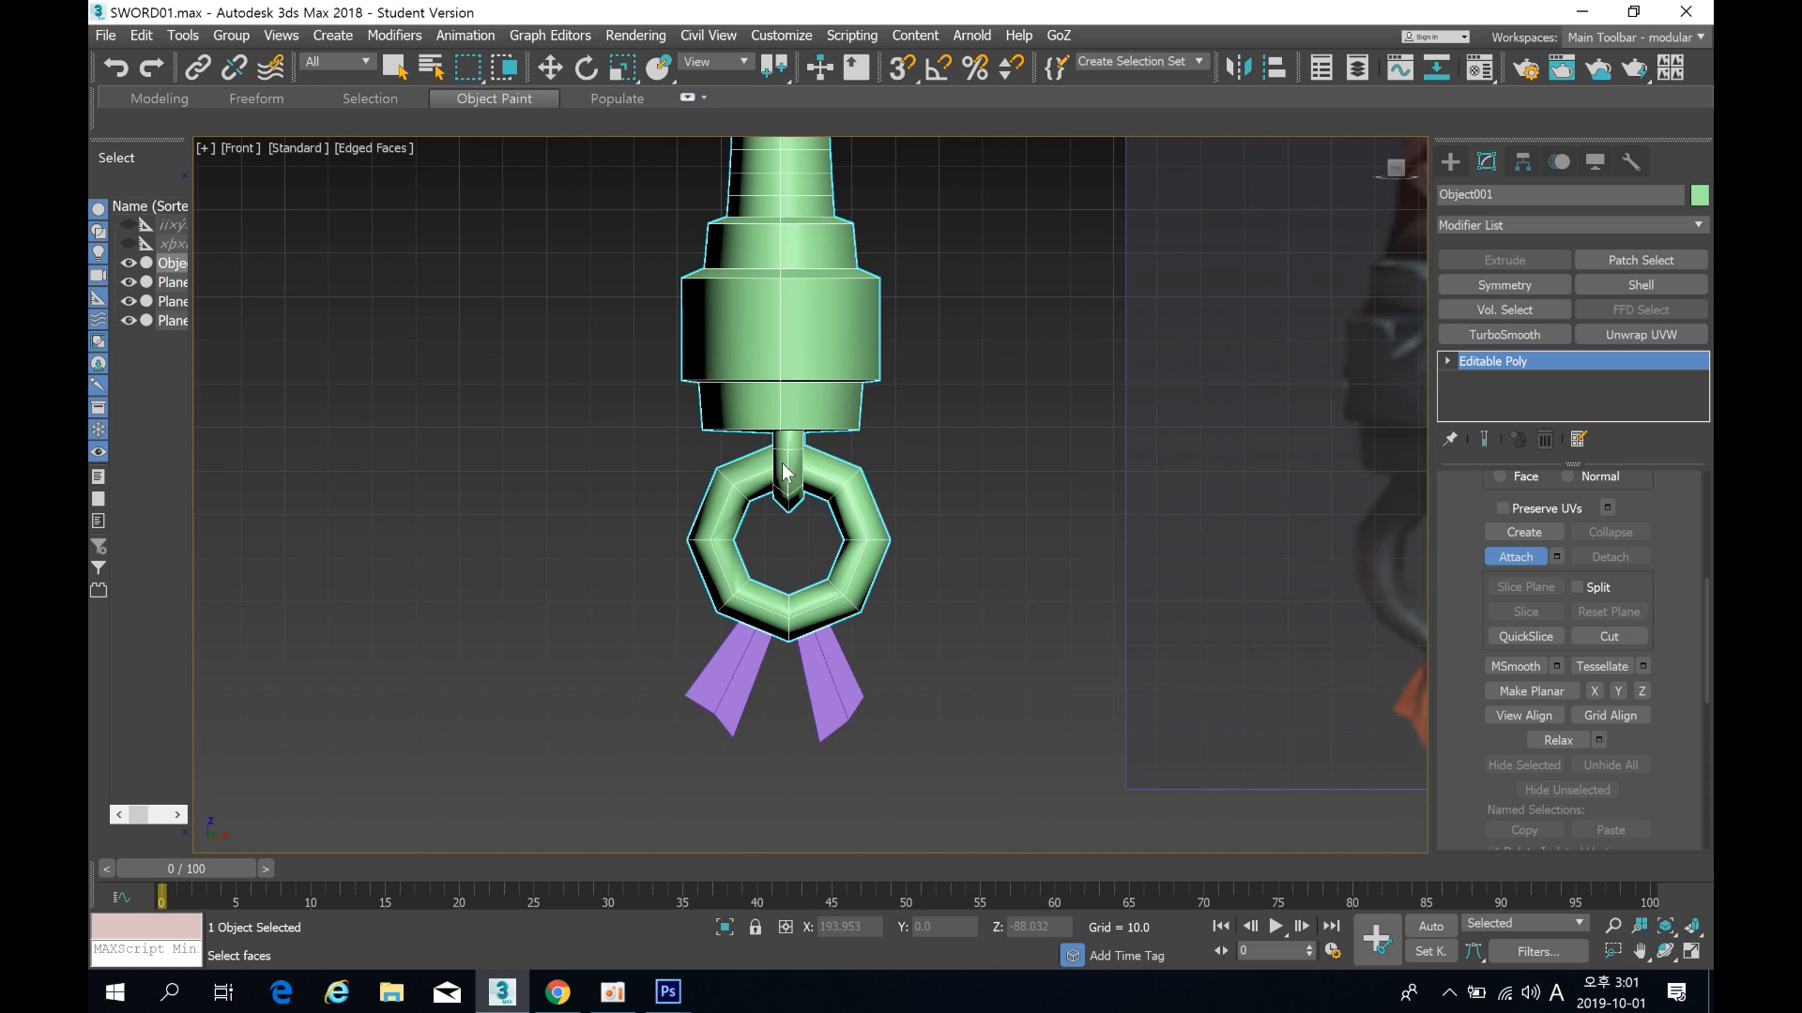
left_click(740, 656)
scroll(842, 675, "down", 8)
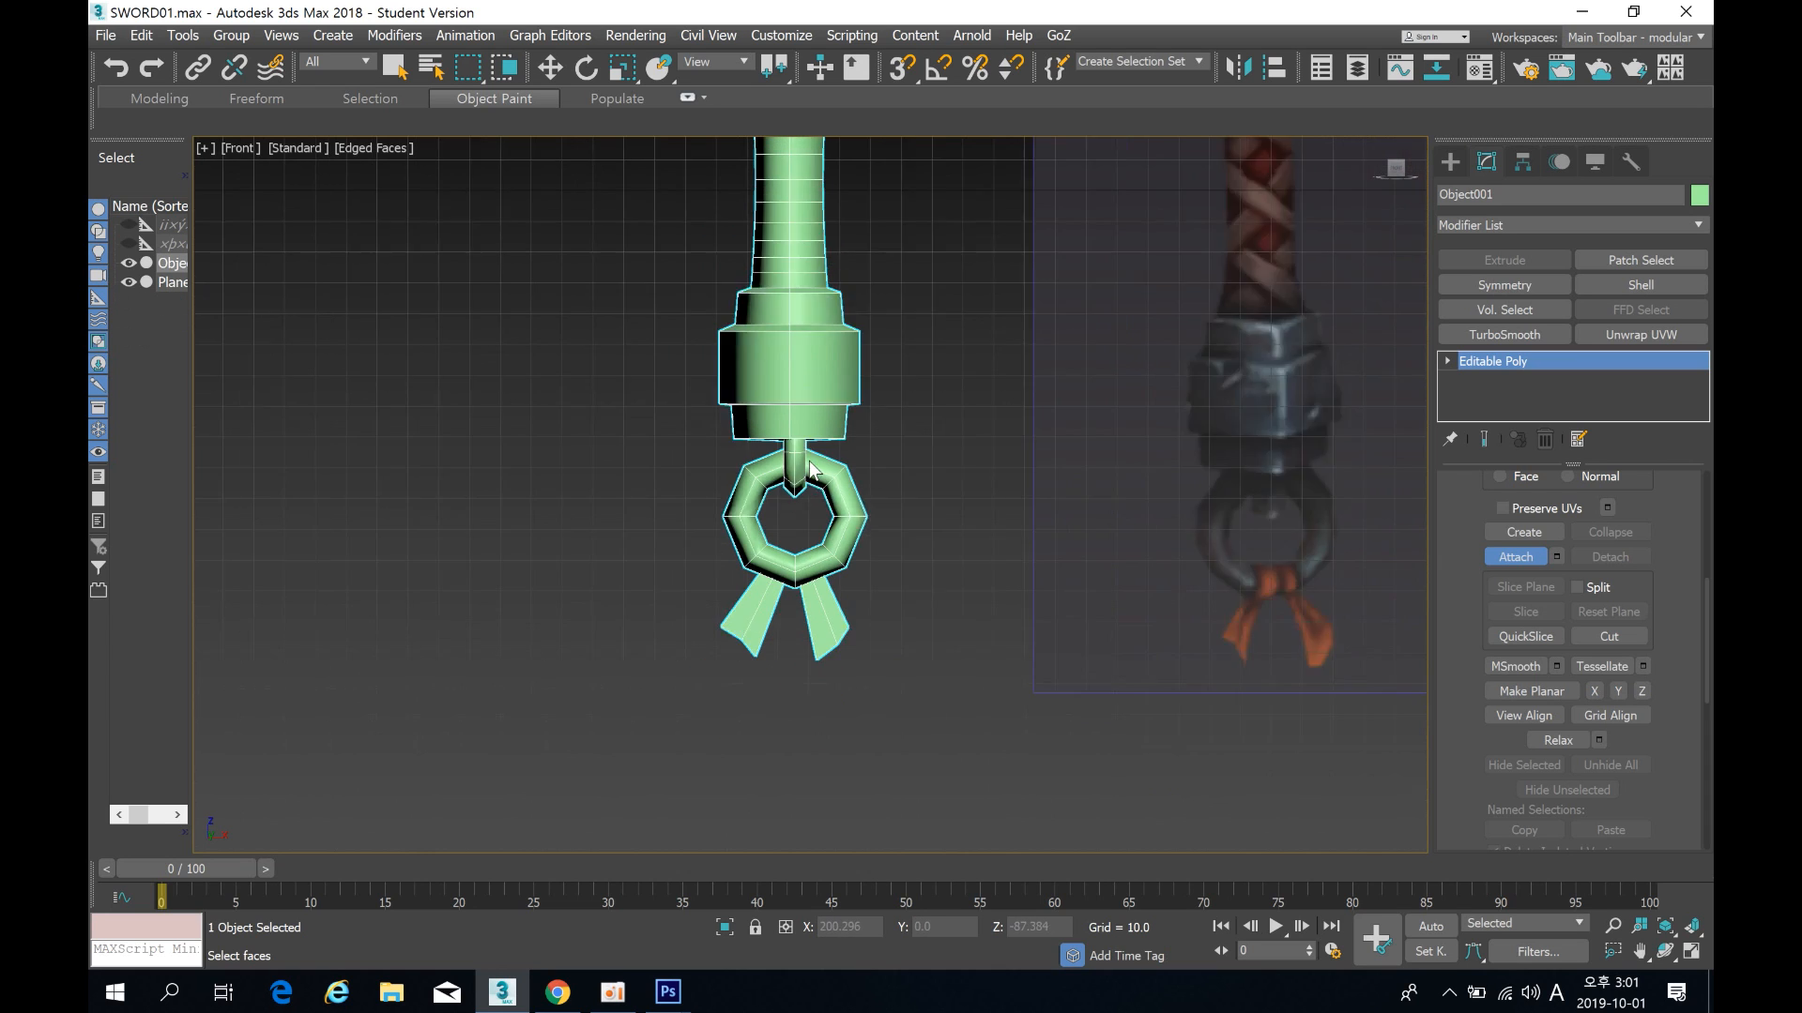
left_click(1525, 557)
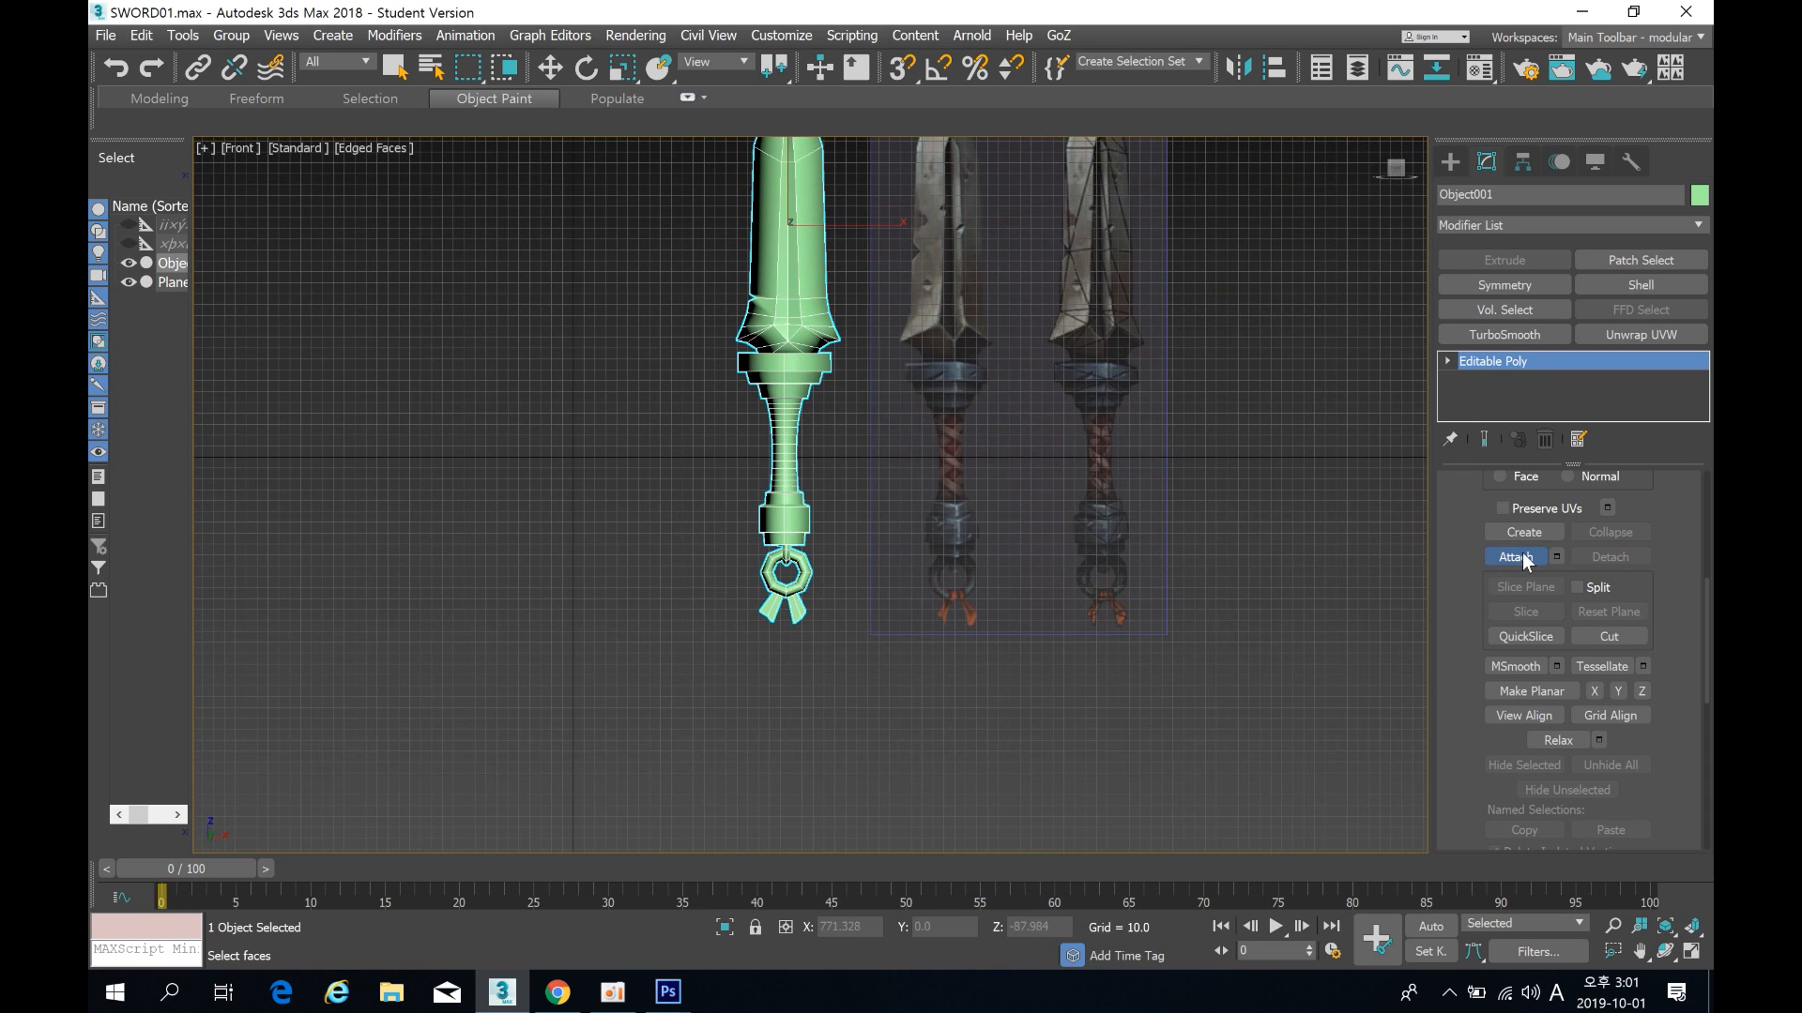
Step: Apply an Unwrap UVW modifier to the combined sword and open its UV Editor
middle_click_drag(696, 458, 715, 537)
left_click(667, 458)
left_click(812, 350)
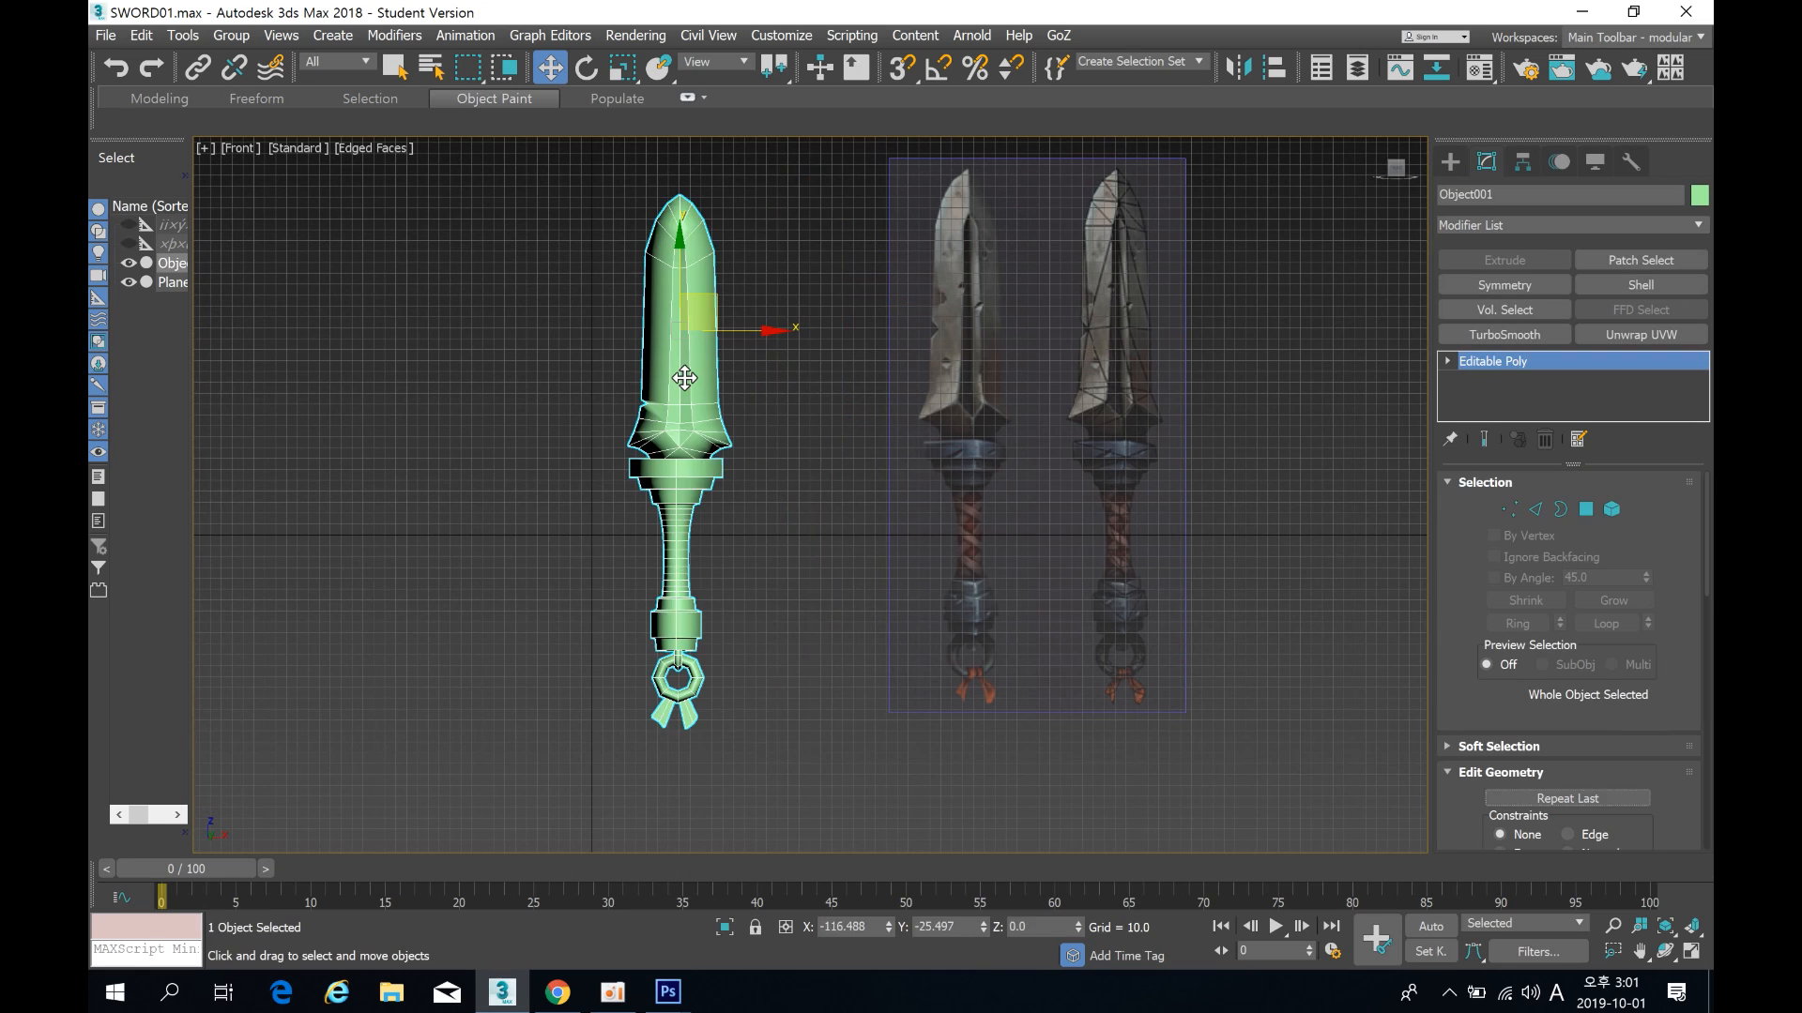
left_click(1632, 332)
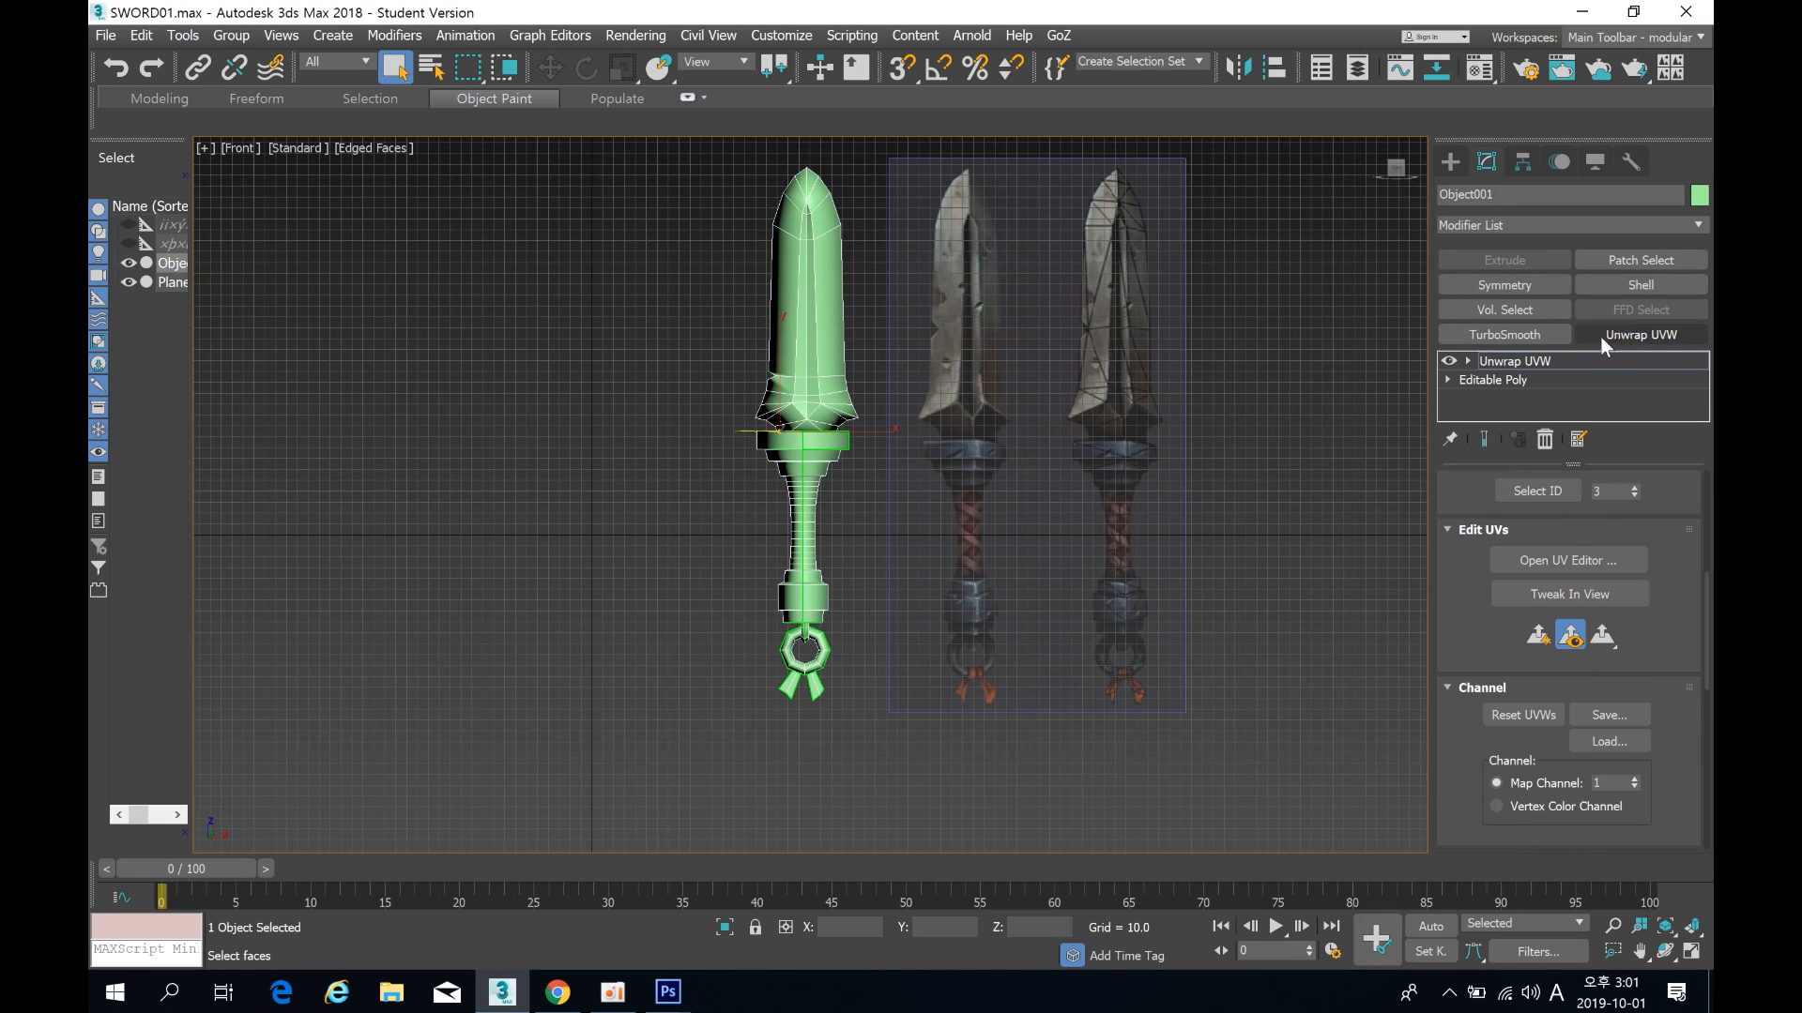
left_click(1569, 561)
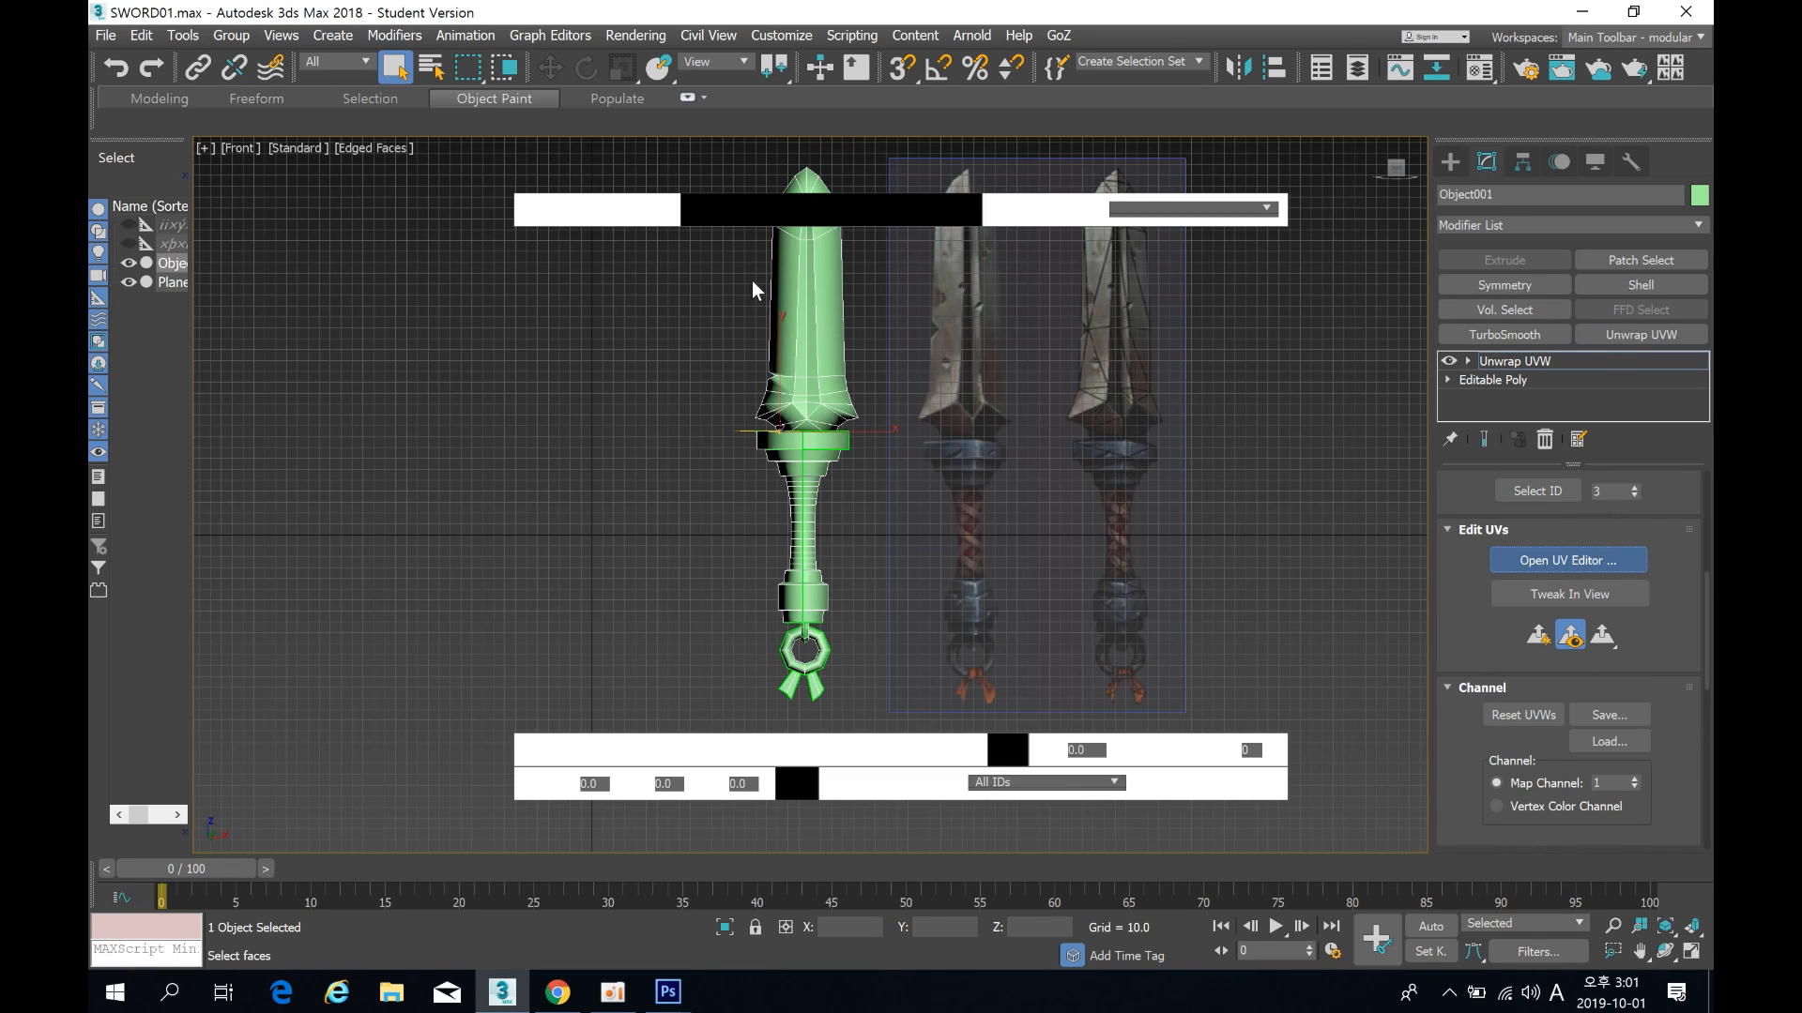
Step: Enable element selection in the UV Editor and select the sword's overlapping UVs around the UV square
left_click_drag(474, 434, 1036, 800)
scroll(470, 424, "down", 5)
scroll(470, 421, "down", 2)
scroll(443, 445, "down", 2)
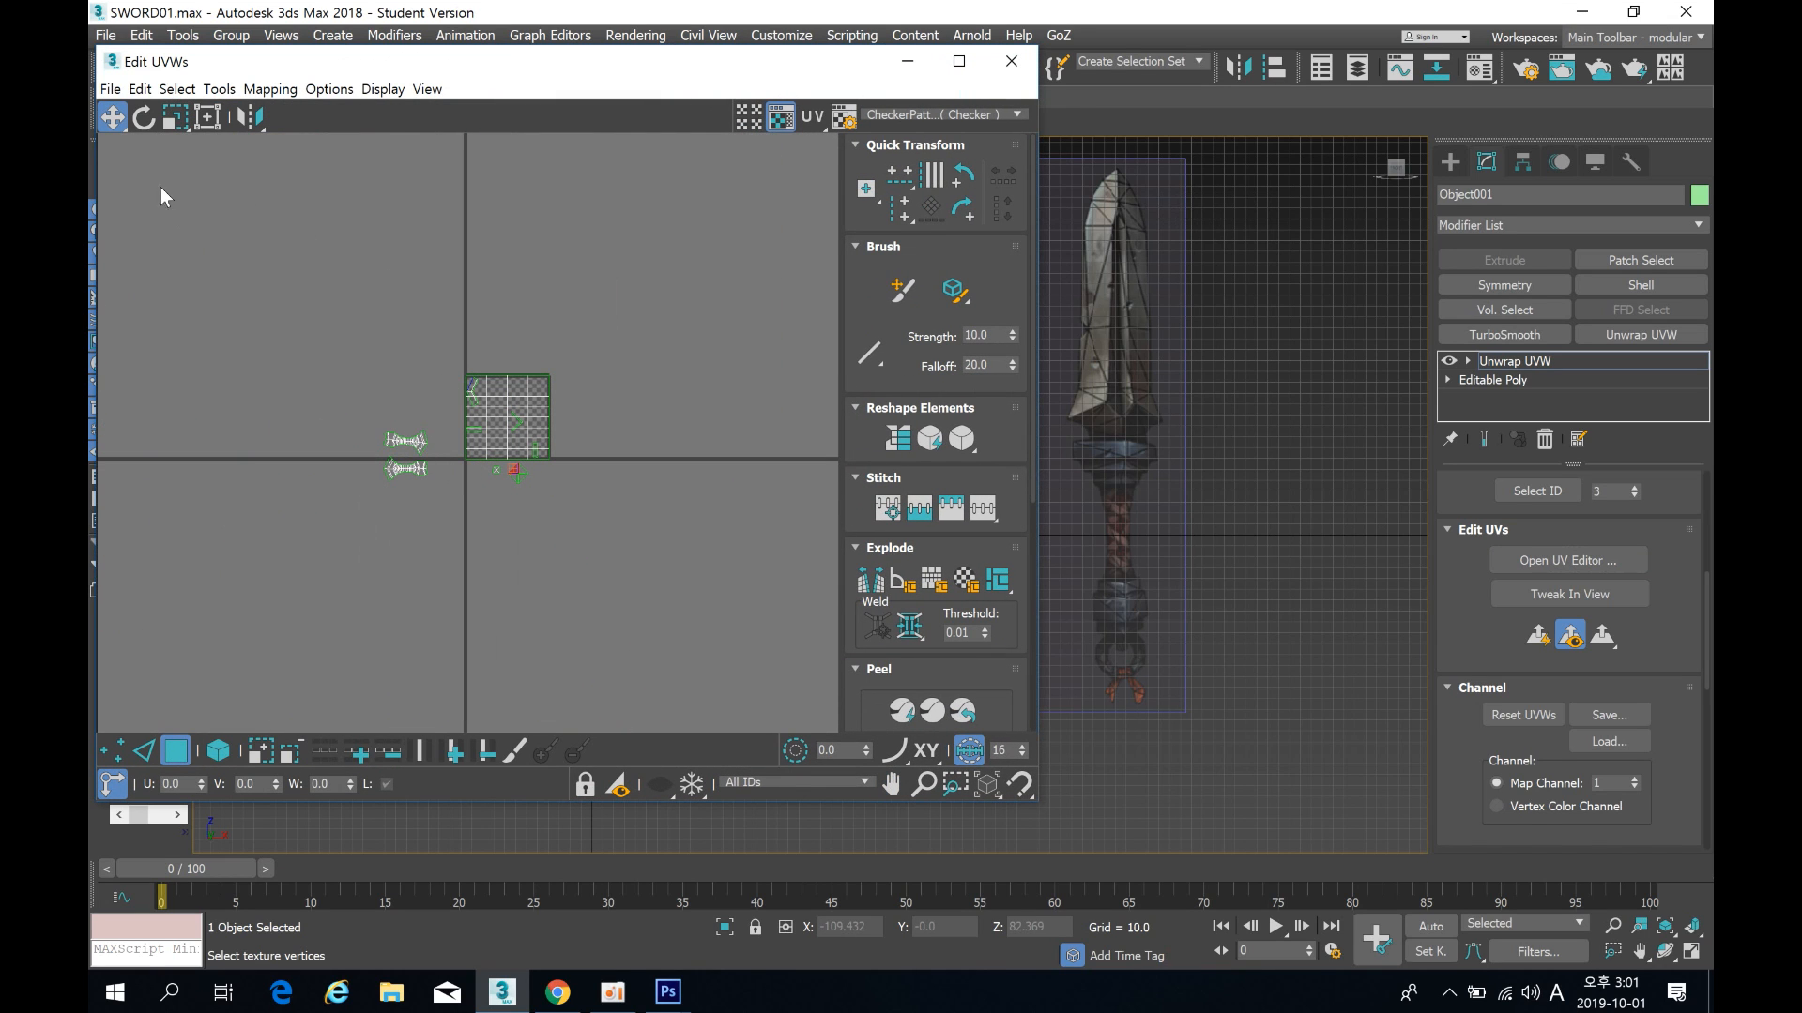
left_click(218, 751)
left_click_drag(319, 291, 708, 664)
left_click_drag(820, 71, 463, 98)
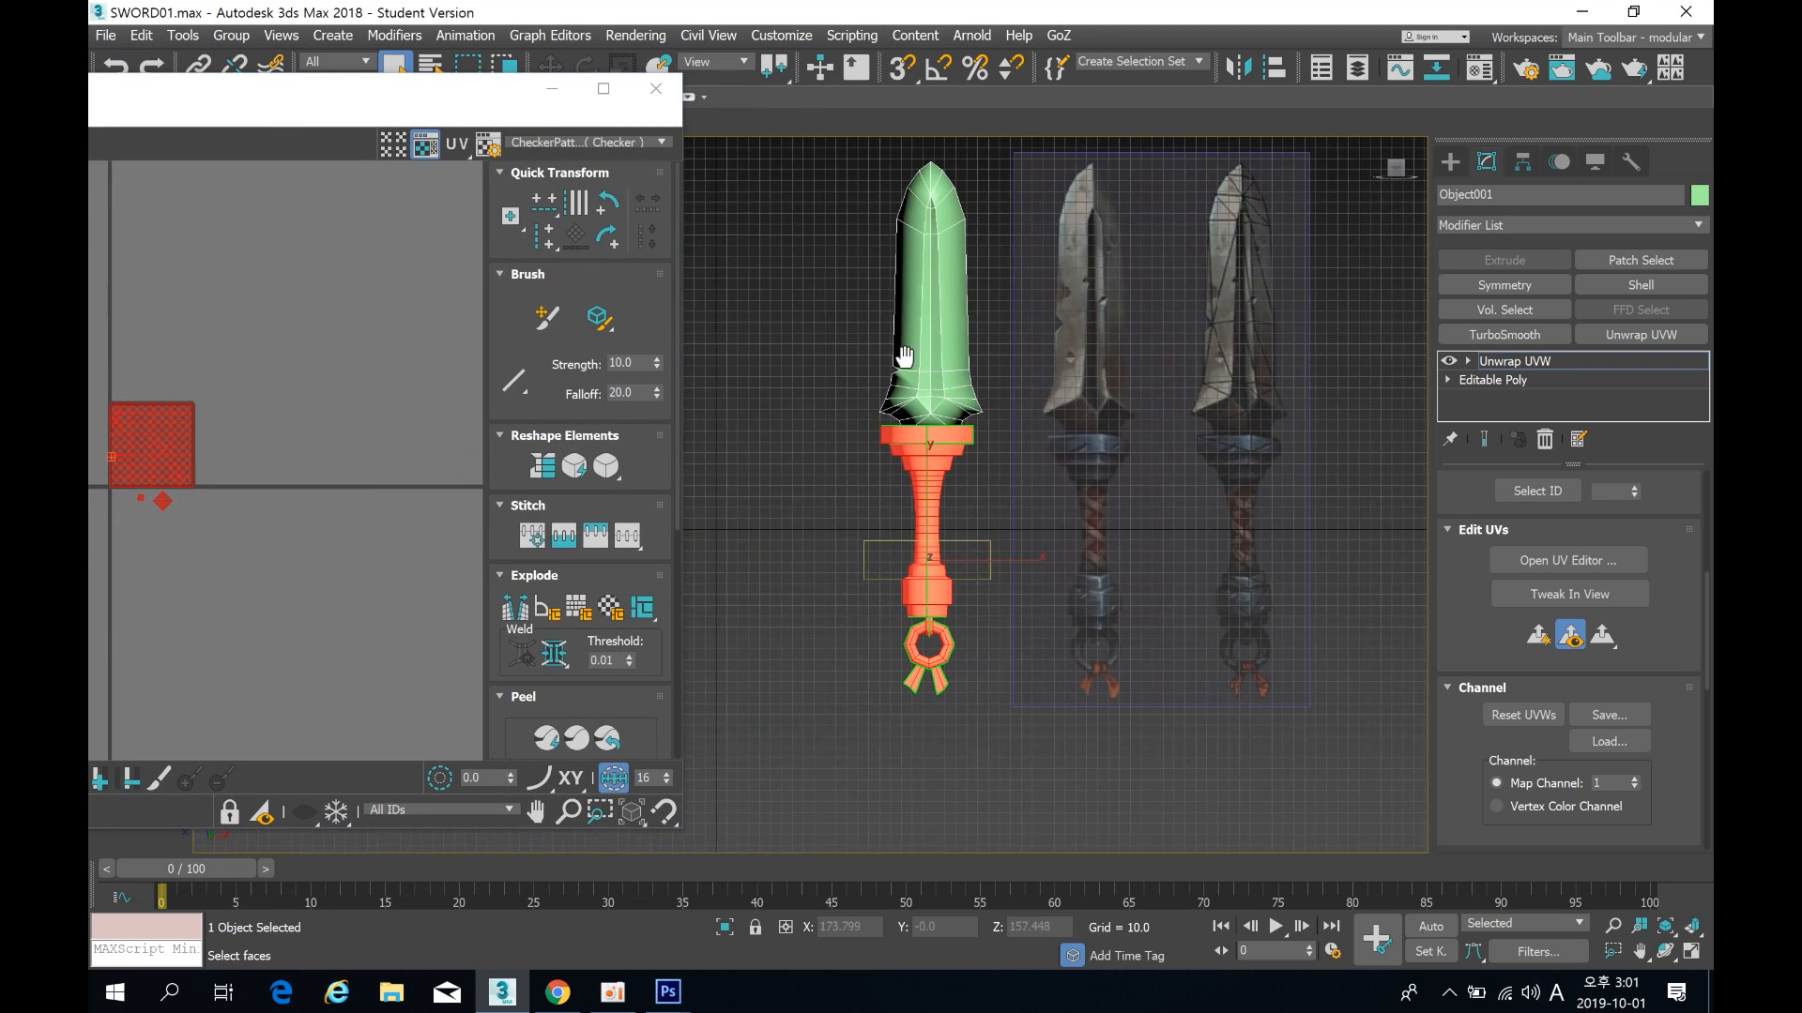
Step: Apply Flatten Mapping to the selected UVs with a polygon angle threshold of 60 and spacing of 0.001
left_click_drag(328, 91, 721, 68)
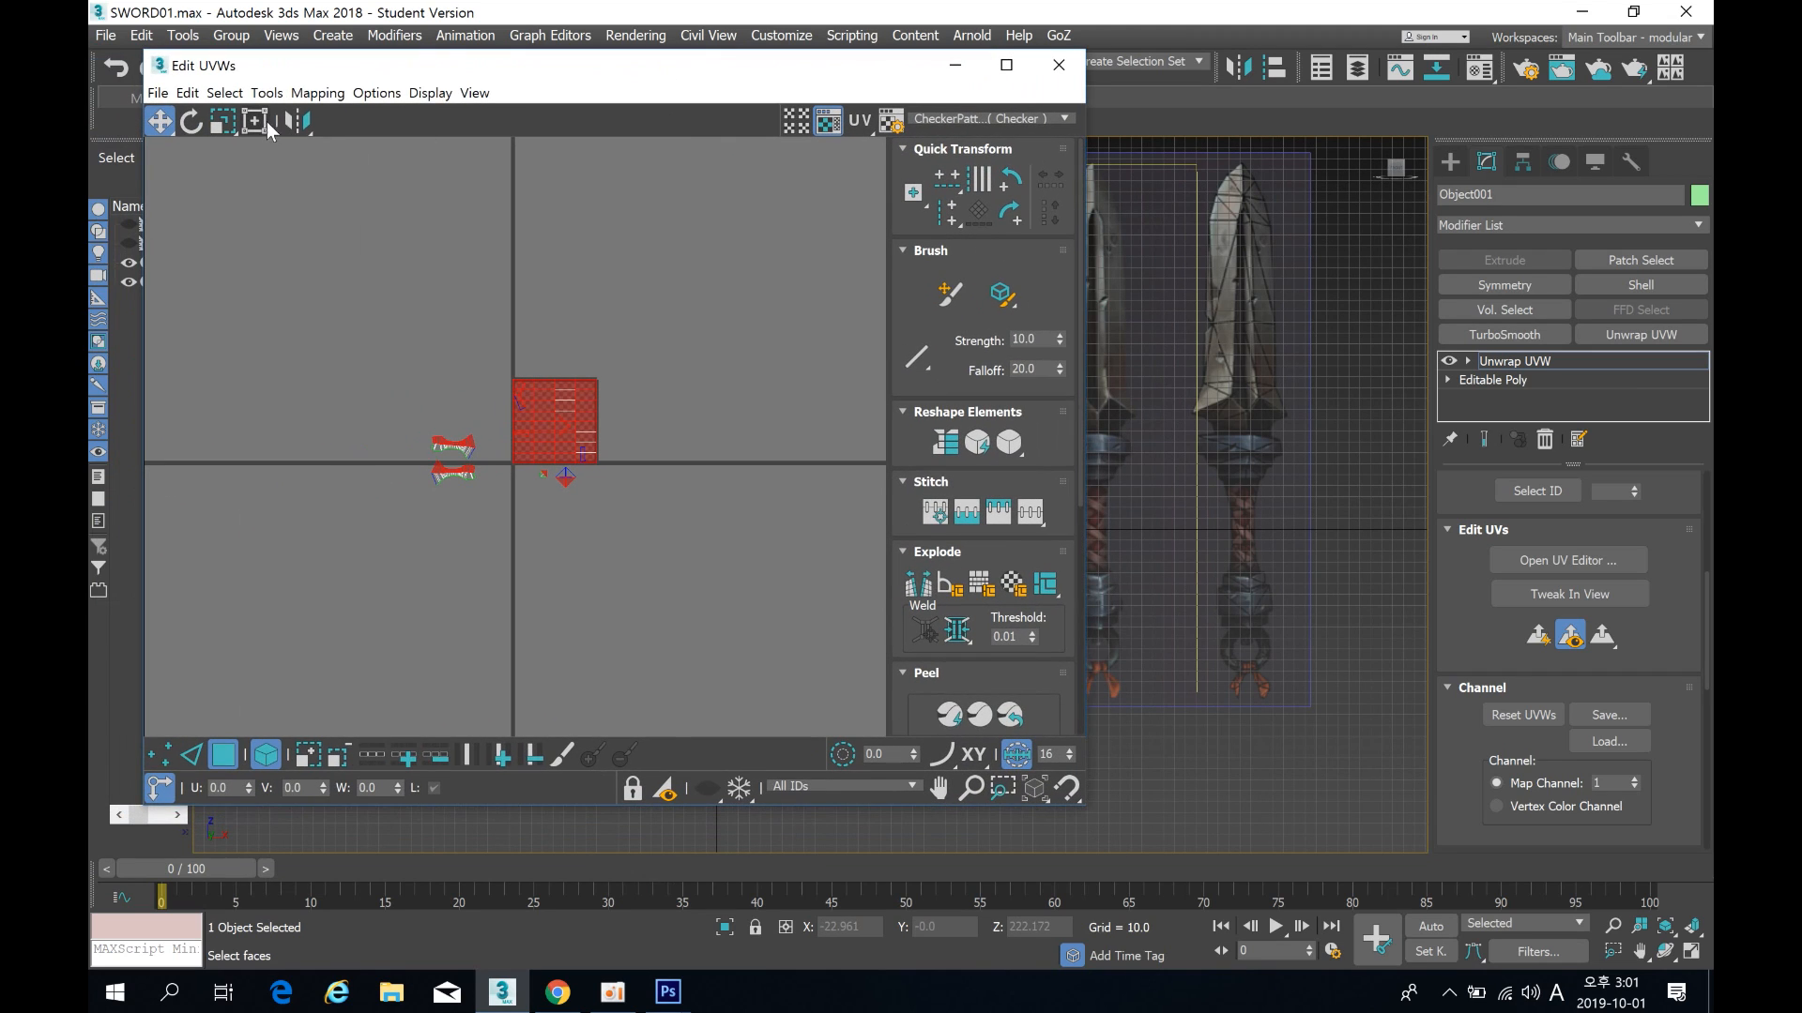
left_click(310, 93)
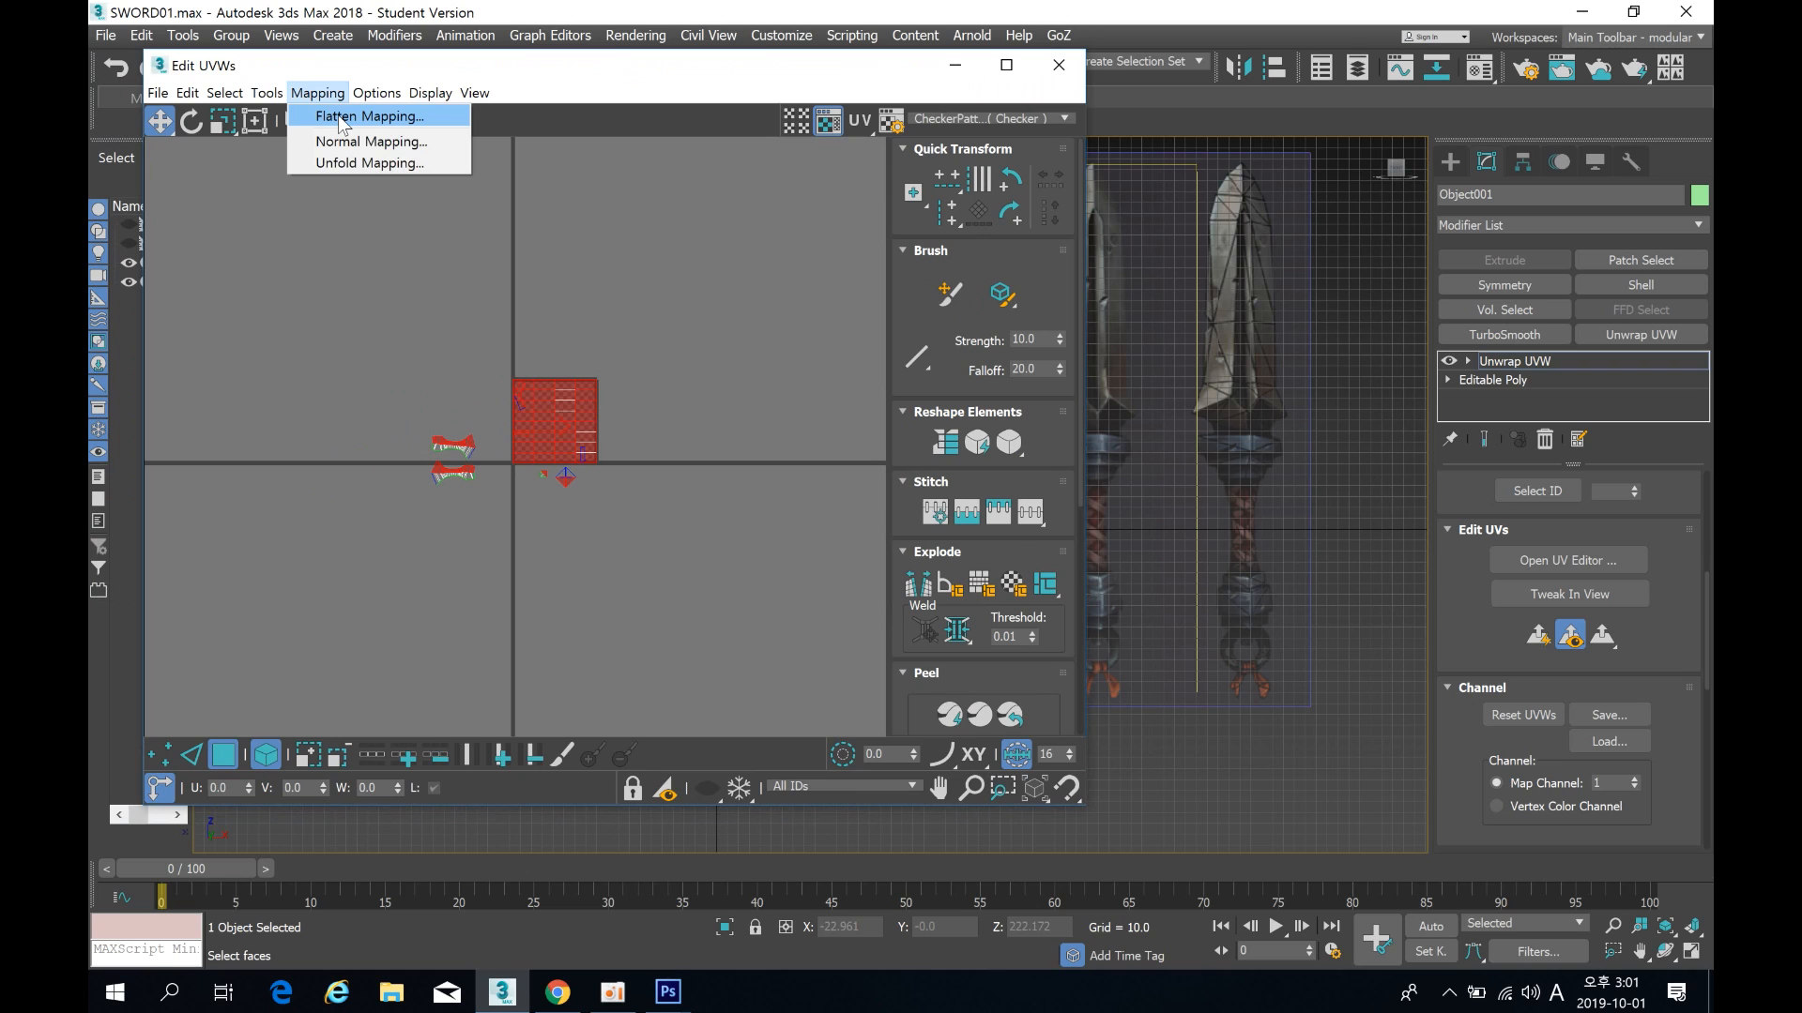
left_click(343, 116)
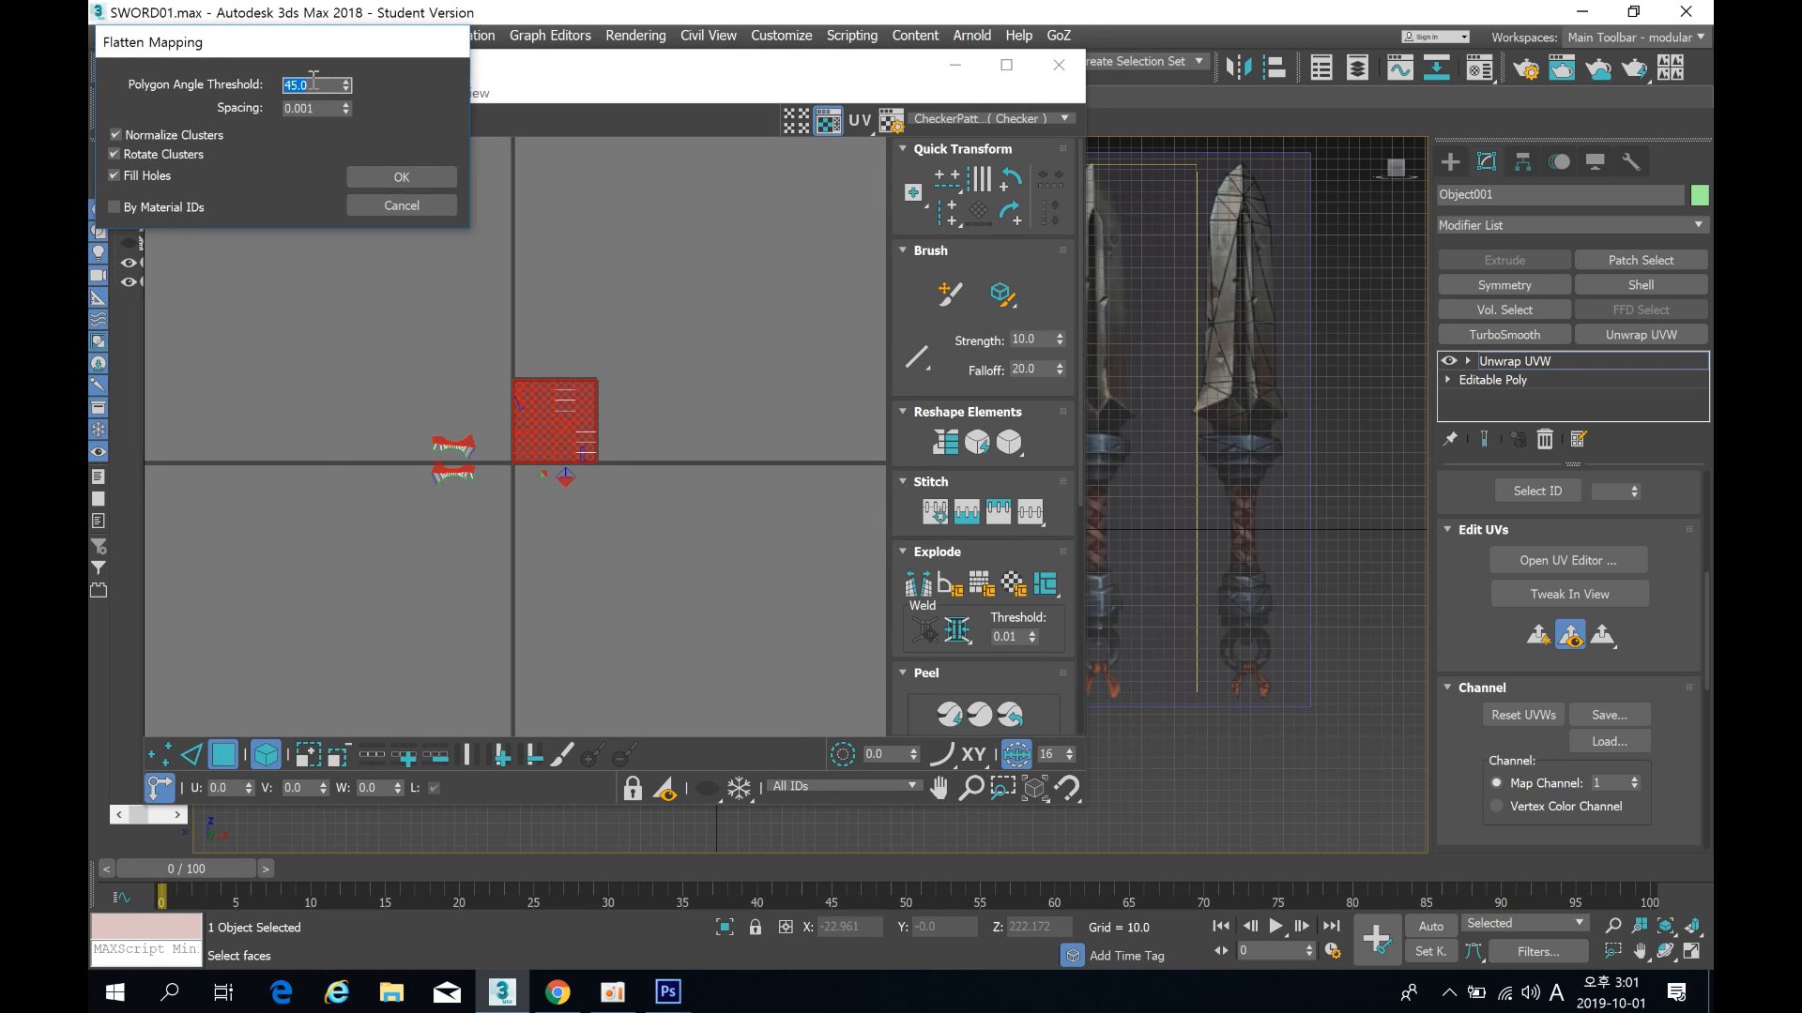
left_click(323, 110)
left_click(407, 180)
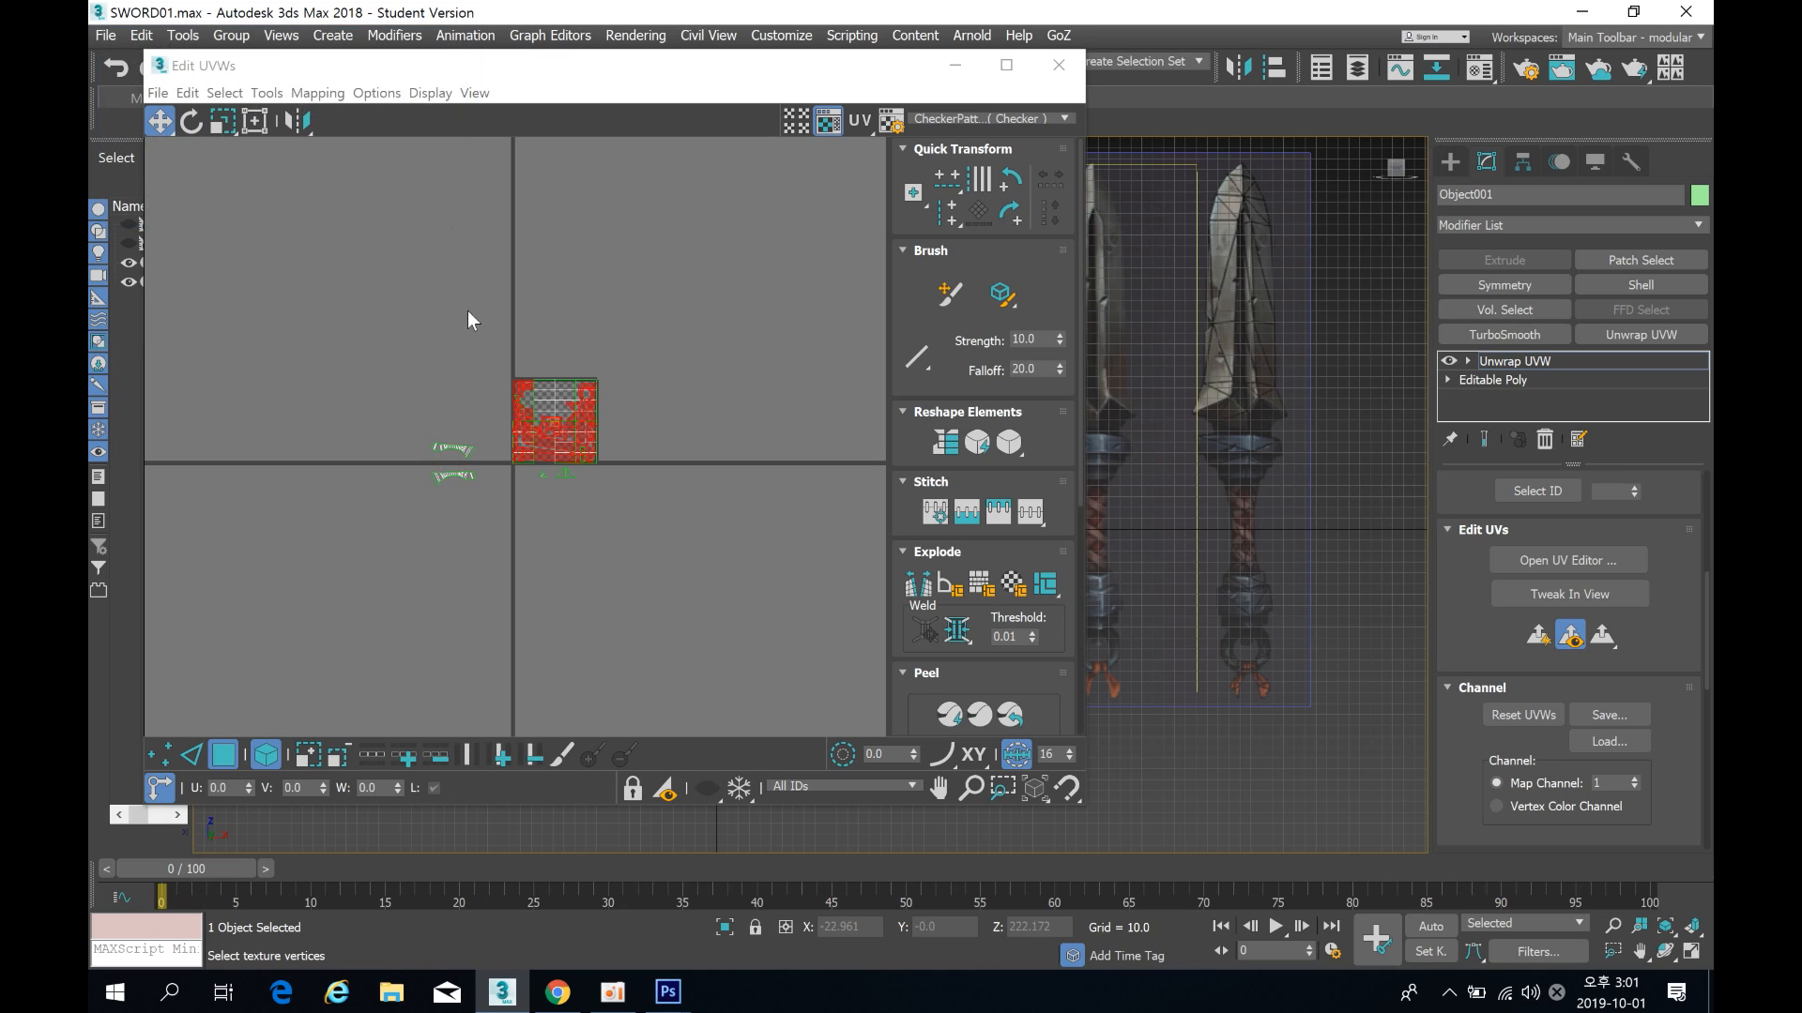
Step: Select all UVs, including those outside the UV square, and run Flatten Mapping again with threshold 60
left_click_drag(444, 301, 738, 634)
mouse_move(820, 81)
left_mouse_down()
mouse_move(331, 194)
mouse_move(832, 78)
left_mouse_up()
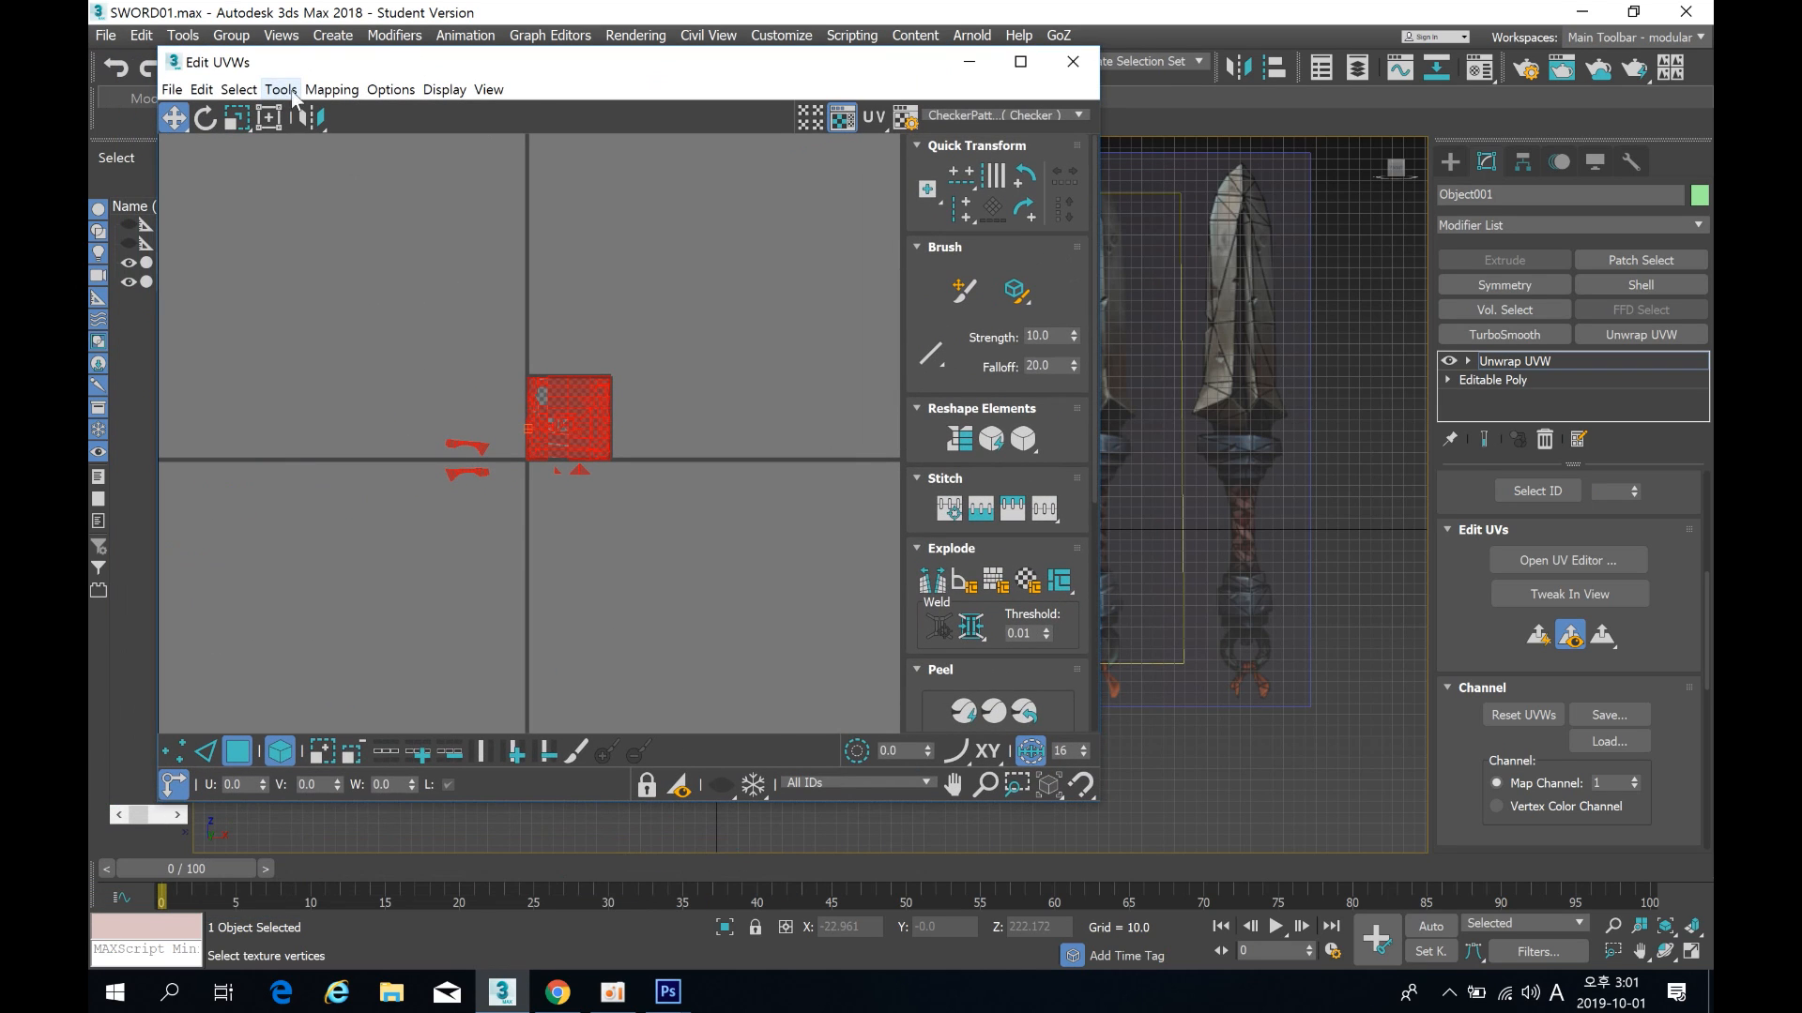
left_click(331, 89)
left_click(331, 113)
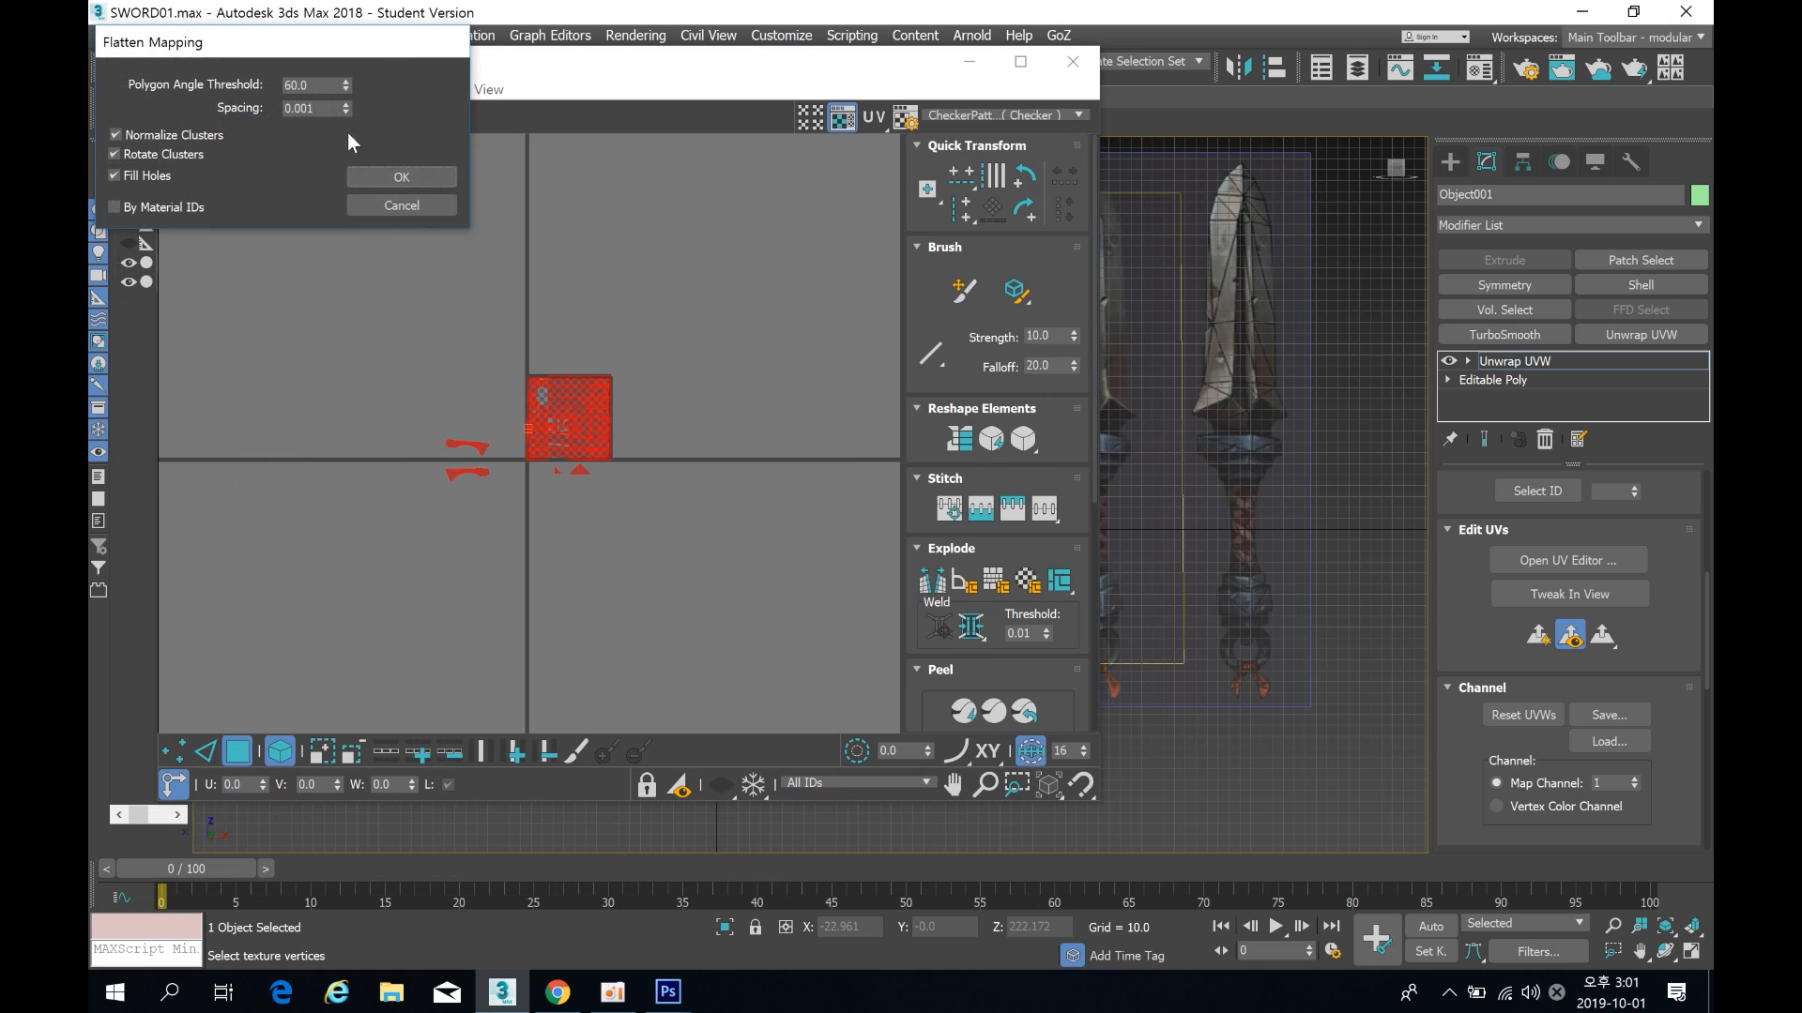
left_click(390, 178)
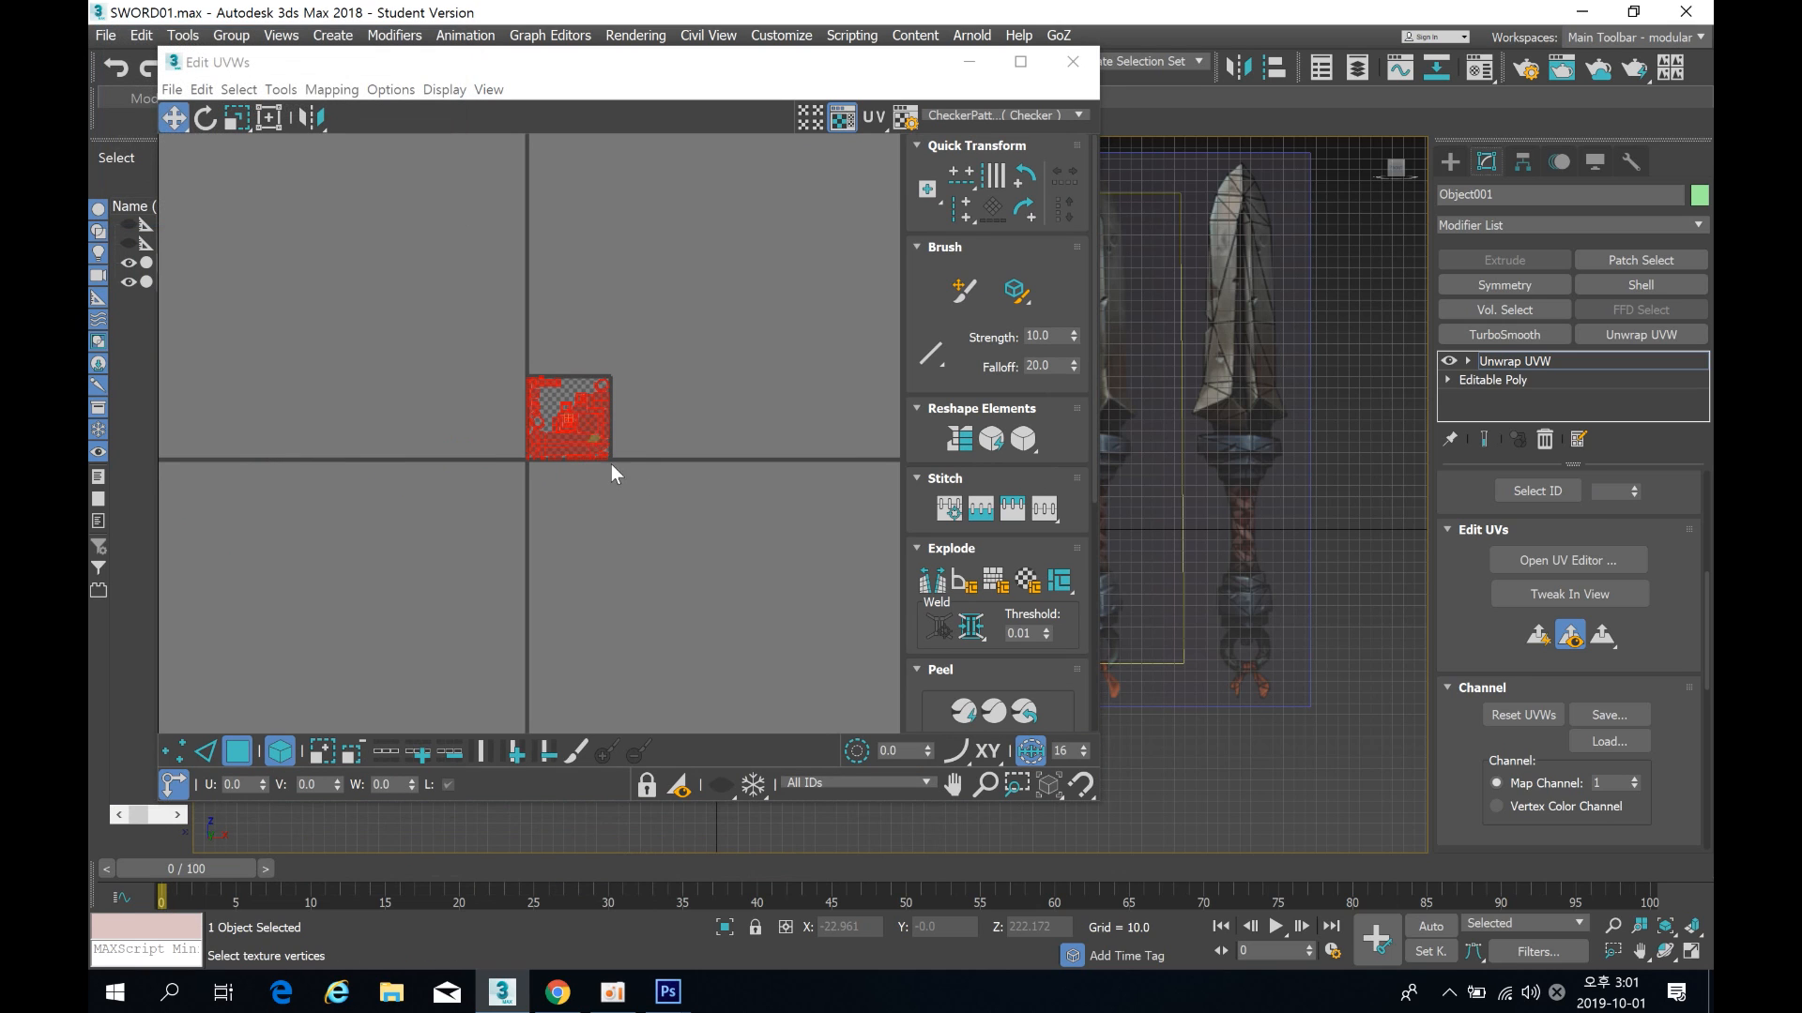
Step: Select the large blade shell in the flattened UV layout and check which faces it covers on the sword
scroll(582, 418, "up", 5)
left_click(836, 458)
middle_click_drag(836, 458, 790, 406)
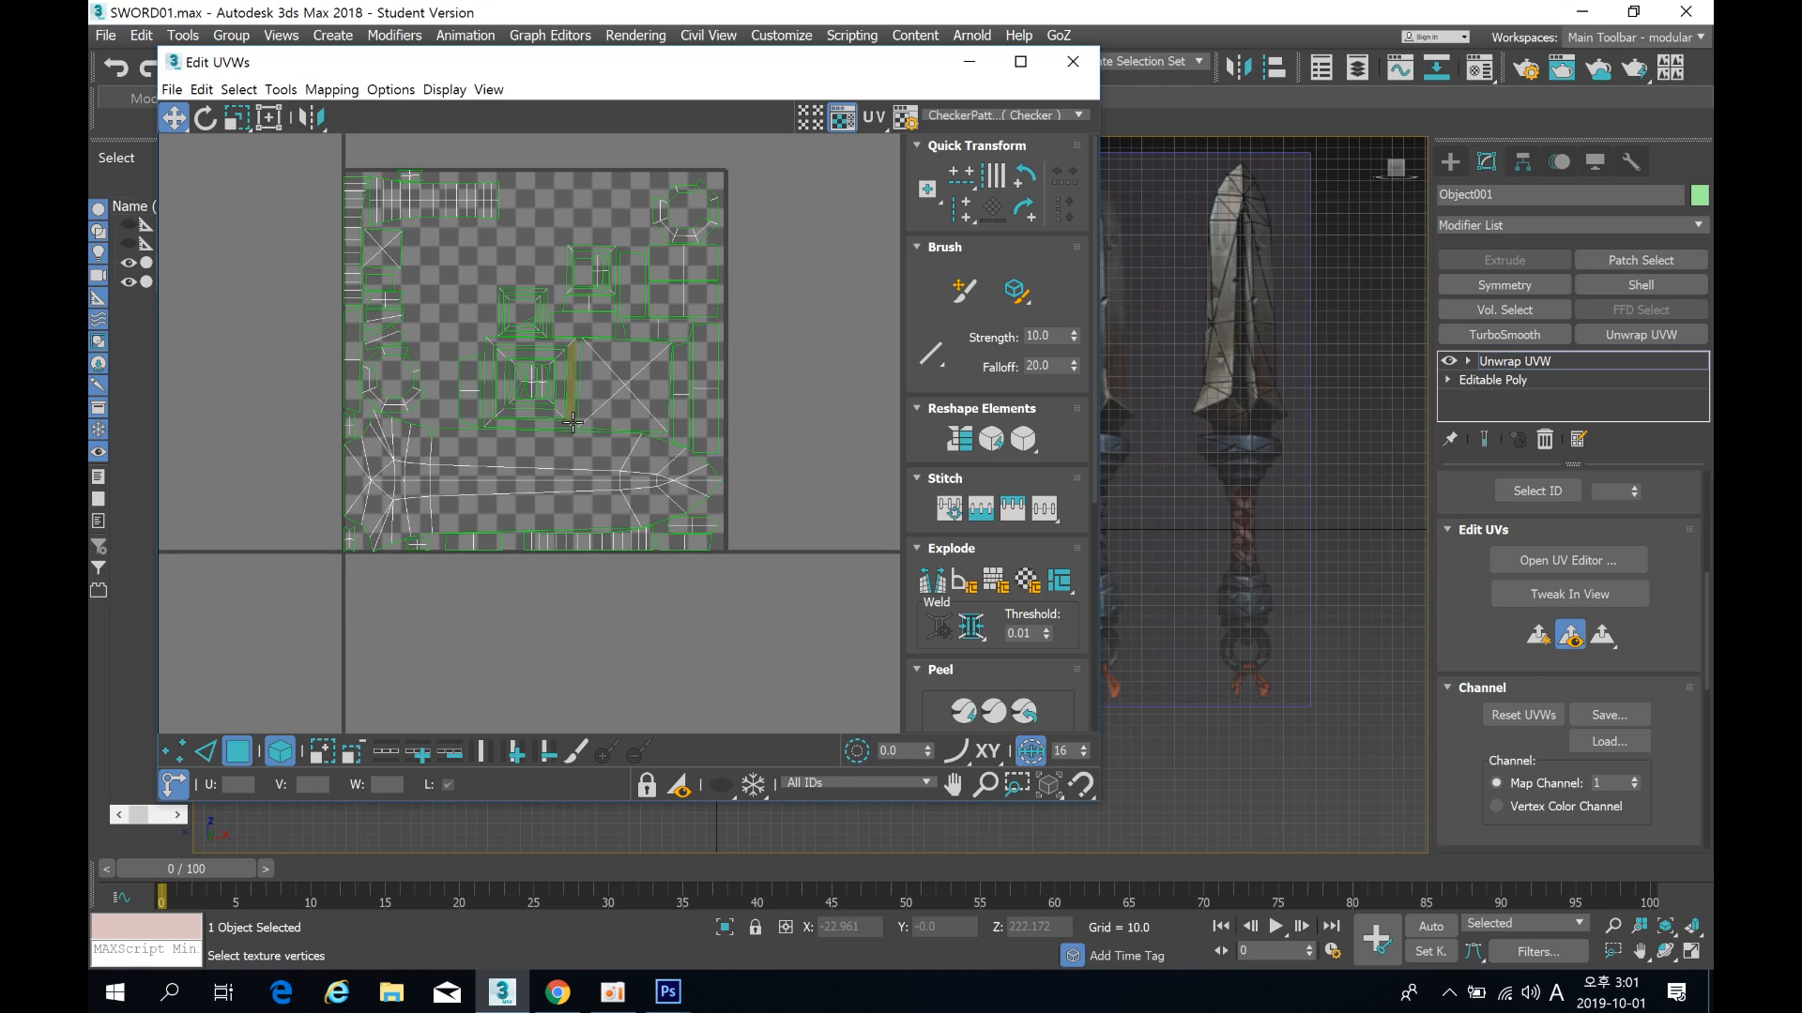
middle_click_drag(525, 473, 526, 491)
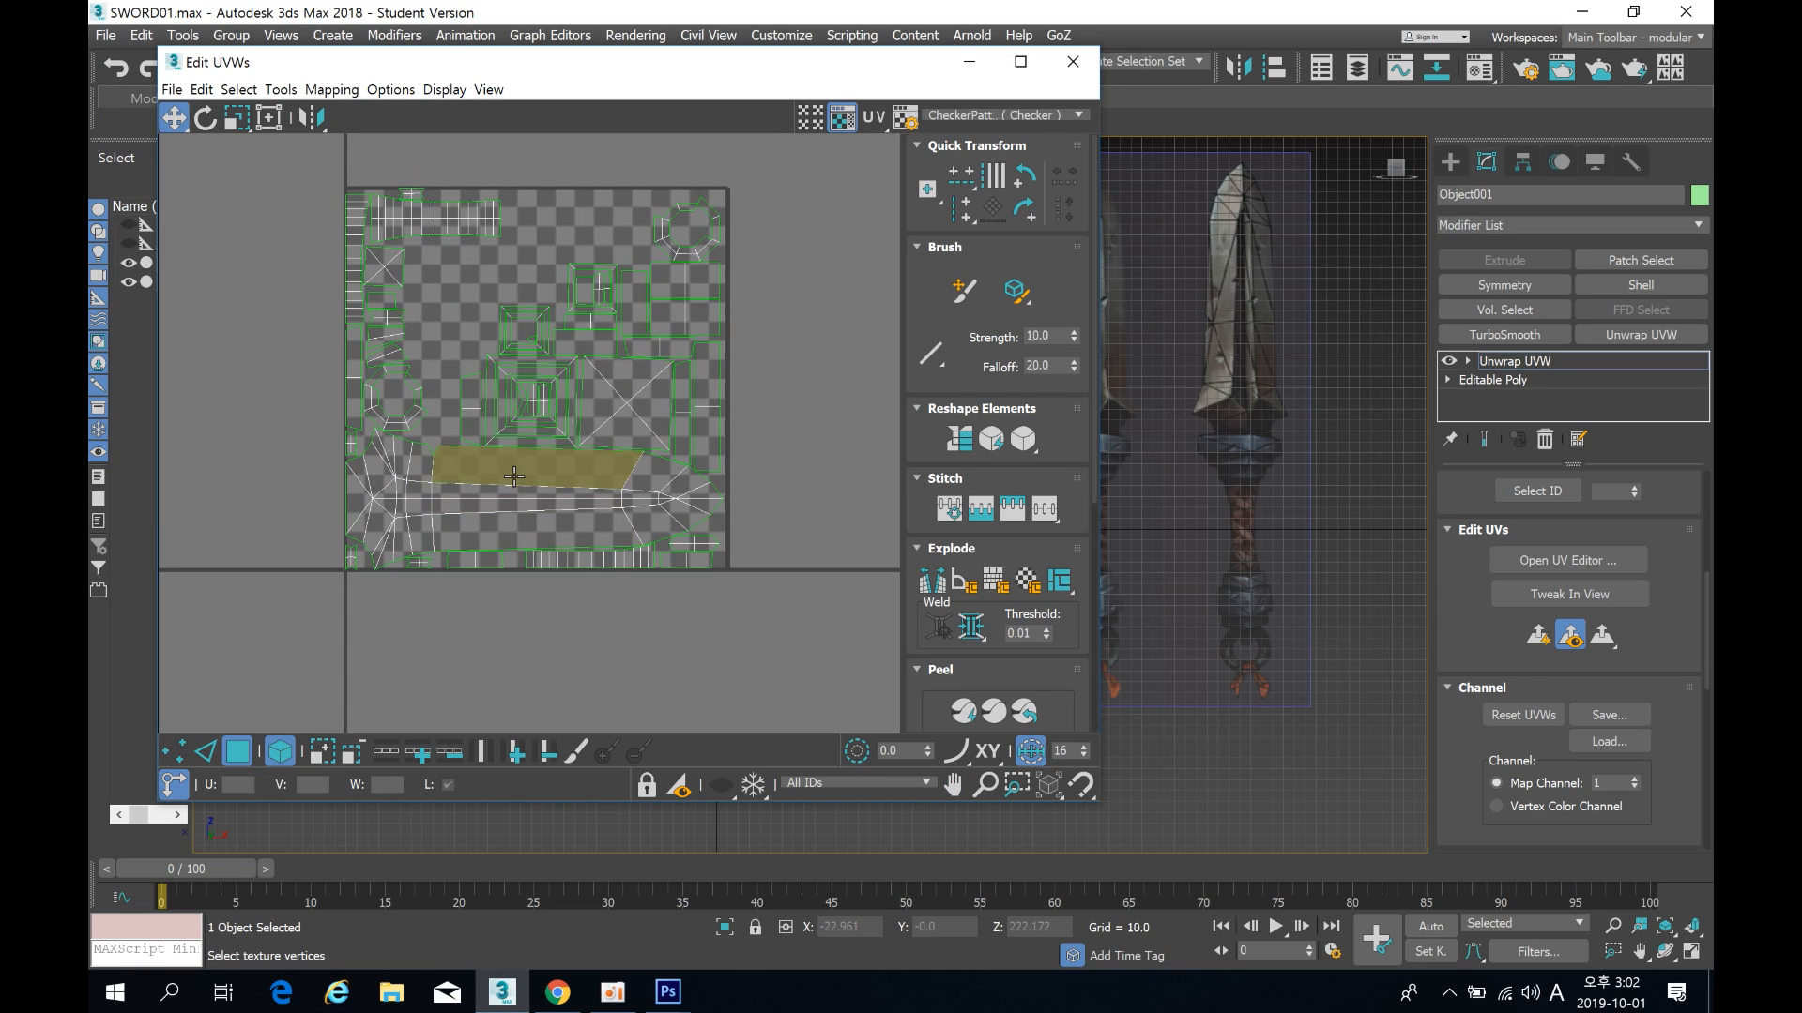
left_click(507, 458)
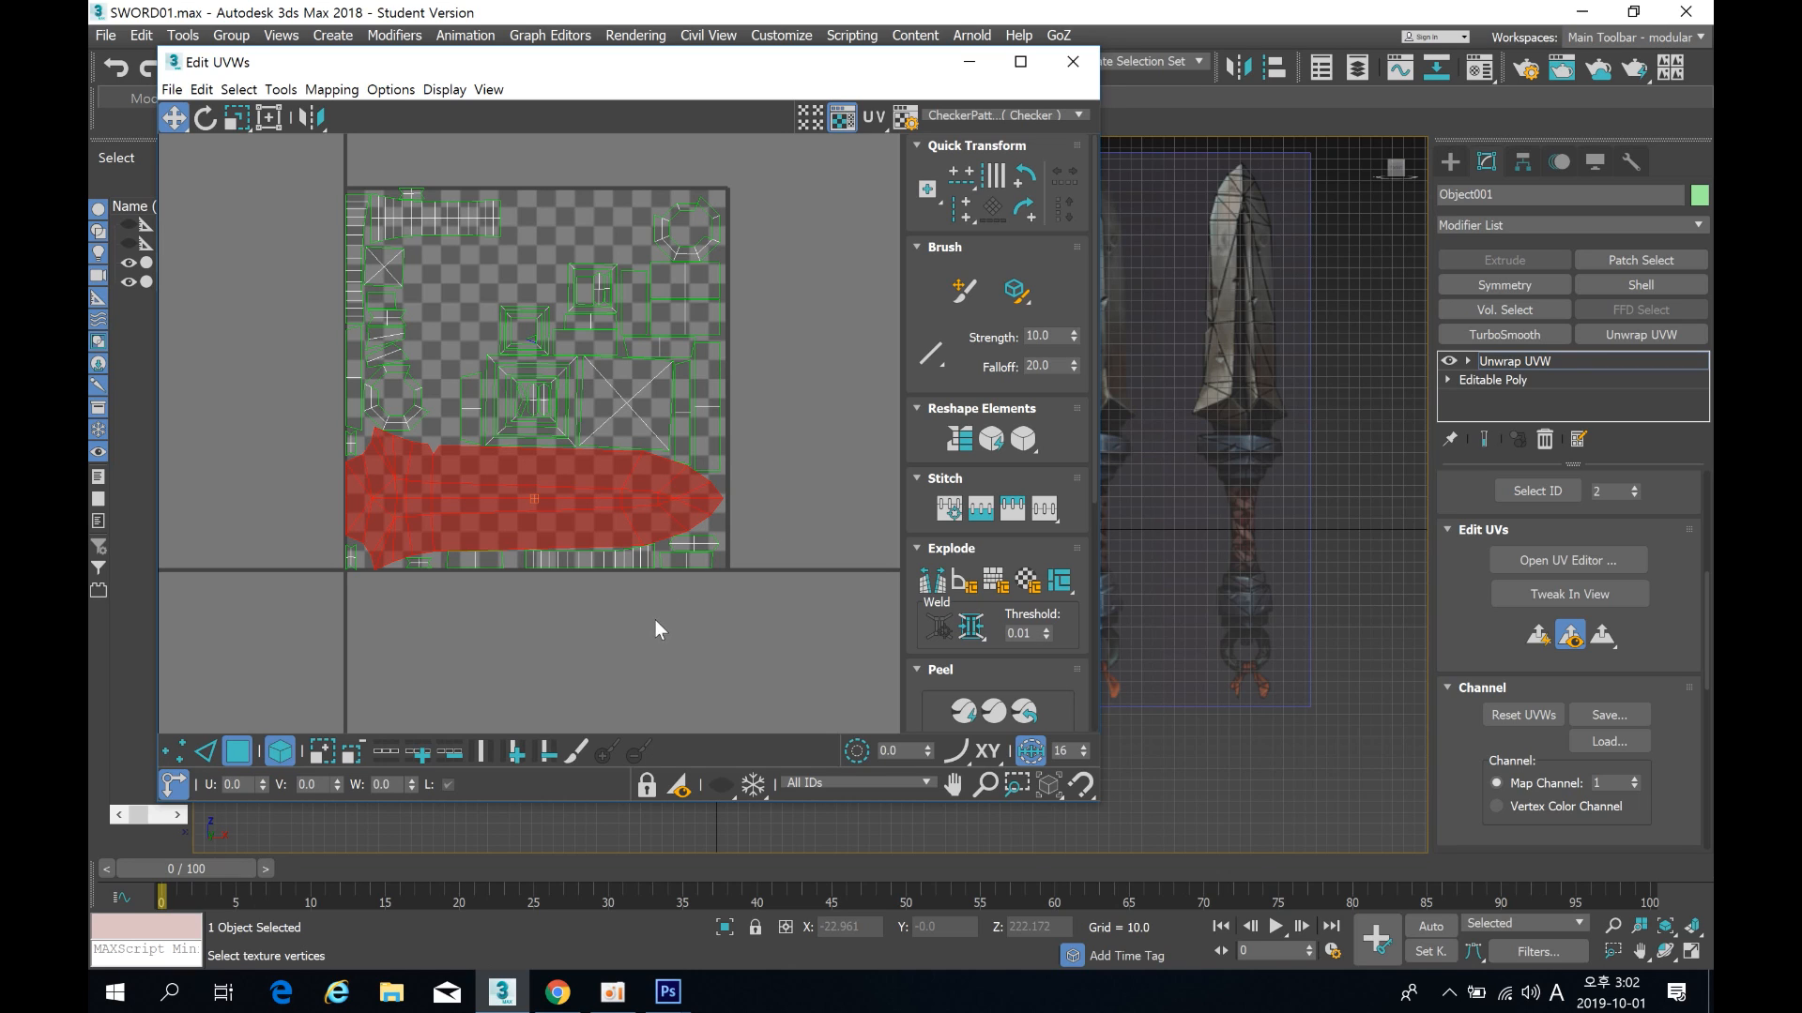
left_click_drag(812, 70, 332, 108)
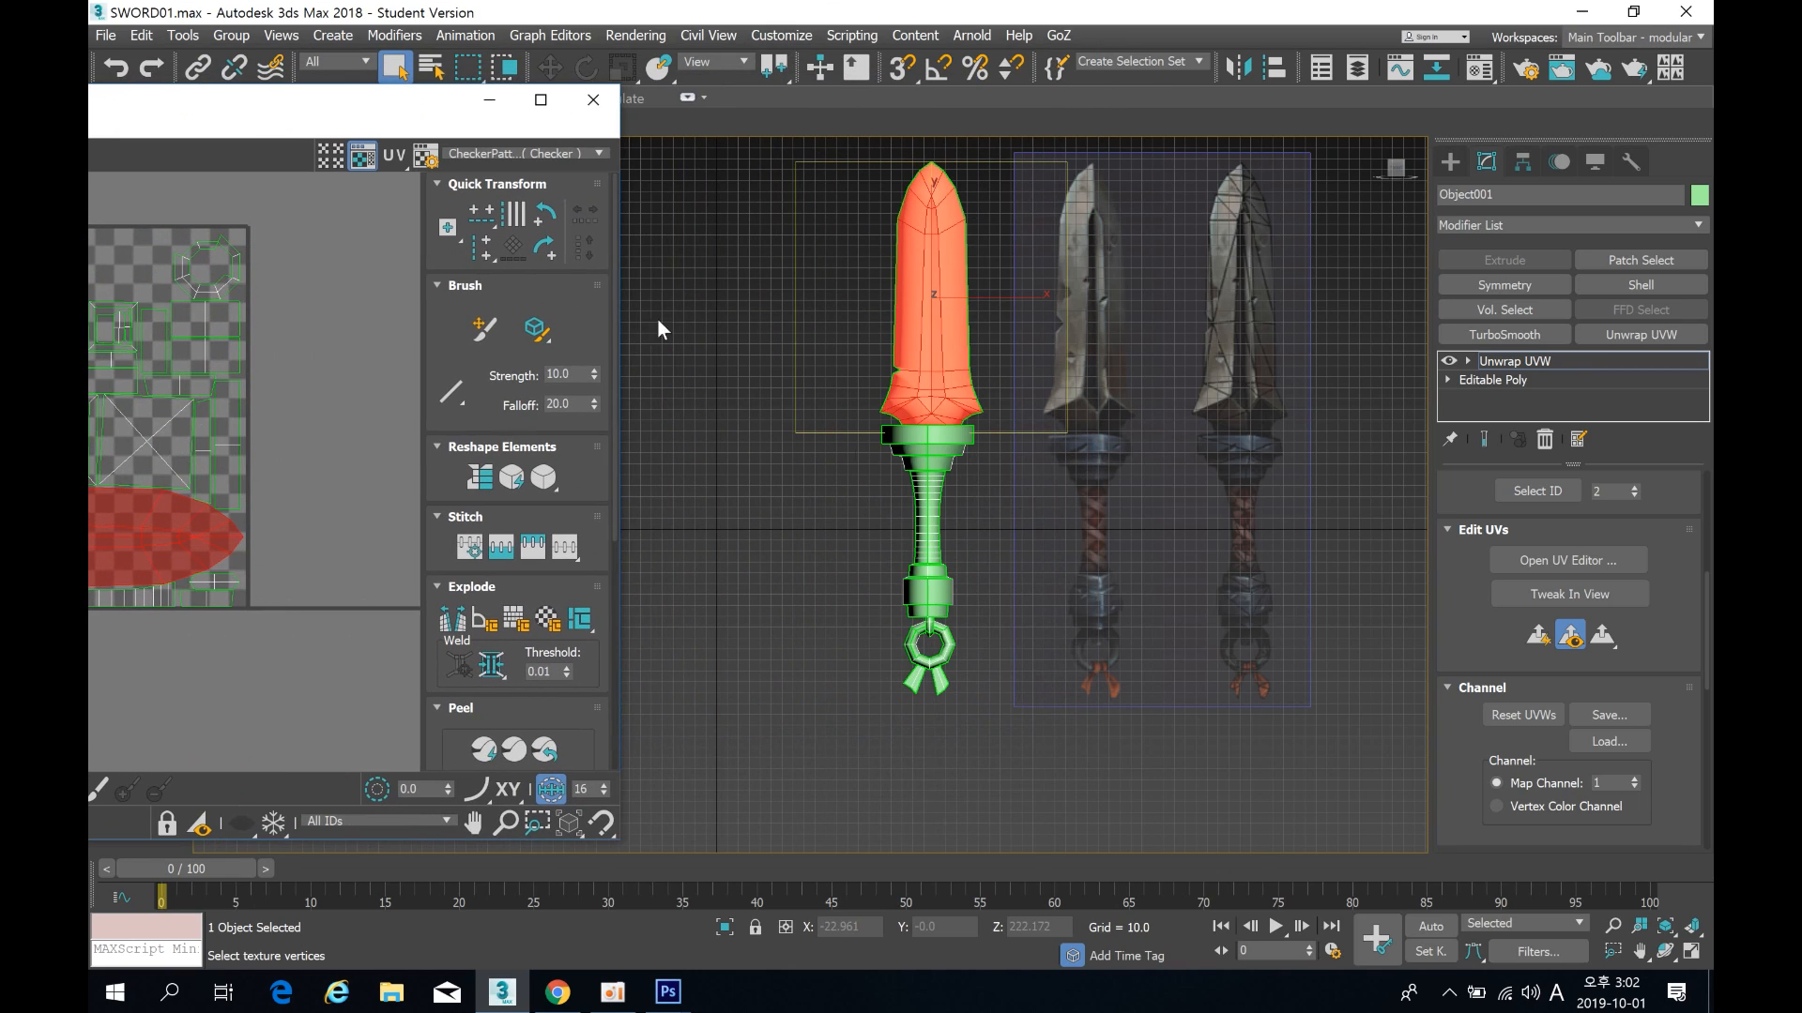
Step: Select a narrow polygon on the blade's back side and look for it in the UV layout
middle_click_drag(991, 475, 1005, 269, "alt")
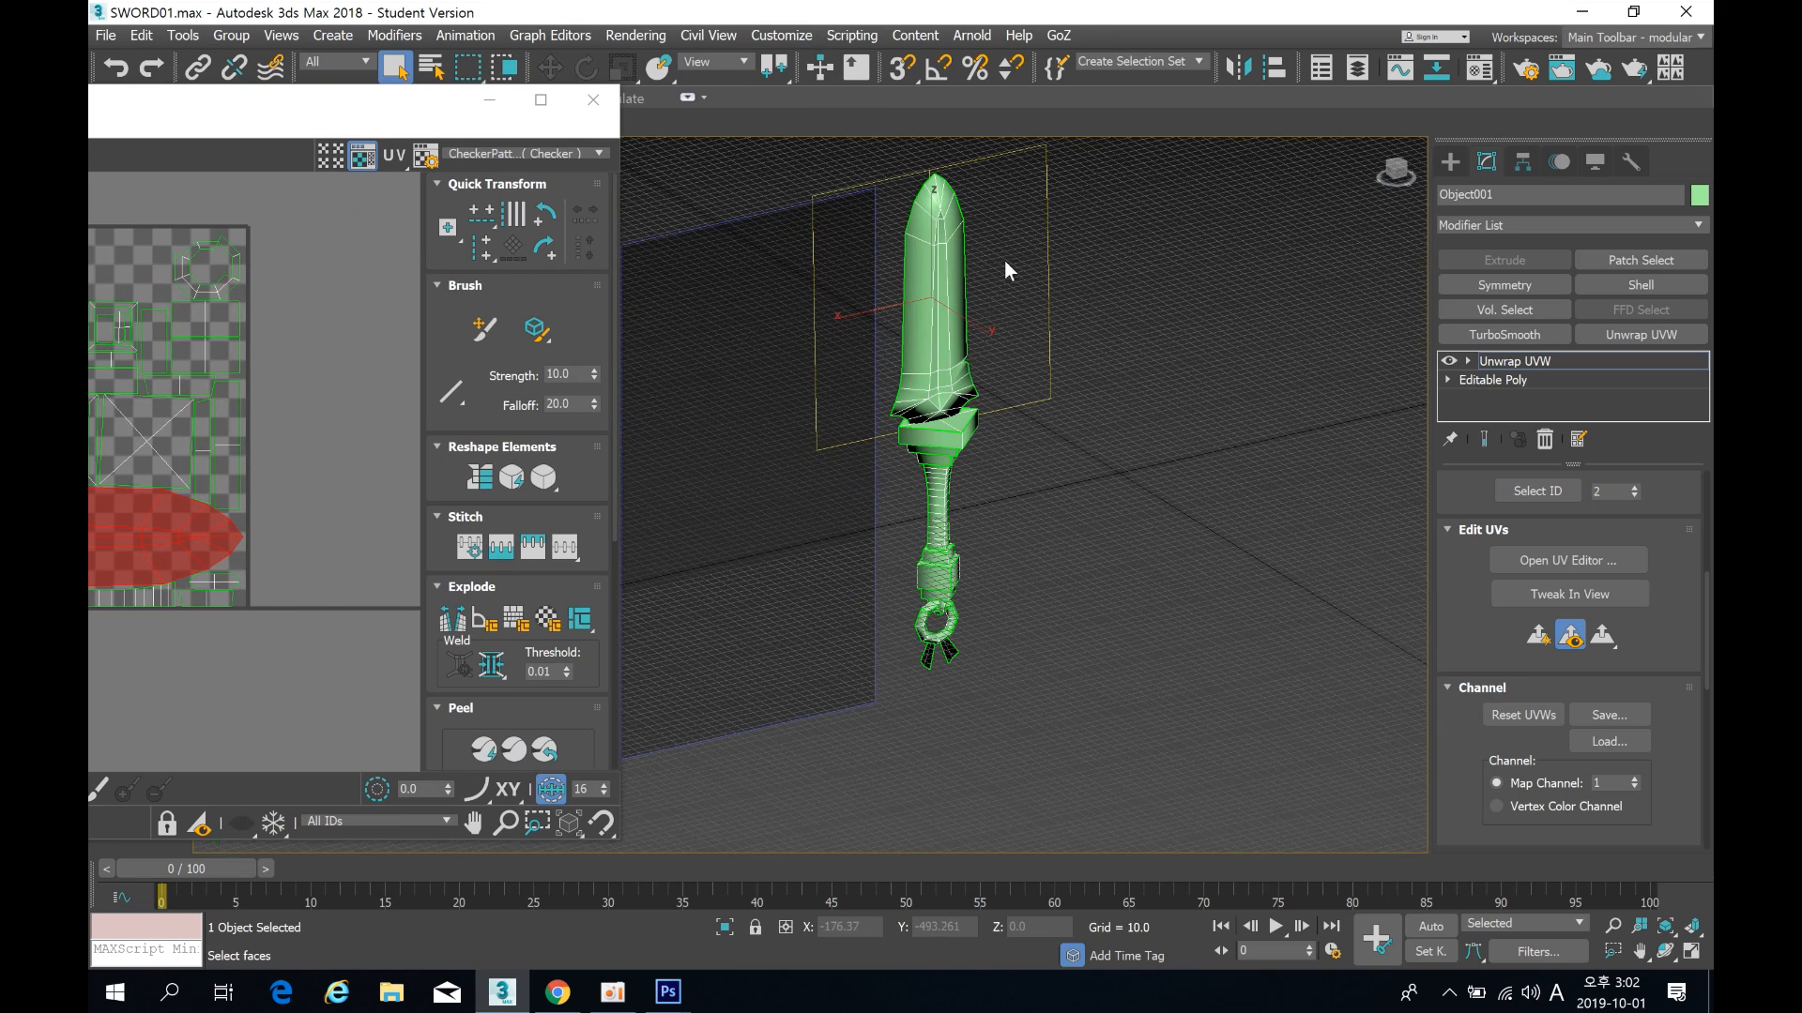
left_click(944, 263)
scroll(418, 443, "down", 14)
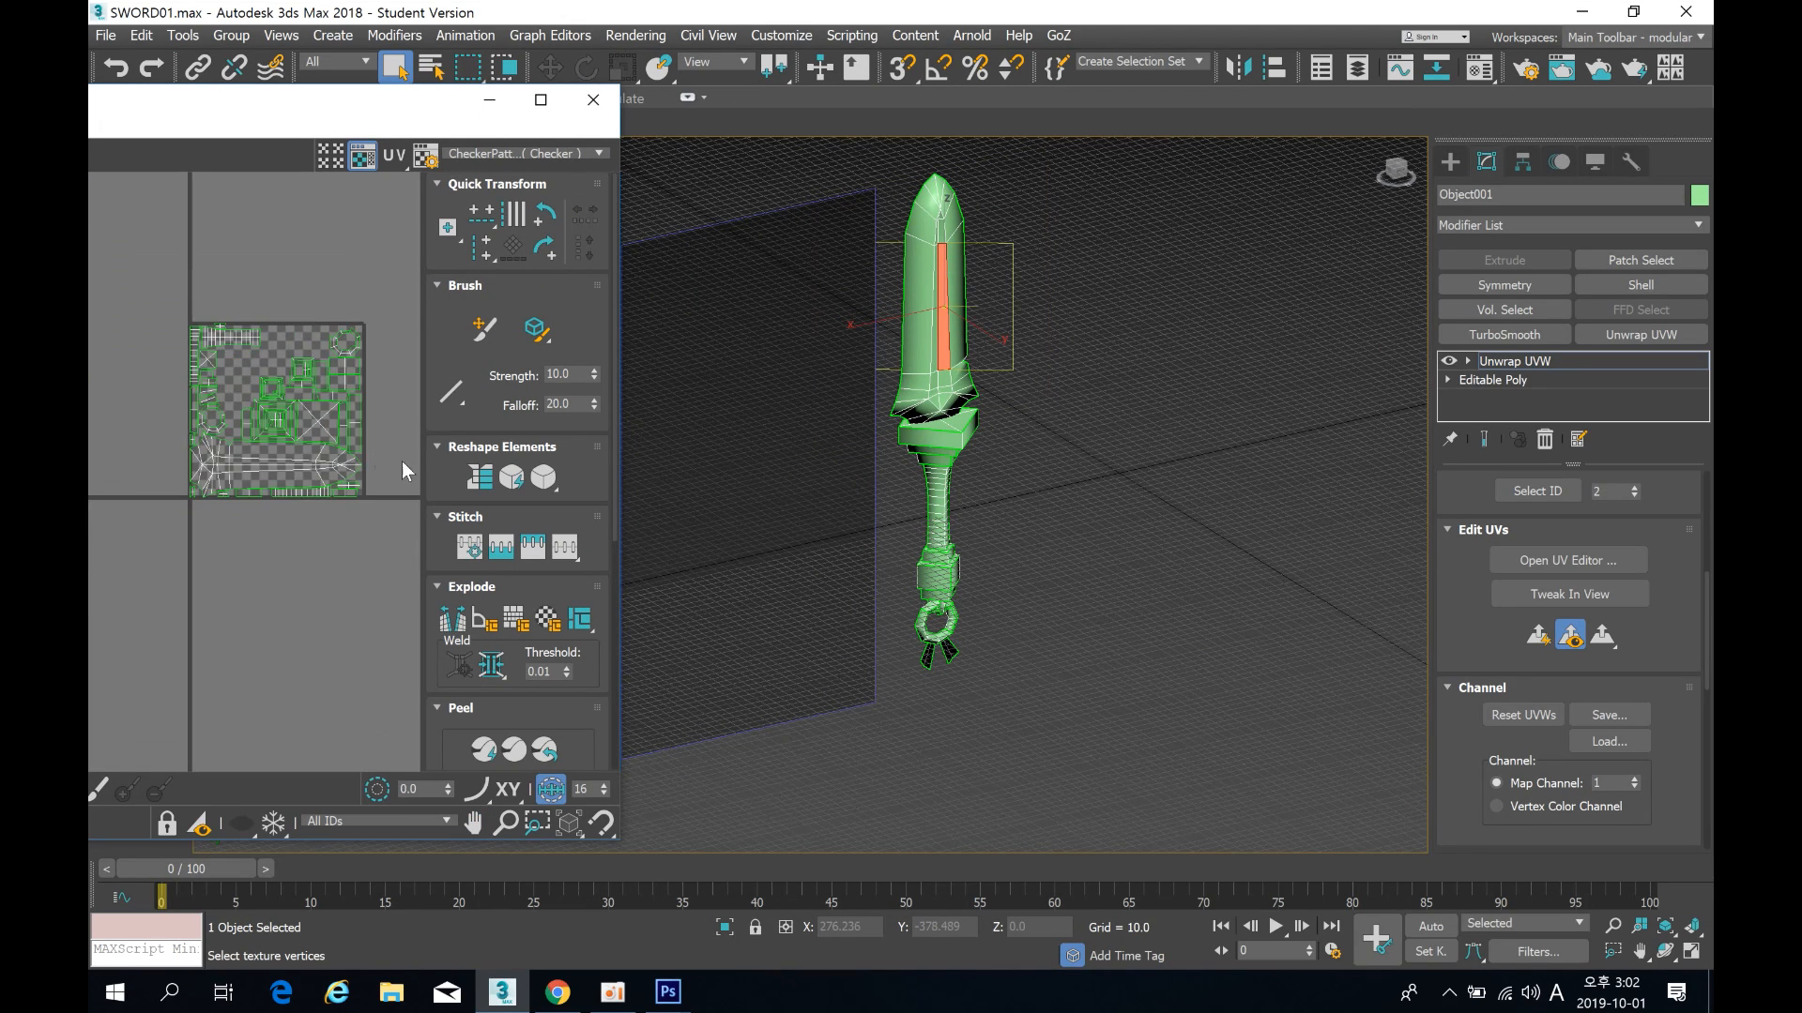
scroll(184, 491, "up", 12)
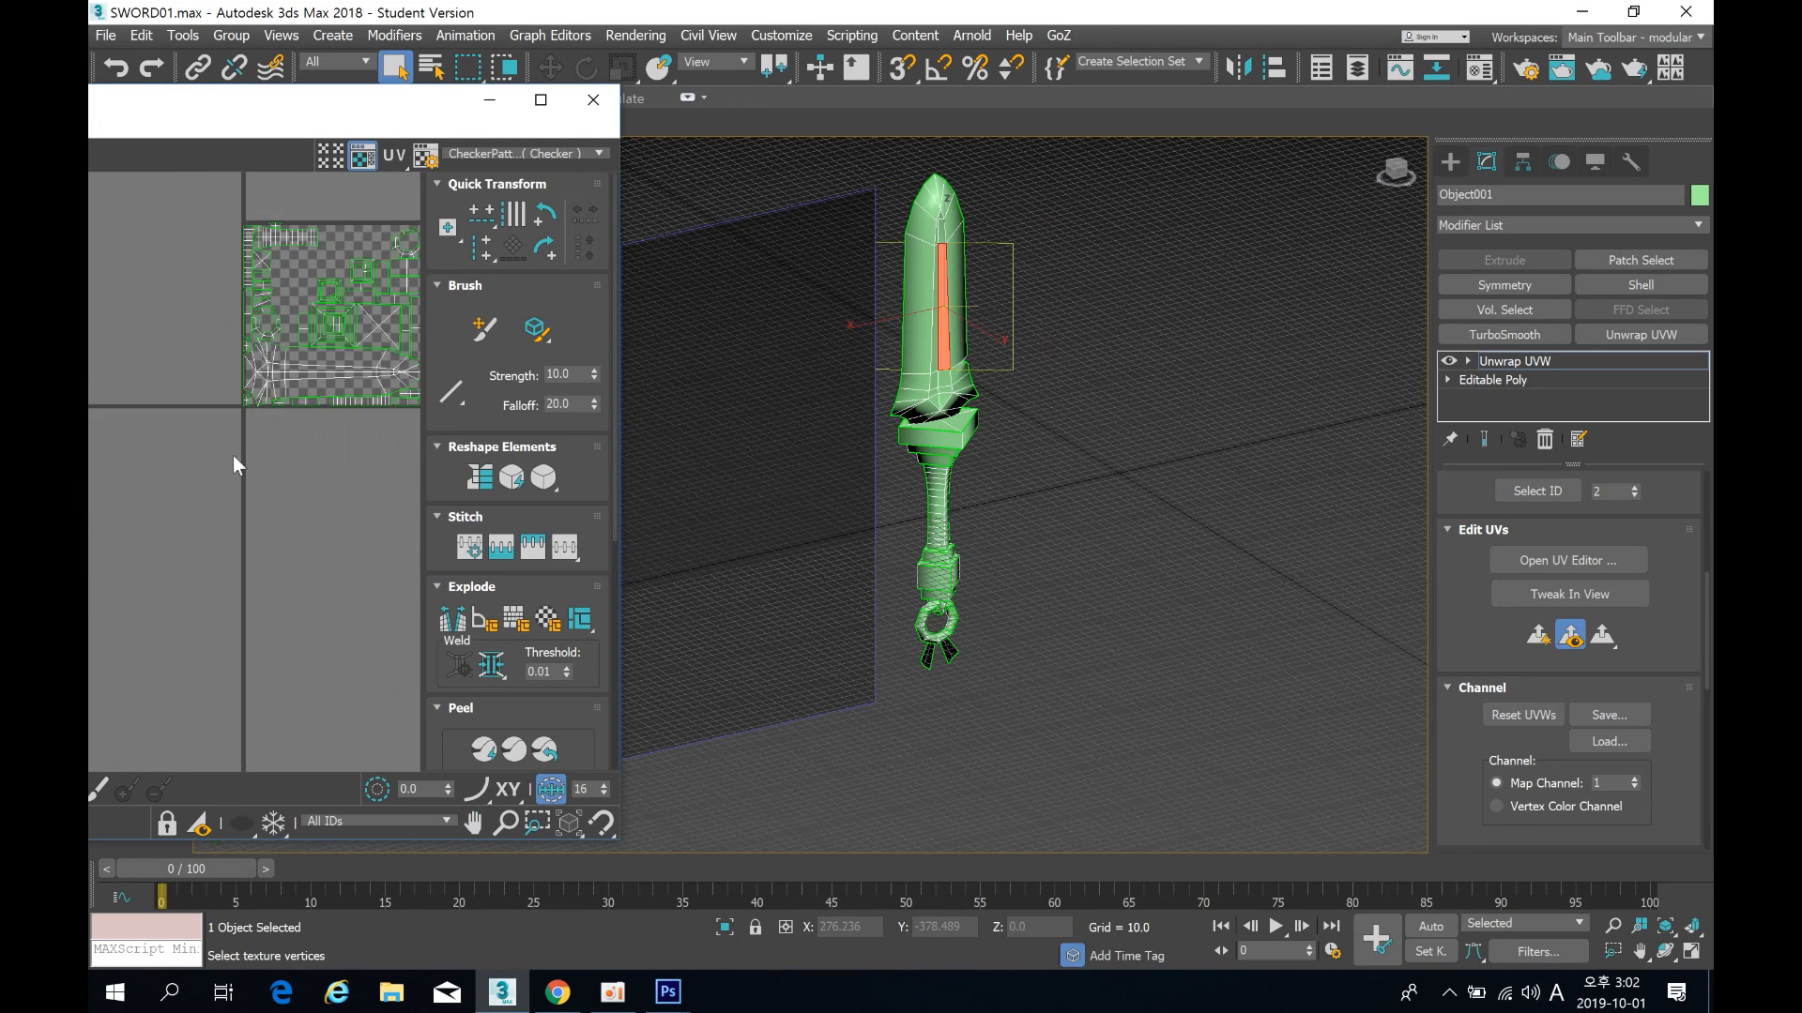
middle_click_drag(233, 454, 165, 538)
middle_click_drag(852, 325, 812, 397)
Step: Window-select all the sword's faces in the viewport from an angled view
left_click_drag(769, 184, 1117, 884)
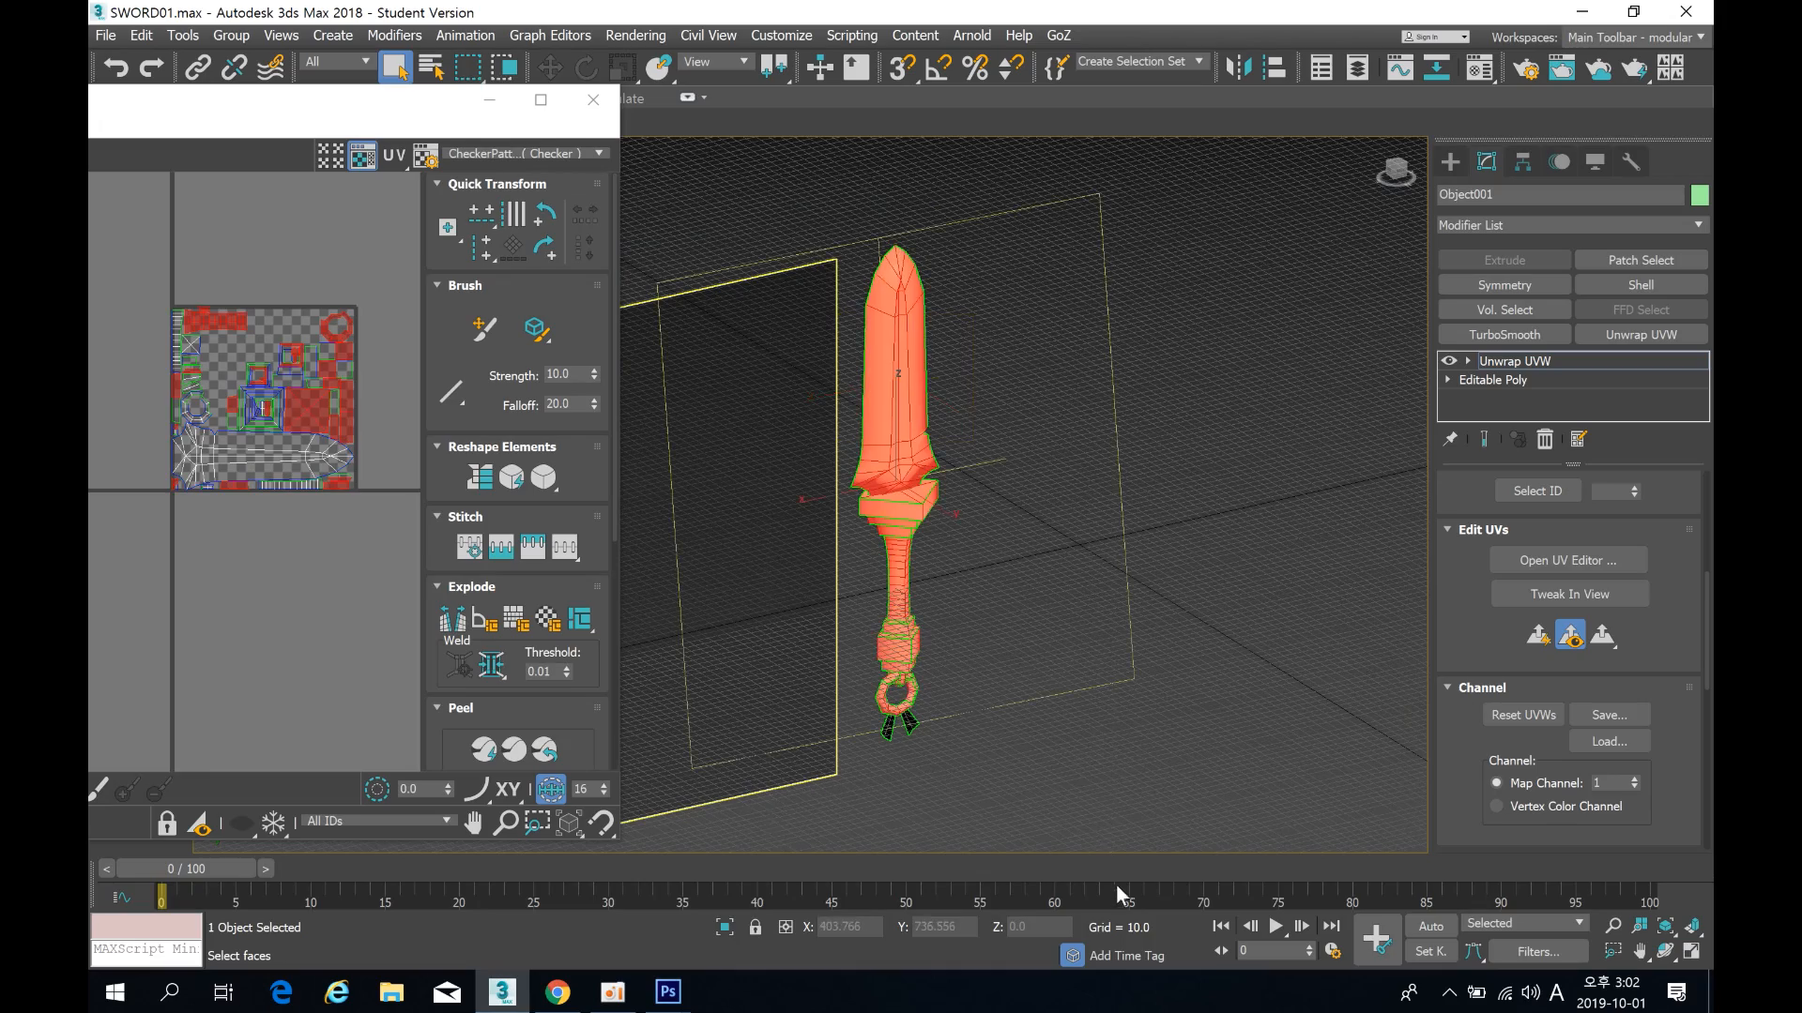
middle_click_drag(914, 597, 818, 308, "alt")
left_click_drag(778, 246, 1090, 841)
middle_click_drag(1089, 841, 1030, 702, "alt")
middle_click_drag(285, 439, 286, 491)
scroll(286, 495, "down", 3)
scroll(287, 514, "up", 3)
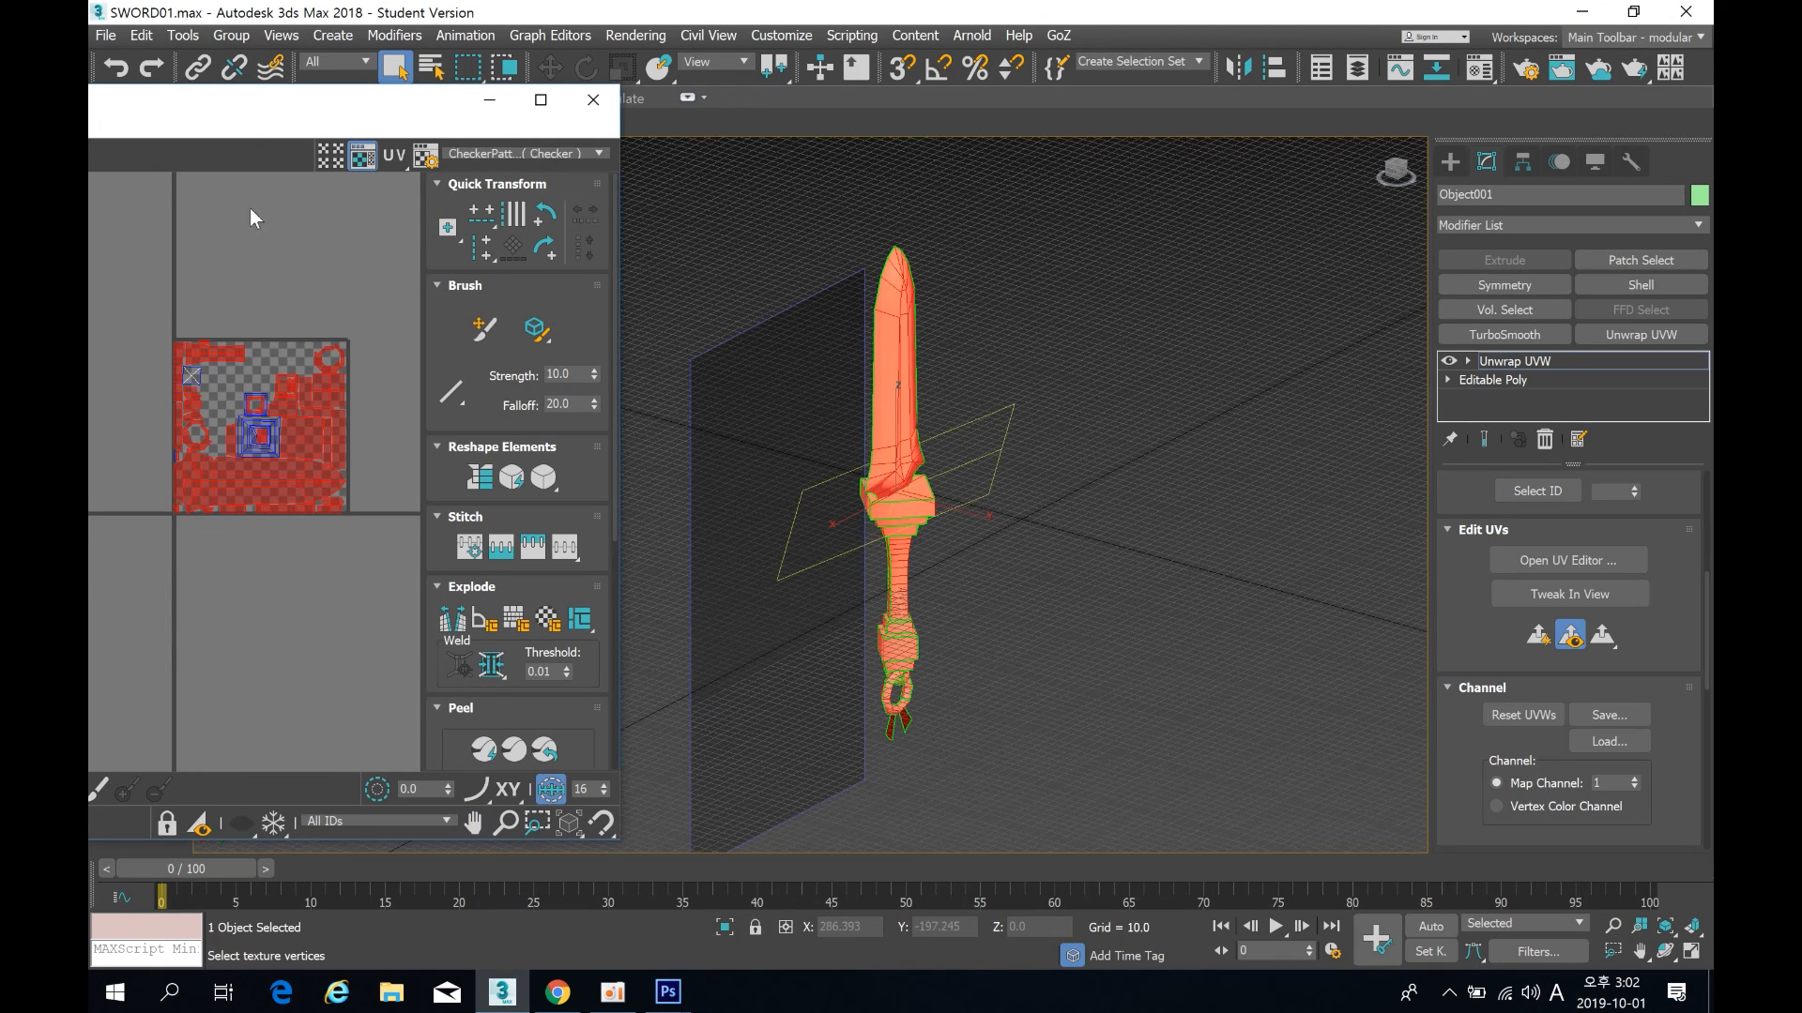
Step: Apply Flatten Mapping to the faces selected on the sword, with a polygon angle threshold of 60 and spacing of 0.001
double_click(281, 105)
left_click(201, 138)
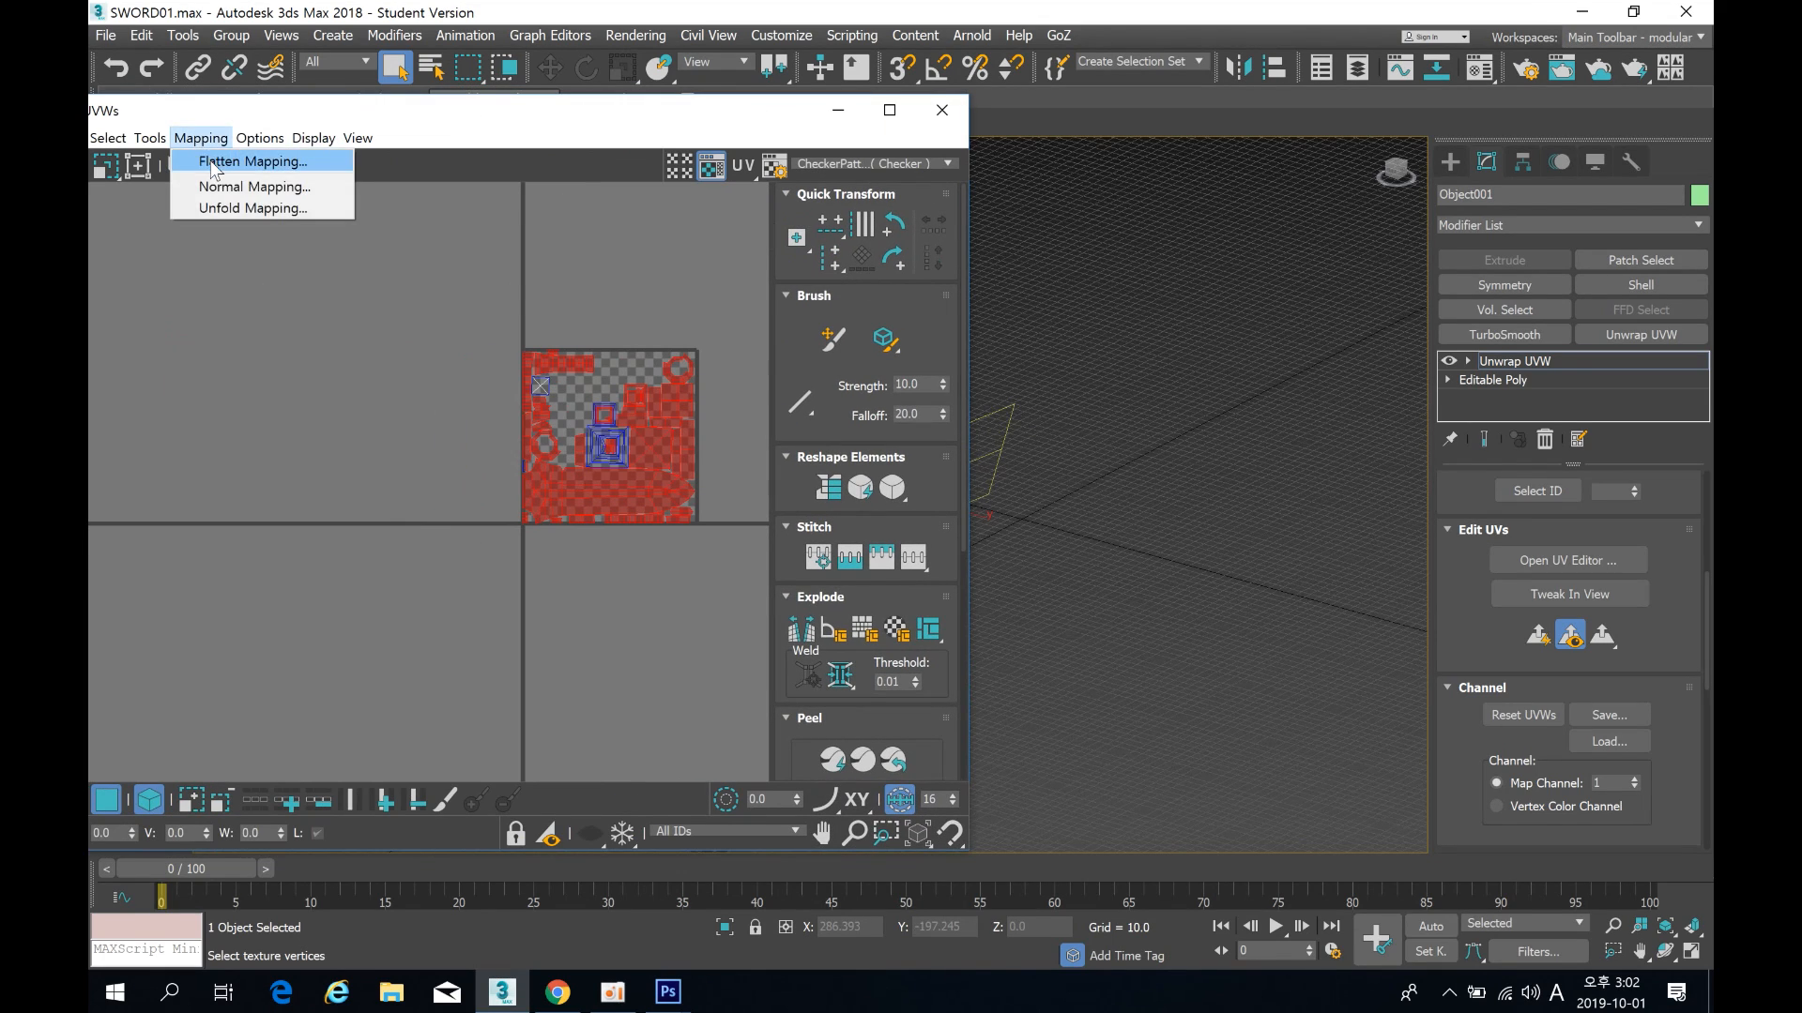
left_click(215, 167)
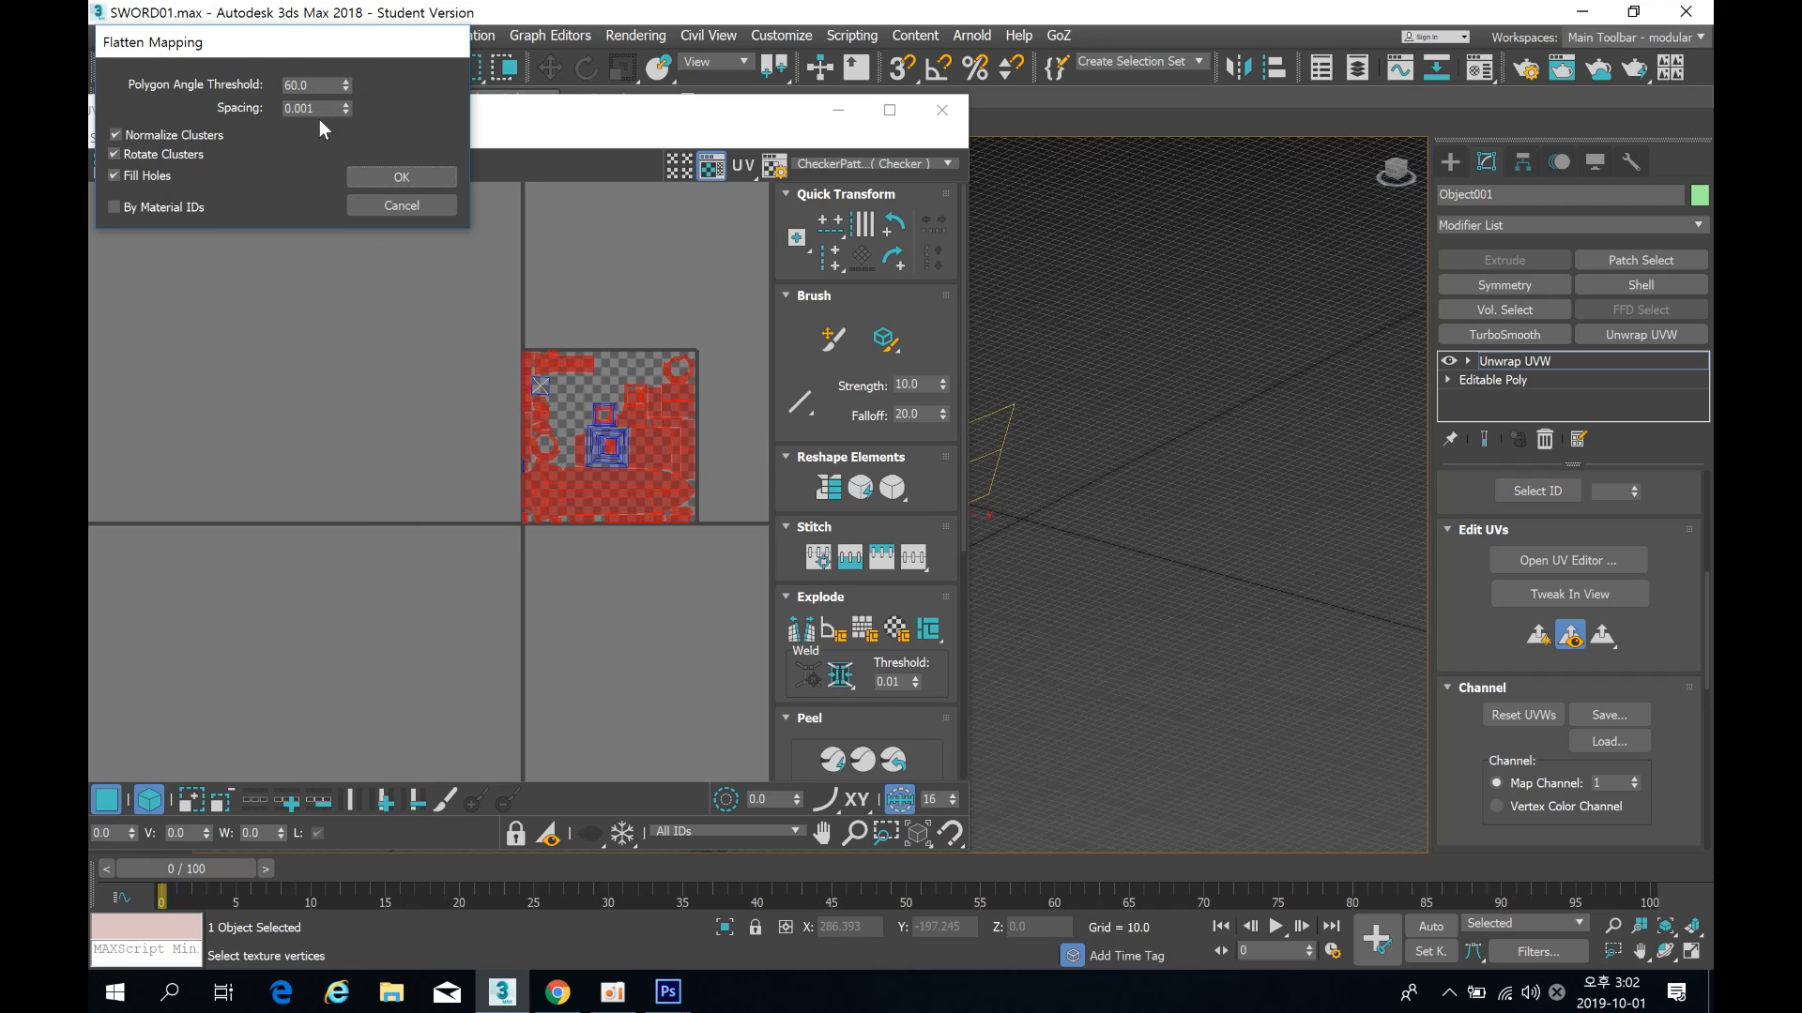
left_click(402, 176)
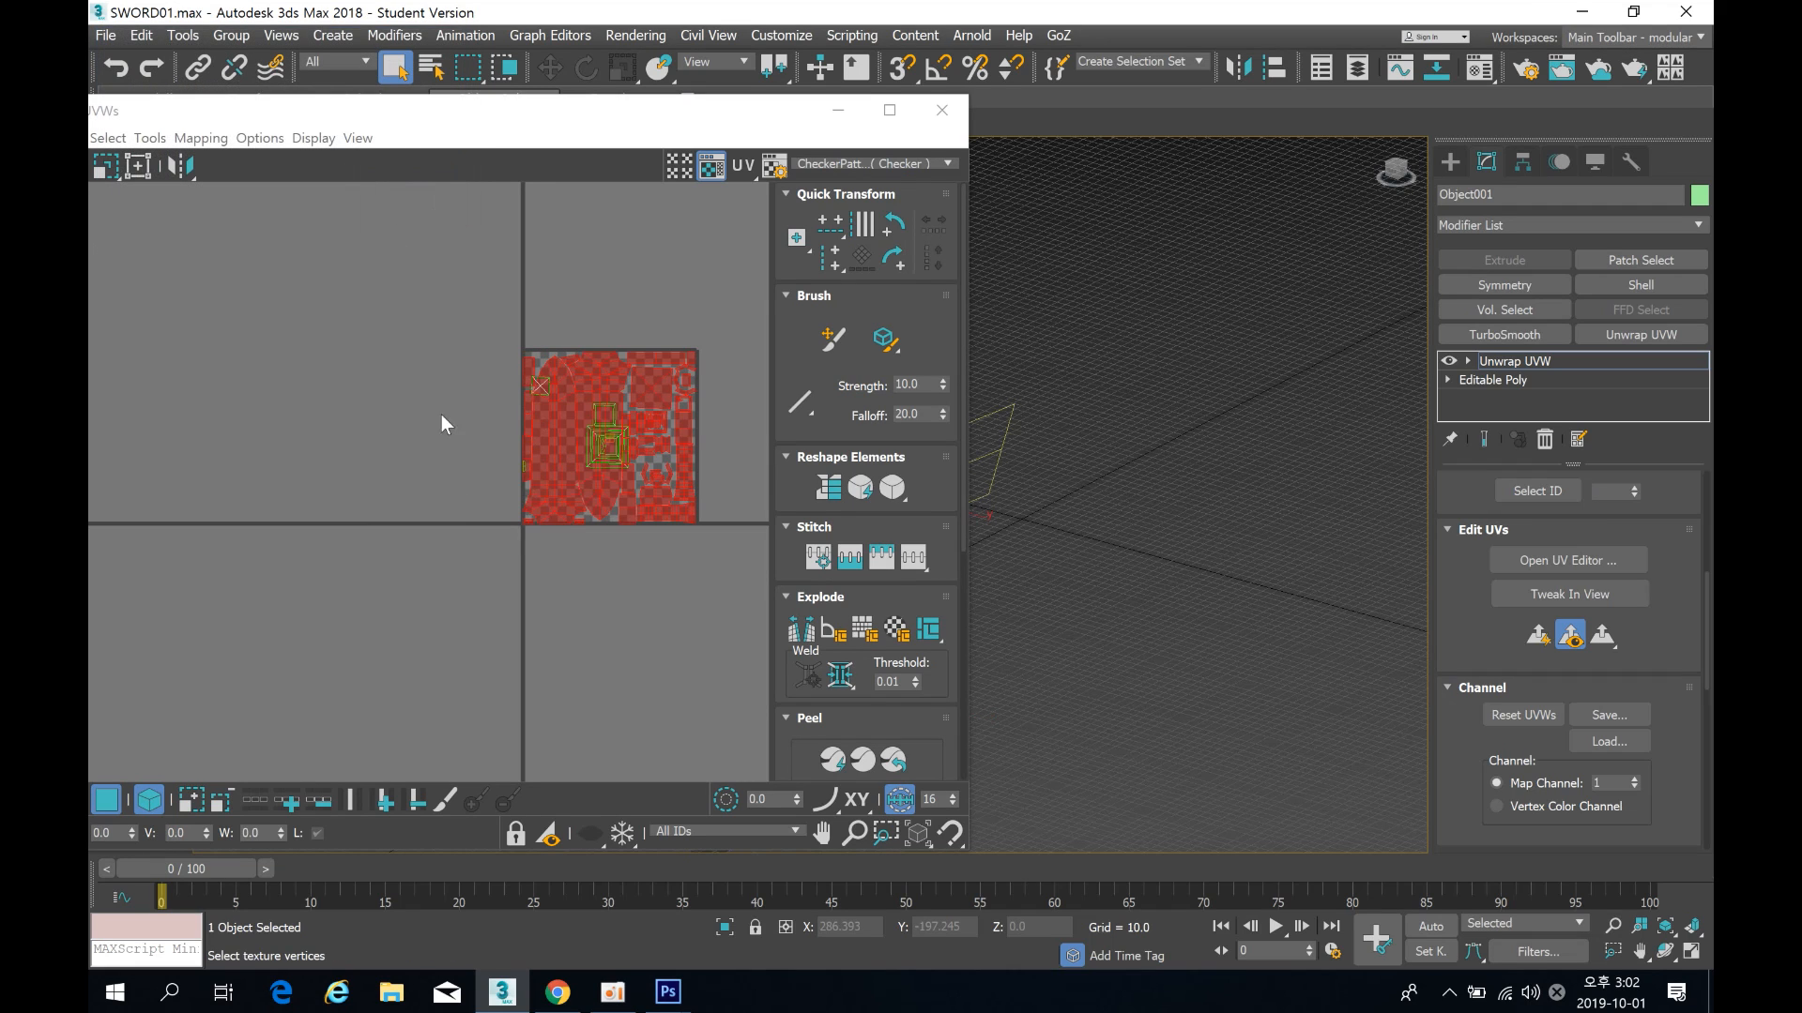
Step: Window-select the sword's faces in the viewport and add the missed ones from another viewing angle
scroll(583, 482, "up", 5)
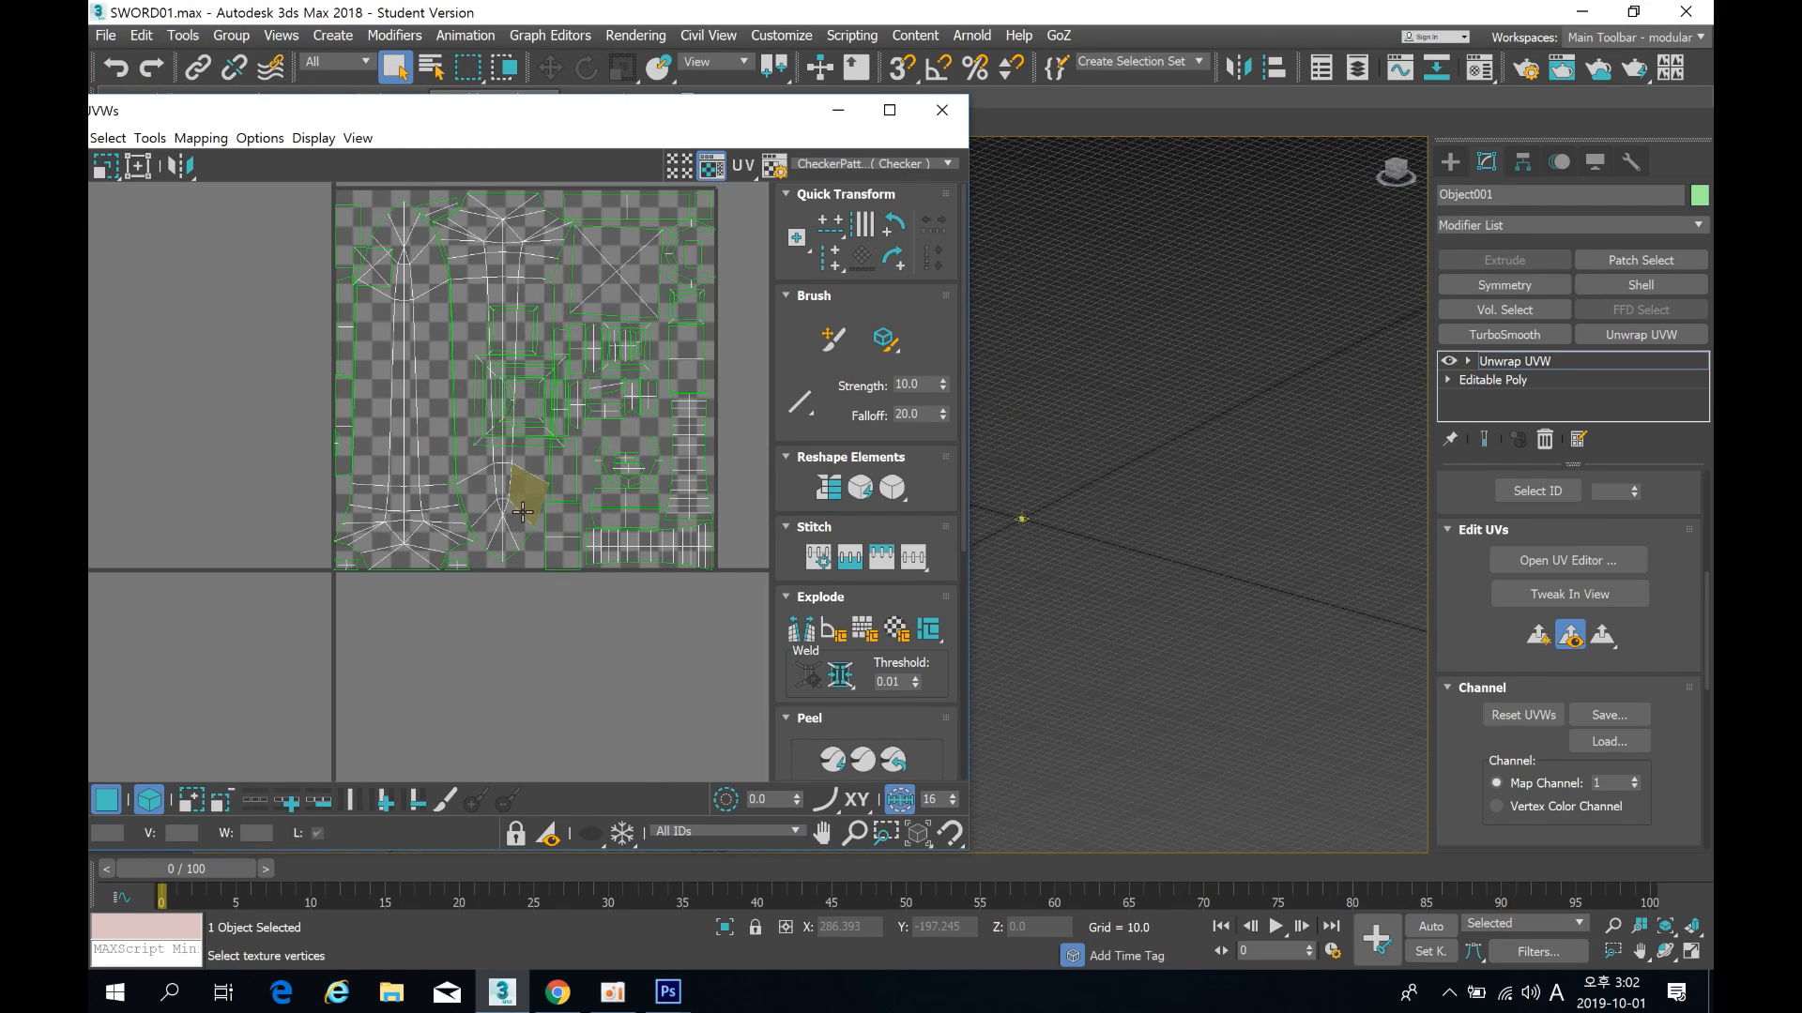
middle_click_drag(1081, 528, 1146, 515)
scroll(1180, 492, "down", 3)
left_click_drag(1055, 274, 1237, 666)
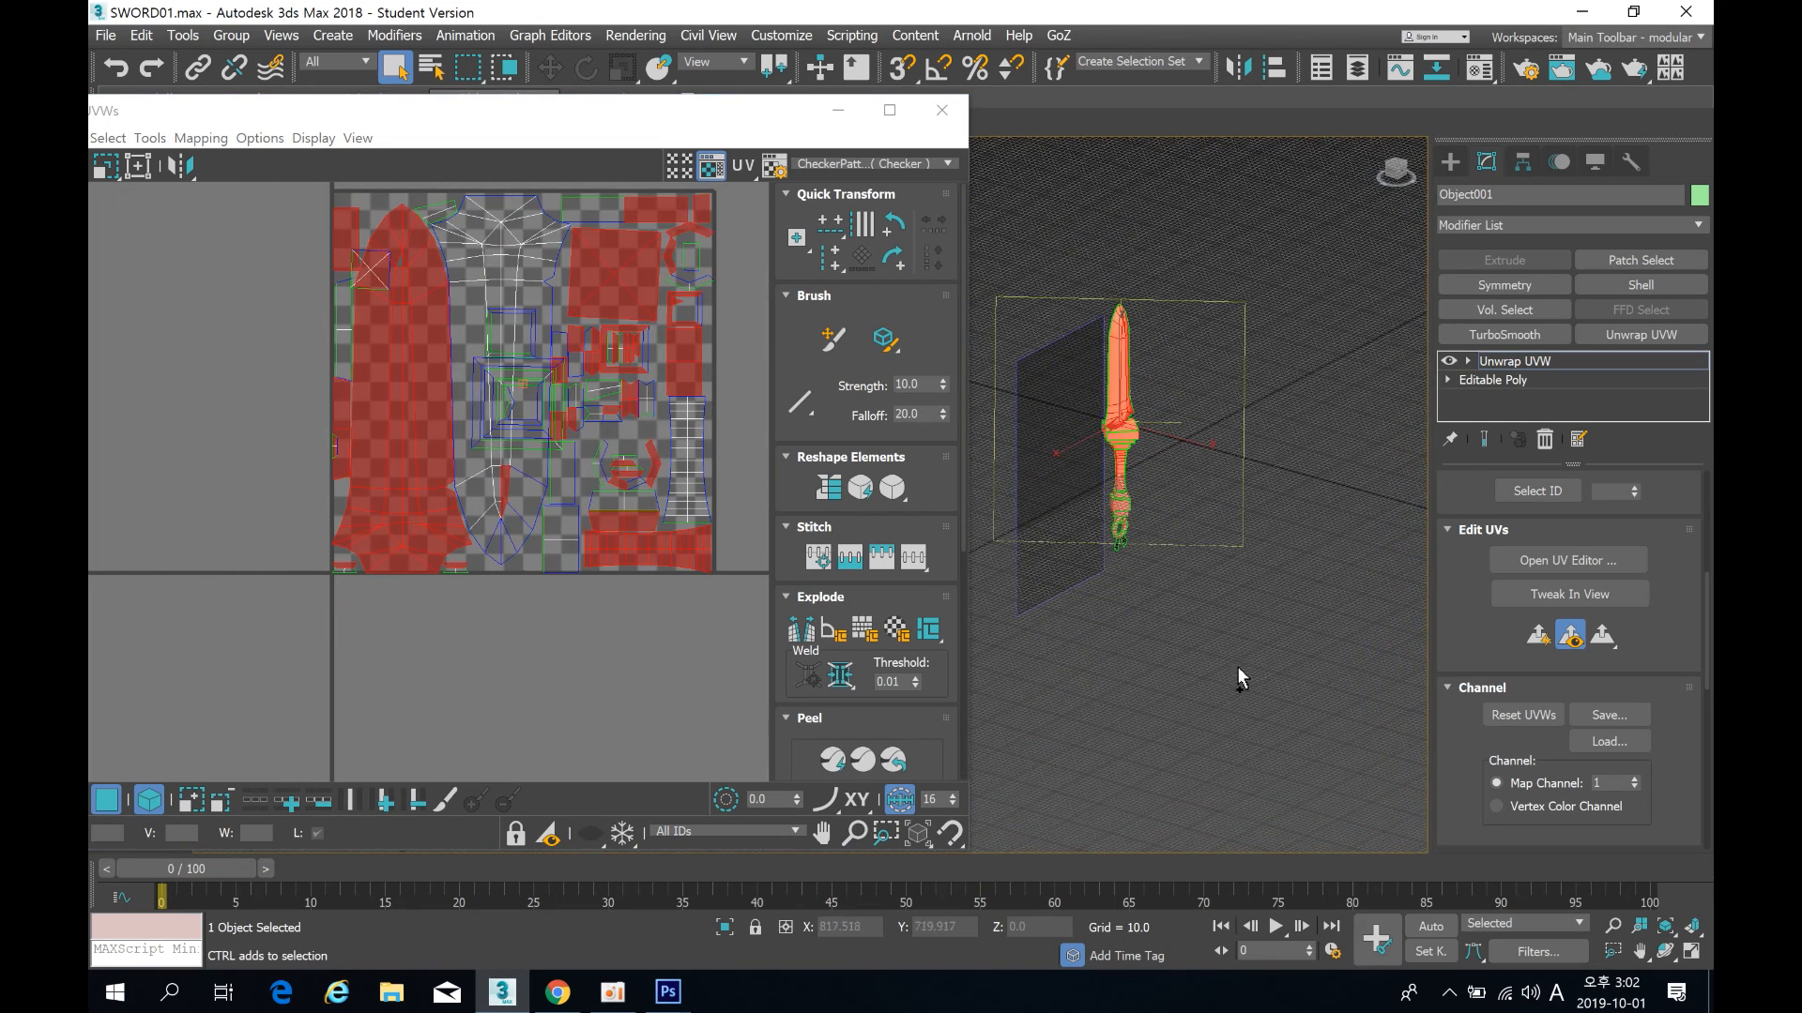
middle_click_drag(1224, 639, 1034, 330, "alt")
middle_click_drag(1292, 659, 1184, 509, "alt")
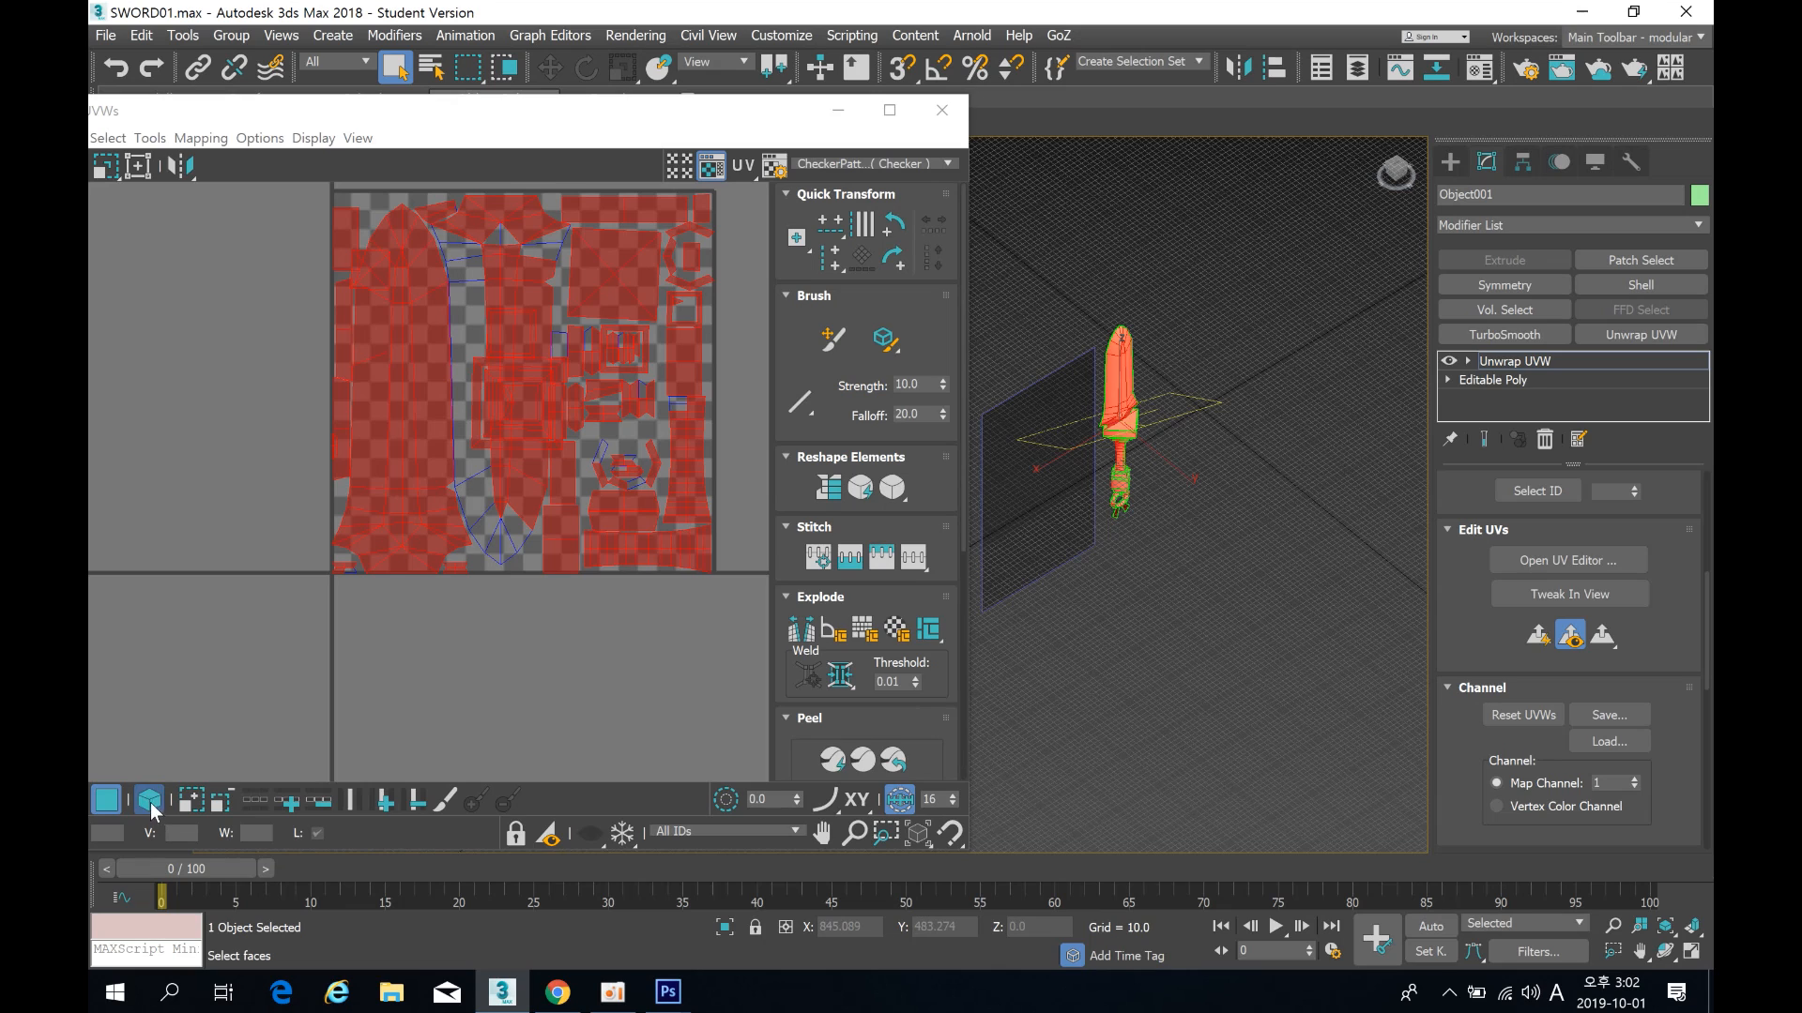
Step: Restart polygon selection in Unwrap UVW, enable Select By Element, and window-select the whole sword
left_click(109, 803)
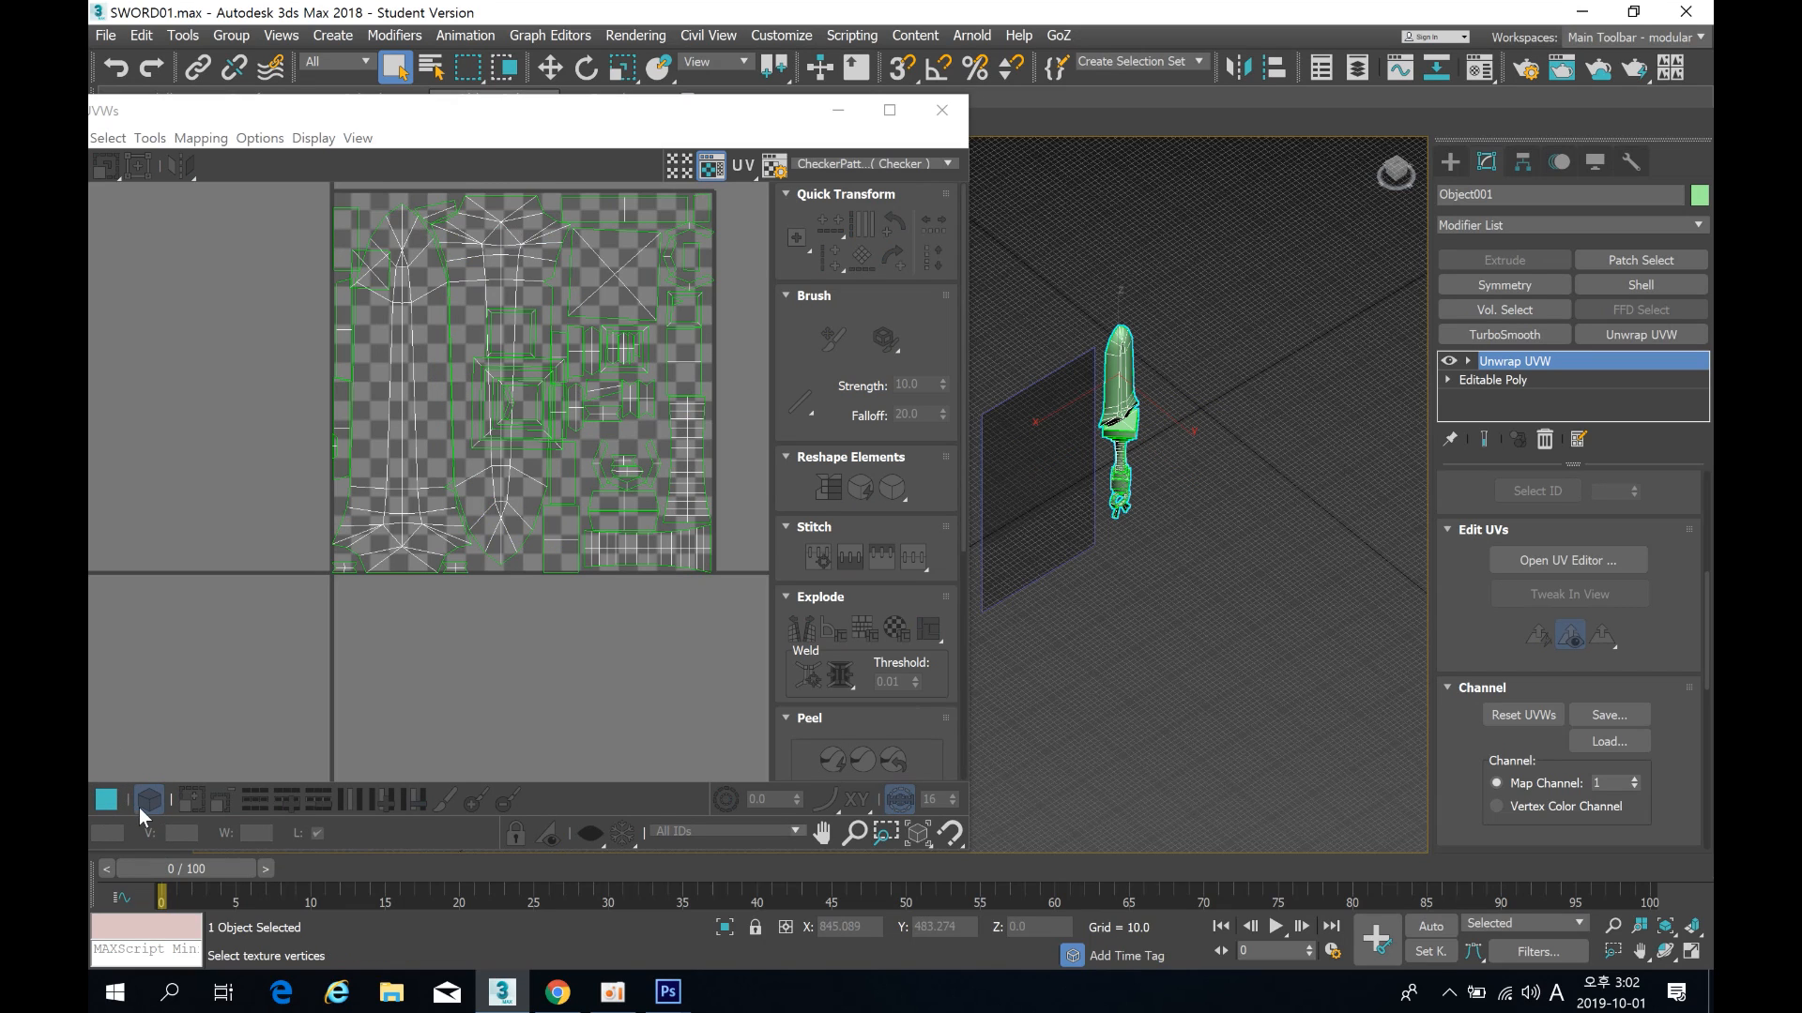
scroll(1473, 849, "up", 6)
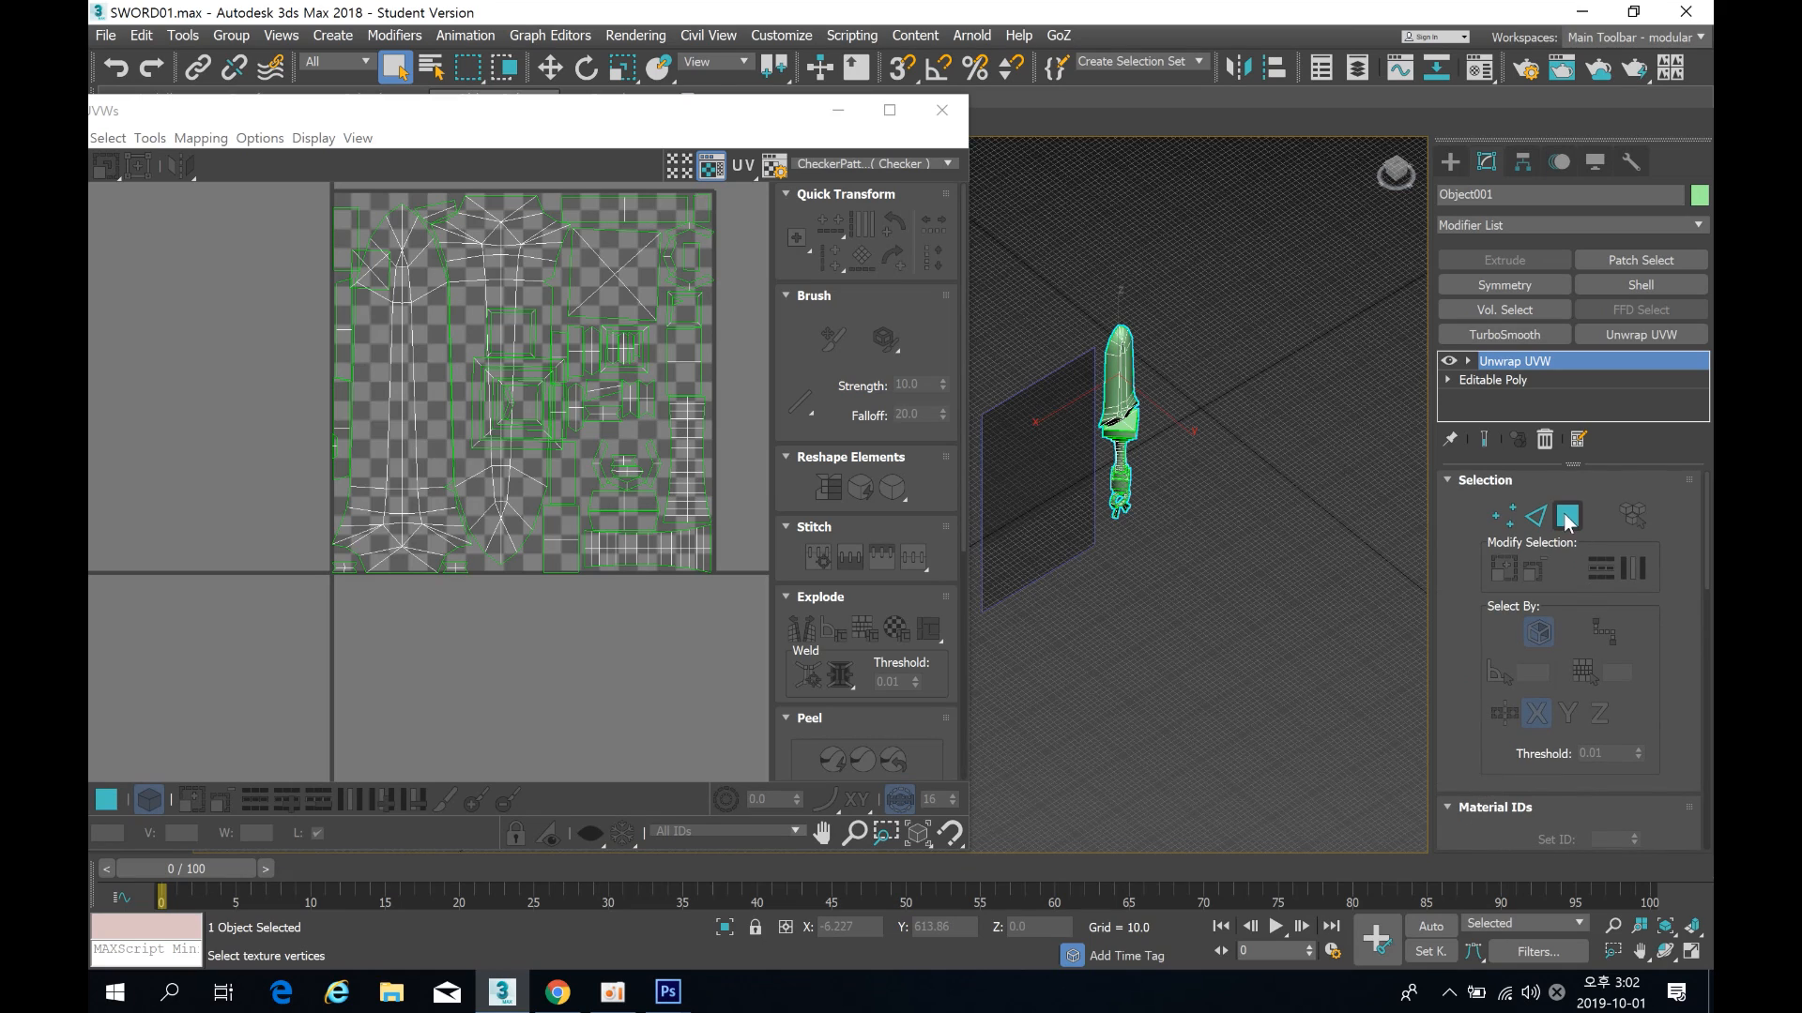
left_click(1565, 522)
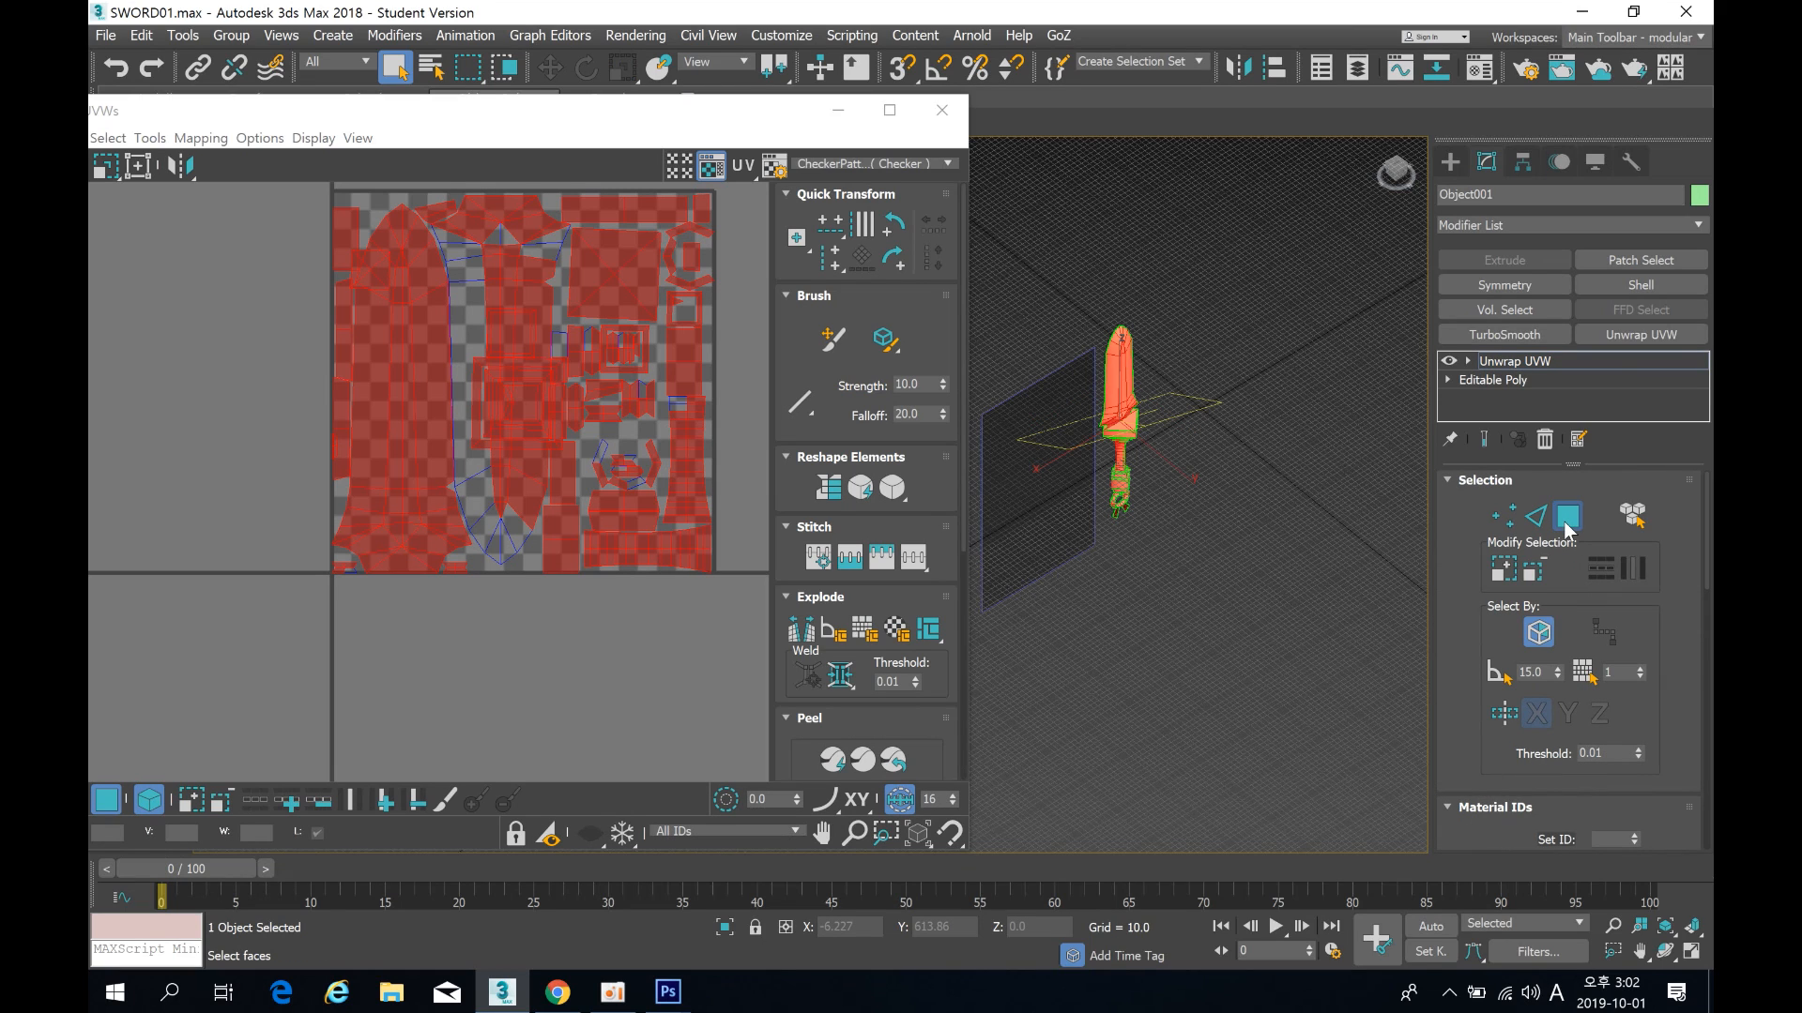
left_click(1635, 518)
left_click_drag(1273, 657, 1274, 656)
left_click(1278, 588)
left_click(1138, 437)
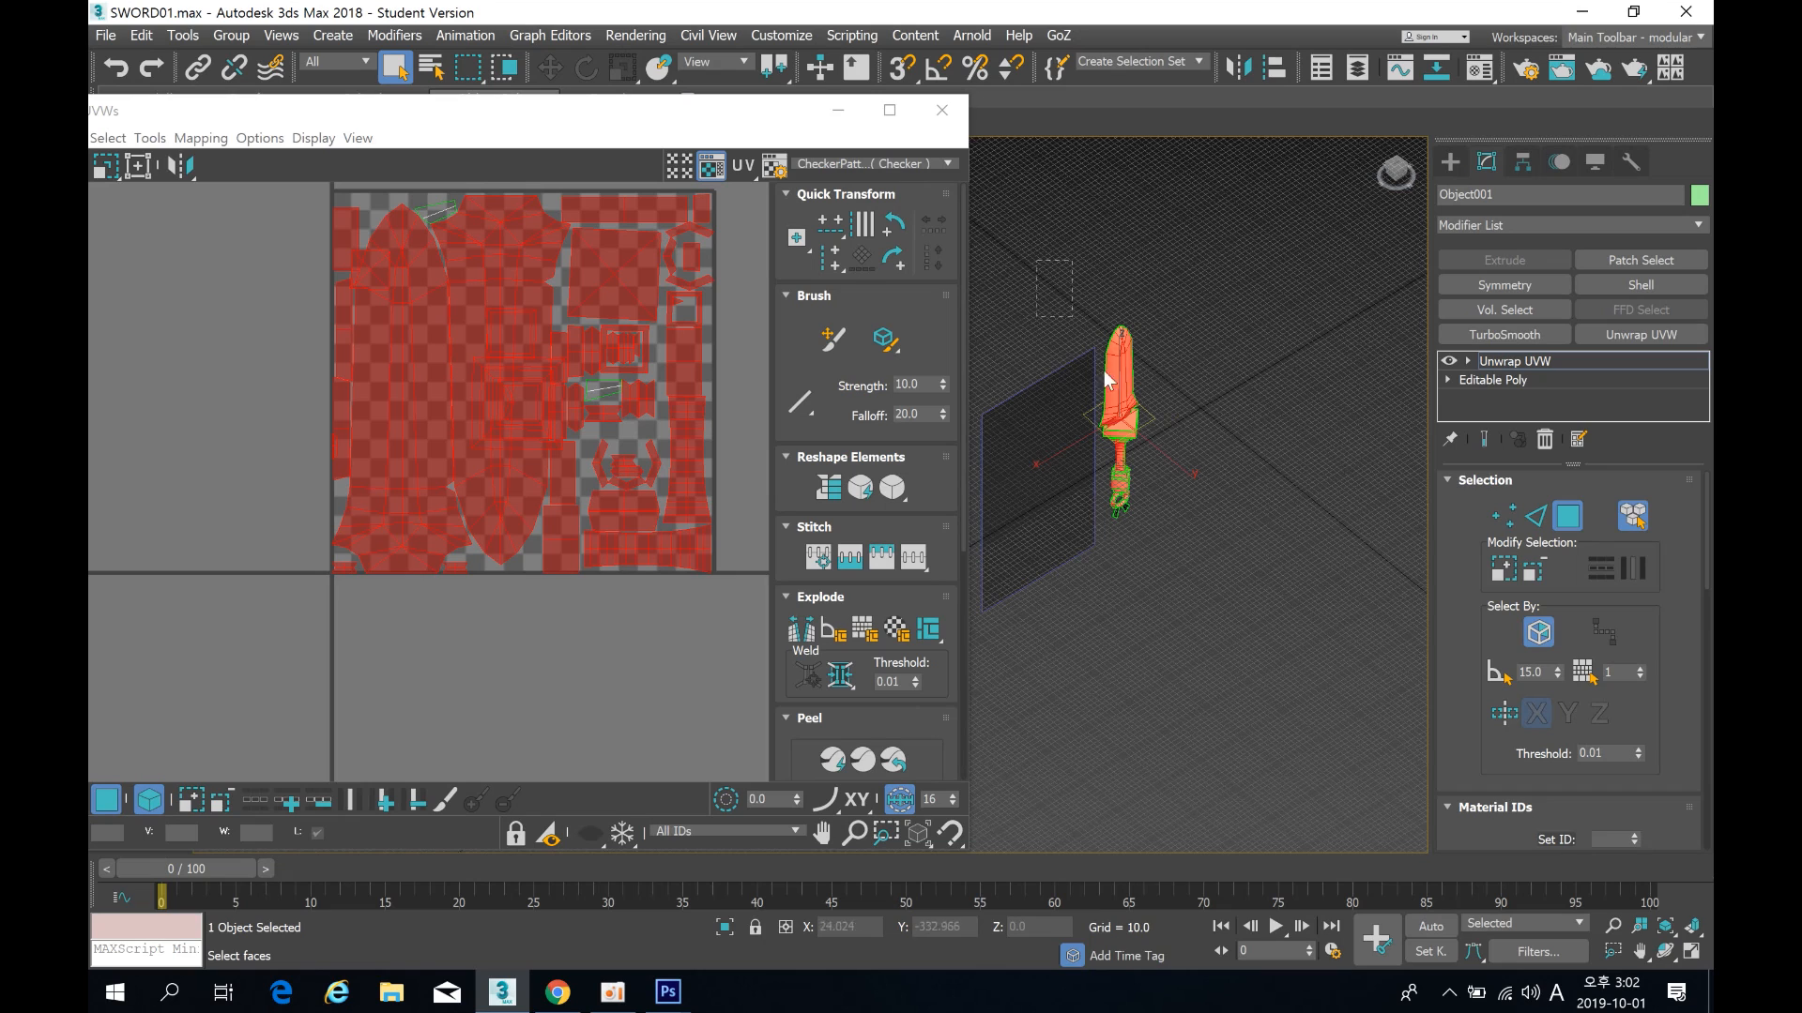
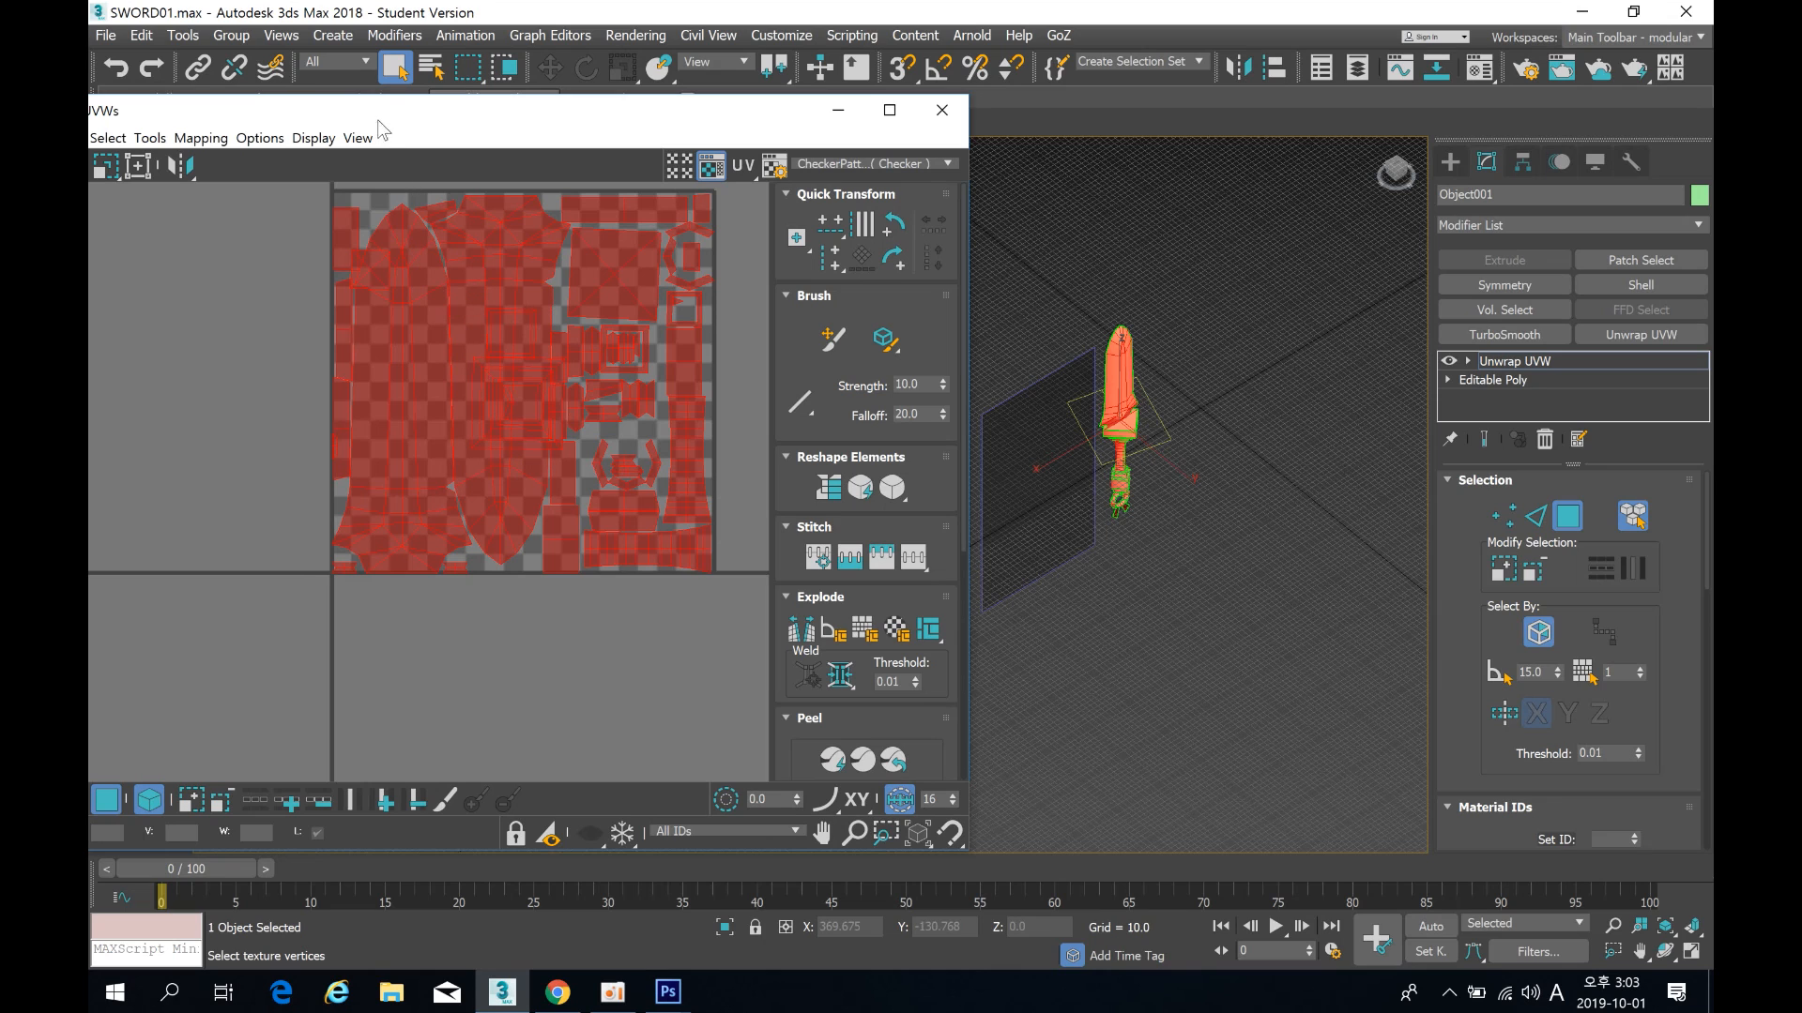
Step: Apply Flatten Mapping to the entire selected sword with the existing settings, then clear the selection
left_click_drag(292, 114, 378, 111)
left_click(288, 137)
left_click(299, 158)
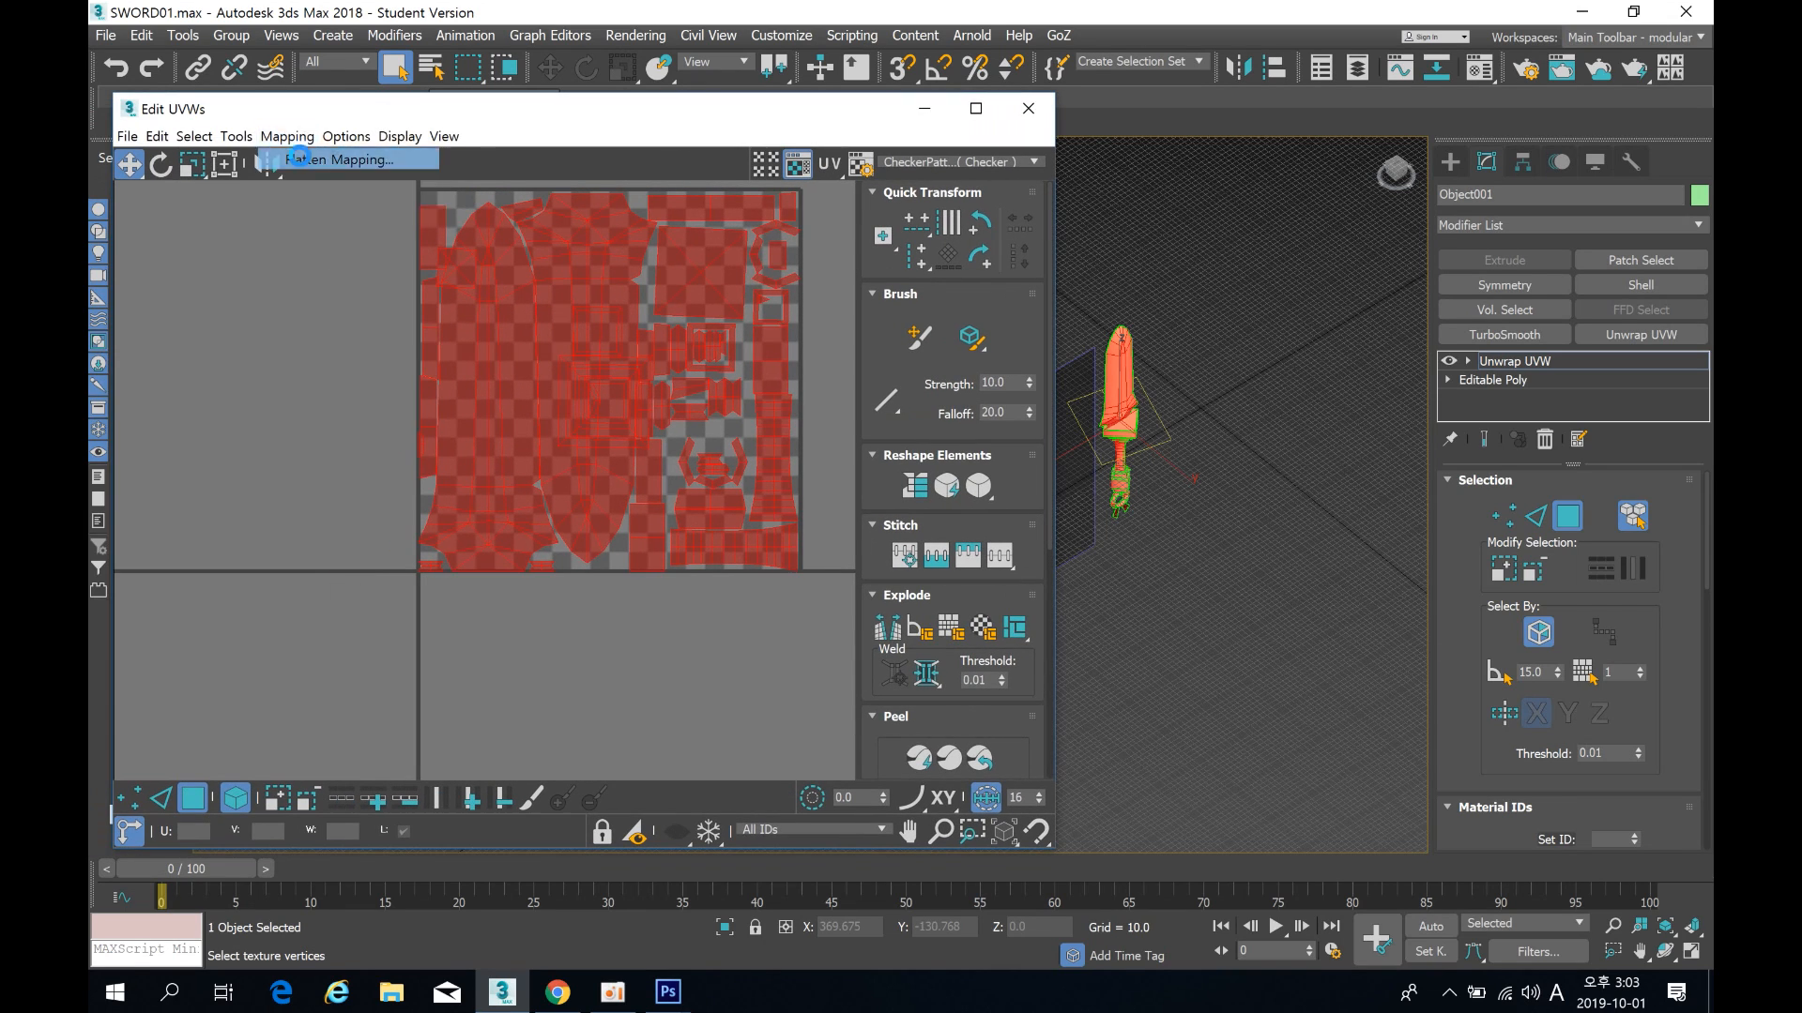
left_click(413, 177)
left_click(758, 632)
middle_click_drag(690, 489, 639, 531)
scroll(562, 403, "up", 2)
scroll(560, 404, "down", 2)
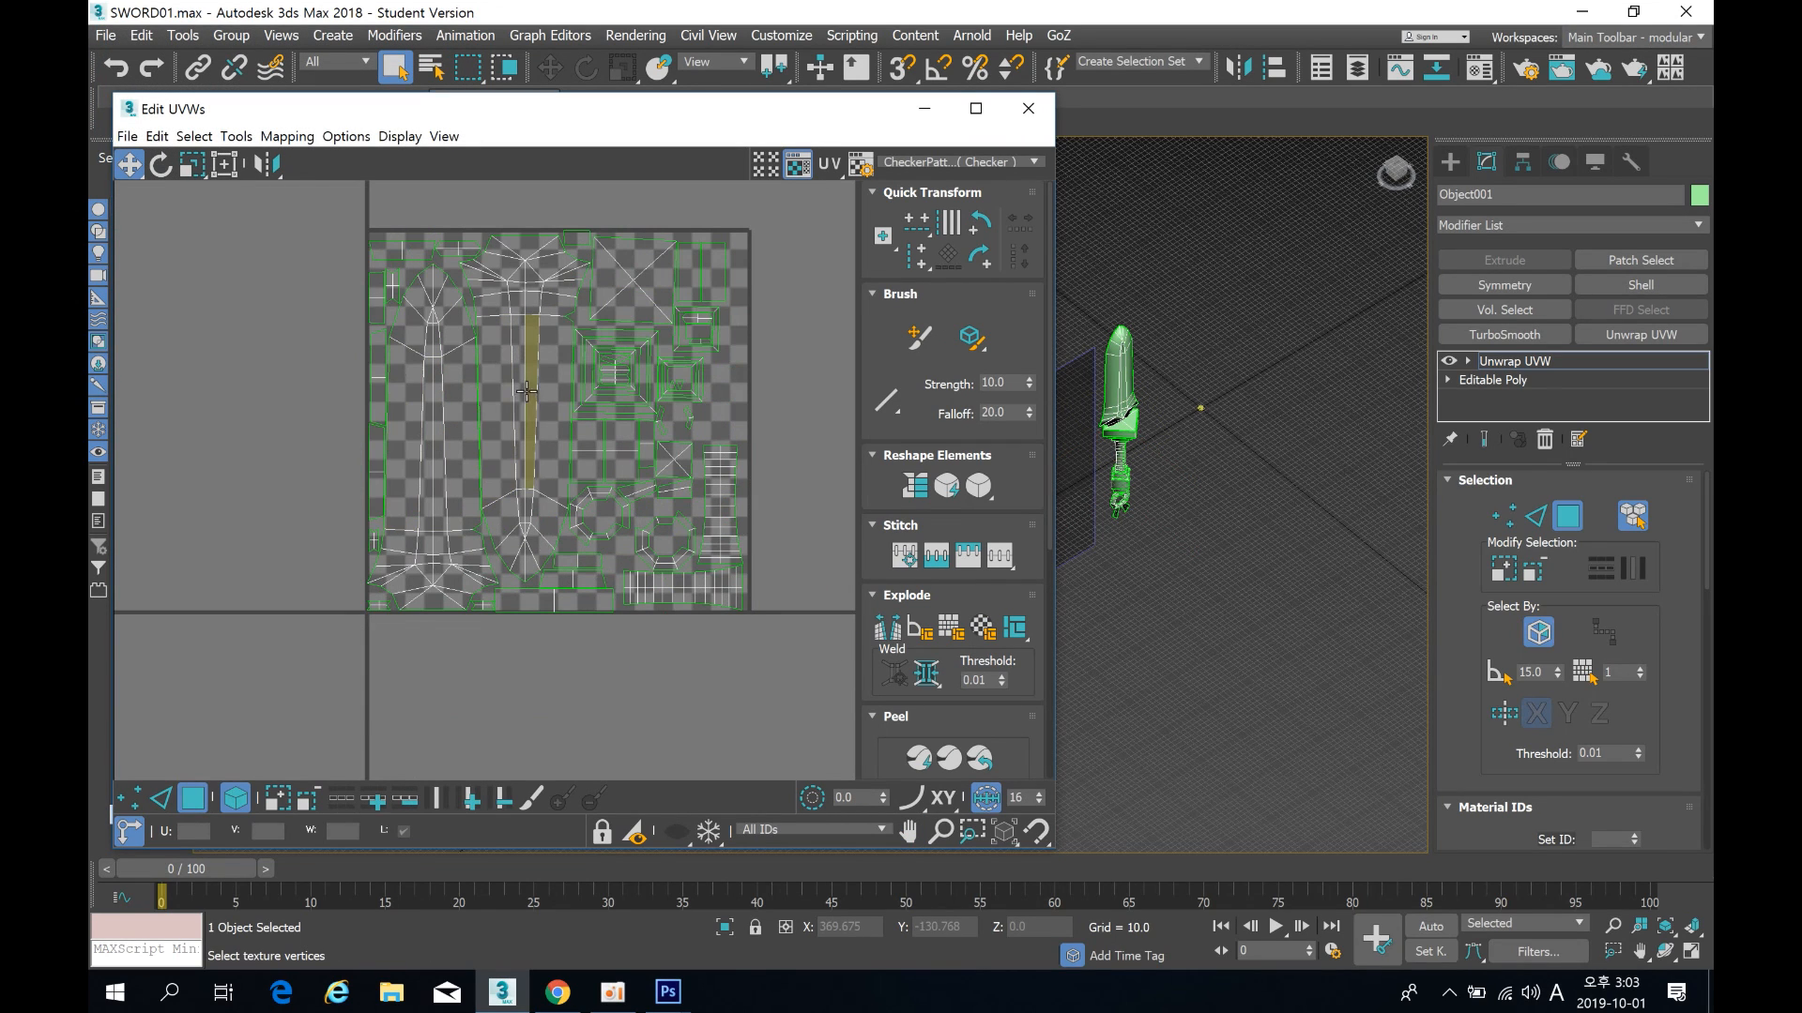
Step: Select the grip shell in the UV layout and locate its faces on the sword
left_click(721, 509)
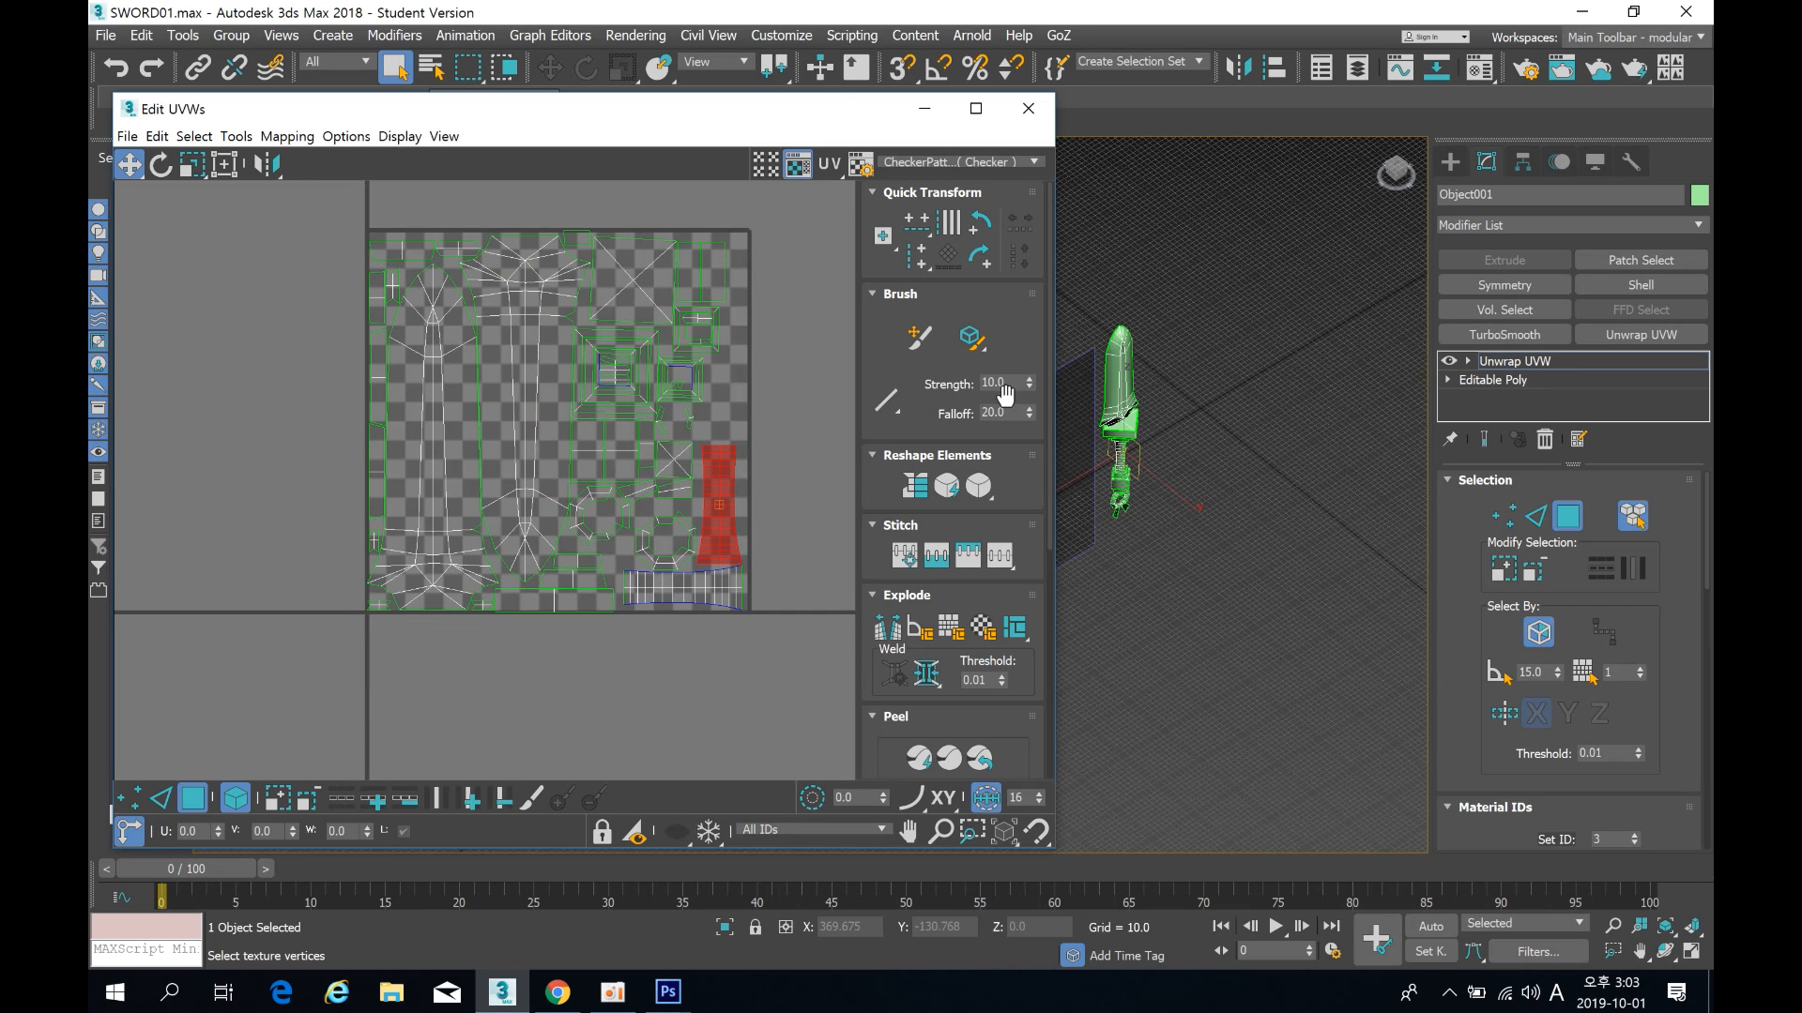
left_click_drag(816, 111, 561, 97)
middle_click_drag(1060, 465, 1024, 487)
middle_click_drag(301, 364, 344, 353)
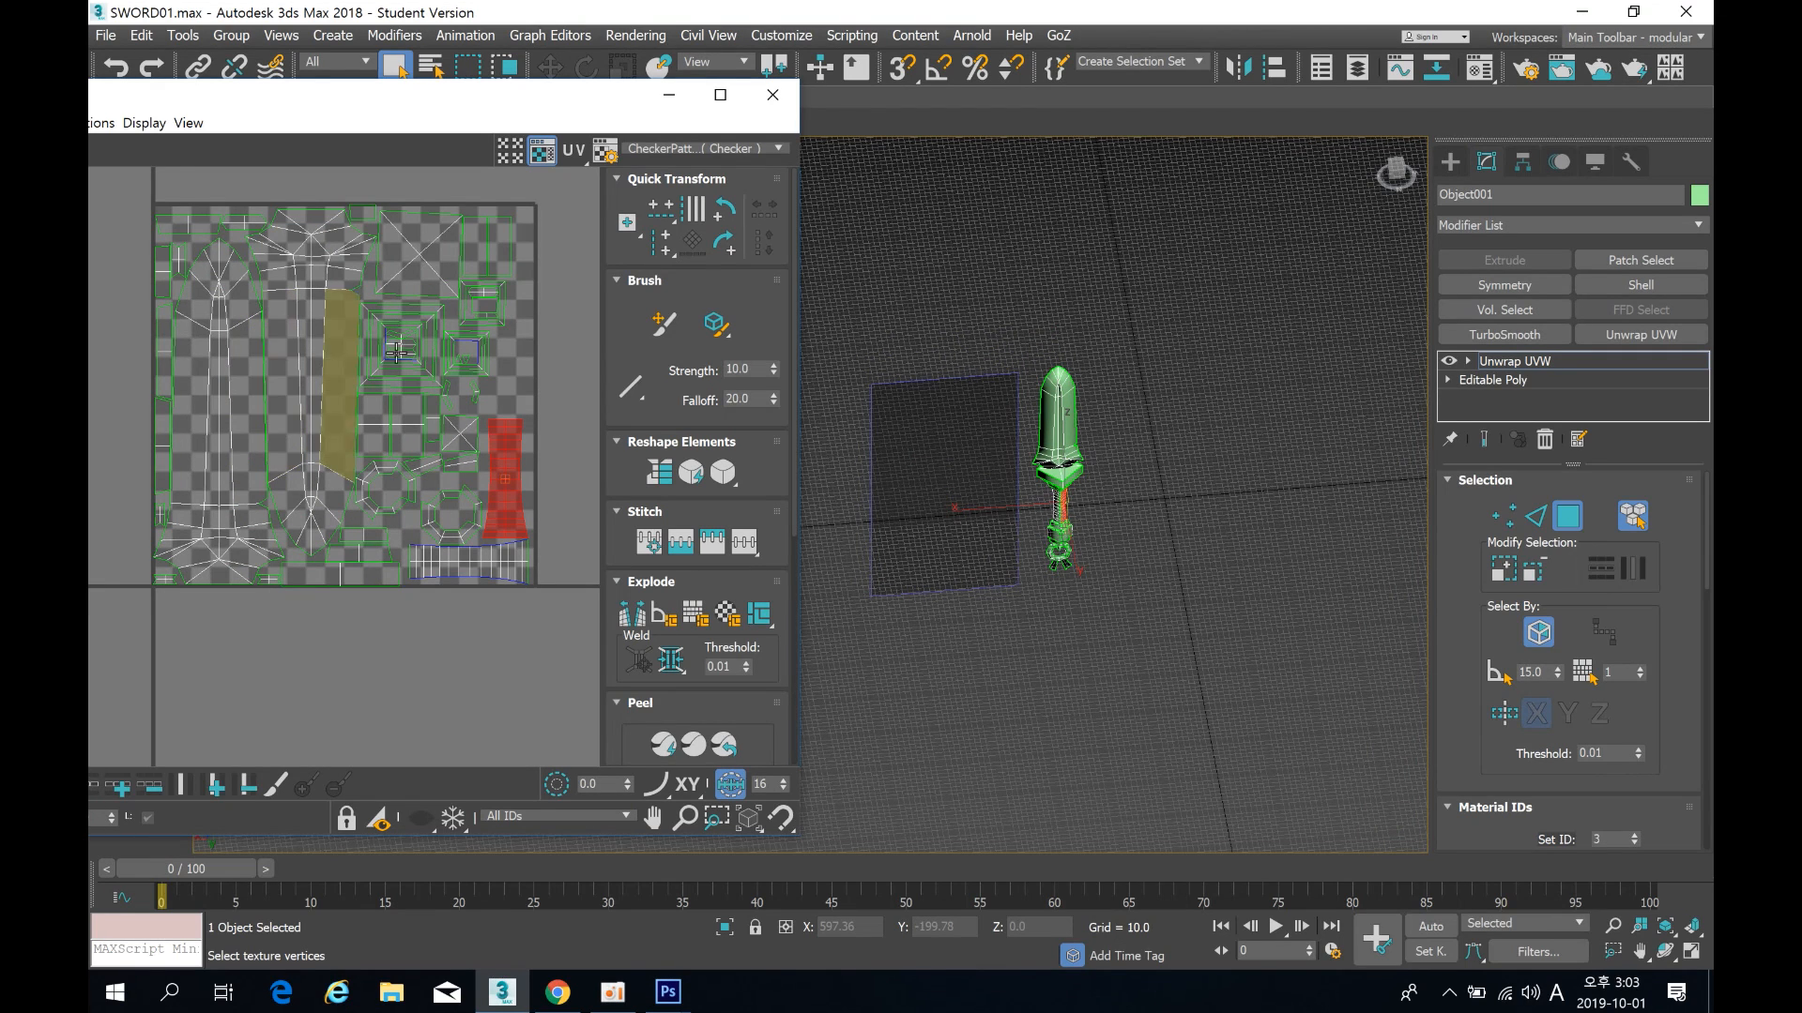
middle_click_drag(1085, 497, 1002, 507)
scroll(1032, 475, "up", 4)
scroll(1037, 495, "up", 4)
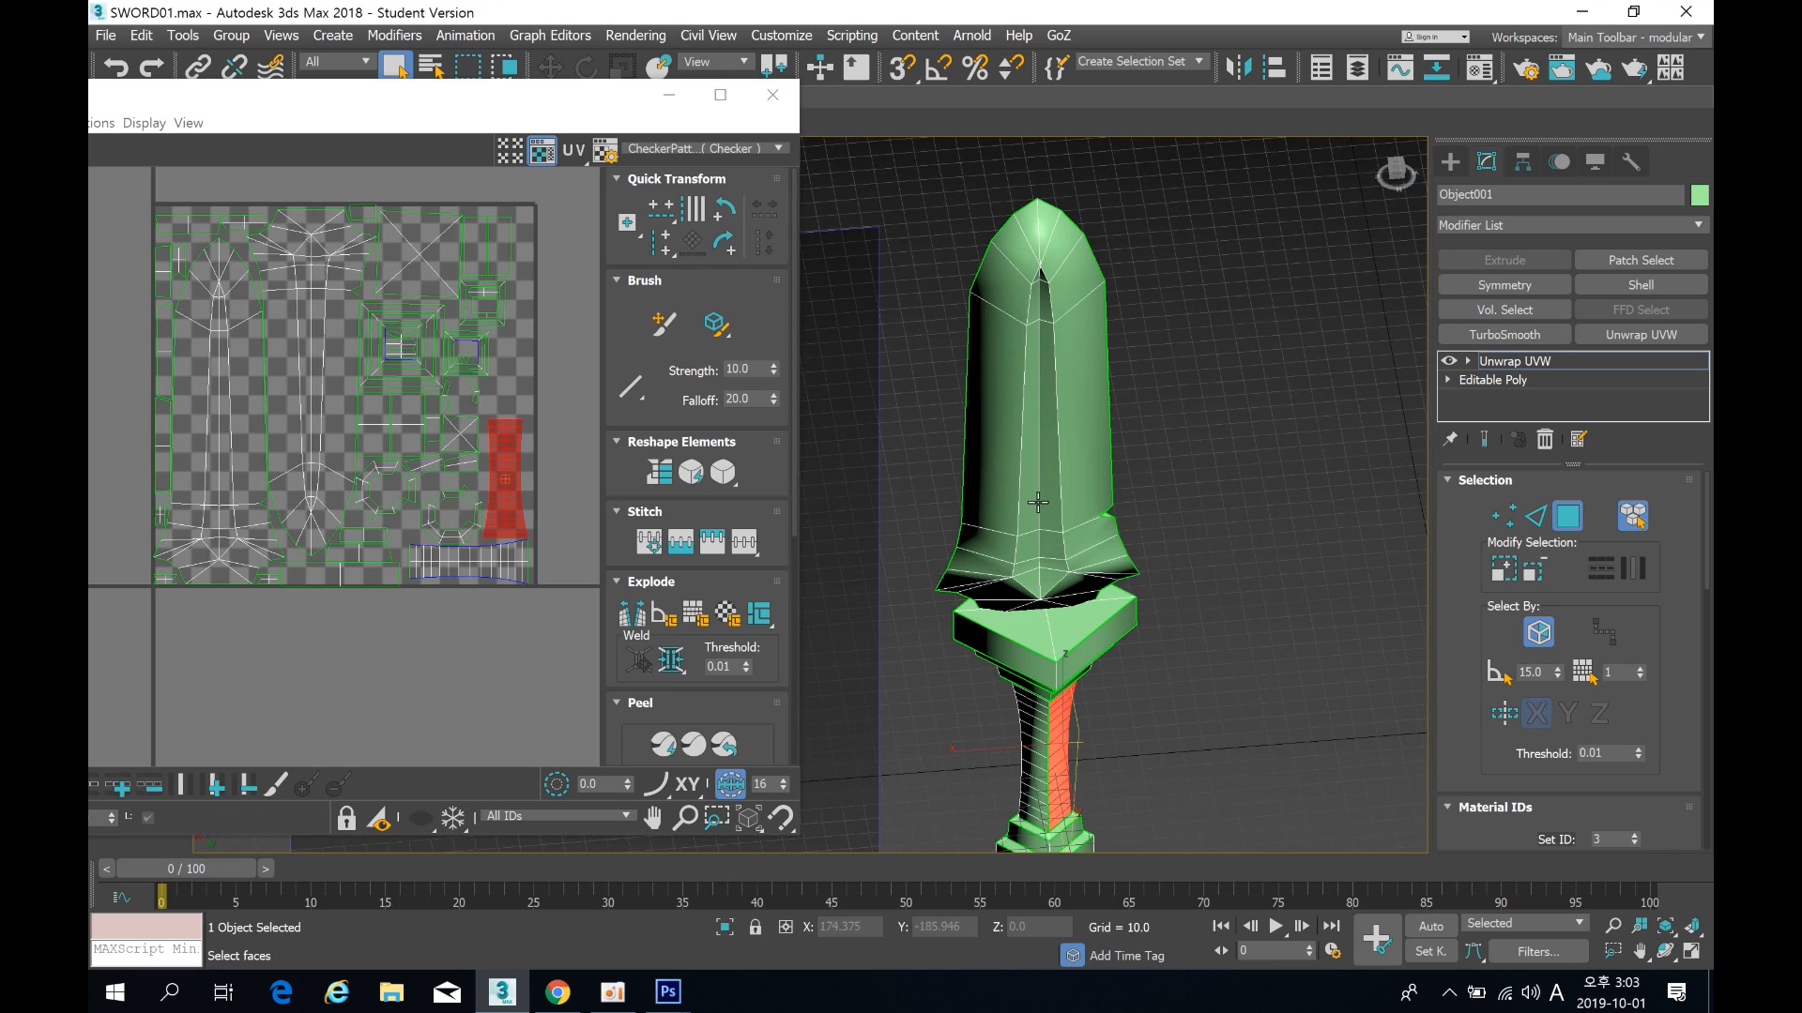
Step: Select the entire blade as one element in the viewport and compare it with the reference image
left_click(1036, 424)
middle_click_drag(1026, 493, 1179, 478, "alt")
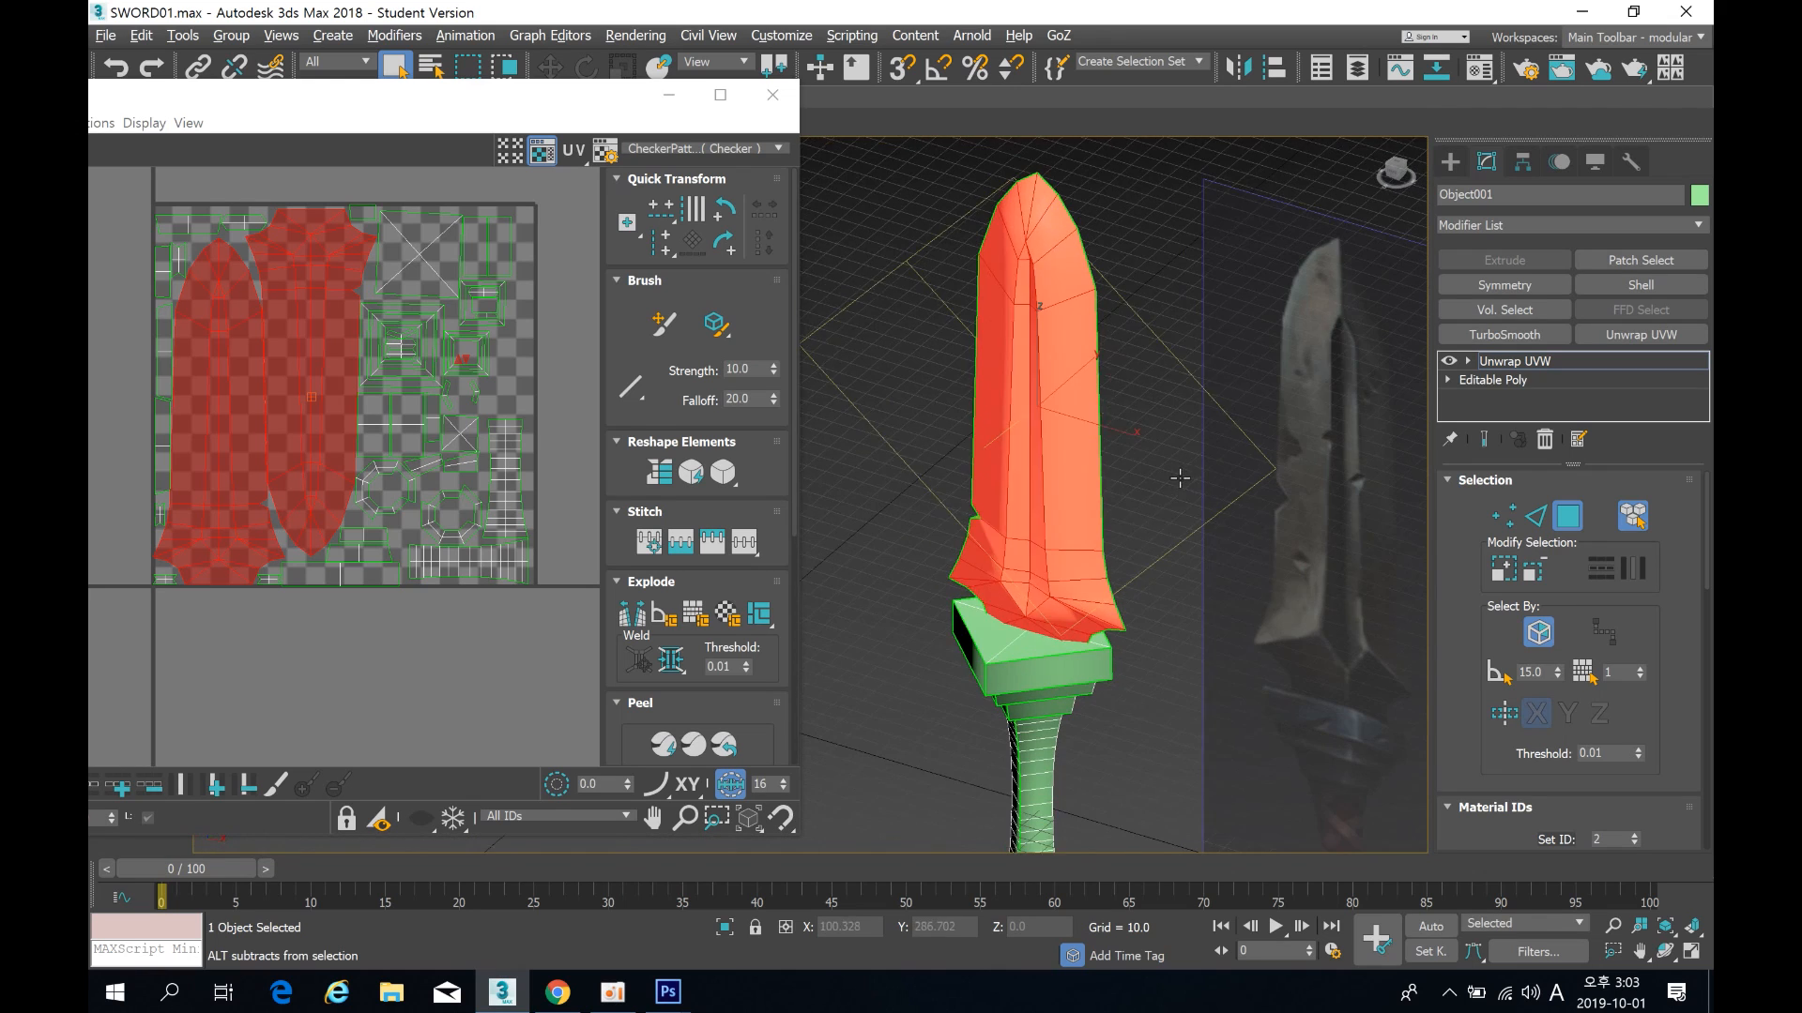
left_click(1135, 258)
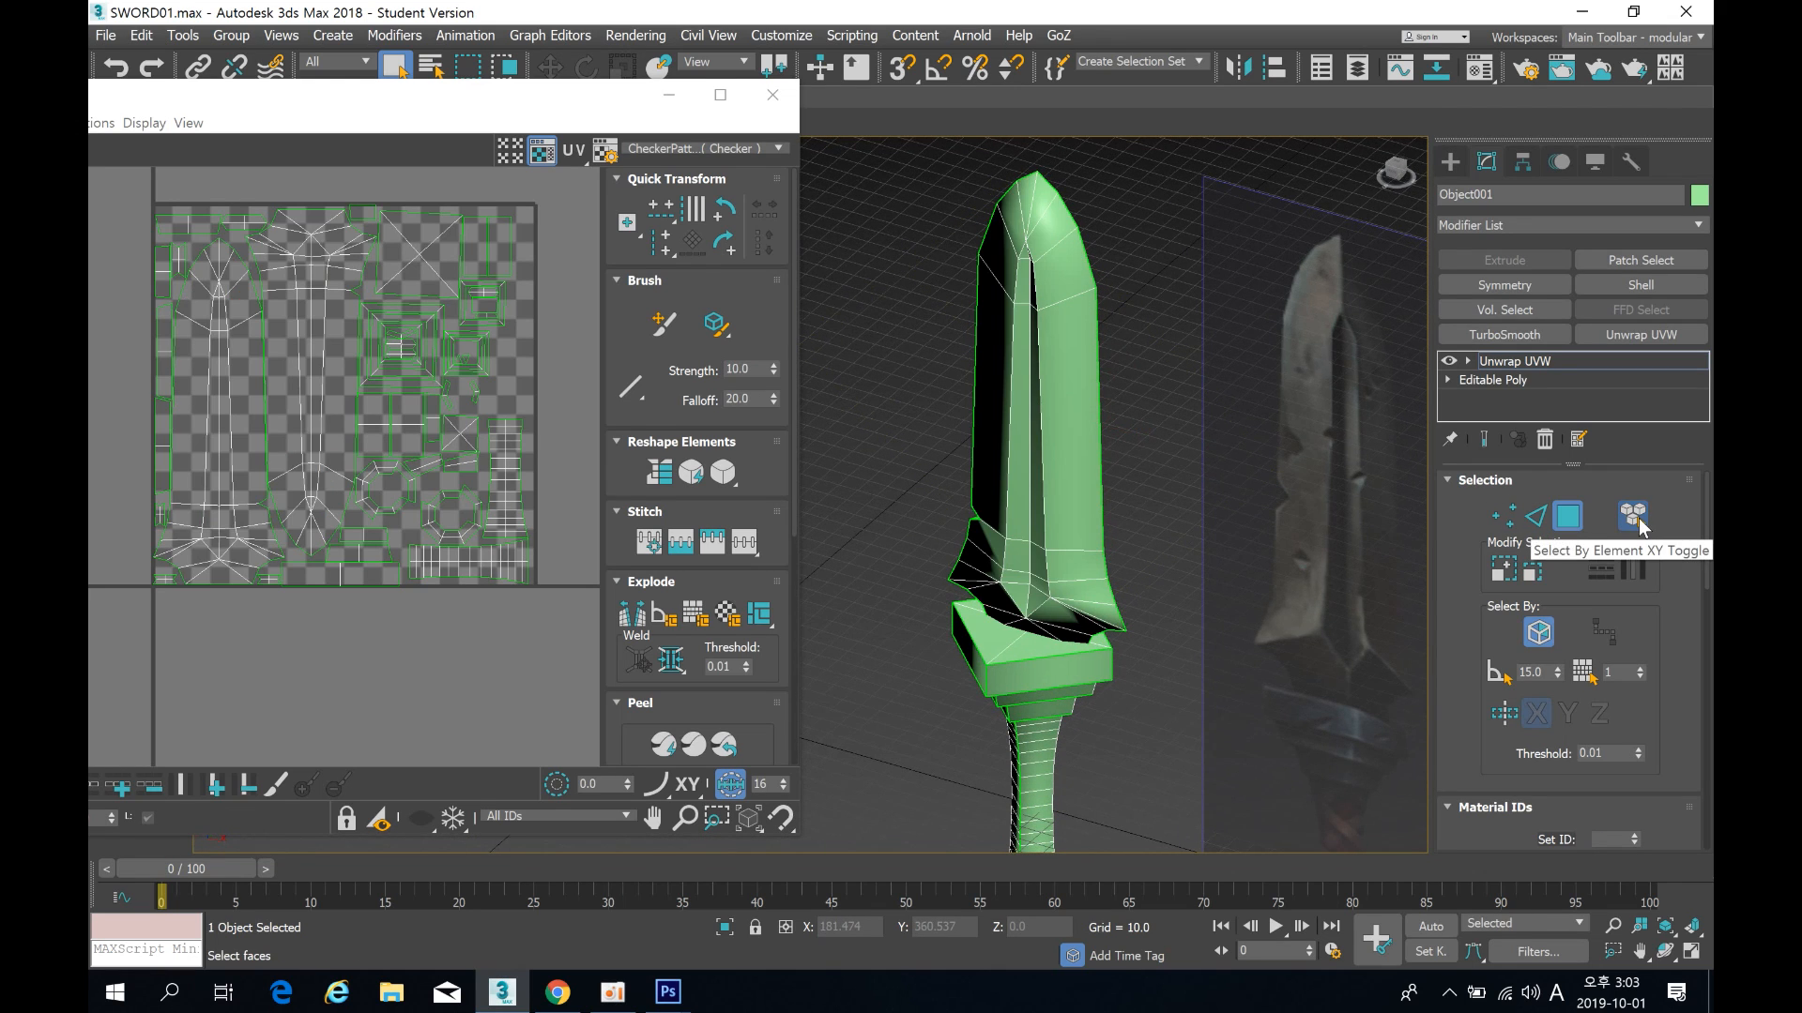
left_click(1067, 312)
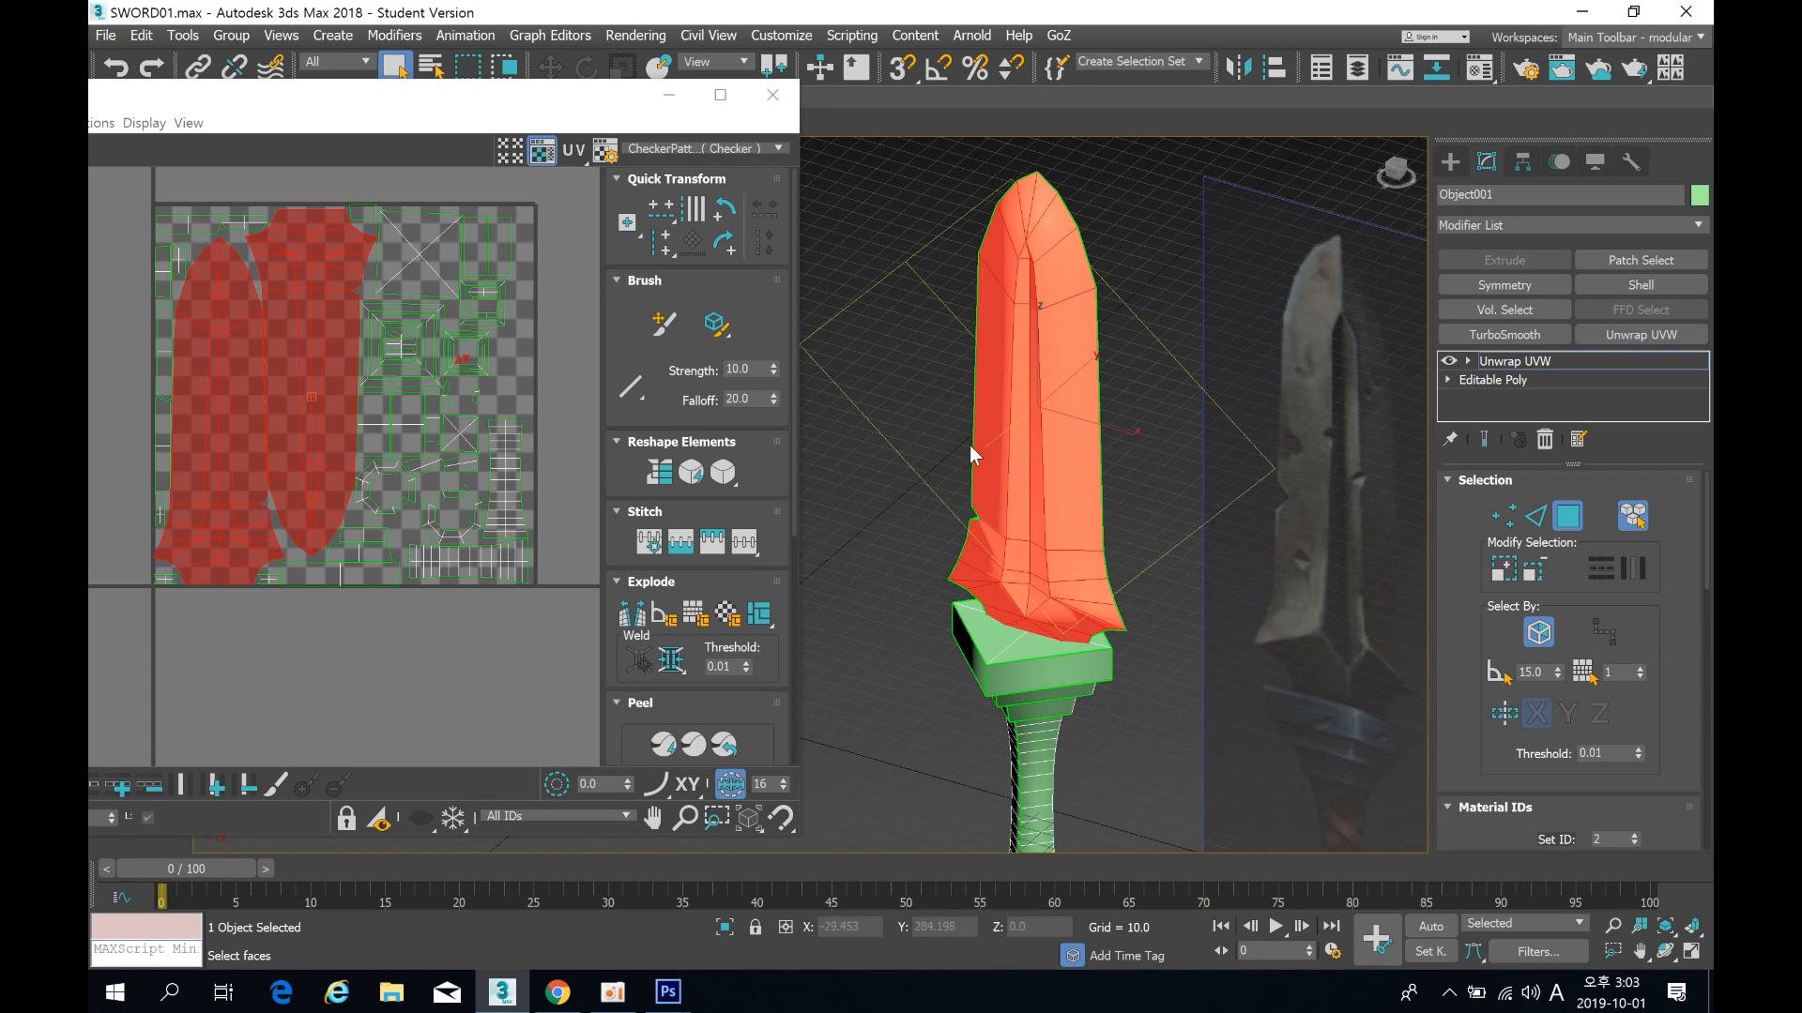
middle_click_drag(1022, 402, 919, 369, "alt")
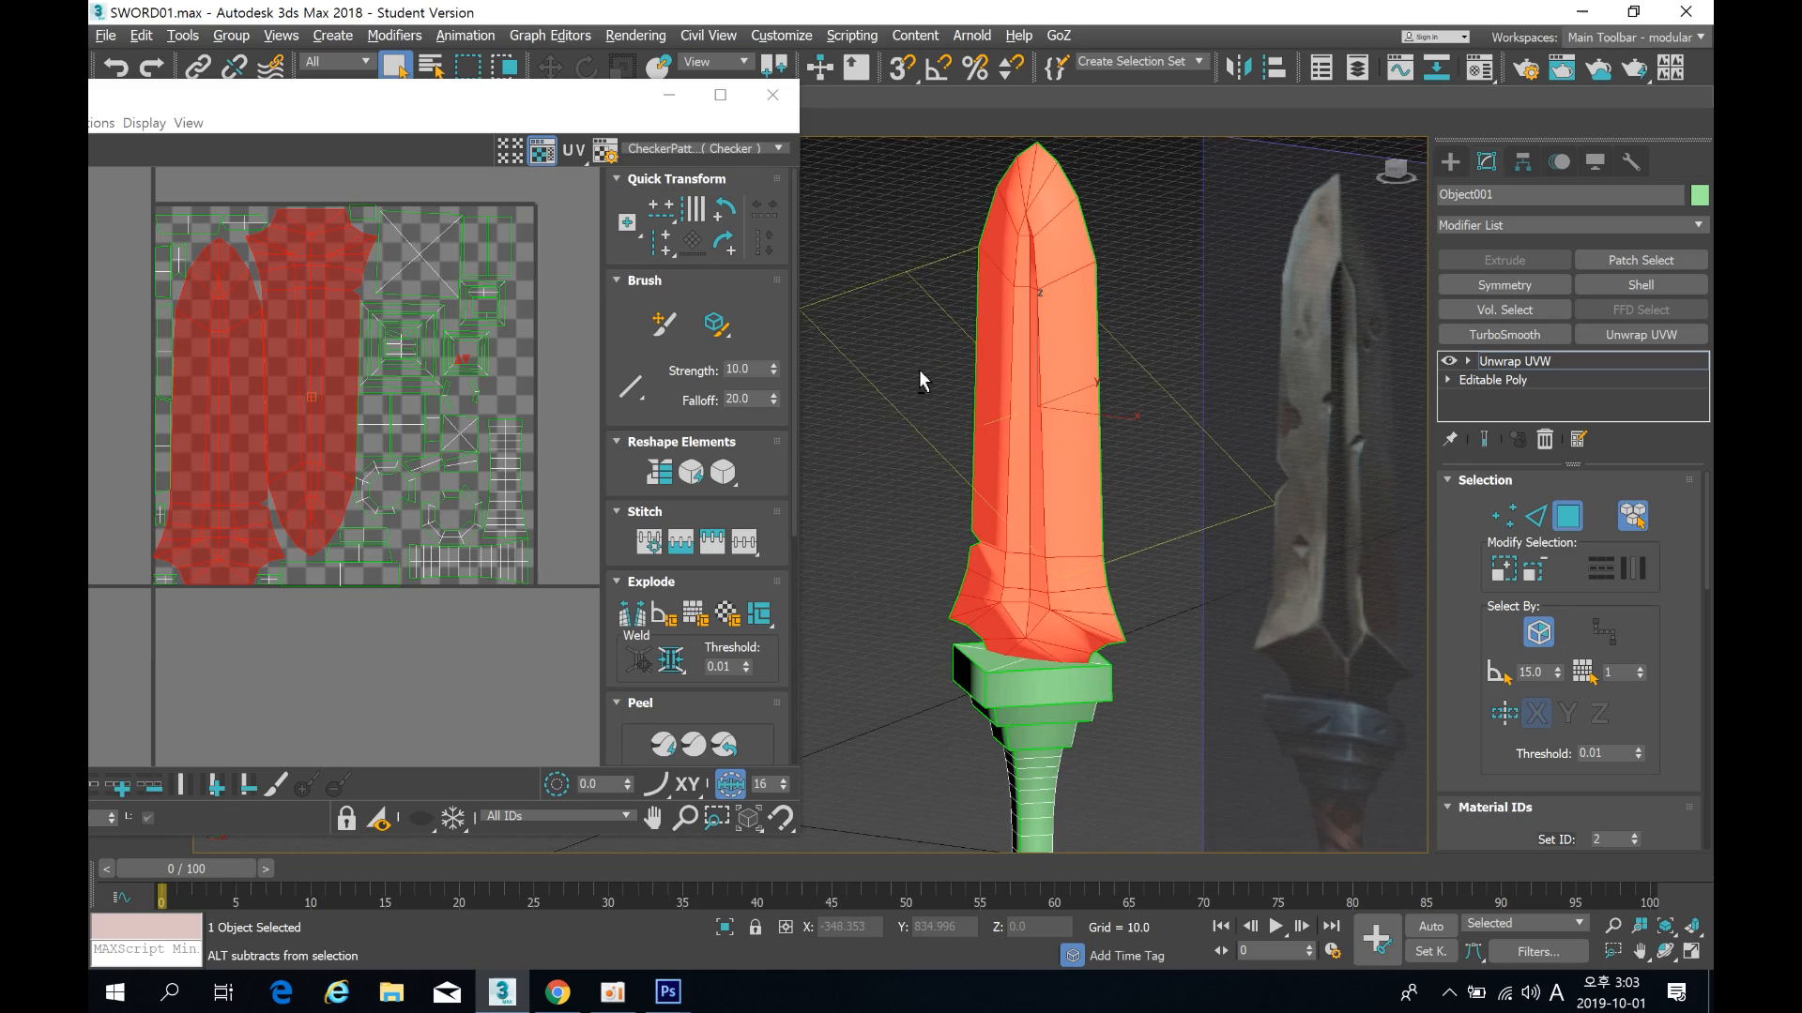
middle_click_drag(1069, 410, 992, 440, "alt")
middle_click_drag(1139, 435, 1056, 432)
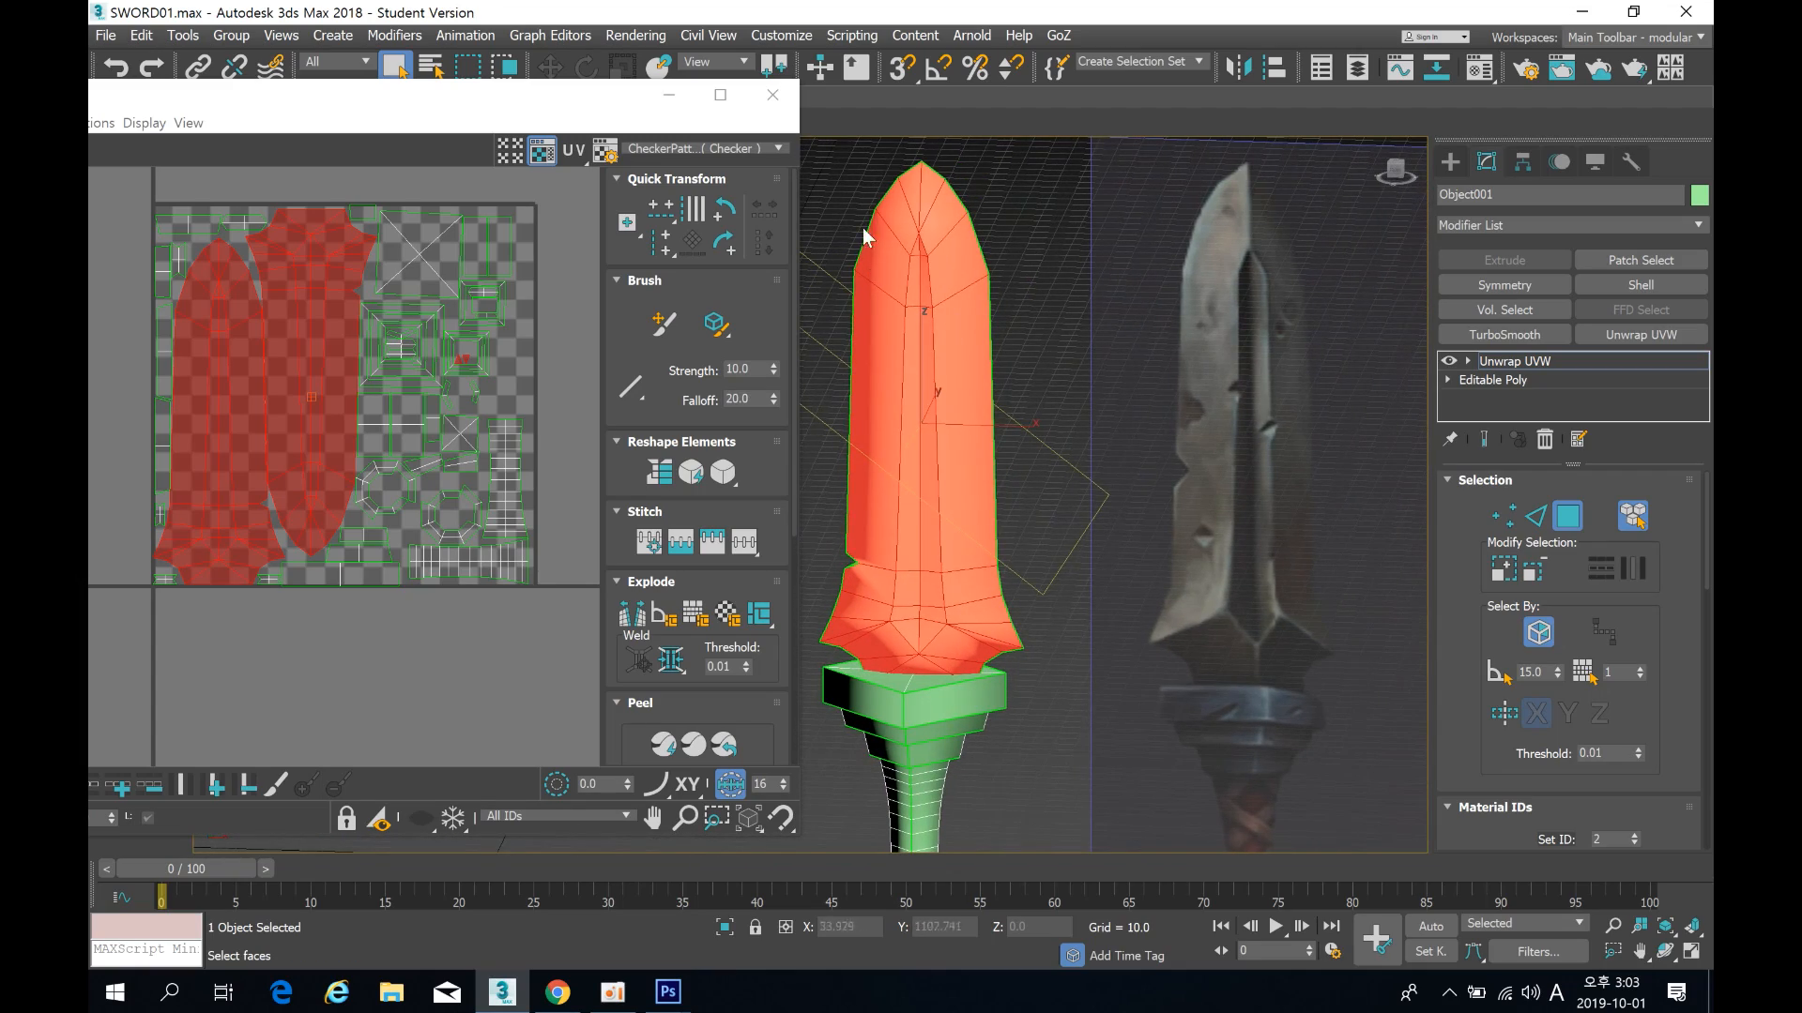
middle_click_drag(952, 642, 941, 580, "alt")
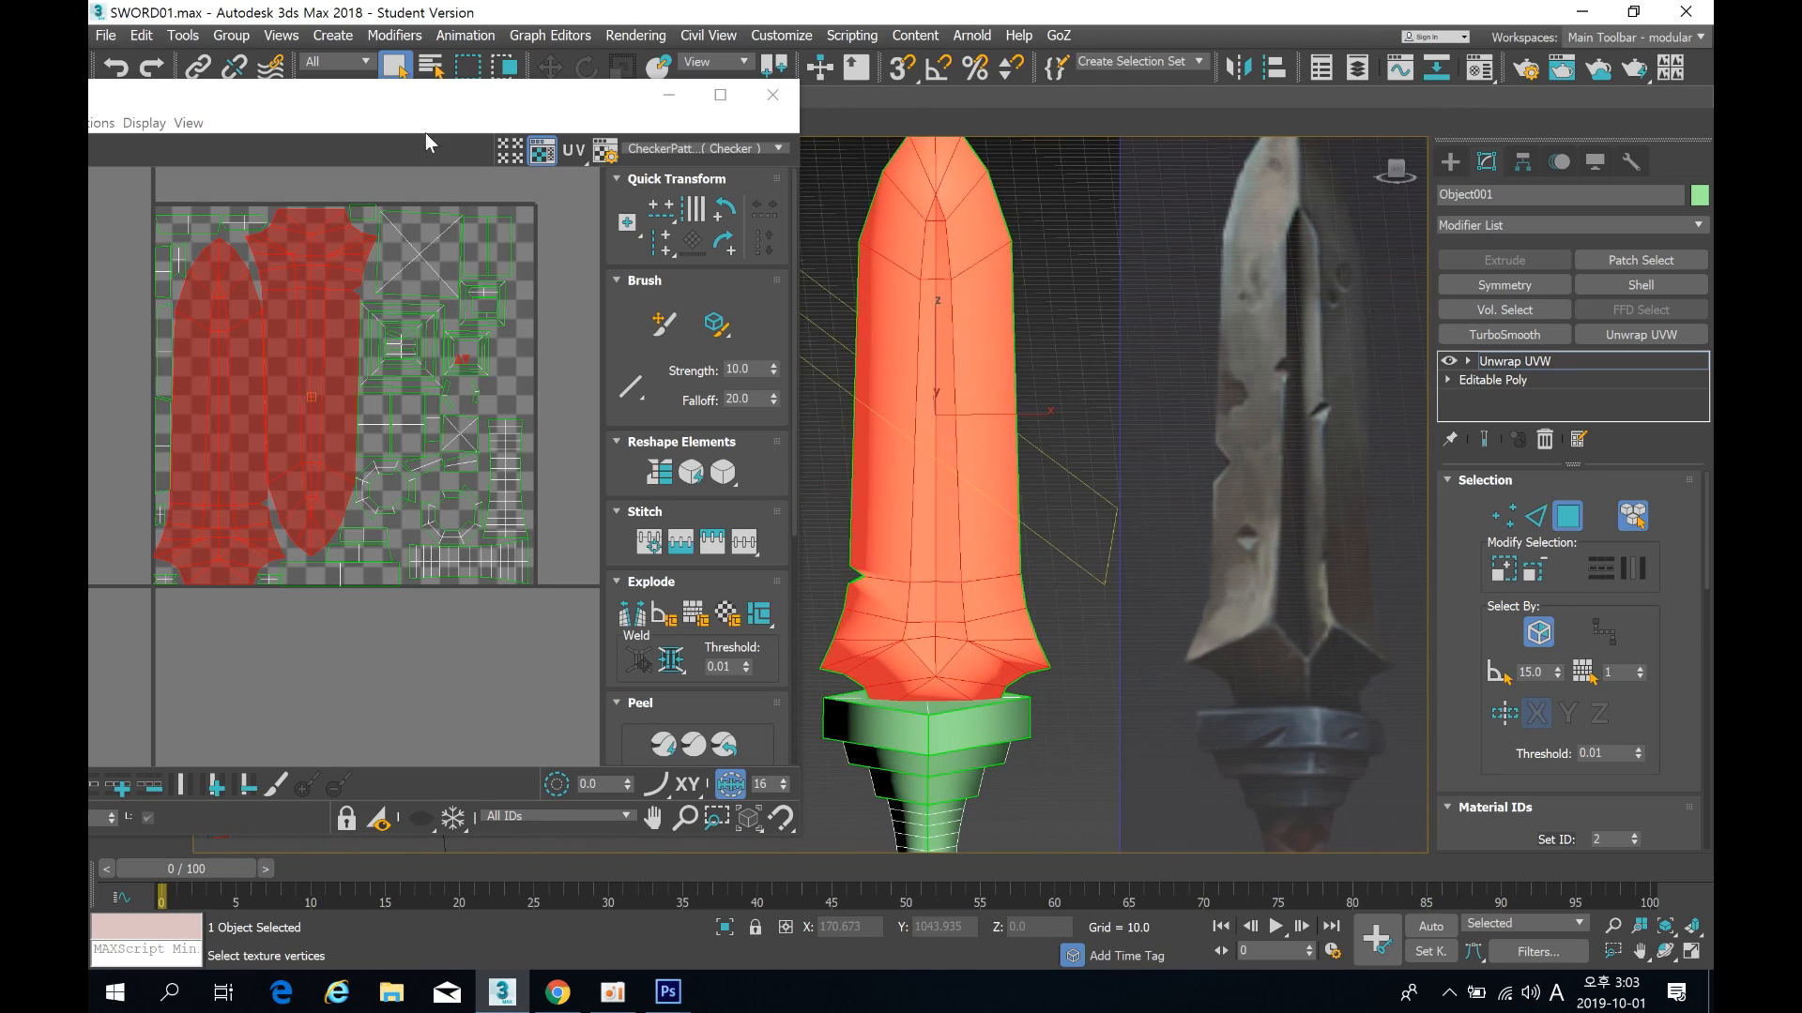
Step: Flatten-map the selected blade with a polygon angle threshold of 60 and spacing of 0.001, and move its shells outside the checkered UV tile
left_click_drag(404, 111, 532, 122)
scroll(402, 324, "down", 4)
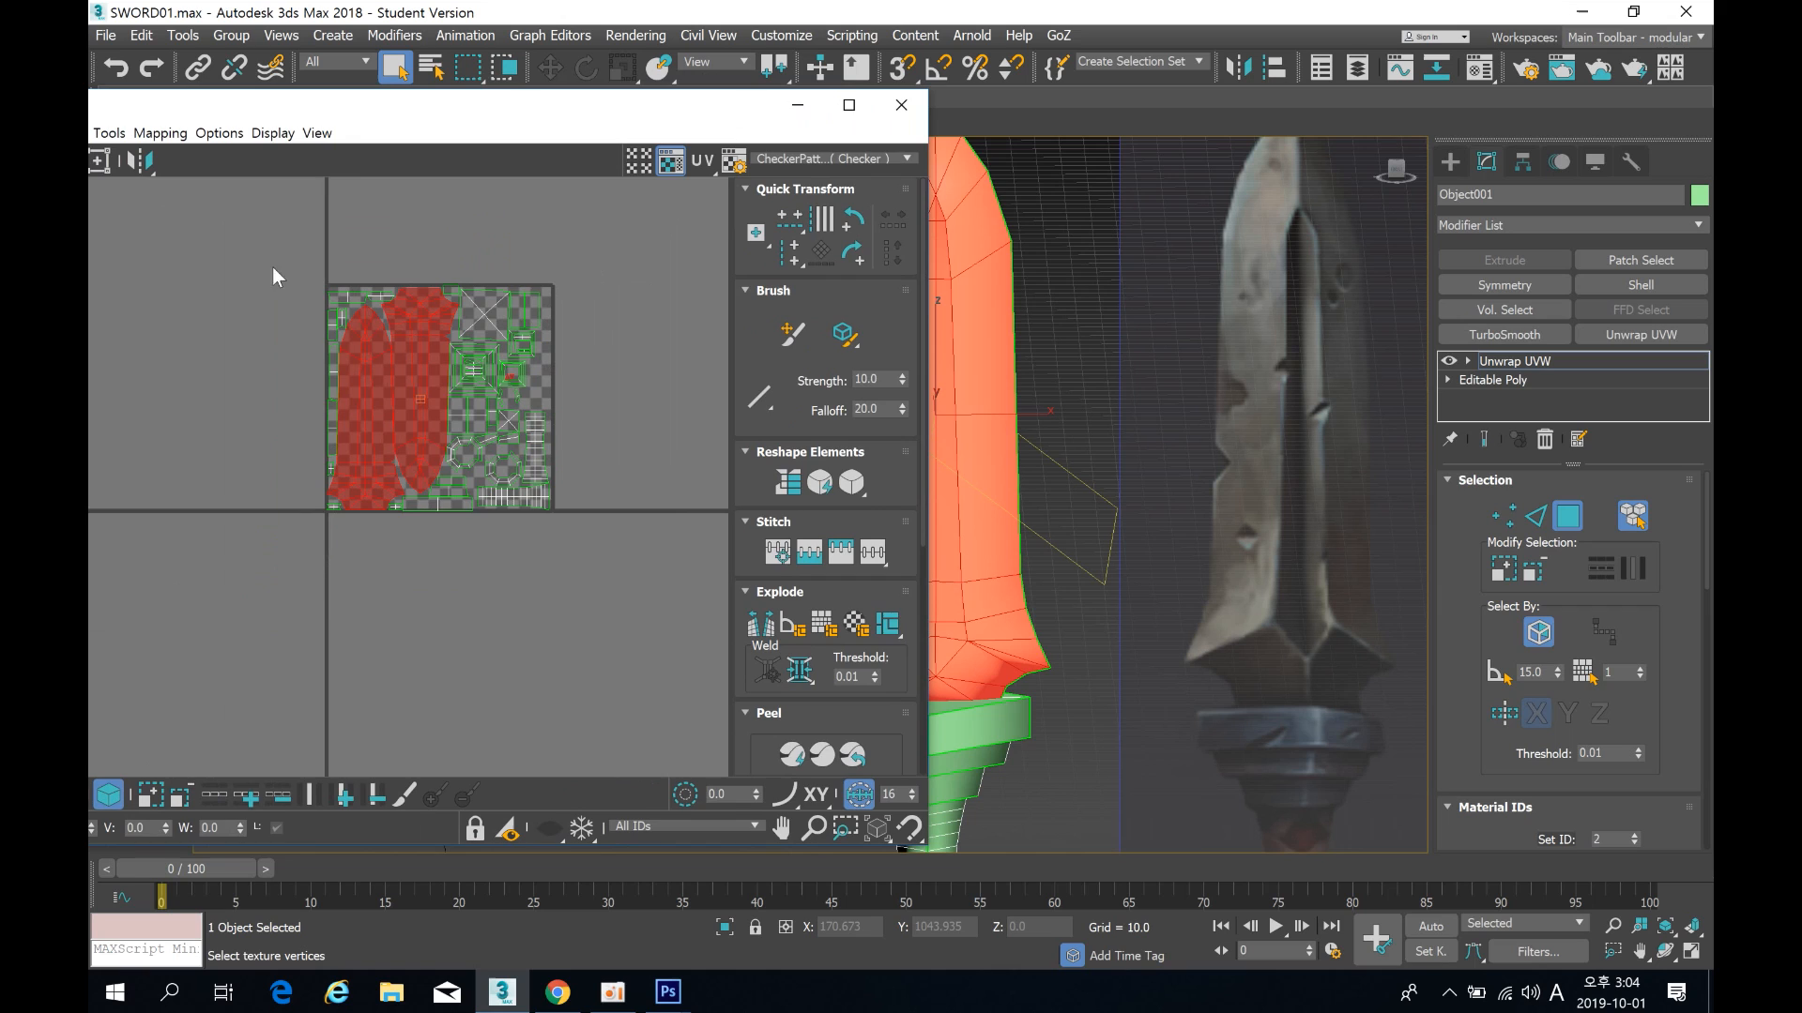
left_click_drag(375, 114, 492, 96)
left_click(272, 120)
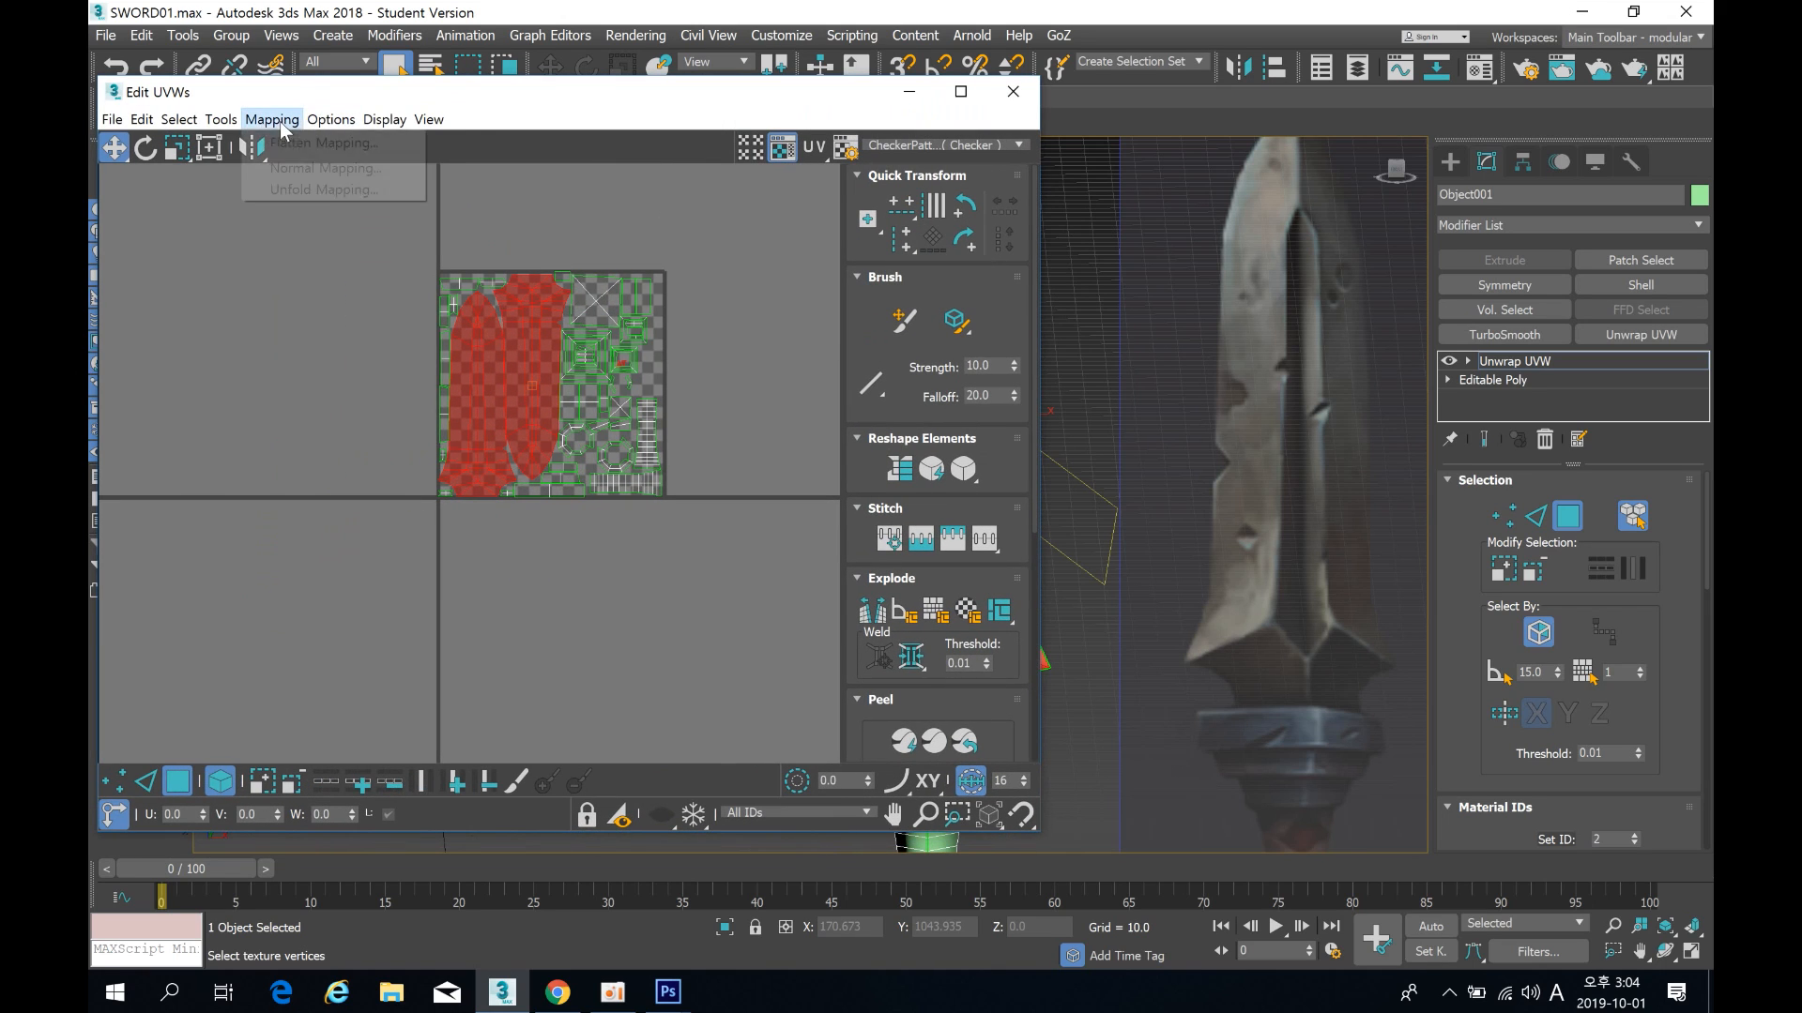
left_click(279, 143)
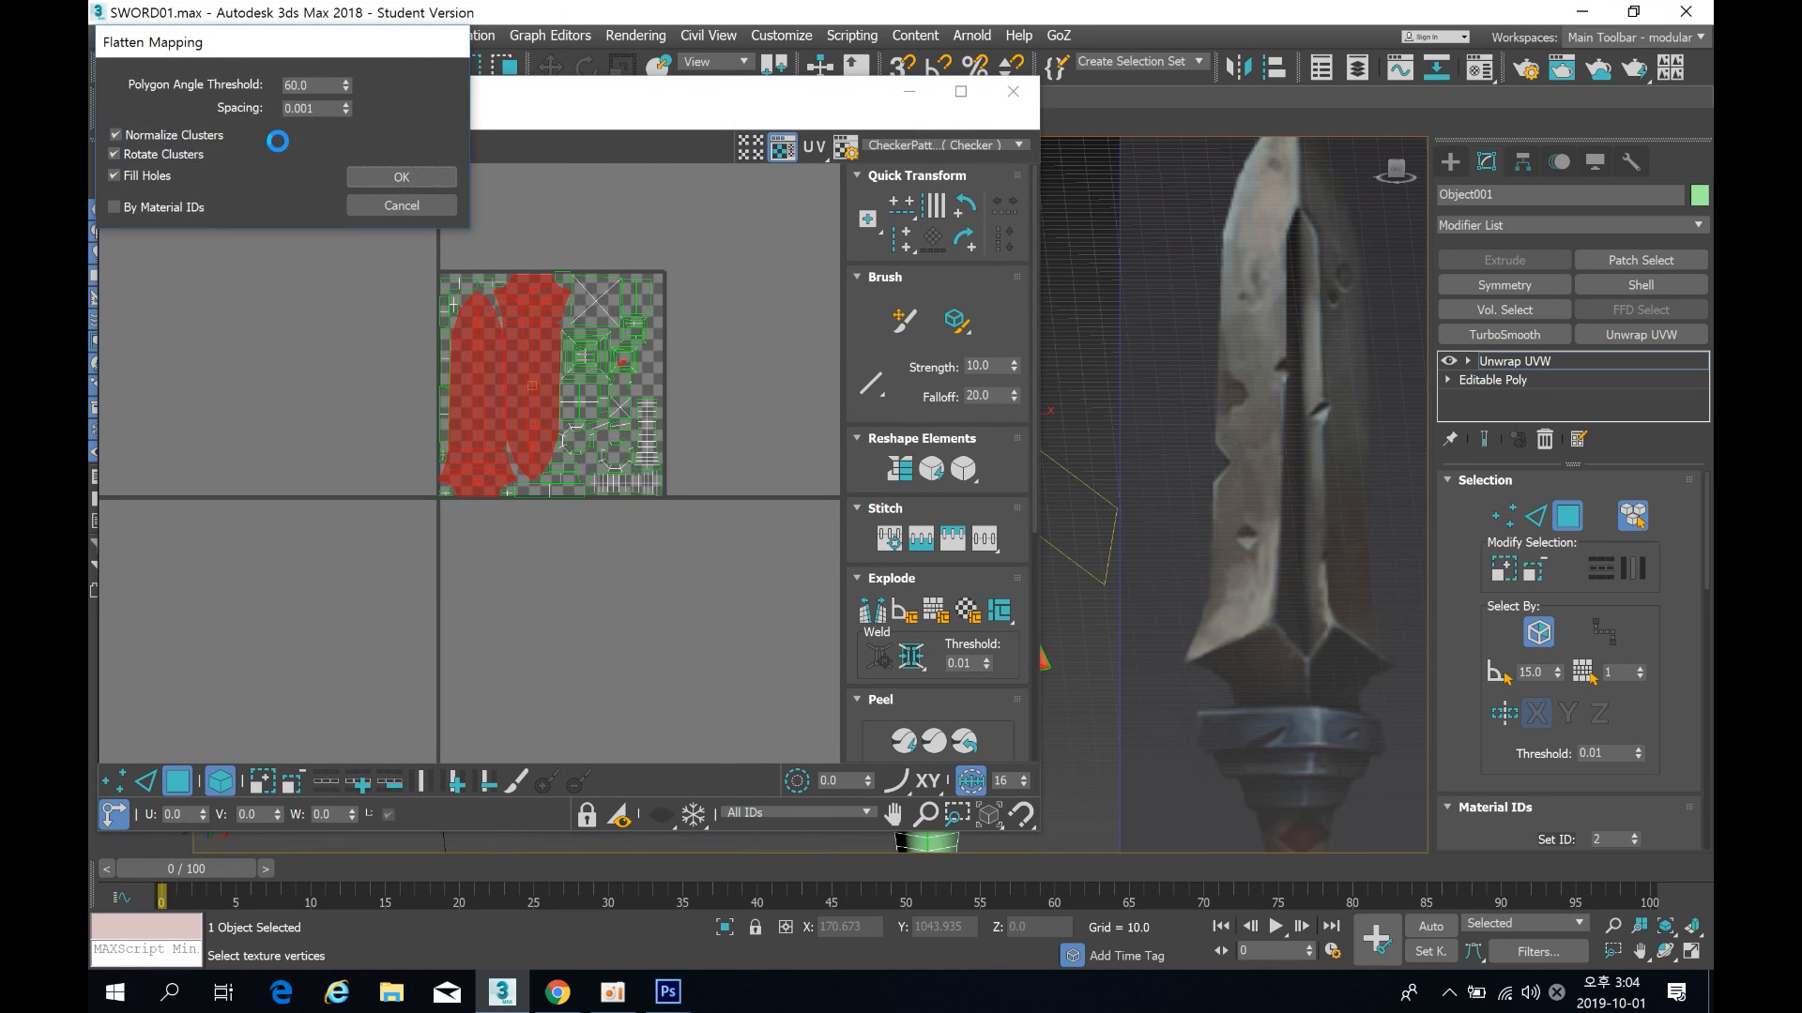
left_click(401, 177)
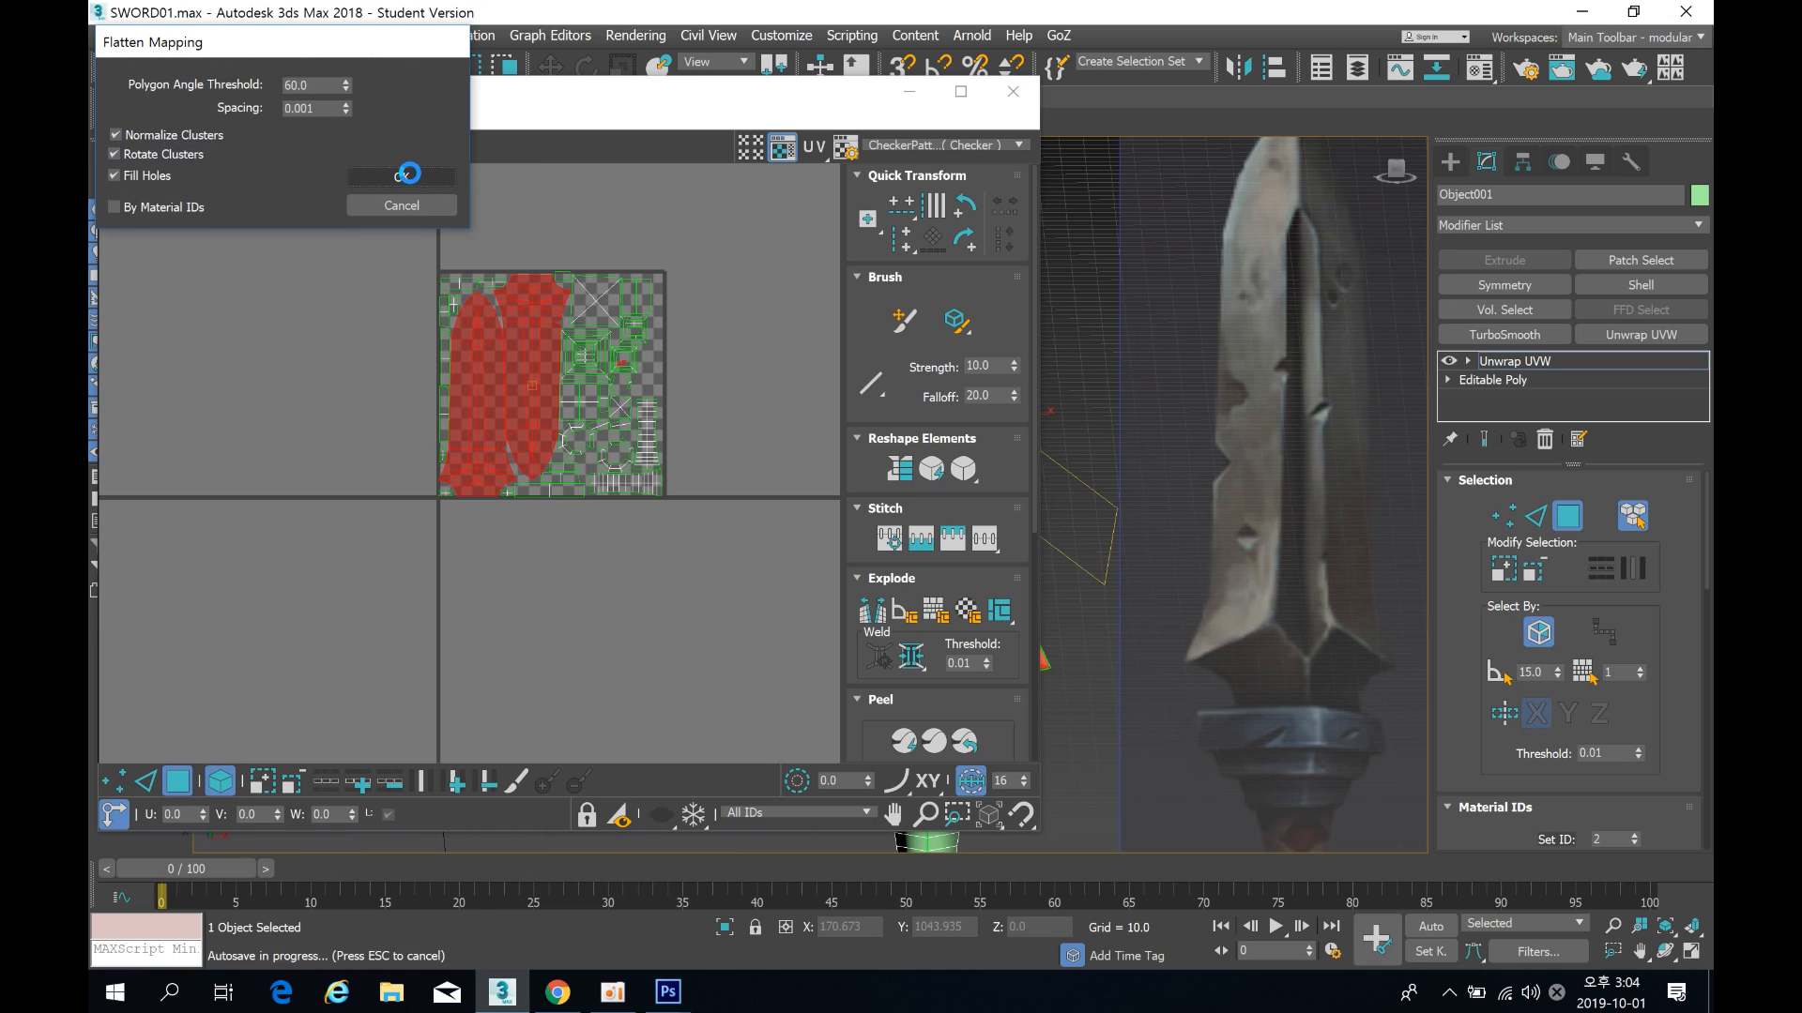
left_click(563, 227)
left_click_drag(563, 227, 301, 405)
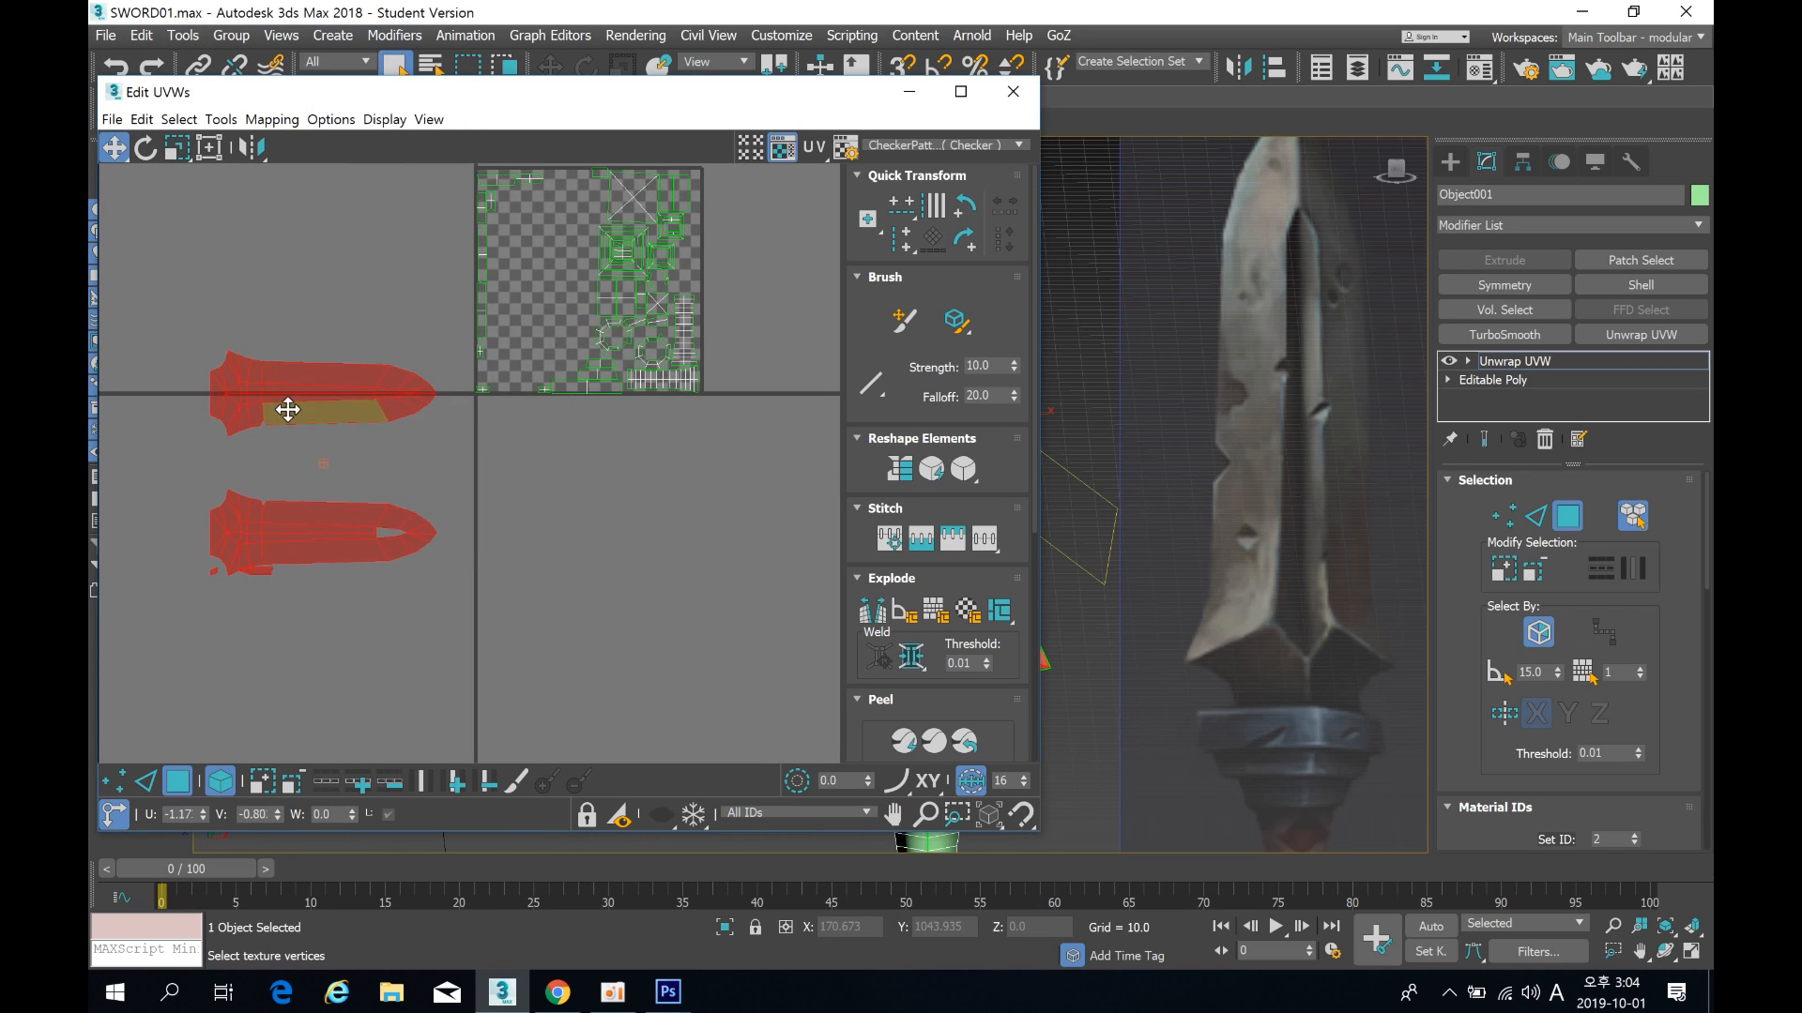
left_click(403, 468)
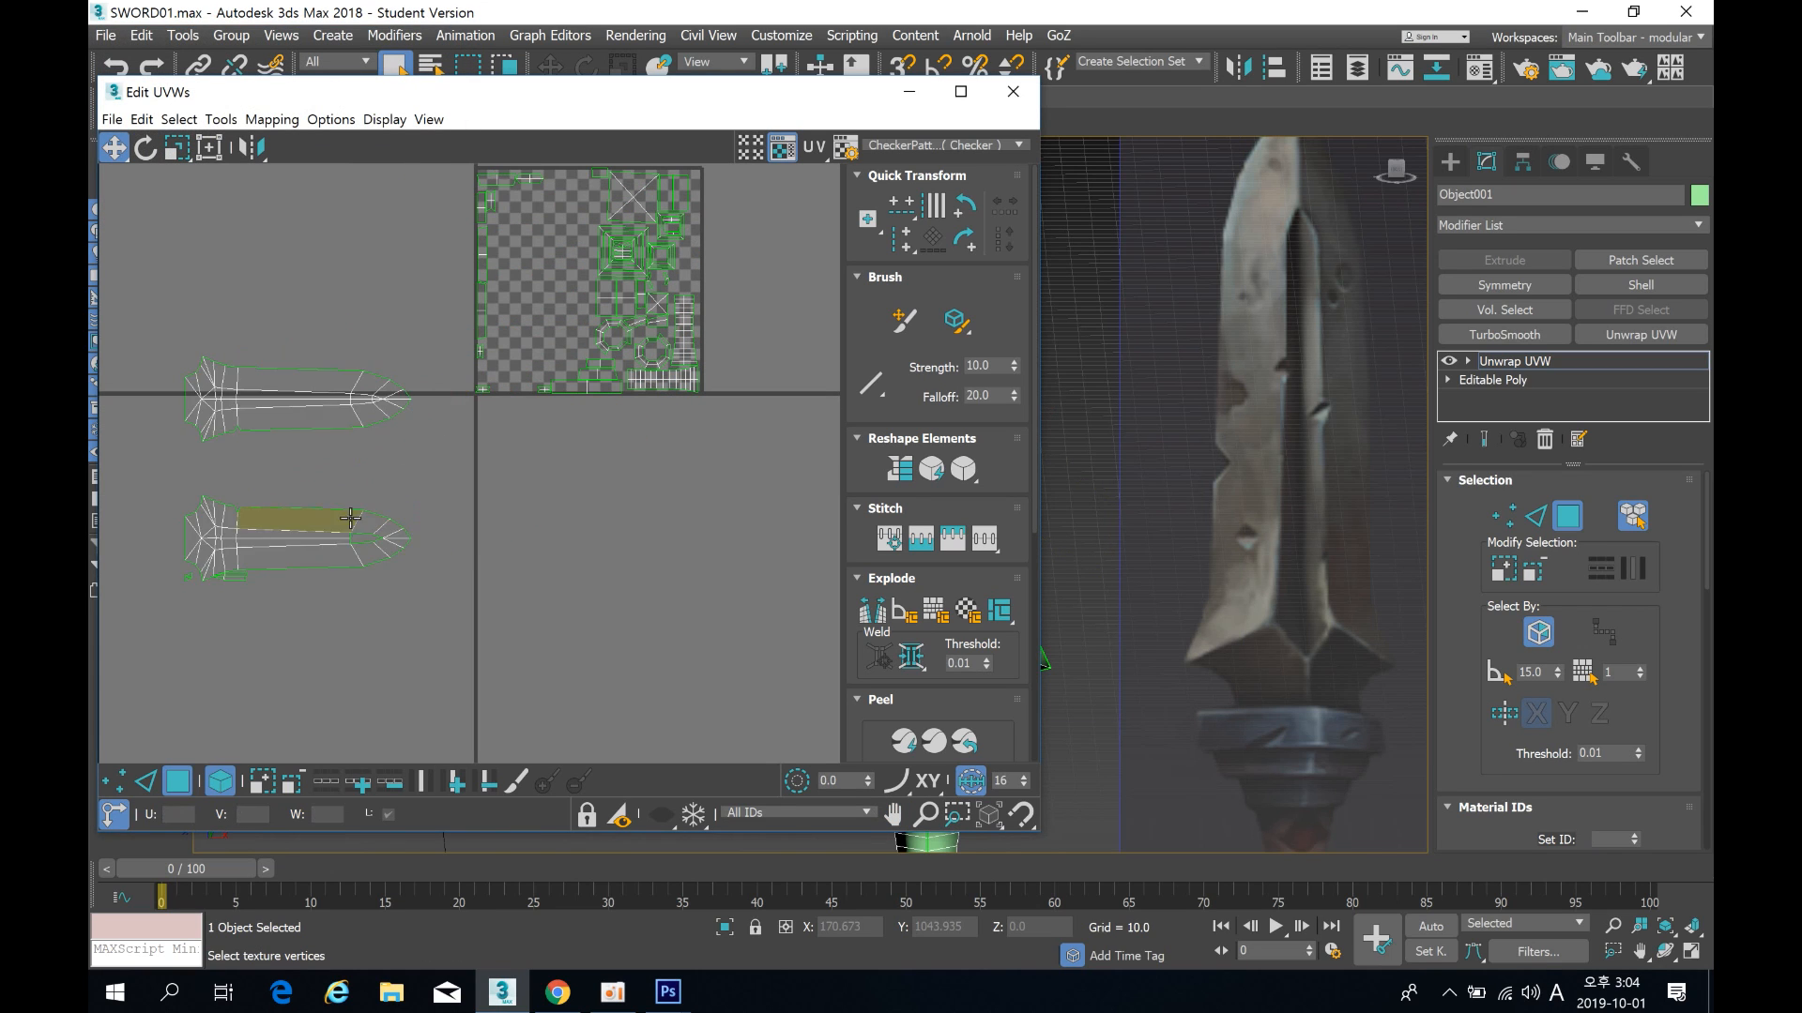
Step: Select the thin fragment shell along the lower blade shell's edge to examine it, then deselect it
scroll(416, 491, "up", 5)
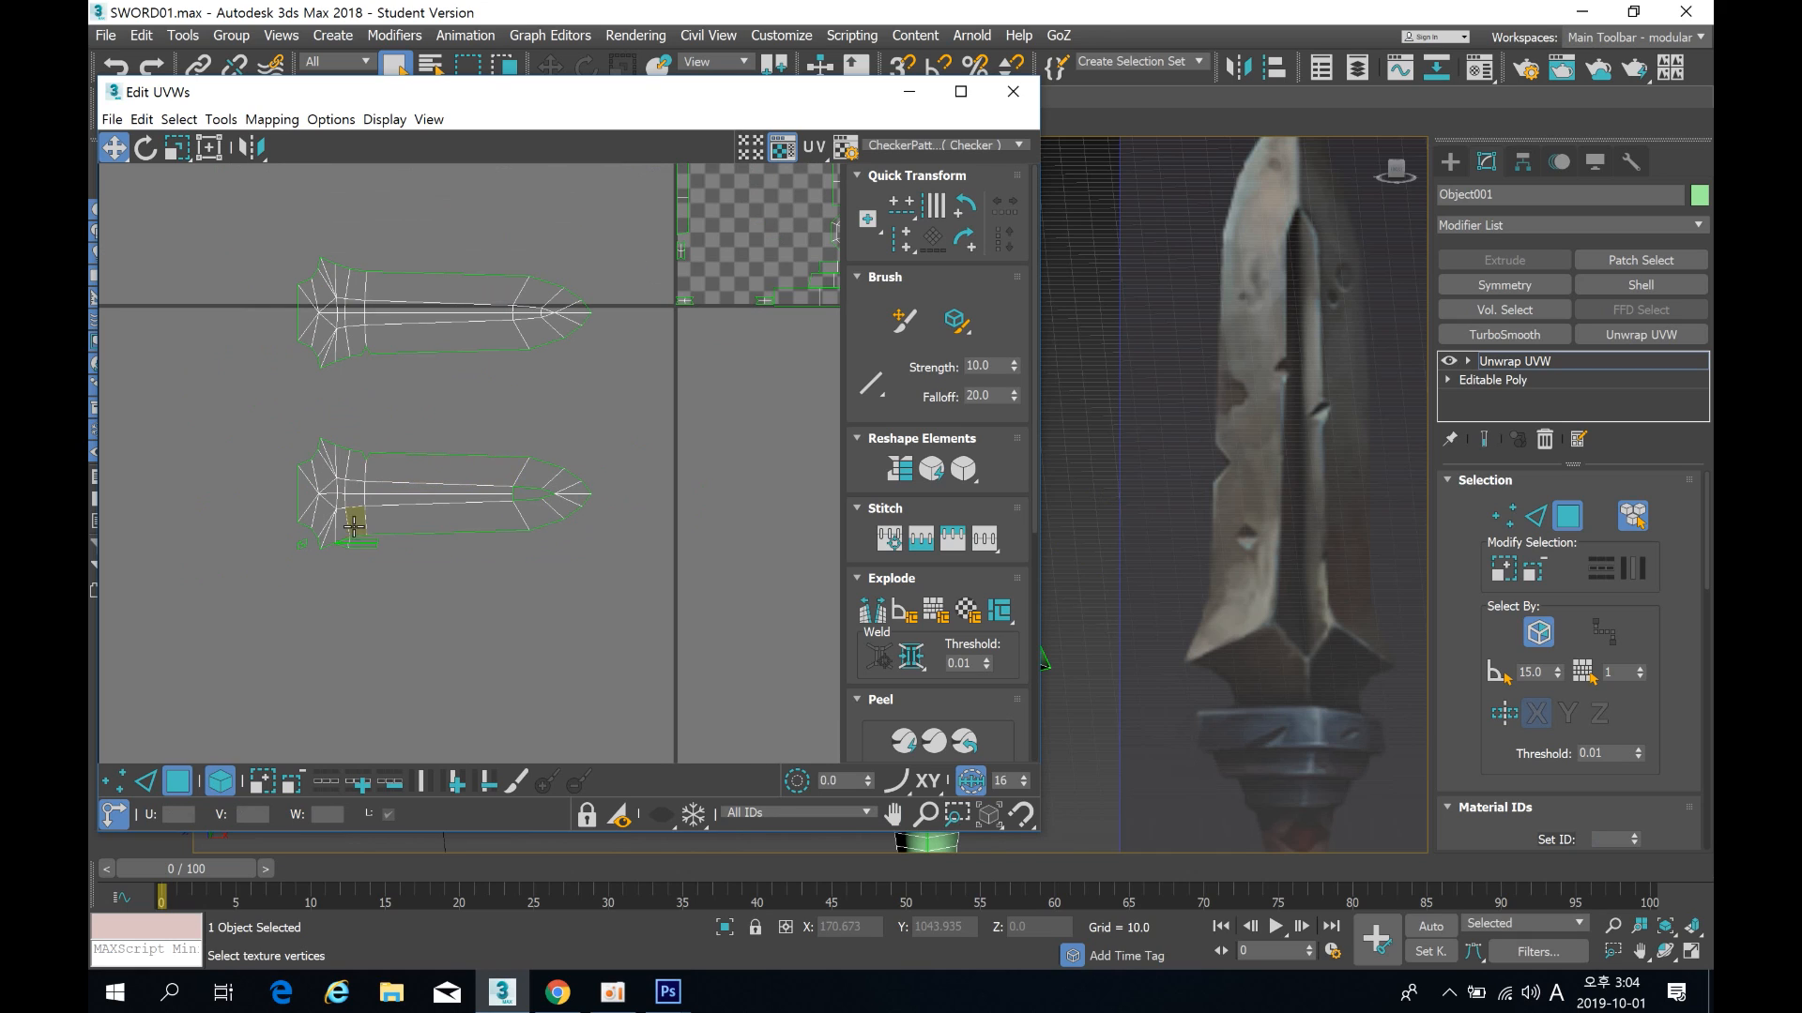
left_click(364, 546)
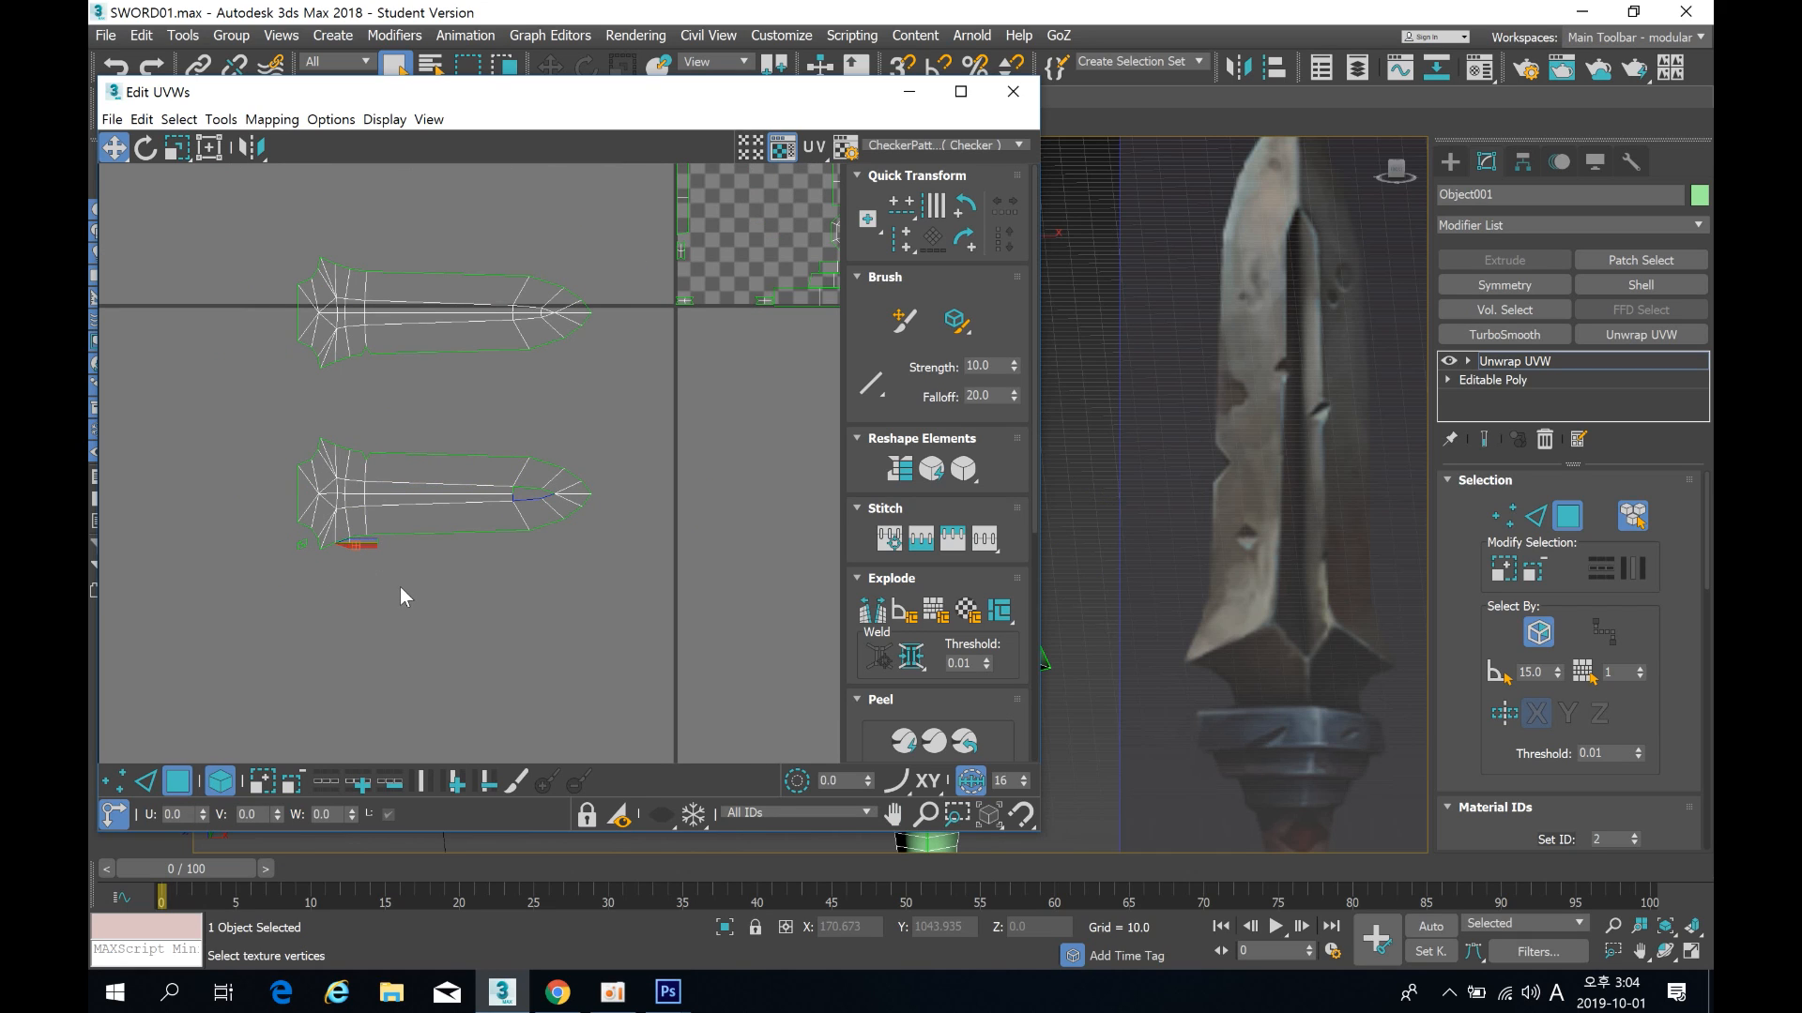
left_click(403, 585)
middle_click_drag(403, 563, 373, 578)
Step: Select both blade shells and their small fragments in the UV layout
left_click(1209, 421)
middle_click_drag(1209, 419, 1357, 366)
left_click_drag(182, 237, 623, 680)
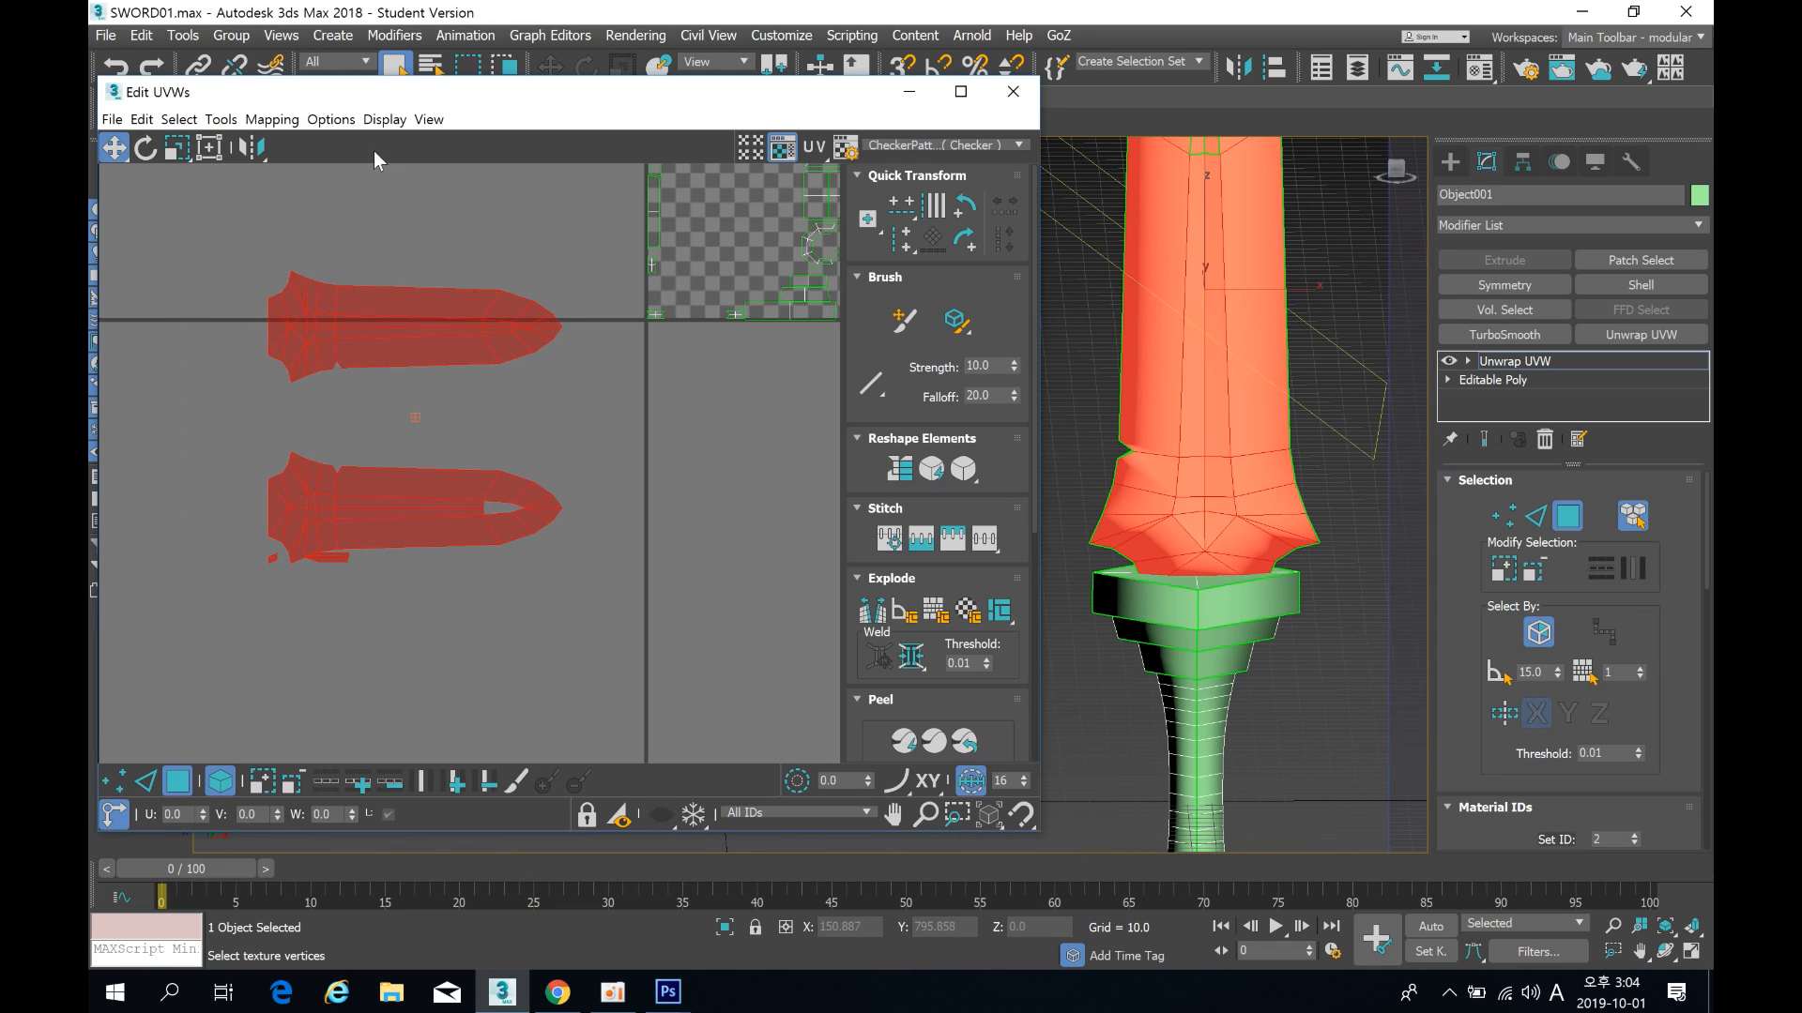
Step: Apply Normal Mapping to the blade as Back/Front Mapping with 0.001 spacing, and move the resulting shells outside the checkered UV tile
left_click(271, 119)
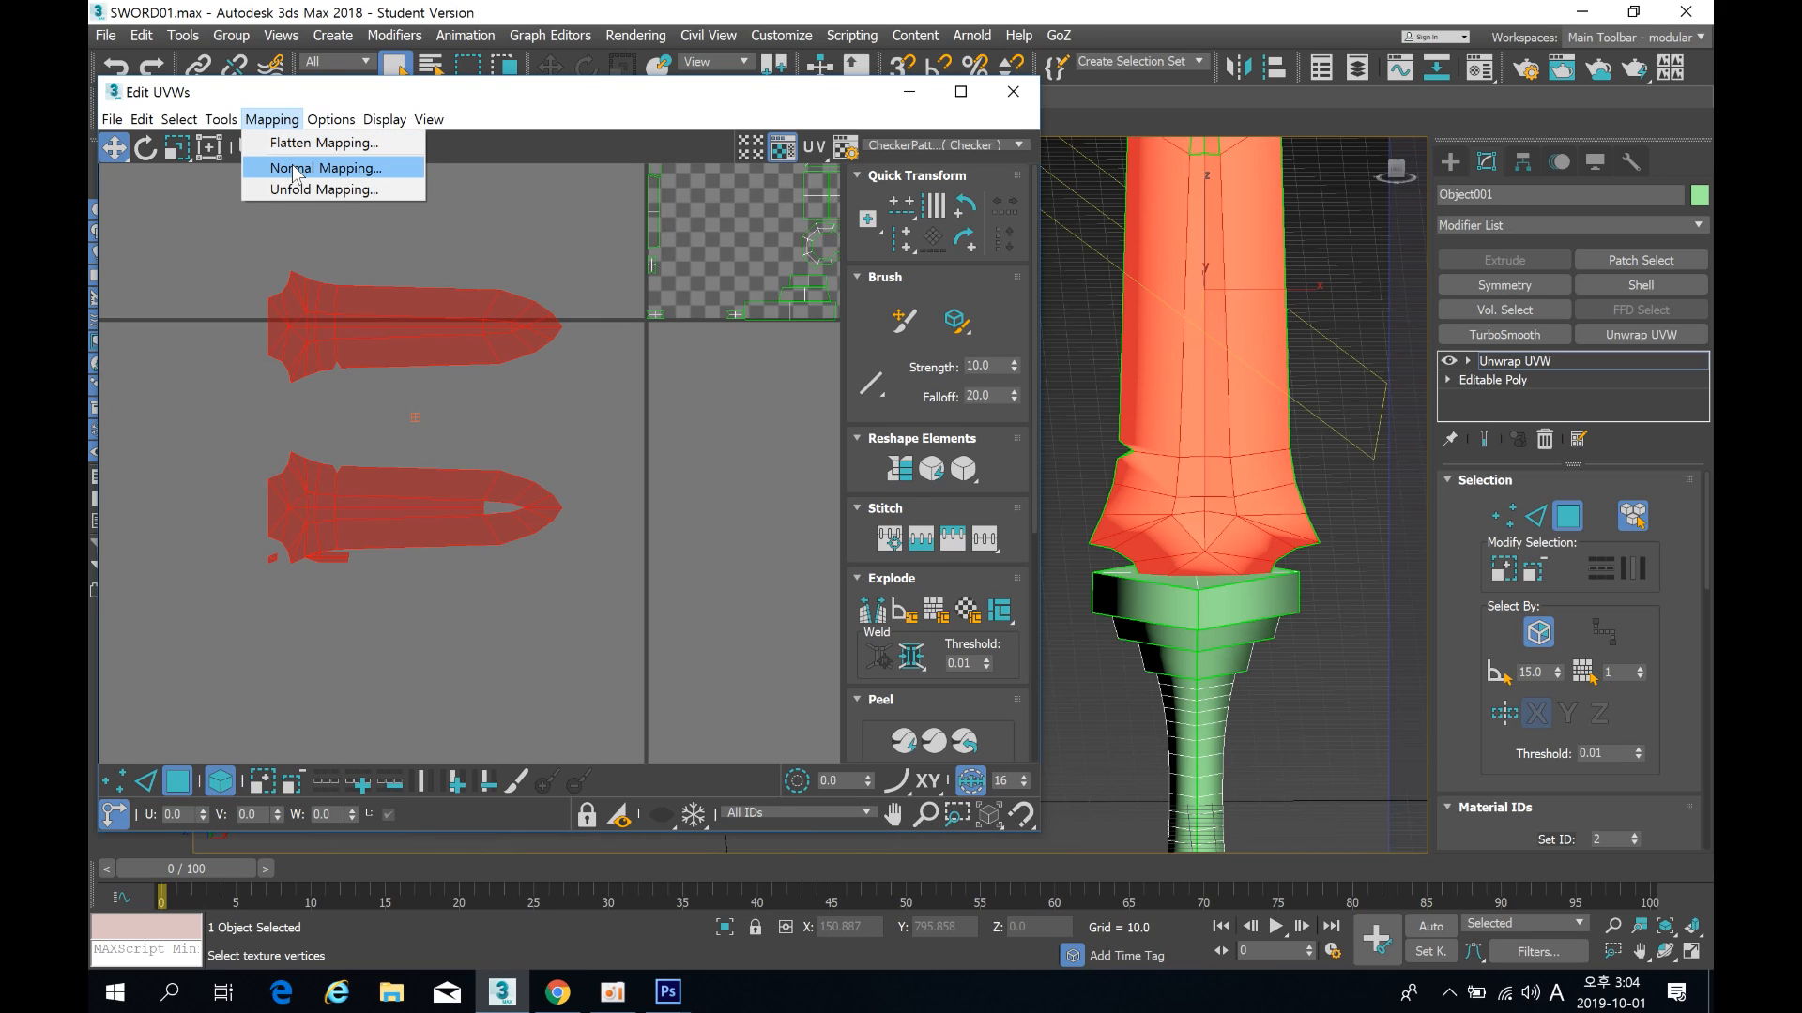
left_click(292, 169)
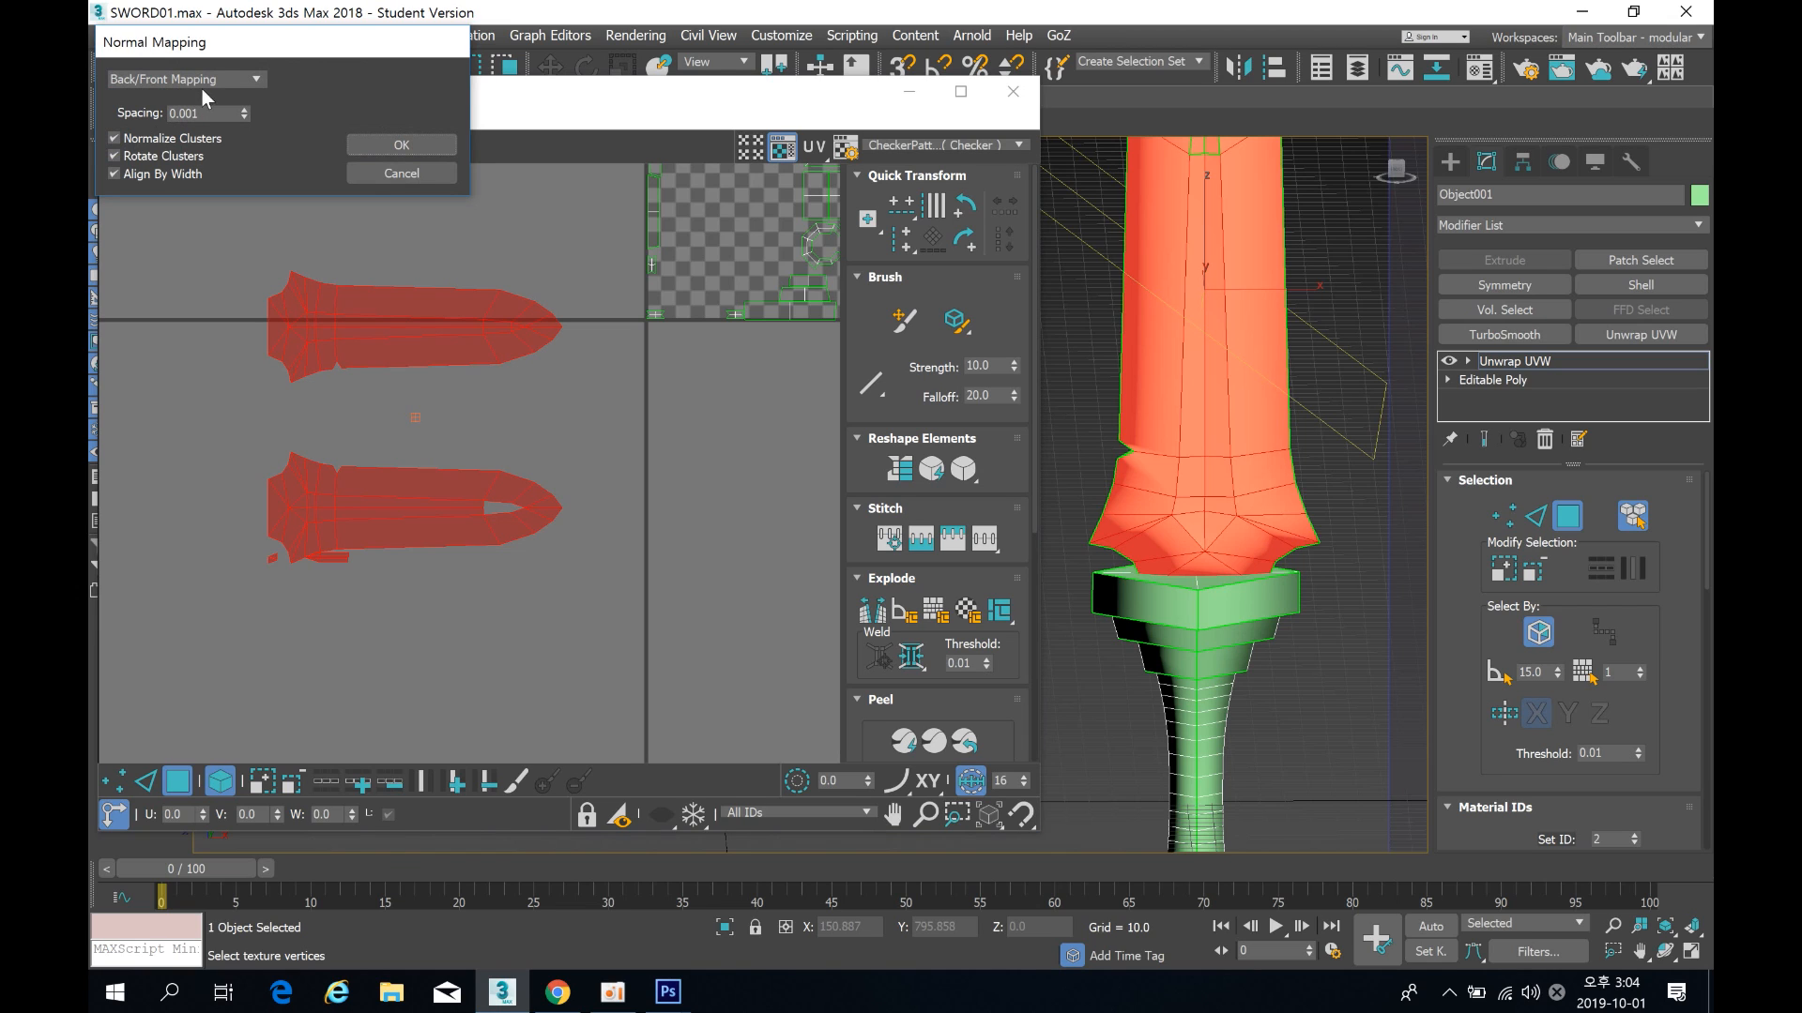
scroll(437, 334, "down", 3)
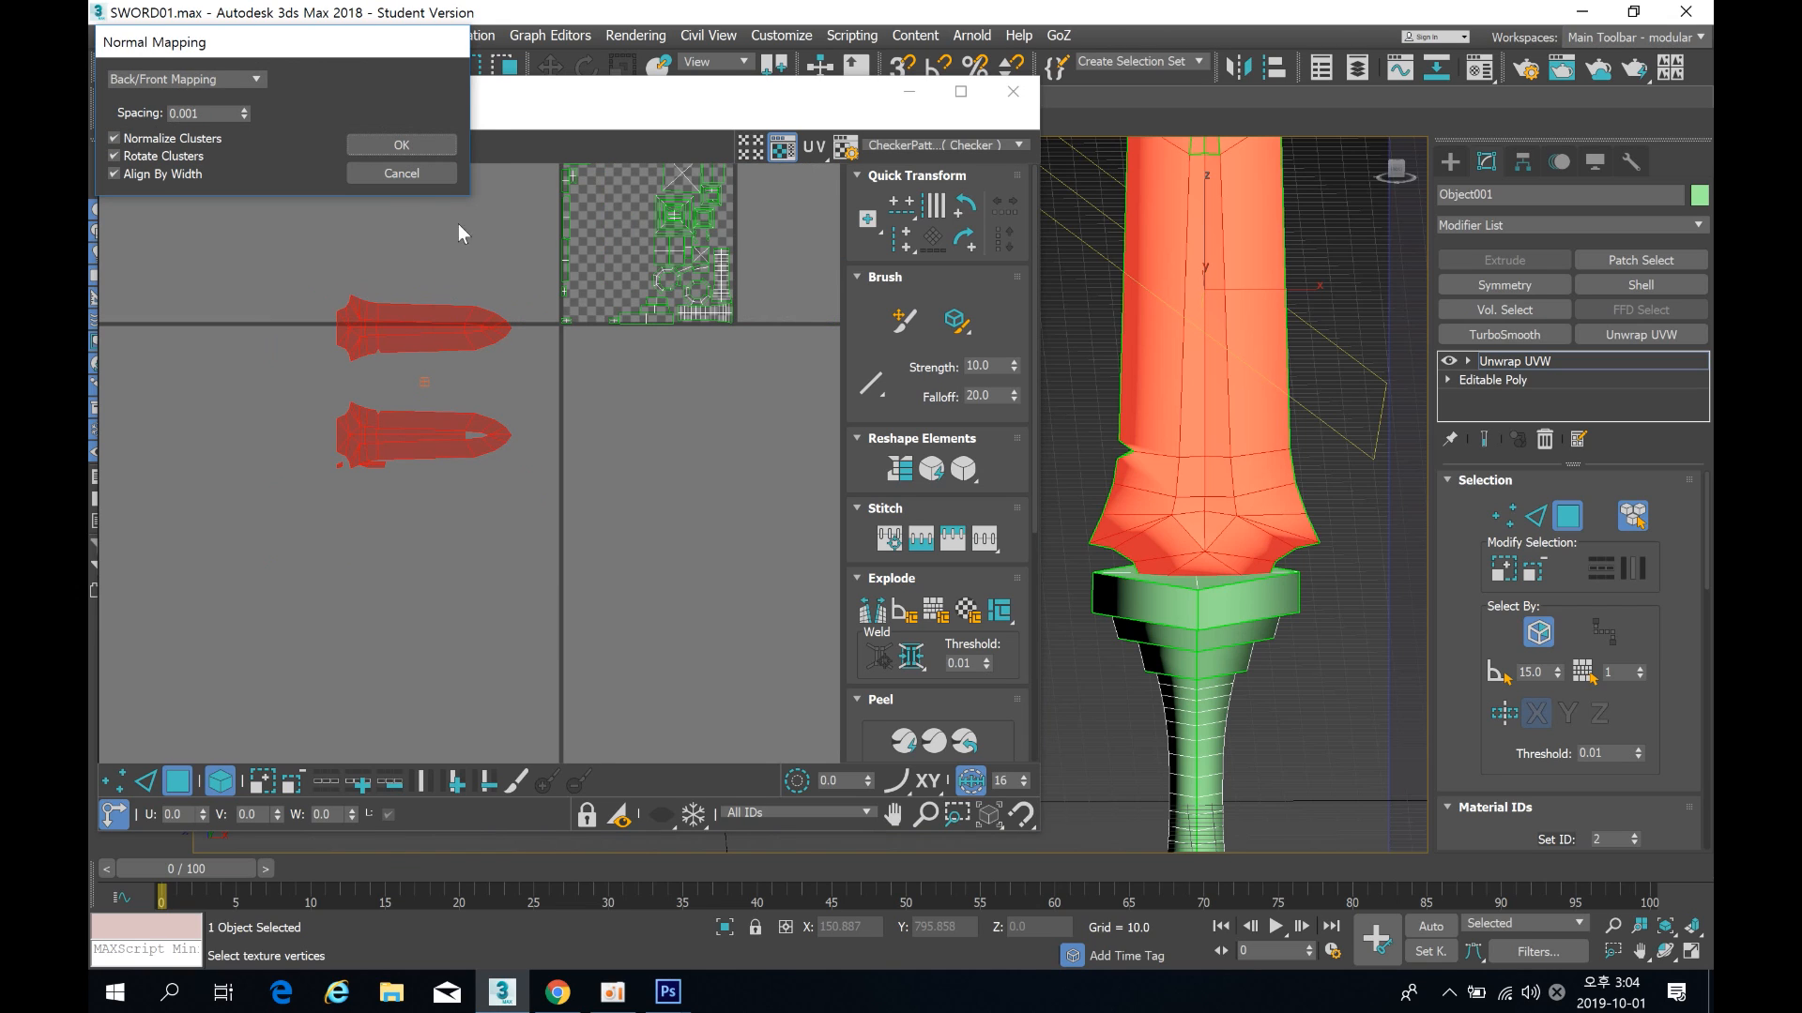
left_click(415, 146)
middle_click_drag(447, 218, 321, 277)
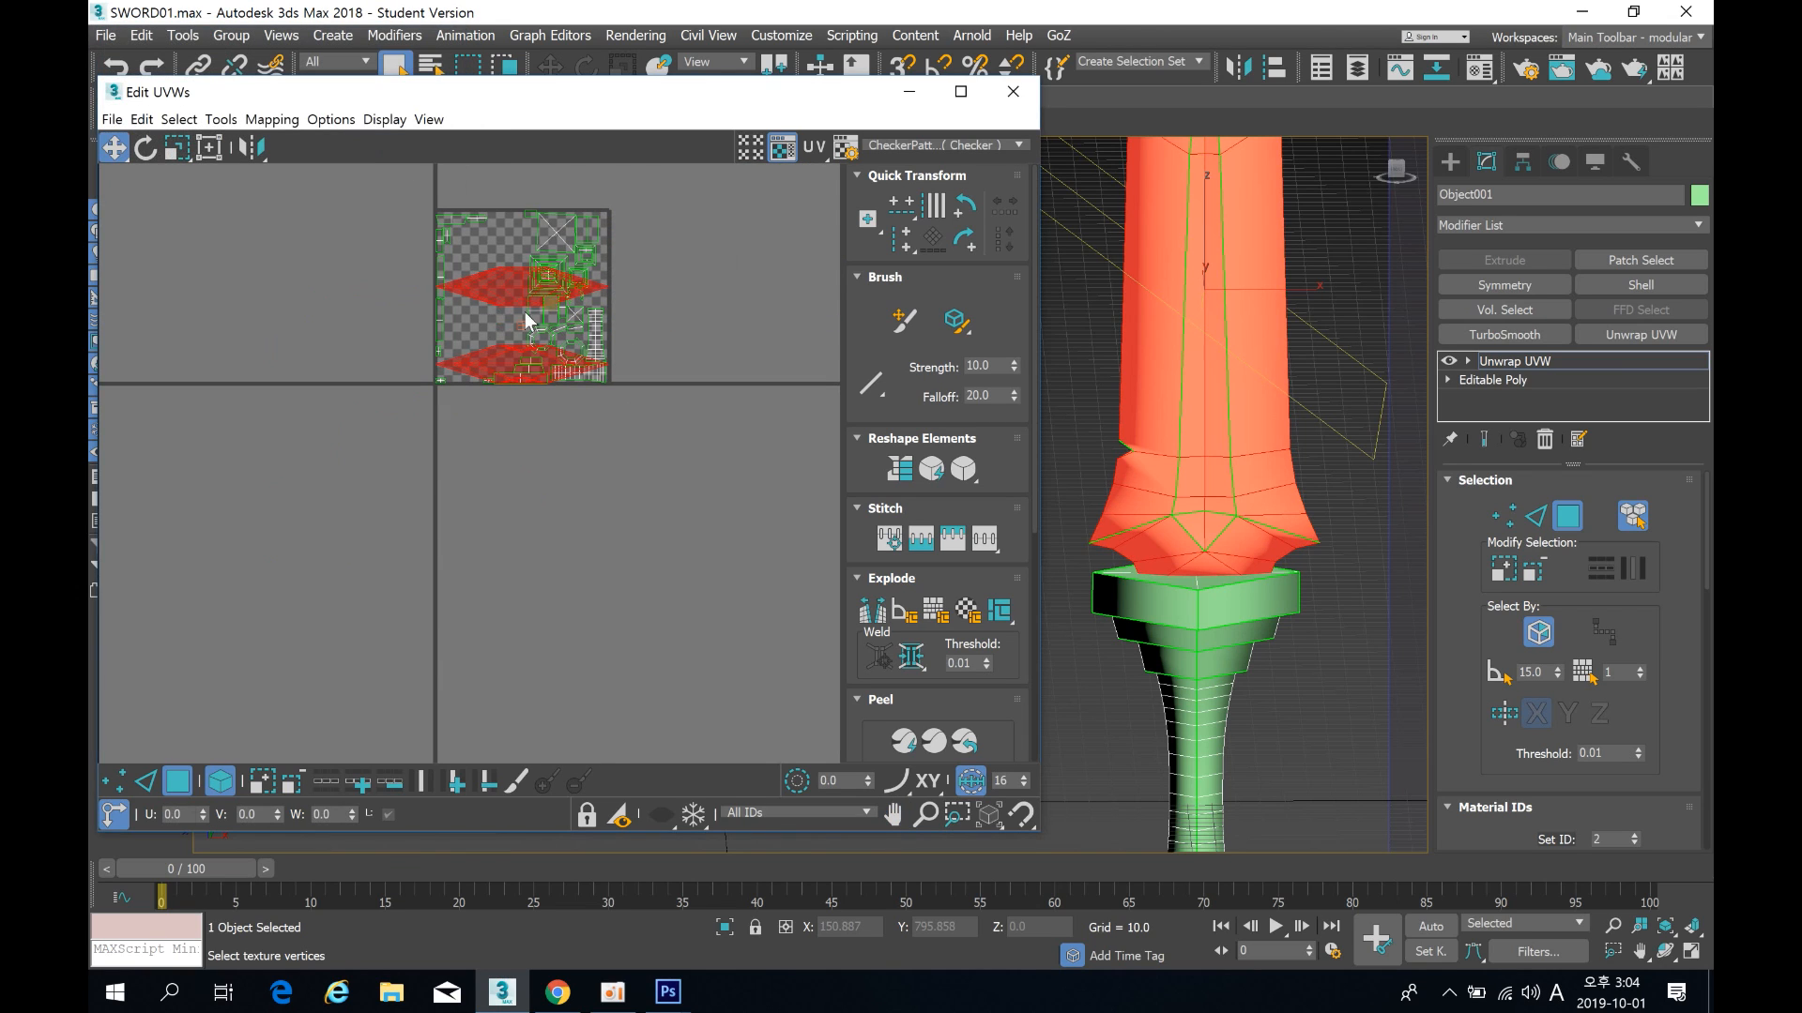
left_click_drag(506, 281, 259, 358)
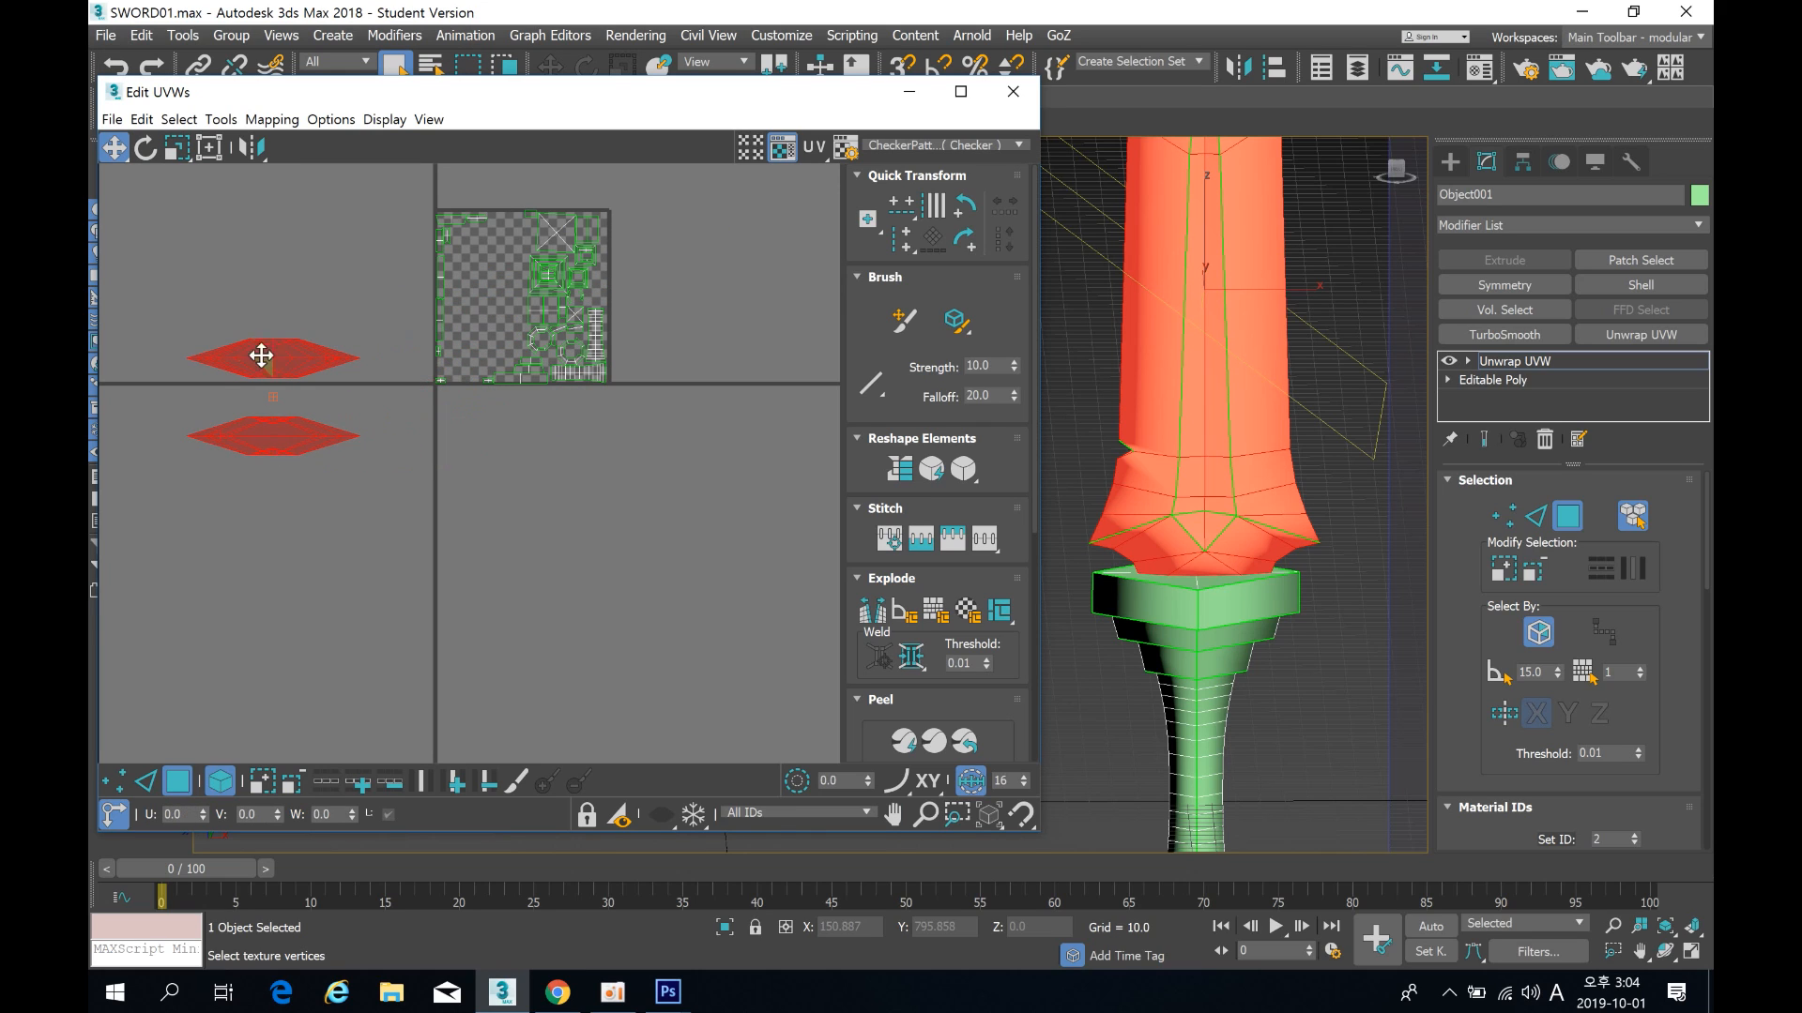
Step: Apply Normal Mapping to the selected blade shells again using Left/Right Mapping
left_click(273, 121)
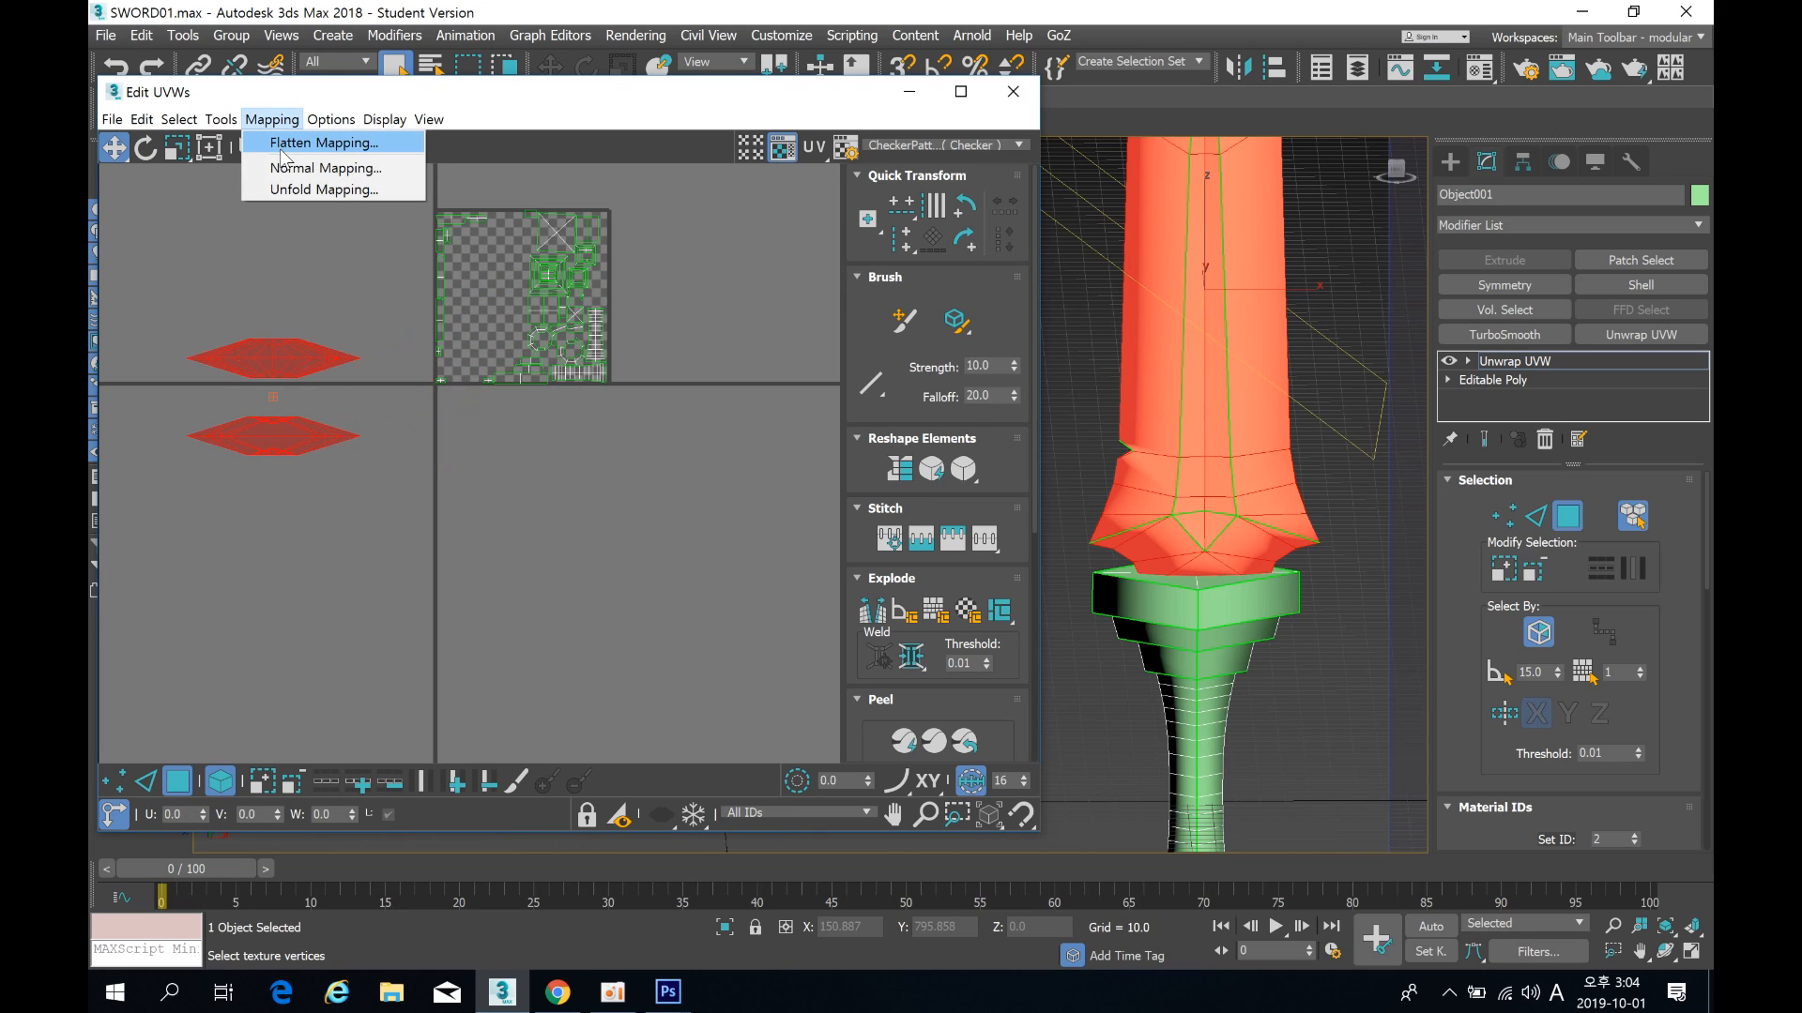
left_click(319, 168)
left_click(256, 79)
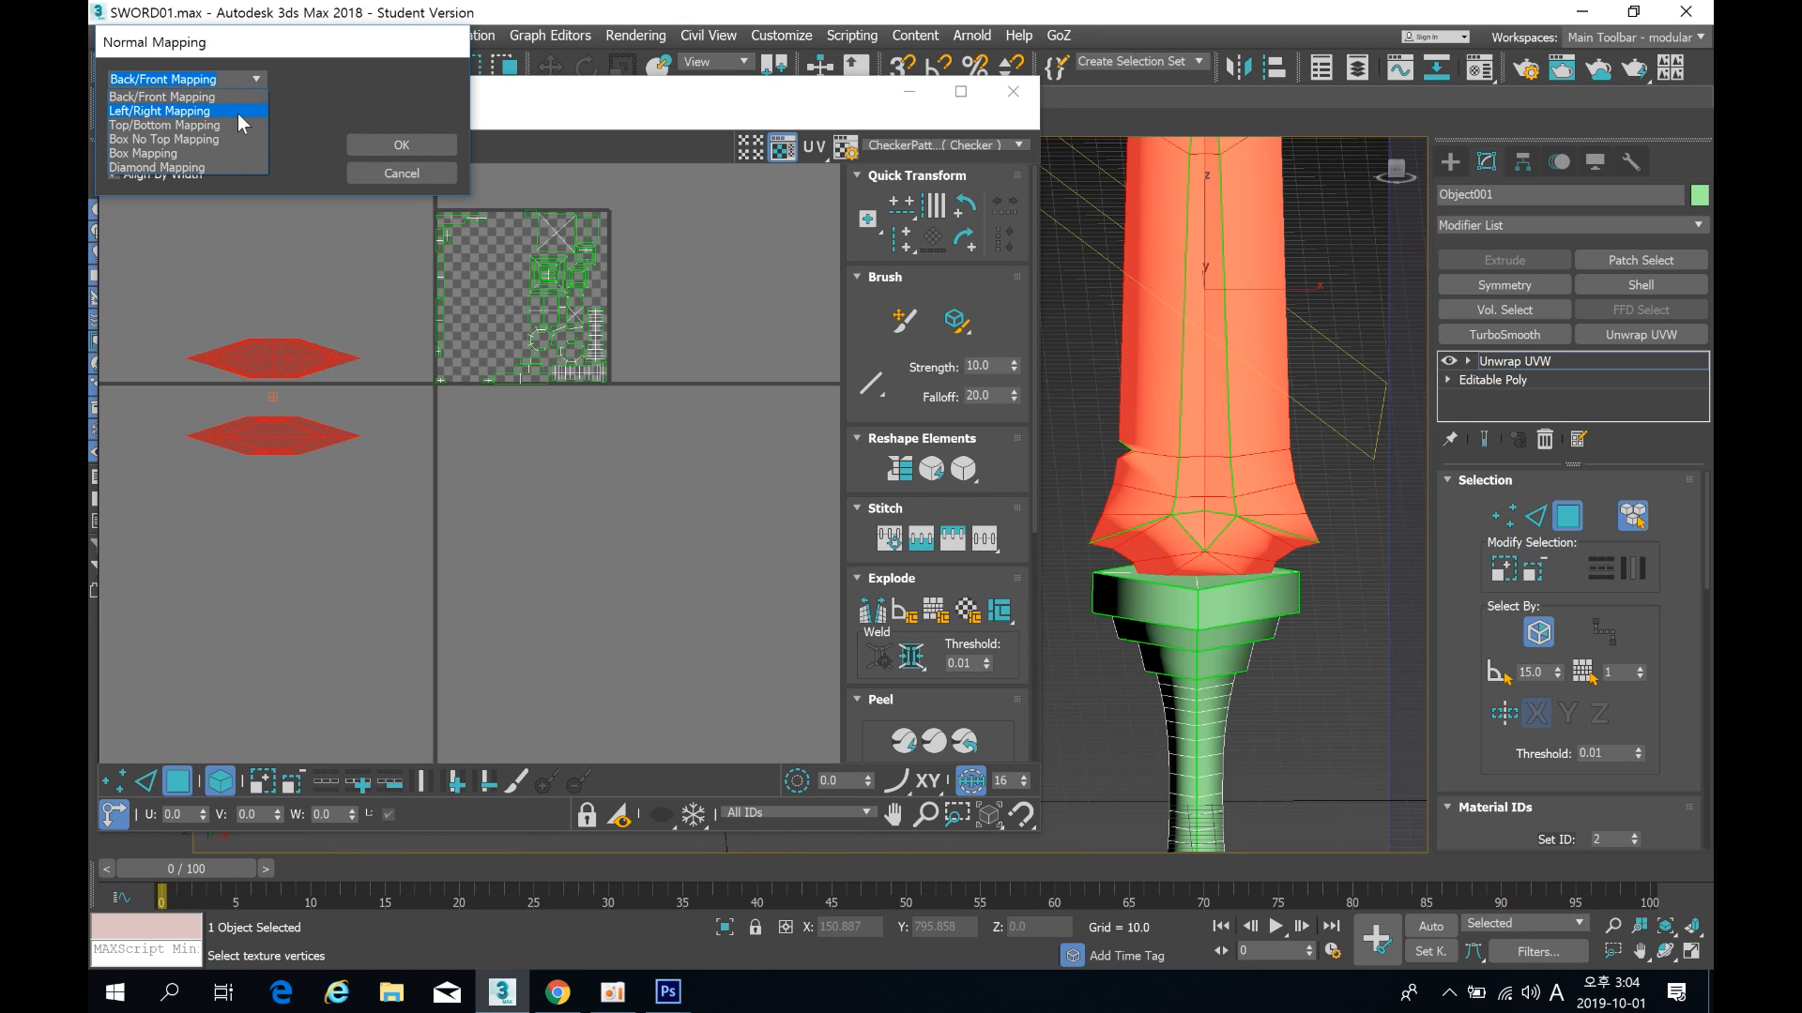
left_click(238, 112)
left_click(382, 150)
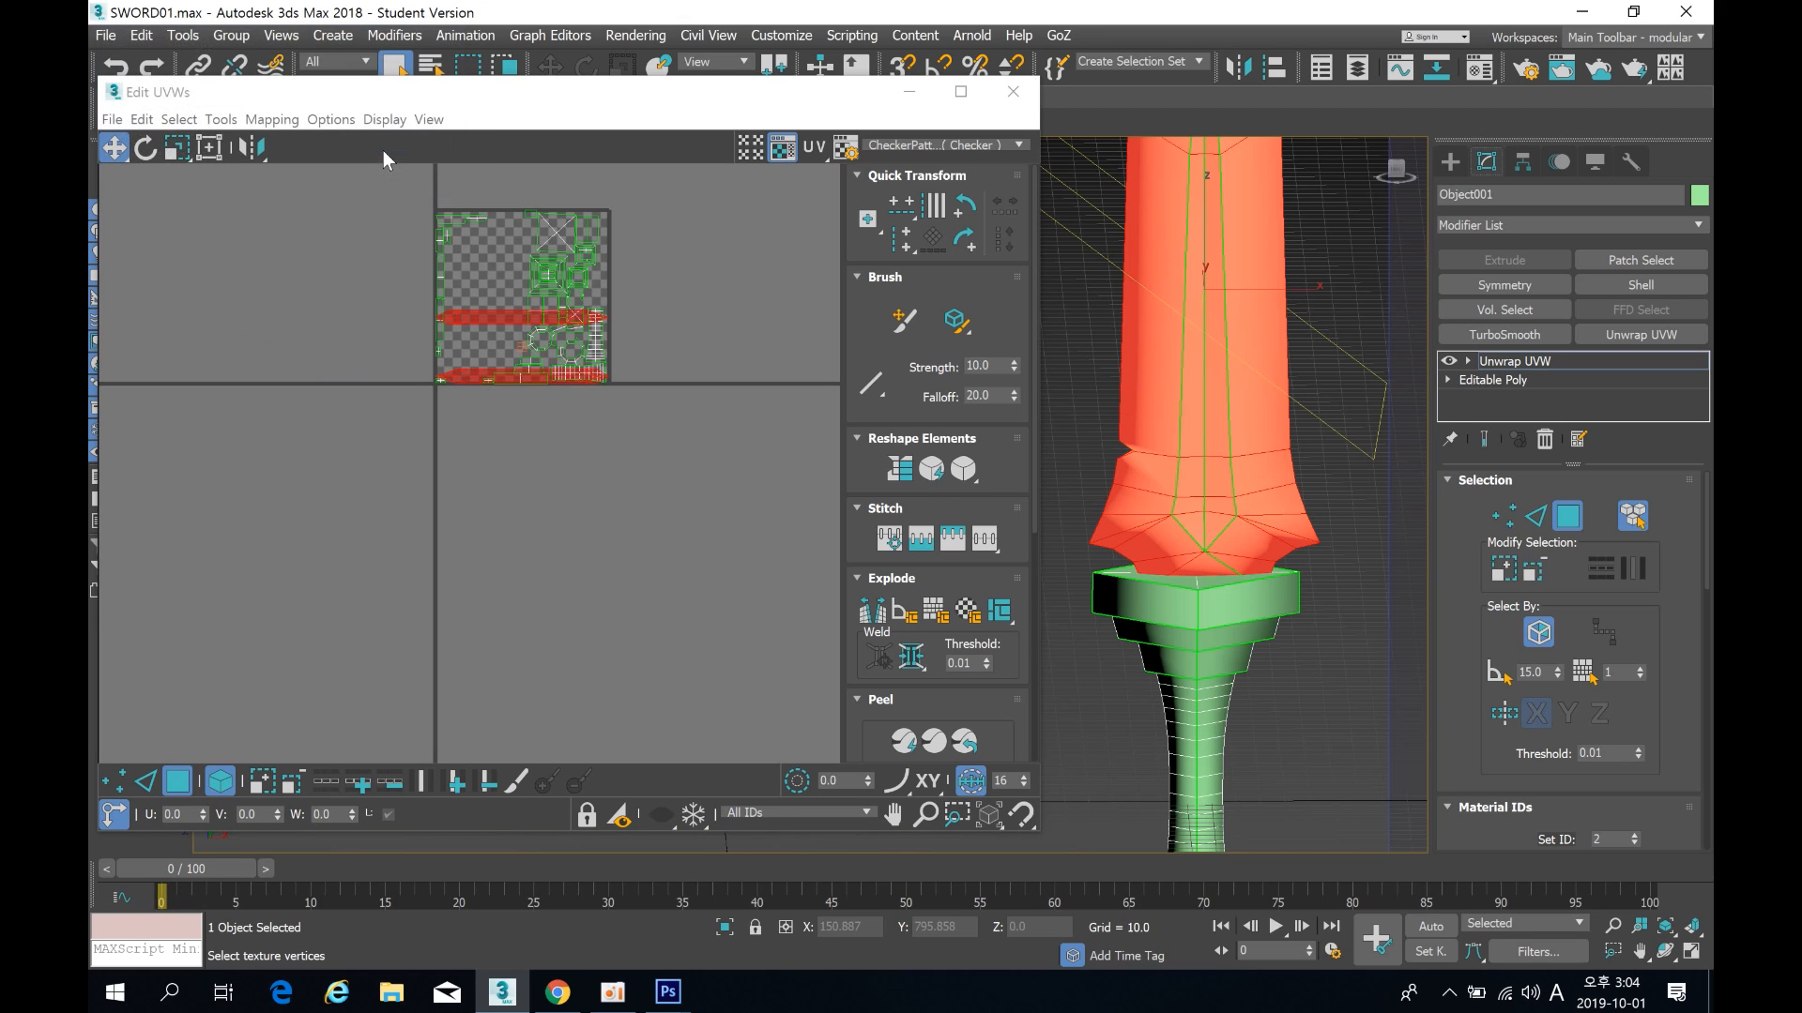
scroll(474, 328, "up", 4)
scroll(475, 324, "down", 1)
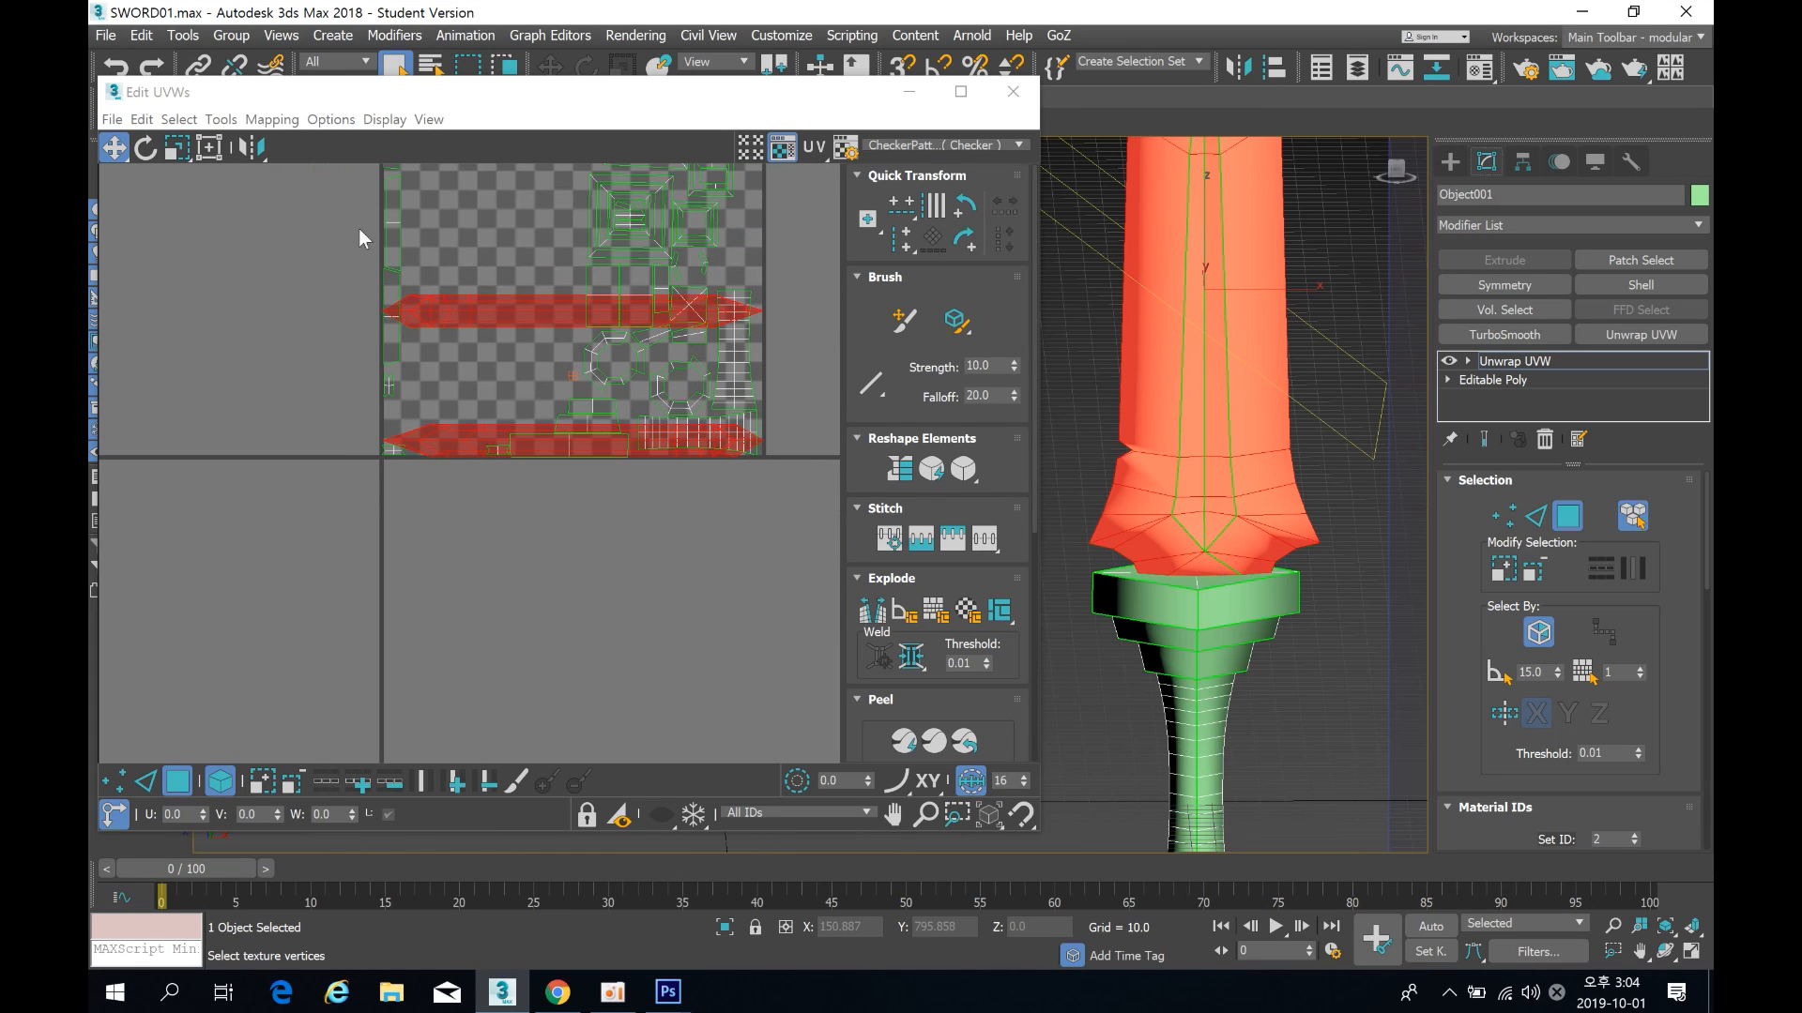
Step: Reopen Normal Mapping for the selected blade shells and show the available mapping types
left_click(275, 122)
left_click(286, 170)
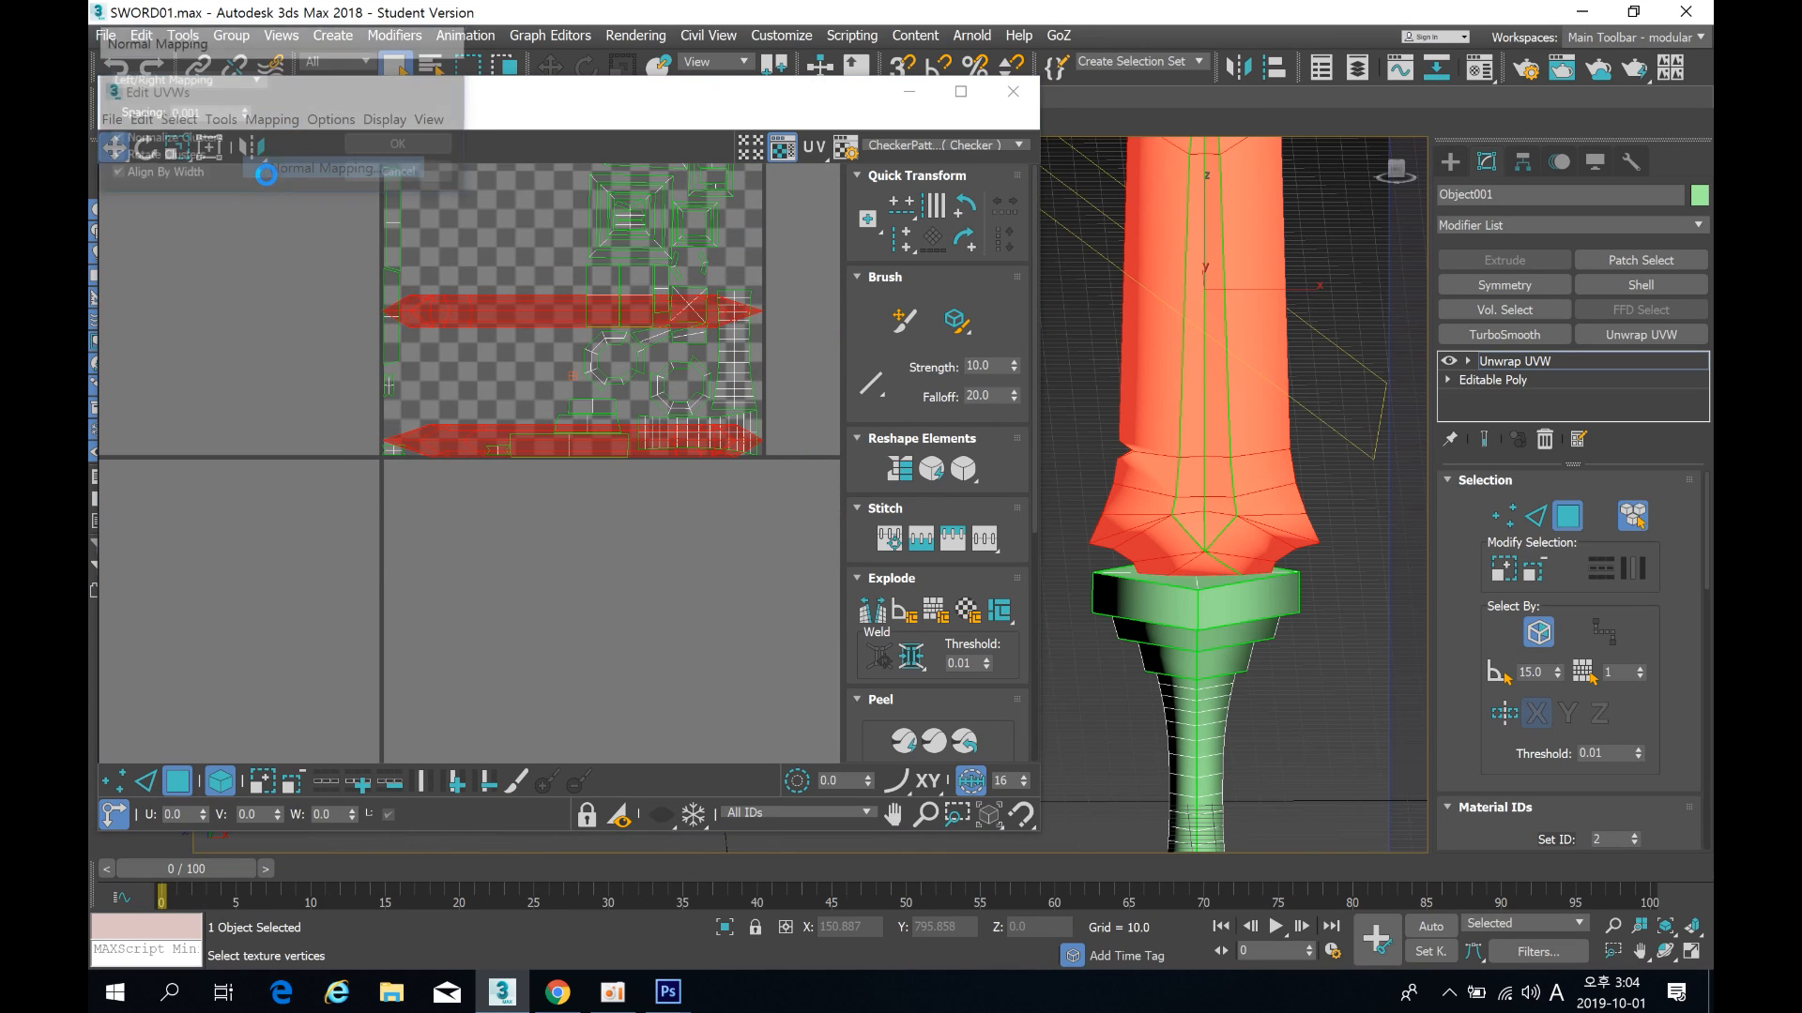
left_click(256, 78)
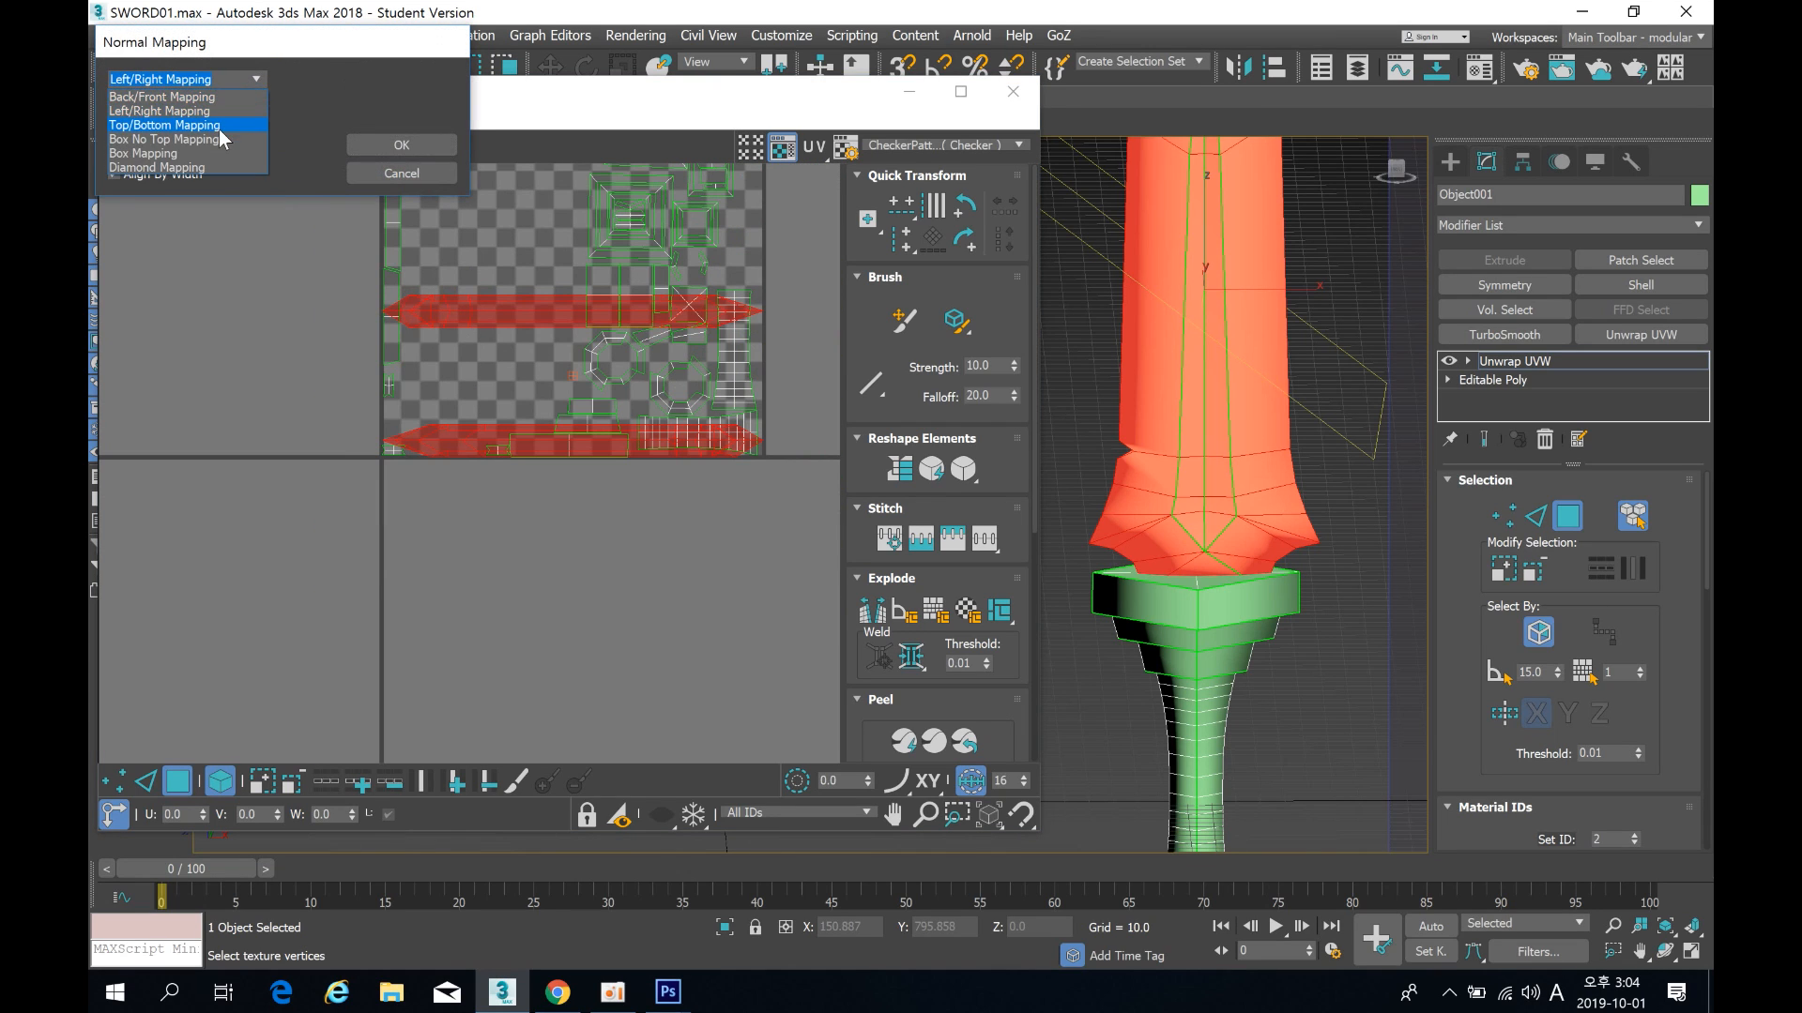
Step: Apply Top/Bottom normal mapping to the selected blade faces and move the resulting UV shells outside the checker tile
left_click(188, 125)
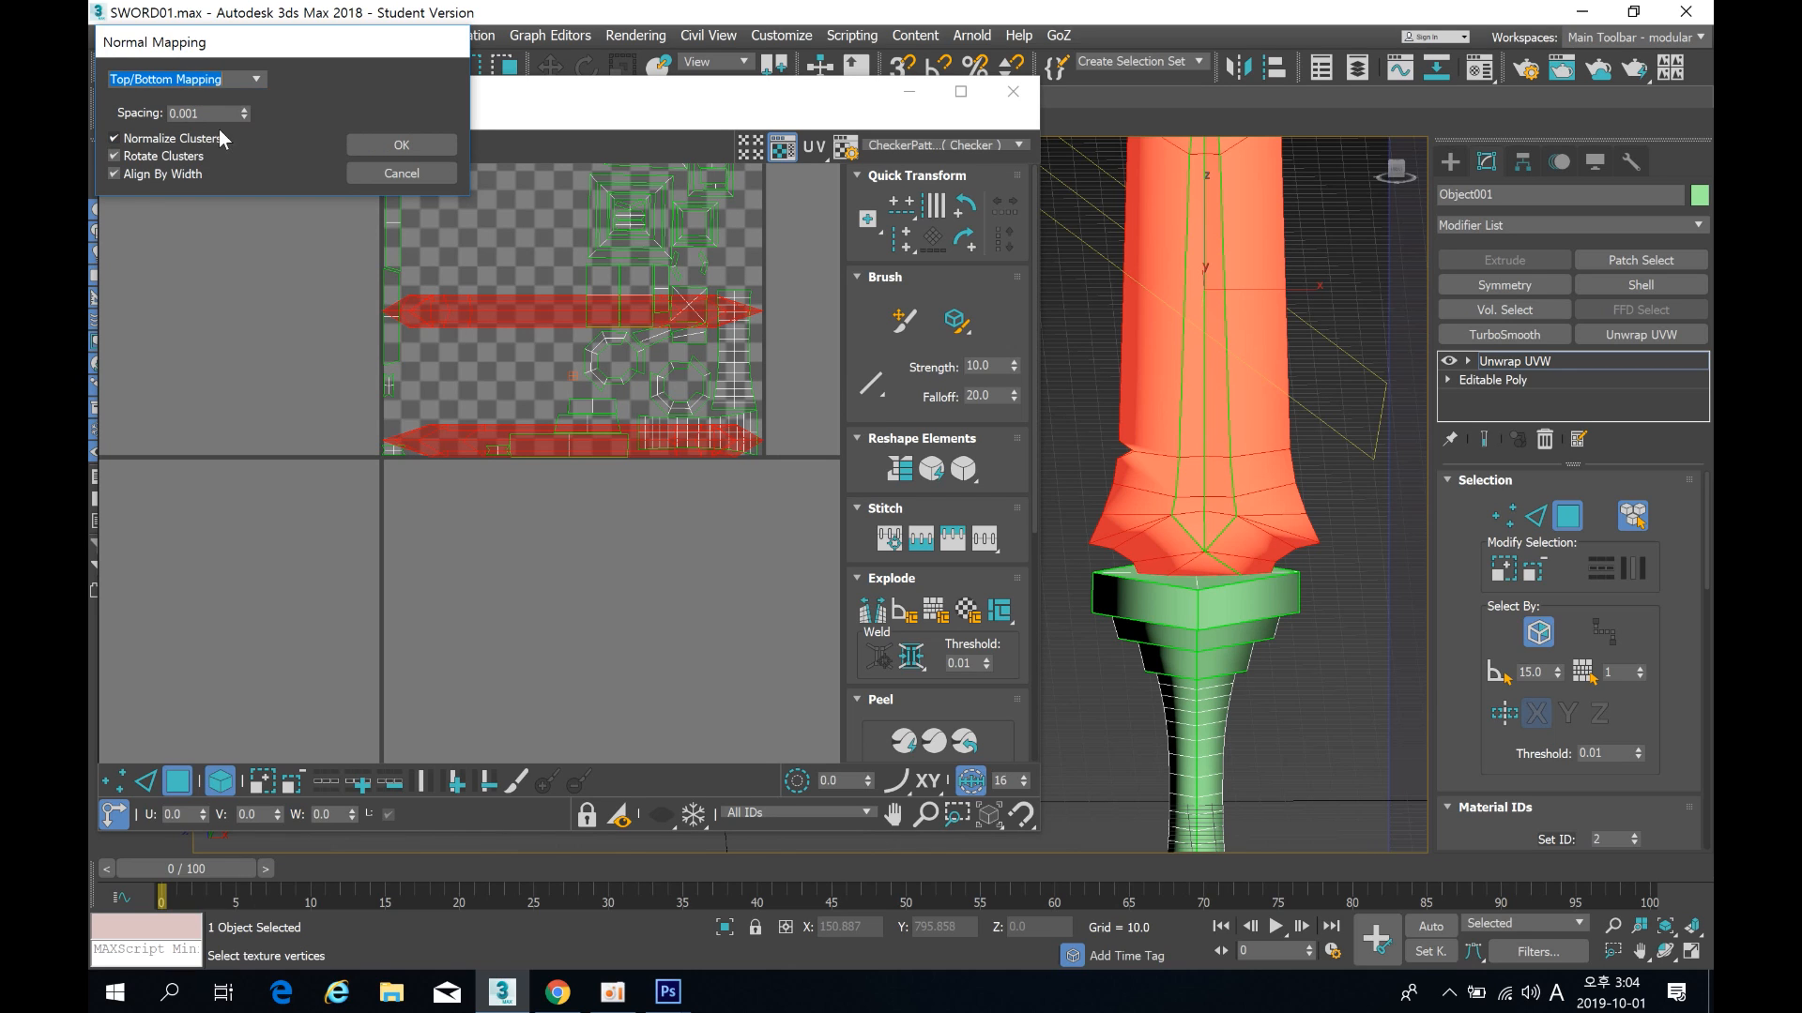
left_click(401, 145)
scroll(600, 310, "down", 3)
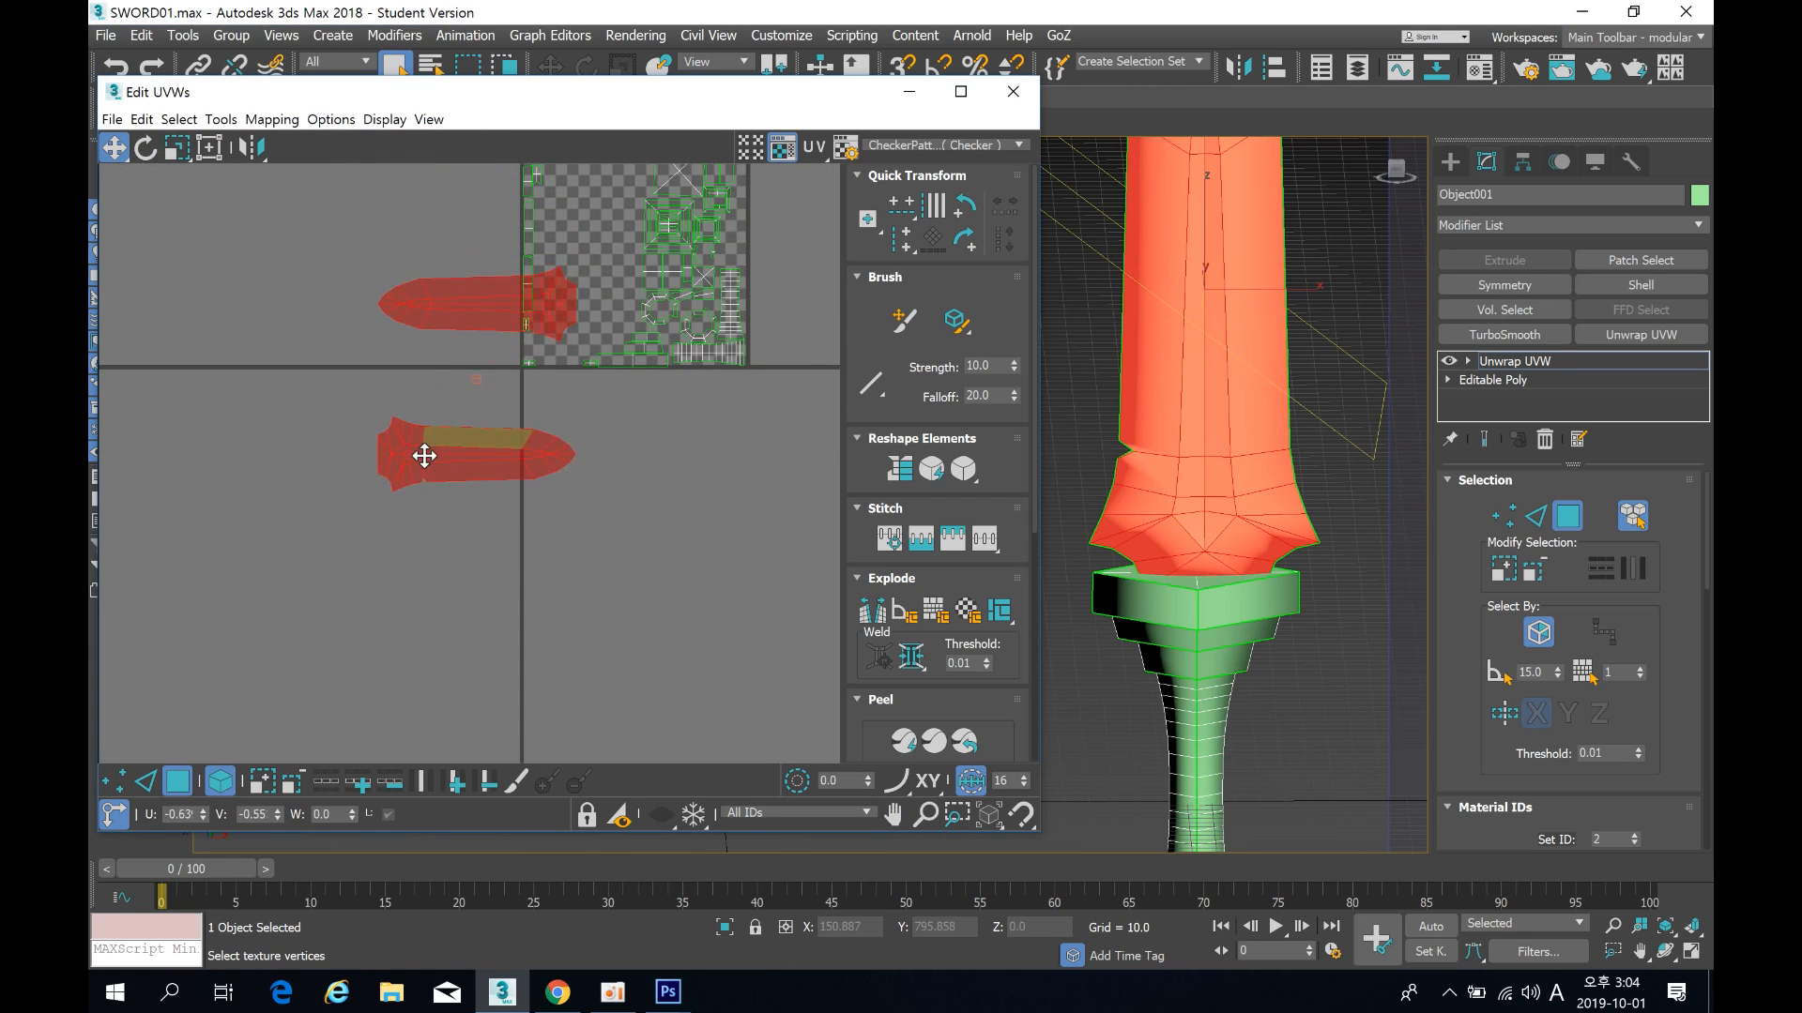
left_click(459, 483)
scroll(413, 473, "up", 5)
scroll(370, 472, "down", 5)
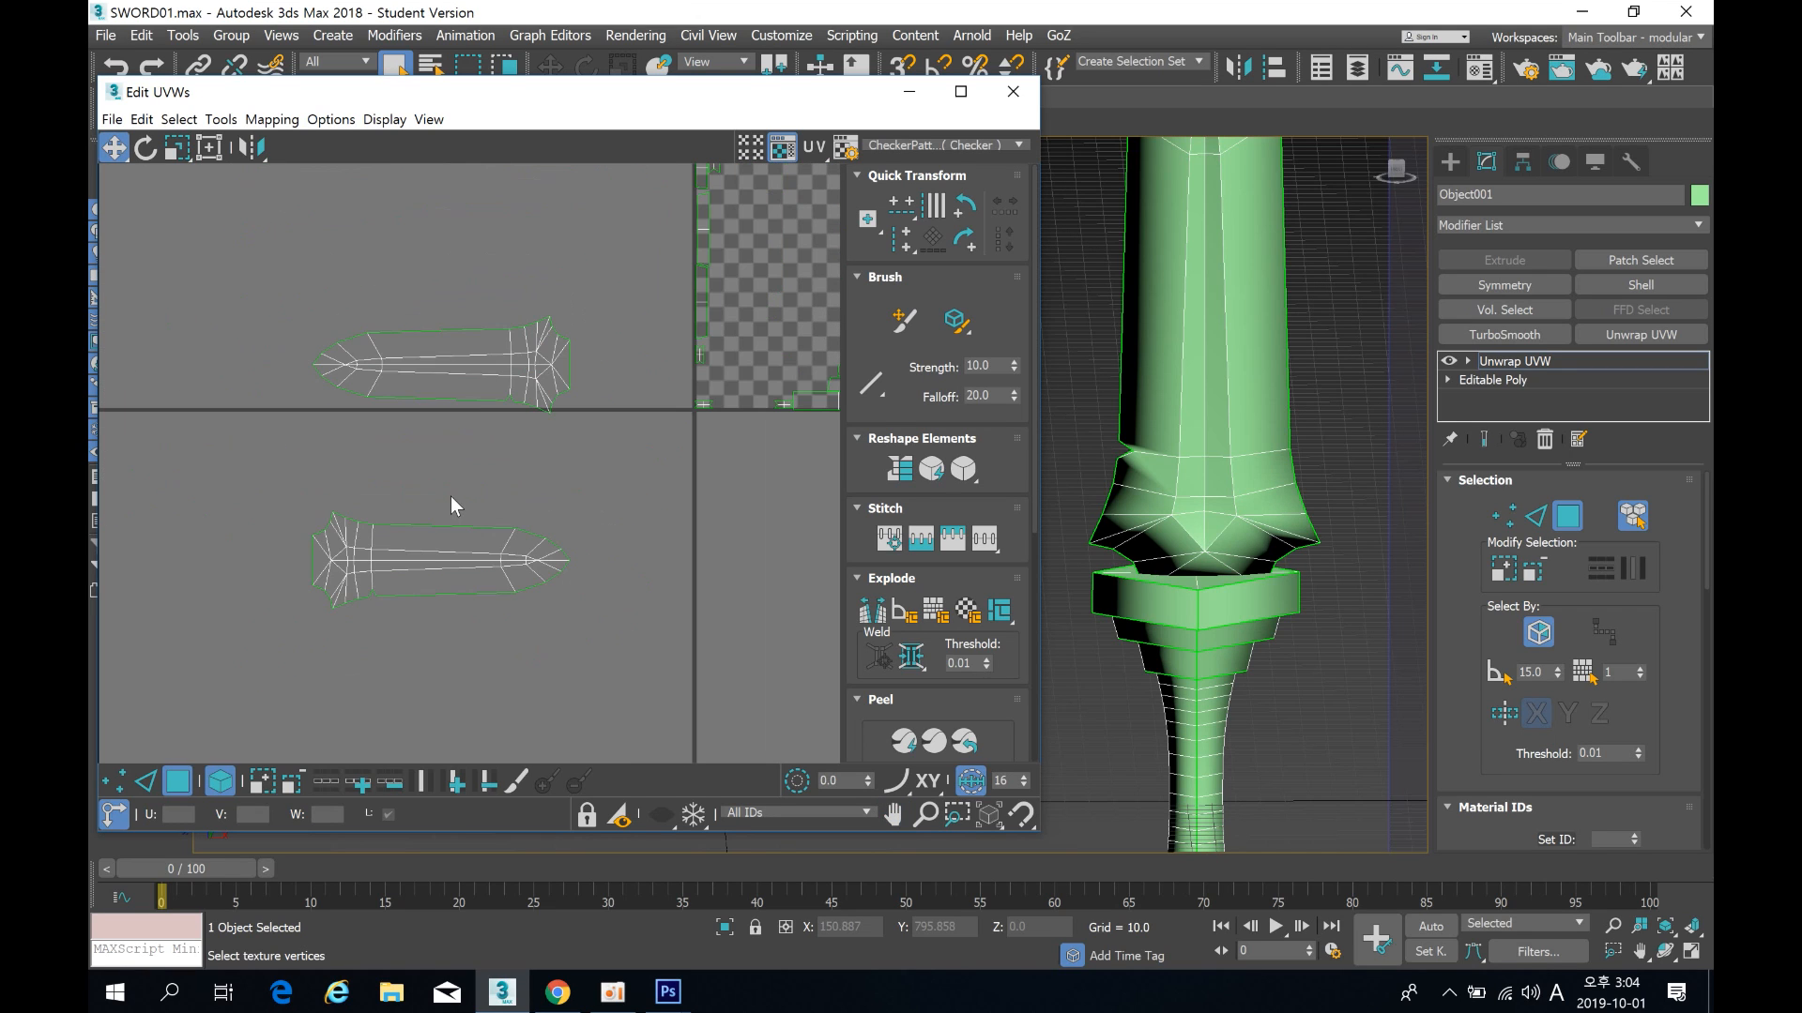
Step: Rotate the upper blade UV shell 90 degrees clockwise so that its tip points up
left_click(515, 389)
left_click(482, 476)
middle_click_drag(400, 471, 441, 441)
left_click_drag(476, 344, 643, 425)
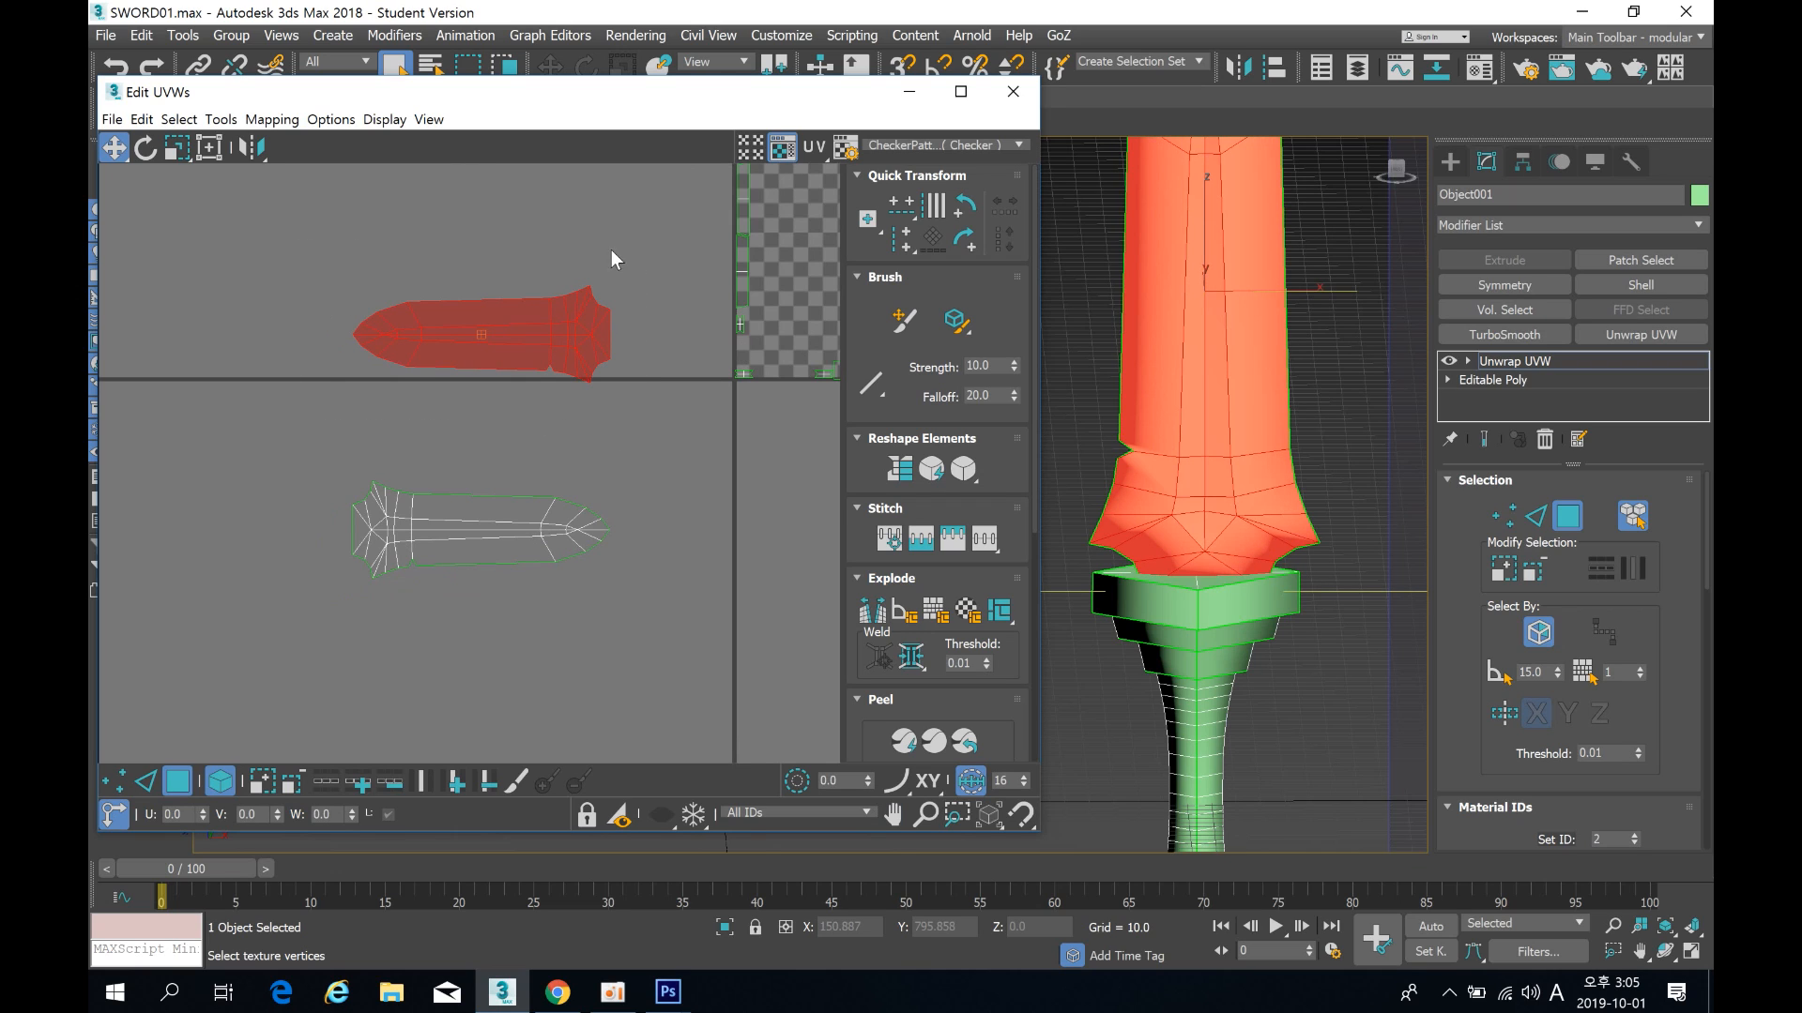
middle_click_drag(481, 301, 448, 350)
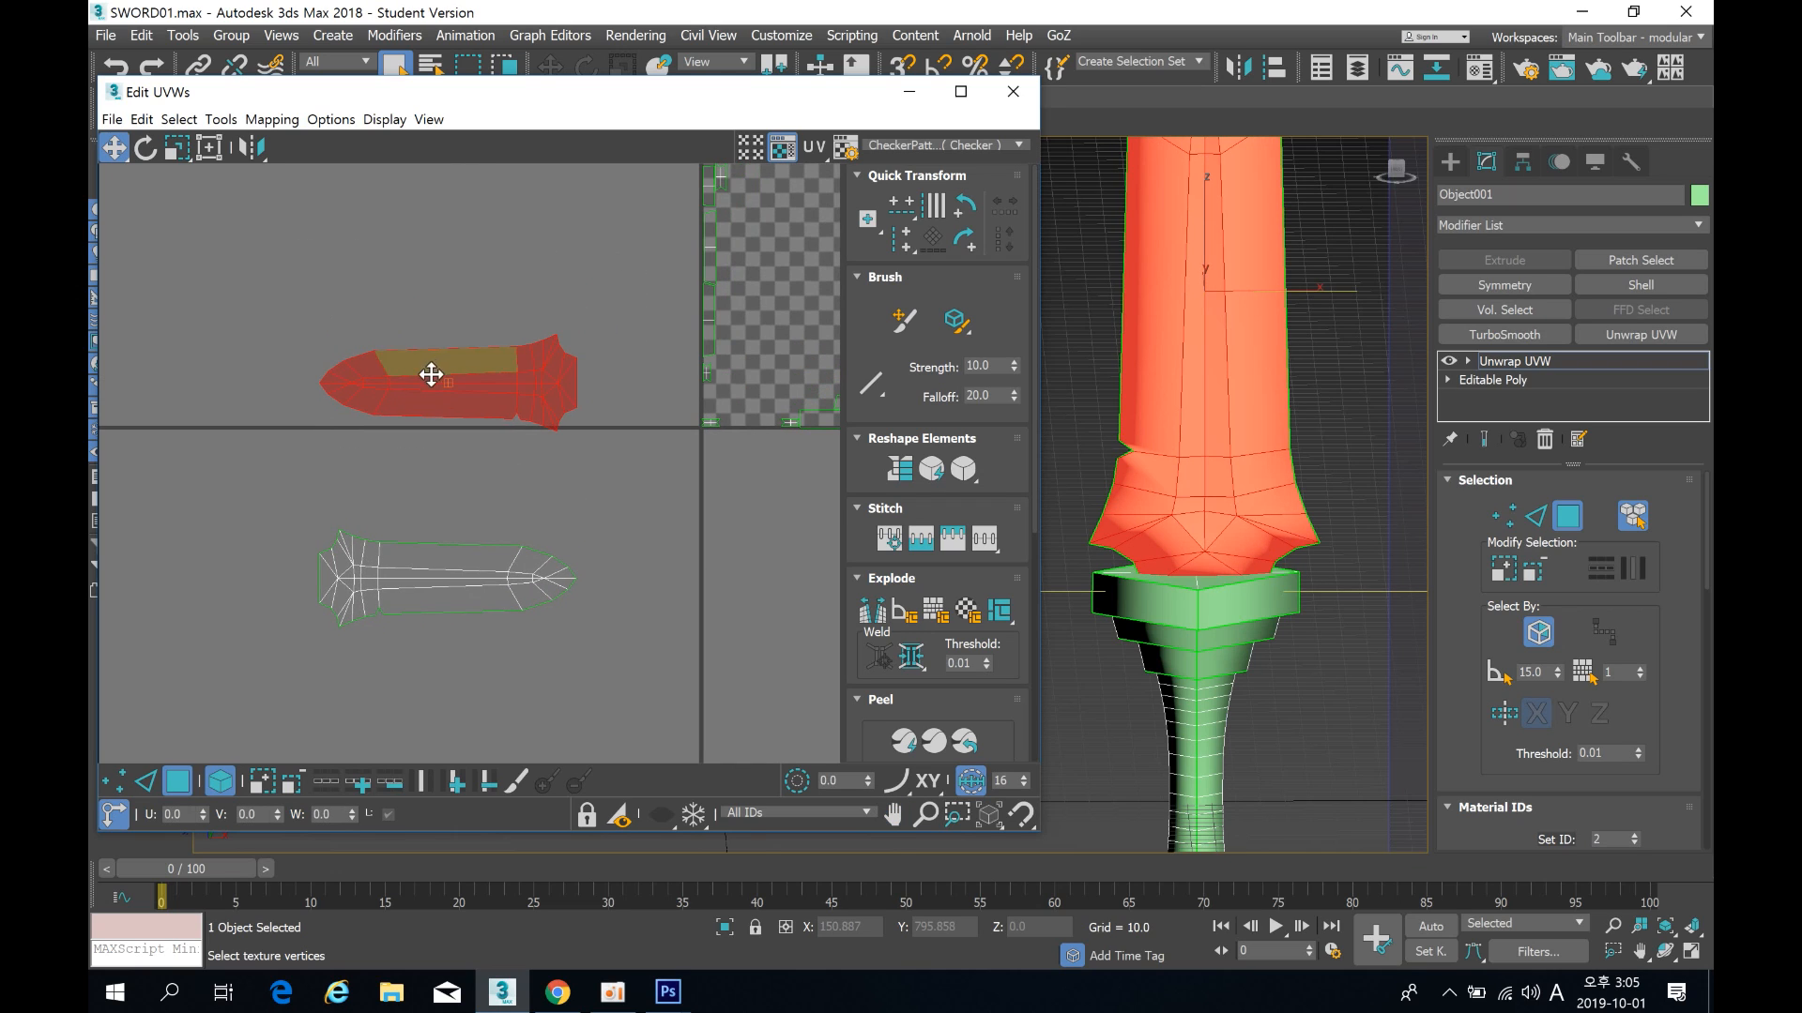
left_click(963, 243)
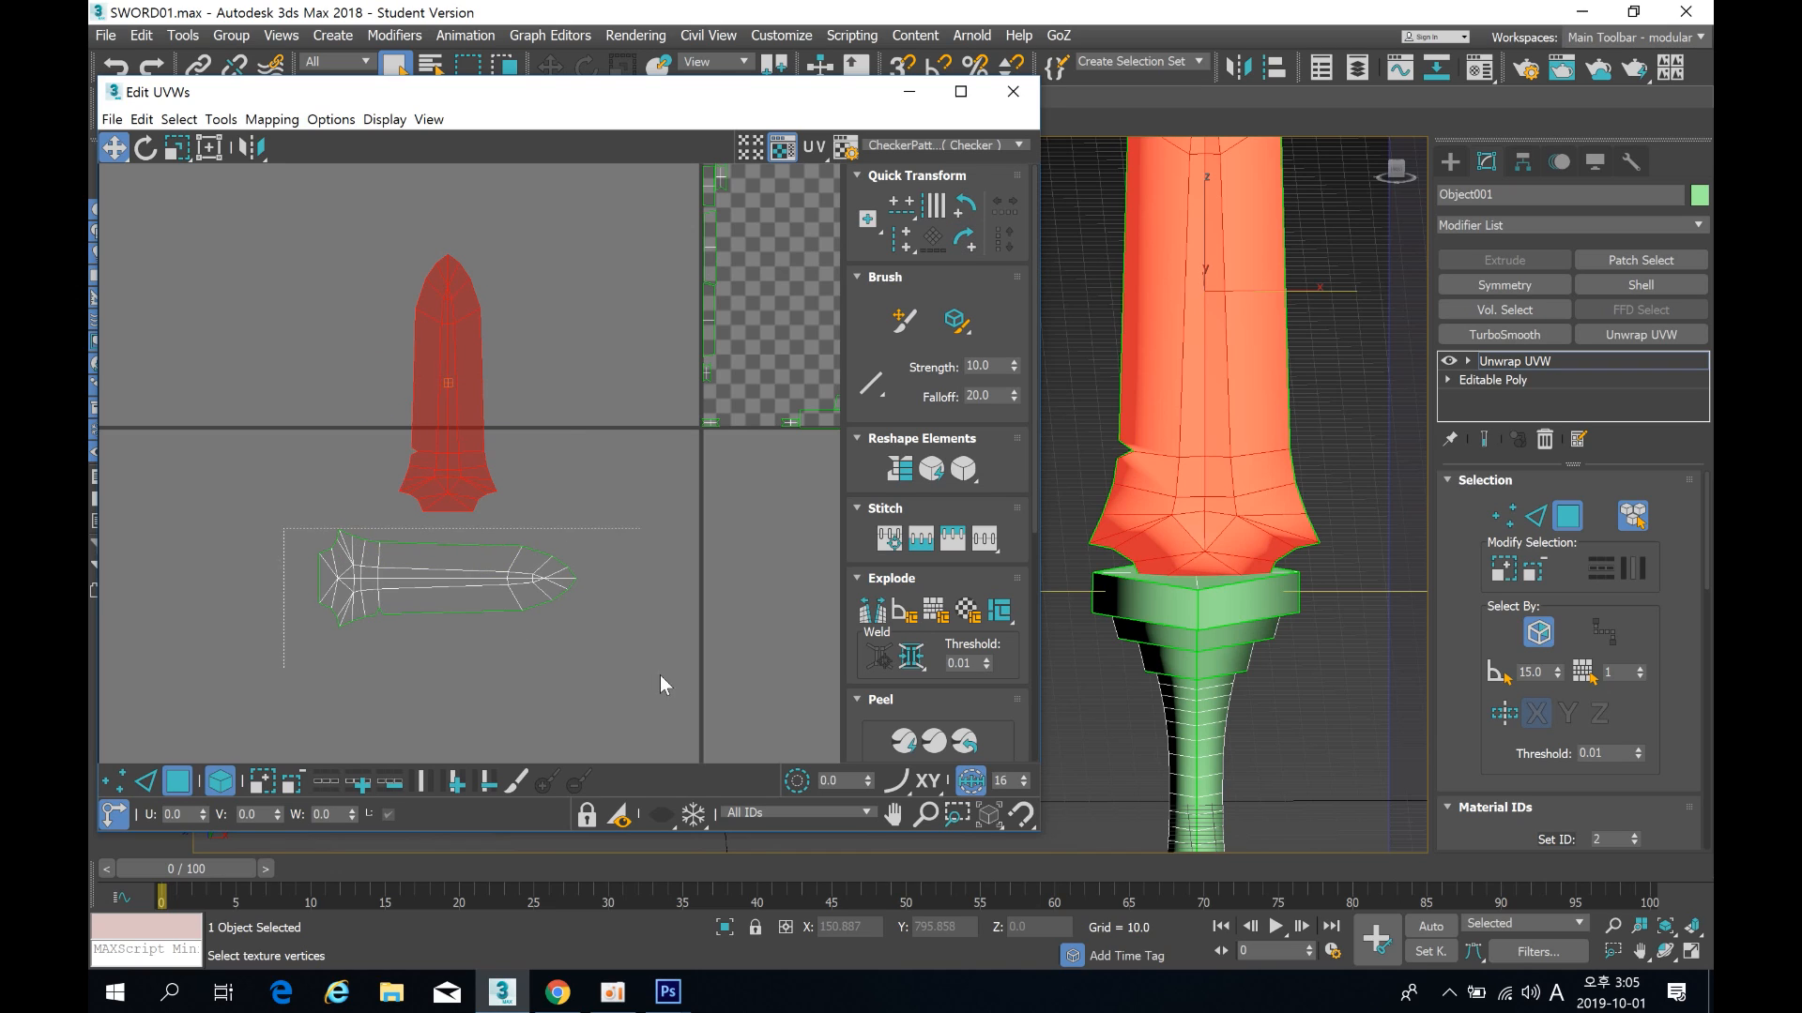
Step: Rotate the other blade UV shell 90 degrees so its tip points up, and place it beside the first blade shell
left_click(507, 587)
left_click(962, 242)
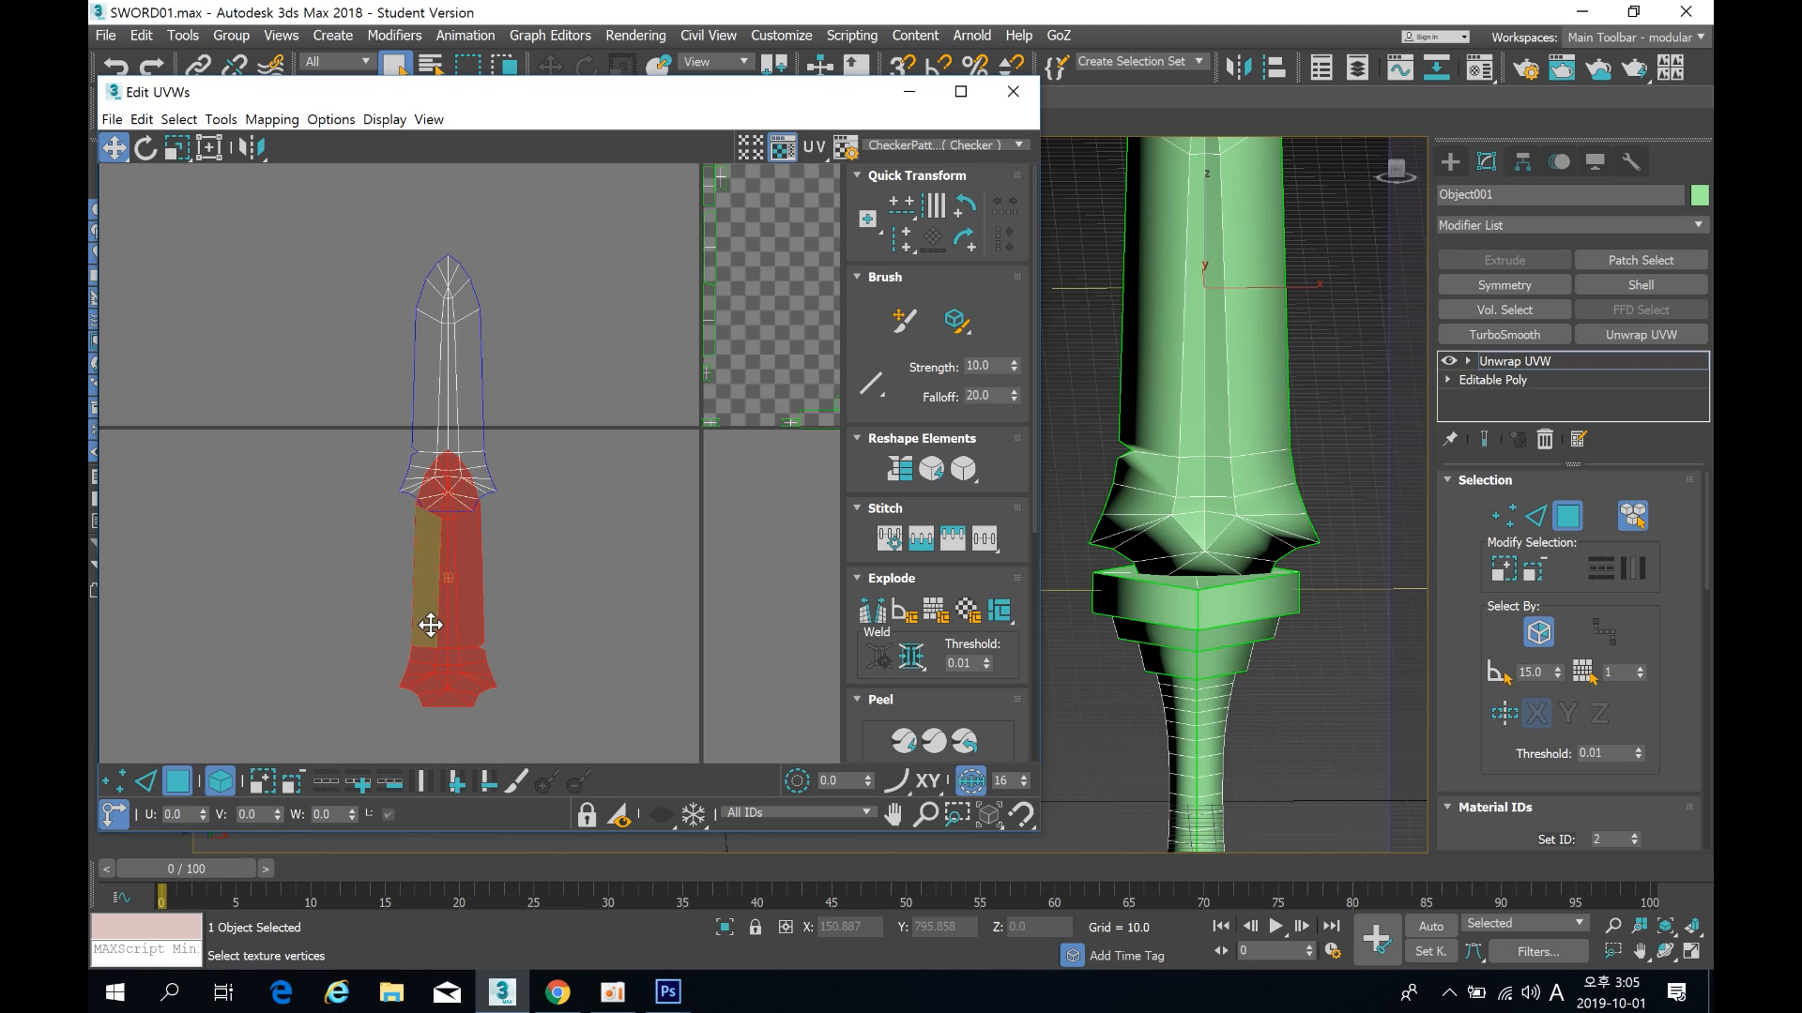
left_click_drag(442, 623, 335, 433)
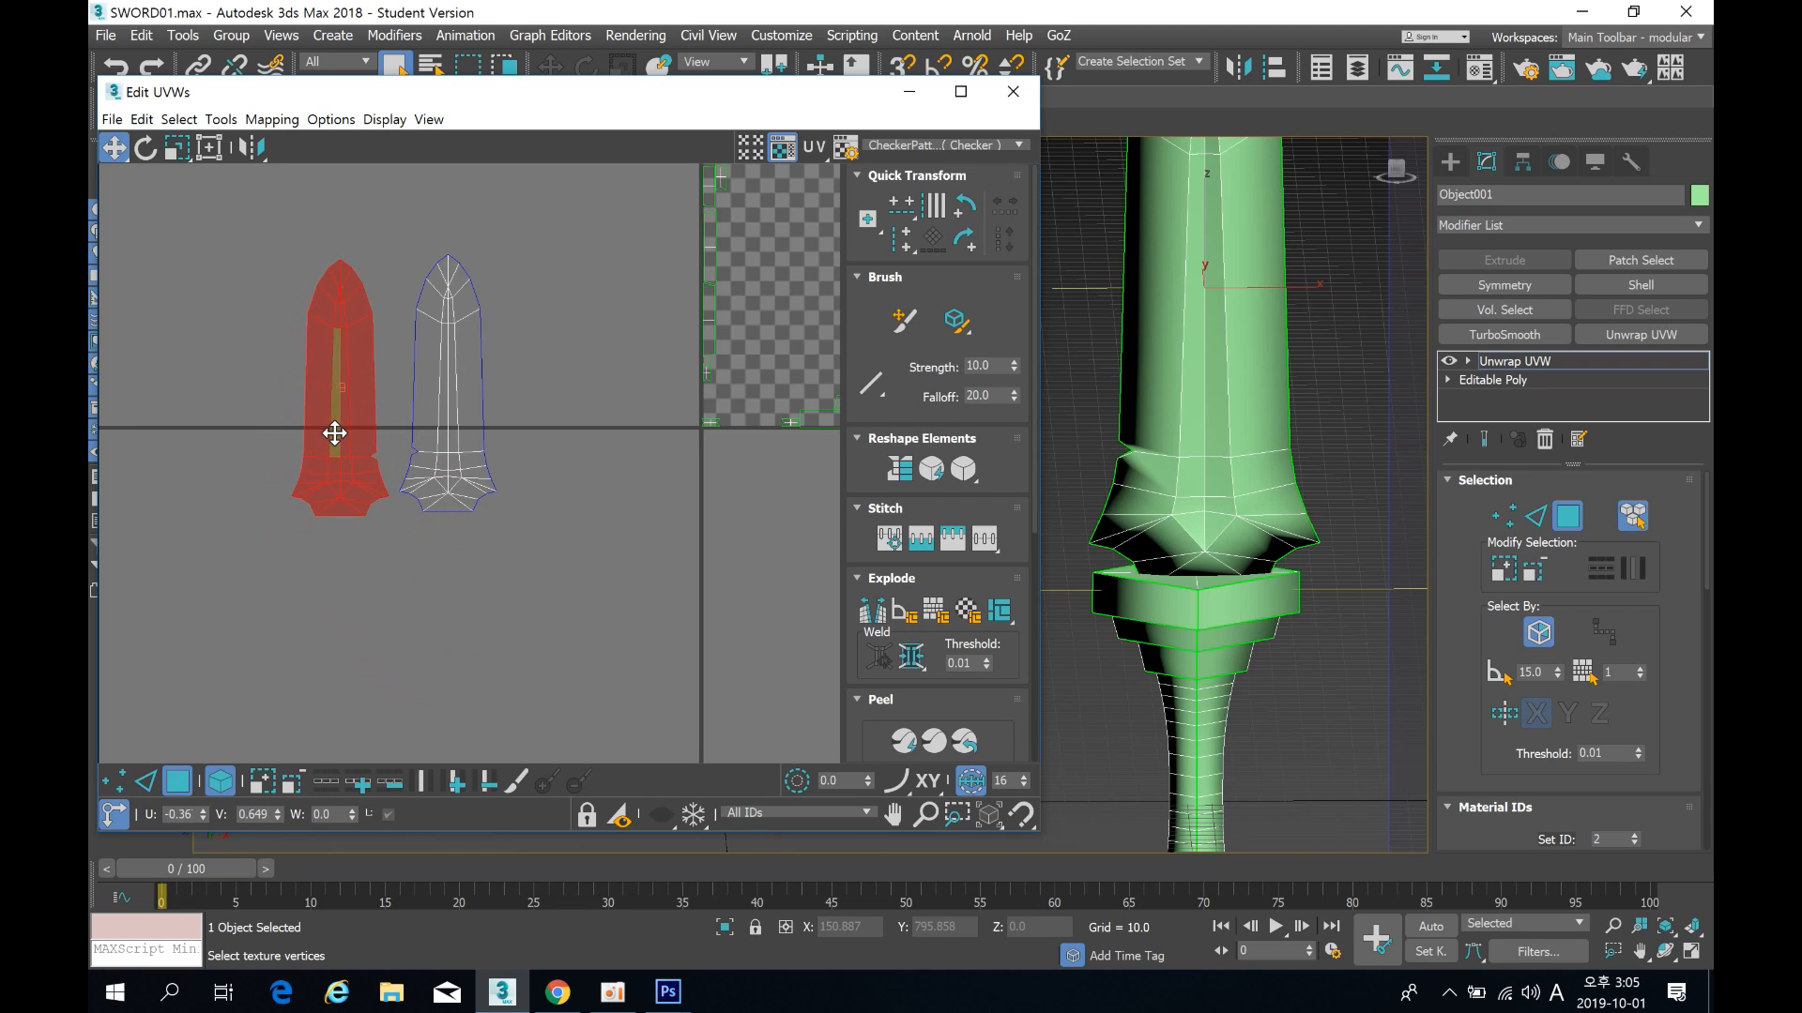
left_click(240, 442)
Step: Select both blade UV shells and move them together farther away from the checker tile
middle_click_drag(378, 424, 348, 456)
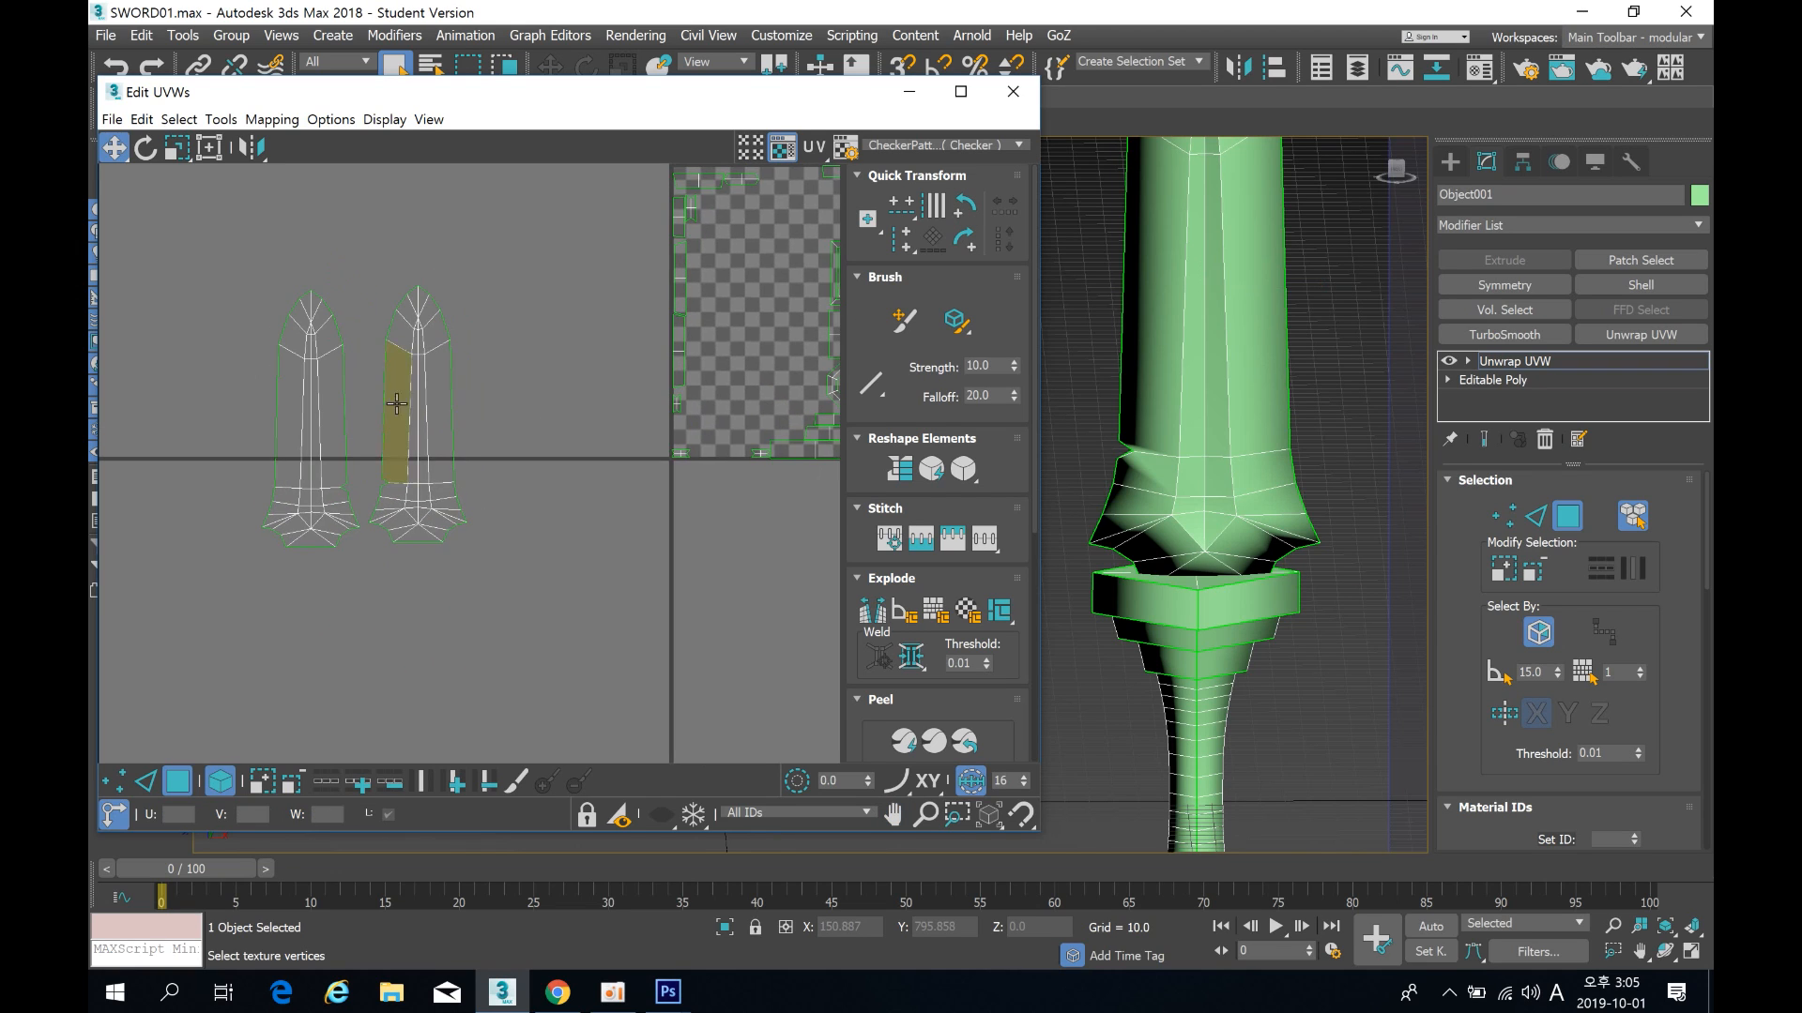
middle_click_drag(458, 382, 443, 404)
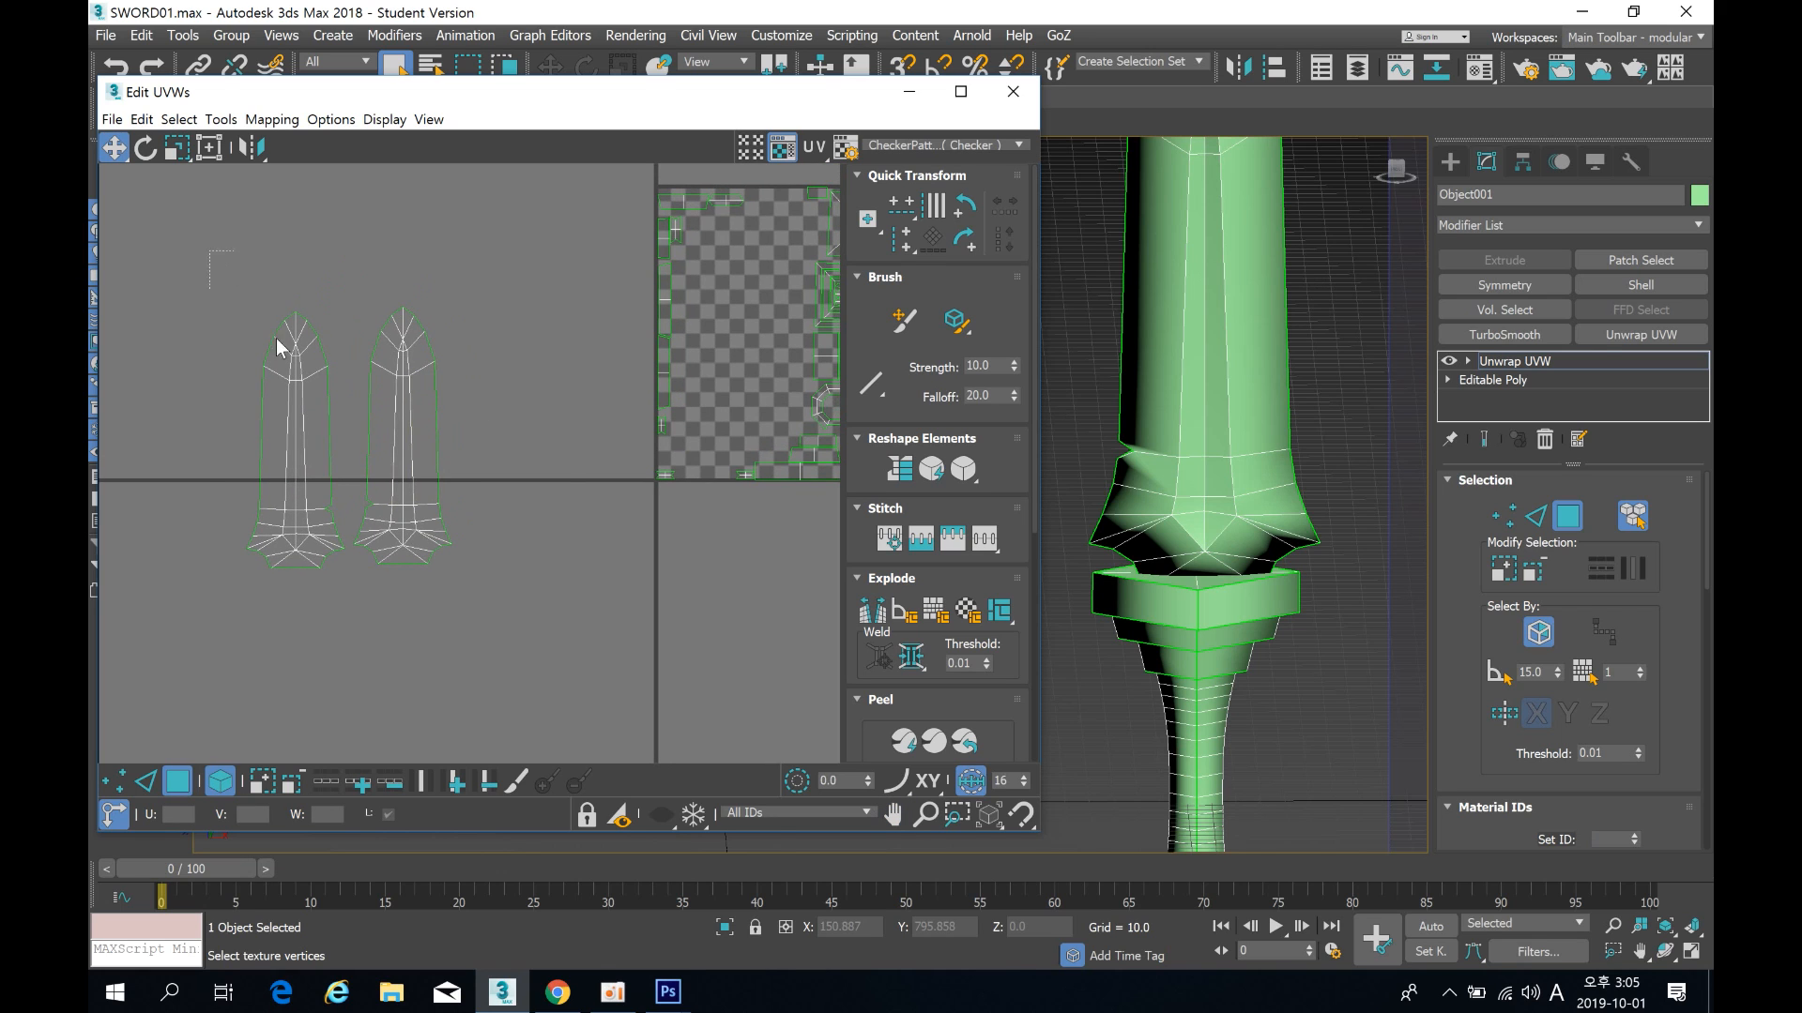
left_click_drag(209, 252, 563, 664)
left_click_drag(407, 471, 312, 429)
scroll(1106, 498, "down", 4)
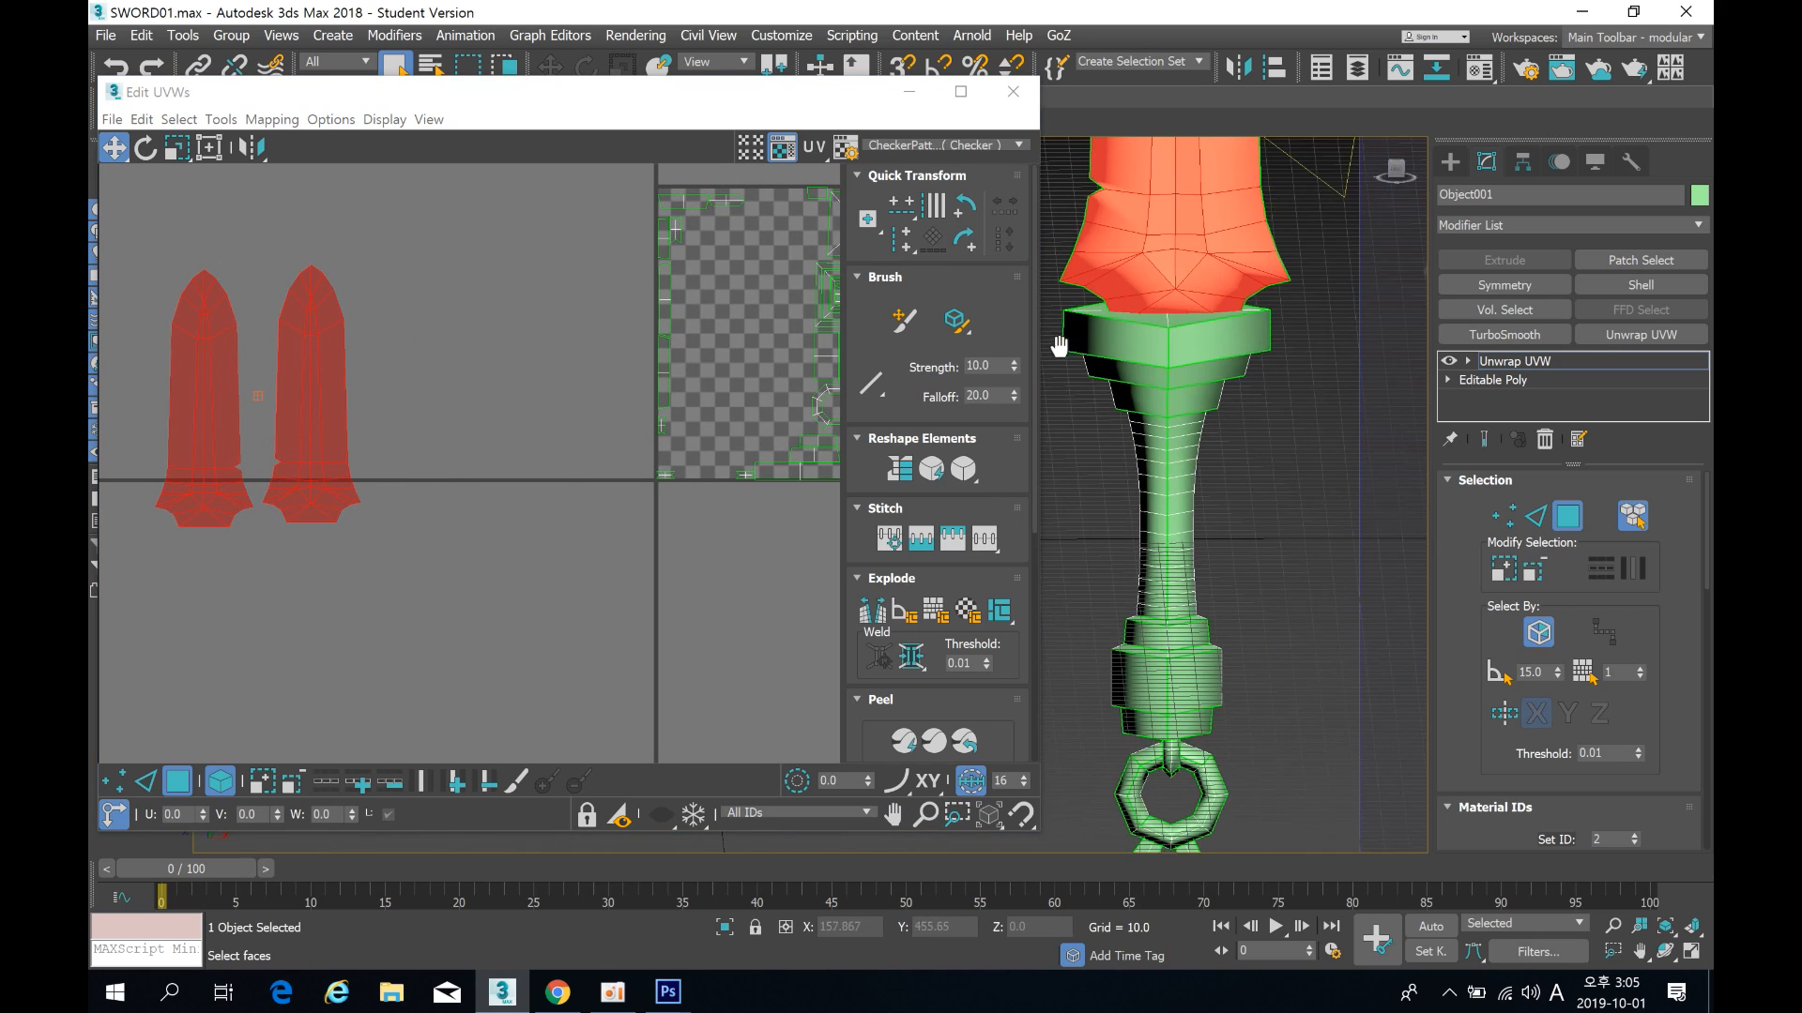
left_click(1141, 405)
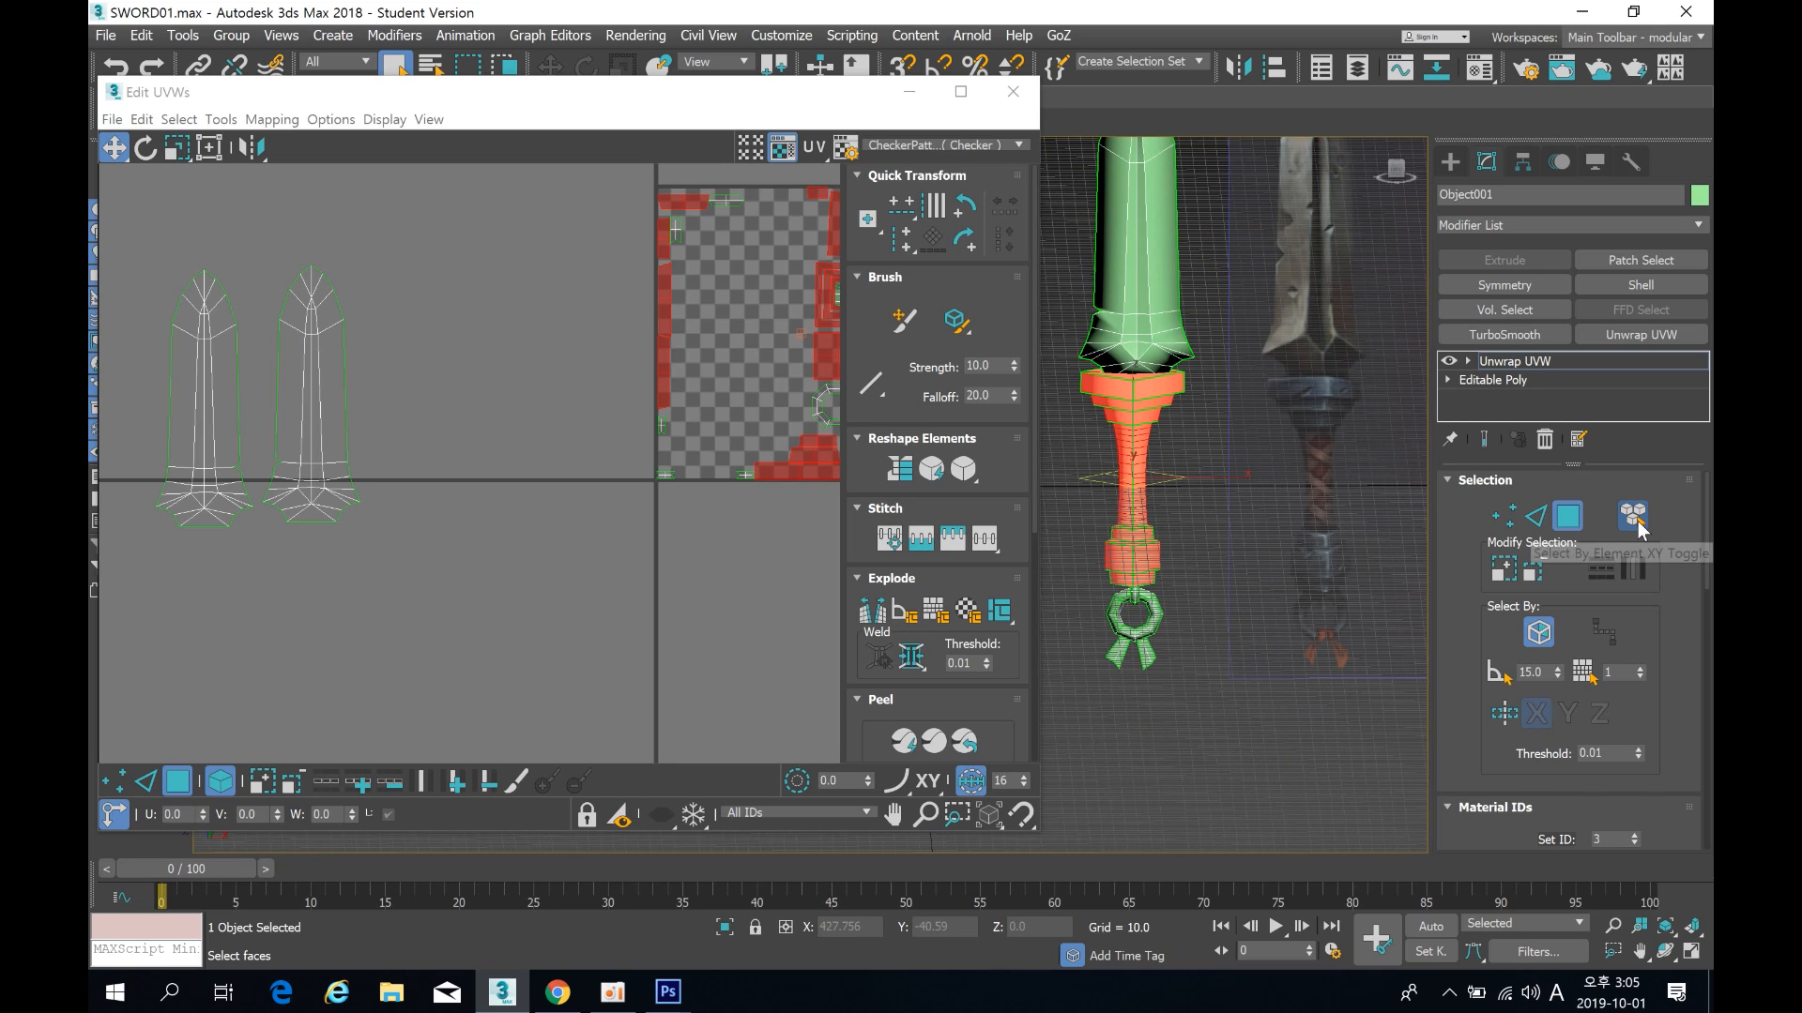
left_click(1160, 469)
left_click(1145, 388)
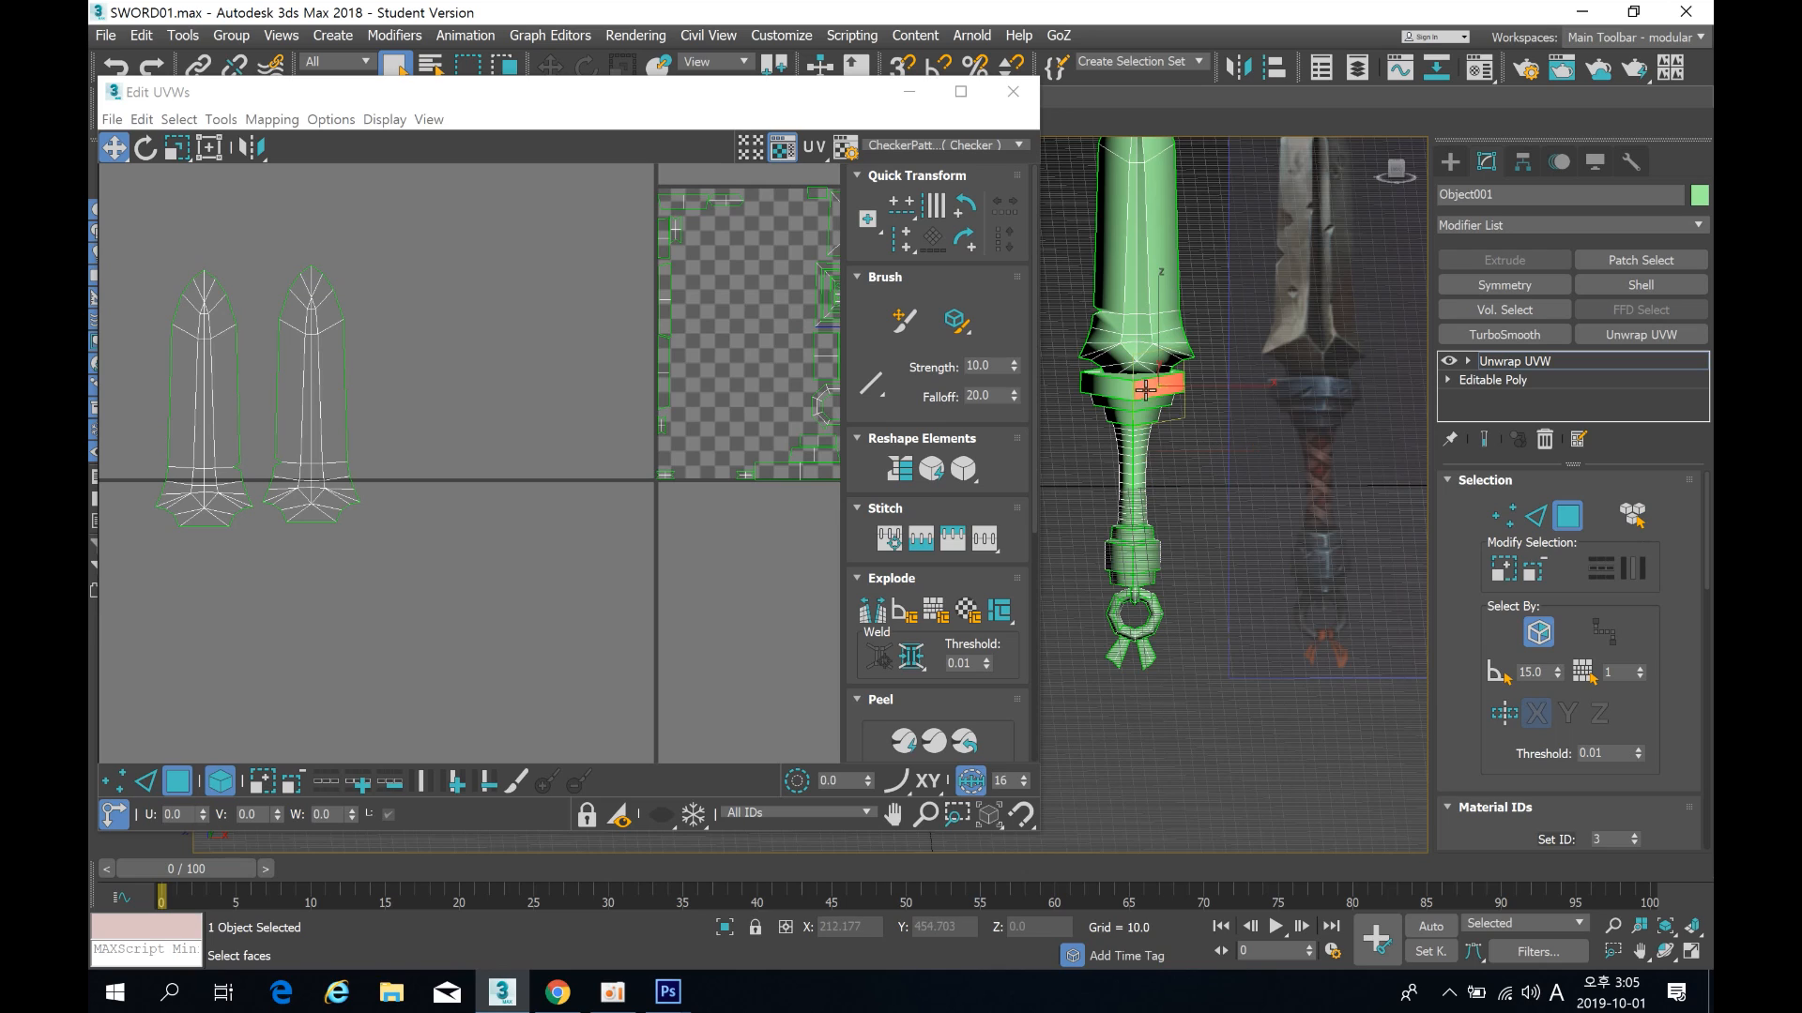
left_click(1108, 389)
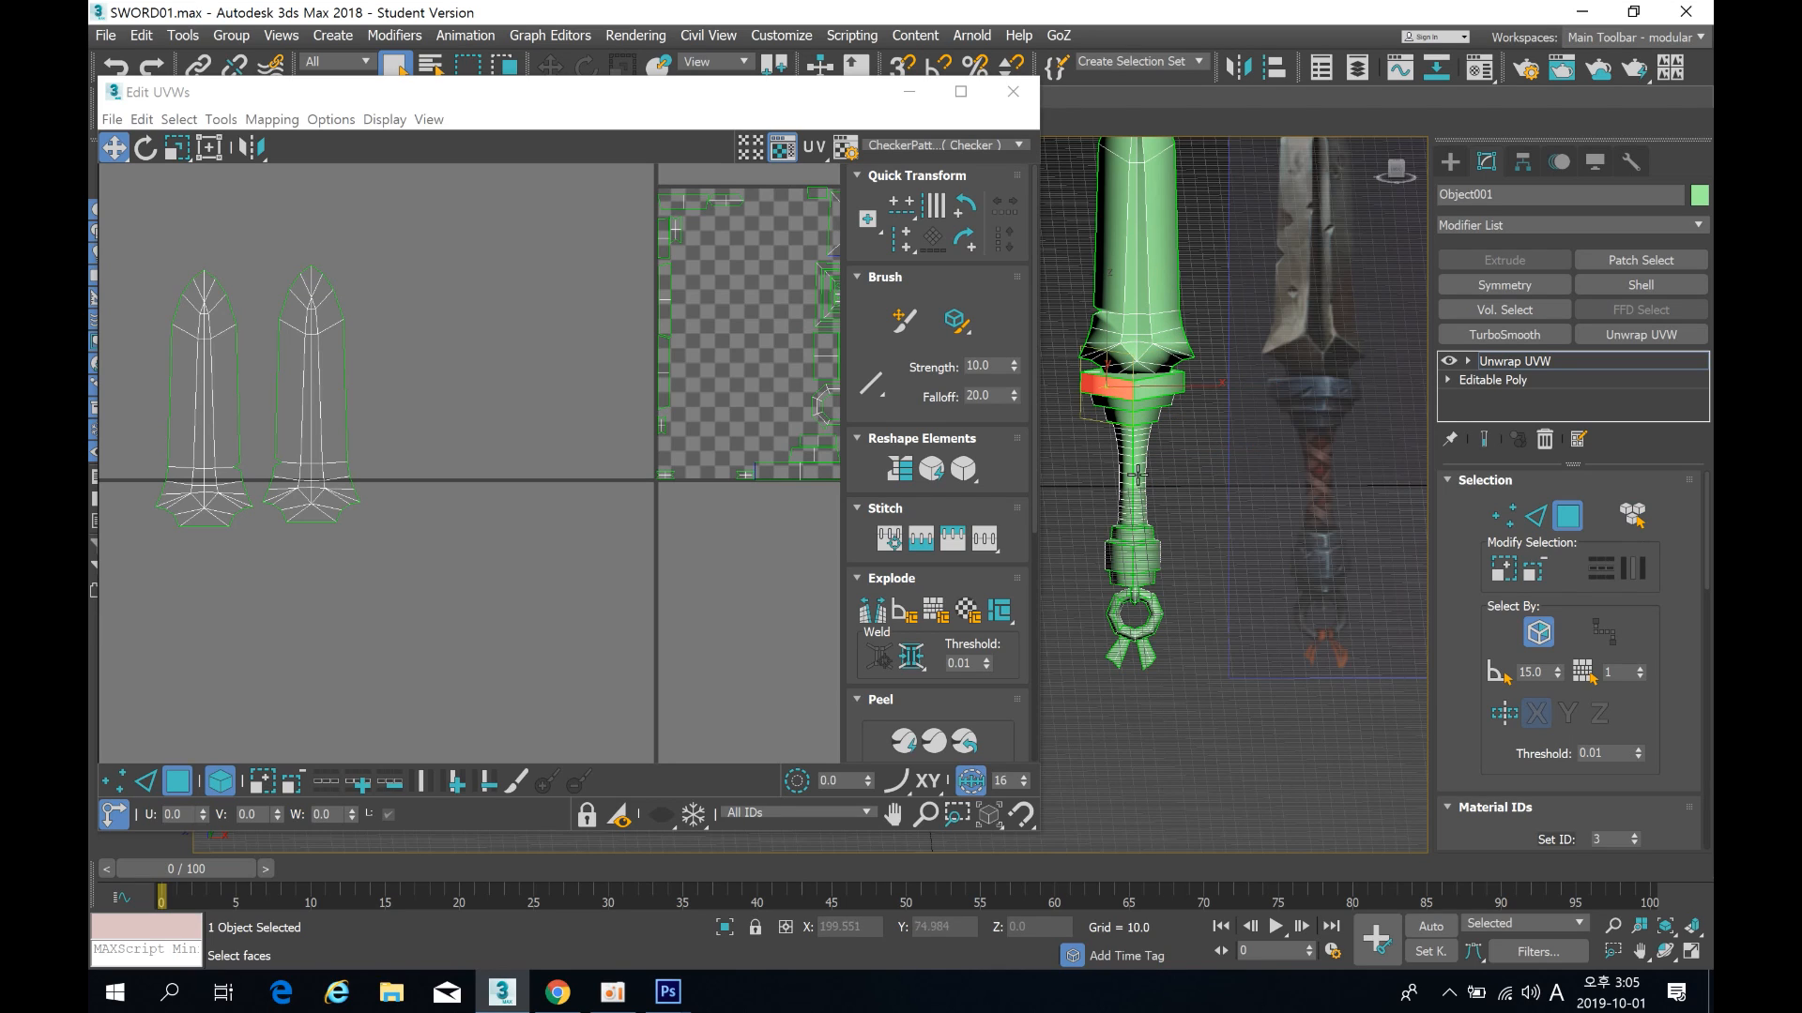
left_click(1631, 516)
Step: Apply Top/Bottom normal mapping to the whole handle element and move its UV shells below the blade shells
left_click(1122, 414)
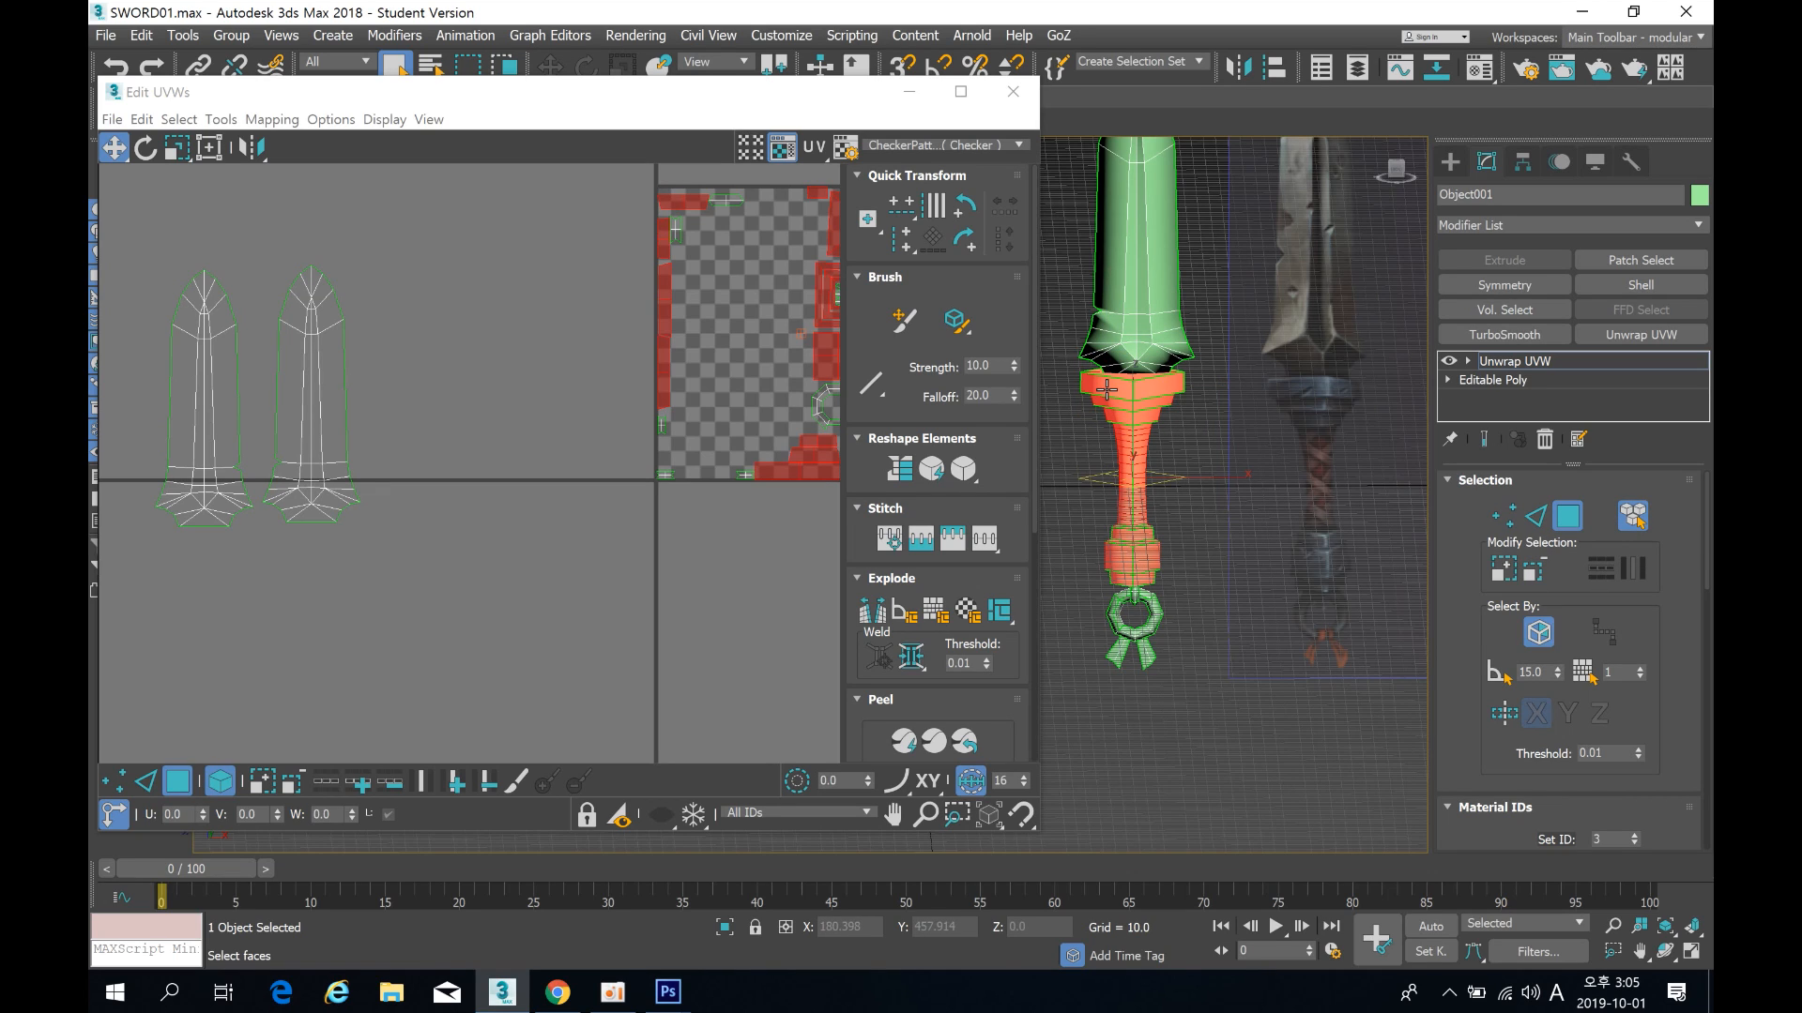
middle_click_drag(735, 340, 623, 362)
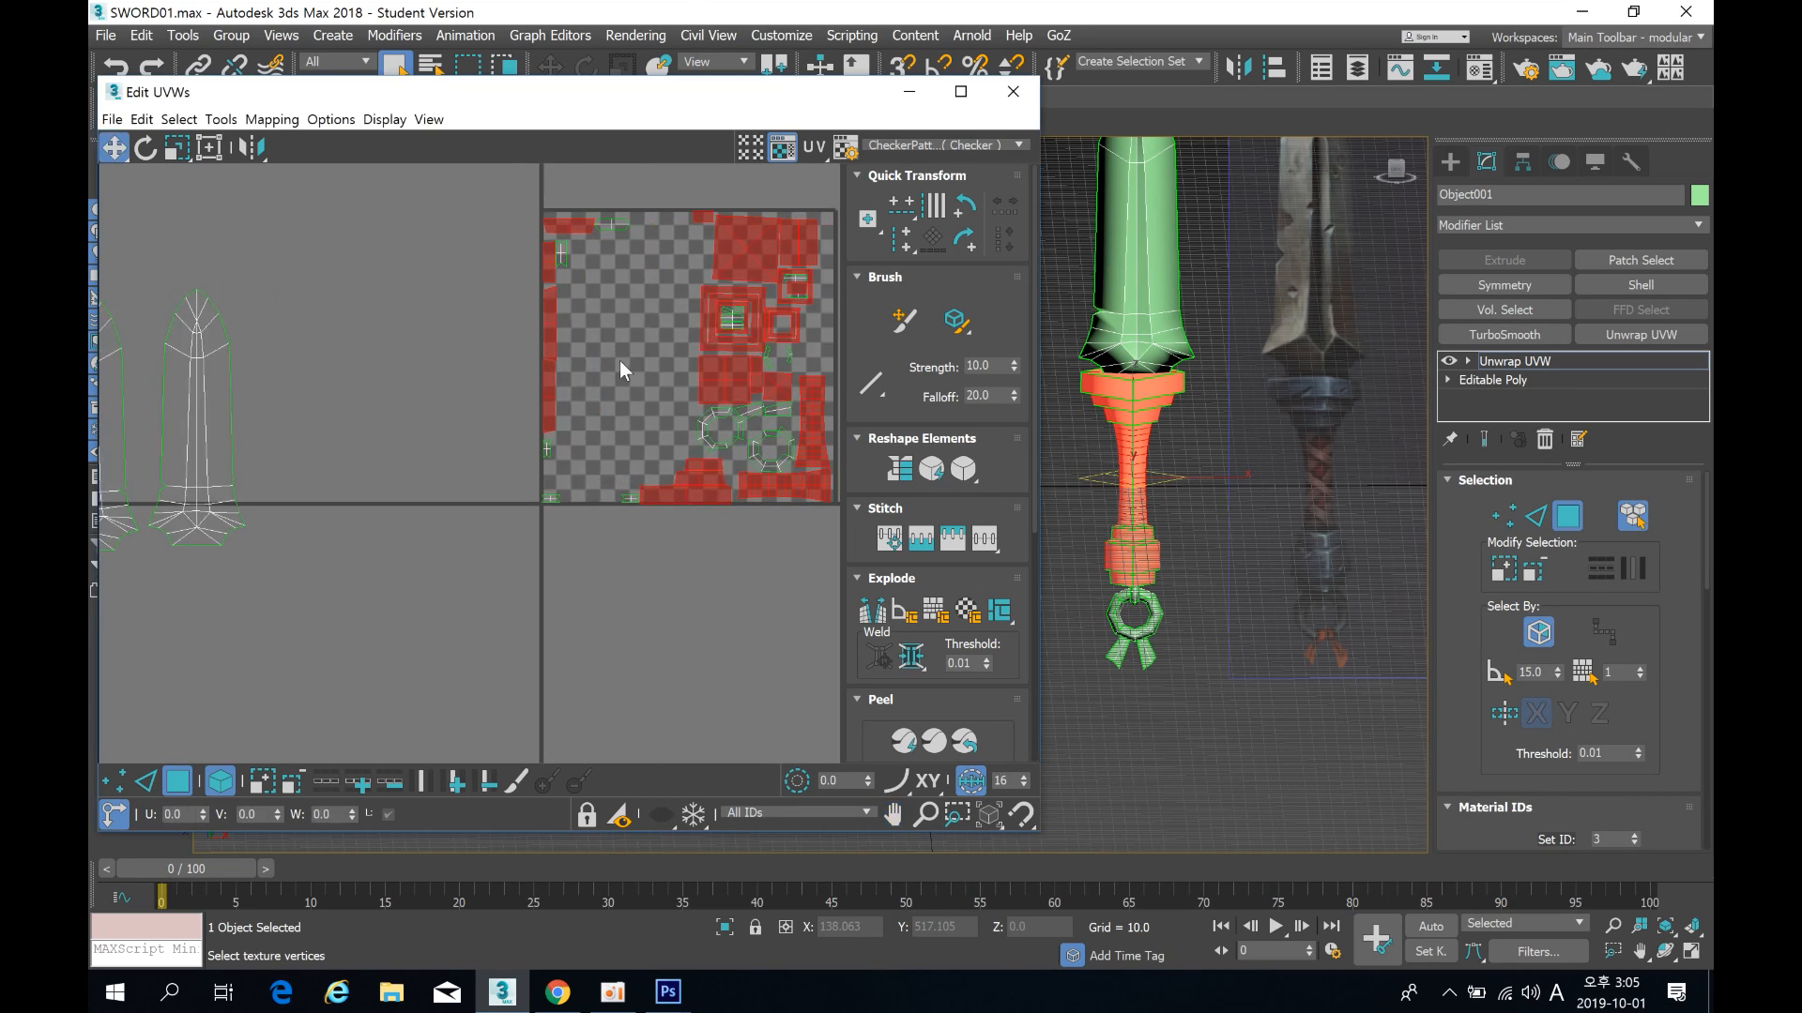
scroll(600, 374, "down", 3)
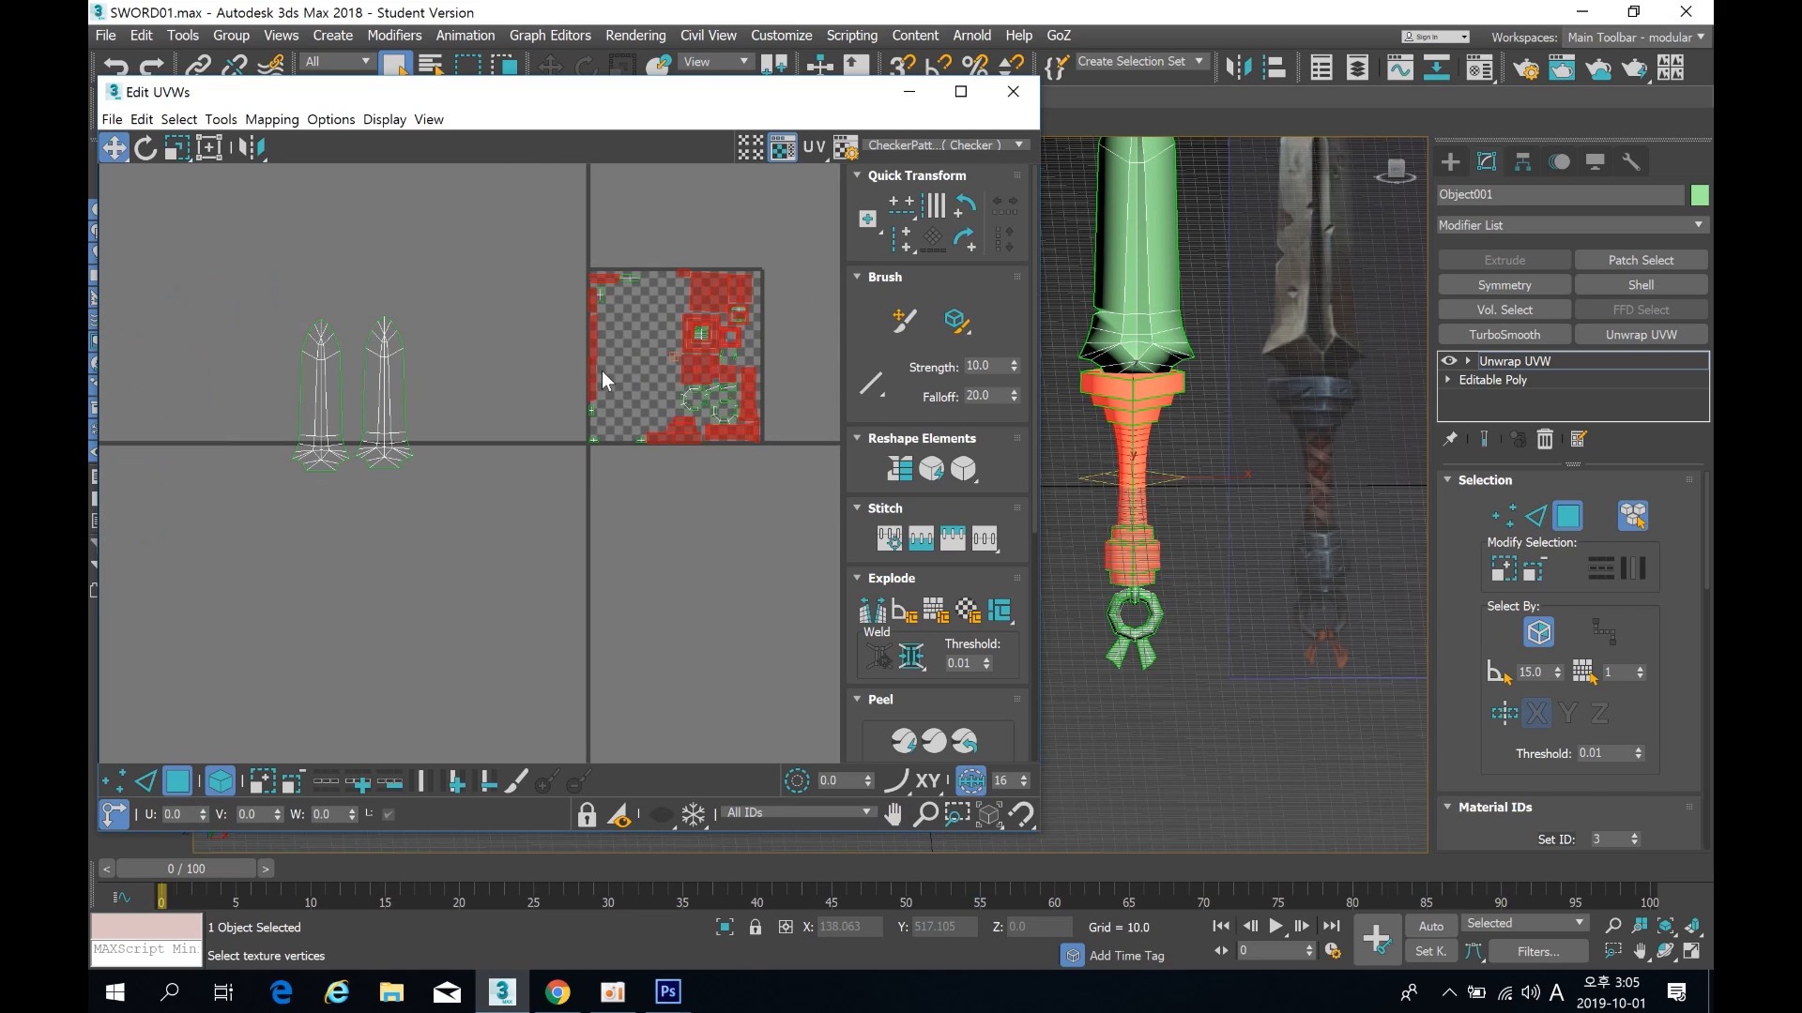
left_click(272, 125)
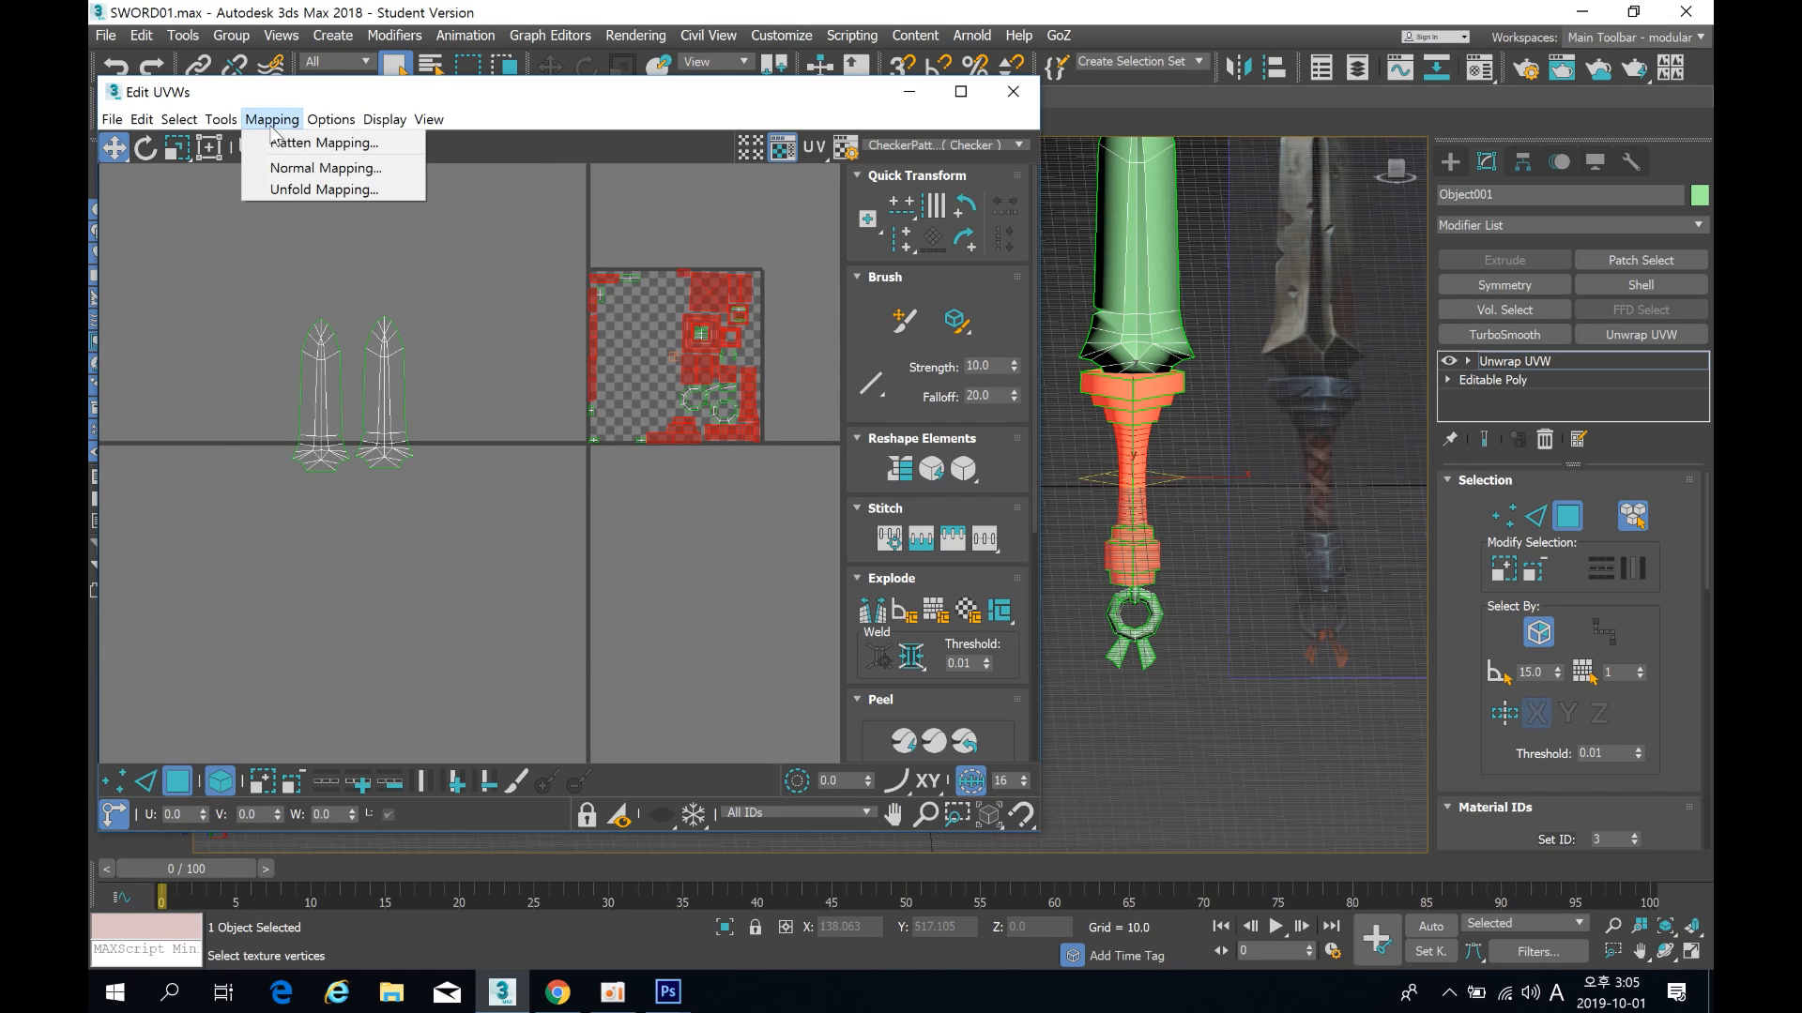
left_click(294, 171)
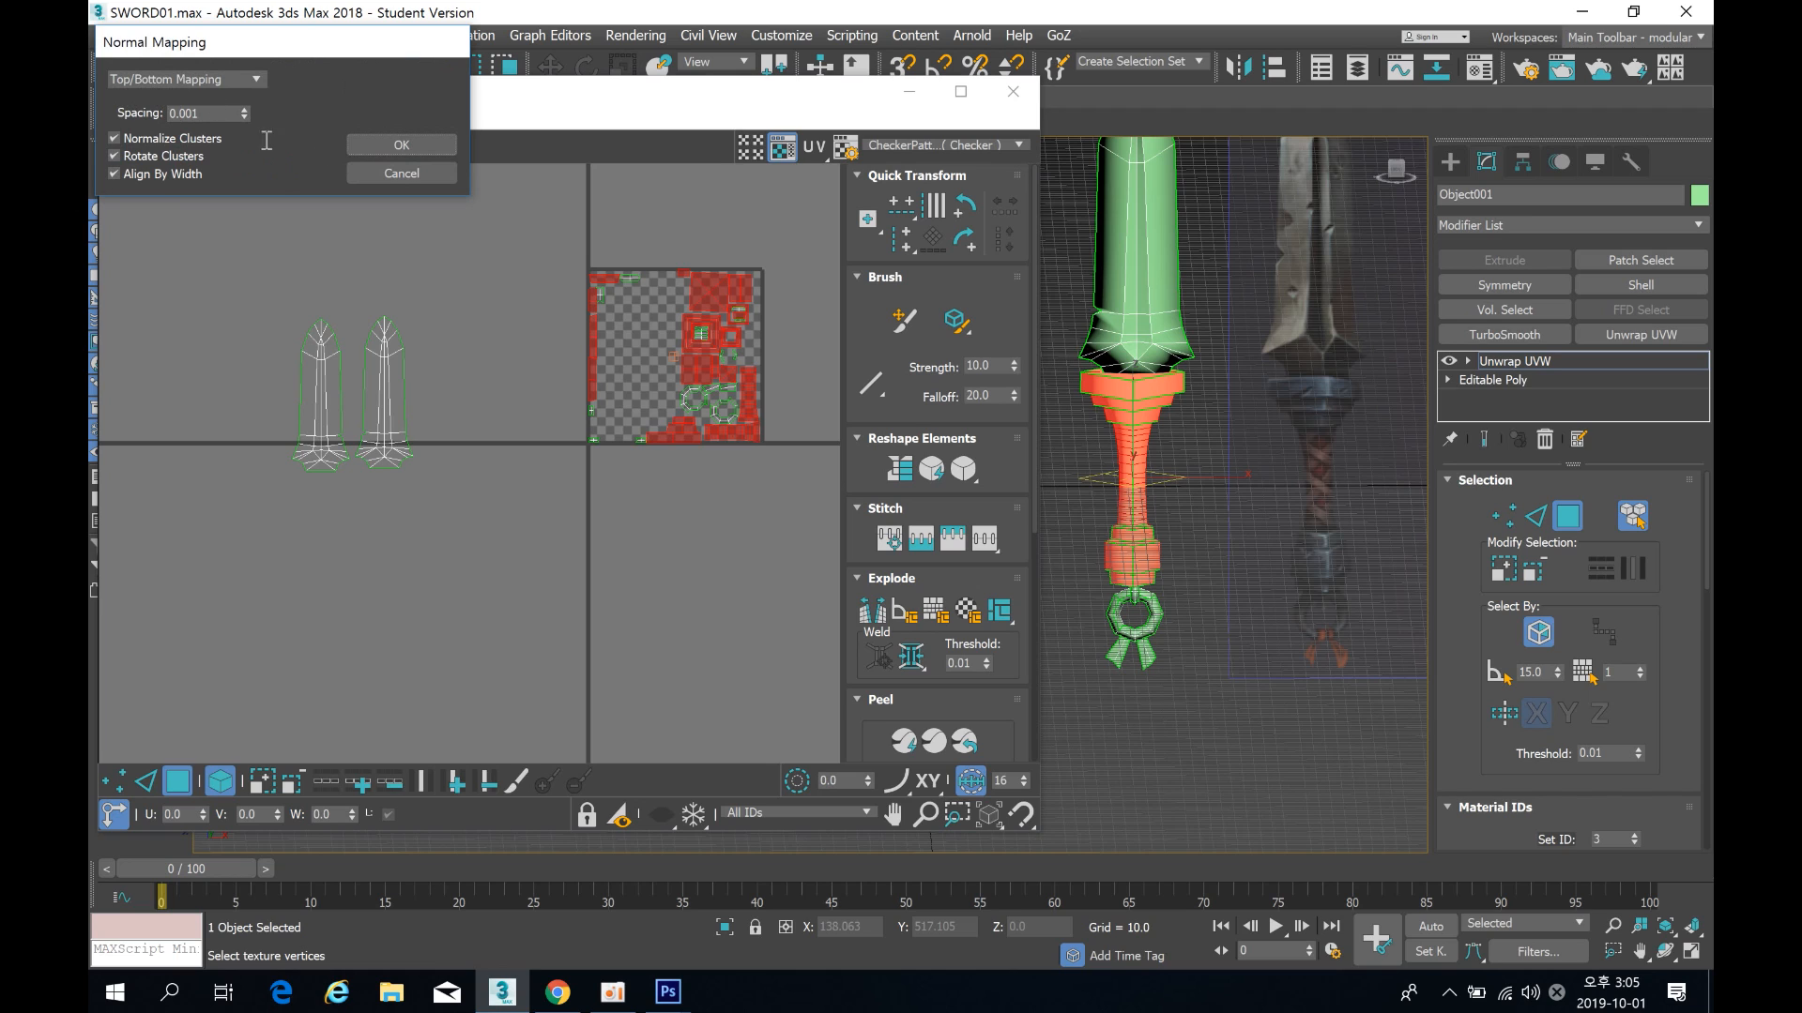
left_click(399, 147)
left_click_drag(671, 302, 364, 540)
middle_click_drag(379, 551, 430, 397)
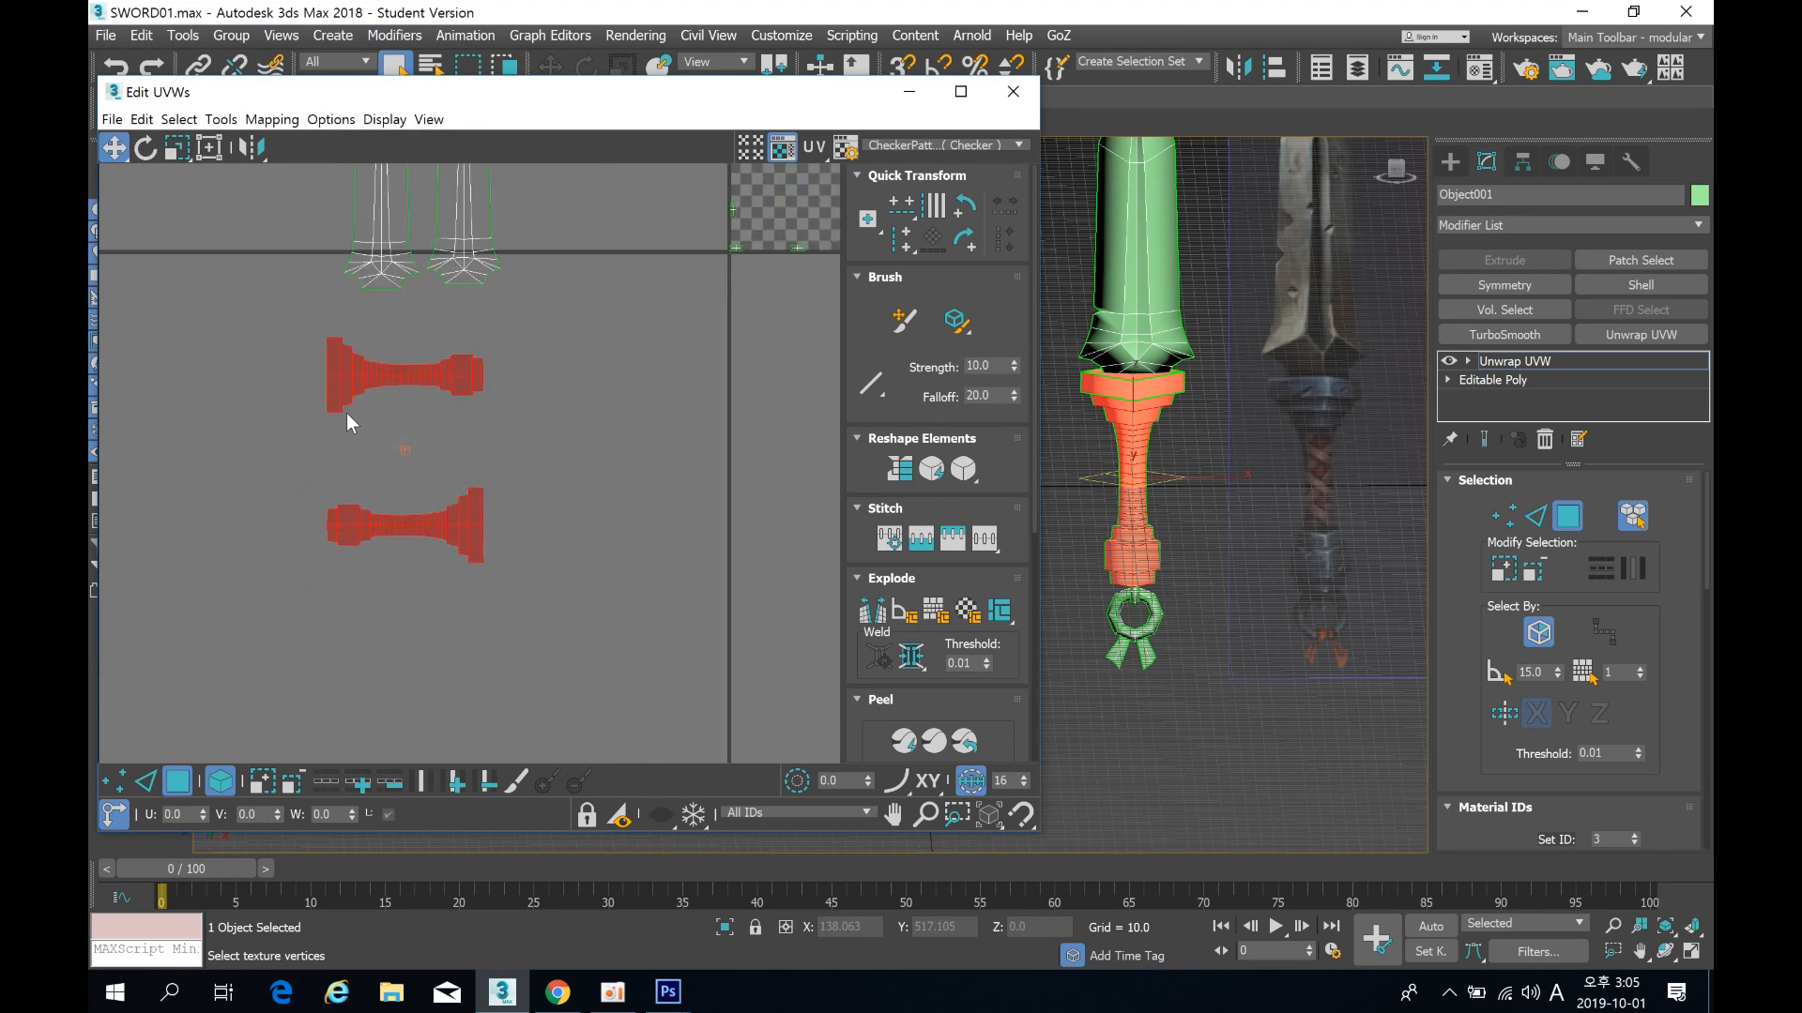
Step: Rotate the upper handle UV shell 90 degrees counterclockwise so that it stands upright with its wide end down
key("z")
left_click(507, 424)
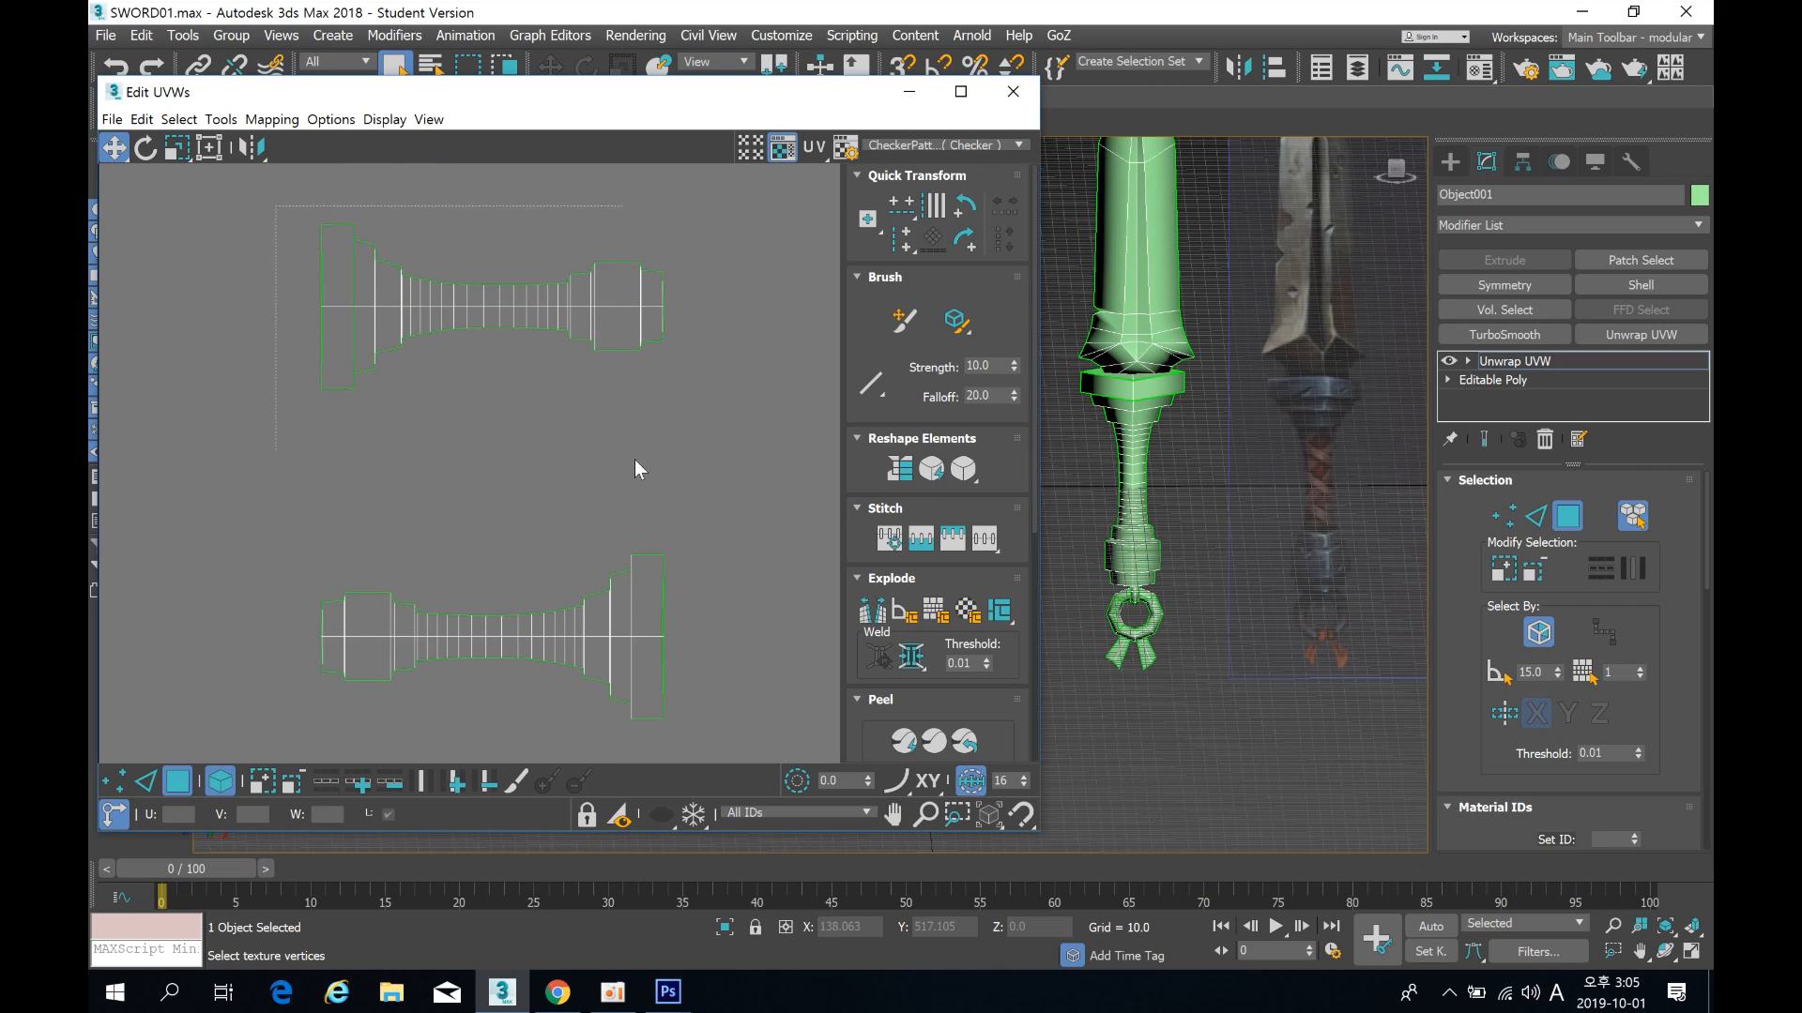
left_click_drag(635, 459, 712, 482)
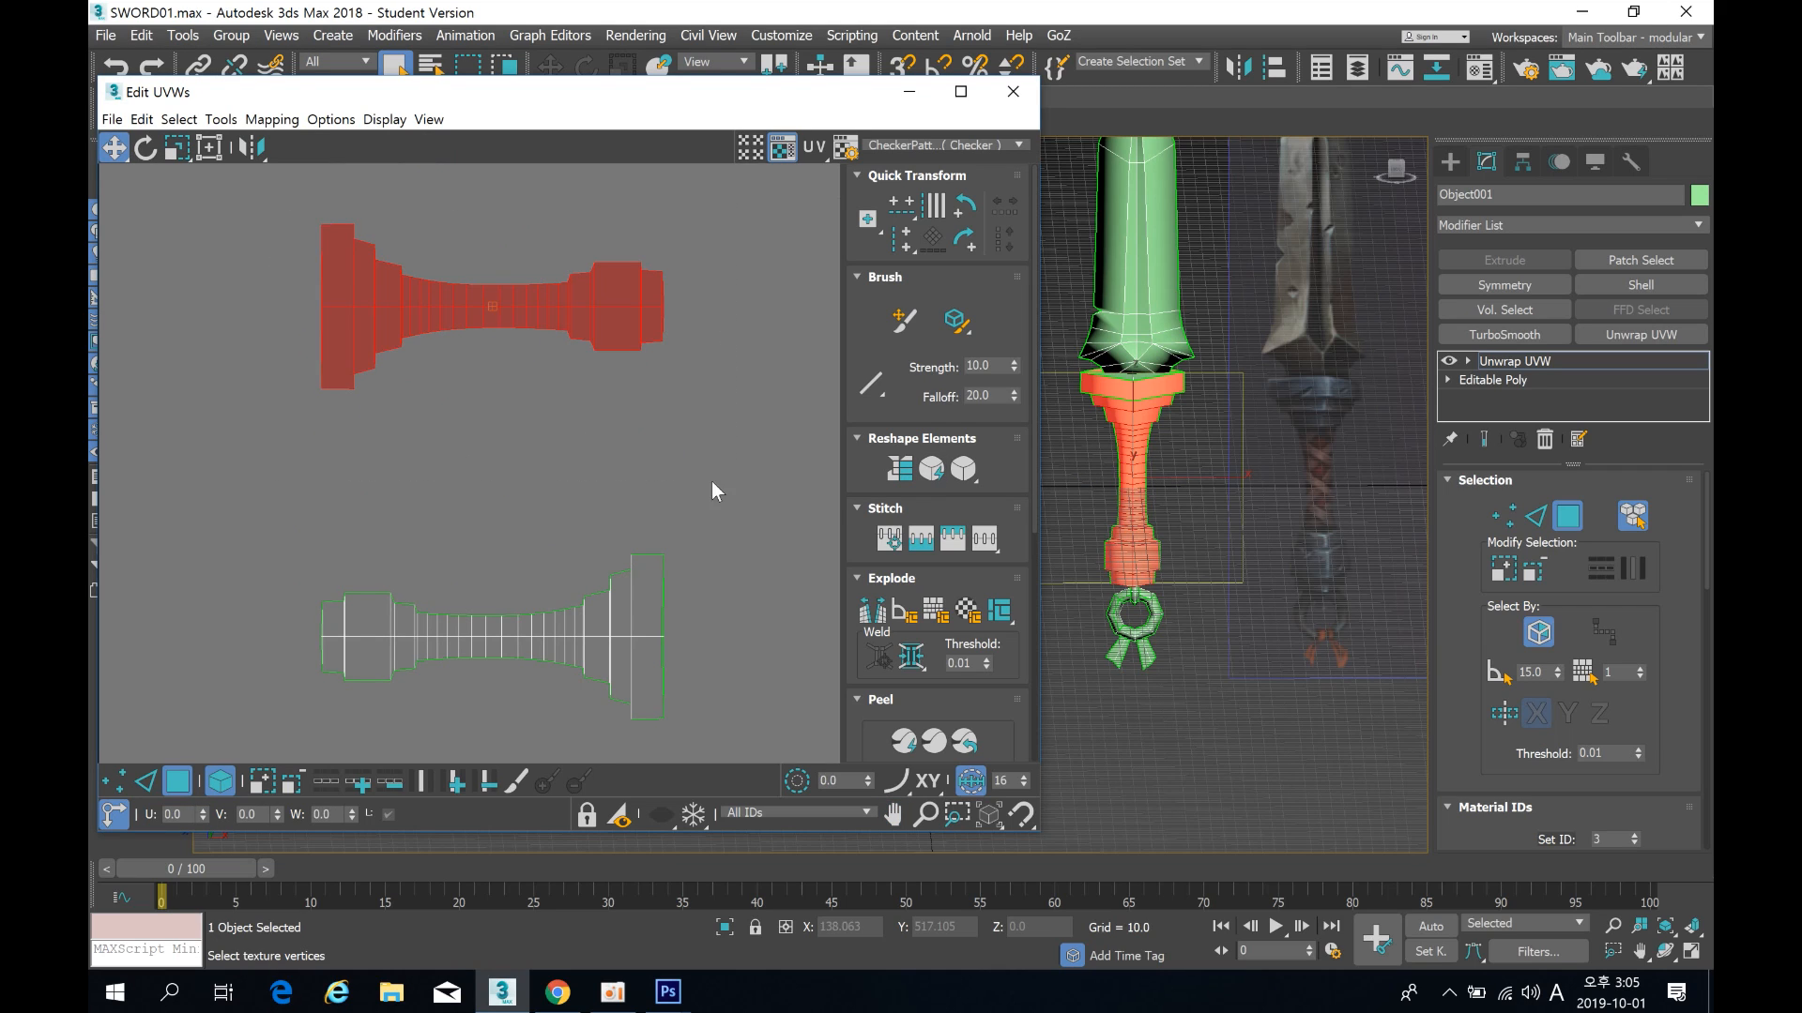
left_click(965, 204)
middle_click_drag(600, 540, 604, 506)
scroll(604, 497, "down", 2)
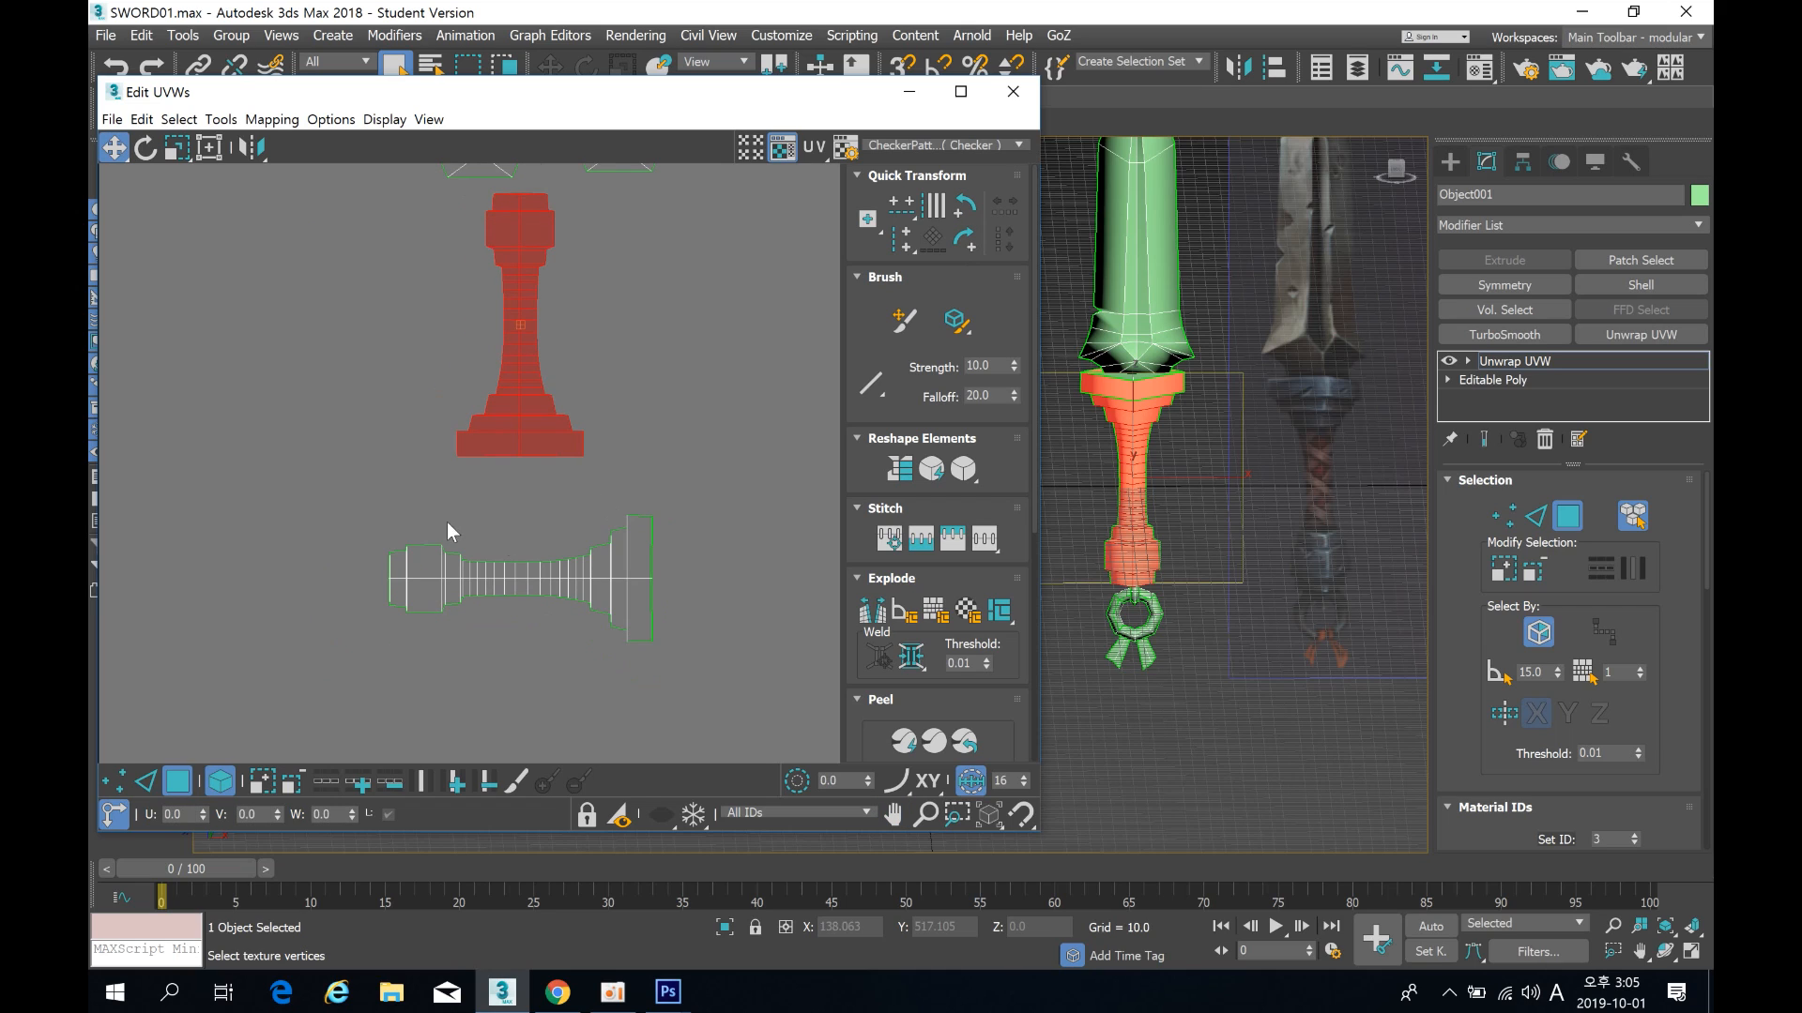
Step: Rotate the other handle UV shell 90 degrees clockwise to stand upright, and place it beside the first handle shell
left_click(588, 598)
left_click(962, 242)
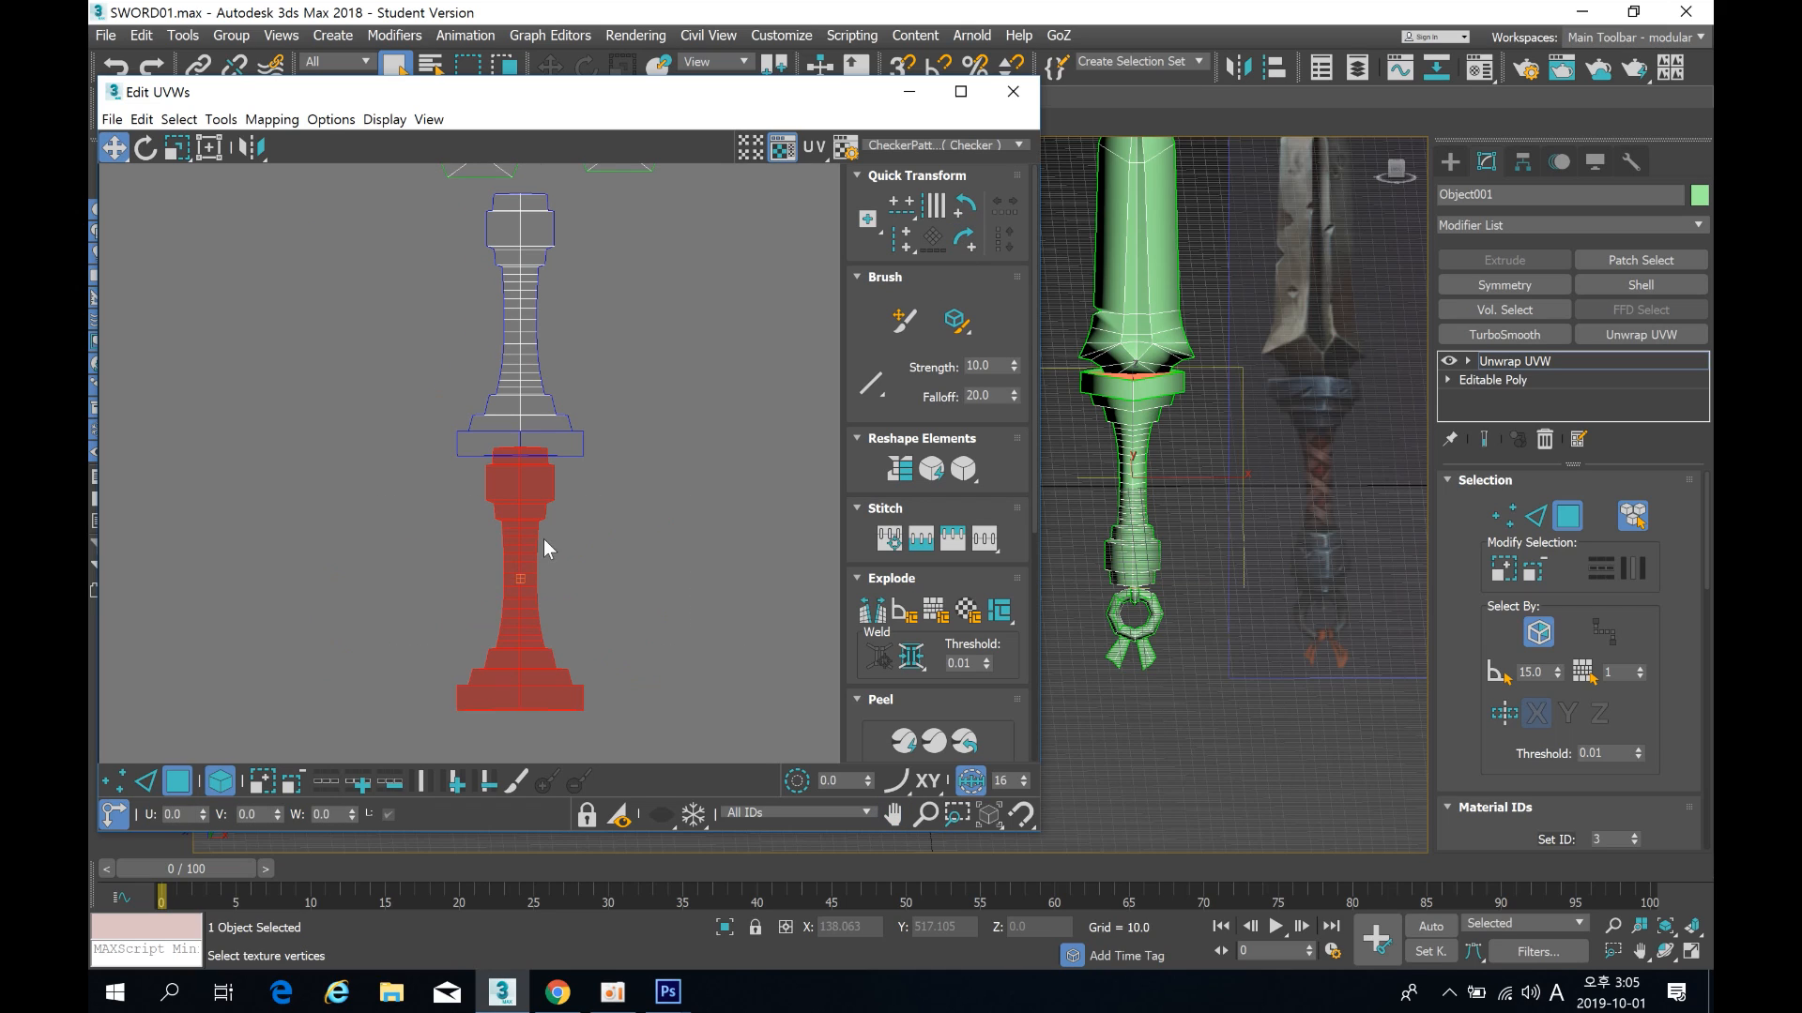
left_click_drag(523, 535, 662, 286)
middle_click_drag(640, 408, 590, 522)
left_click(608, 686)
left_click_drag(476, 386, 762, 709)
left_click(963, 241)
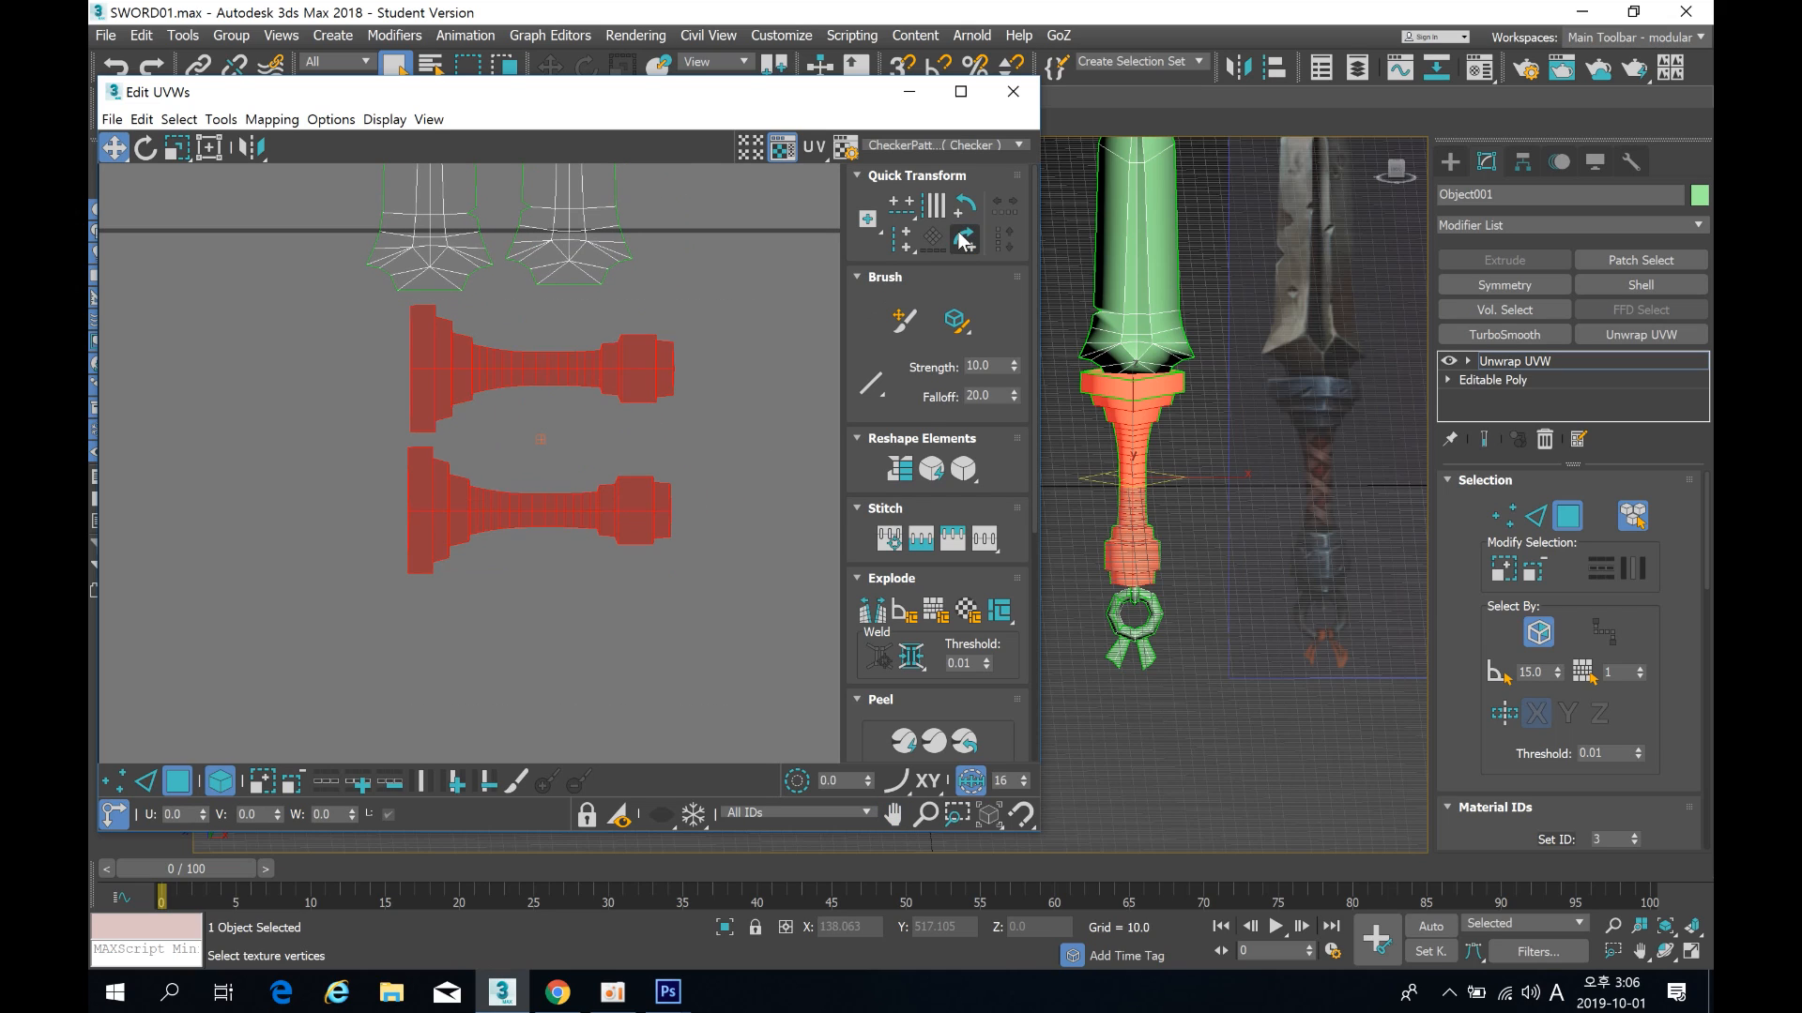
left_click(963, 240)
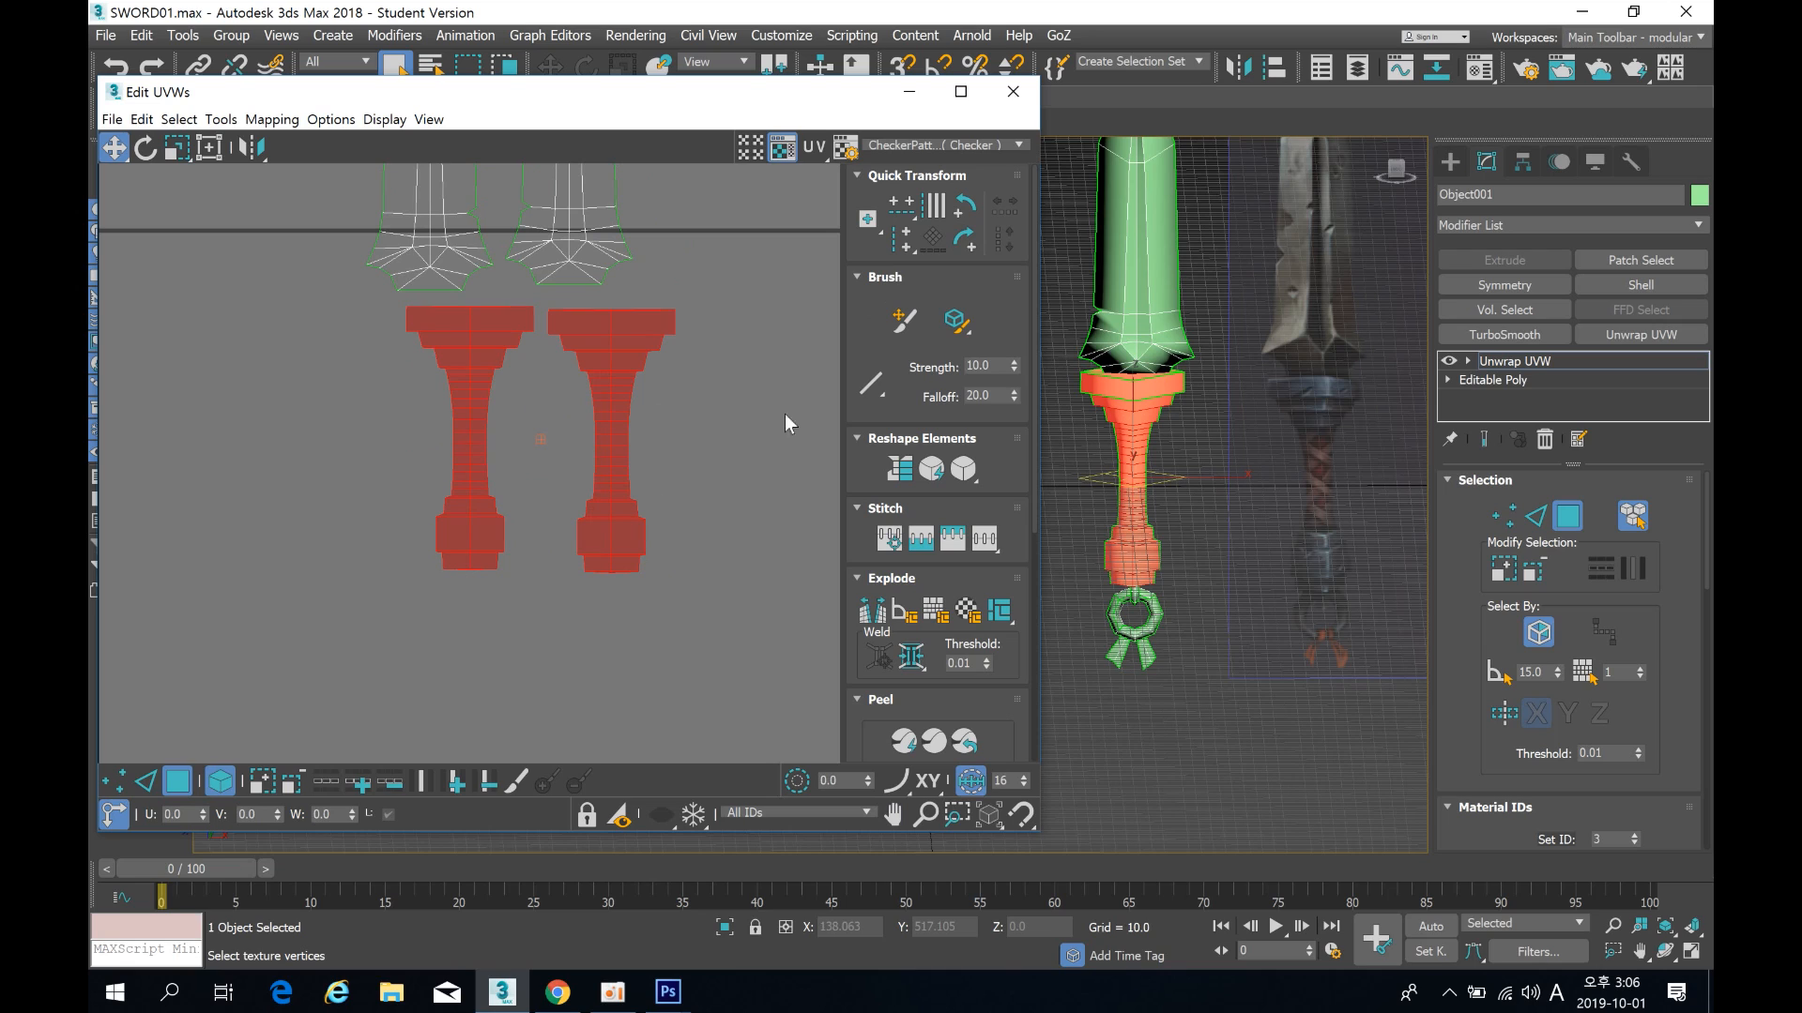
left_click(967, 214)
left_click(967, 215)
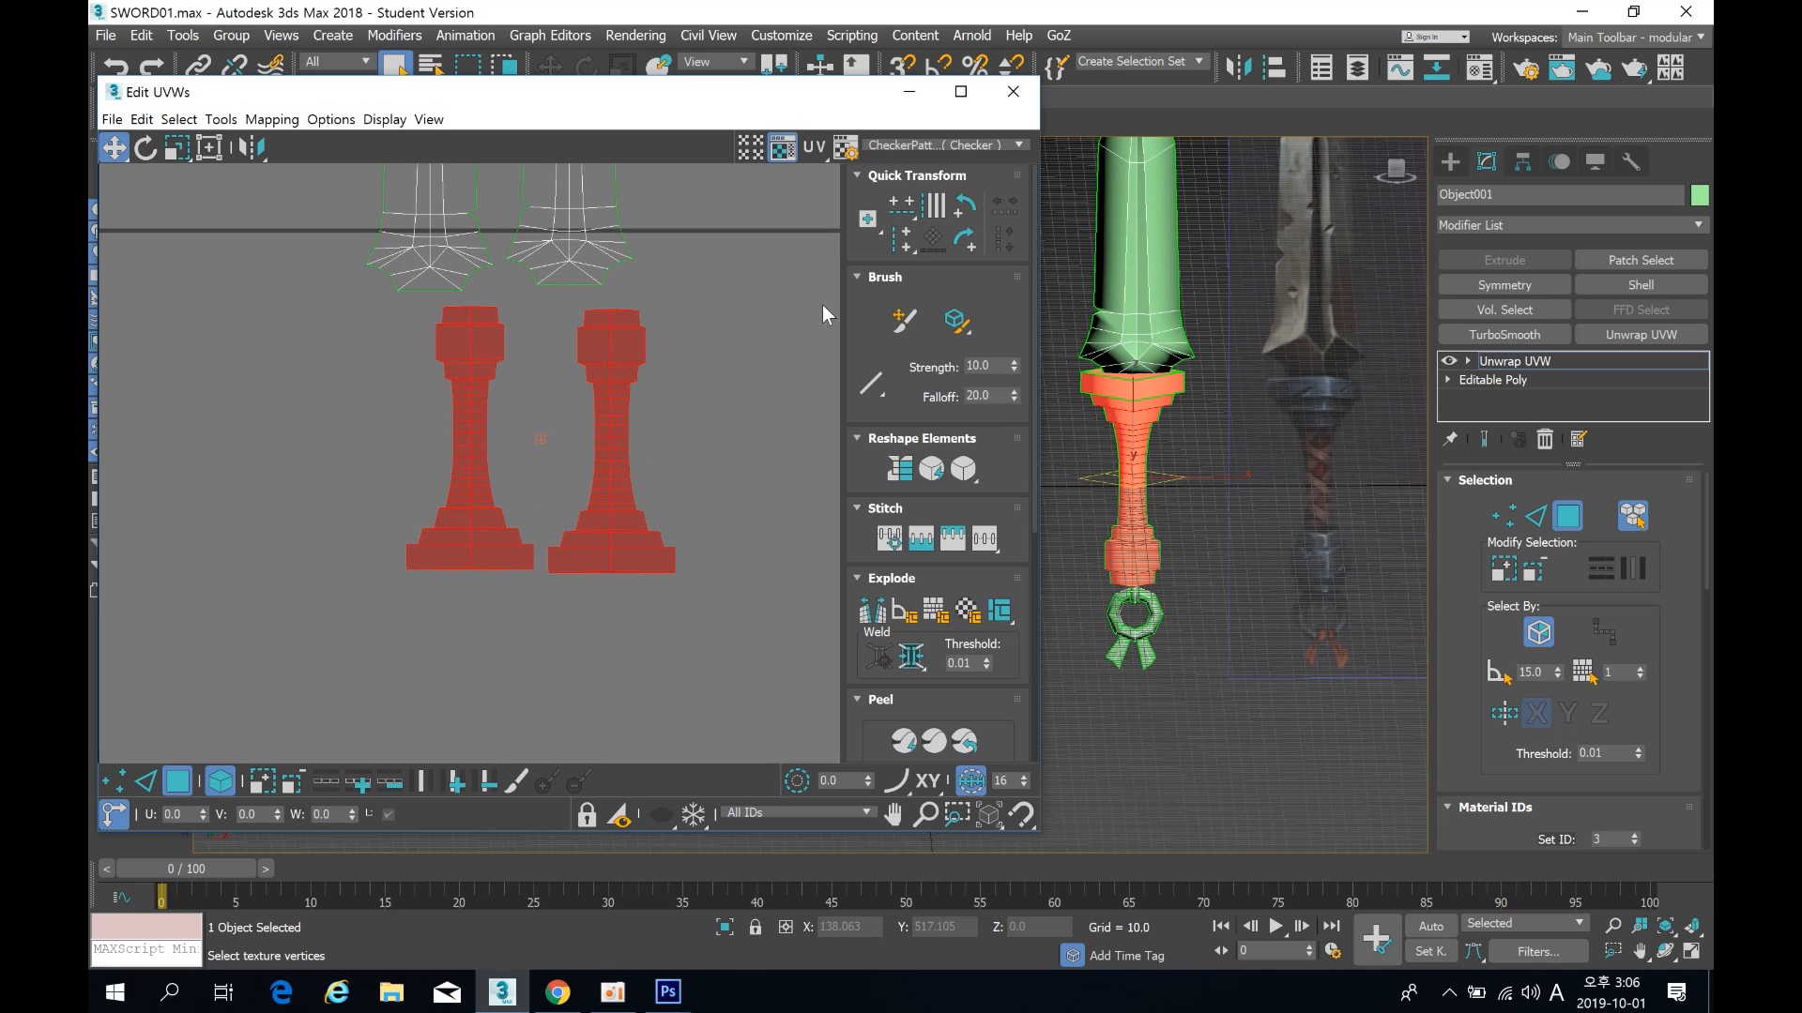
Step: Turn both handle UV shells horizontal, with the lower one's wide end facing left, and move the lower one clear of the other
left_click(966, 212)
left_click(356, 498)
left_click_drag(386, 460, 800, 626)
left_click(965, 240)
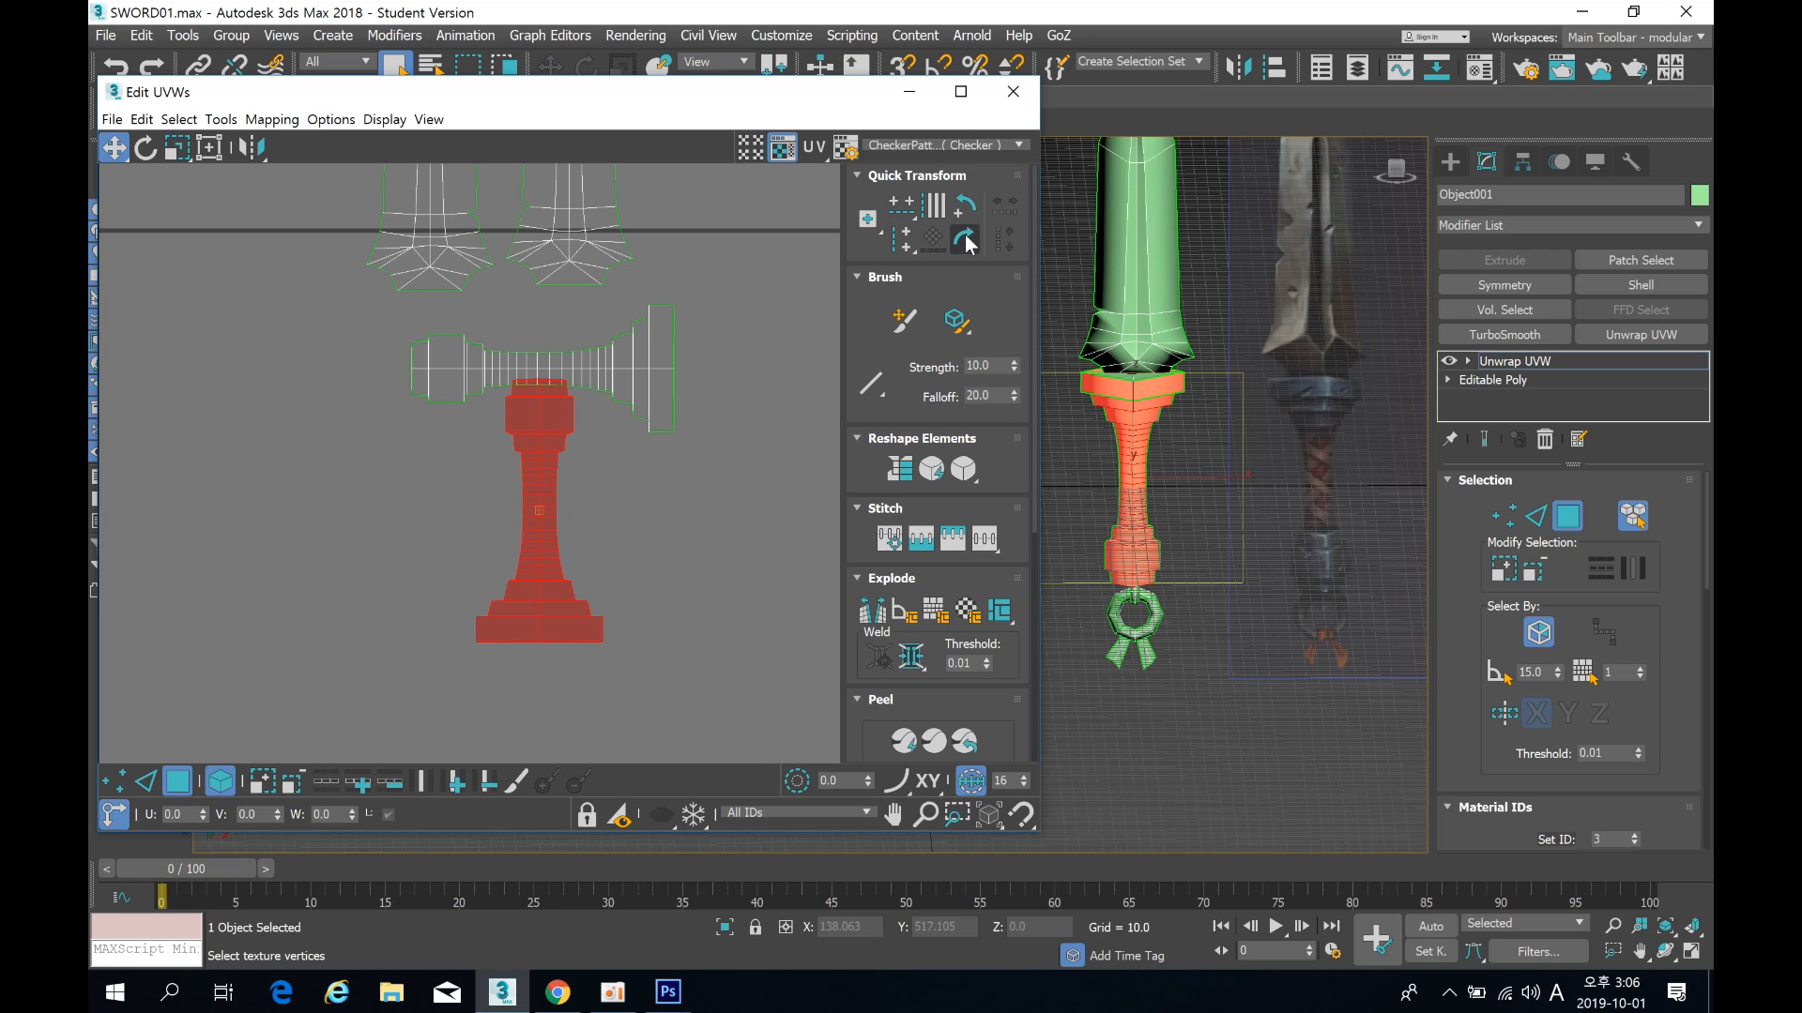
left_click(964, 240)
left_click(965, 240)
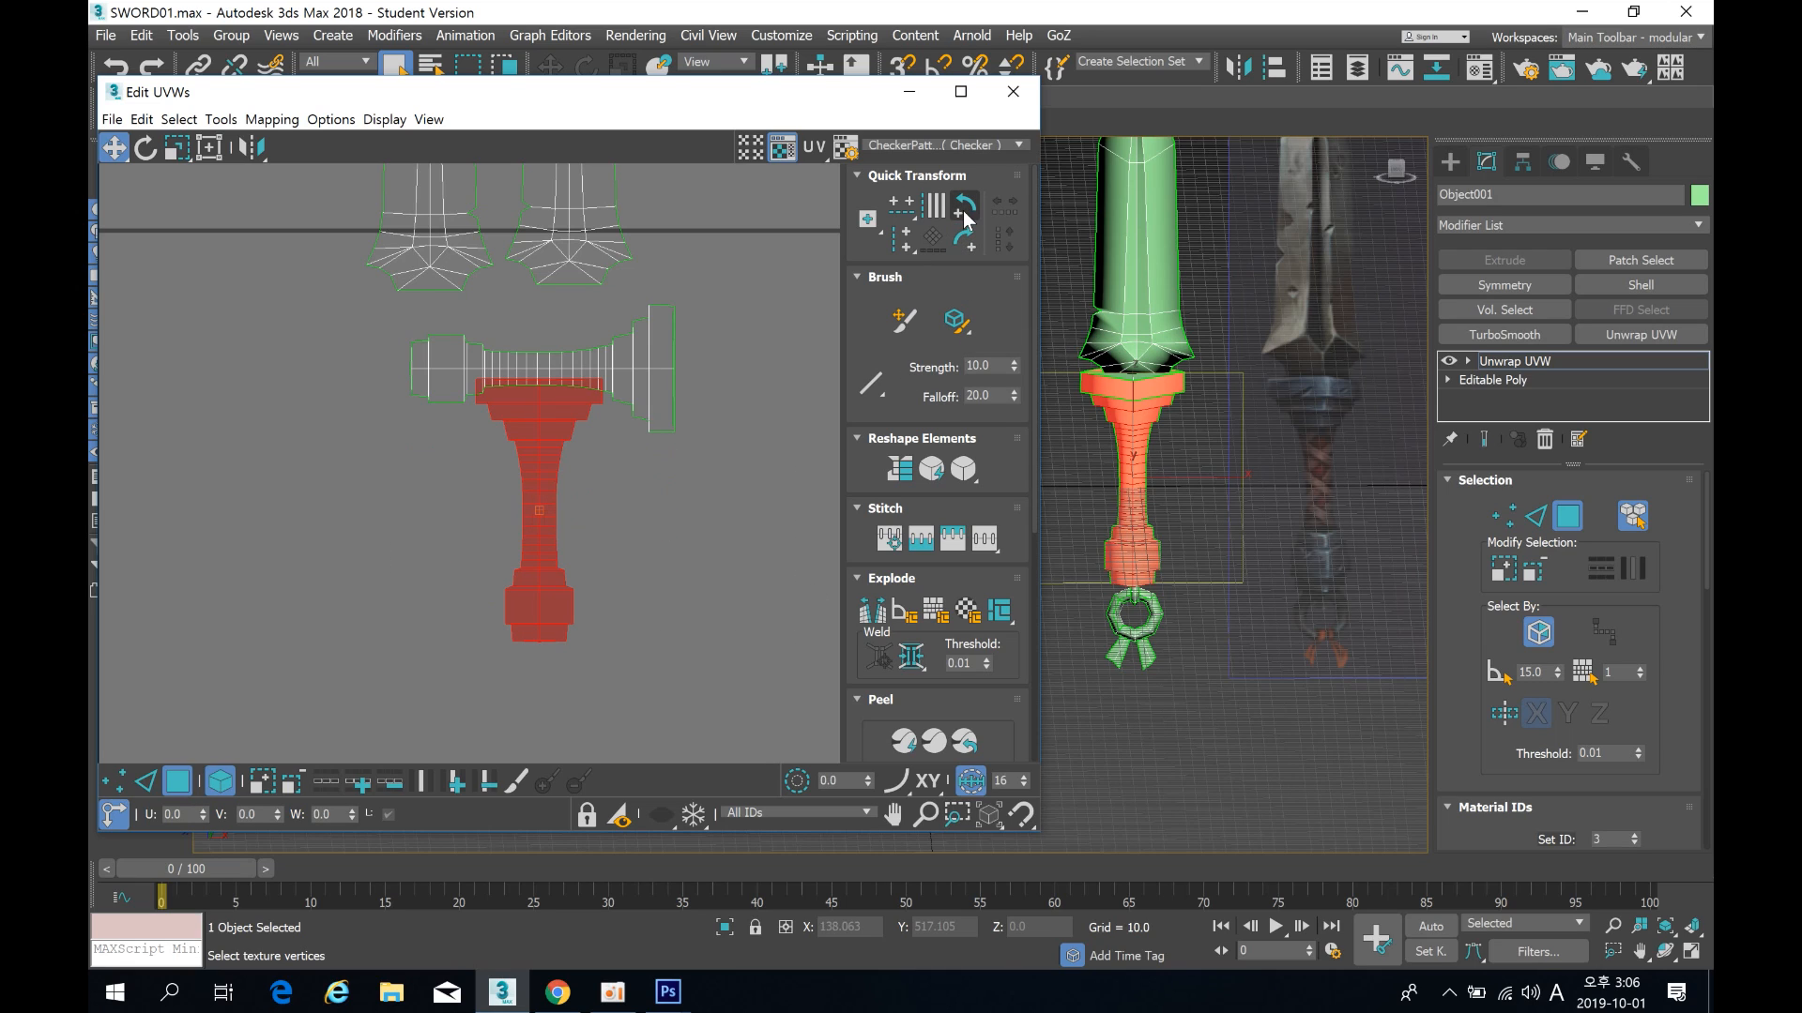
left_click(965, 214)
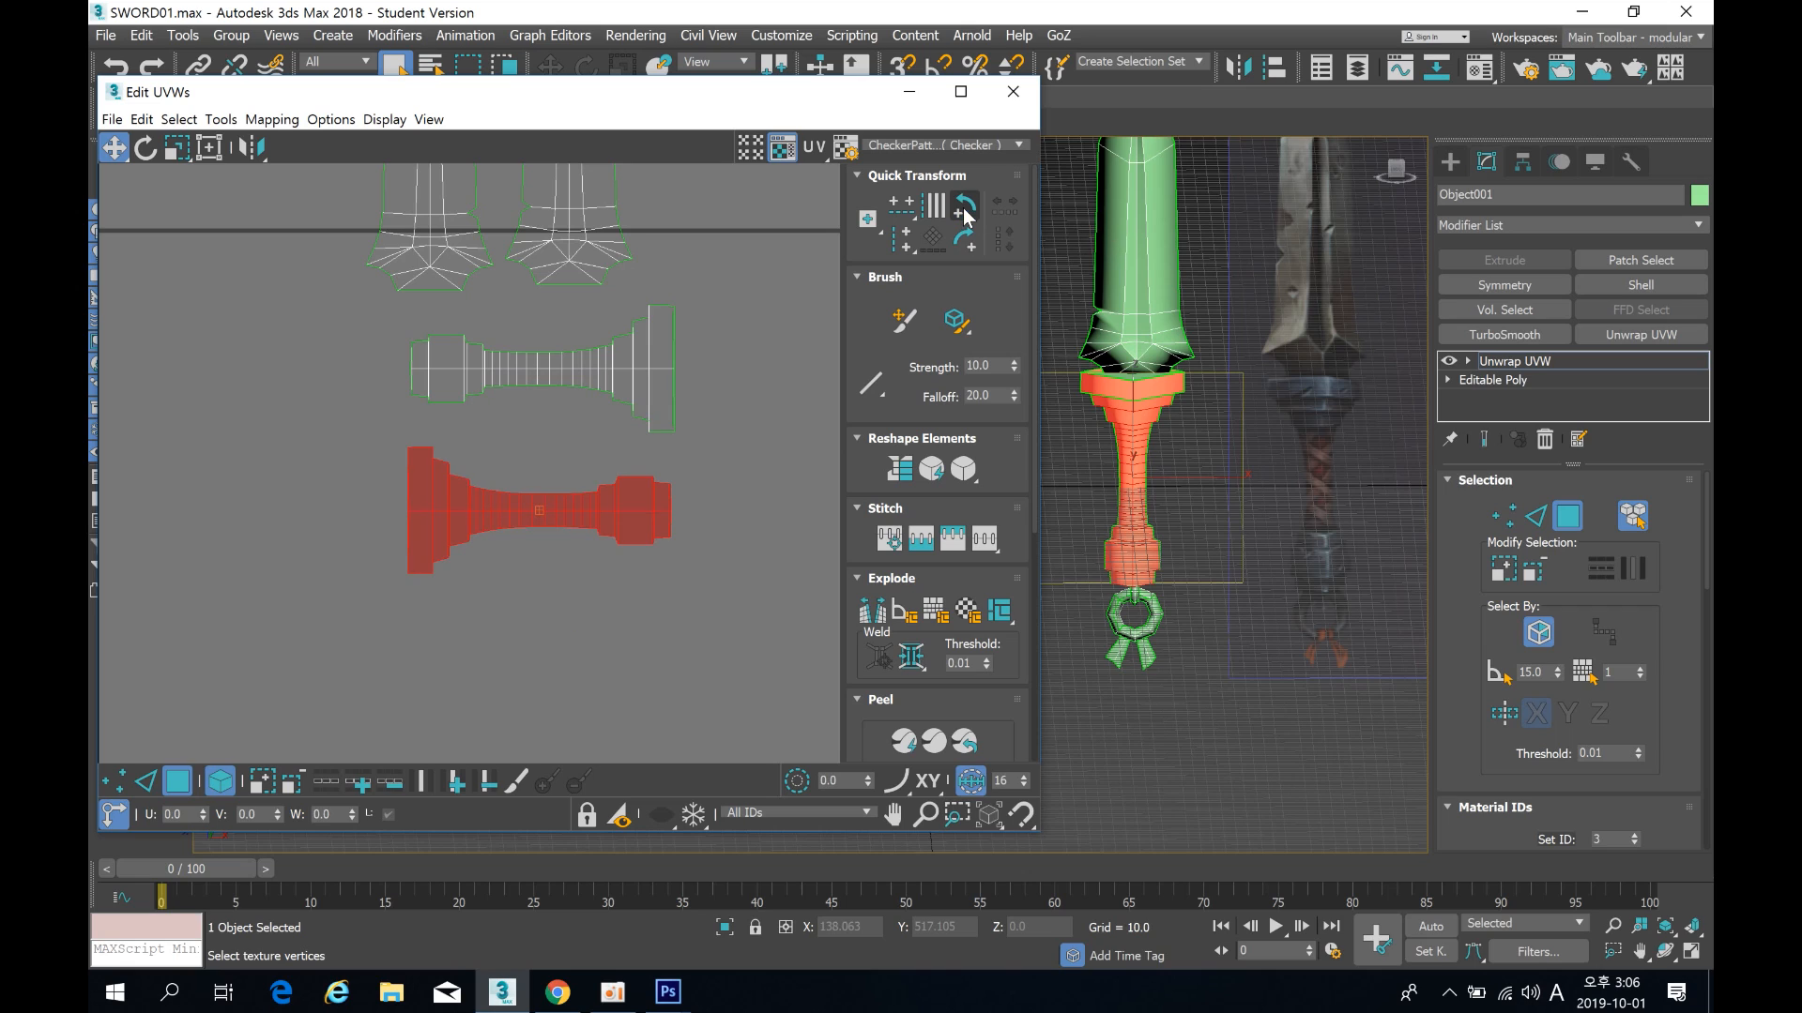
left_click_drag(543, 507, 387, 616)
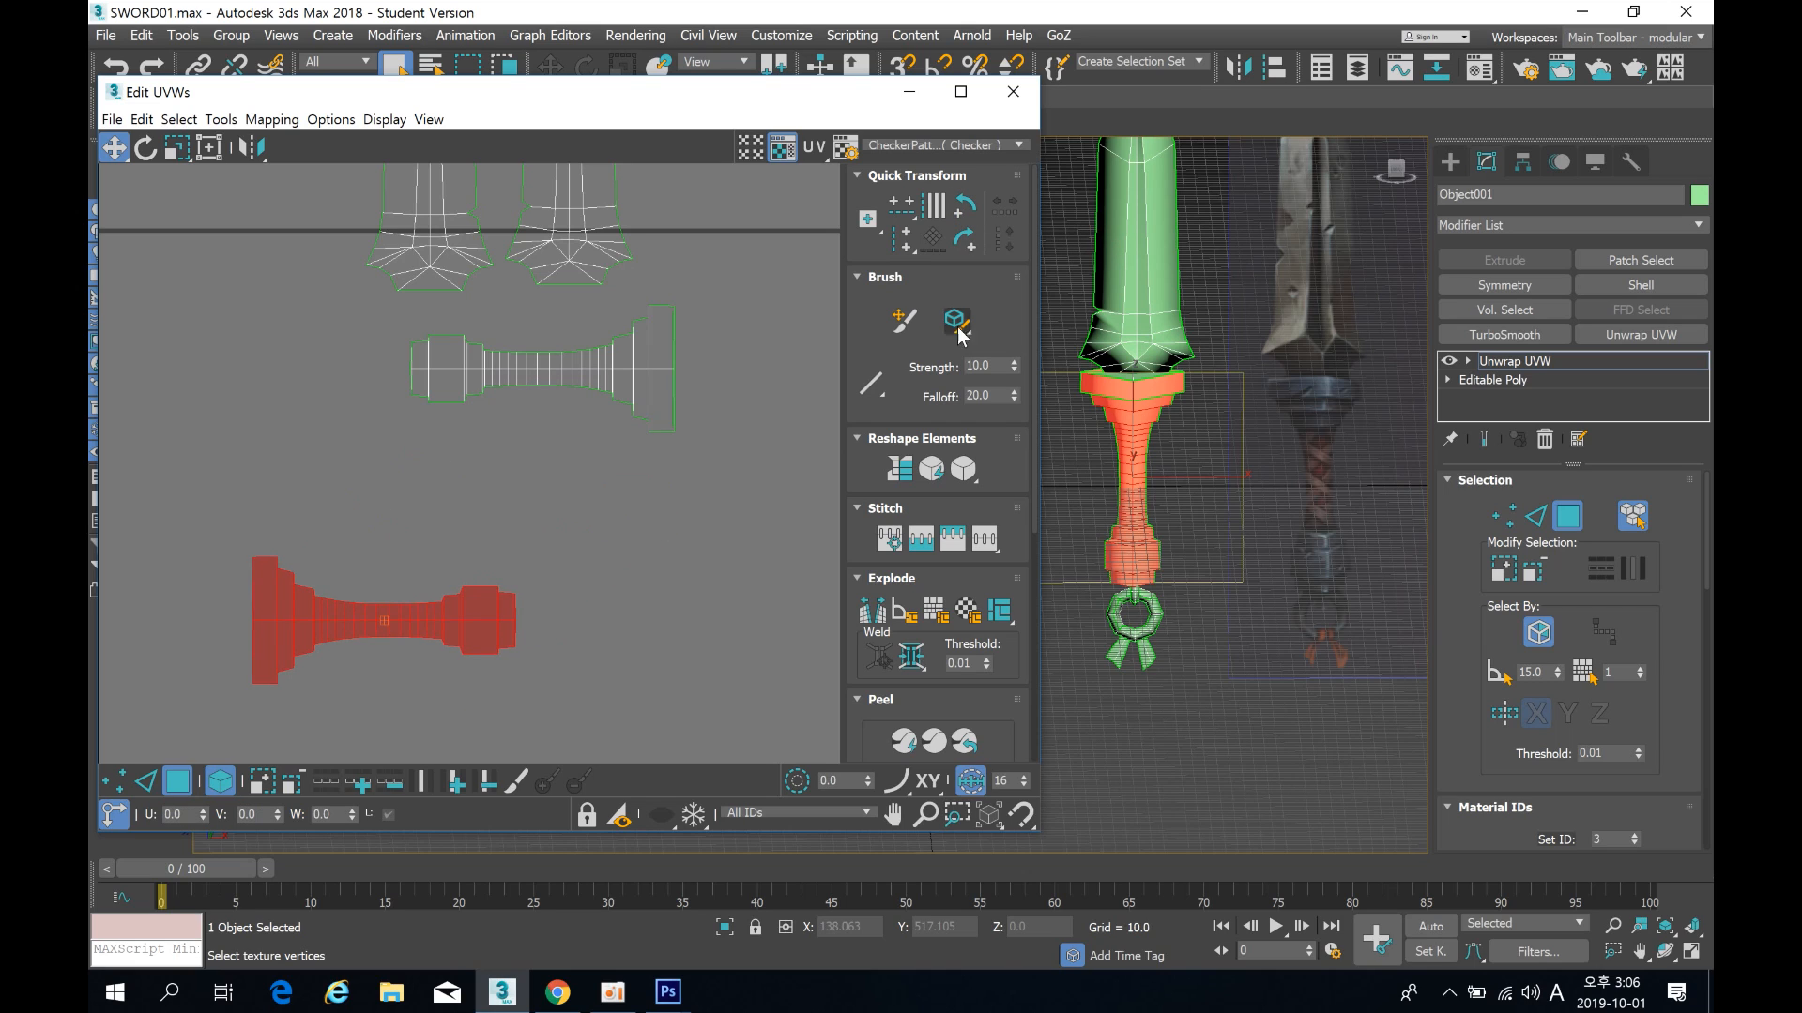
Step: Rotate the lower handle UV shell counterclockwise until it stands upright with its wide end up
left_click(965, 214)
middle_click_drag(535, 554, 555, 510)
left_click_drag(326, 429, 652, 787)
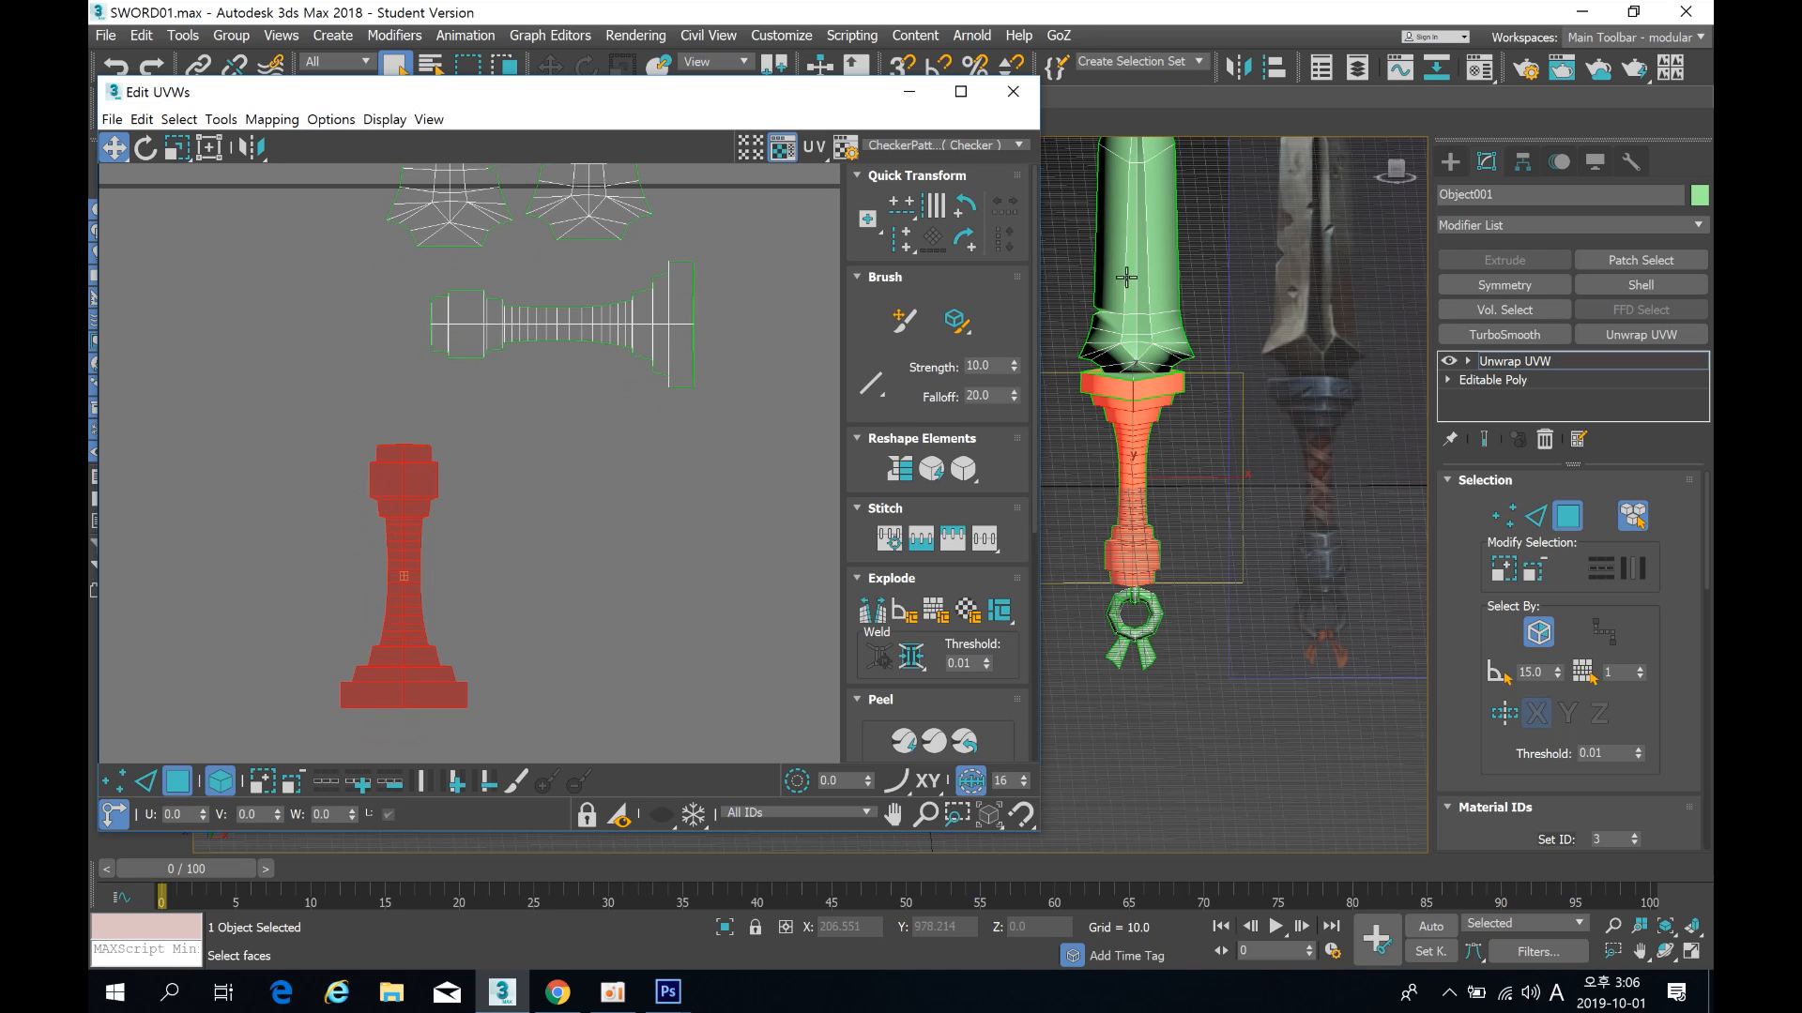
left_click(965, 207)
left_click(965, 212)
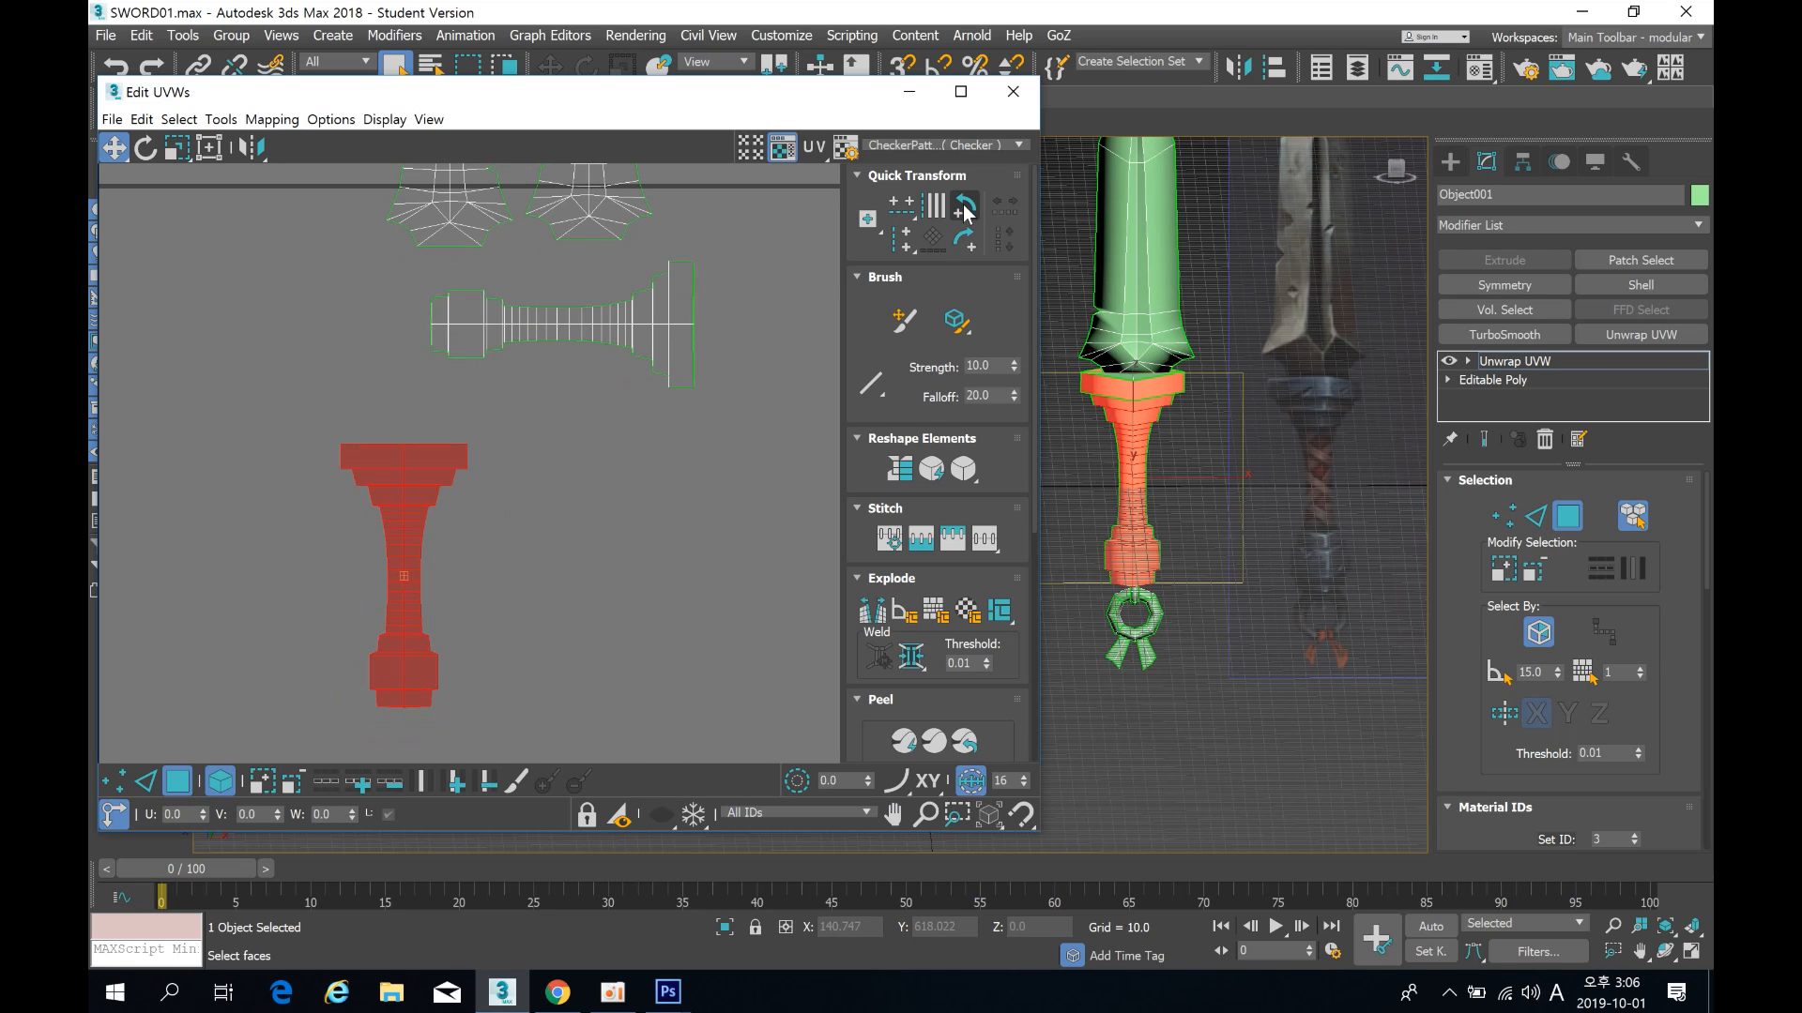
Step: Rotate the remaining horizontal handle UV shell 90 degrees counterclockwise and place it beside the upright handle shell
left_click_drag(484, 321, 791, 401)
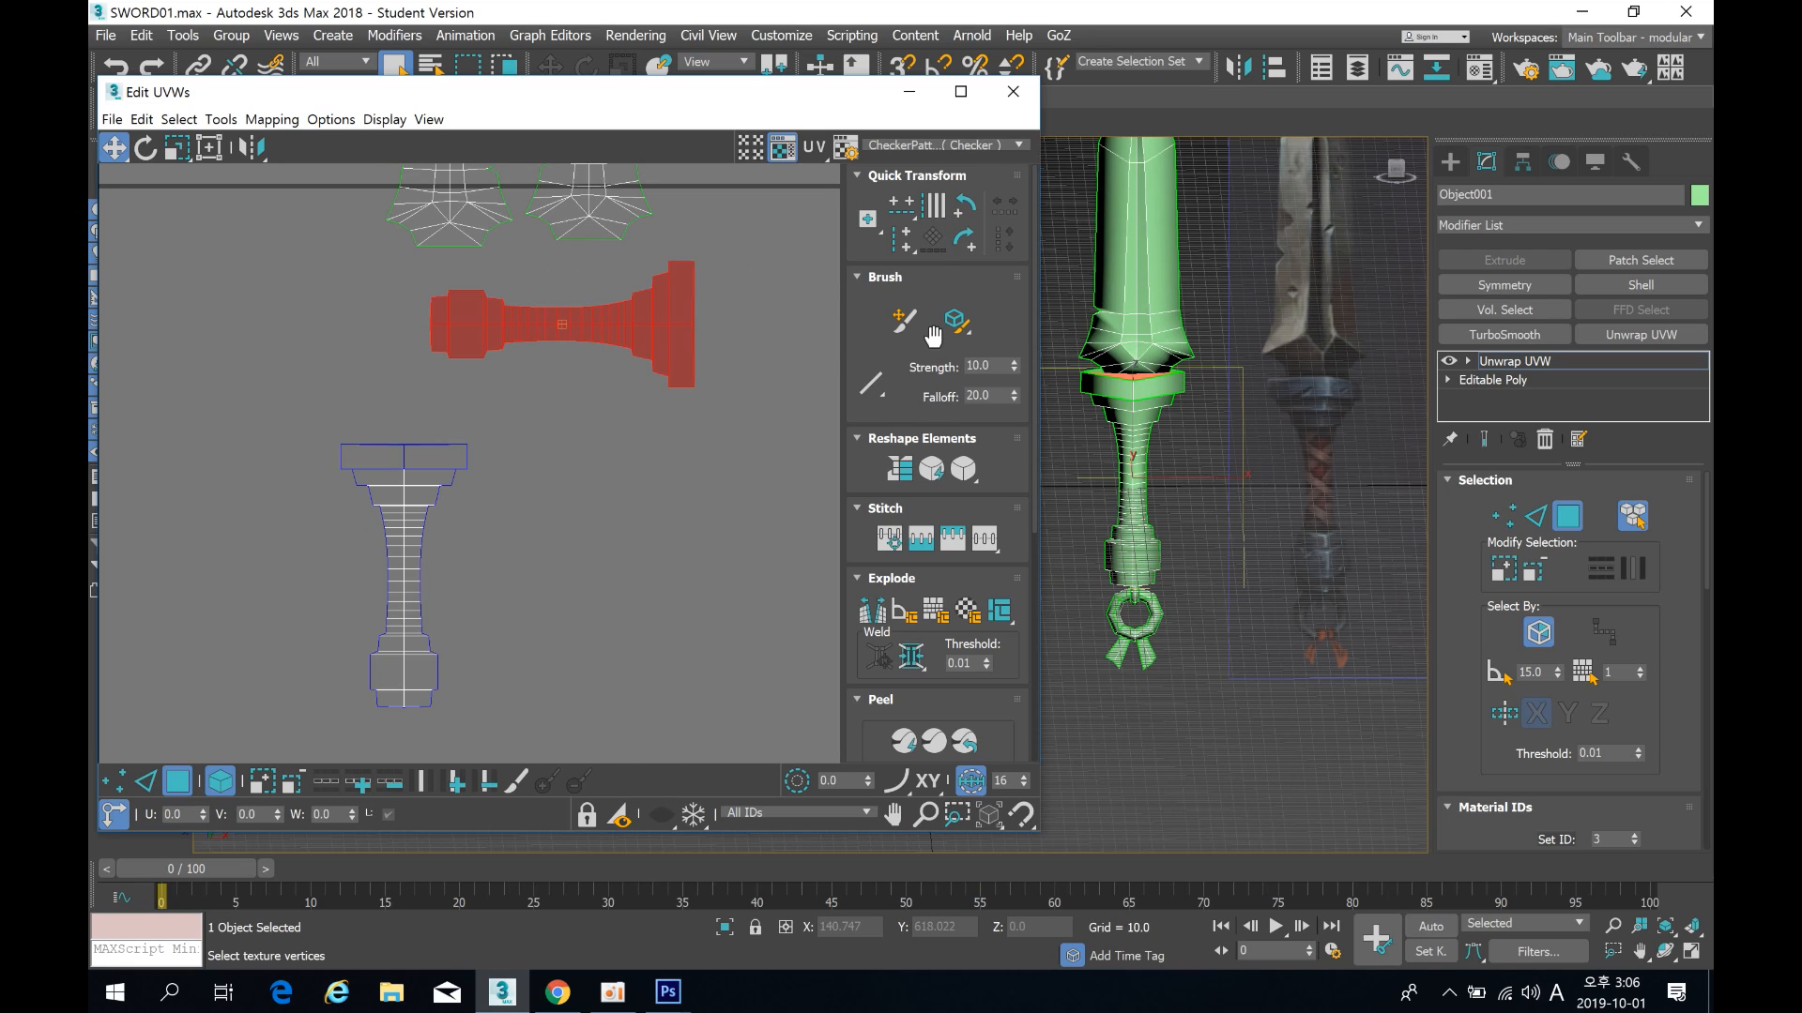
left_click(965, 209)
left_click_drag(568, 310, 549, 533)
left_click(628, 531)
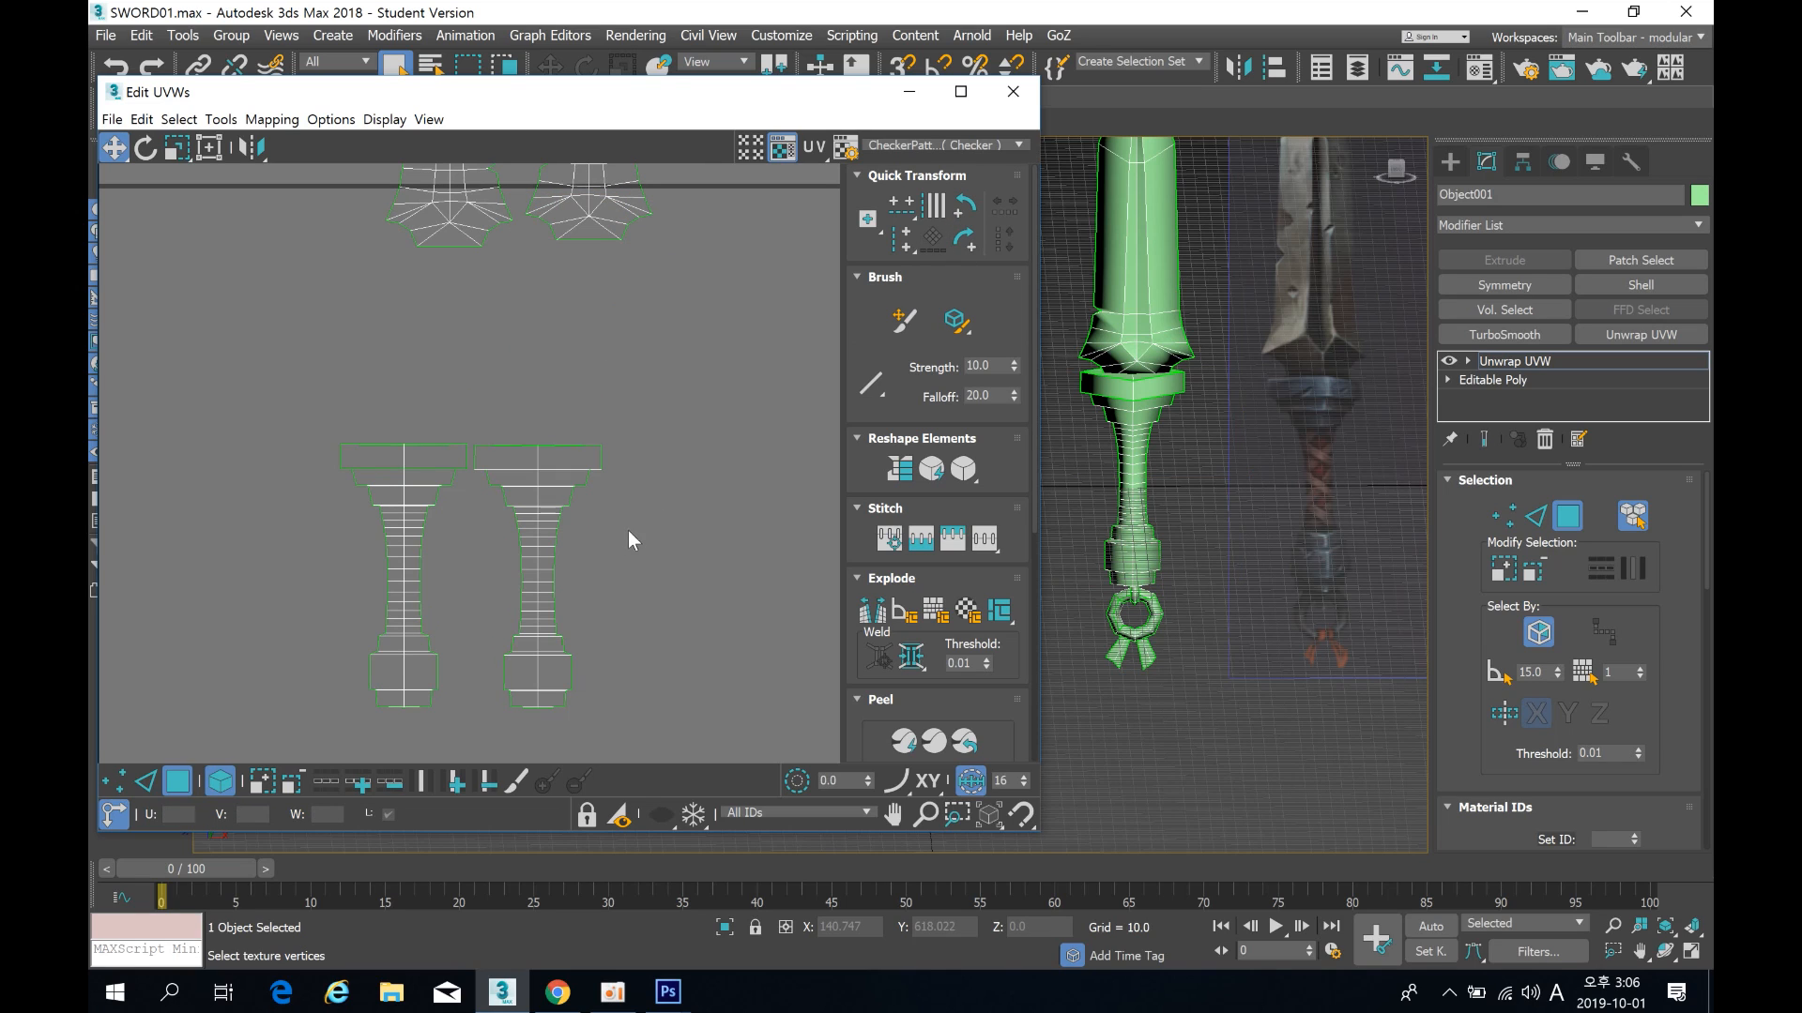
Step: Move the two upright handle UV shells up so they sit side by side directly beneath the blade shells
middle_click_drag(555, 573, 560, 509)
scroll(536, 546, "up", 2)
middle_click_drag(516, 598, 568, 542)
scroll(487, 573, "up", 3)
scroll(306, 494, "down", 3)
scroll(263, 441, "up", 2)
scroll(272, 441, "down", 5)
left_click(402, 510)
left_click_drag(401, 511, 438, 374)
left_click(537, 375)
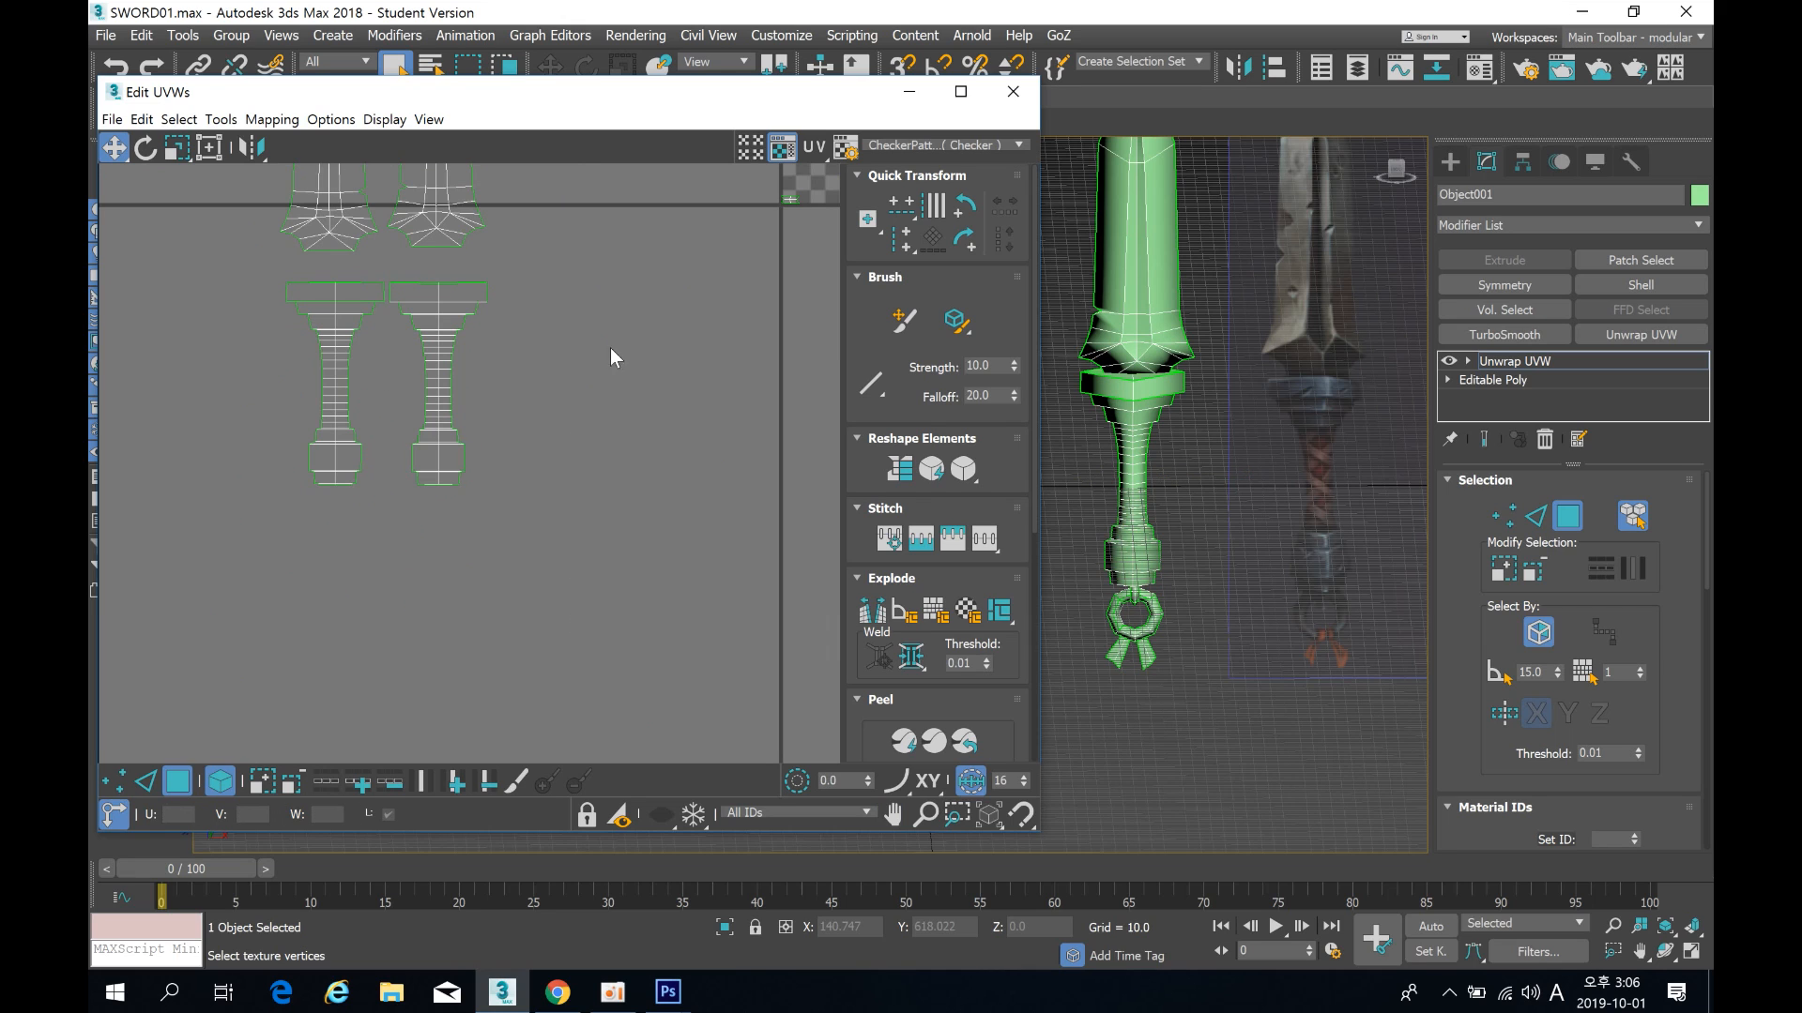
Step: Select only the top faces of the handle's guard block on the model and apply Flatten Mapping to them
scroll(1145, 441, "up", 5)
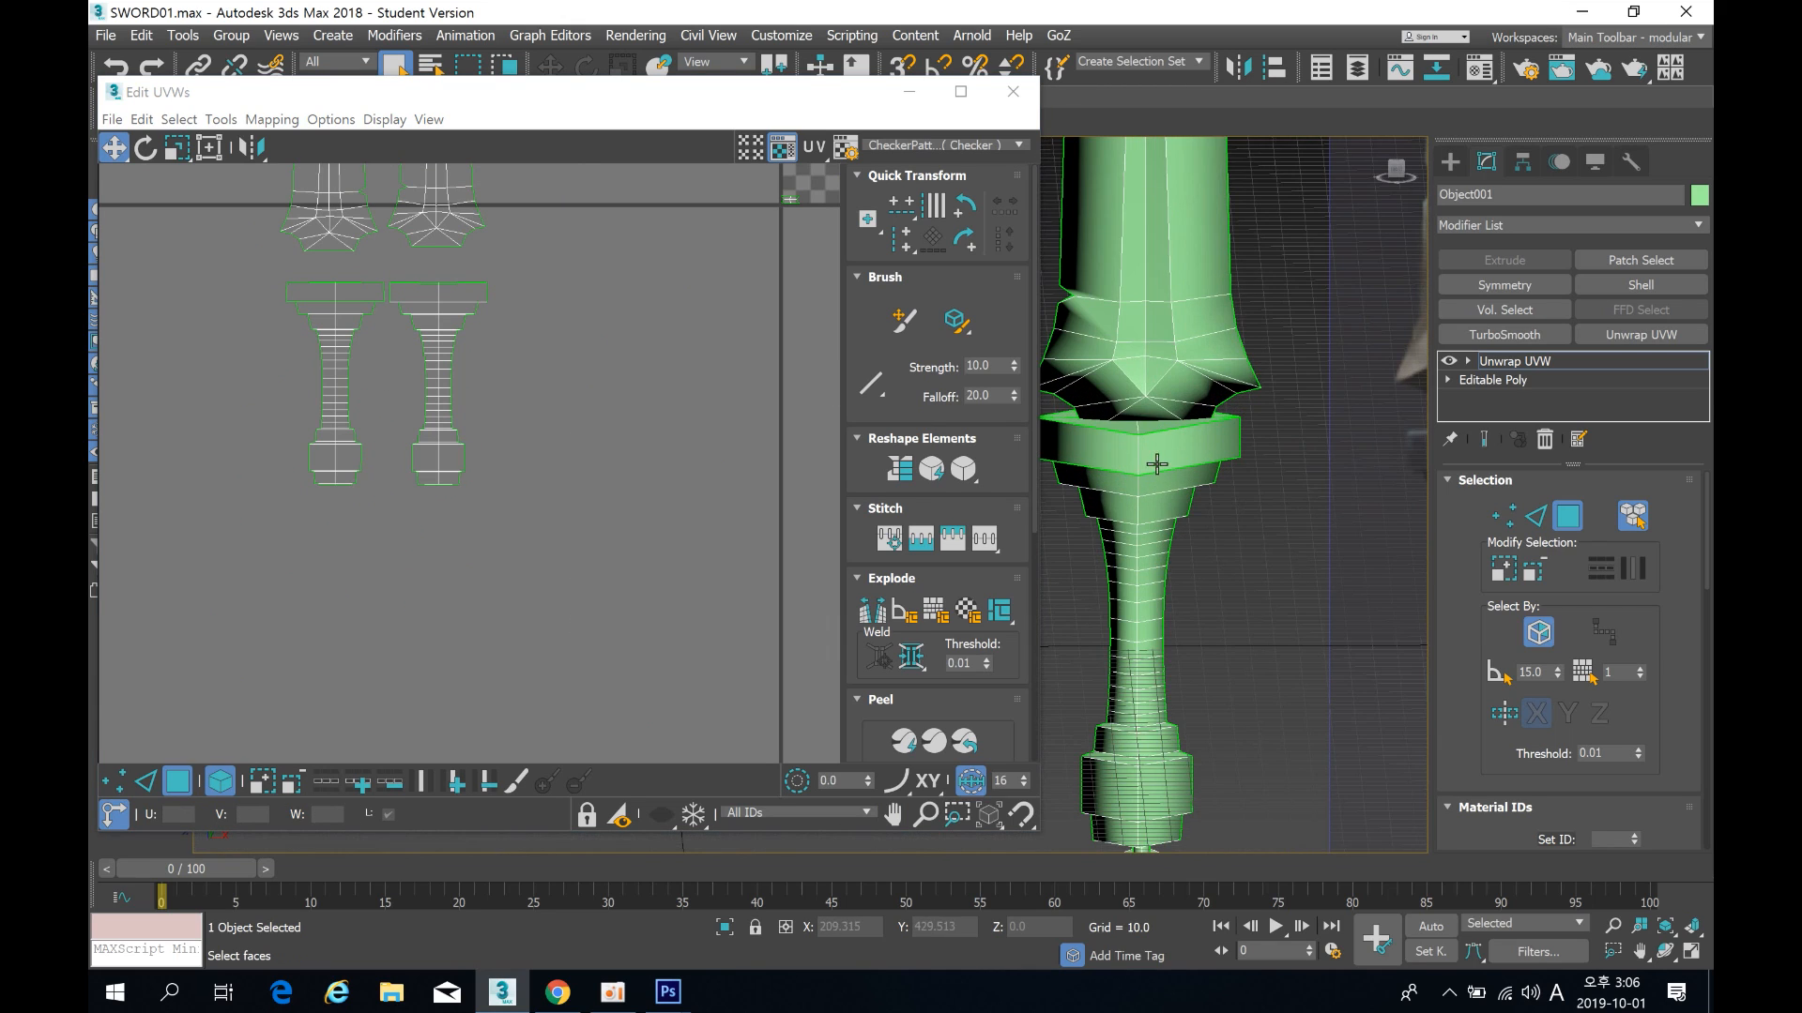
middle_click_drag(1156, 463, 1140, 448, "alt")
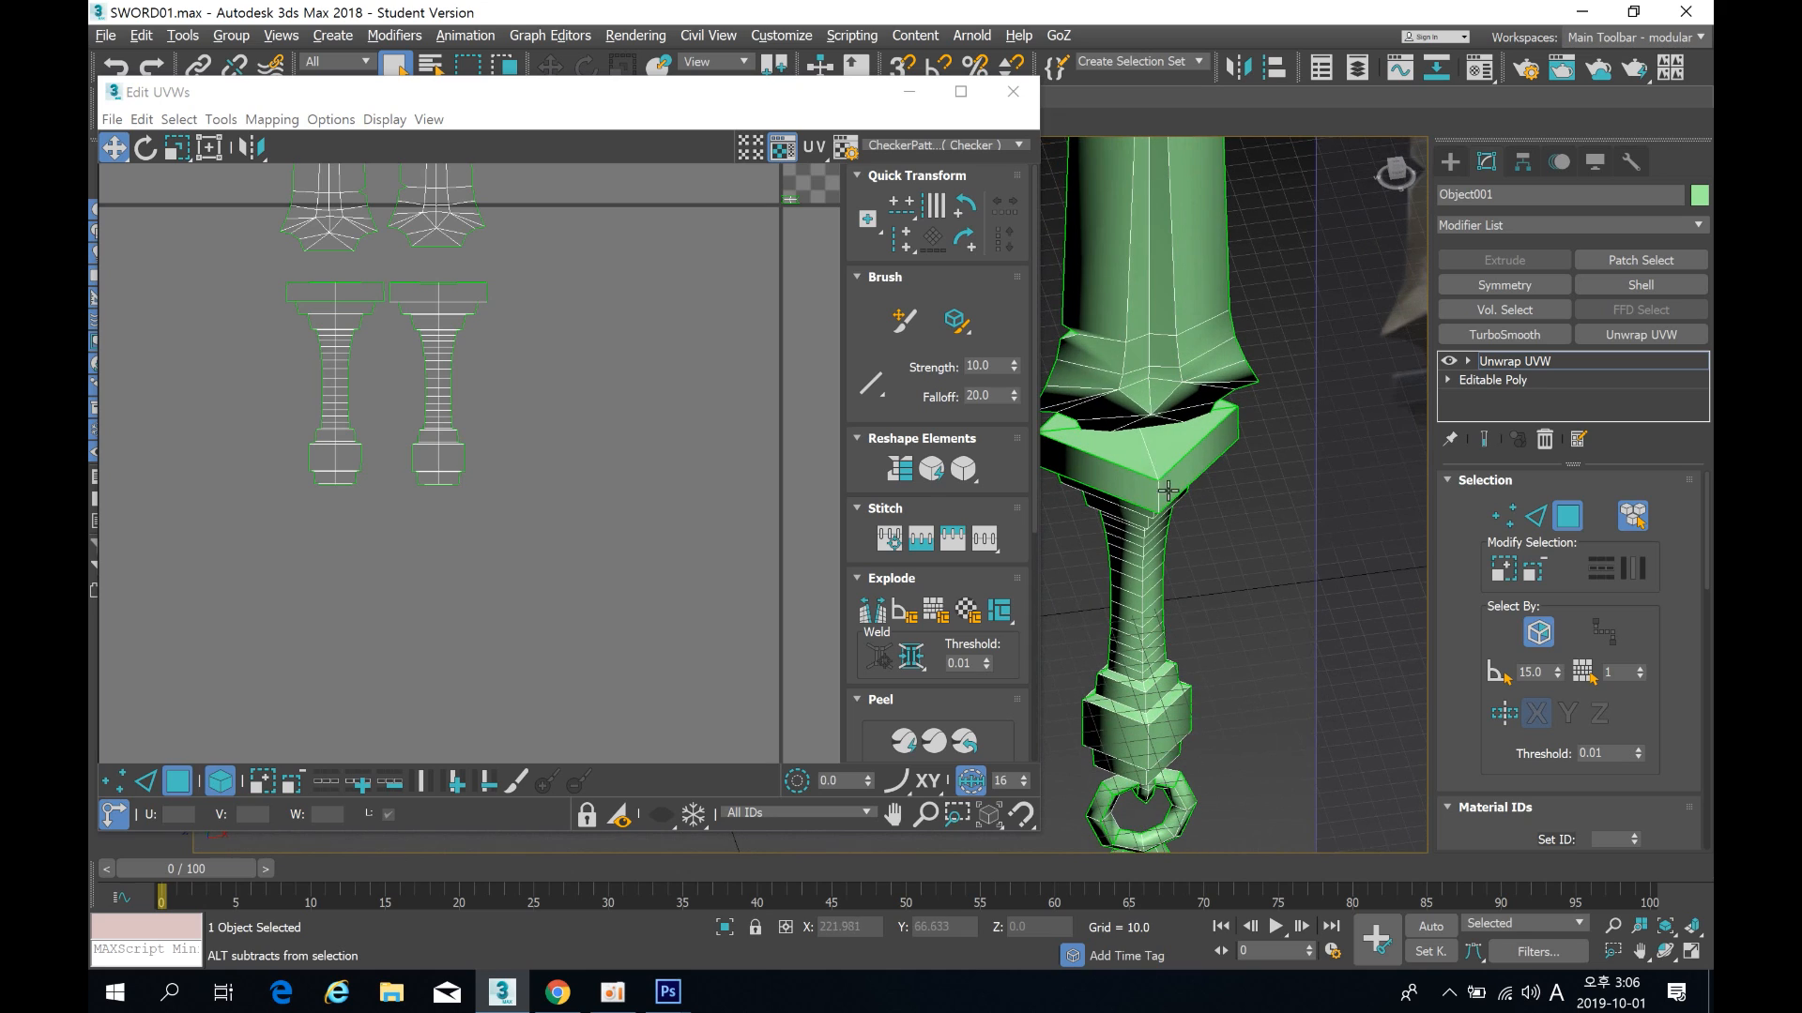
left_click(1148, 444)
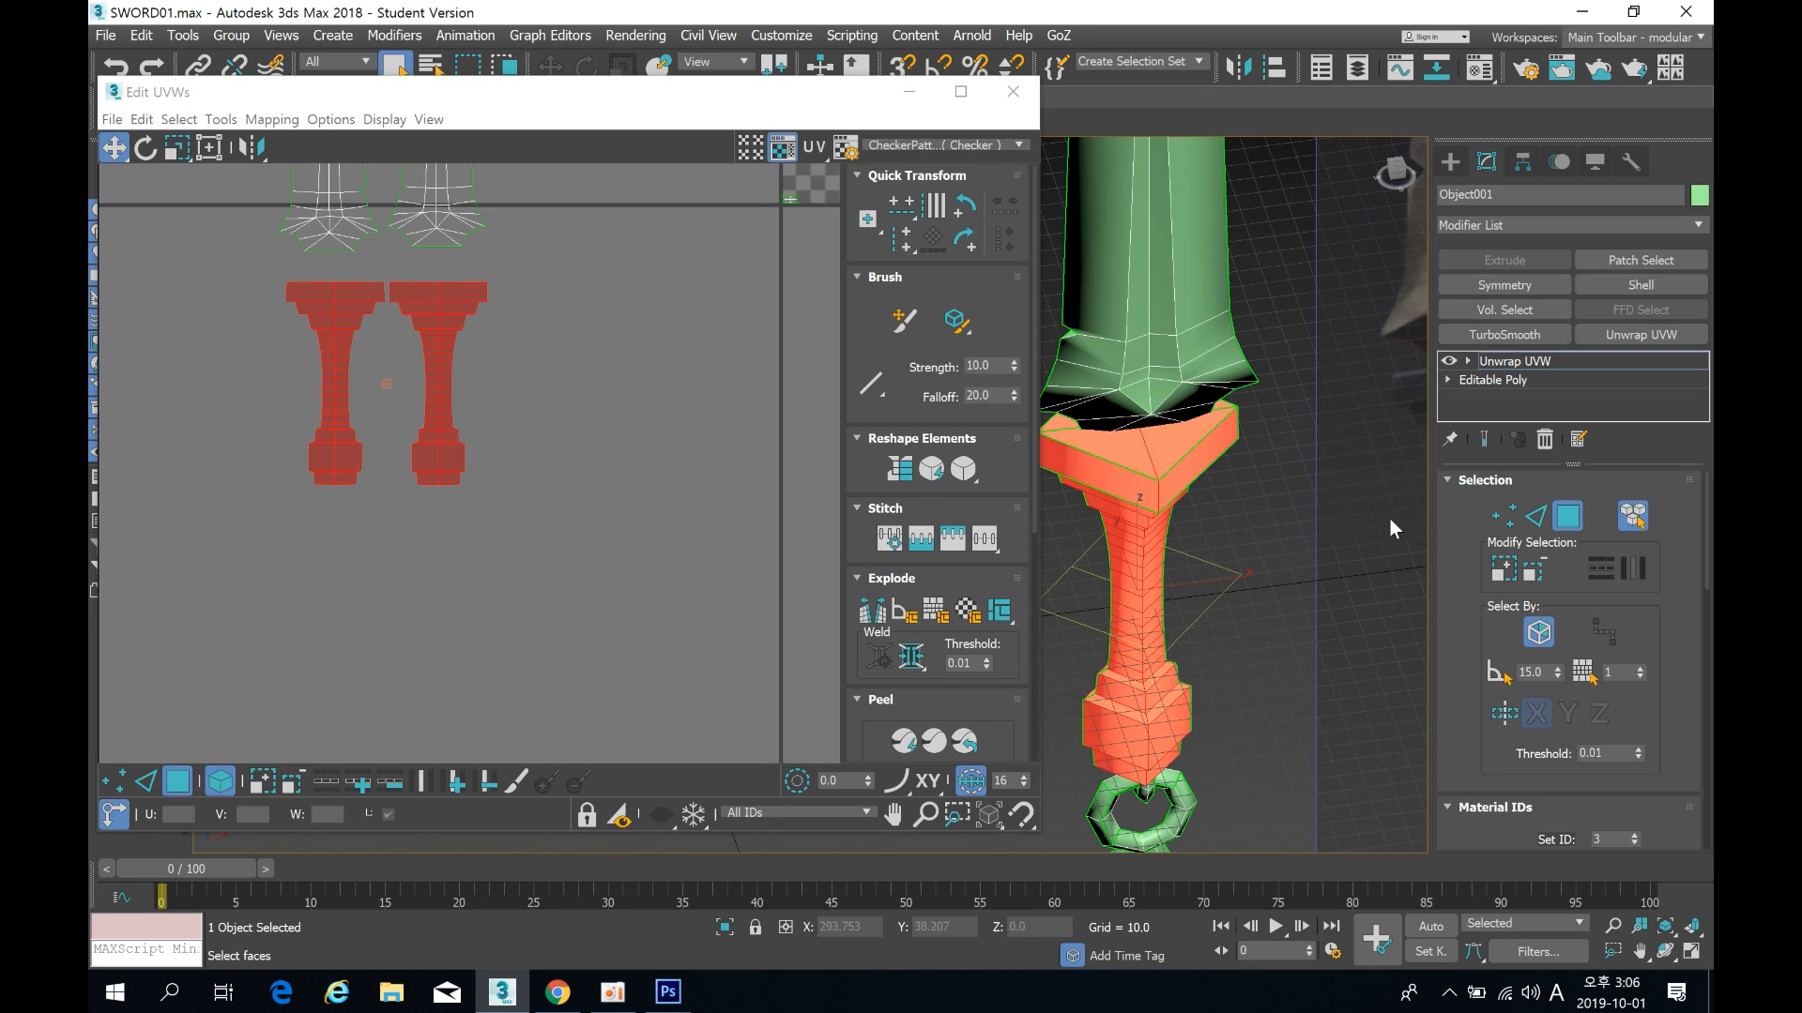
left_click(1295, 475)
left_click(1177, 440)
scroll(376, 281, "up", 6)
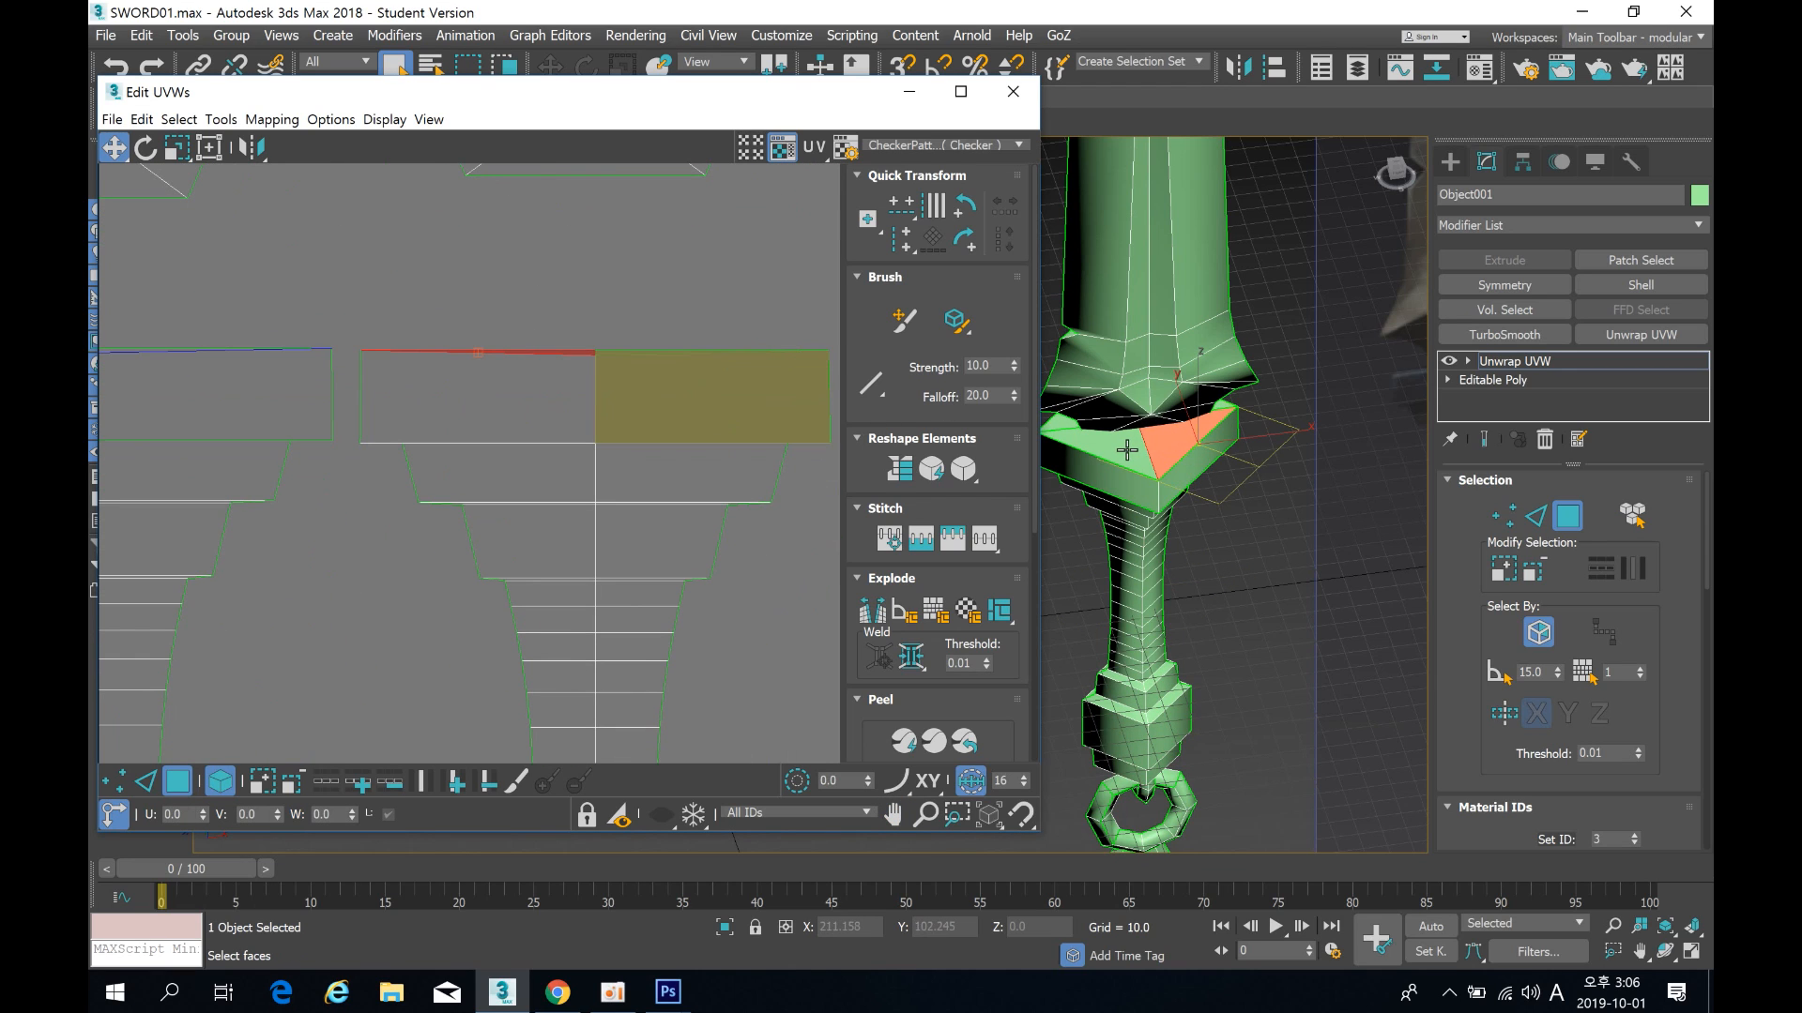
middle_click_drag(1126, 450, 1159, 560, "alt")
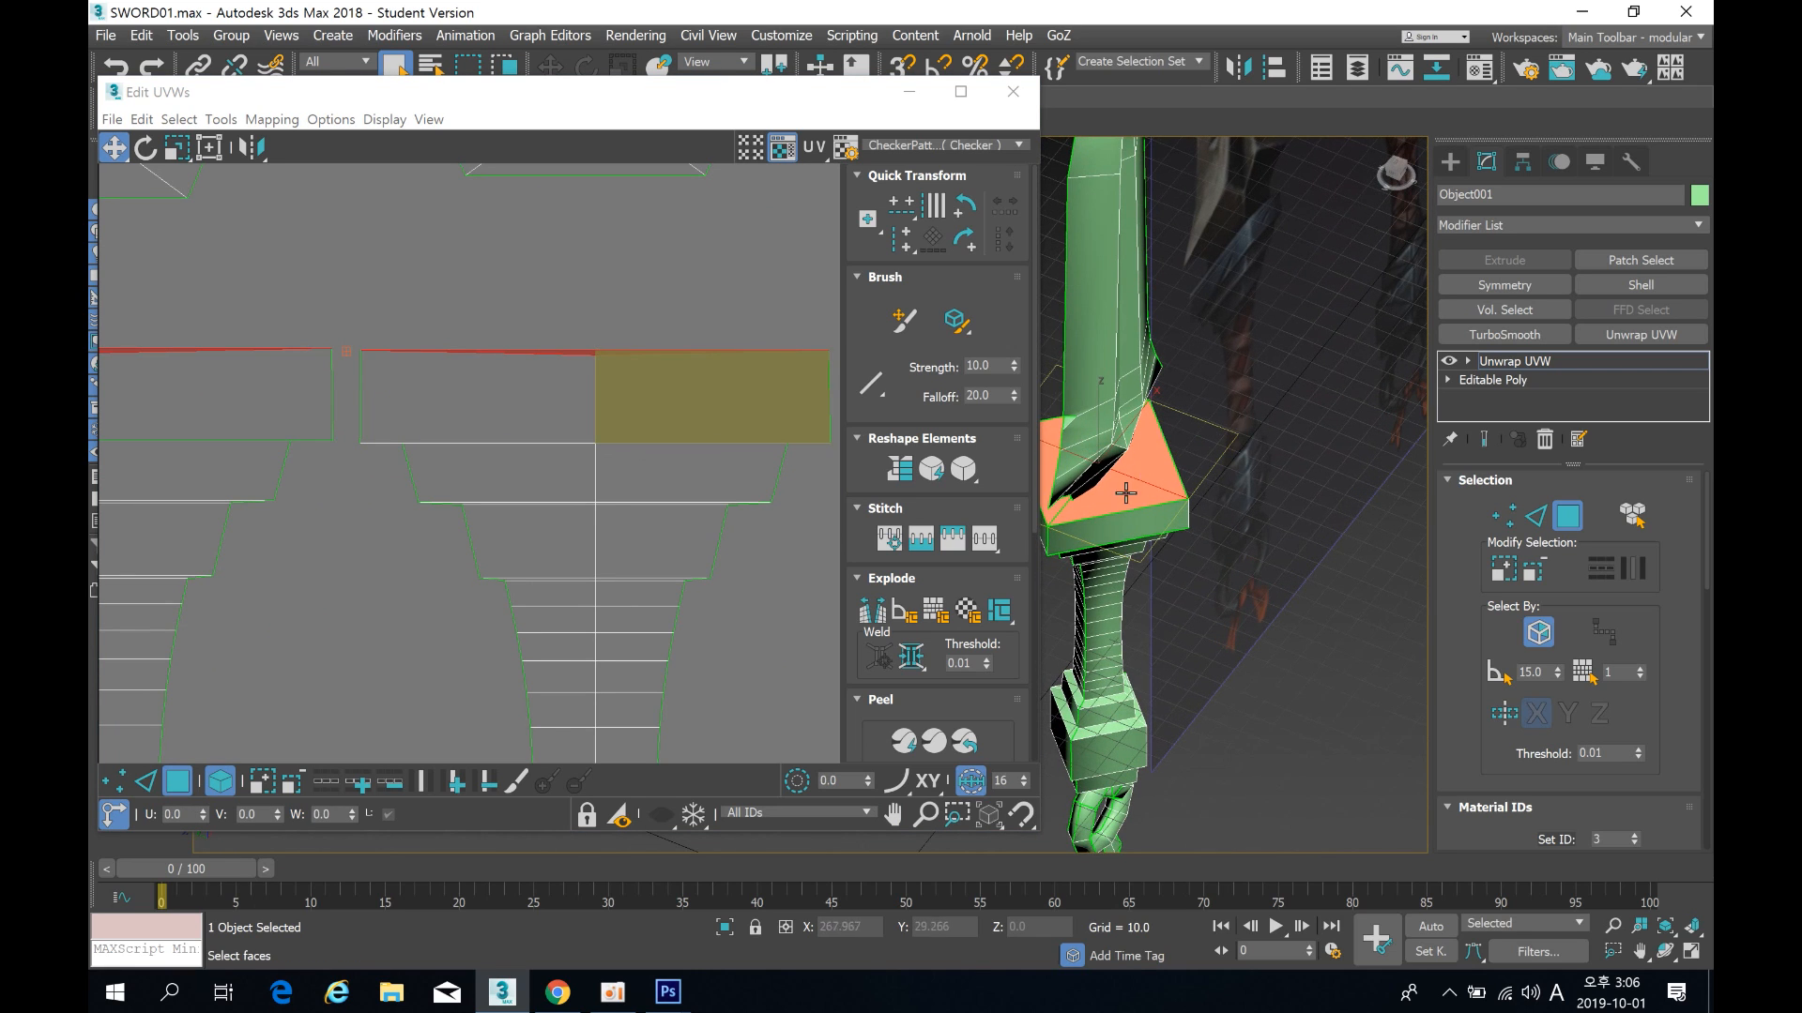
middle_click_drag(1172, 487, 1089, 464, "alt")
scroll(651, 403, "down", 6)
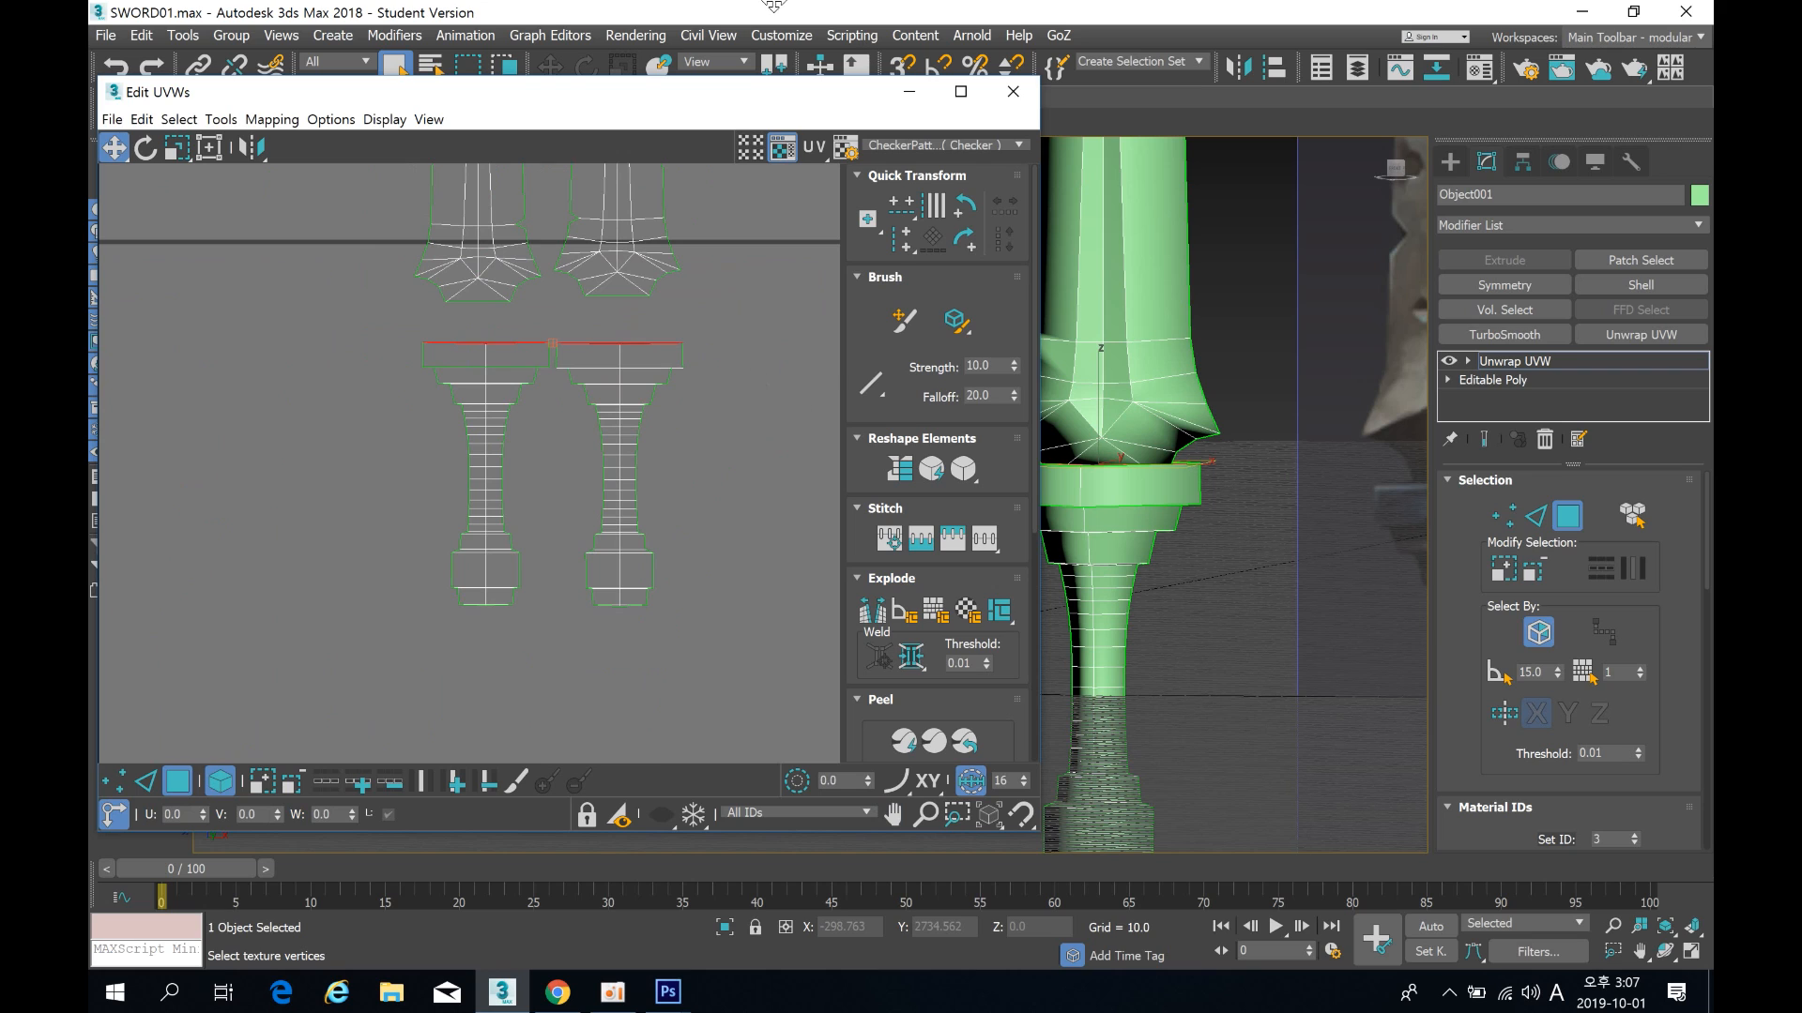
left_click(272, 119)
left_click(270, 142)
left_click(397, 177)
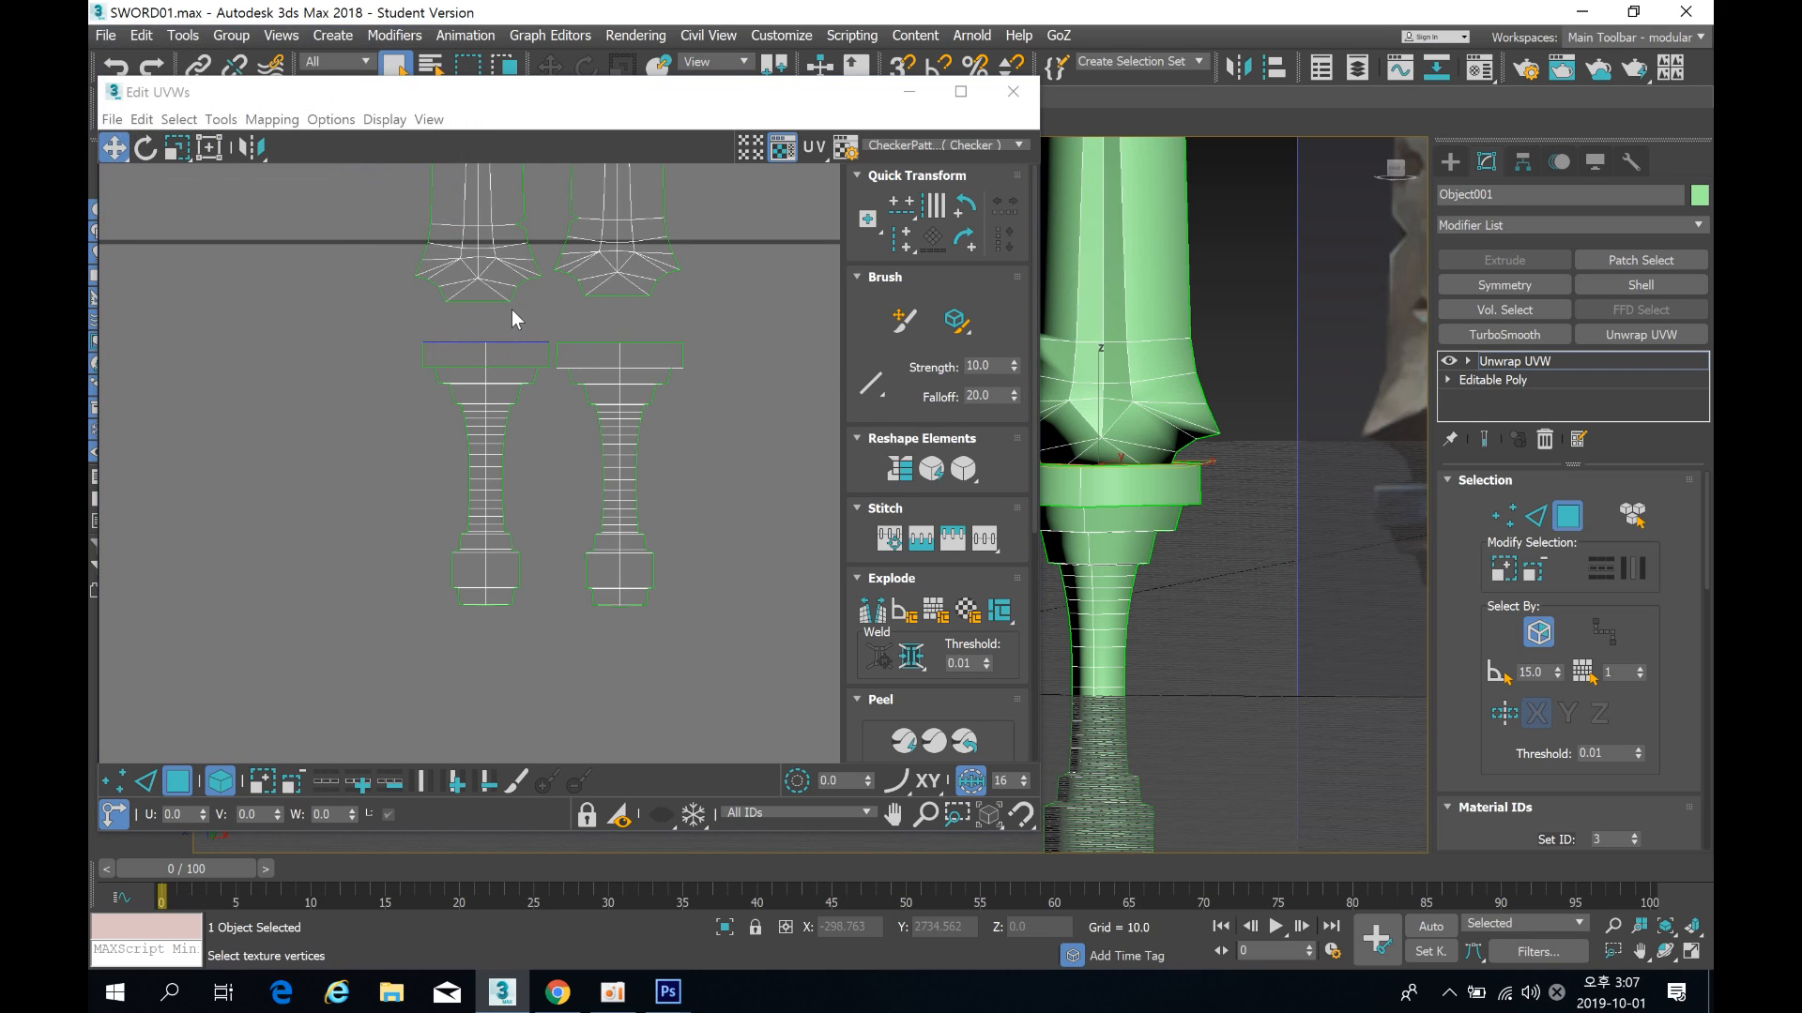
Step: Move the guard's flattened square UV shell out of the texture tile to the left of the handle shells
middle_click_drag(597, 314, 567, 310)
left_click_drag(582, 291, 406, 367)
left_click(431, 411)
middle_click_drag(440, 360, 447, 369)
scroll(429, 371, "up", 4)
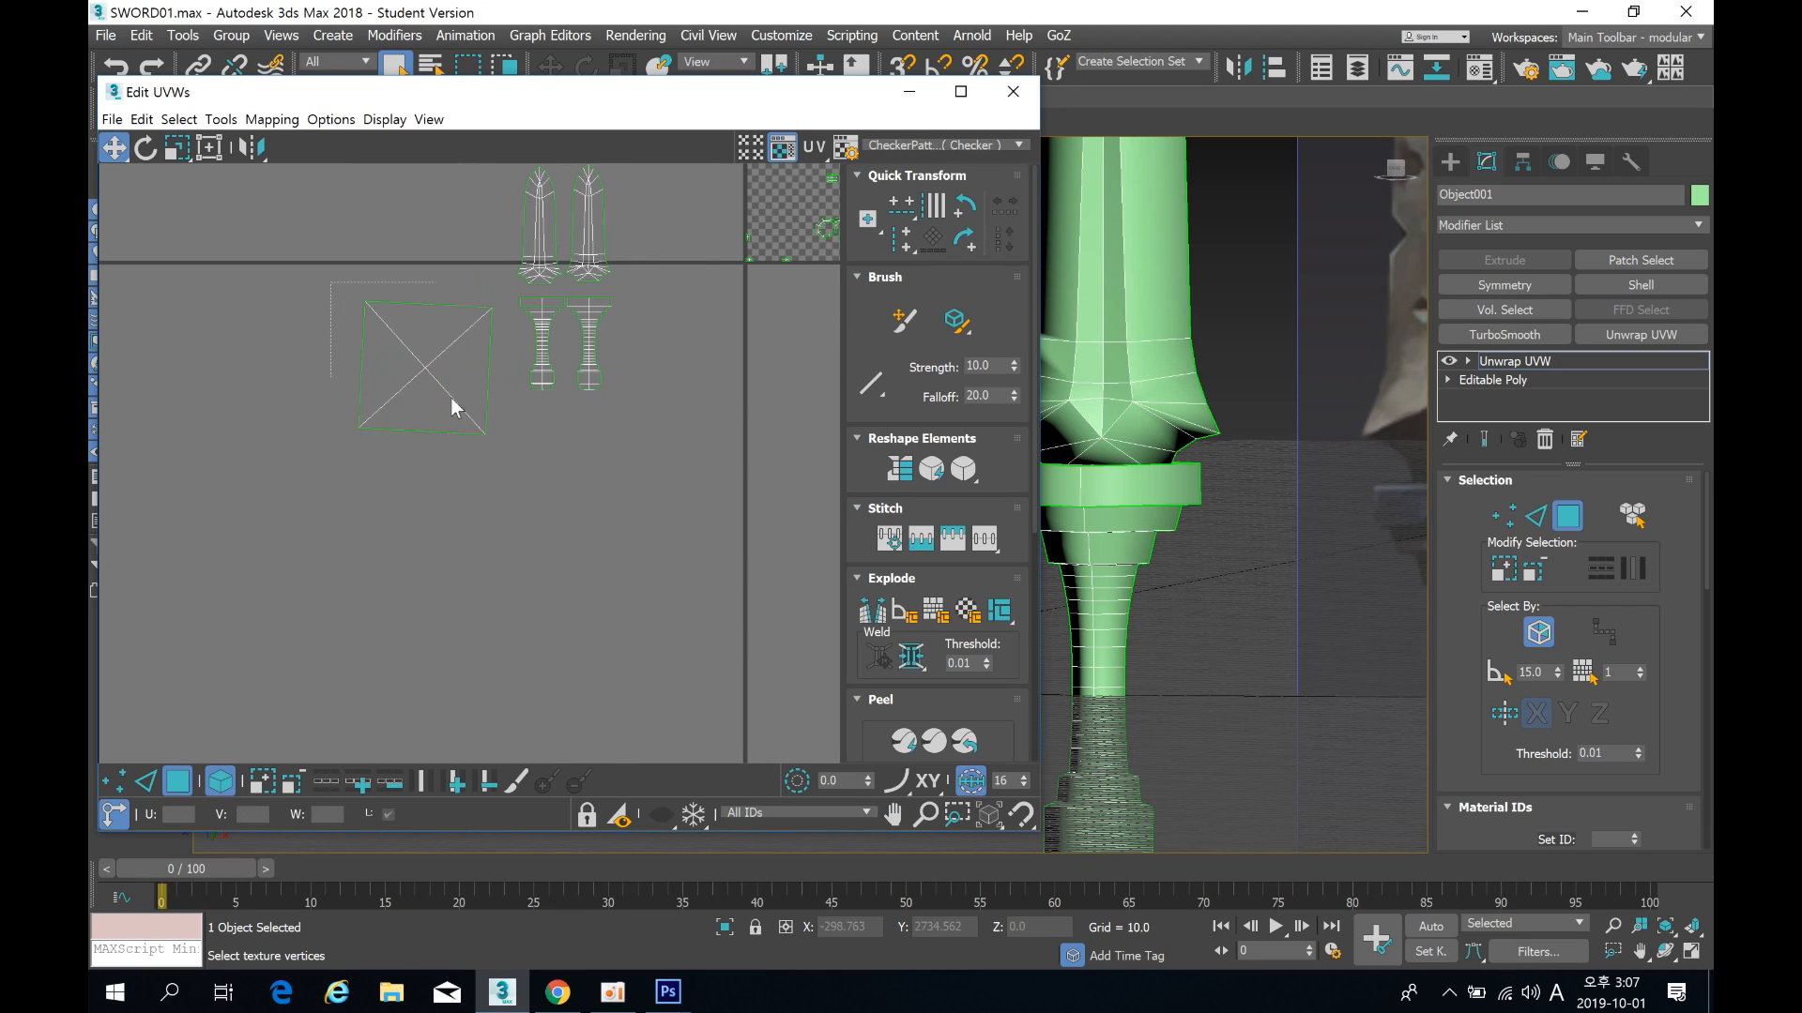
left_click_drag(450, 397, 505, 490)
middle_click_drag(606, 431, 555, 436)
Step: Flatten-map the faces on the underside of the handle's end and place their shell directly beneath the first square shell
middle_click_drag(1106, 693, 1201, 584)
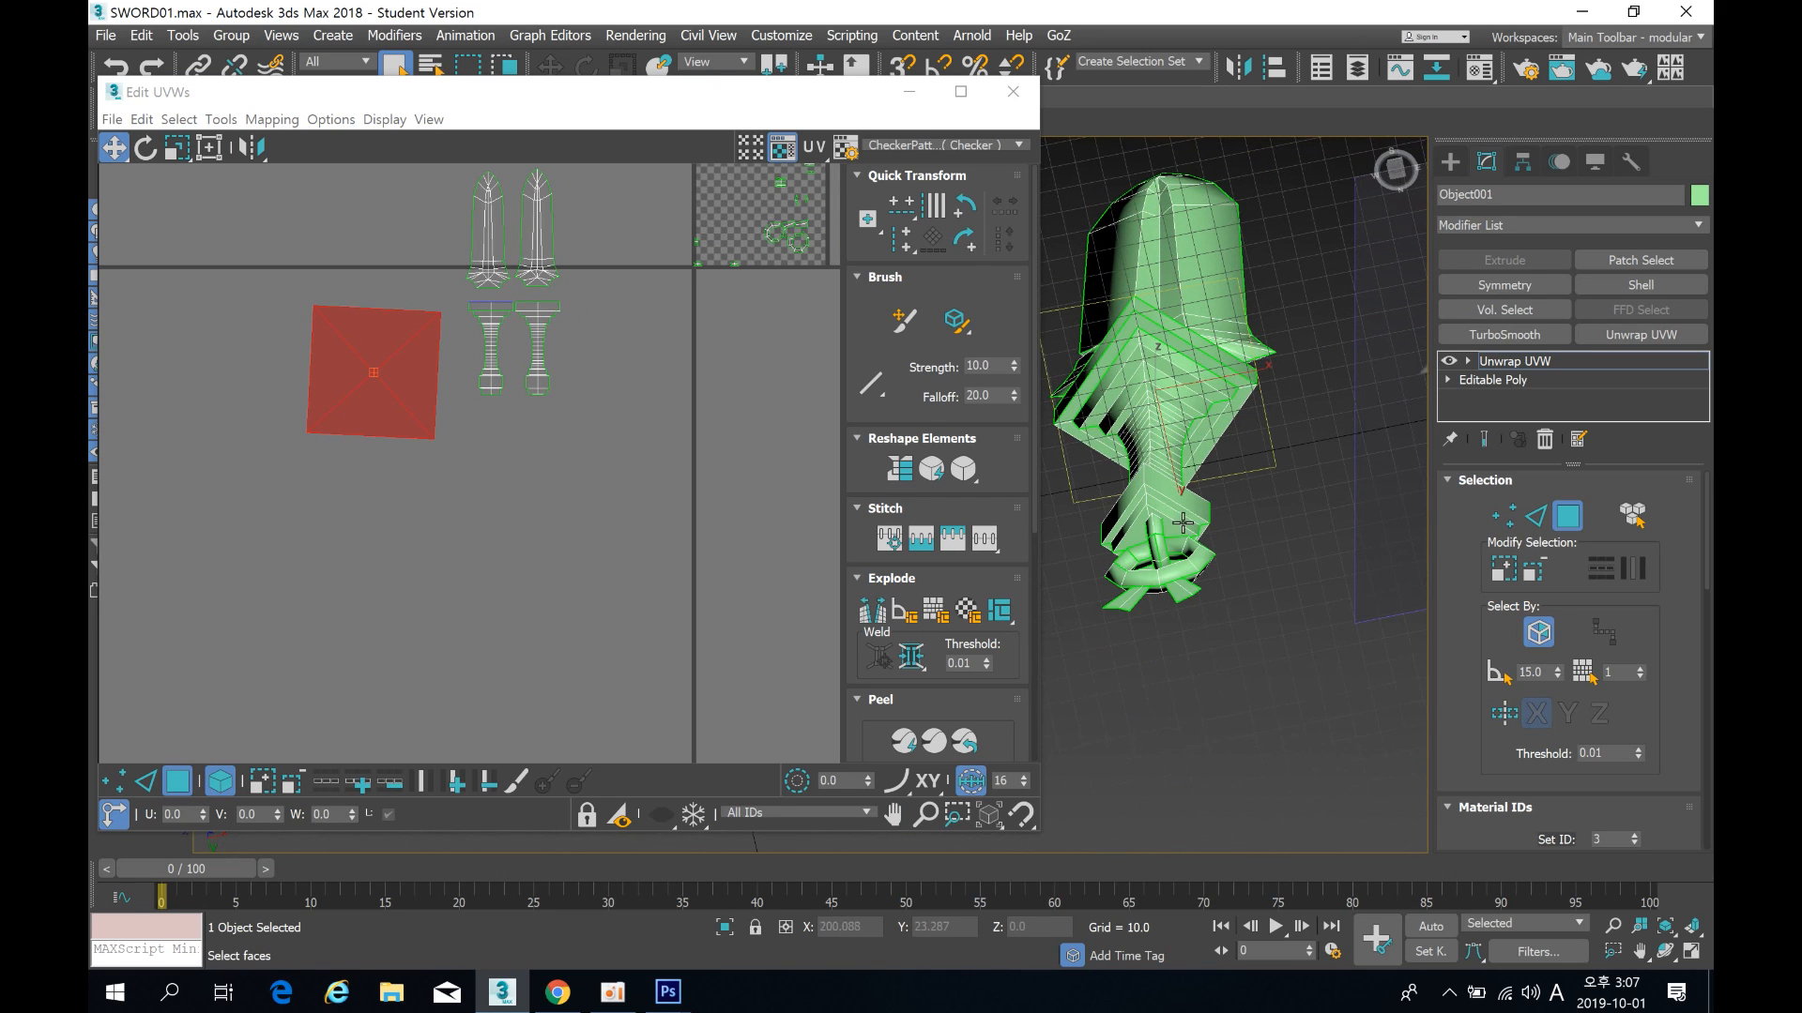
left_click(1172, 530)
middle_click_drag(1175, 535, 1194, 660, "alt")
left_click(1188, 544, "ctrl")
left_click(1166, 557, "ctrl")
middle_click_drag(695, 307, 636, 425)
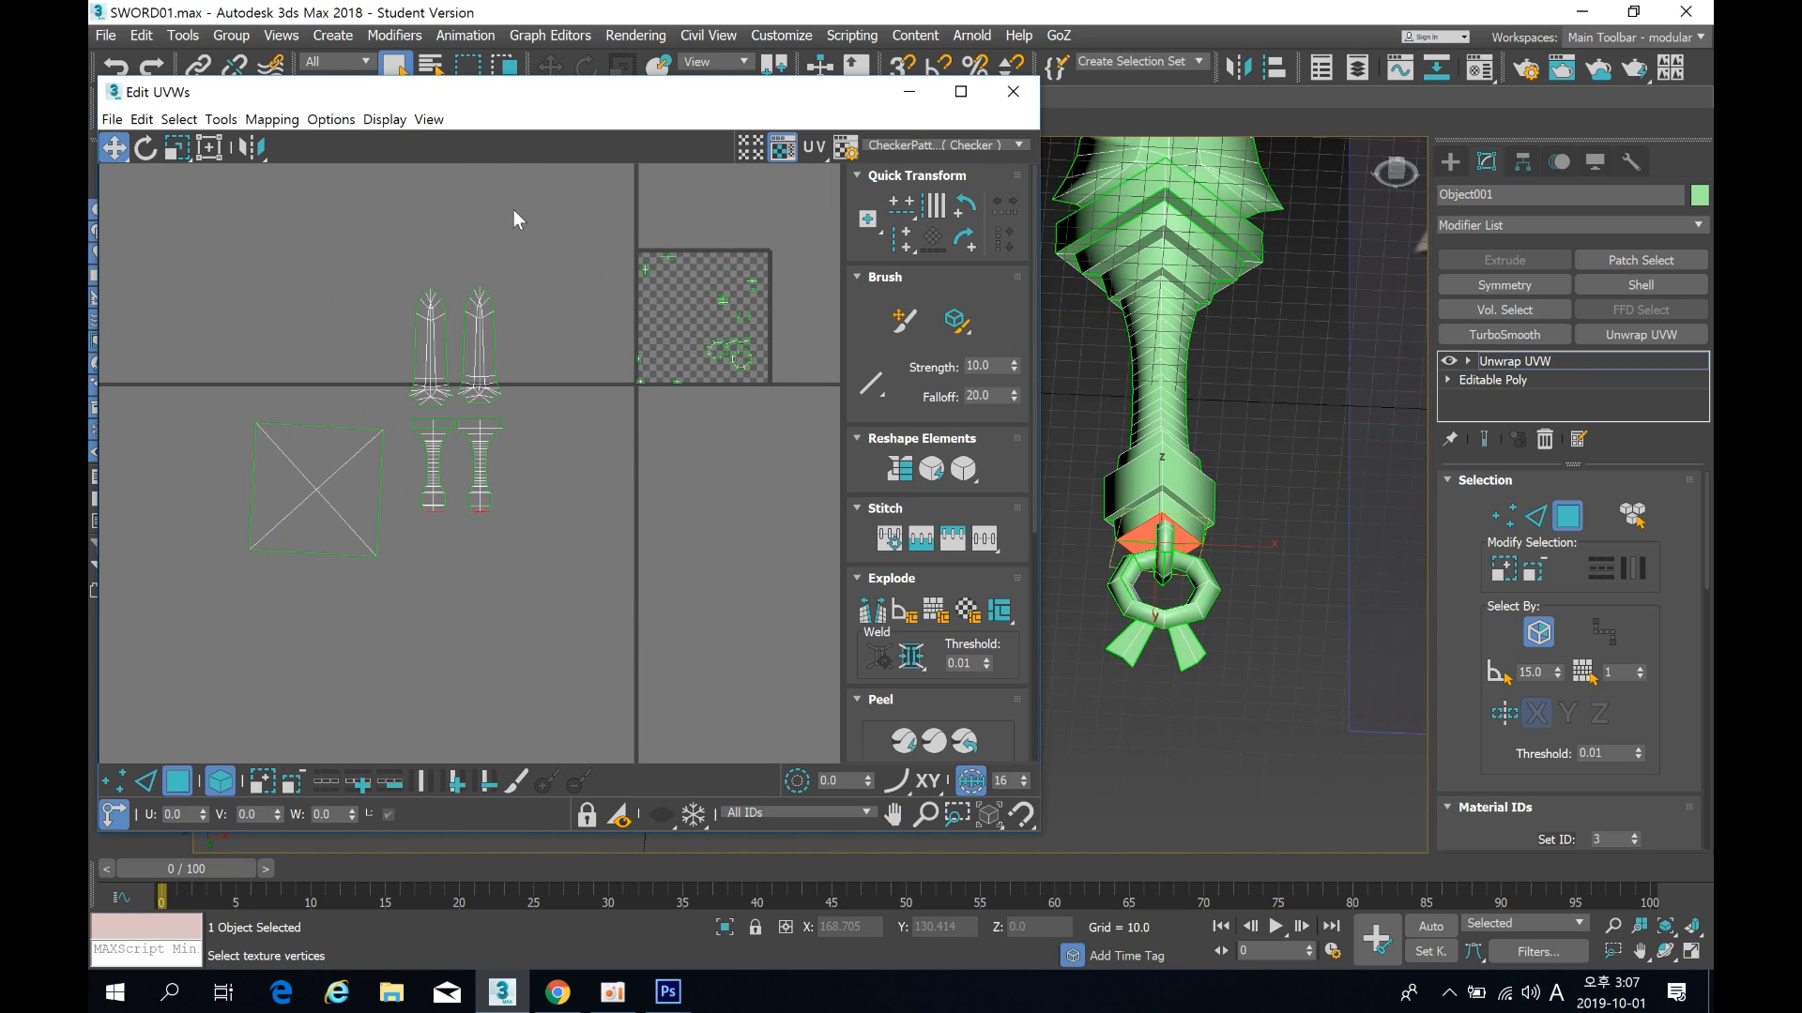
left_click(274, 122)
left_click(290, 141)
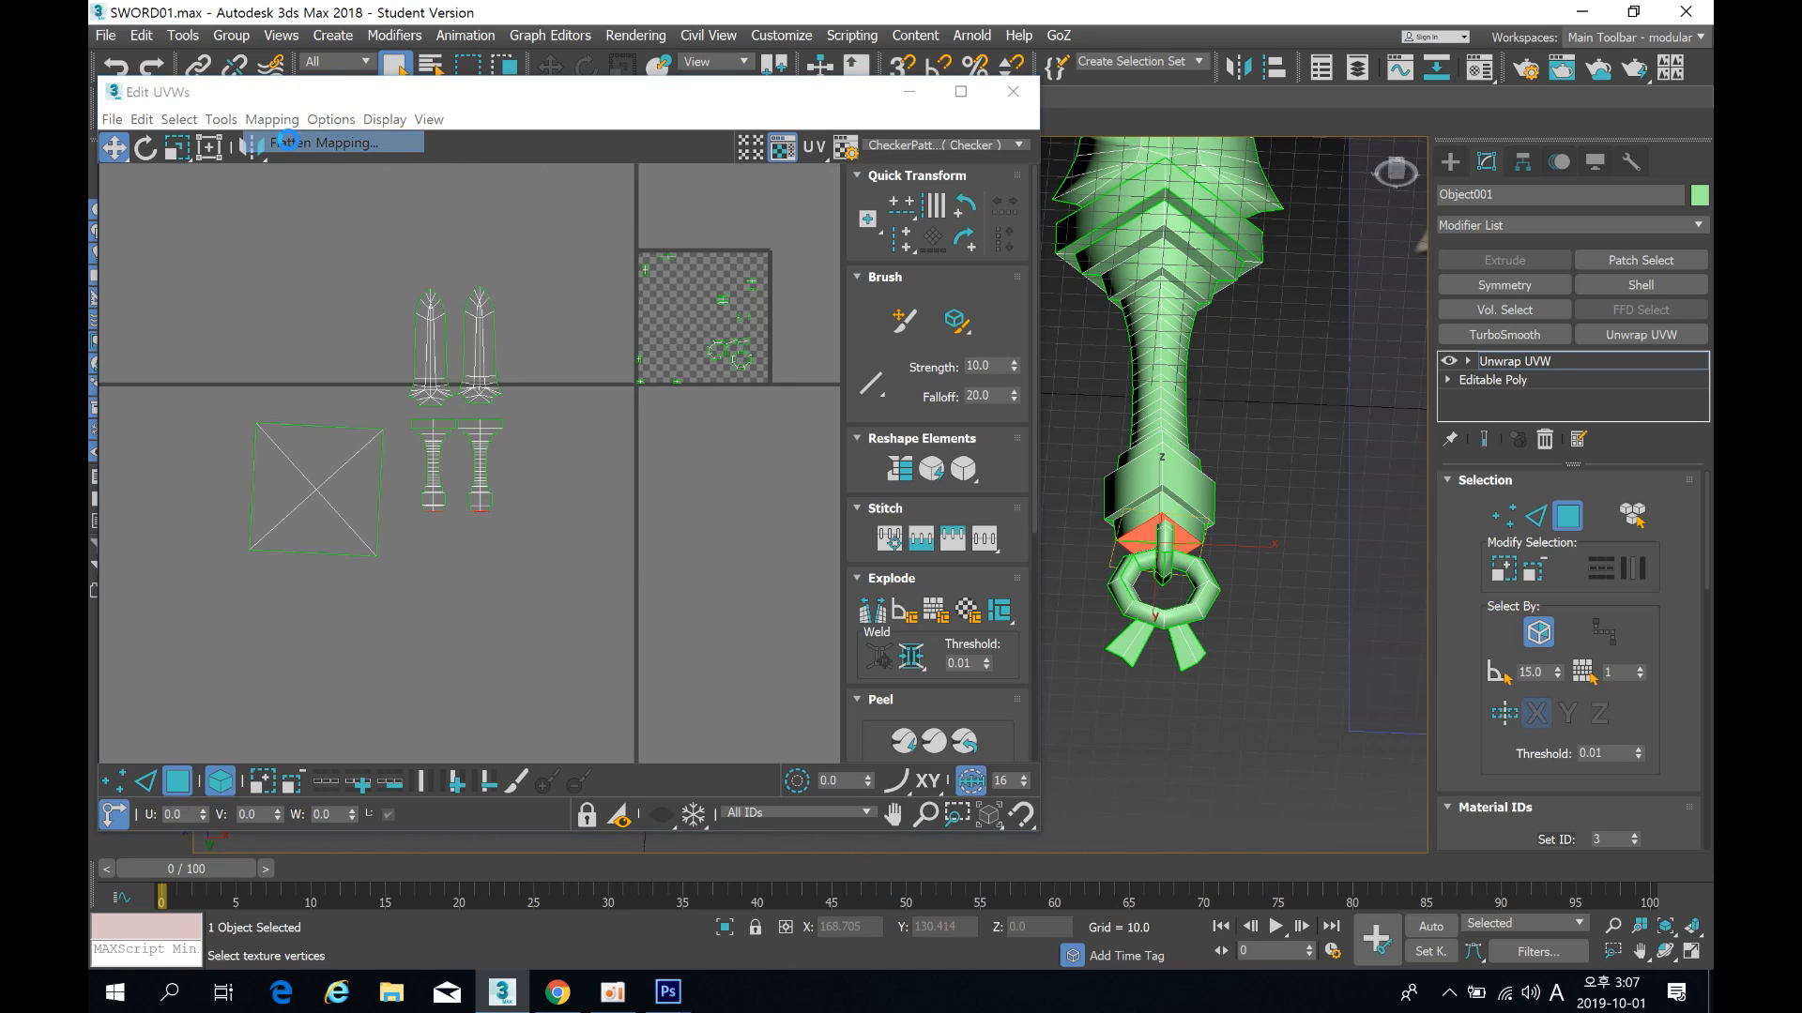
left_click(384, 180)
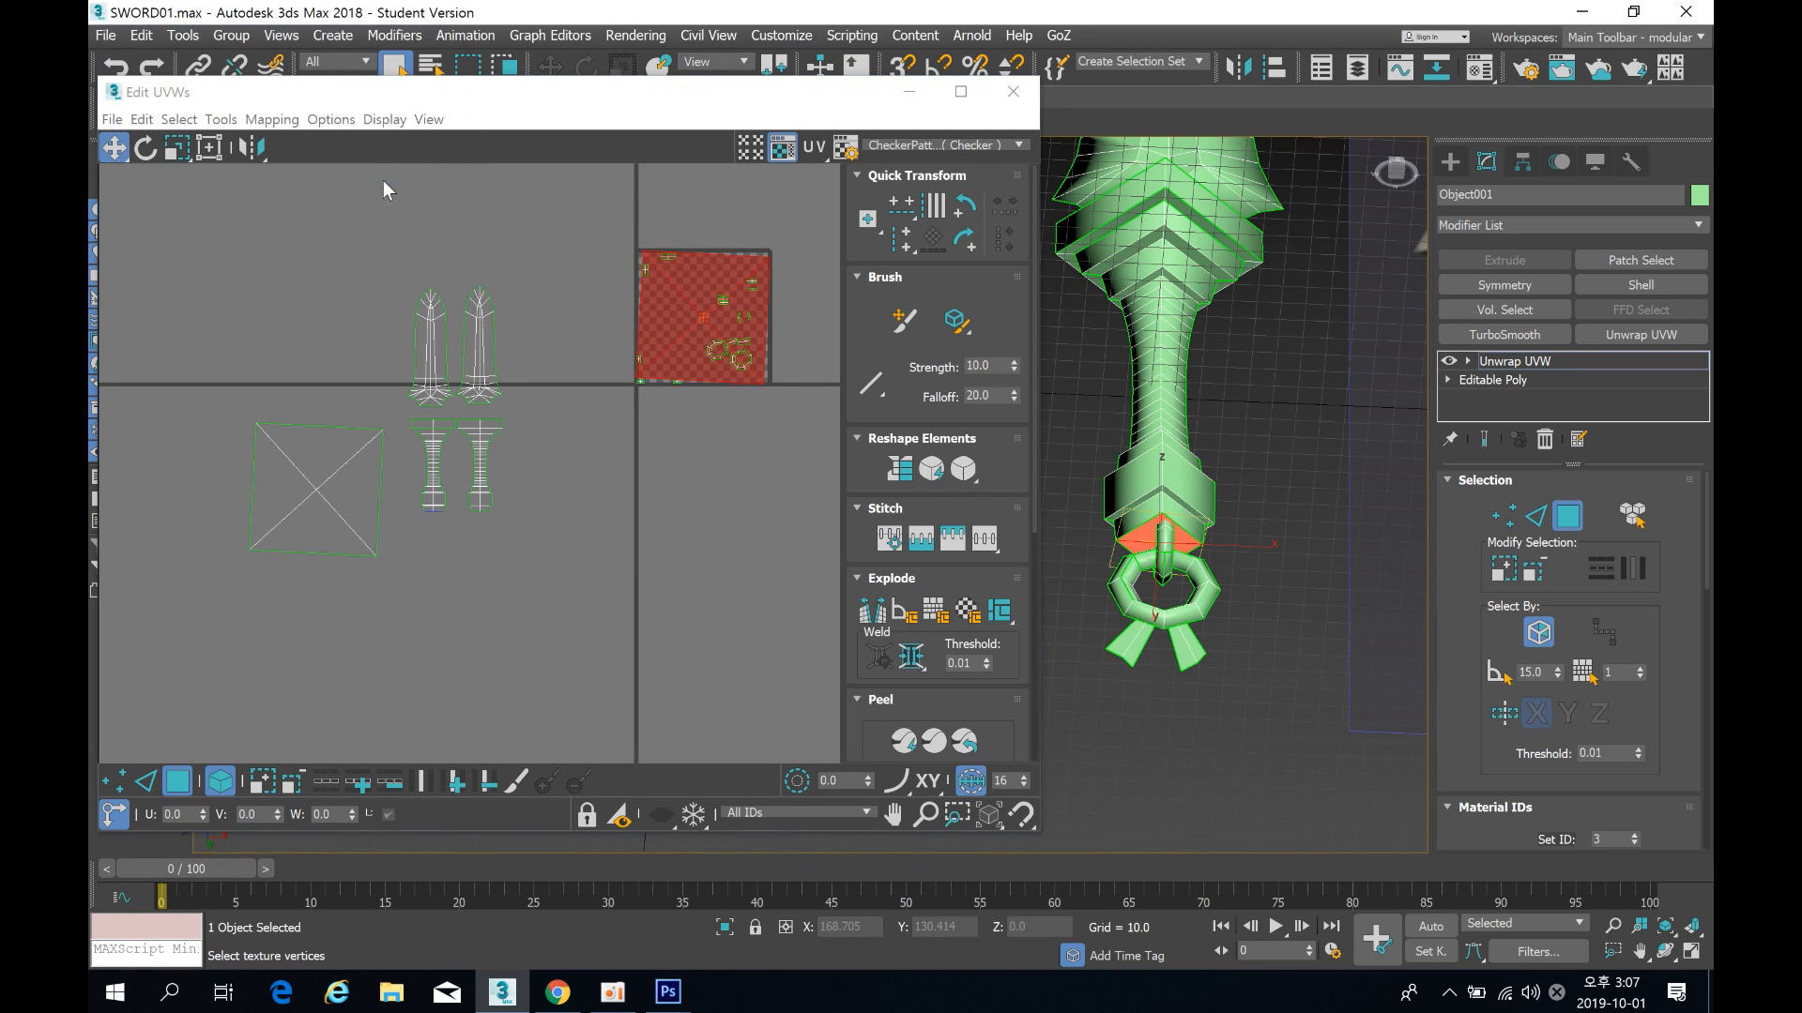
left_click_drag(691, 298, 281, 637)
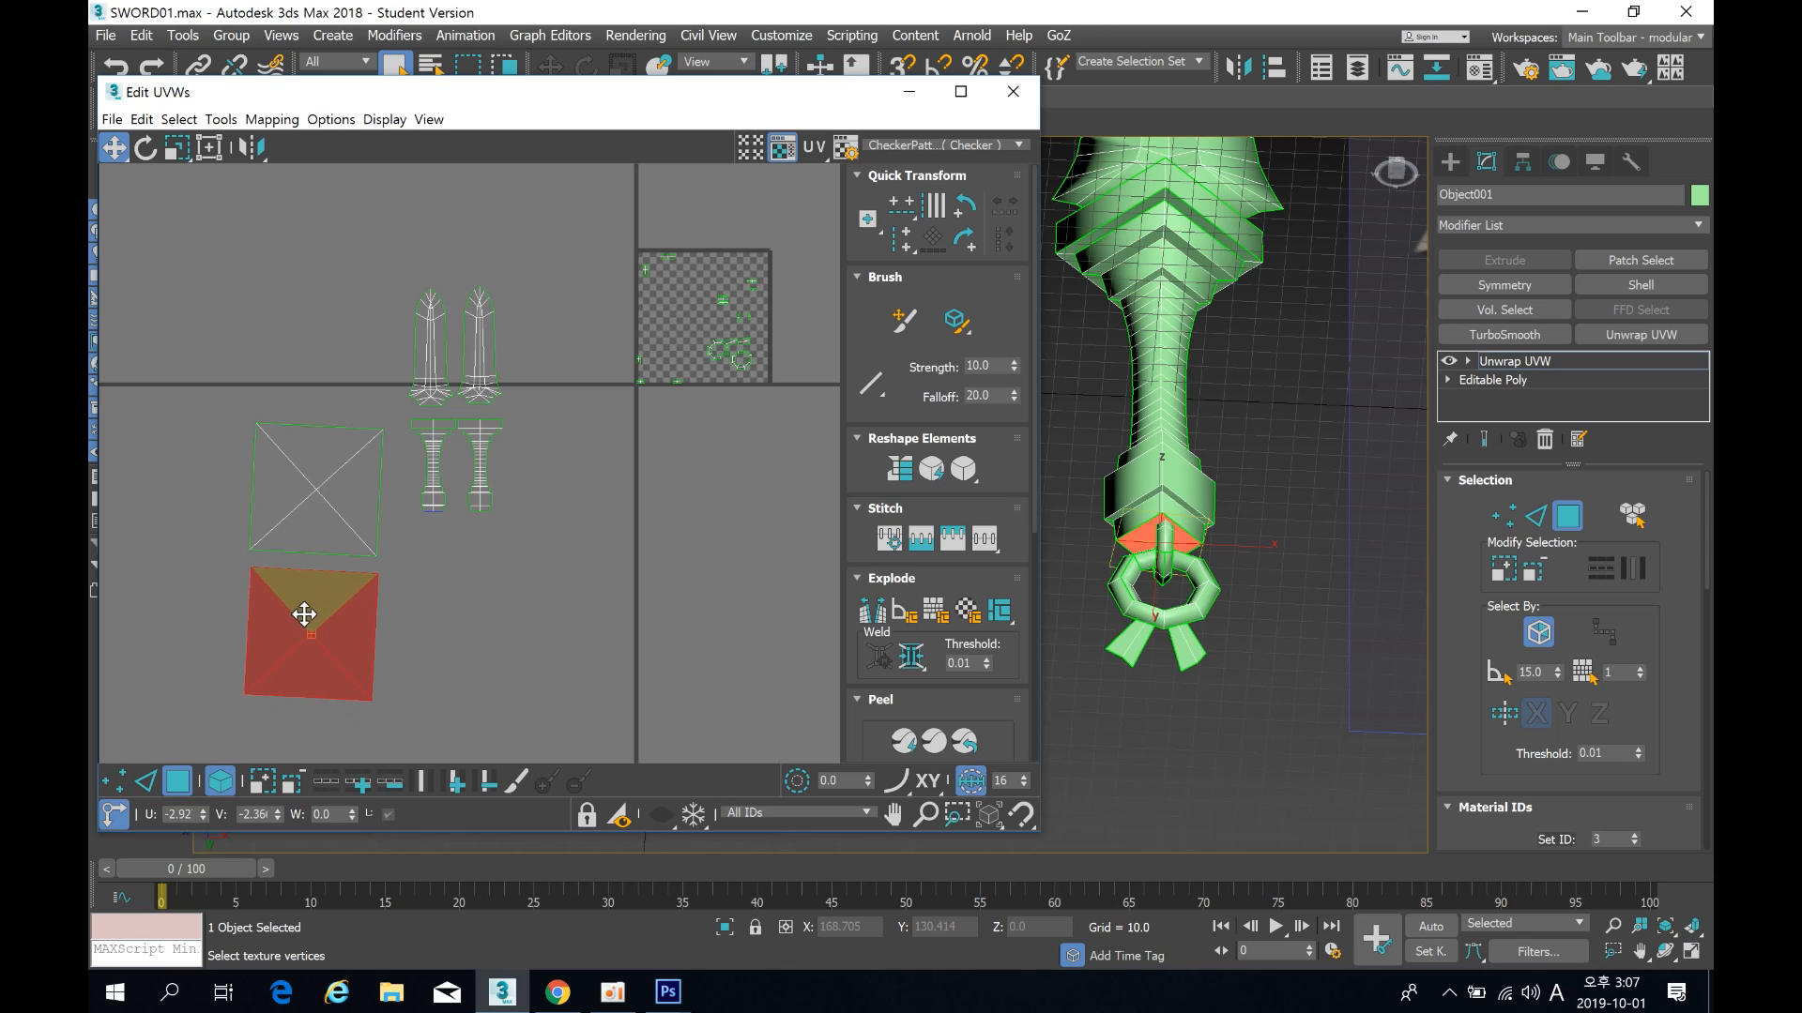
left_click(486, 603)
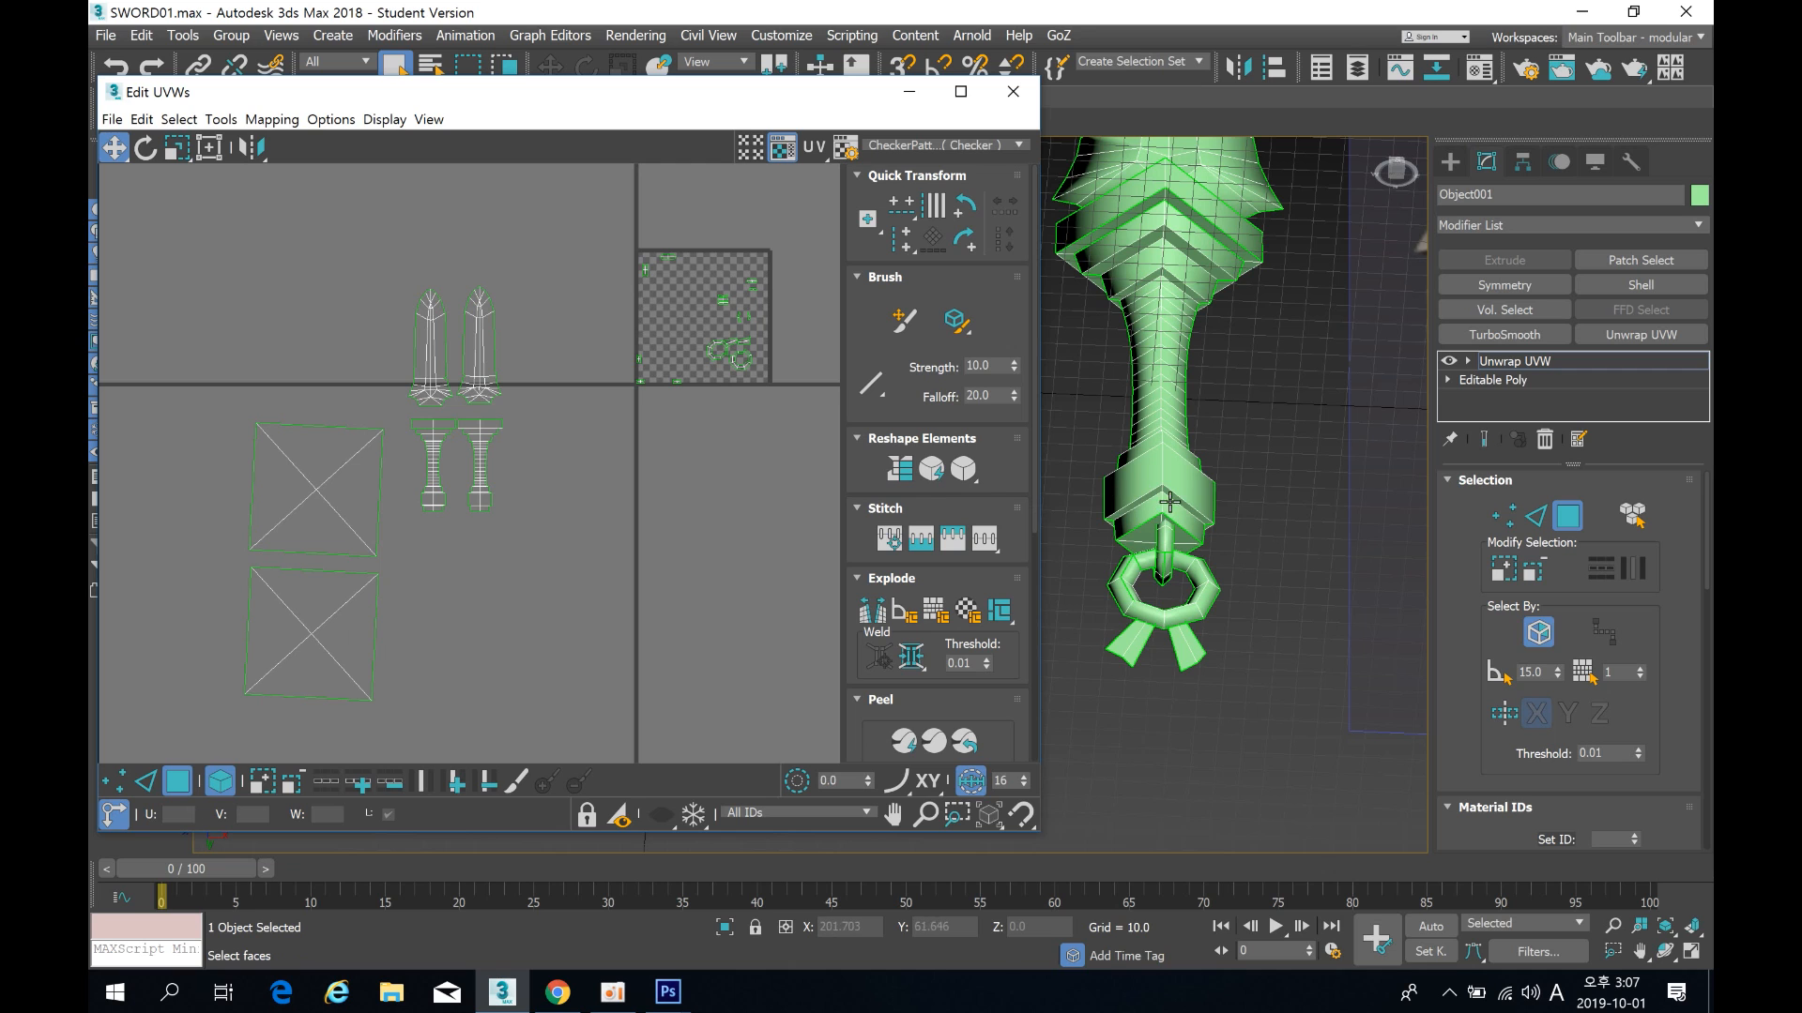
Step: Select the whole small link between the handle's end and the ring, using element selection
middle_click_drag(1177, 439, 1177, 490)
left_click(1165, 599)
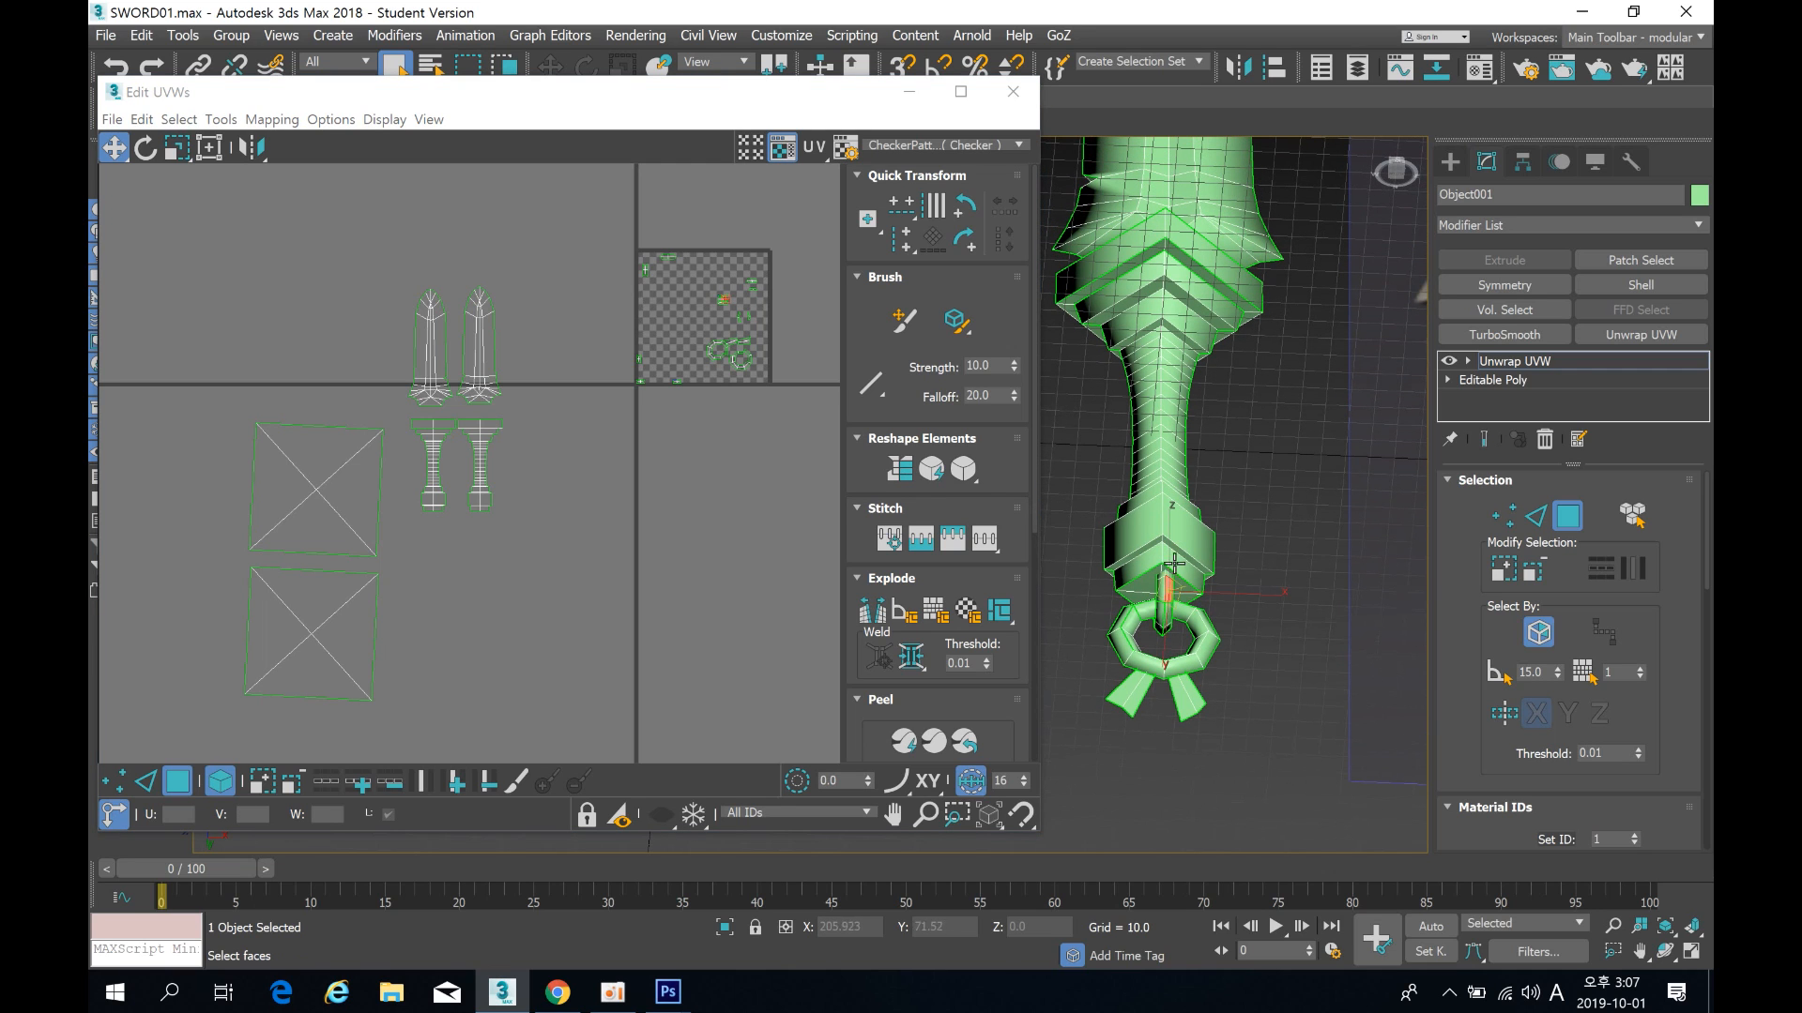
middle_click_drag(1176, 549, 1125, 503, "alt")
scroll(1125, 503, "up", 10)
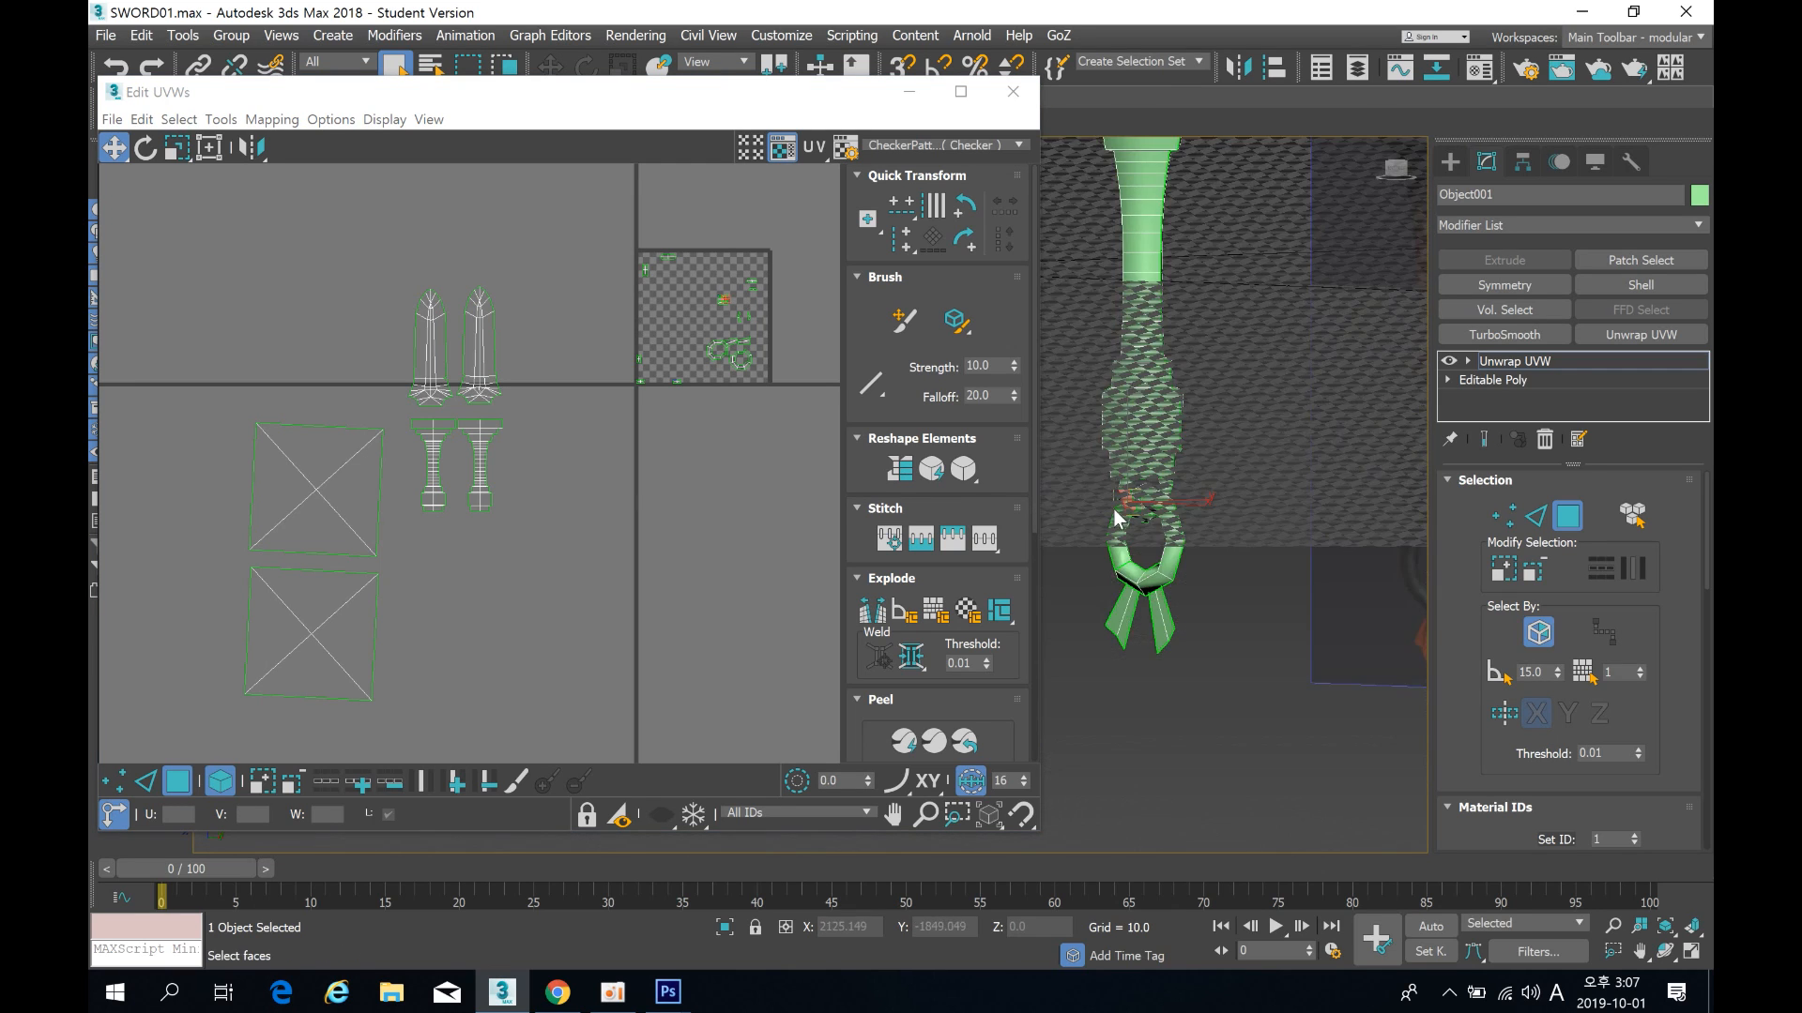
left_click(1632, 514)
left_click(1135, 457)
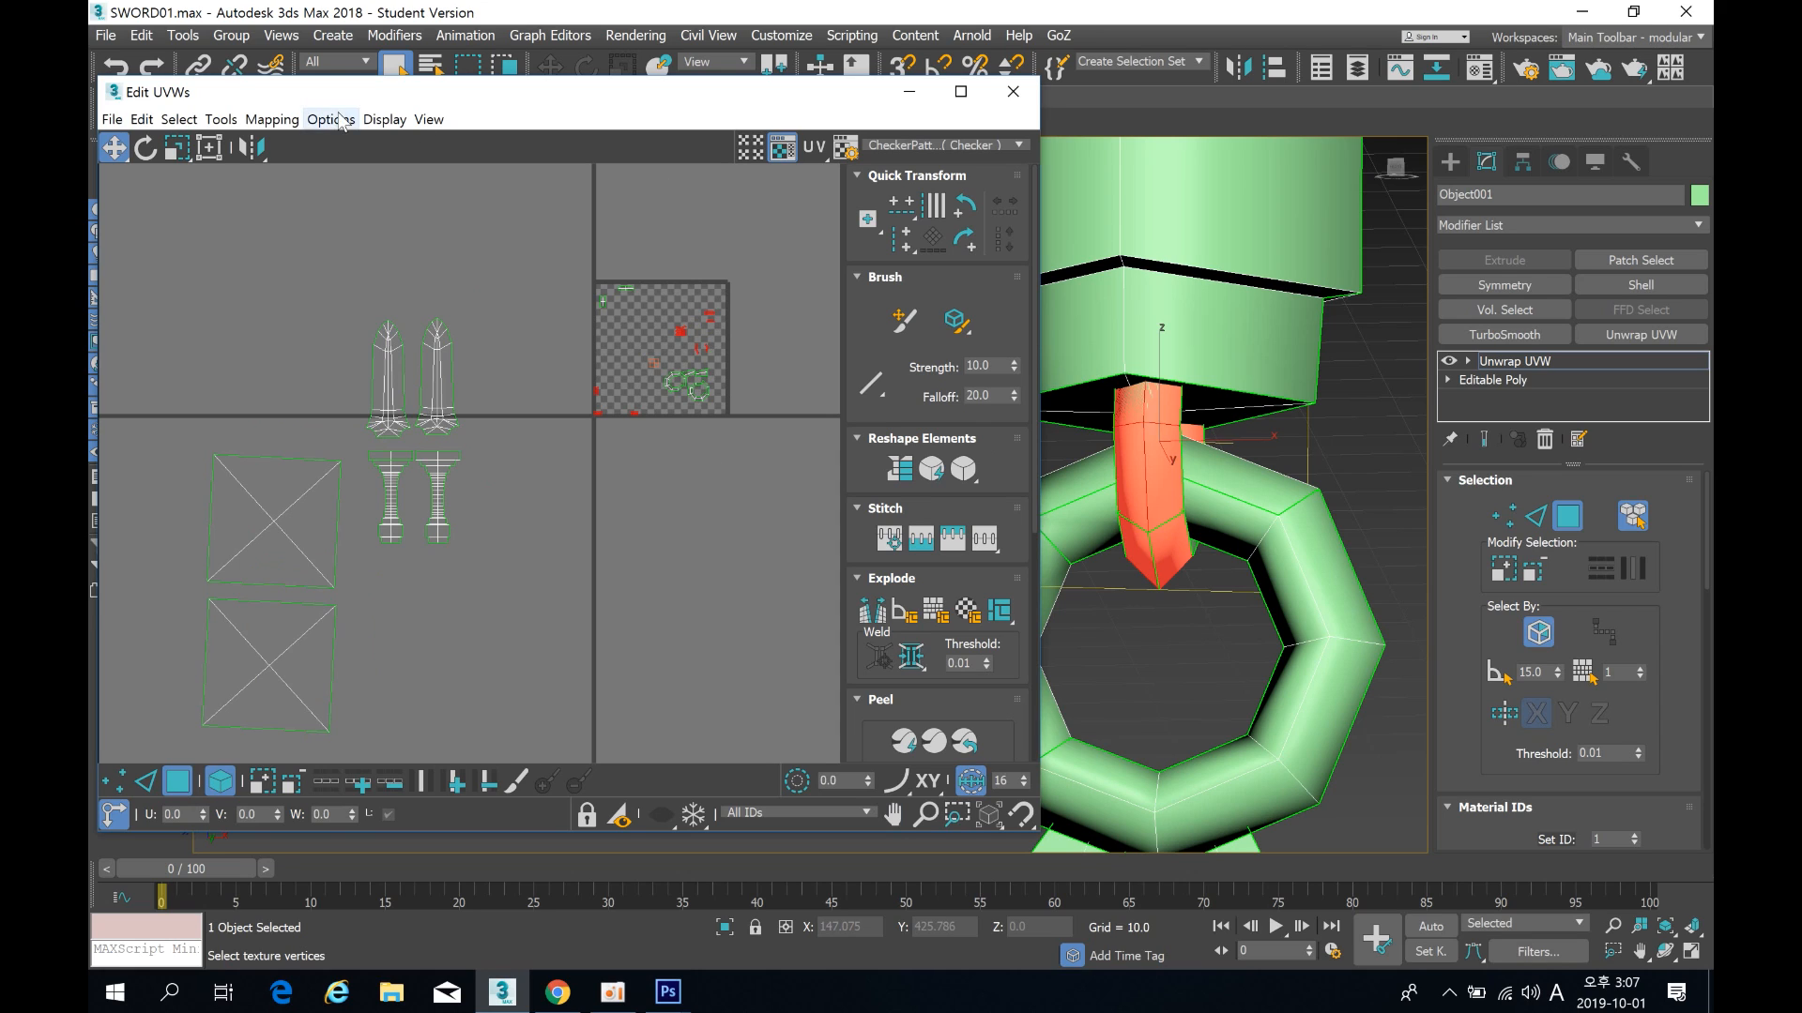
Step: Try Normal Mapping on the link with Top/Bottom Mapping and with Back/Front Mapping
left_click(276, 120)
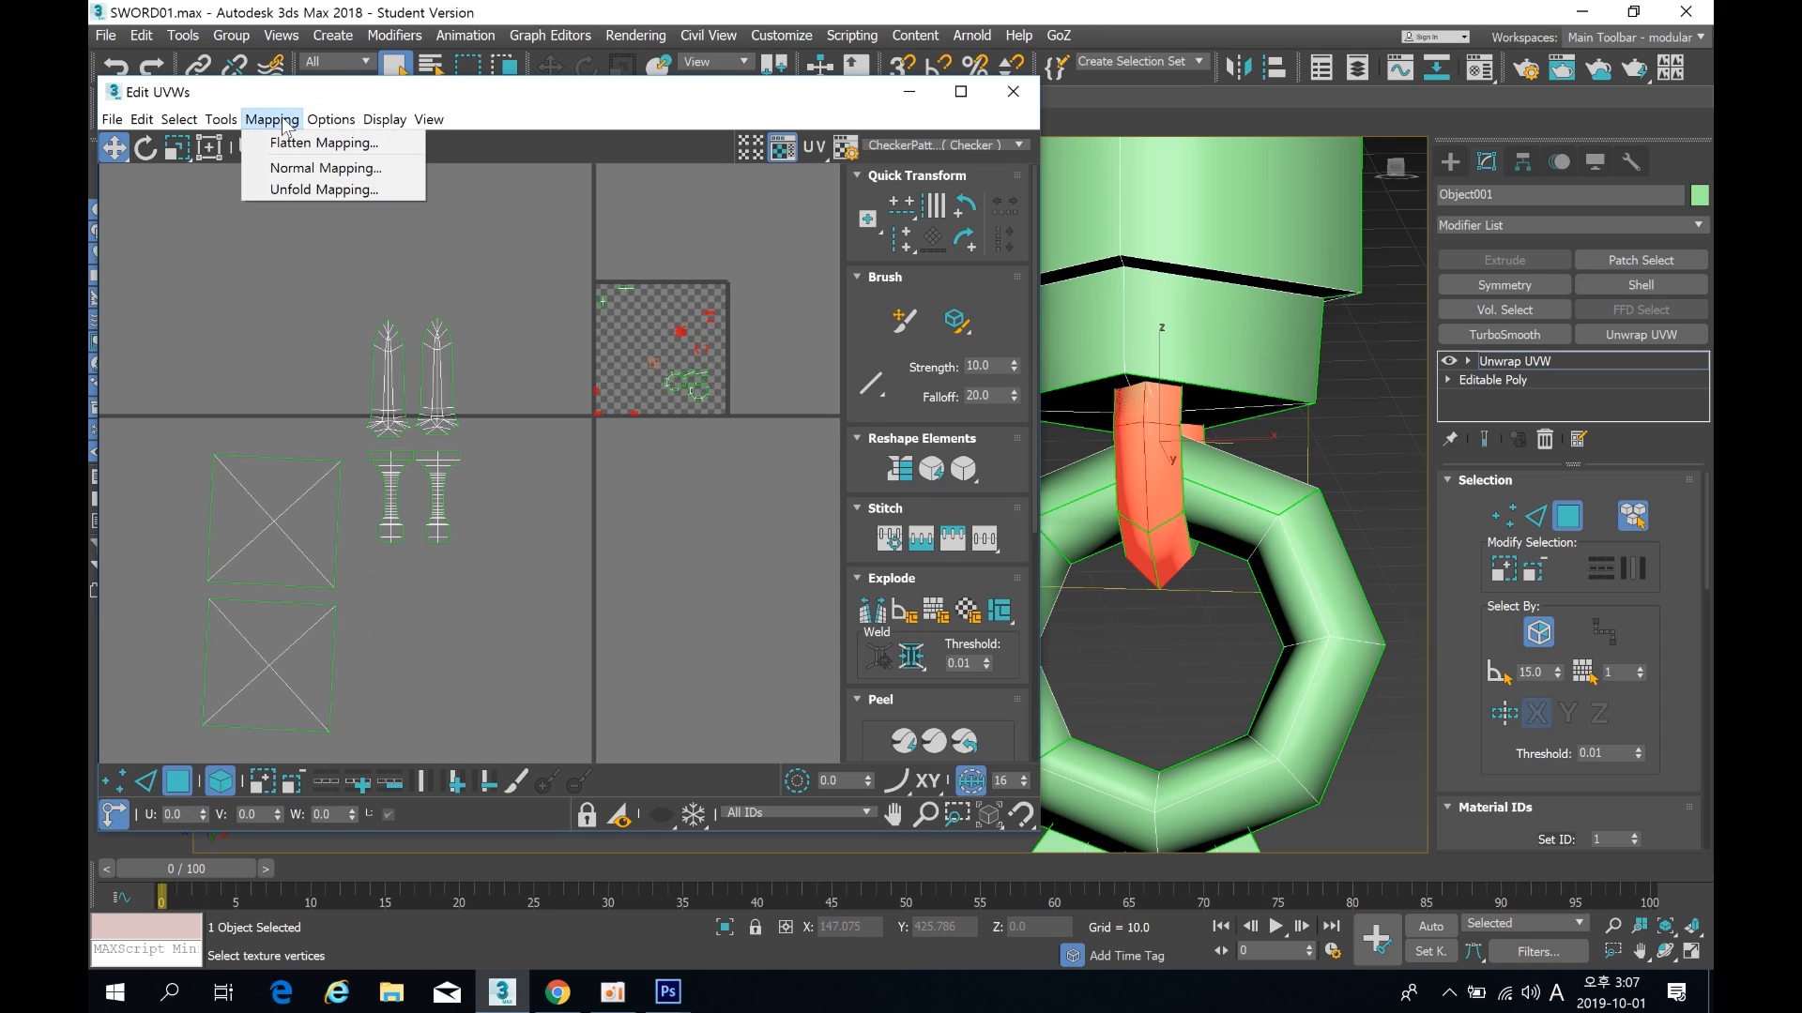
left_click(324, 168)
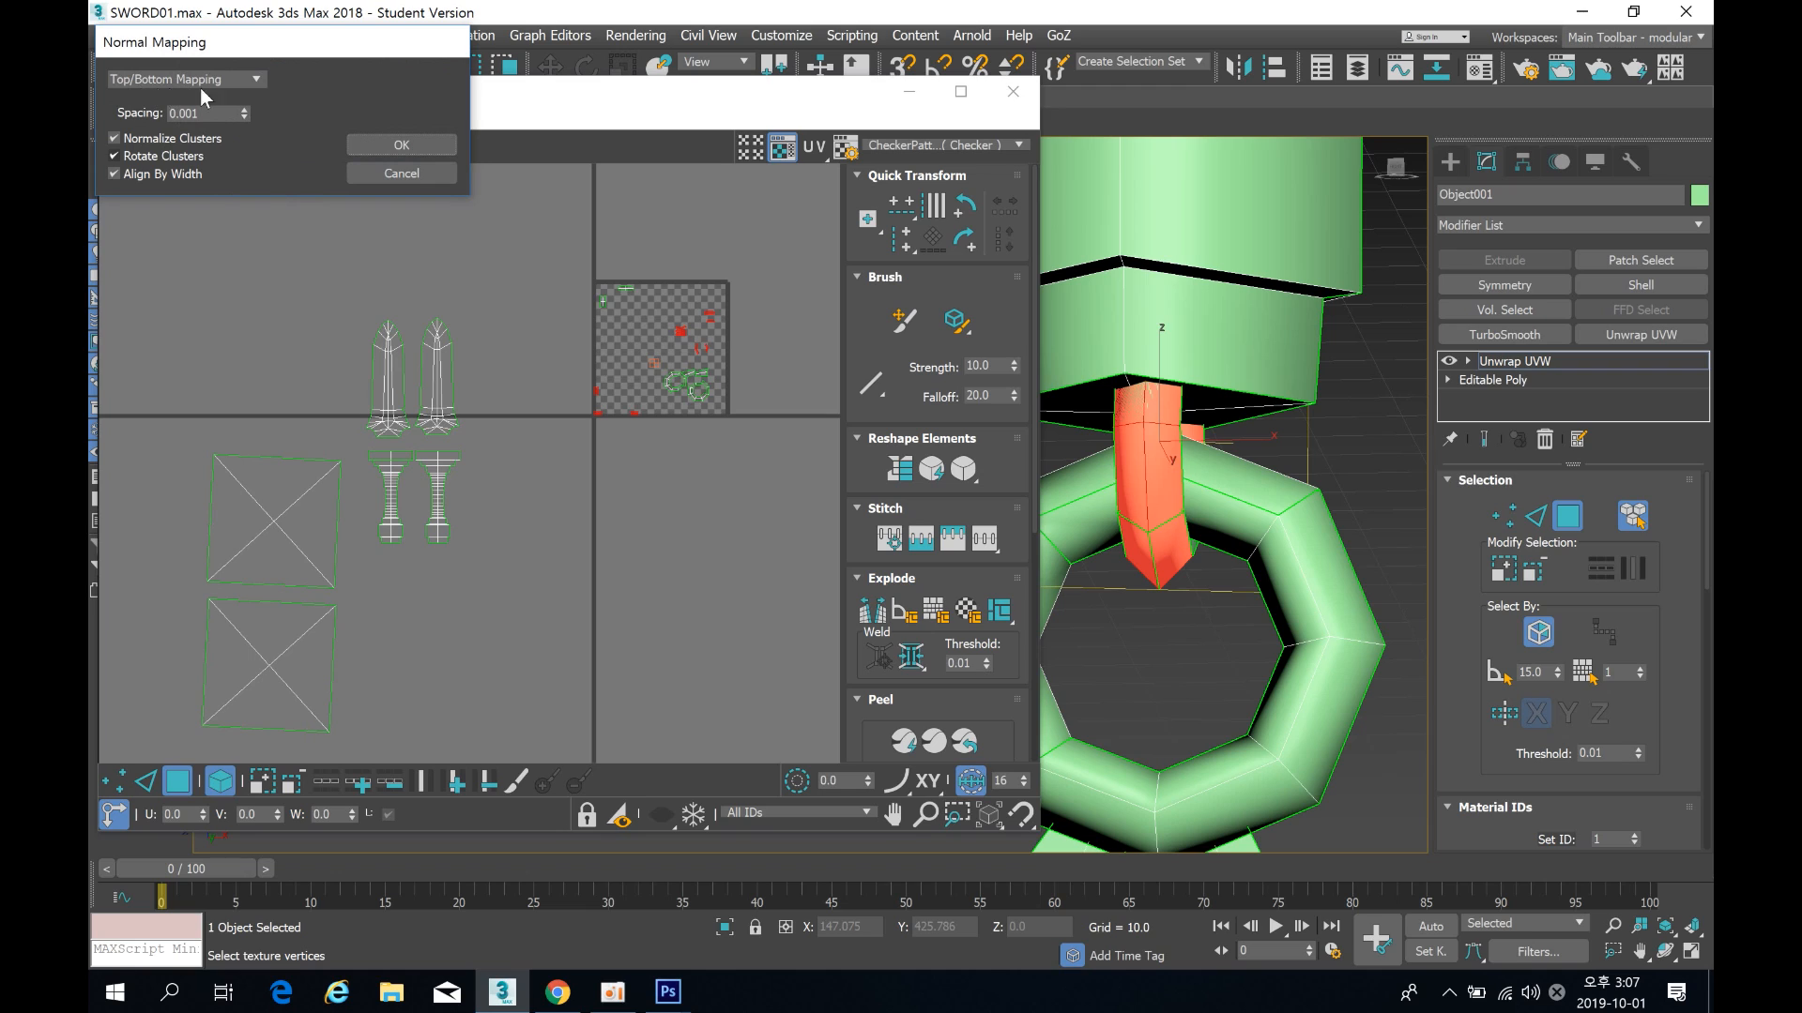
left_click(394, 147)
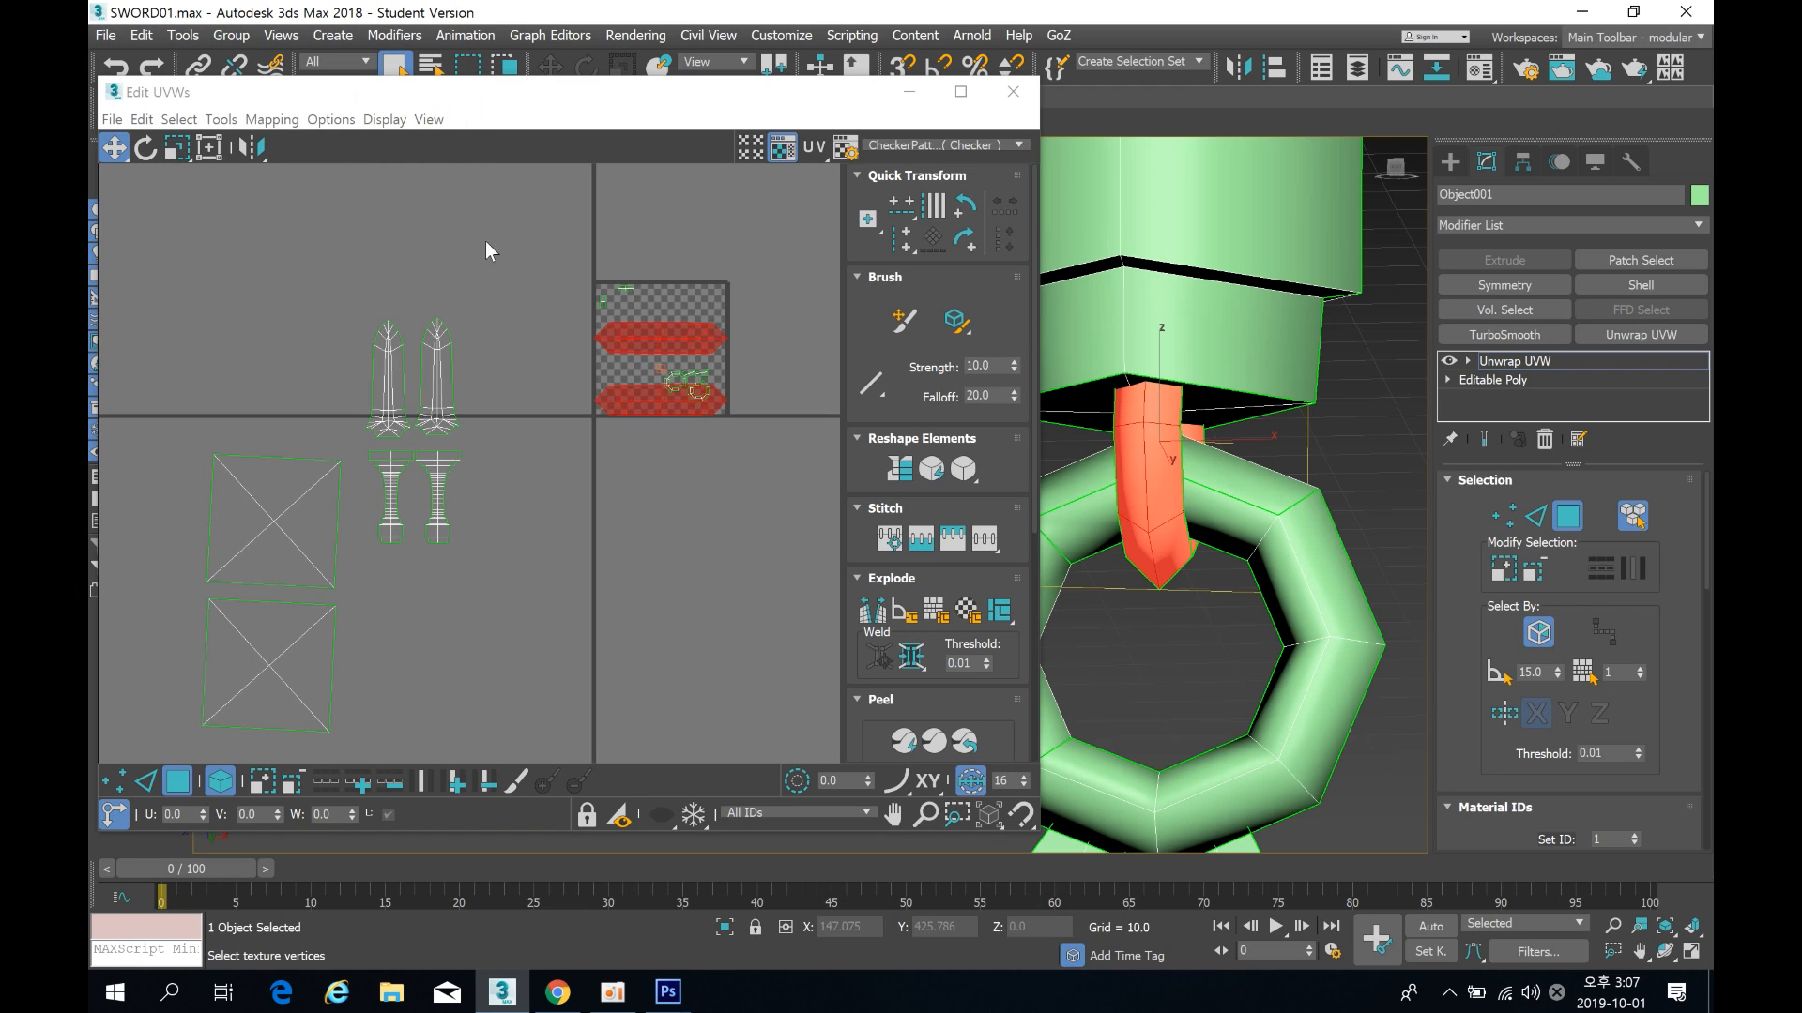
left_click(272, 120)
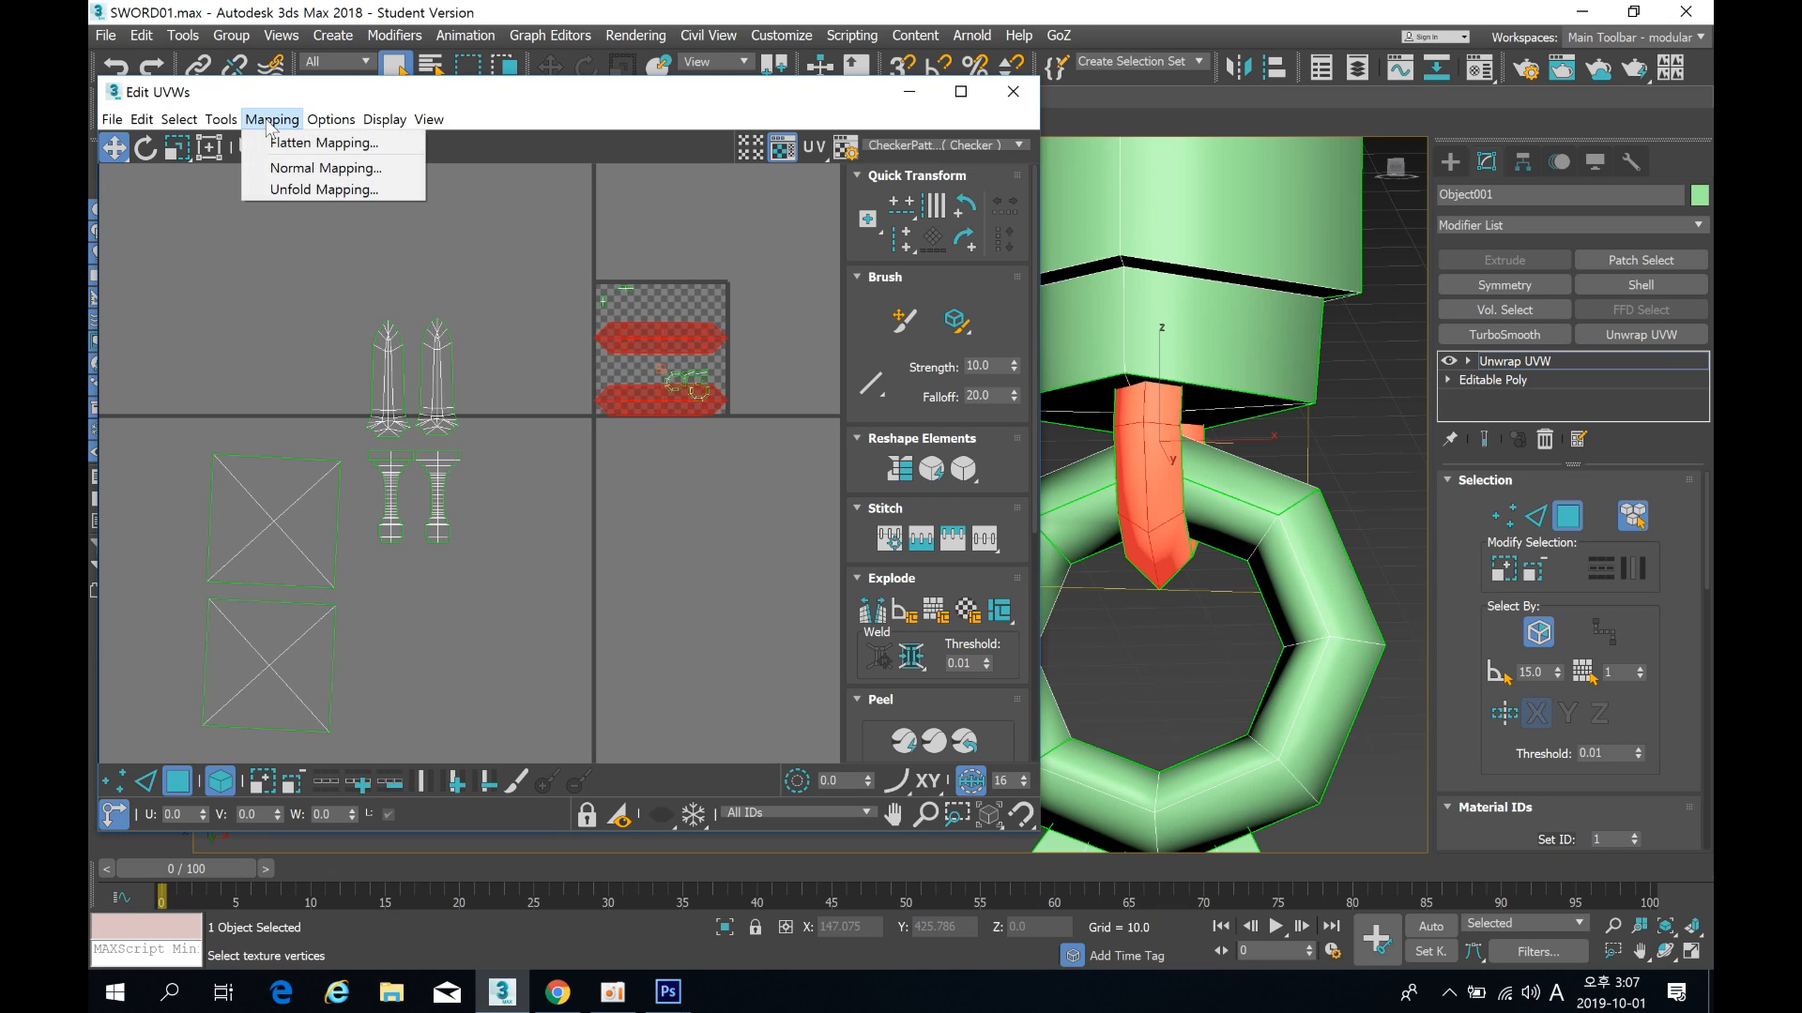
left_click(282, 169)
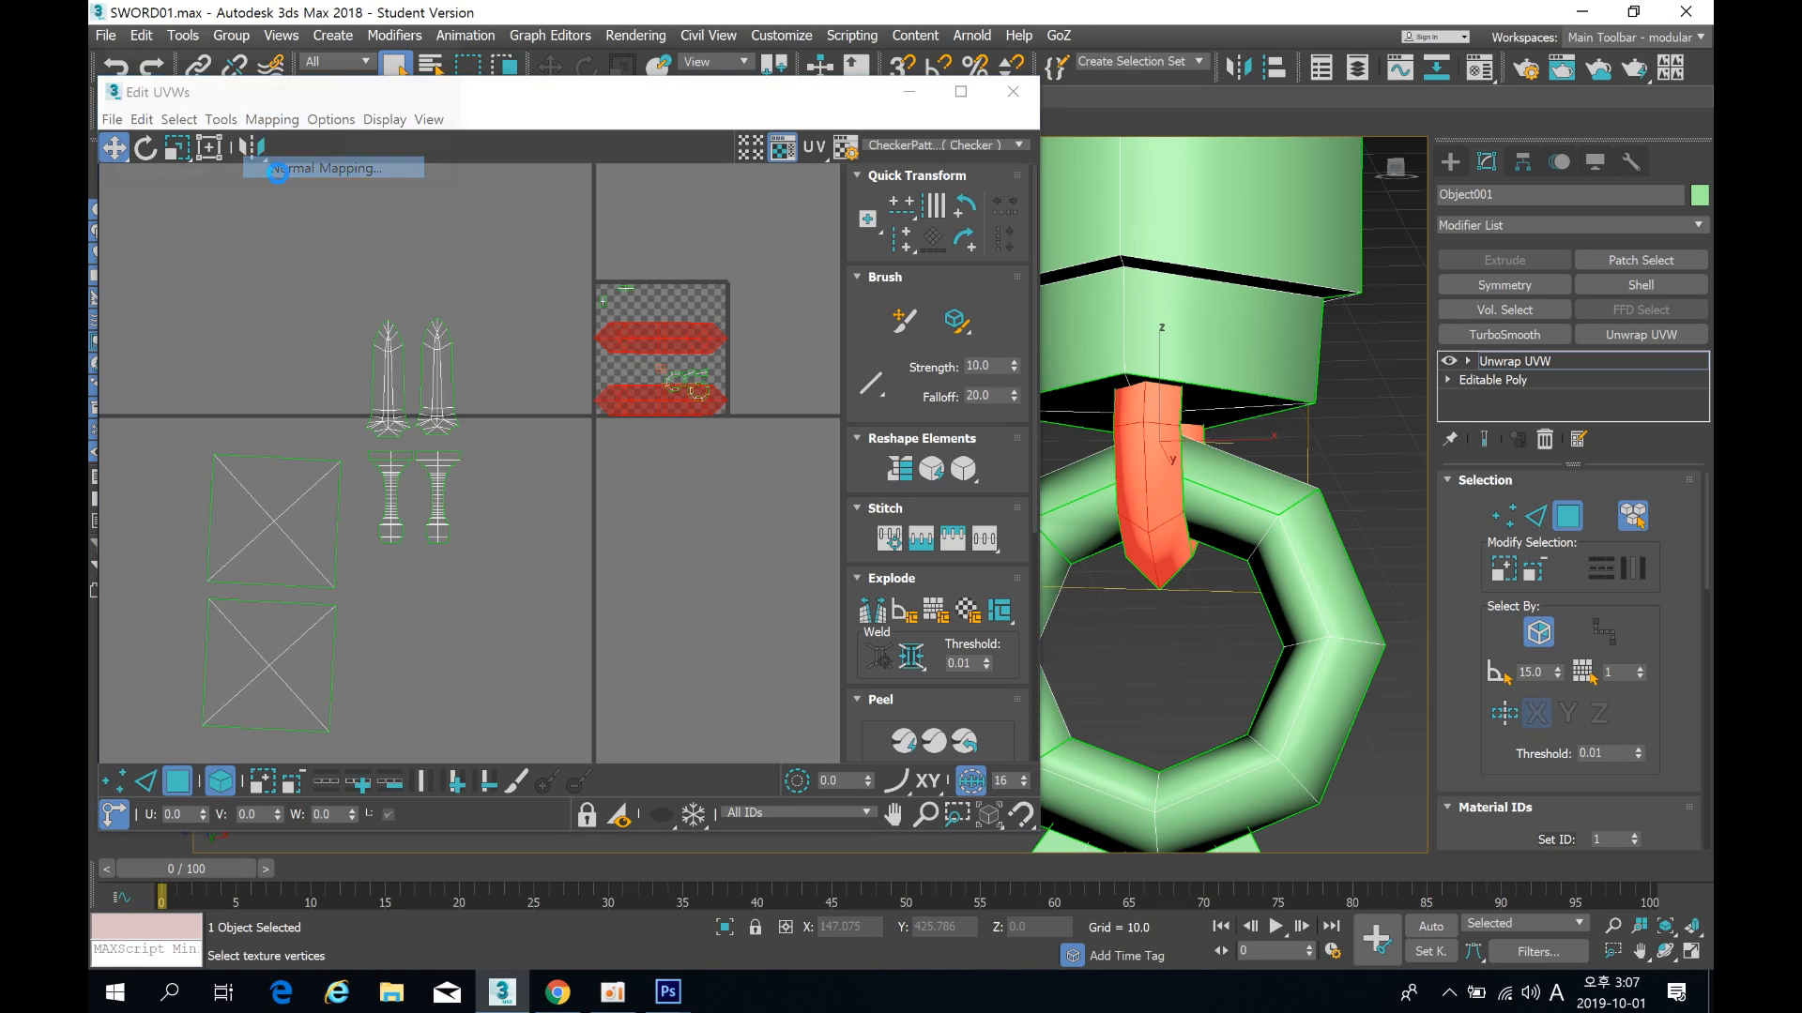
left_click(242, 81)
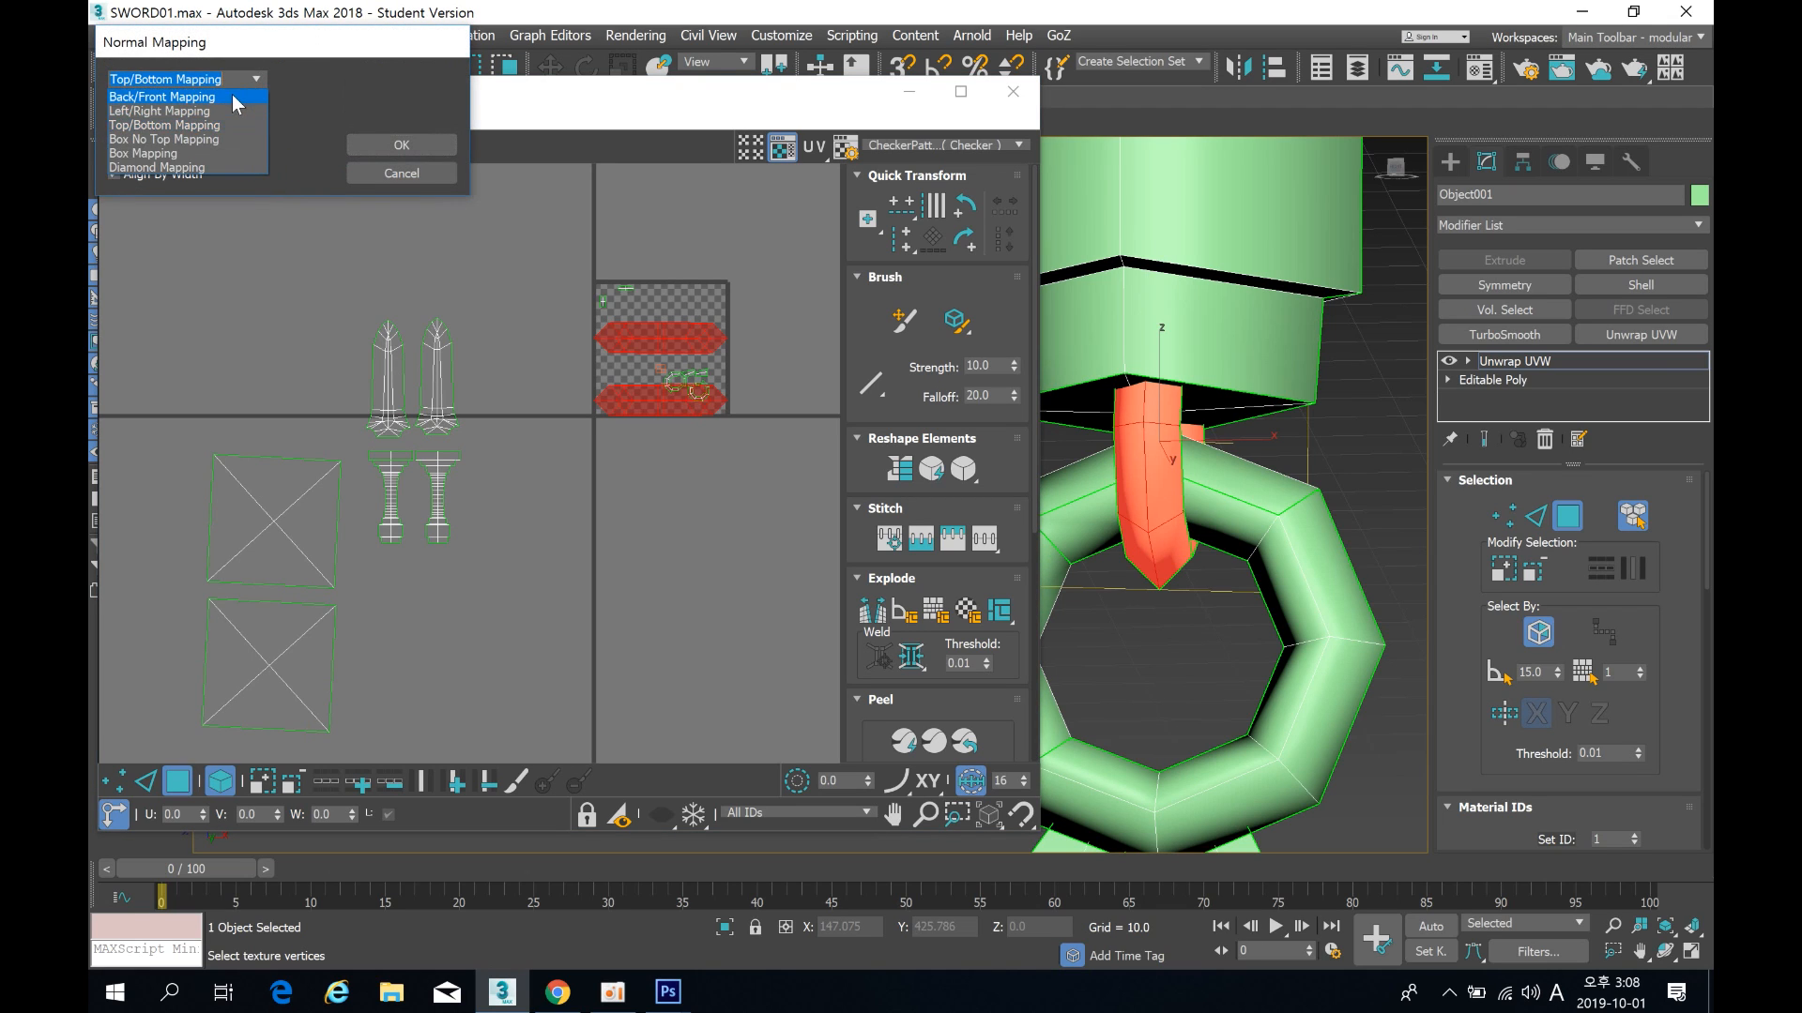
left_click(235, 100)
left_click(386, 143)
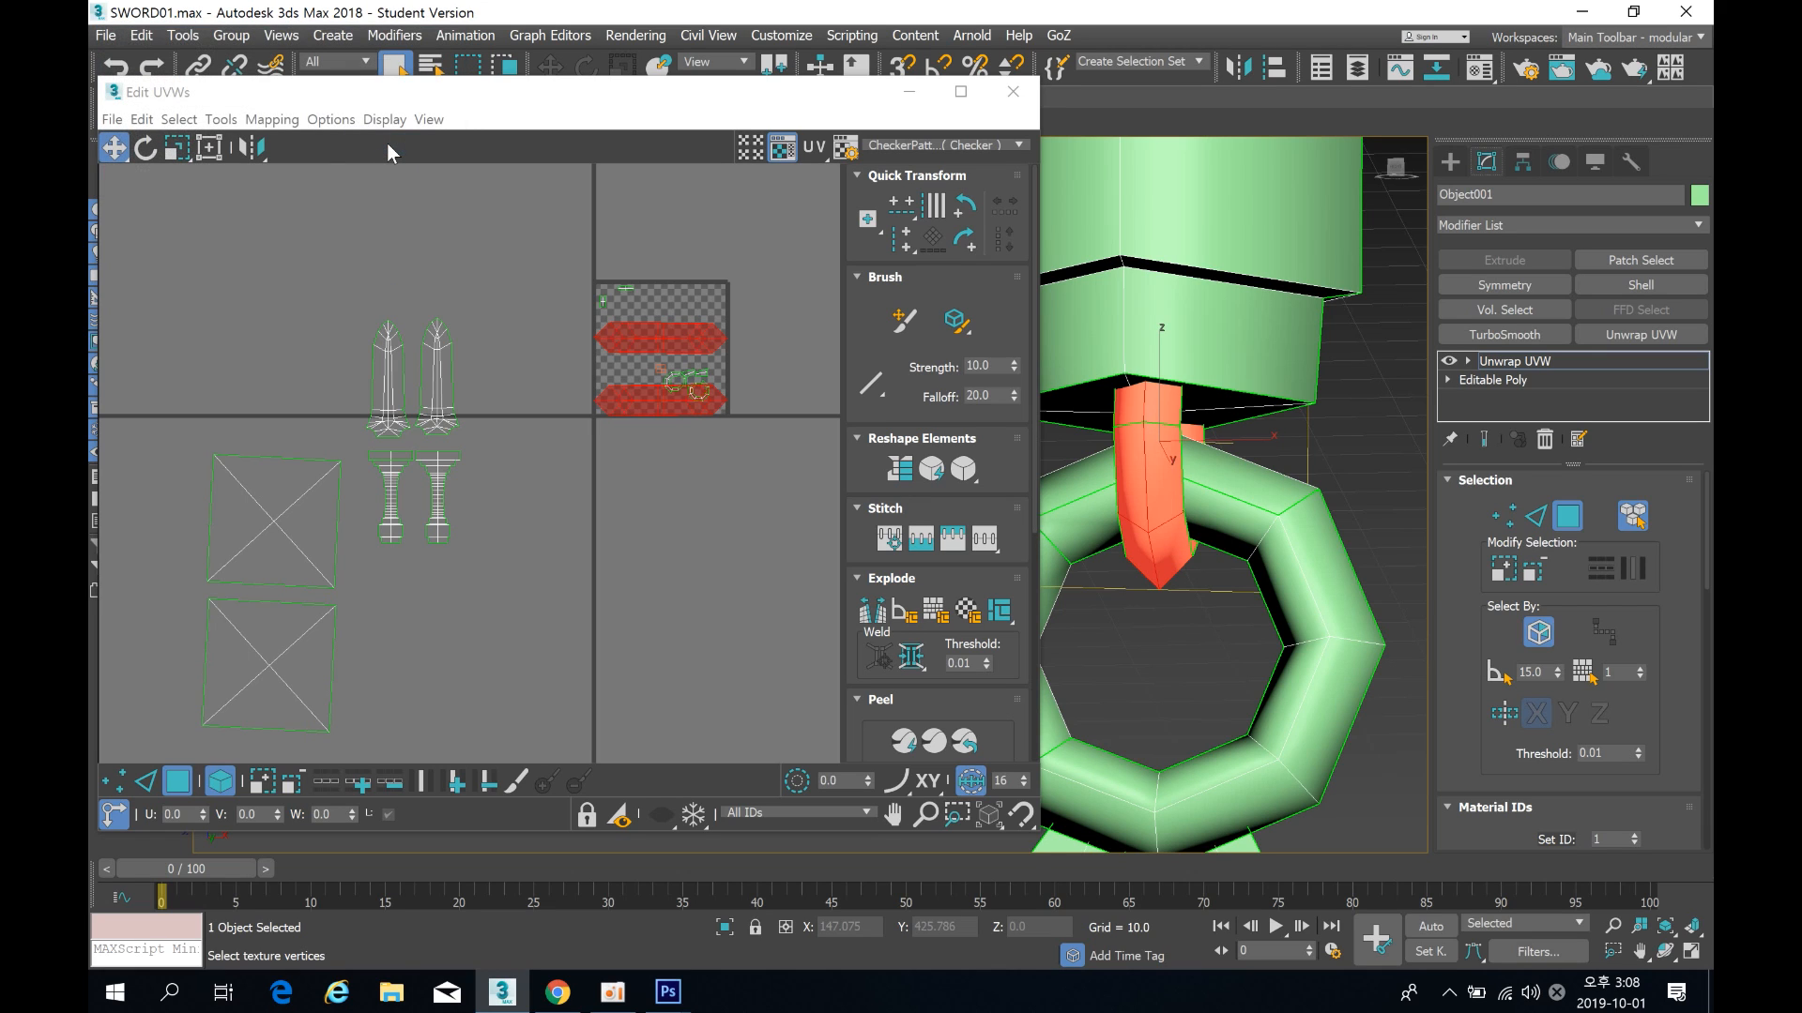
Step: Normal-map the link with Left/Right Mapping and move its shells out of the tile, beside the lower square shell
left_click(272, 119)
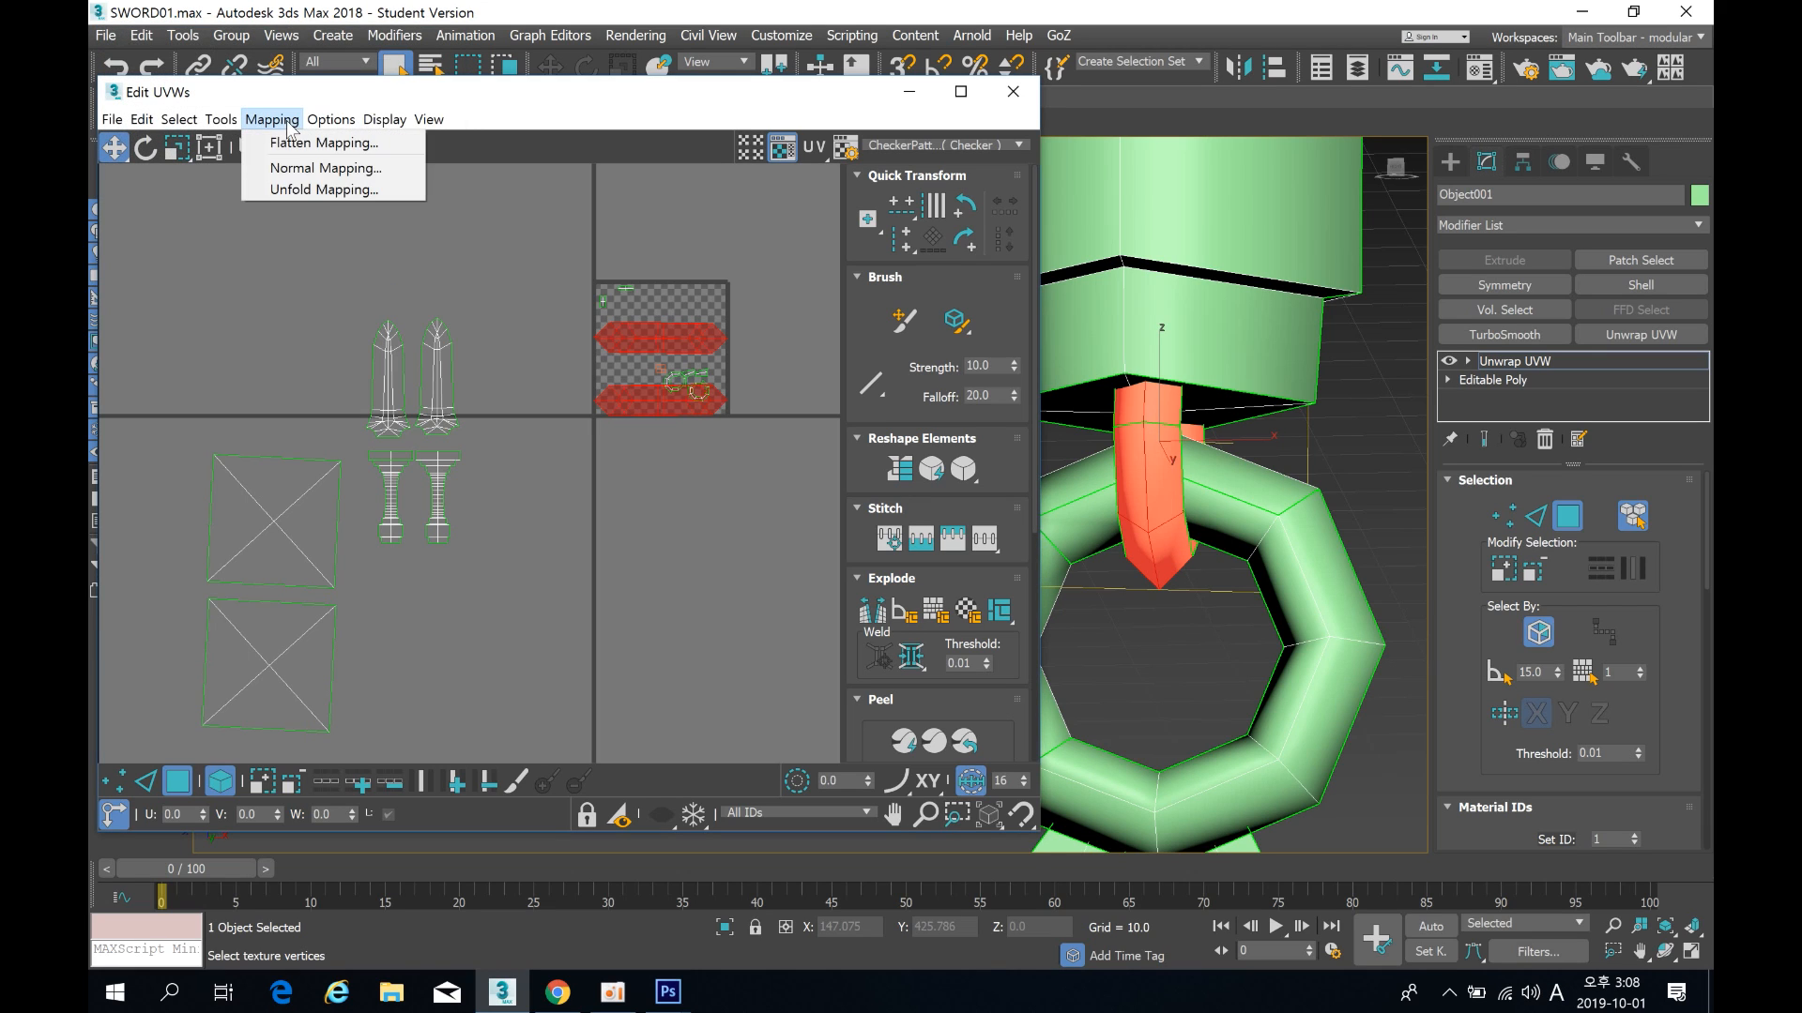
left_click(282, 169)
left_click(256, 79)
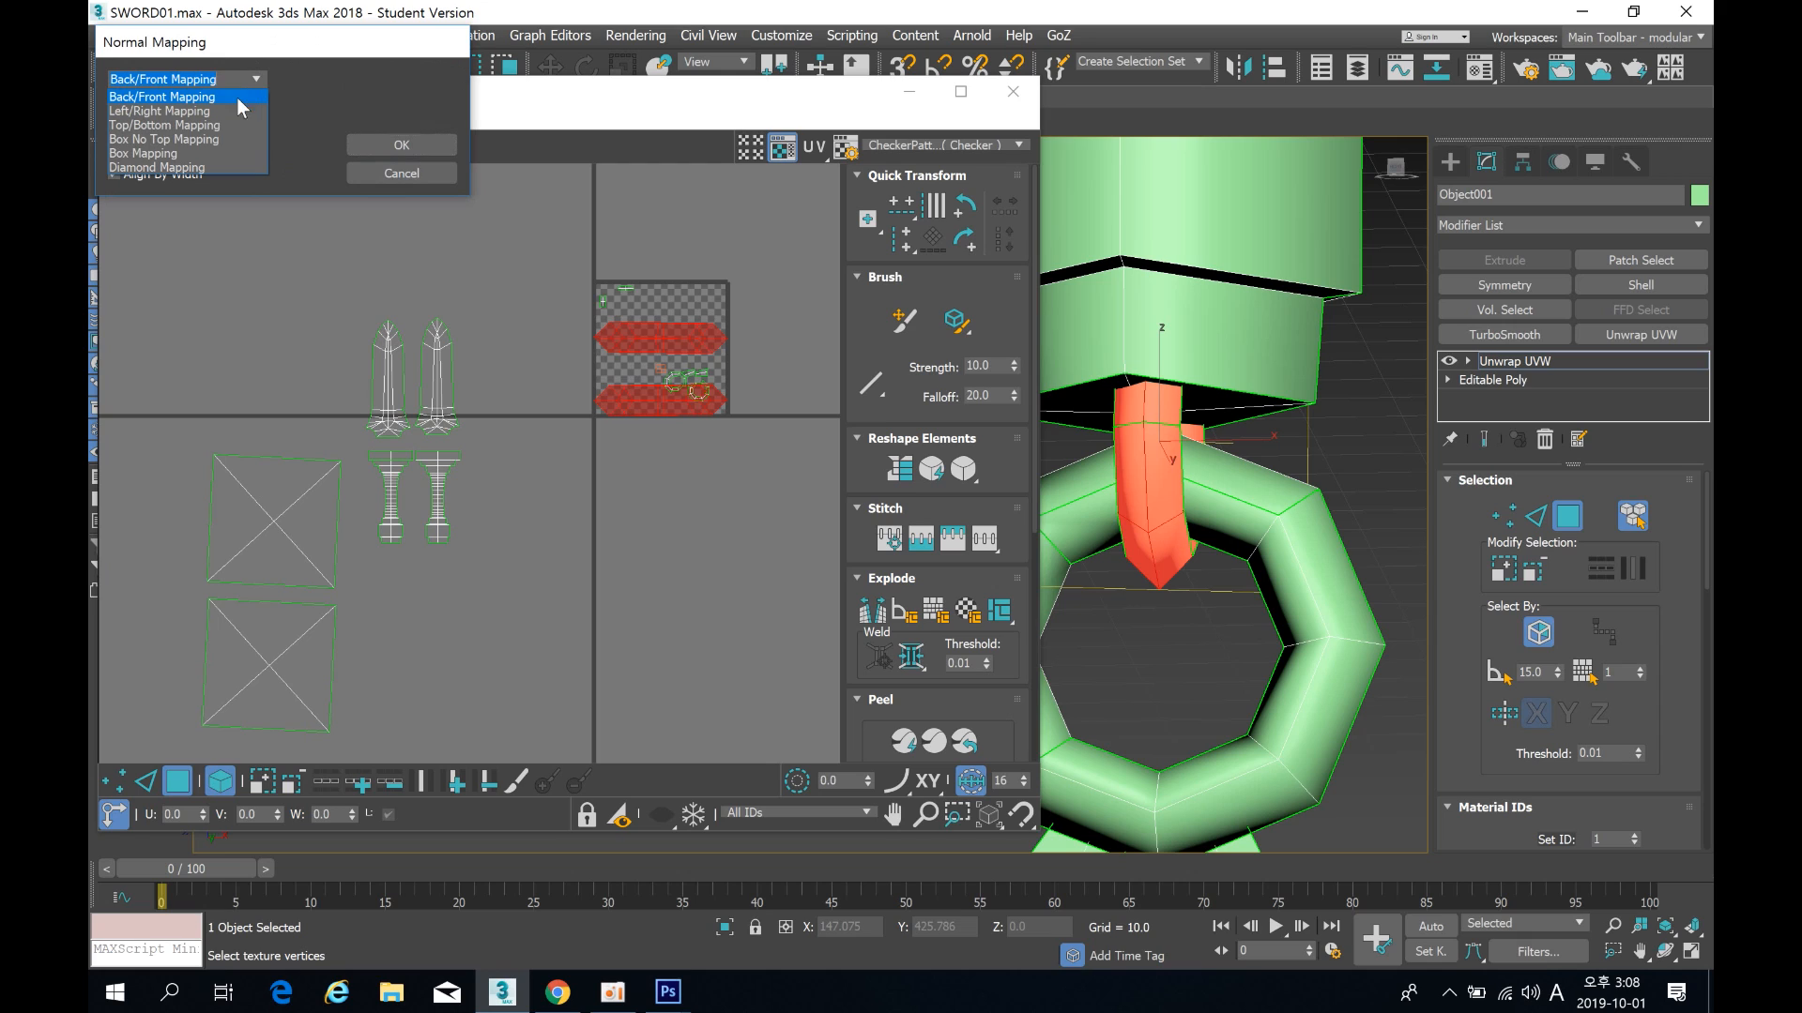
left_click(211, 111)
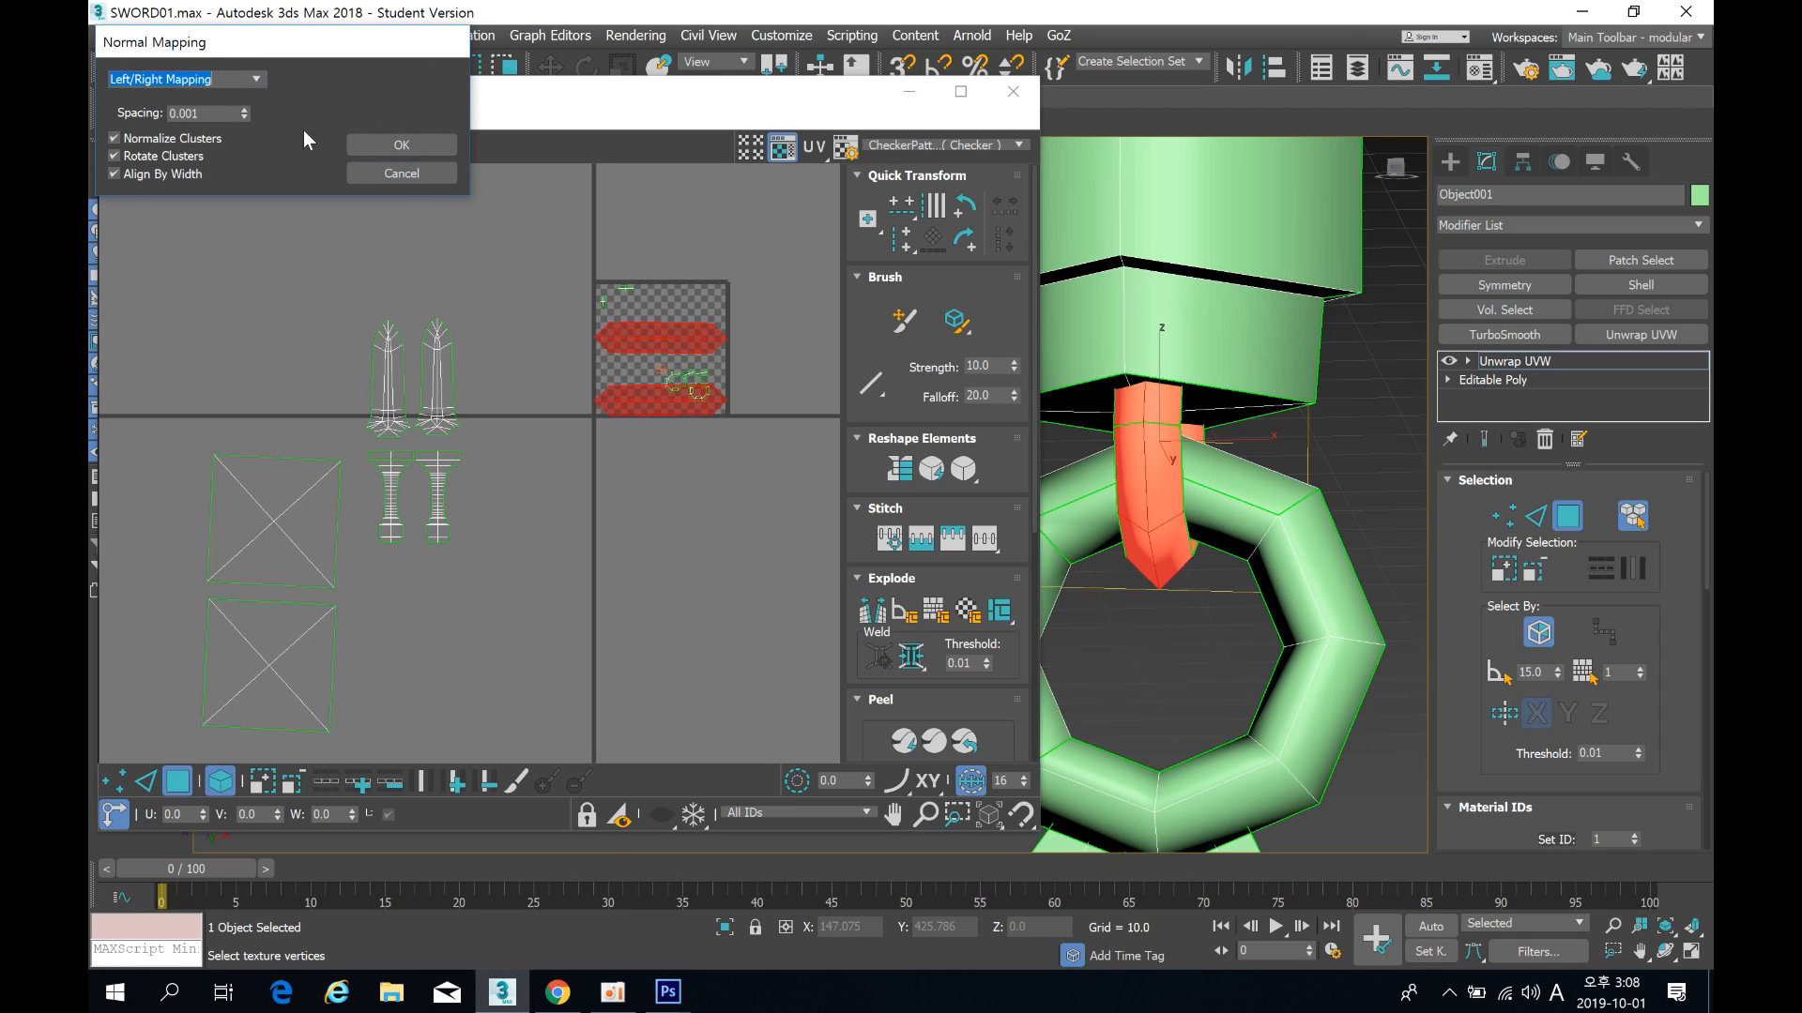
left_click(379, 143)
left_click_drag(655, 345, 430, 621)
left_click(642, 622)
Step: Select the entire ring below the handle and apply Normal Mapping with Left/Right Mapping
scroll(656, 471, "up", 4)
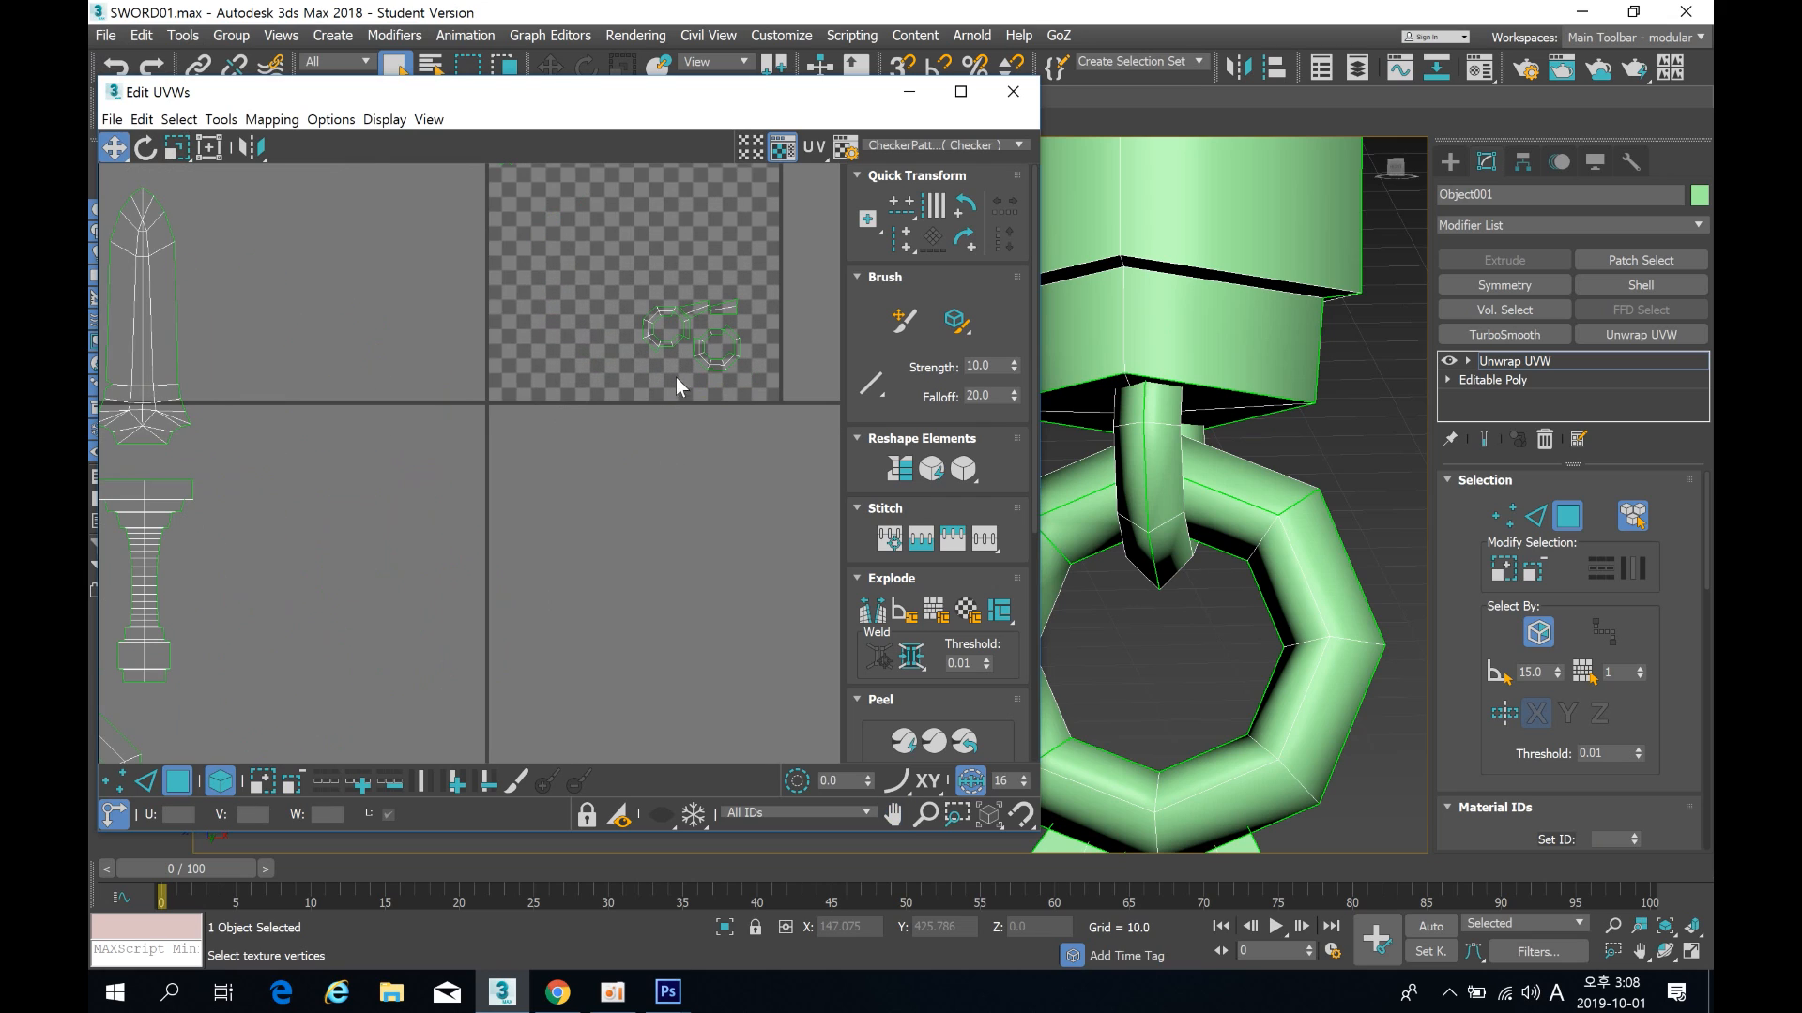
left_click(1276, 527)
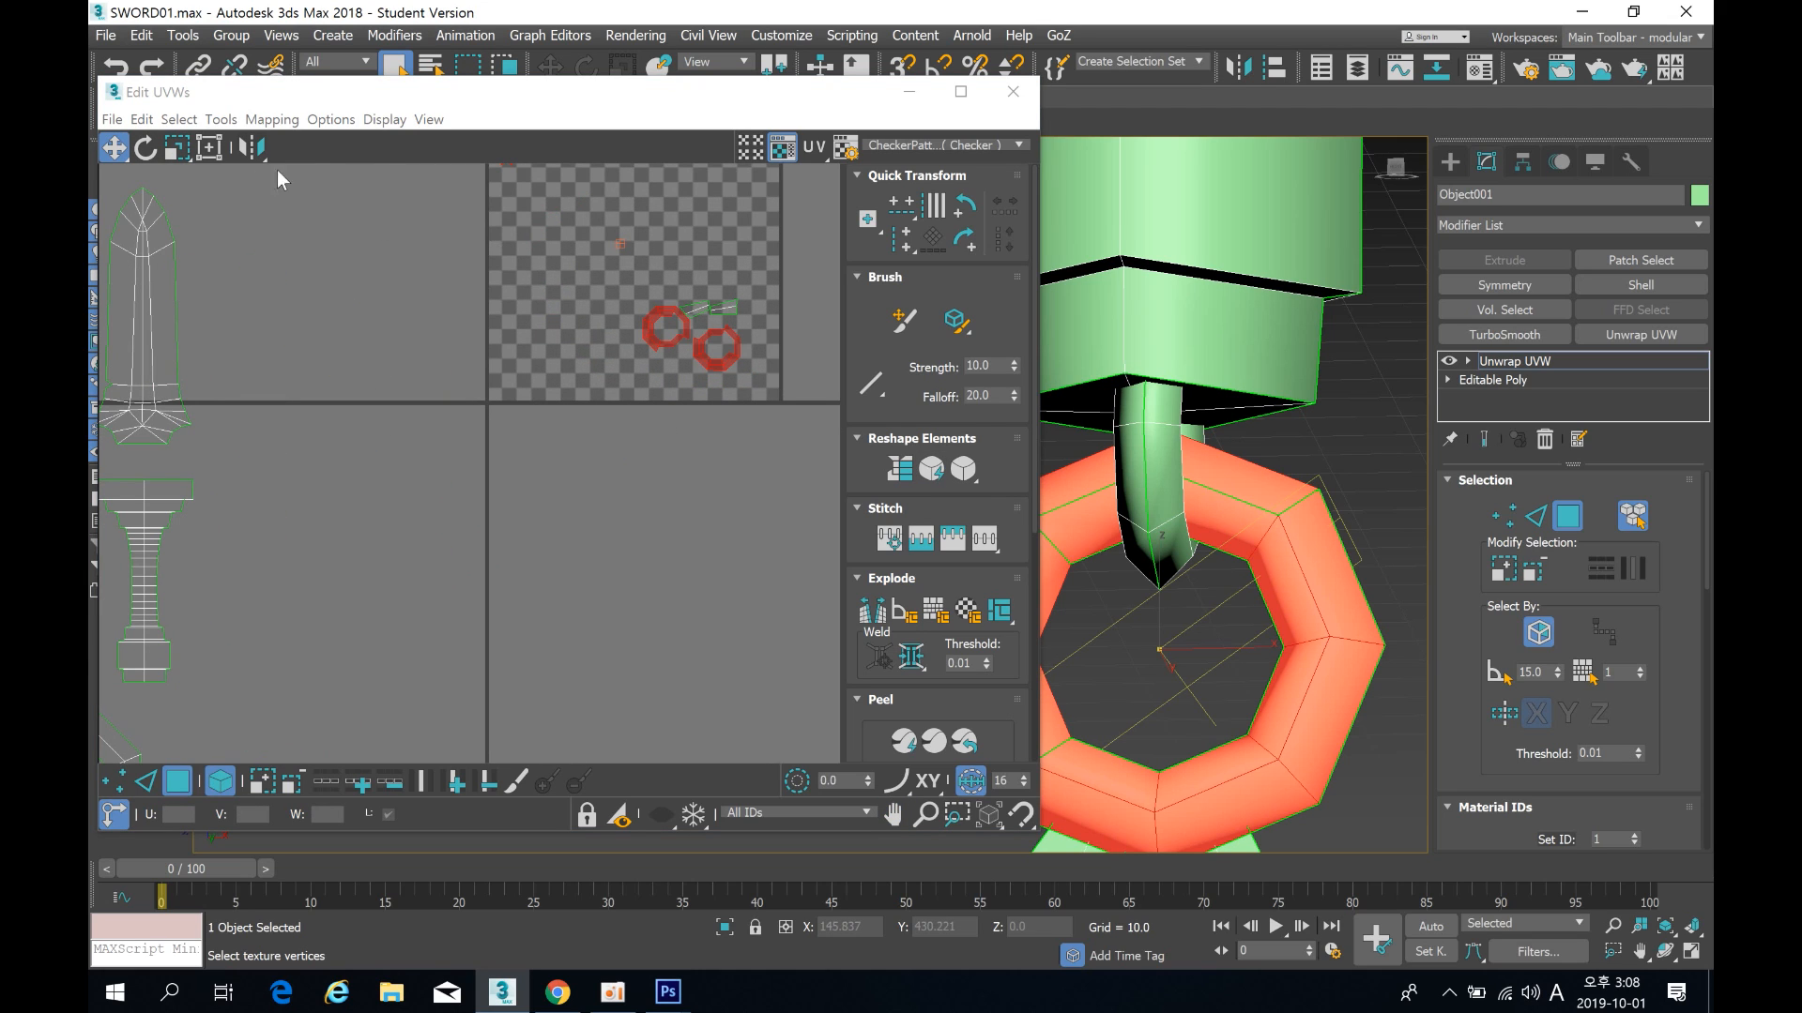
left_click(270, 120)
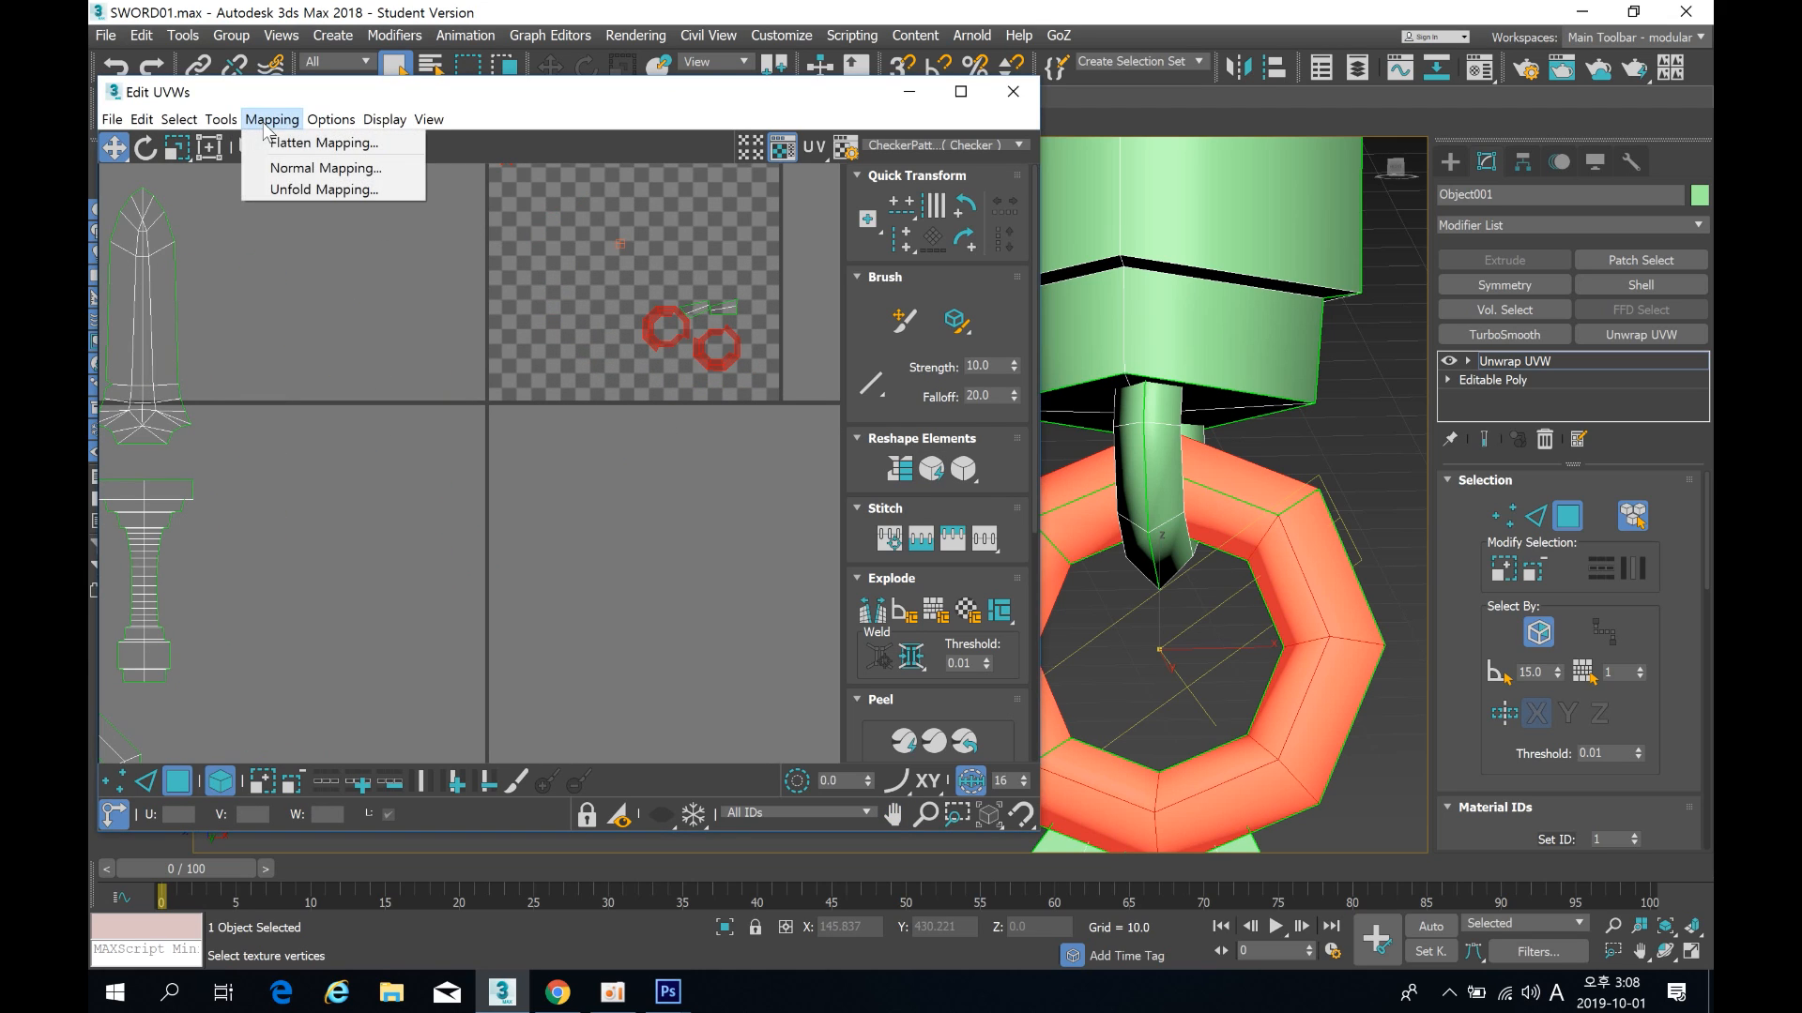
left_click(284, 167)
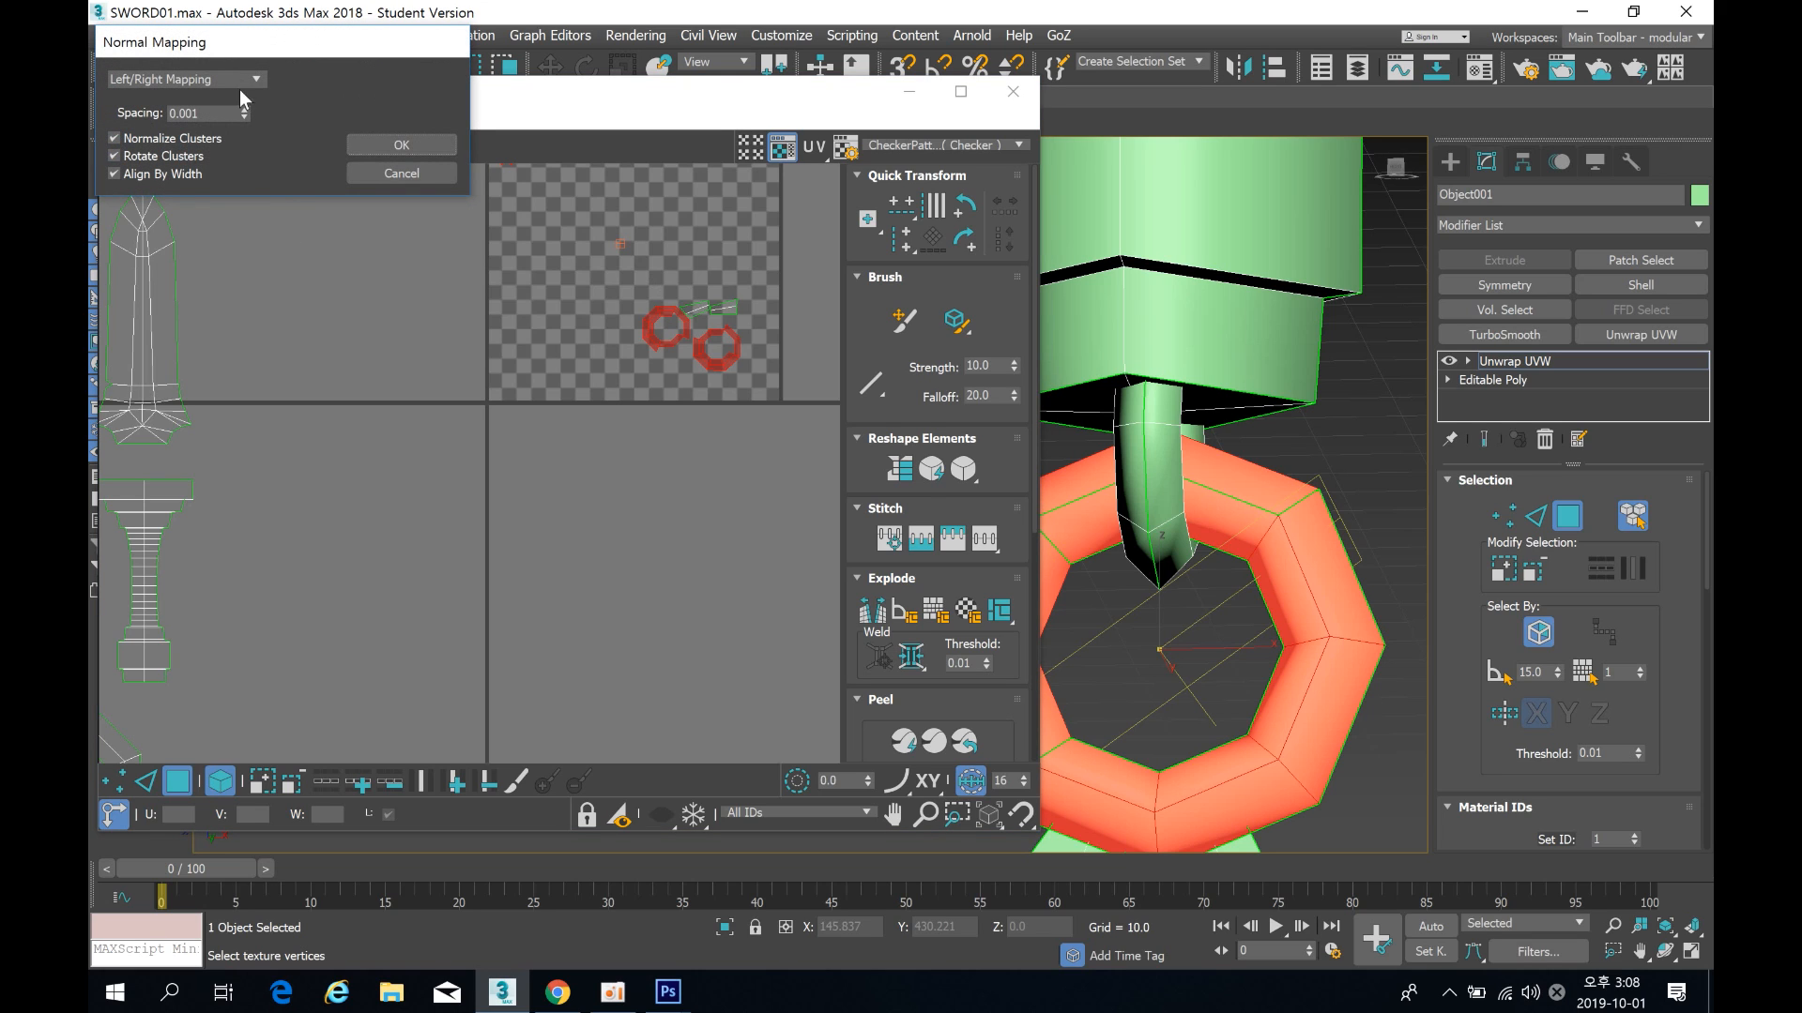
left_click(398, 144)
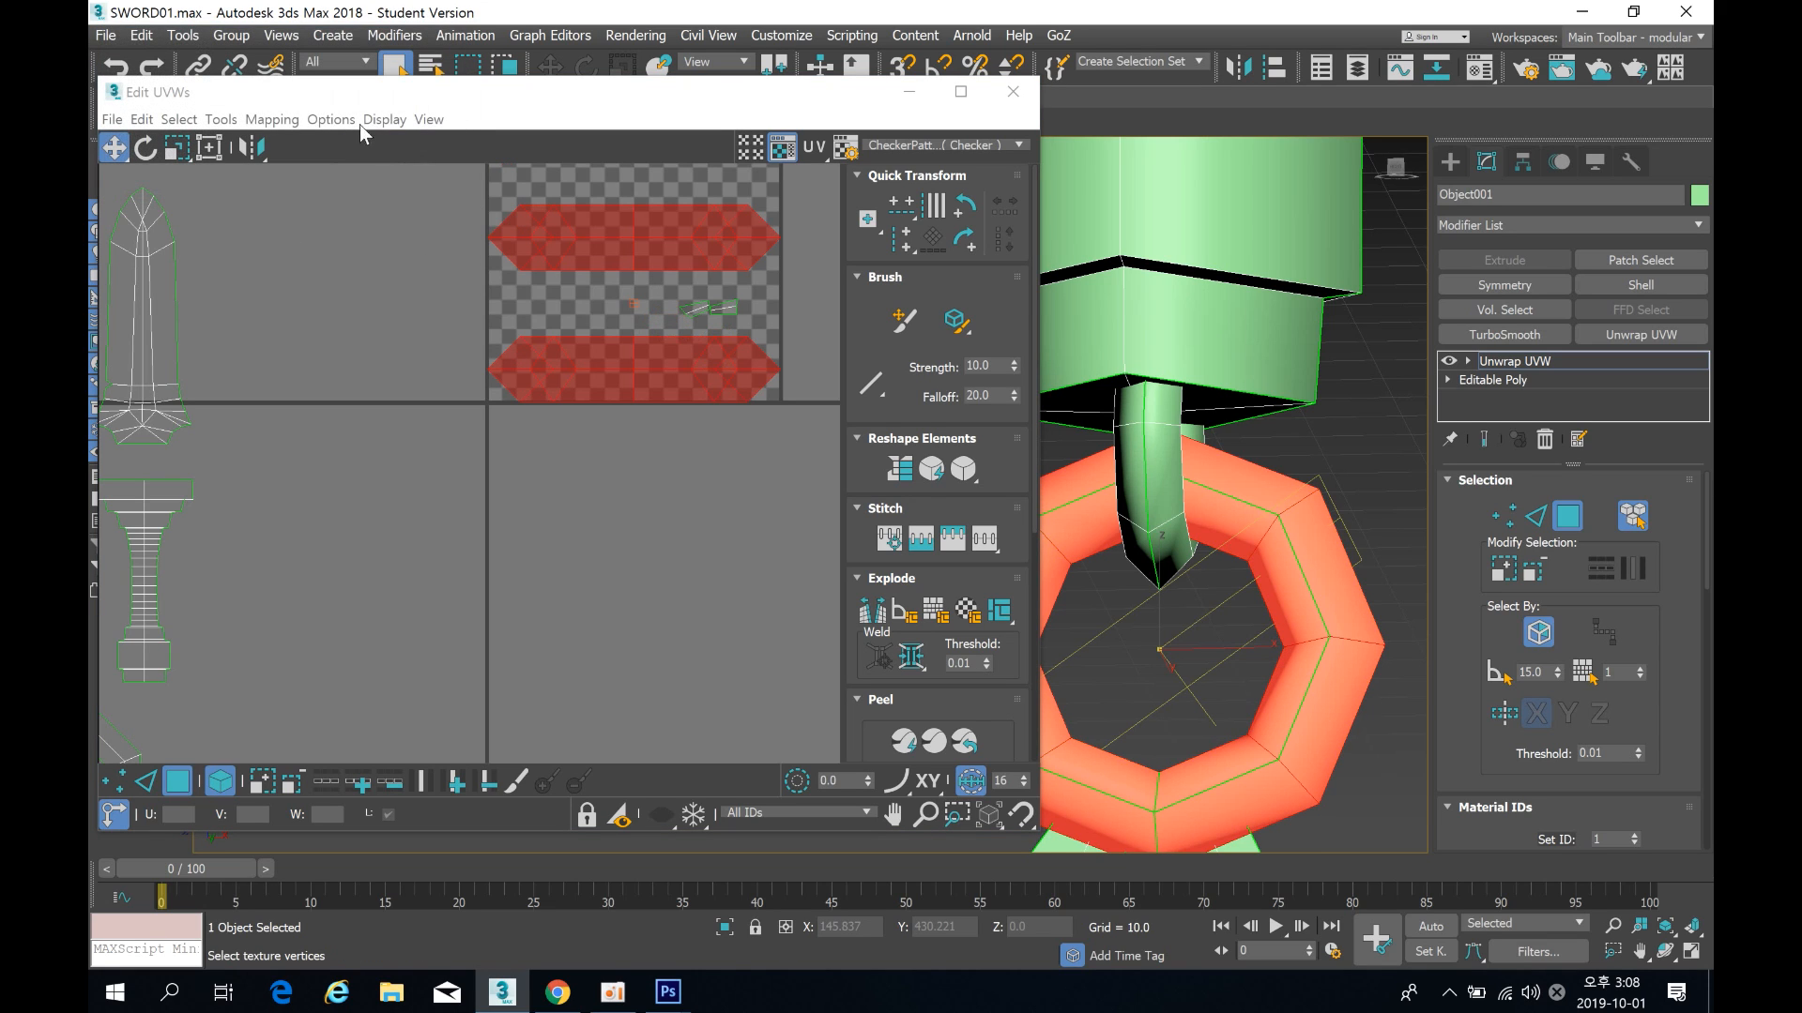
Step: Try Normal Mapping on the ring with Back/Front Mapping
left_click(286, 122)
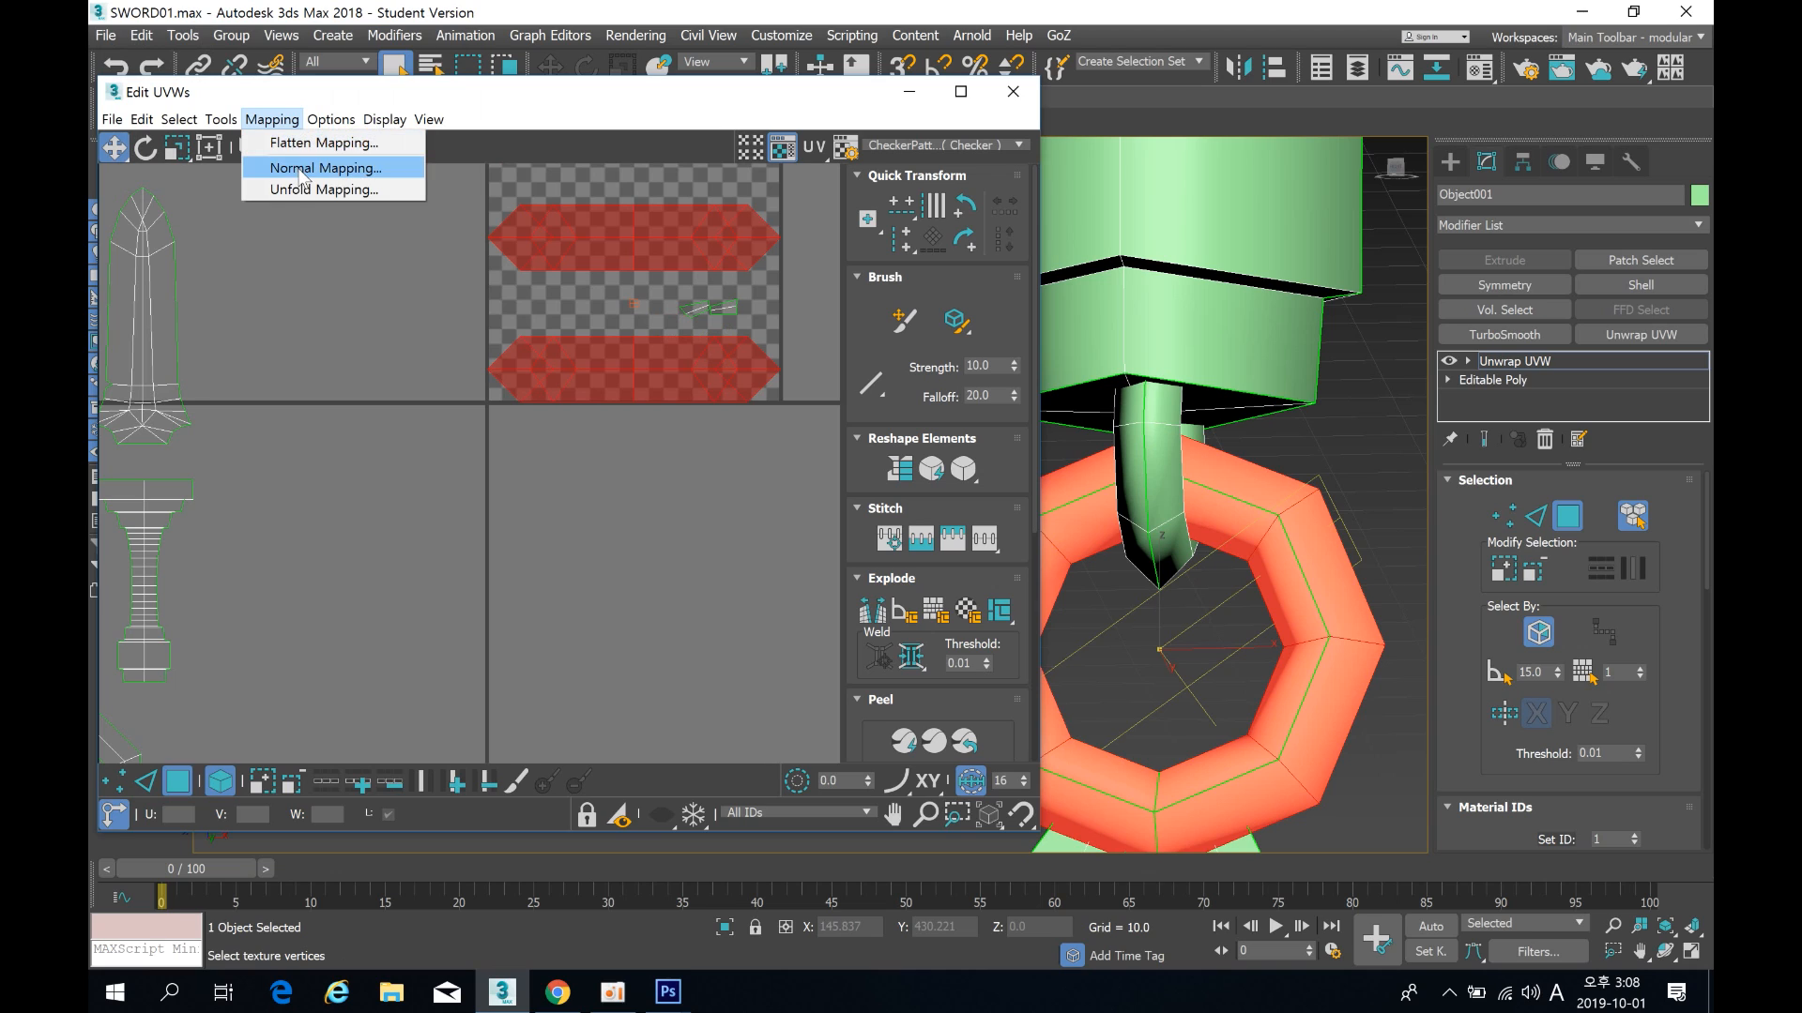
left_click(295, 170)
left_click(256, 78)
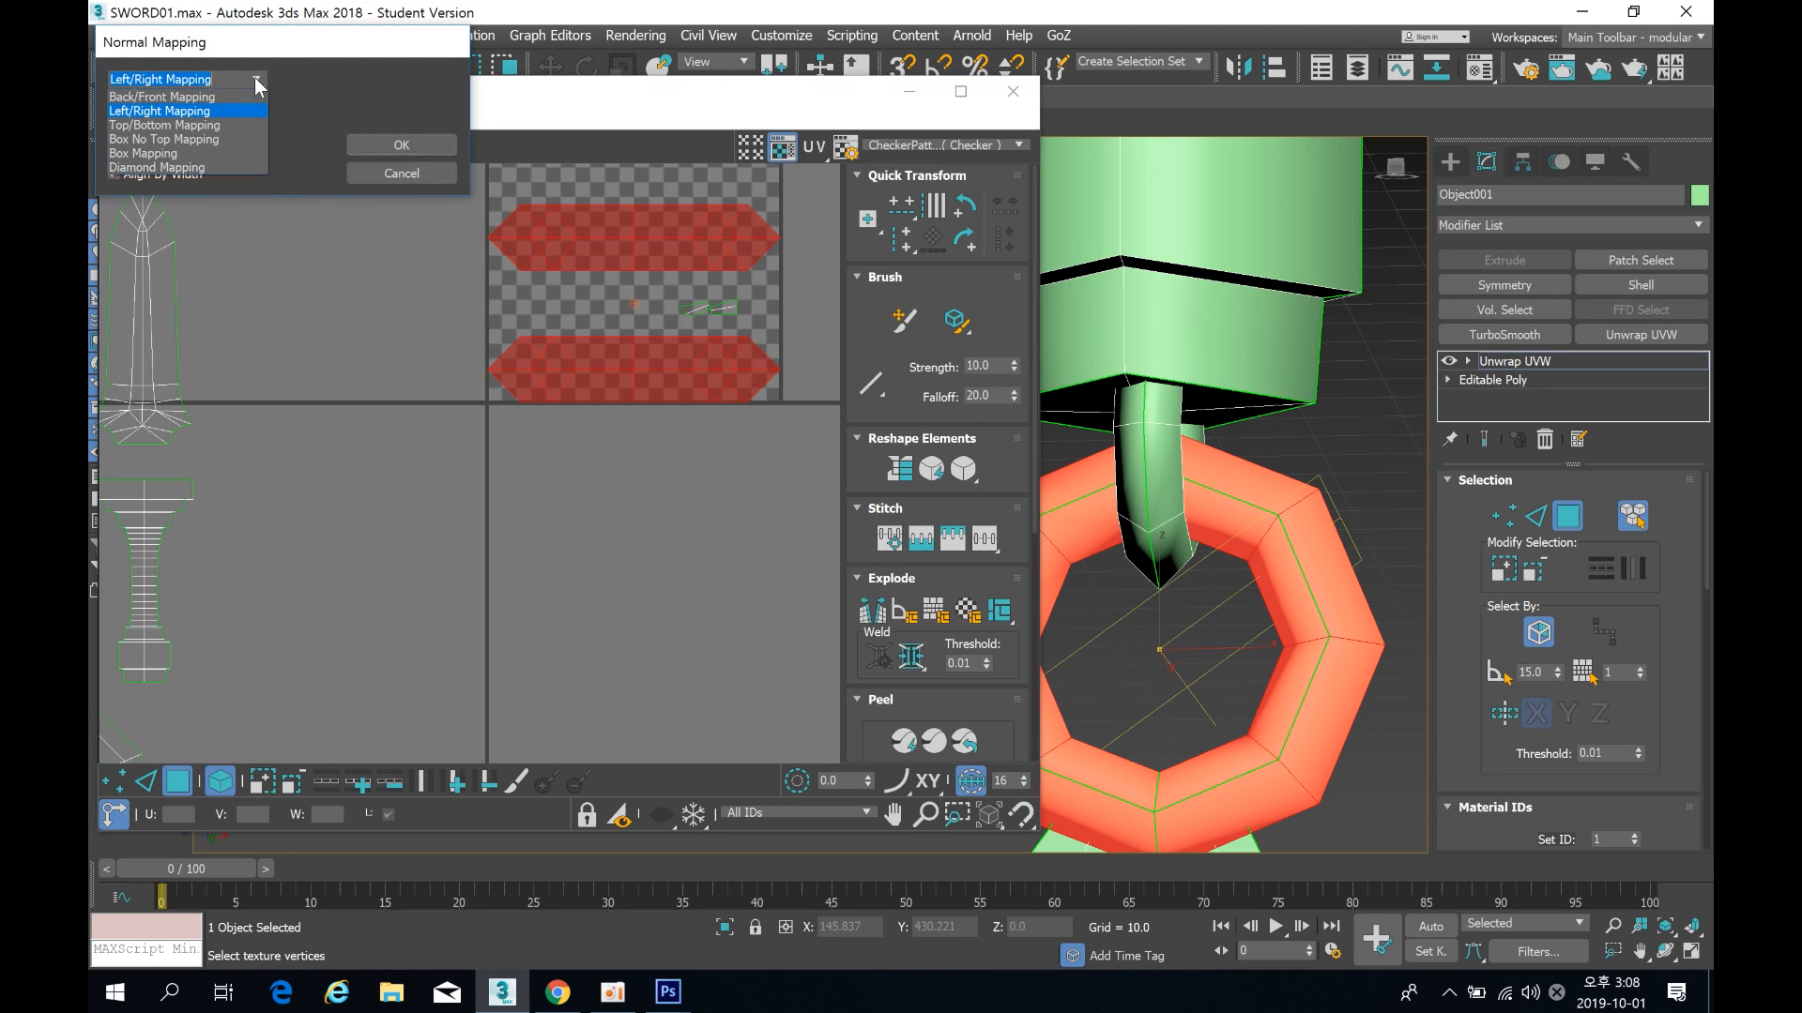
left_click(240, 96)
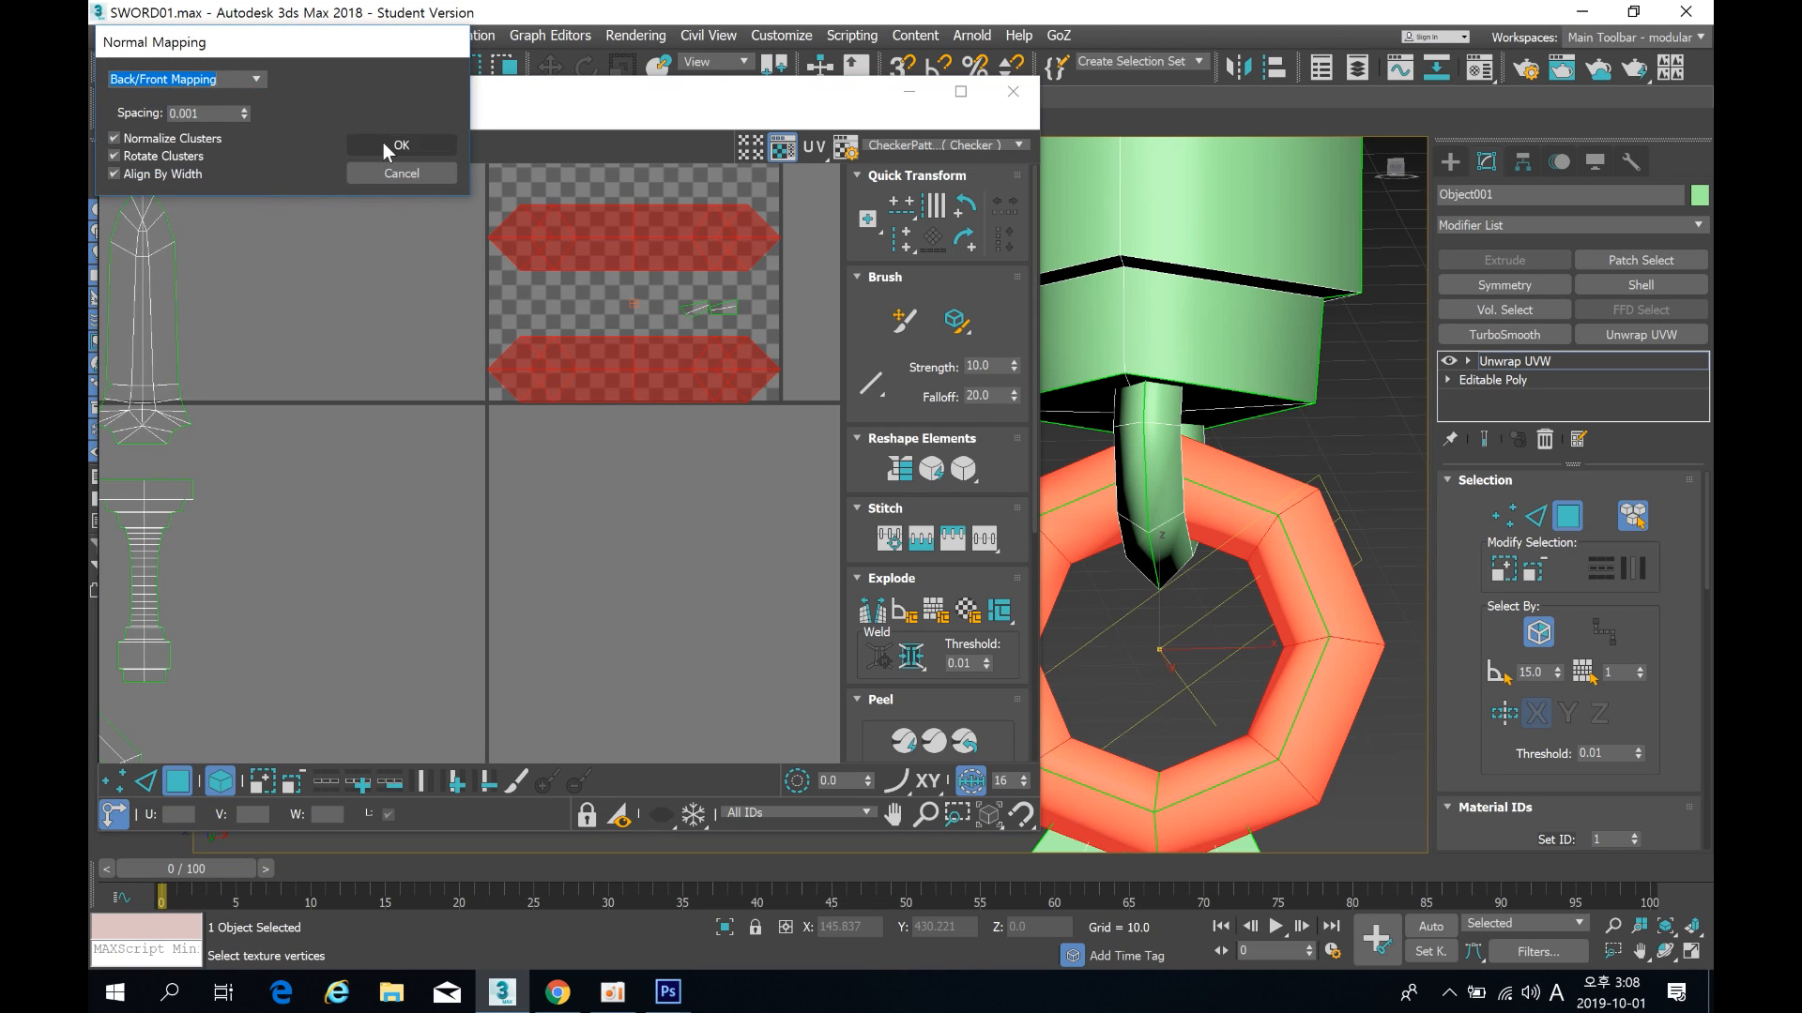
left_click(383, 143)
Step: Normal-map the ring with Top/Bottom Mapping and move its shells out of the tile, beside the other octagonal shells
left_click(285, 120)
left_click(296, 170)
left_click(256, 79)
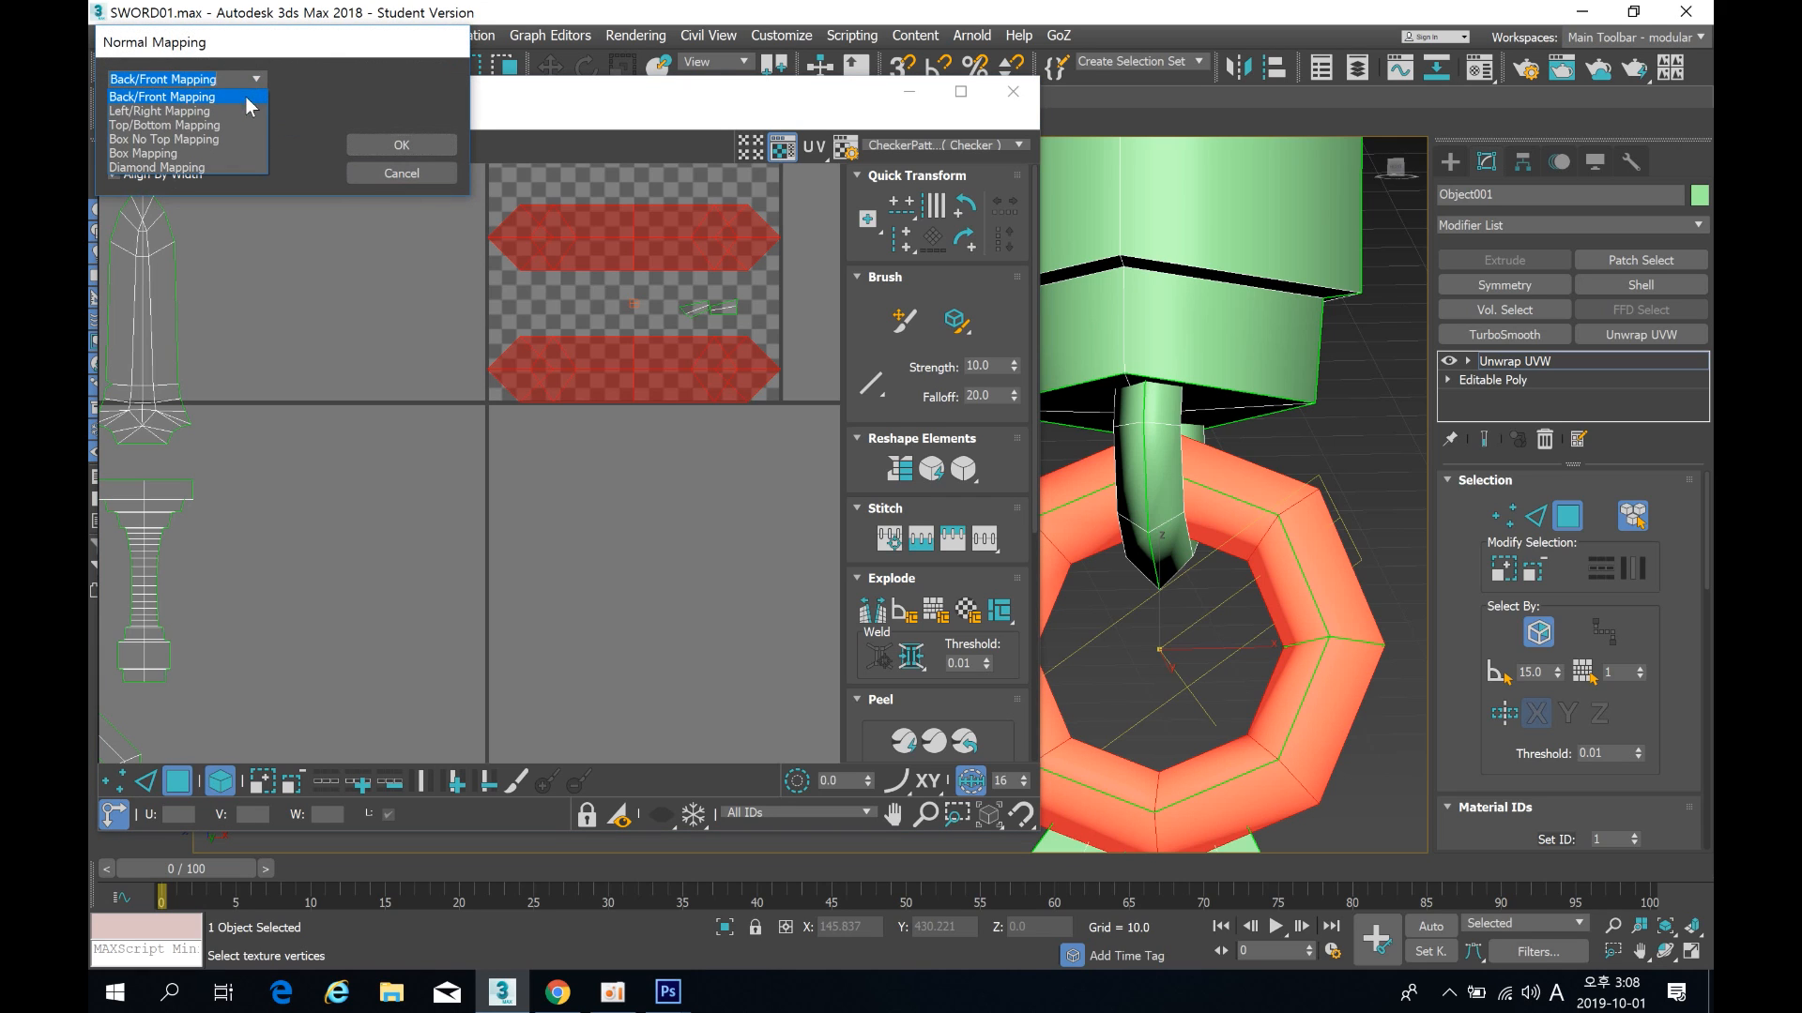
left_click(234, 126)
left_click(400, 145)
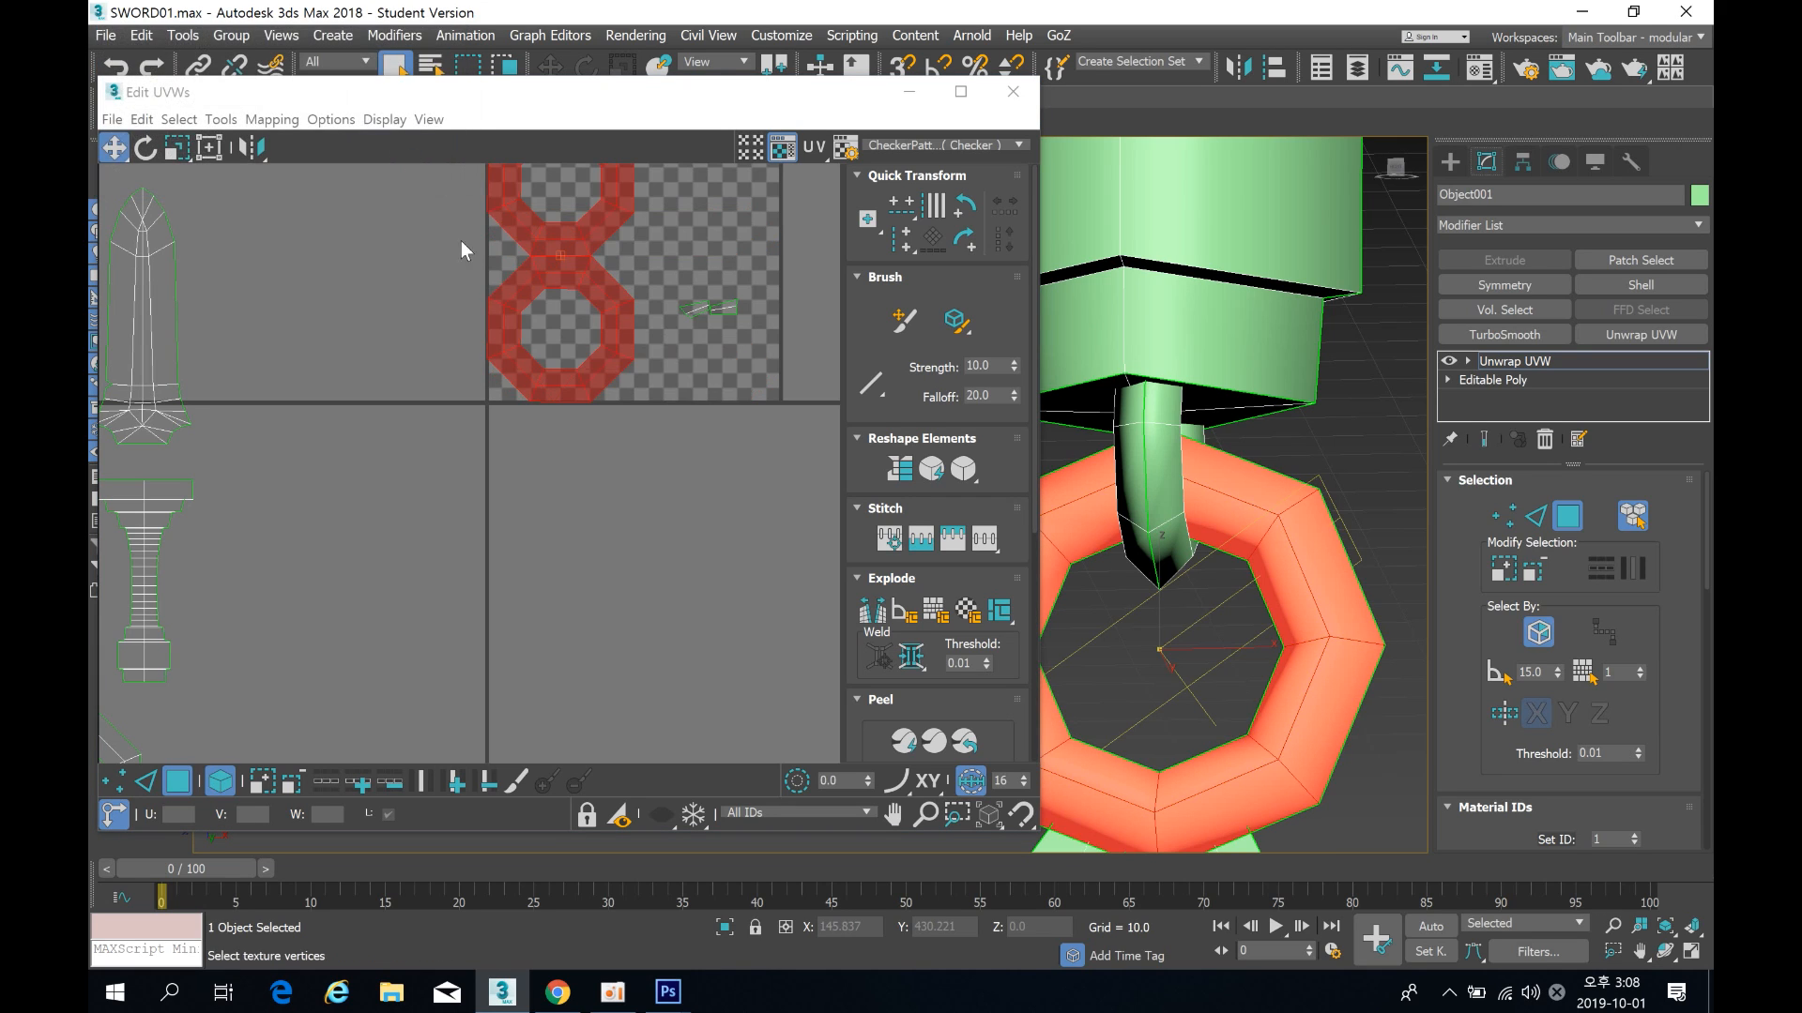
left_click_drag(586, 226, 391, 587)
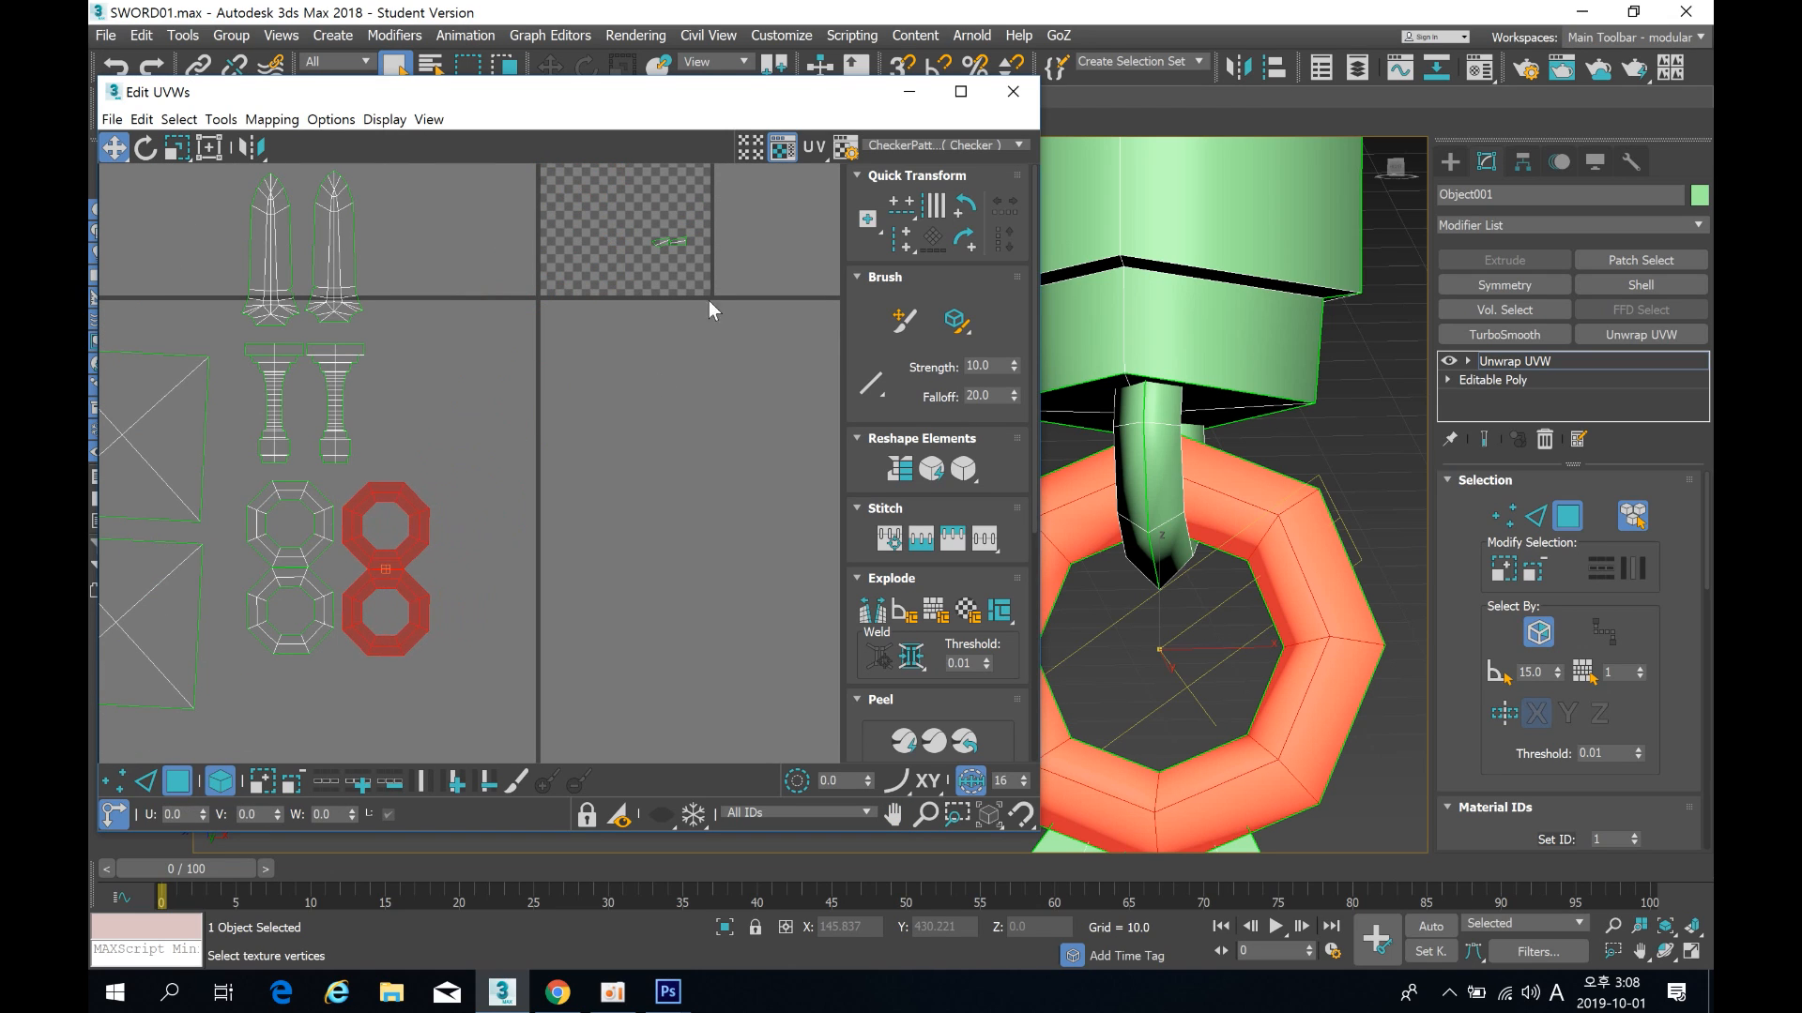
Step: Select both ribbon strips below the ring and move their UV shells out of the tile, beside the octagonal shells
middle_click_drag(1107, 523, 1178, 401)
middle_click_drag(1168, 527, 1171, 225)
left_click(1127, 522)
left_click(1285, 526)
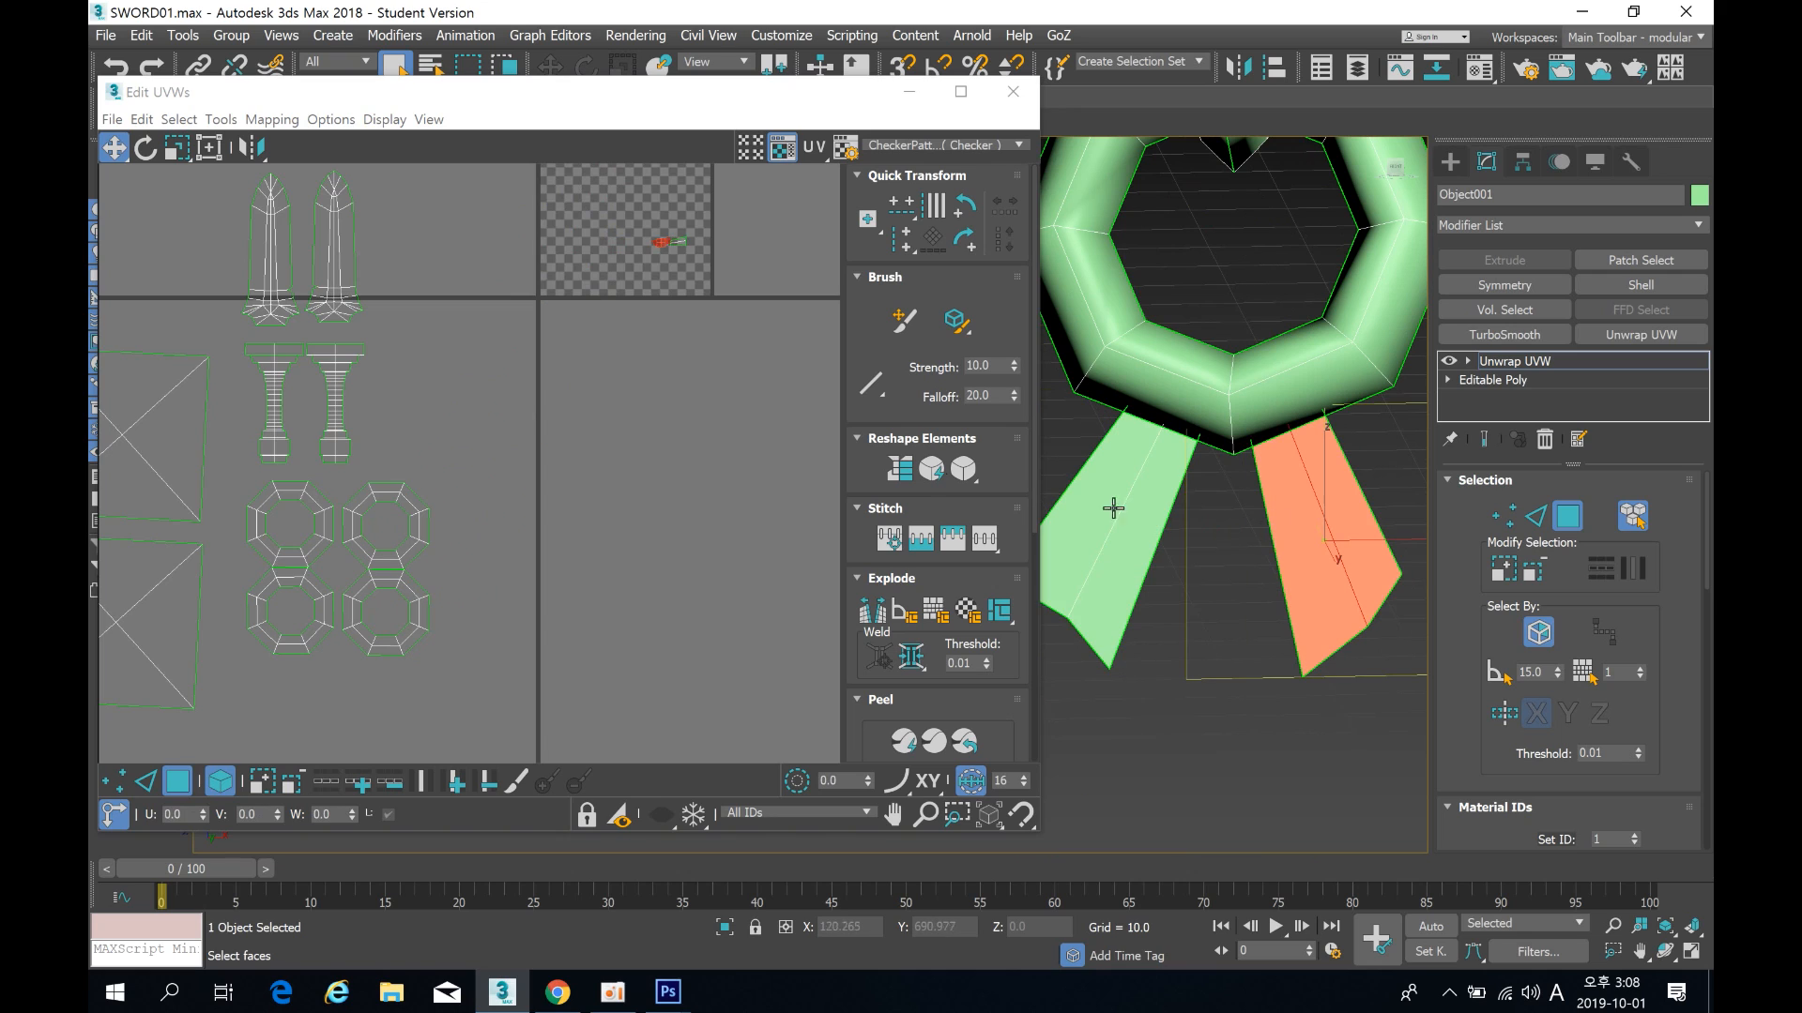
scroll(556, 385, "up", 5)
left_click_drag(518, 246, 772, 459)
middle_click_drag(683, 507, 685, 364)
scroll(648, 341, "down", 5)
left_click_drag(651, 228, 324, 552)
middle_click_drag(325, 552, 587, 345)
left_click_drag(619, 295, 434, 692)
middle_click_drag(435, 692, 482, 398)
scroll(438, 399, "up", 2)
scroll(437, 400, "down", 2)
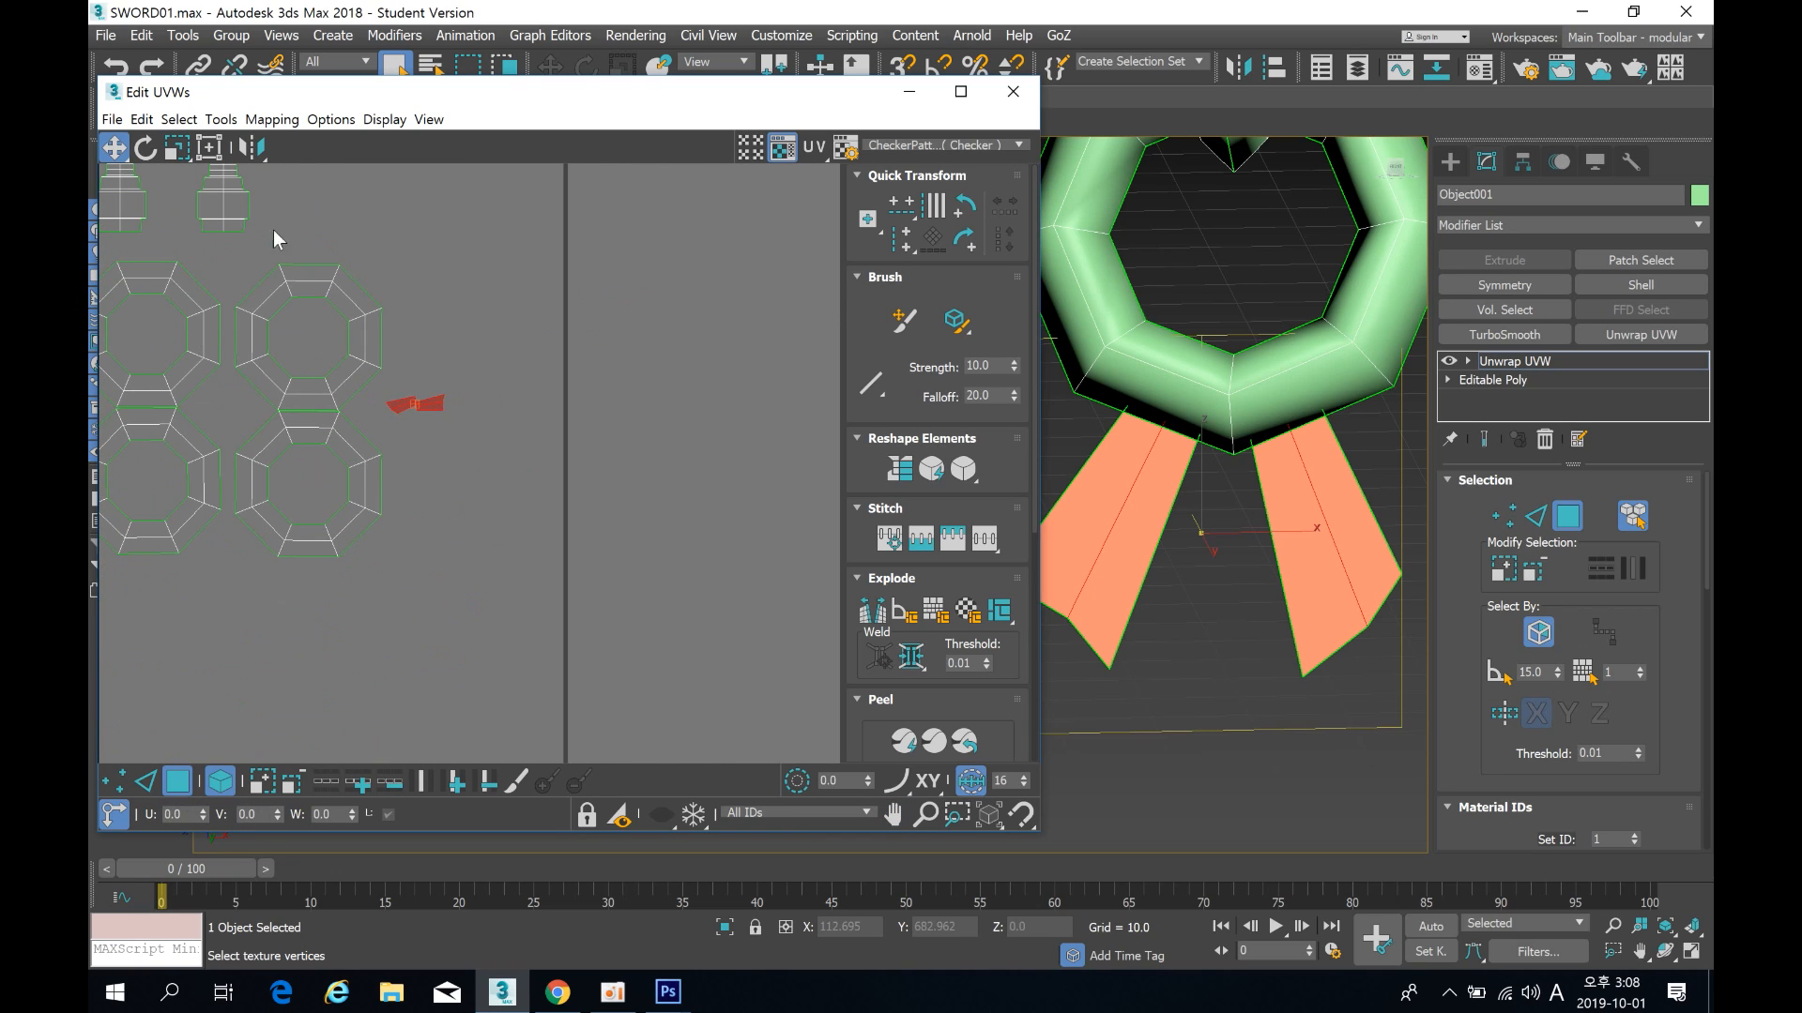
Step: Enlarge the two ribbon shells together with freeform scaling and reposition them beside the octagonal shells
left_click(208, 146)
left_click_drag(446, 417, 660, 531)
left_click_drag(608, 455, 635, 419)
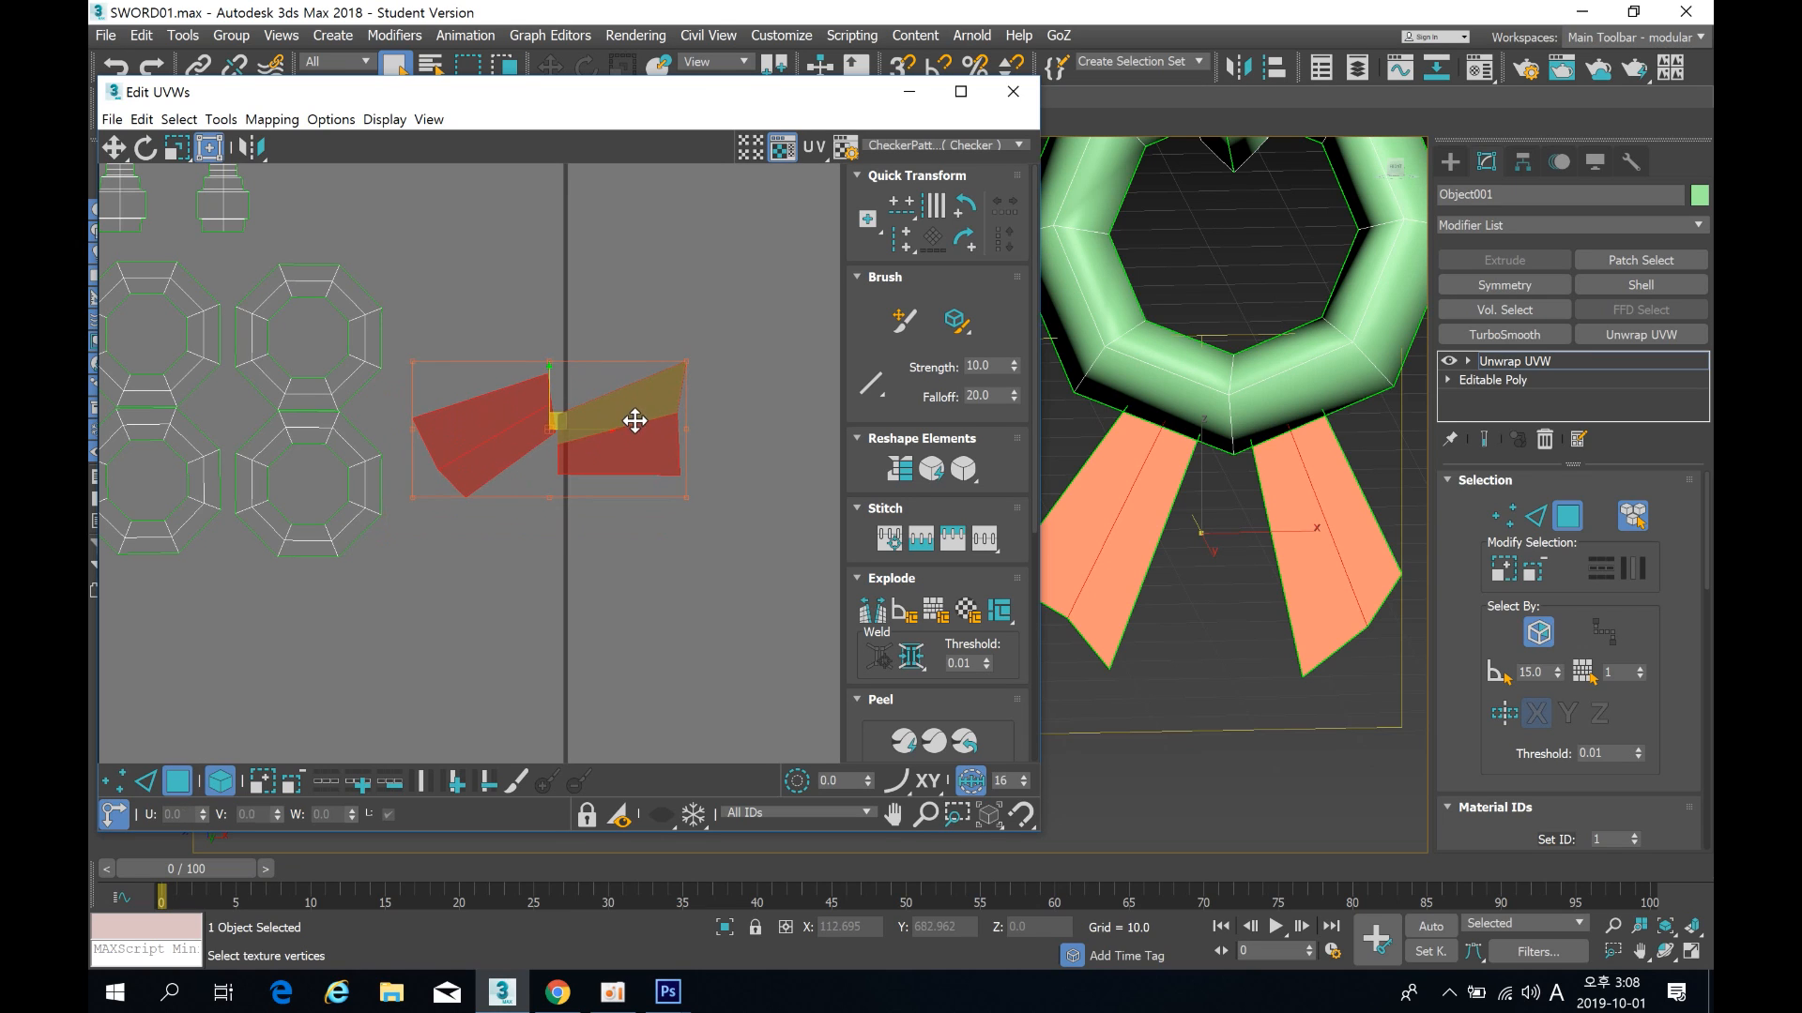
left_click(612, 306)
scroll(394, 510, "down", 5)
middle_click_drag(353, 441, 426, 458)
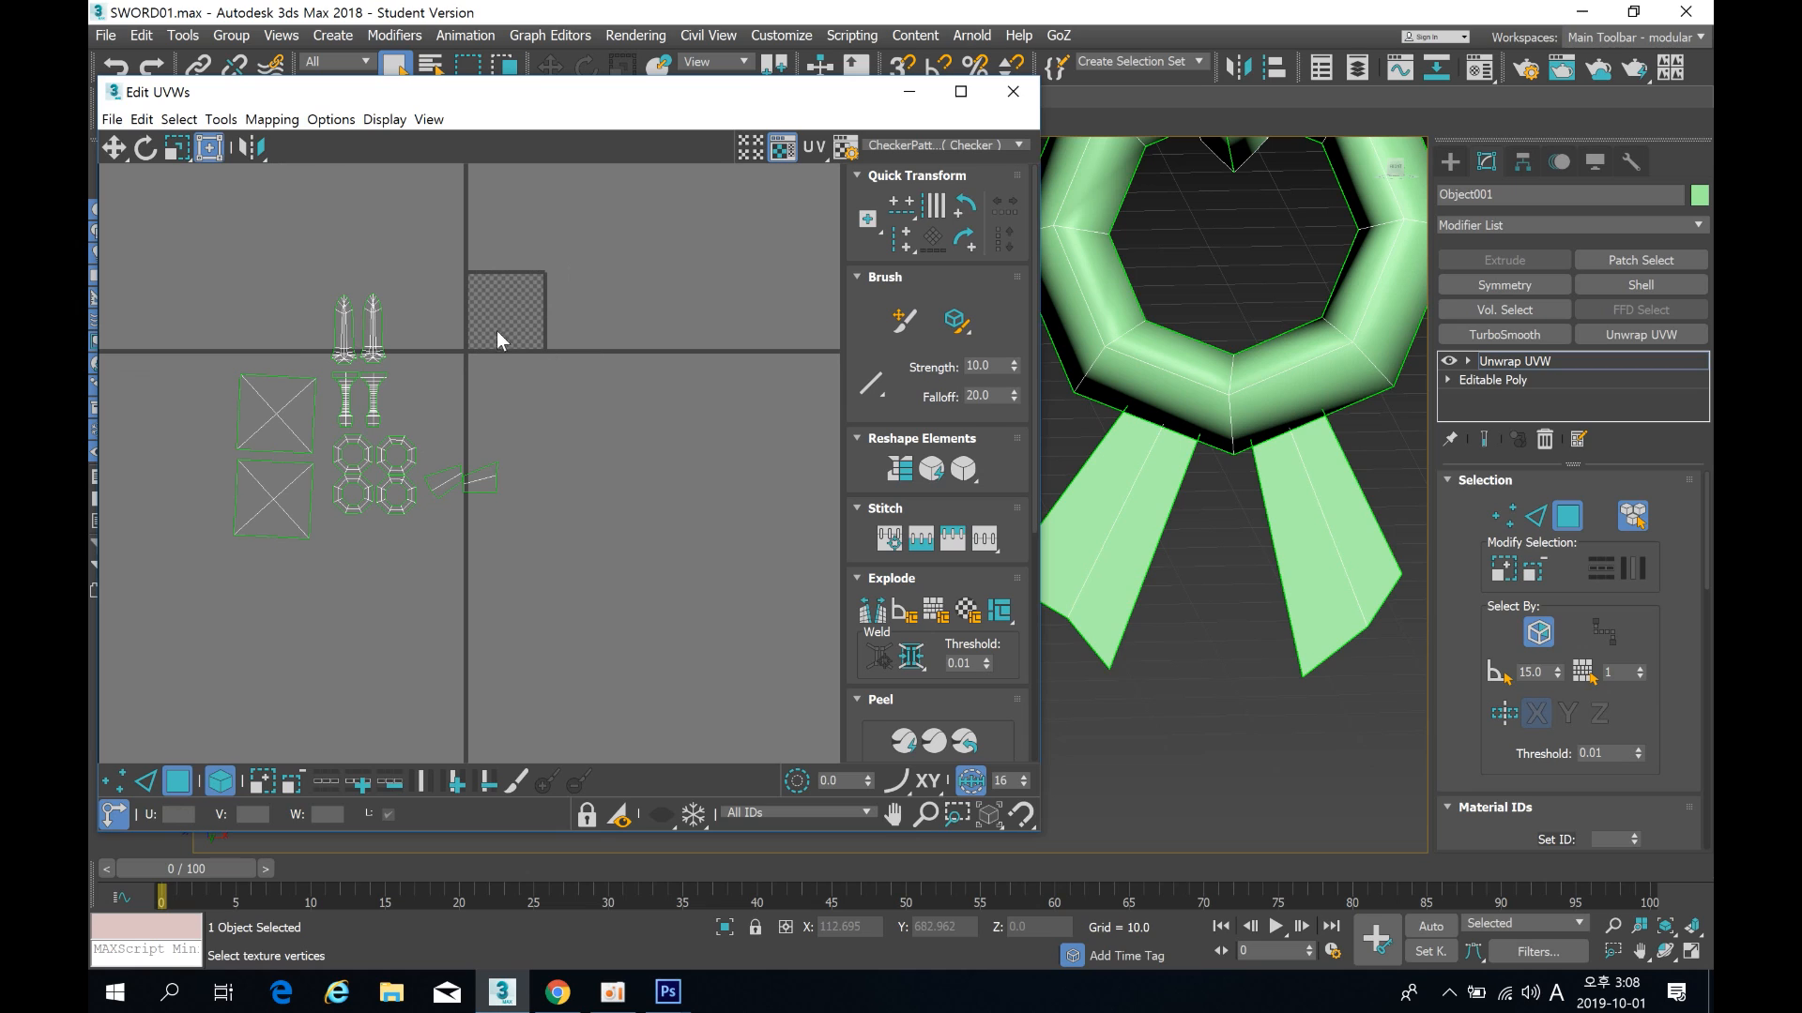
scroll(424, 363, "up", 5)
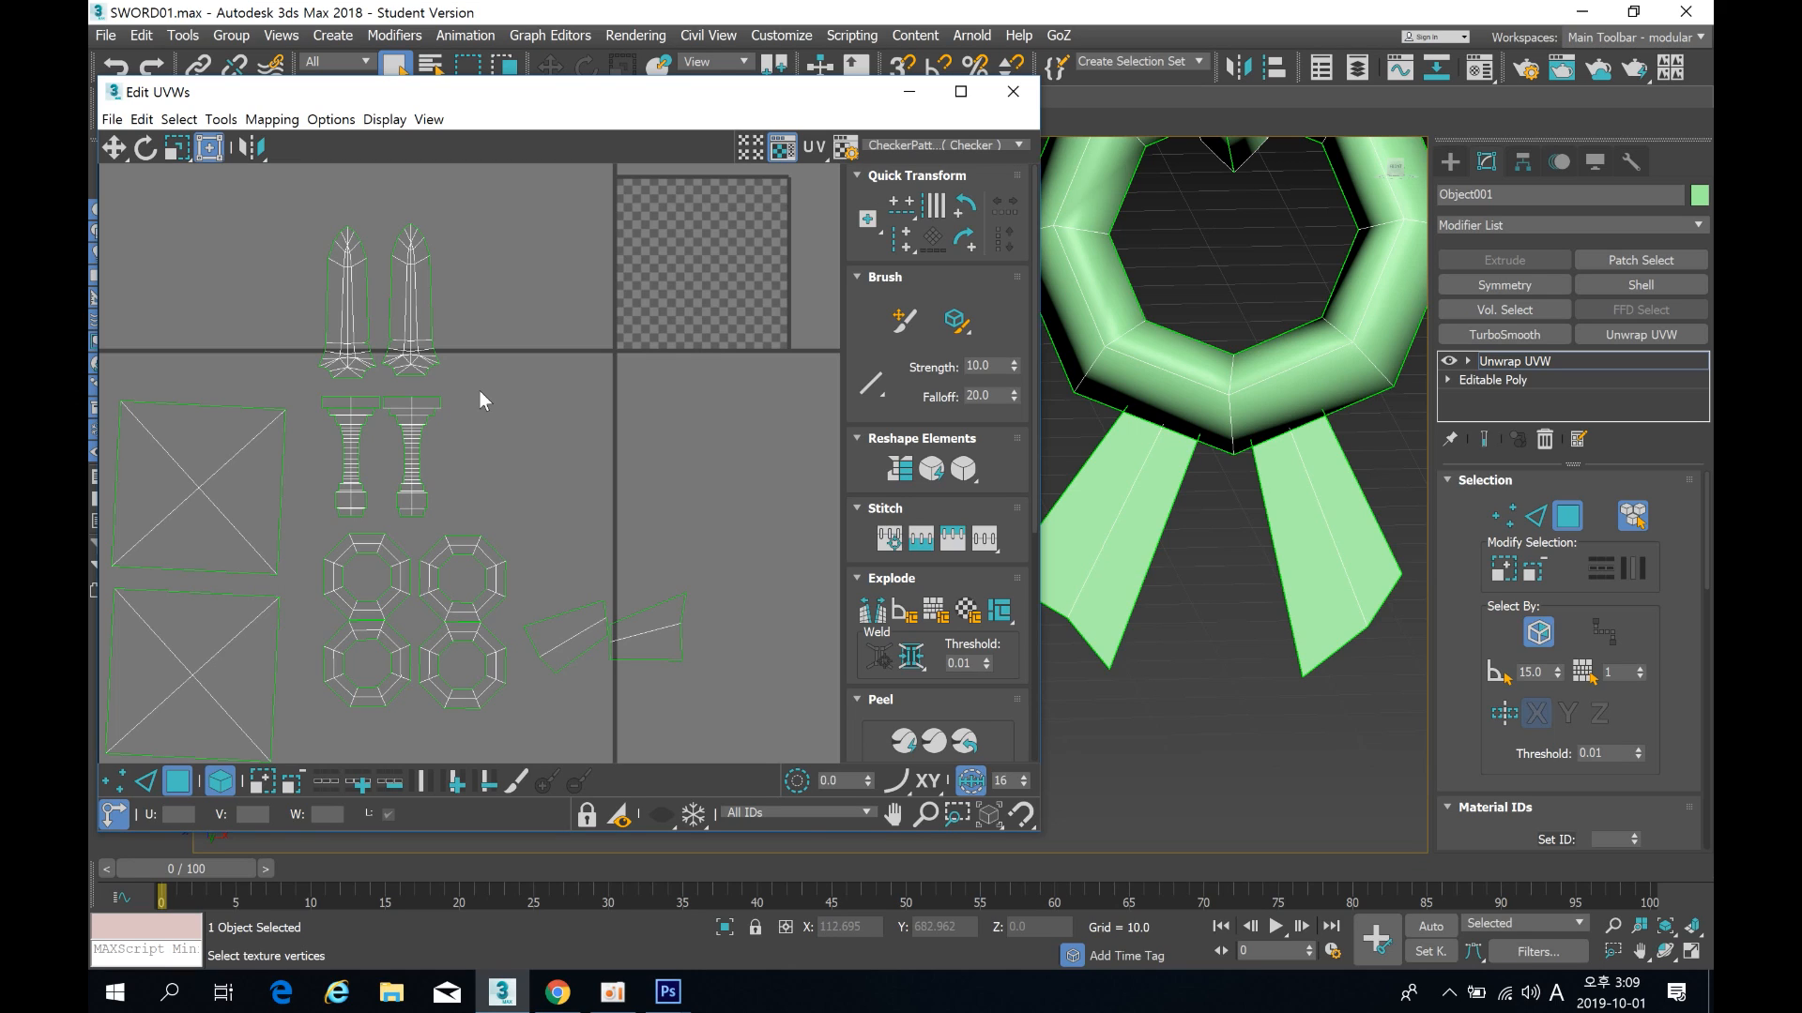
middle_click_drag(616, 235, 508, 310)
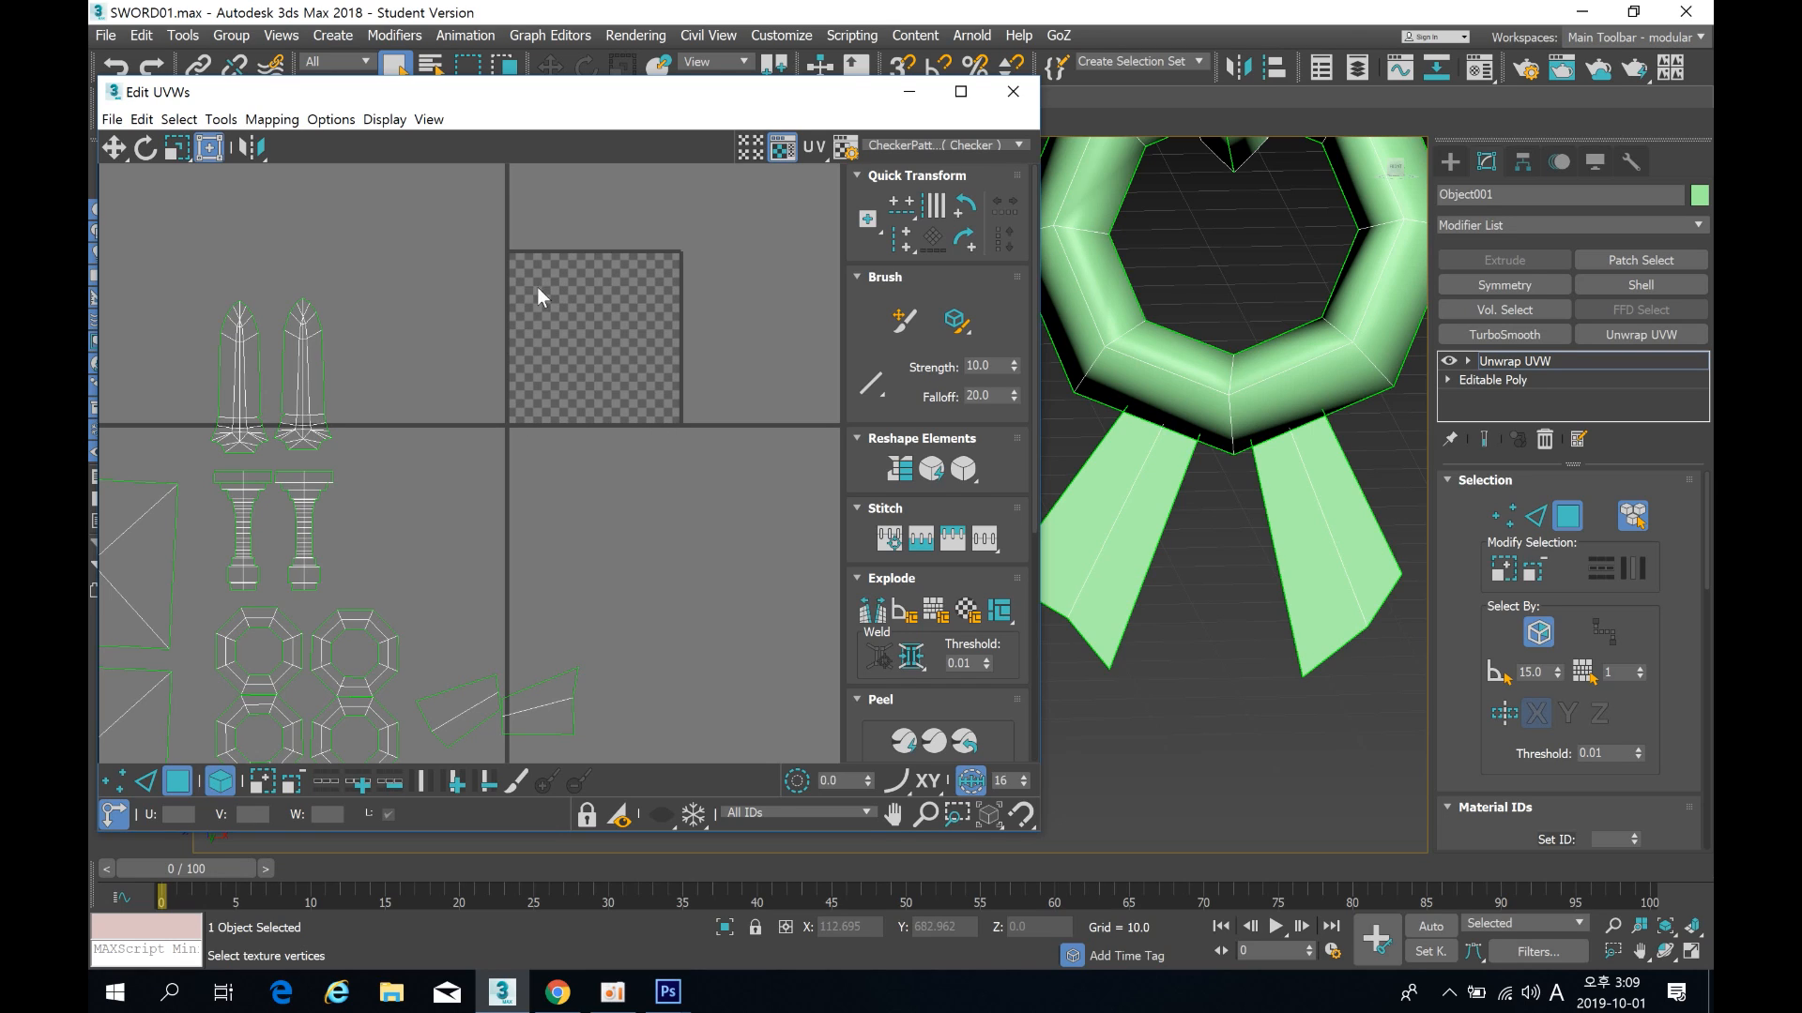
middle_click_drag(292, 474, 322, 454)
scroll(297, 454, "up", 2)
scroll(295, 454, "down", 2)
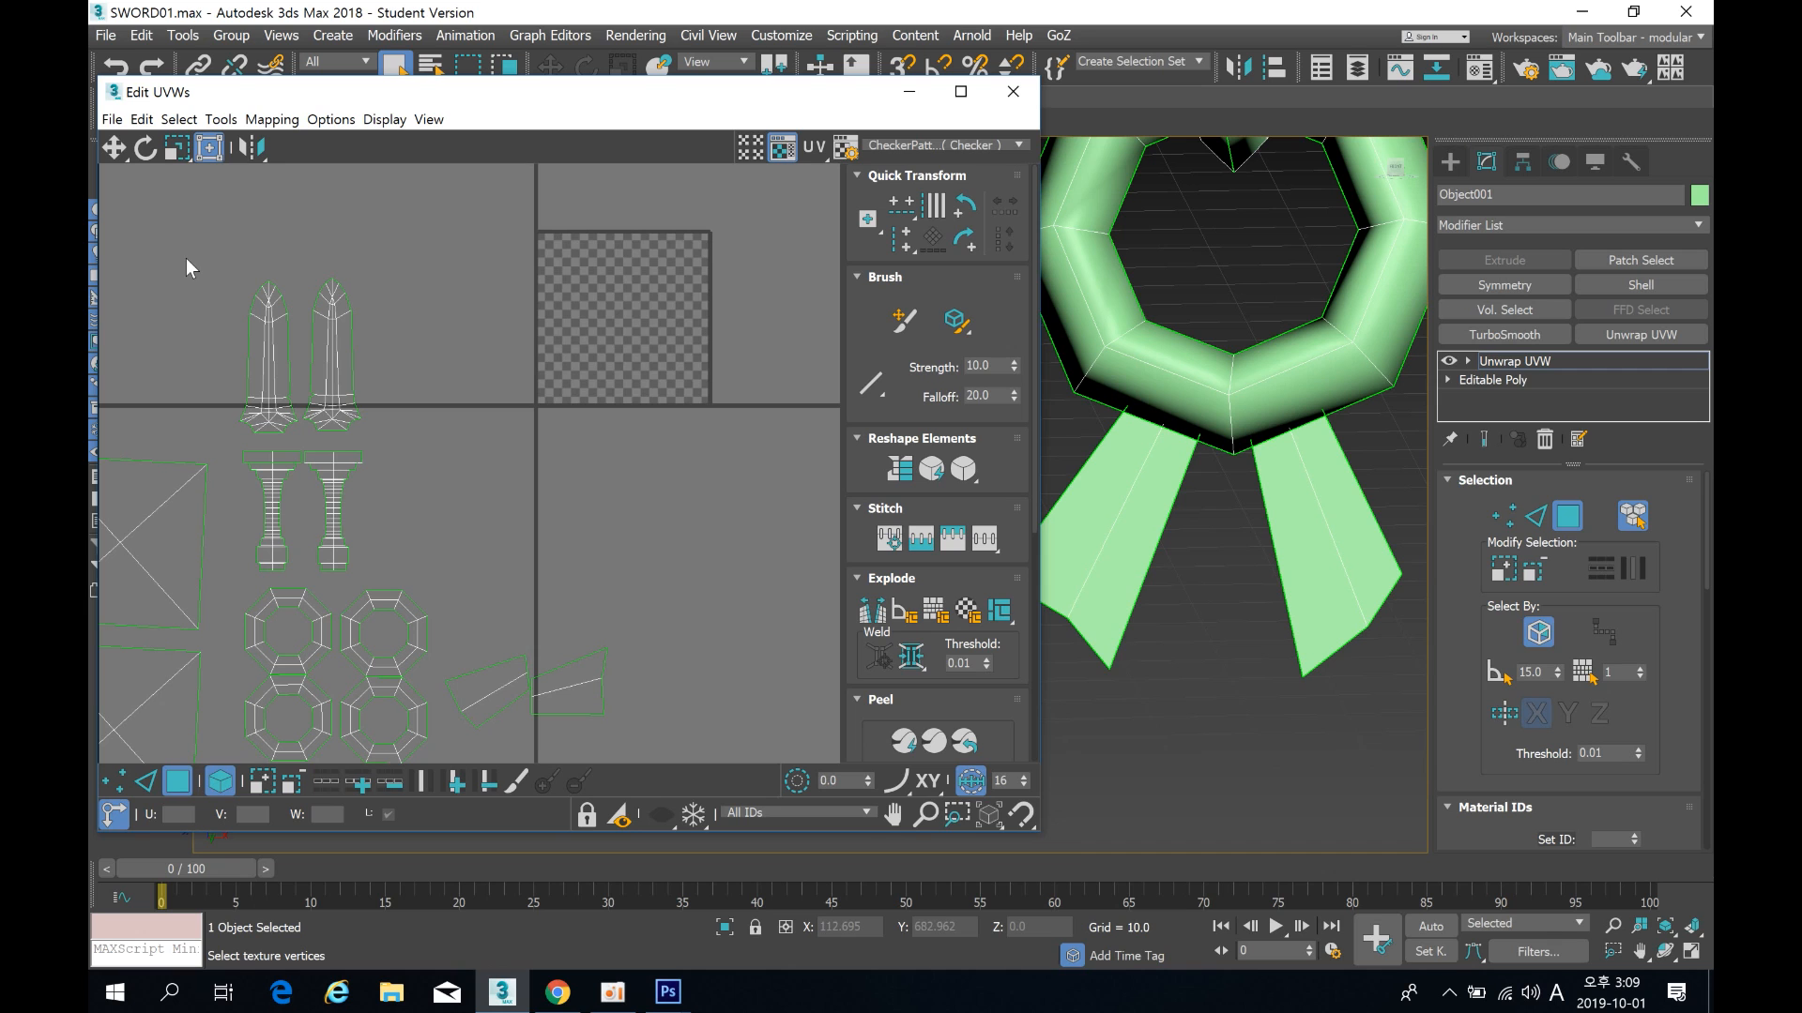
Step: Minimize the UV editor and examine the whole sword against the reference images, switching to the Front view
left_click(919, 92)
middle_click_drag(1154, 316, 691, 399)
scroll(691, 400, "down", 3)
scroll(909, 391, "down", 5)
middle_click_drag(1022, 282, 701, 688)
scroll(773, 509, "down", 2)
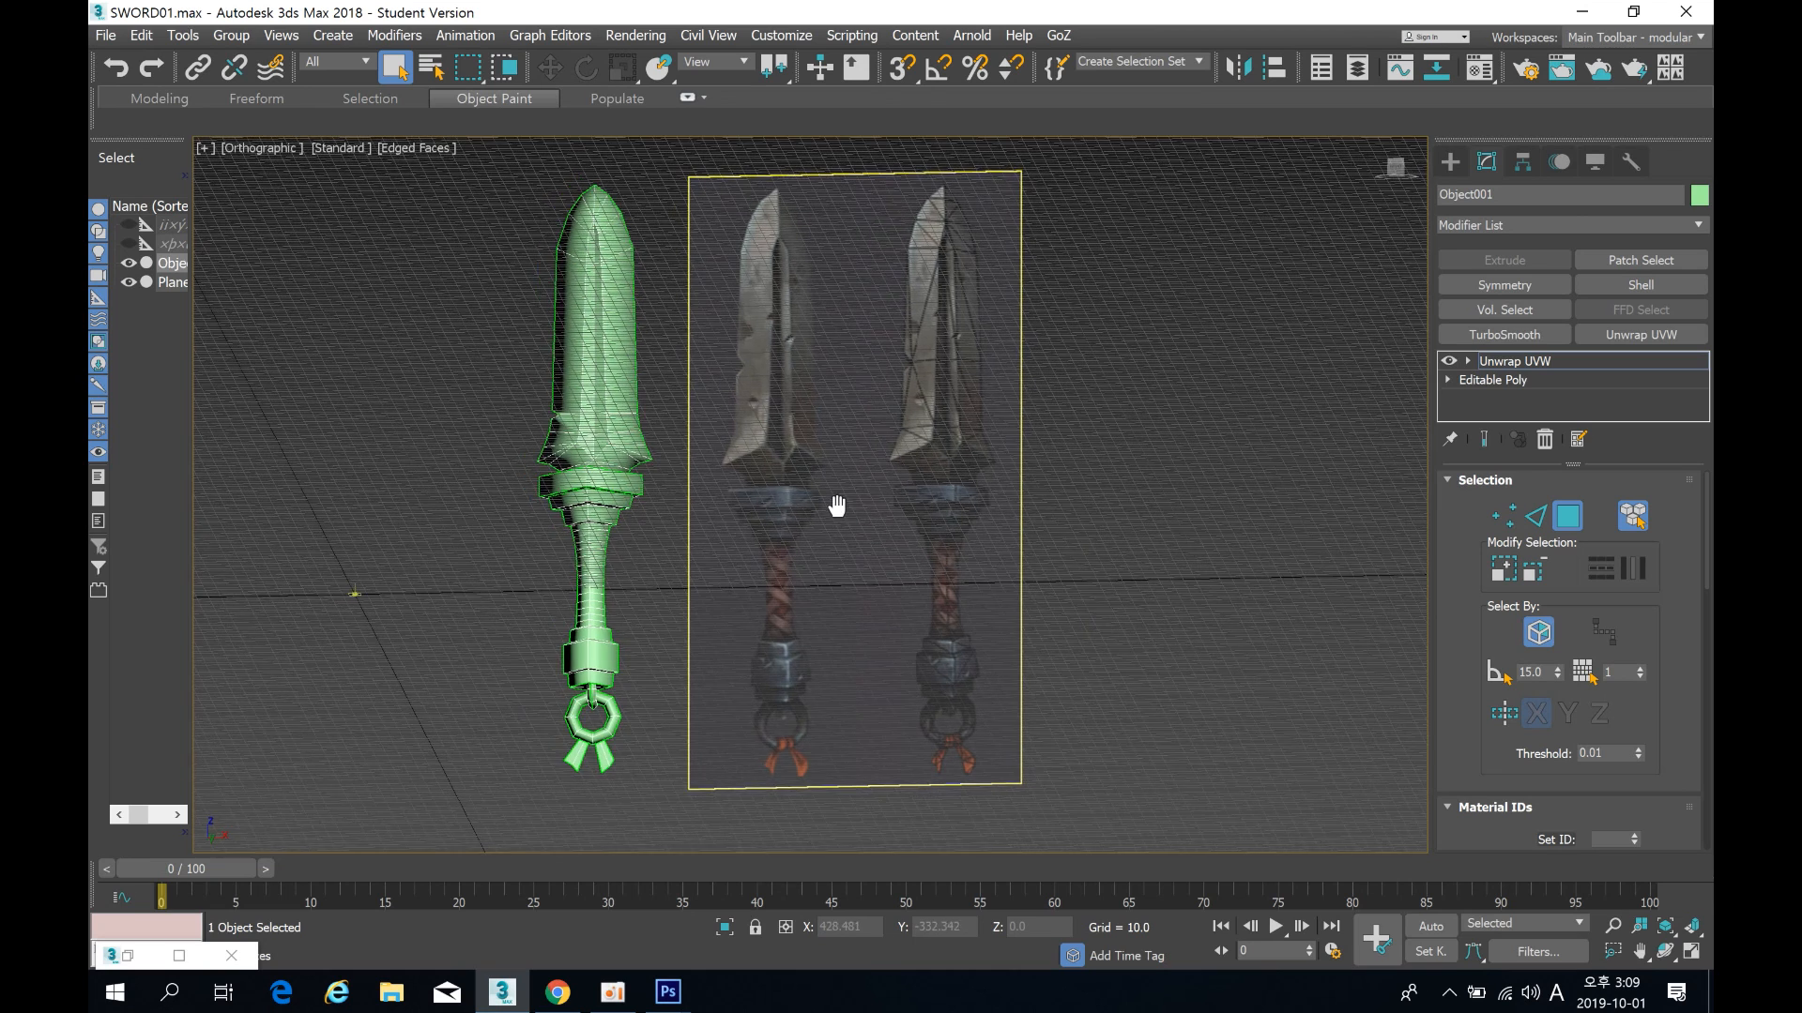
key("f")
scroll(891, 517, "down", 3)
middle_click_drag(991, 505, 890, 501)
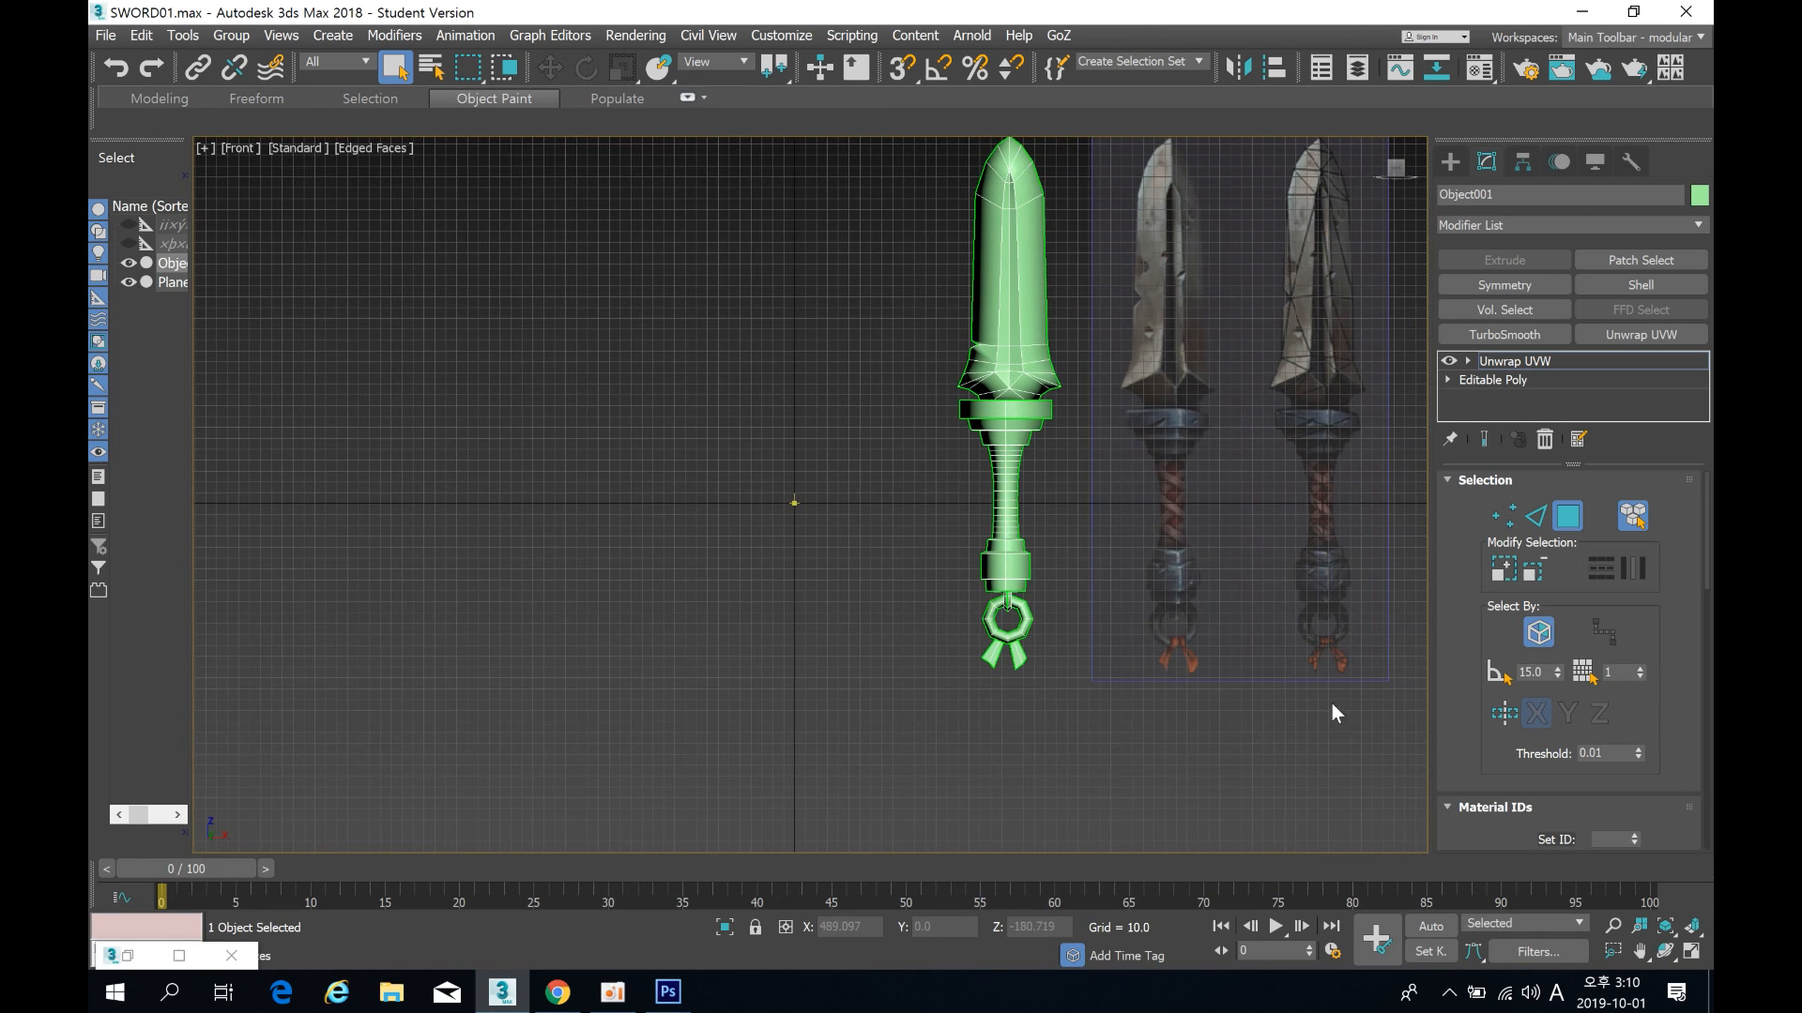
Step: Reopen the UV editor and scale the two crossed square shells down to a small size
left_click_drag(1487, 753, 1477, 390)
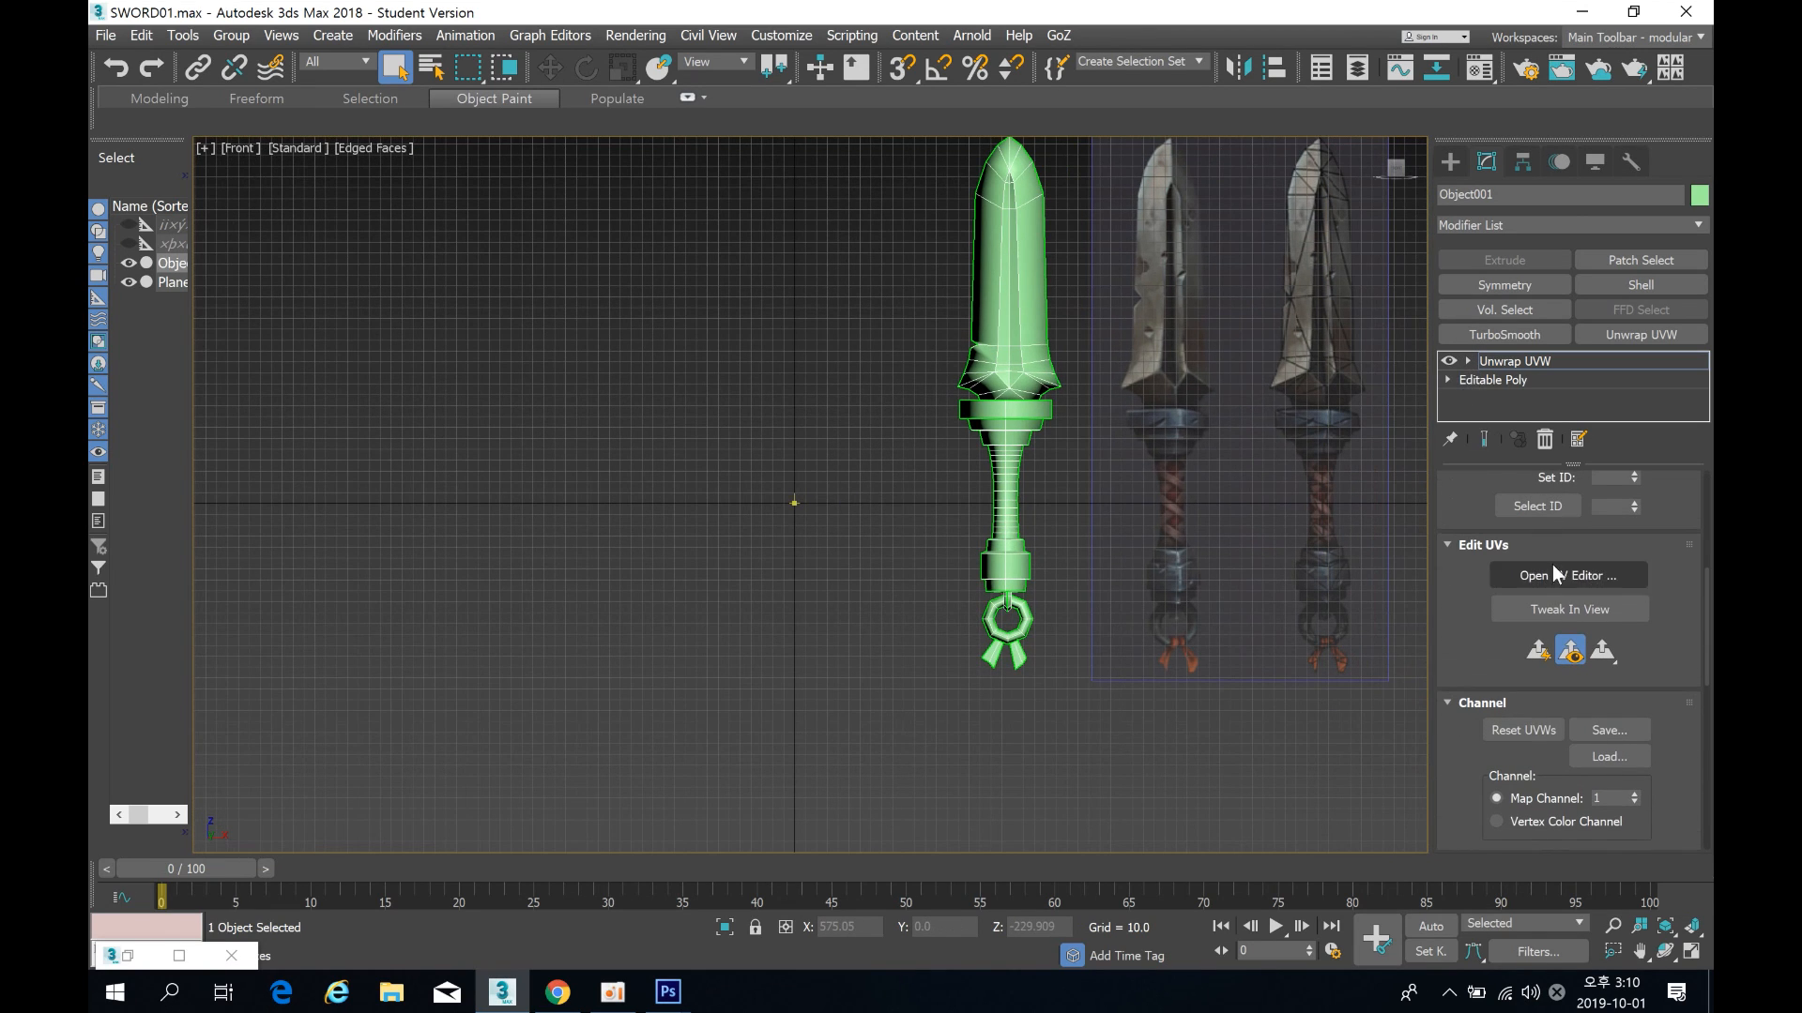
left_click(1518, 572)
scroll(466, 358, "down", 4)
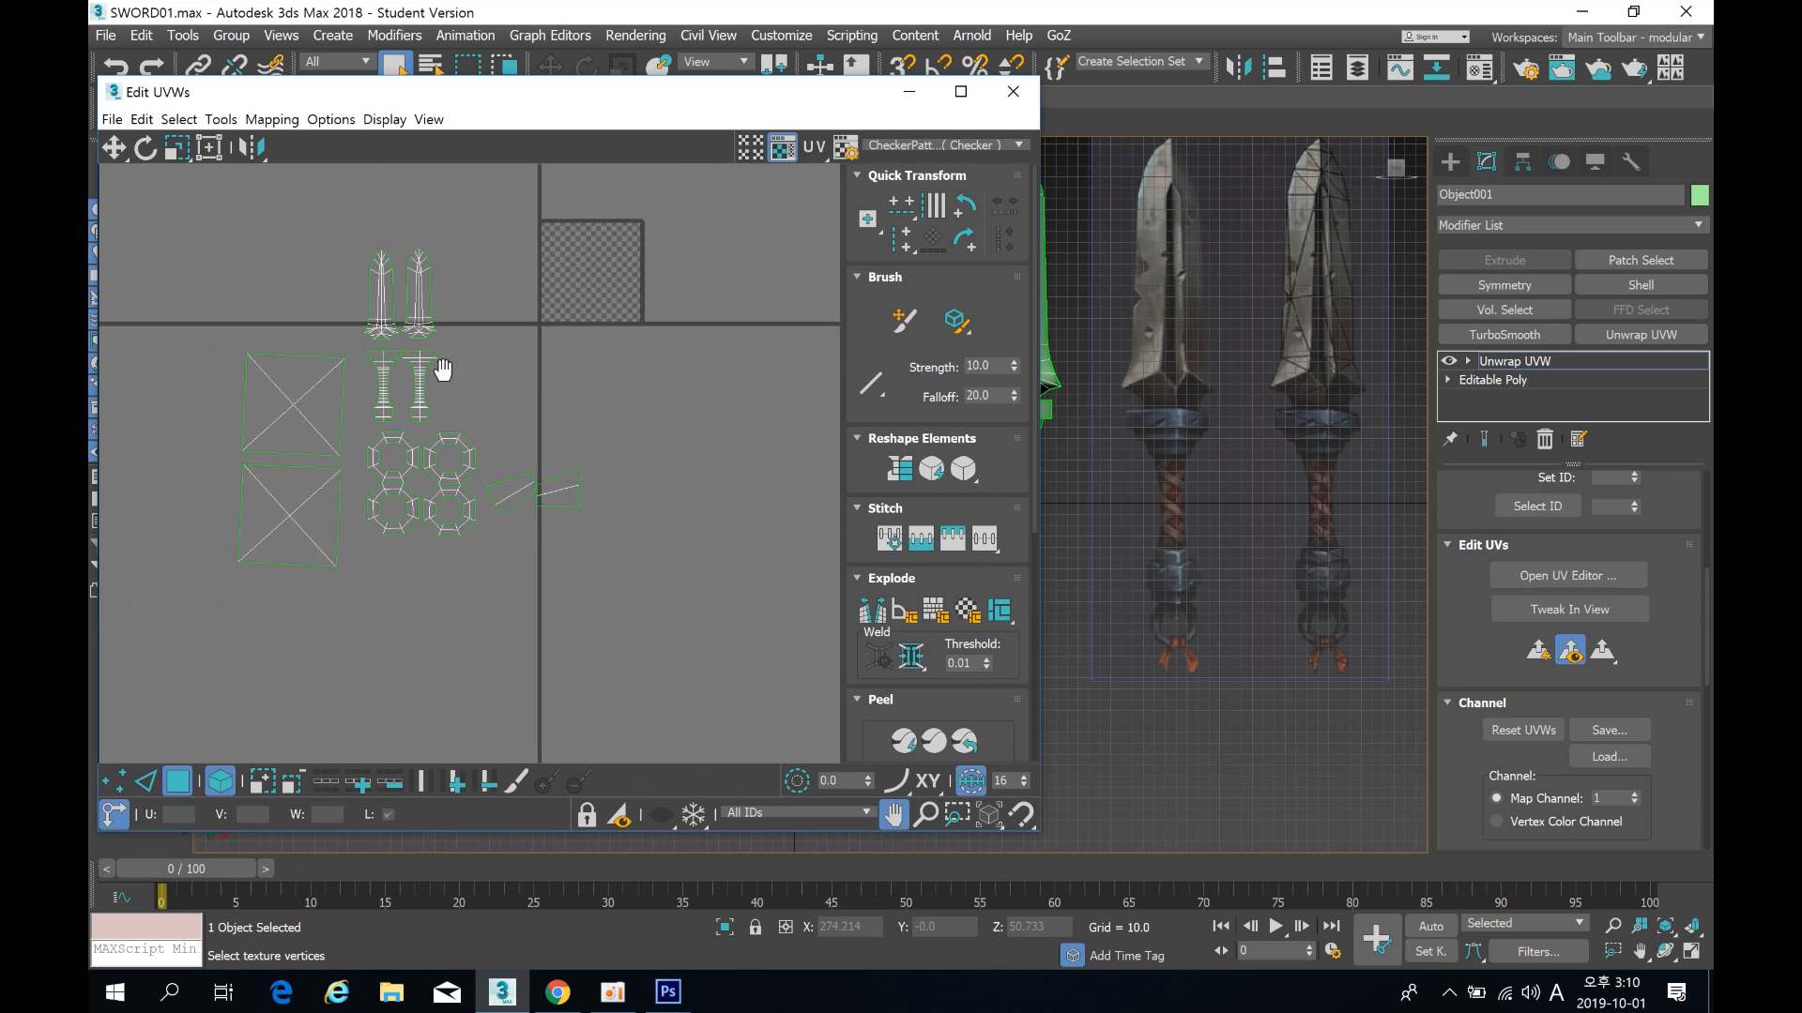
left_click_drag(308, 544, 284, 483)
scroll(436, 542, "up", 4)
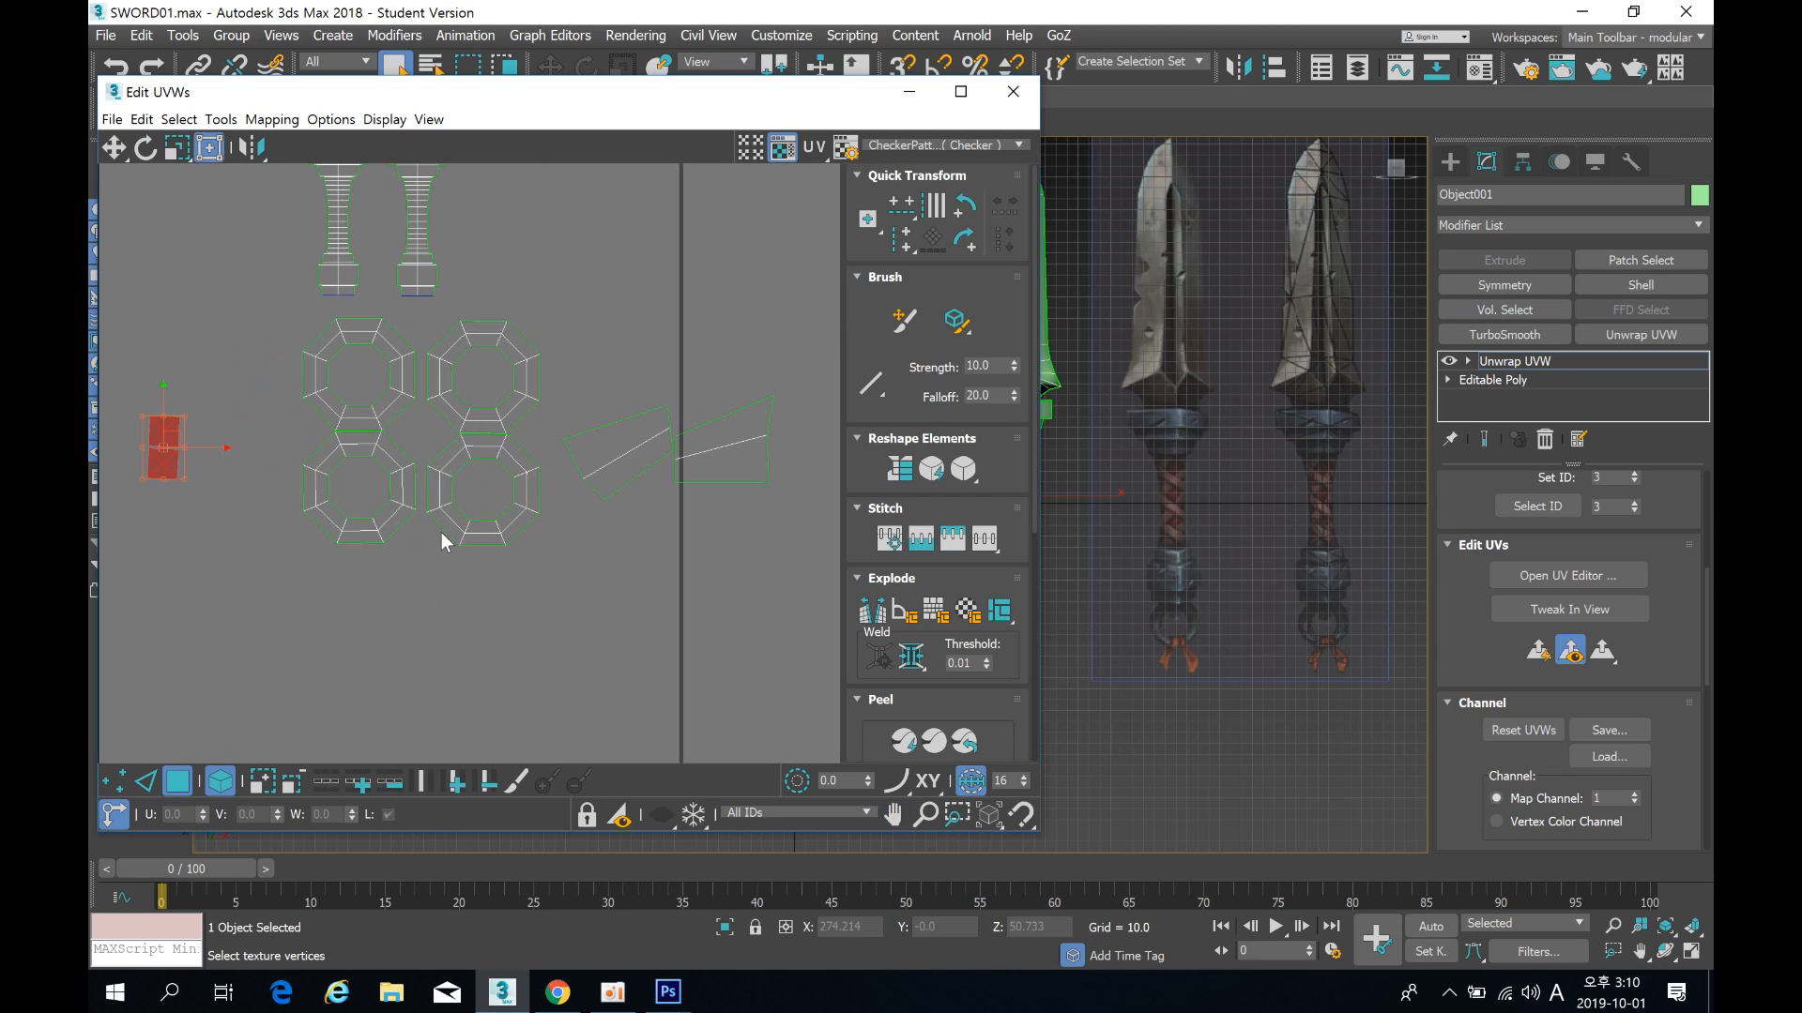
Step: Shrink the four octagonal shells and the ribbon shells and line them up beside the small square shells
left_click_drag(278, 313, 543, 621)
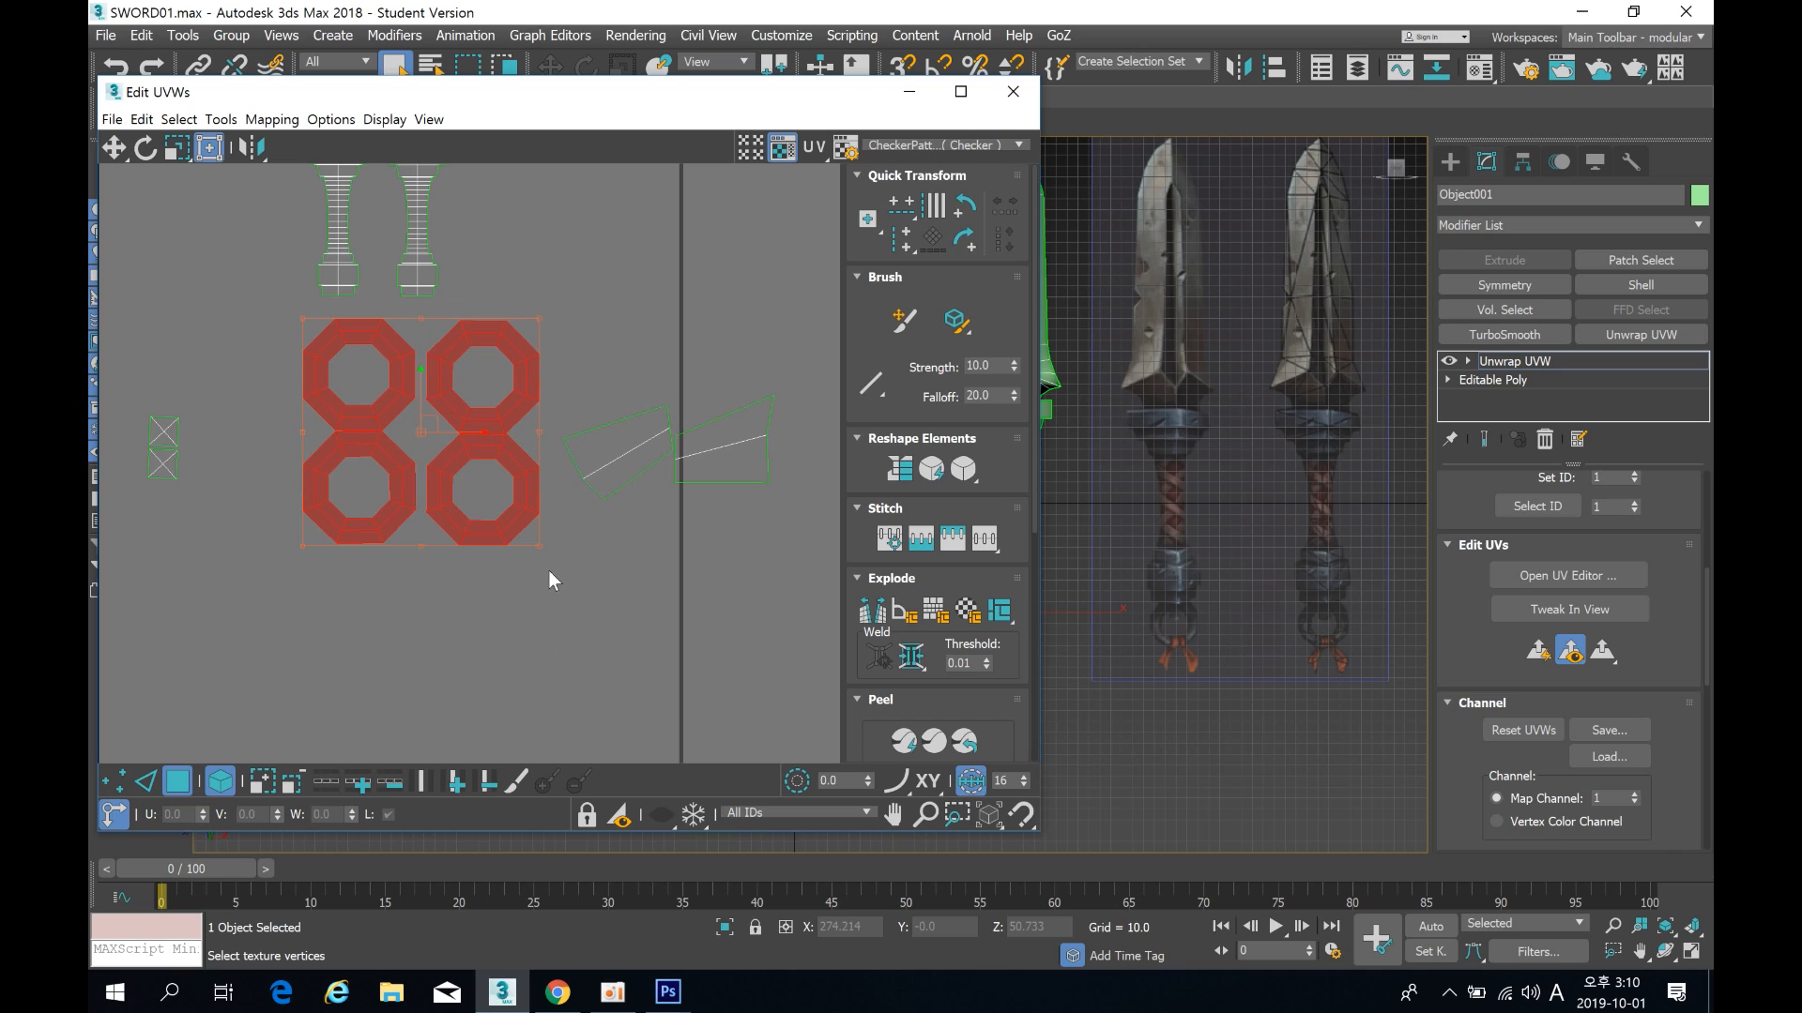
left_click_drag(536, 547, 227, 451)
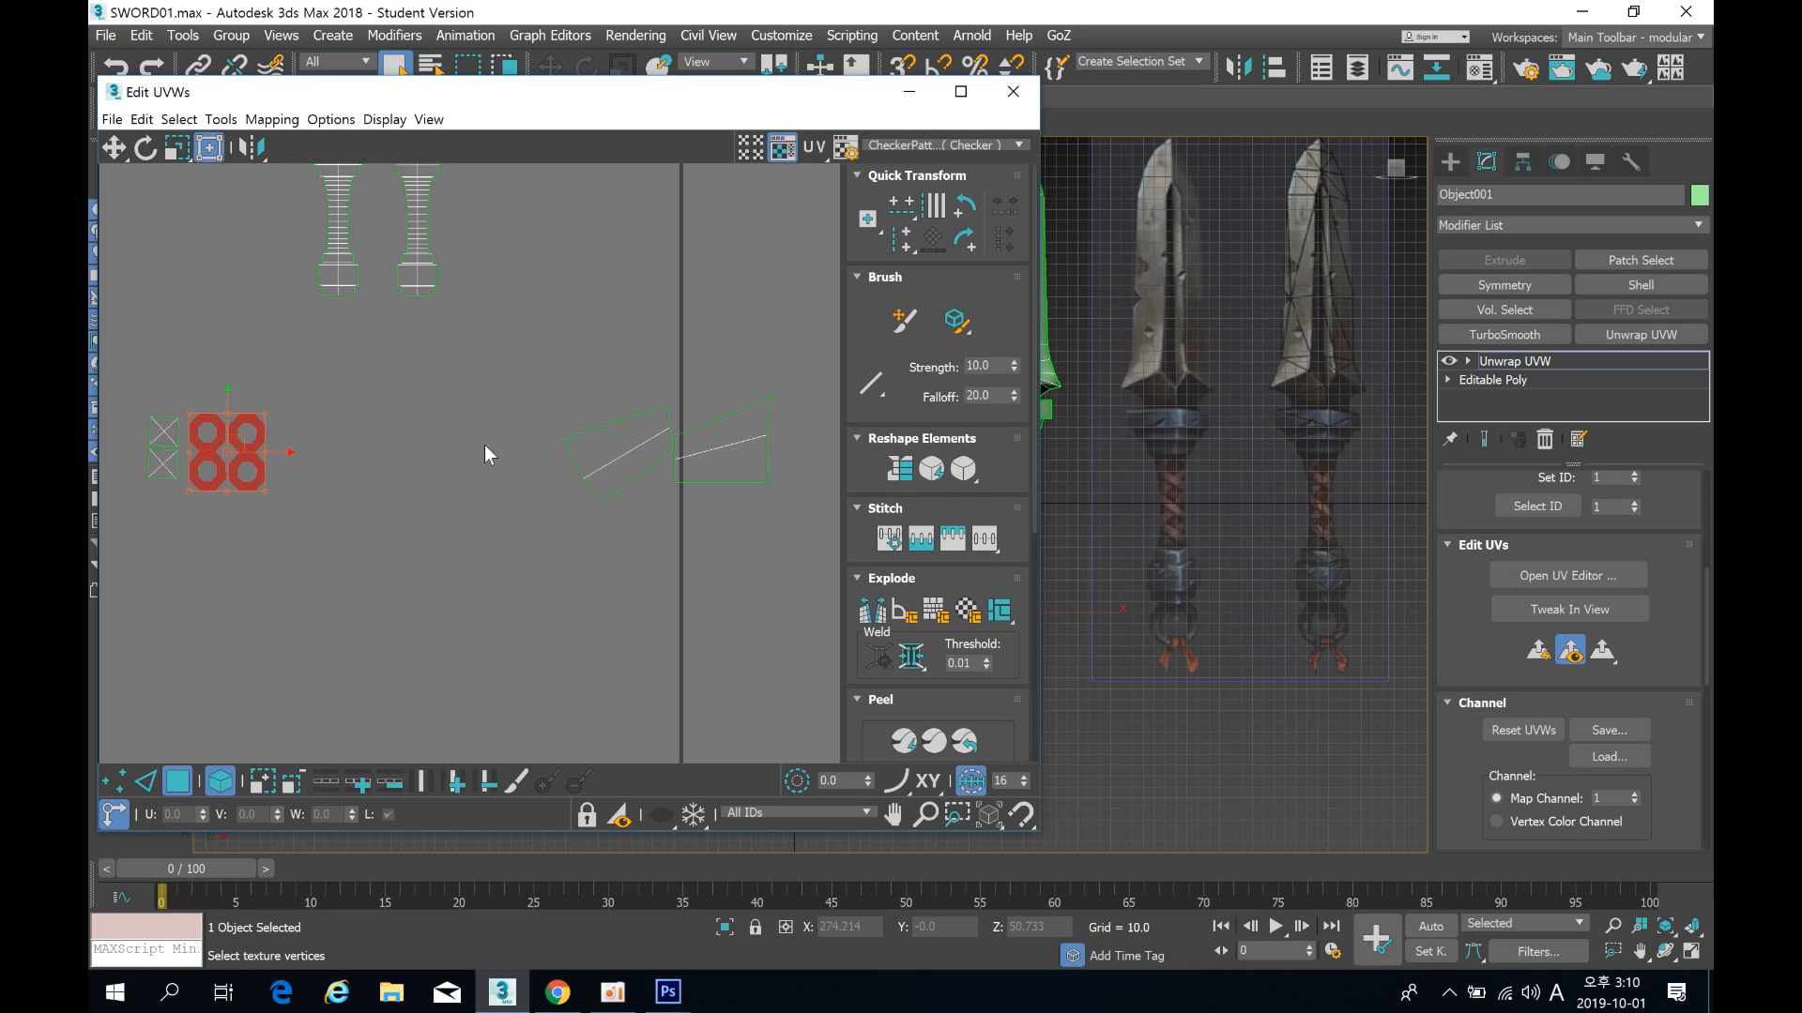
left_click_drag(811, 621, 809, 619)
left_click_drag(777, 499, 323, 468)
Step: Move the blade and handle shells together to the texture tile, with both blades inside and the handles just below
middle_click_drag(470, 353, 431, 700)
left_click_drag(222, 224, 568, 664)
left_click_drag(385, 535, 703, 440)
middle_click_drag(702, 440, 483, 390)
left_click_drag(482, 390, 549, 407)
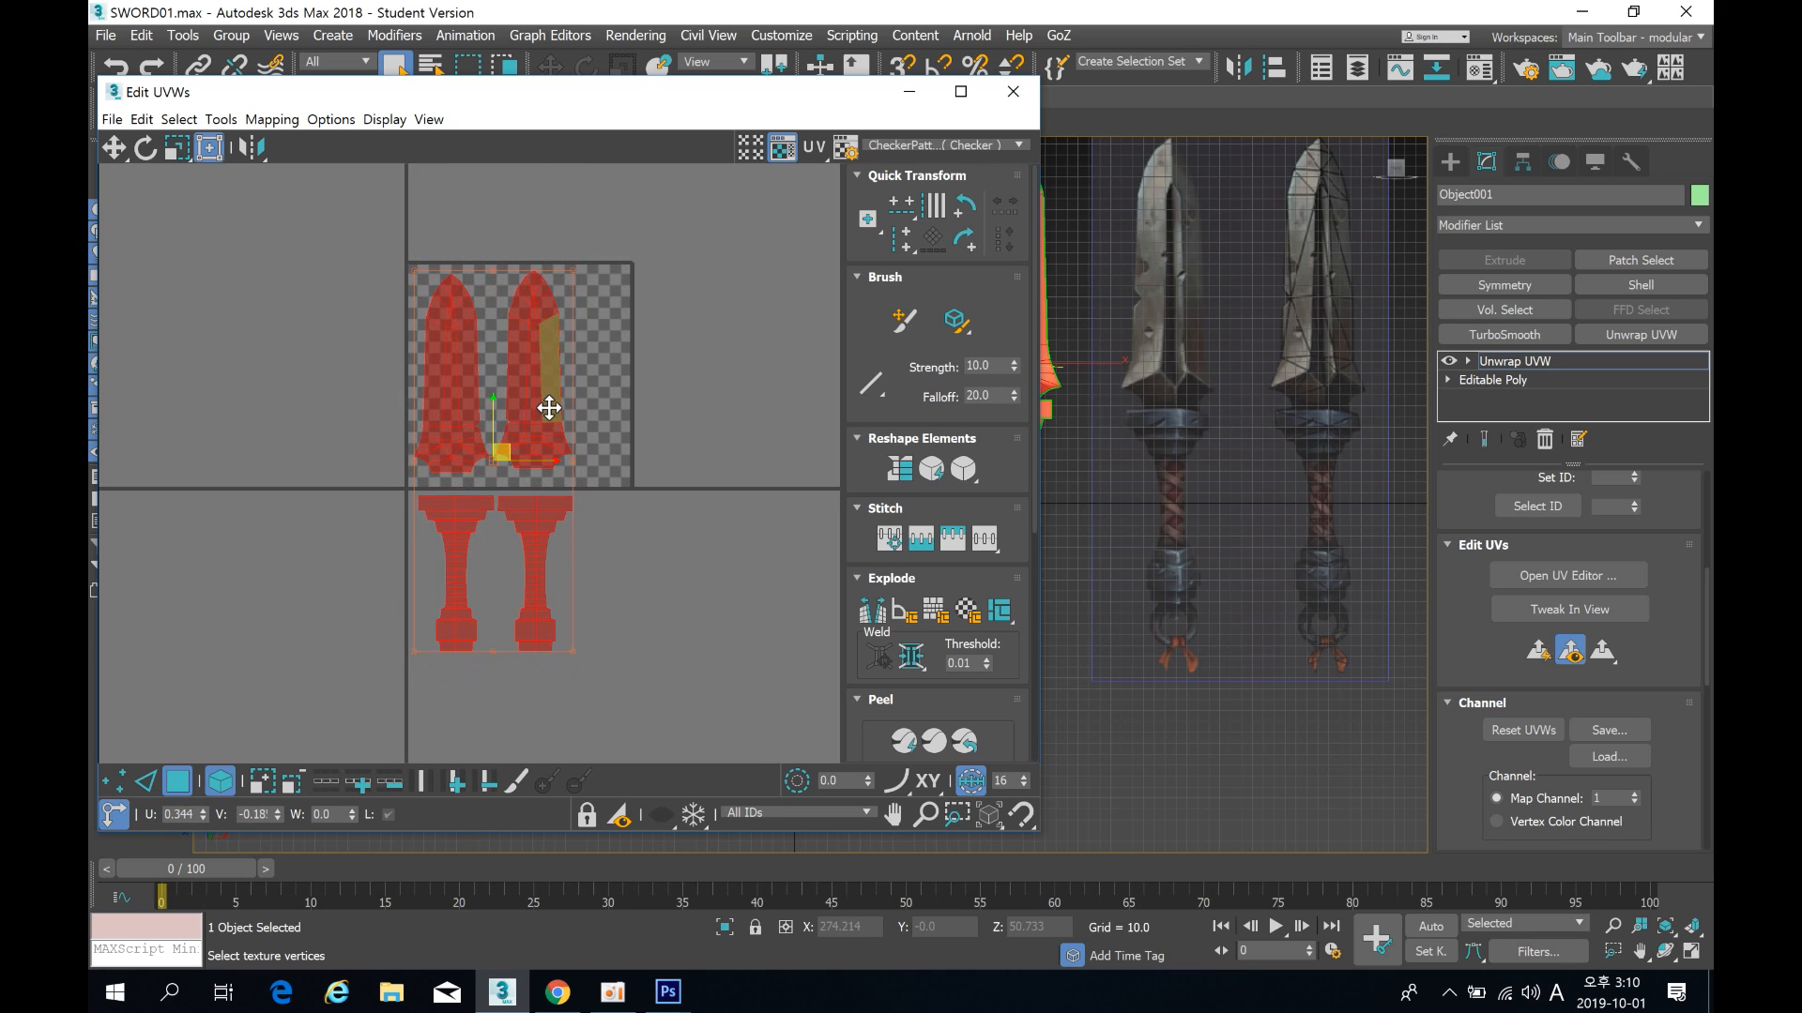
left_click(668, 456)
Step: Spread the two blade shells apart inside the tile and place one handle shell between them
mouse_move(556, 384)
left_mouse_down()
mouse_move(539, 370)
mouse_move(568, 384)
left_mouse_up()
left_click(534, 556)
left_click_drag(534, 555, 557, 395)
left_click_drag(456, 360, 450, 376)
left_click_drag(494, 299, 491, 292)
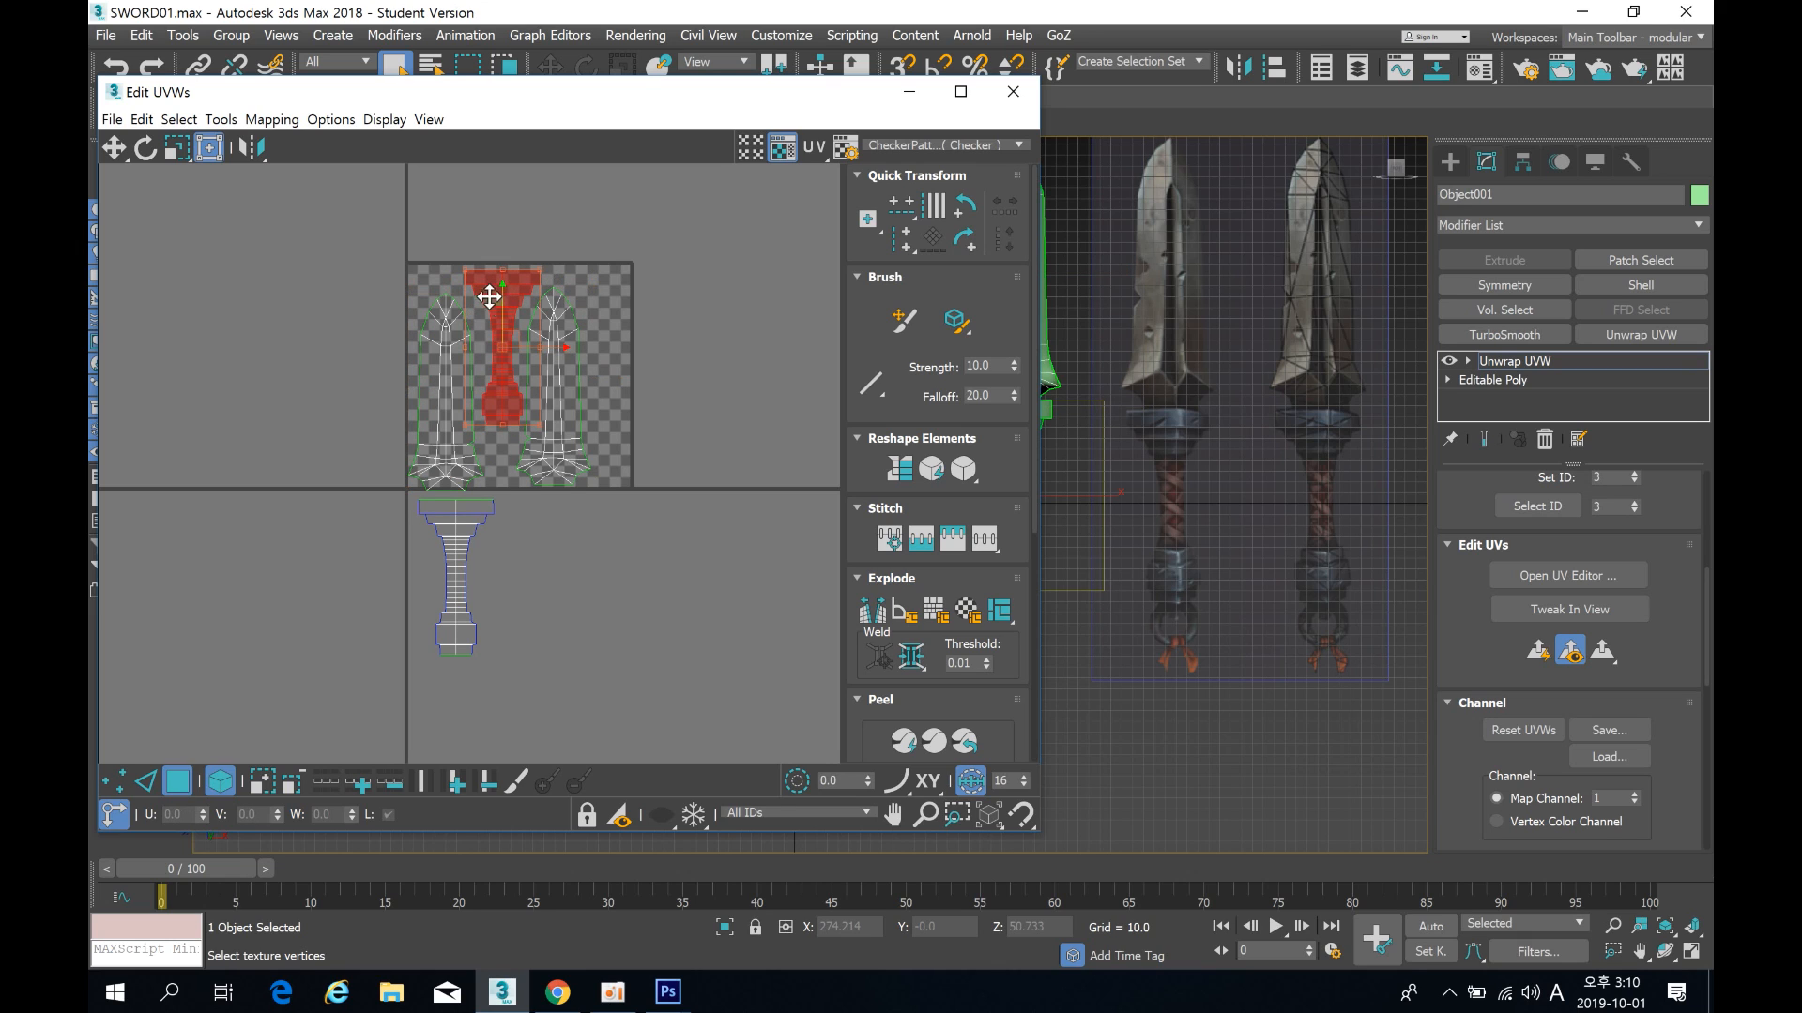
Step: Nudge the handle shell and the second blade shell closer to the first blade within the tile
left_click(533, 329)
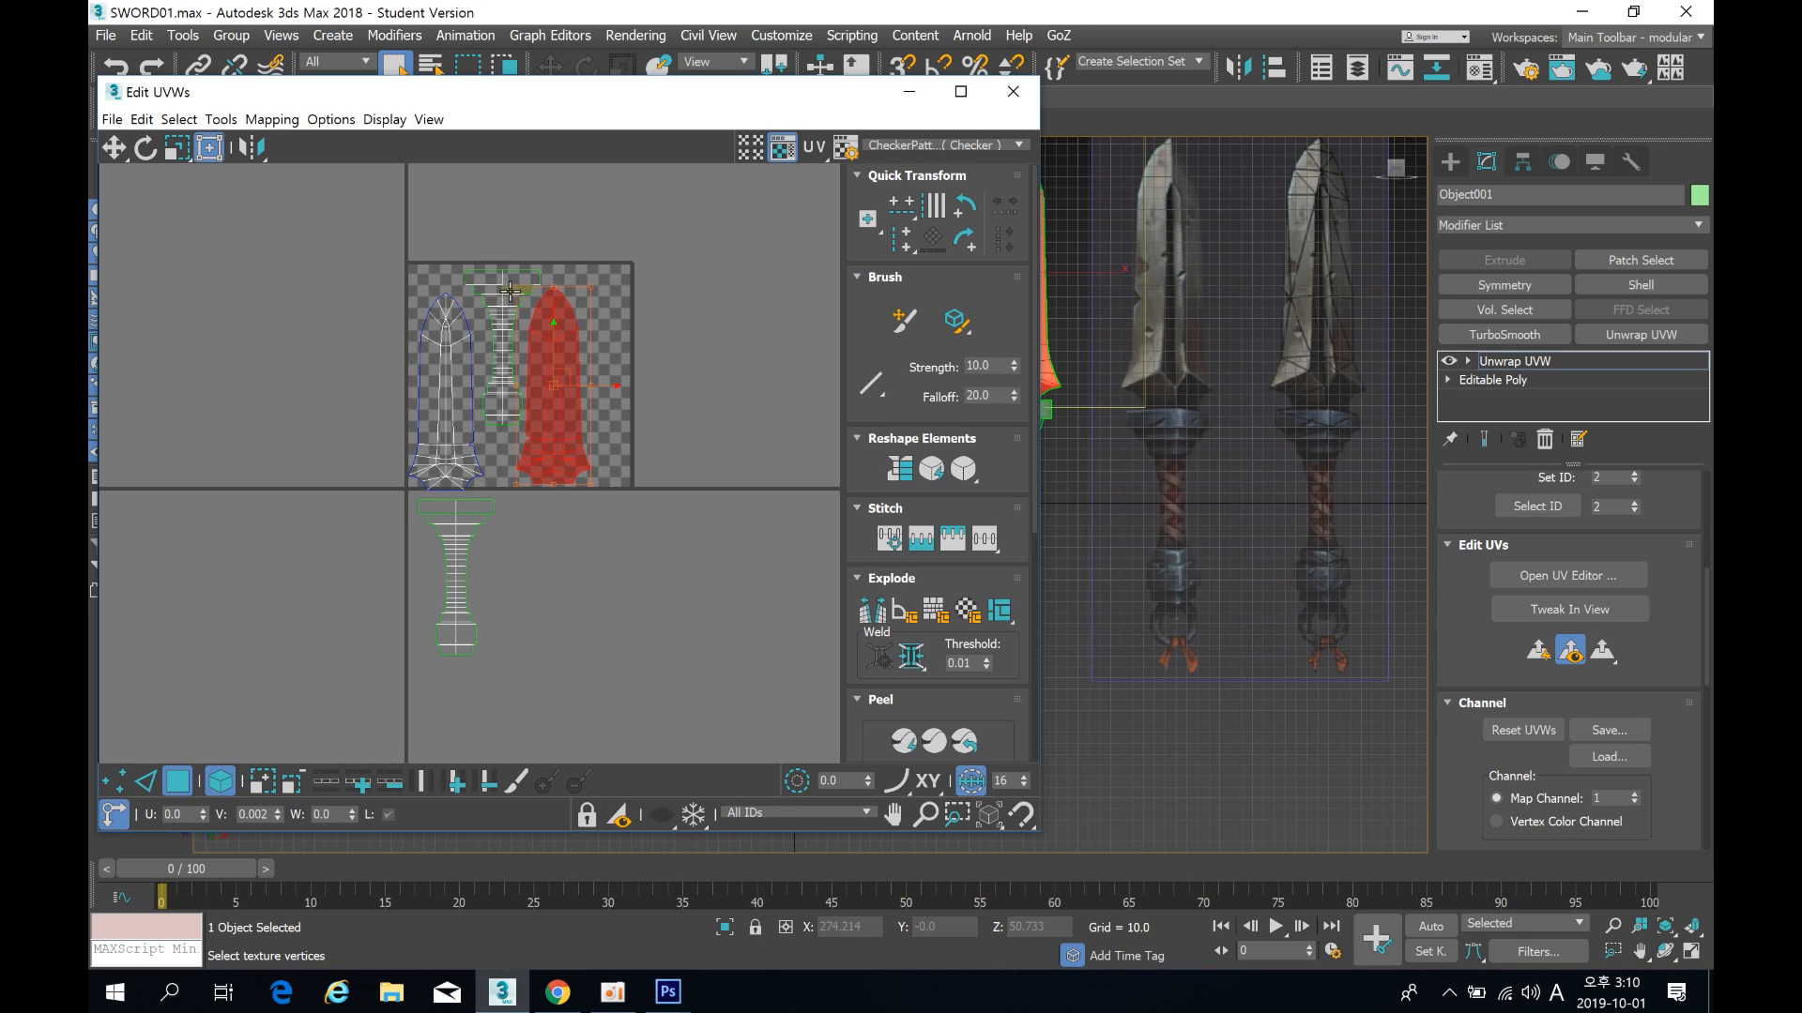
scroll(528, 432, "up", 2)
left_click(511, 252)
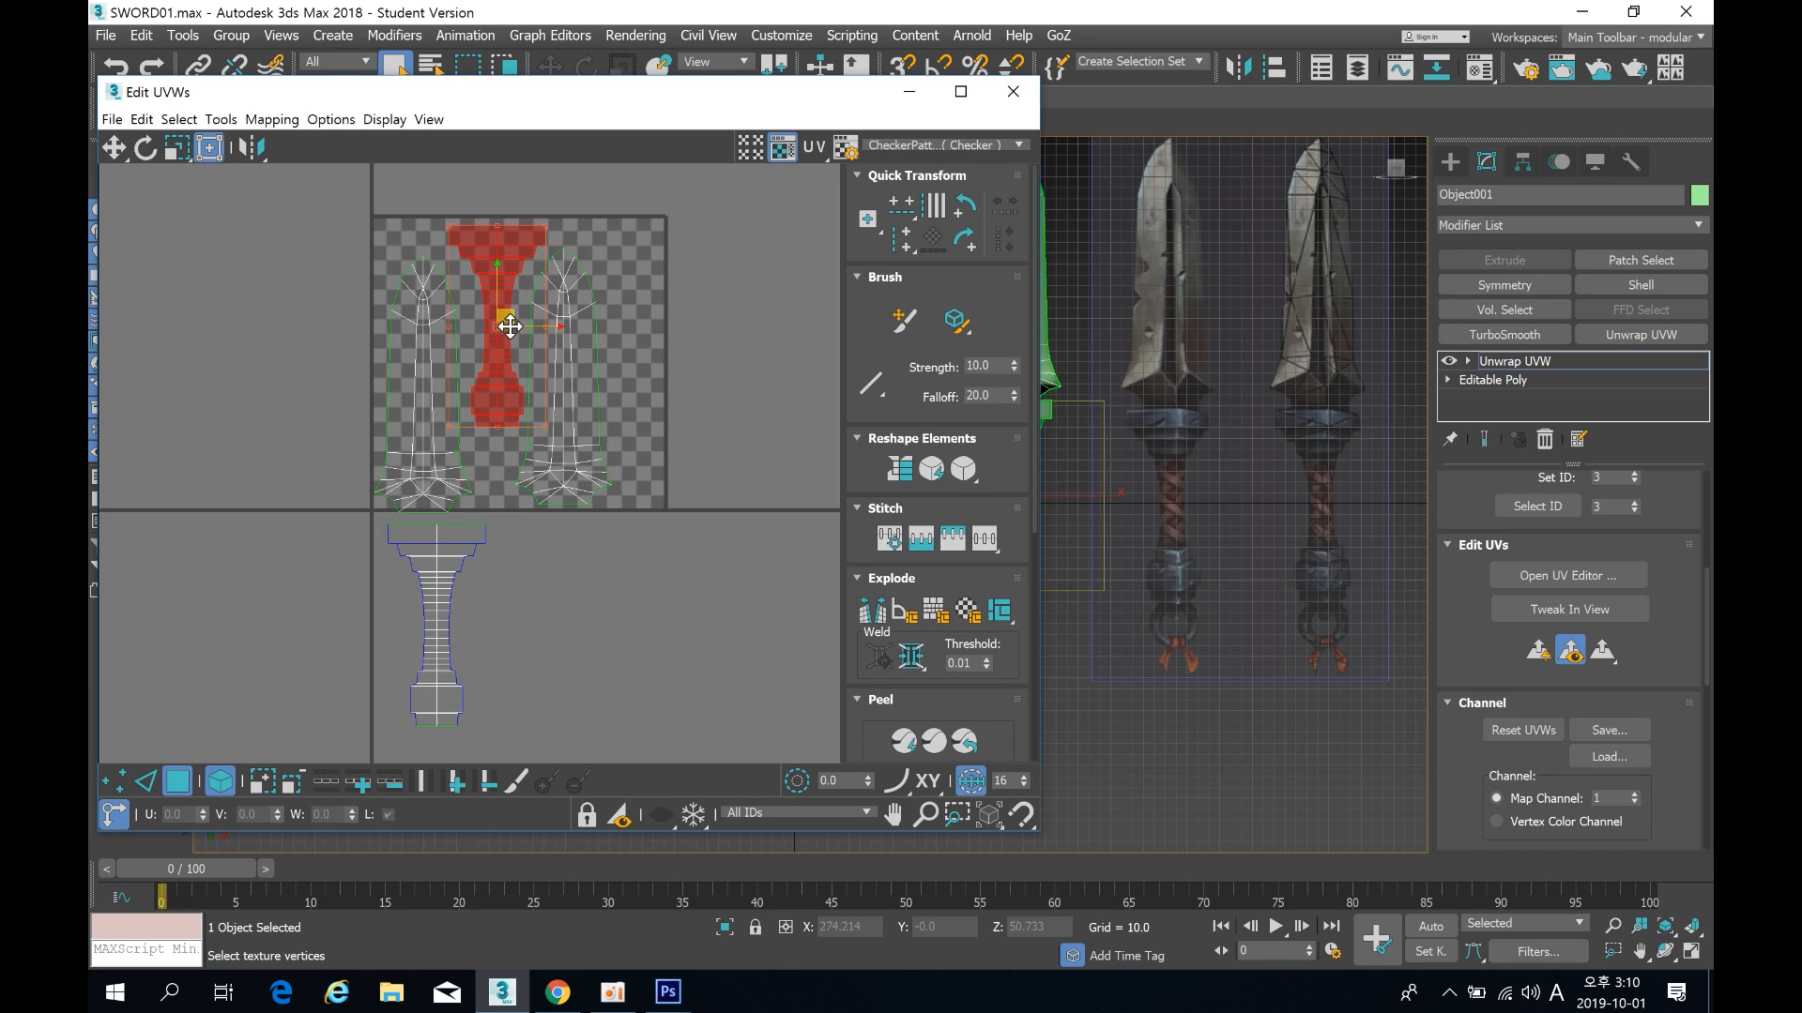
left_click_drag(510, 325, 502, 325)
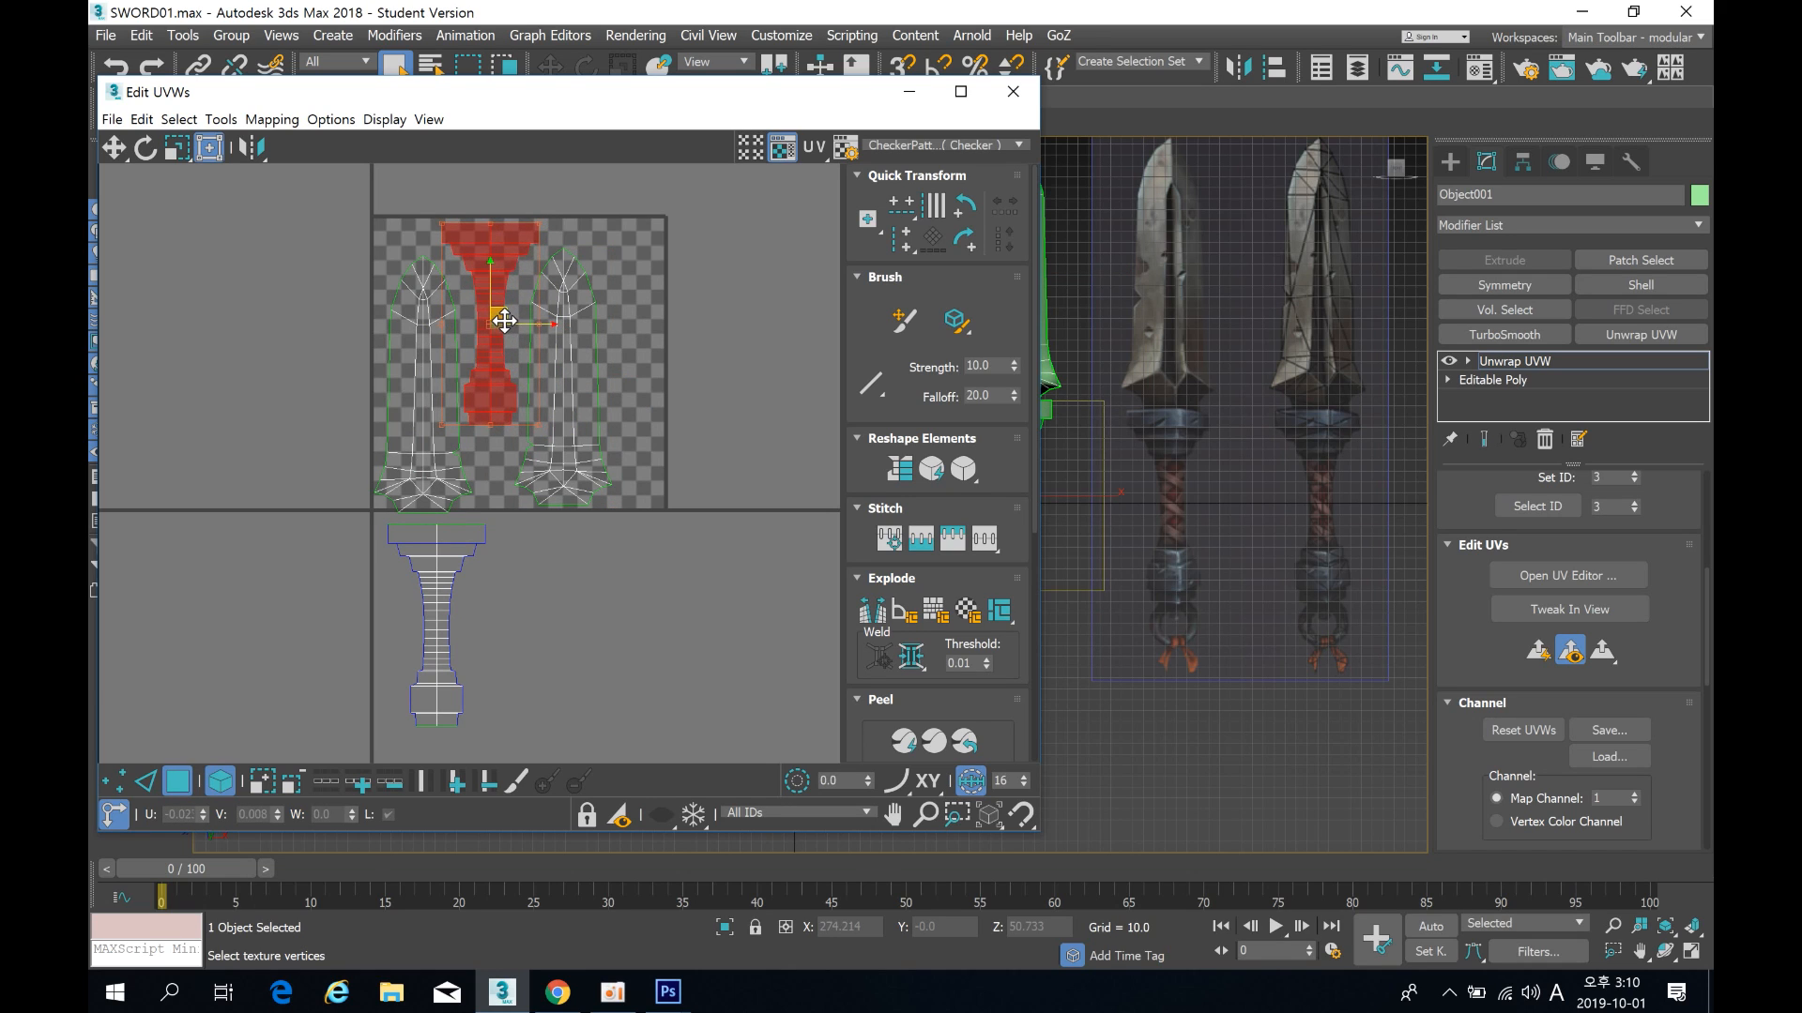
left_click(565, 286)
Step: Try moving the second handle shell without its cap strip to the right of the second blade, and undo the move
left_click_drag(448, 544, 631, 230)
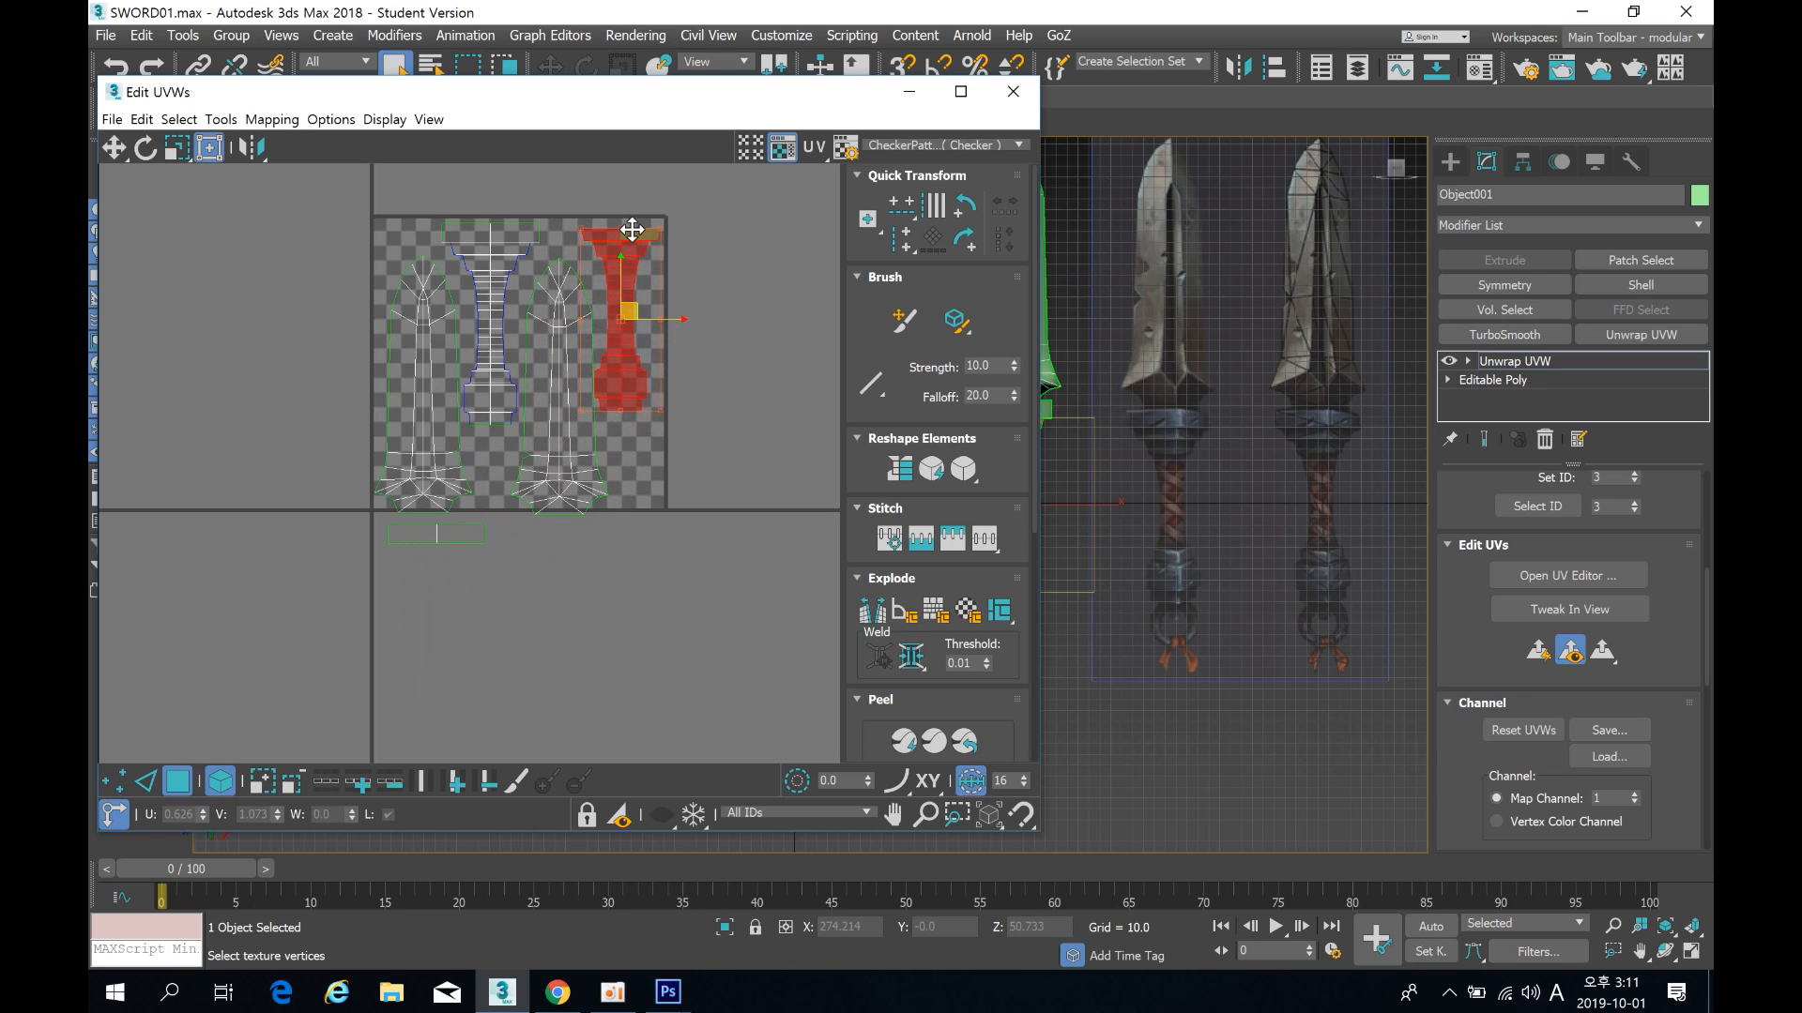
left_click(702, 290)
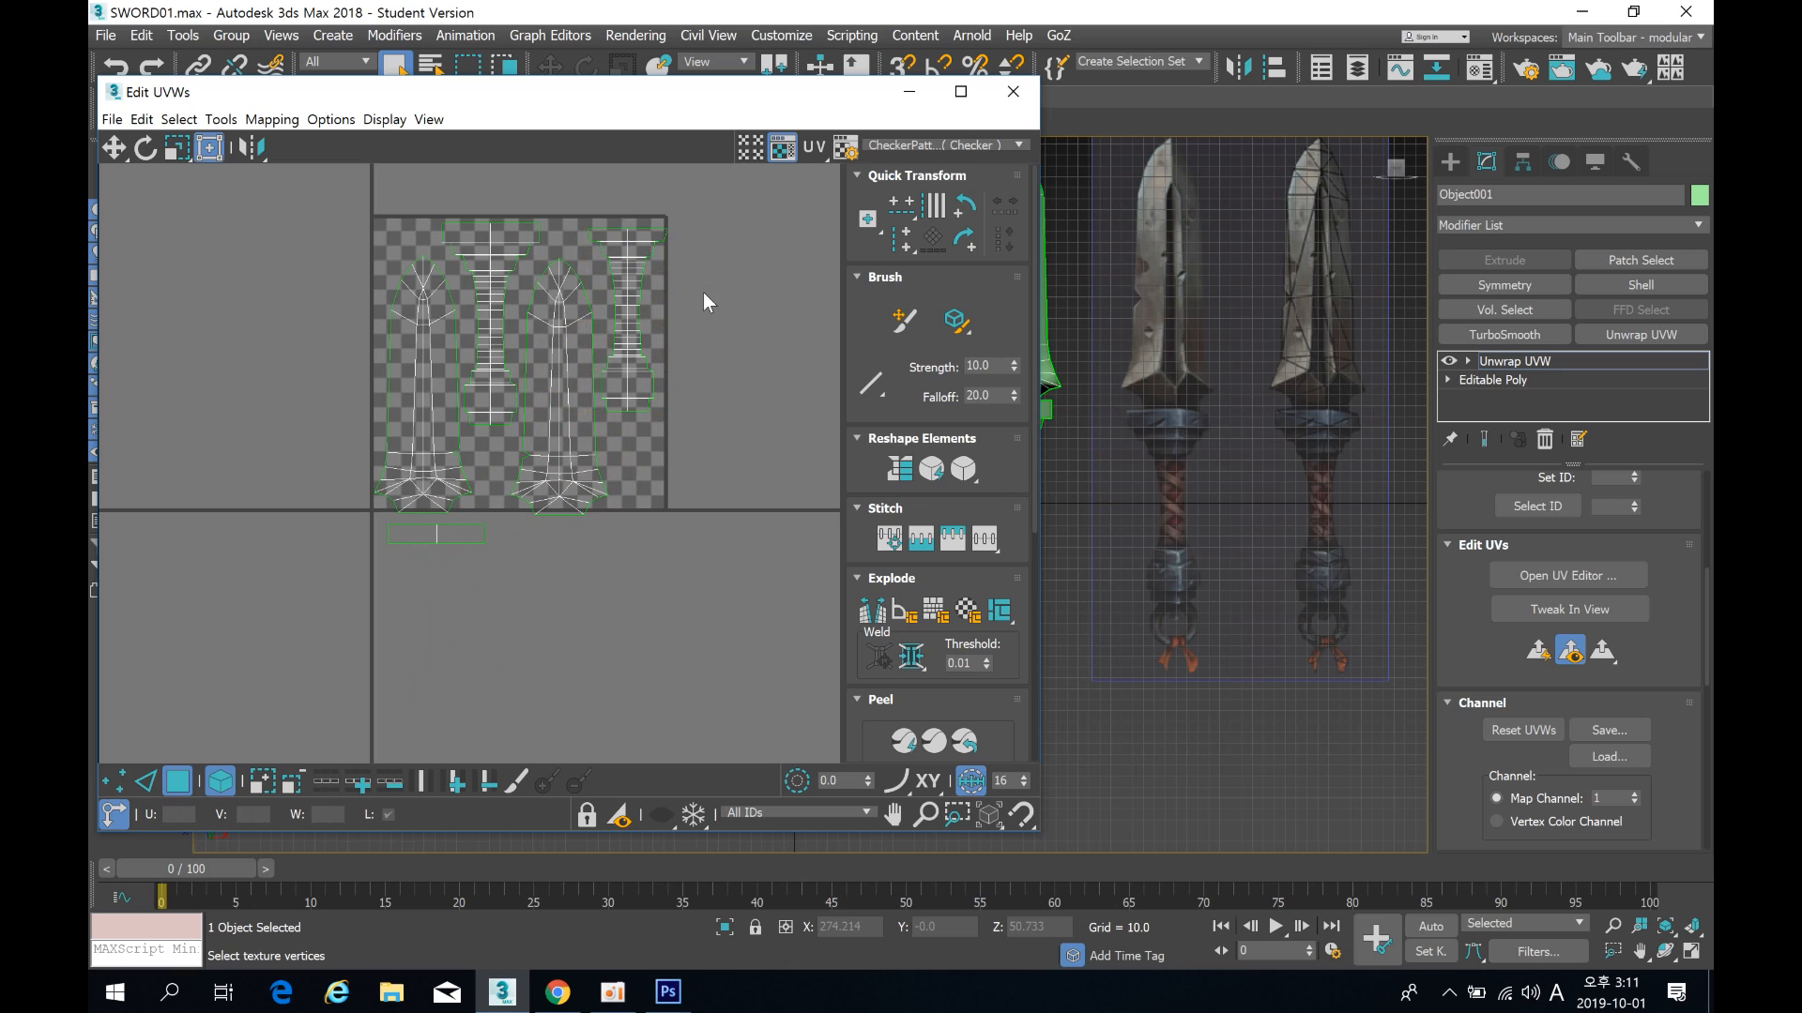
scroll(520, 481, "up", 3)
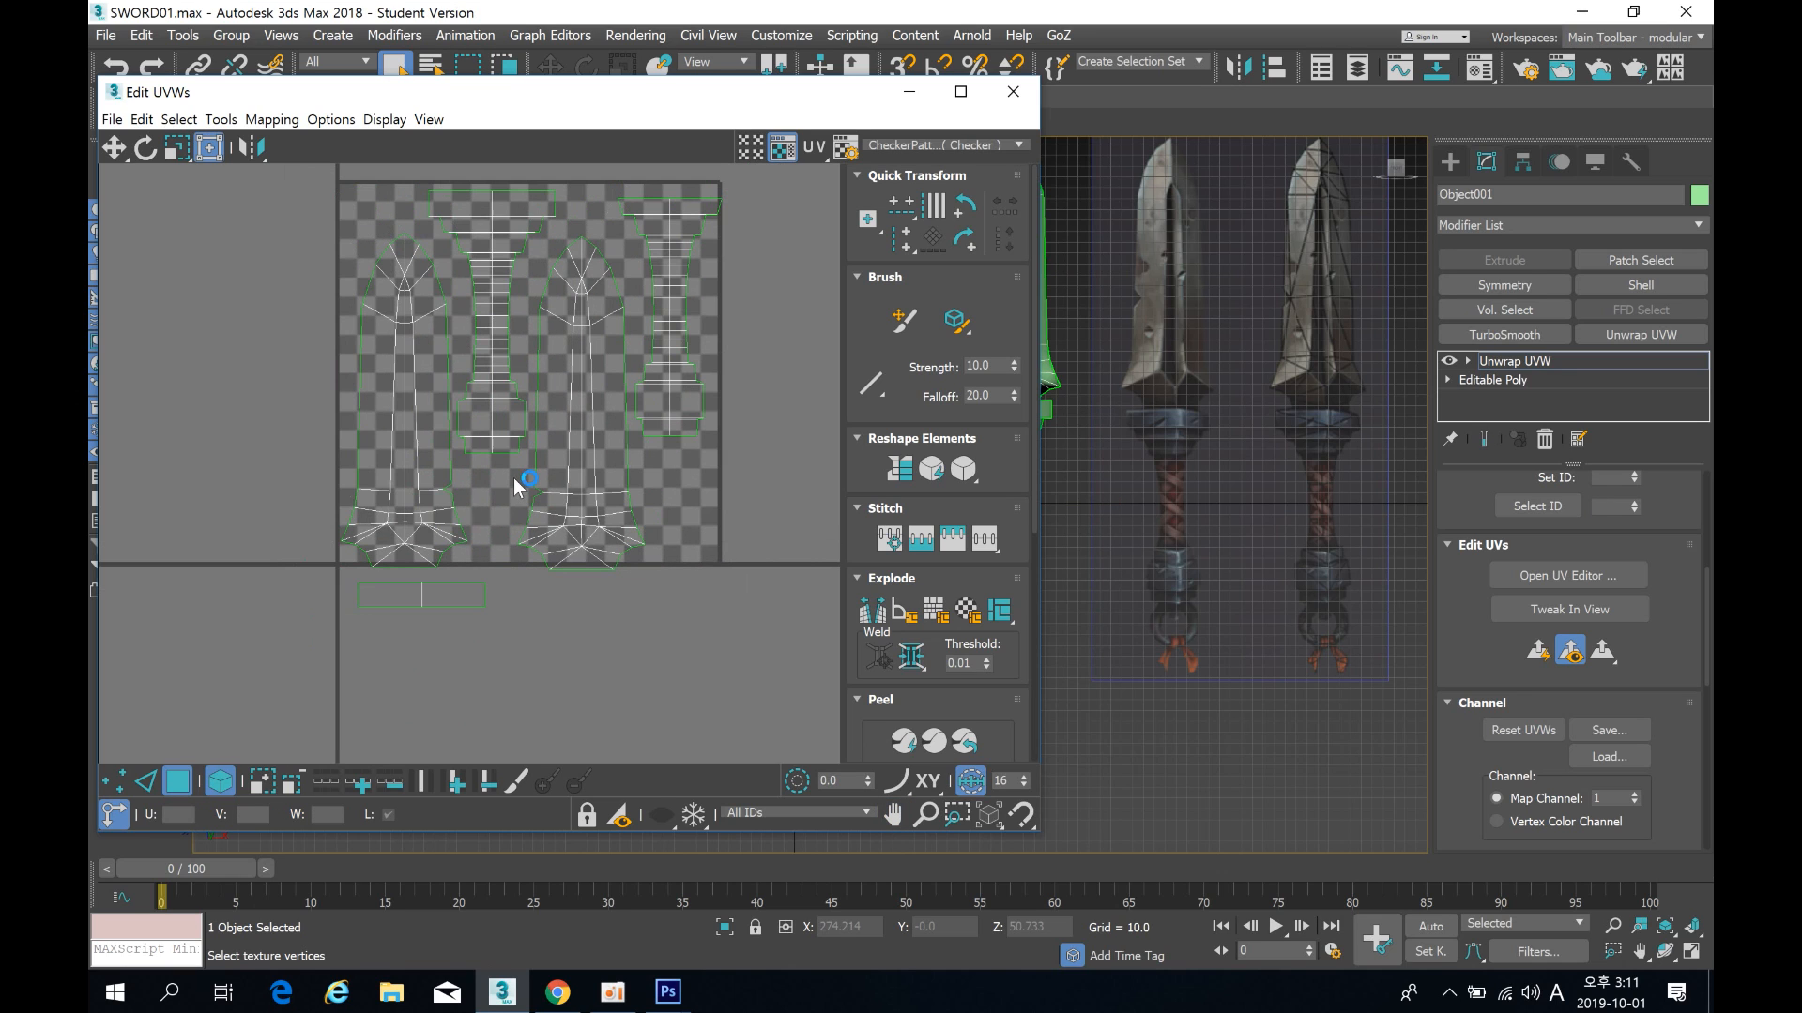
left_click(614, 520)
key("ctrl+z")
key("ctrl+z")
scroll(606, 518, "down", 3)
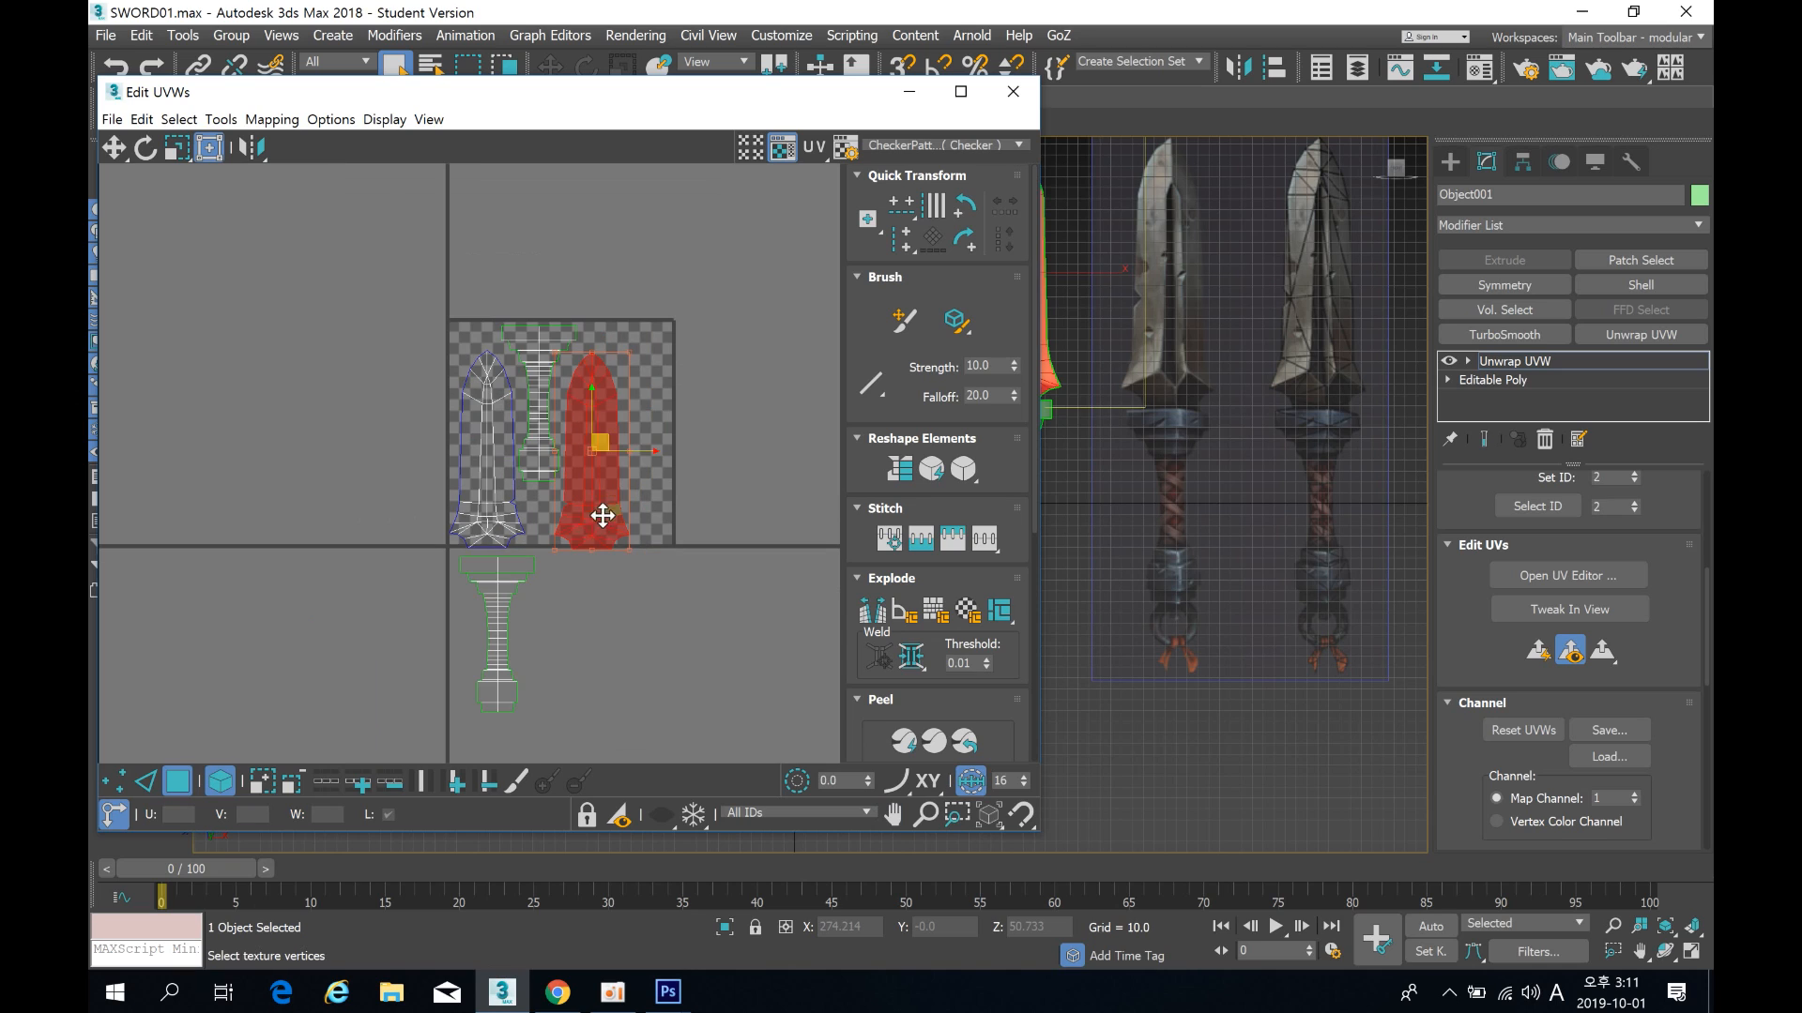
Step: Place the second handle shell with its cap strip beside the second blade, and scale all four main shells down to fit the tile
left_click_drag(433, 567, 645, 435)
left_click_drag(417, 291, 767, 632)
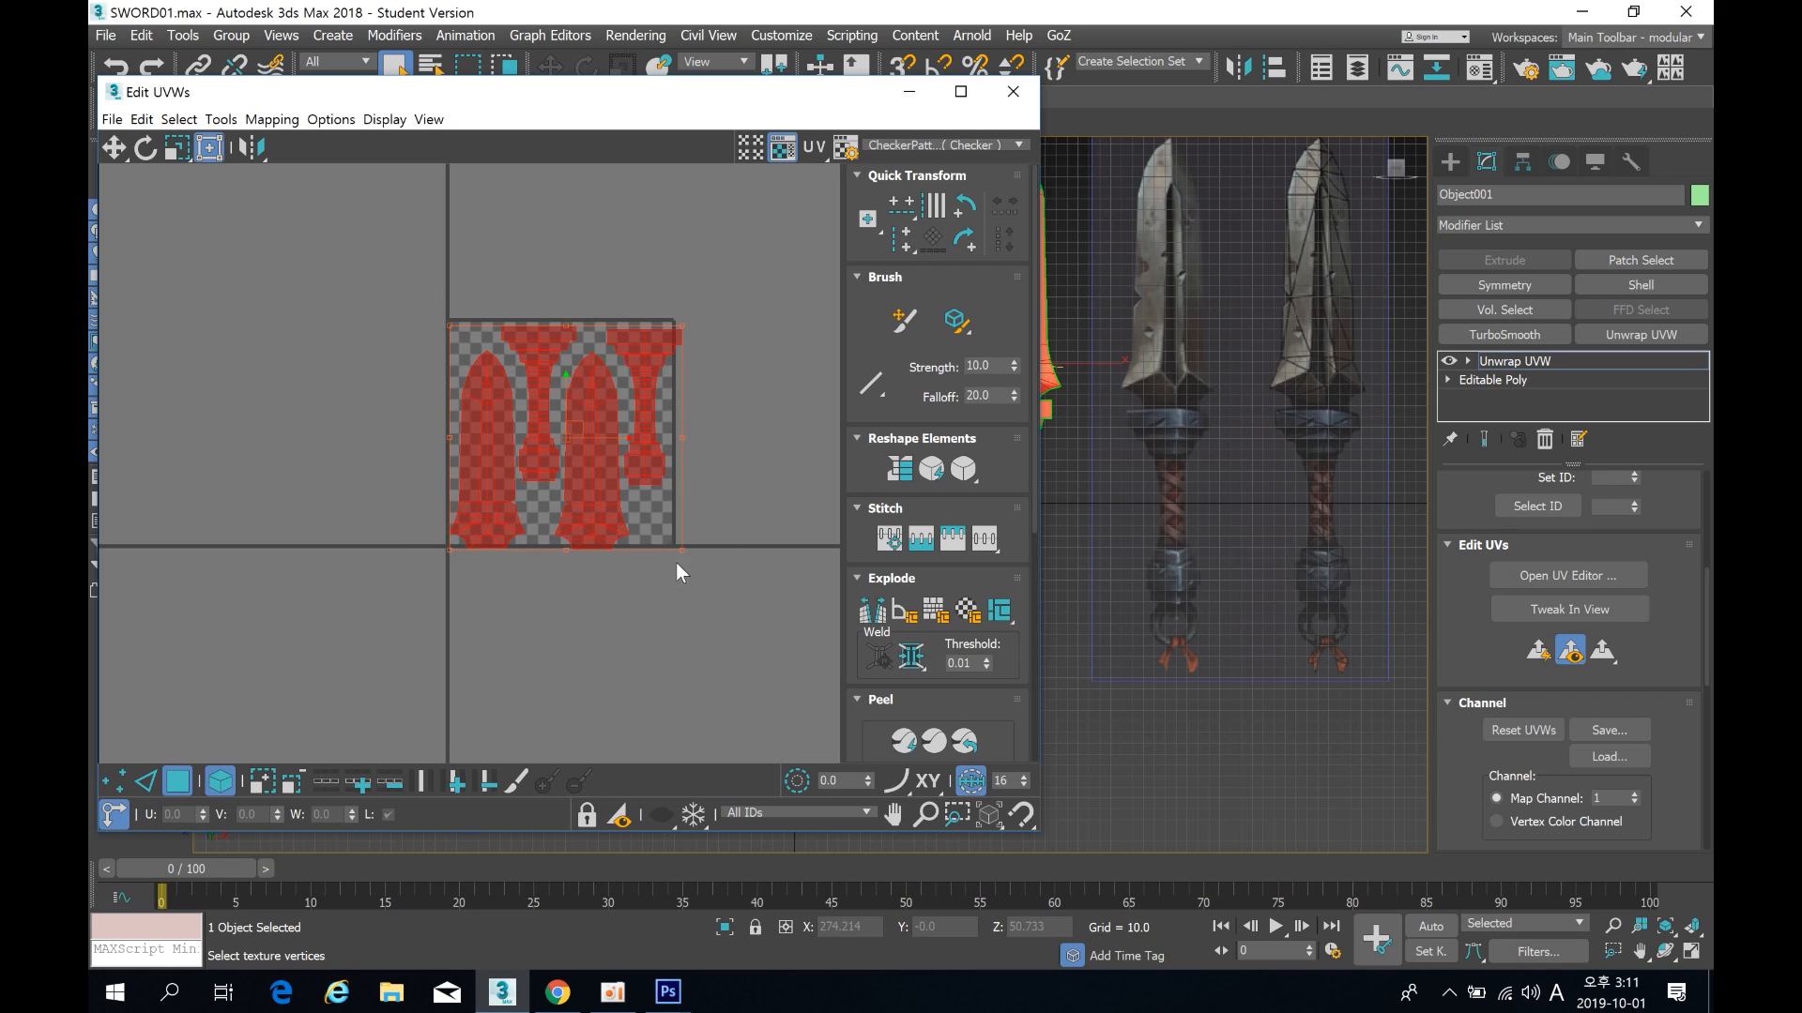
left_click_drag(681, 553, 668, 542)
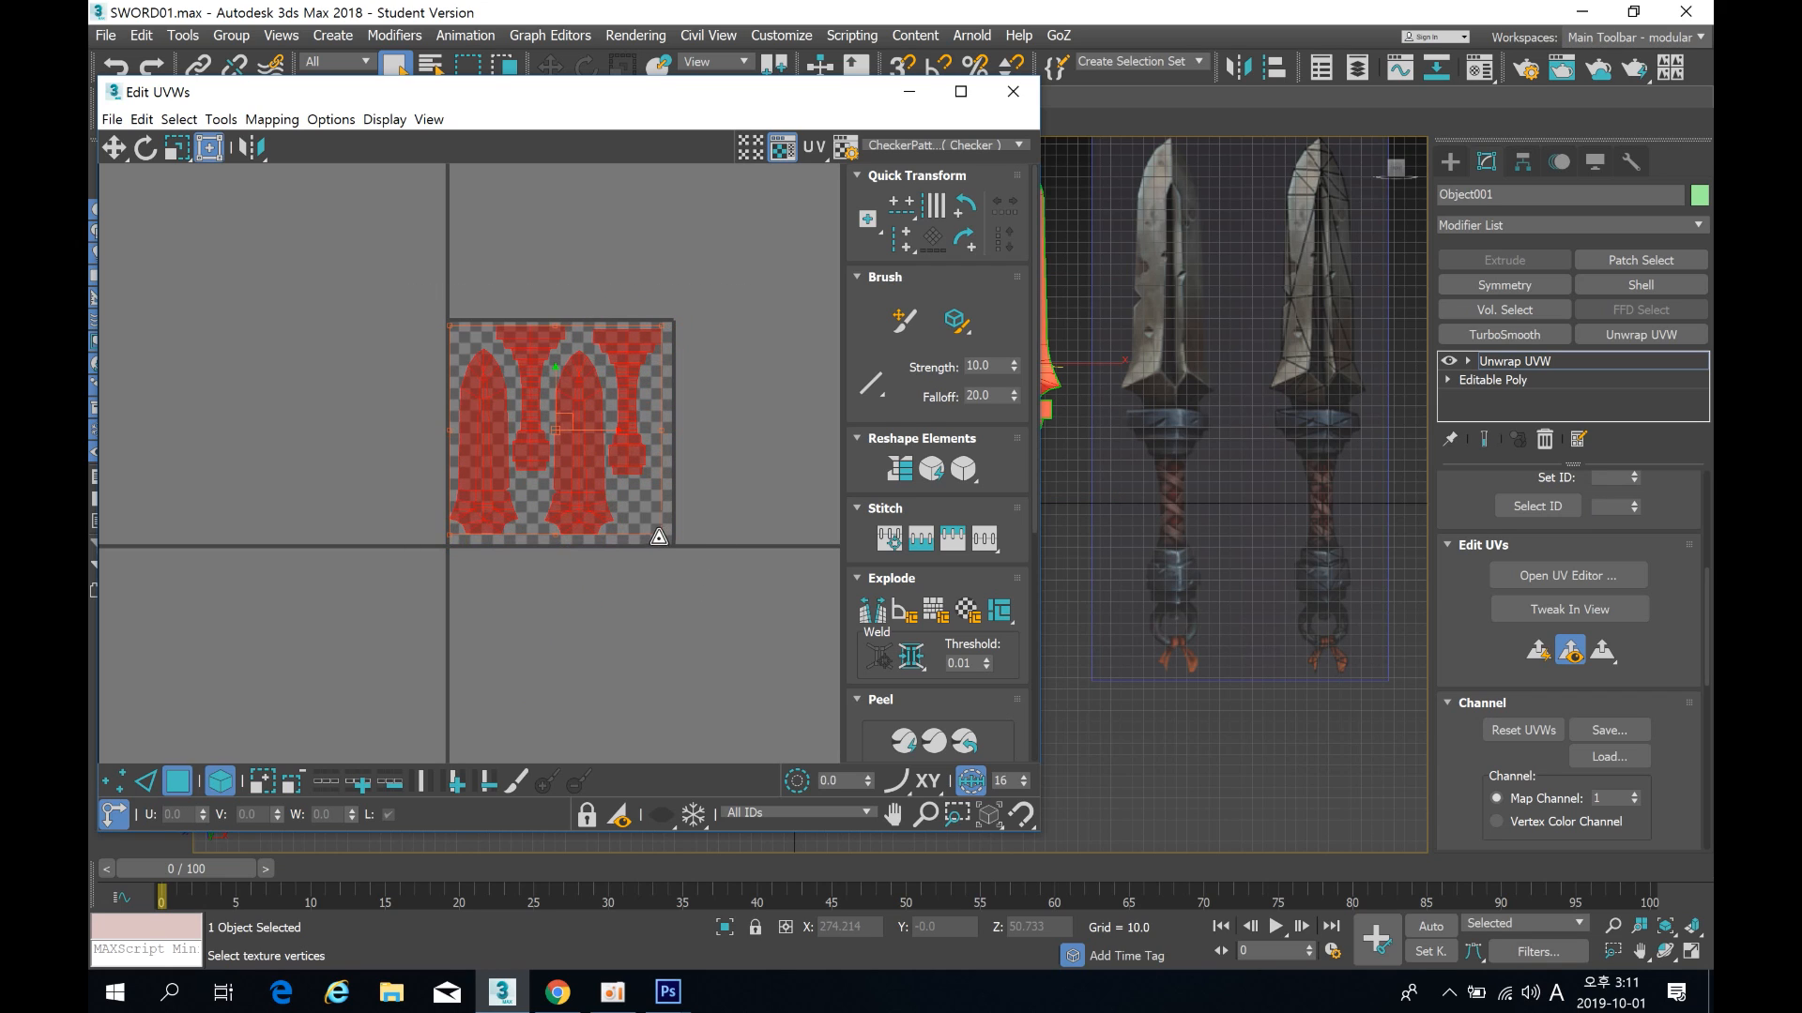
left_click(619, 591)
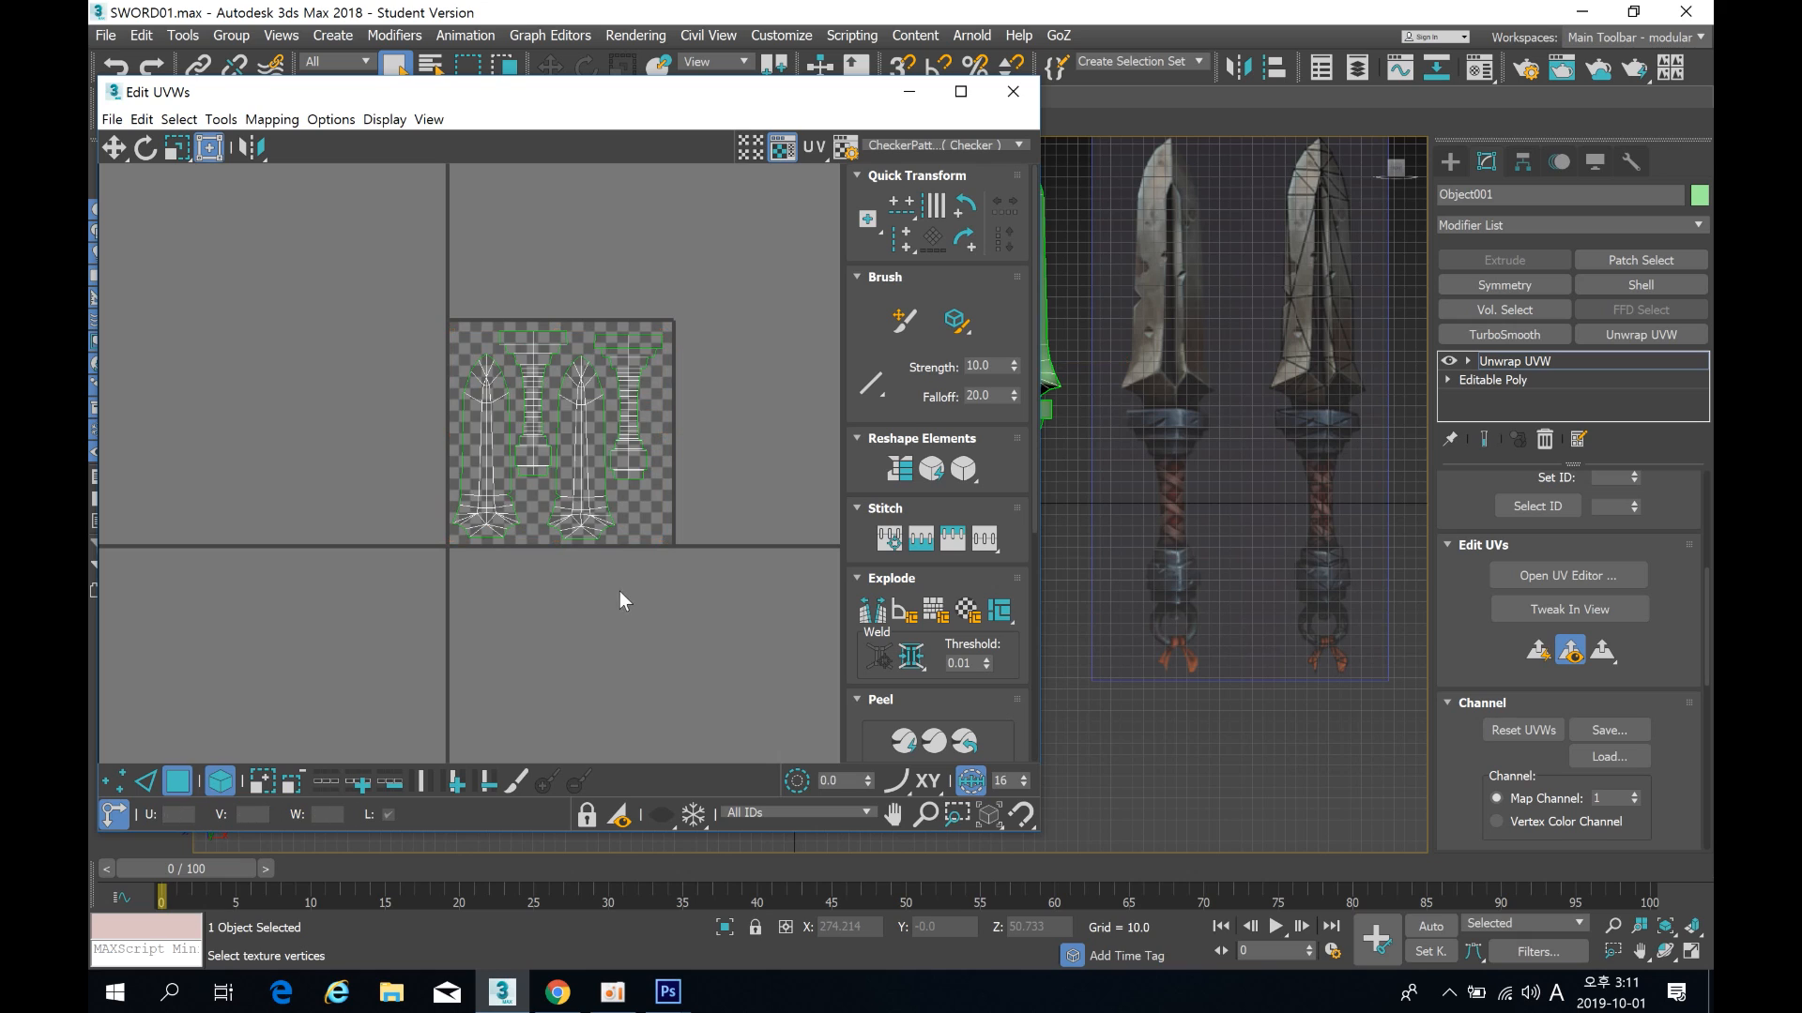
Step: Move the small square, octagonal and ribbon shells together up to the texture tile with the blade and handle shells
middle_click_drag(619, 592, 638, 514)
scroll(638, 515, "down", 4)
middle_click_drag(584, 570, 582, 394)
left_click_drag(302, 409, 414, 571)
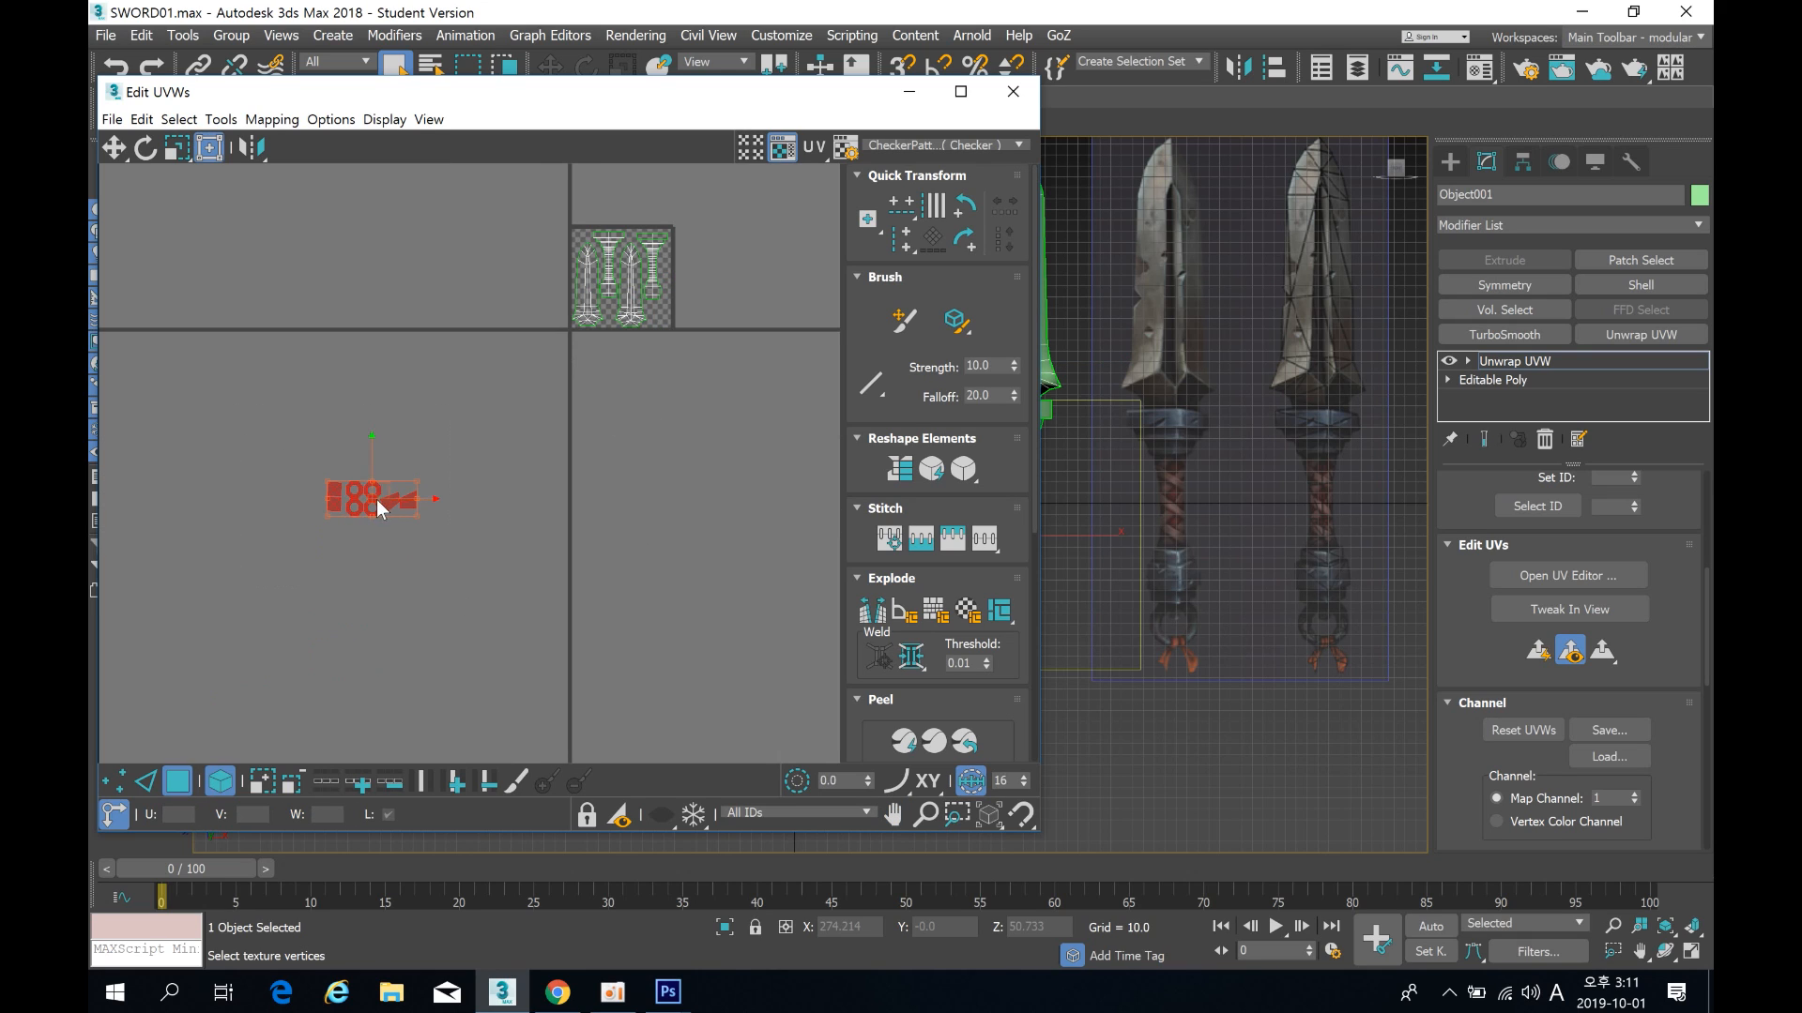
left_click_drag(384, 491, 656, 328)
middle_click_drag(613, 352, 263, 573)
scroll(392, 477, "up", 6)
left_click_drag(305, 502, 713, 319)
left_click(667, 541)
Step: Place the two square shells below the first handle, between the blades, and scale them down to fit the gap
left_click_drag(478, 220, 561, 406)
scroll(458, 508, "down", 3)
middle_click_drag(458, 508, 563, 431)
left_click_drag(632, 322, 329, 392)
scroll(290, 434, "up", 3)
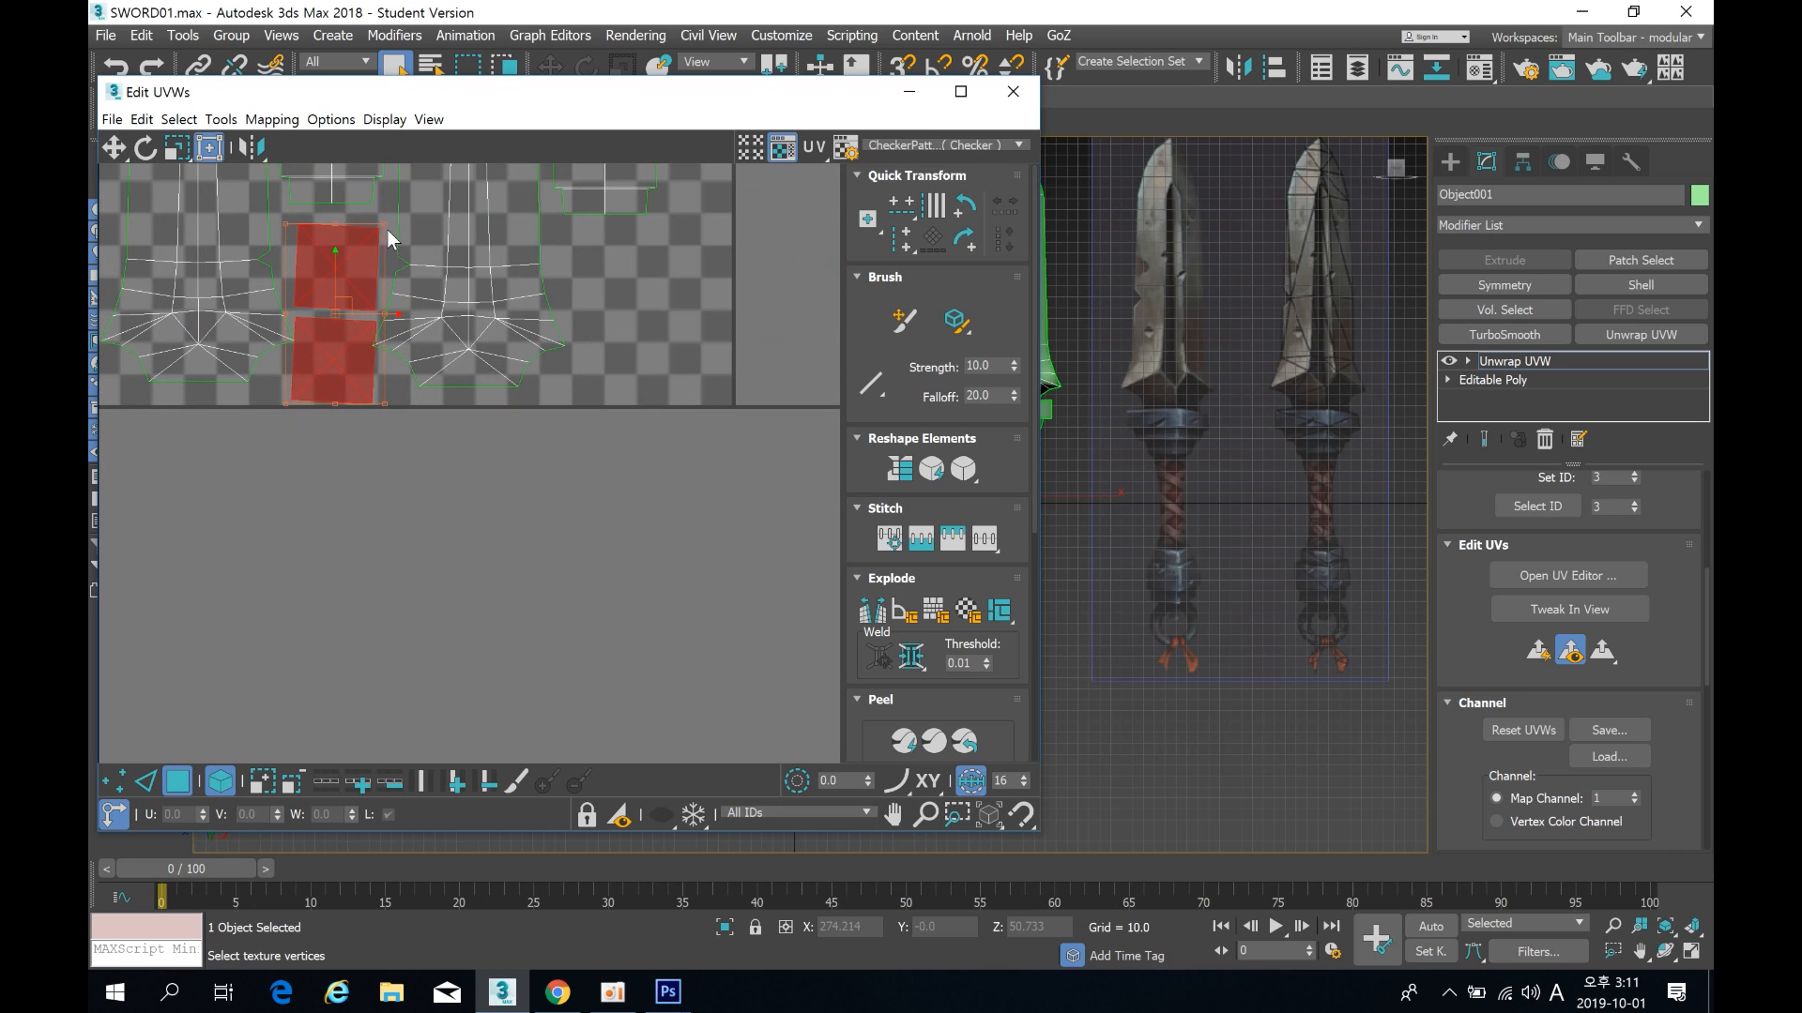
mouse_move(382, 229)
left_mouse_down()
mouse_move(341, 273)
mouse_move(356, 253)
left_mouse_up()
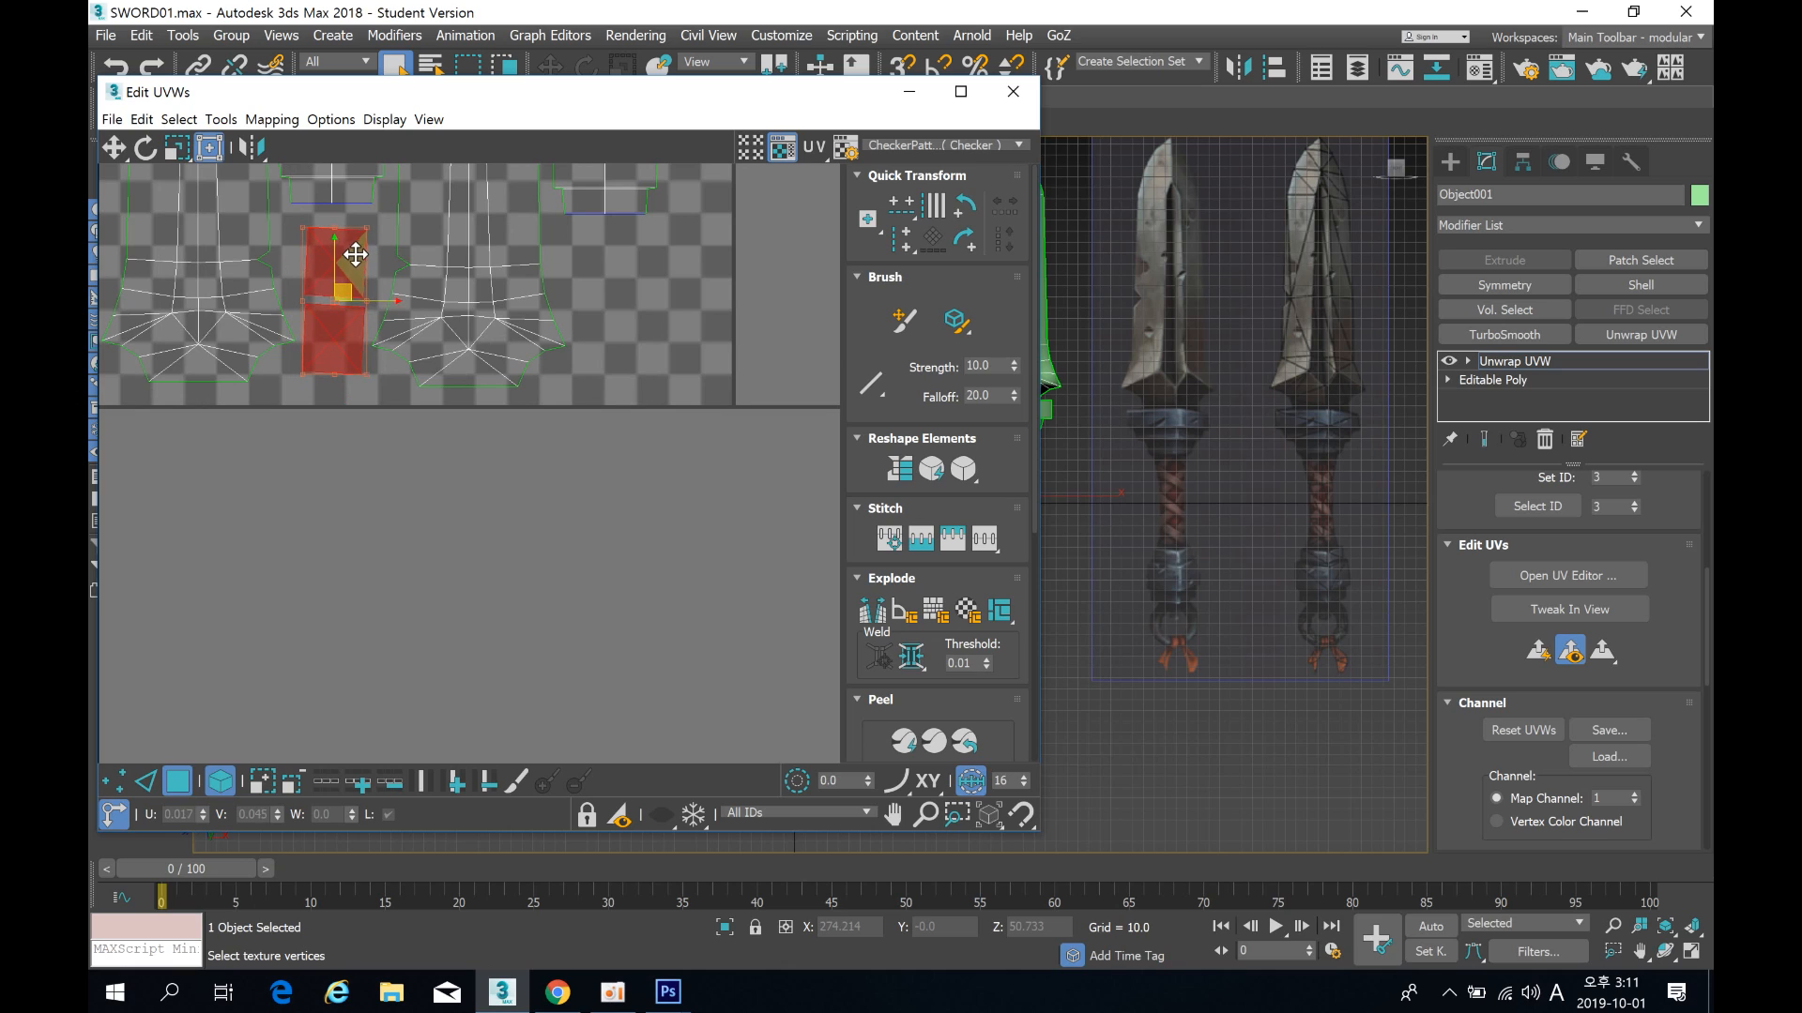
Step: Place the octagonal ring shells in the tile corner below the second handle and scale them down to fit inside the tile
scroll(474, 372, "down", 3)
middle_click_drag(494, 367, 177, 441)
left_click_drag(526, 421, 526, 419)
left_click_drag(507, 349, 305, 422)
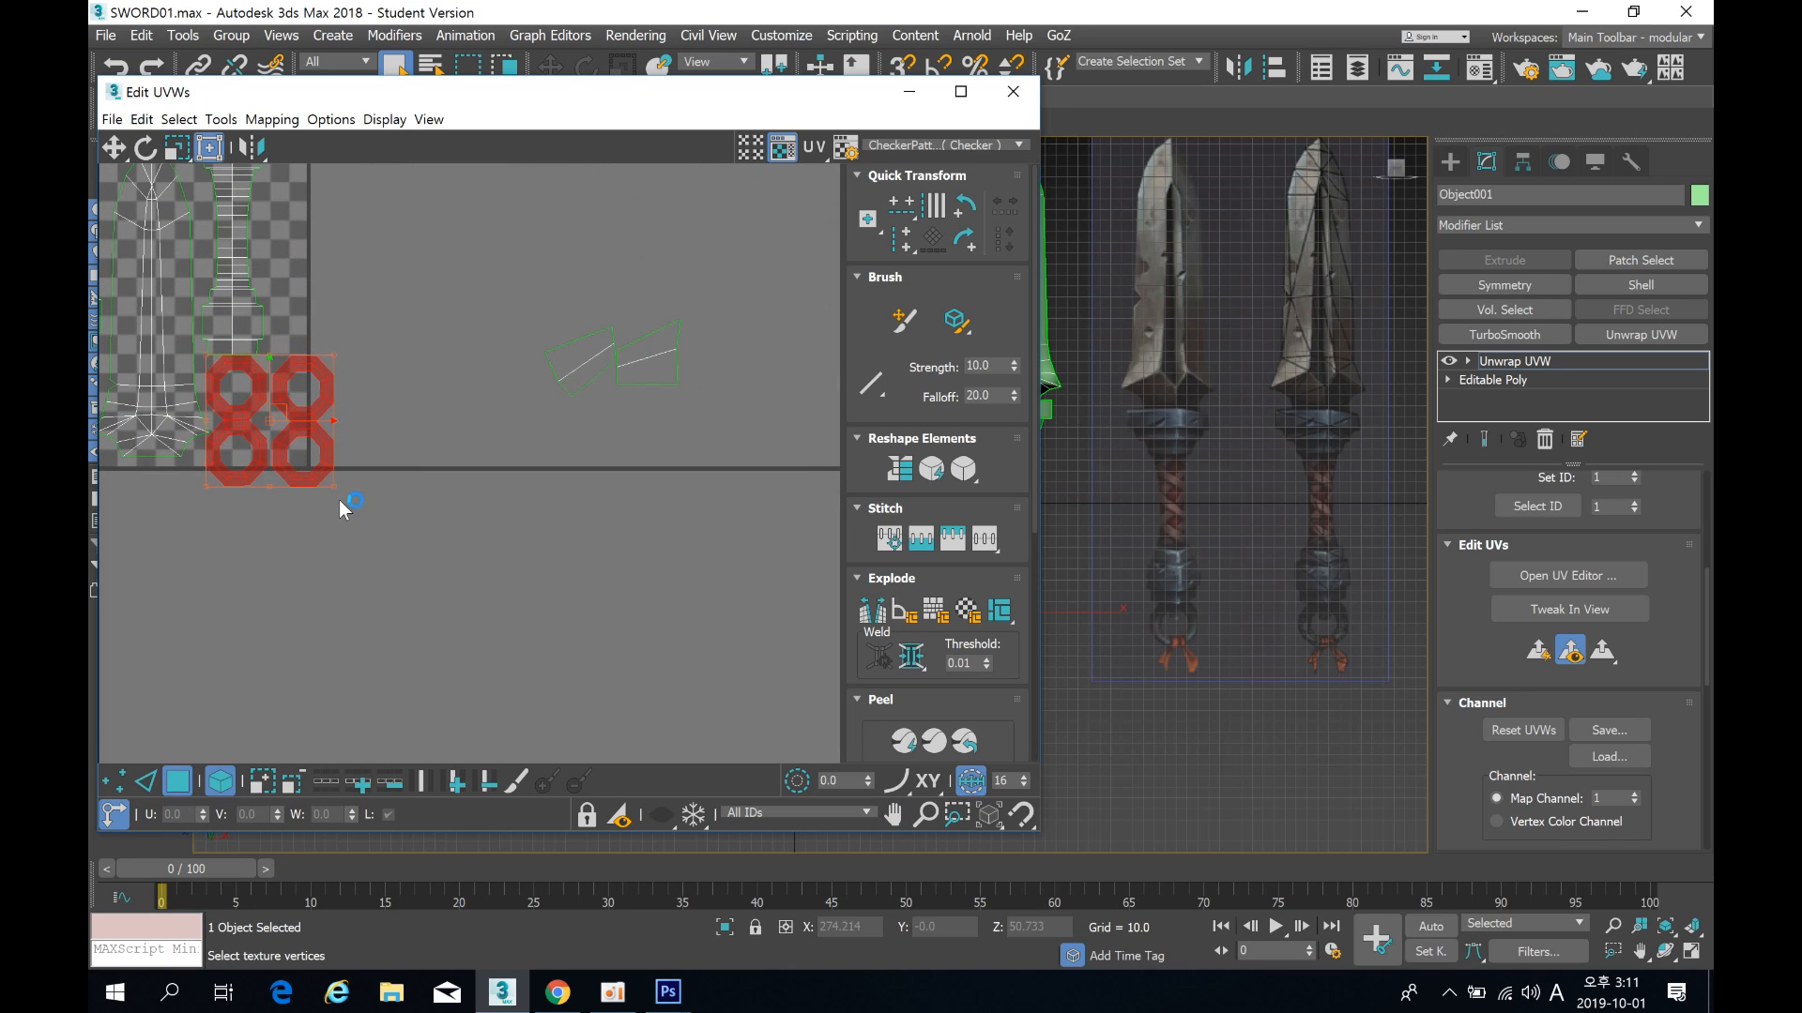
left_click_drag(335, 484, 289, 416)
scroll(269, 466, "up", 3)
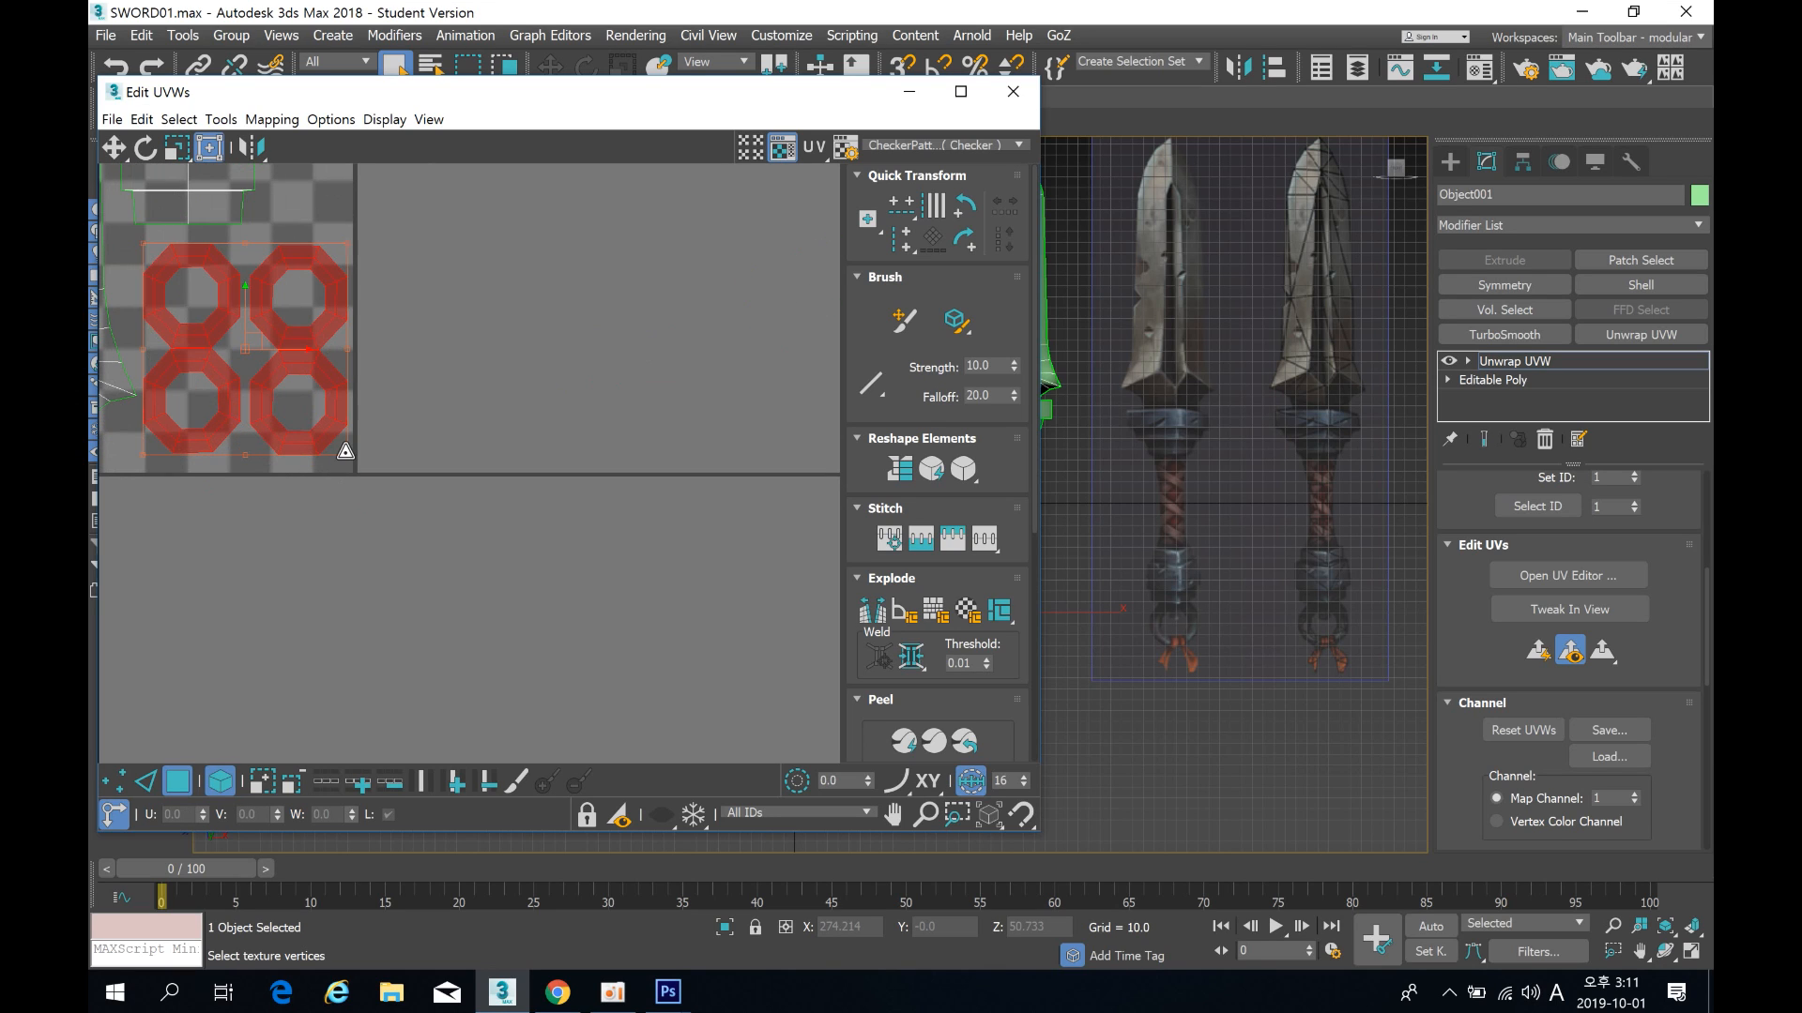
Step: Bring the two ribbon shells up beside the texture tile and separate them vertically
scroll(430, 403, "down", 3)
middle_click_drag(430, 394, 406, 417)
left_click_drag(563, 267, 753, 443)
left_click_drag(717, 355, 436, 308)
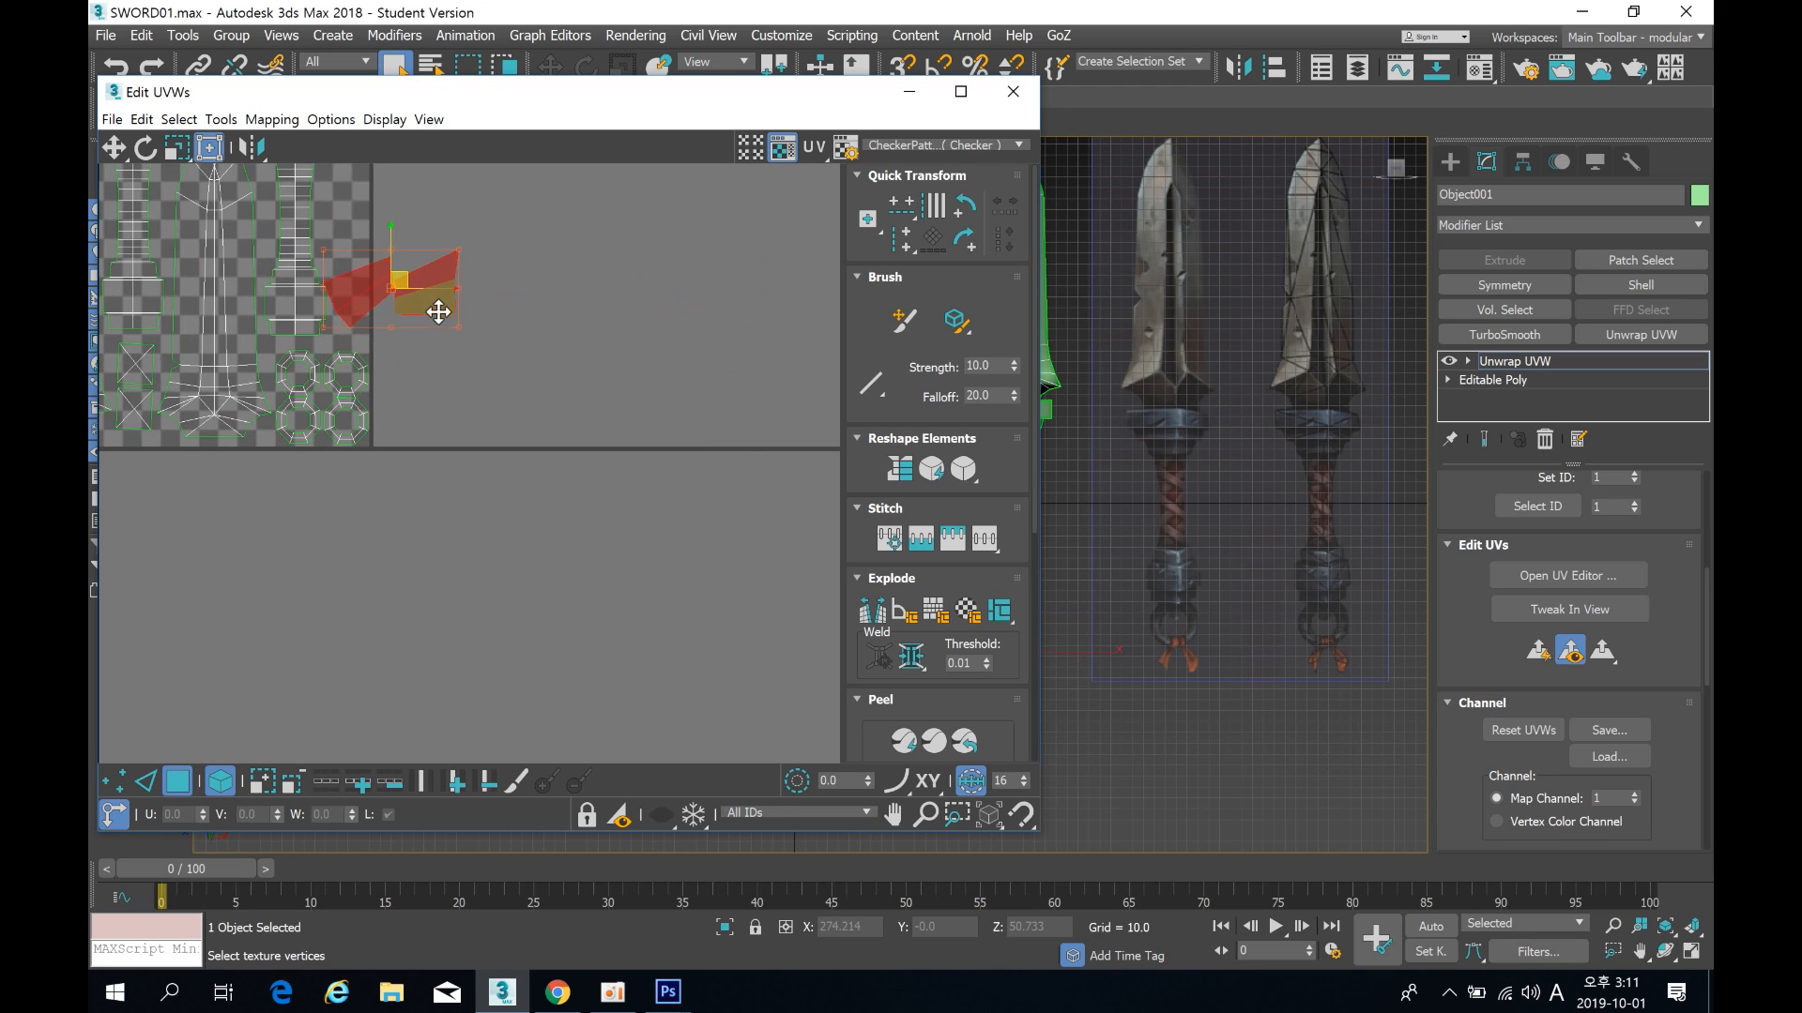
middle_click_drag(521, 206, 700, 449)
left_click(698, 451)
left_click_drag(556, 514, 614, 394)
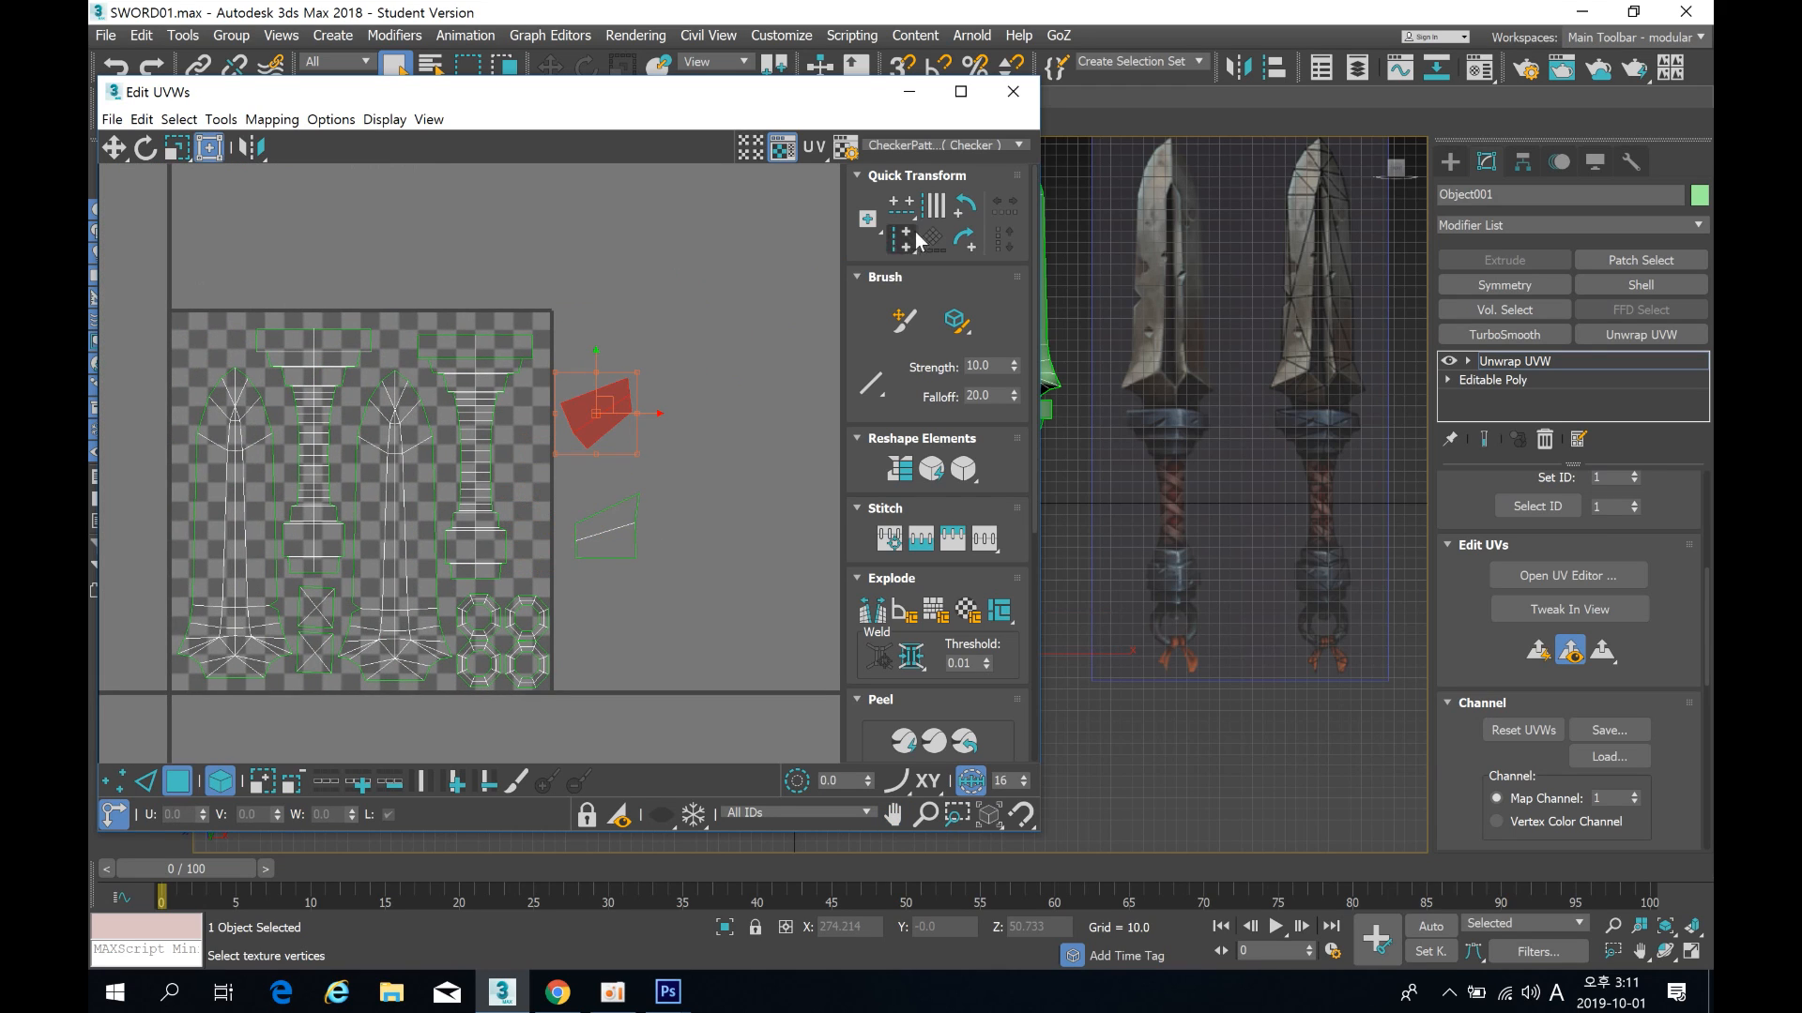
Step: Rotate the upper ribbon shell 90 degrees and fit both ribbon shells between the second handle and the tile edge, above the octagonal shells
left_click(965, 205)
left_click_drag(597, 413, 548, 553)
scroll(566, 563, "up", 3)
left_click_drag(610, 453, 536, 546)
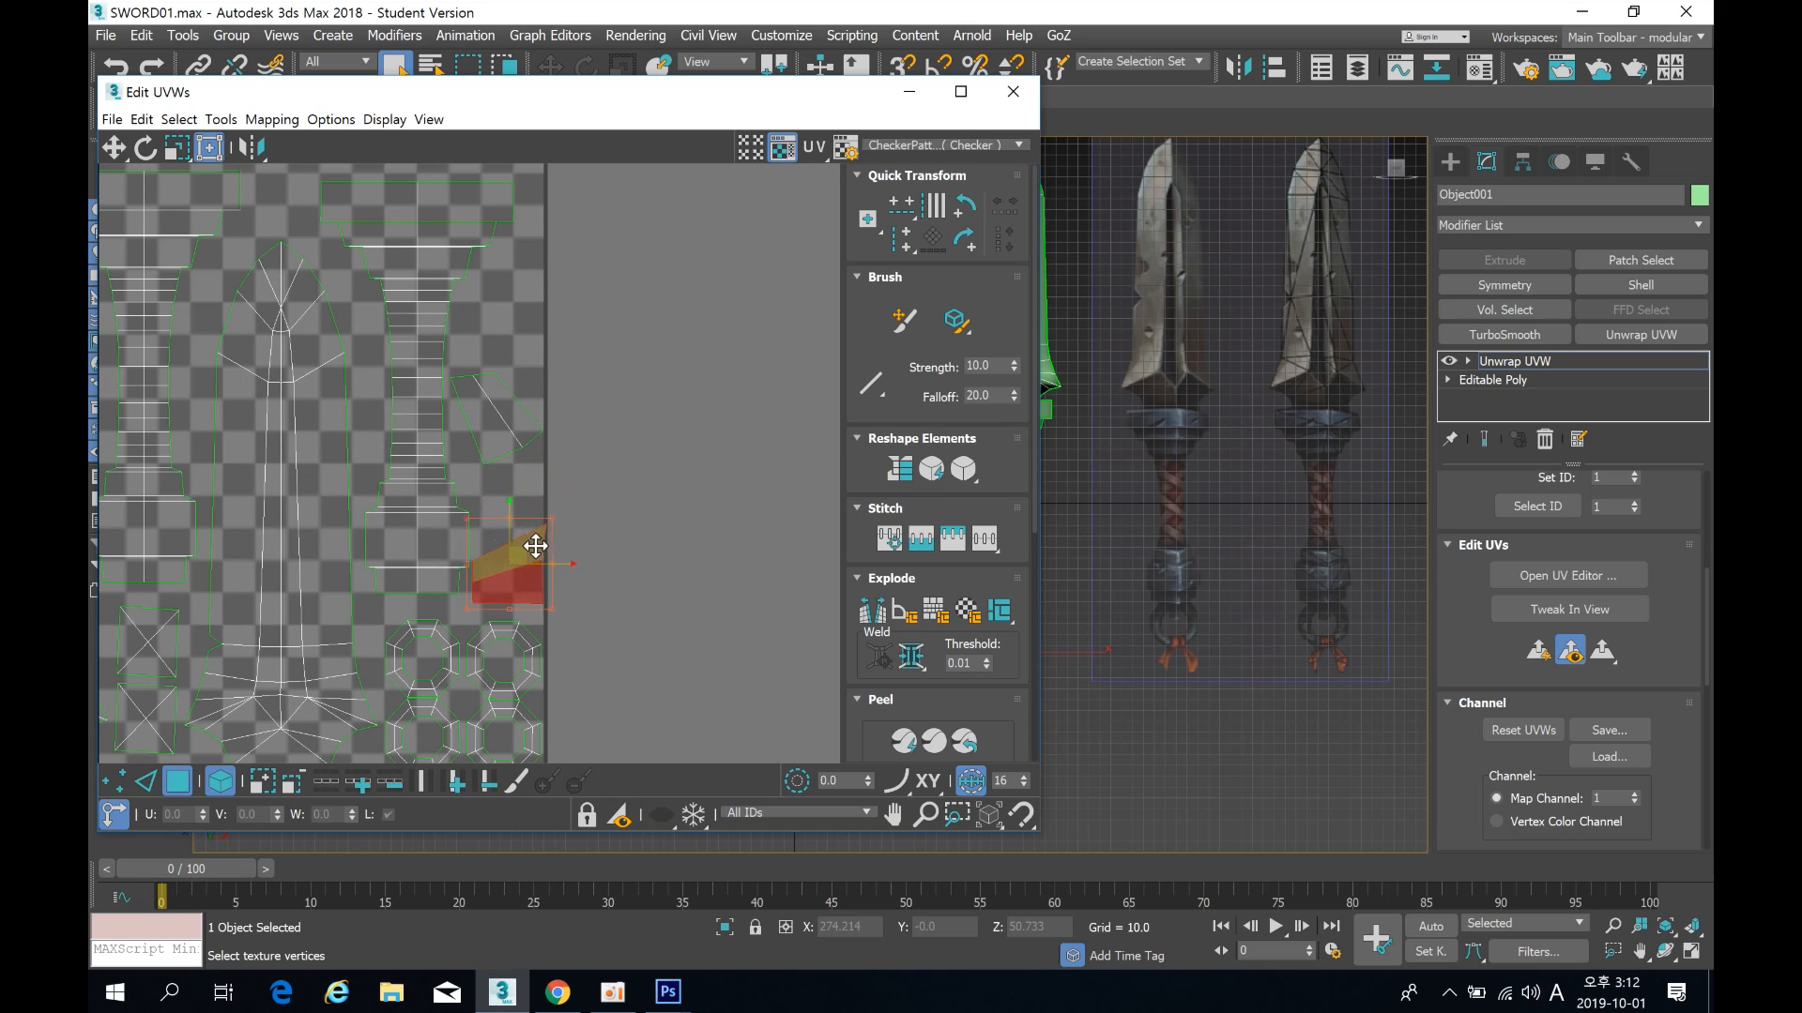
scroll(536, 547, "up", 3)
left_click_drag(583, 470, 550, 509)
scroll(574, 403, "down", 3)
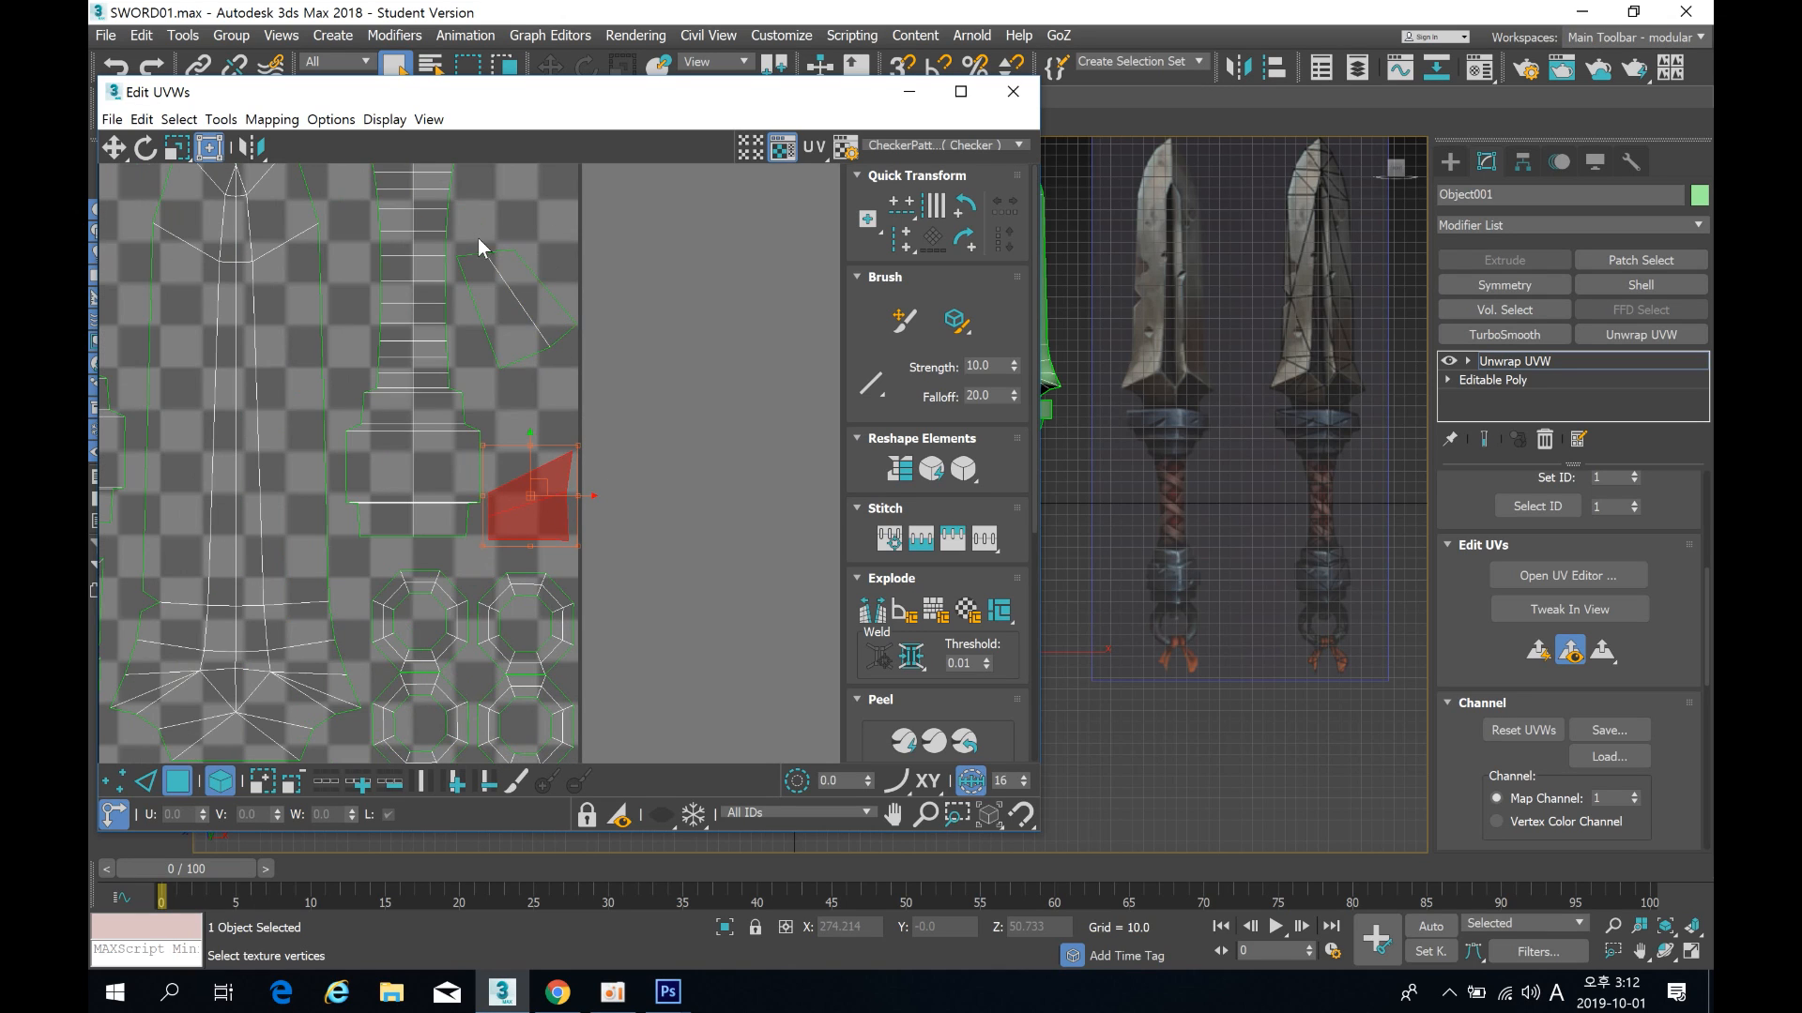
left_click(537, 326)
left_click_drag(537, 321, 536, 339)
left_click(632, 363)
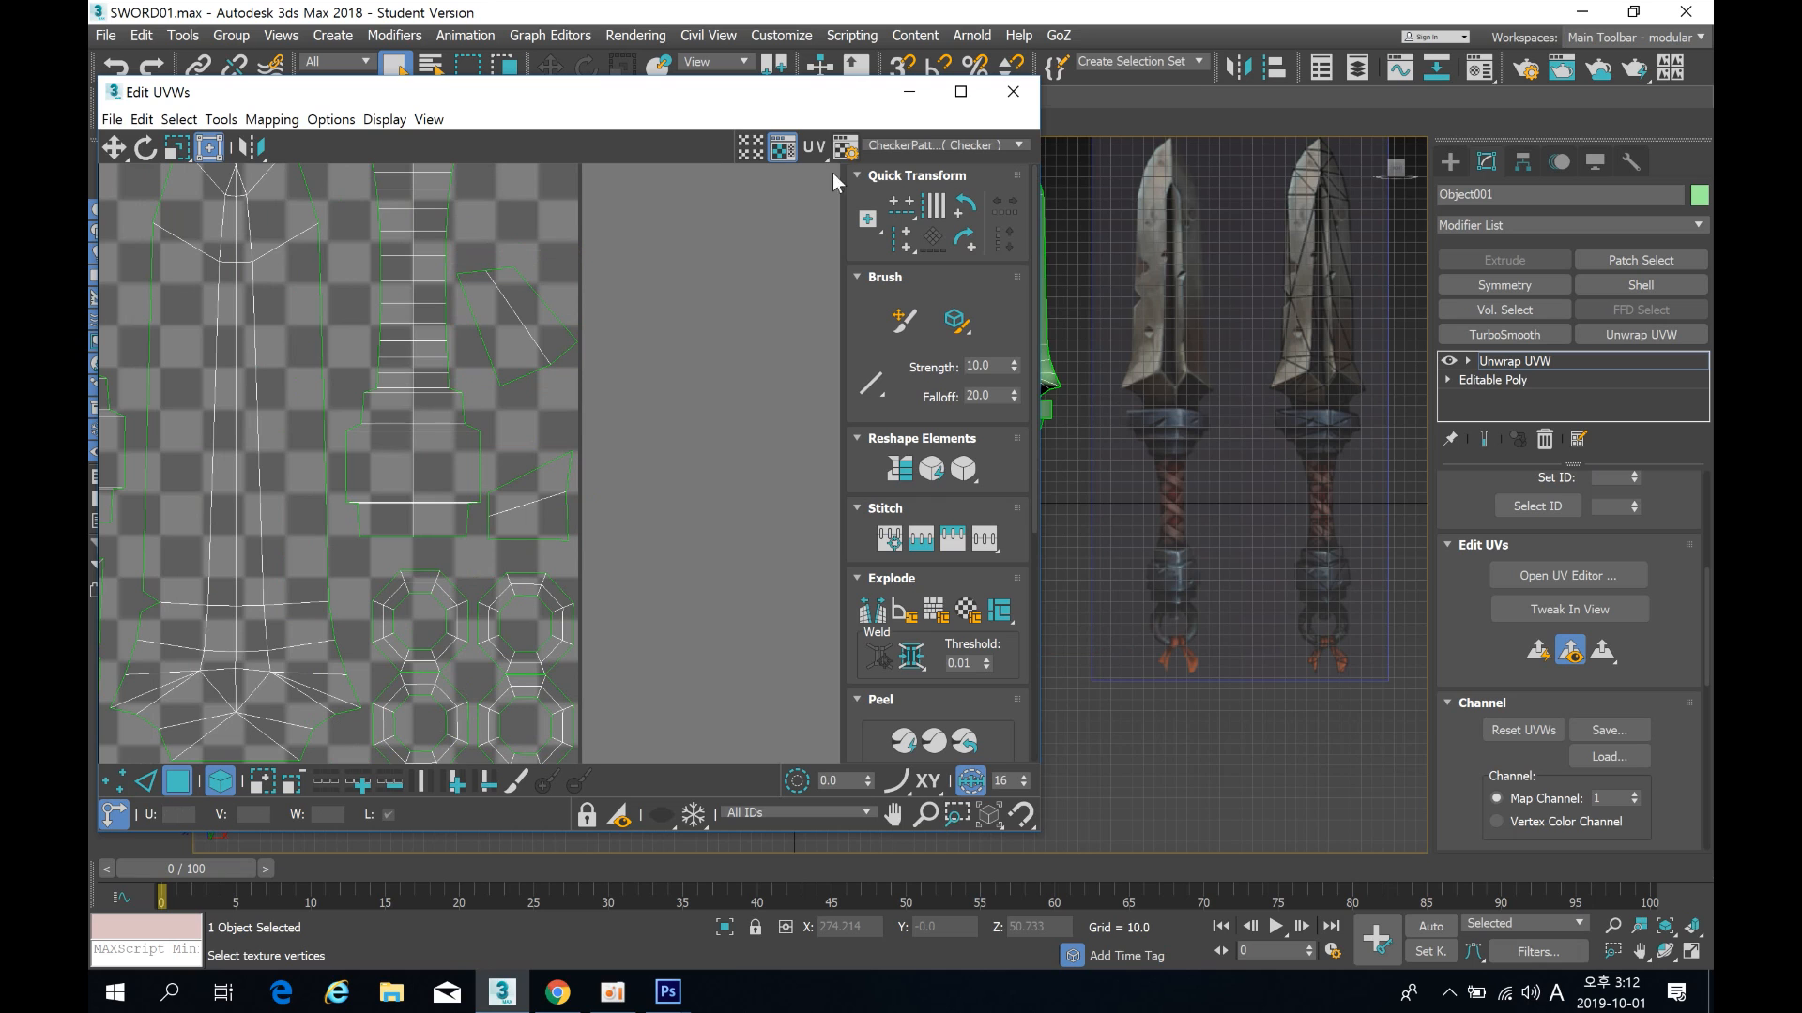
Step: Hide the checker texture behind the UV layout and center the packed tile
left_click(845, 148)
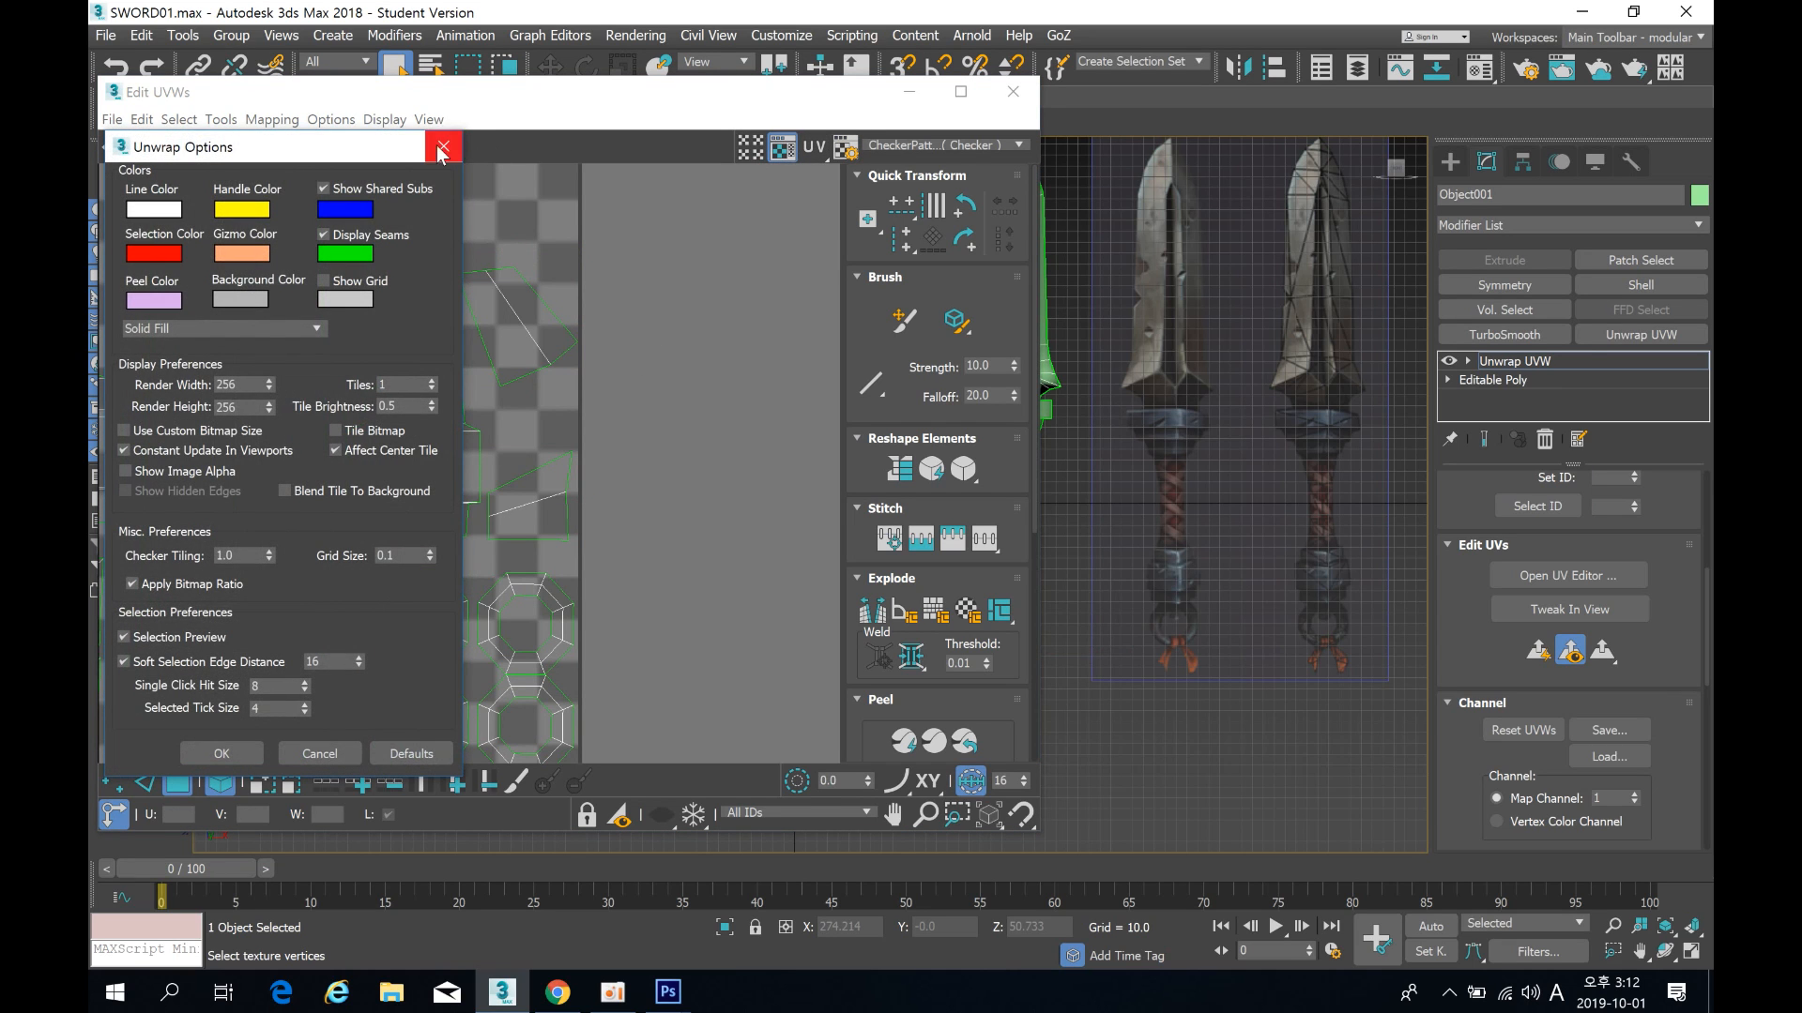
left_click(442, 147)
left_click(782, 147)
scroll(700, 345, "down", 3)
middle_click_drag(668, 368, 588, 472)
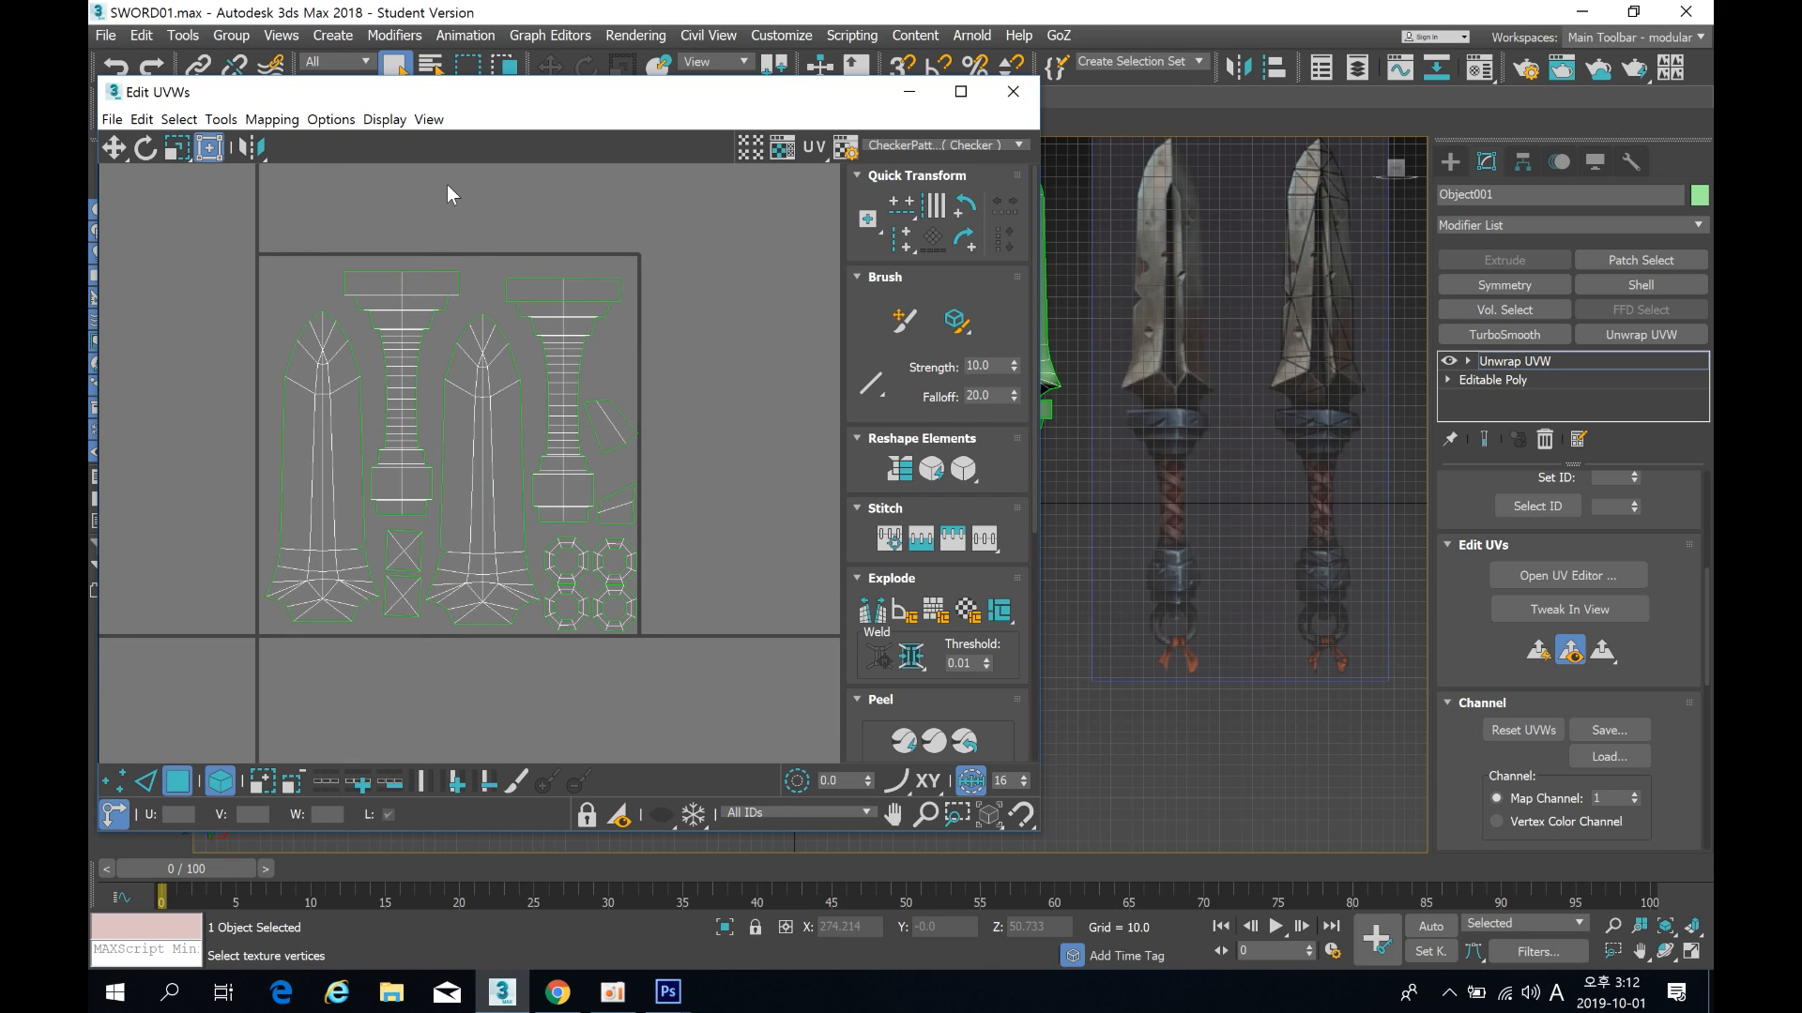
middle_click_drag(532, 430, 520, 455)
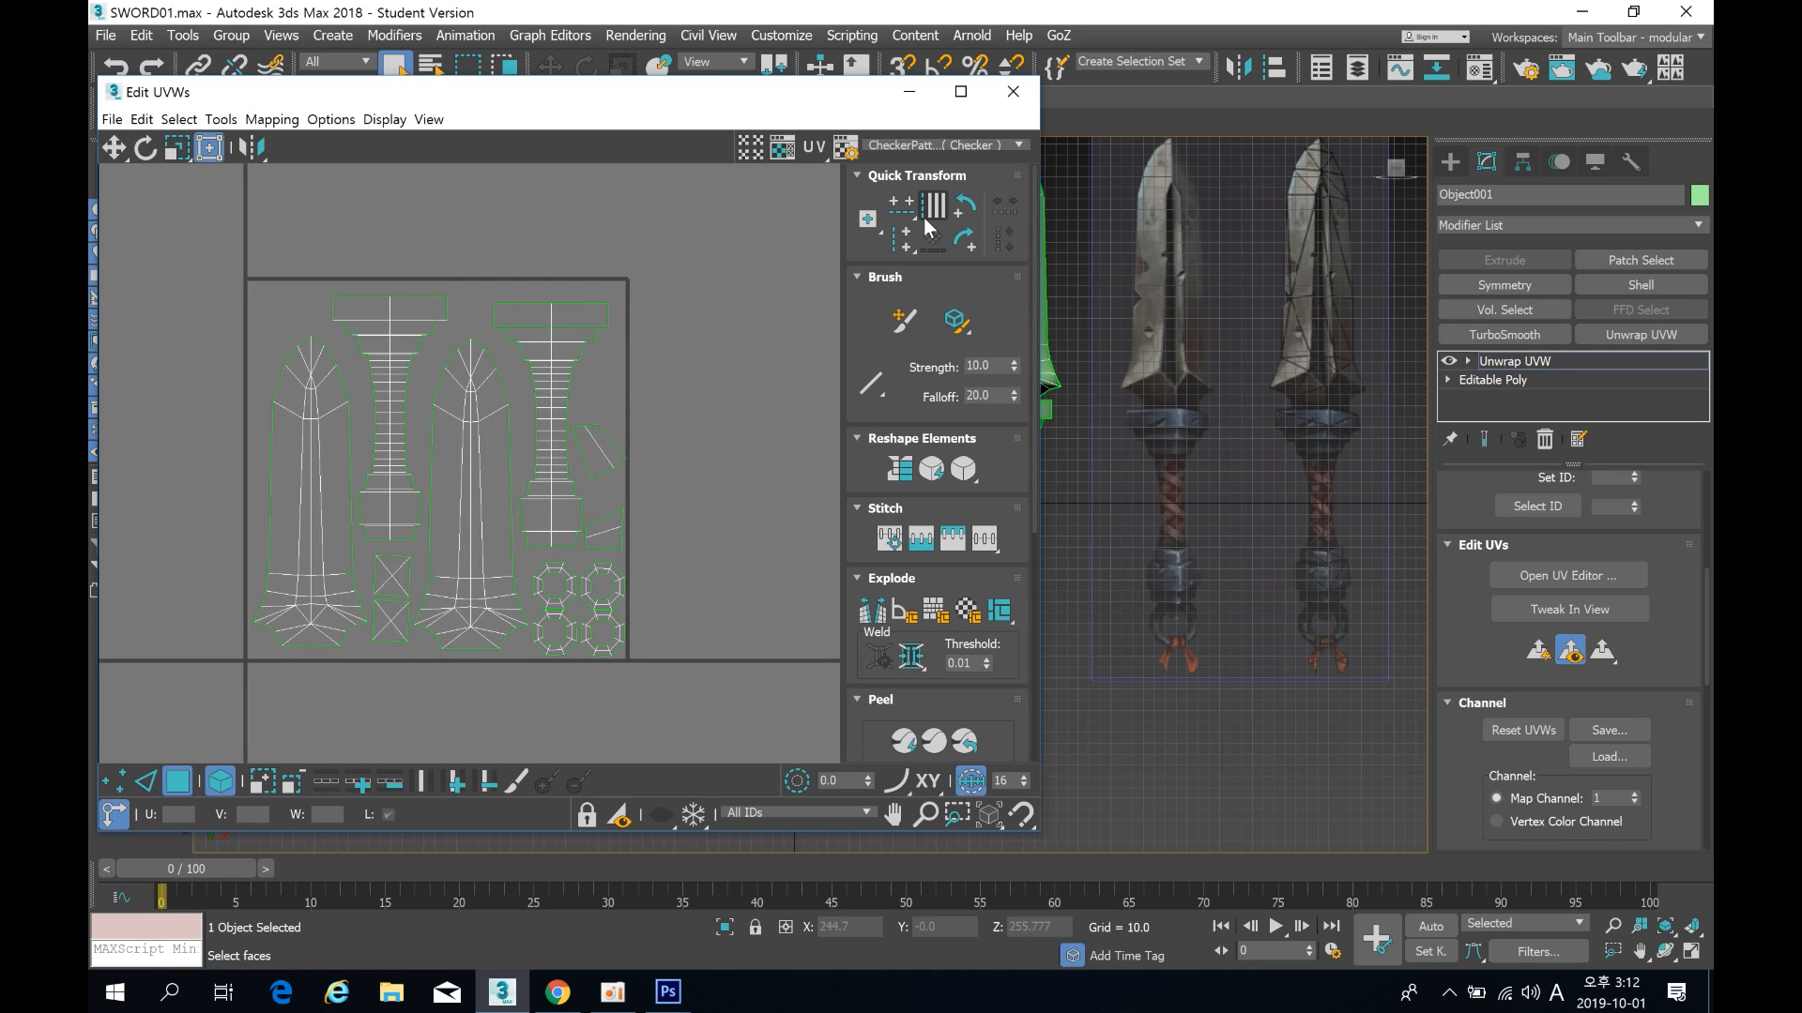
left_click(615, 992)
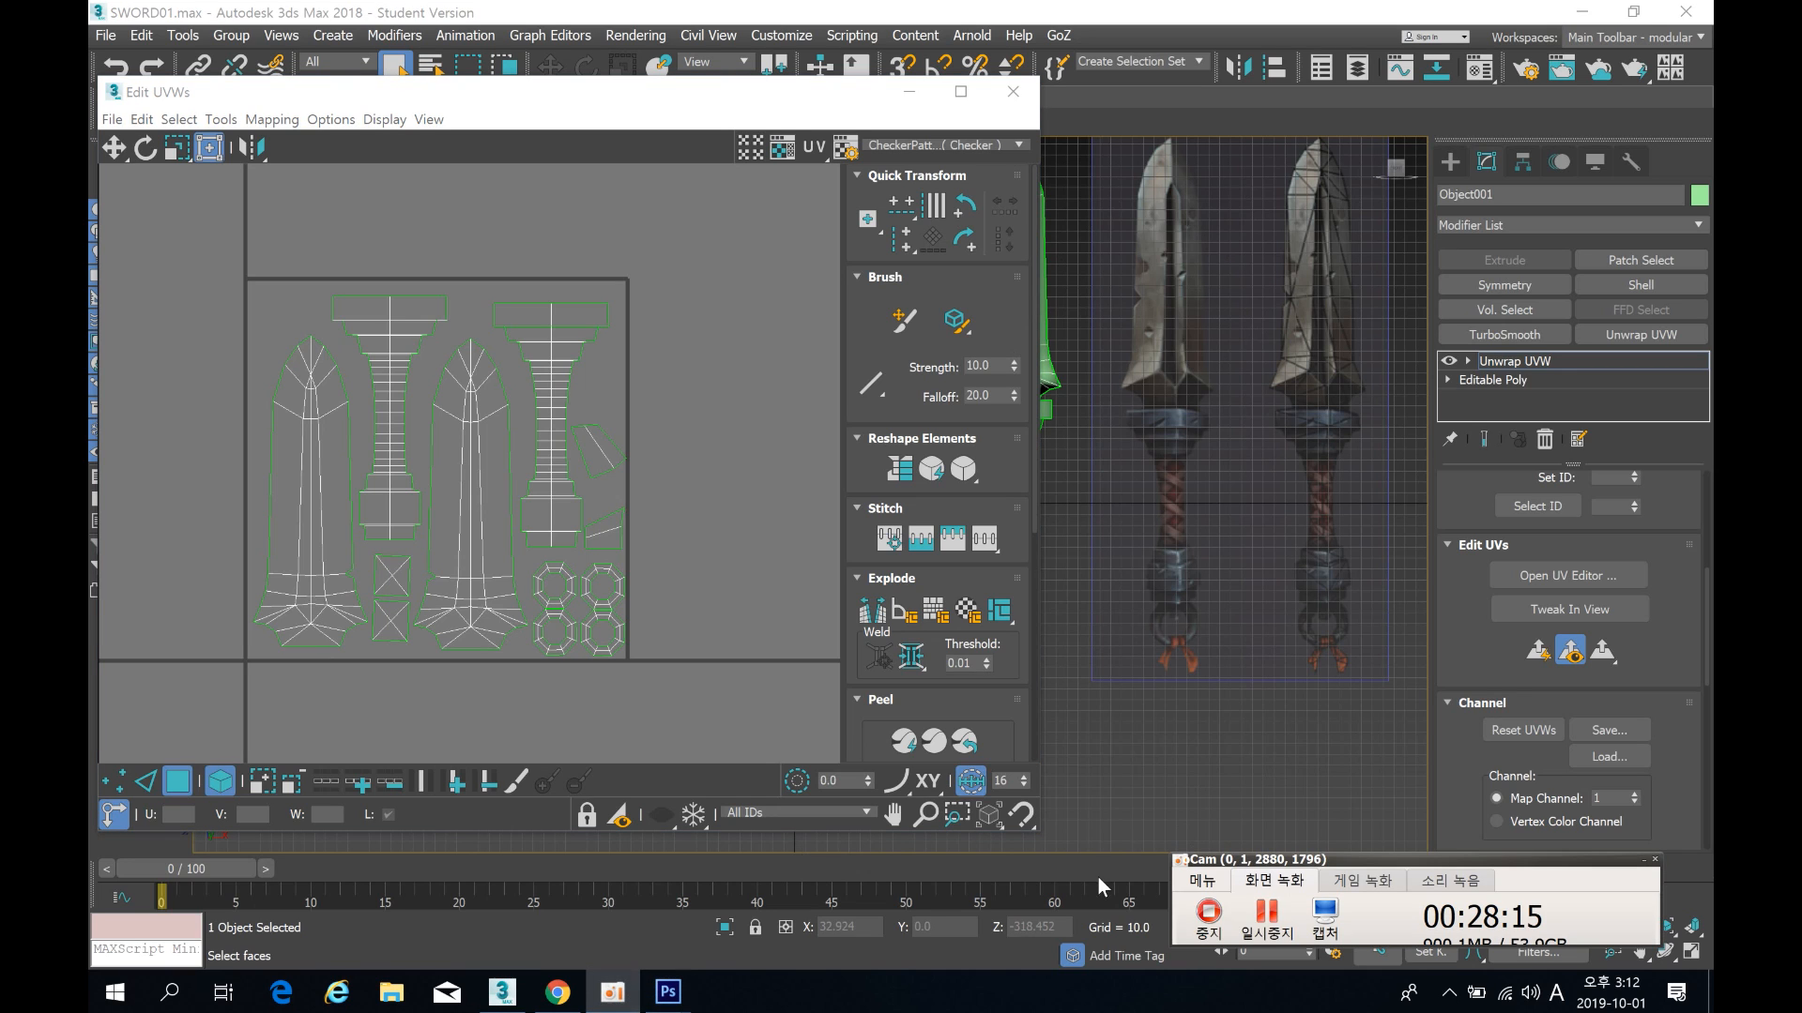
left_click(1270, 929)
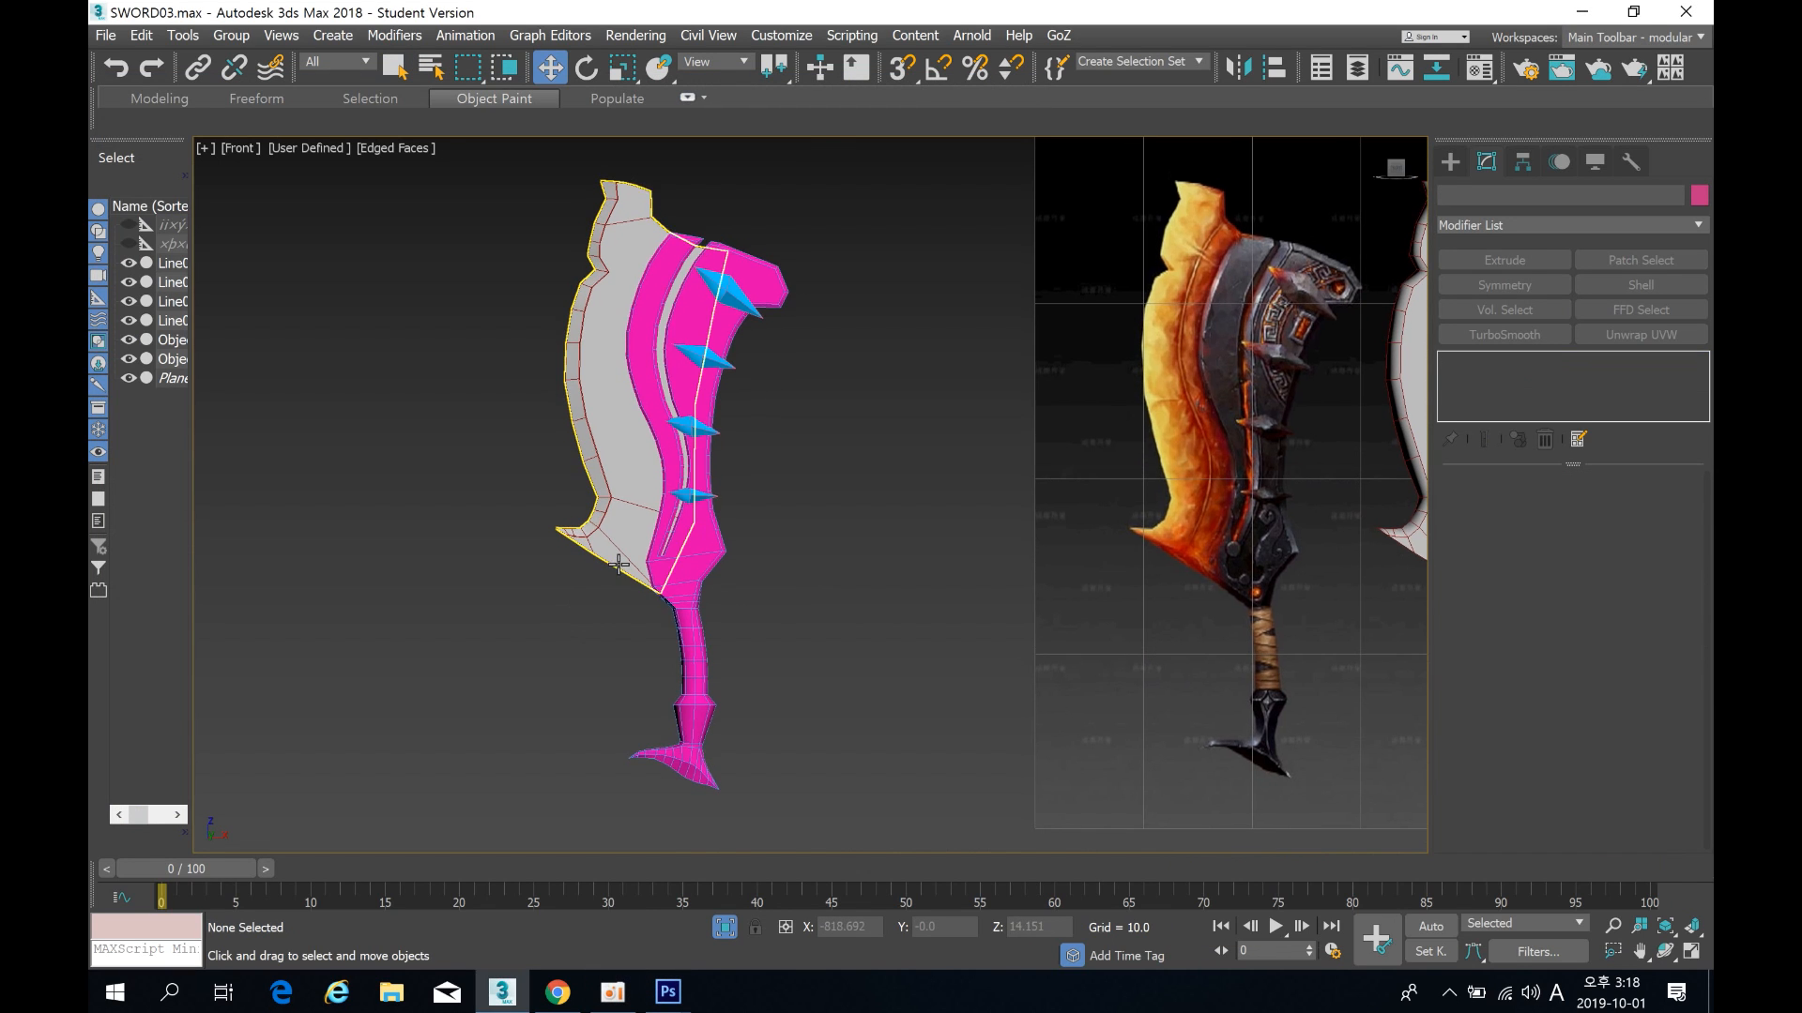
scroll(608, 556, "up", 2)
mouse_move(670, 468)
middle_mouse_down()
mouse_move(669, 508)
mouse_move(654, 475)
middle_mouse_up()
scroll(668, 508, "down", 2)
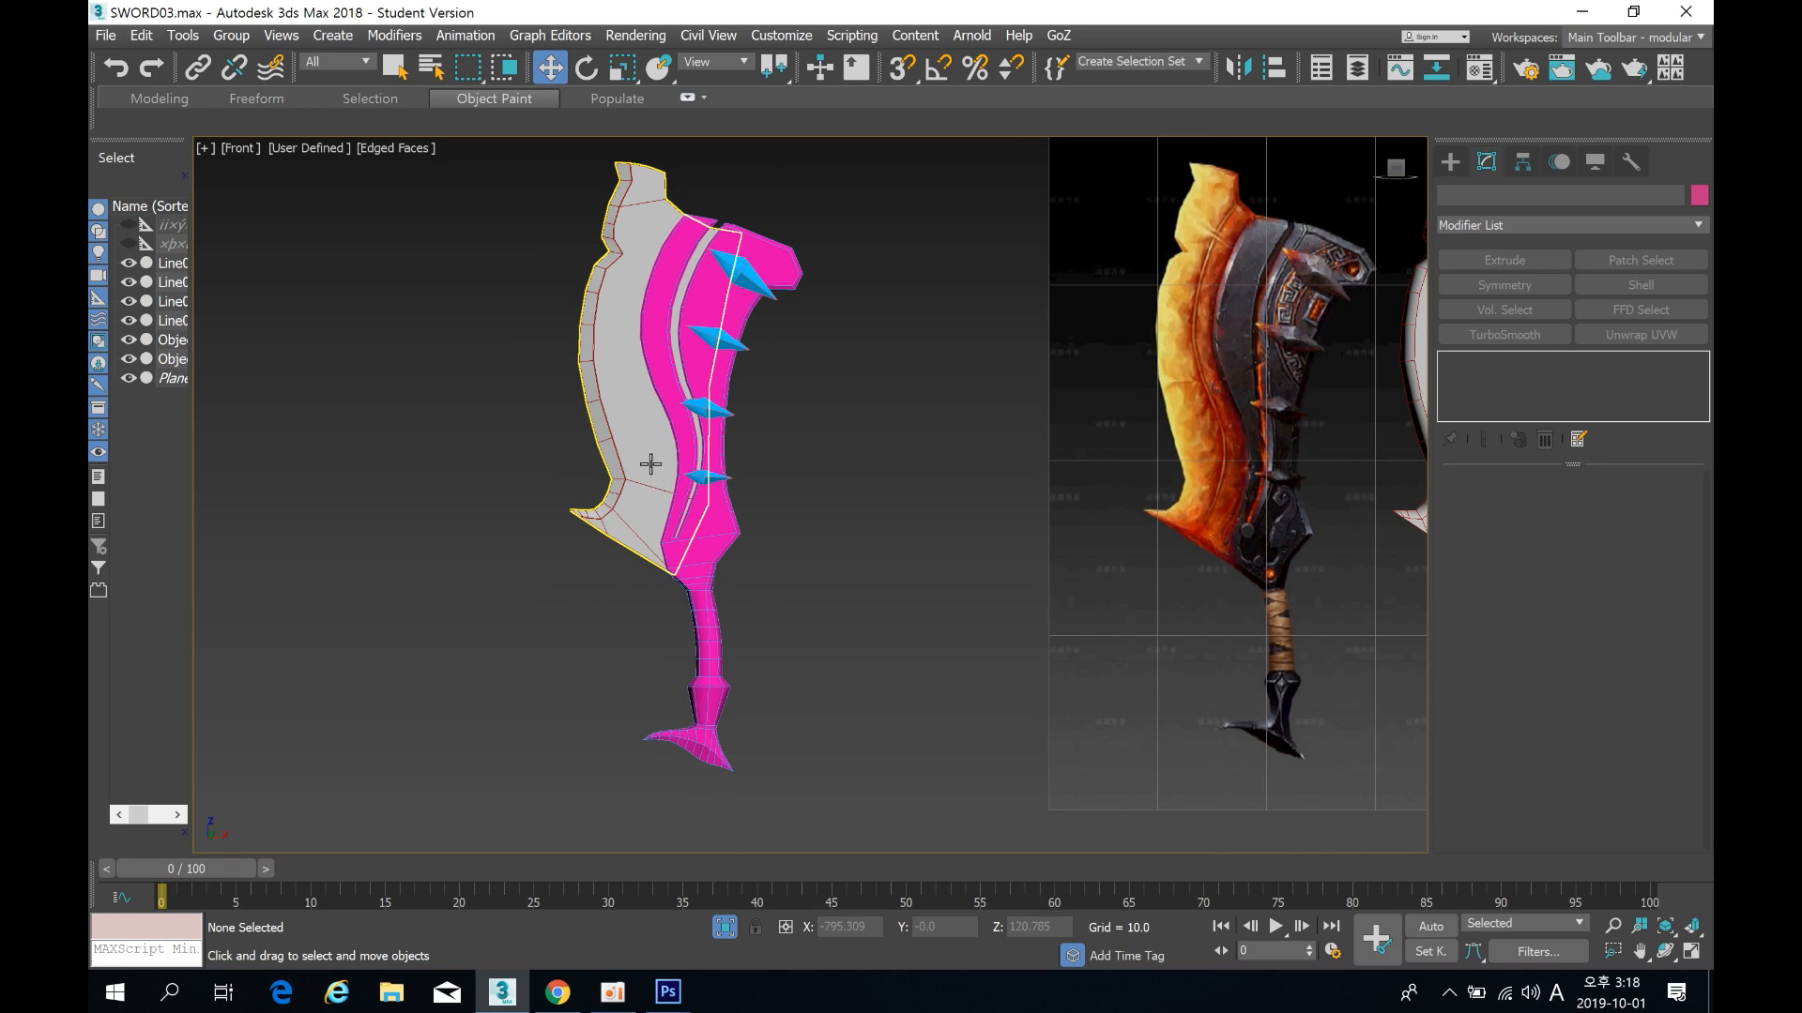
scroll(554, 502, "up", 3)
scroll(601, 495, "down", 4)
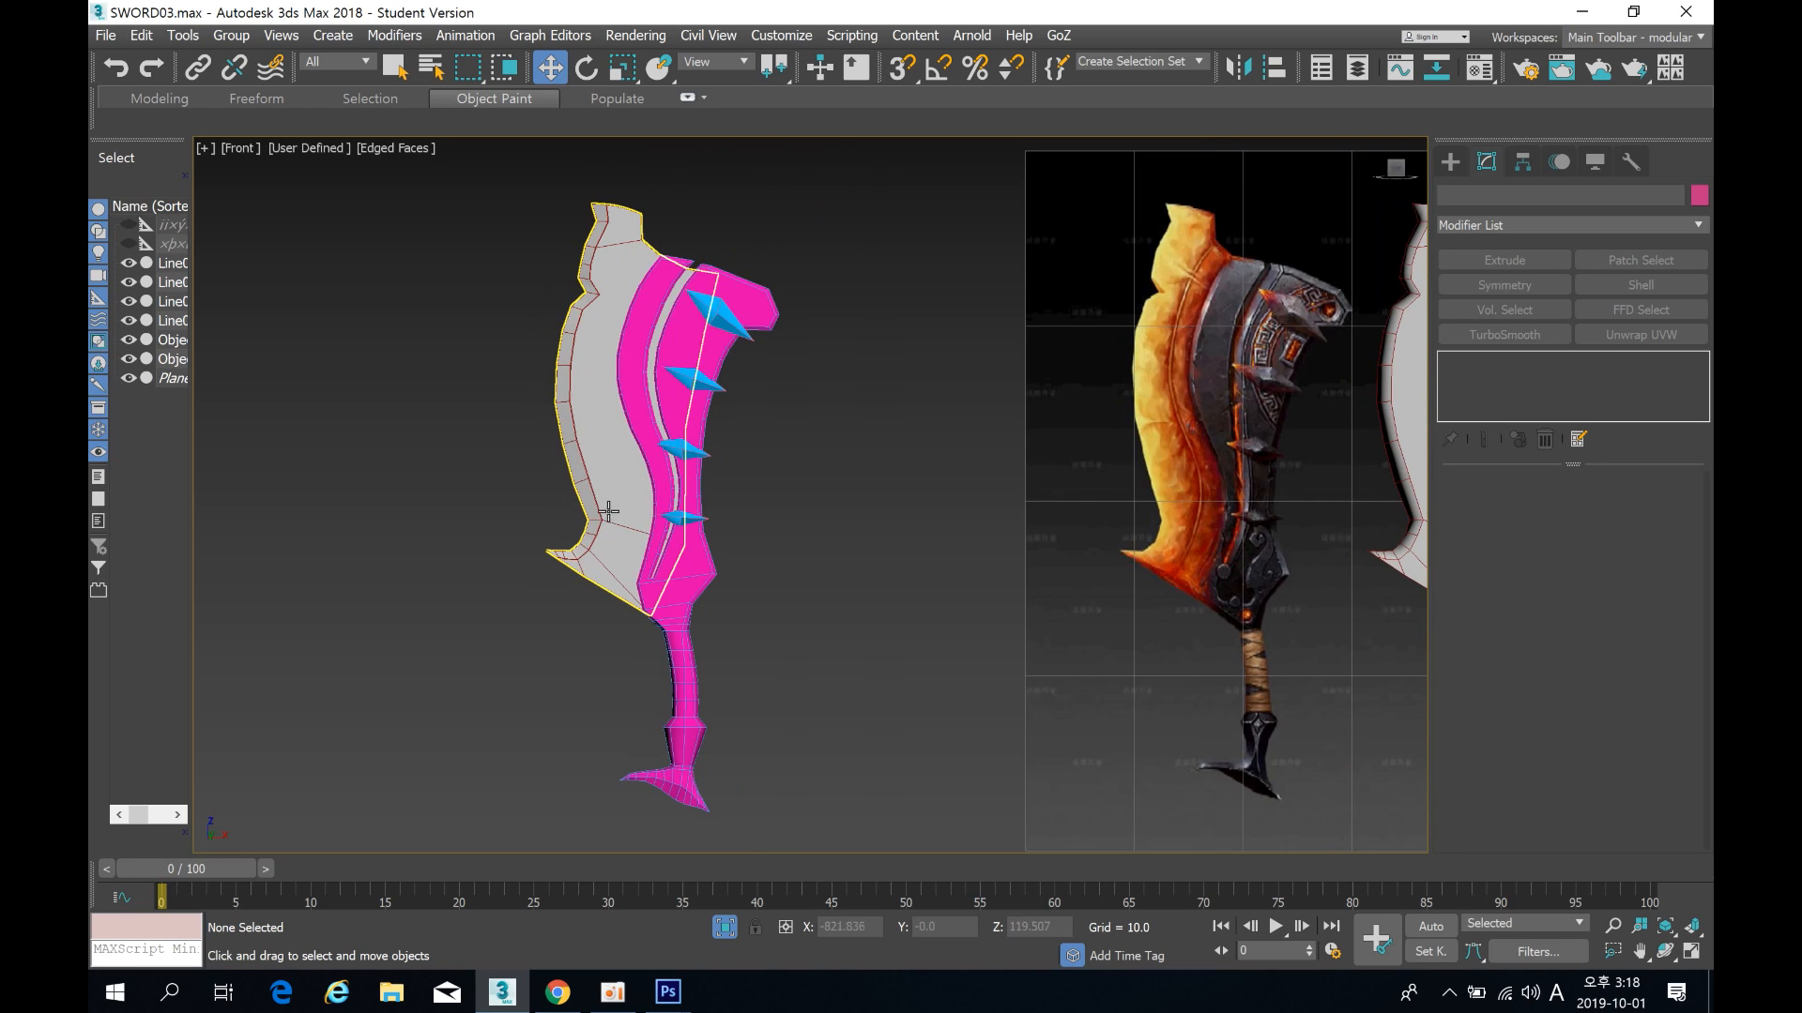
Step: Attach the magenta body with handle and the blue spikes to the grey blade, using Match Material IDs to Material
left_click(594, 355)
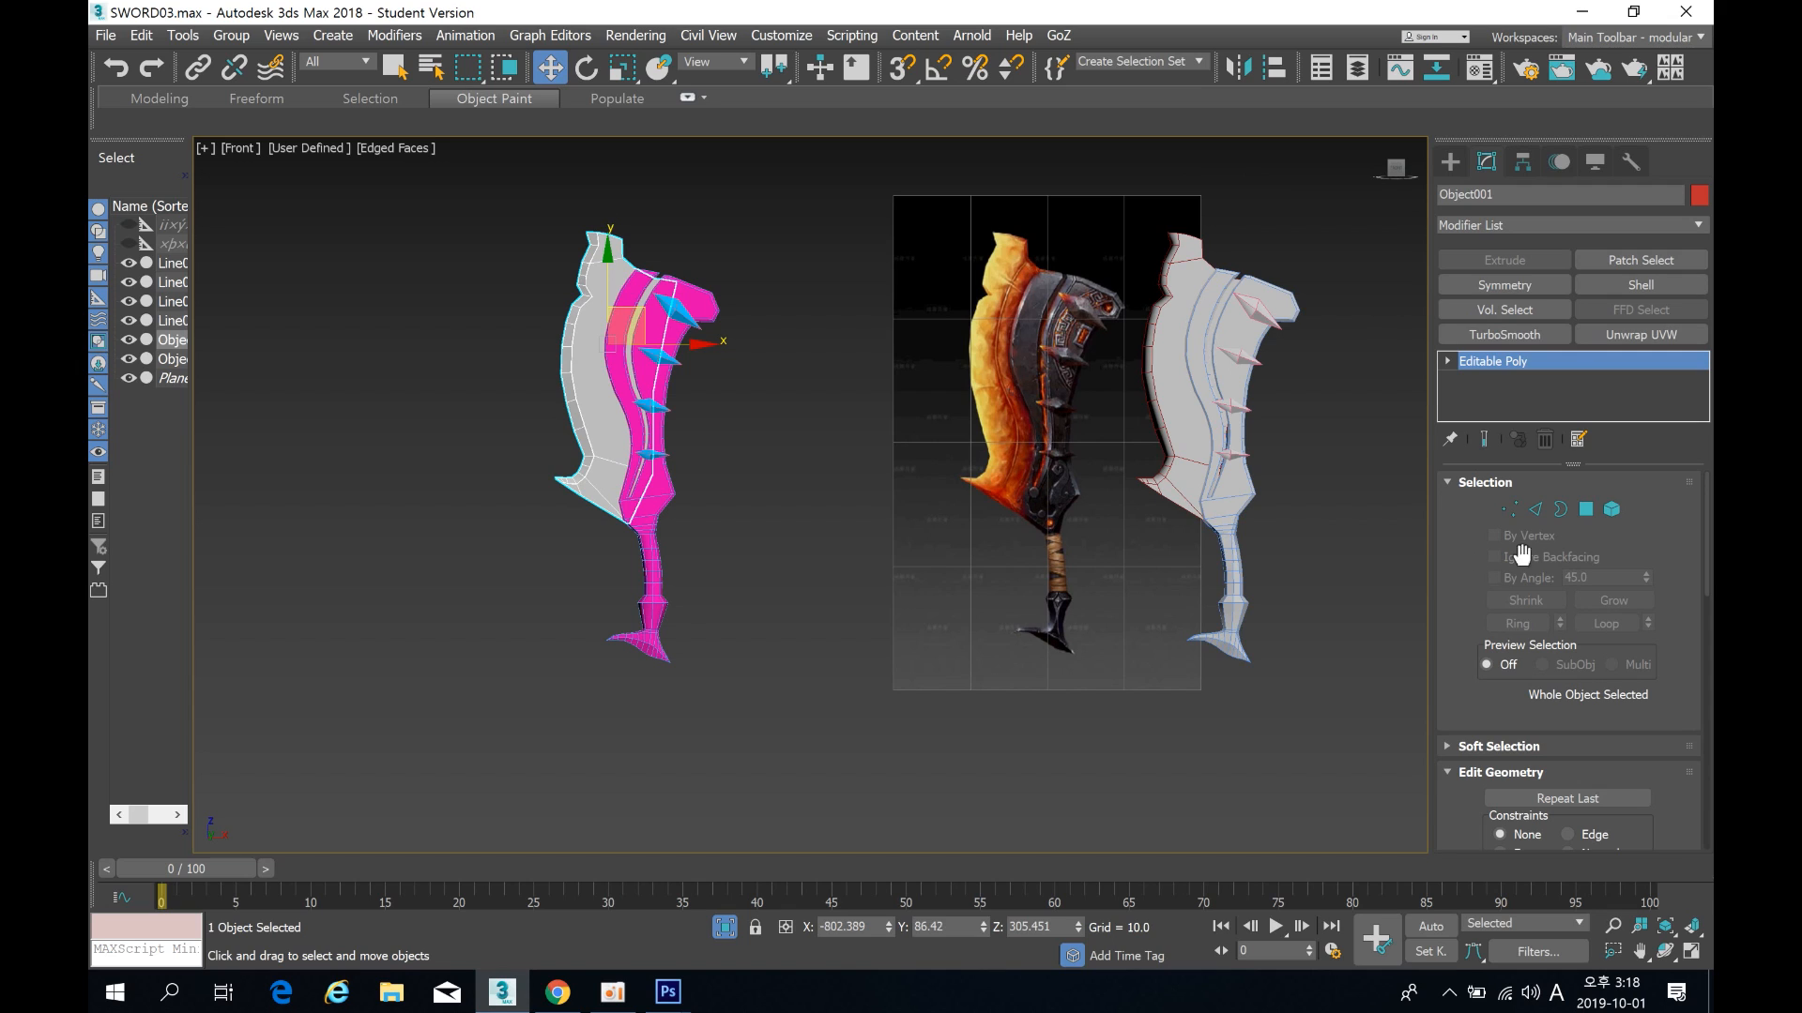
left_click_drag(1464, 582, 1522, 239)
left_click(1530, 583)
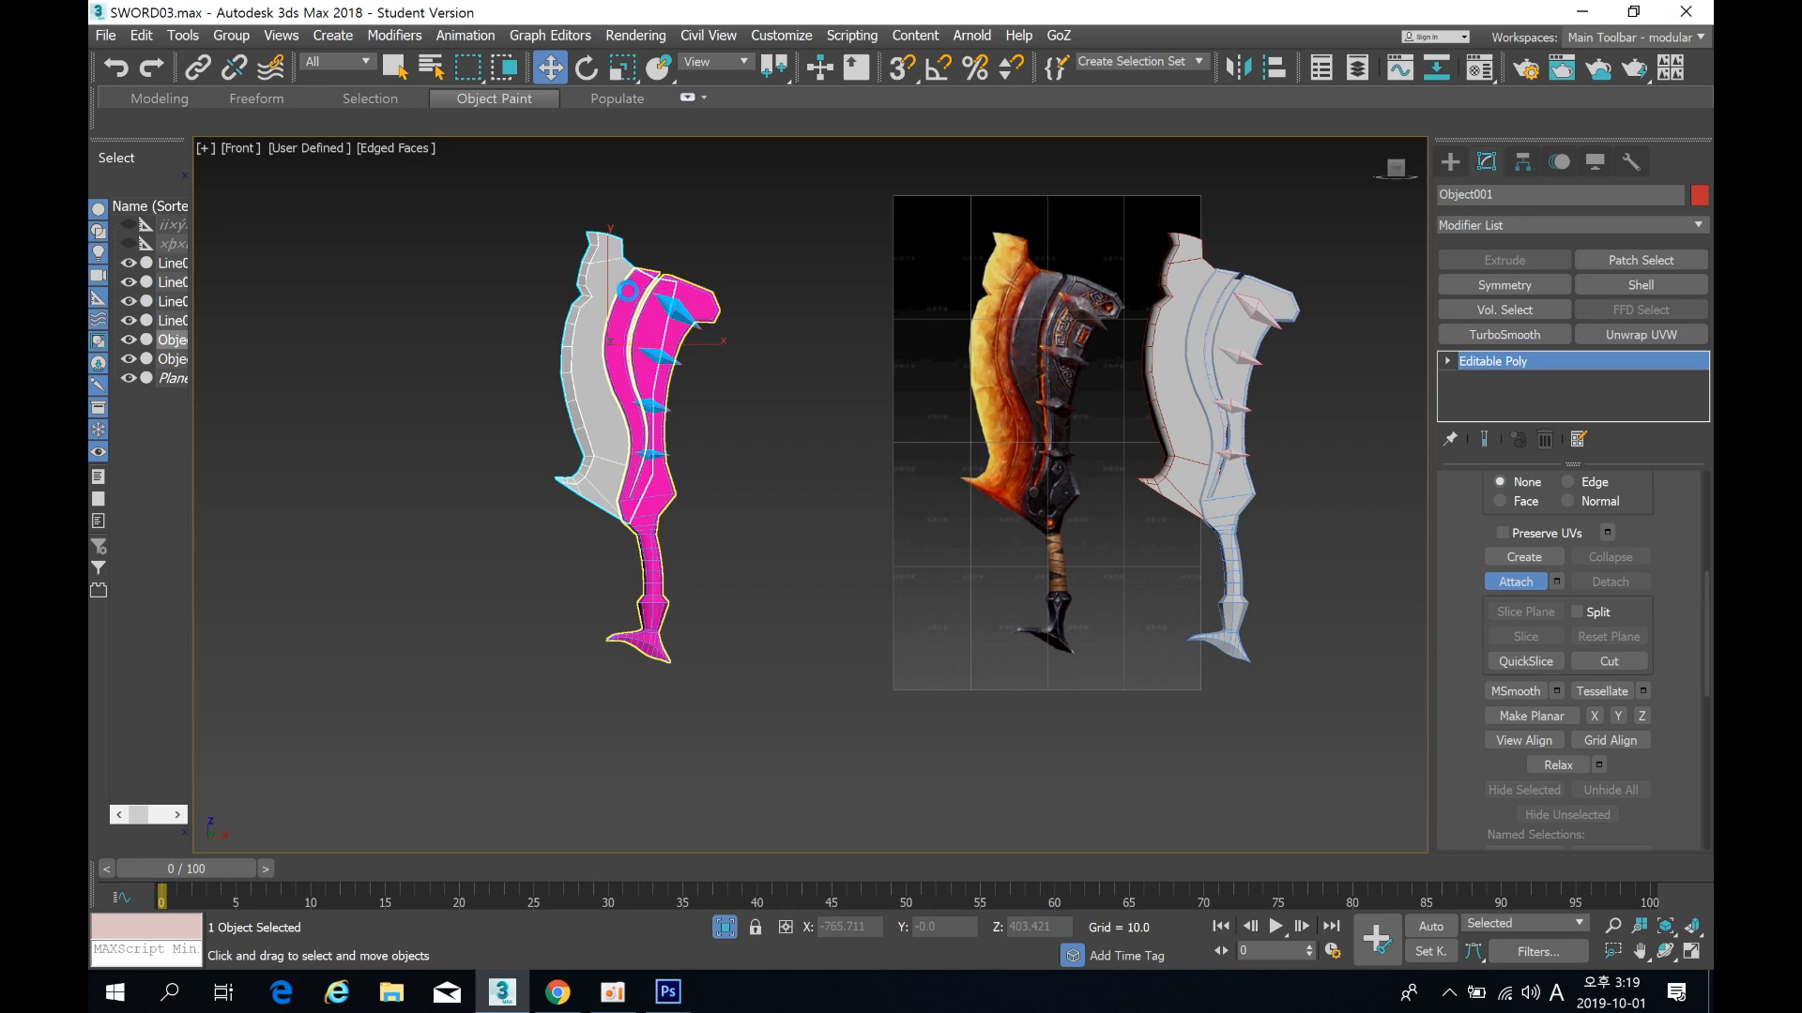
left_click(627, 292)
left_click(1019, 464)
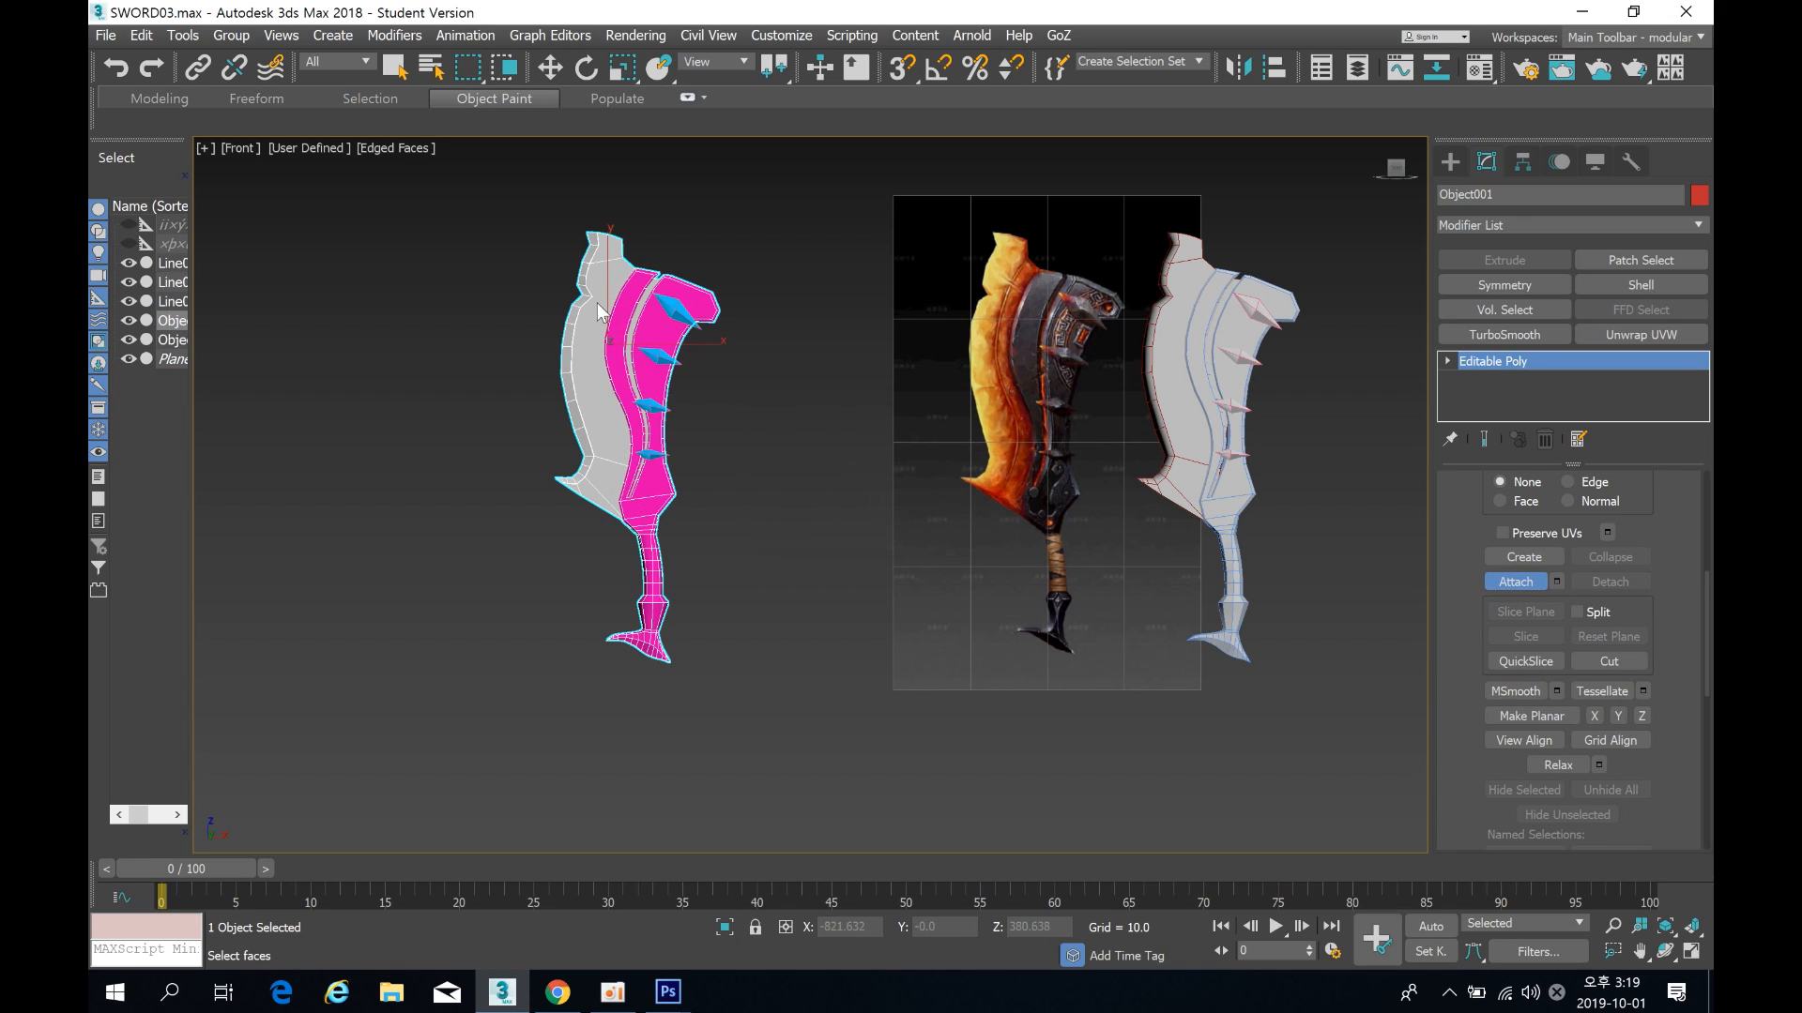
left_click(678, 310)
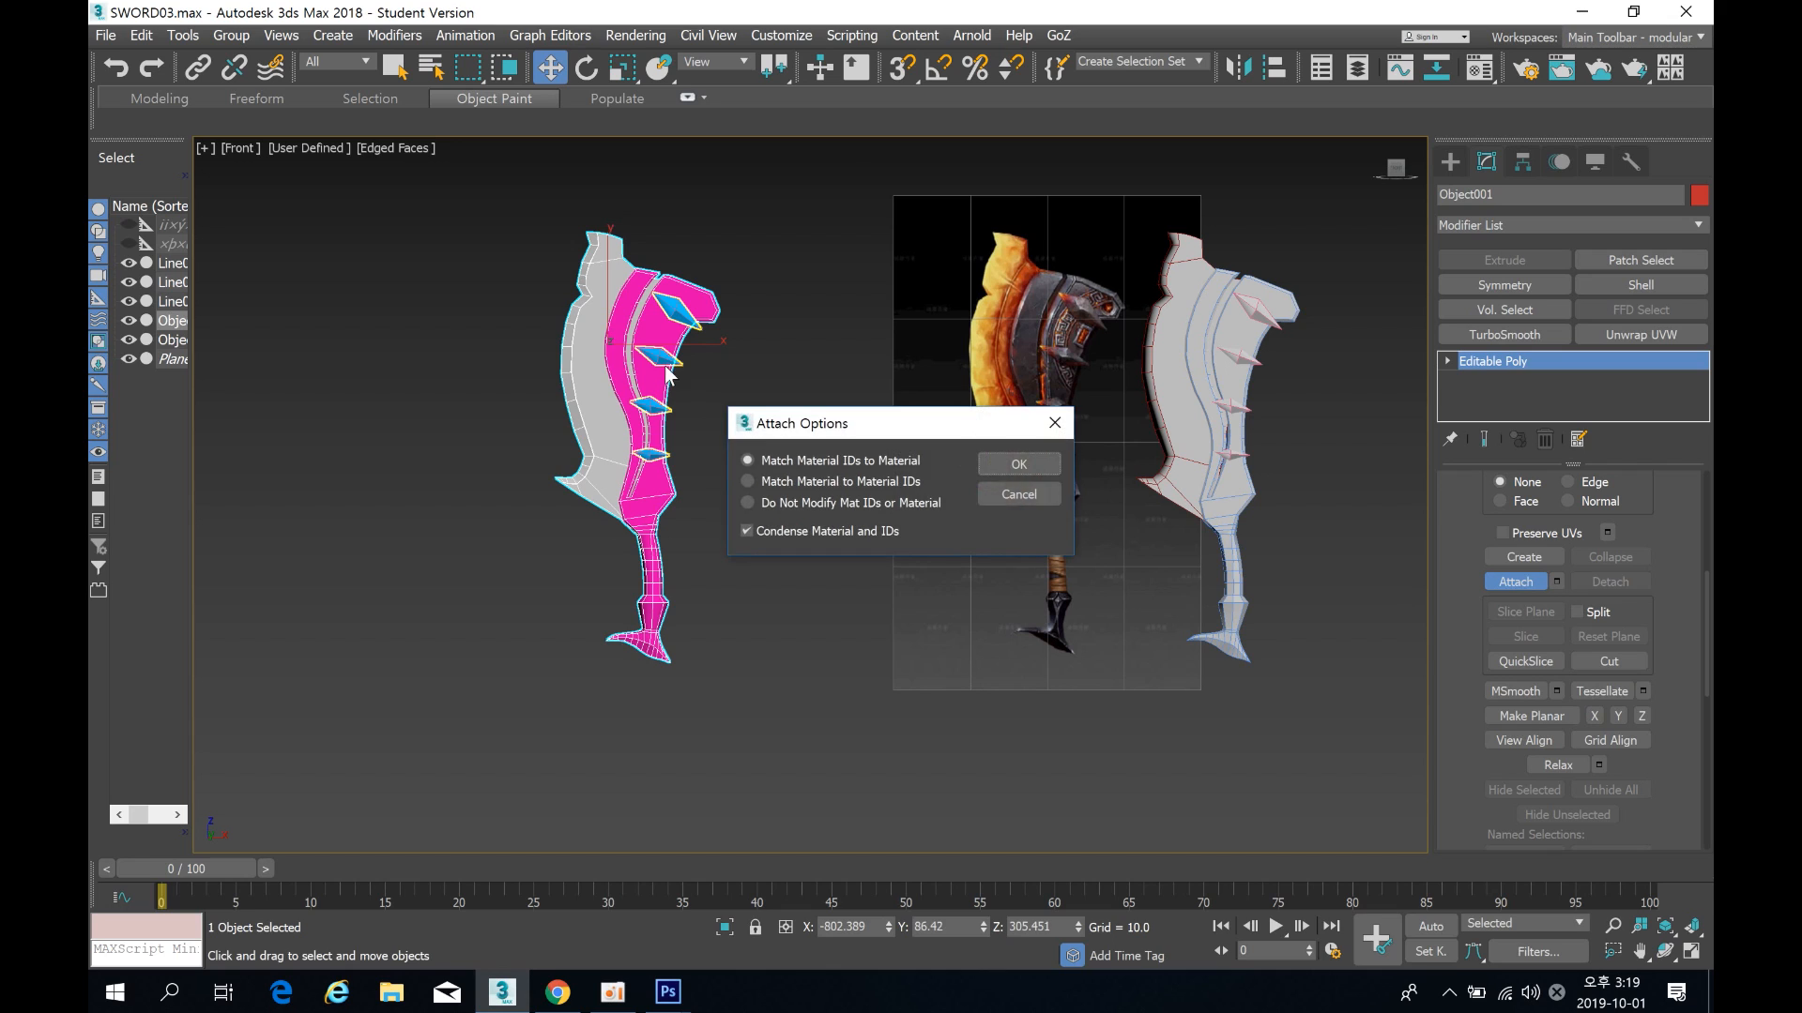
left_click(1023, 471)
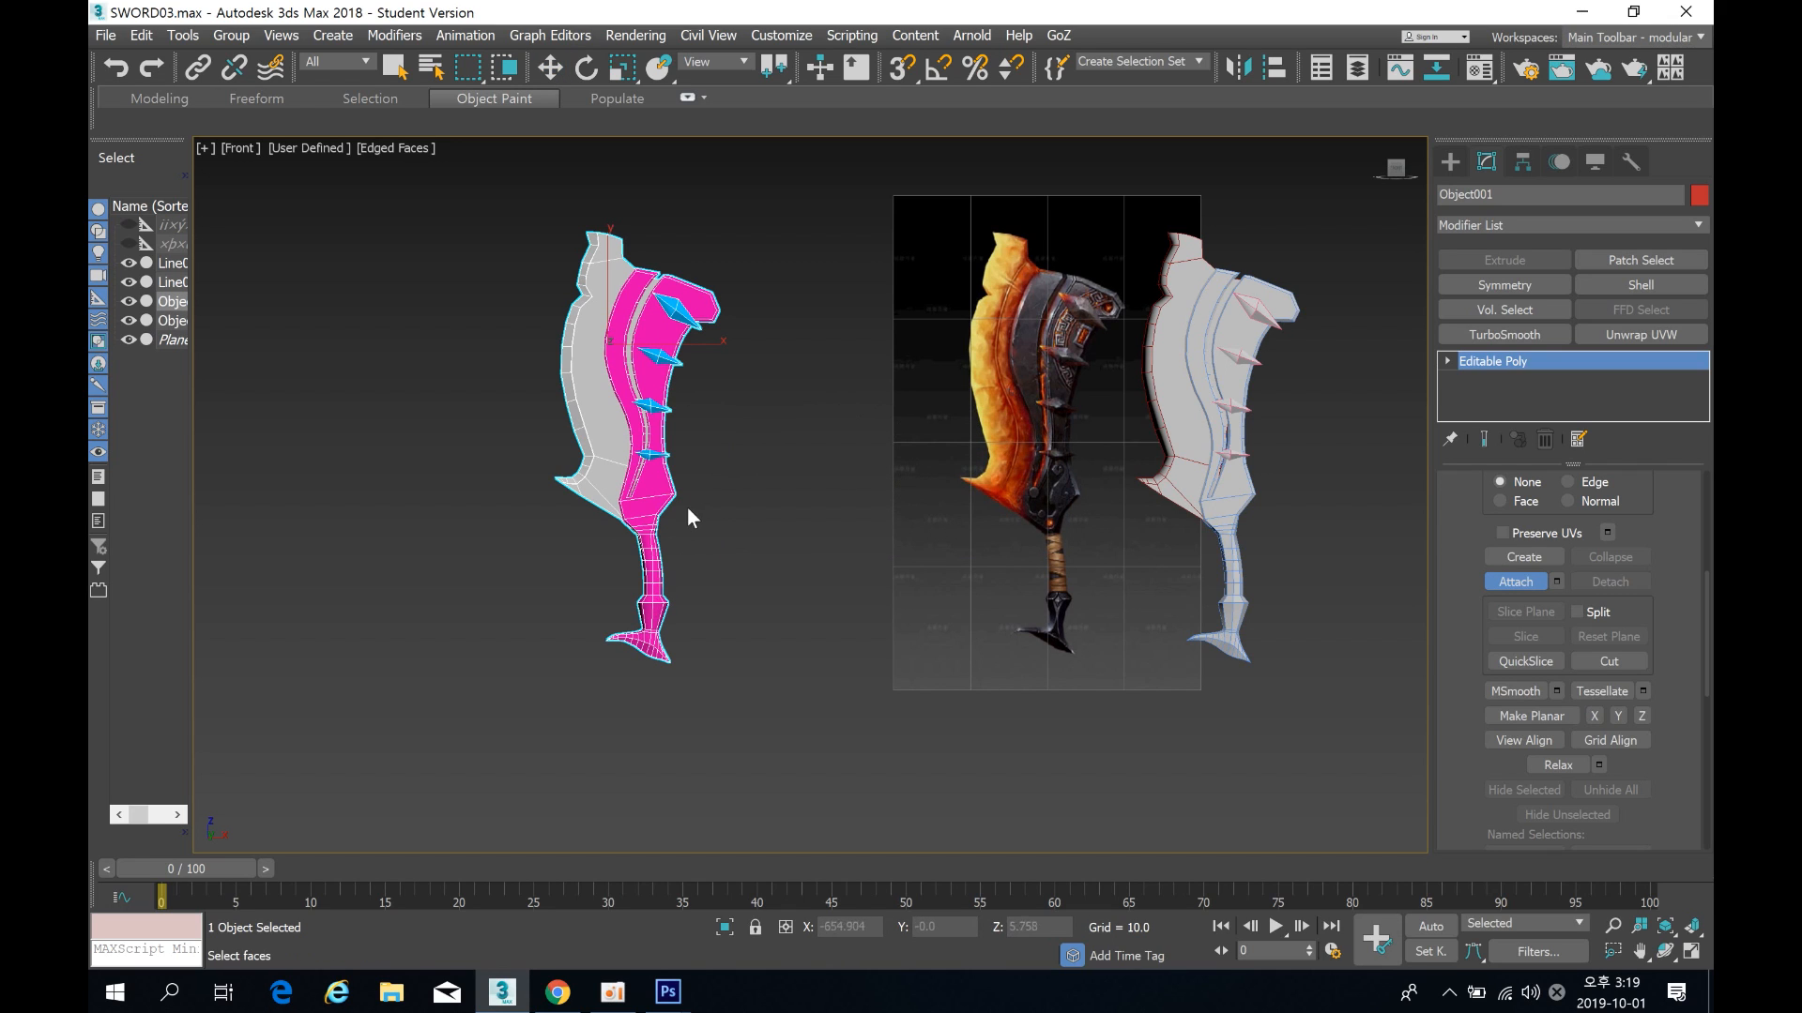
left_click(1525, 579)
Step: Apply an Unwrap UVW modifier to the combined sword and clear its face selection
left_click(805, 377)
mouse_move(661, 344)
left_mouse_down()
mouse_move(685, 423)
mouse_move(793, 445)
mouse_move(661, 342)
left_mouse_up()
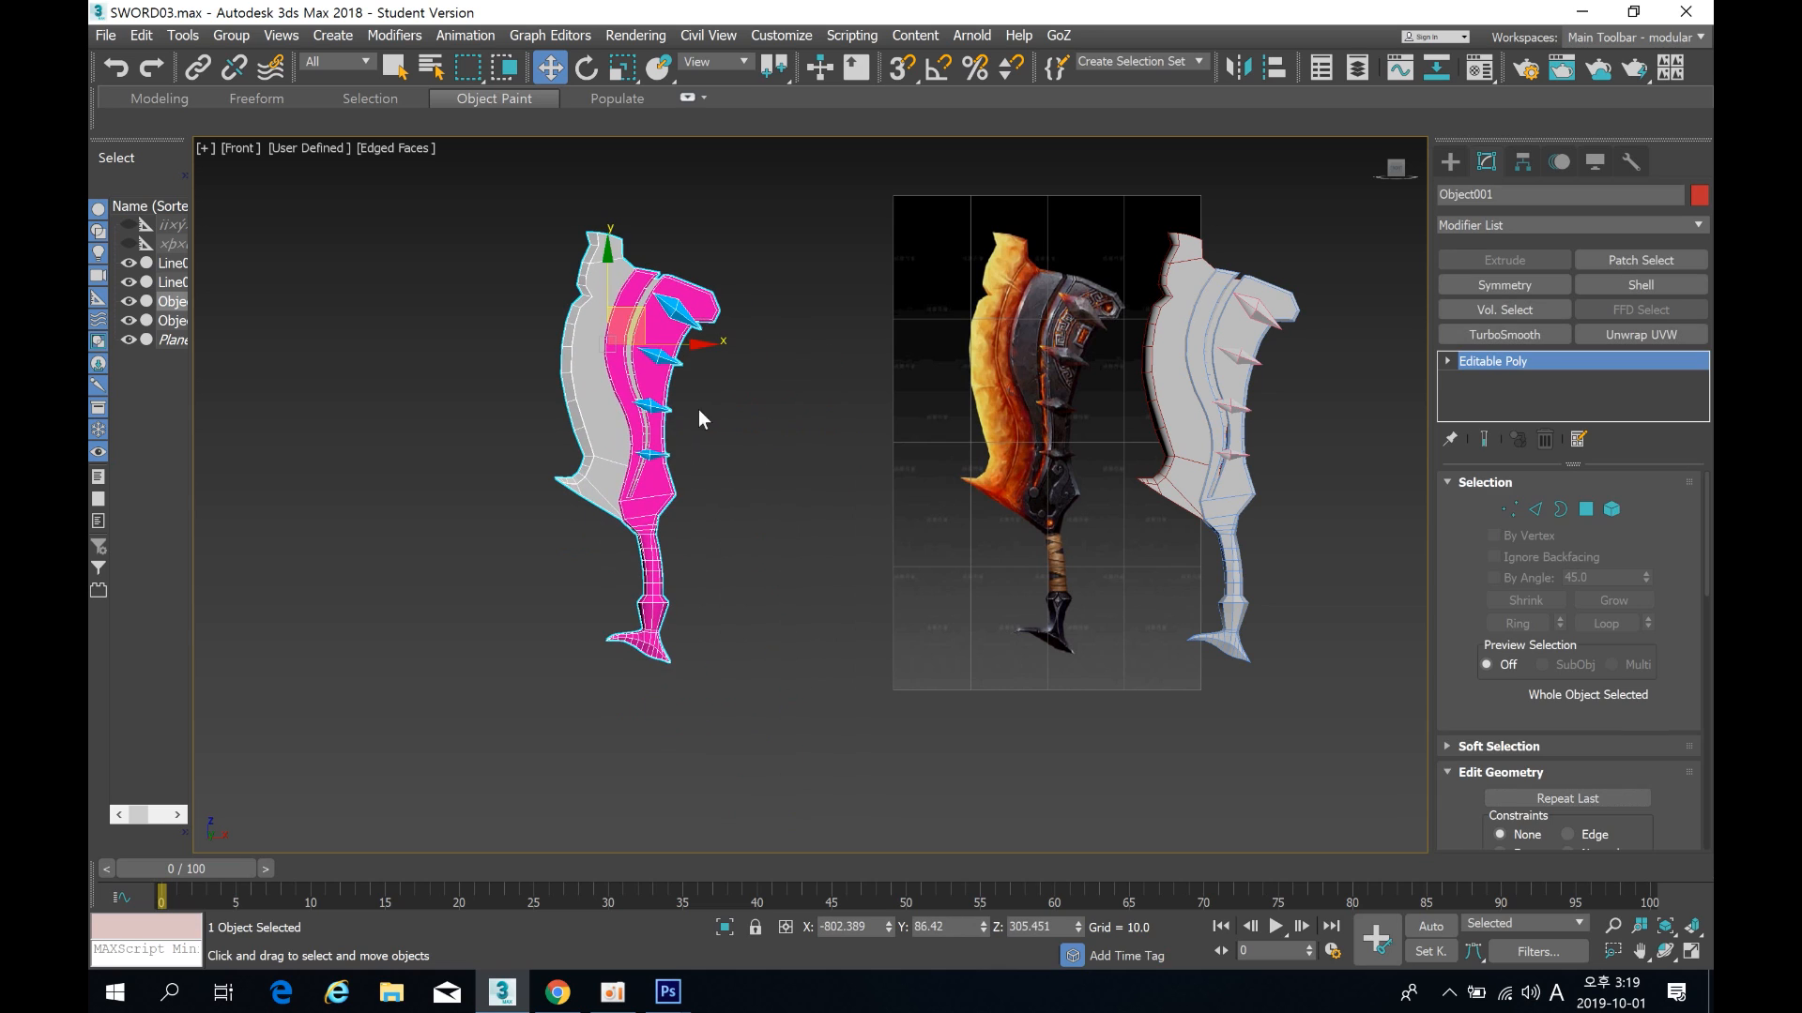
scroll(728, 420, "up", 4)
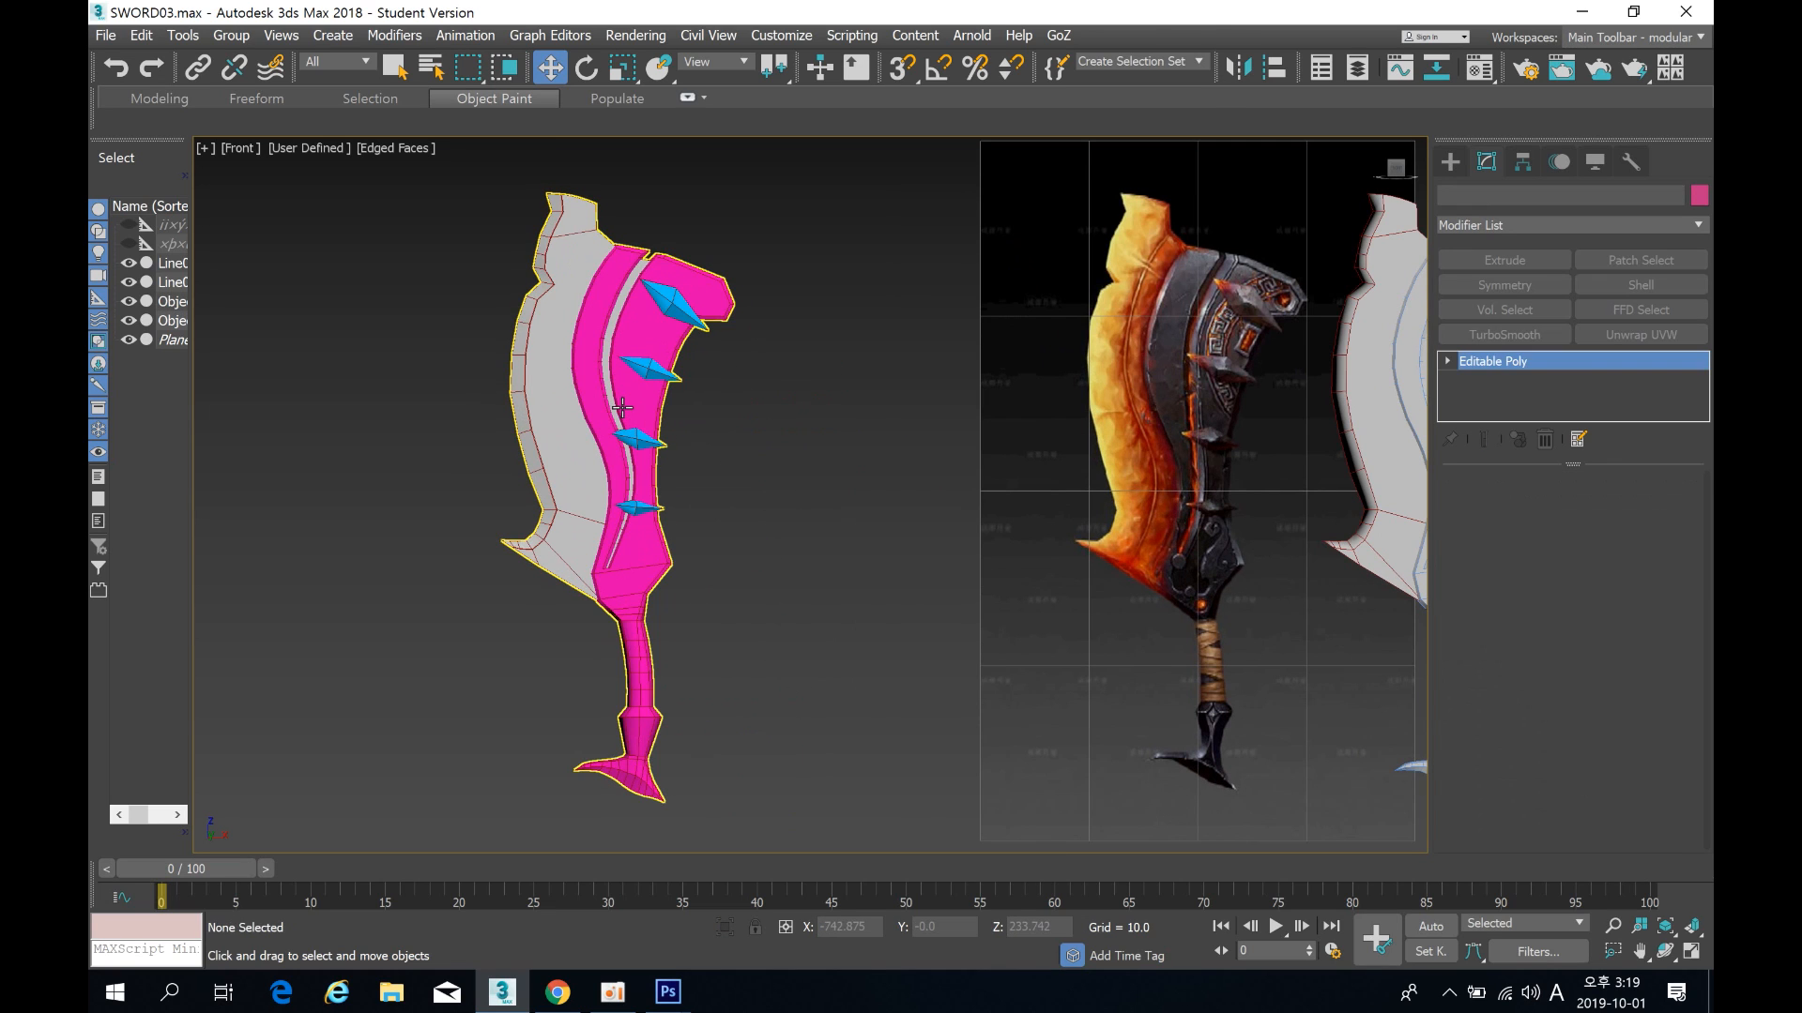
left_click(1661, 336)
scroll(825, 380, "down", 2)
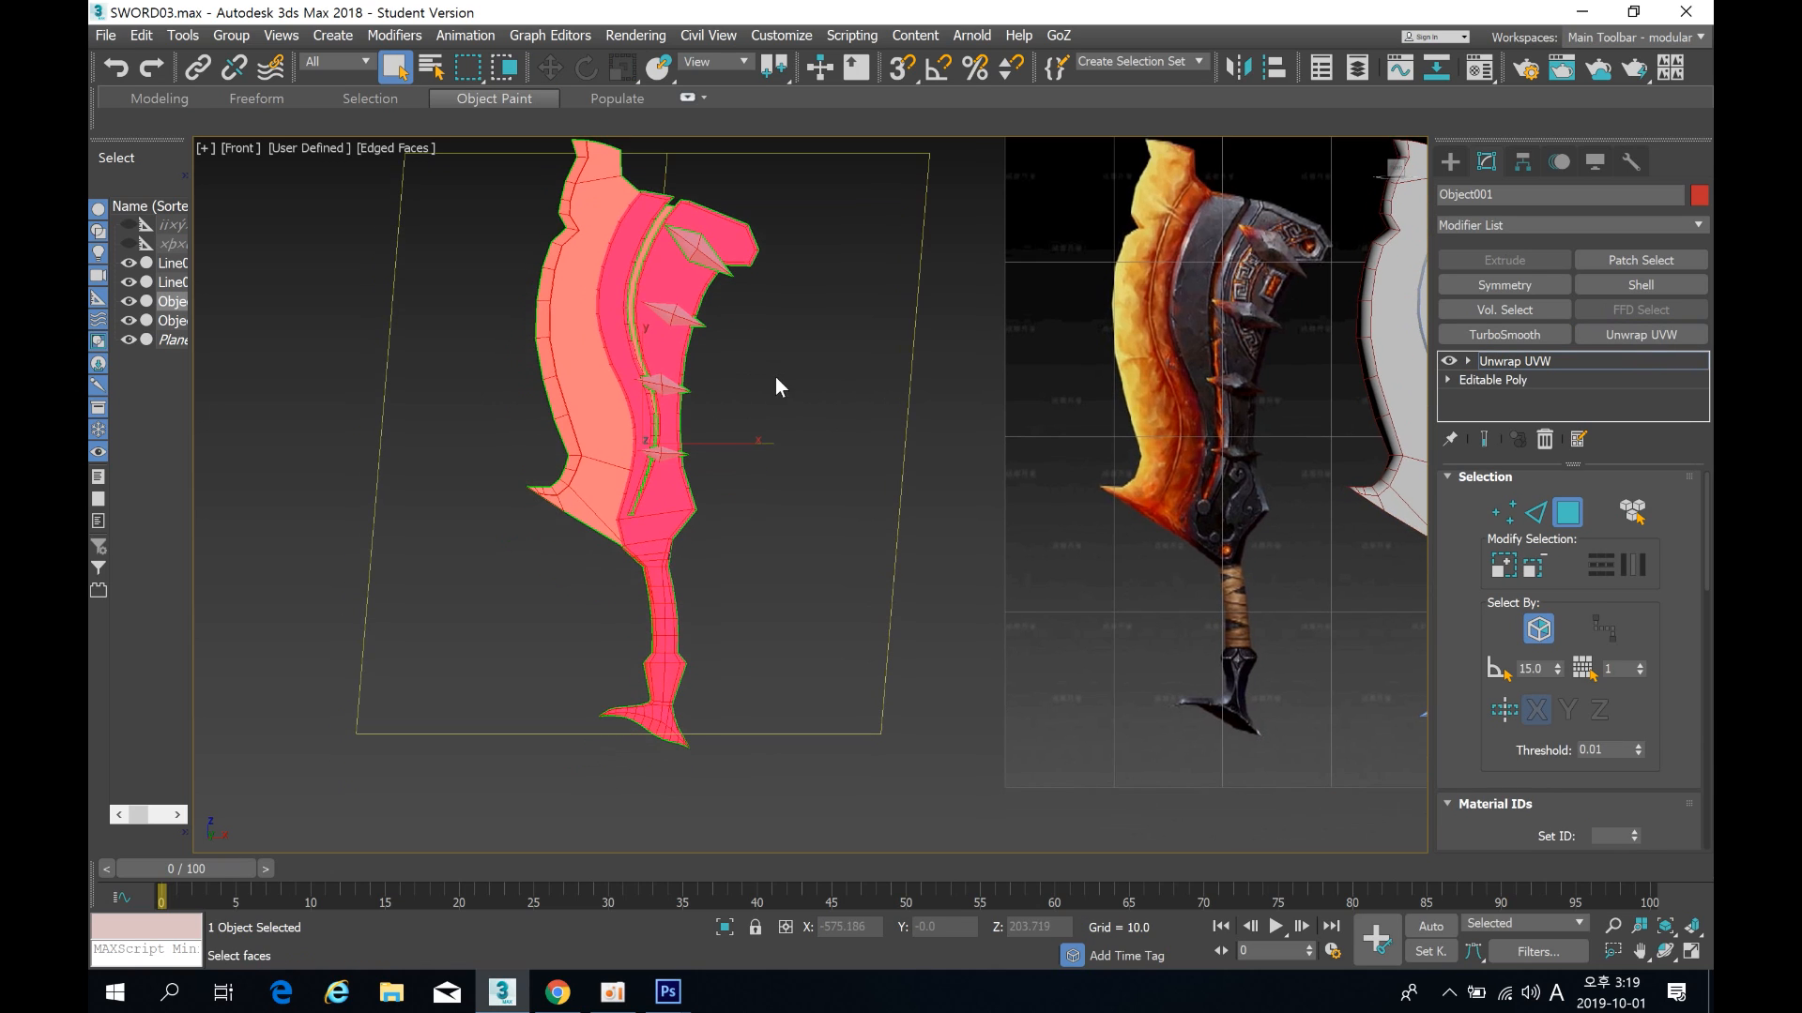
left_click(842, 484)
middle_click_drag(833, 547, 843, 562)
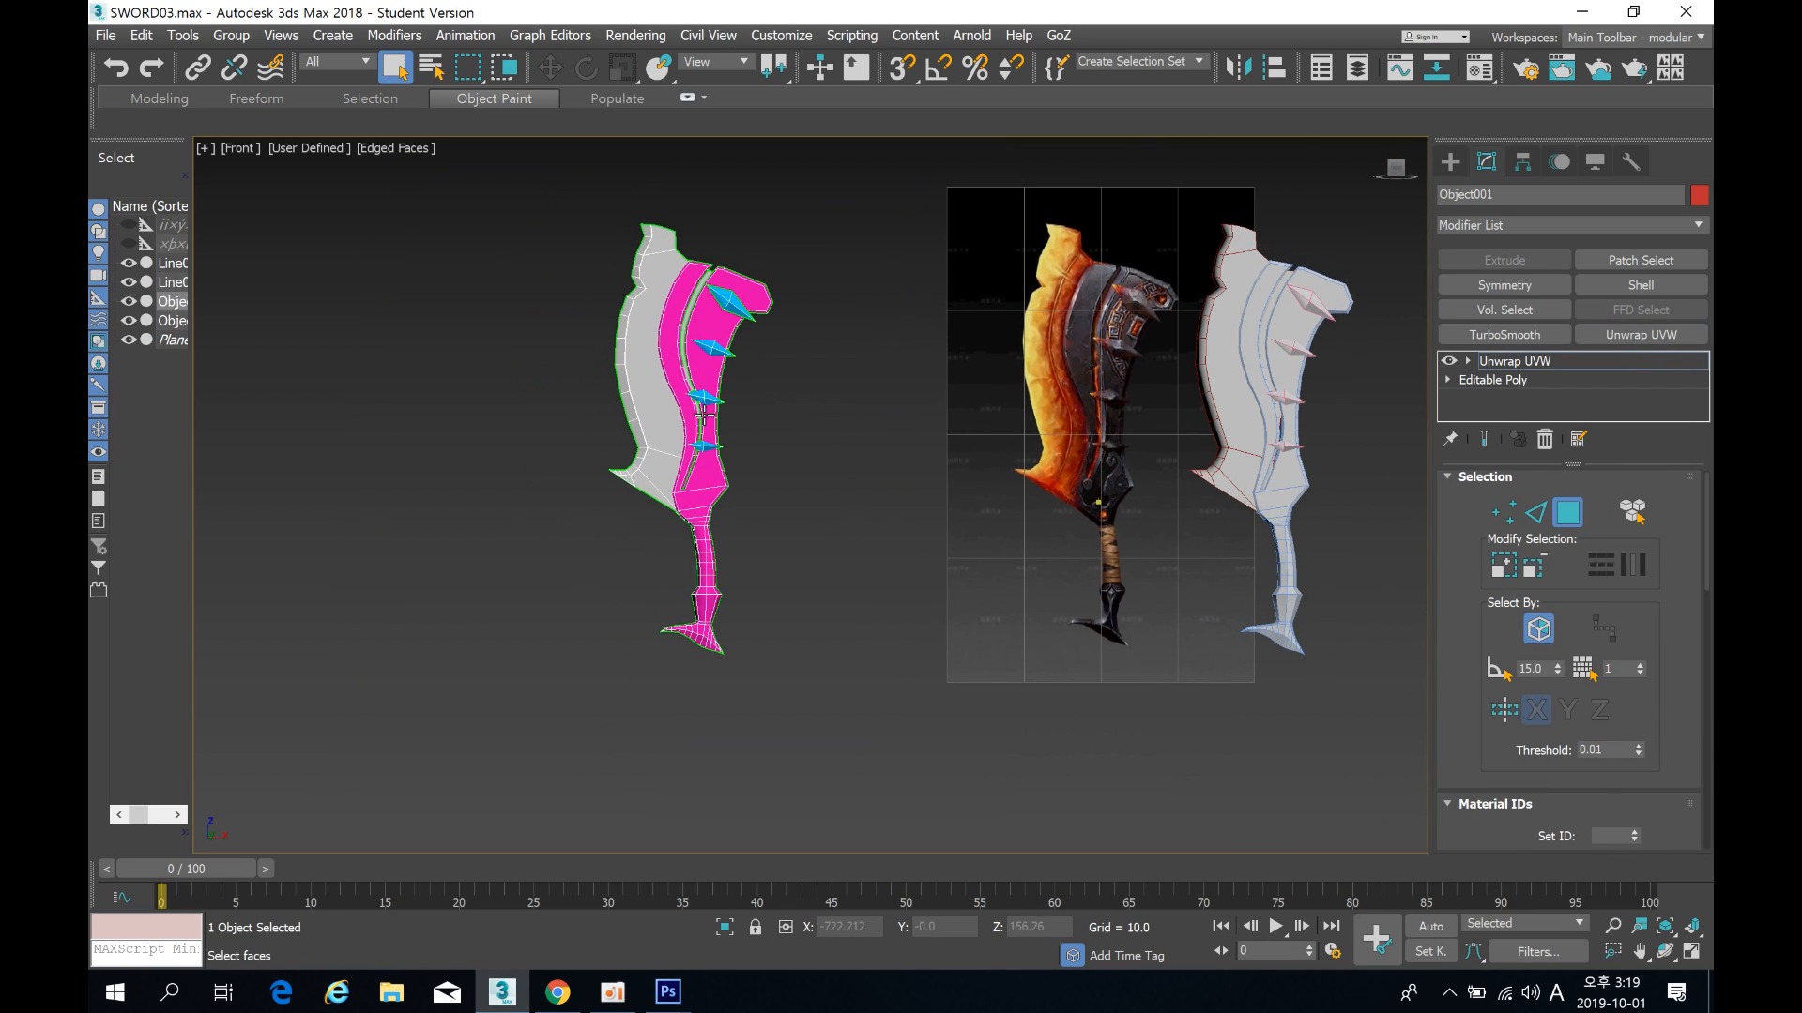
Step: Open the UV editor for the combined sword, enlarge its window and keep the model in view beside it
scroll(1462, 655, "down", 5)
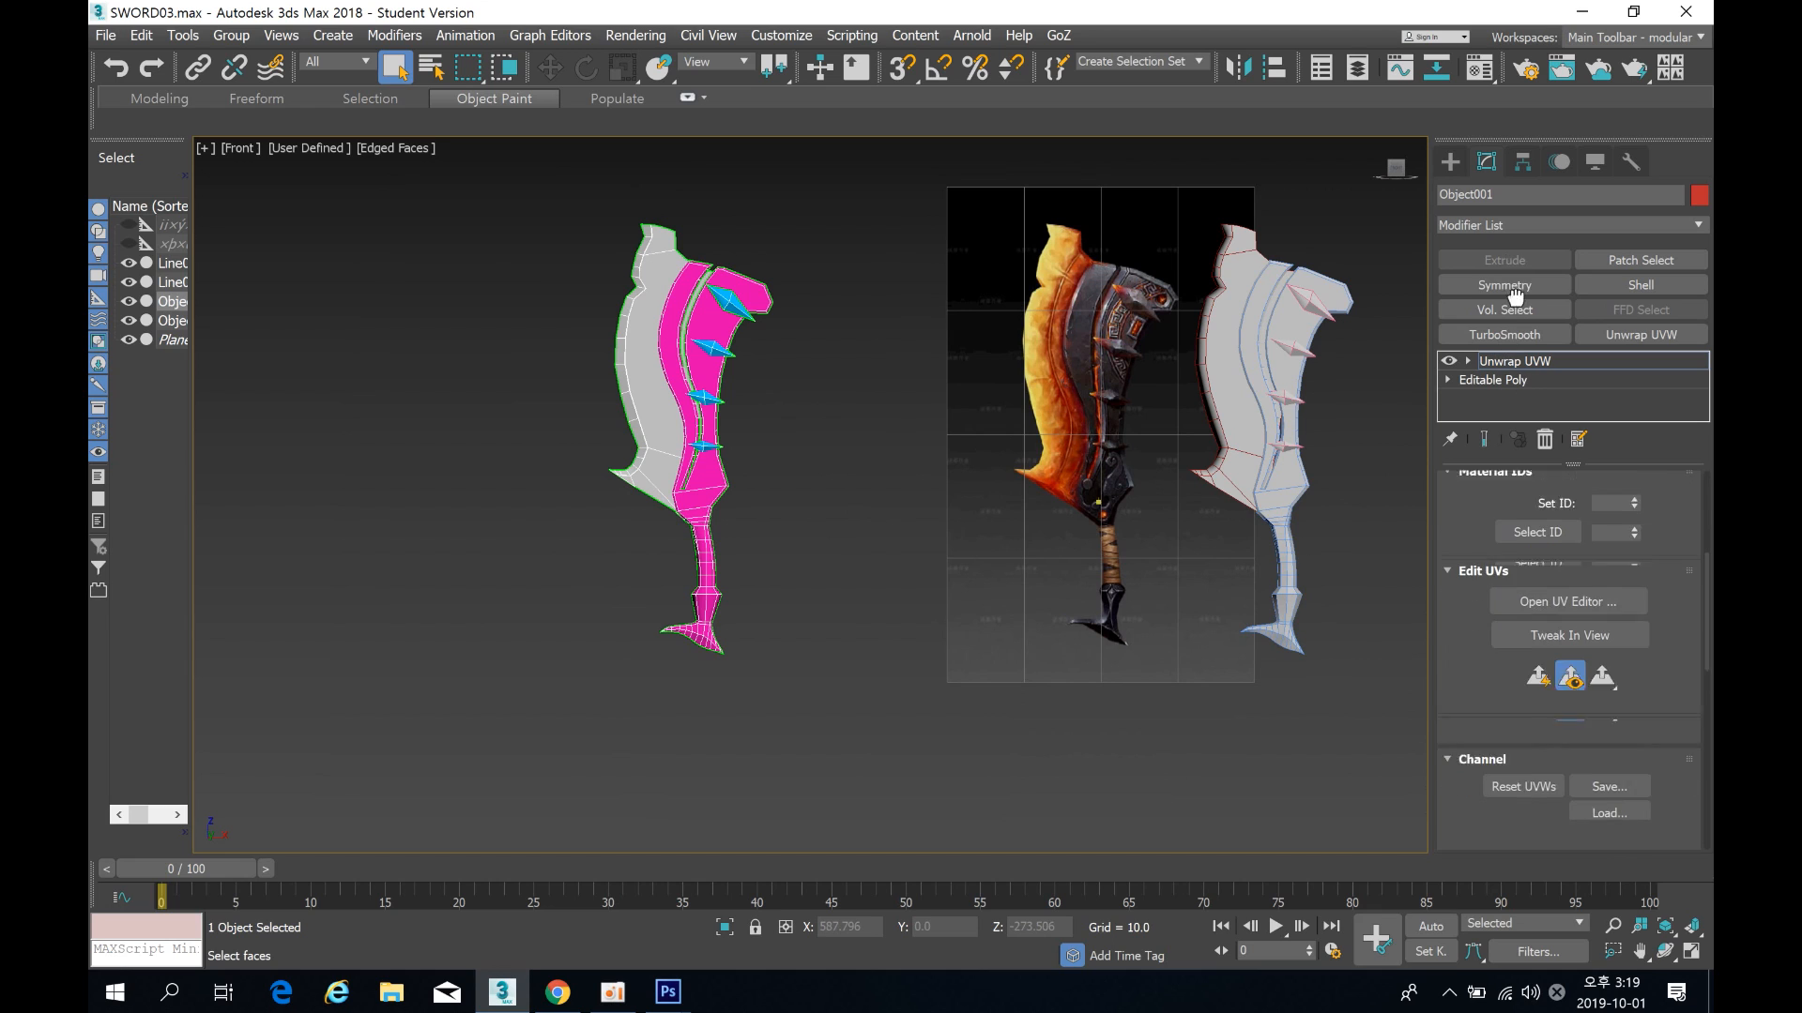
left_click(1586, 554)
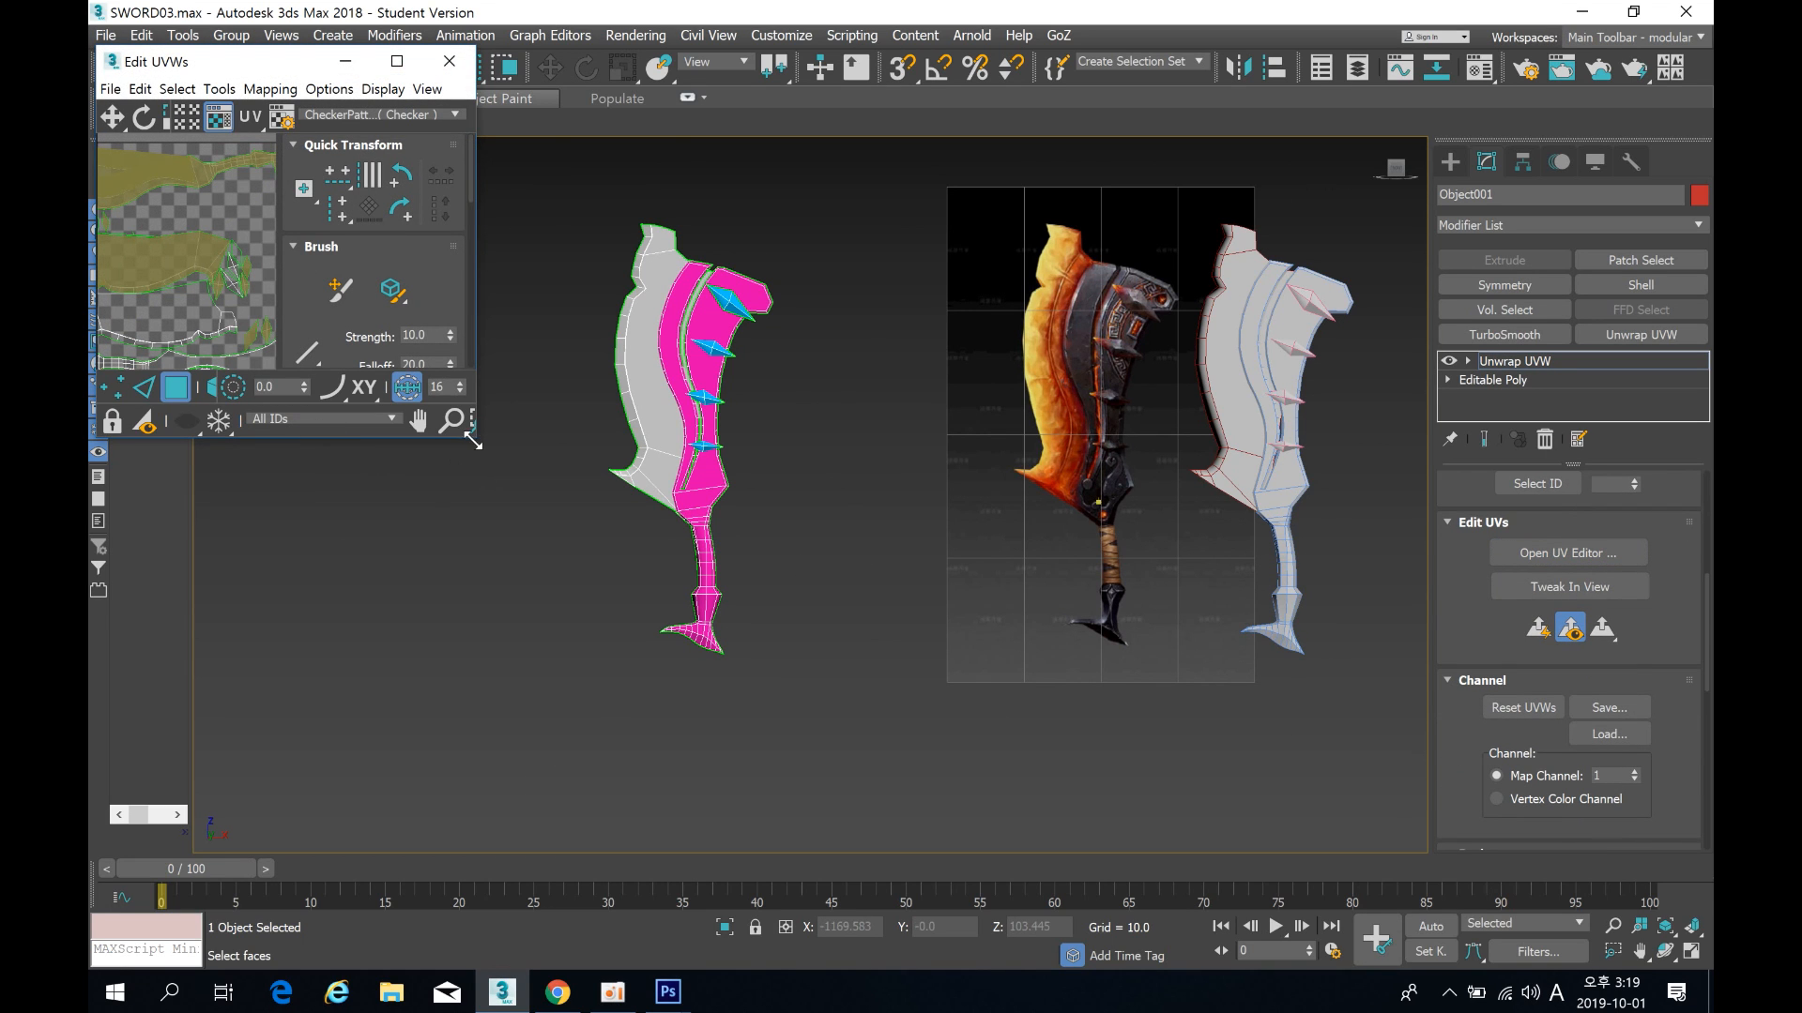
left_click_drag(473, 442, 691, 676)
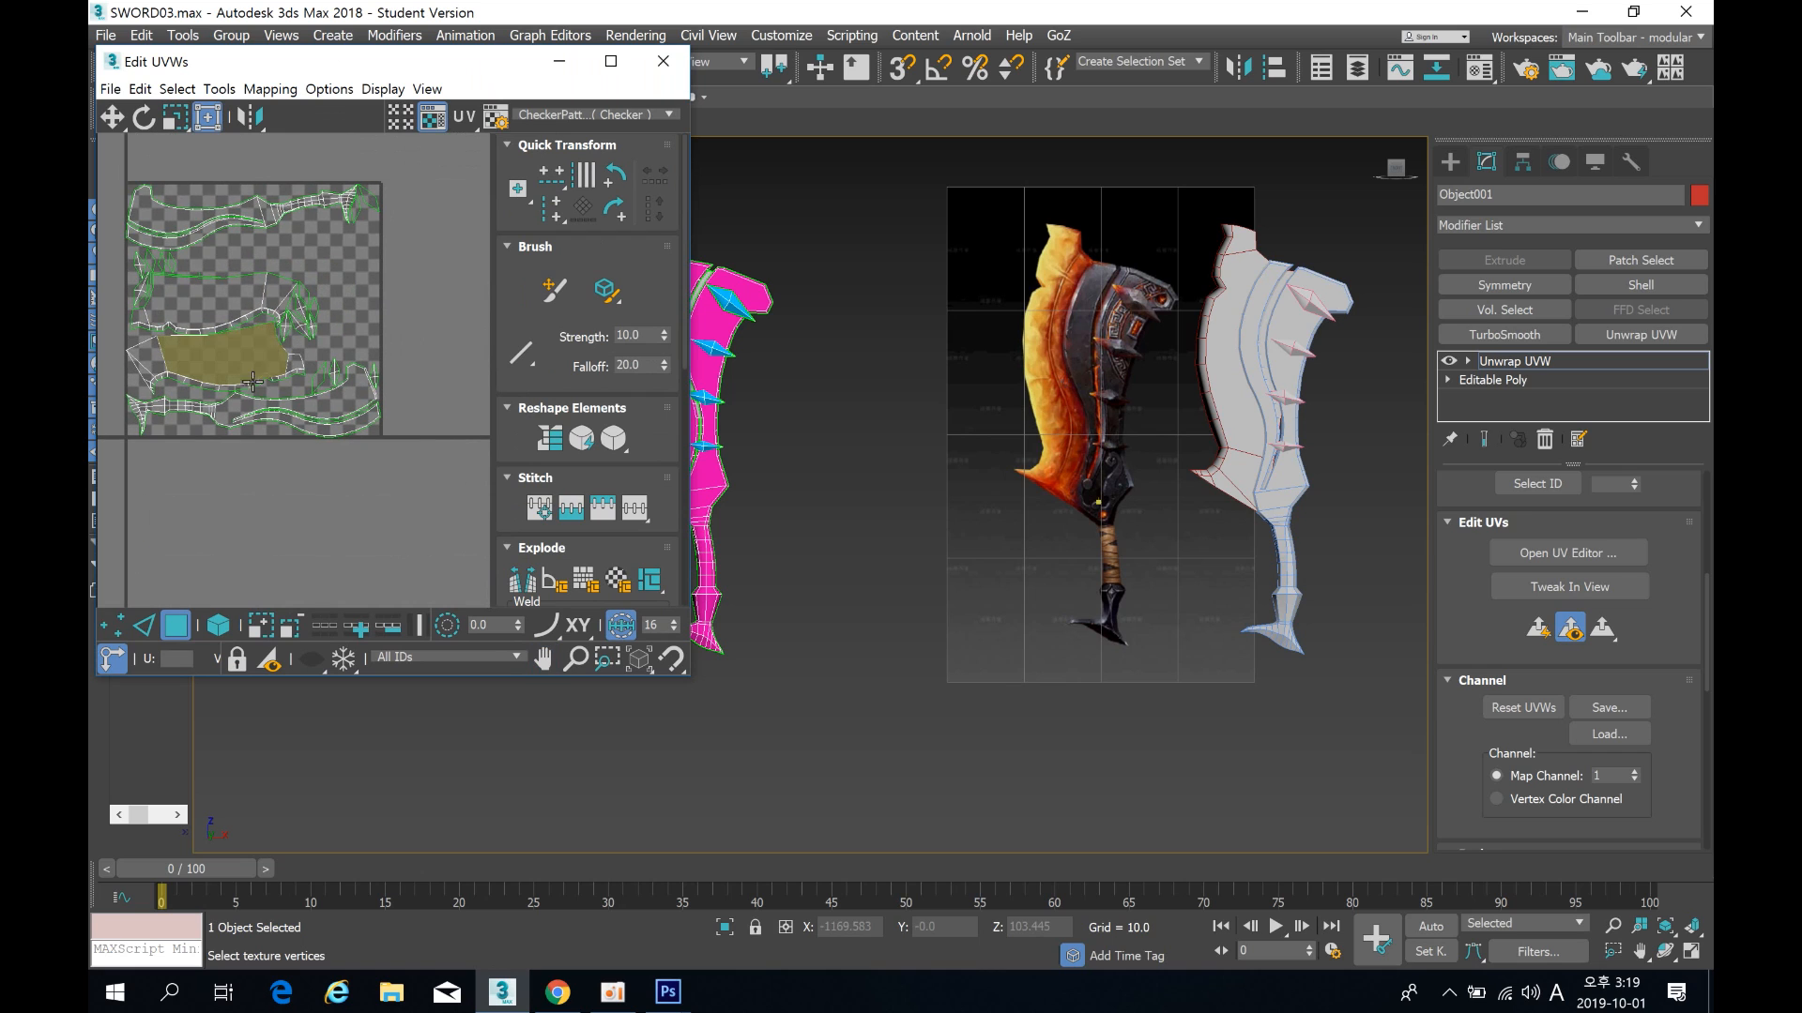
middle_click_drag(835, 402, 1023, 392)
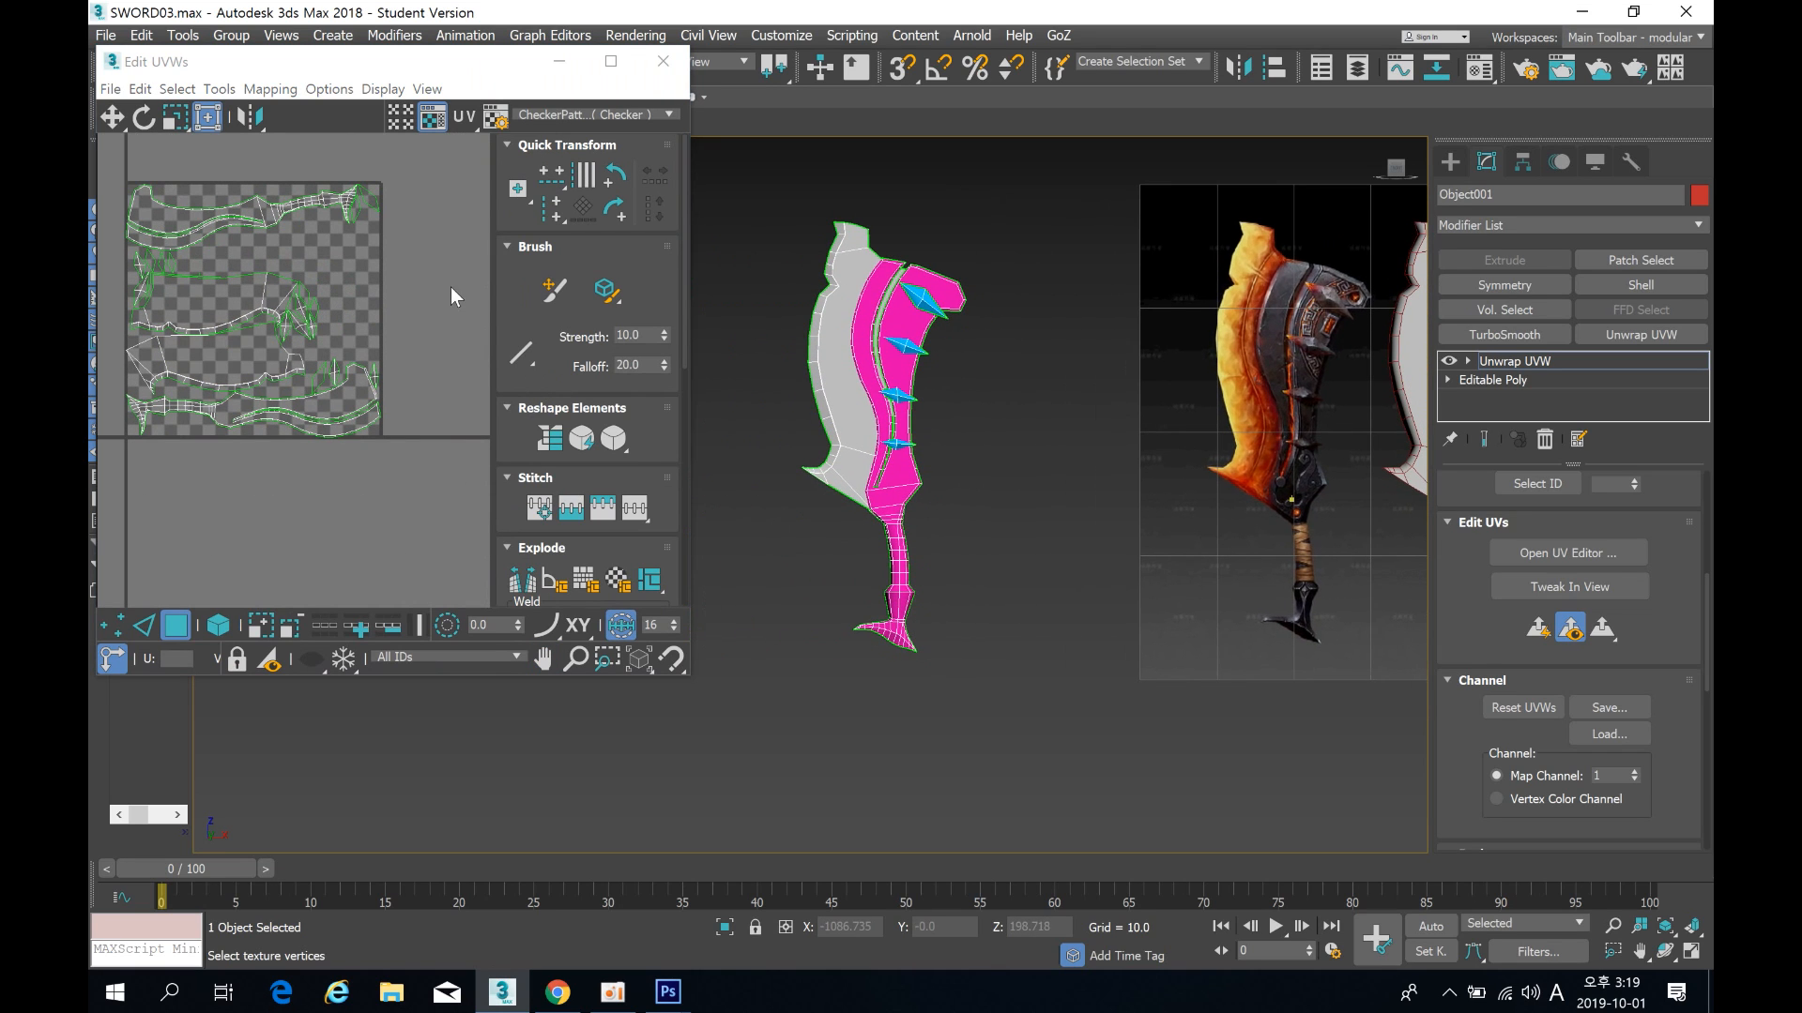
scroll(983, 373, "up", 3)
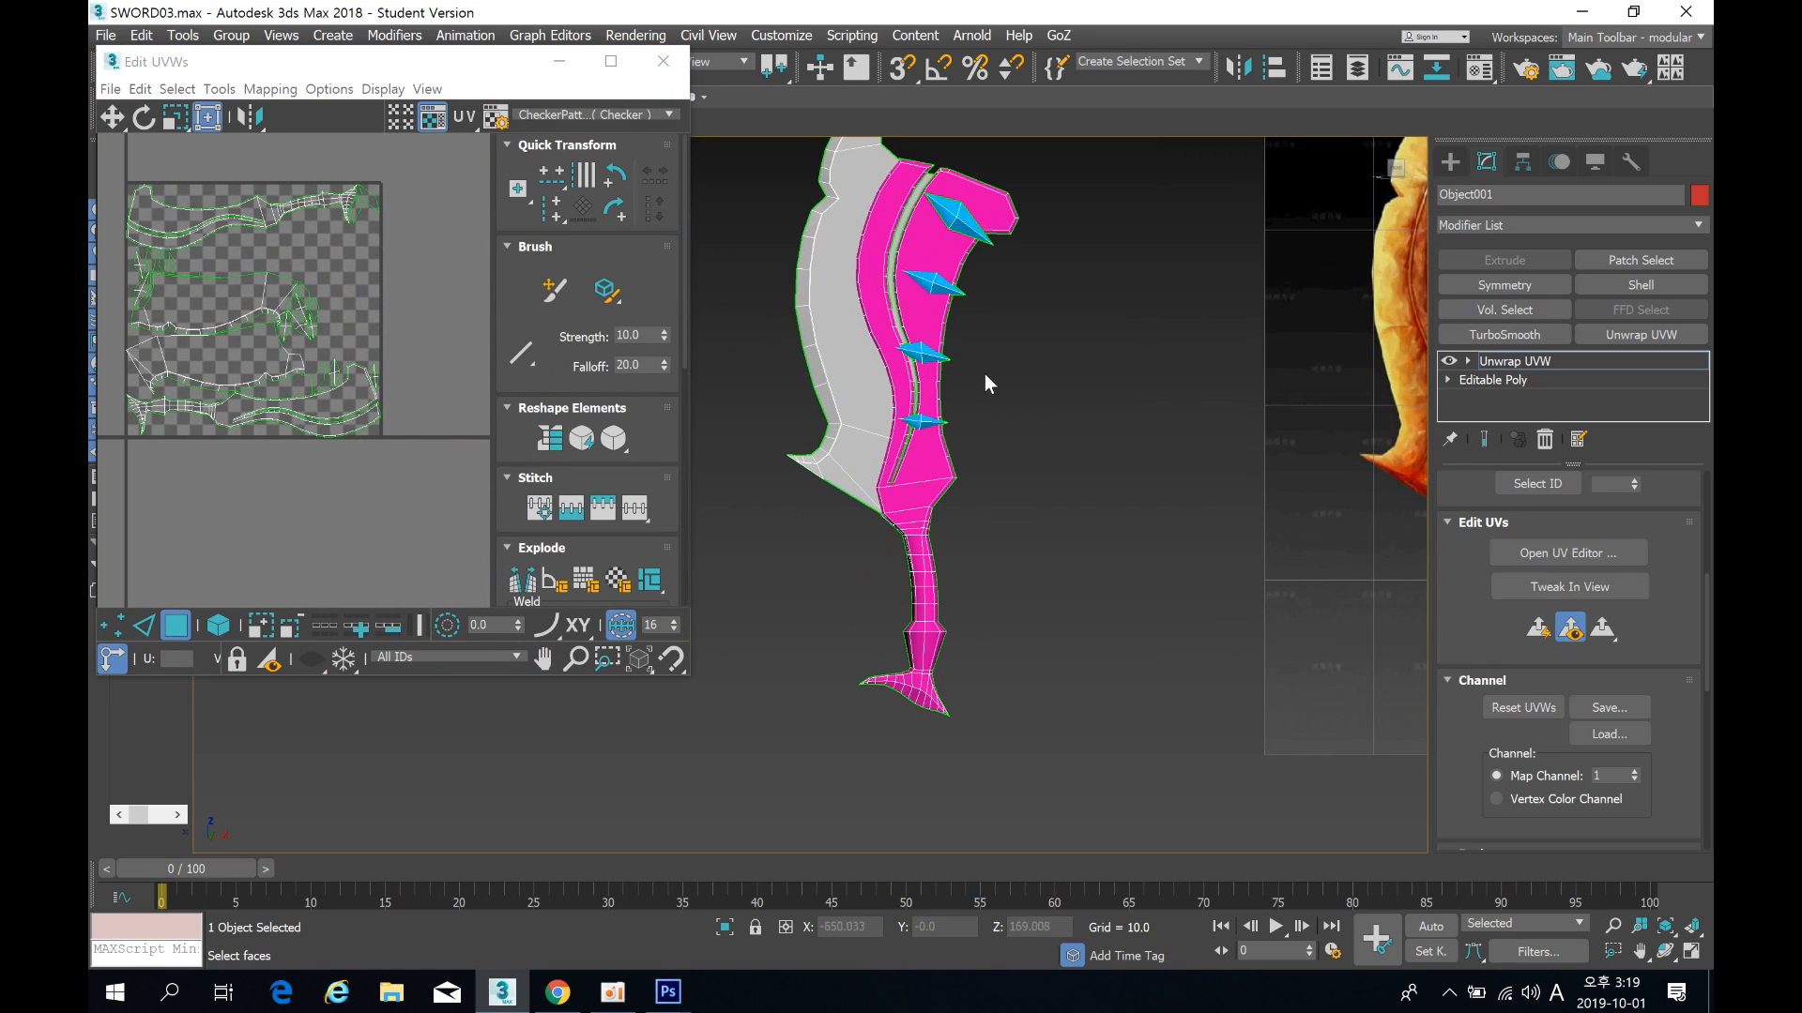
scroll(1661, 544, "up", 5)
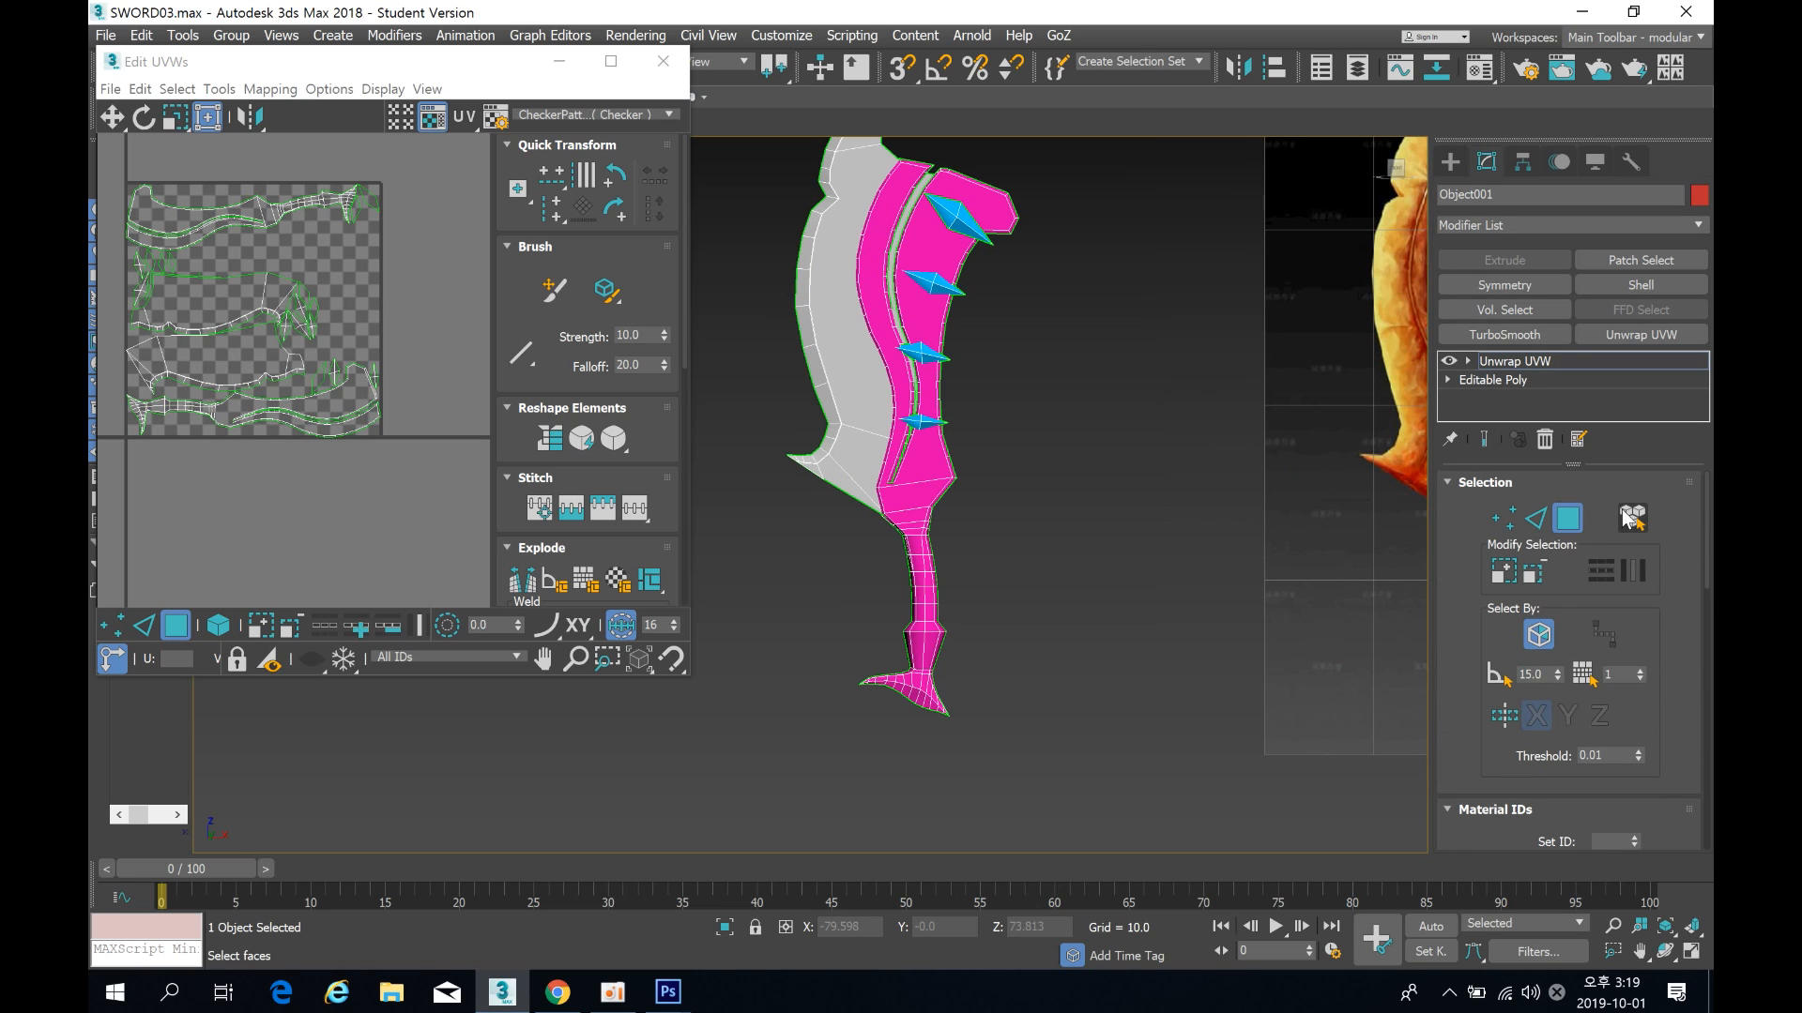
Step: Apply Flatten Mapping to all of the sword's UV faces and clear the selection
scroll(376, 319, "down", 3)
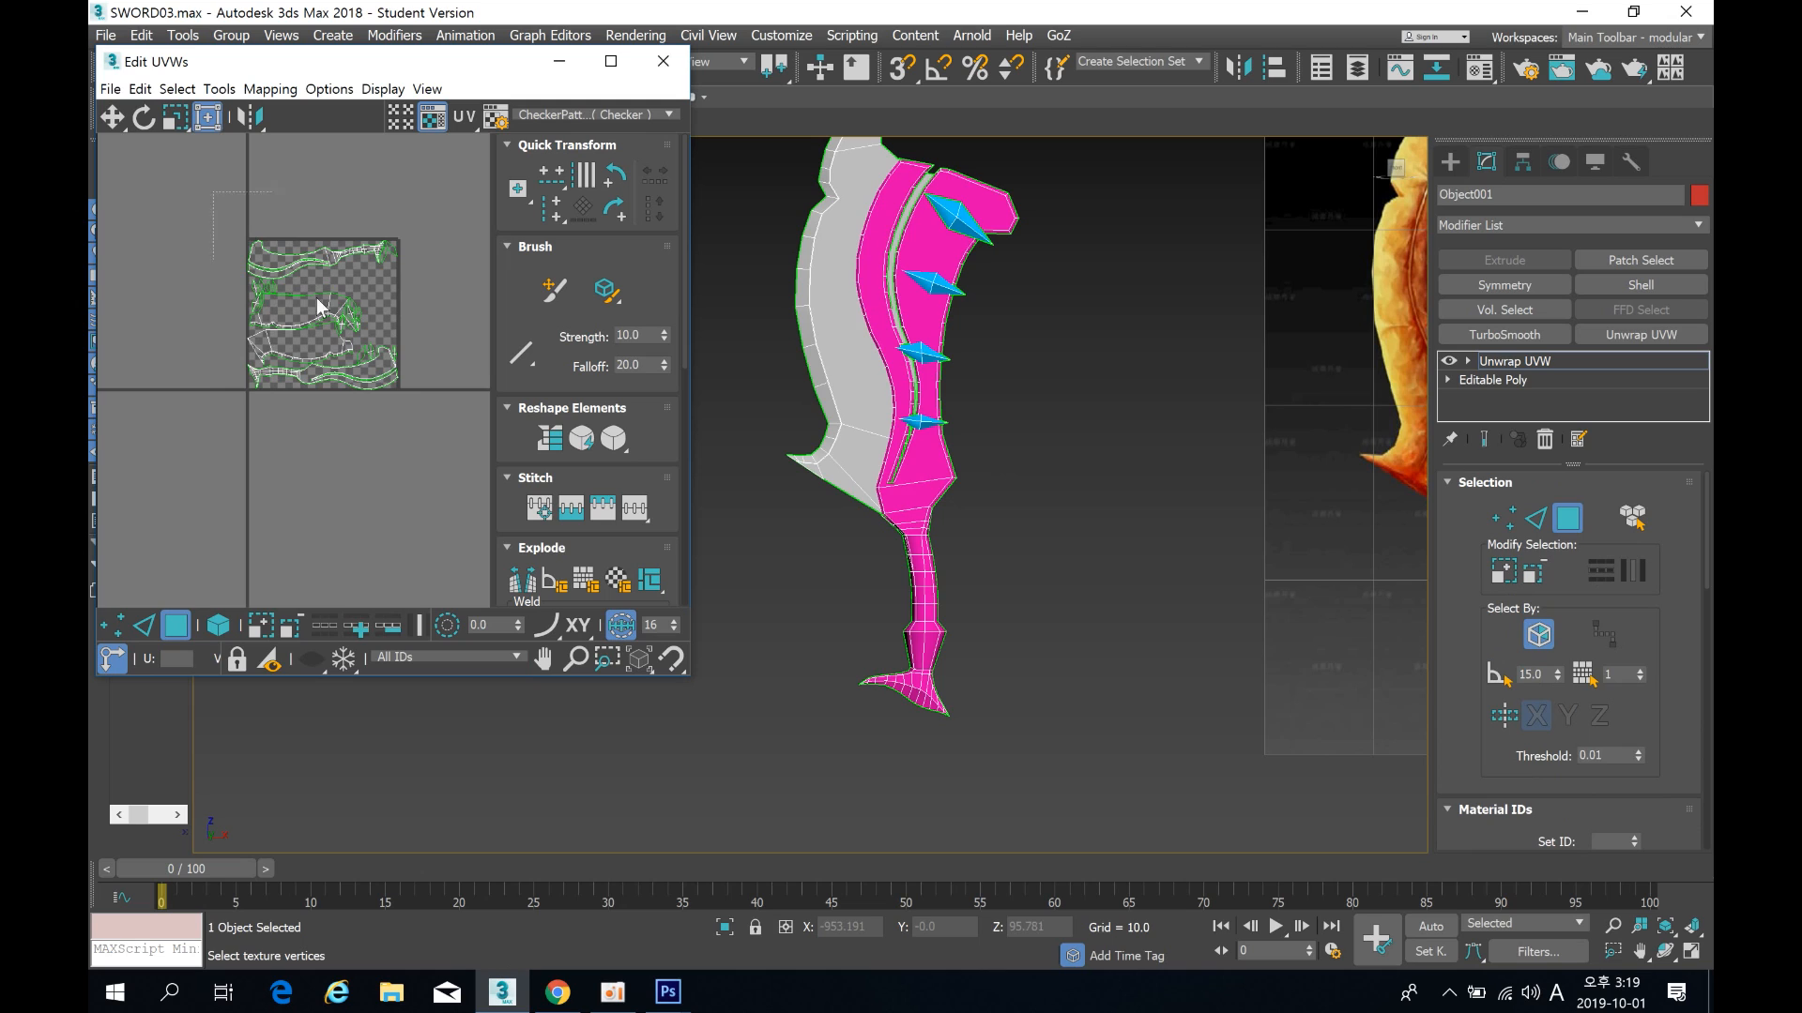
left_click_drag(212, 214, 510, 508)
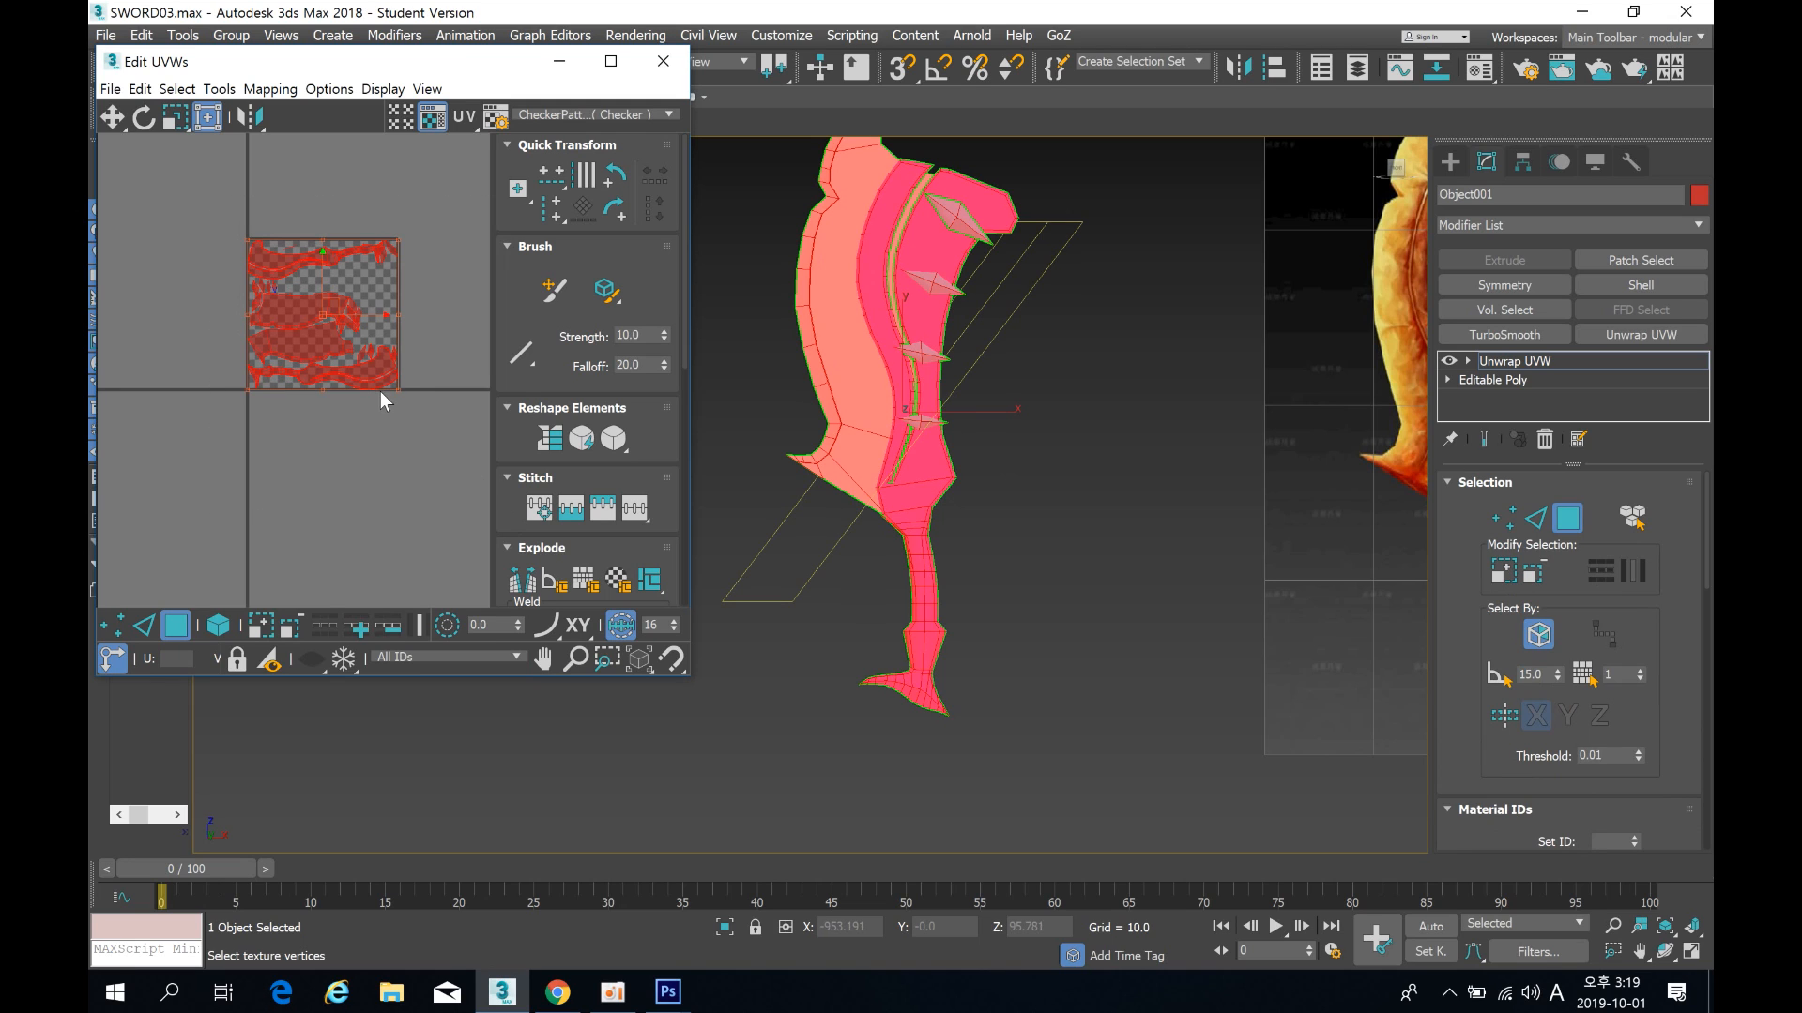
left_click(270, 88)
left_click(291, 113)
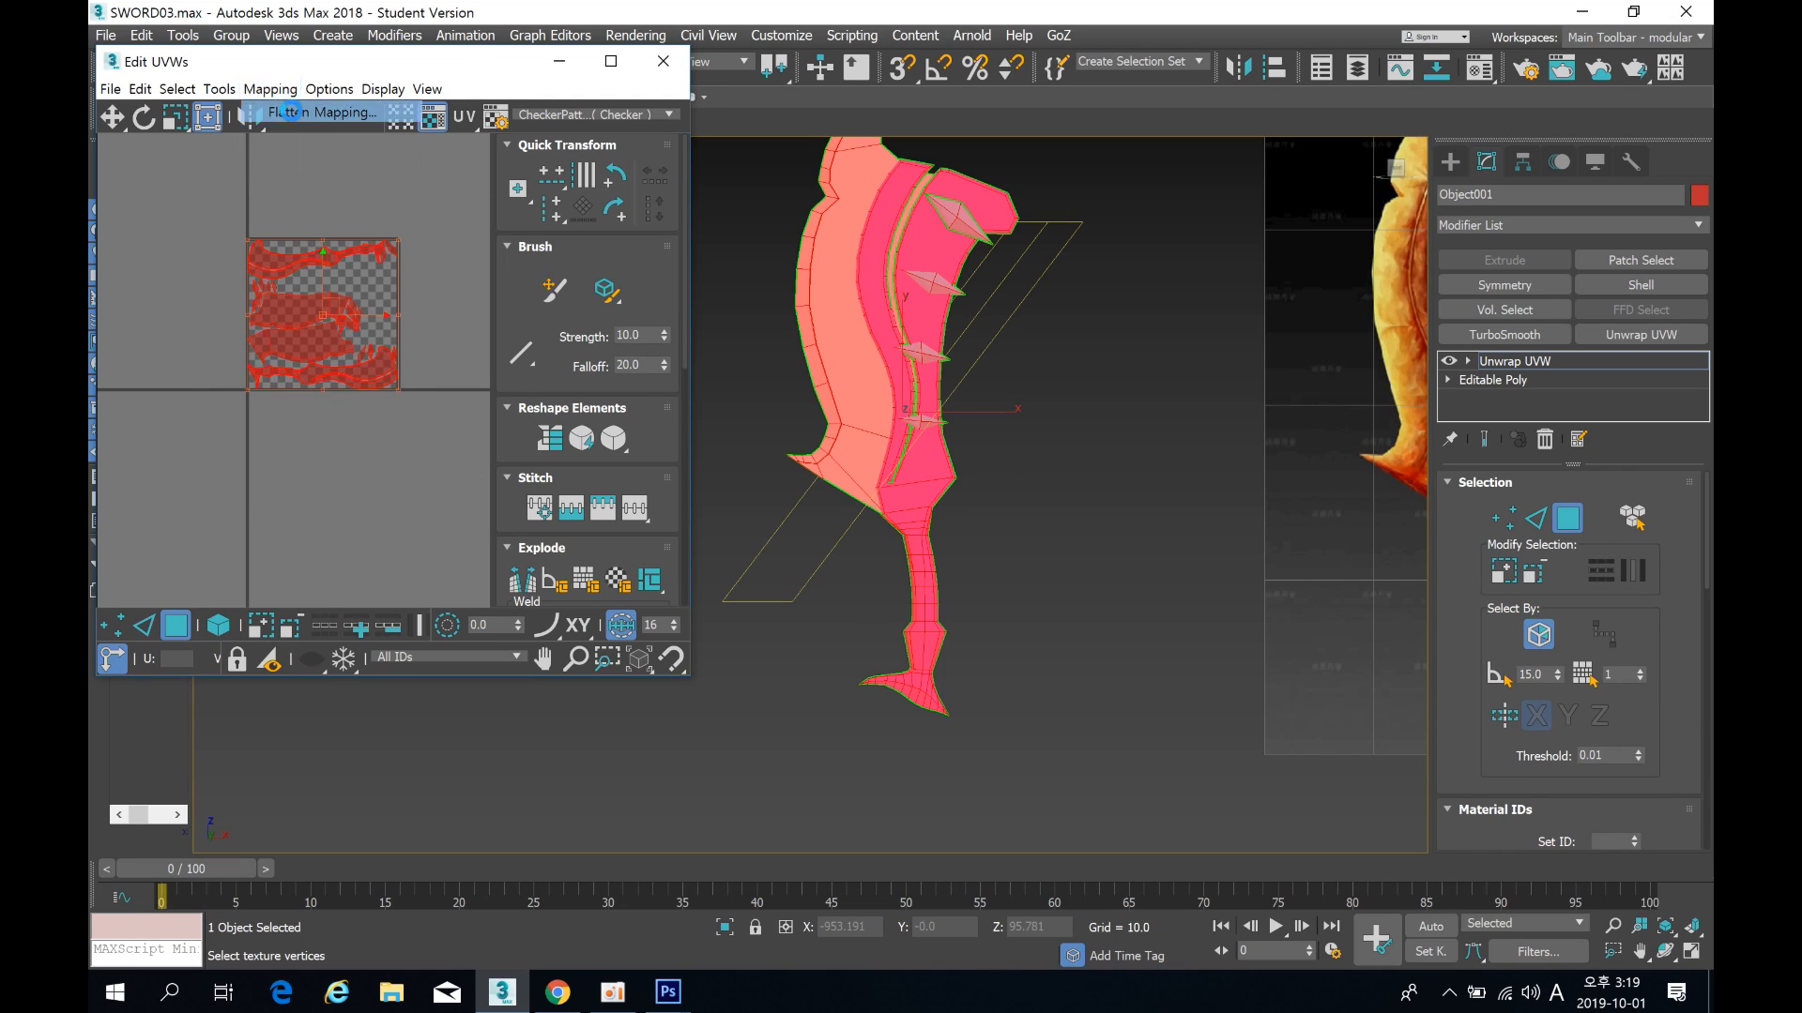
left_click(402, 176)
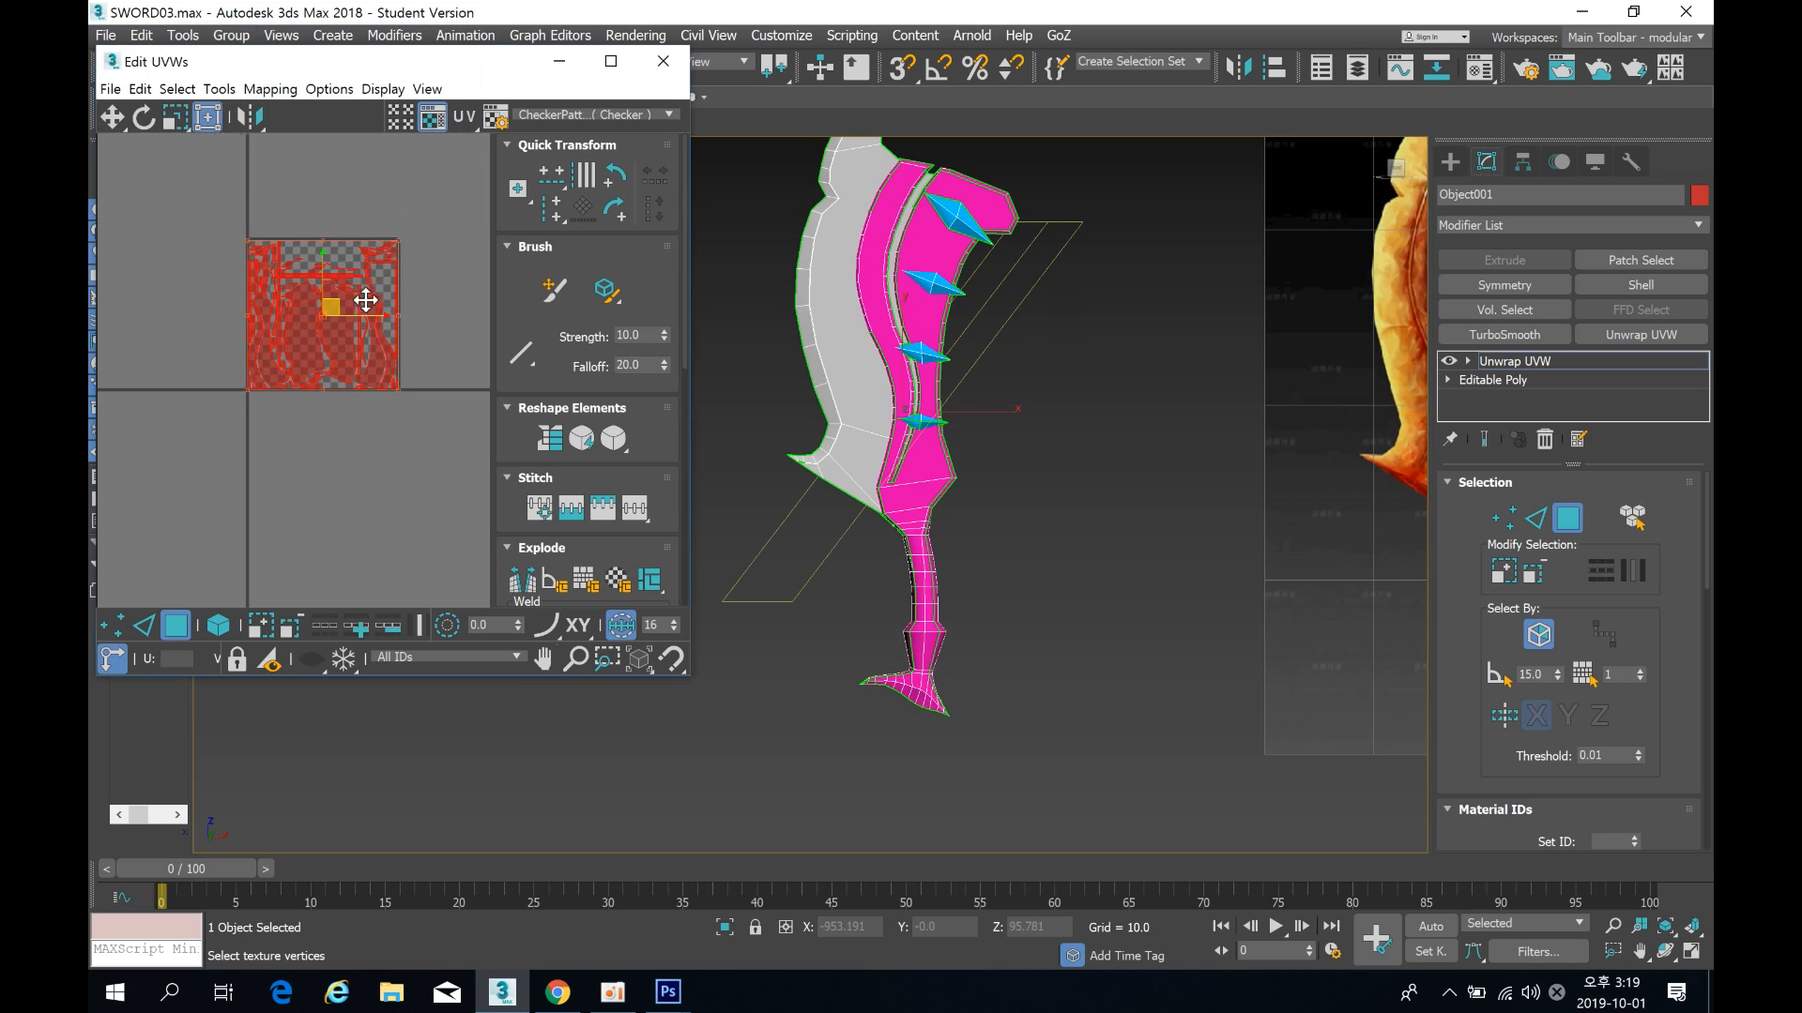
left_click(383, 437)
scroll(333, 354, "up", 5)
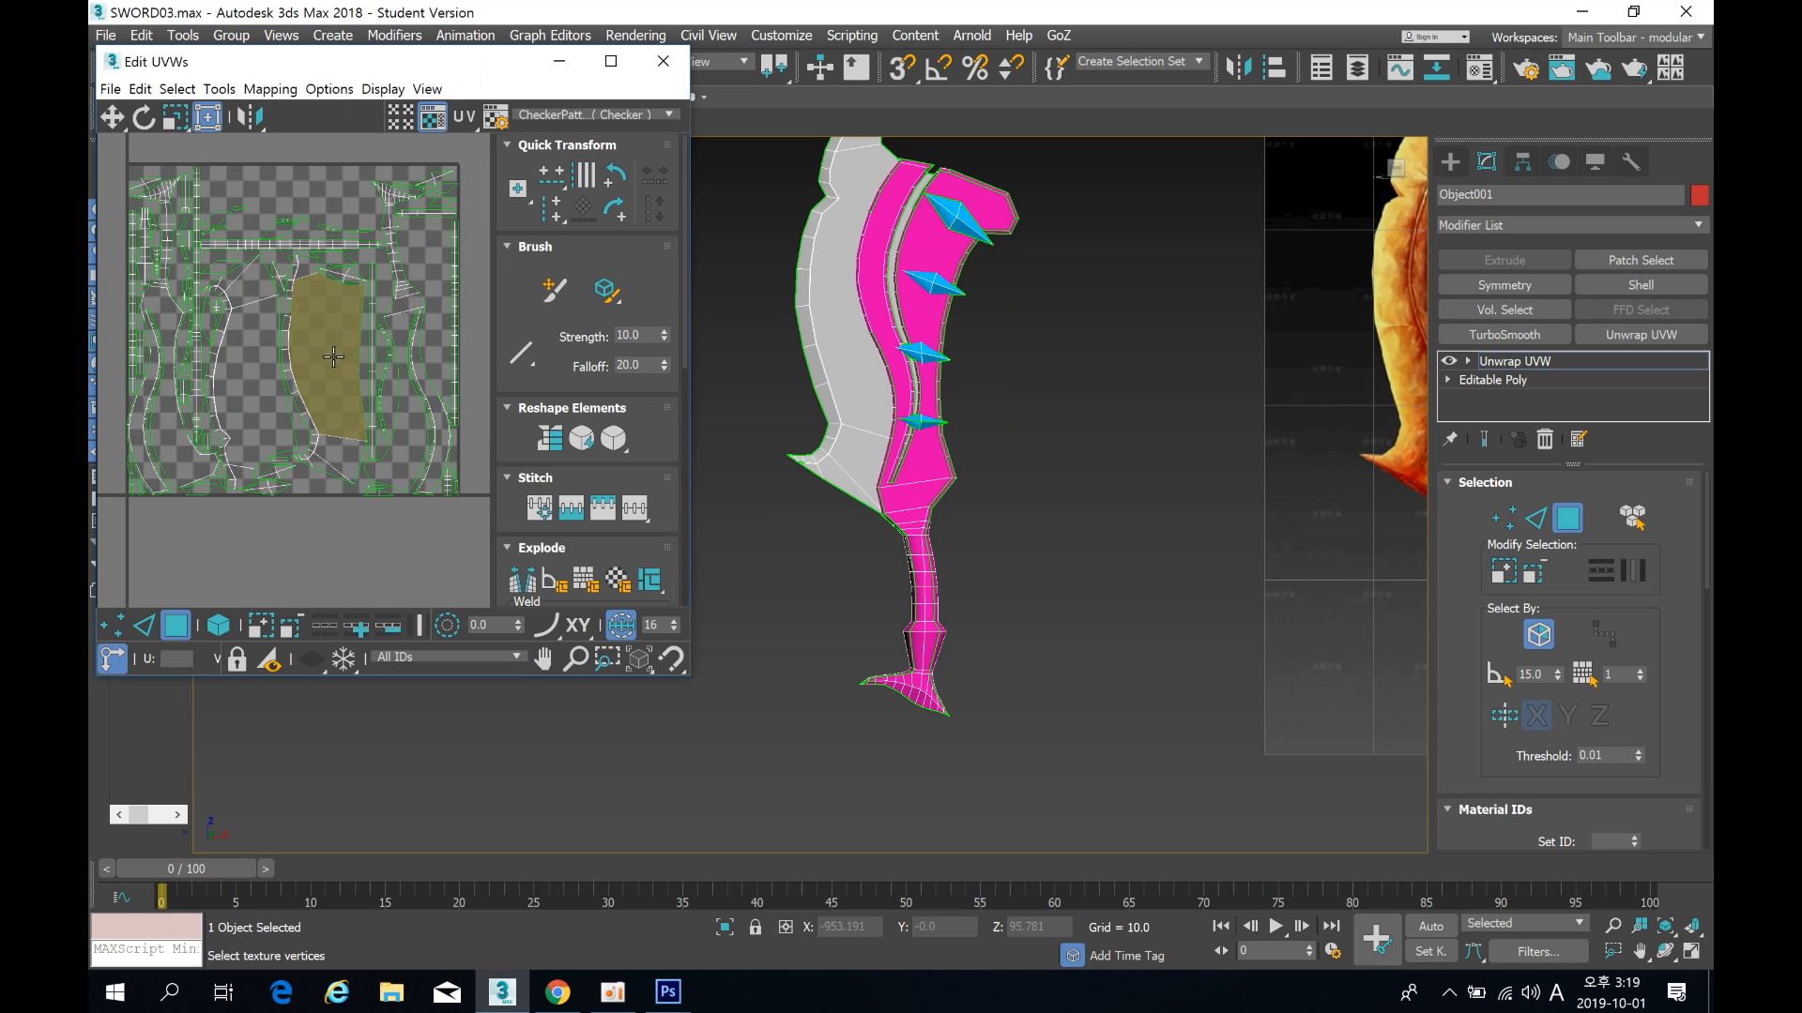
middle_click_drag(404, 382, 379, 385)
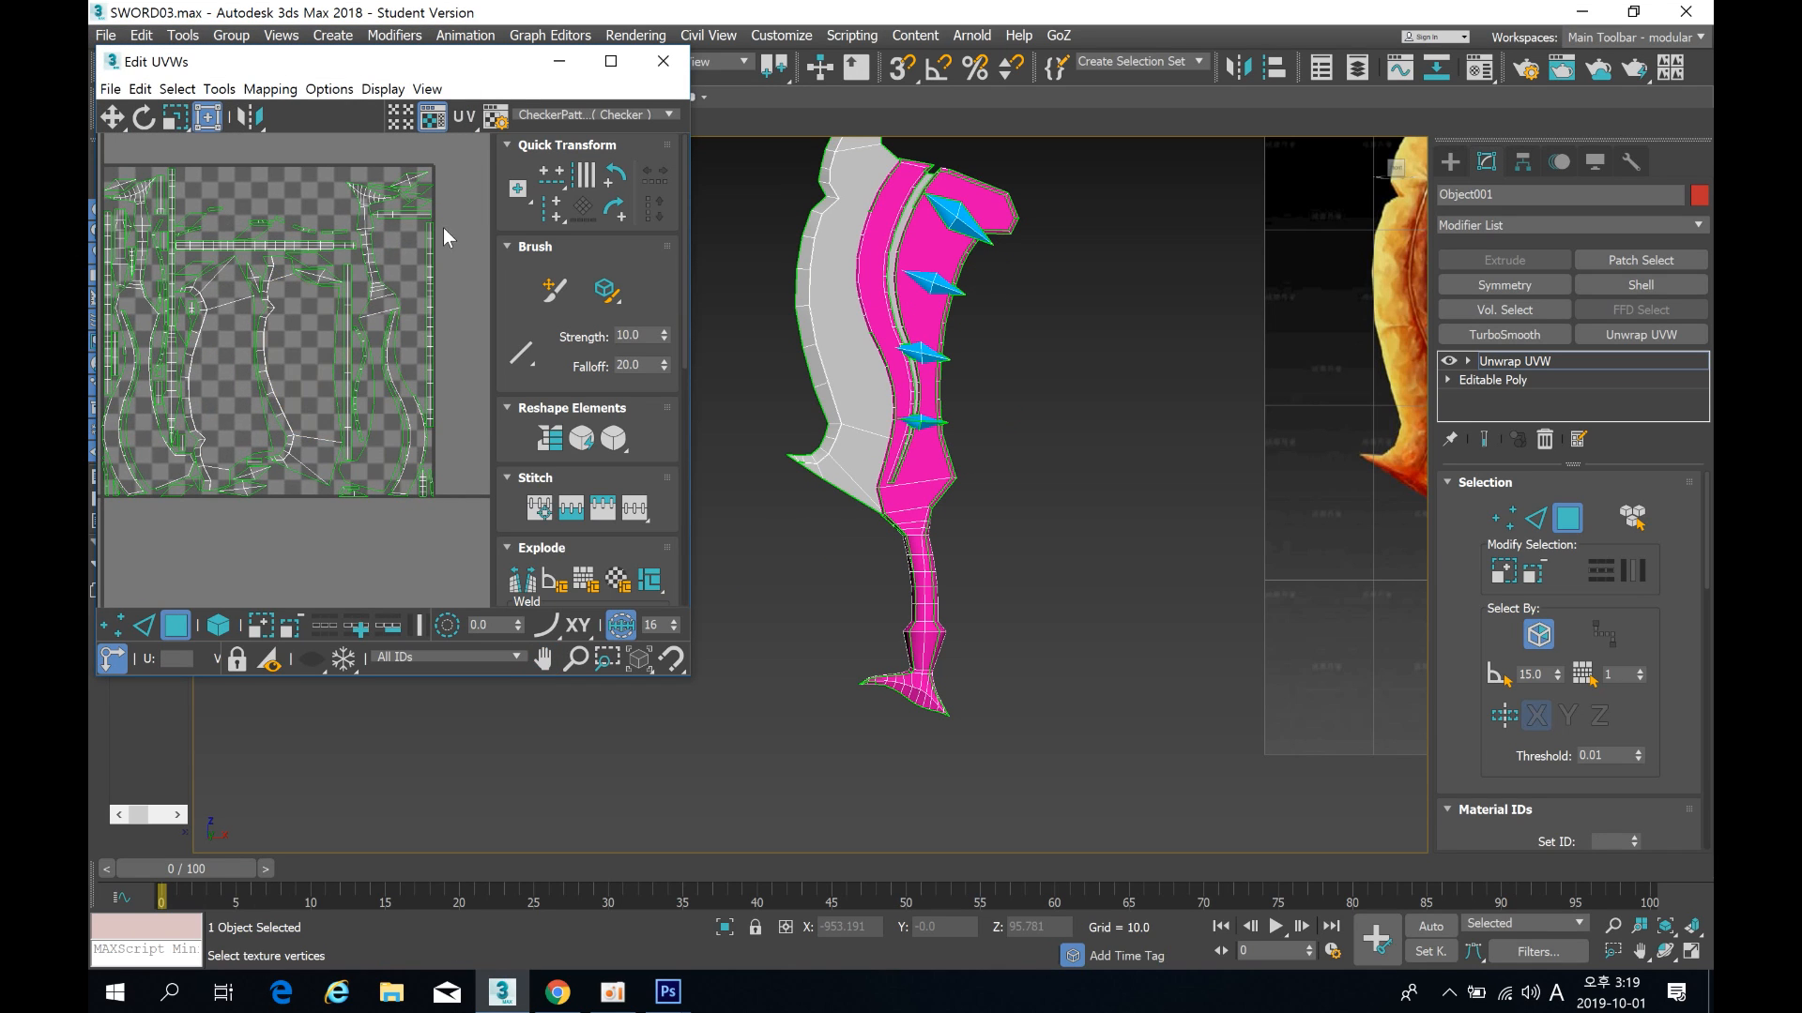
Step: Hide the UV editor's checker background, select the whole grey blade by element, and place the editor window beside the fully visible sword
left_click(432, 114)
scroll(267, 373, "down", 2)
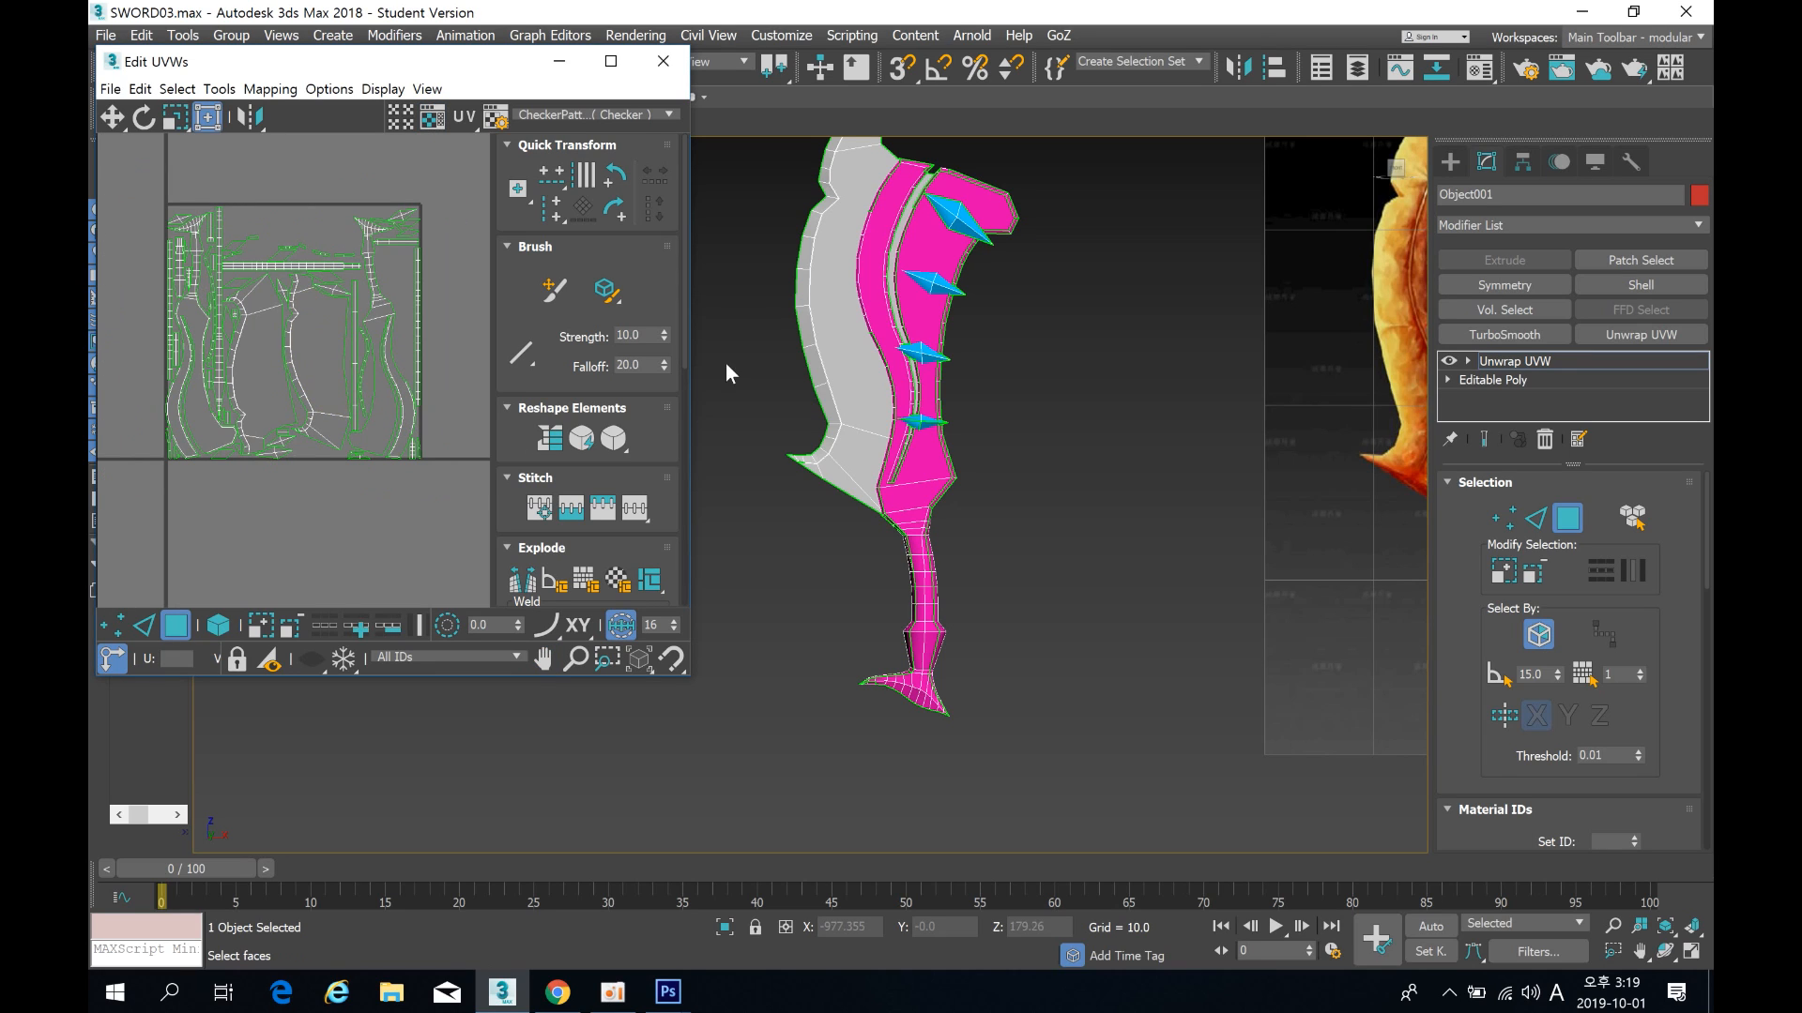
middle_click_drag(892, 354, 904, 373)
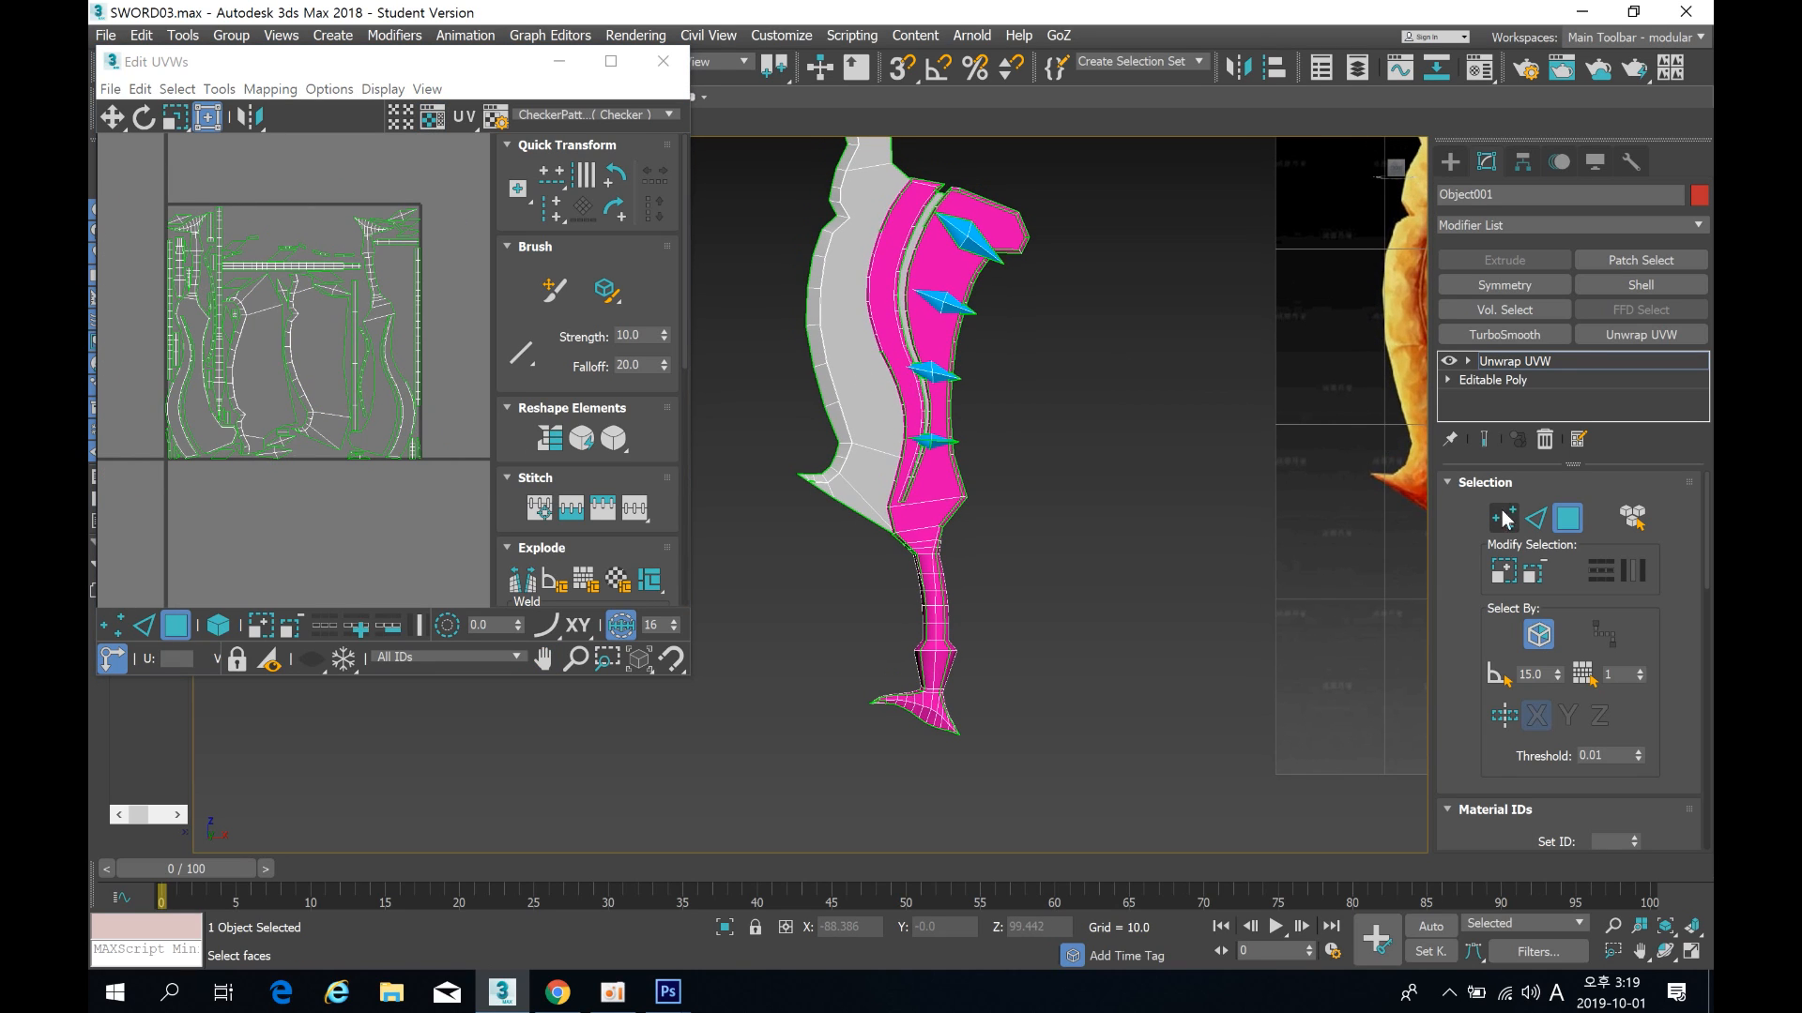
left_click(1633, 522)
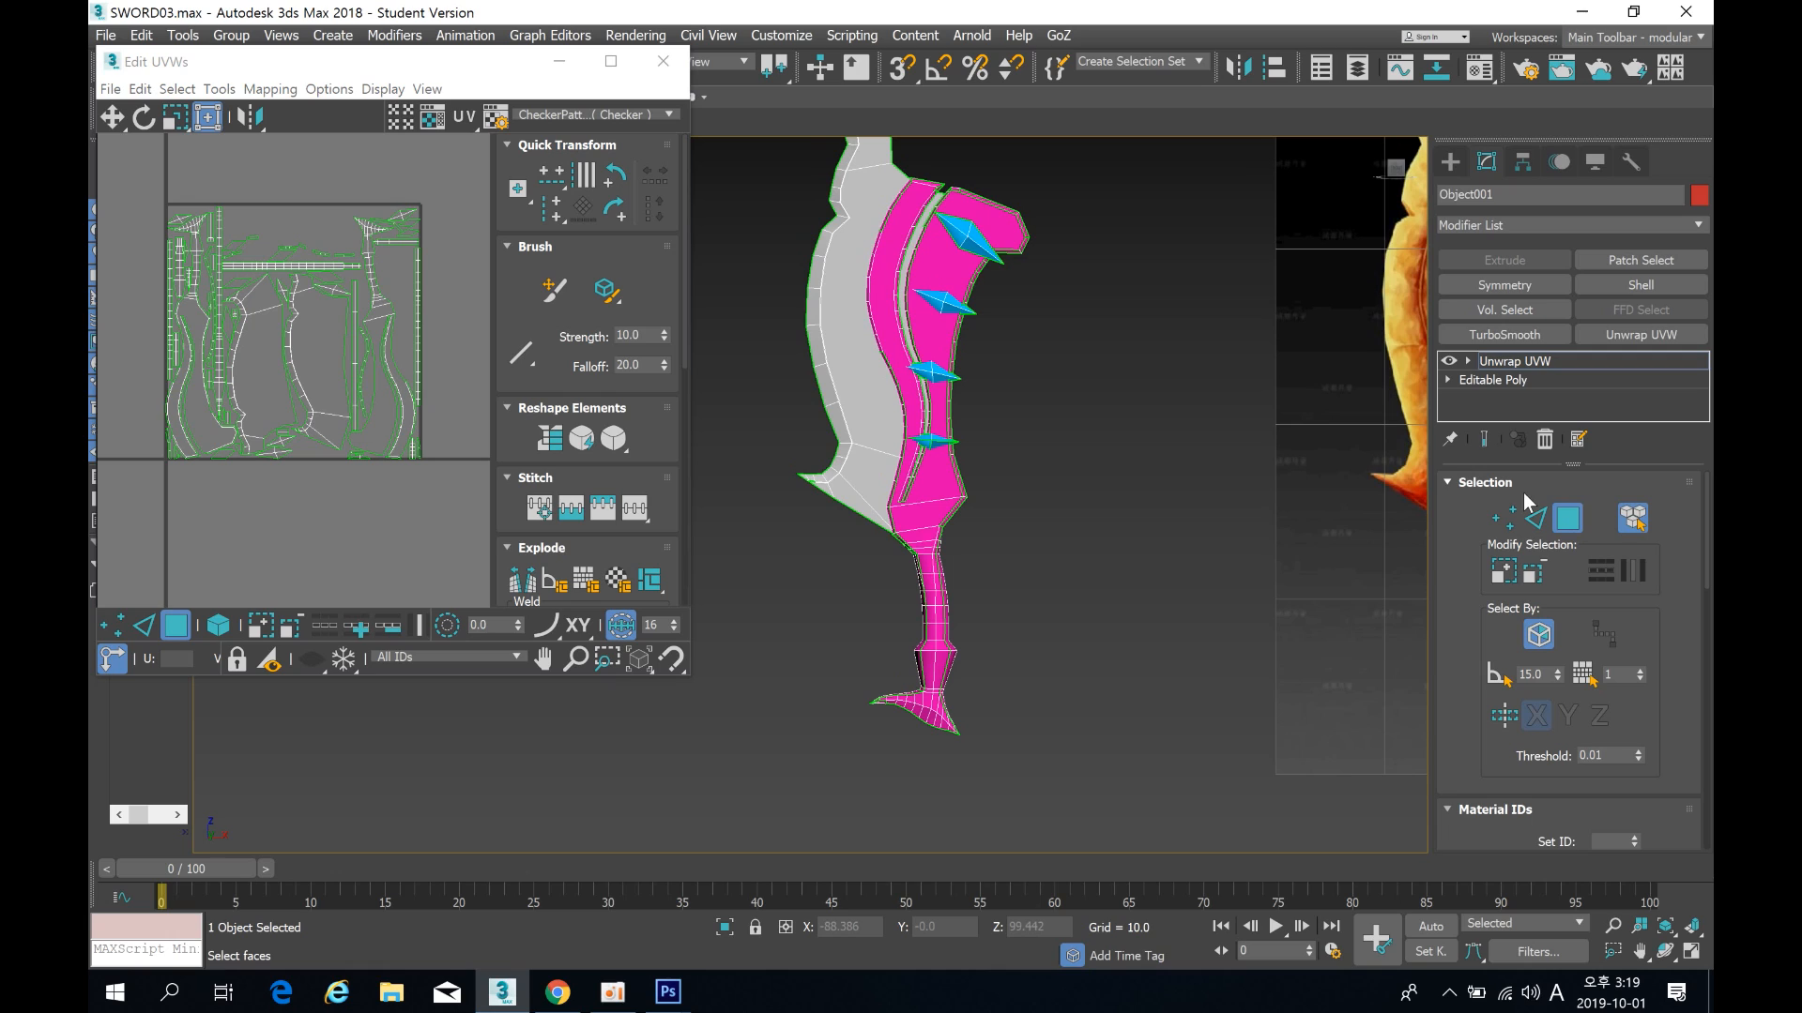
left_click(826, 313)
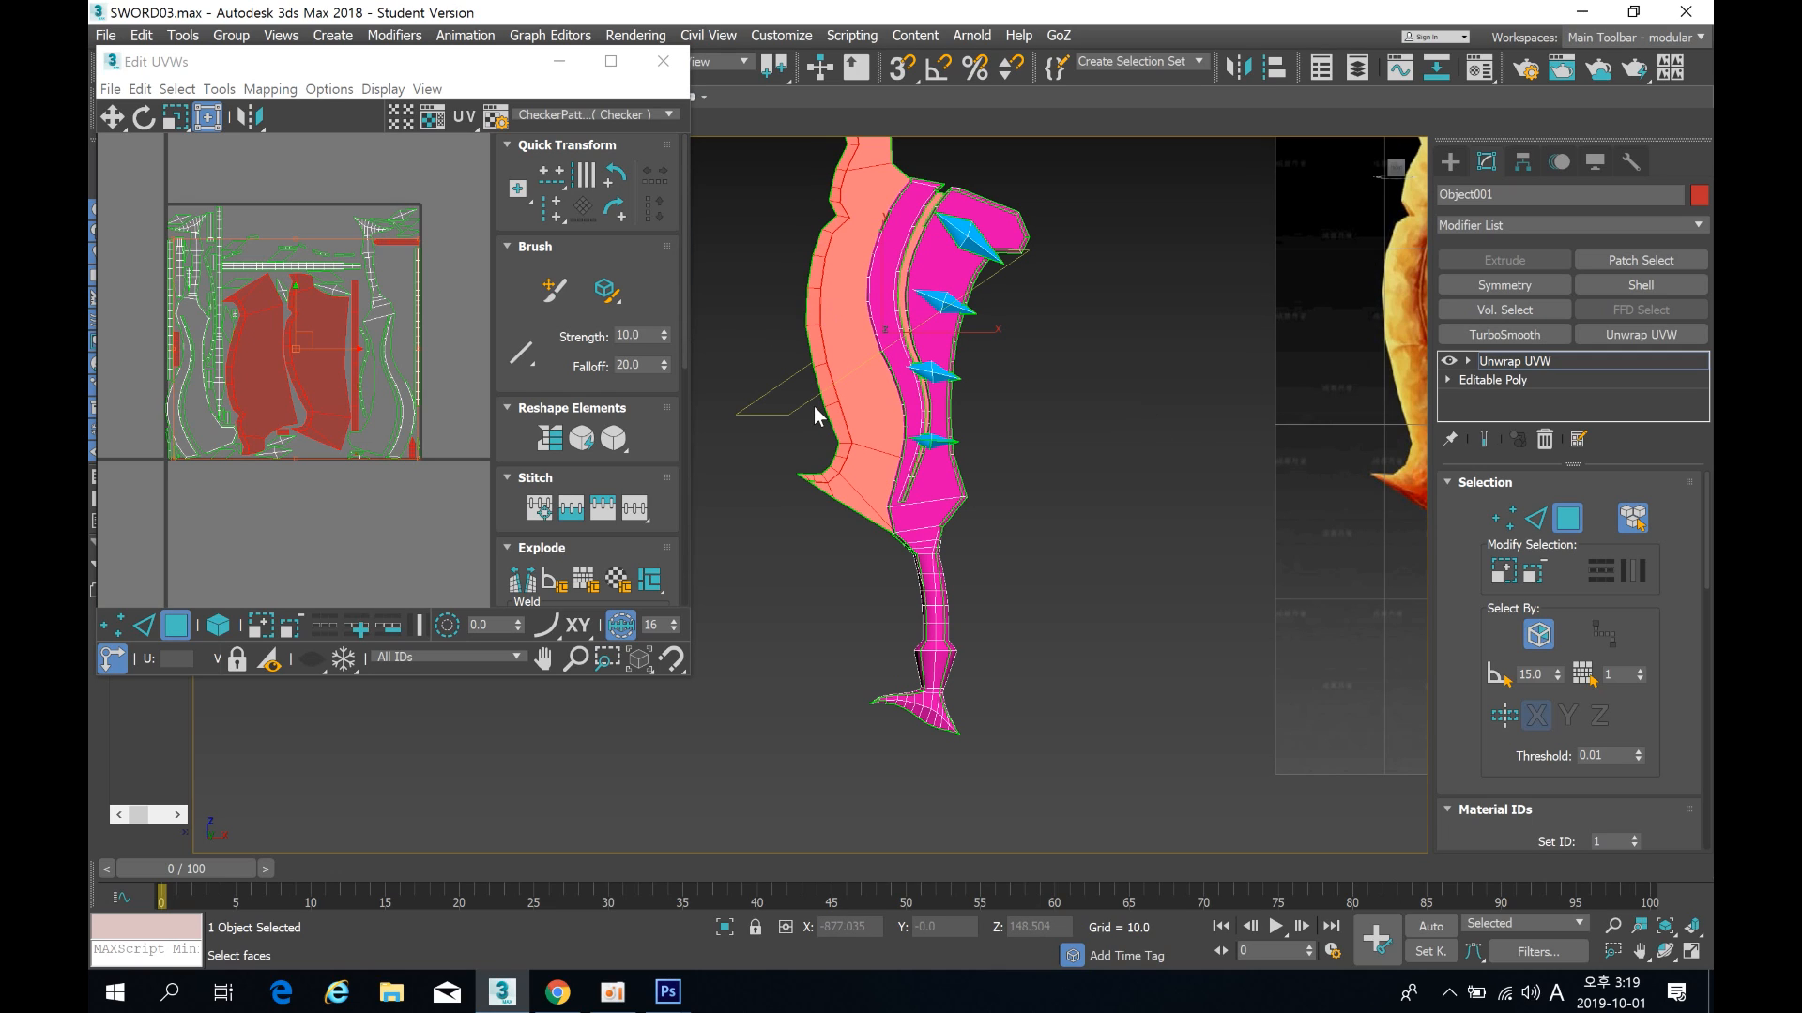
left_click_drag(466, 69, 450, 126)
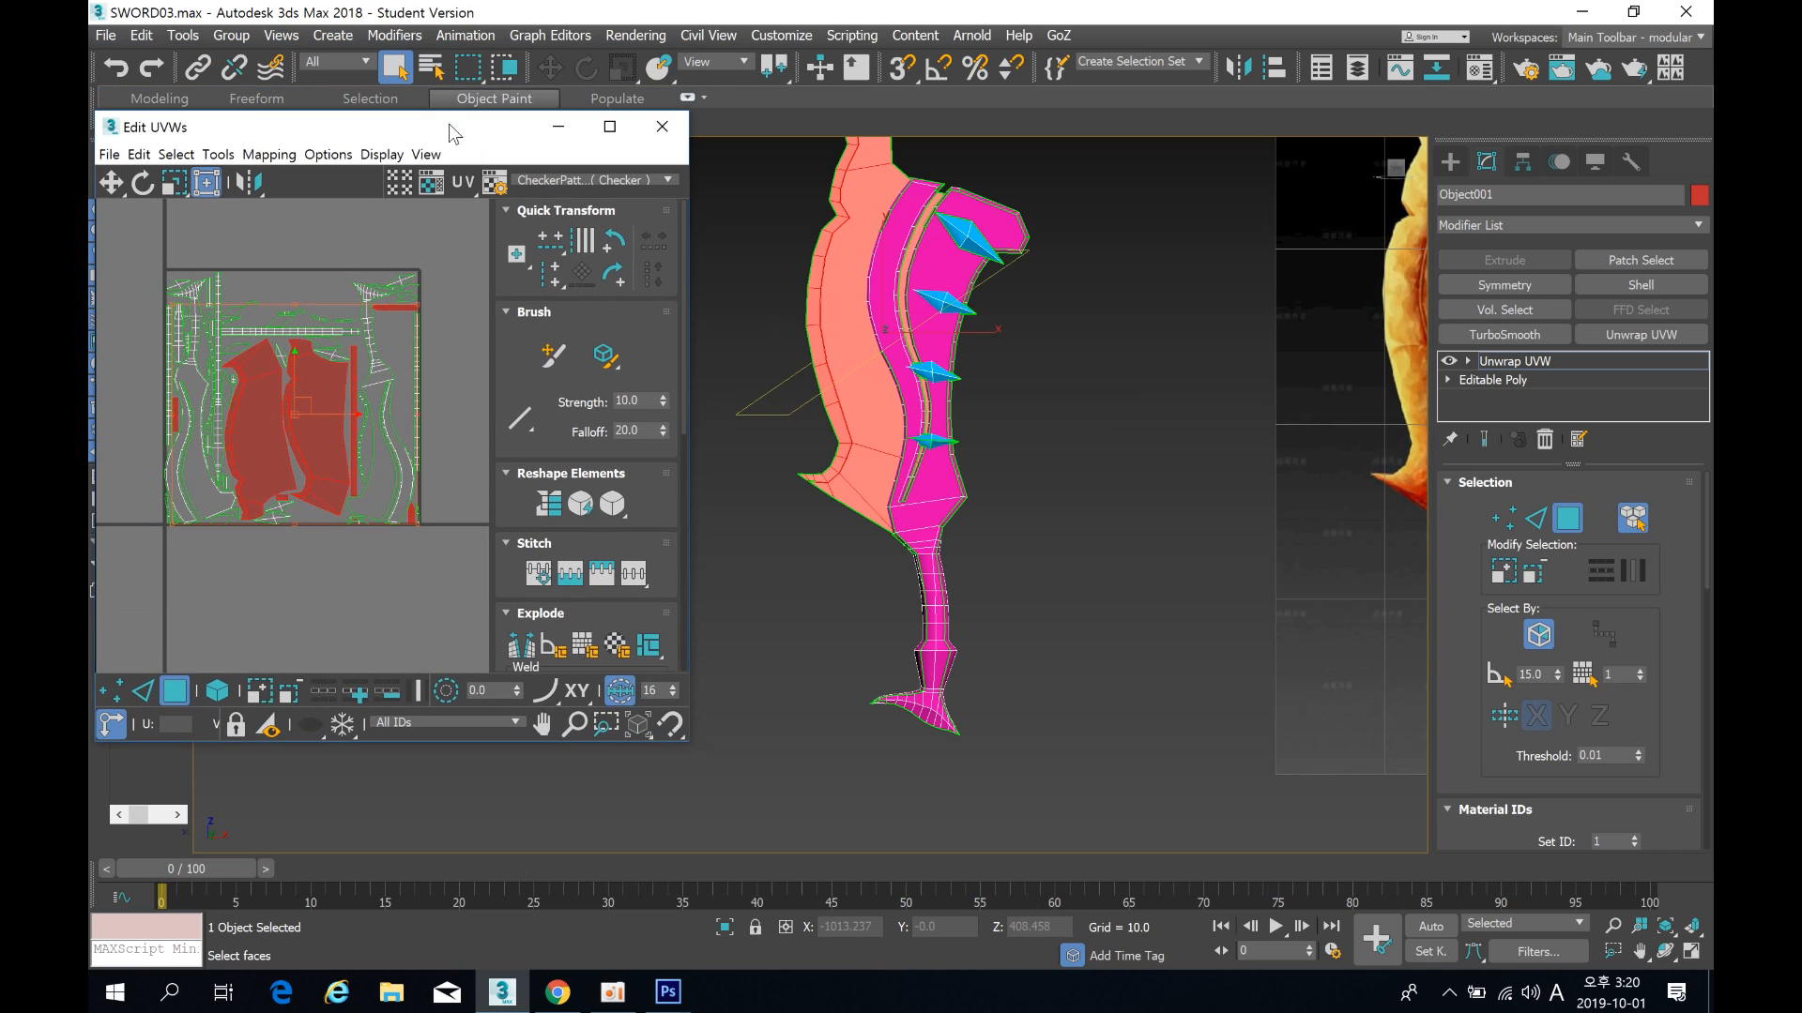
middle_click_drag(884, 358, 890, 389)
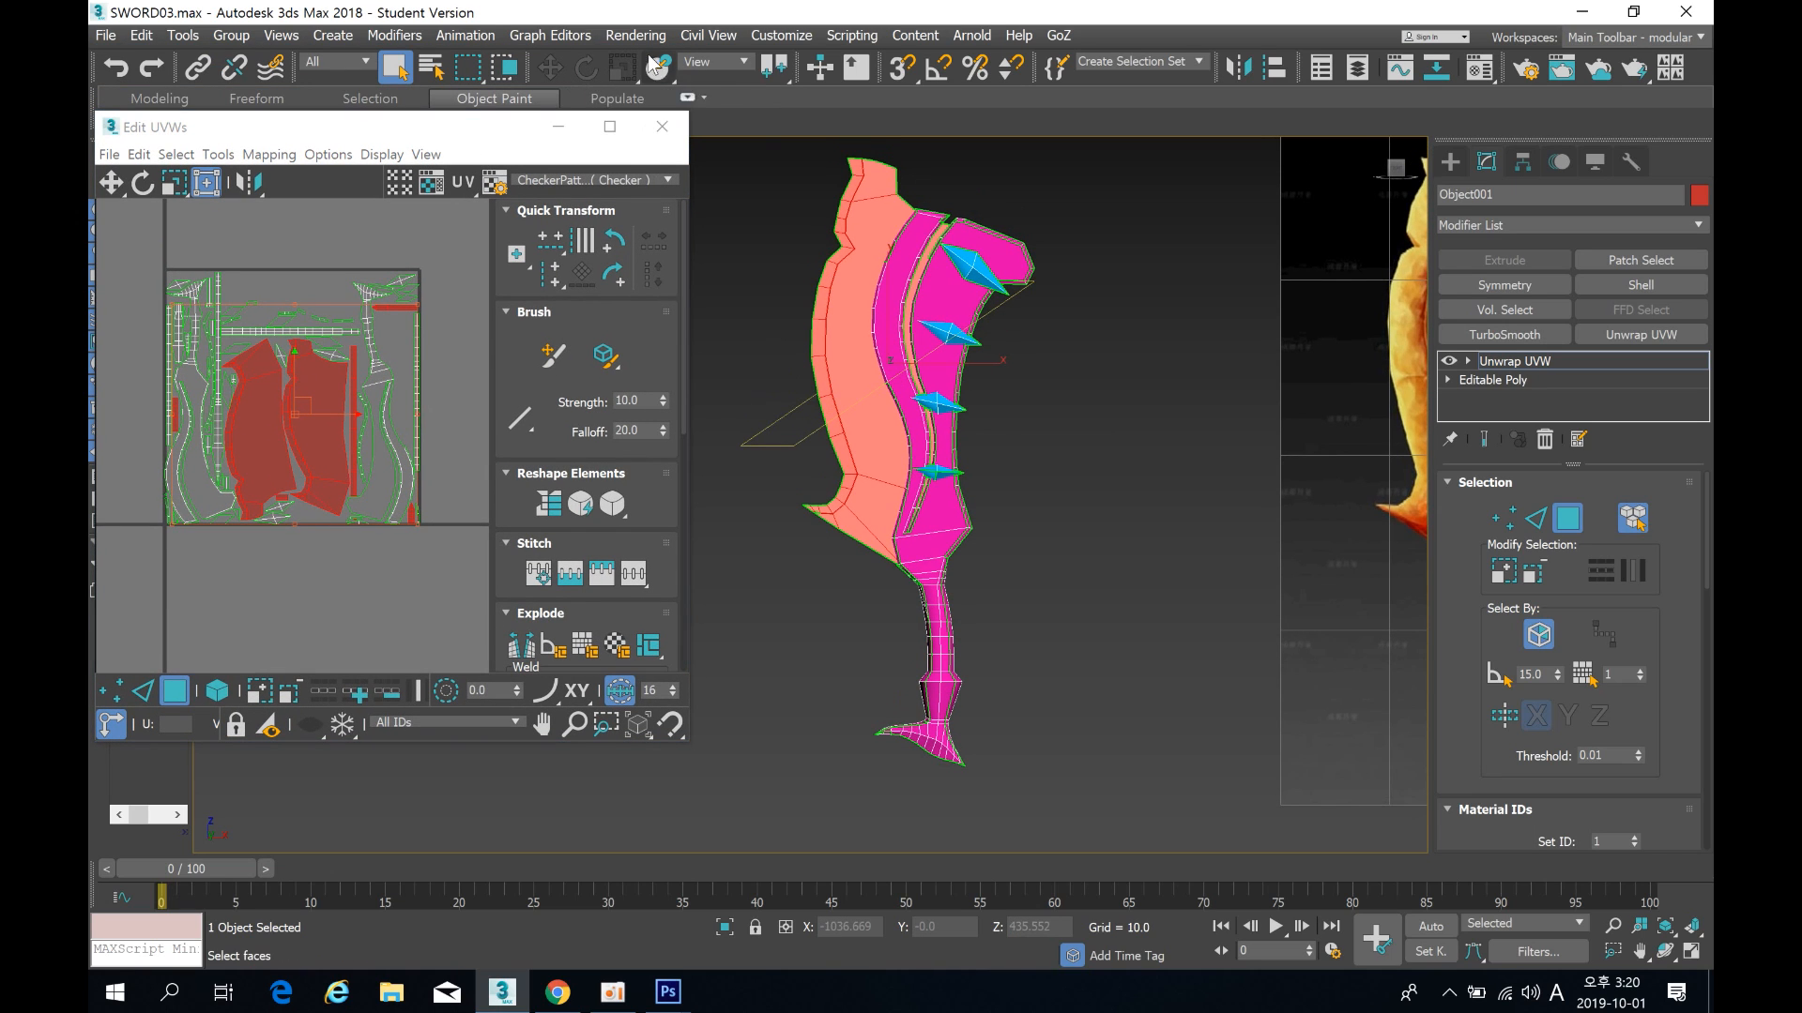
left_click_drag(423, 130, 487, 107)
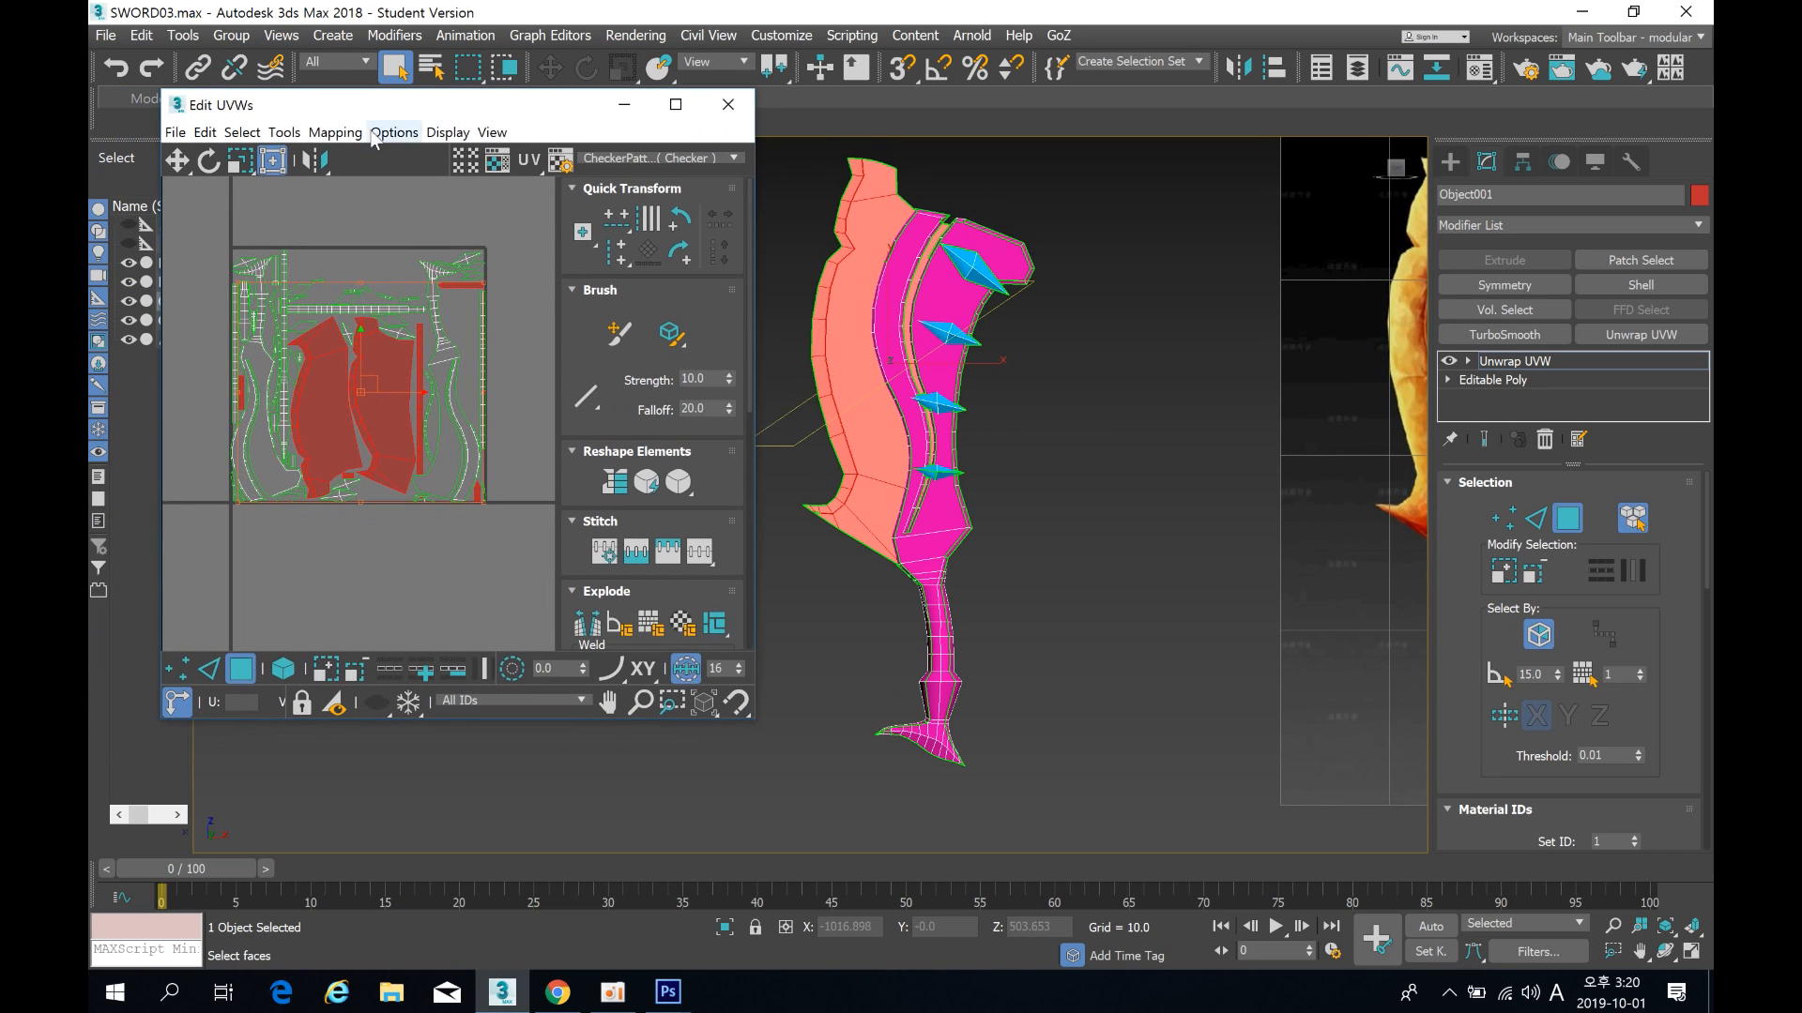
Step: Try Normal Mapping on the blade's faces with Back/Front Mapping and with Left/Right Mapping
left_click(335, 132)
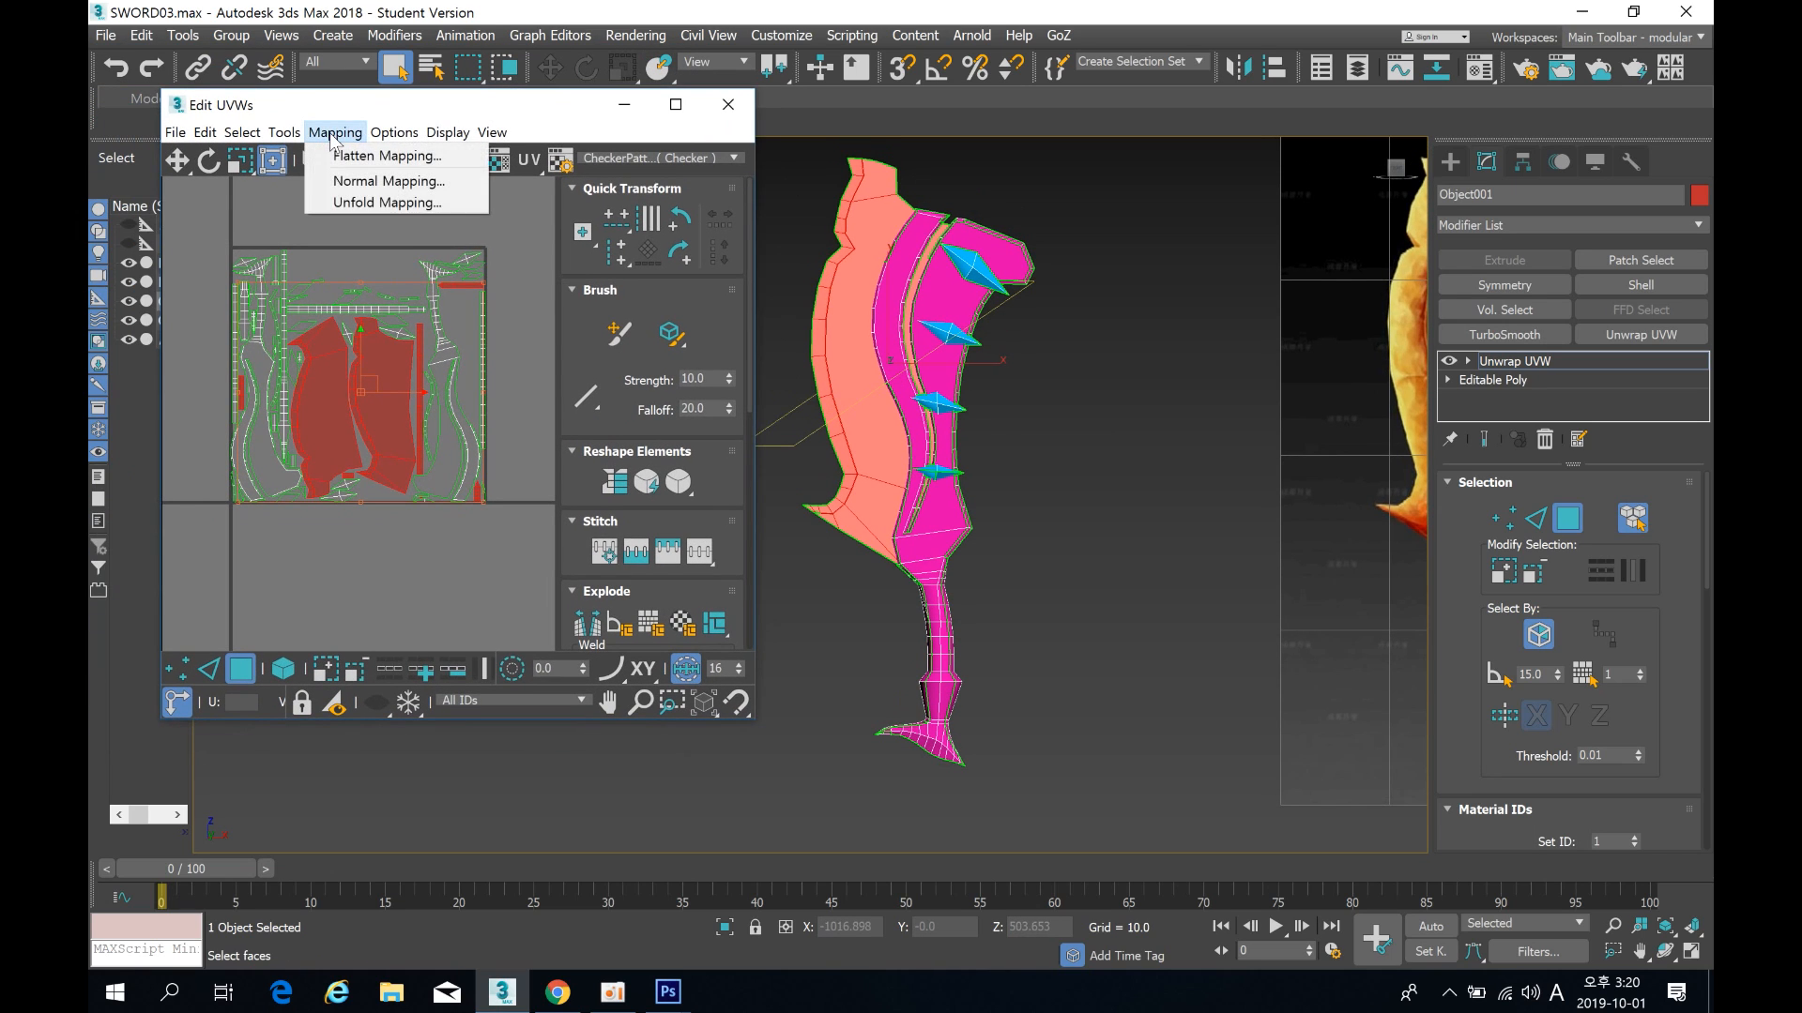
left_click(361, 182)
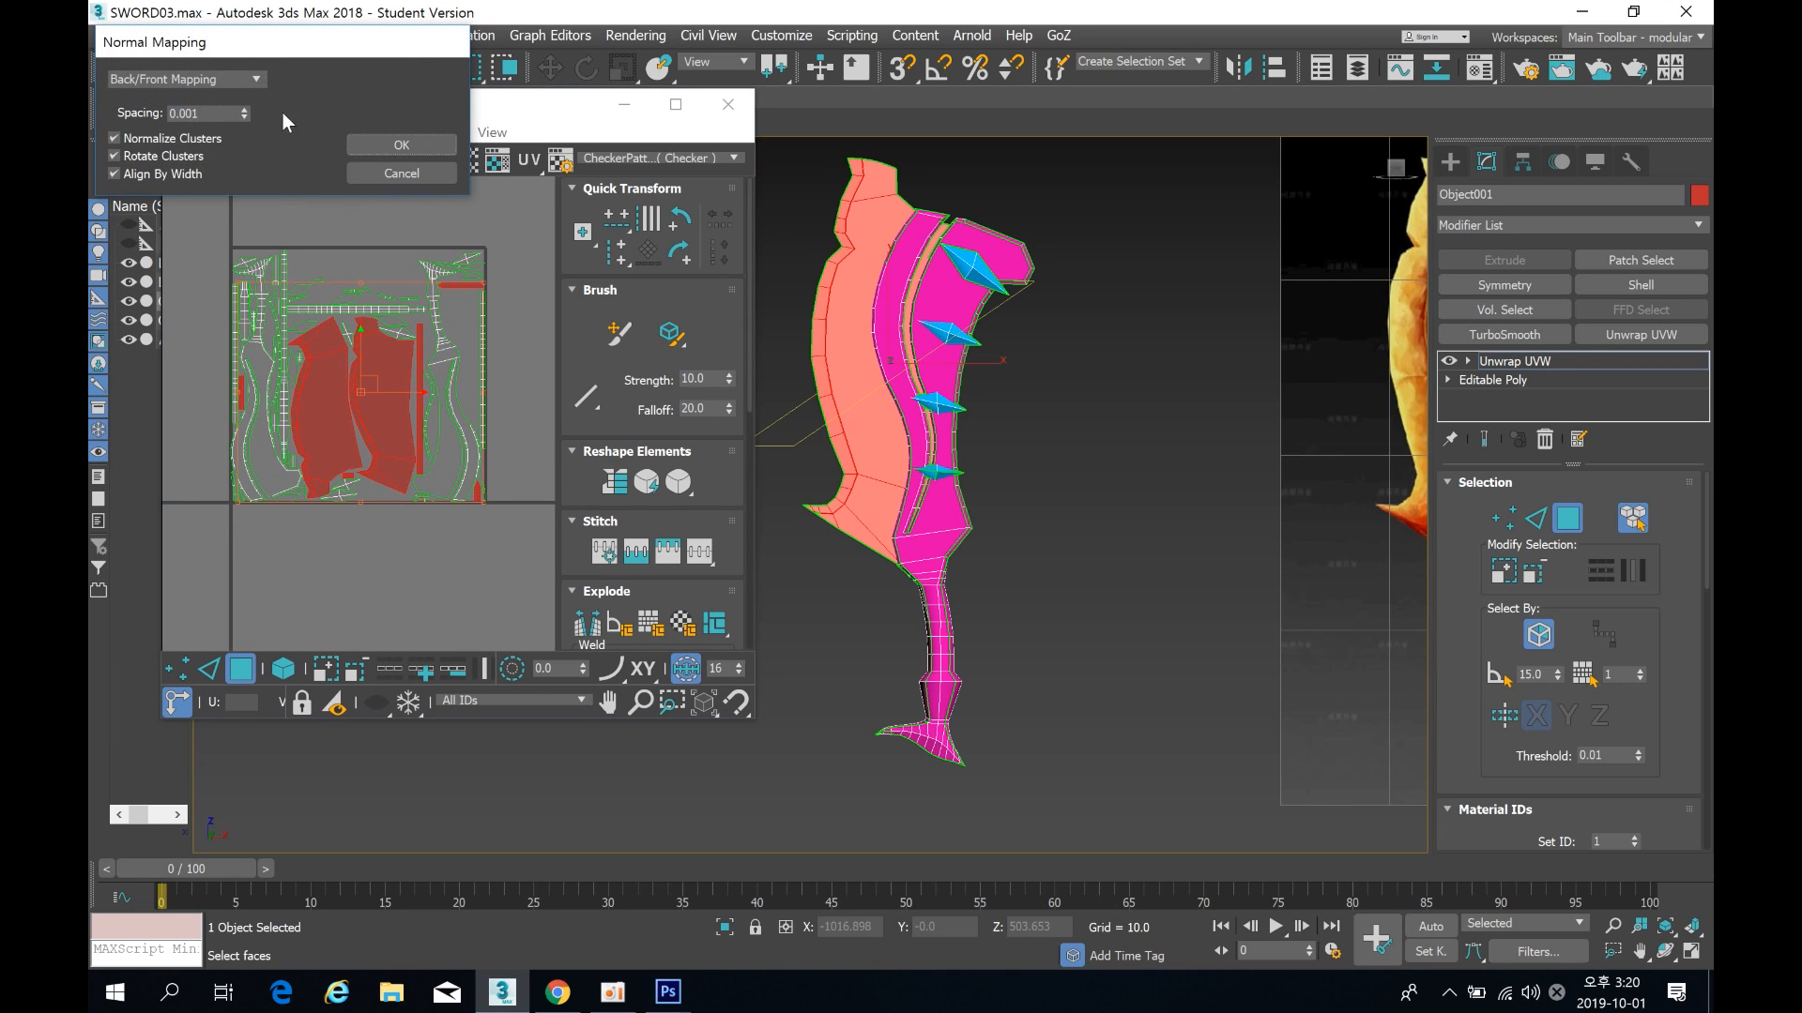
left_click(385, 148)
left_click(335, 133)
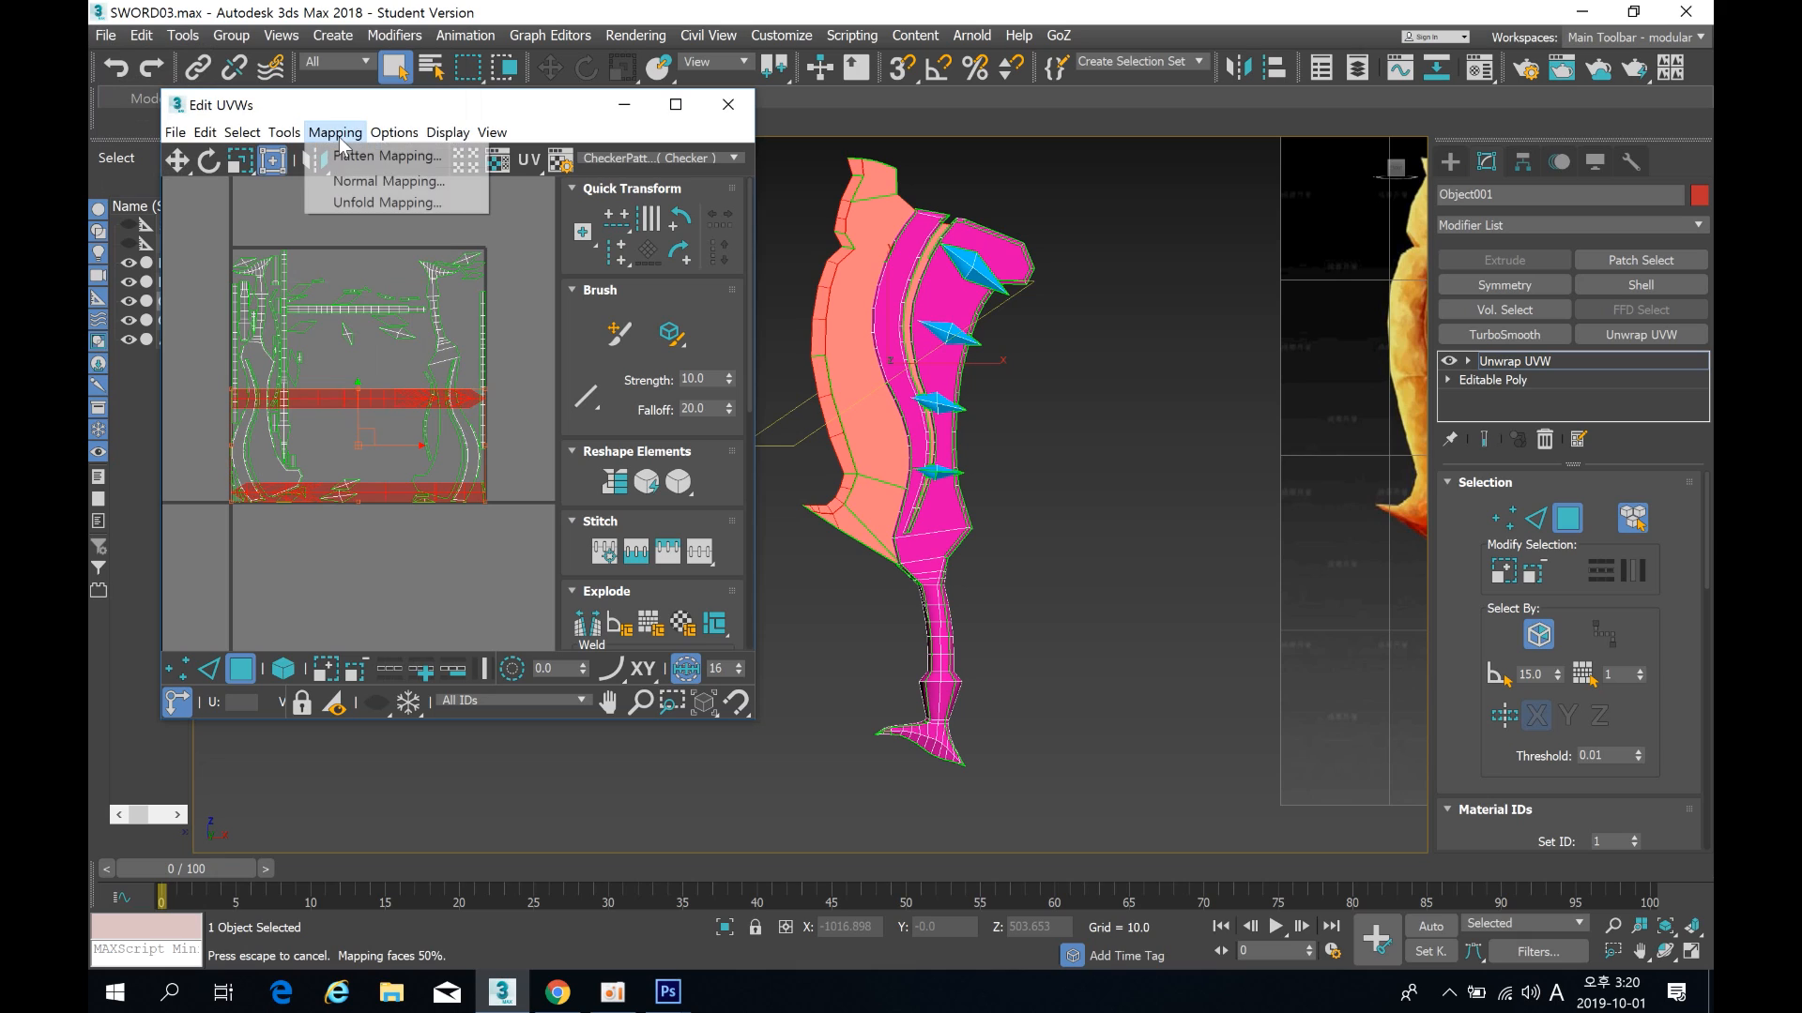
left_click(354, 181)
left_click(259, 78)
left_click(222, 112)
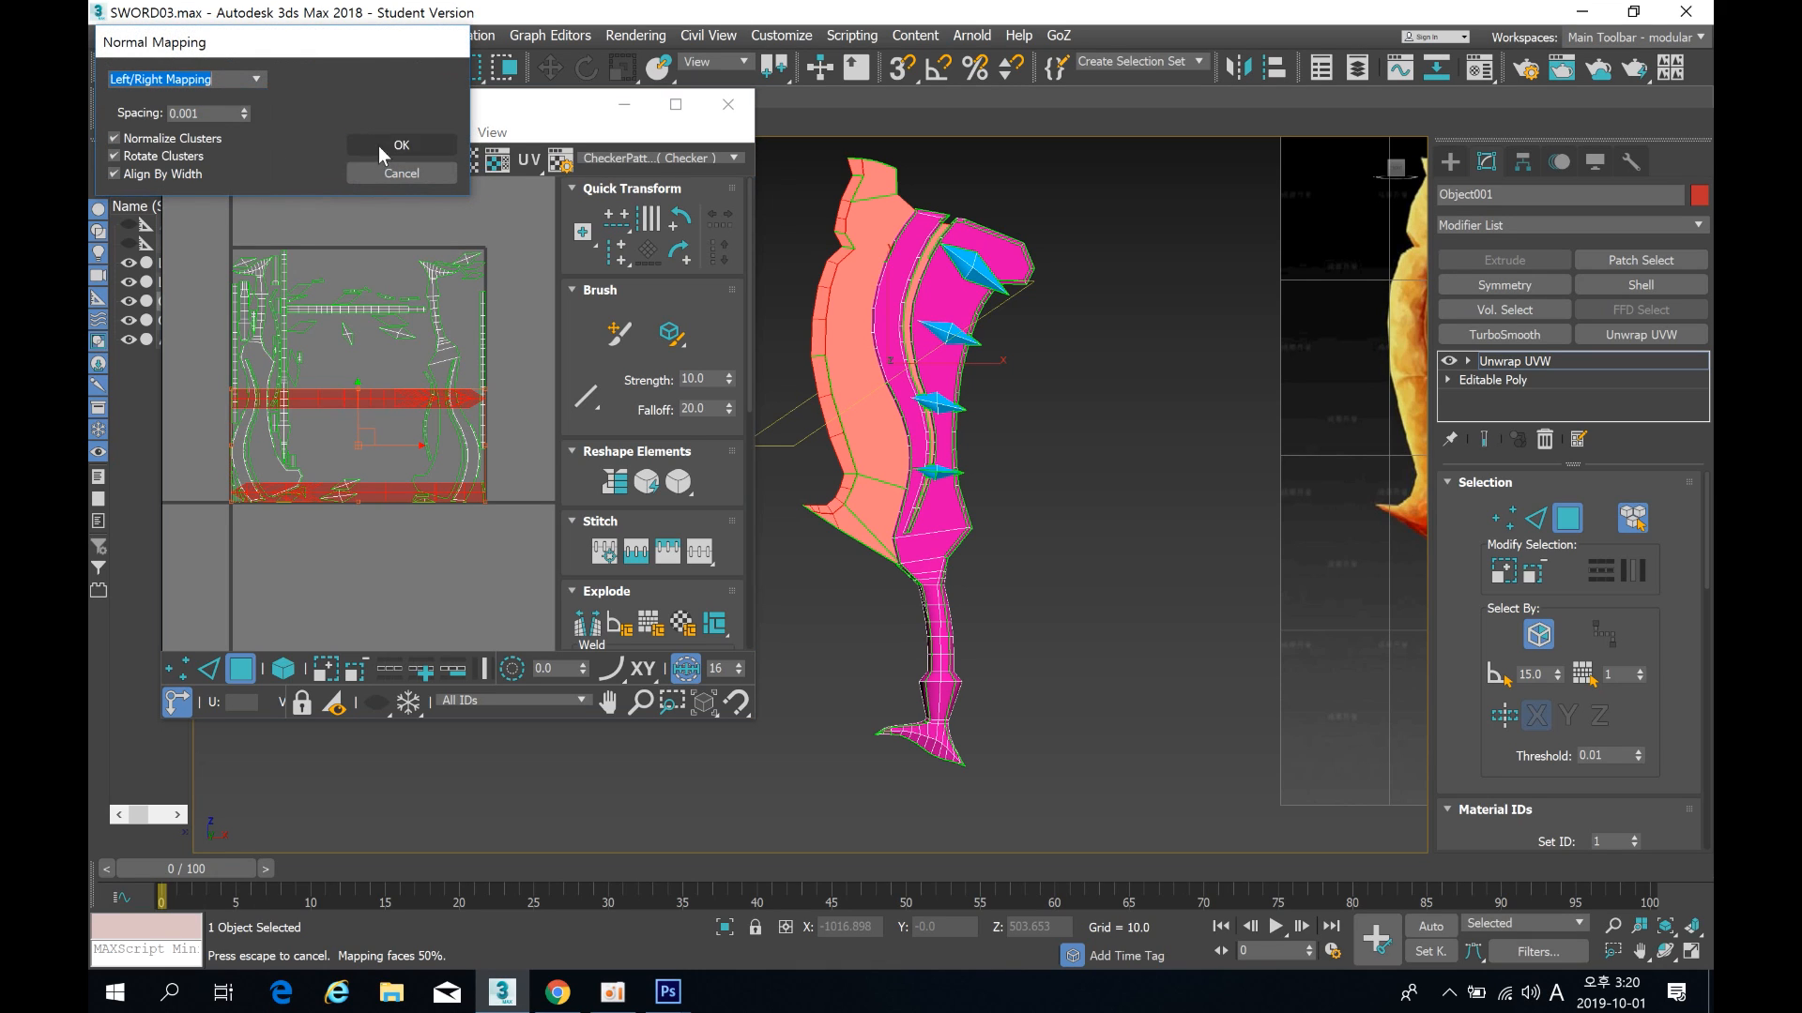
left_click(379, 145)
Step: Apply Normal Mapping to the blade's faces with the Top/Bottom Mapping option
left_click(335, 132)
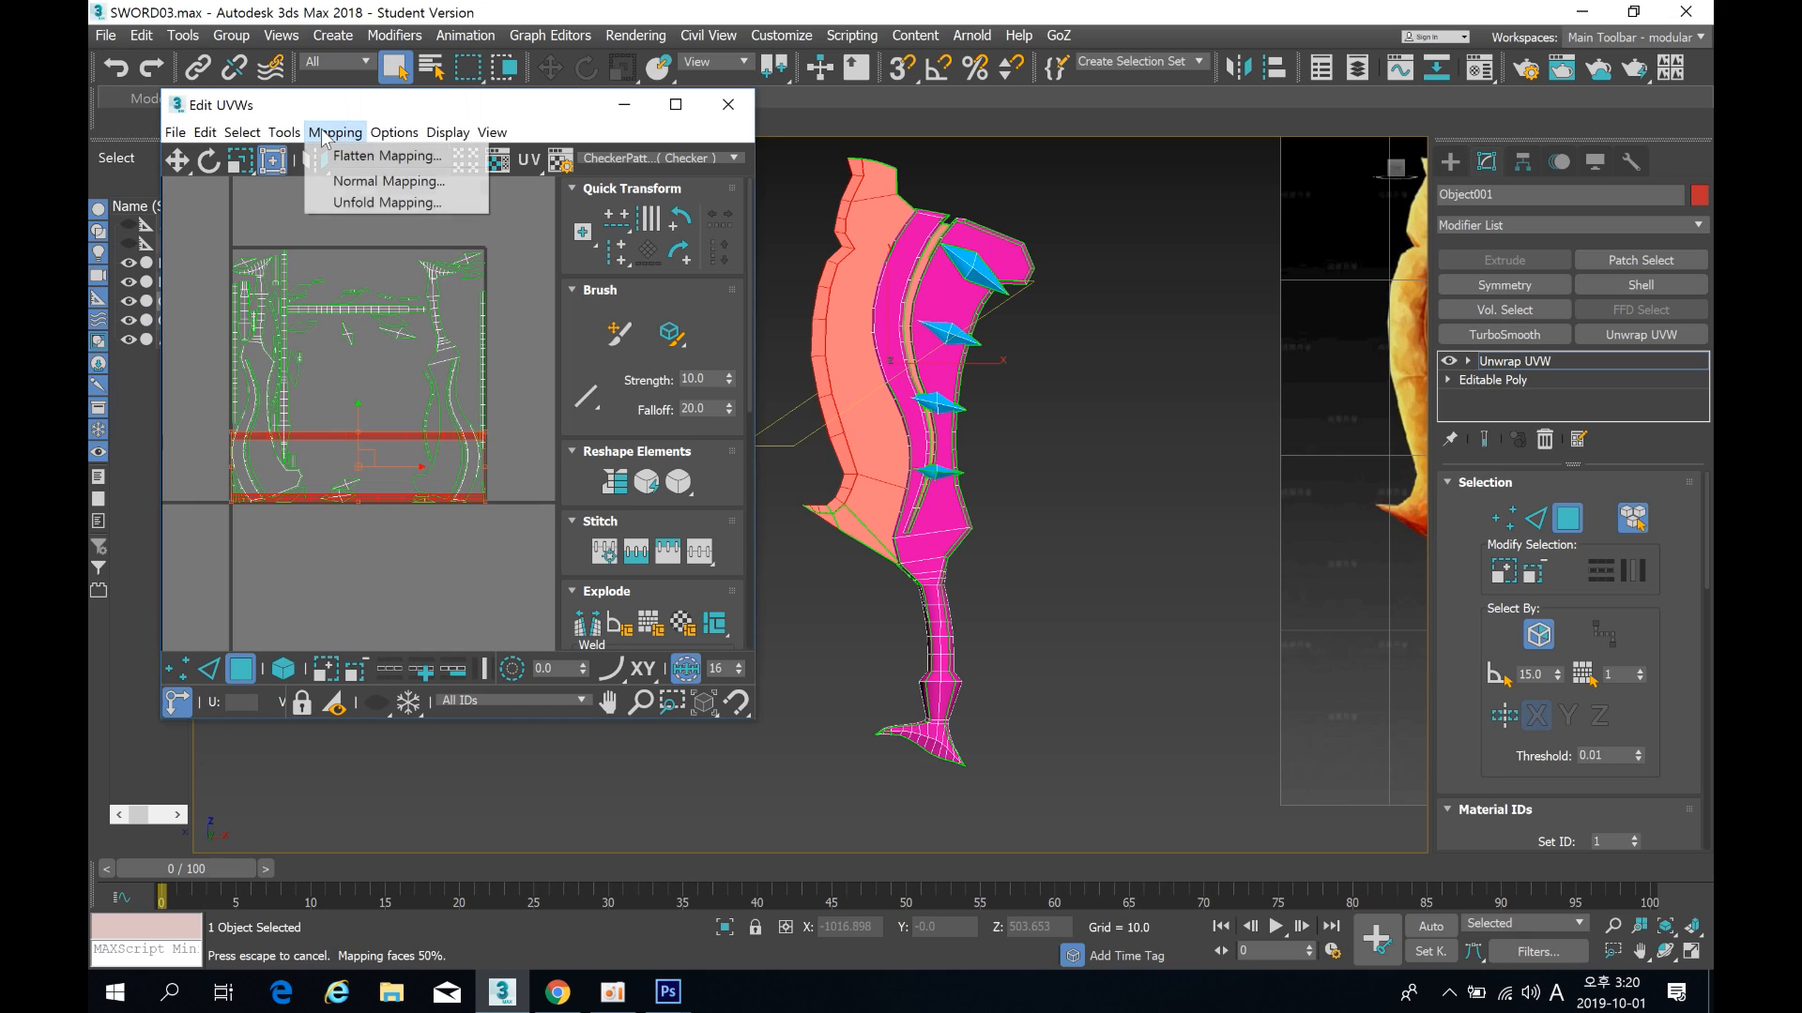
left_click(354, 181)
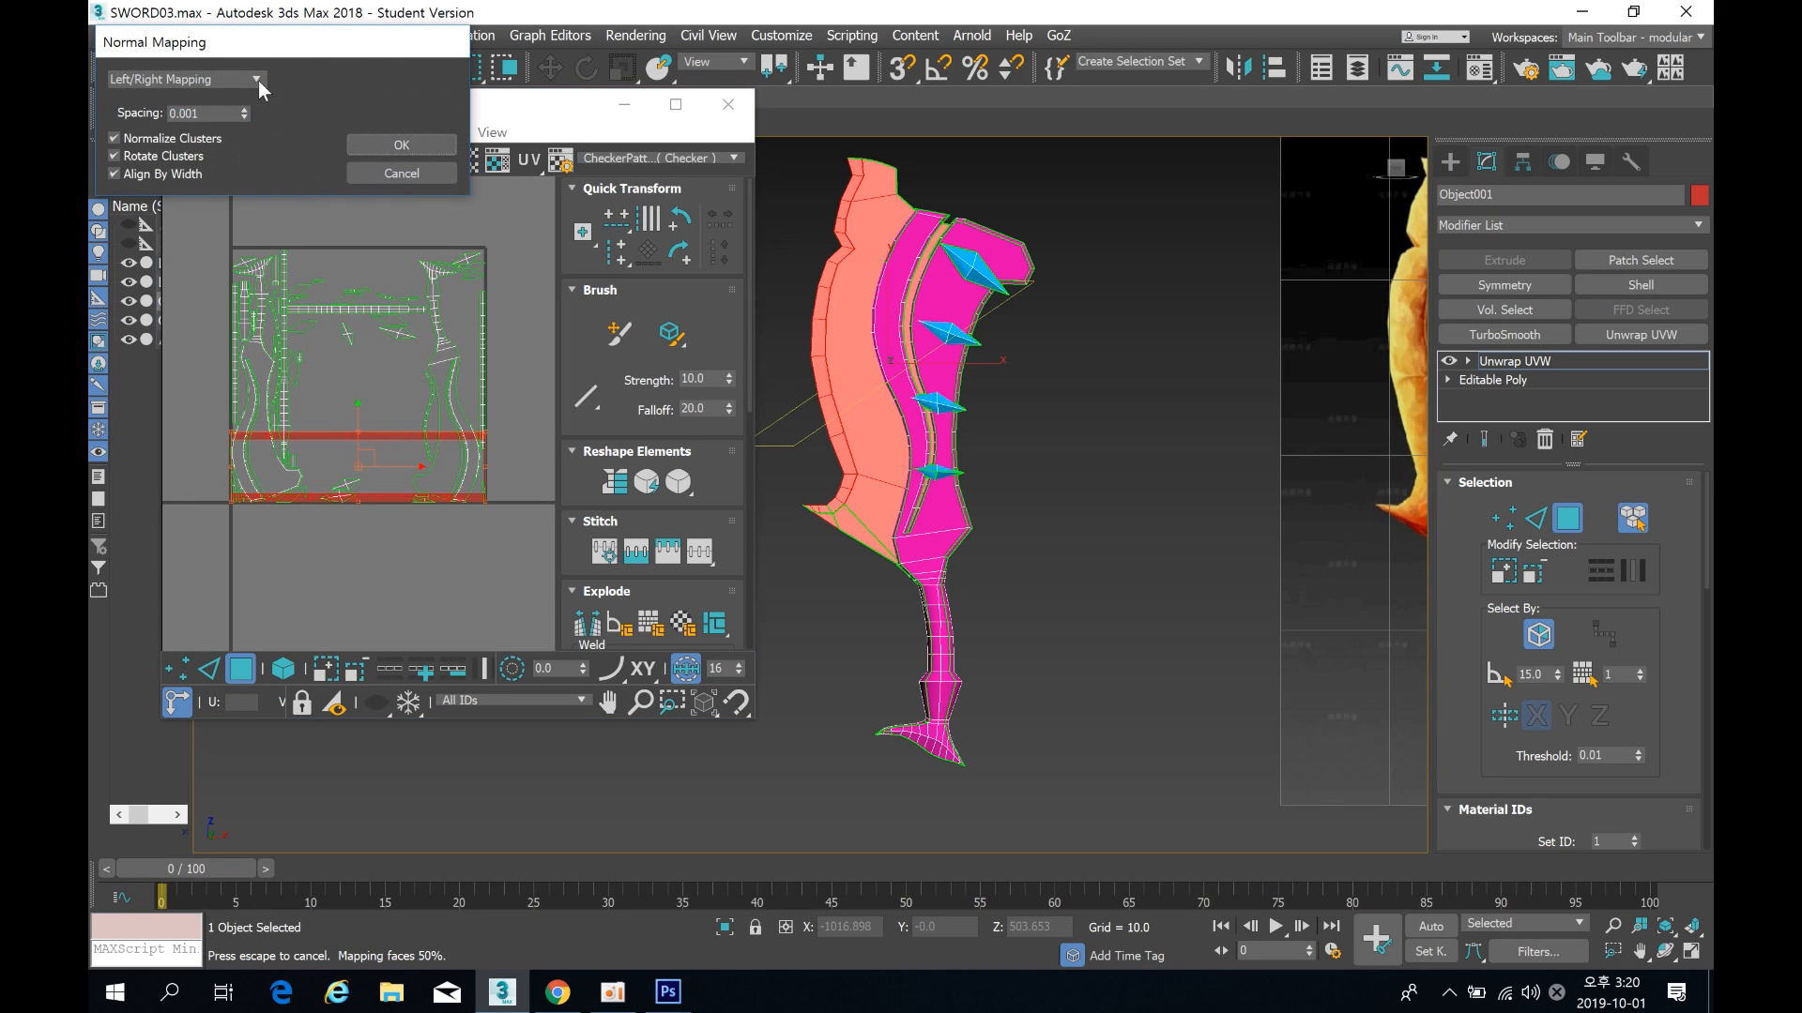
left_click(260, 82)
left_click(217, 131)
left_click(414, 144)
Step: Move the blade's two shells outside the UV square, below and to its left, and clear the selection
scroll(385, 425, "down", 3)
middle_click_drag(385, 425, 440, 330)
left_click_drag(437, 339, 281, 524)
left_click(377, 538)
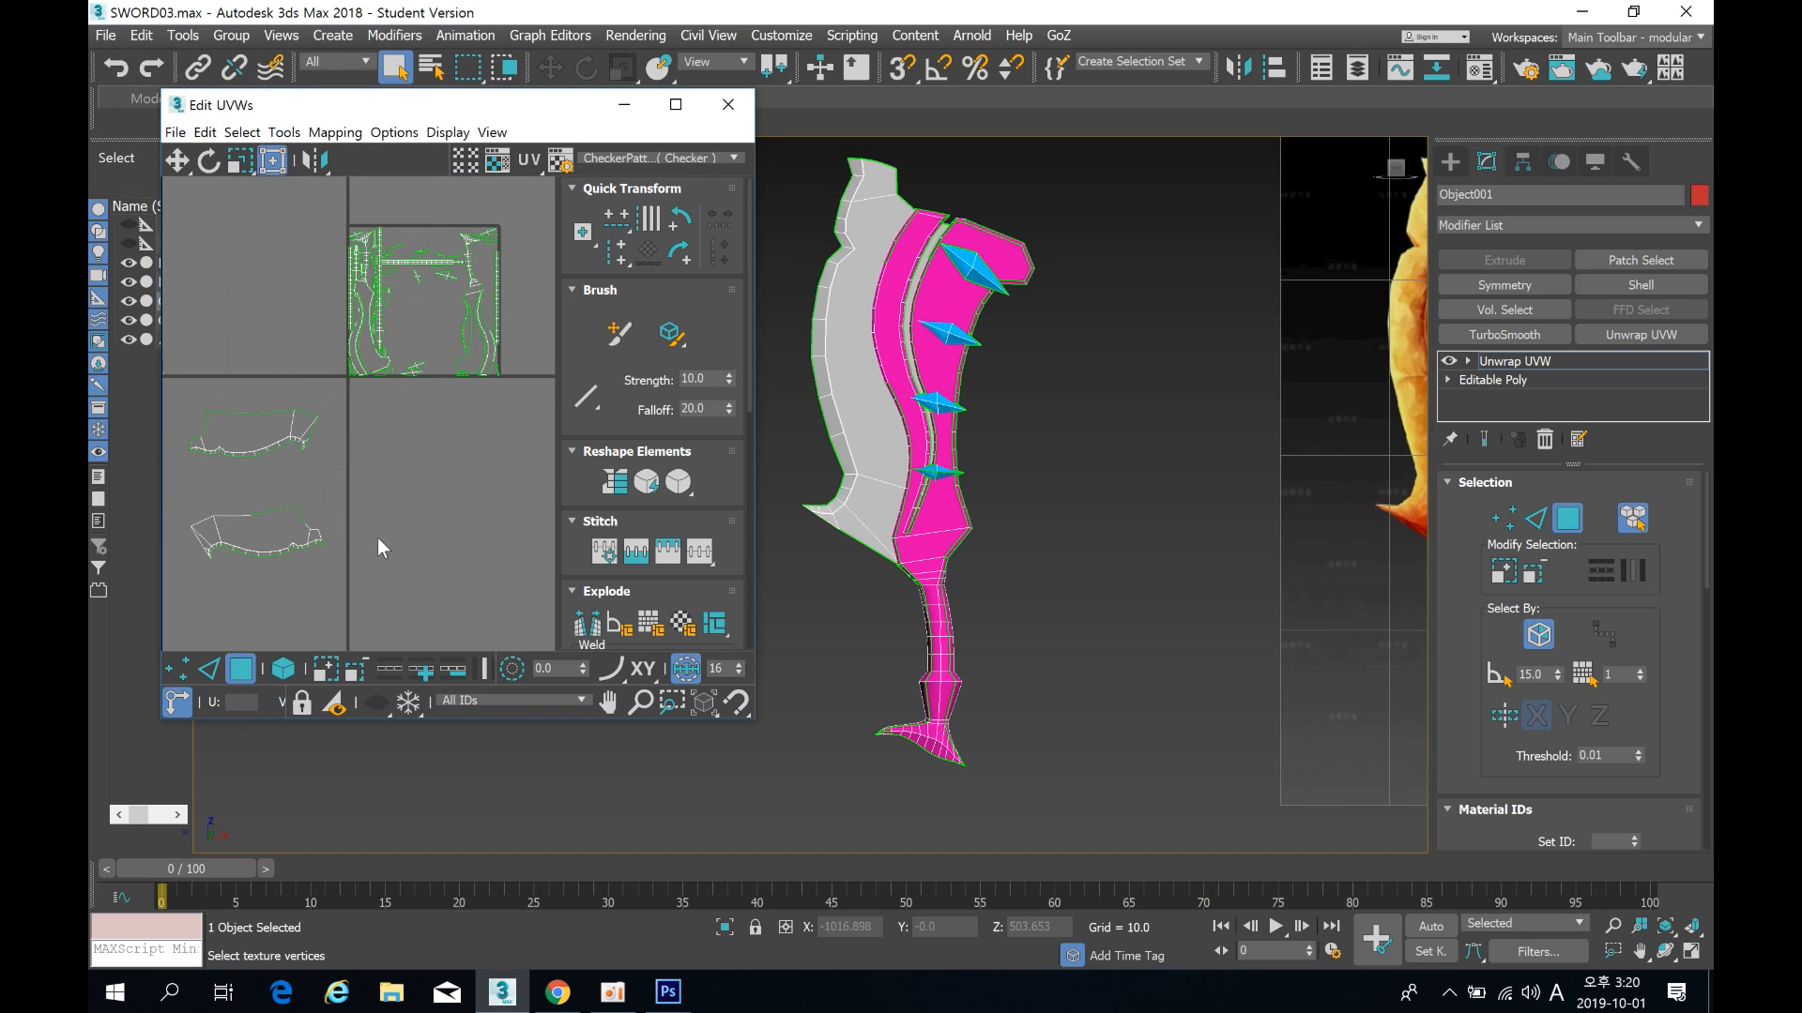
middle_click_drag(342, 507, 369, 465)
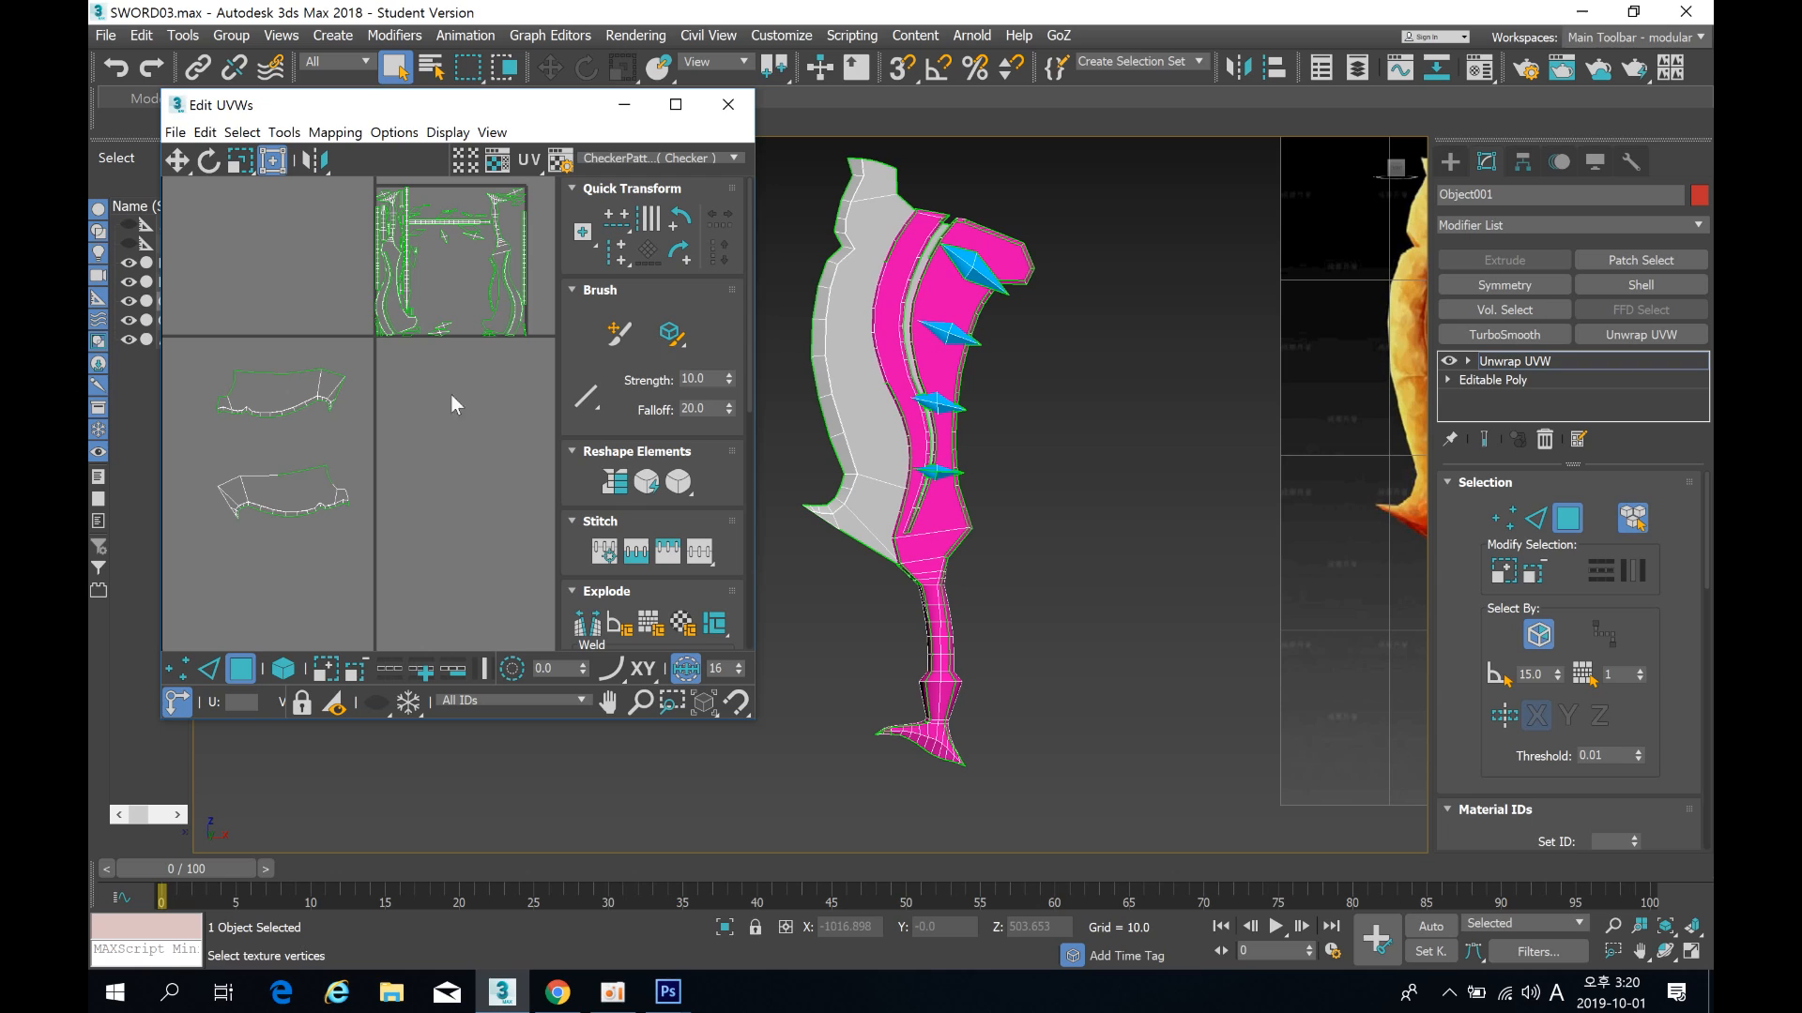
Step: Select the uppermost blue spike and apply Flatten Mapping to it with a 45.0 angle threshold and 0.001 spacing
left_click(892, 310)
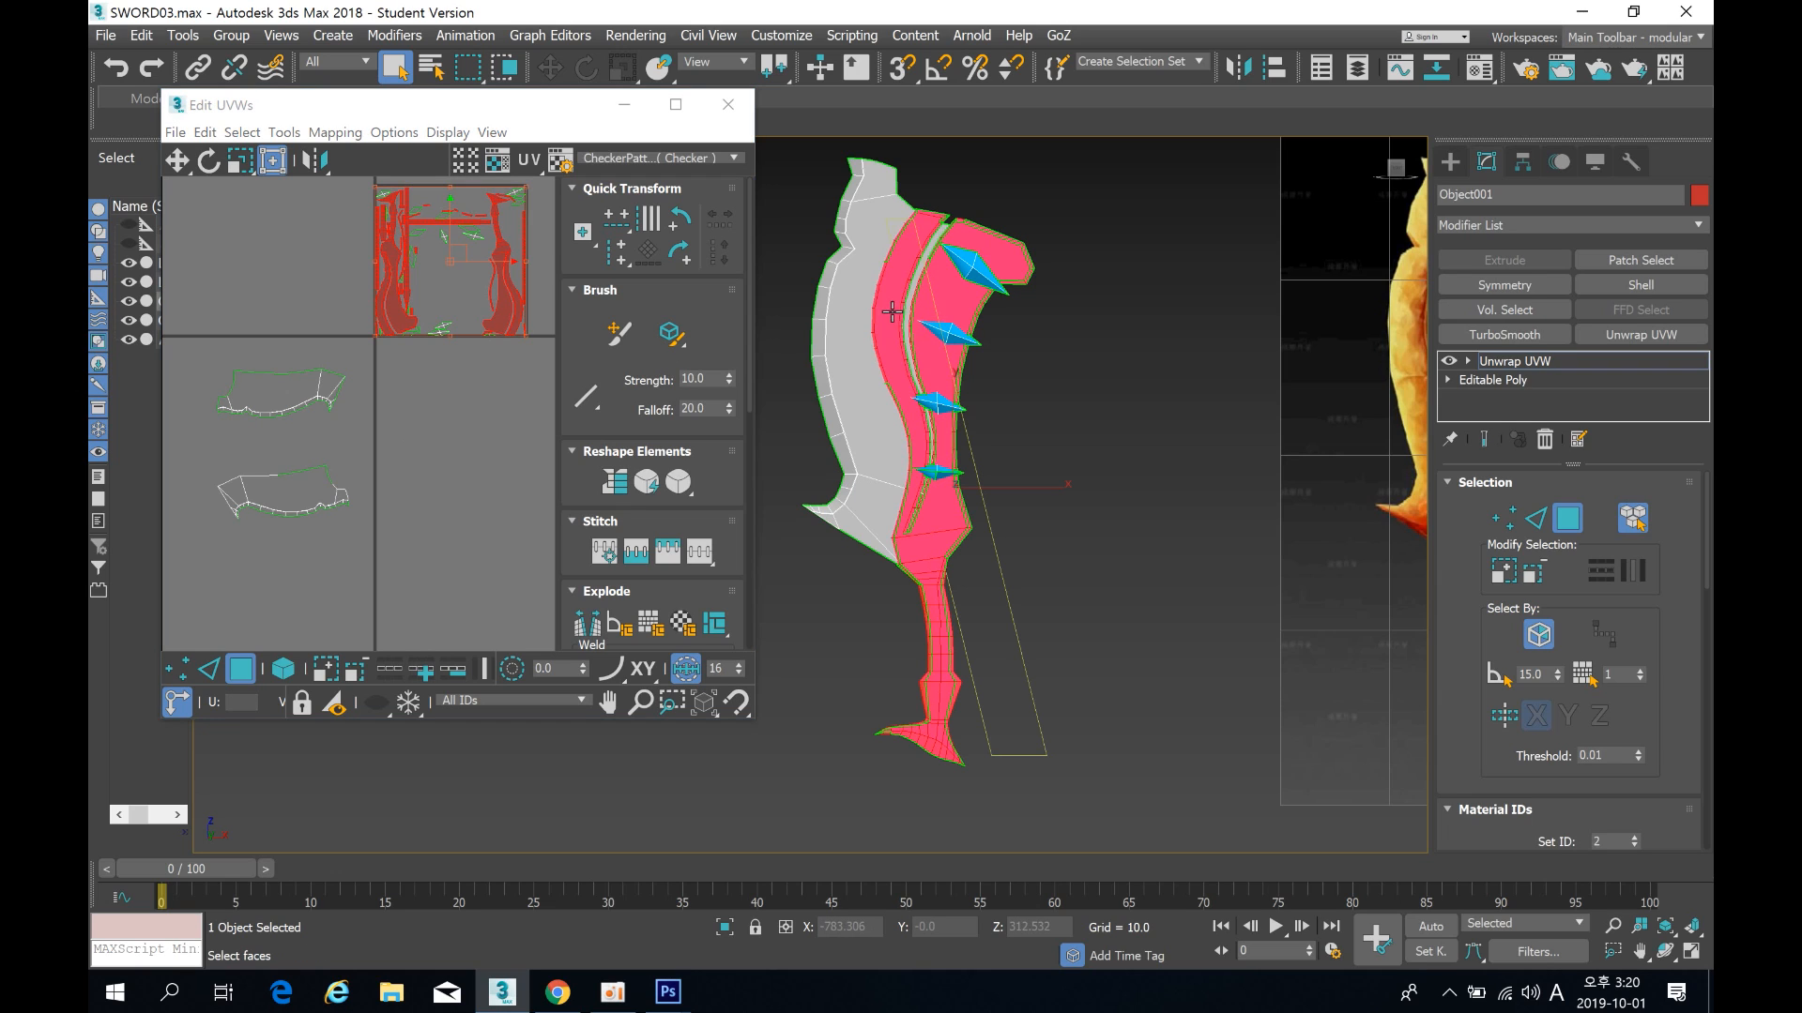
left_click(954, 336)
left_click(968, 263)
left_click(950, 319)
scroll(431, 293, "up", 3)
scroll(473, 279, "up", 2)
scroll(467, 296, "down", 3)
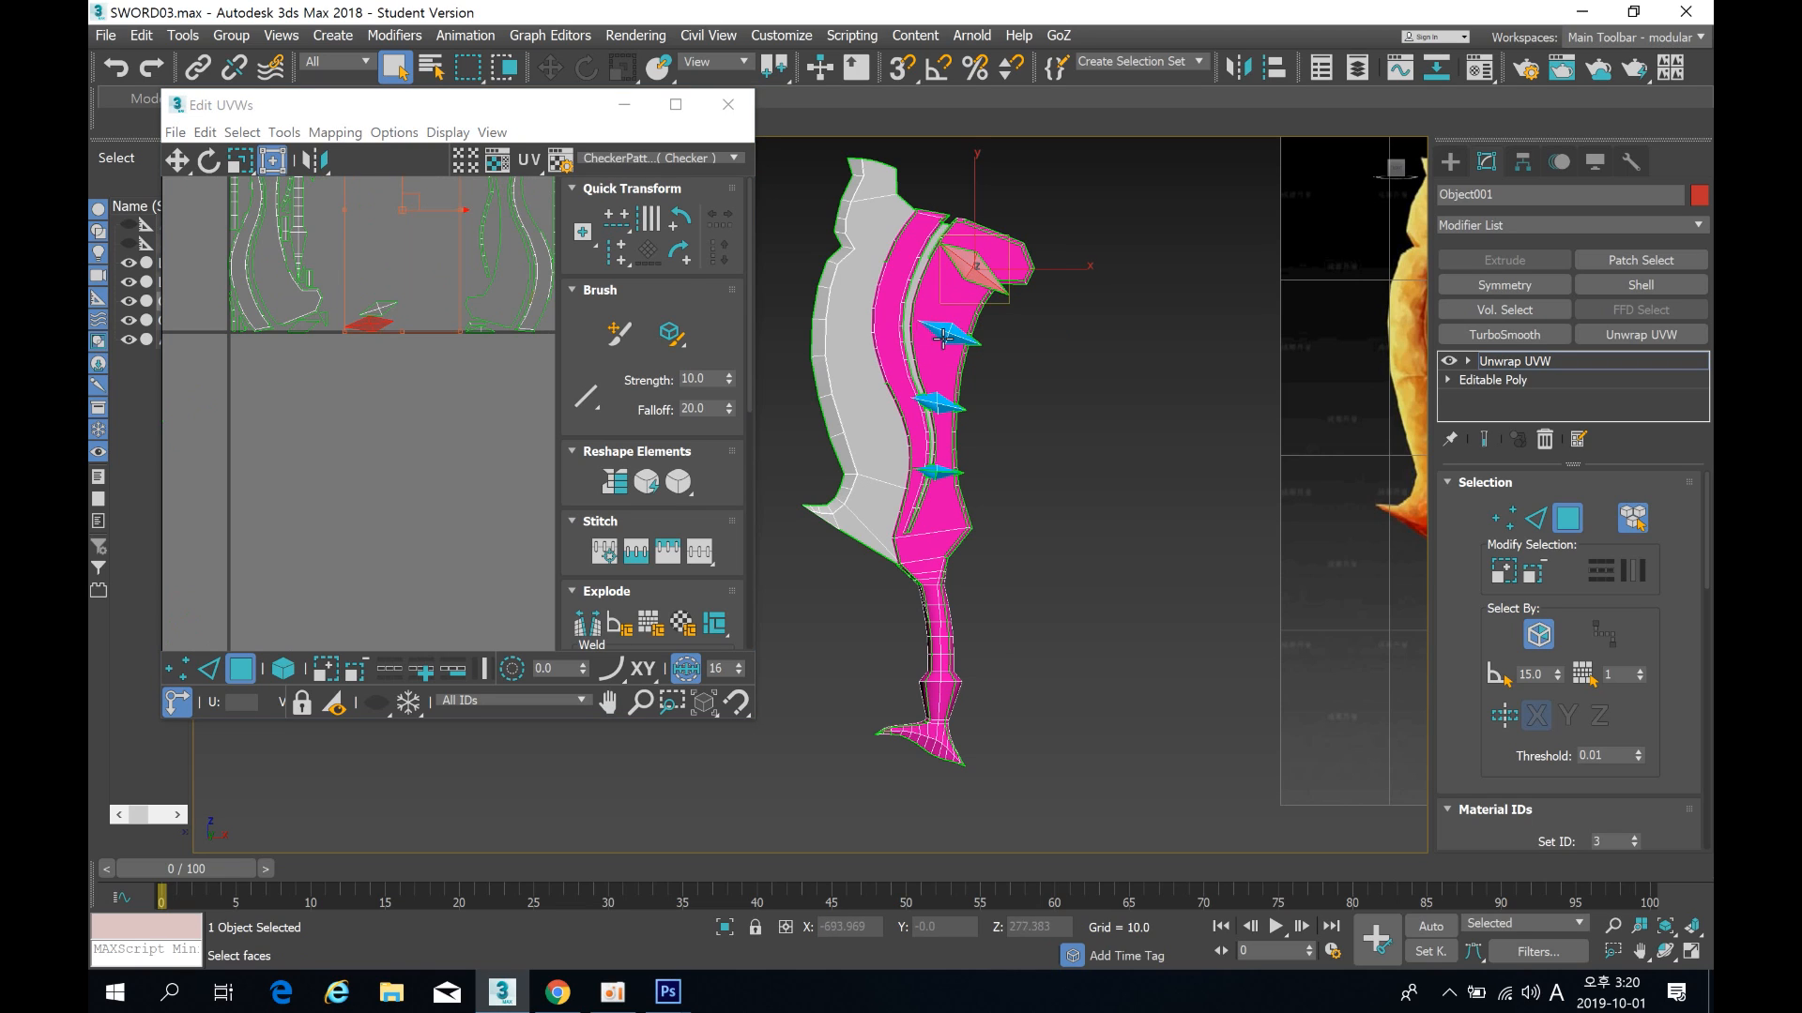
scroll(356, 228, "up", 1)
left_click(338, 138)
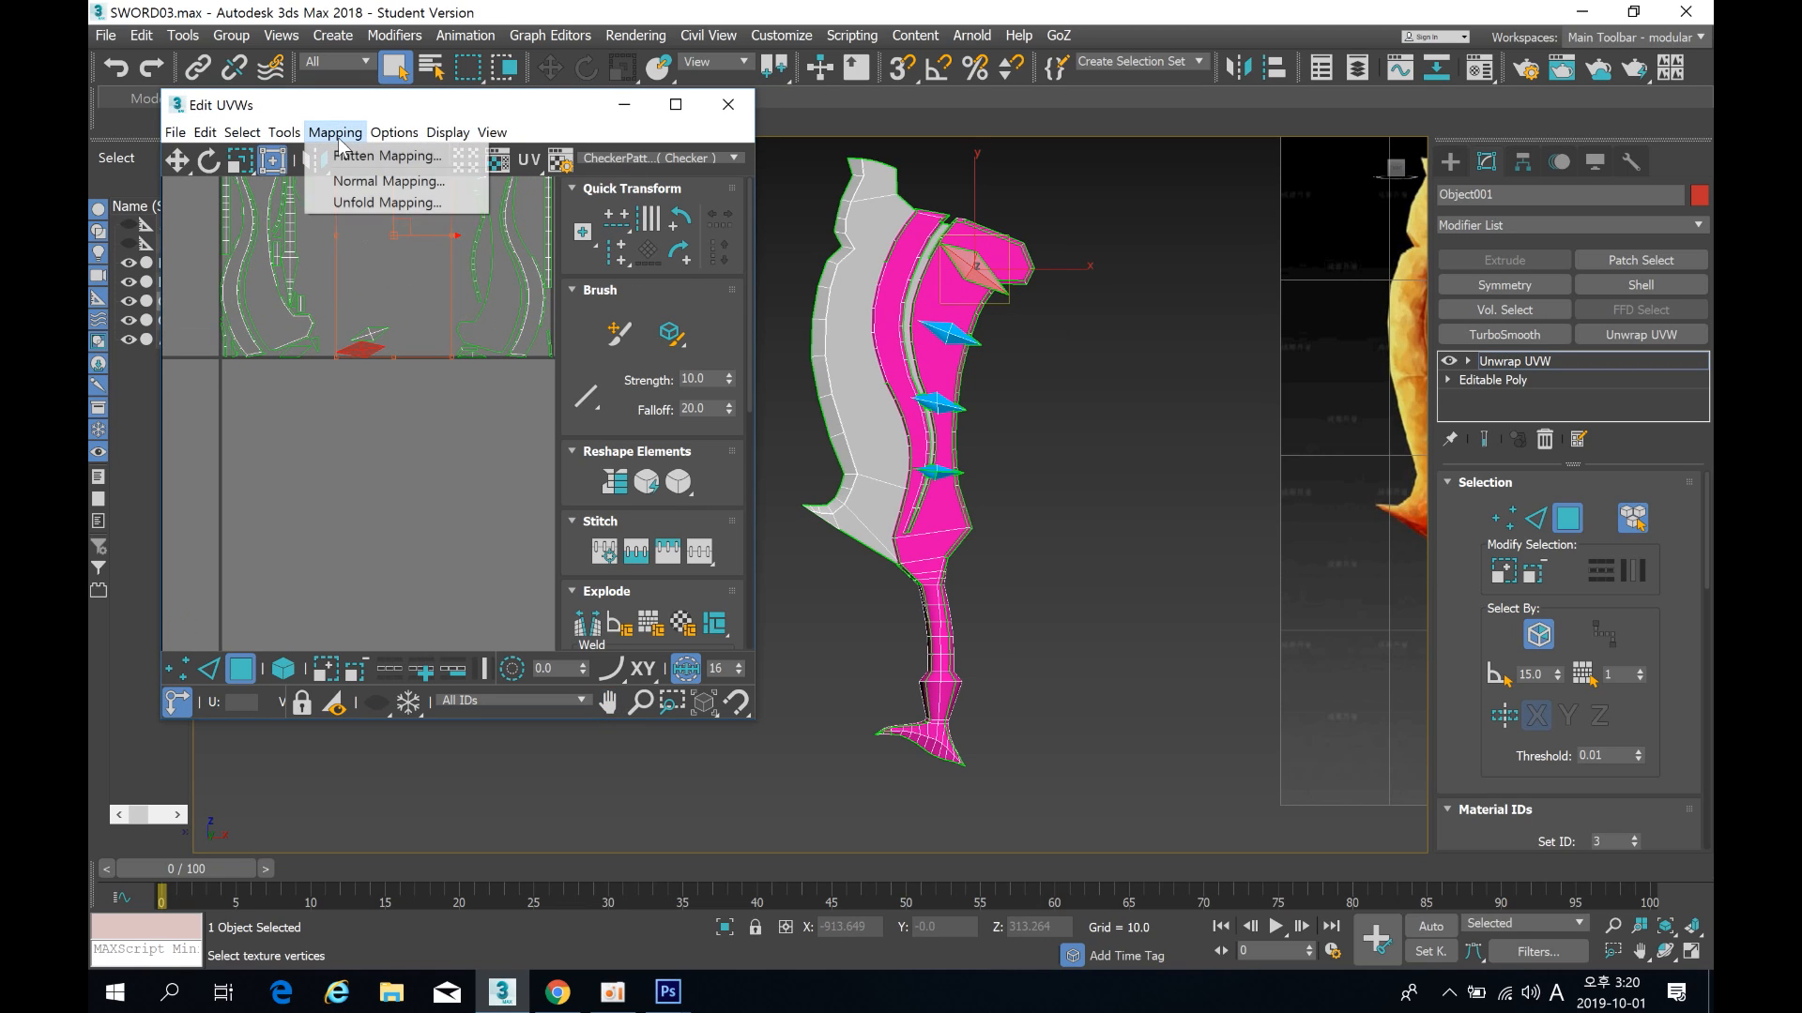
left_click(357, 160)
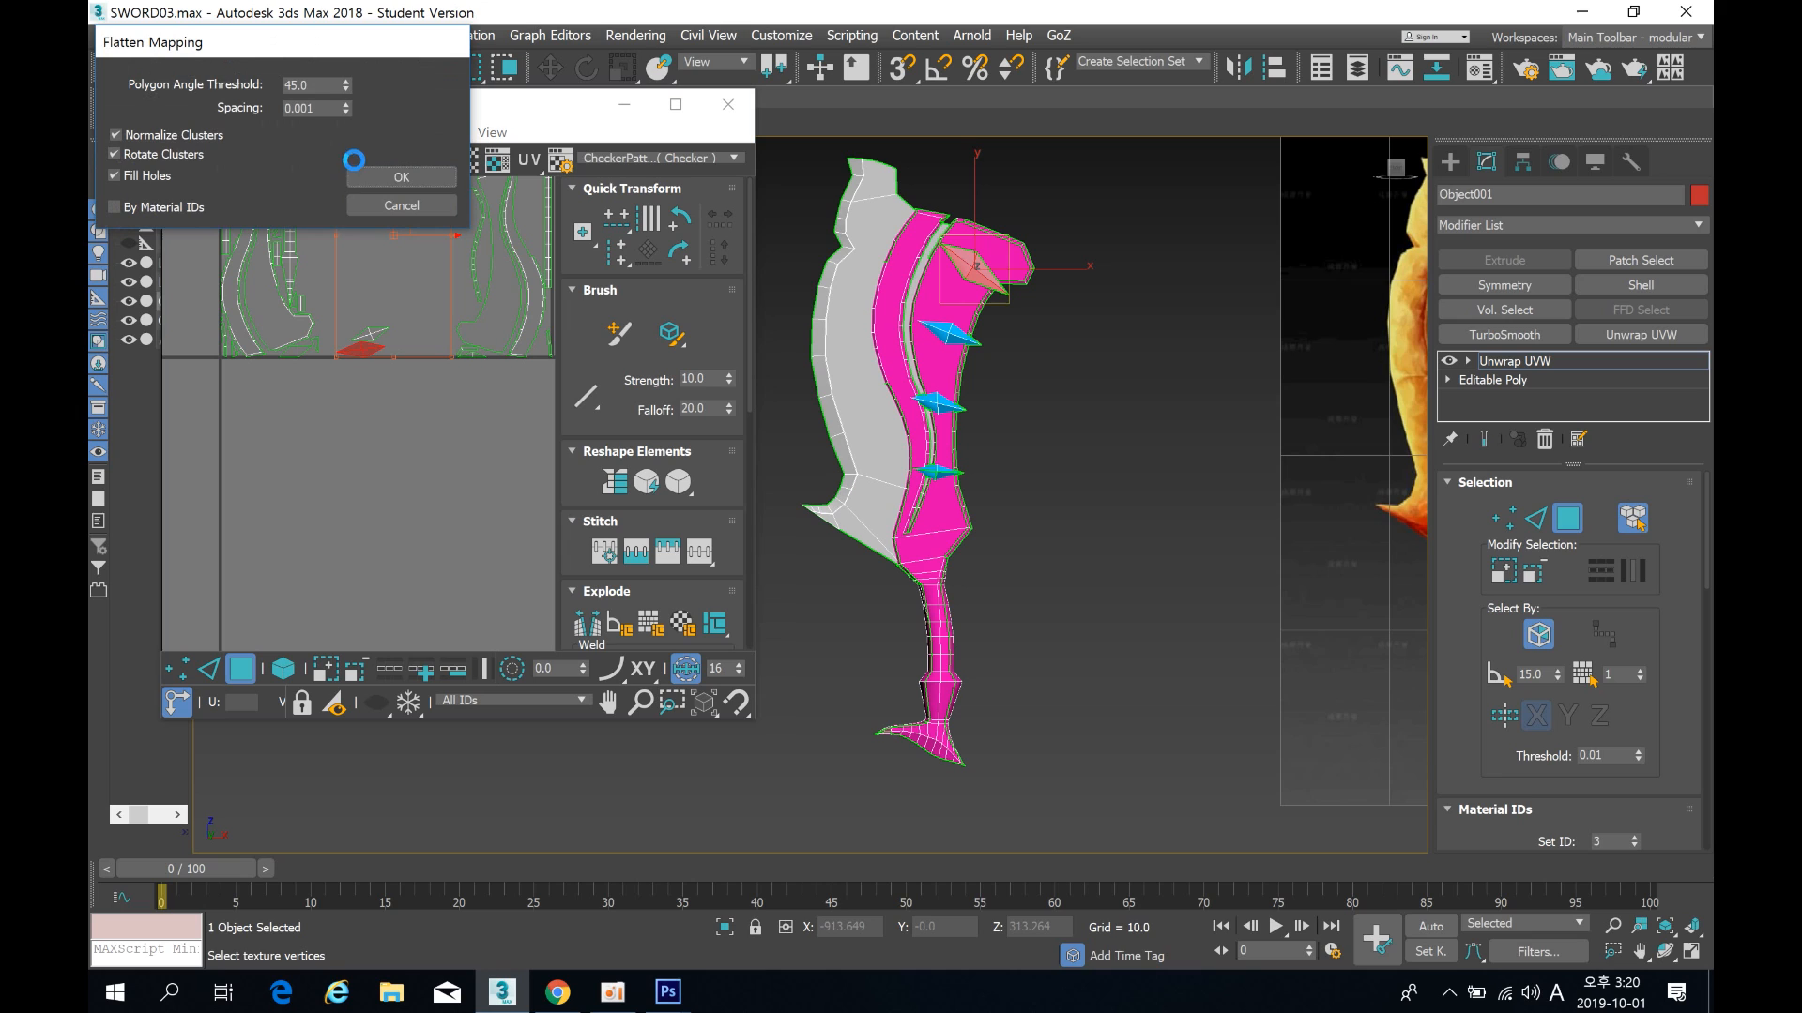
left_click(401, 176)
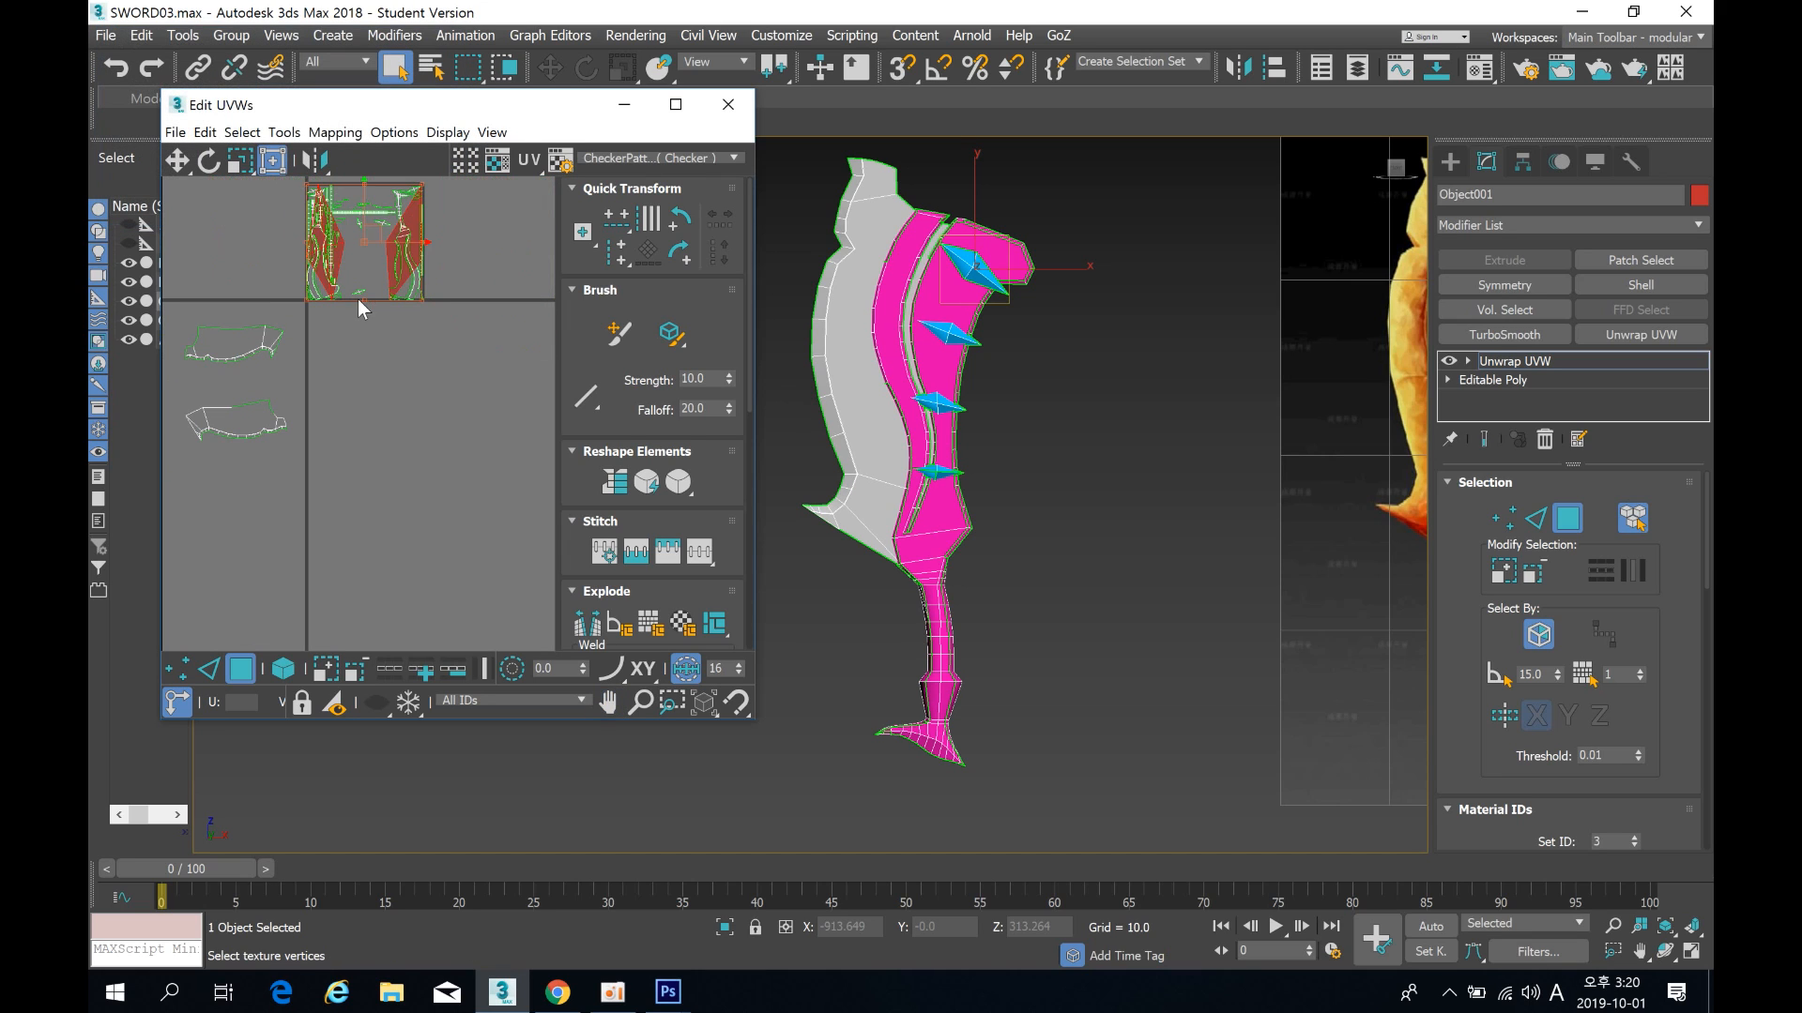
Step: Move the uppermost spike's two shells out of the UV square to the empty area below it
left_click_drag(409, 246, 446, 454)
key("ctrl+z")
left_click_drag(378, 233, 418, 416)
left_click(445, 509)
middle_click_drag(430, 496, 449, 451)
left_click_drag(420, 305, 482, 479)
left_click(445, 478)
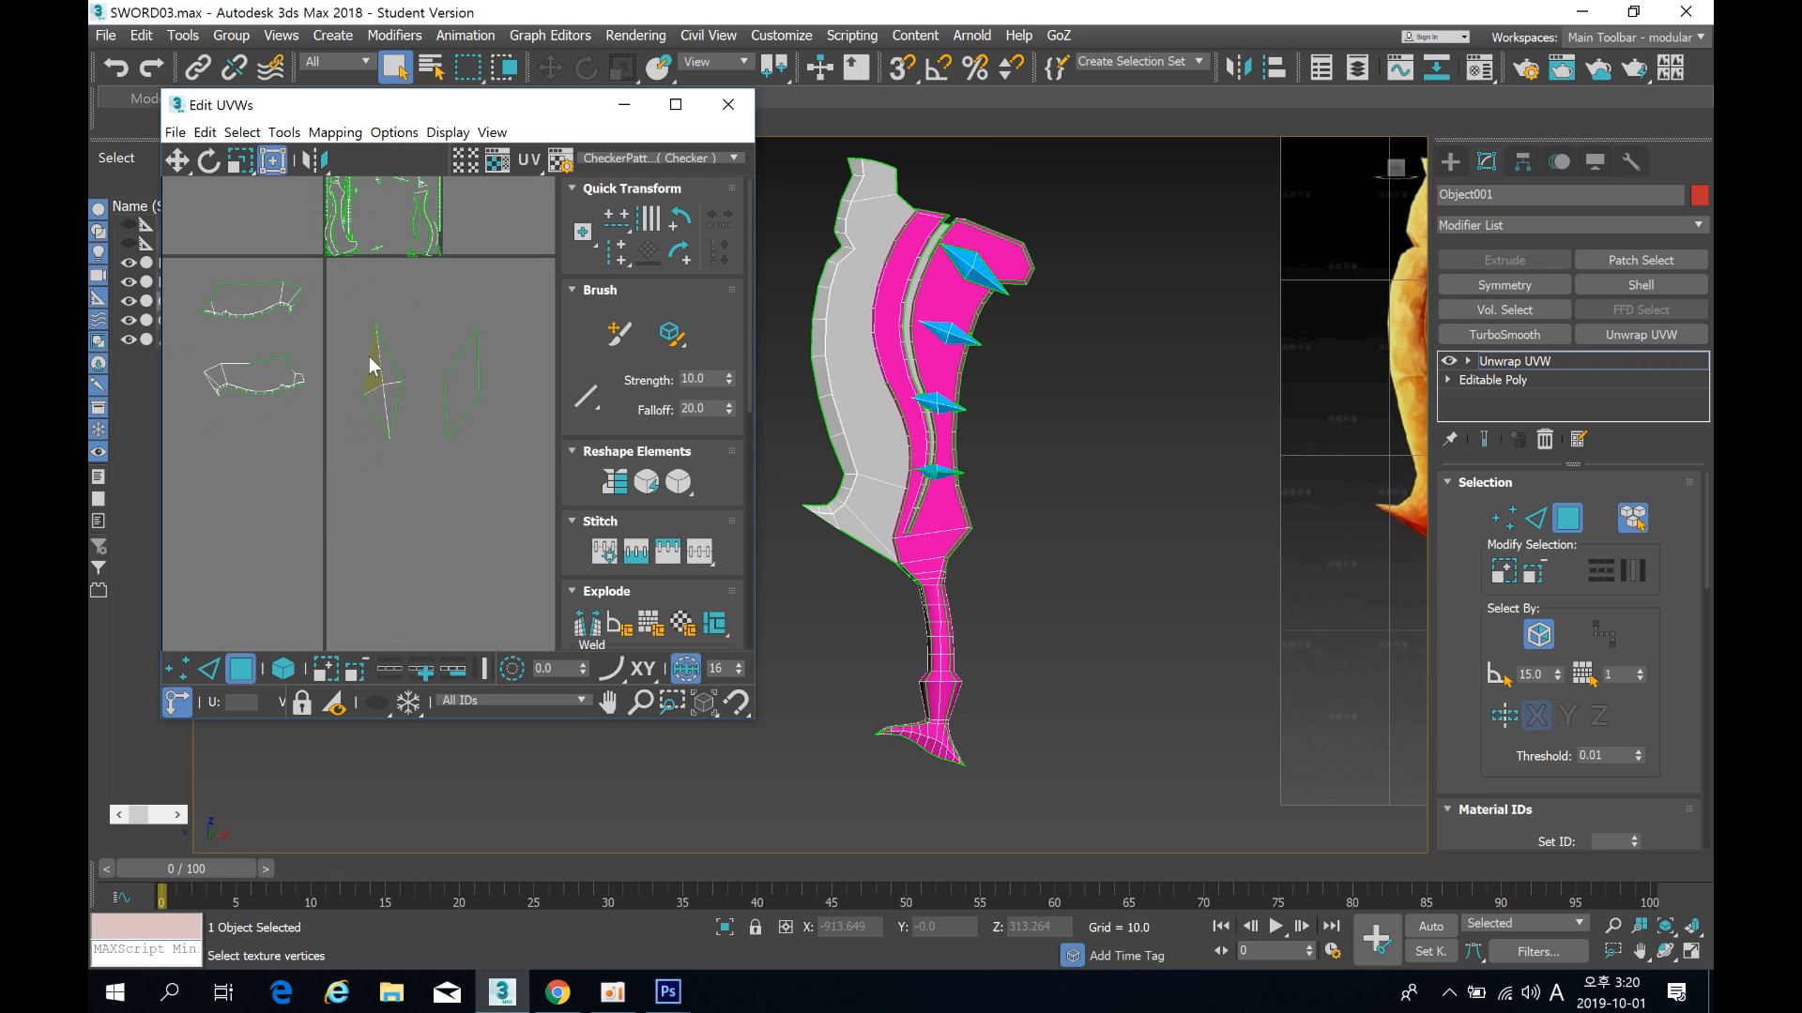
Step: Select all four blue spikes on both sides of the sword
left_click(975, 270)
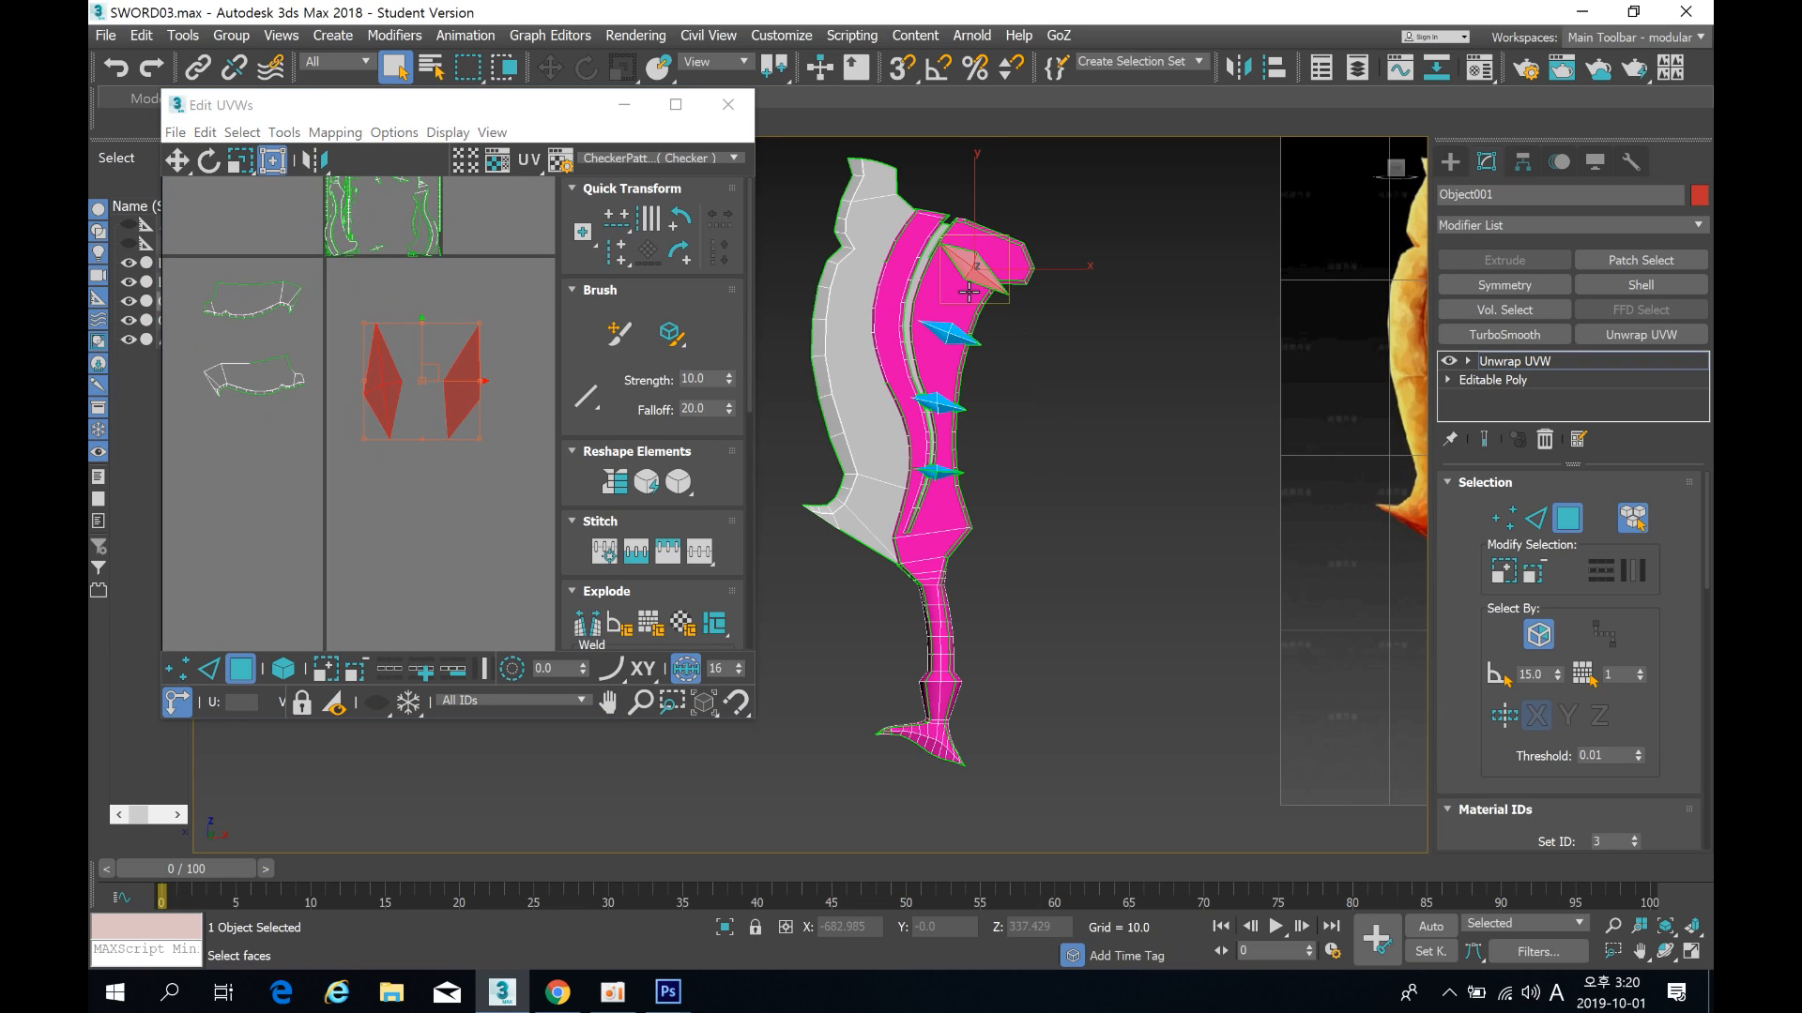
left_click(945, 334, "ctrl")
left_click(944, 401, "ctrl")
middle_click_drag(1062, 465, 957, 296, "alt")
left_click(953, 280)
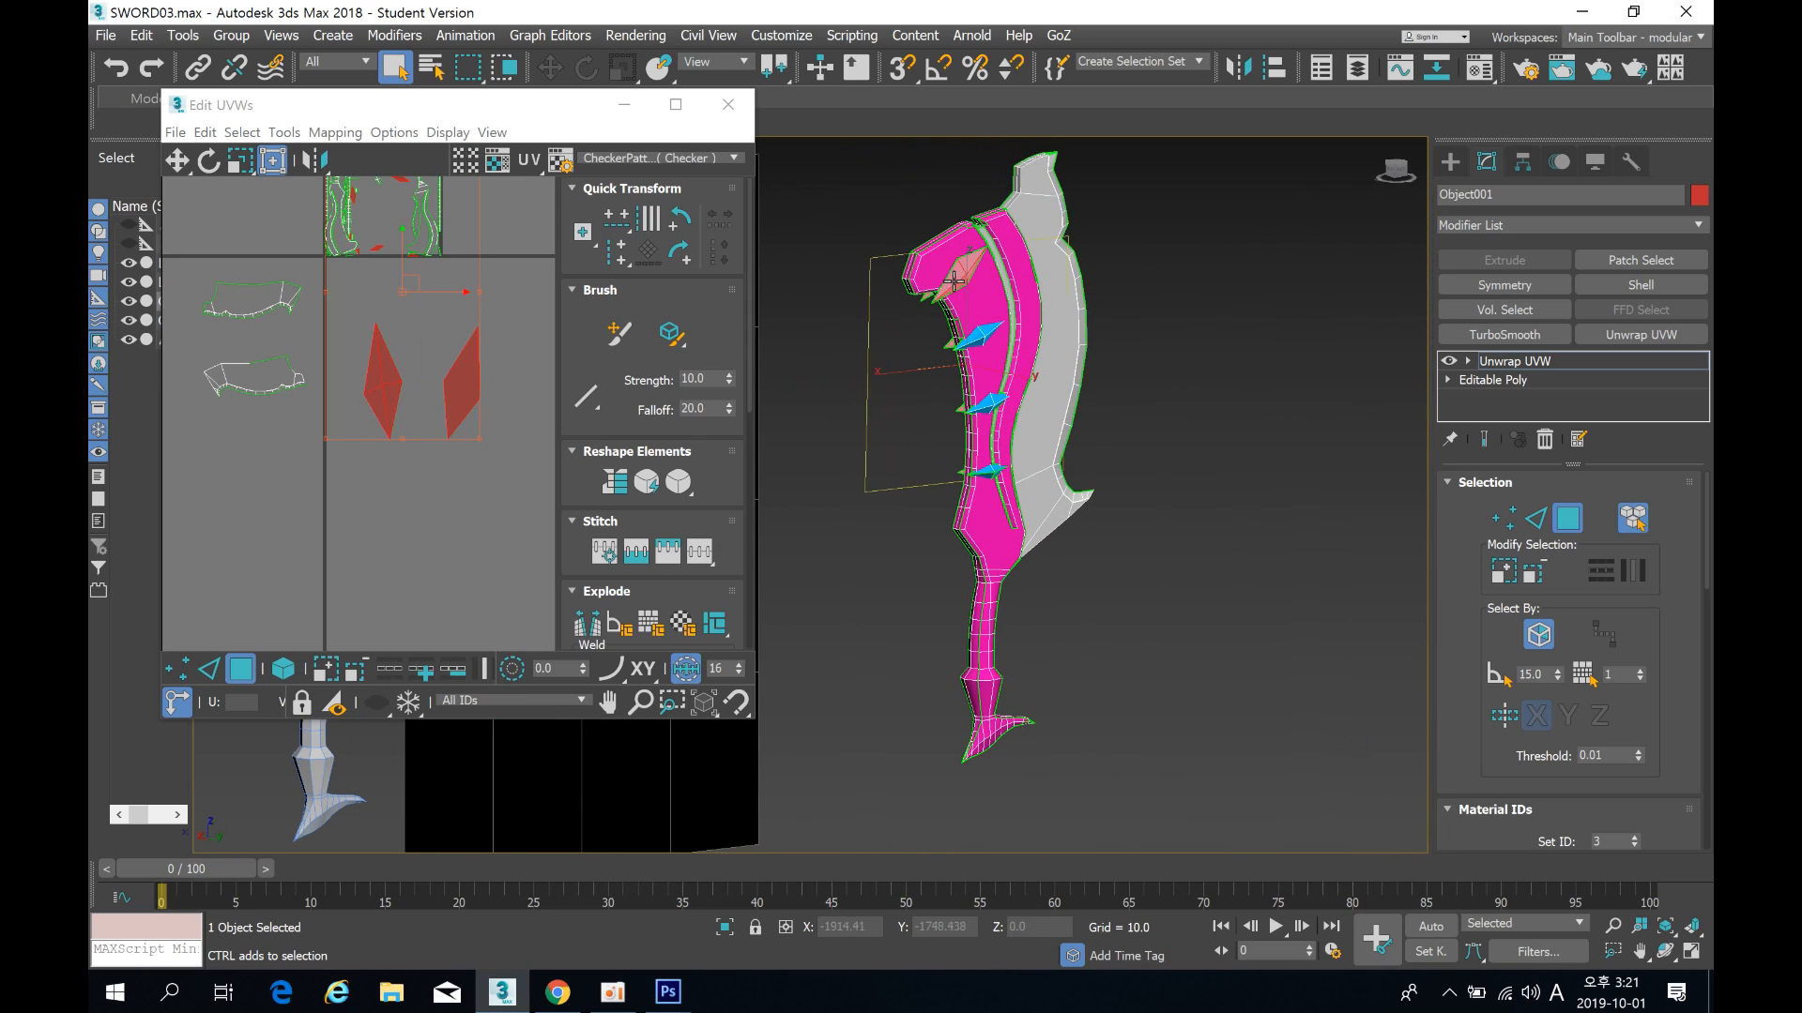
left_click(991, 334, "ctrl")
left_click(984, 407, "ctrl")
left_click(992, 472, "ctrl")
Step: Apply Flatten Mapping to the selected spikes and move their shells outside the UV square, below the blade shells
left_click(335, 132)
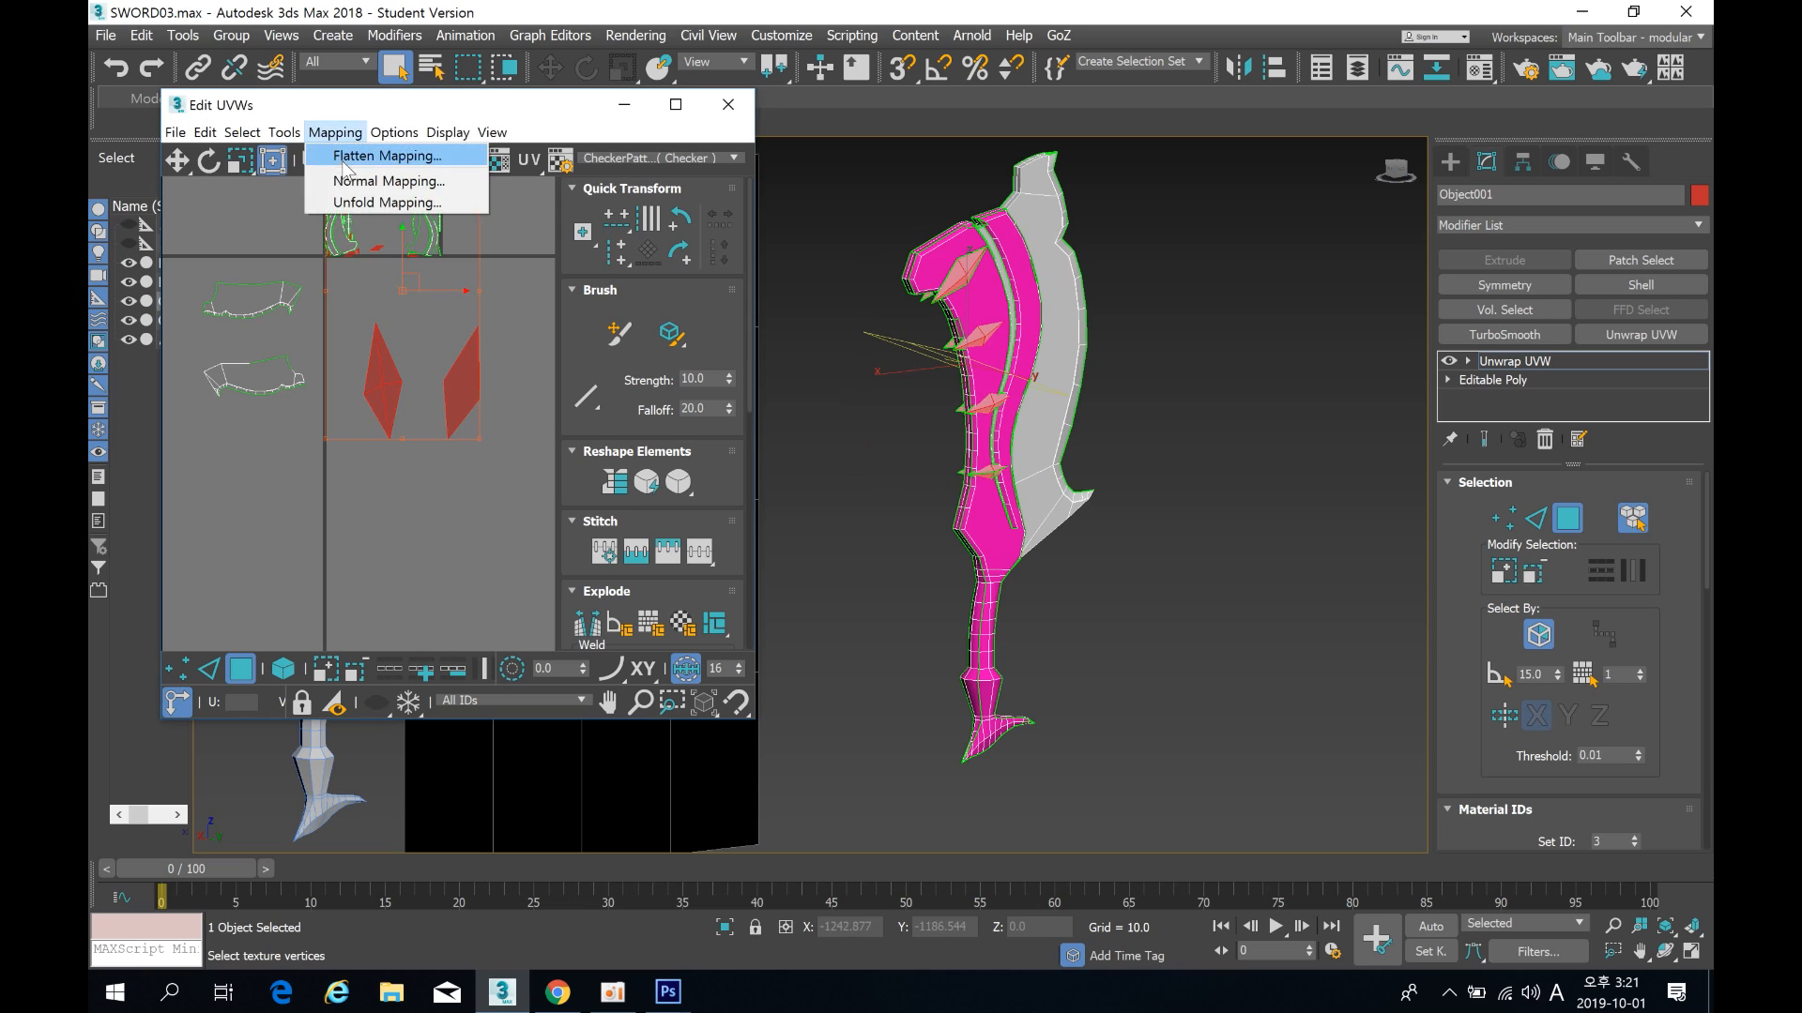
left_click(344, 159)
left_click(379, 178)
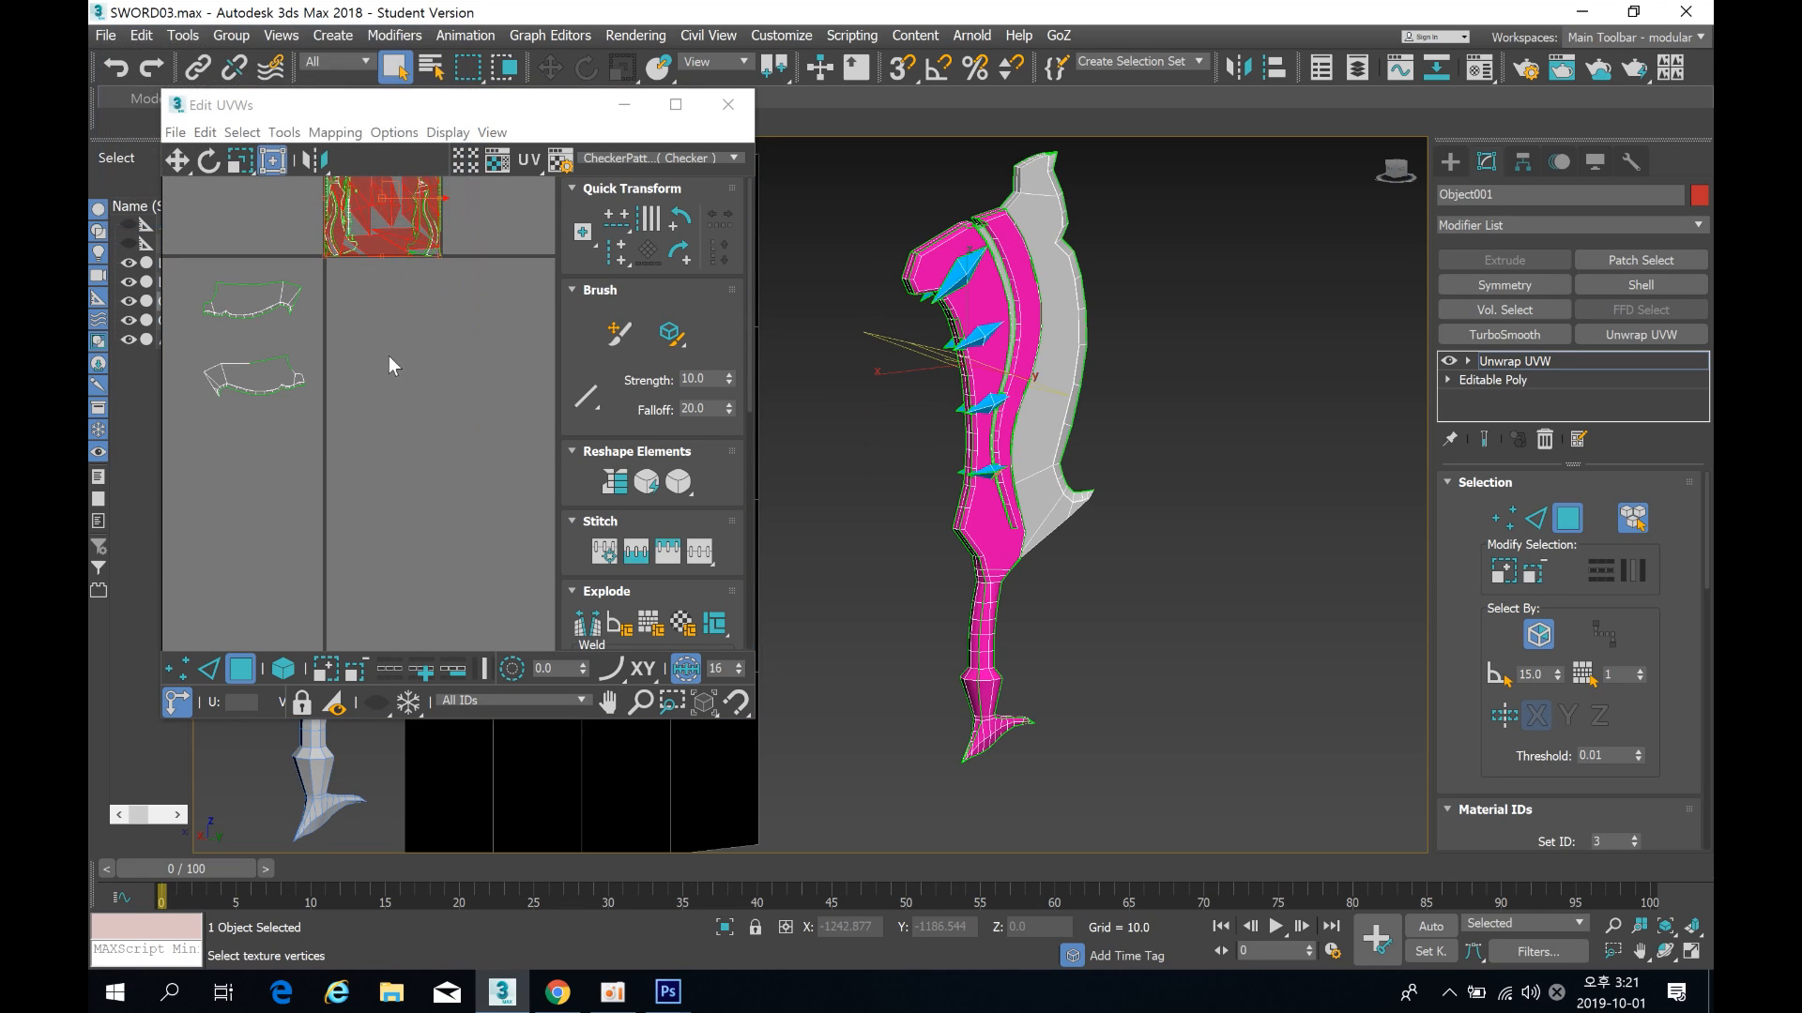
scroll(379, 330, "down", 2)
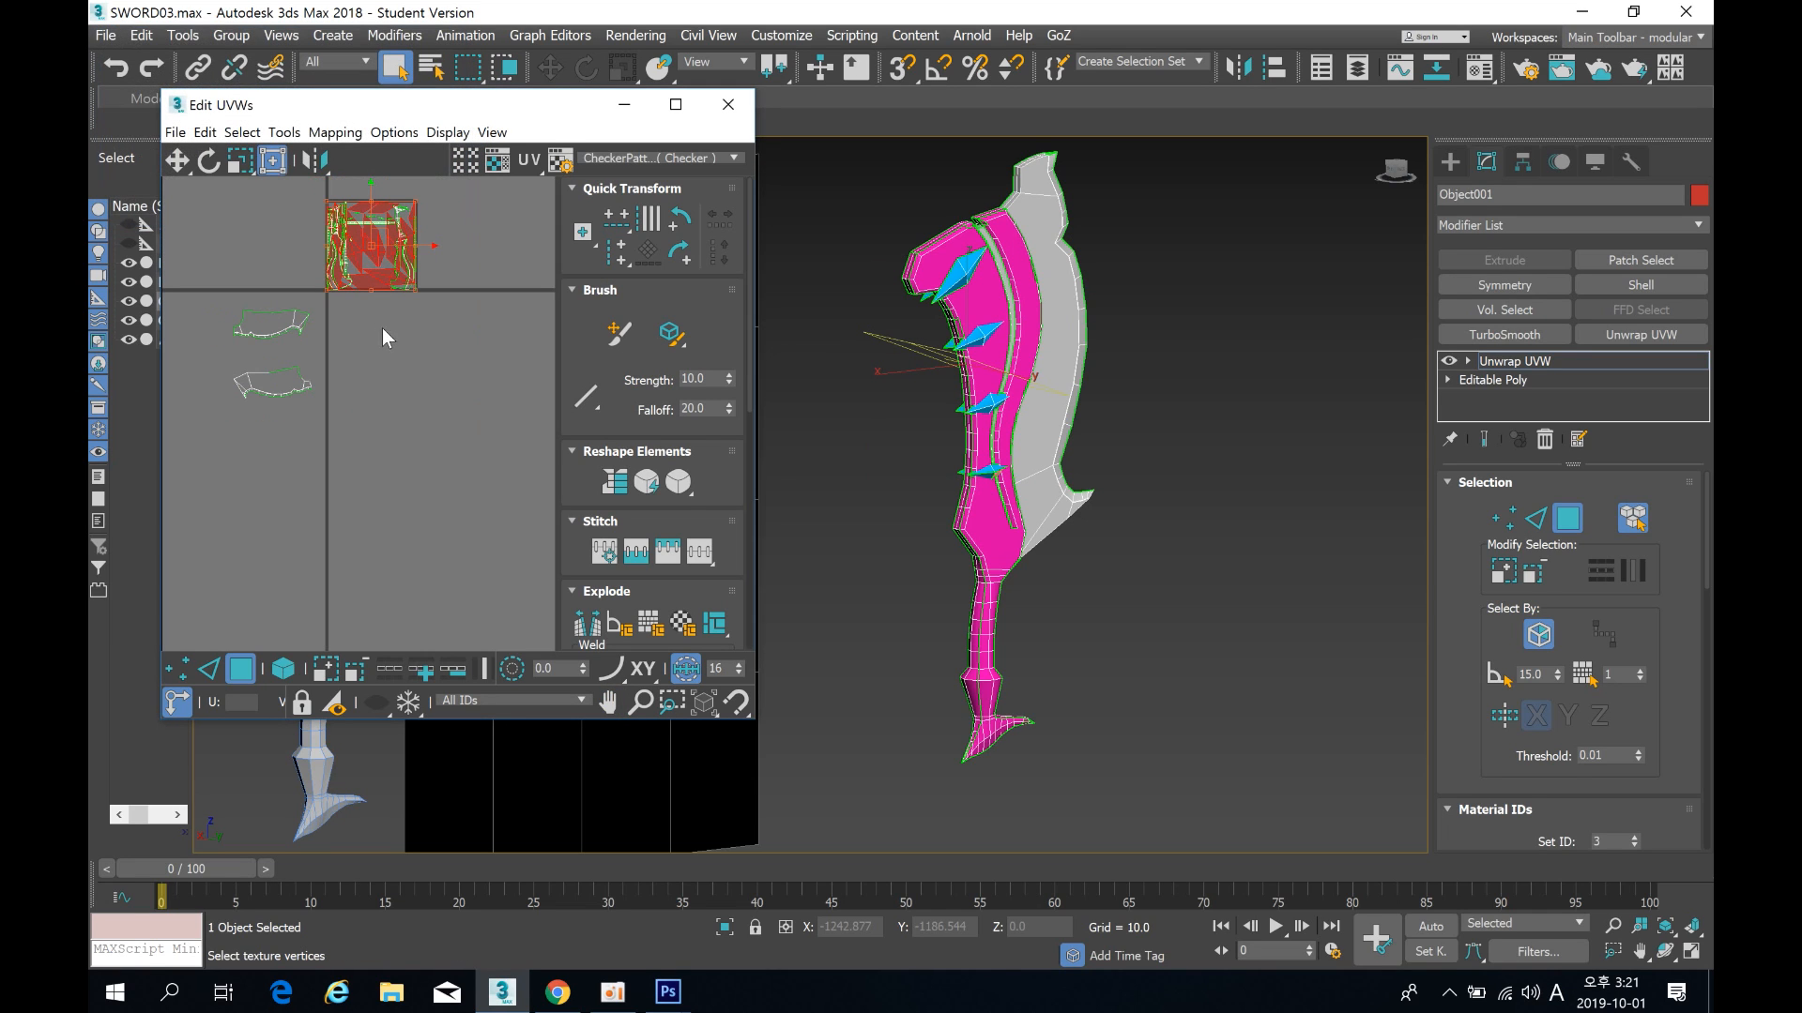
left_click_drag(375, 252, 258, 487)
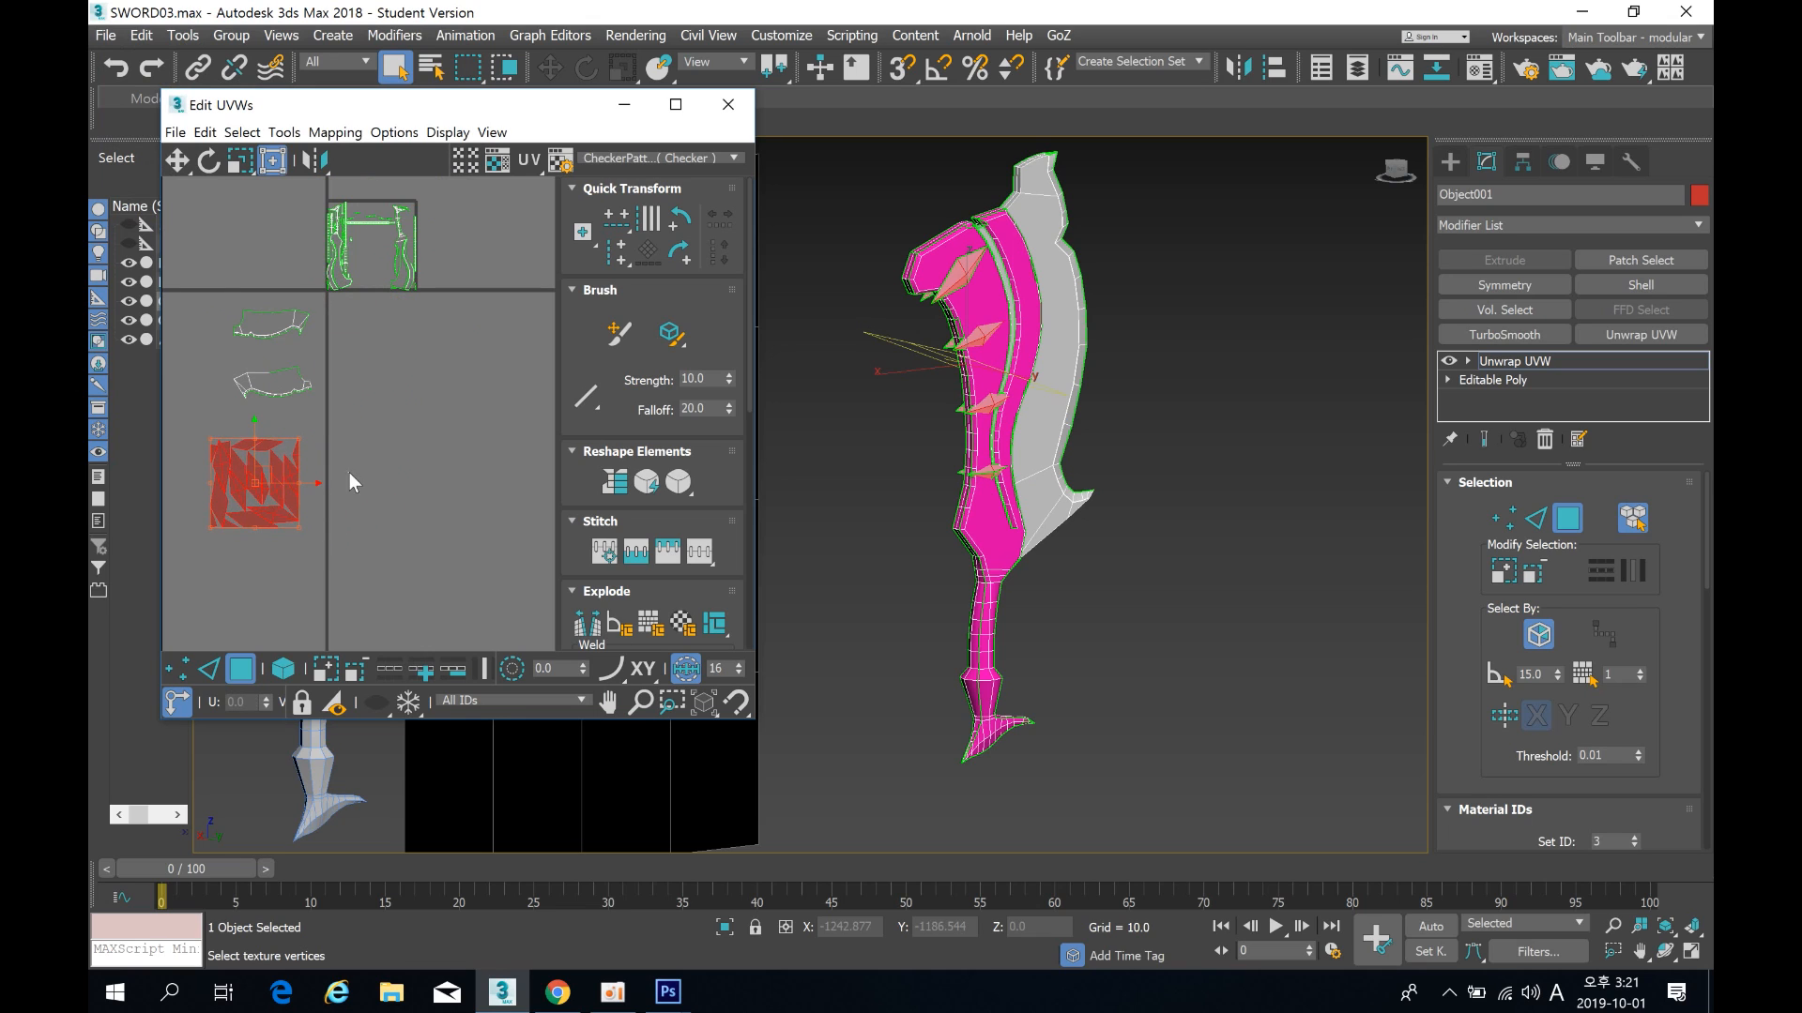
left_click(349, 480)
Step: Select the whole group of spike shells and move it farther away from the blade shells, then clear the selection
scroll(357, 414, "up", 6)
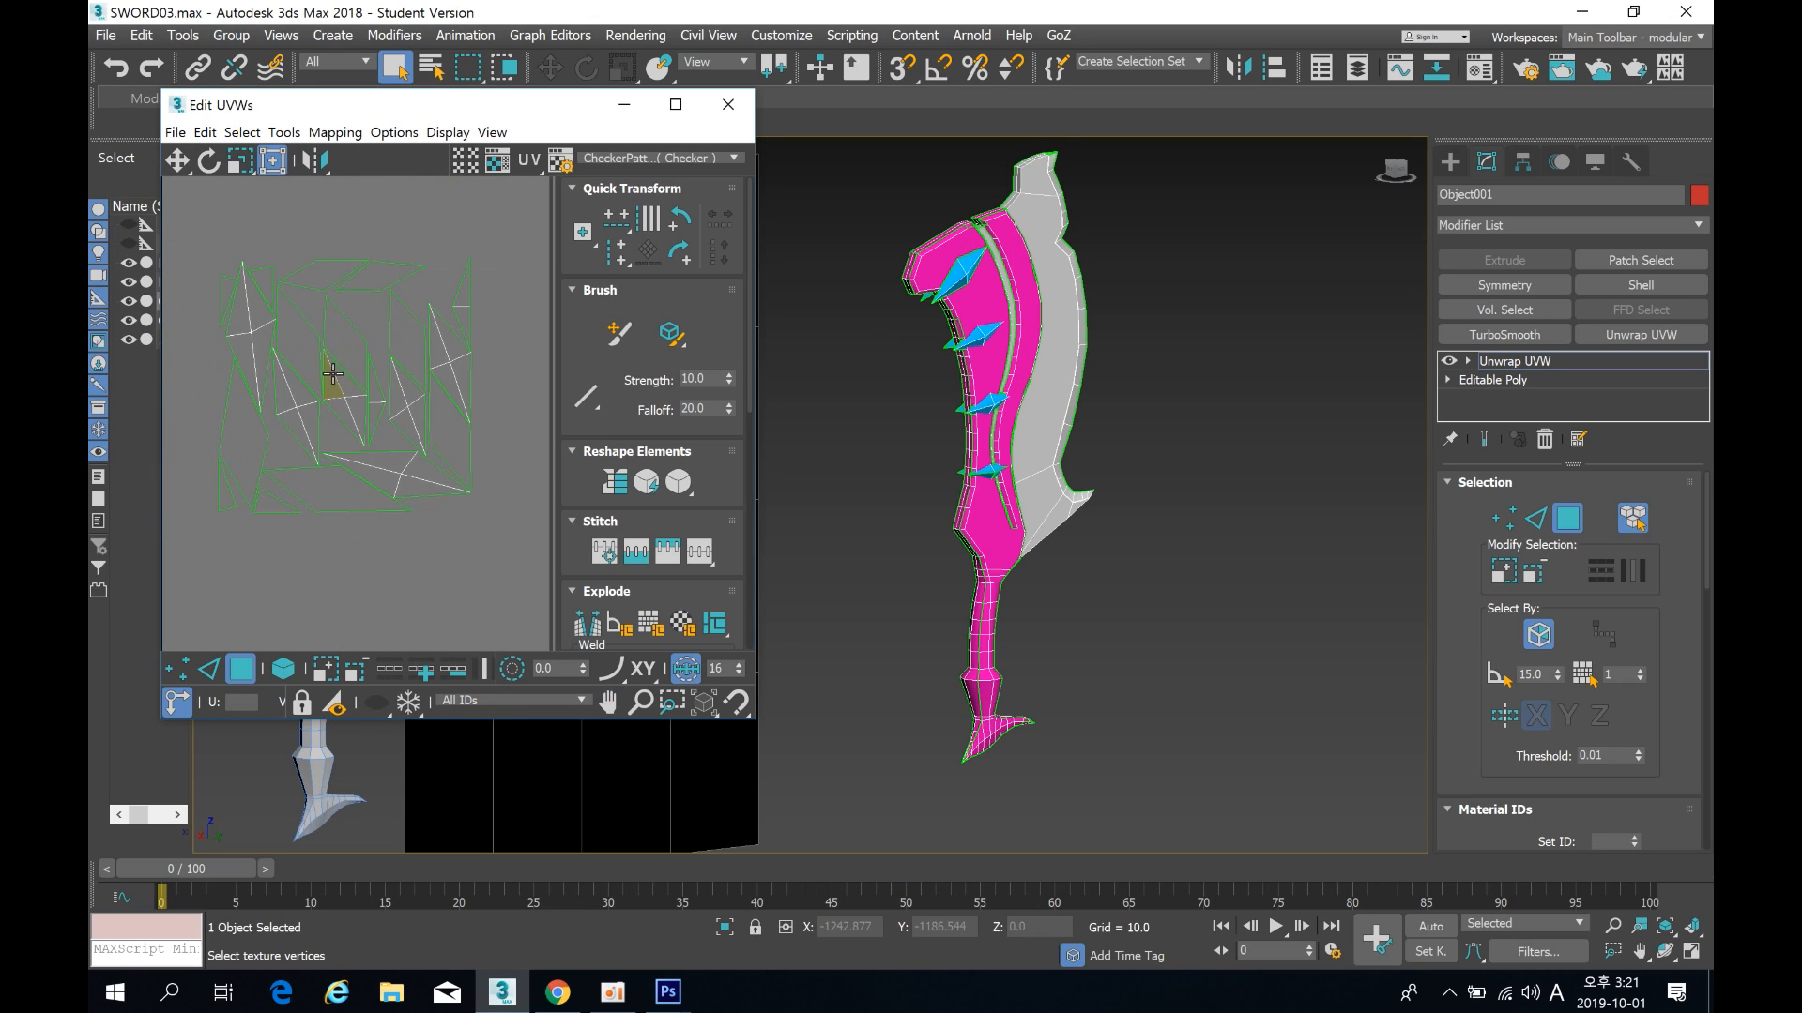
middle_click_drag(446, 360, 401, 377)
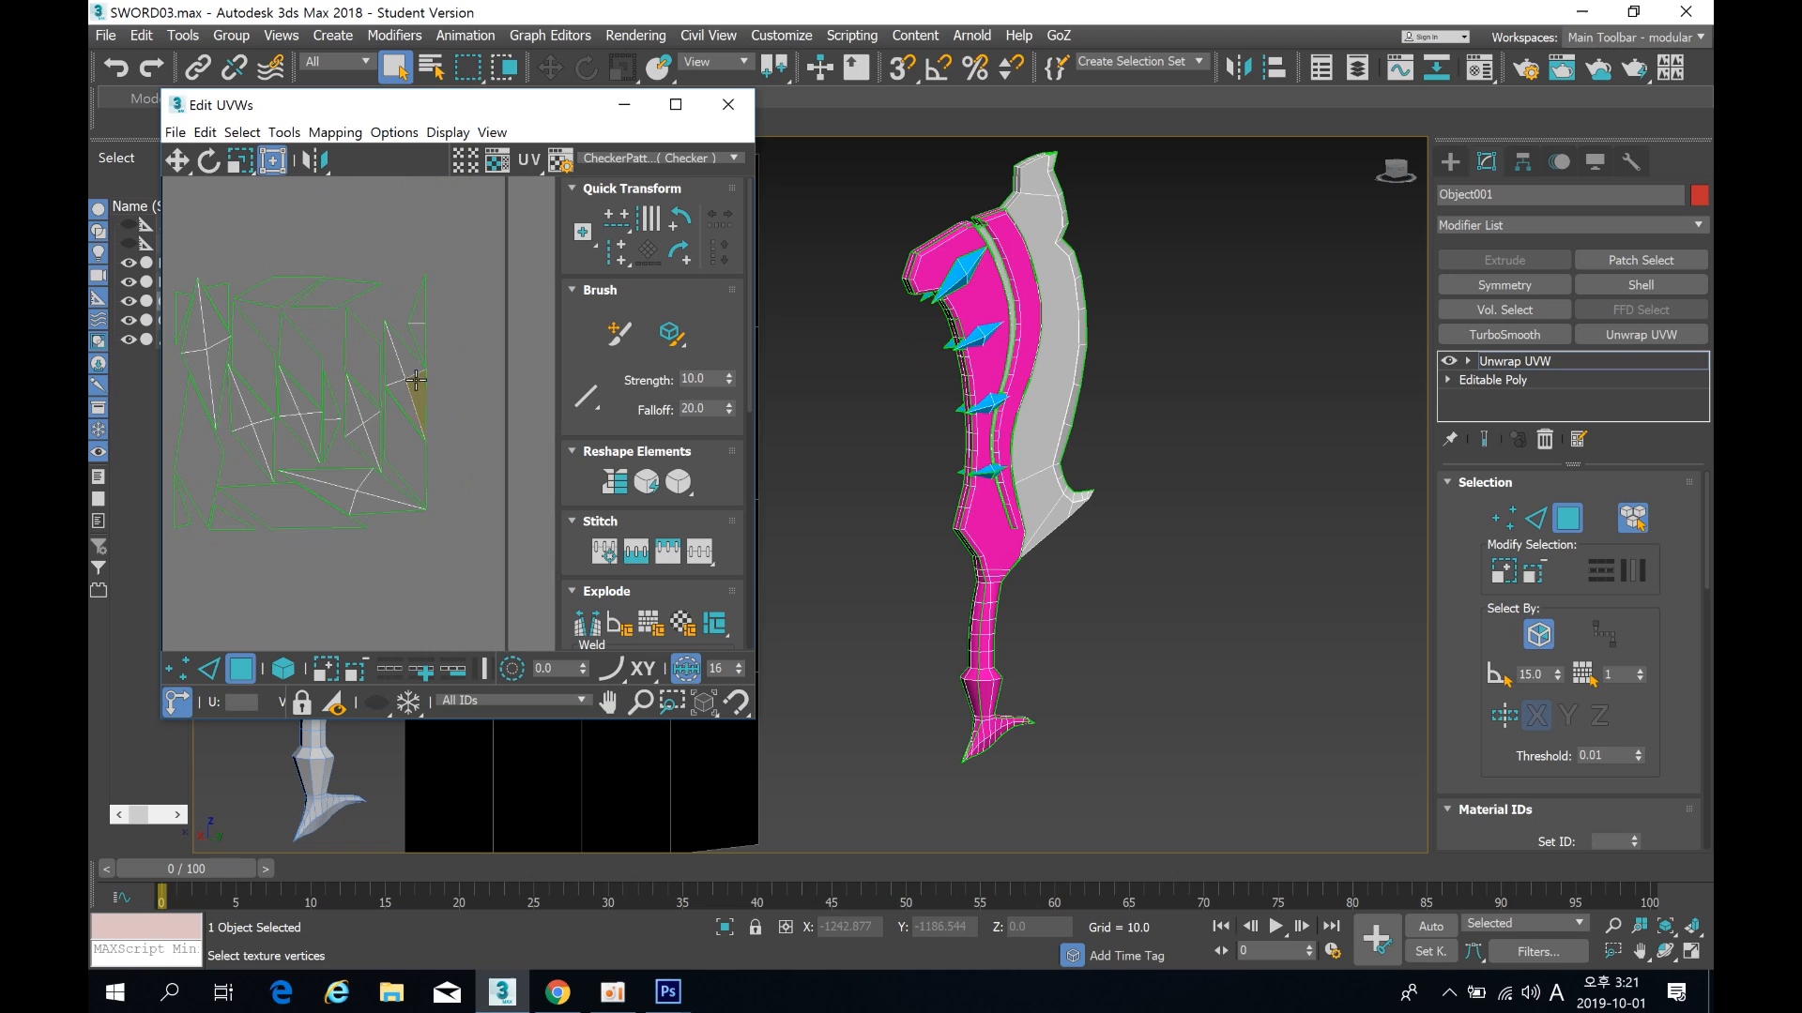
scroll(474, 379, "down", 5)
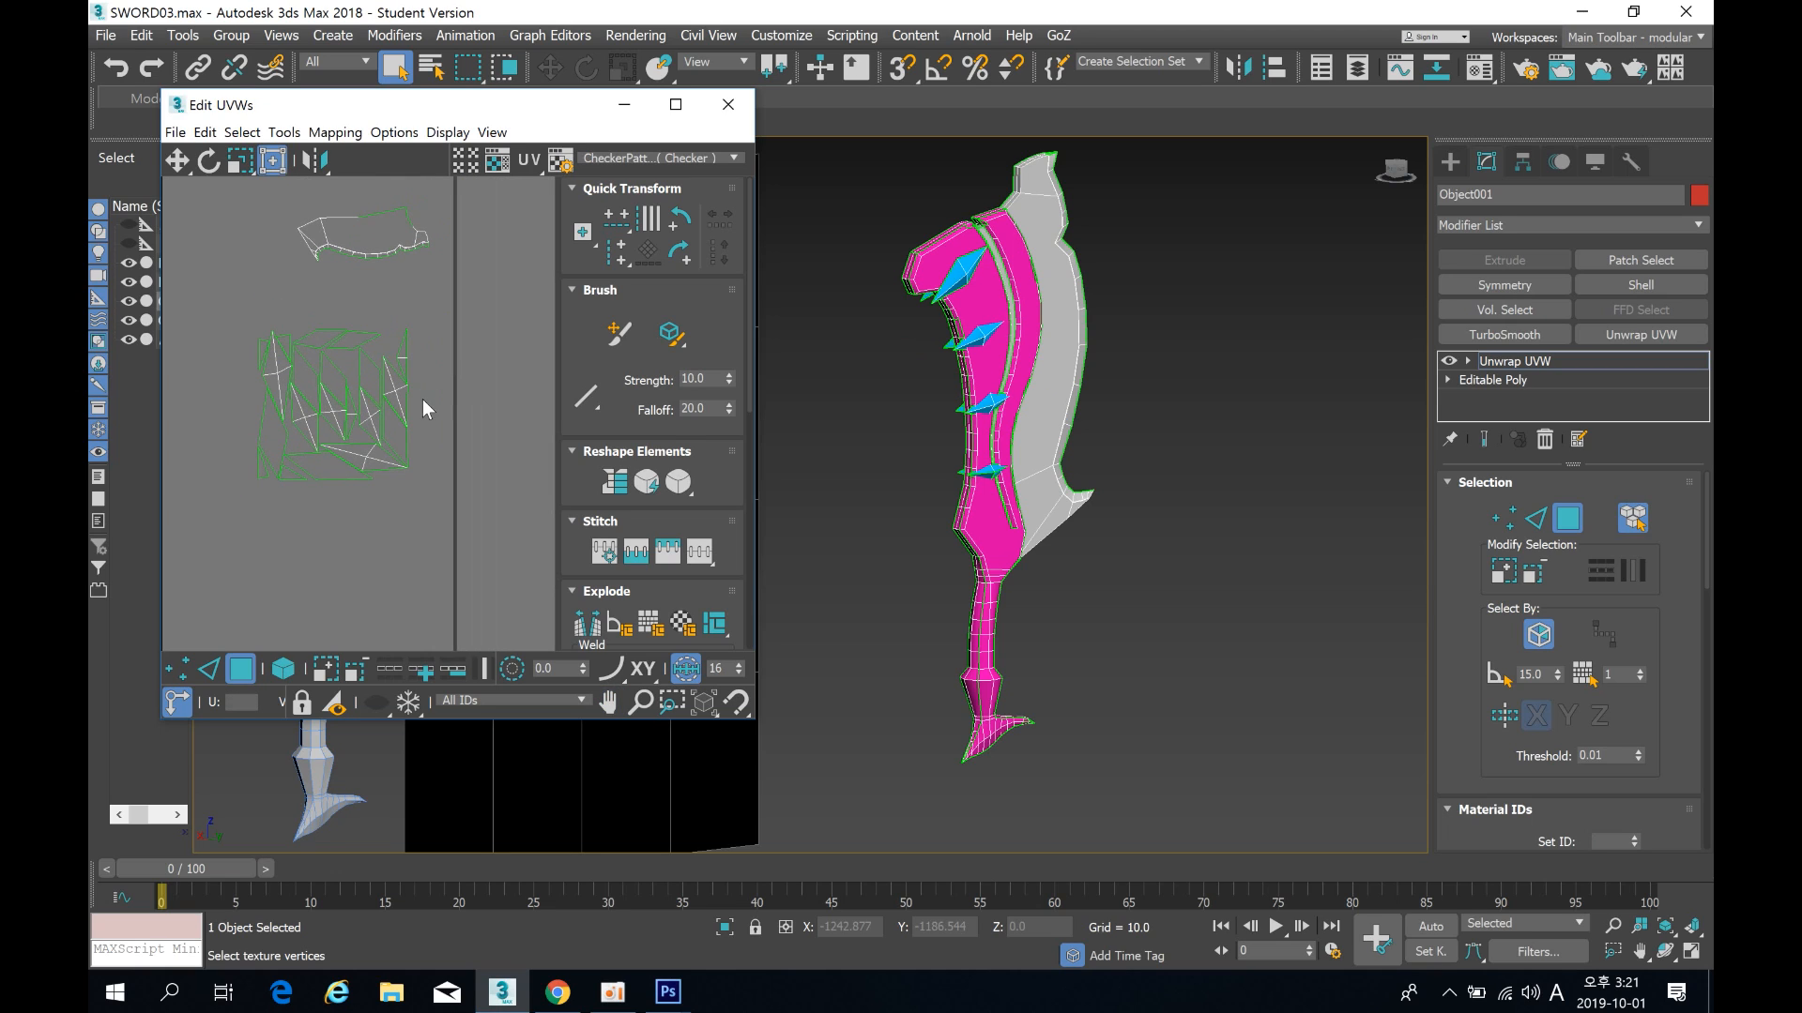
scroll(403, 385, "down", 4)
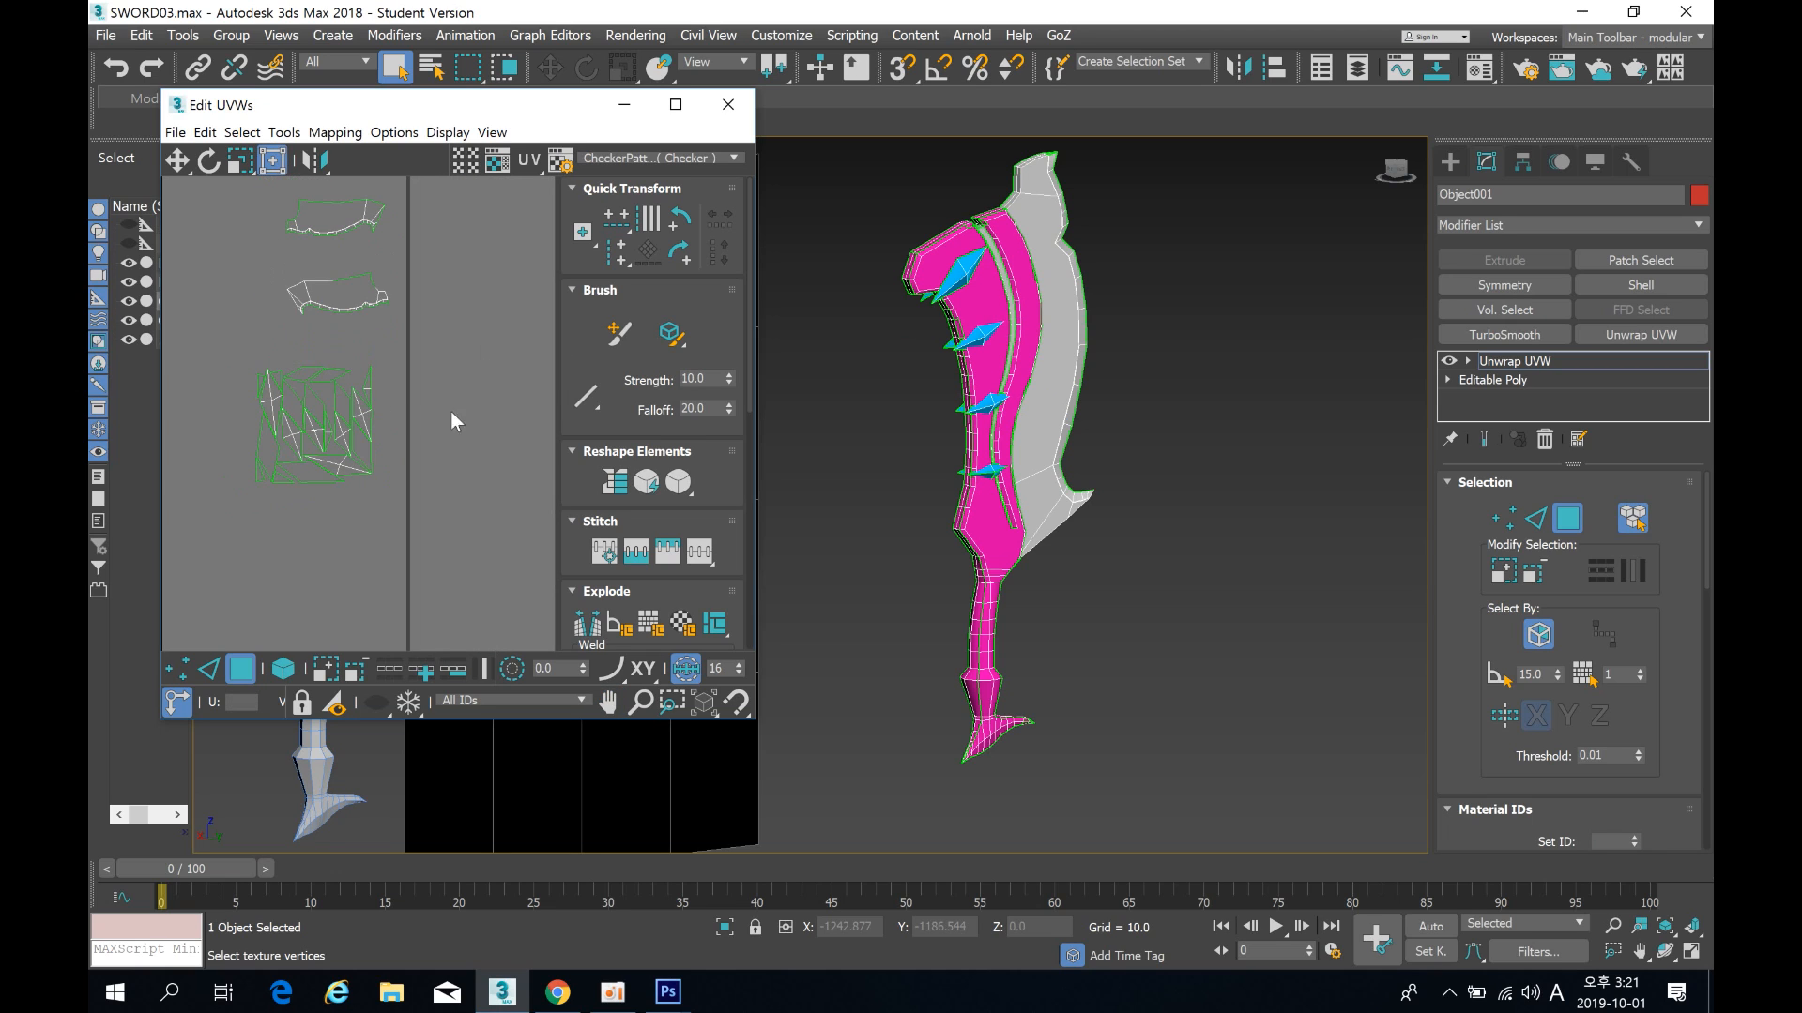
left_click_drag(382, 582, 380, 580)
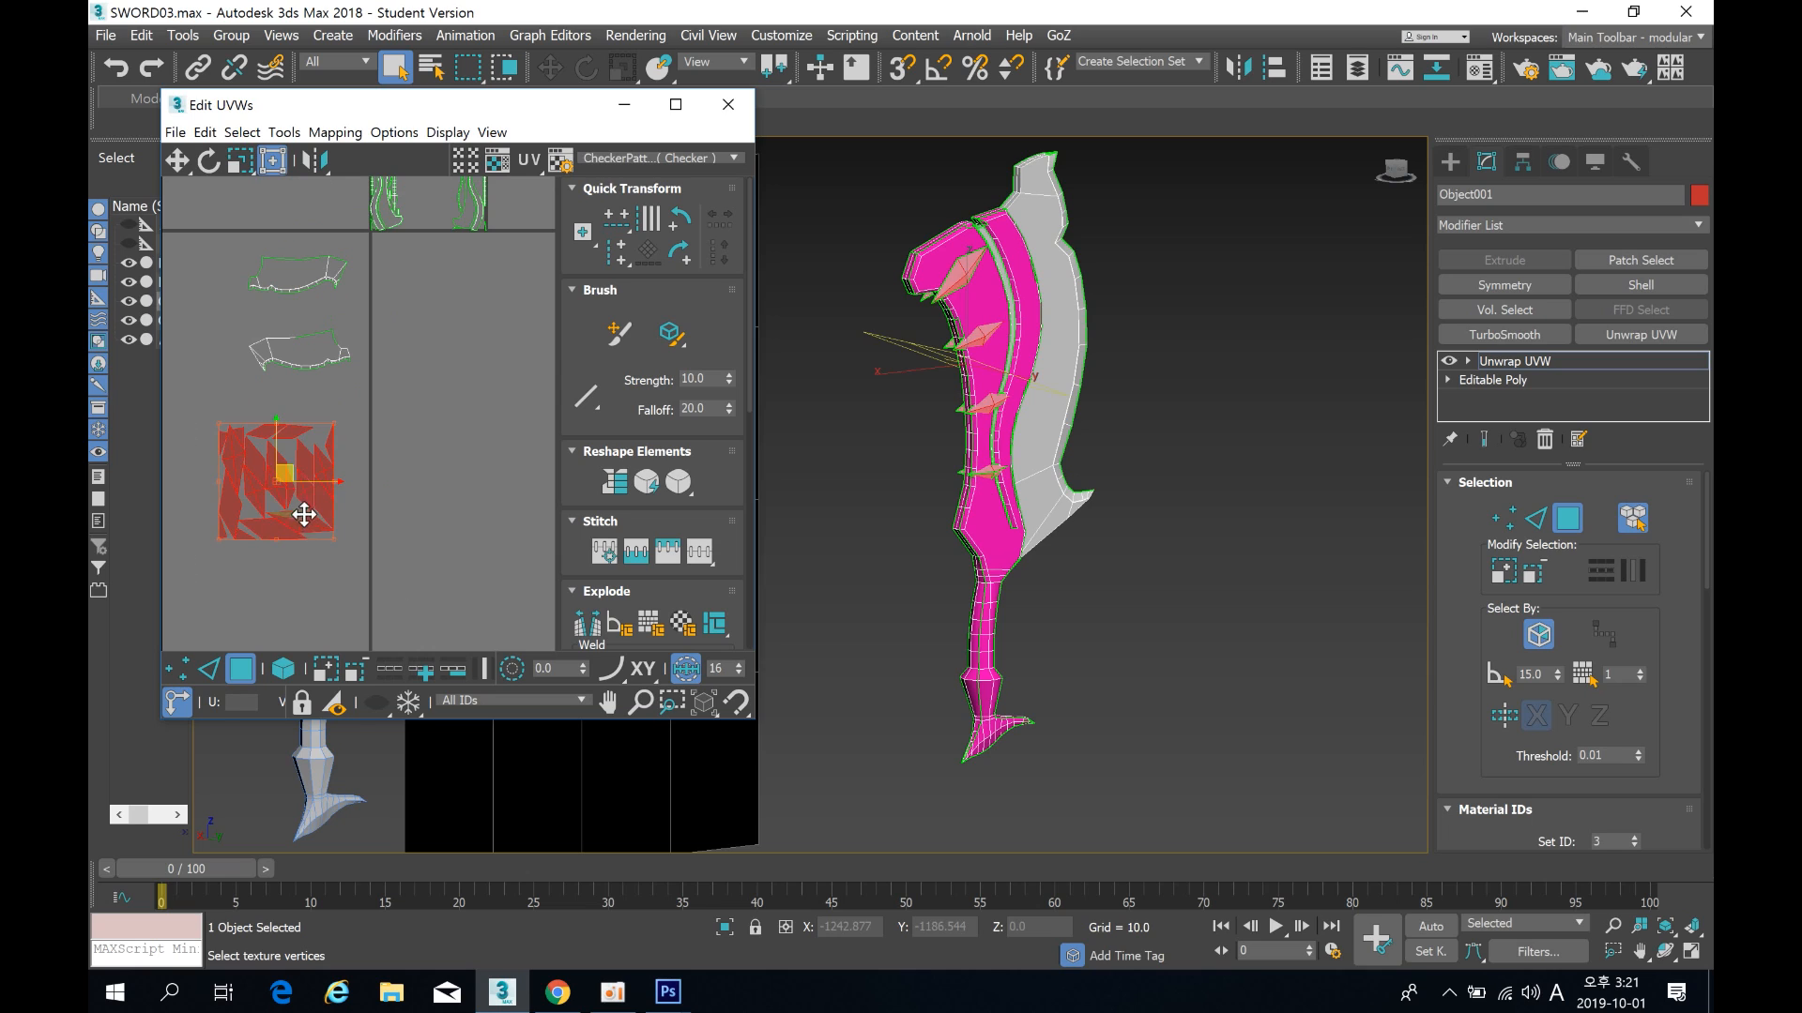
left_click_drag(293, 515, 261, 562)
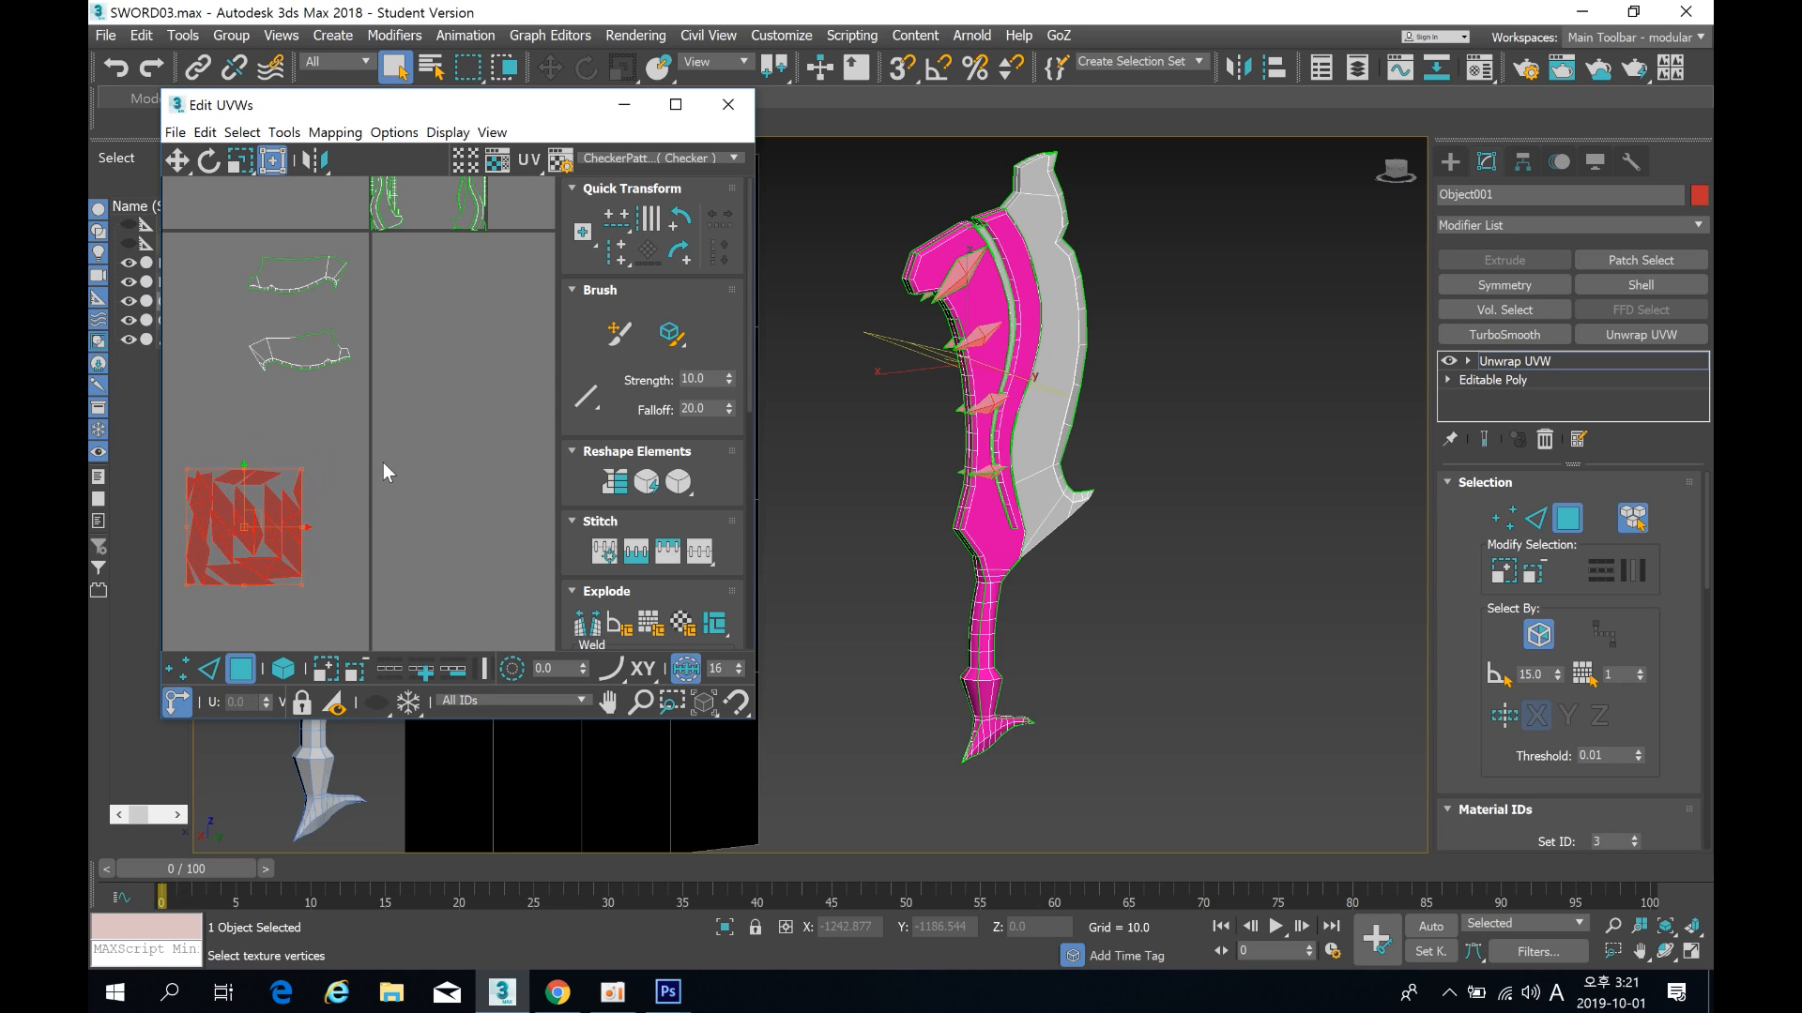
left_click(383, 464)
Step: Check single faces among the packed spike shells to see how the flattened pieces are laid out, then clear the selection
middle_click_drag(345, 510, 380, 404)
scroll(383, 415, "up", 3)
scroll(353, 418, "up", 2)
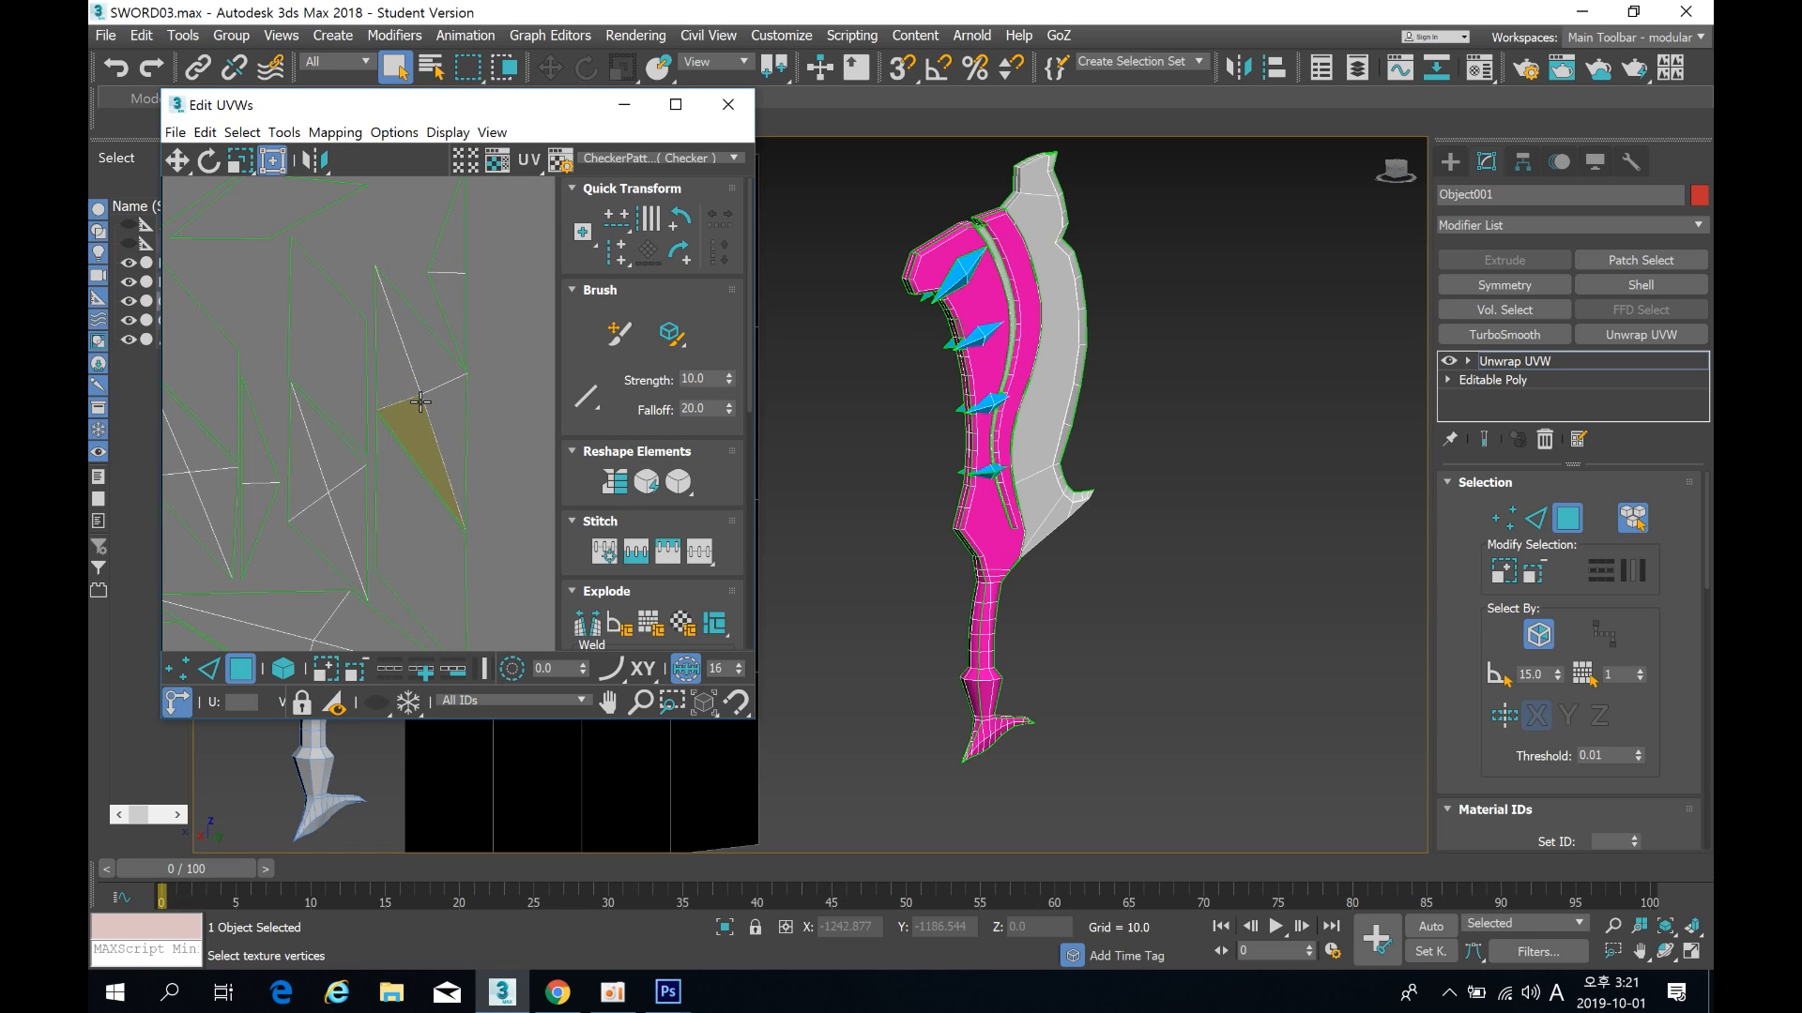
left_click(314, 314)
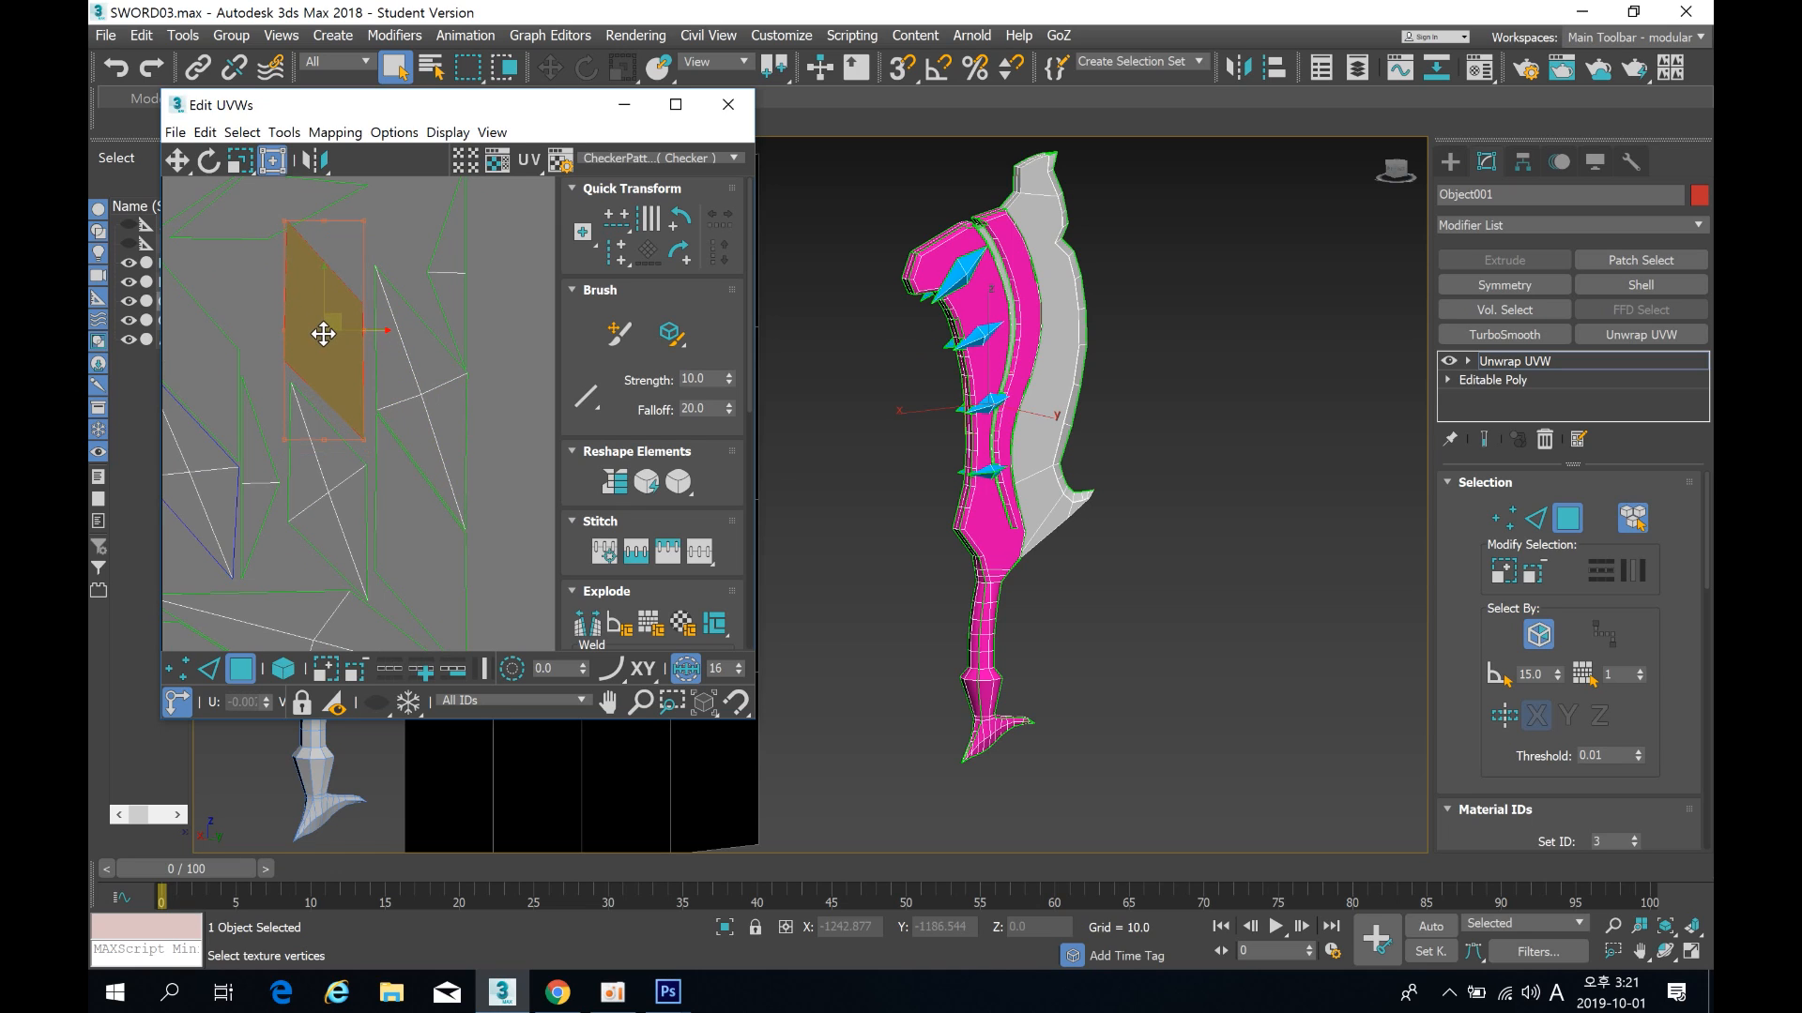
scroll(338, 370, "down", 2)
left_click_drag(355, 288, 322, 339)
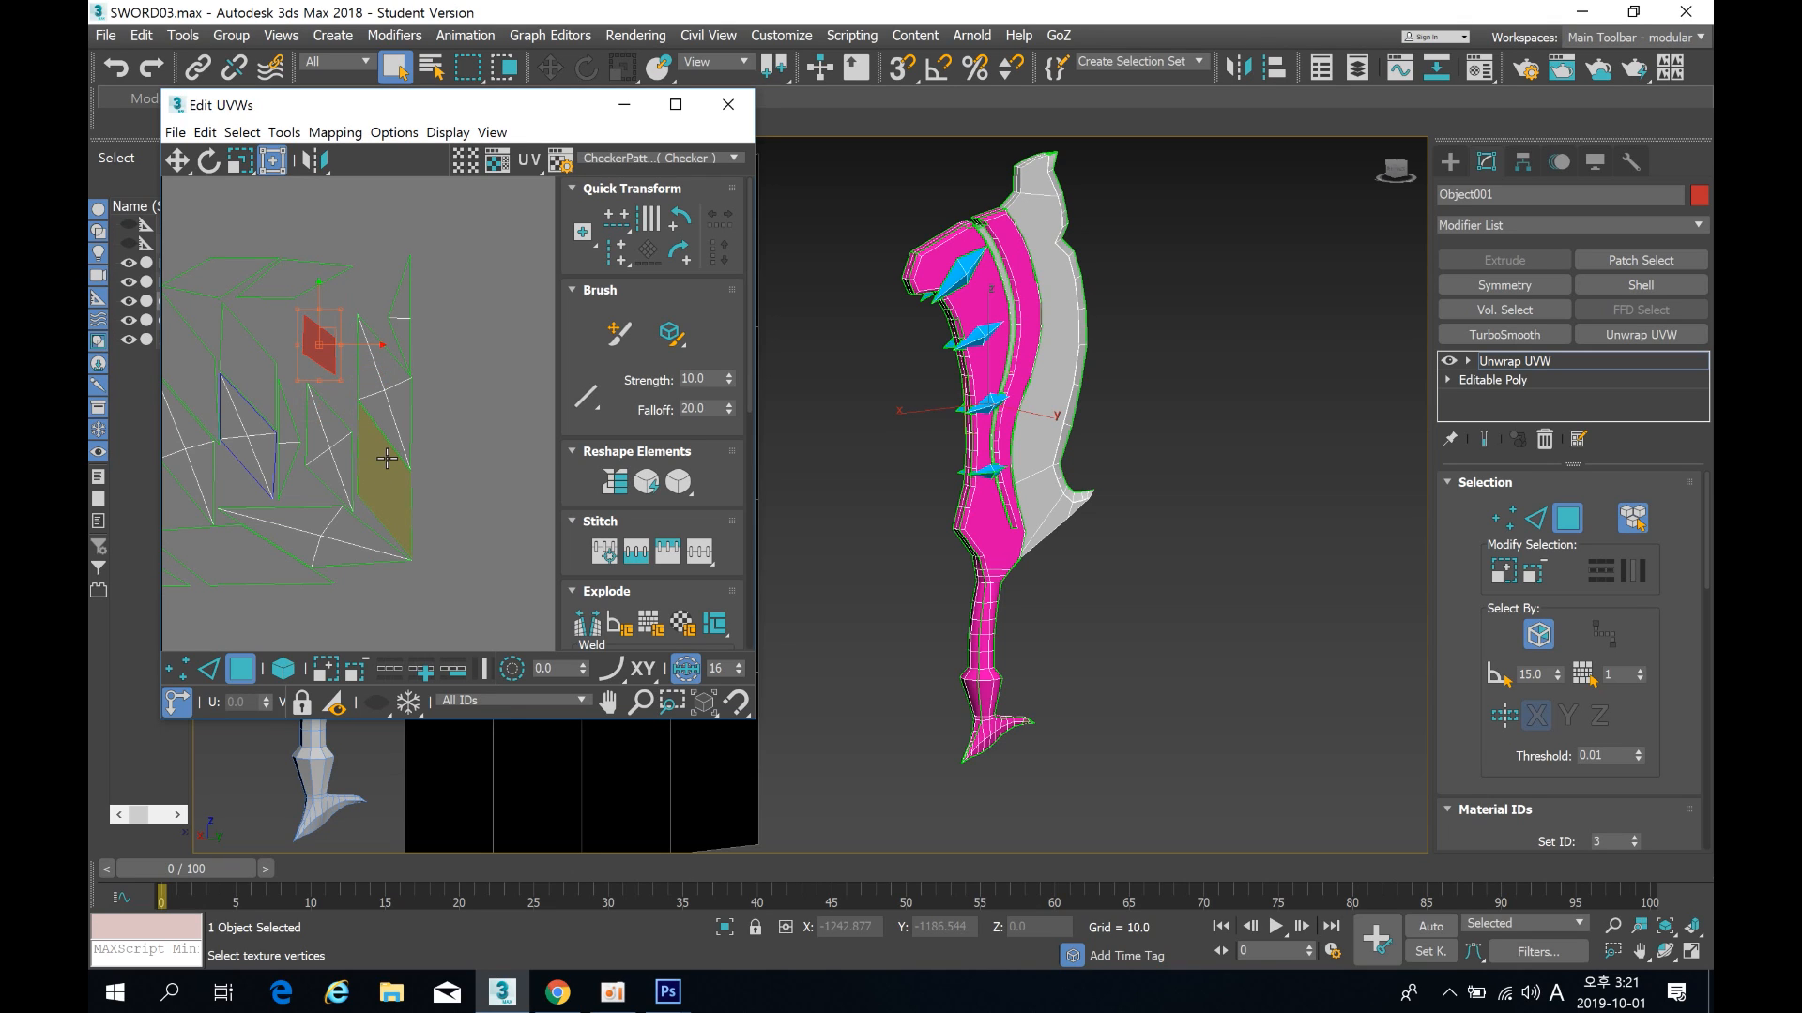
left_click(458, 431)
mouse_move(459, 429)
middle_mouse_down()
mouse_move(449, 396)
mouse_move(445, 420)
middle_mouse_up()
scroll(447, 392, "down", 2)
scroll(423, 422, "up", 3)
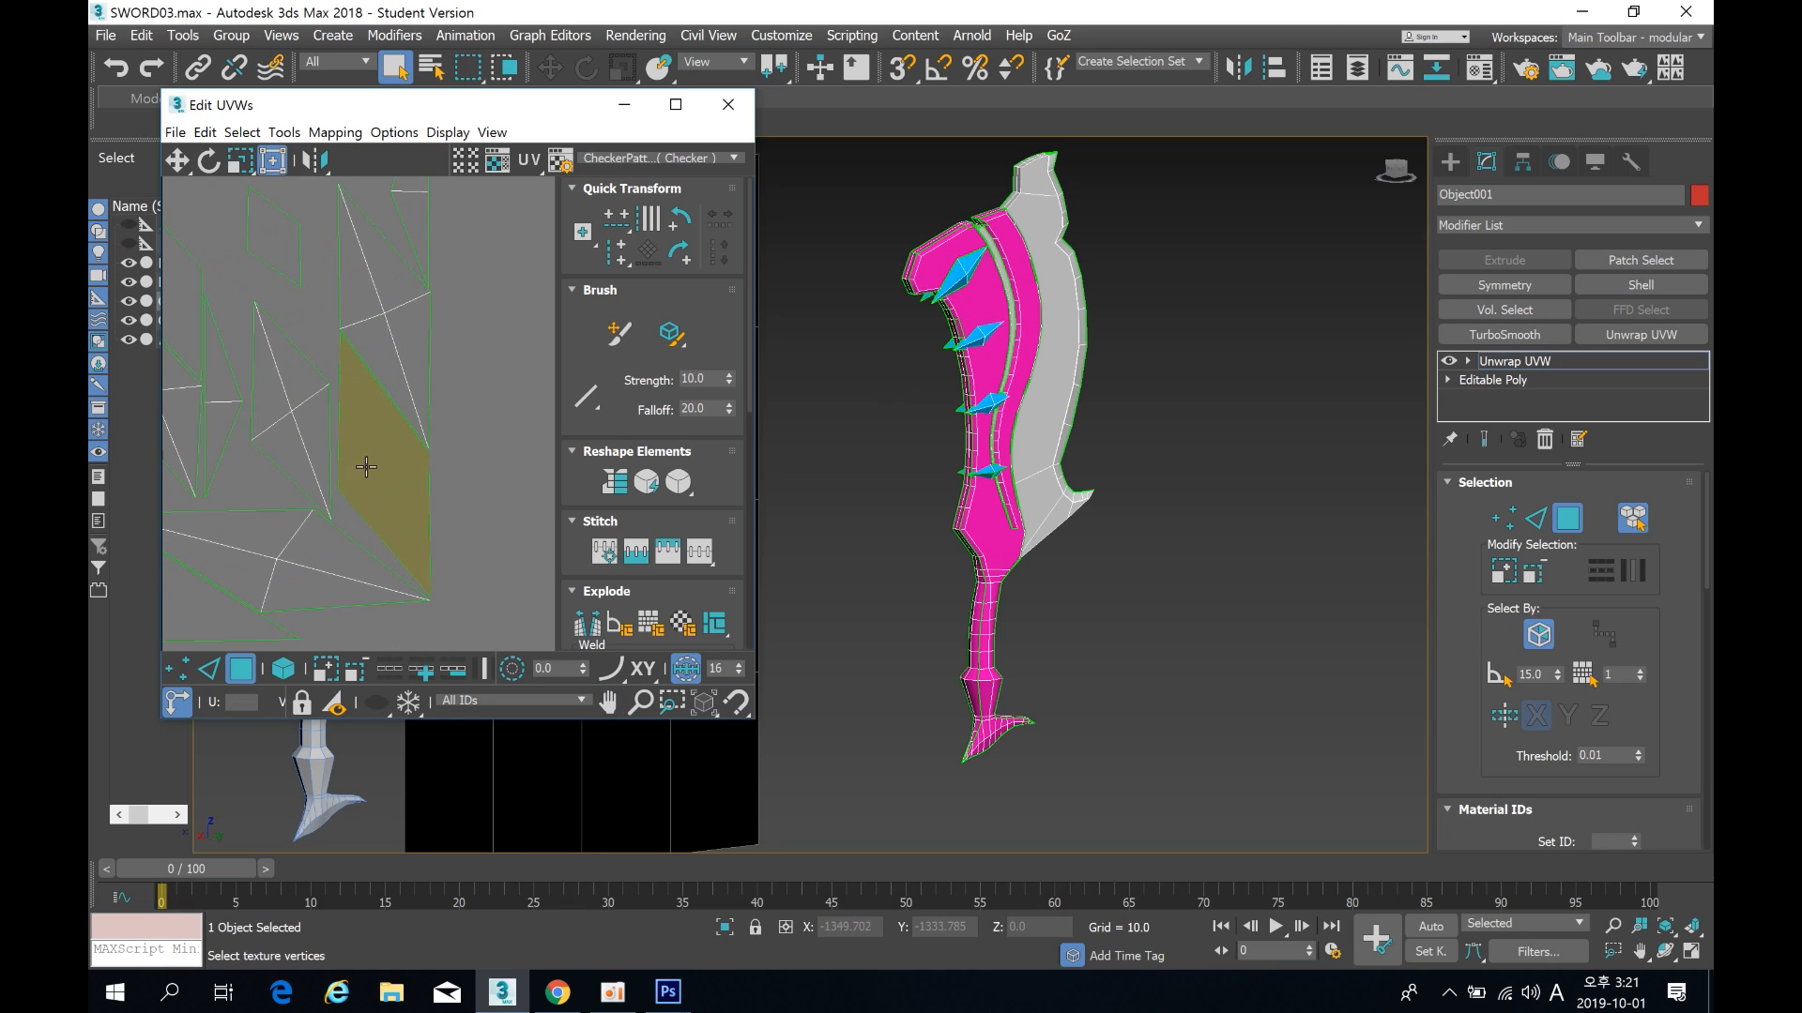
Step: Turn on element selection, move one whole spike shell out of the packed group into the empty space beside it, and clear the selection
left_click(301, 402)
left_click(284, 668)
left_click_drag(290, 453, 432, 361)
left_click_drag(306, 297, 505, 359)
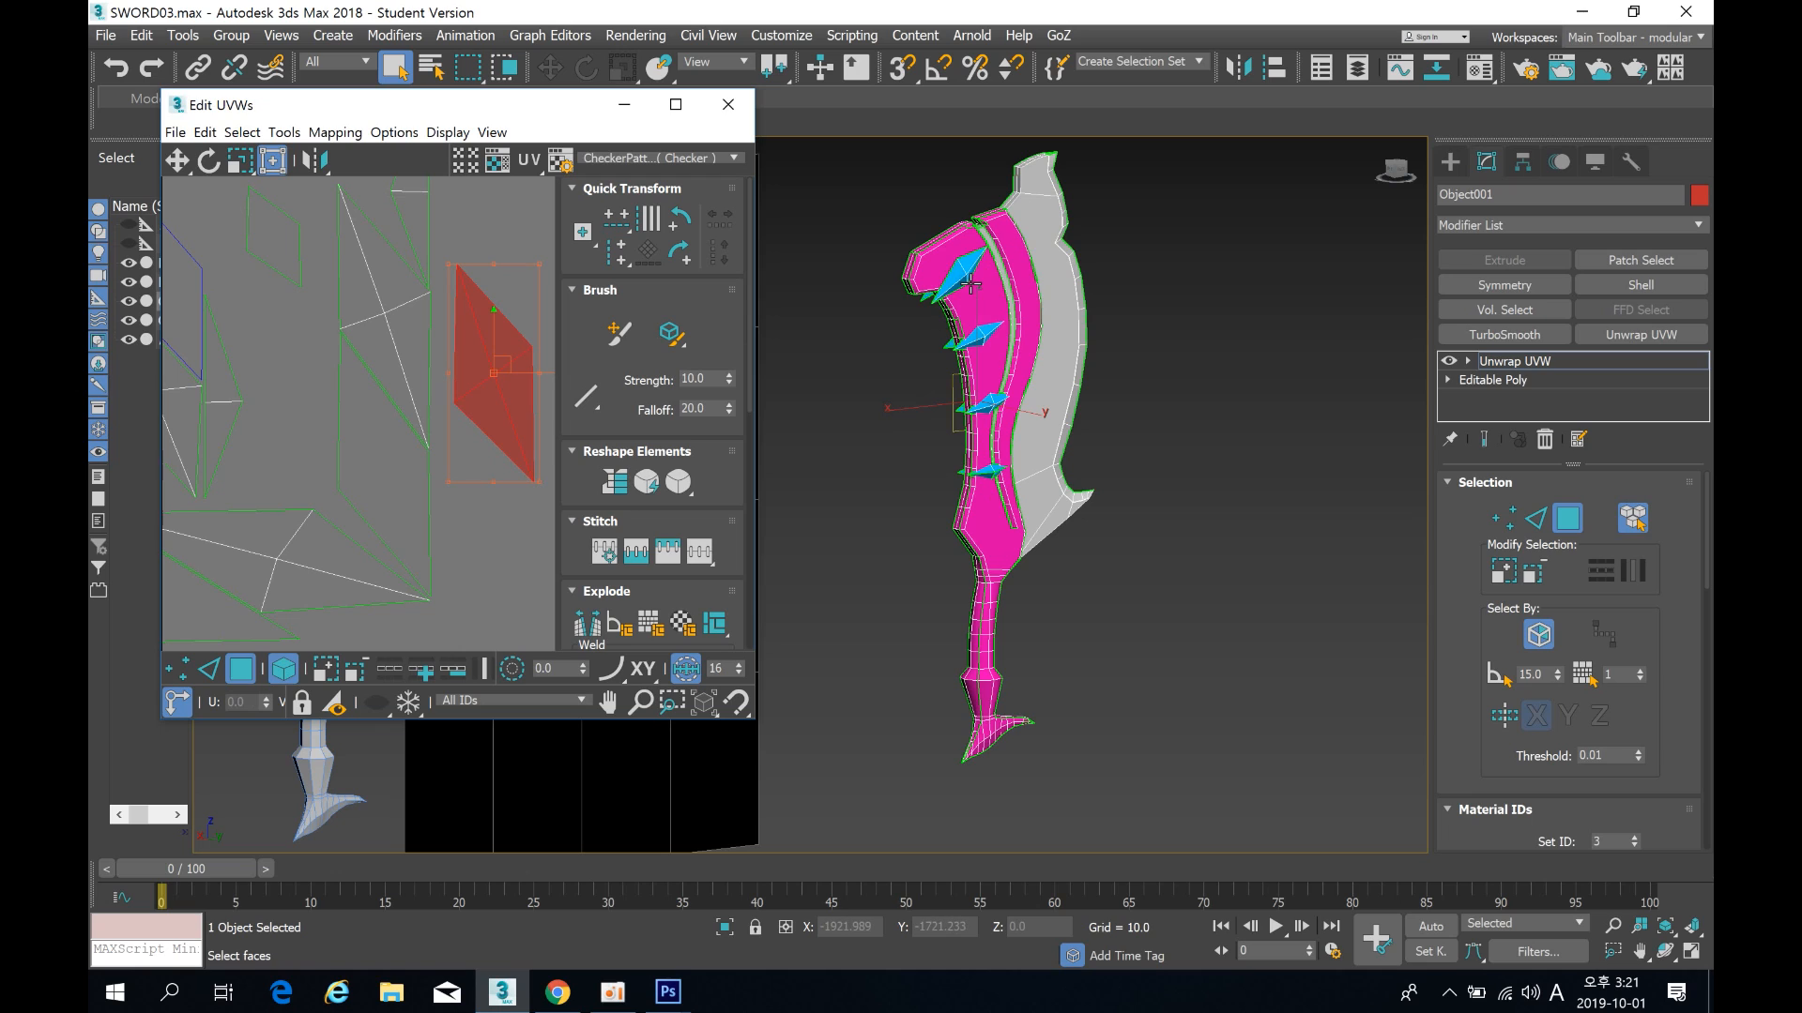
scroll(434, 403, "down", 3)
left_click_drag(433, 414, 444, 480)
left_click(464, 334)
middle_click_drag(434, 311, 436, 373)
scroll(408, 359, "down", 4)
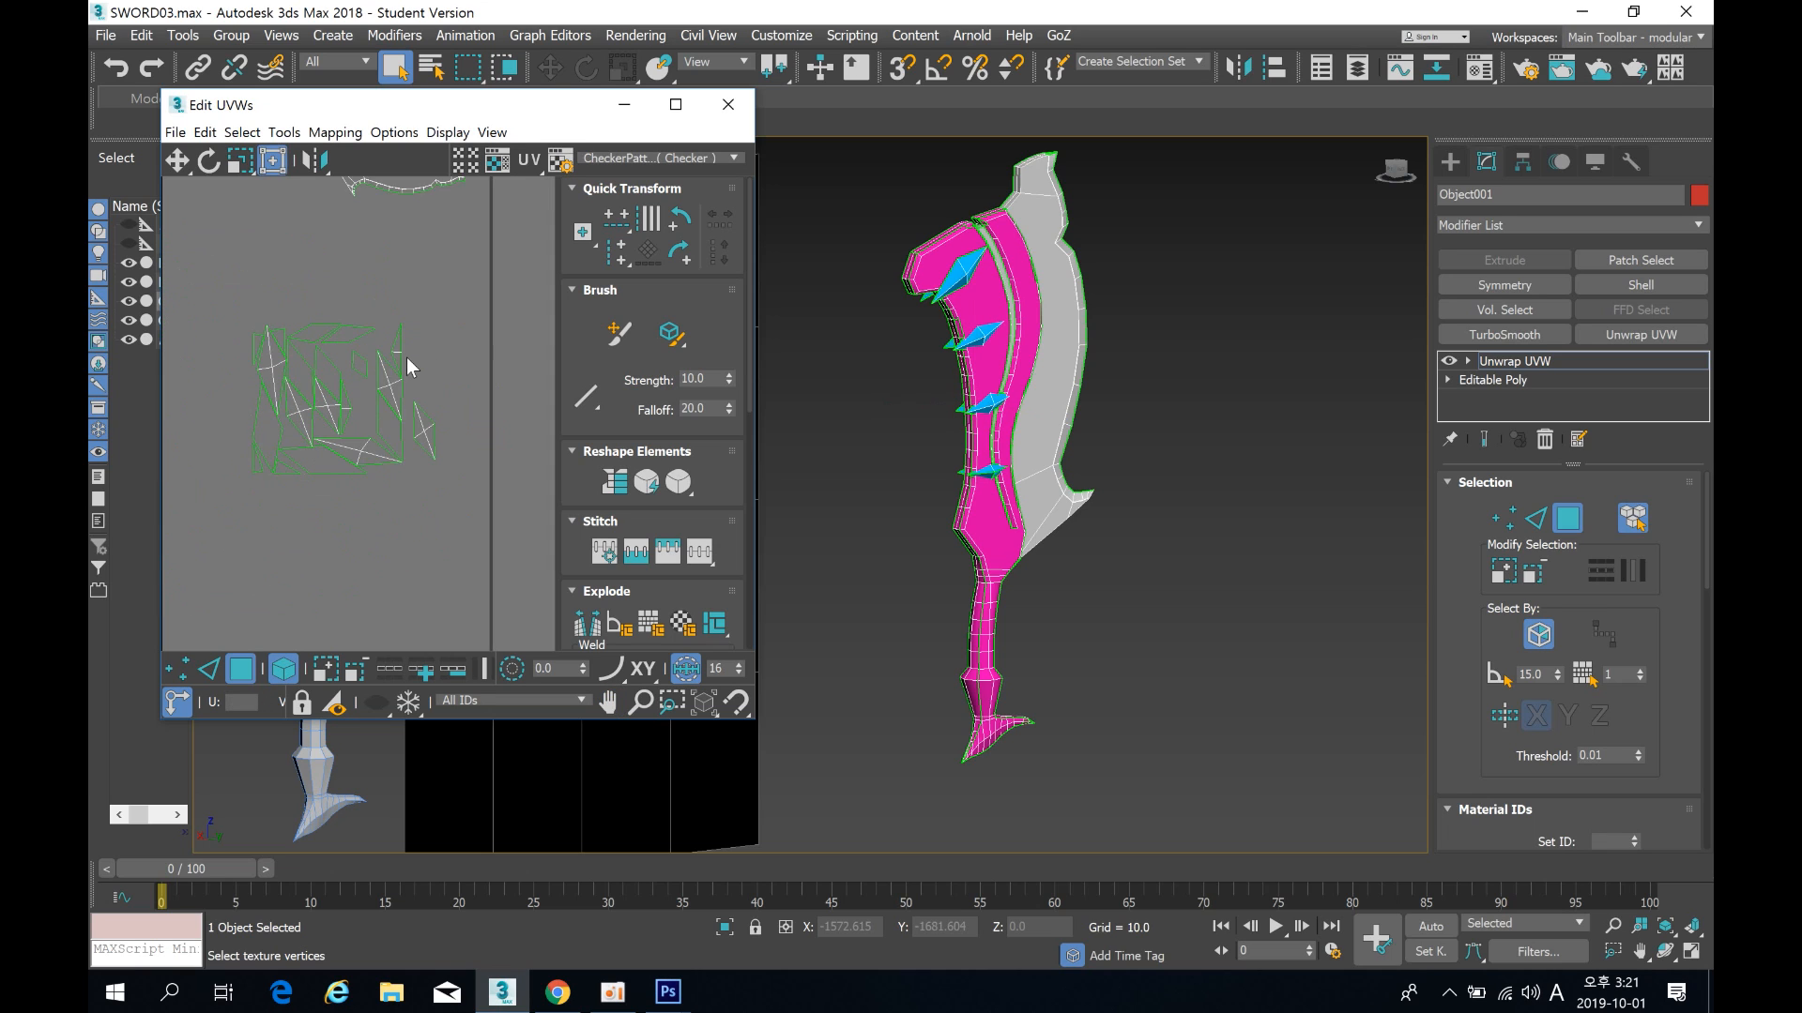
Step: Select all body shells inside the UV square, apply Normal Mapping with Top/Bottom Mapping and 0.001 spacing, and clear the selection
middle_click_drag(410, 225, 392, 399)
middle_click_drag(462, 309, 374, 469)
scroll(432, 333, "up", 4)
middle_click_drag(431, 332, 342, 419)
scroll(371, 346, "down", 2)
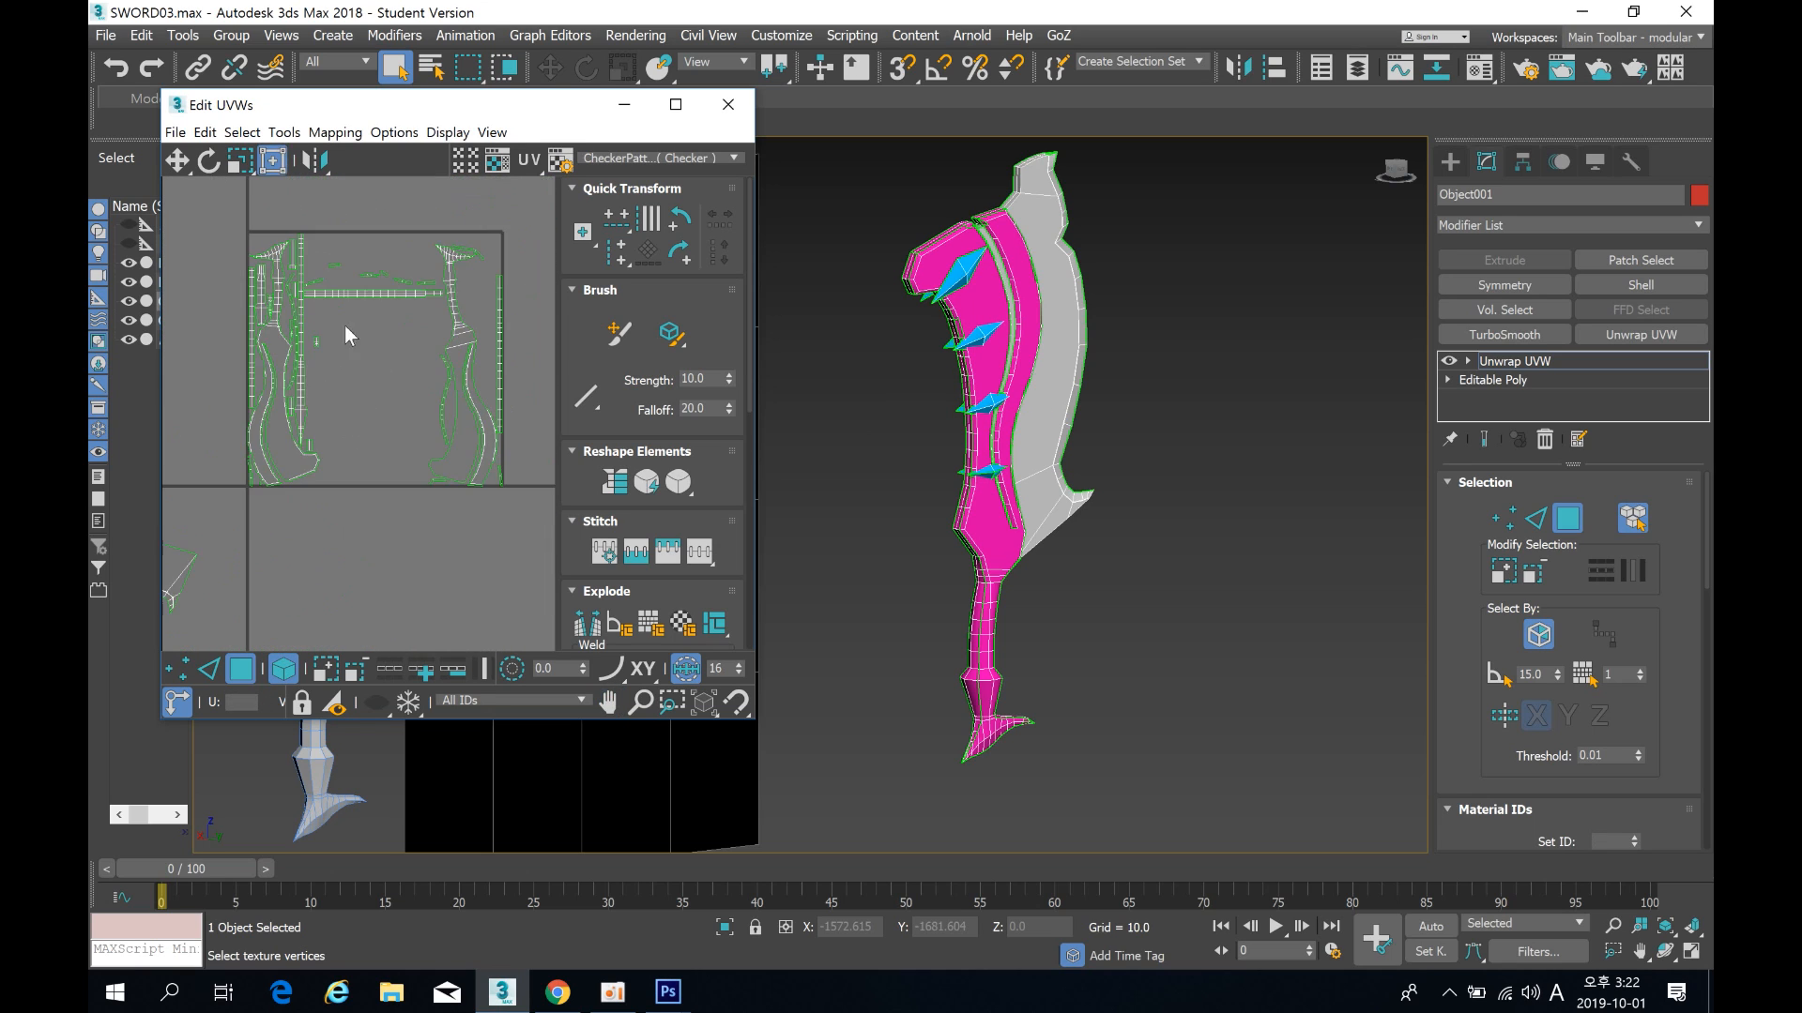
left_click_drag(221, 199, 569, 533)
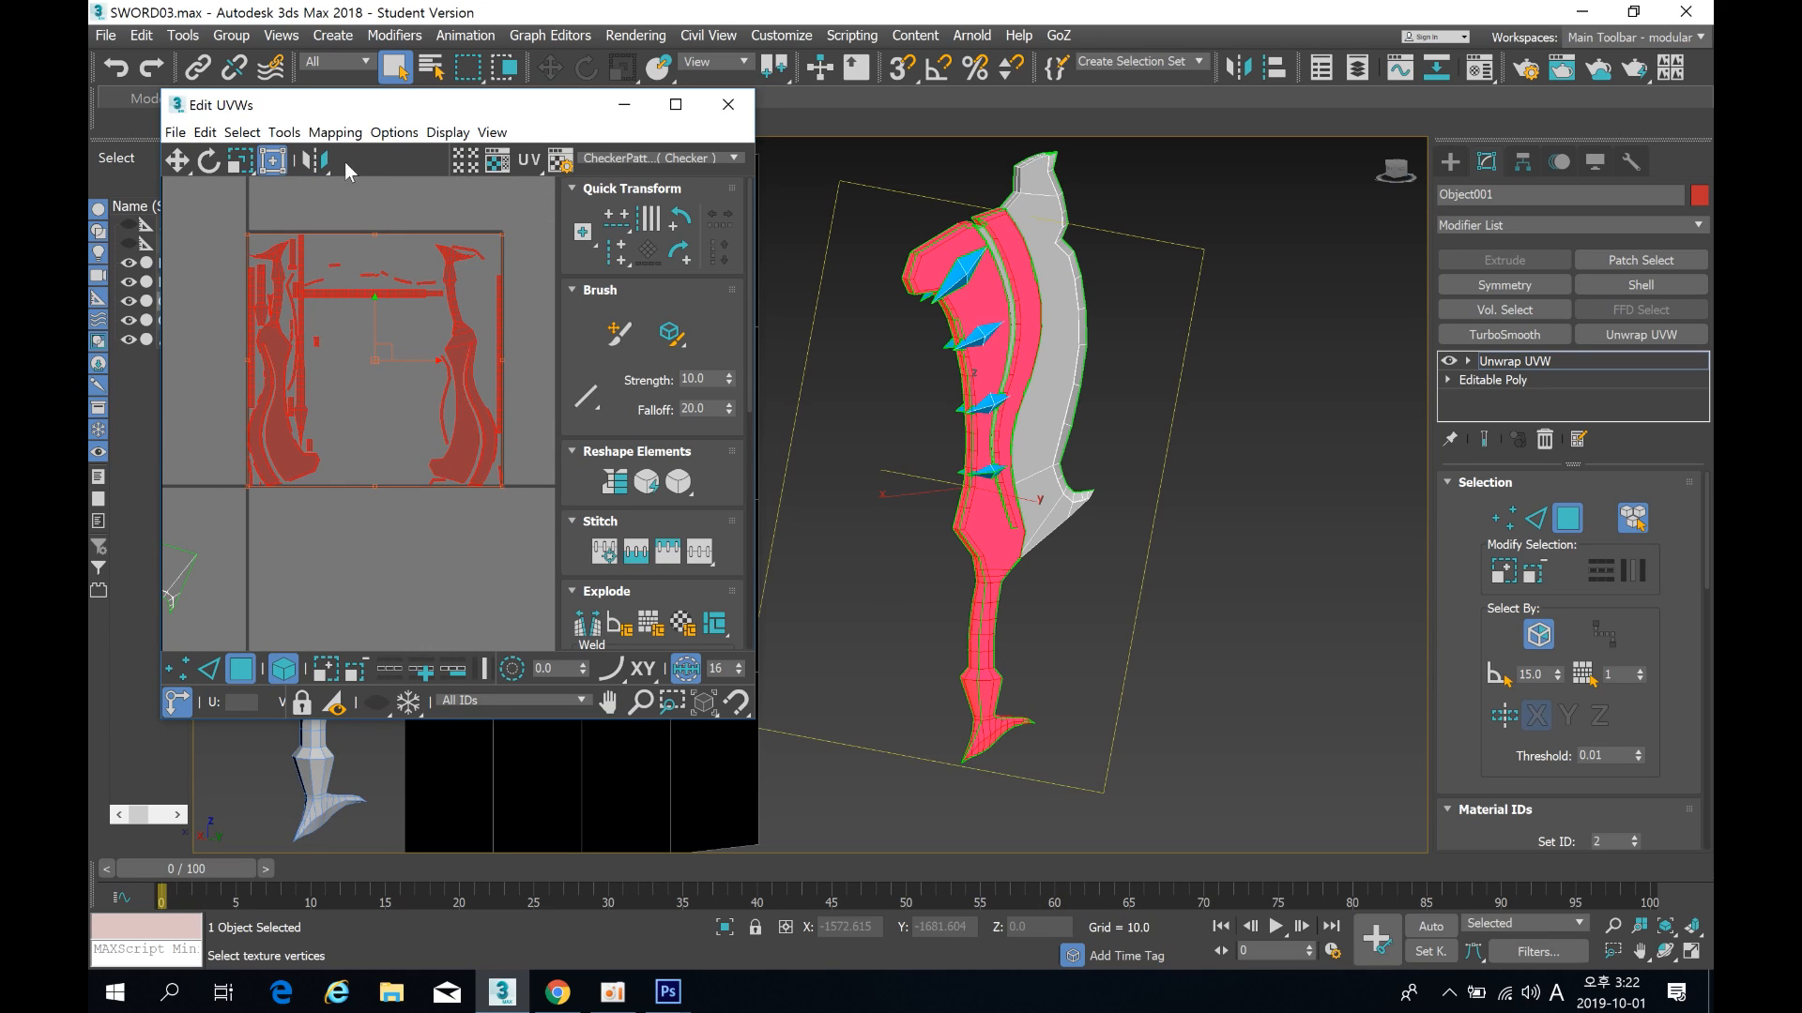
left_click(332, 134)
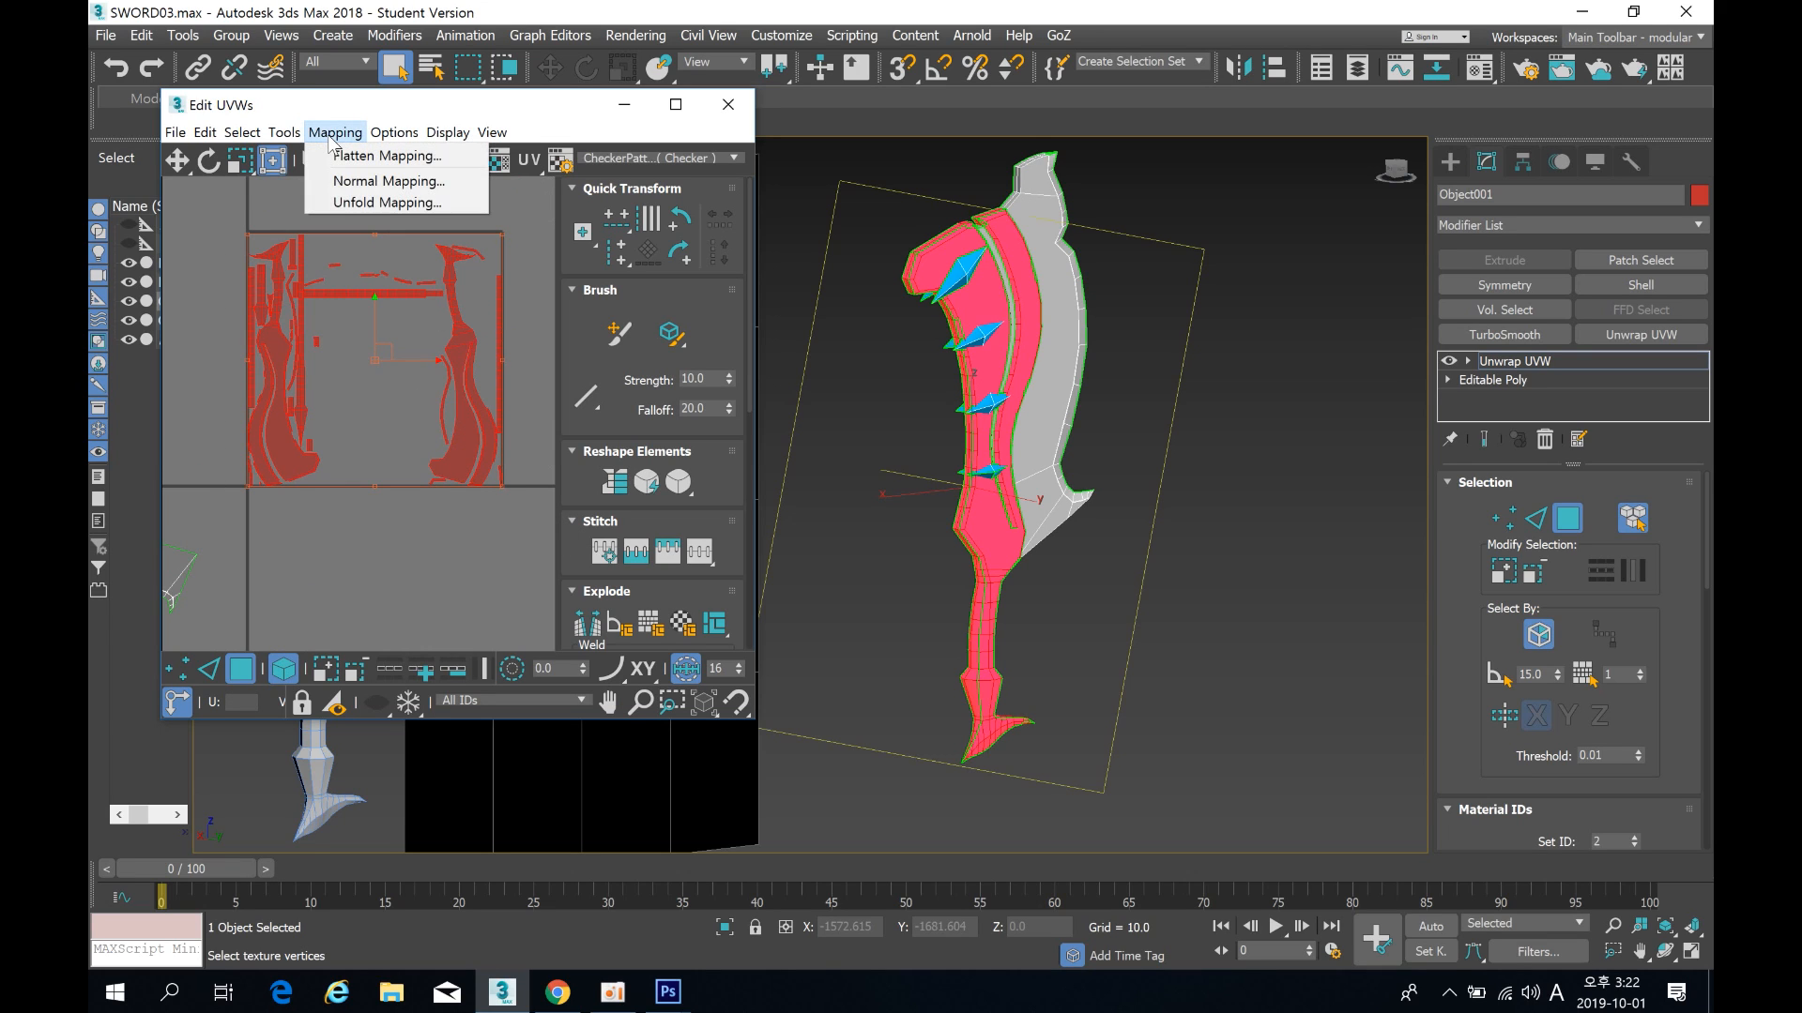
left_click(351, 181)
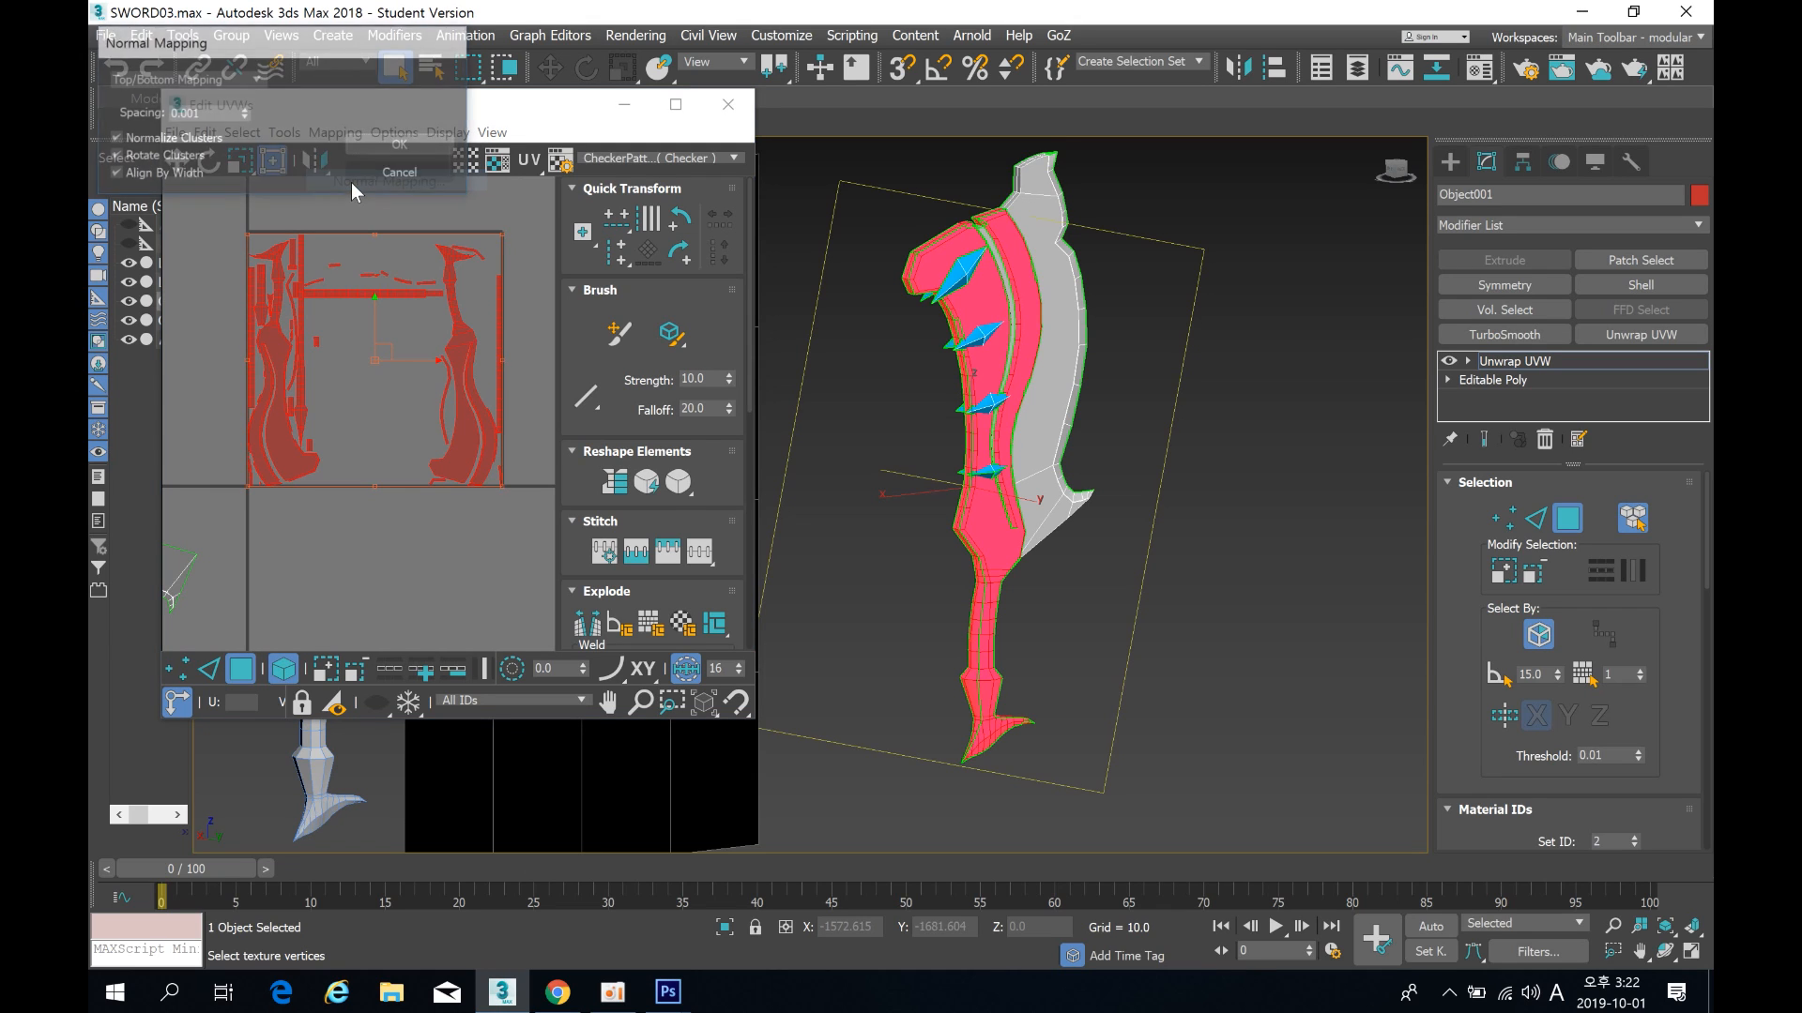
left_click(390, 147)
left_click(497, 353)
Step: Select the narrow faces along the edge of the body's hooked tip one by one to check their place in the UVs
scroll(415, 344, "up", 6)
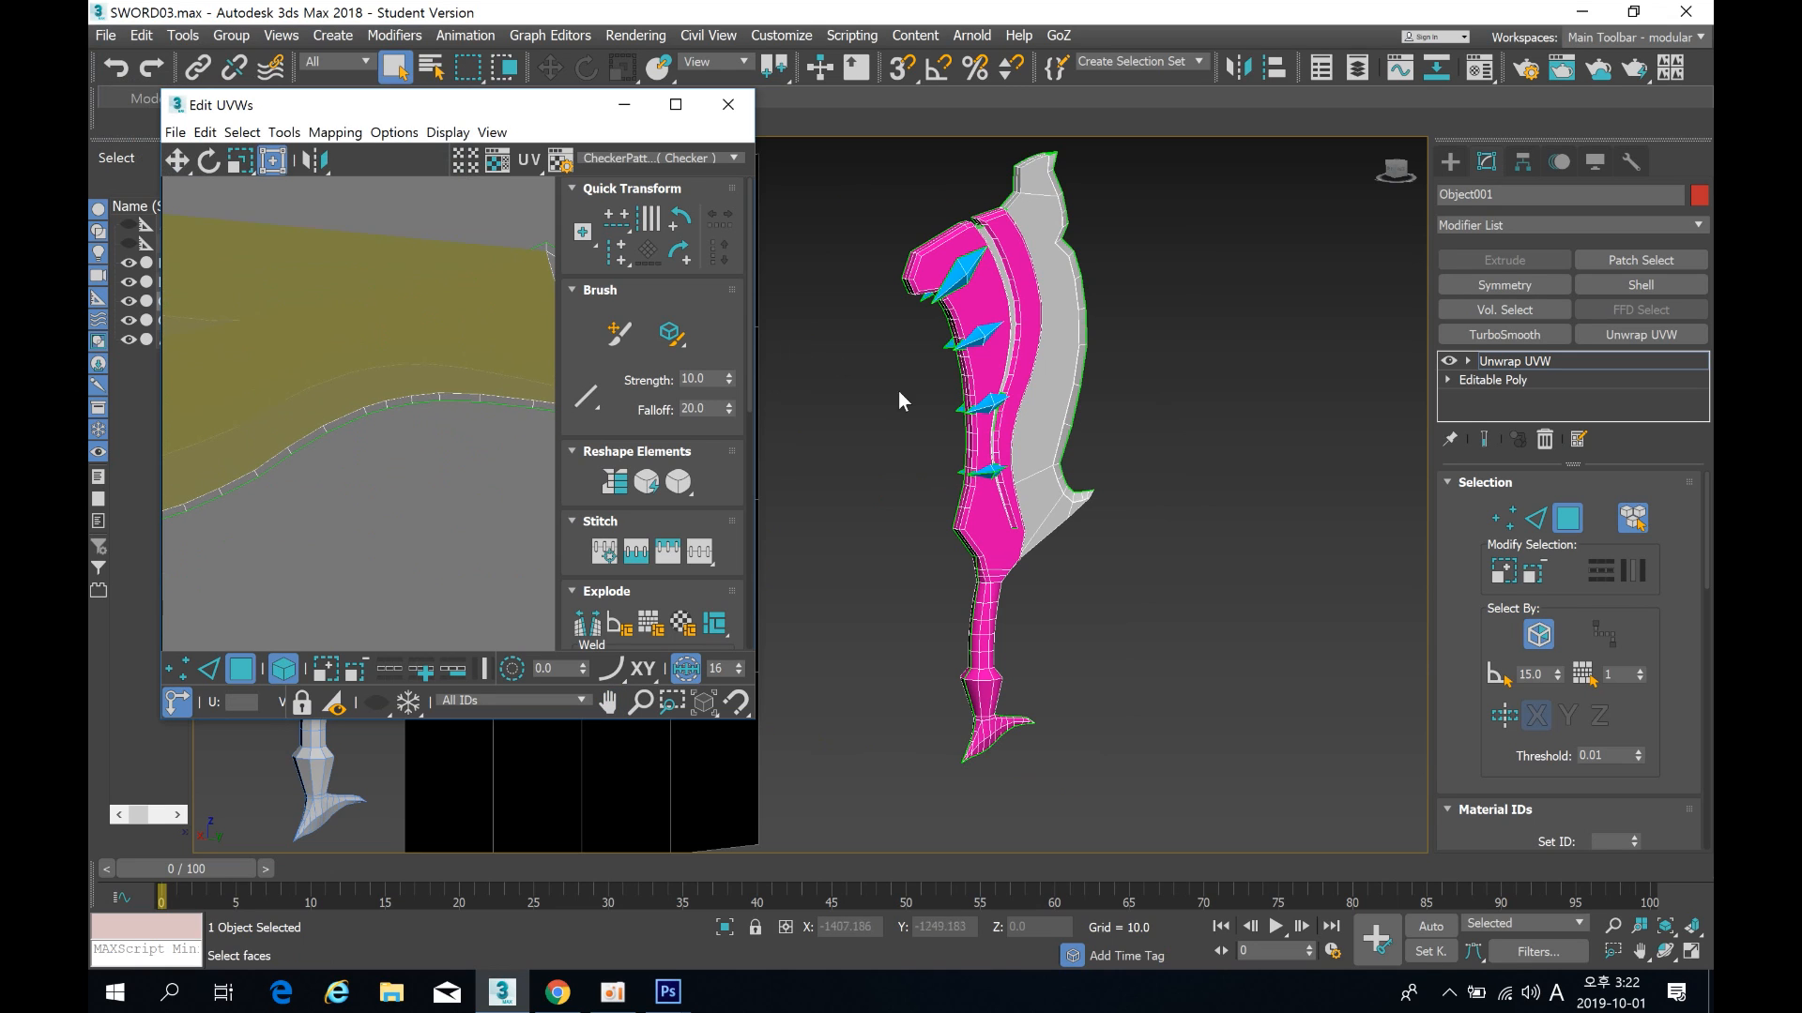
middle_click_drag(995, 438, 962, 441, "alt")
scroll(1025, 517, "up", 3)
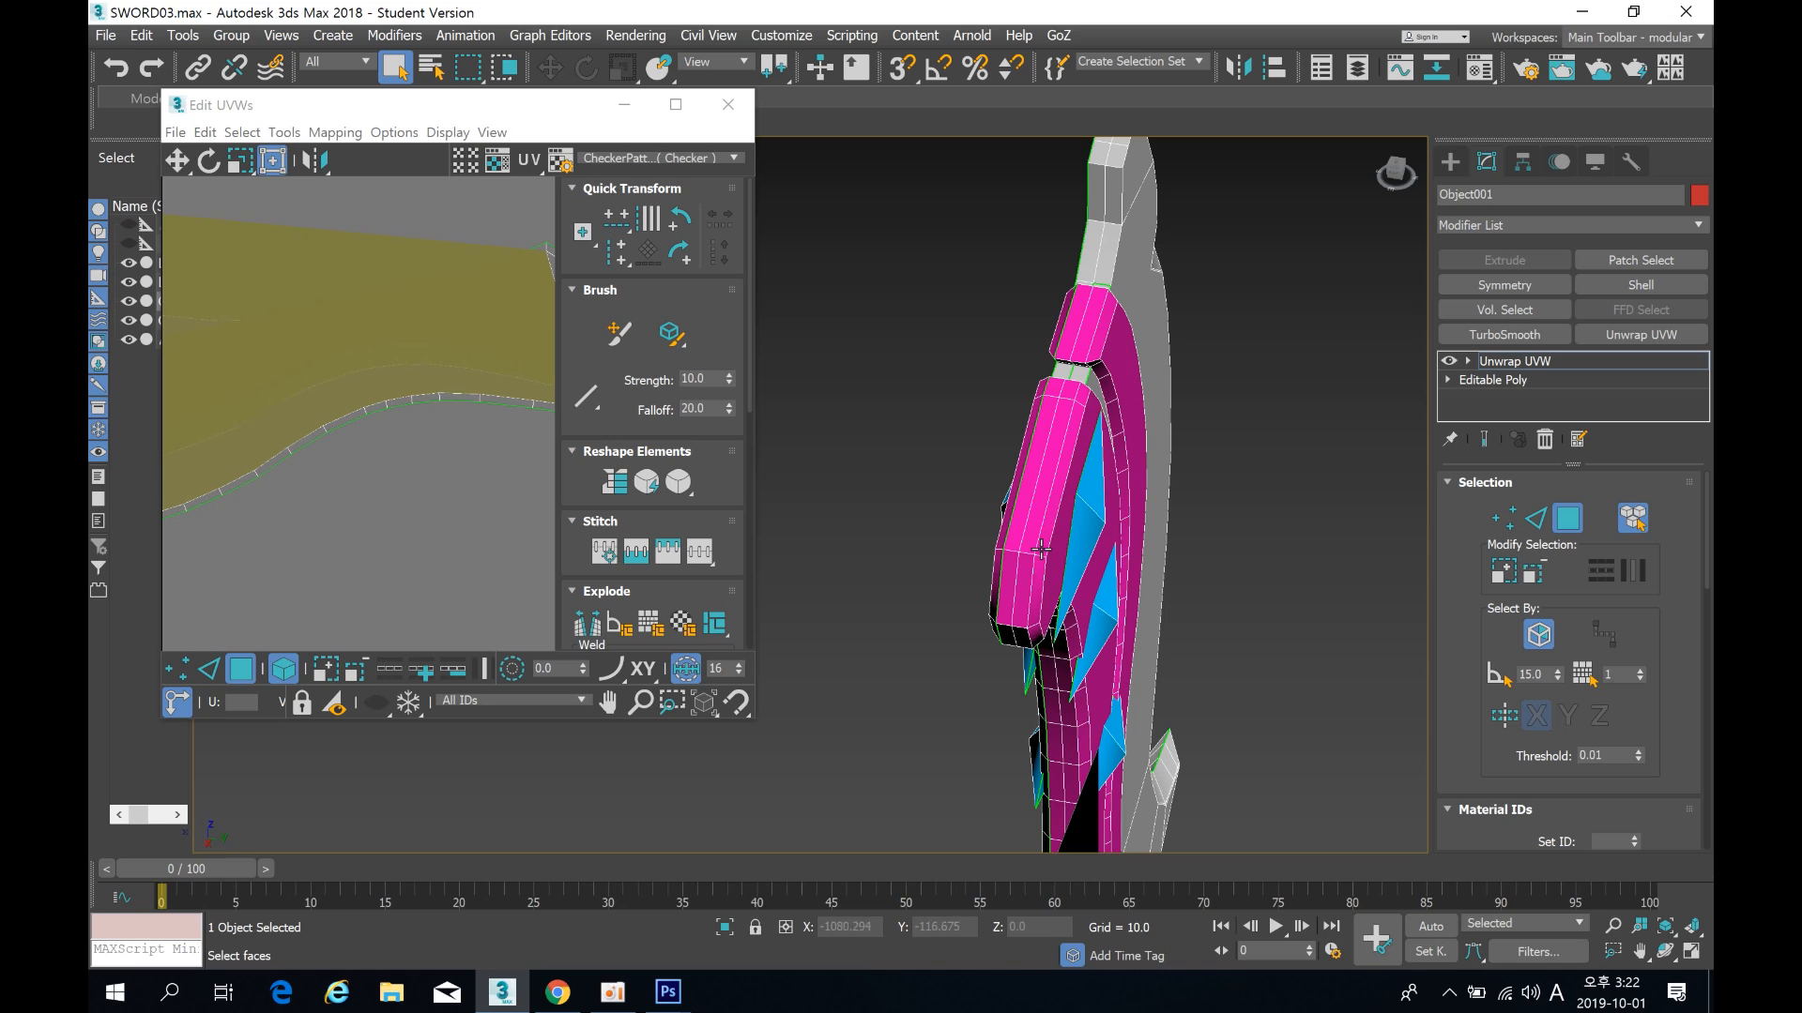
middle_click_drag(1036, 538, 1047, 500)
scroll(473, 431, "down", 3)
middle_click_drag(366, 414, 507, 362)
middle_click_drag(321, 387, 447, 386)
middle_click_drag(339, 336, 355, 375)
scroll(1056, 430, "up", 5)
left_click(1064, 431)
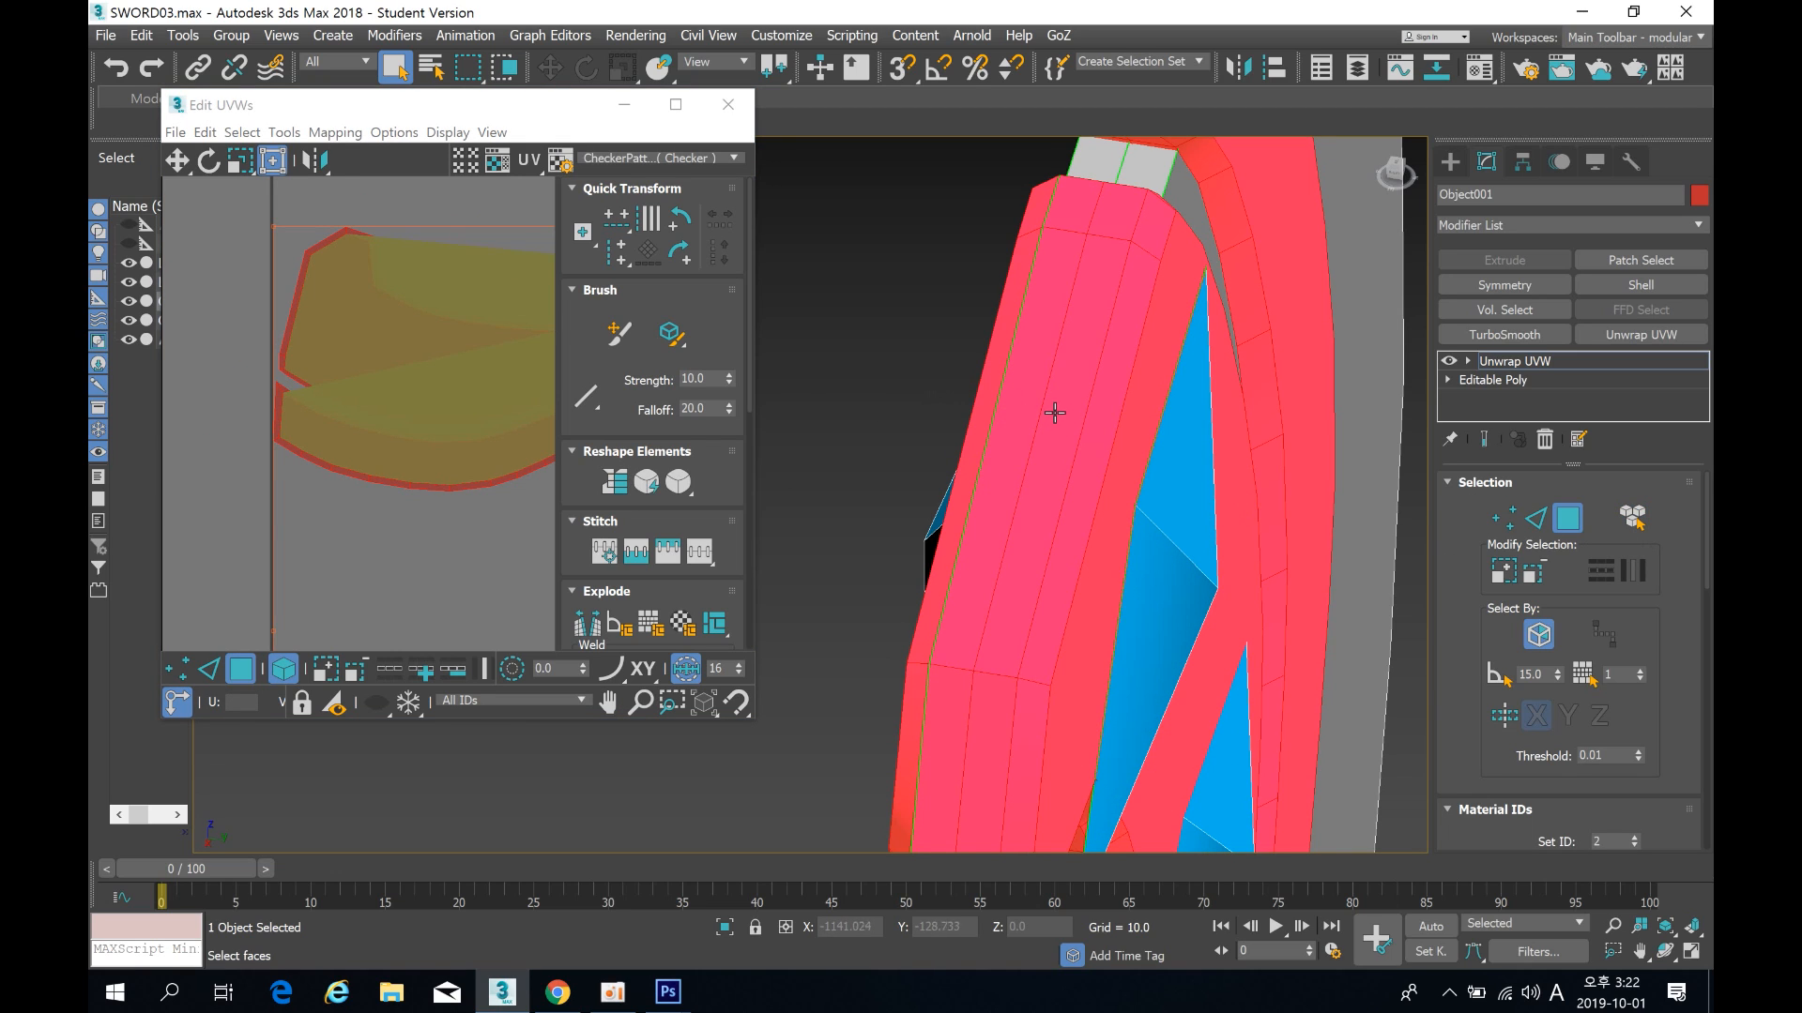
left_click(1055, 412)
left_click(1025, 405)
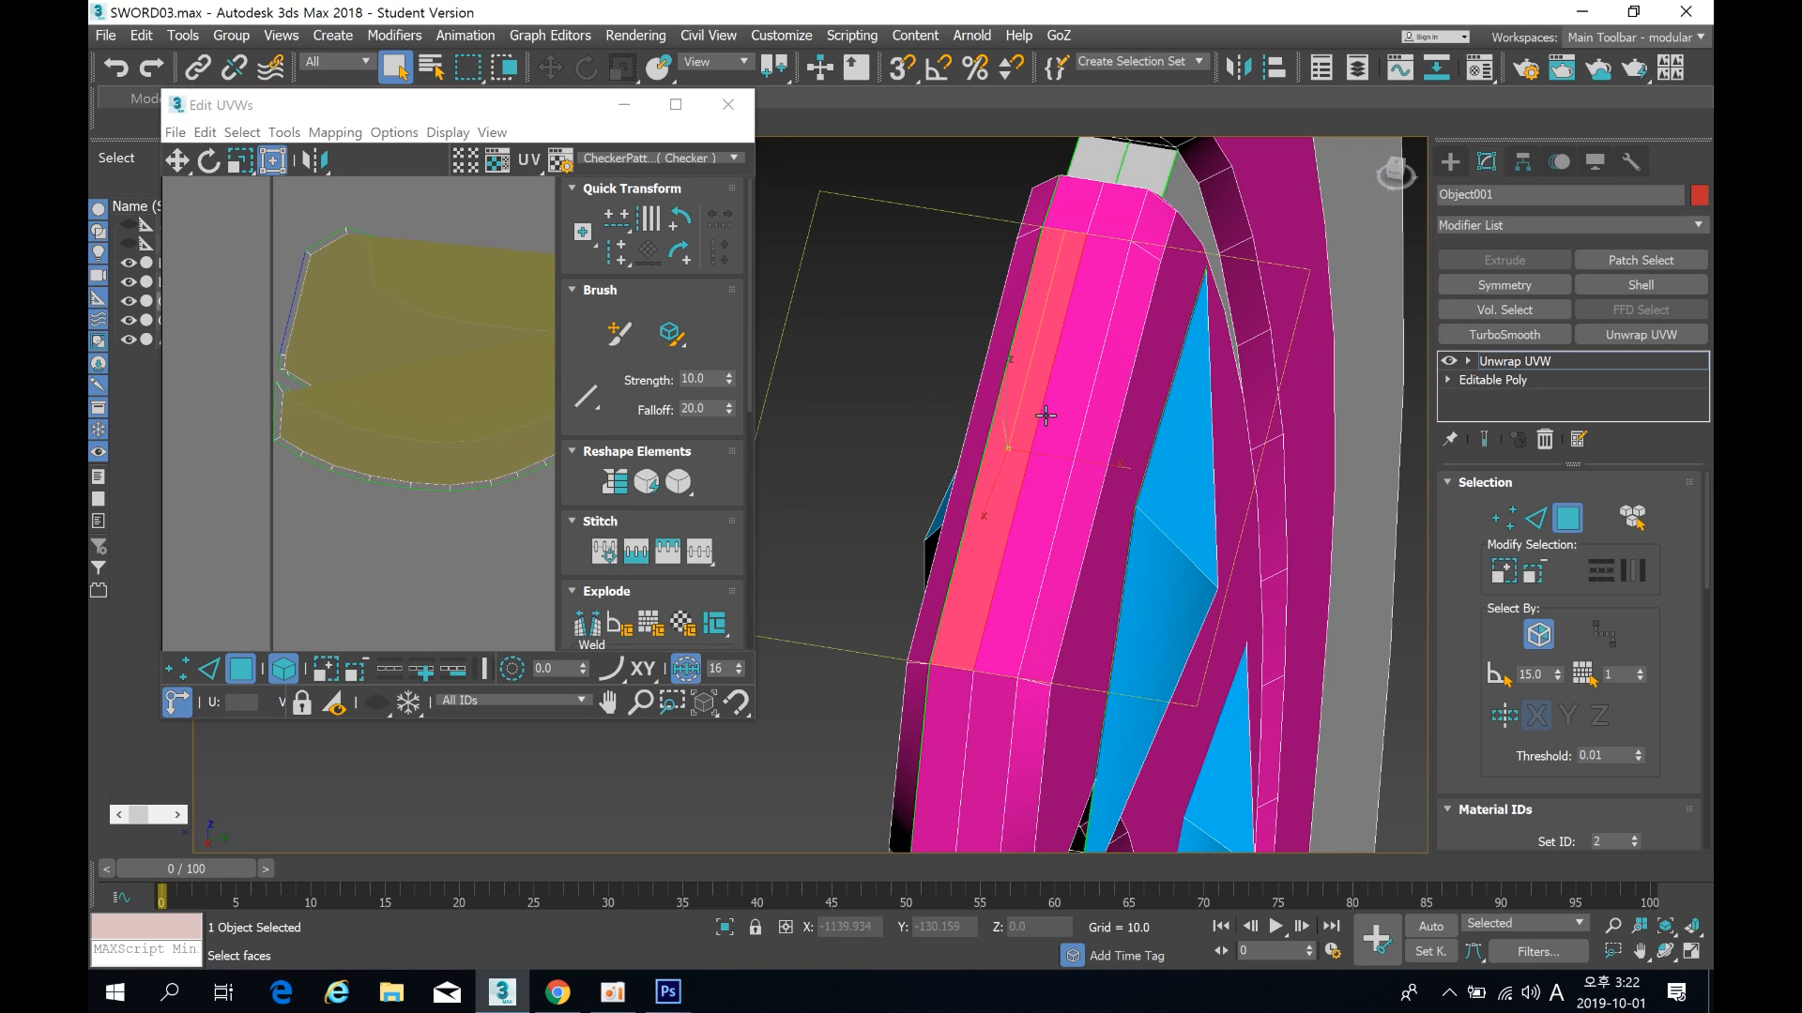
left_click(1060, 419)
left_click(1023, 394)
left_click(1067, 406)
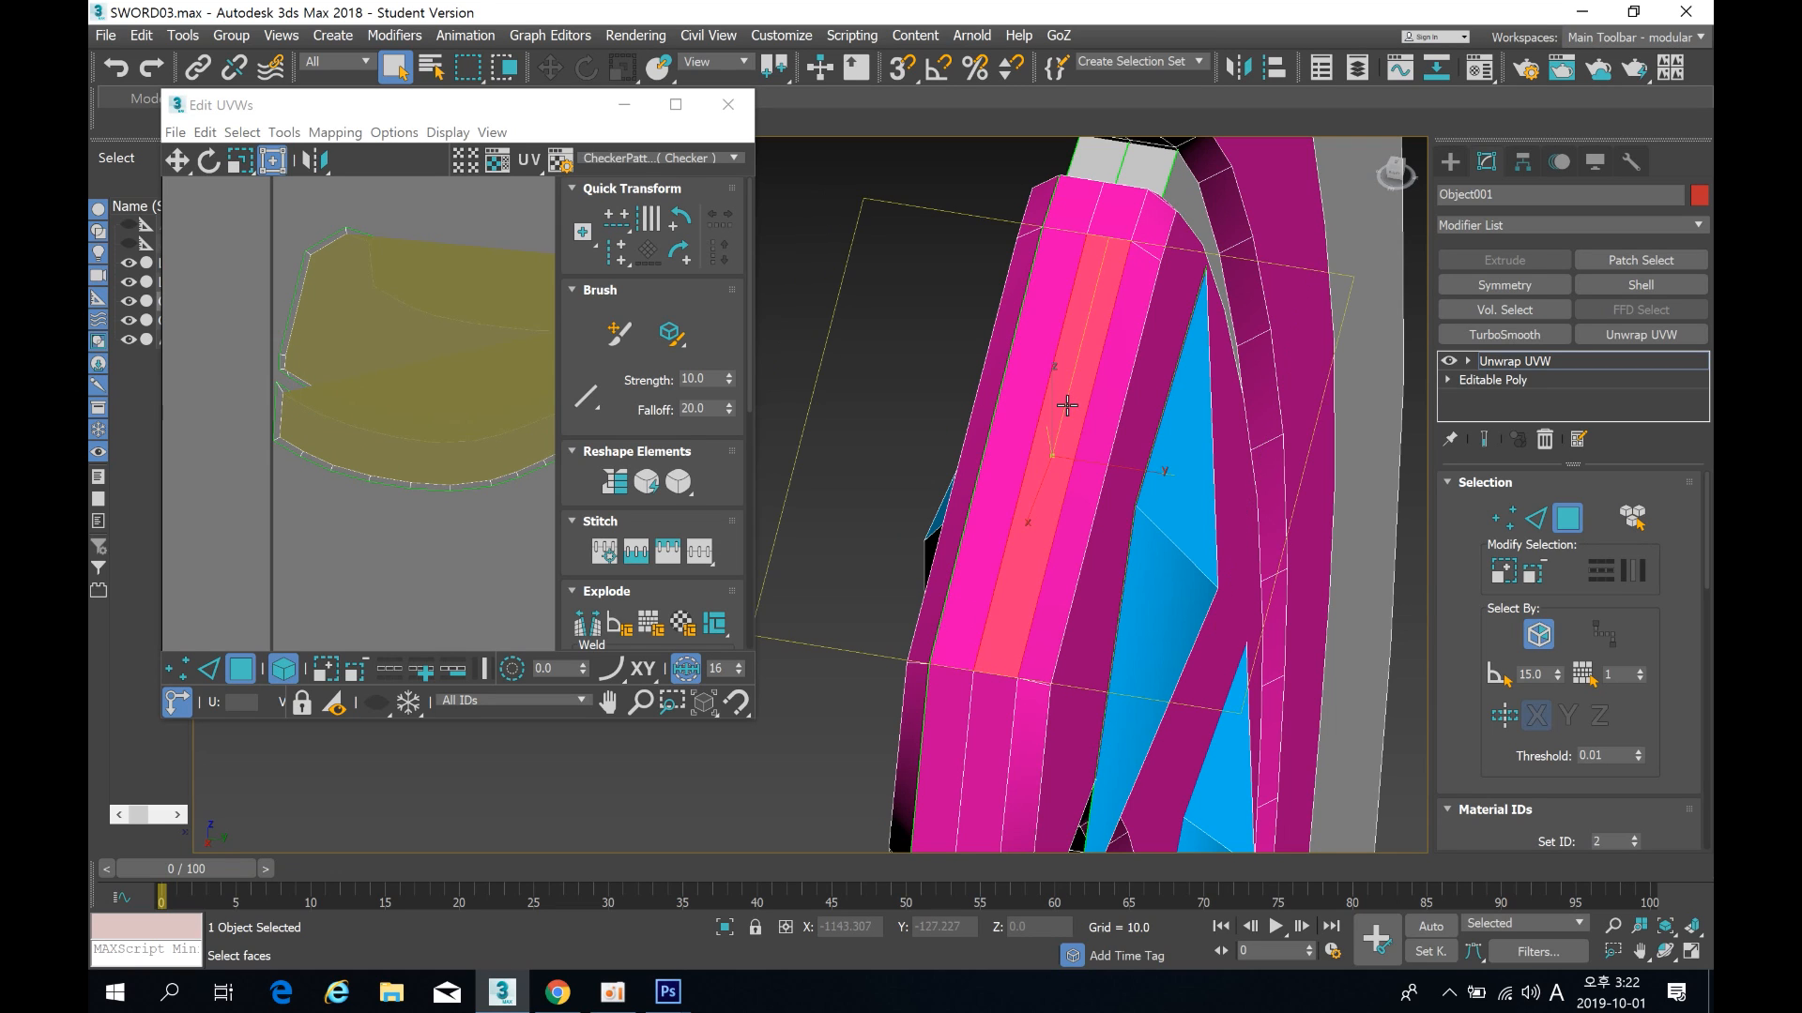
left_click(1025, 394)
Step: Compare two adjacent edge faces of the hooked tip with both body shells in the UV layout, then clear the selection
scroll(286, 392, "up", 3)
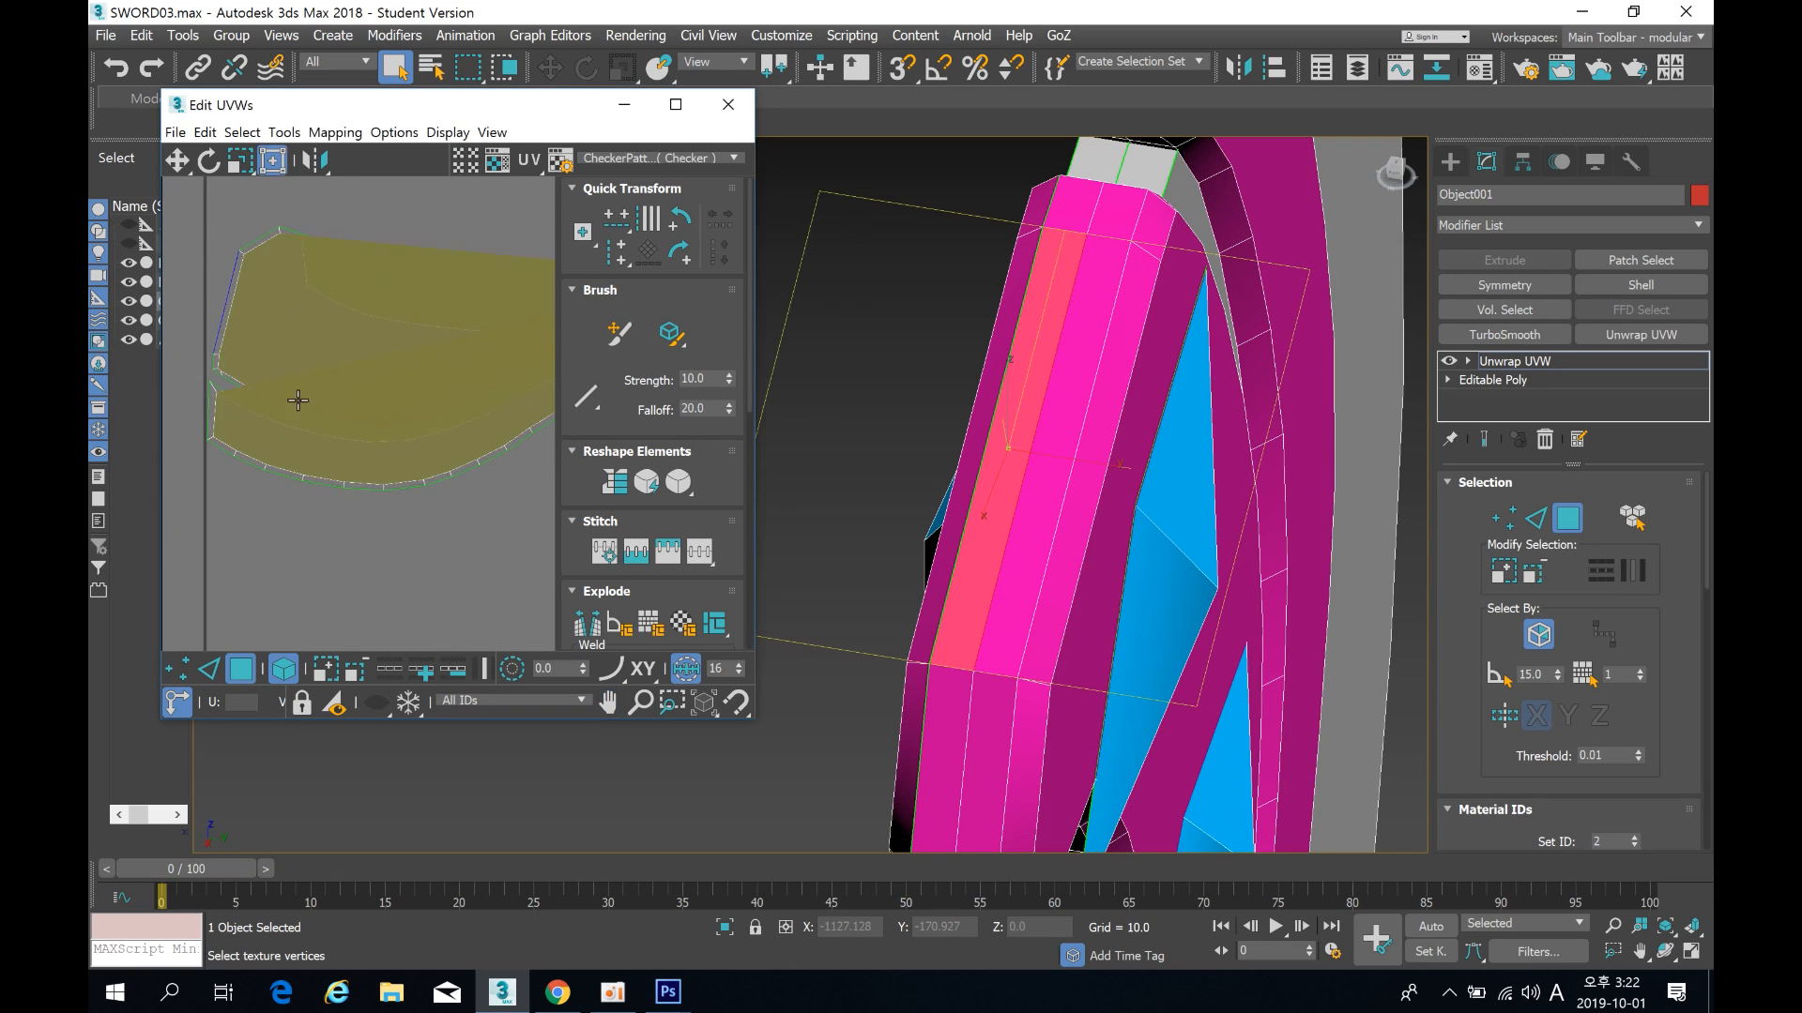
scroll(287, 392, "down", 5)
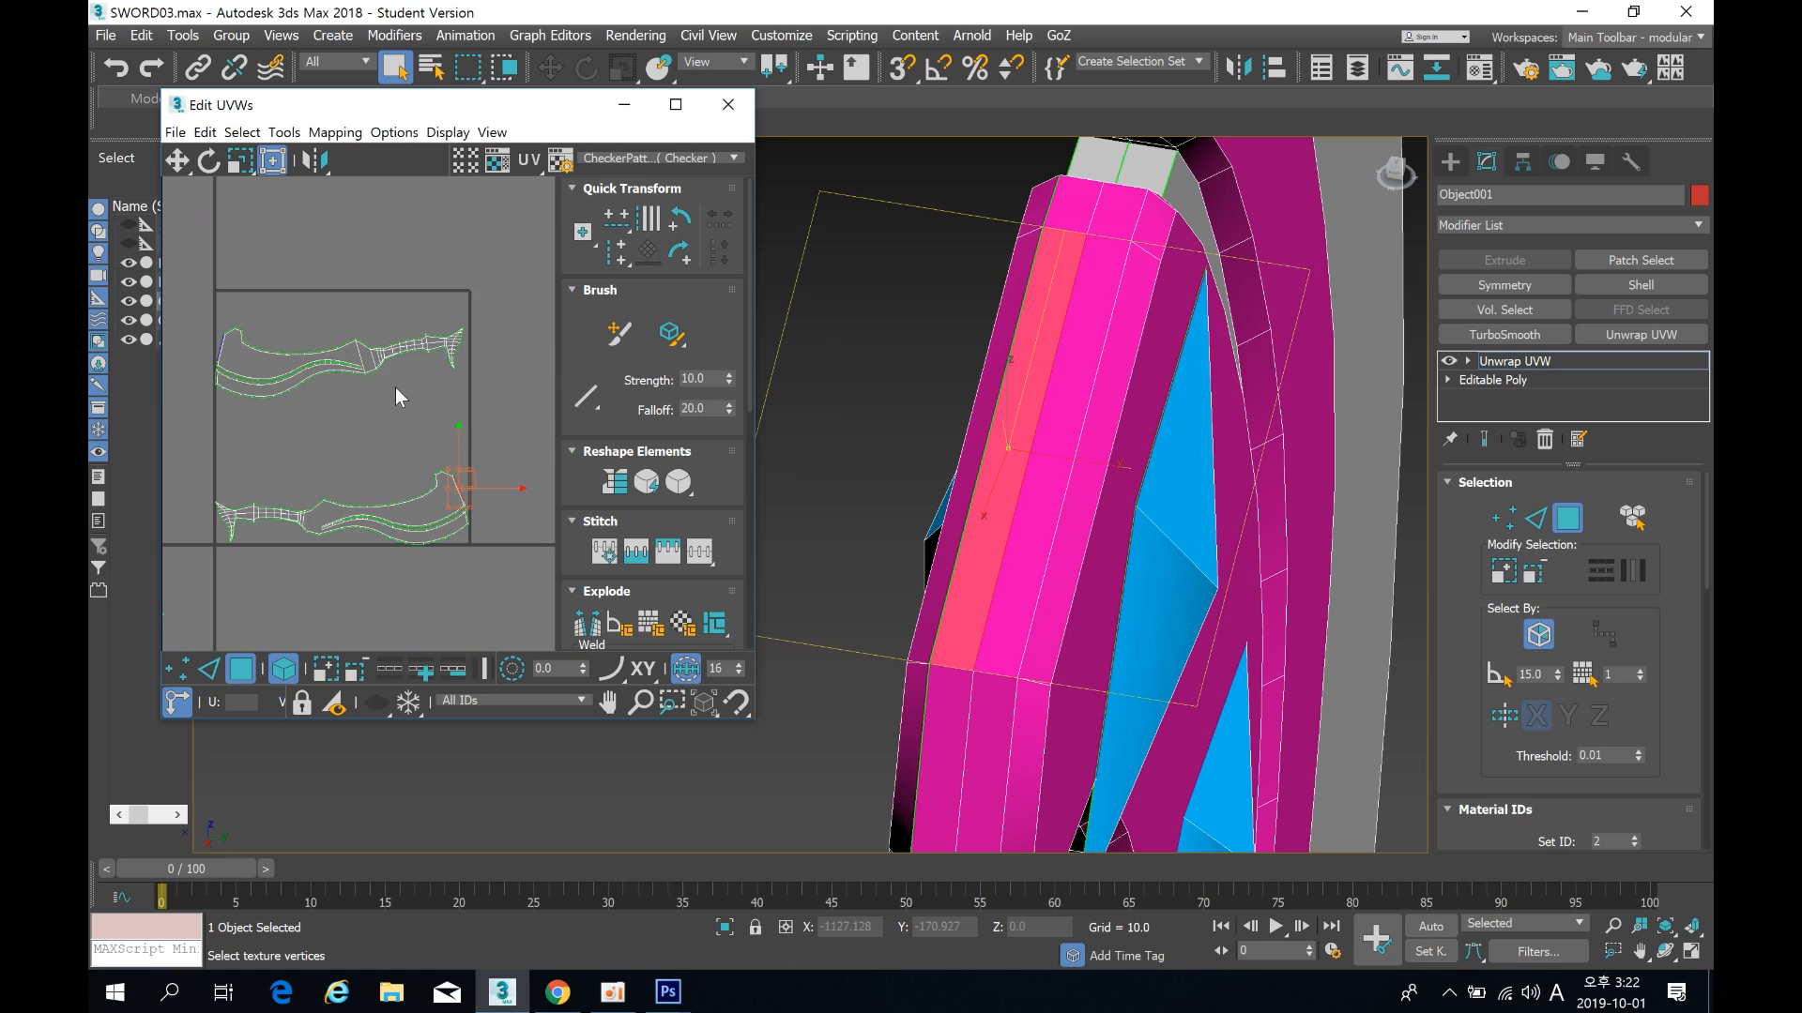
scroll(453, 347, "up", 4)
middle_click_drag(372, 379, 515, 390)
scroll(366, 407, "down", 5)
middle_click_drag(324, 423, 520, 367)
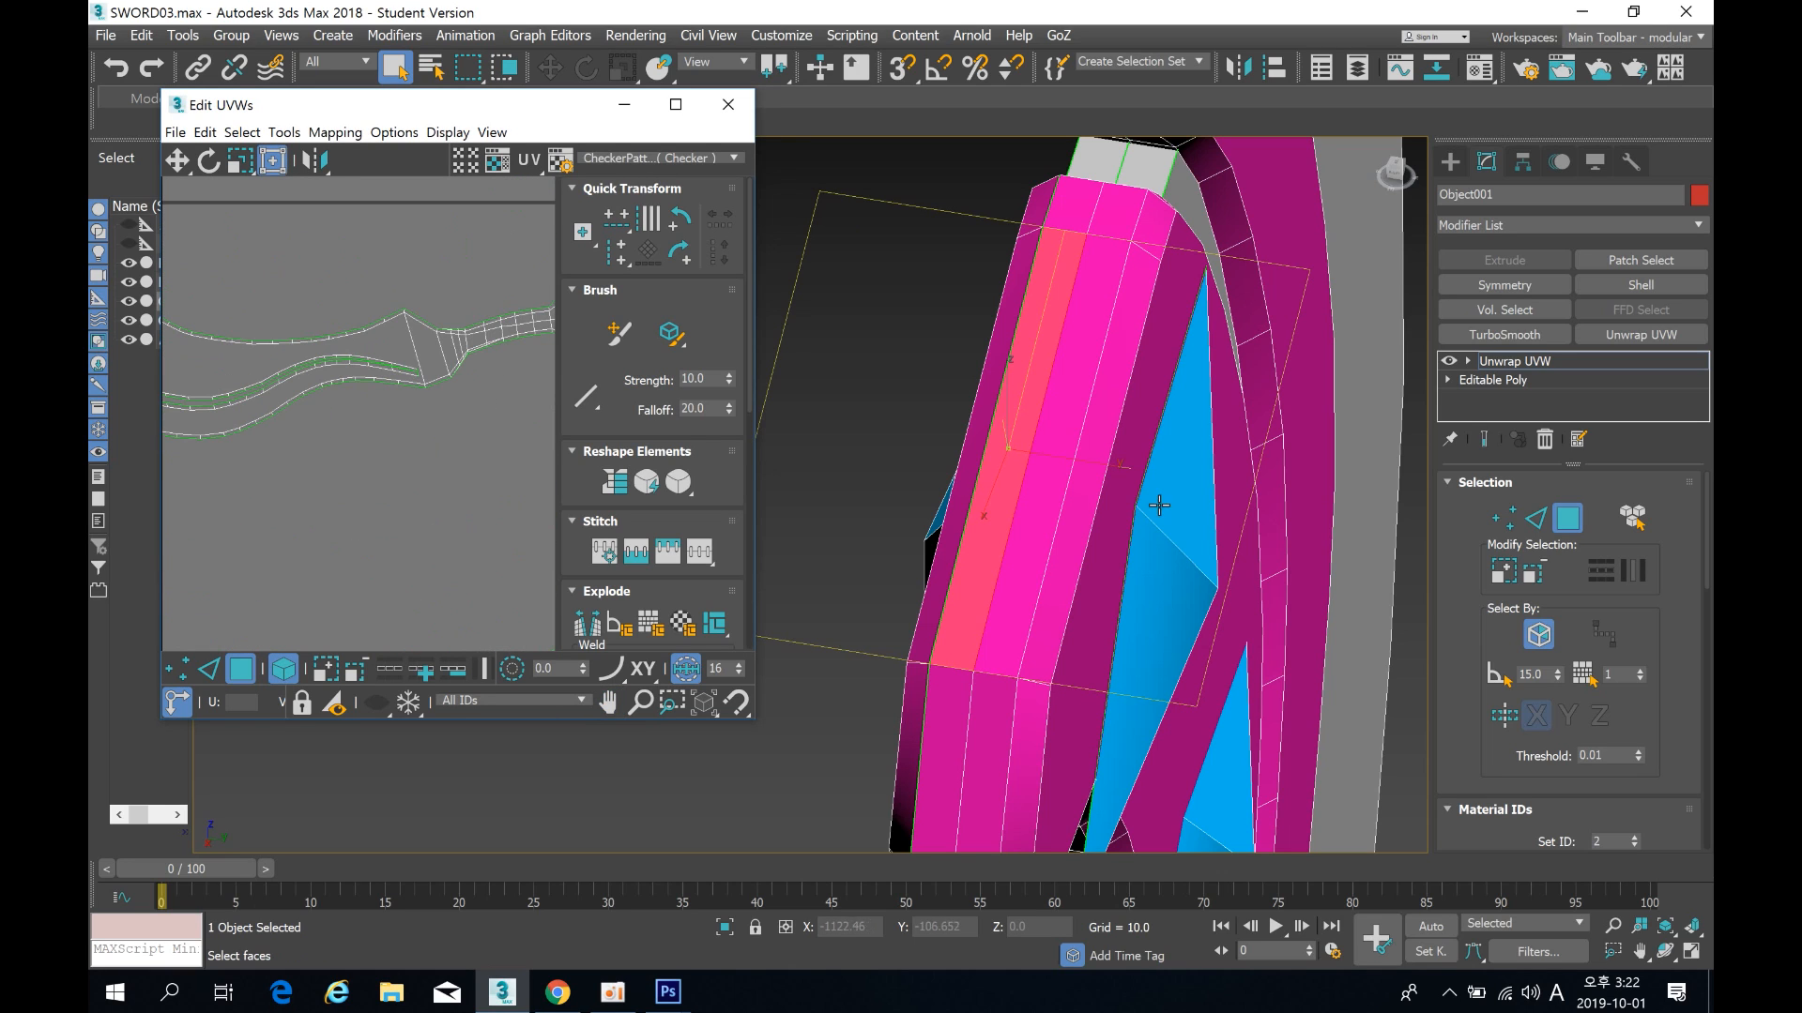
left_click(1024, 483)
left_click(1006, 505, "ctrl")
middle_click_drag(363, 384, 375, 313)
scroll(389, 341, "down", 4)
scroll(289, 309, "up", 3)
scroll(289, 310, "down", 3)
scroll(307, 300, "up", 2)
middle_click_drag(887, 563, 883, 460)
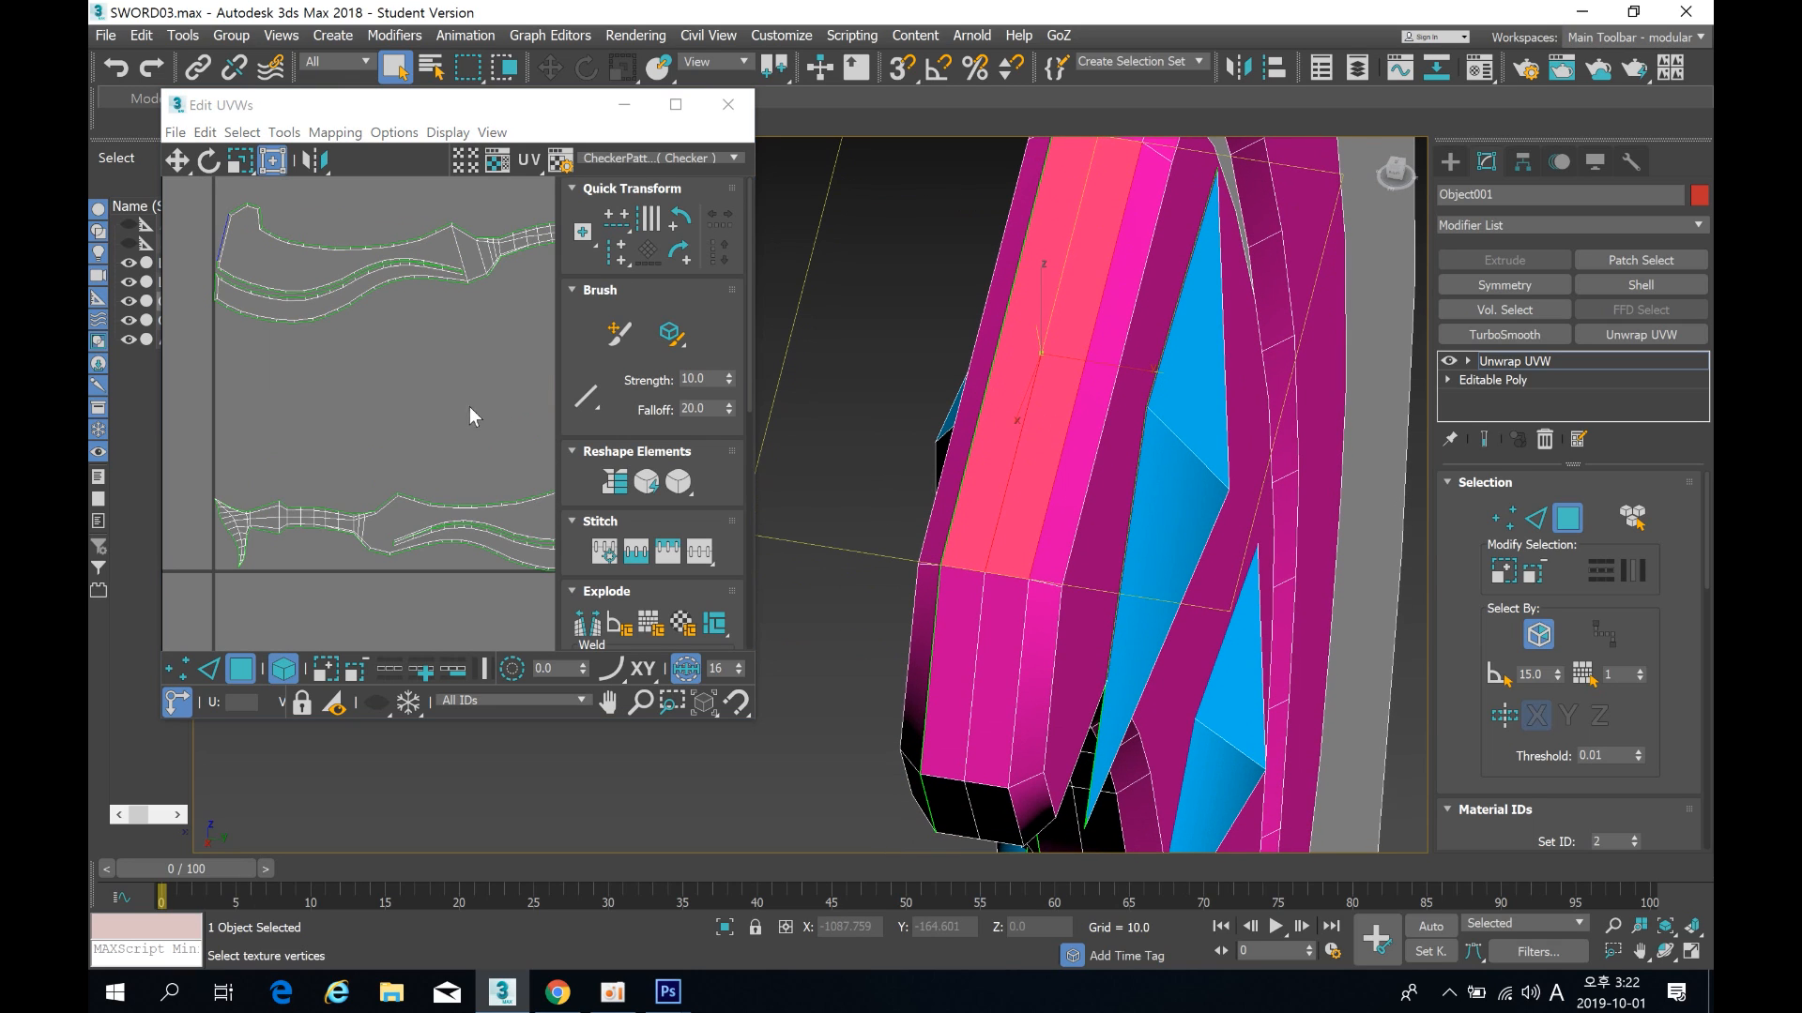
scroll(469, 376, "down", 4)
scroll(423, 429, "down", 2)
left_click(459, 443)
scroll(432, 417, "up", 6)
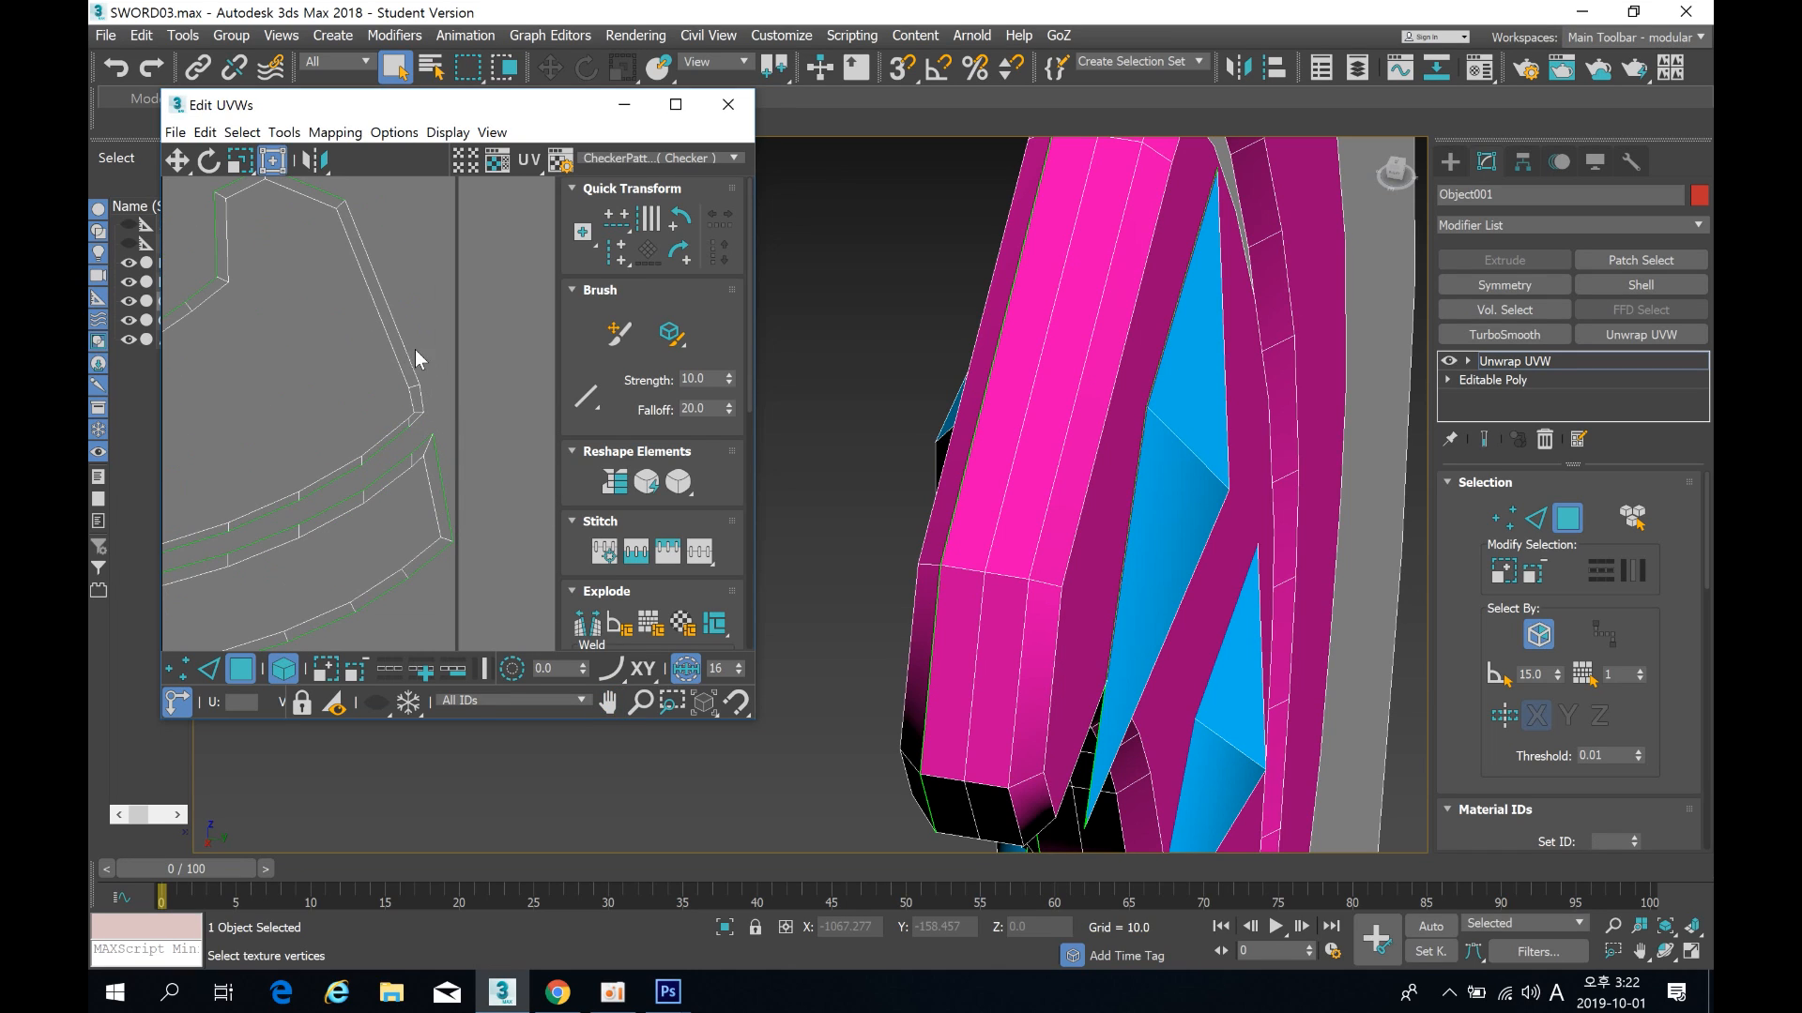
Step: Check the remaining long edge faces of the hooked tip and the face below them against the lower body shell's outline
left_click(1066, 484)
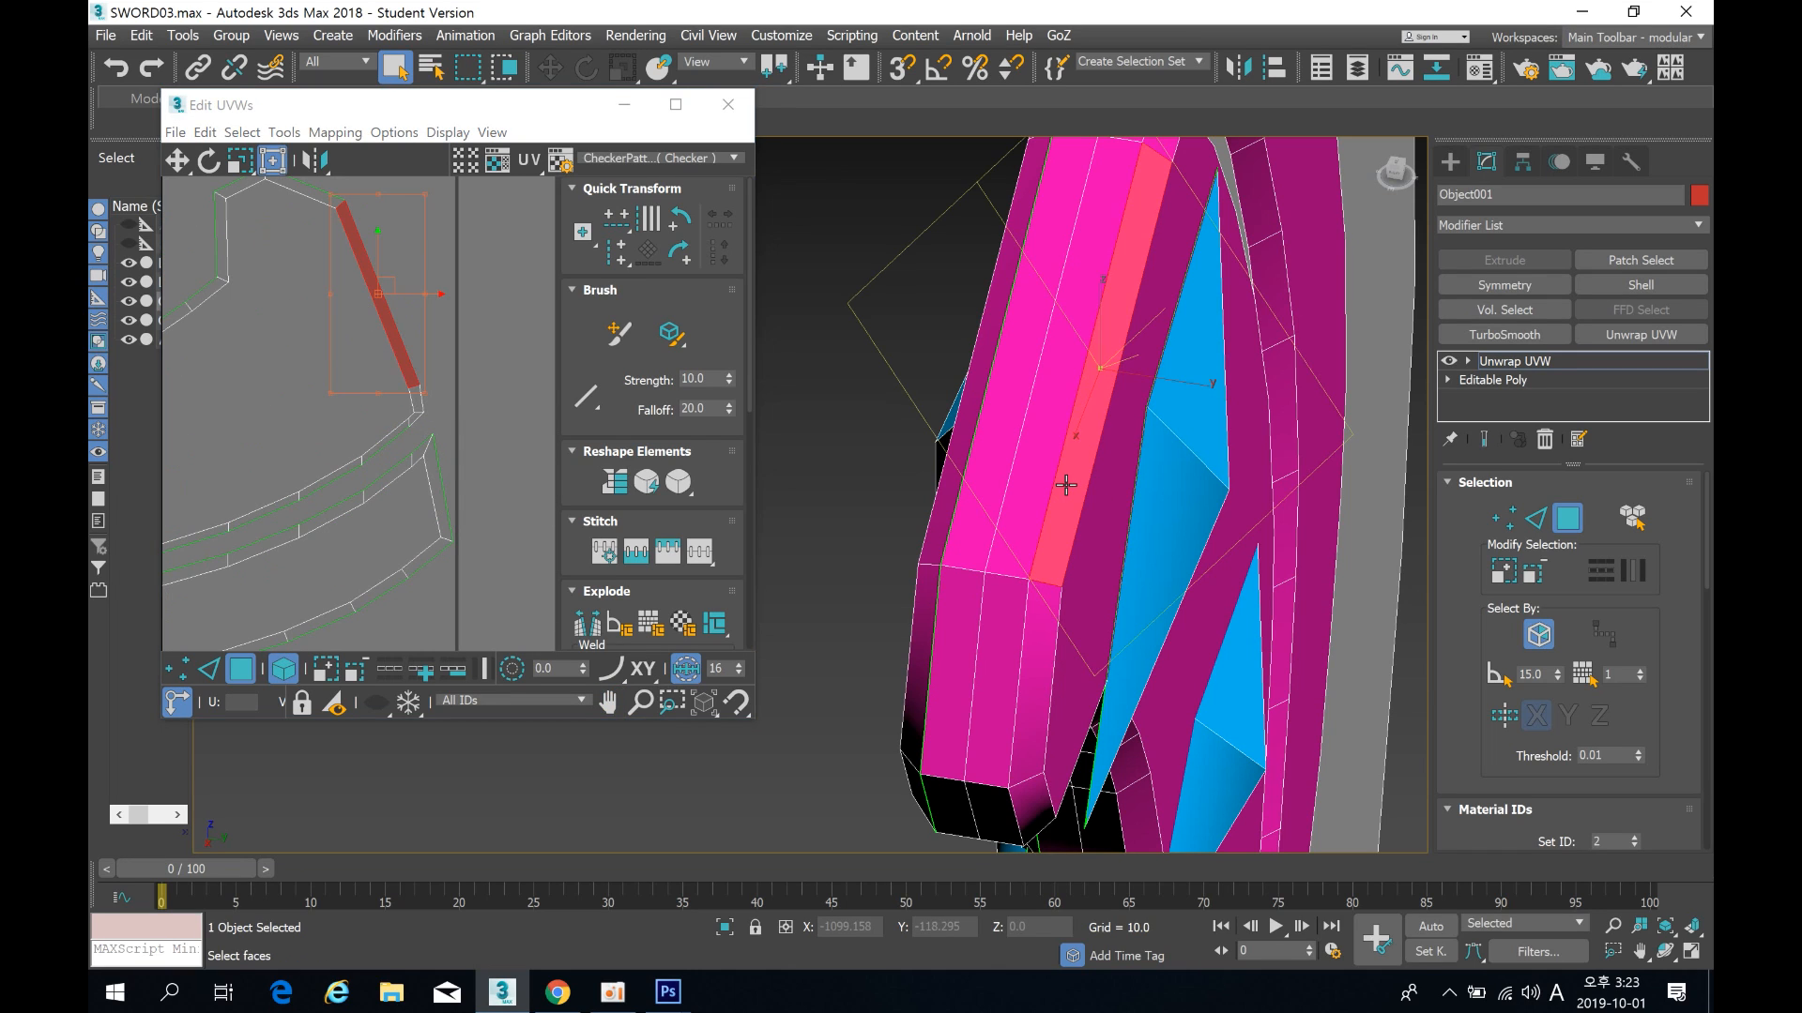
left_click(995, 474)
left_click(1022, 502)
left_click(982, 492)
left_click(1007, 541)
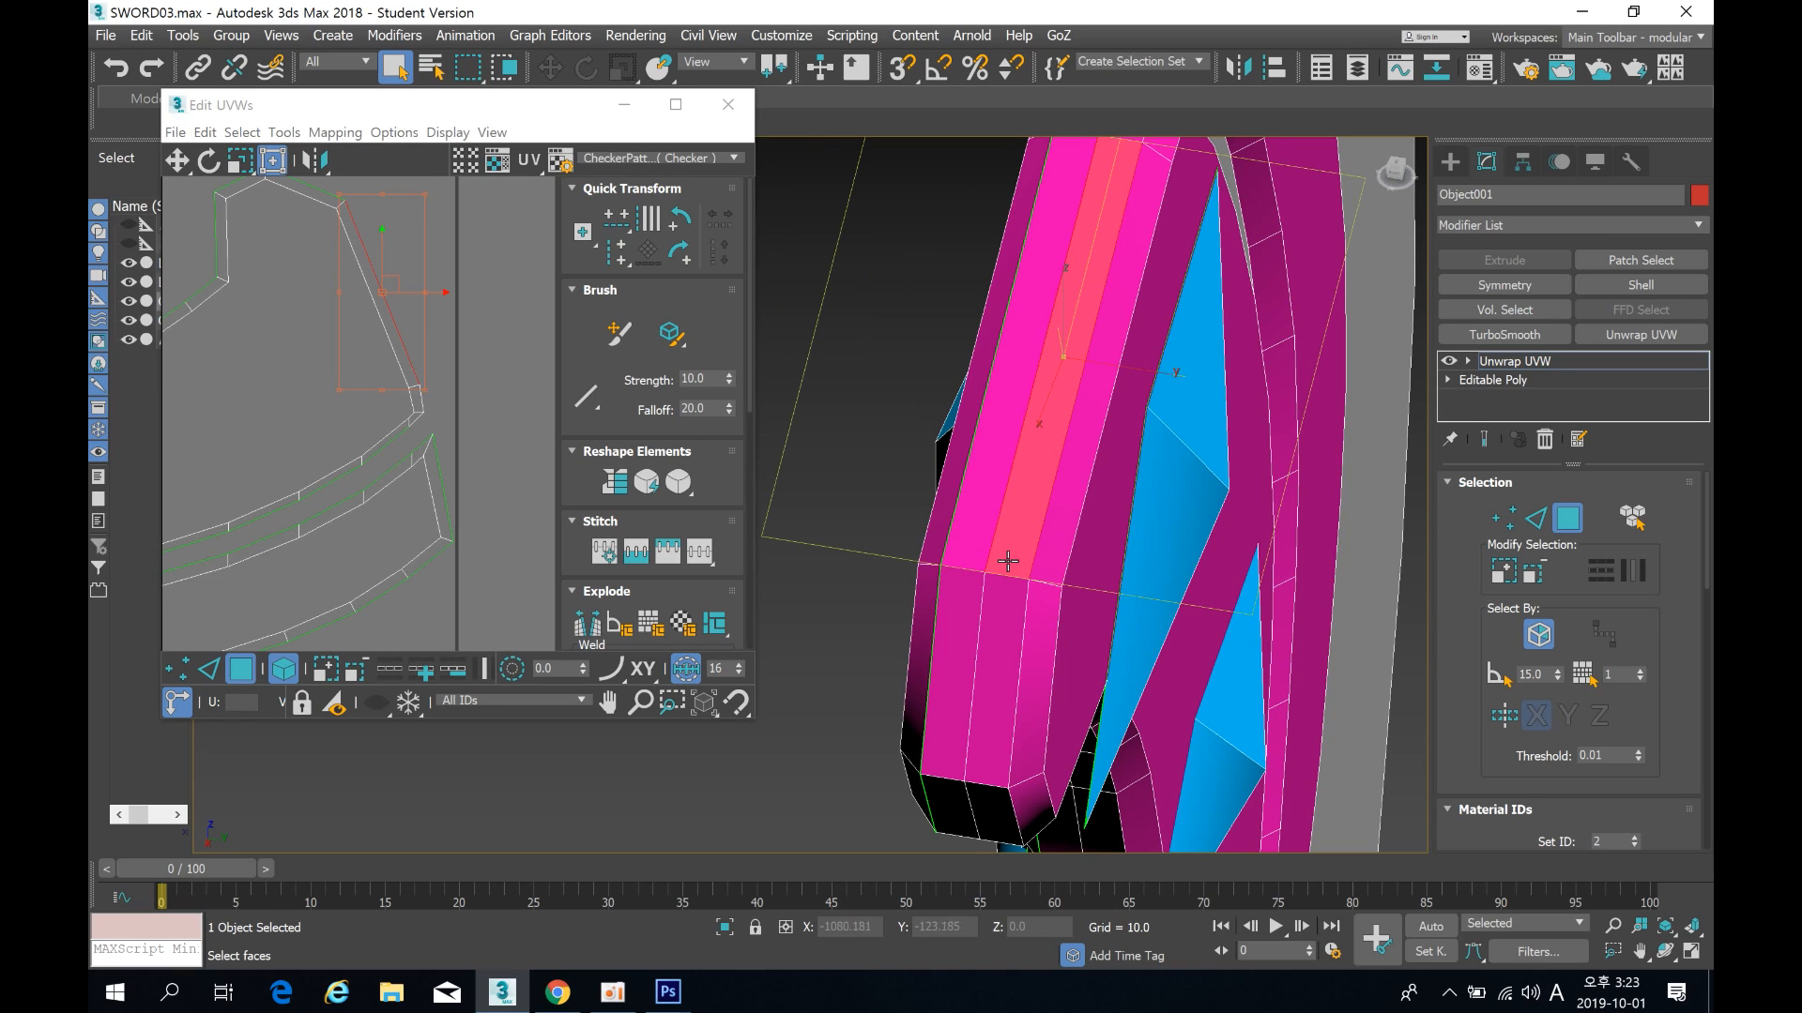
left_click(1006, 595)
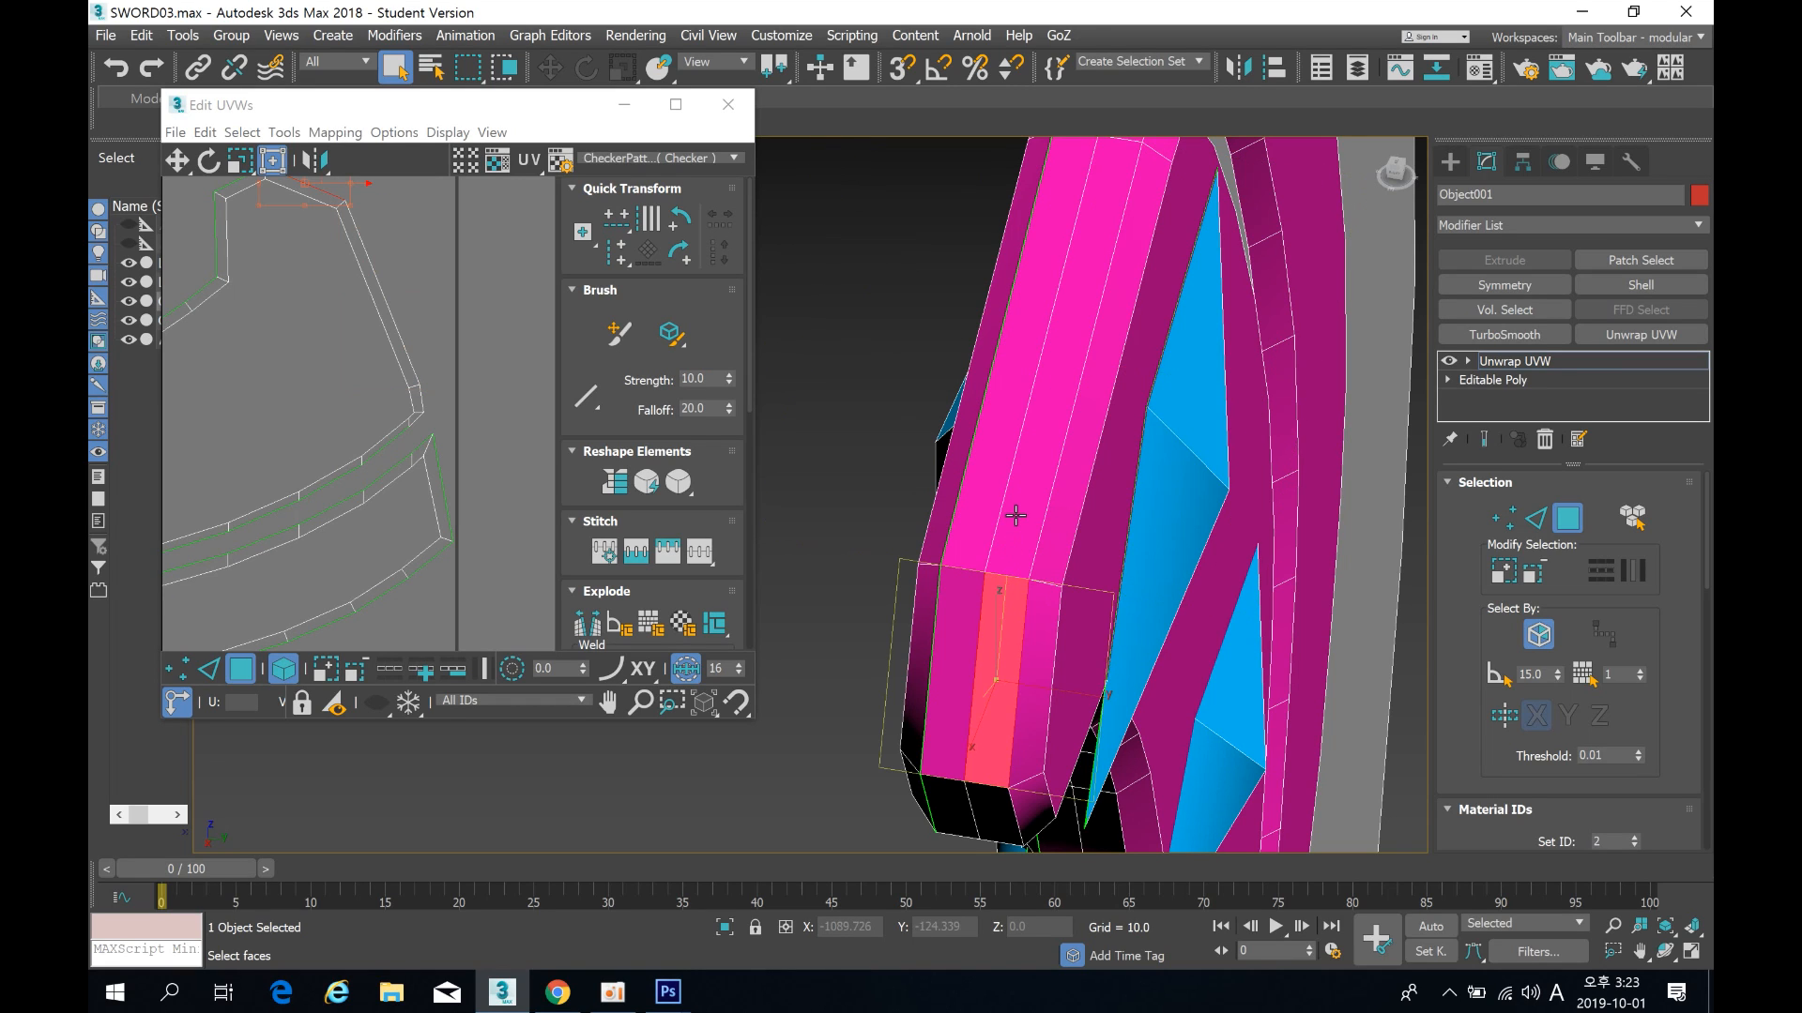
middle_click_drag(330, 370, 386, 273)
scroll(305, 369, "down", 3)
scroll(357, 318, "down", 3)
Step: Try Quick Peel on the lower body shell, then undo it and clear the selection
middle_click_drag(1038, 518, 849, 413)
scroll(1002, 449, "down", 3)
scroll(1001, 450, "down", 2)
middle_click_drag(387, 377, 450, 346)
scroll(451, 346, "down", 3)
left_click(325, 419)
middle_click_drag(325, 420, 306, 435)
left_click_drag(204, 280, 527, 424)
middle_click_drag(376, 383, 388, 335)
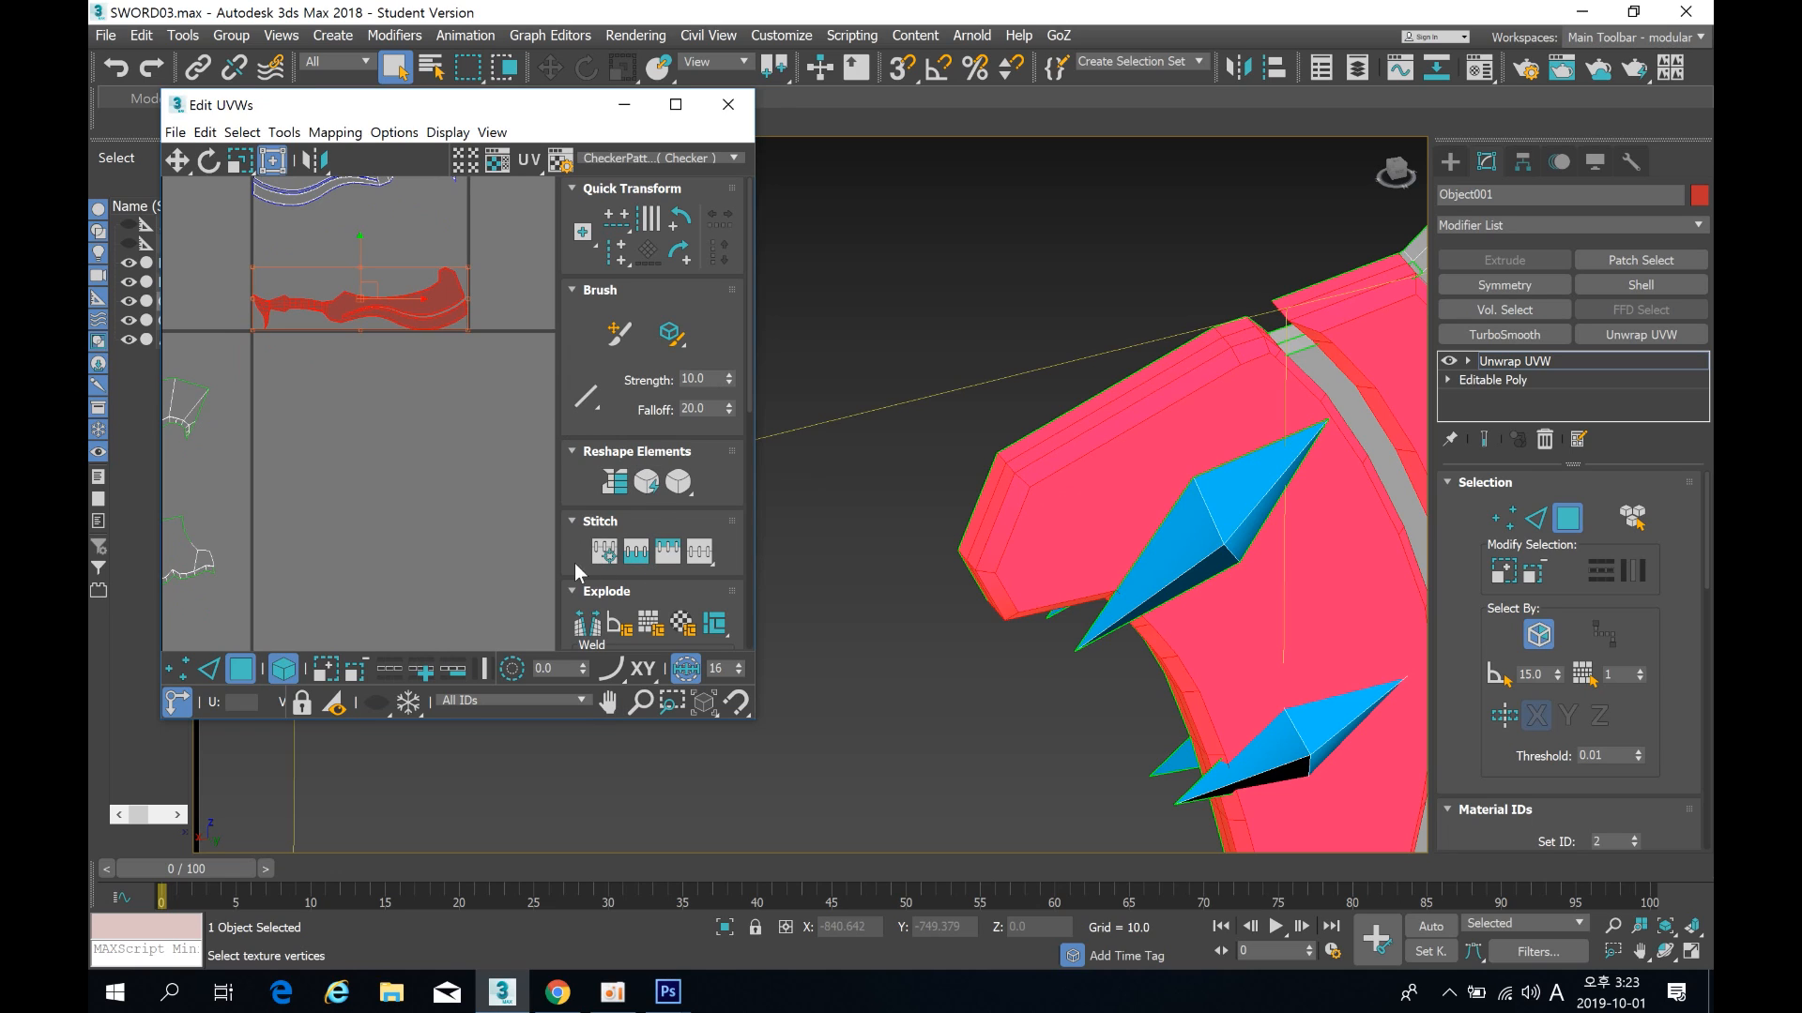
scroll(588, 420, "down", 5)
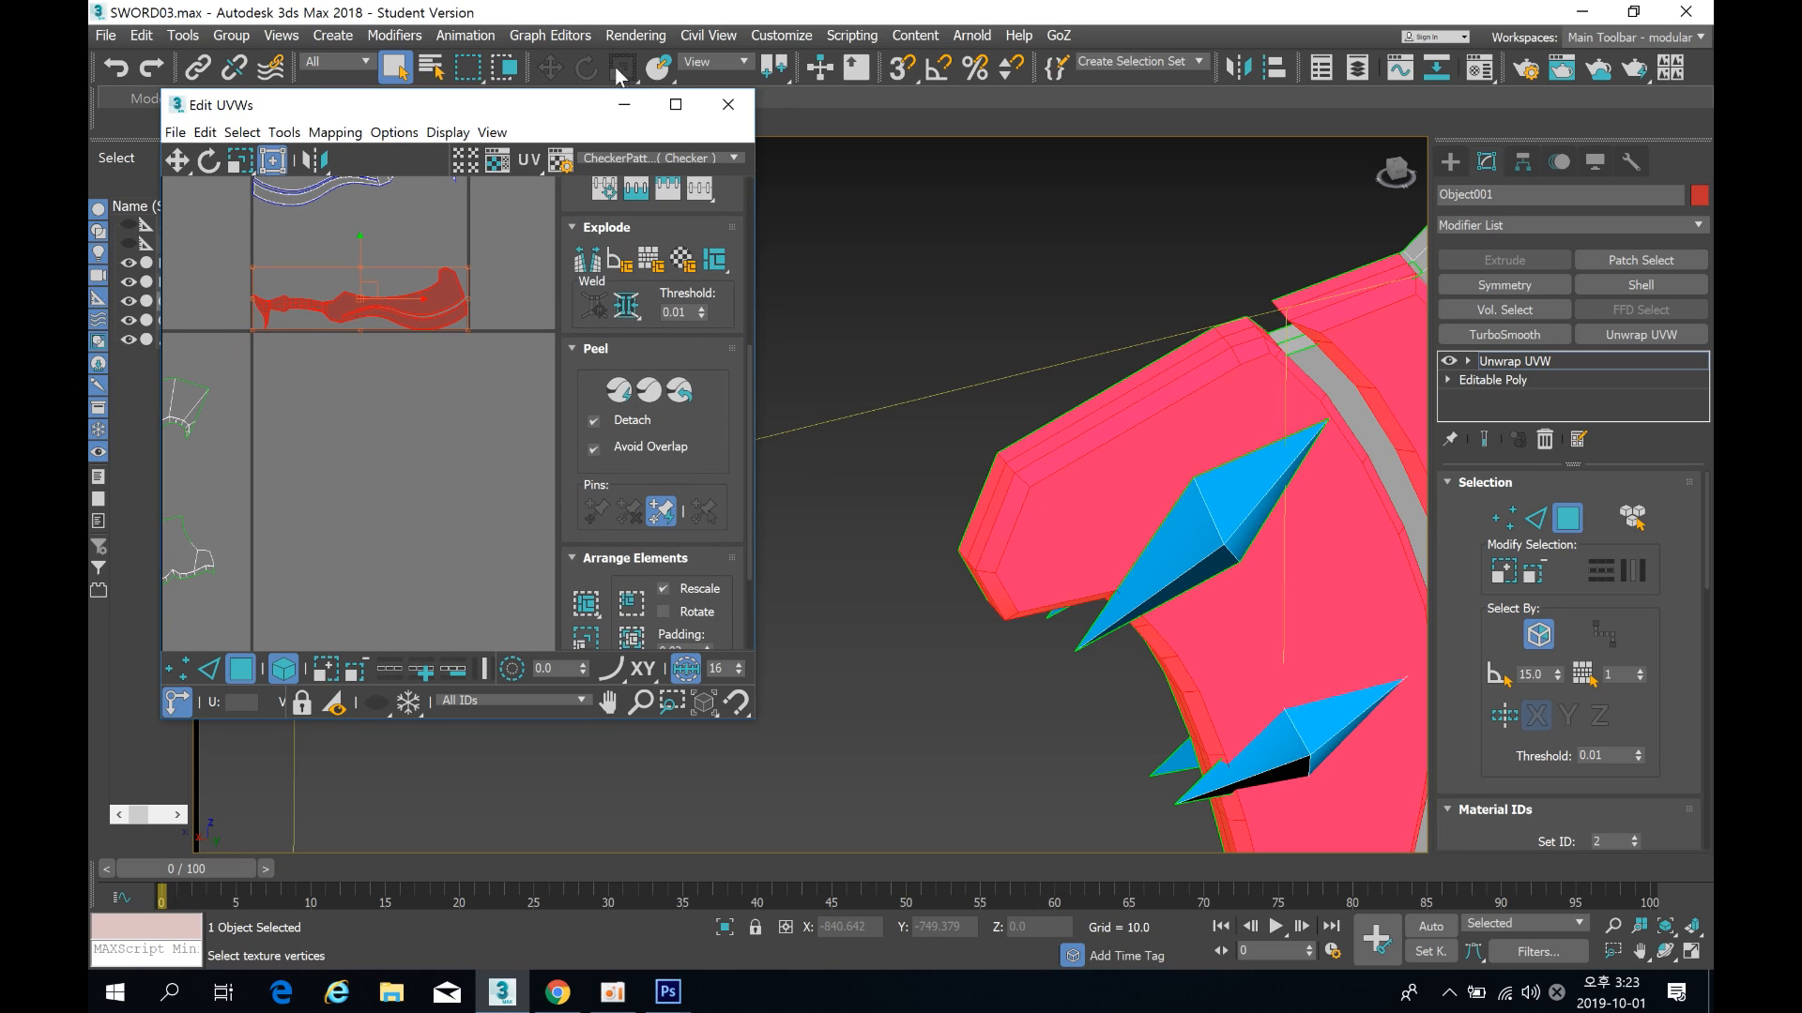
left_click(618, 393)
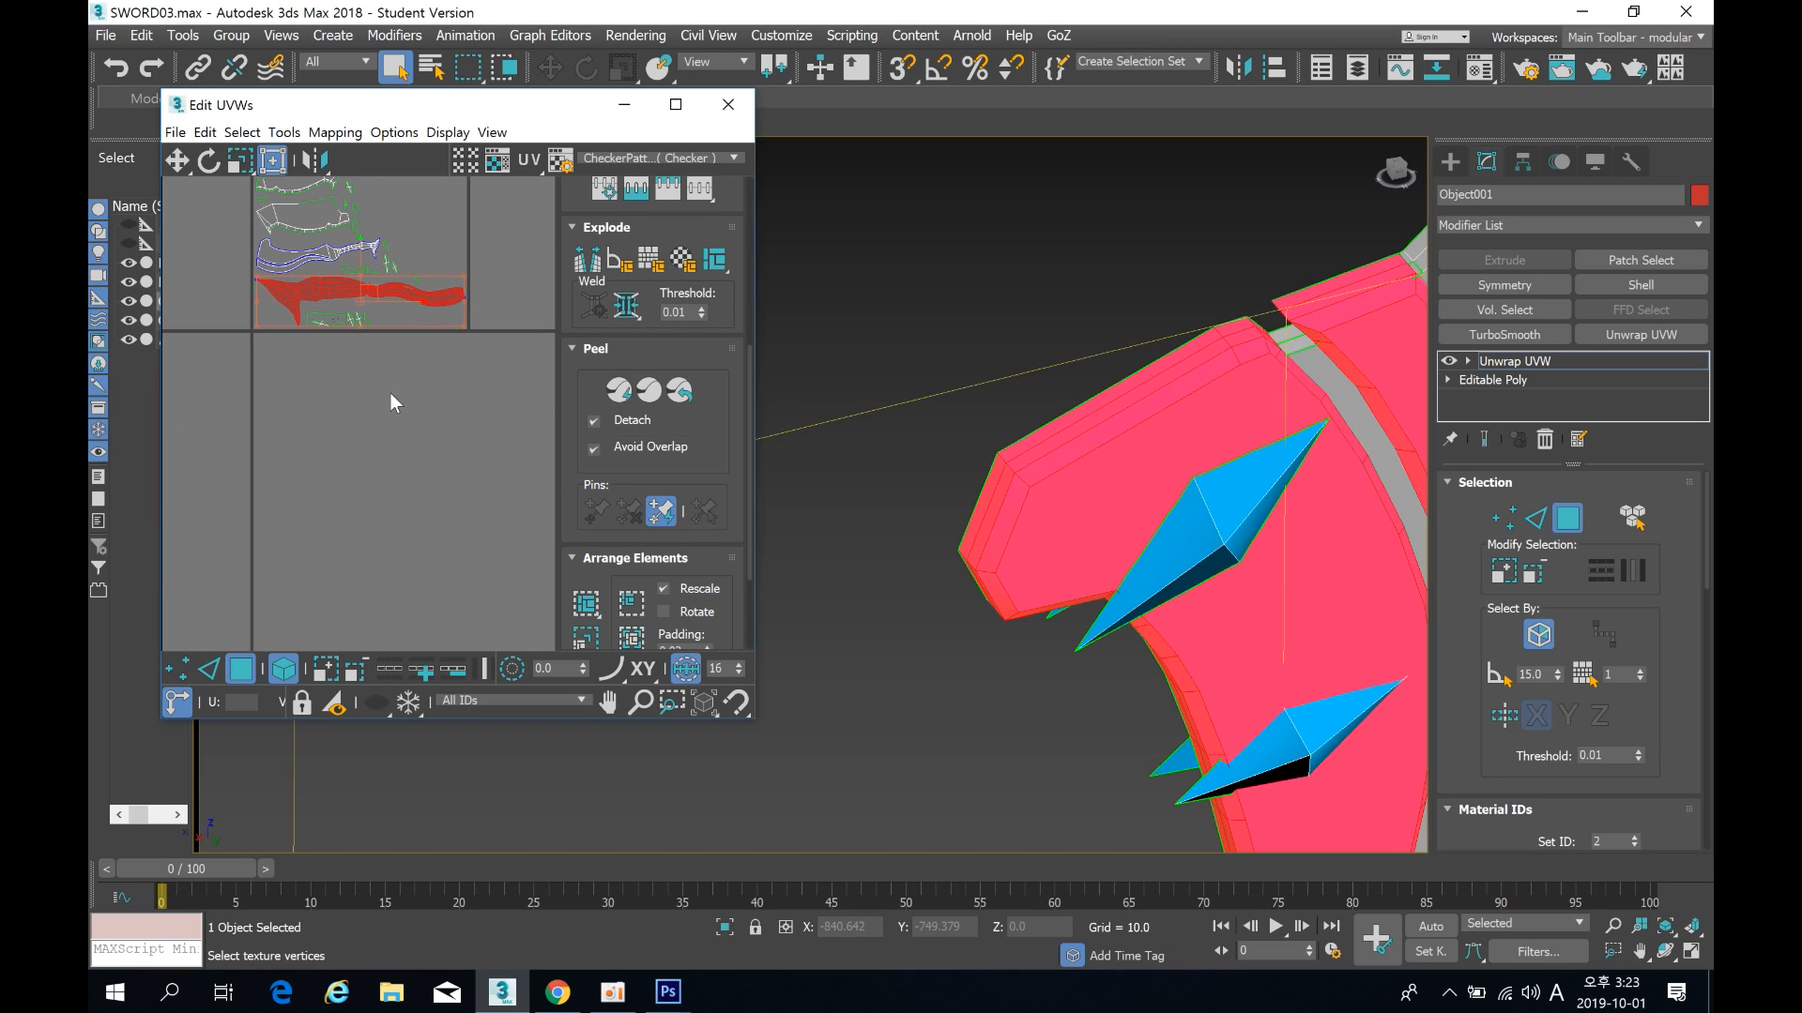
middle_click_drag(391, 395, 396, 521)
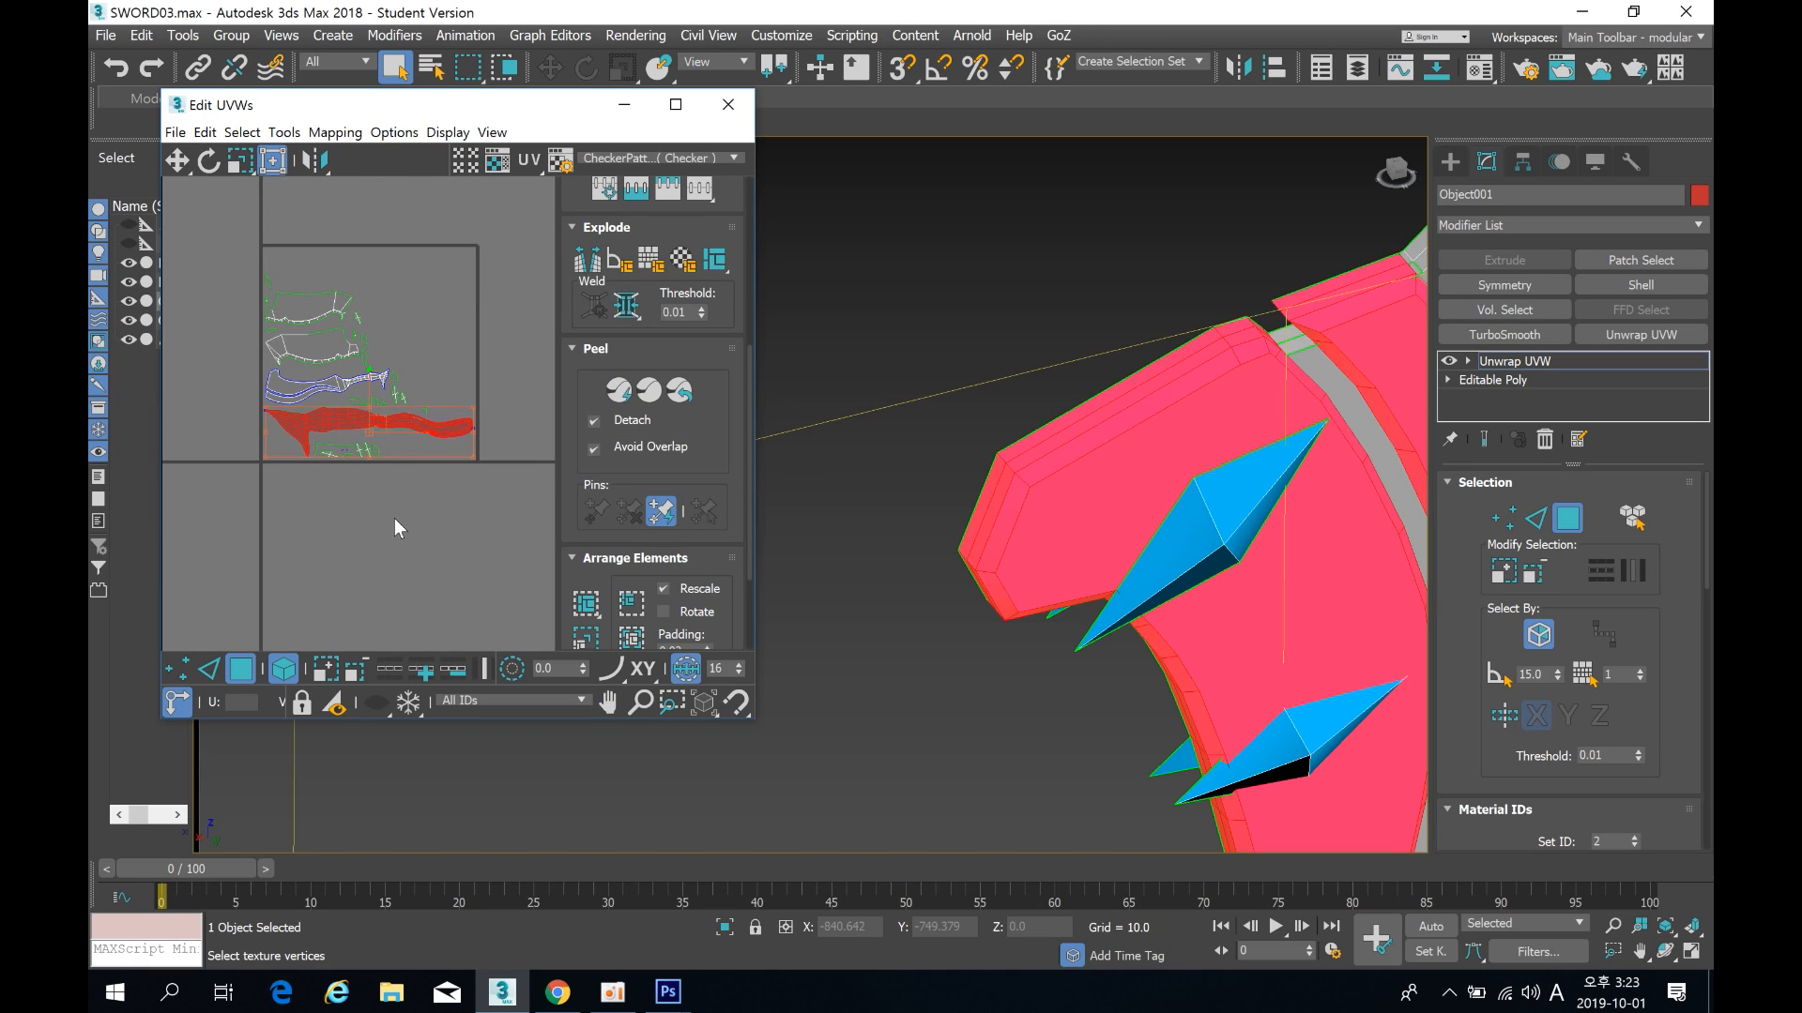
key("ctrl+z")
left_click(407, 517)
Step: Select the narrow faces on top of the body's hooked tip to check where the seam splits them in the UV layout
scroll(429, 443, "up", 4)
scroll(357, 446, "up", 3)
scroll(317, 456, "down", 6)
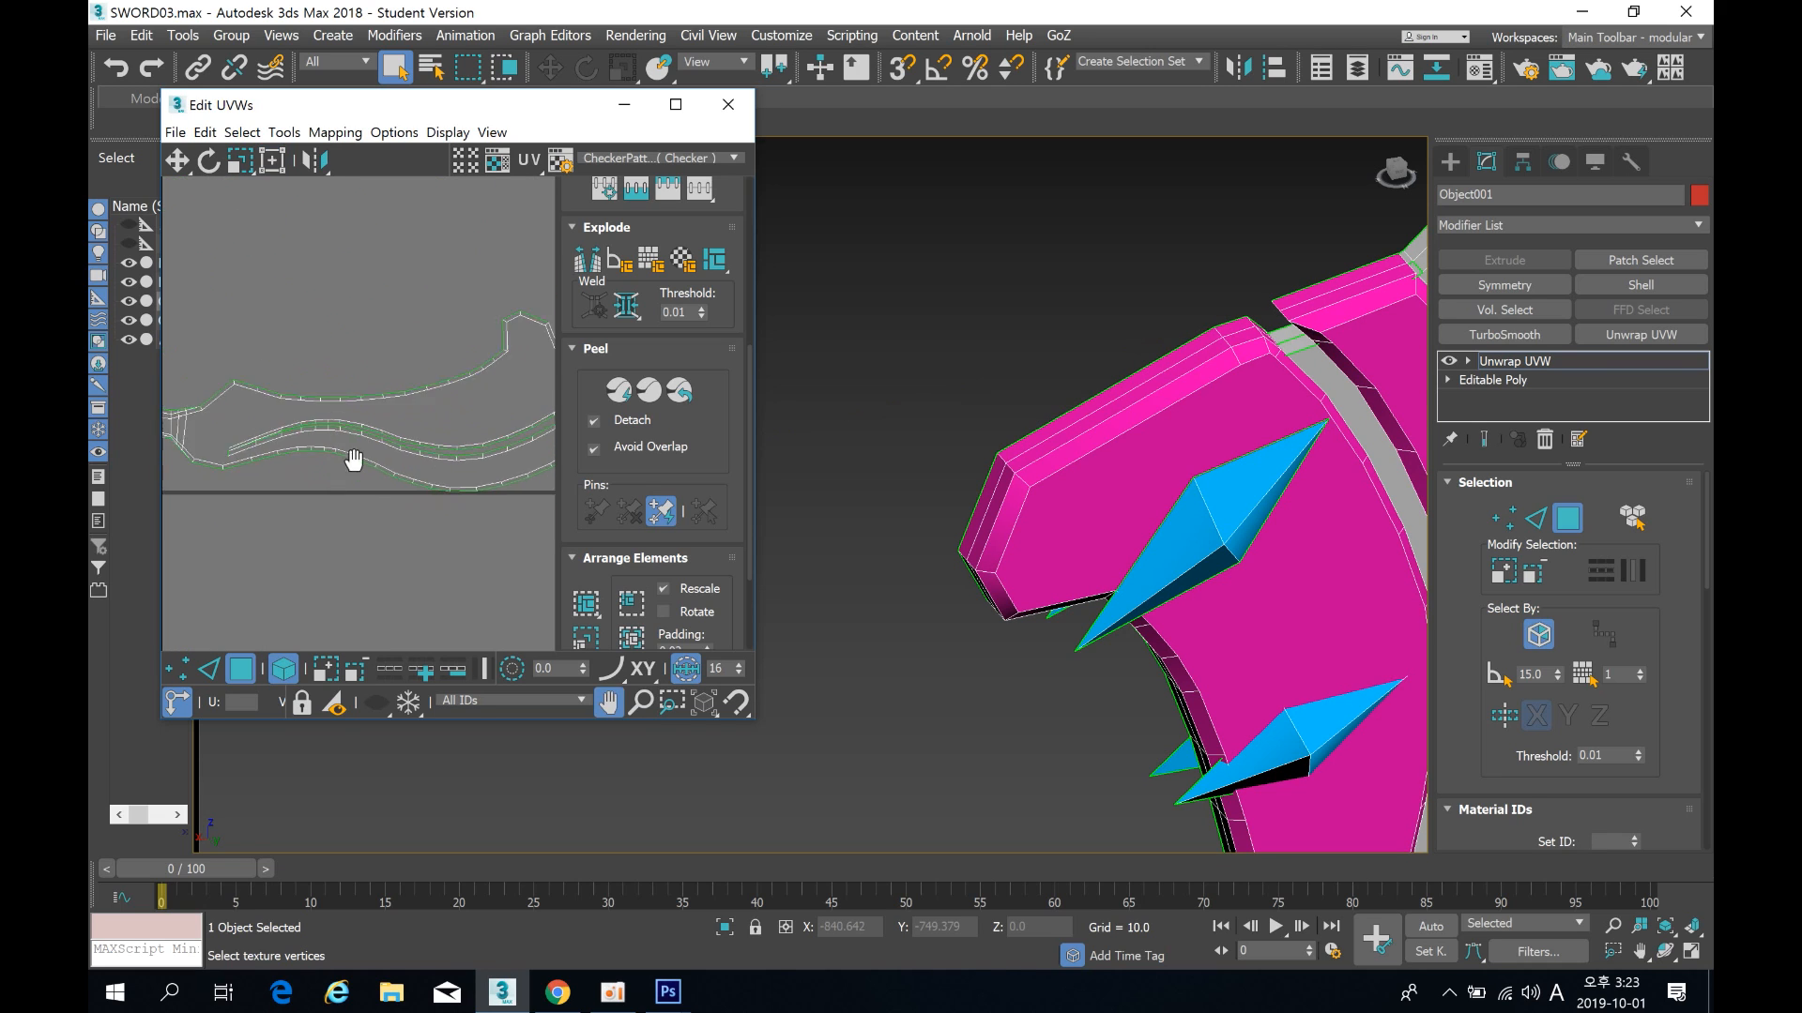
middle_click_drag(1306, 496, 1169, 452)
scroll(1169, 465, "down", 3)
middle_click_drag(1160, 518, 1168, 413)
middle_click_drag(1194, 314, 1134, 390)
scroll(1155, 375, "up", 4)
middle_click_drag(1223, 615, 1209, 535)
left_click(1188, 466)
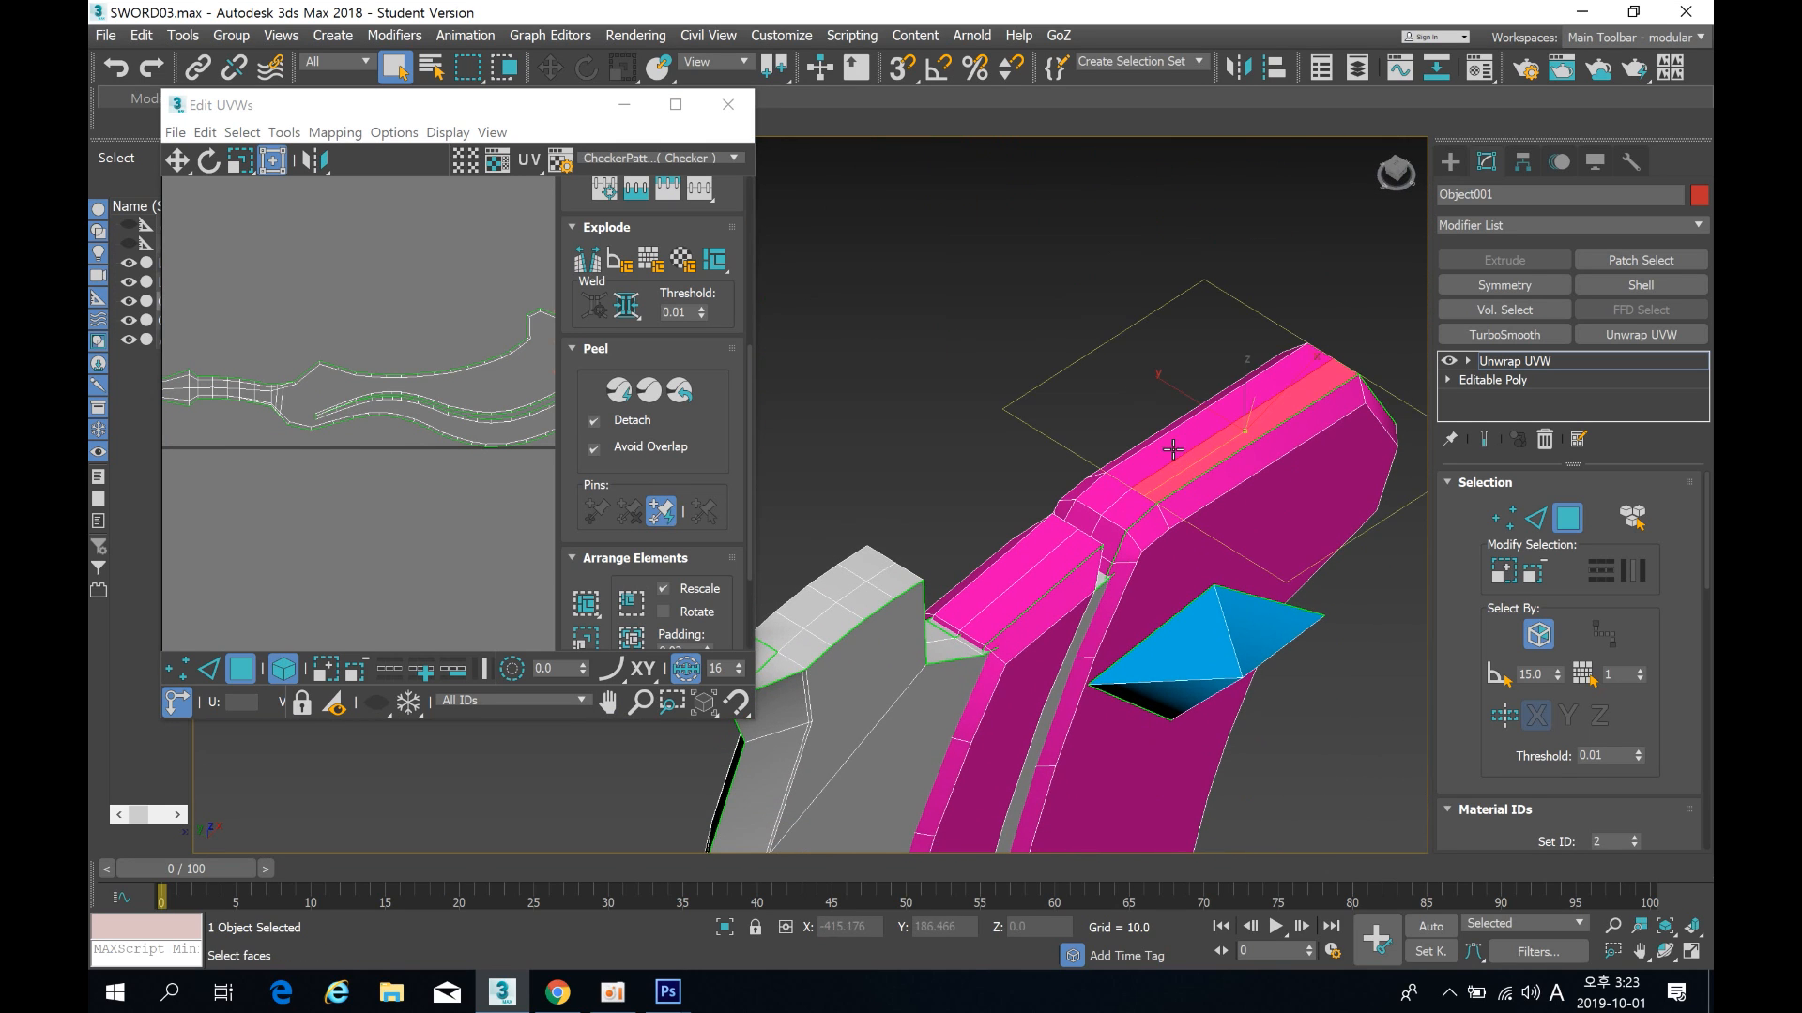
left_click(1230, 437)
scroll(416, 345, "up", 8)
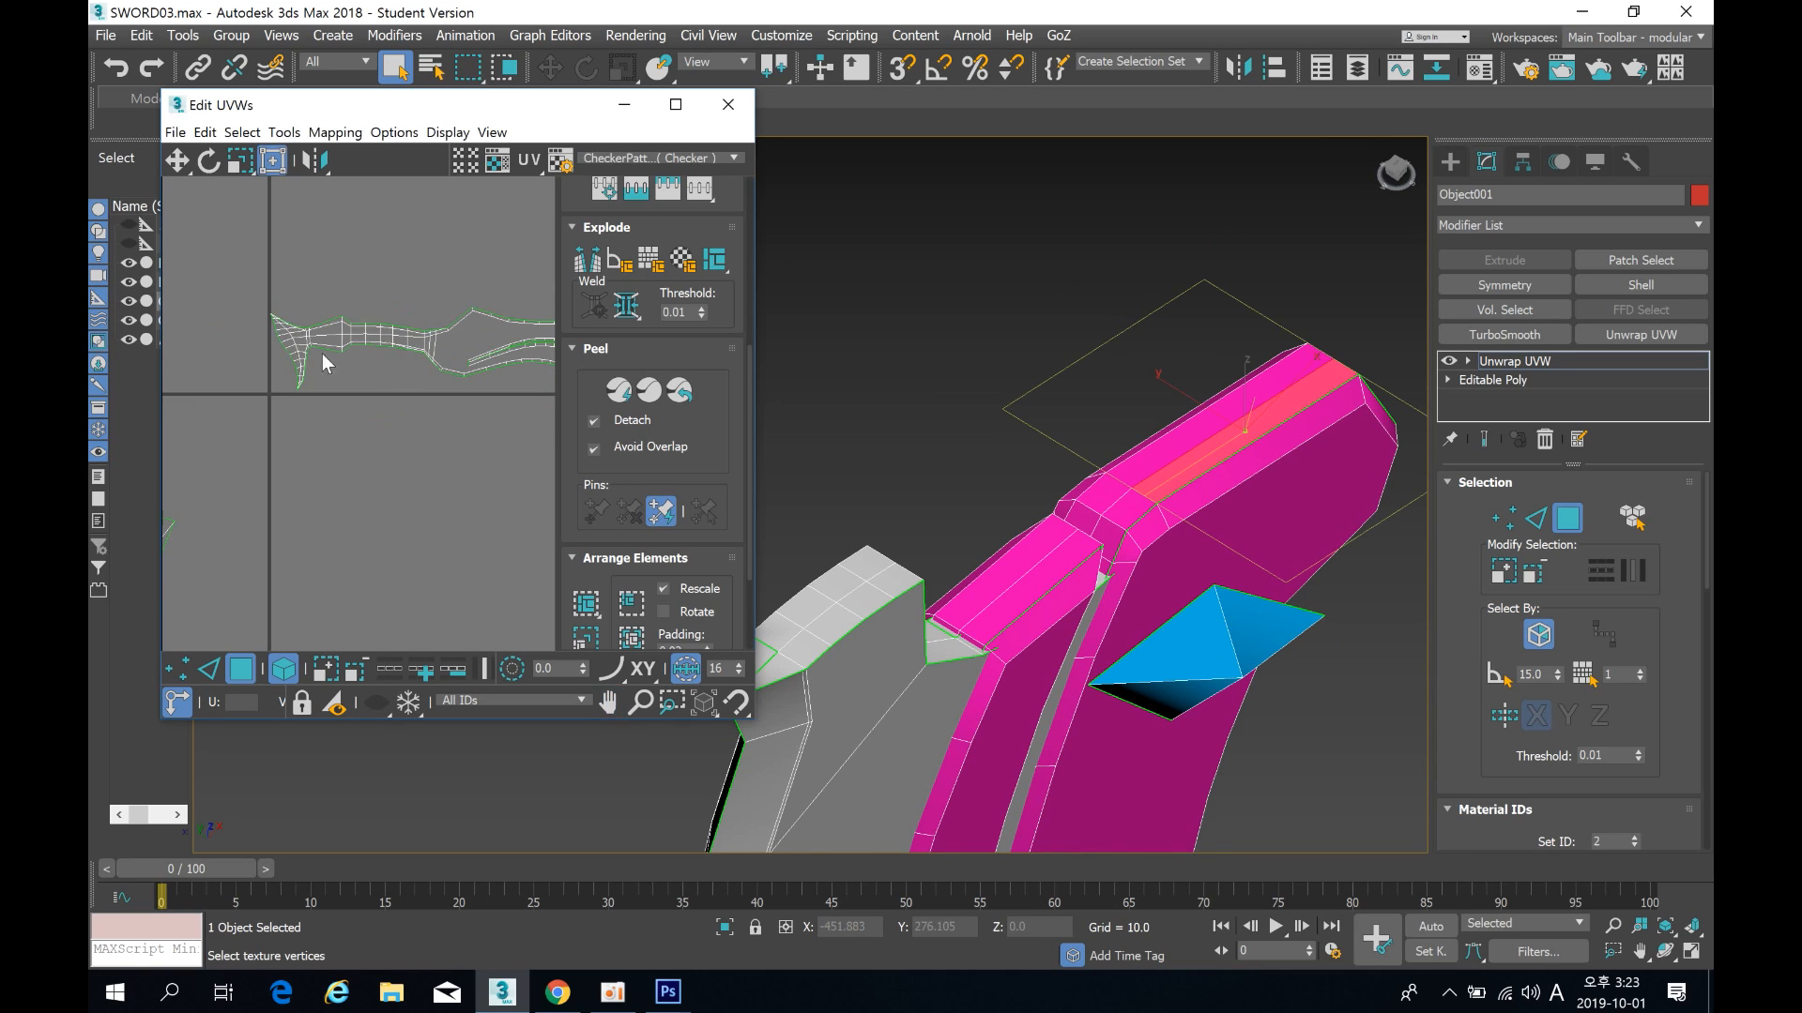
middle_click_drag(344, 405, 241, 396)
middle_click_drag(1148, 557, 1076, 451)
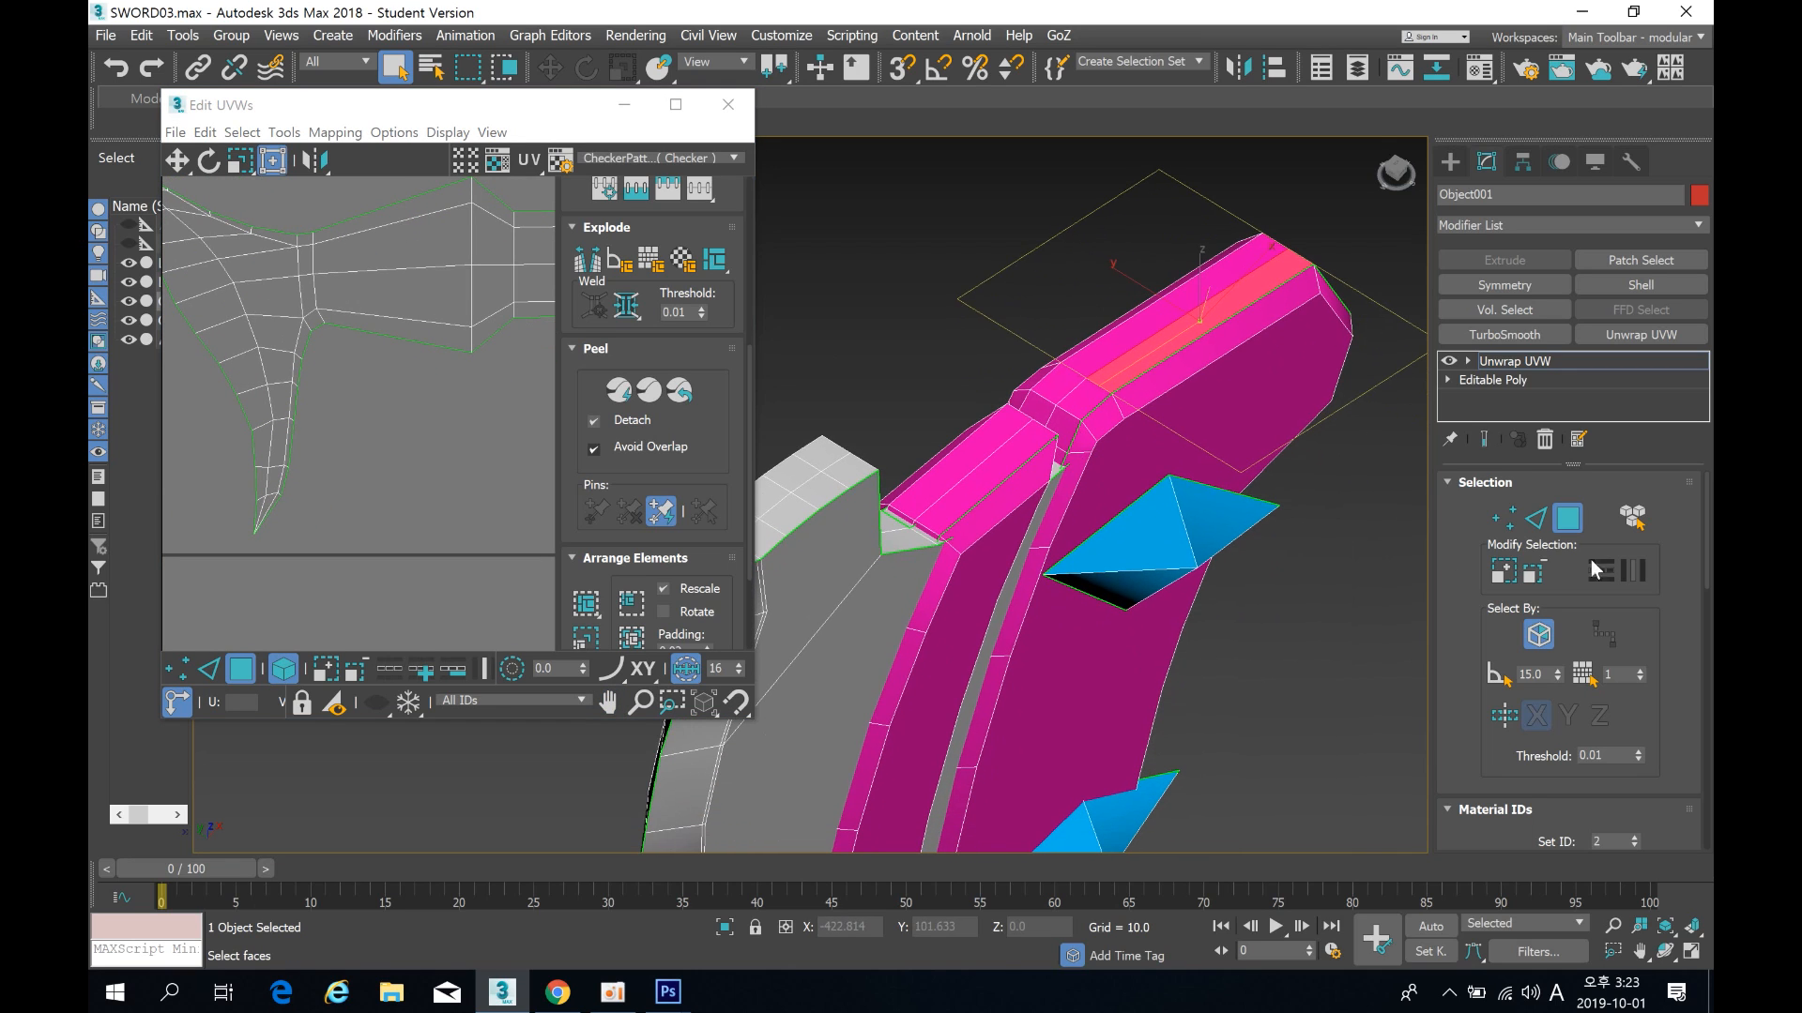
Step: Switch to edge selection and select the loop of seam edges running around the body down to the handle
left_click(1535, 517)
double_click(1155, 332)
middle_click_drag(1153, 465, 1202, 312)
scroll(1163, 597, "down", 5)
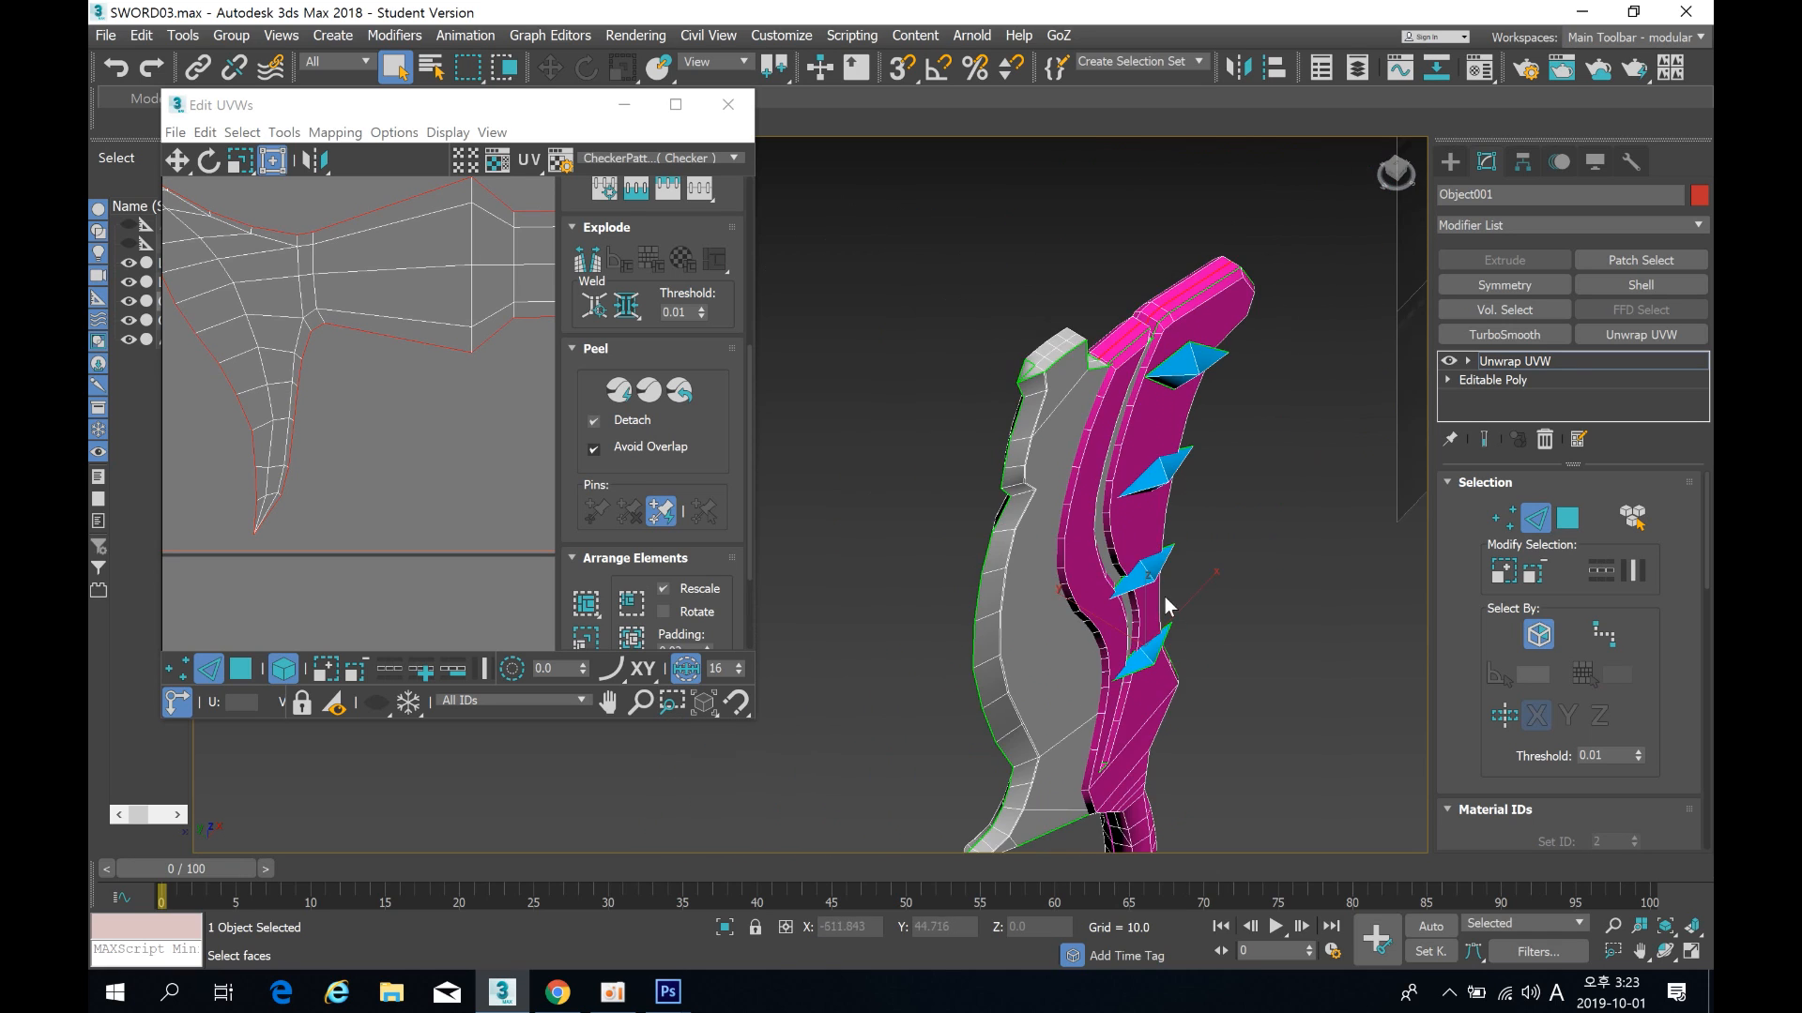
middle_click_drag(1163, 597, 1124, 225)
middle_click_drag(1123, 577, 1137, 475, "alt")
middle_click_drag(441, 327, 384, 381)
scroll(384, 381, "down", 6)
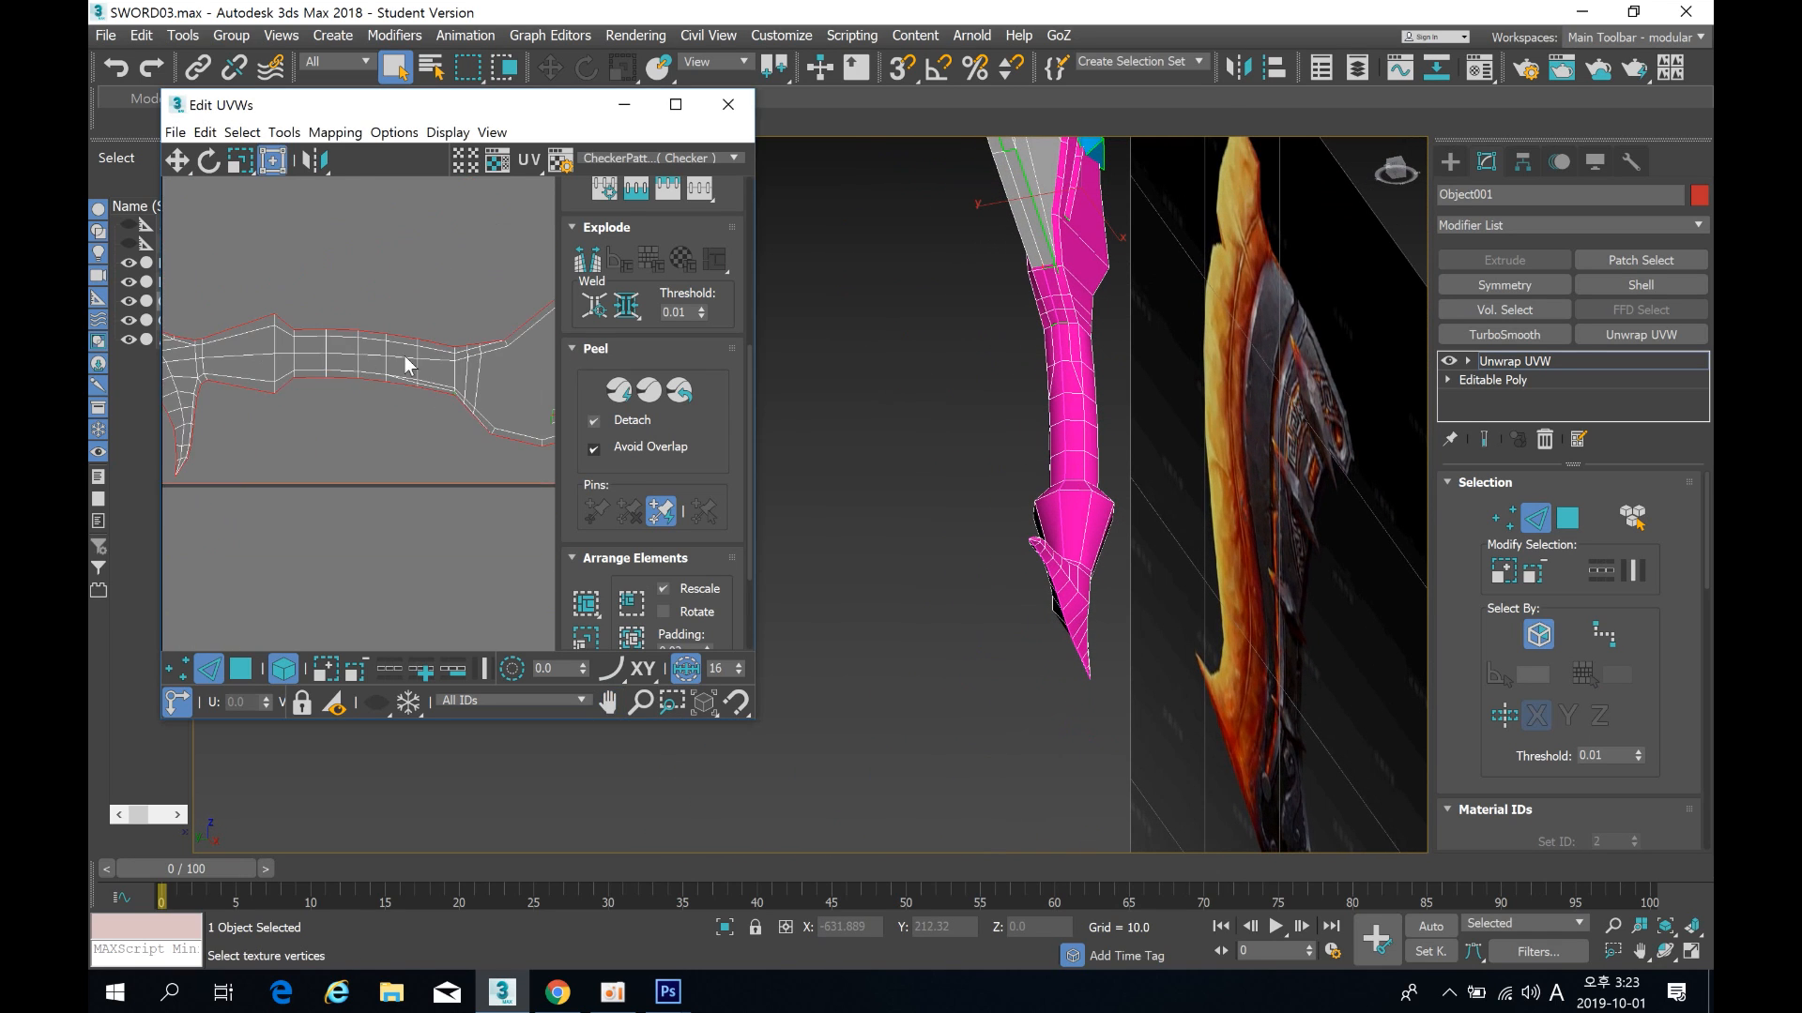
Step: Inspect both body shells in the UV layout to see where the selected seam edges run along their outlines
middle_click_drag(418, 280, 398, 381)
scroll(392, 377, "down", 2)
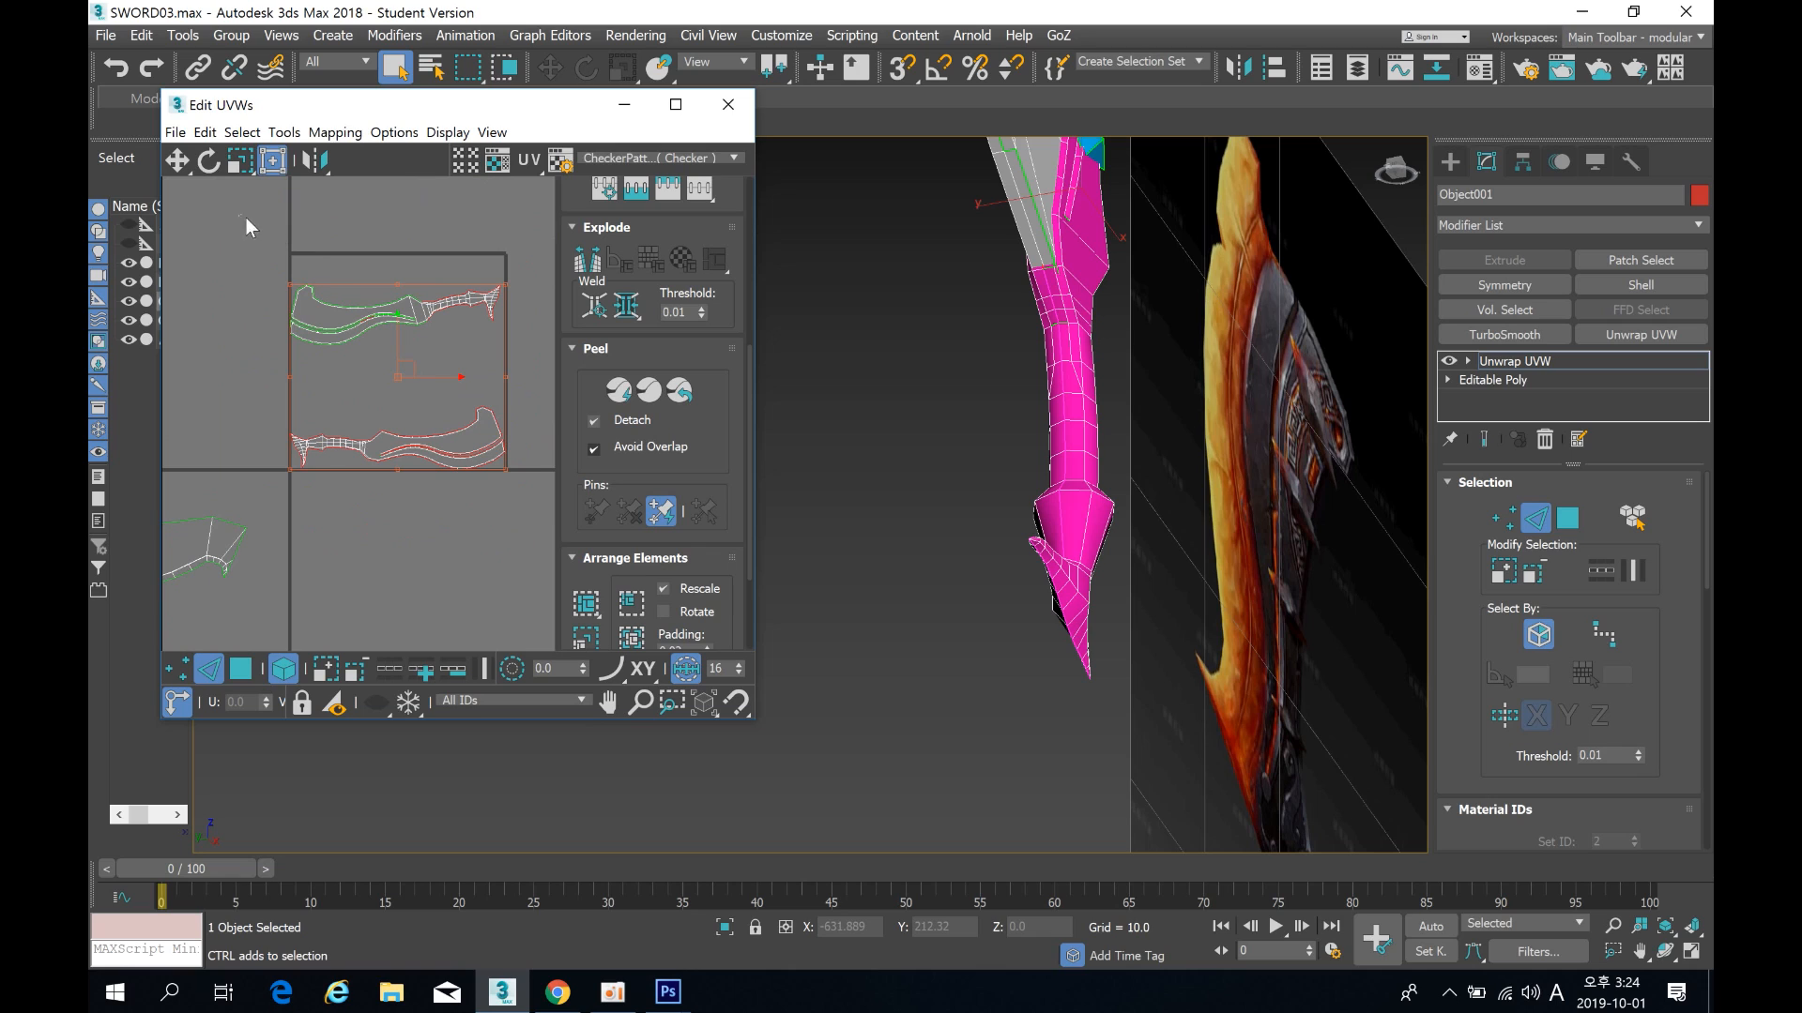
left_click_drag(302, 261, 302, 261)
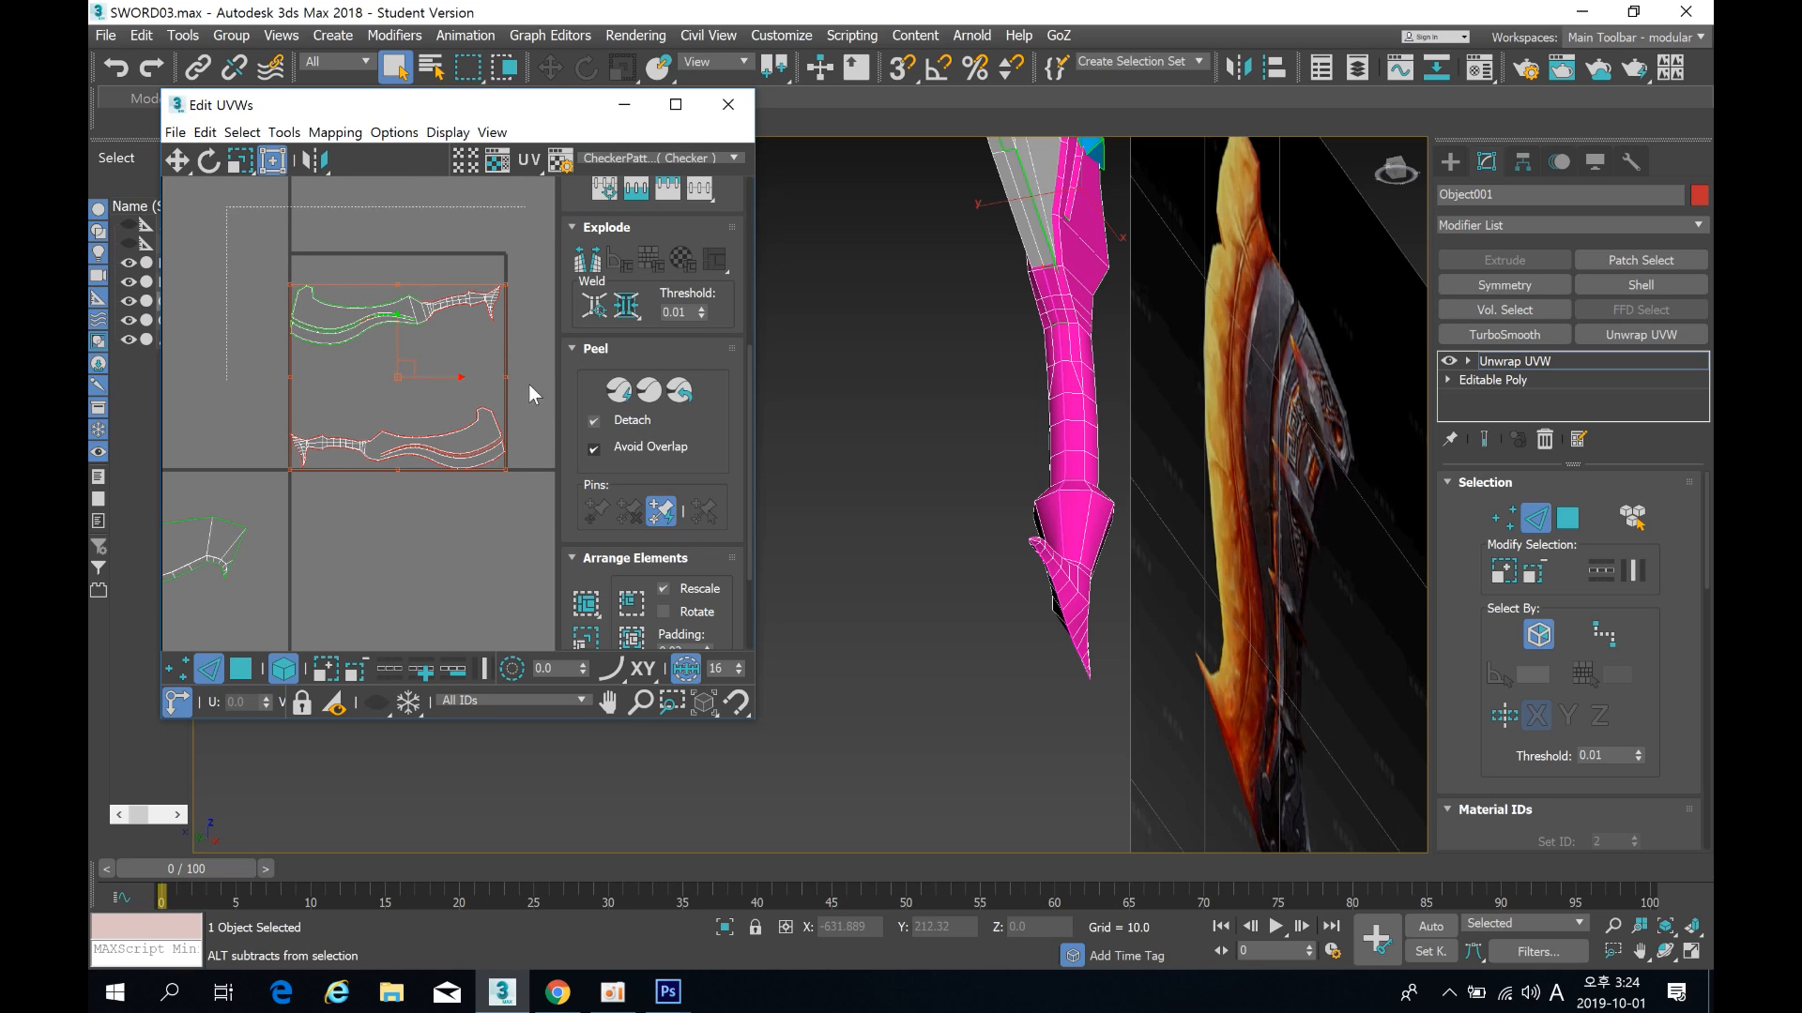
middle_click_drag(426, 507, 412, 404)
scroll(396, 391, "up", 1)
middle_click_drag(392, 329, 407, 460)
left_click(405, 461)
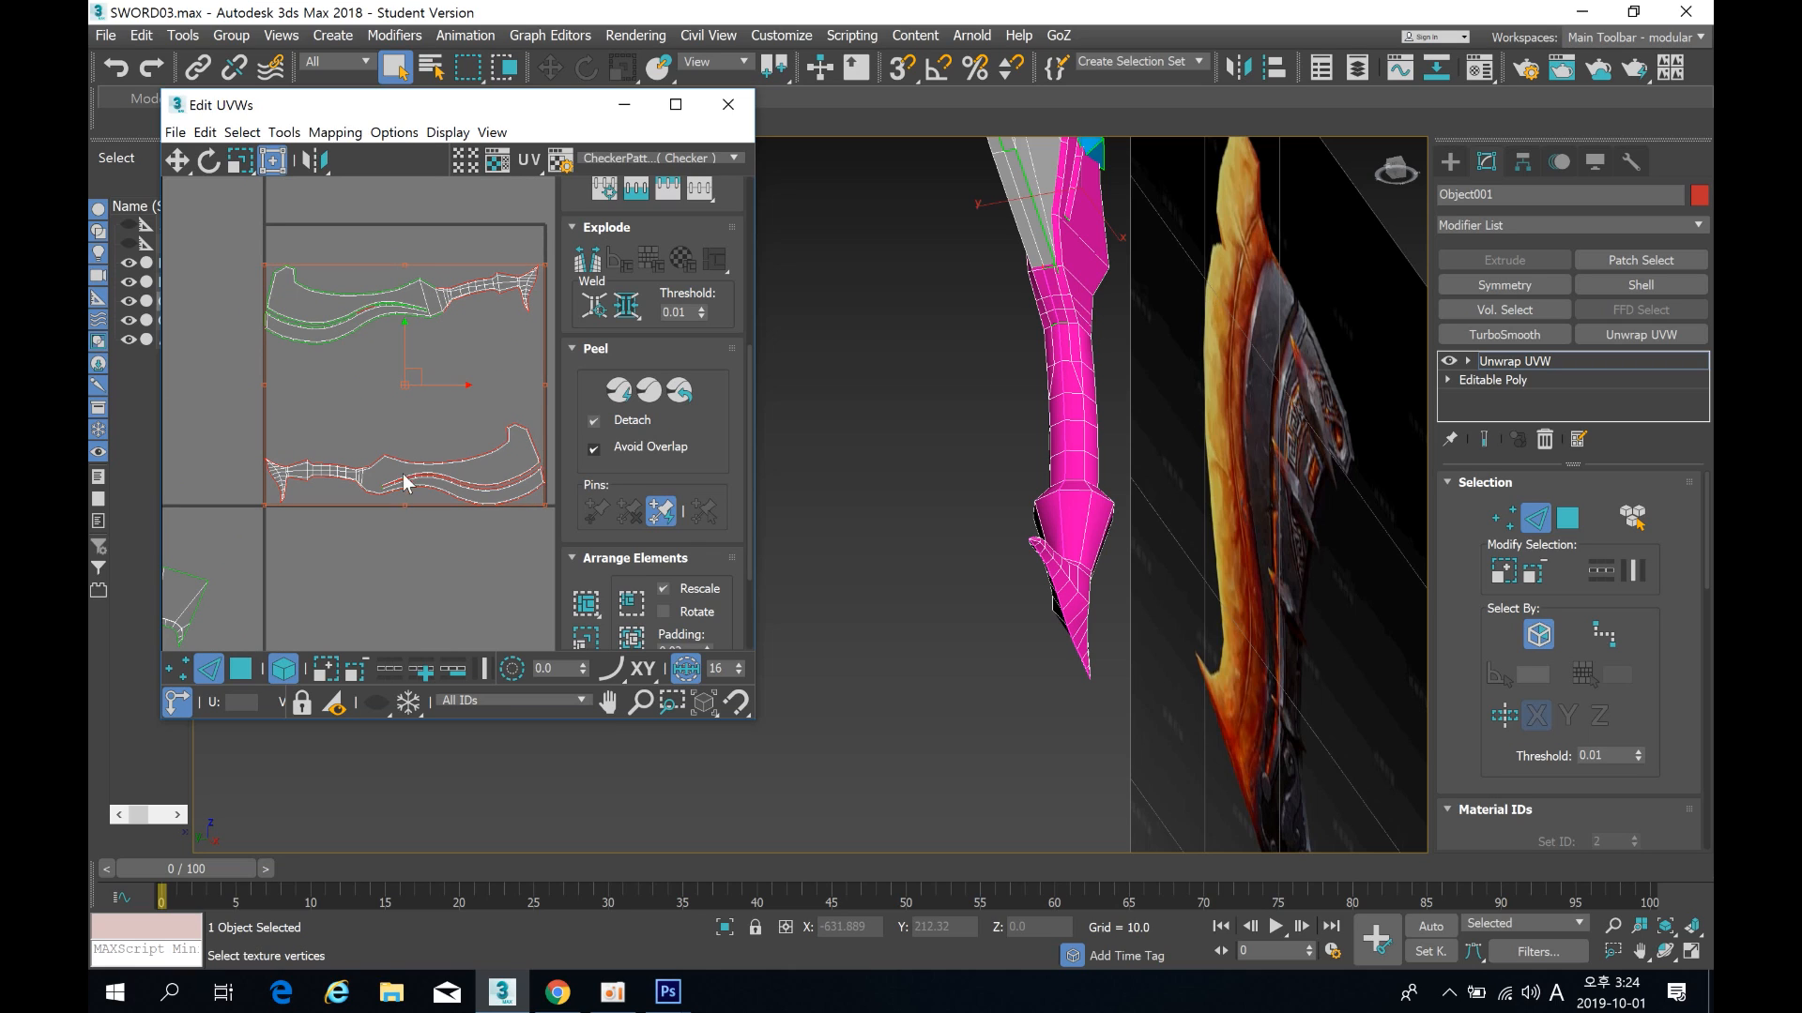
scroll(415, 499, "up", 2)
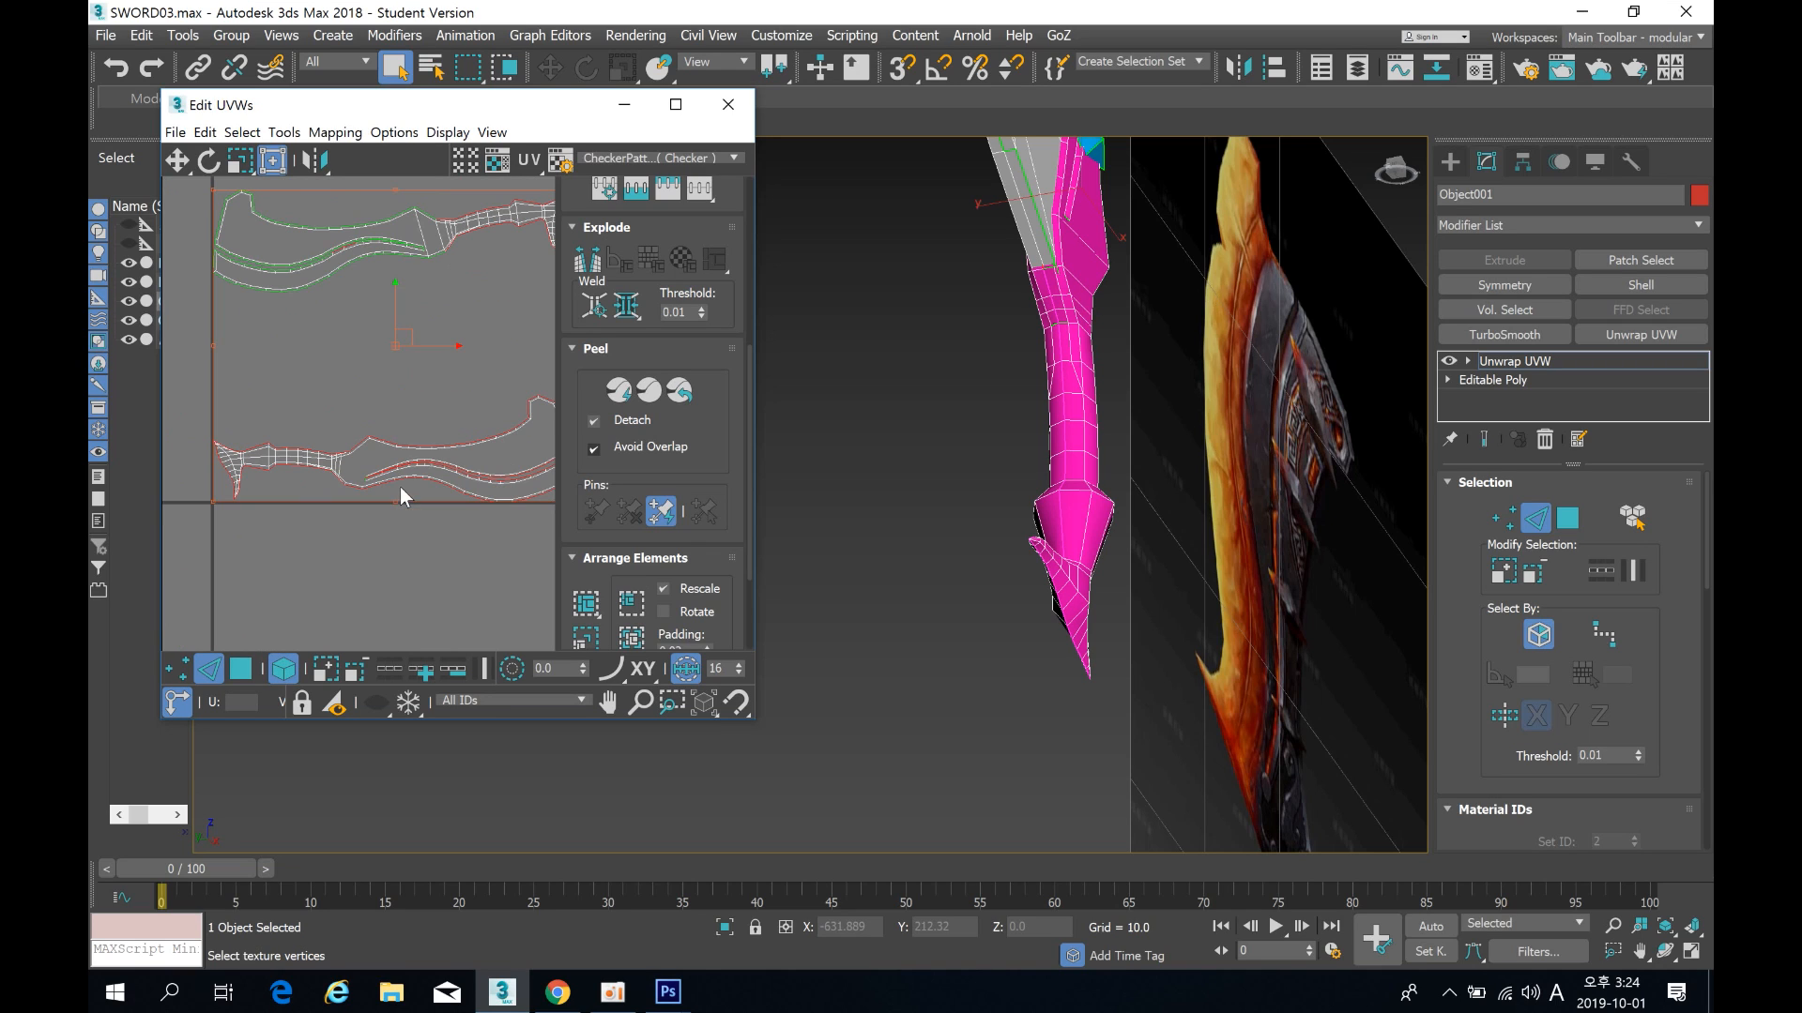
Step: Try scaling the selected seam edges of the body shells with element selection turned off, undo it and return to the Move tool
left_click(240, 161)
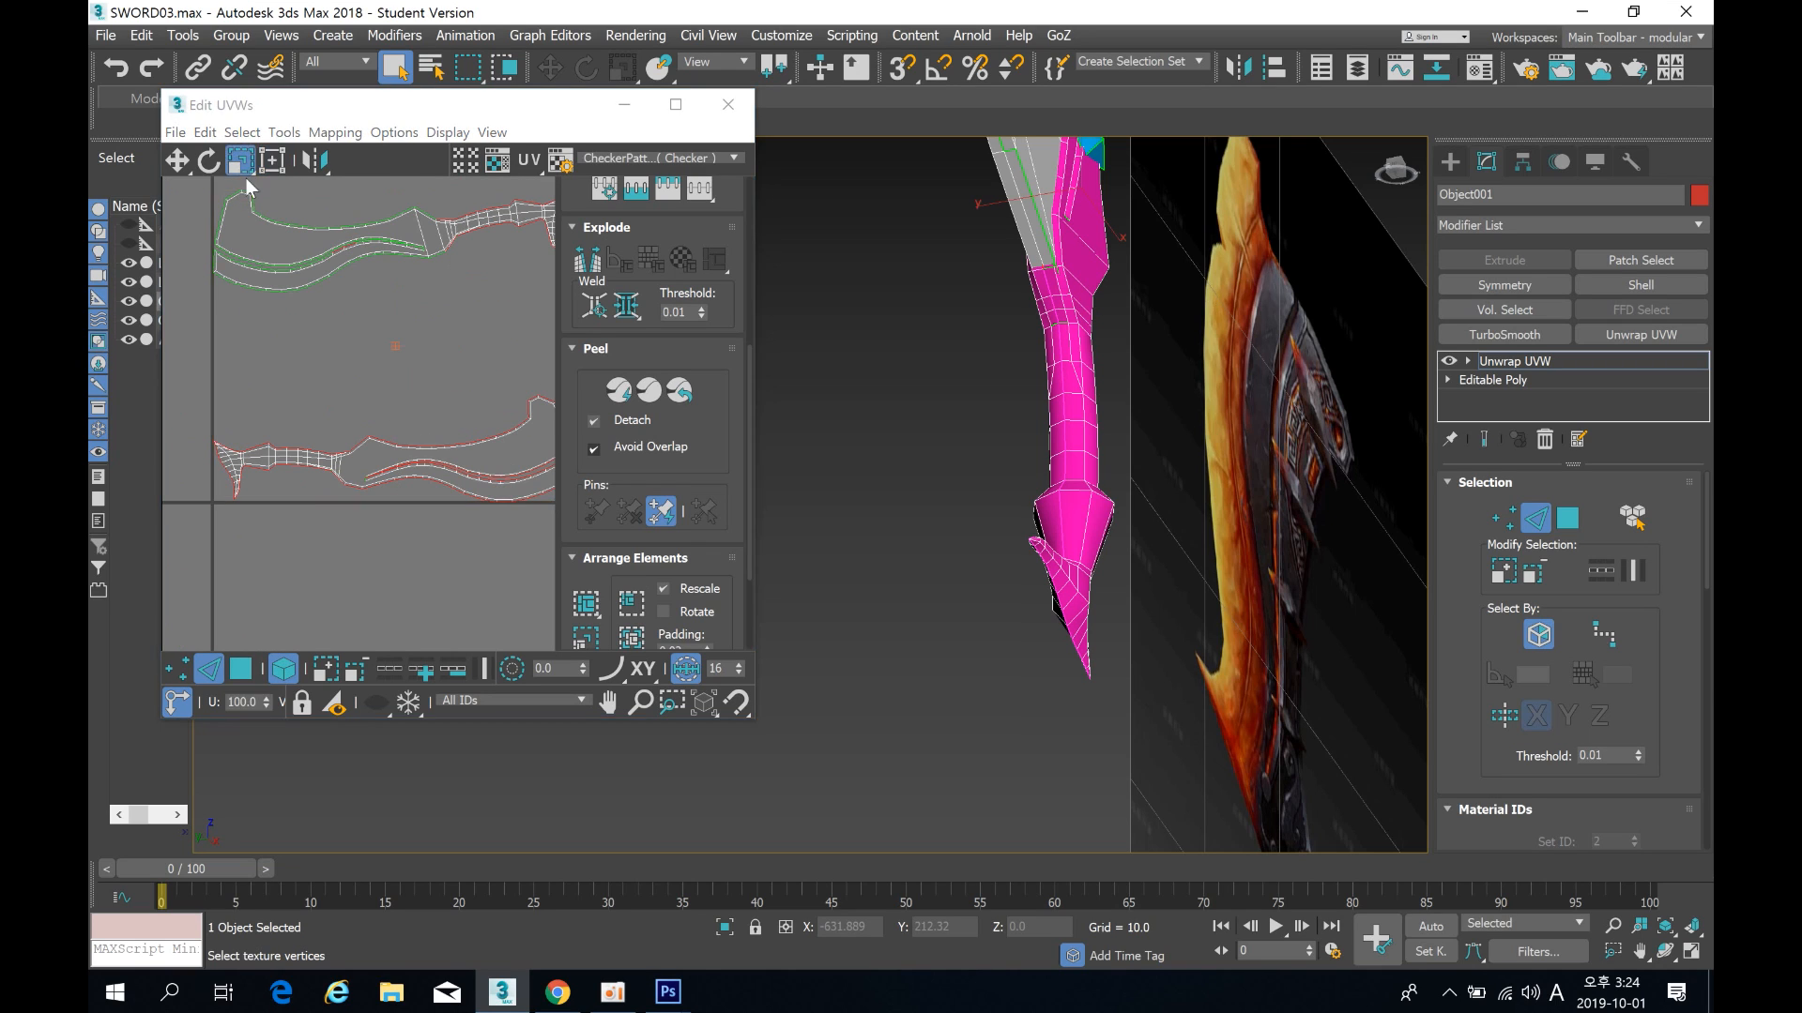
left_click_drag(428, 459, 429, 482)
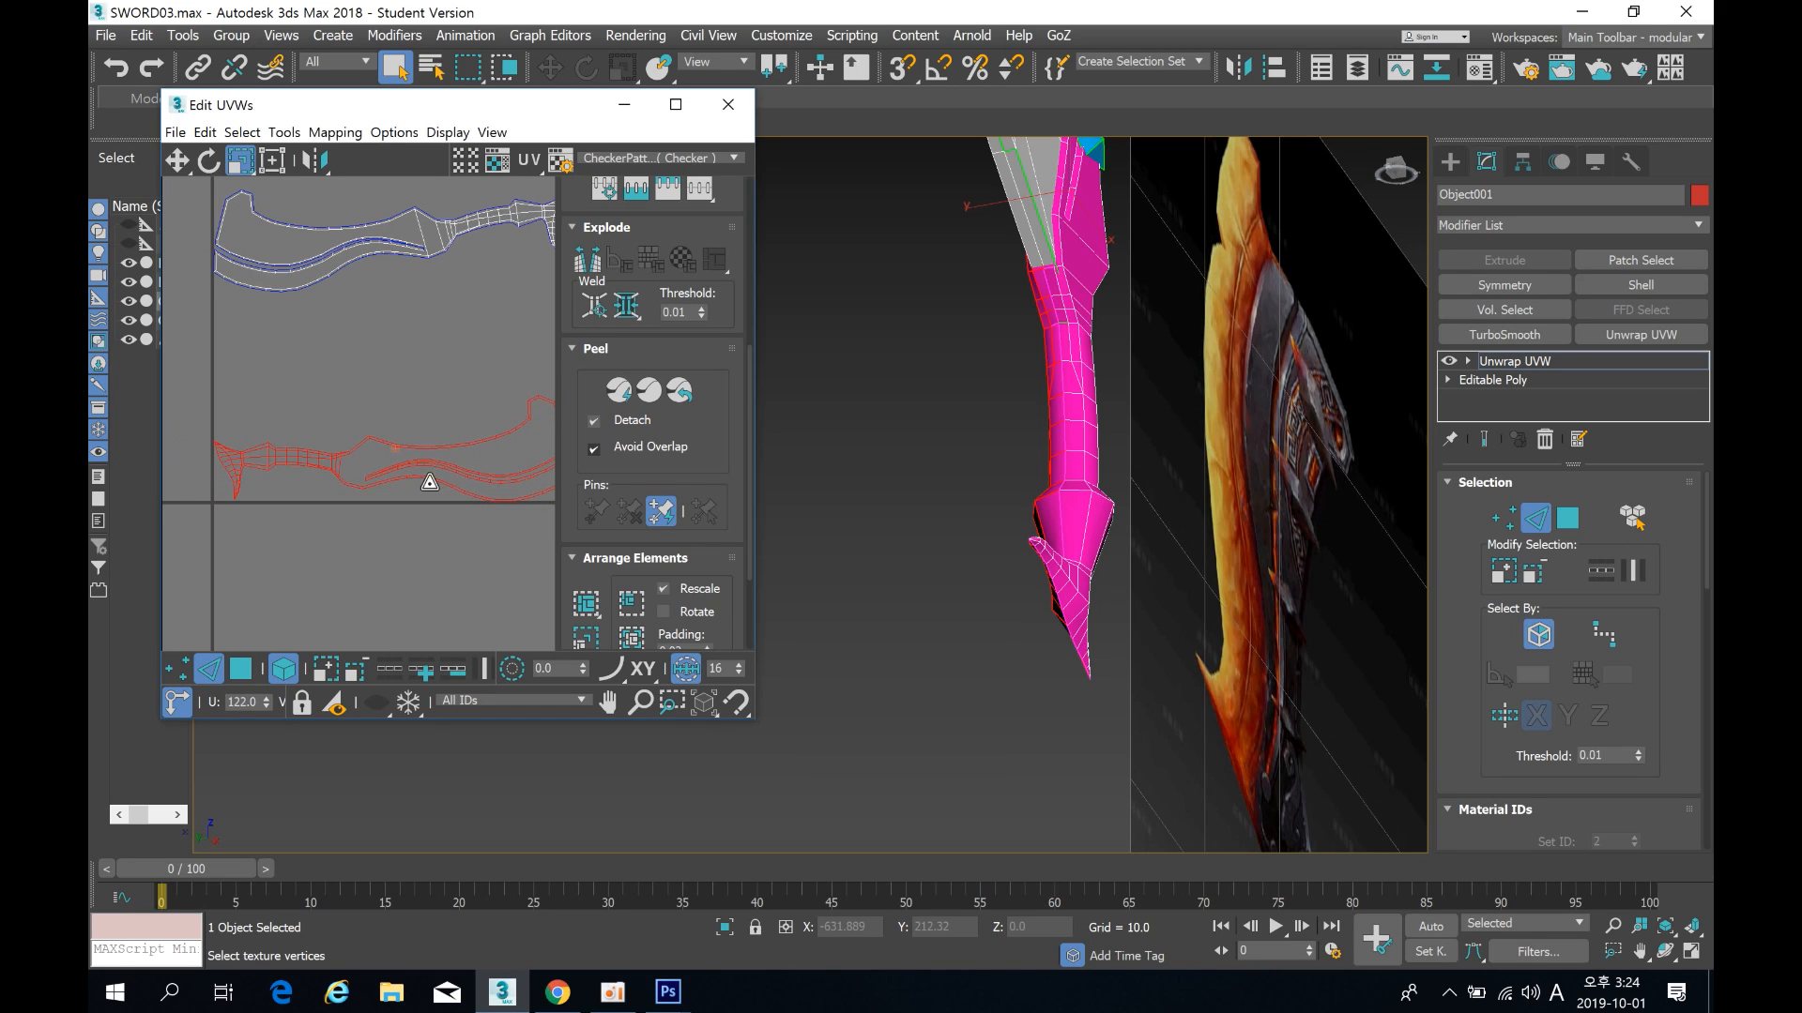
left_click(428, 561)
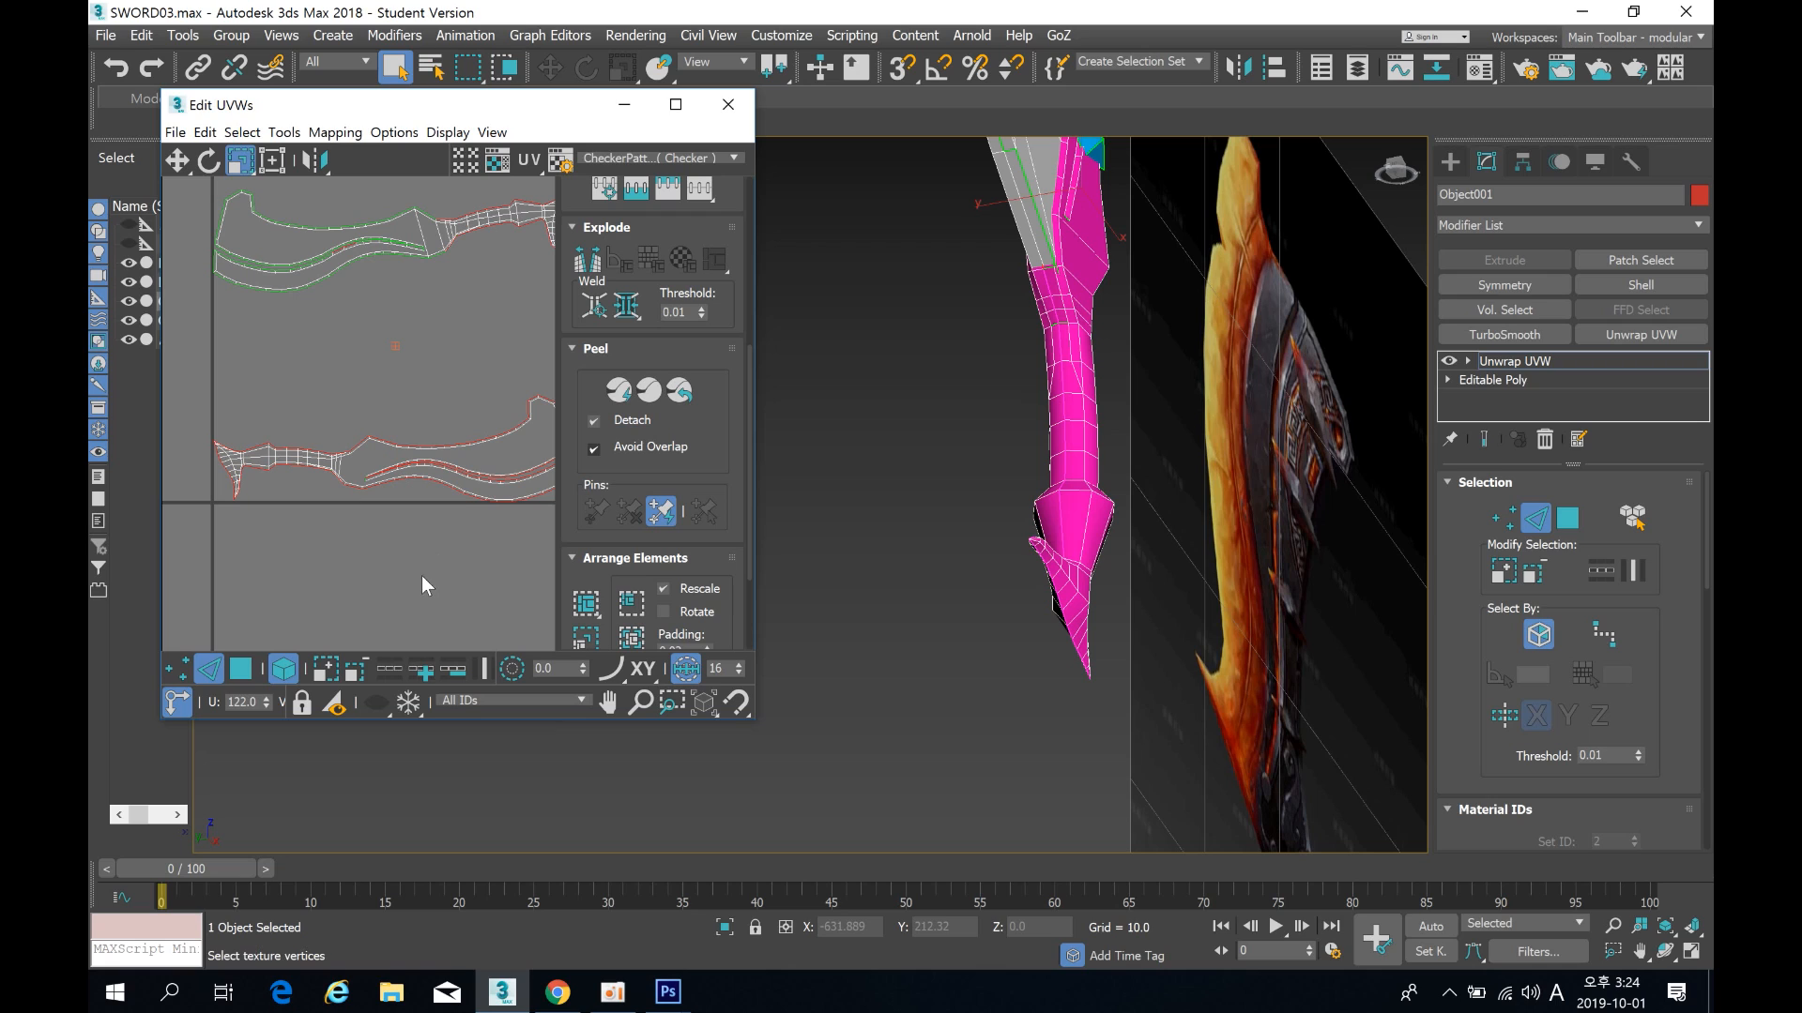
left_click(283, 668)
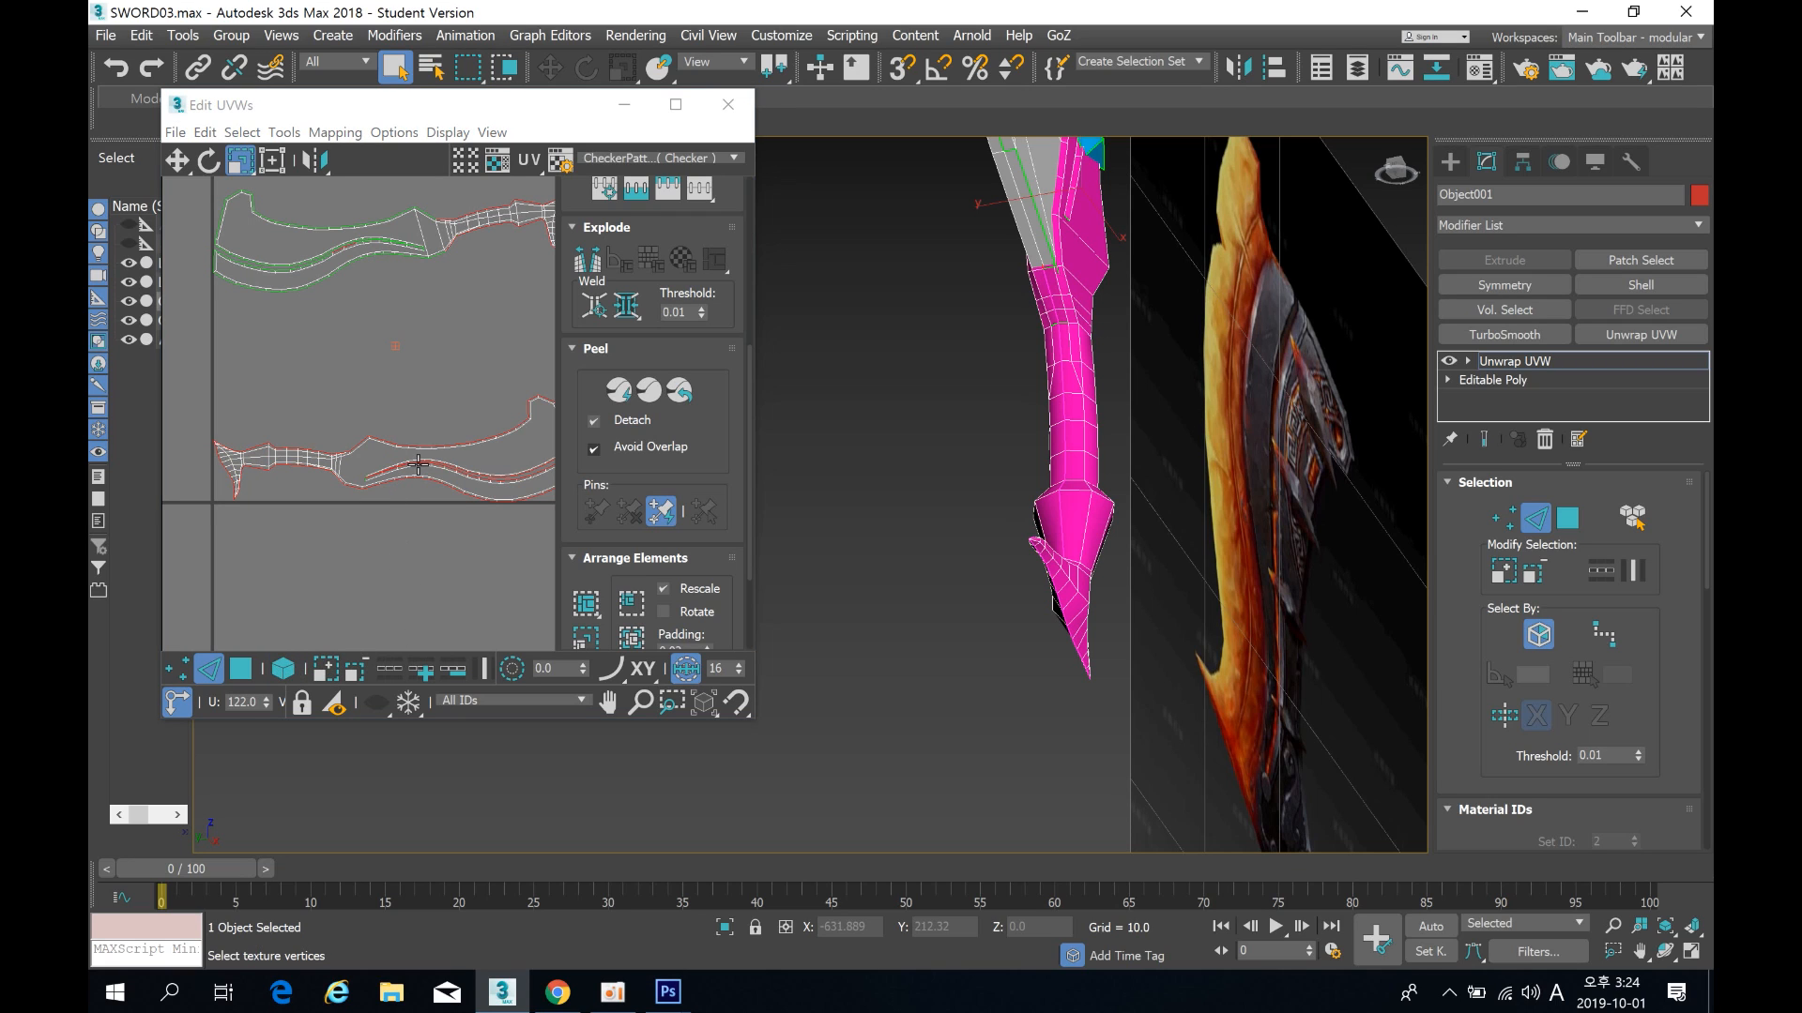
scroll(419, 498, "up", 8)
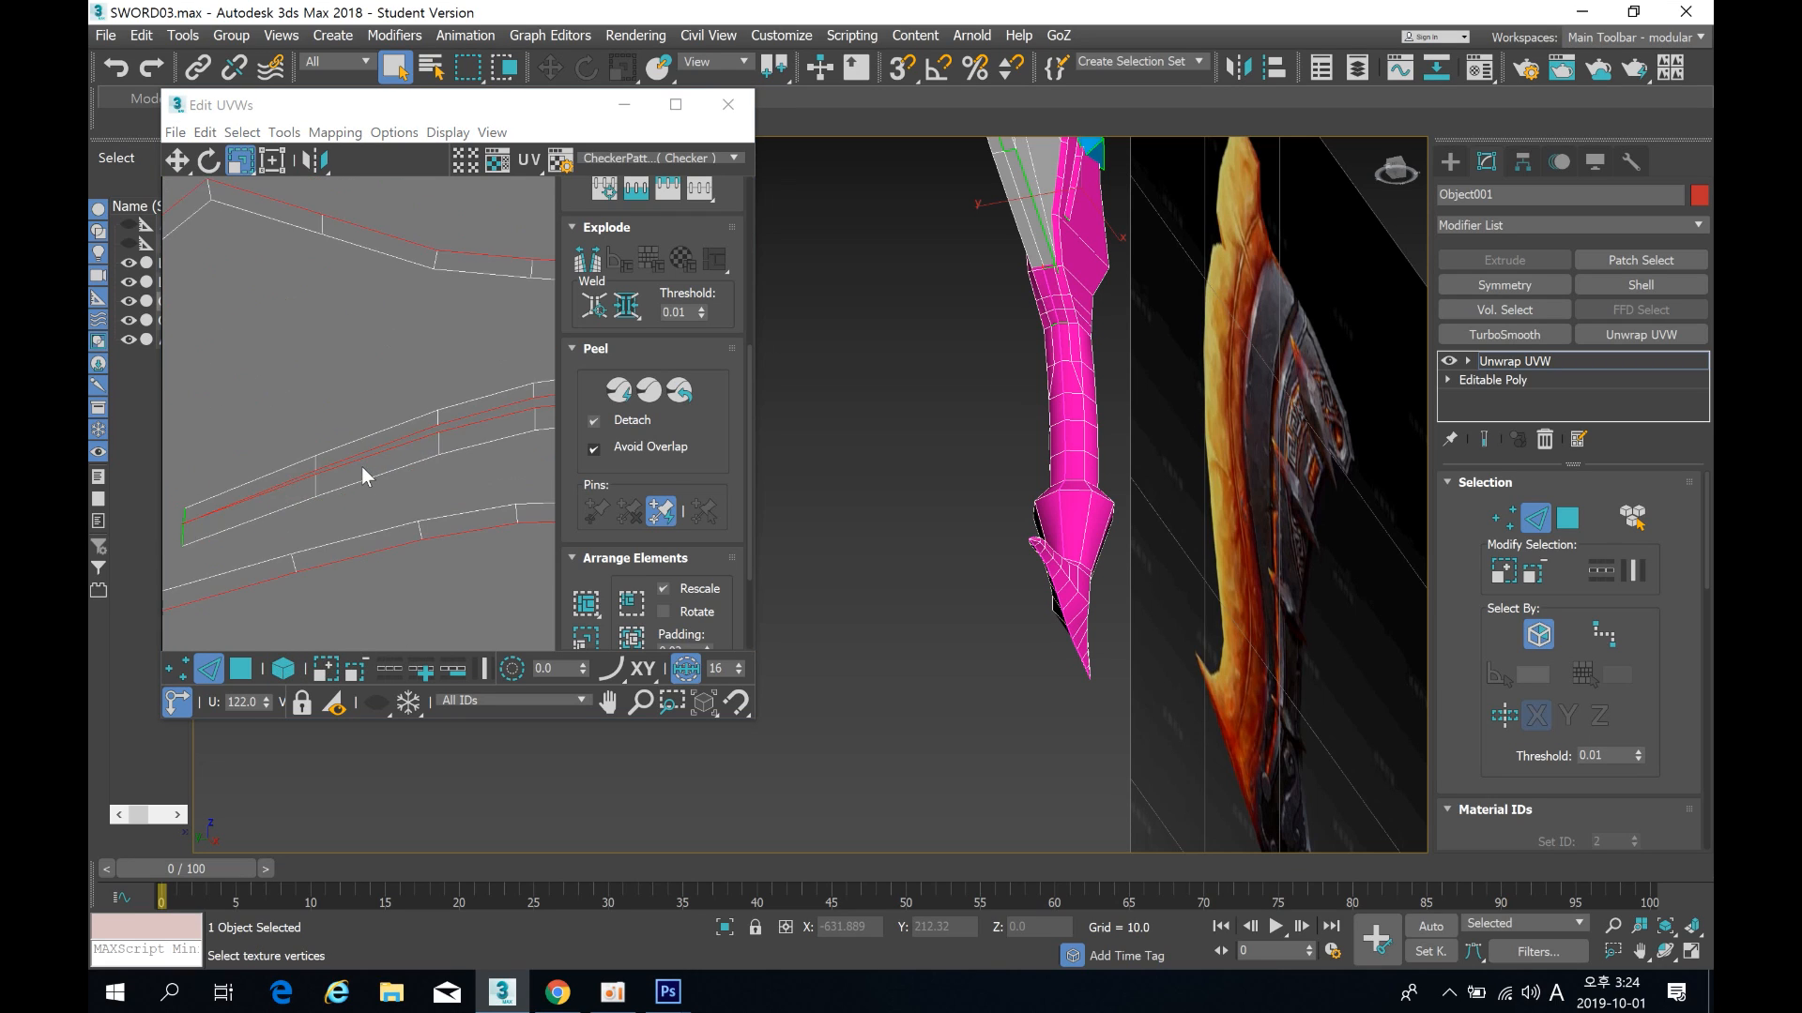
scroll(390, 451, "down", 6)
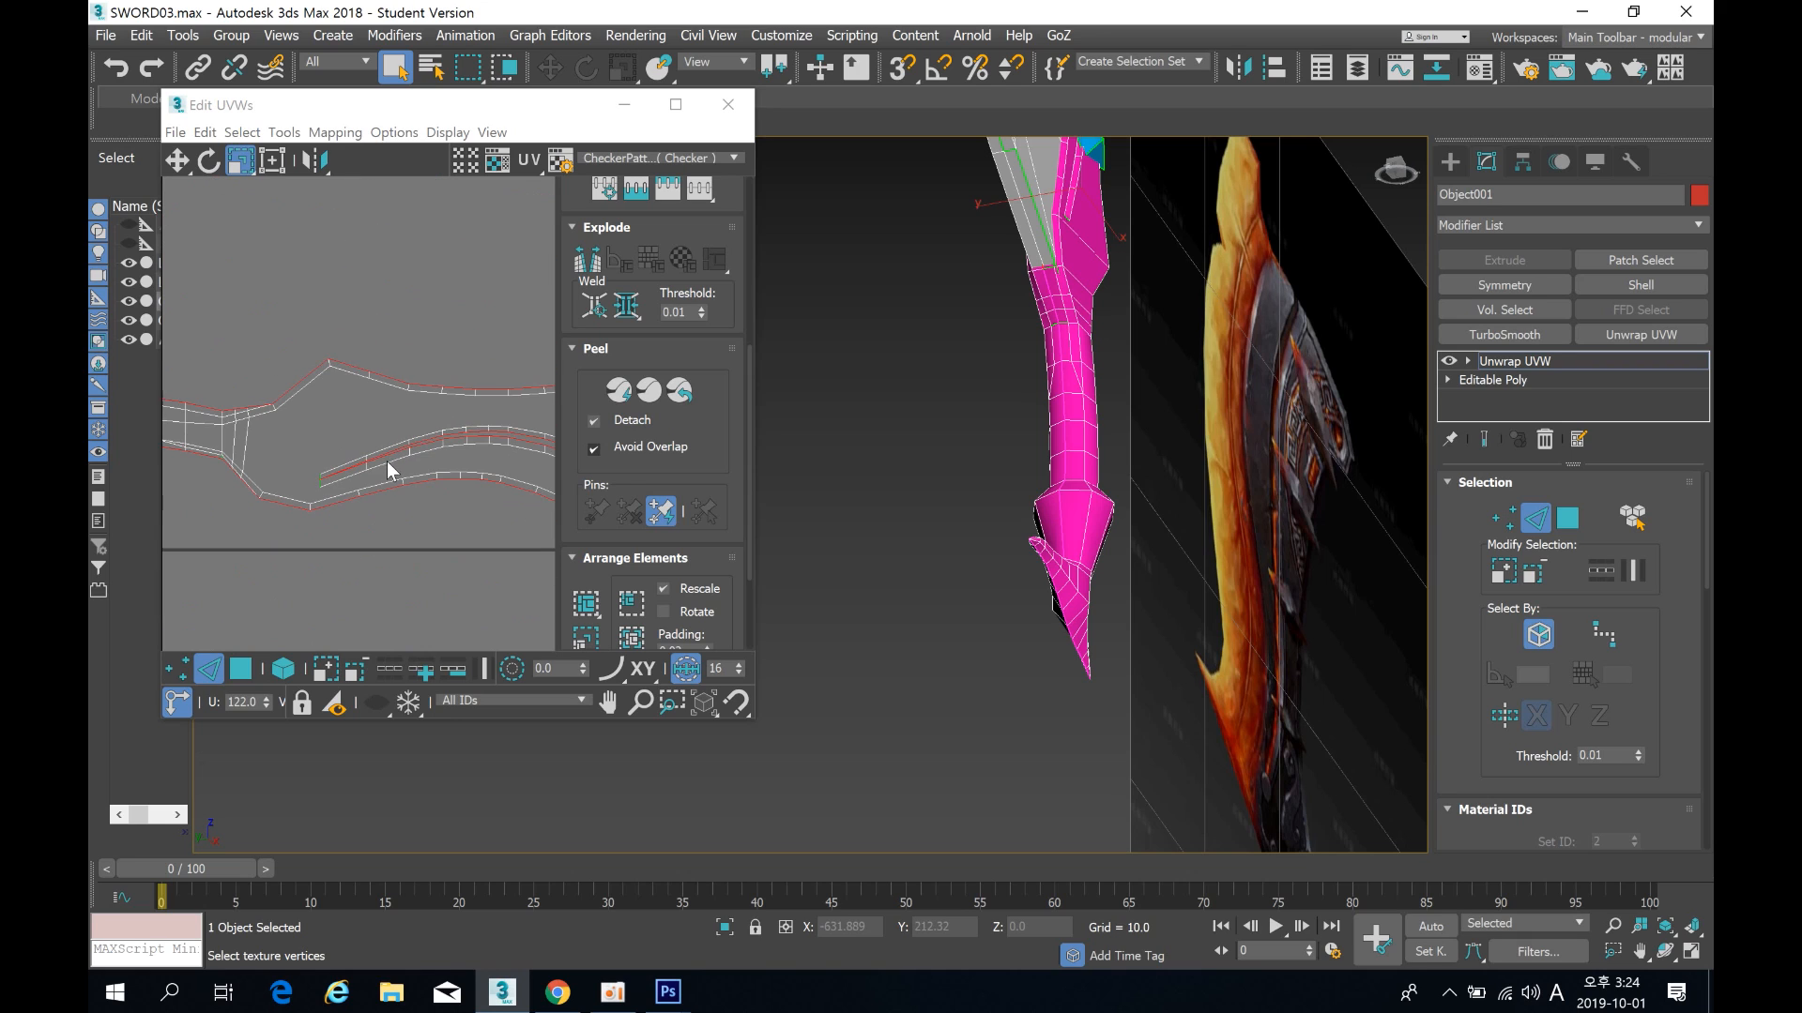
left_click_drag(372, 407, 379, 393)
key("ctrl+z")
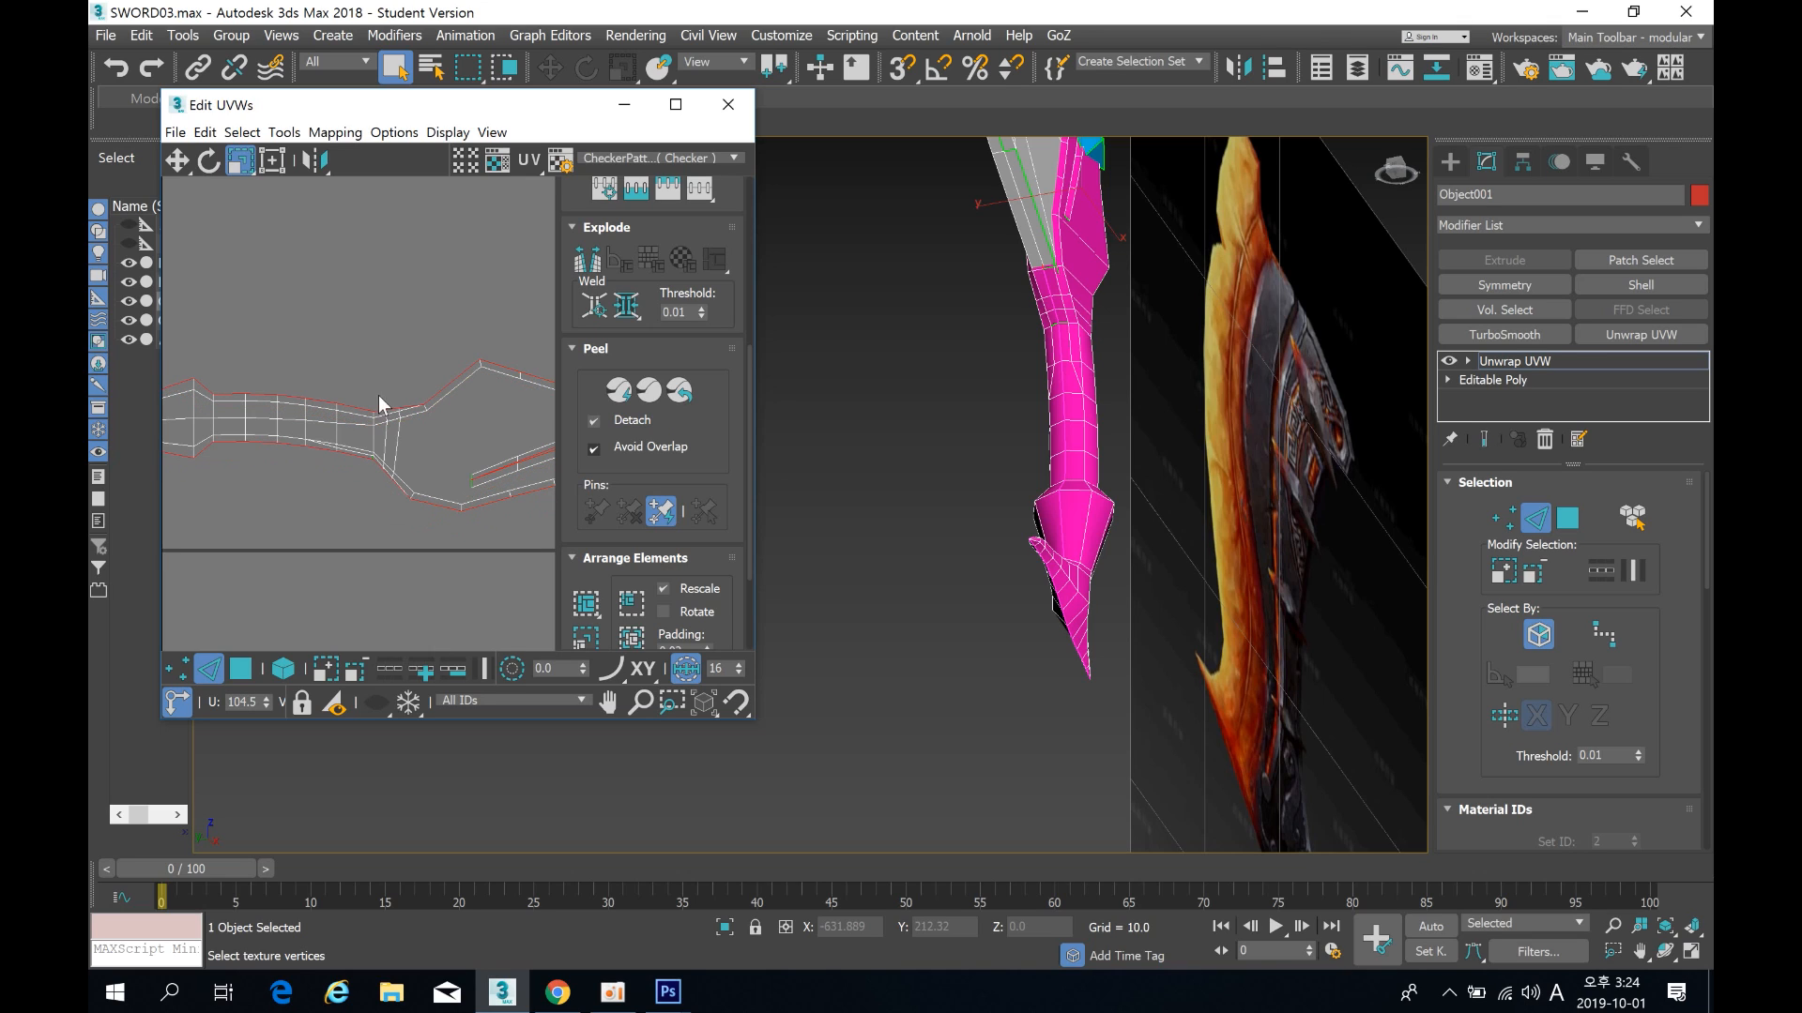
left_click(178, 164)
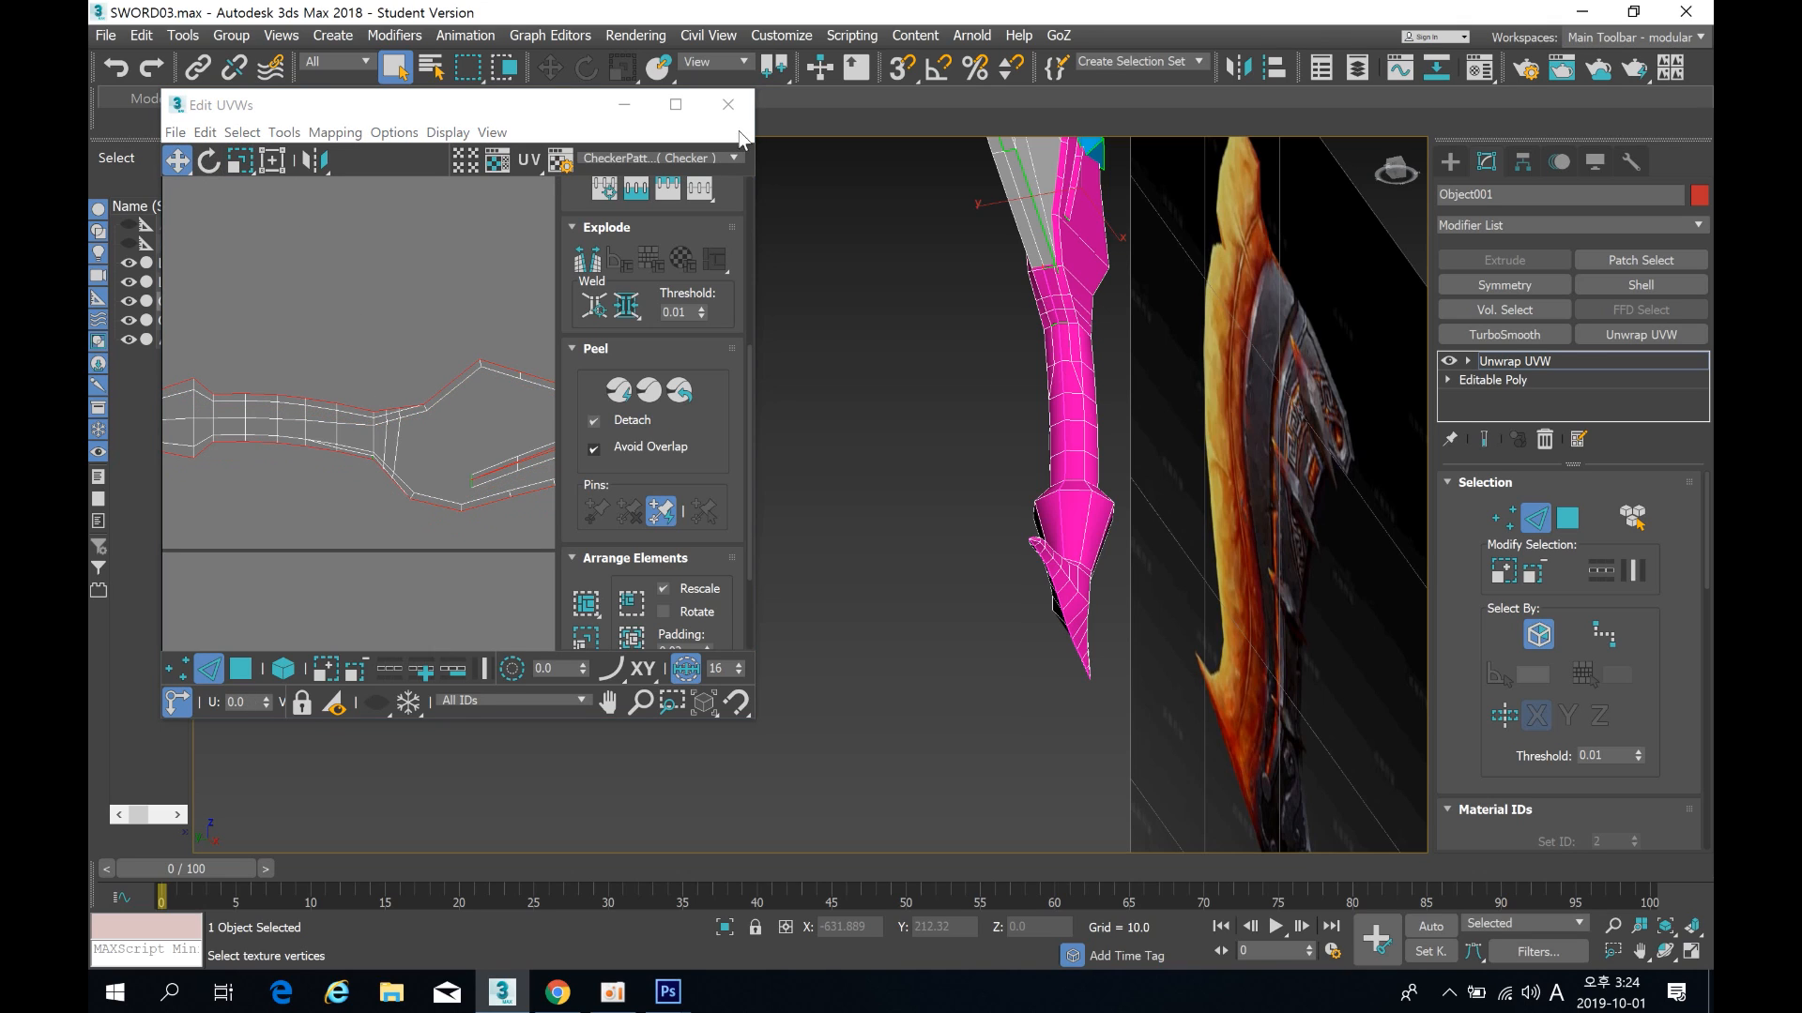
Step: Compare the sword's handle and hooked tip with both body shells in the UV layout, and clear the edge selection
scroll(418, 378, "down", 5)
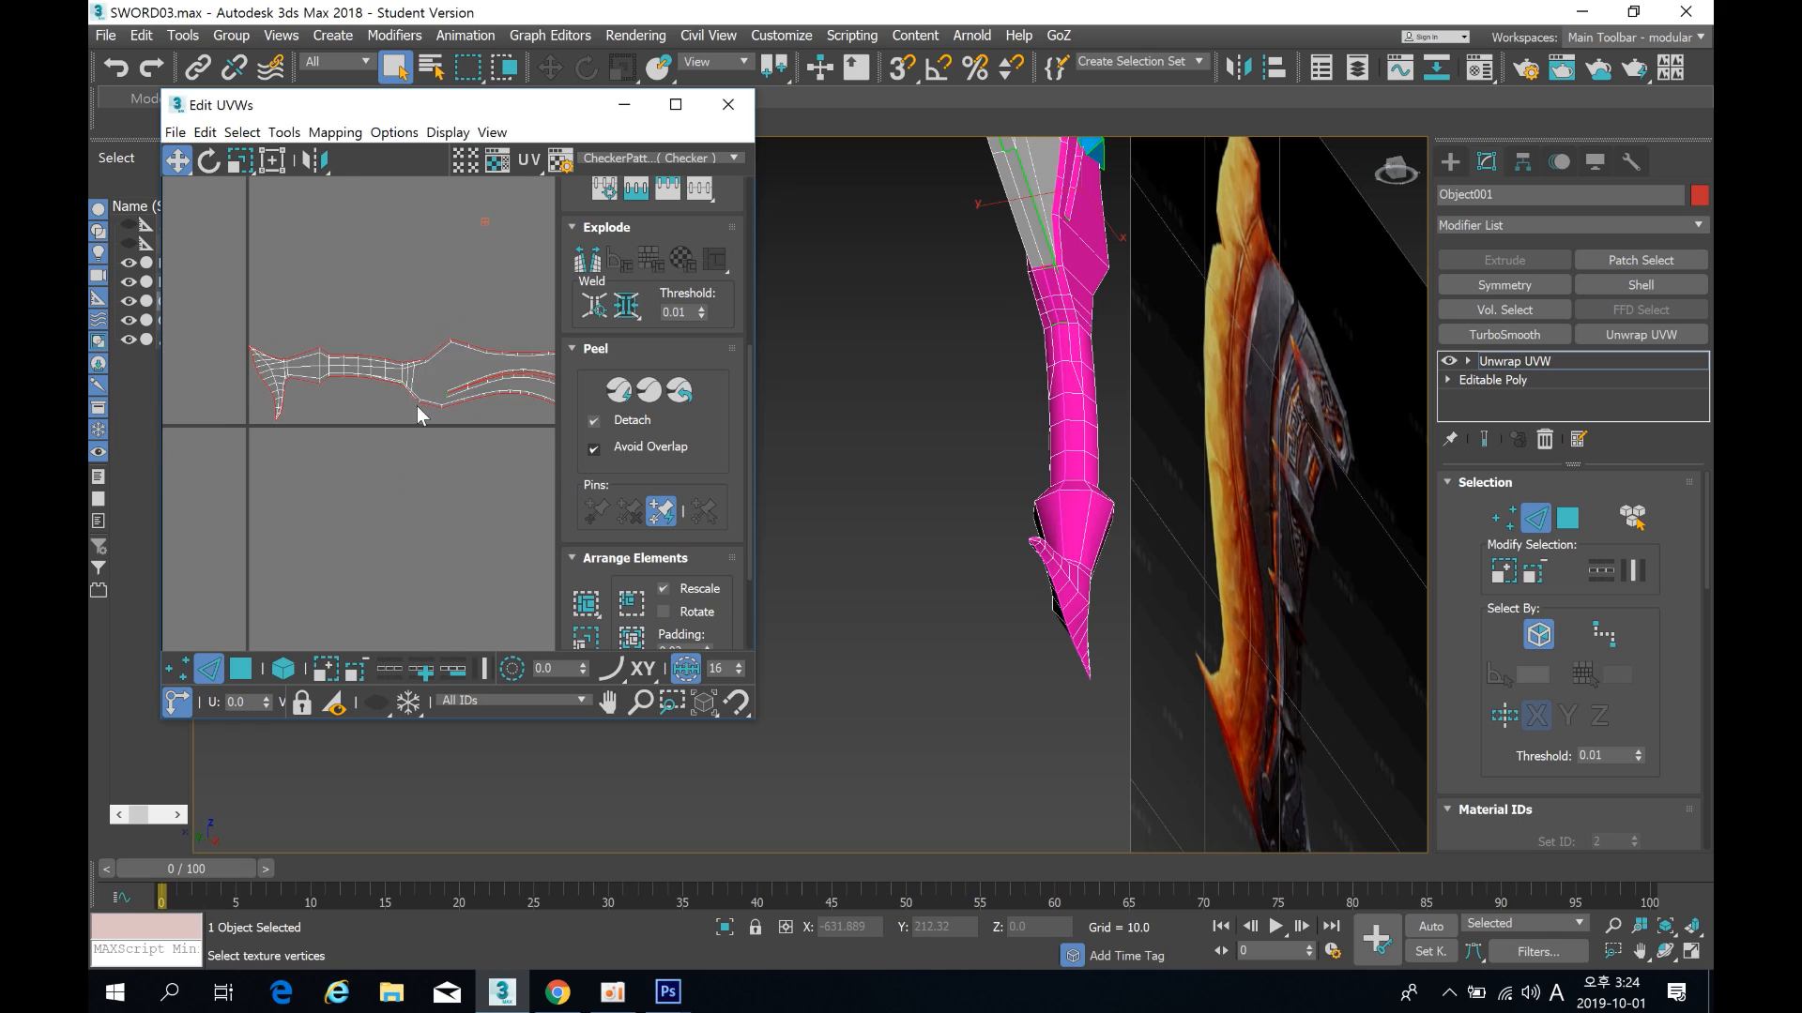
middle_click_drag(1107, 403, 826, 563)
left_click_drag(826, 563, 837, 563, "alt")
middle_click_drag(837, 563, 1004, 552, "alt")
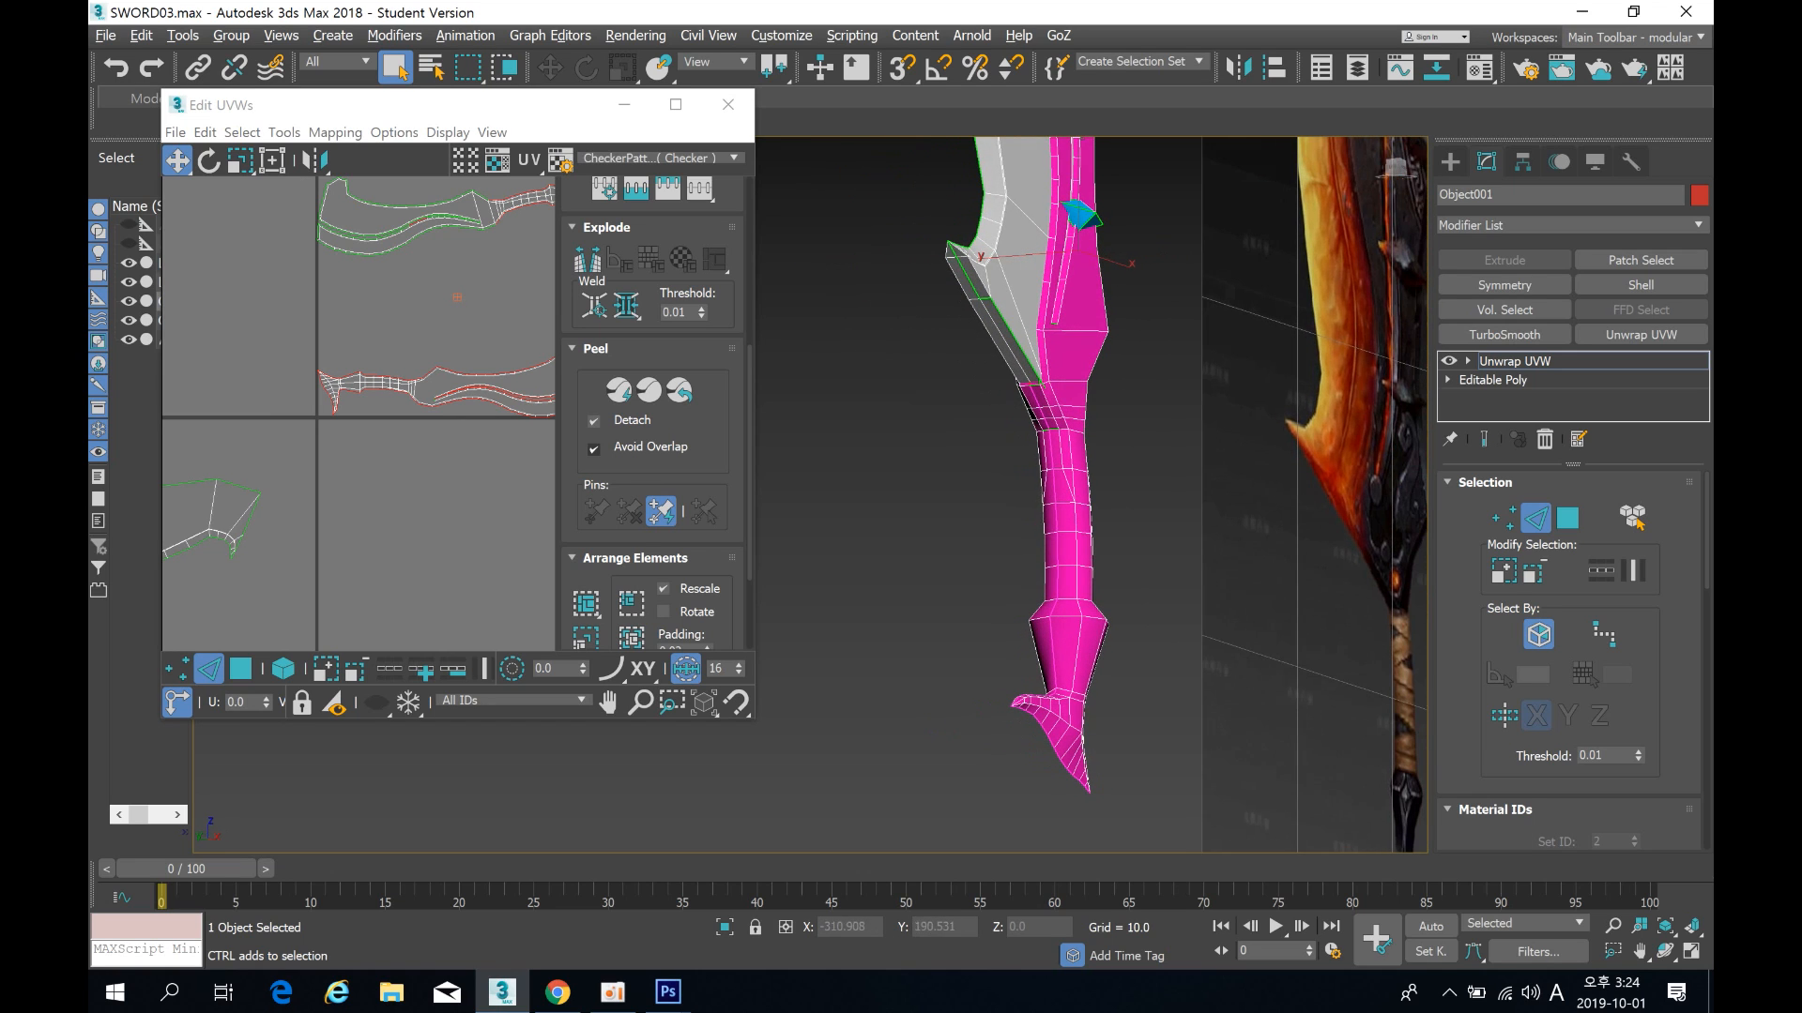
middle_click_drag(430, 377, 339, 476)
scroll(420, 346, "up", 6)
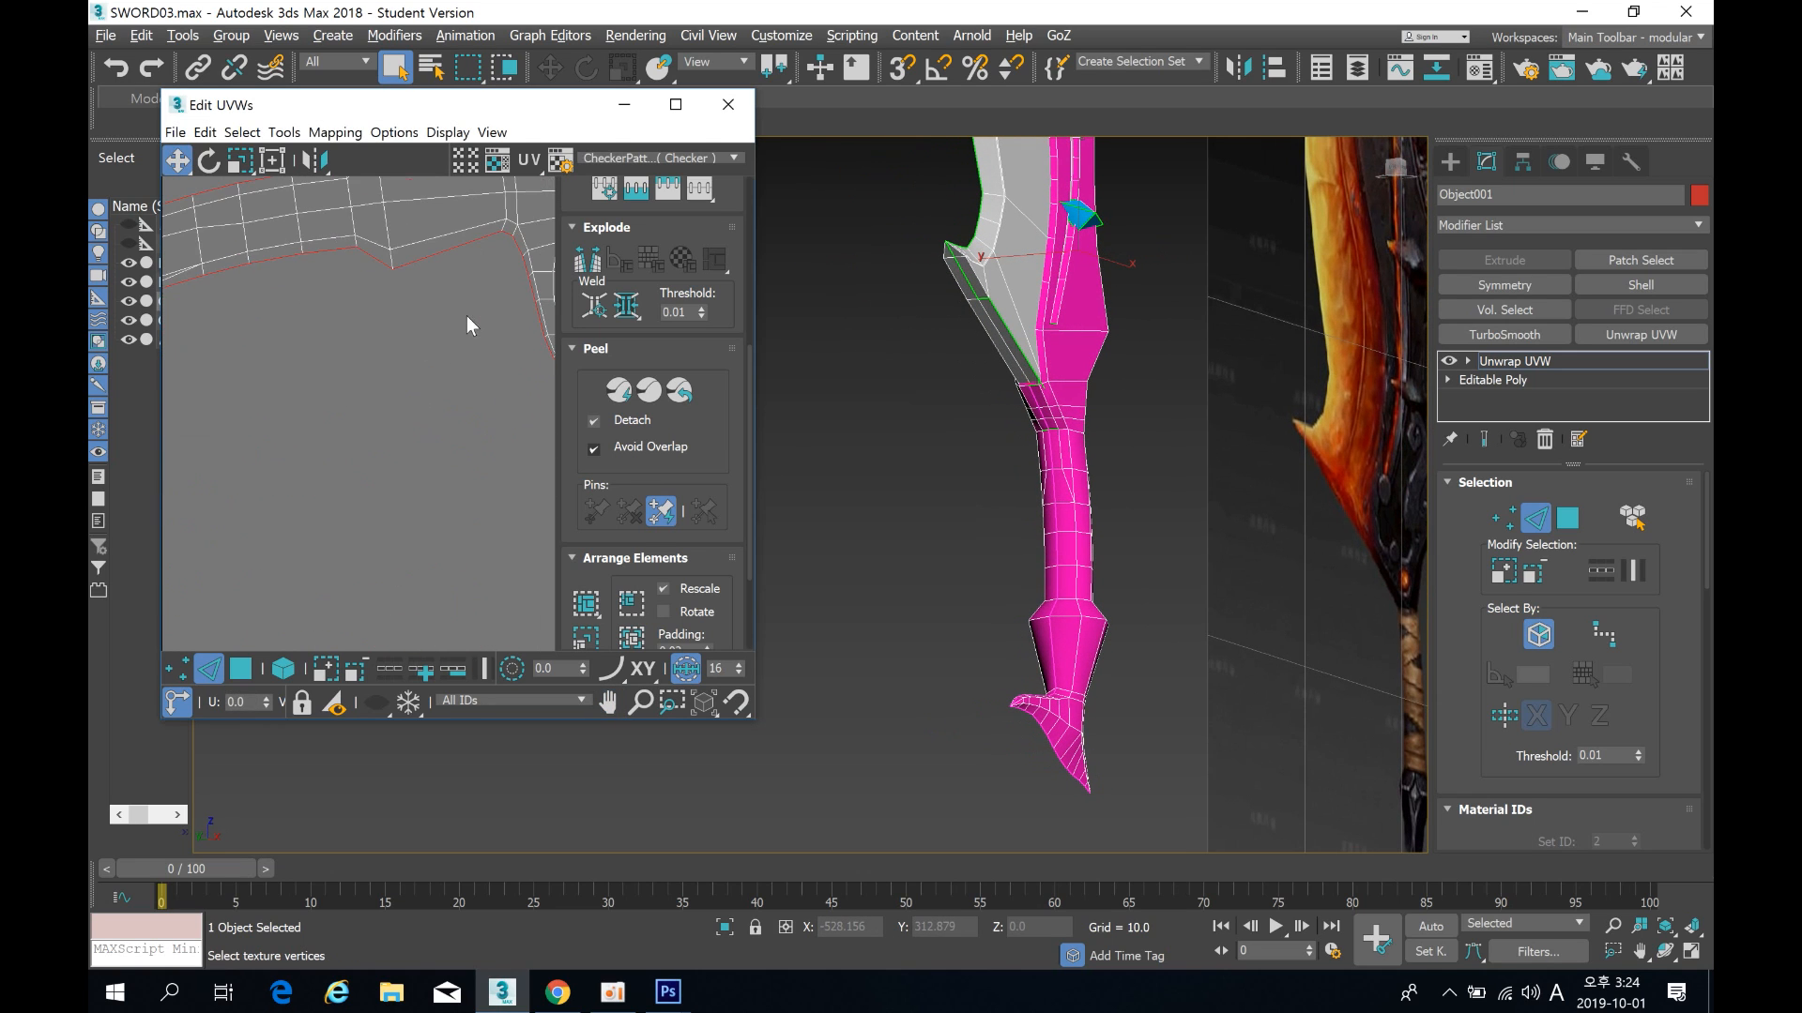
scroll(346, 427, "down", 5)
middle_click_drag(345, 441, 379, 390)
scroll(391, 390, "down", 4)
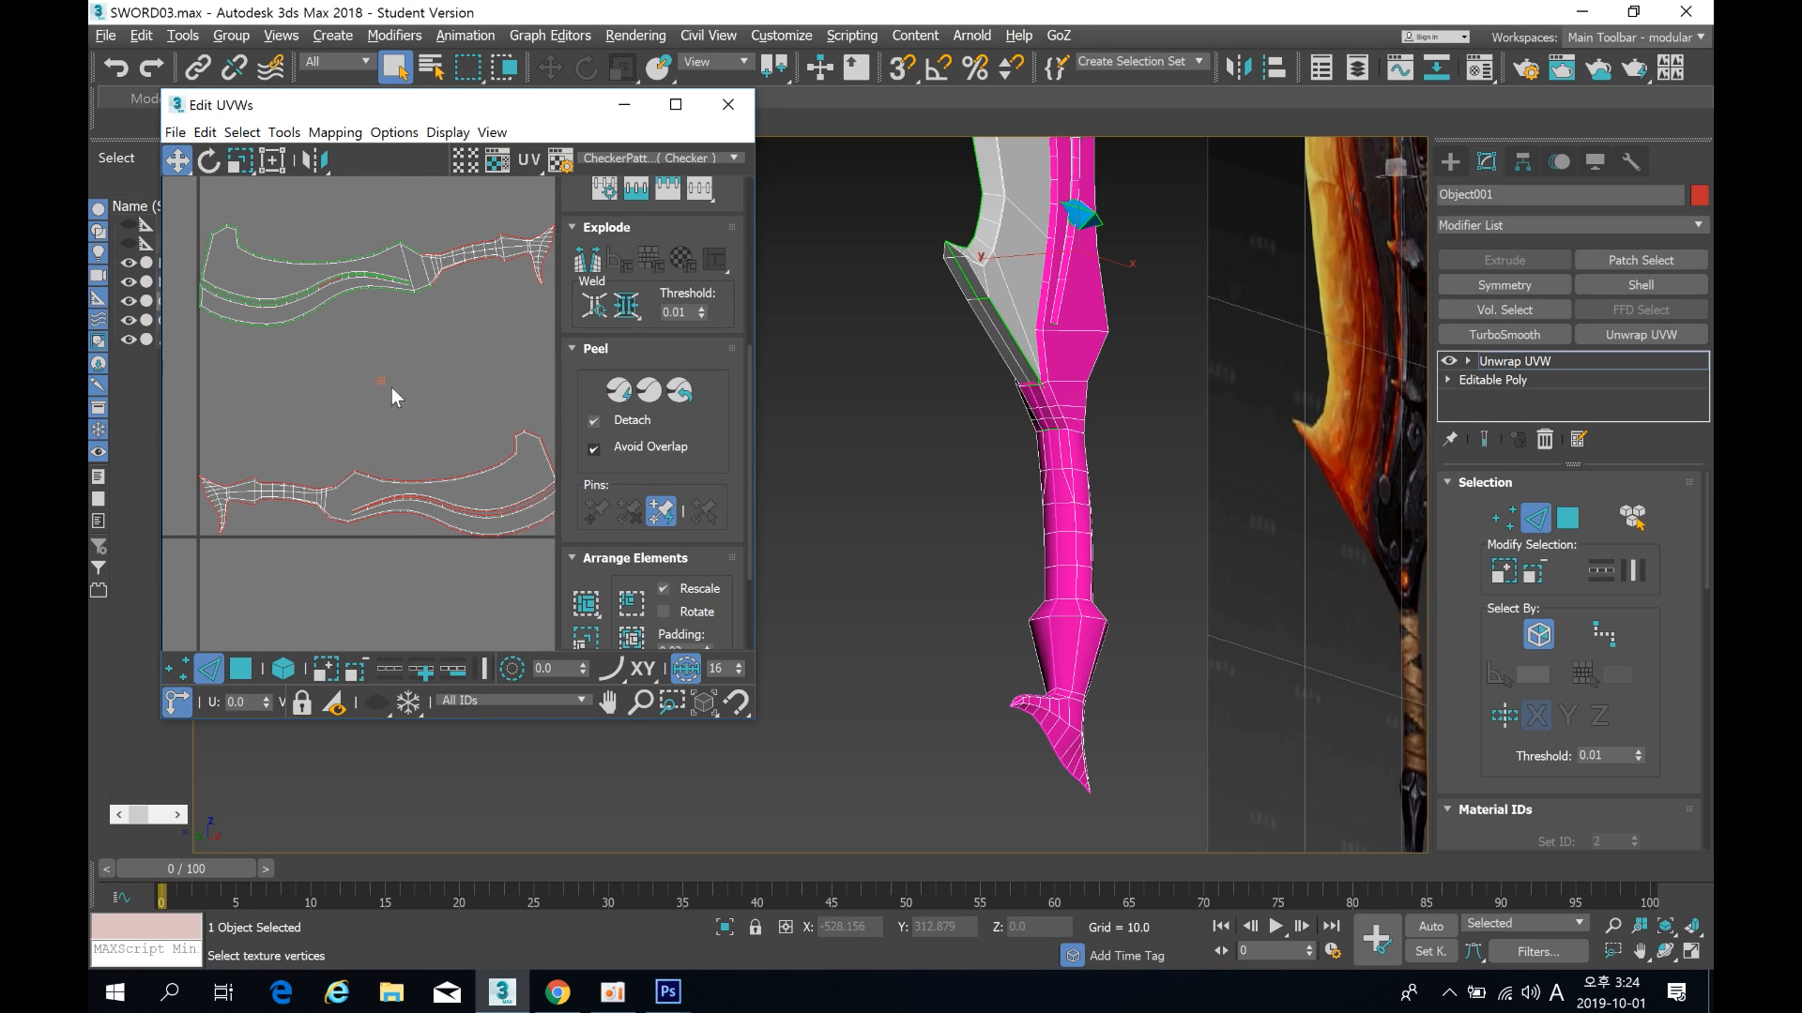
left_click(408, 394)
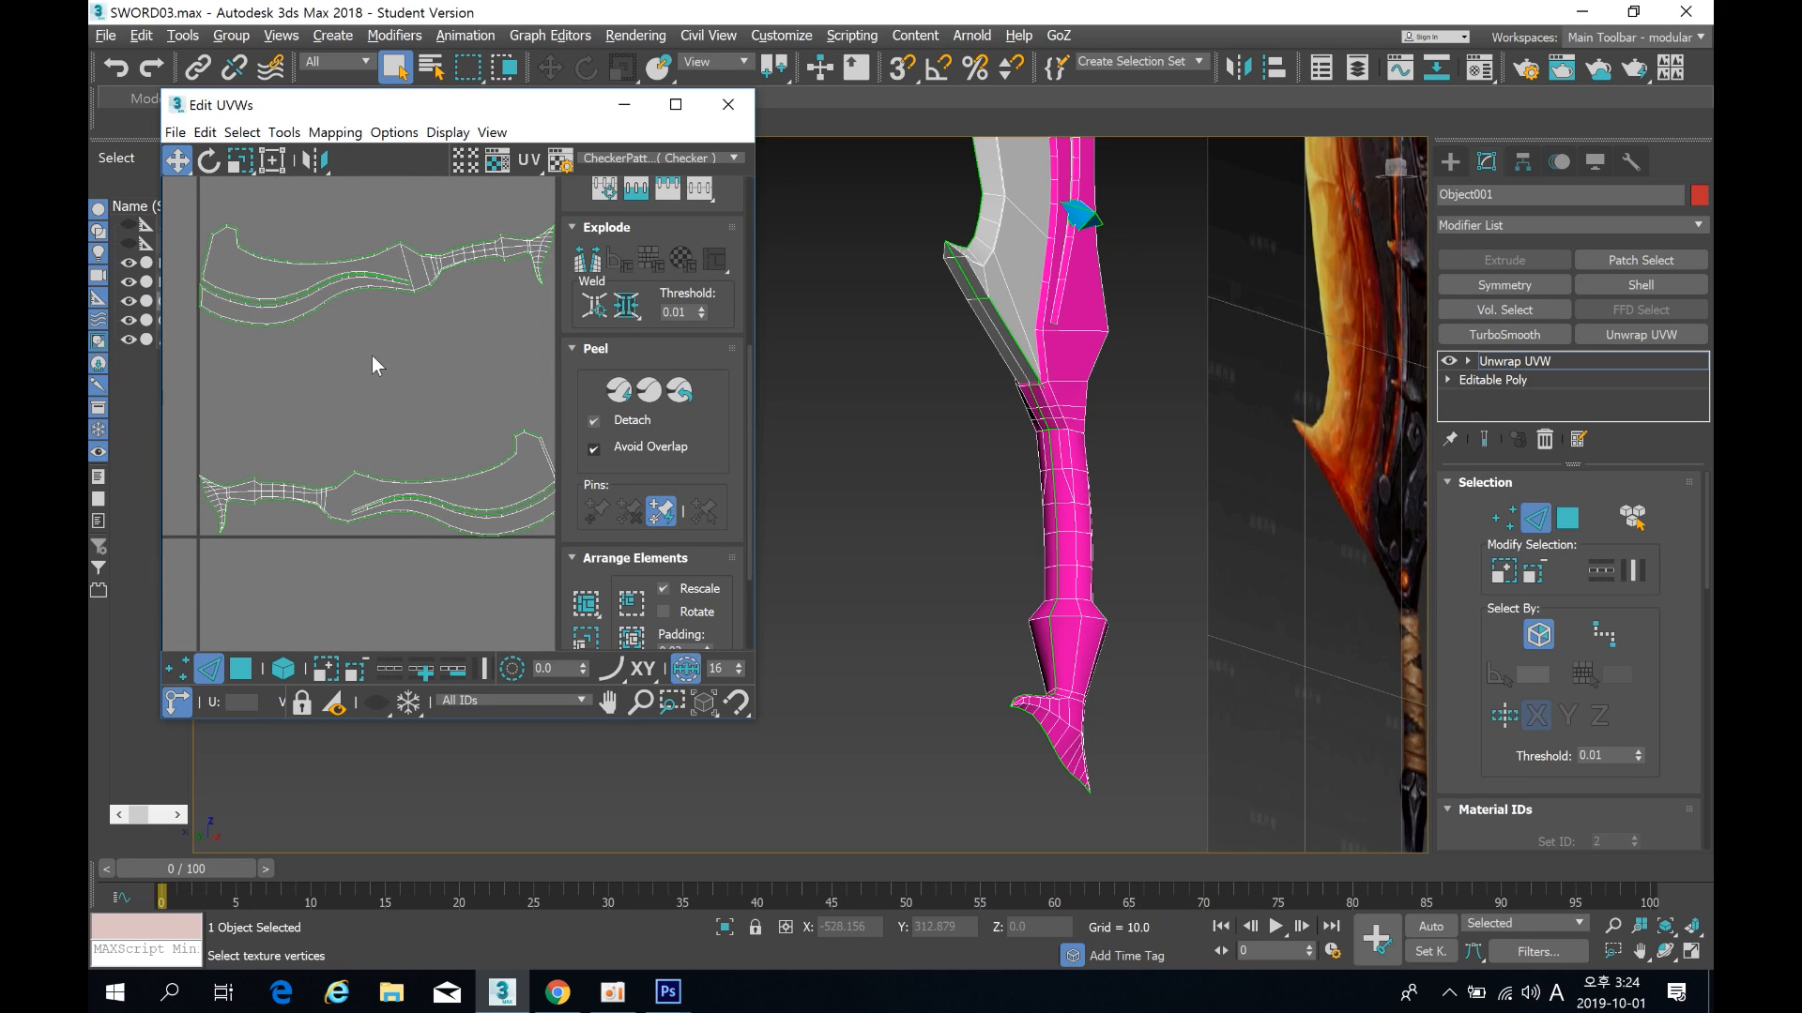
left_click(612, 991)
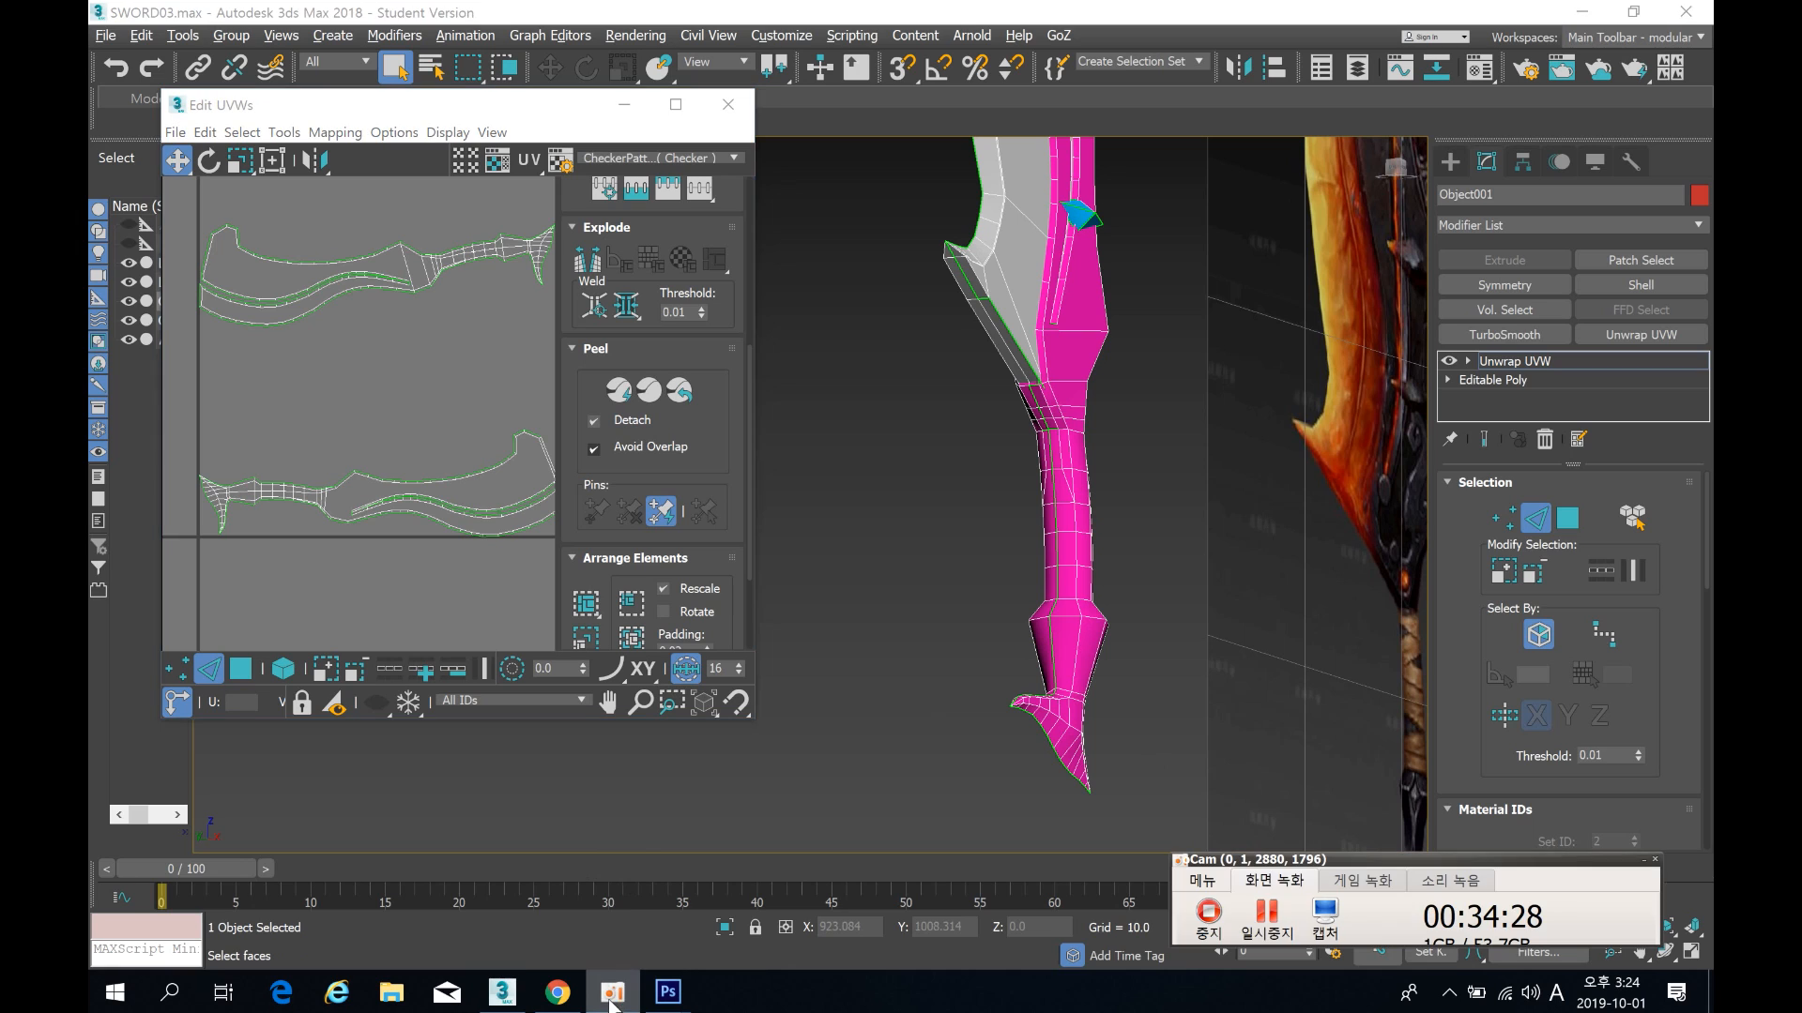
left_click(1266, 929)
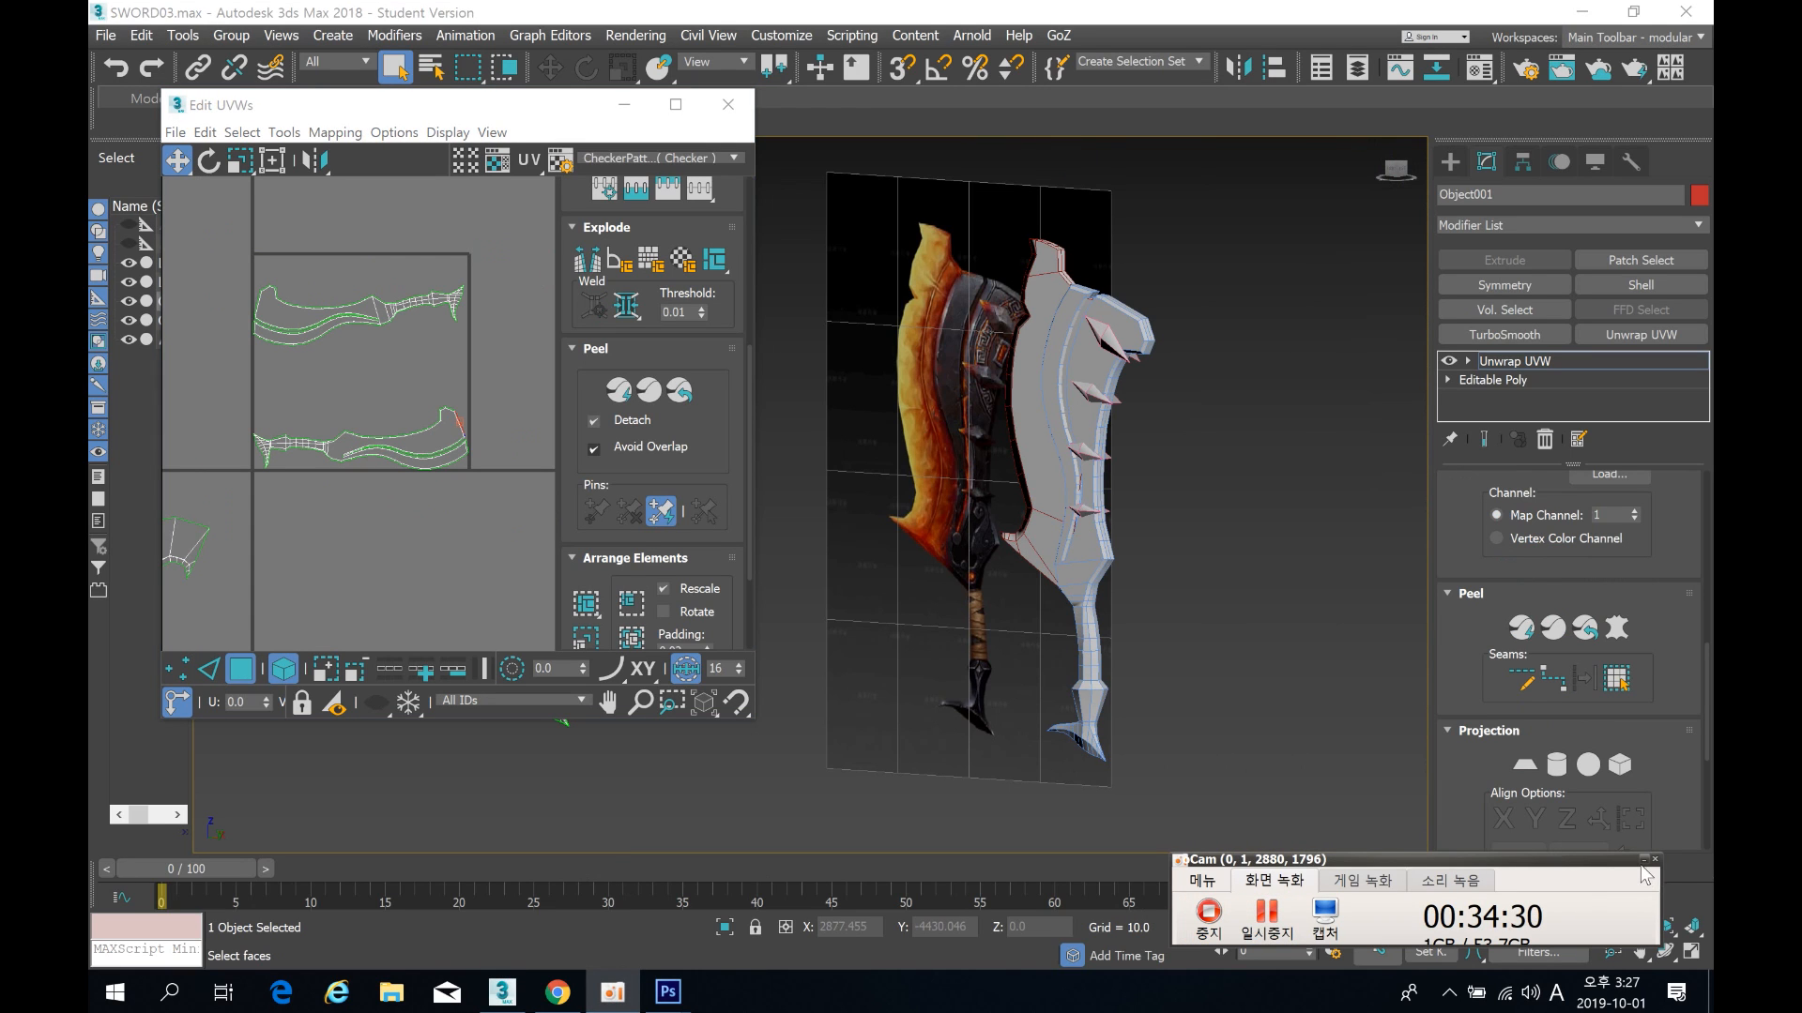
left_click(1642, 859)
Step: Examine how the body, blade and spike shells are laid out in and around the UV square
scroll(380, 428, "down", 4)
scroll(380, 428, "down", 3)
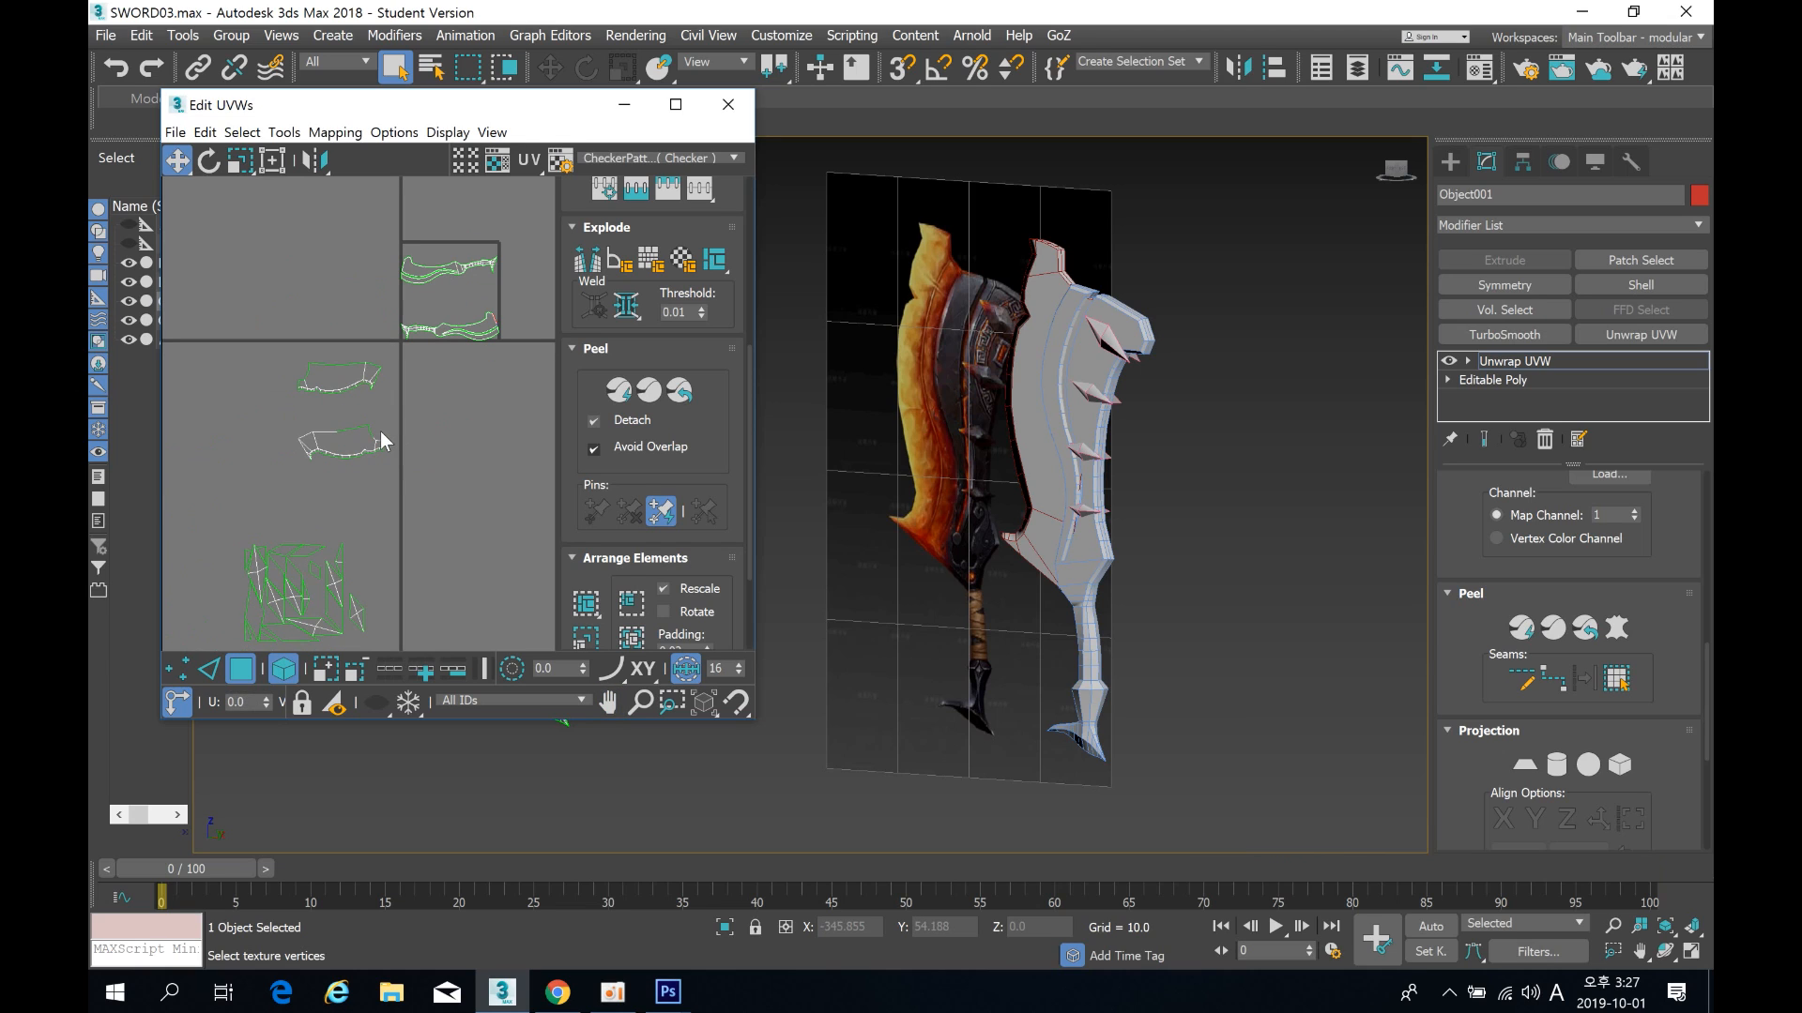
middle_click_drag(380, 447, 362, 367)
middle_click_drag(320, 441, 314, 522)
middle_click_drag(406, 380, 468, 307)
scroll(377, 374, "up", 3)
scroll(347, 434, "down", 1)
scroll(342, 381, "down", 1)
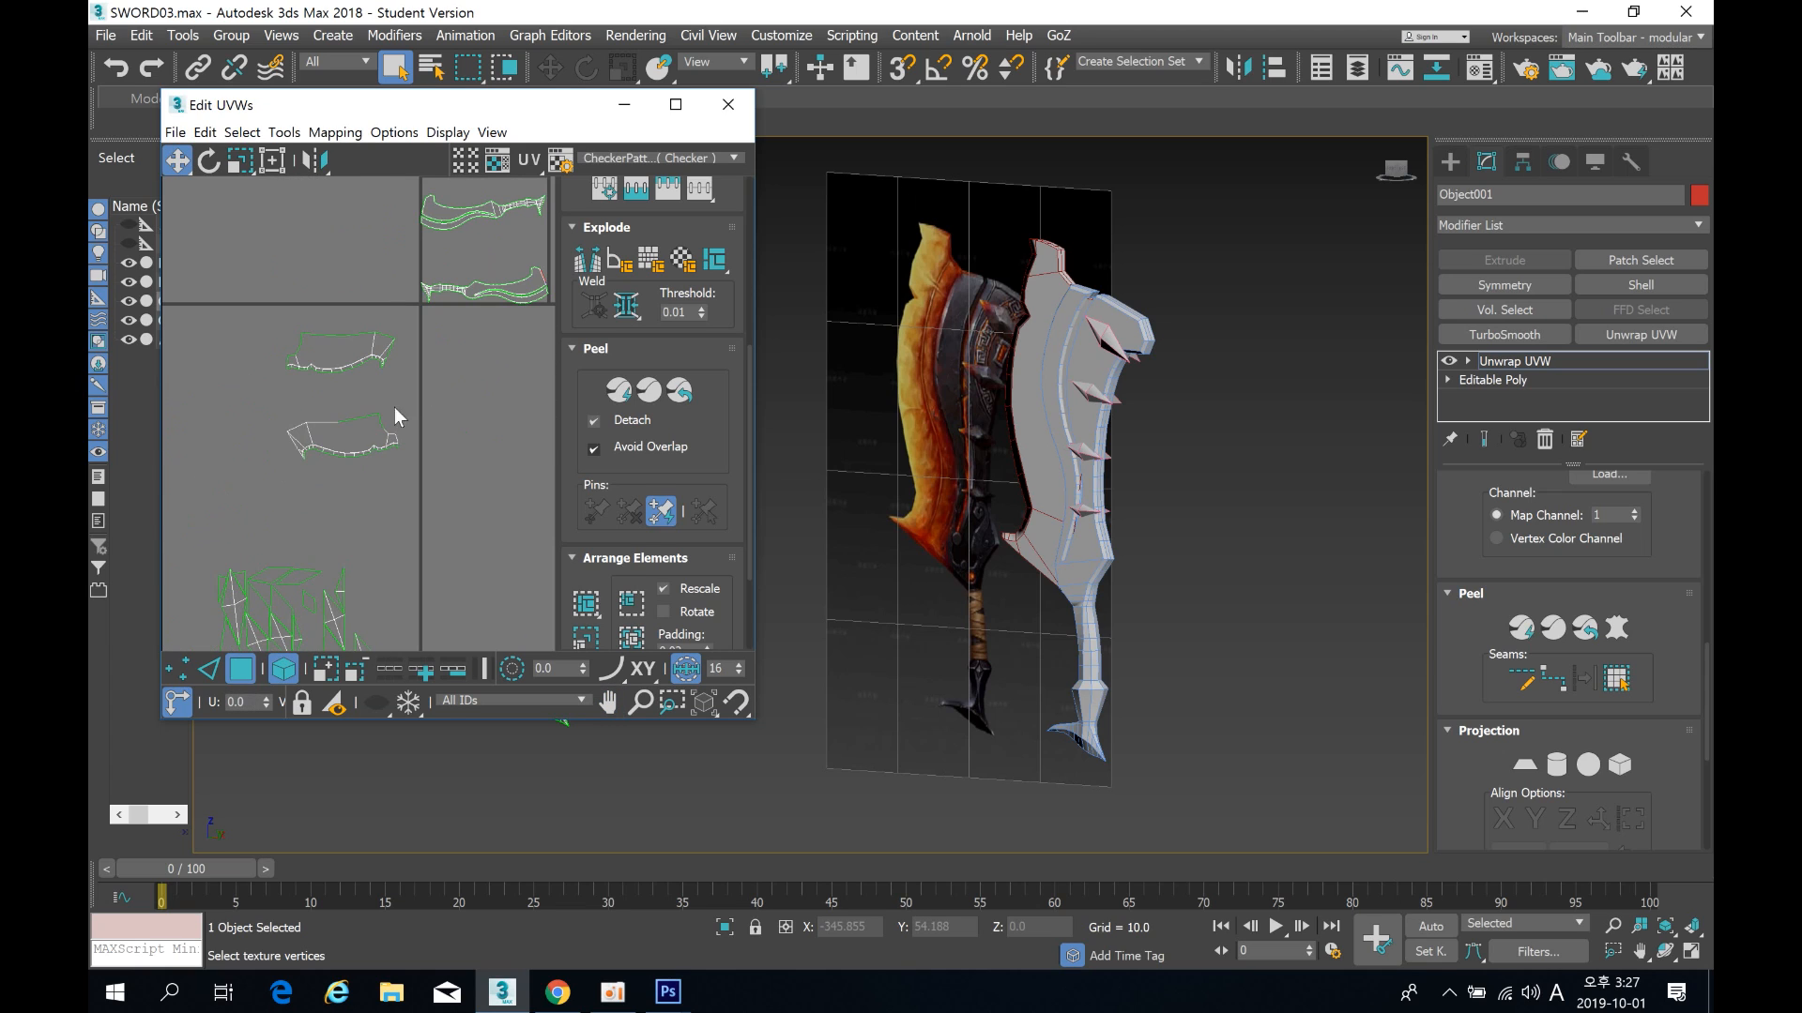
Step: Turn off element selection, select the whole upper blade shell, rotate it upright in counter-clockwise quarter turns and move it up and left
left_click(284, 669)
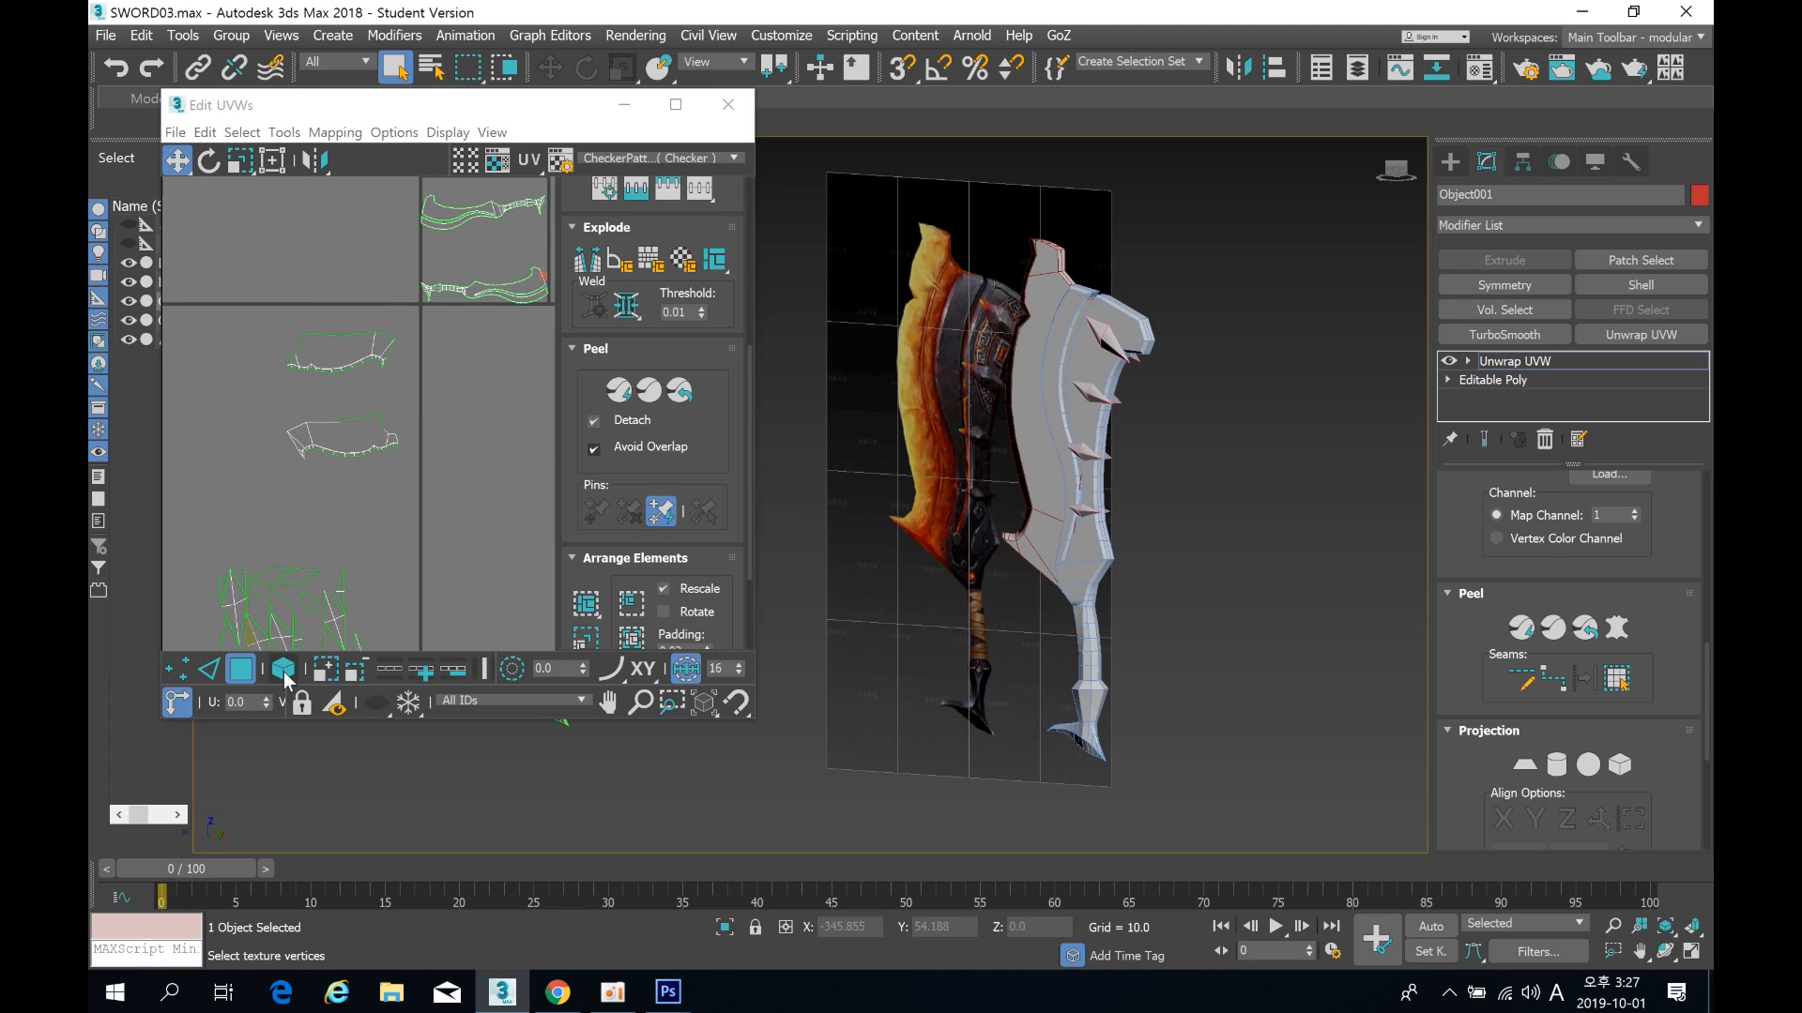
left_click_drag(249, 319, 281, 358)
left_click_drag(430, 487, 437, 482)
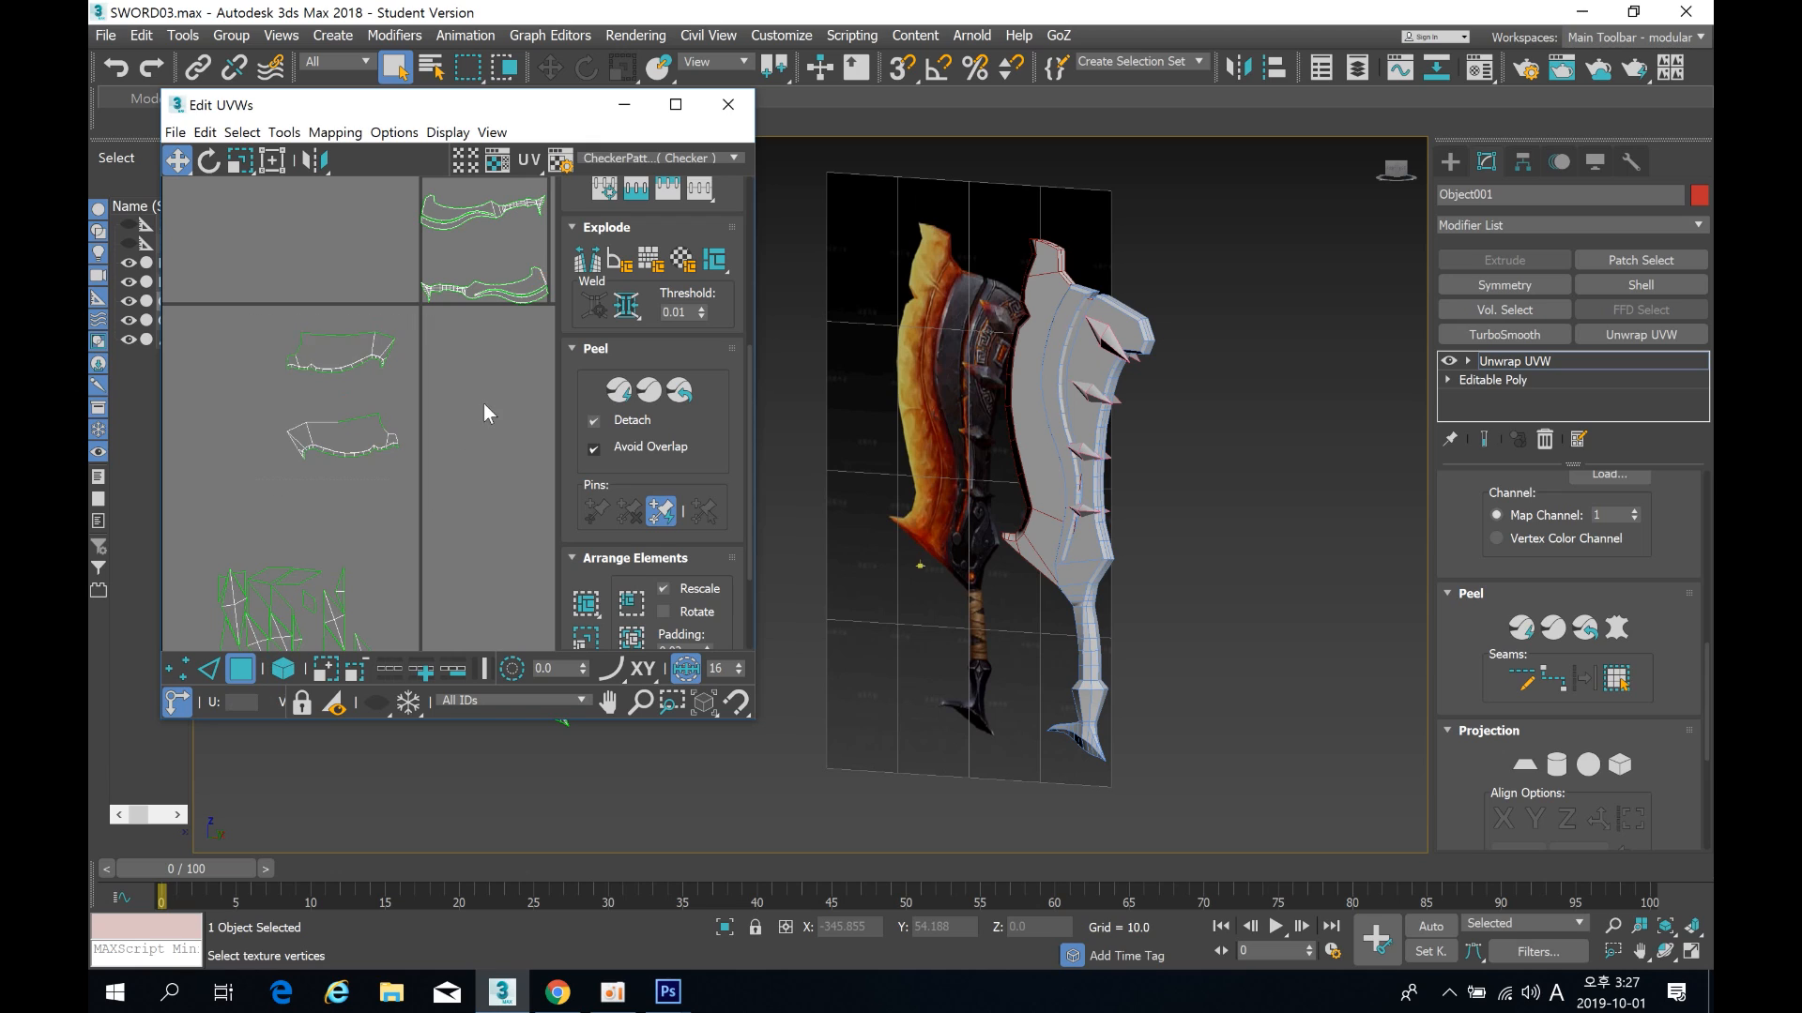
left_click_drag(321, 347, 405, 391)
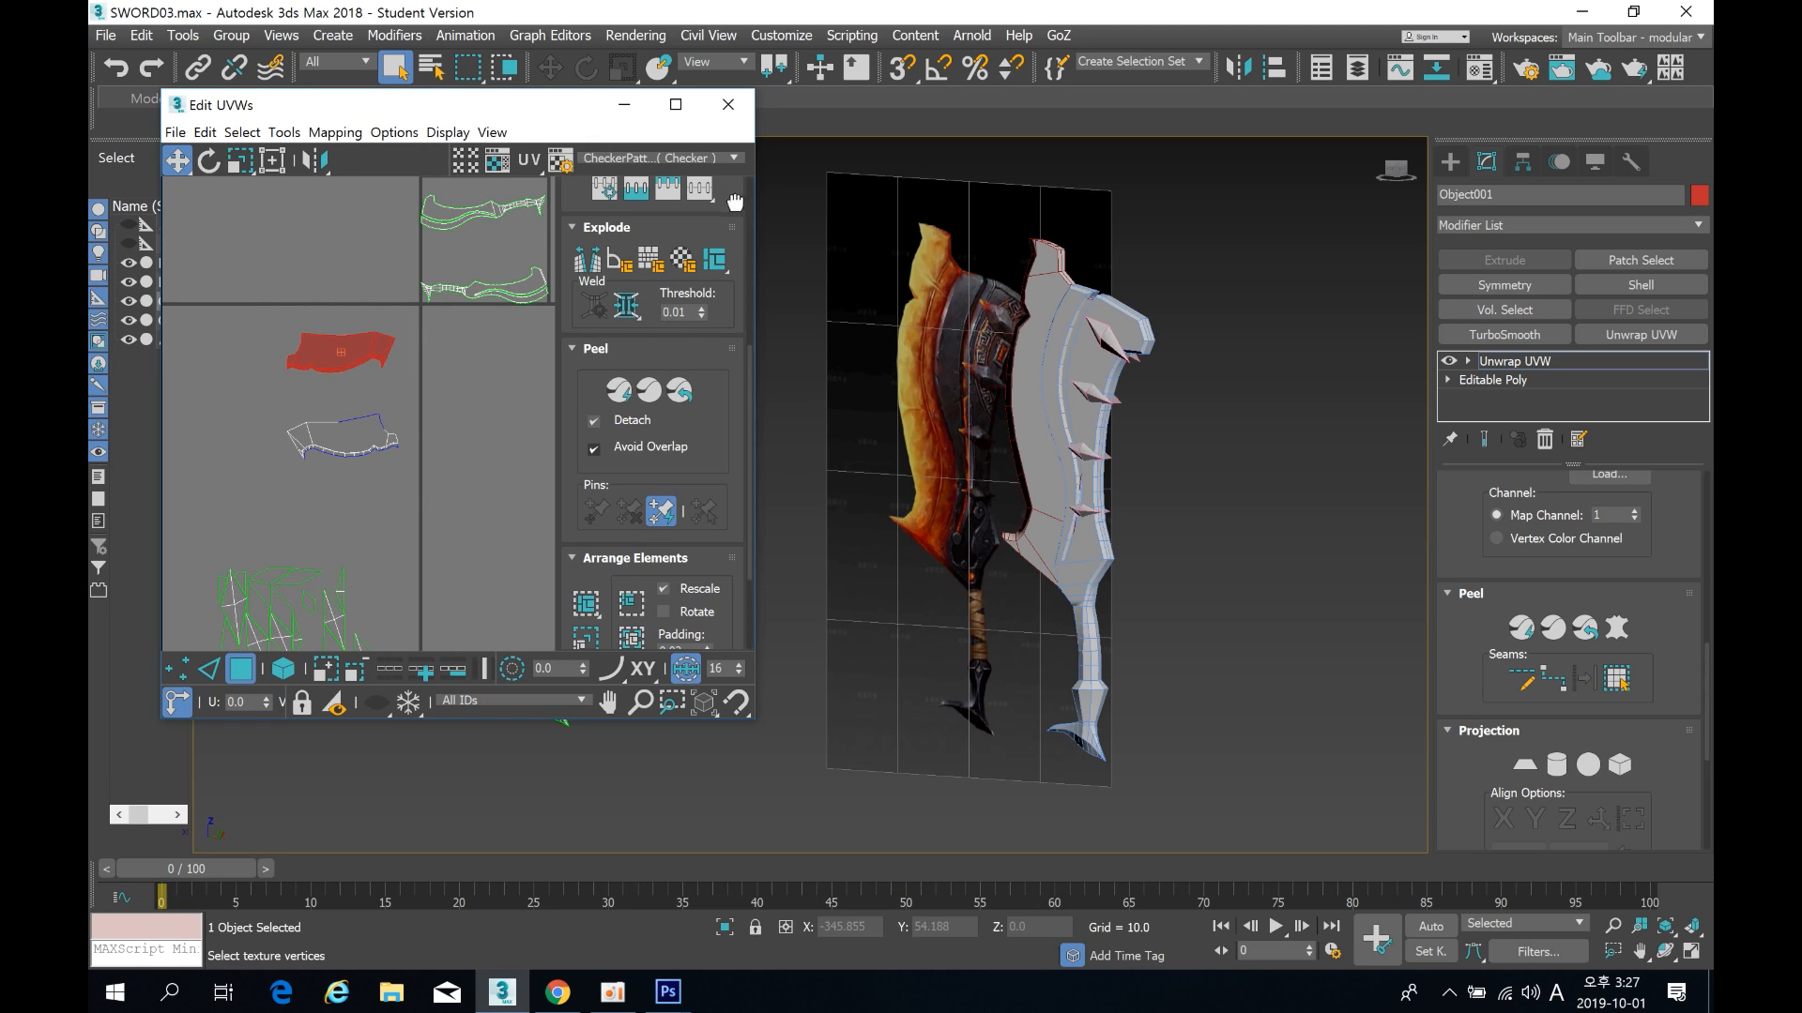
scroll(683, 221, "up", 5)
left_click(681, 219)
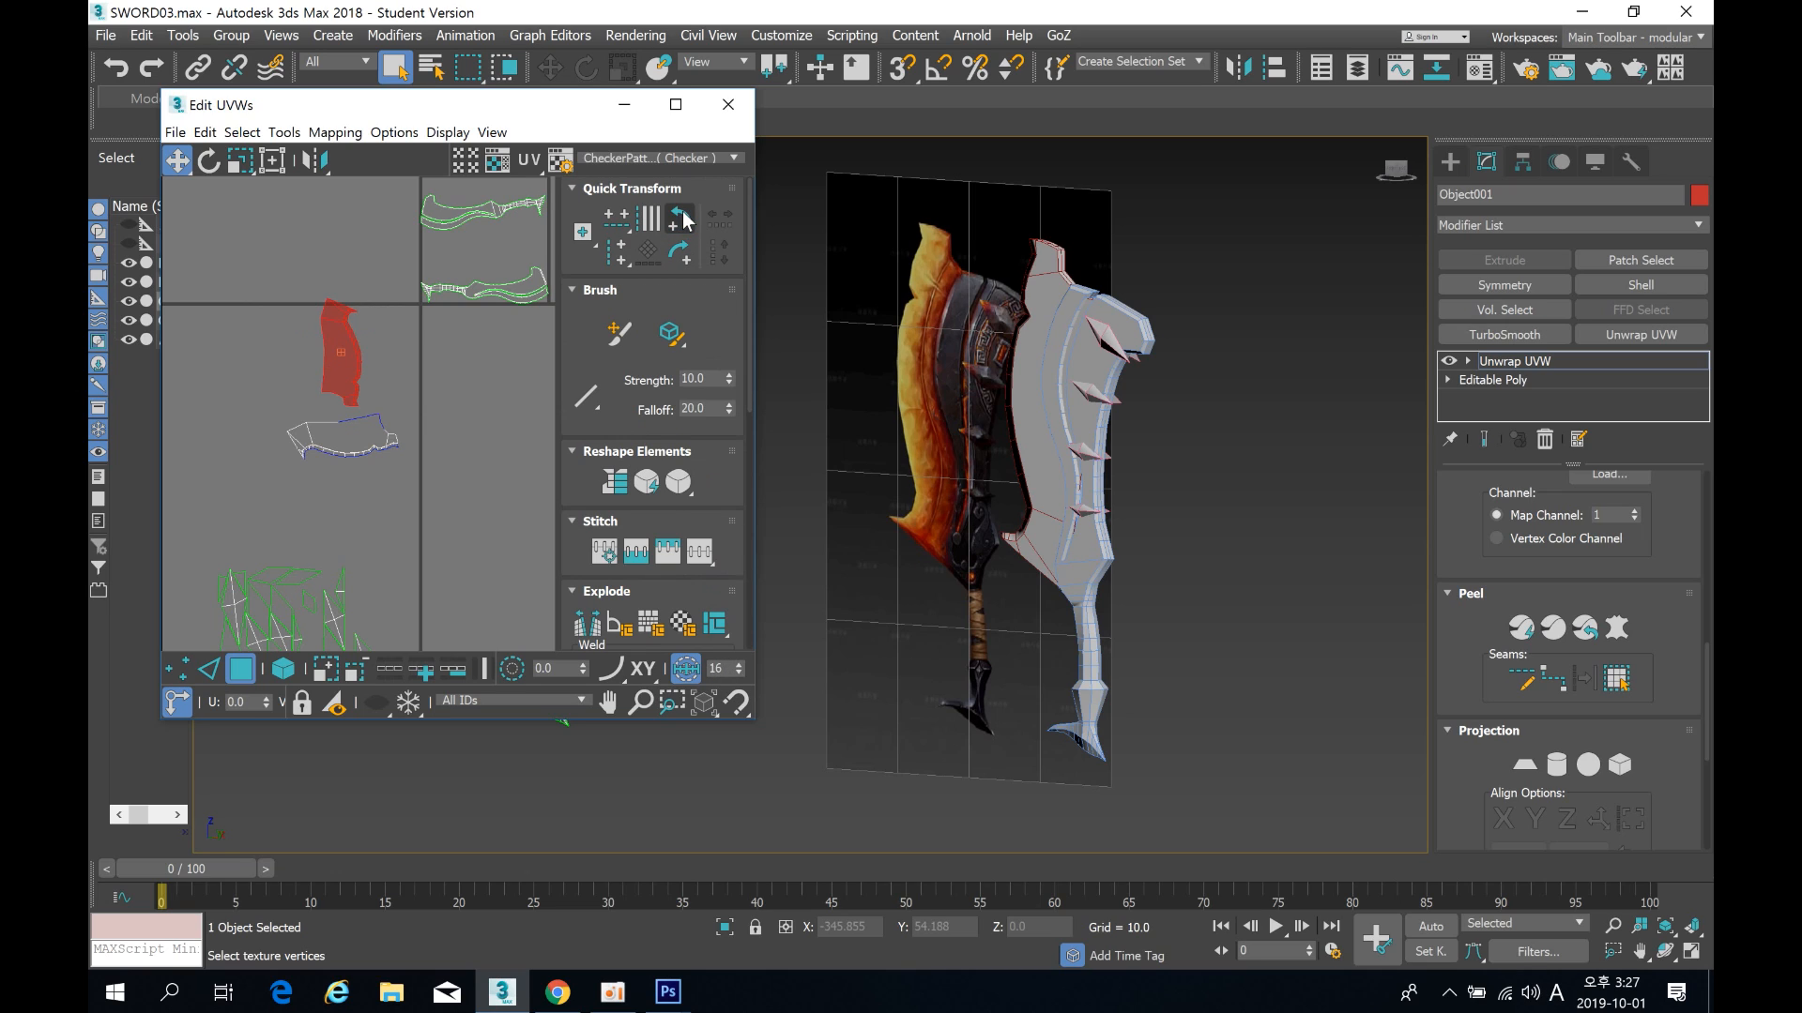
left_click(684, 218)
left_click(683, 219)
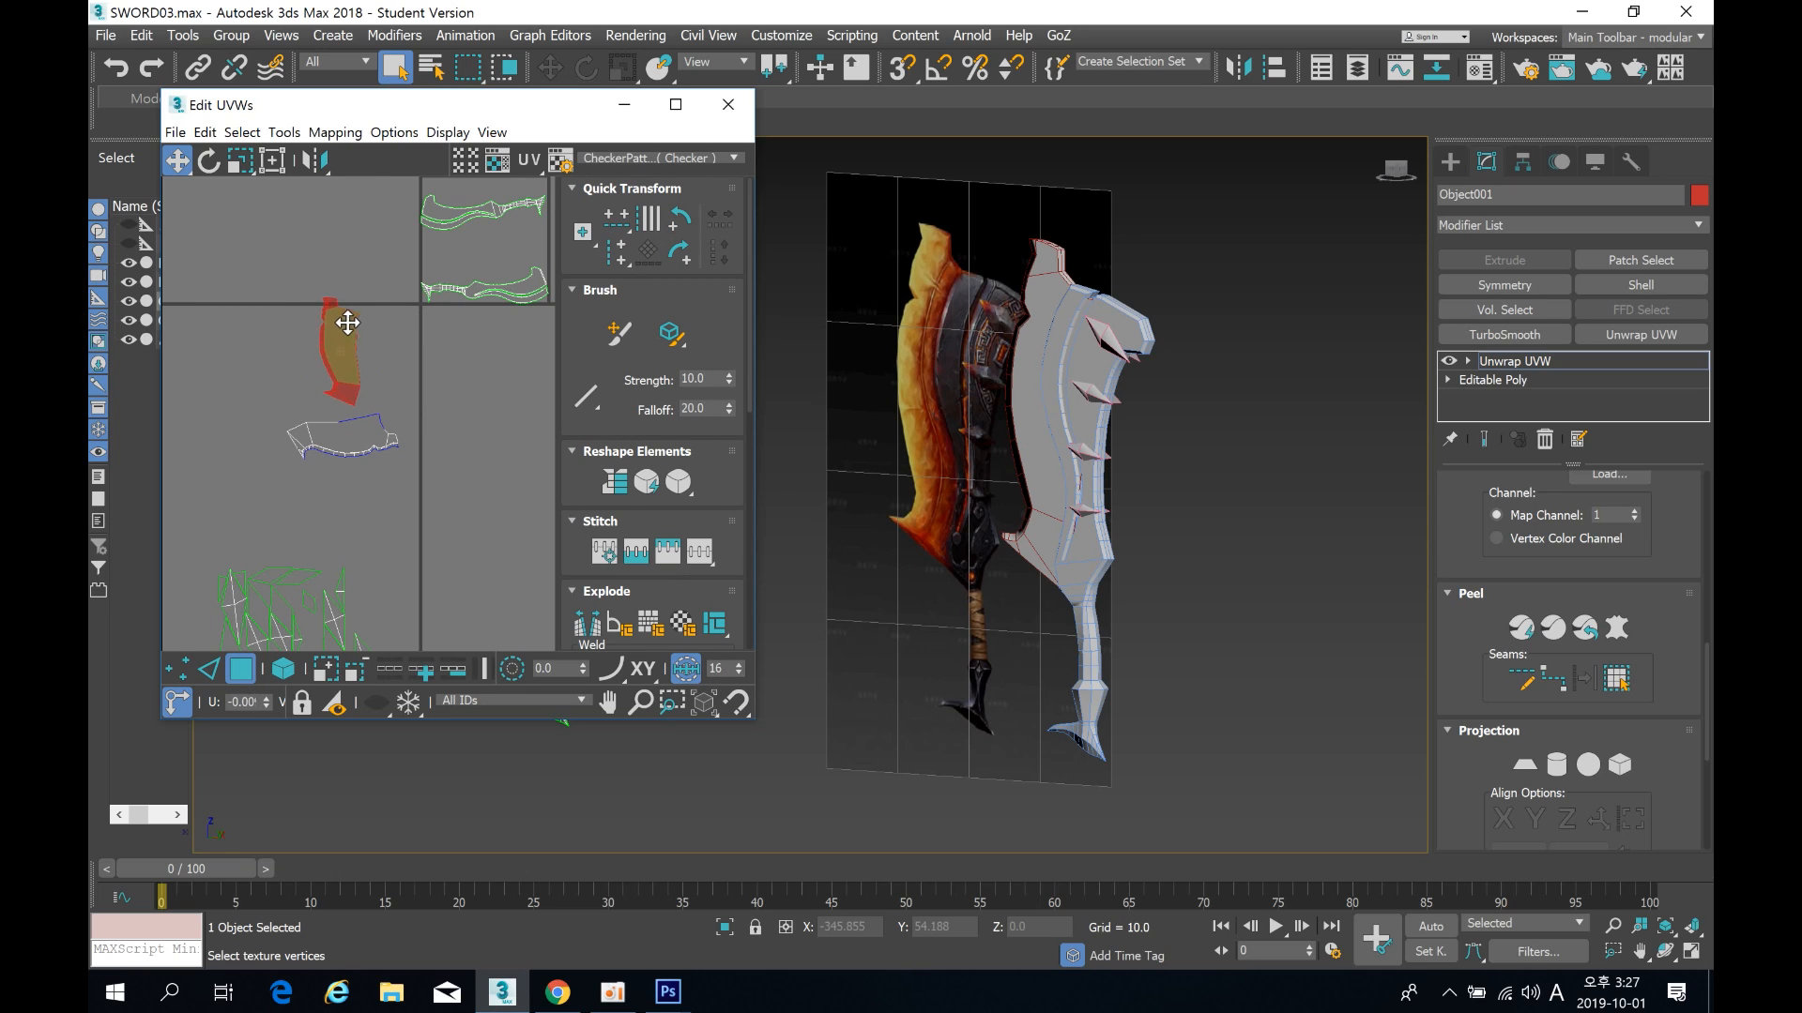
left_click_drag(350, 324, 278, 290)
Step: Rotate the lower blade shell 90° counter-clockwise and place it directly below the upper blade shell
left_click(366, 443)
left_click(681, 219)
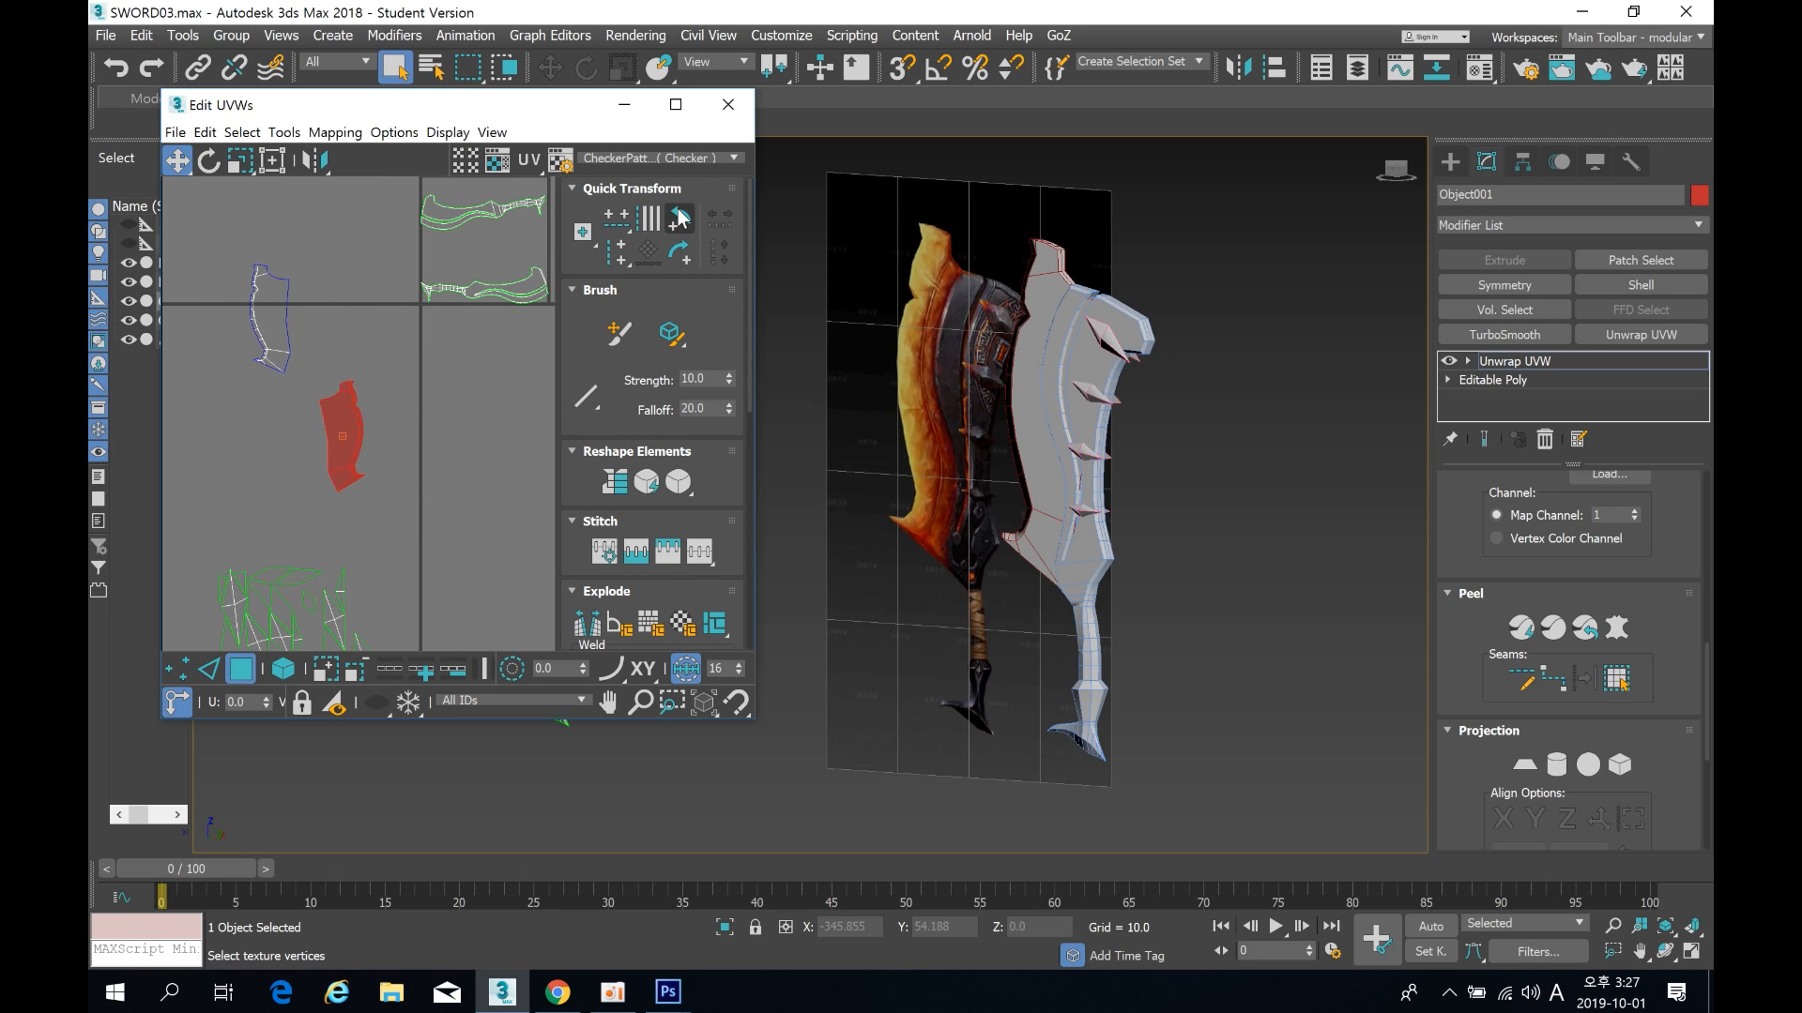
left_click_drag(329, 417, 257, 419)
Step: Mirror the lower blade shell horizontally to match the orientation of the upper blade shell
left_click(351, 457)
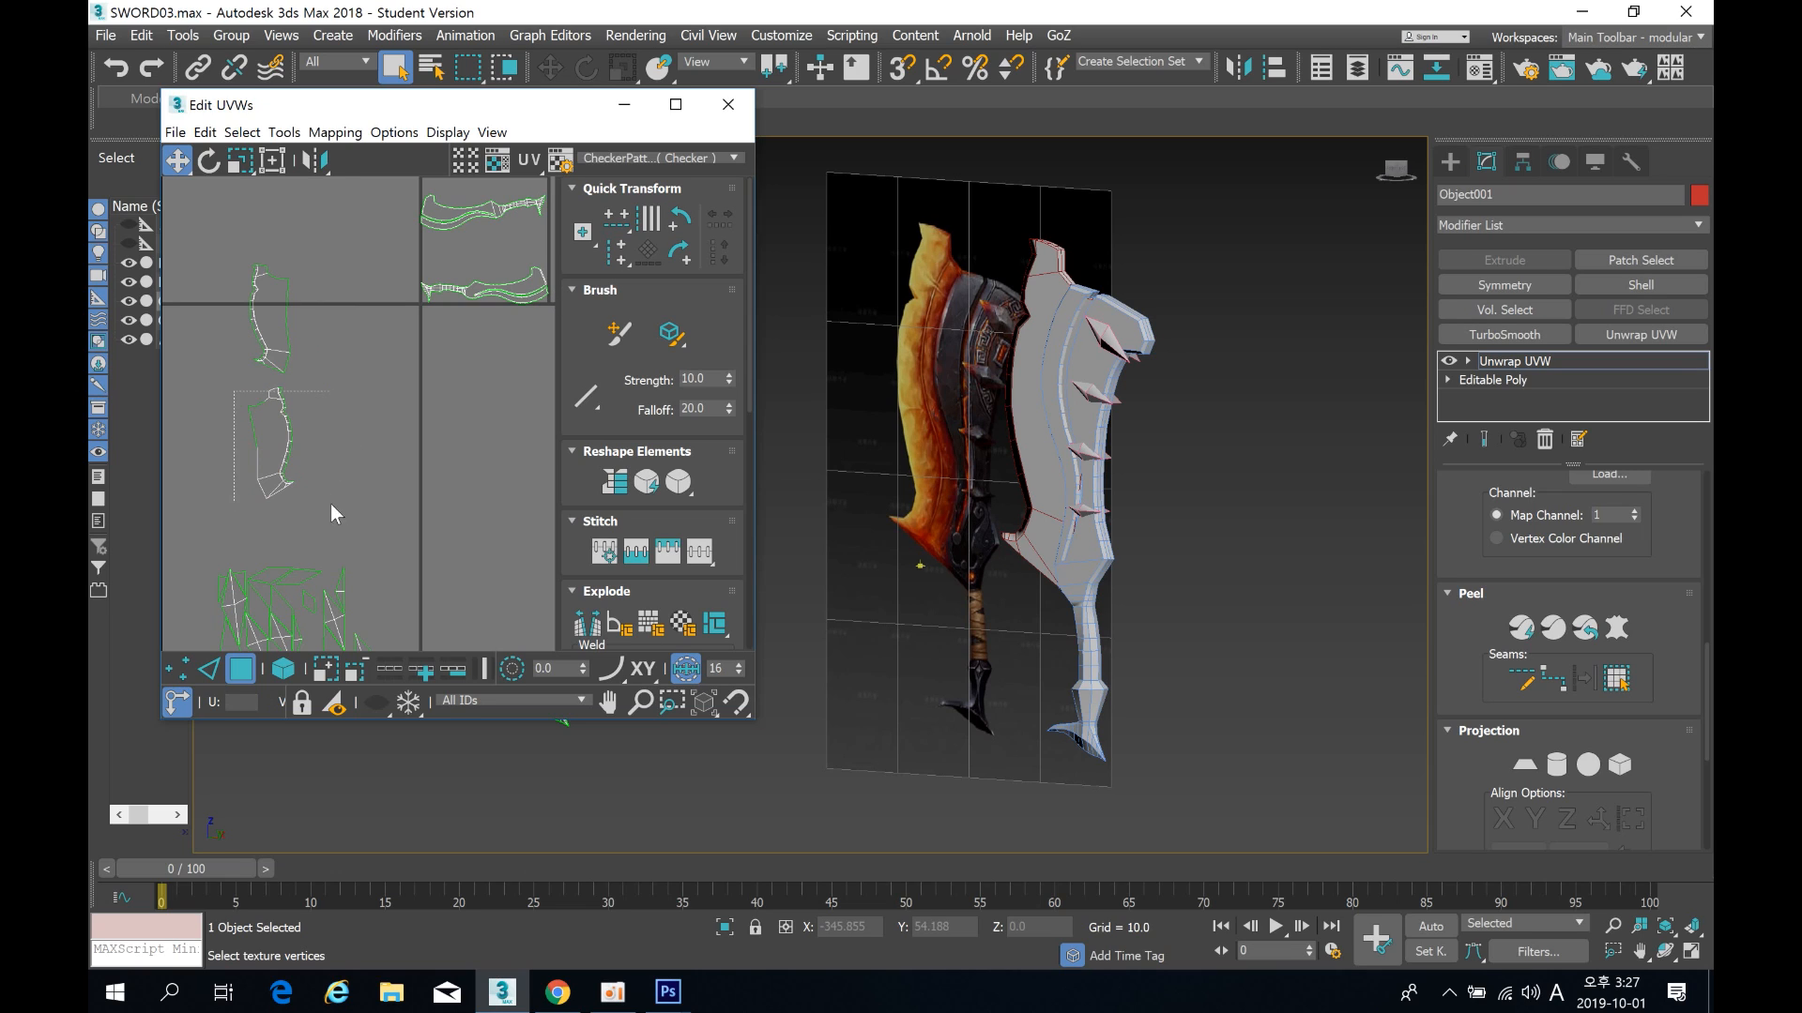
left_click_drag(327, 499, 340, 520)
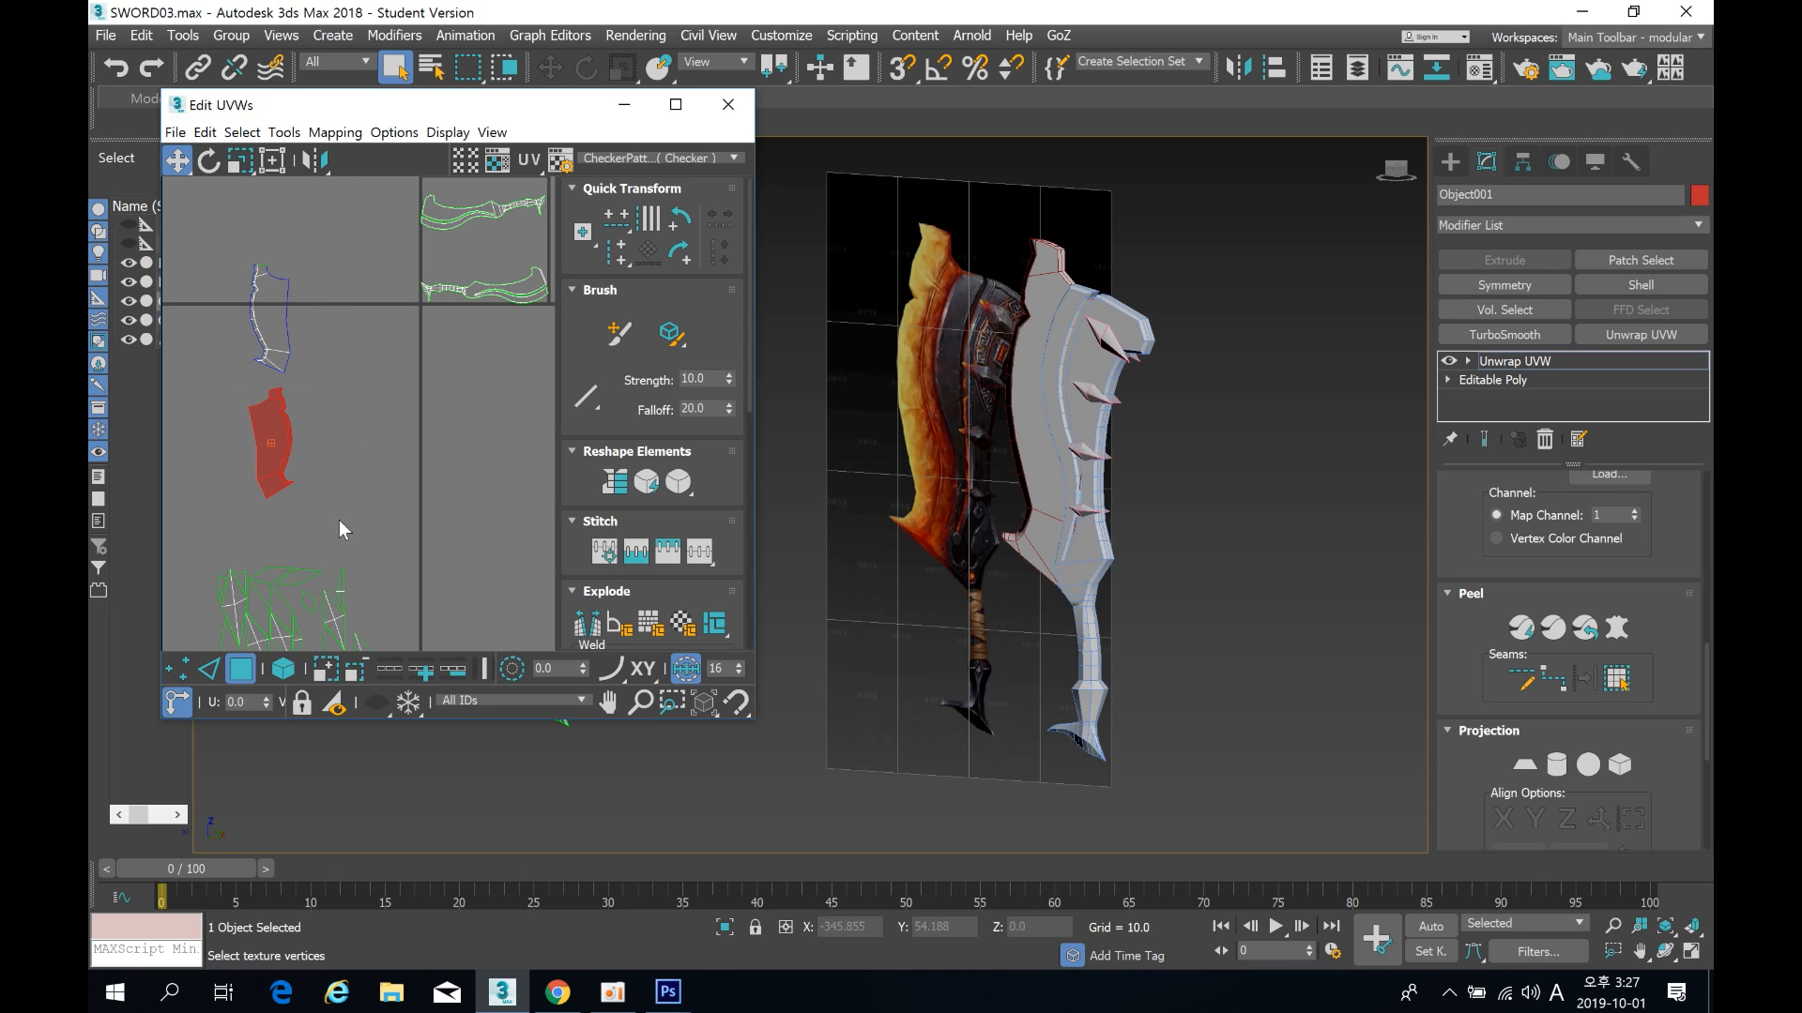
left_click(318, 165)
left_click(326, 424)
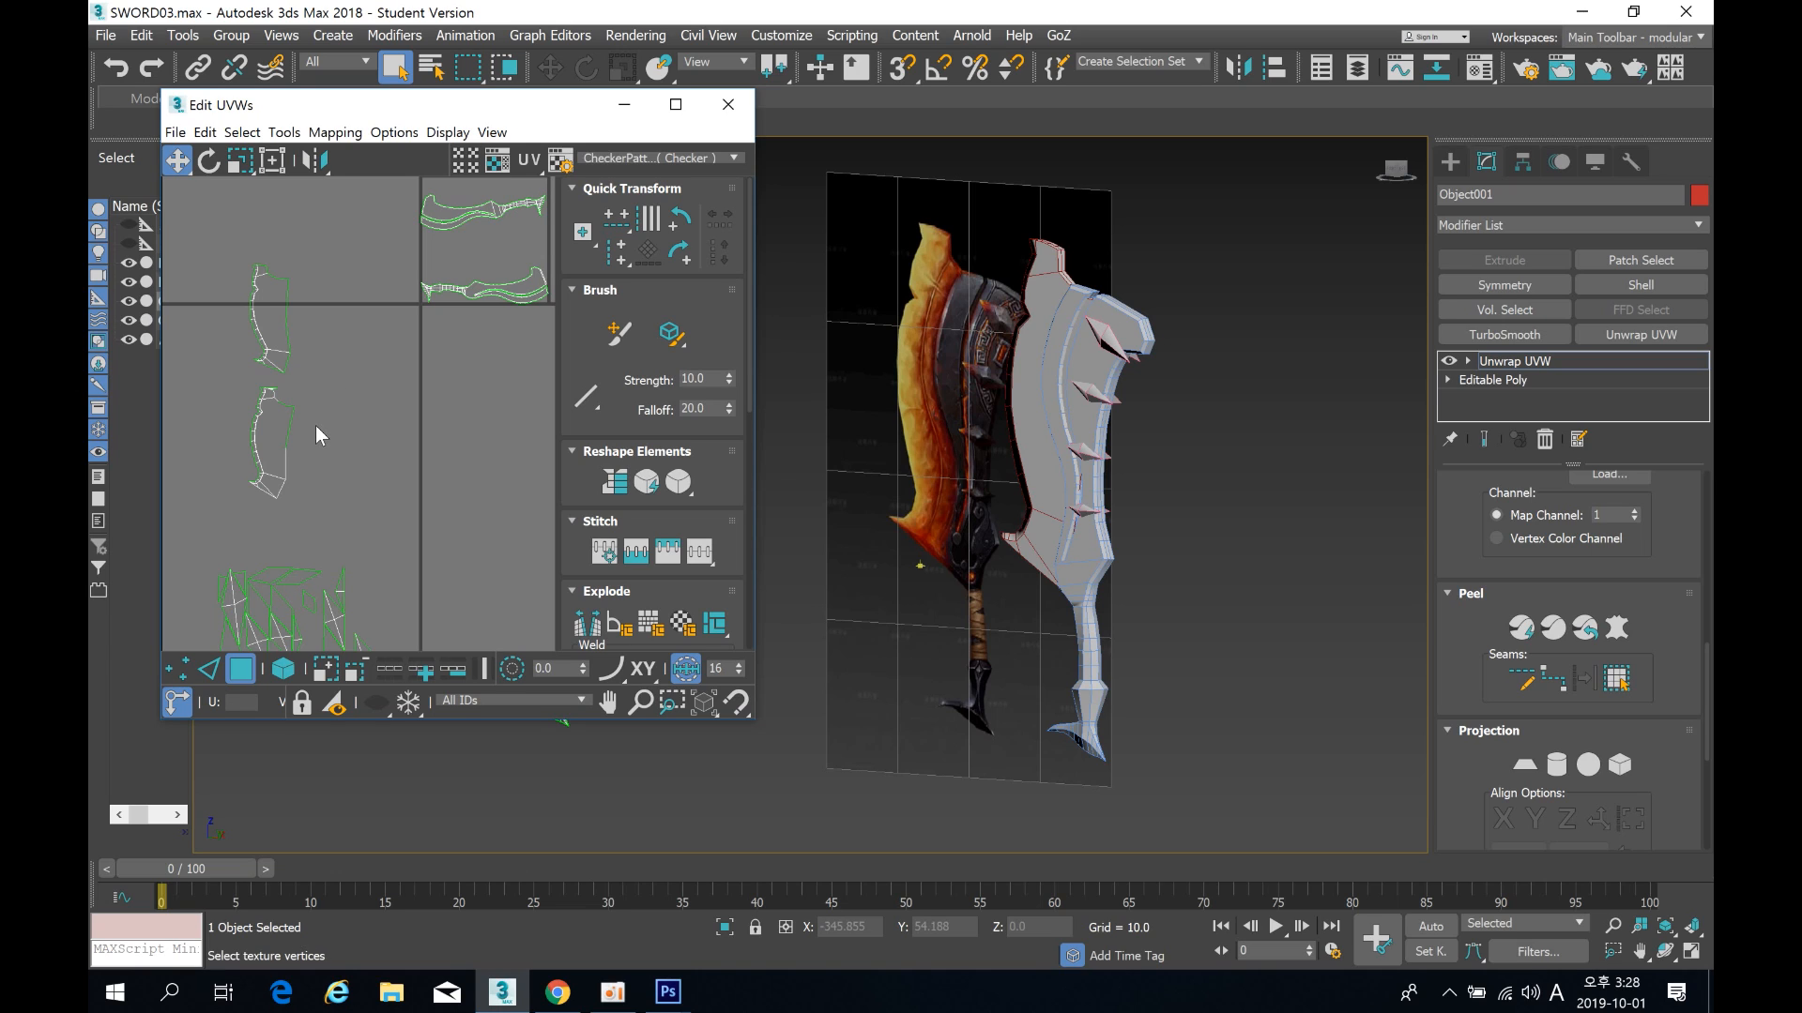
left_click(314, 428)
scroll(281, 422, "up", 1)
scroll(282, 421, "up", 2)
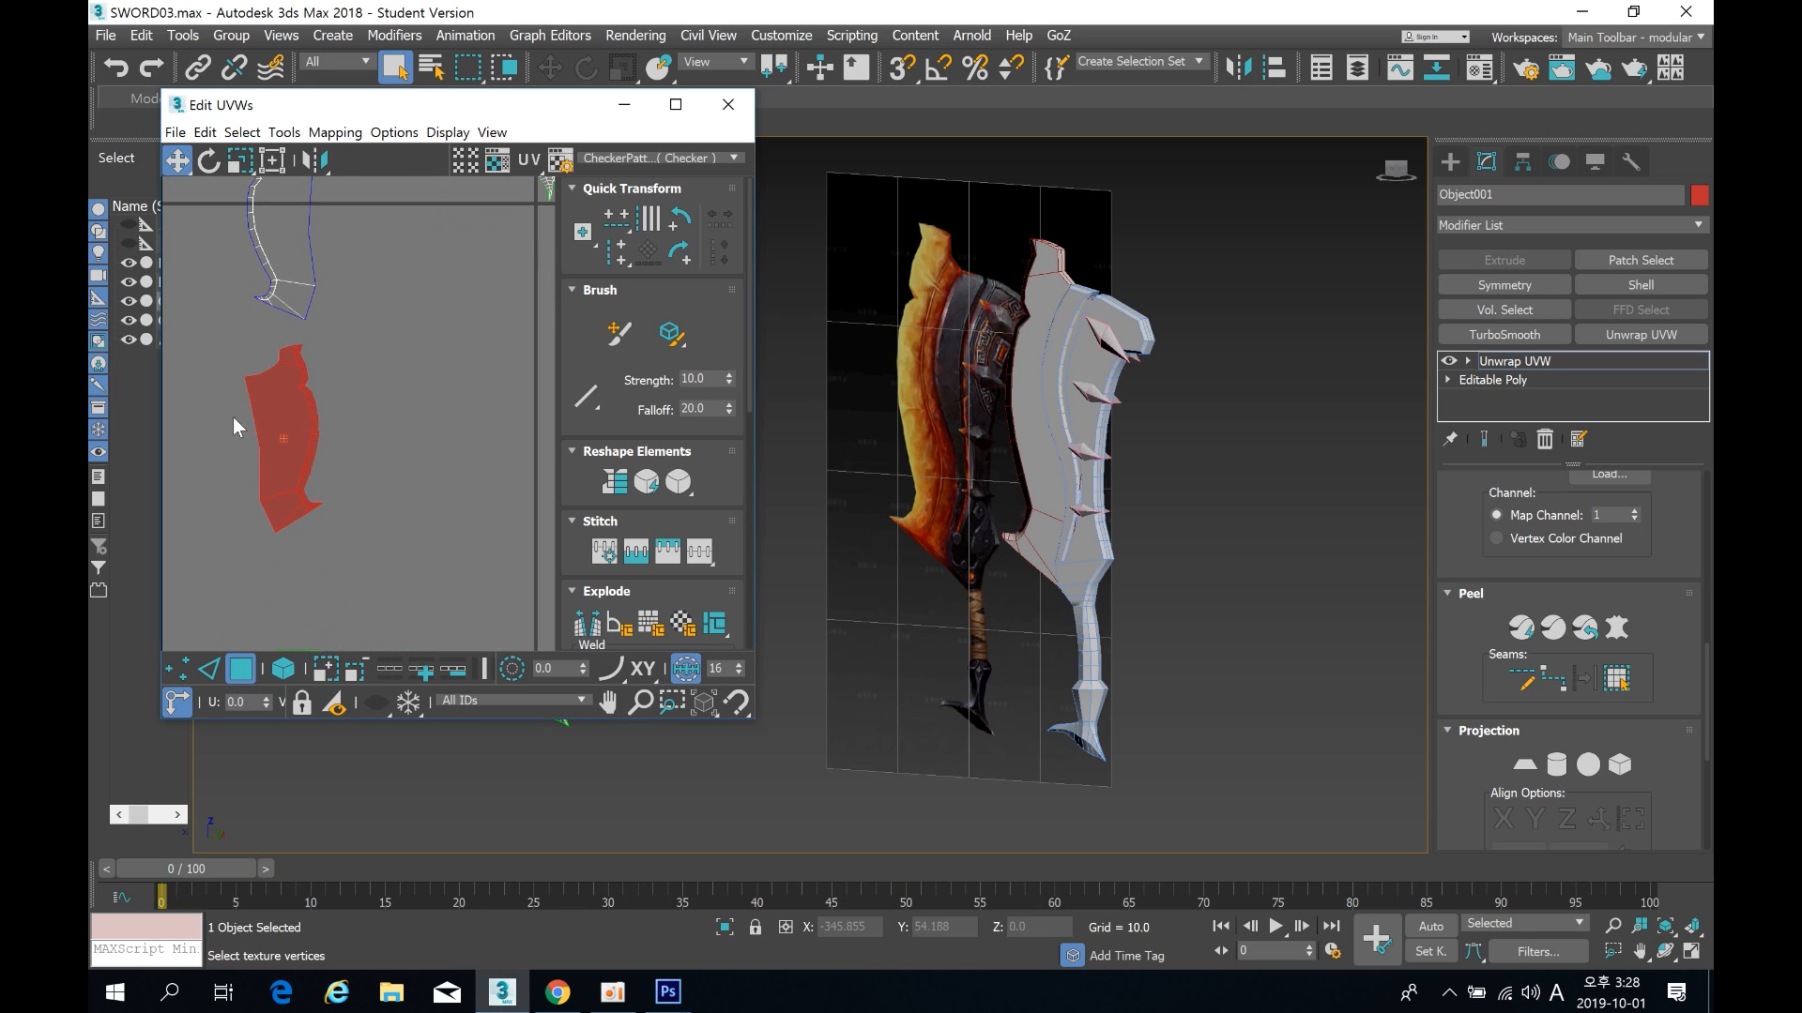
left_click(321, 172)
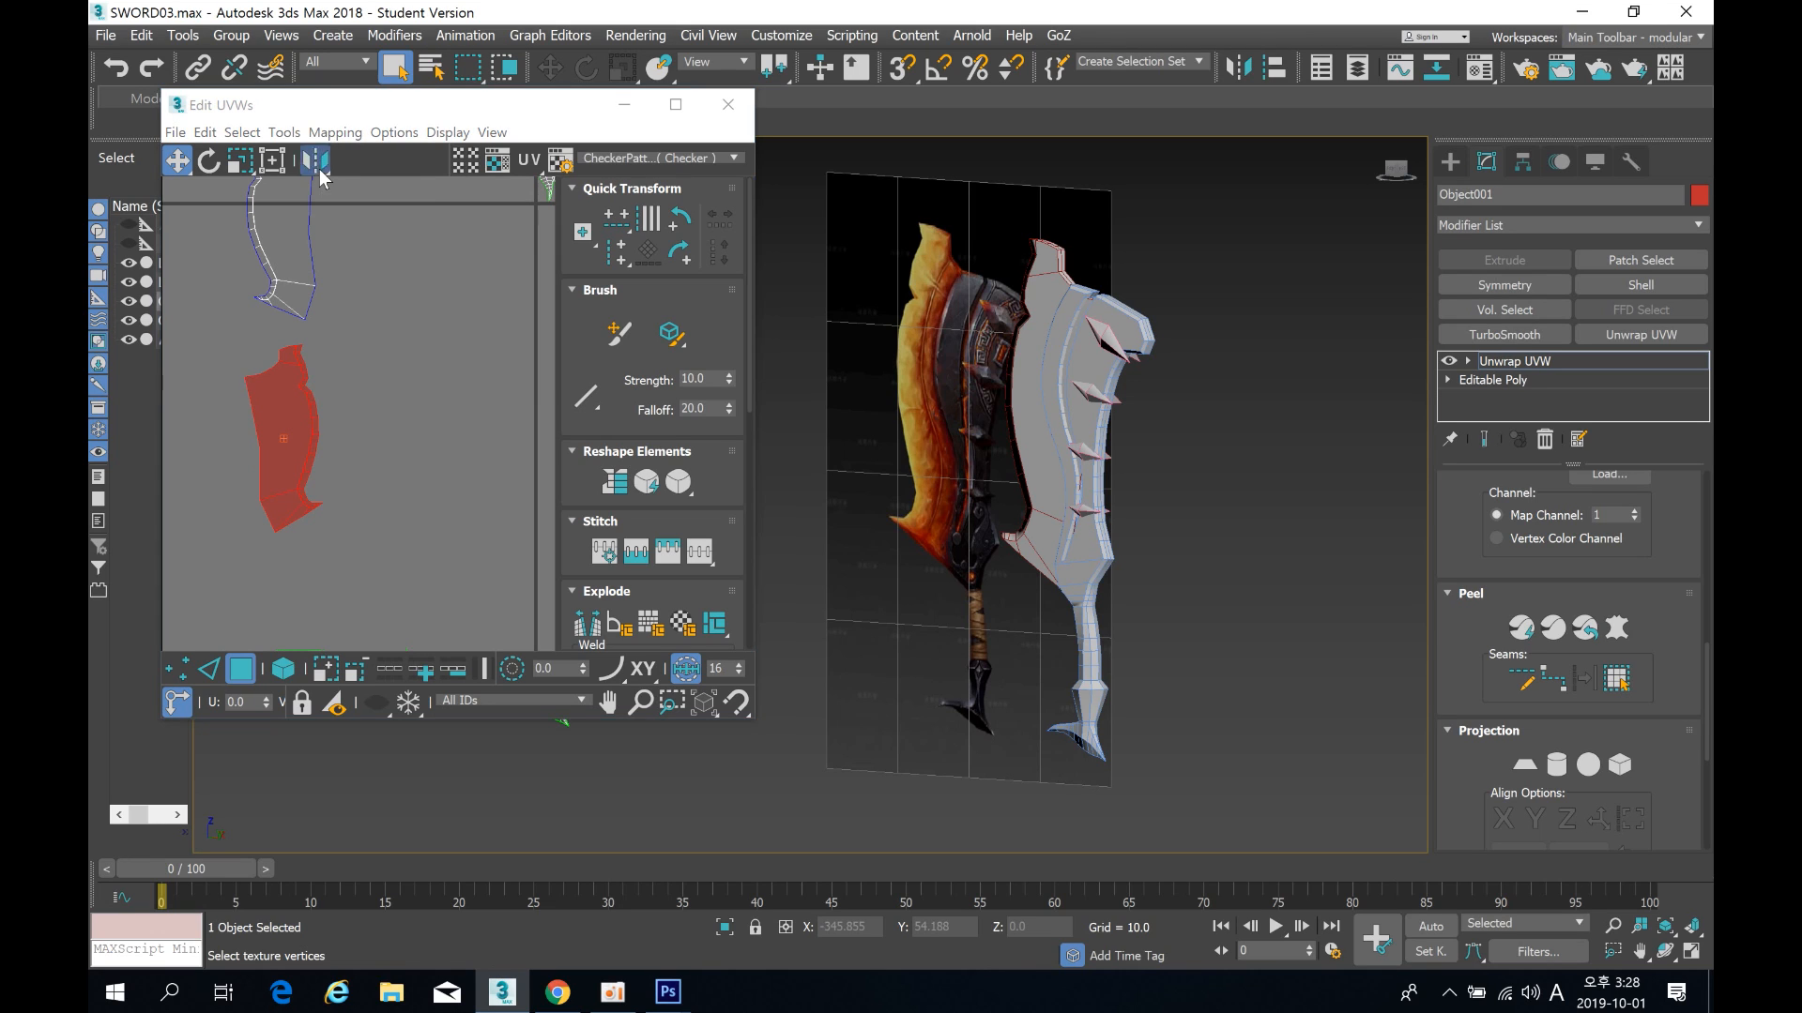
Step: Move the mirrored blade shell up beside the other blade shell, on its left, and clear the selection
left_click_drag(289, 383, 240, 347)
middle_click_drag(241, 347, 354, 451)
left_click_drag(354, 451, 347, 299)
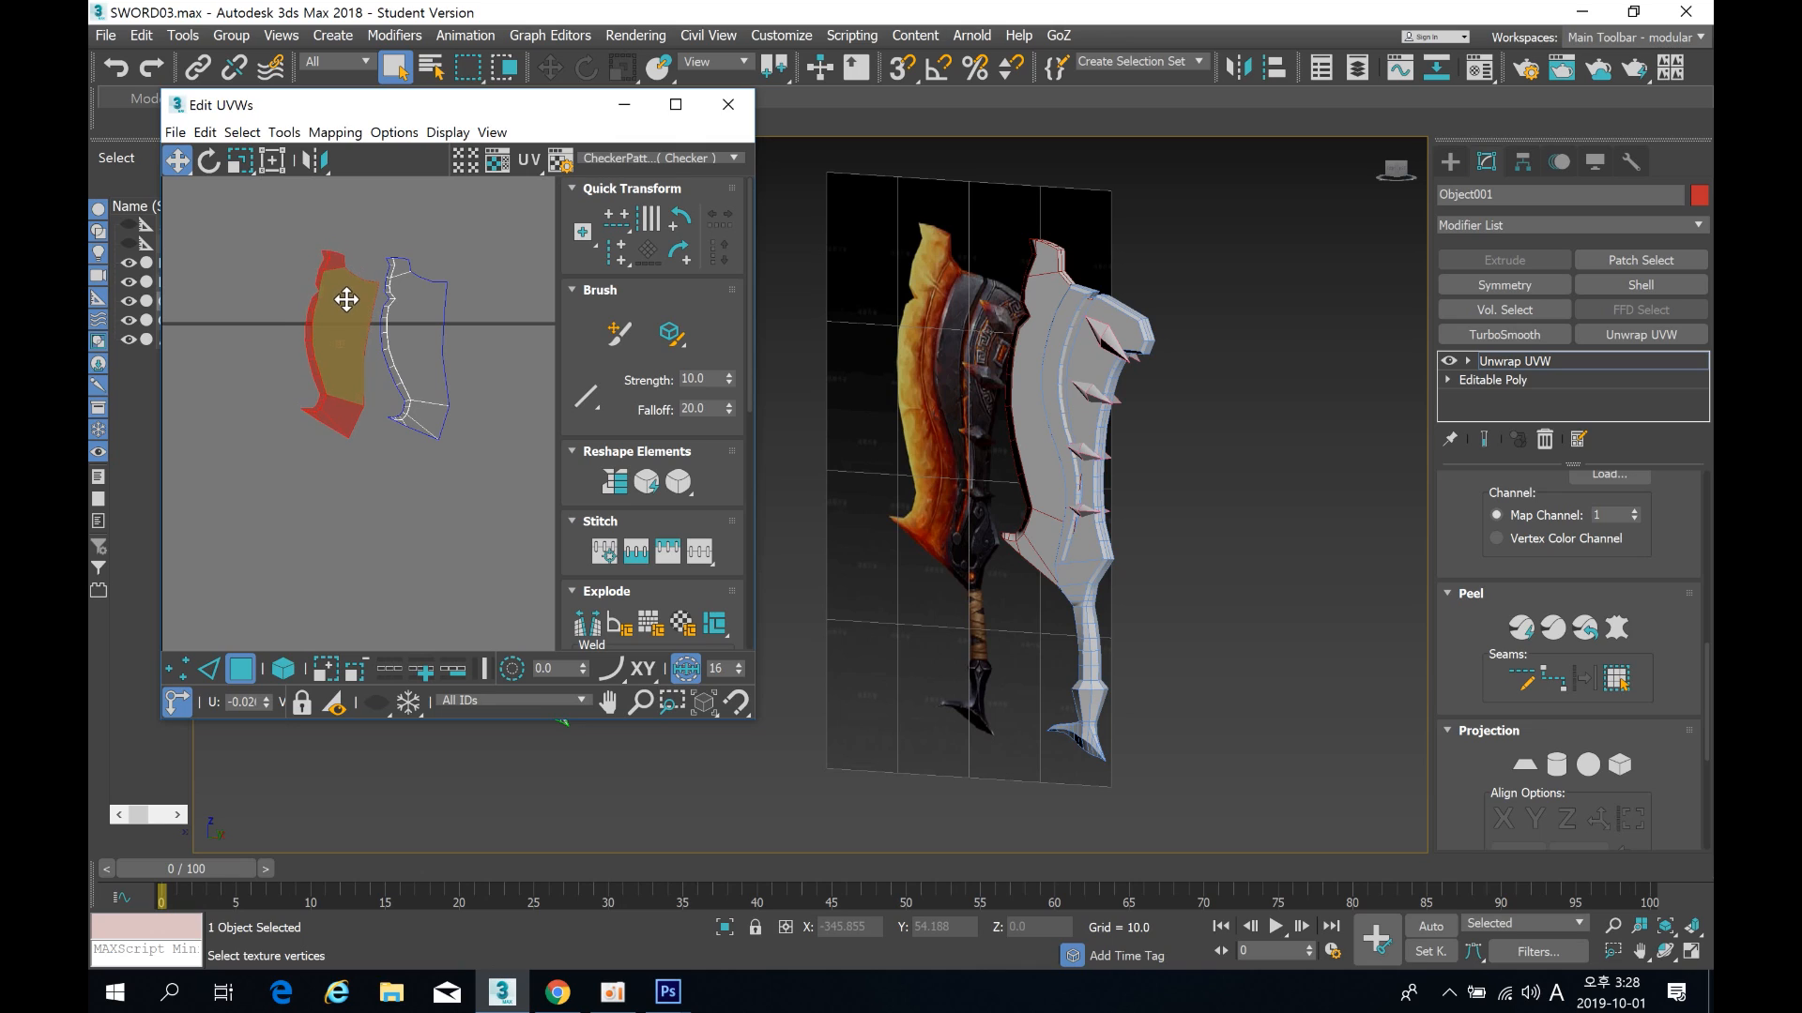
left_click(402, 475)
Step: Select the lower body shell and rotate it upright in three clockwise quarter turns, with the handle pointing down
scroll(217, 453, "down", 5)
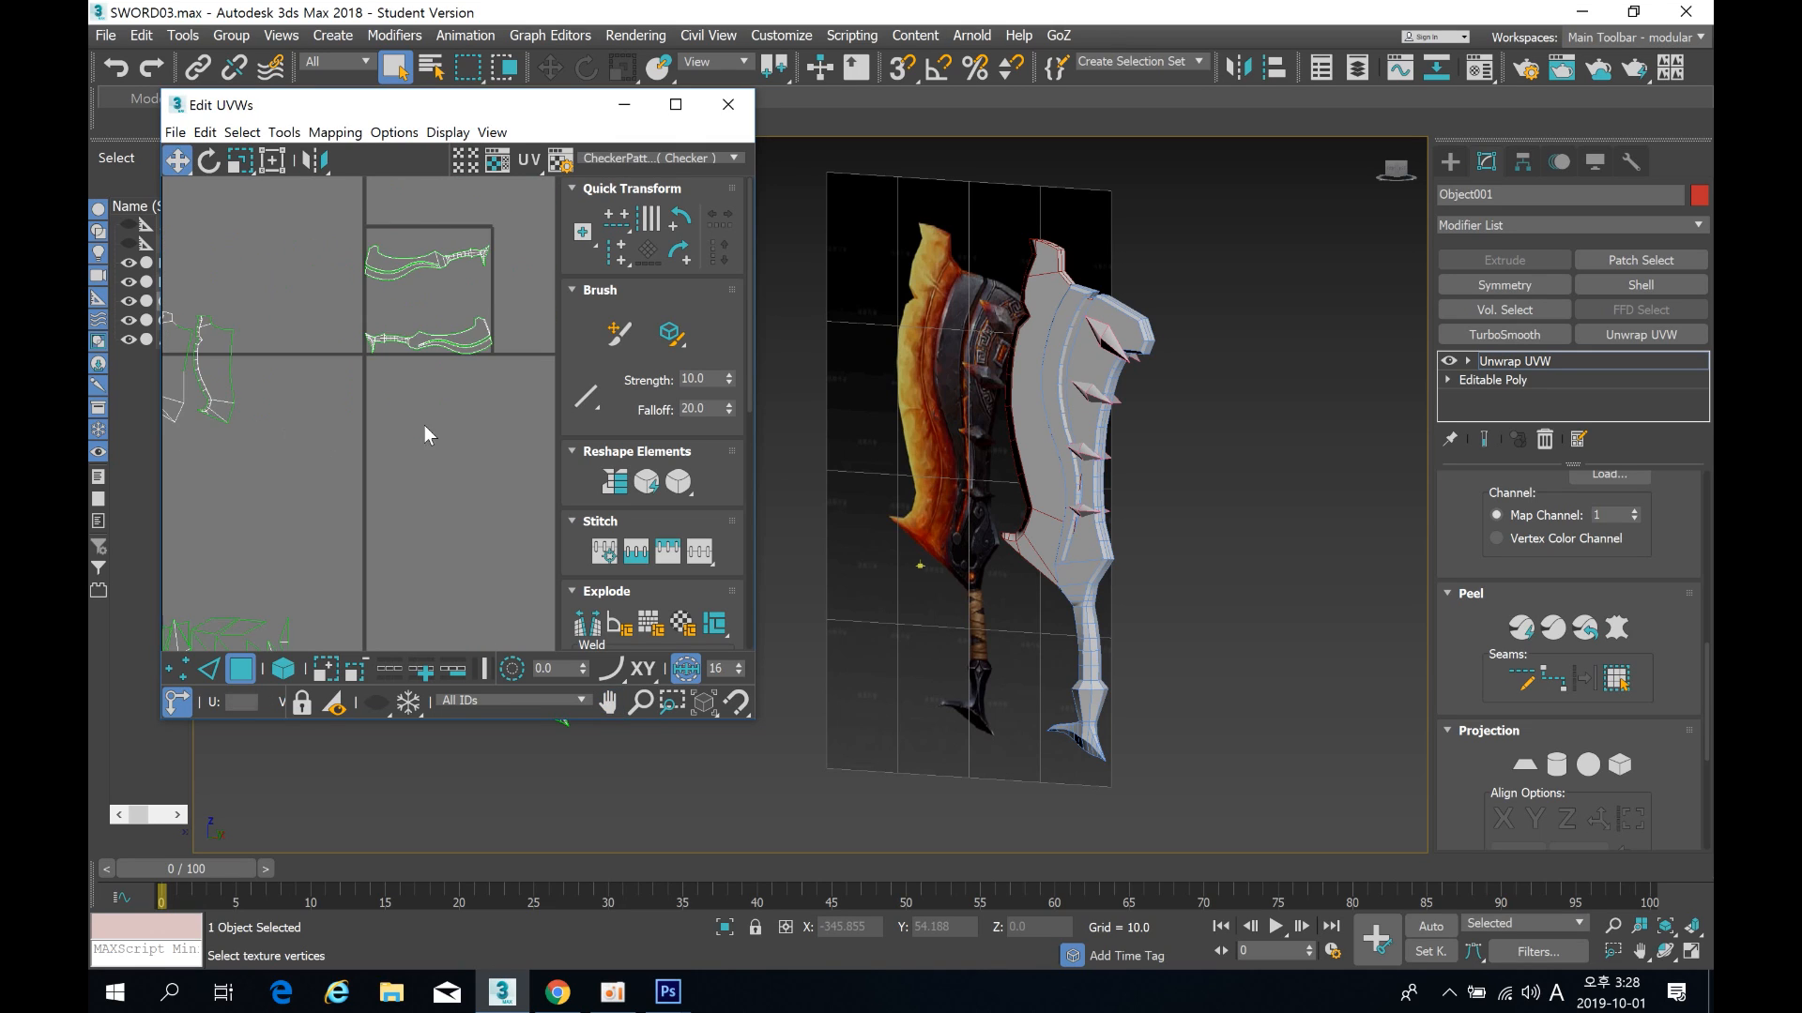
left_click(403, 355)
left_click(678, 252)
left_click(680, 253)
left_click(680, 254)
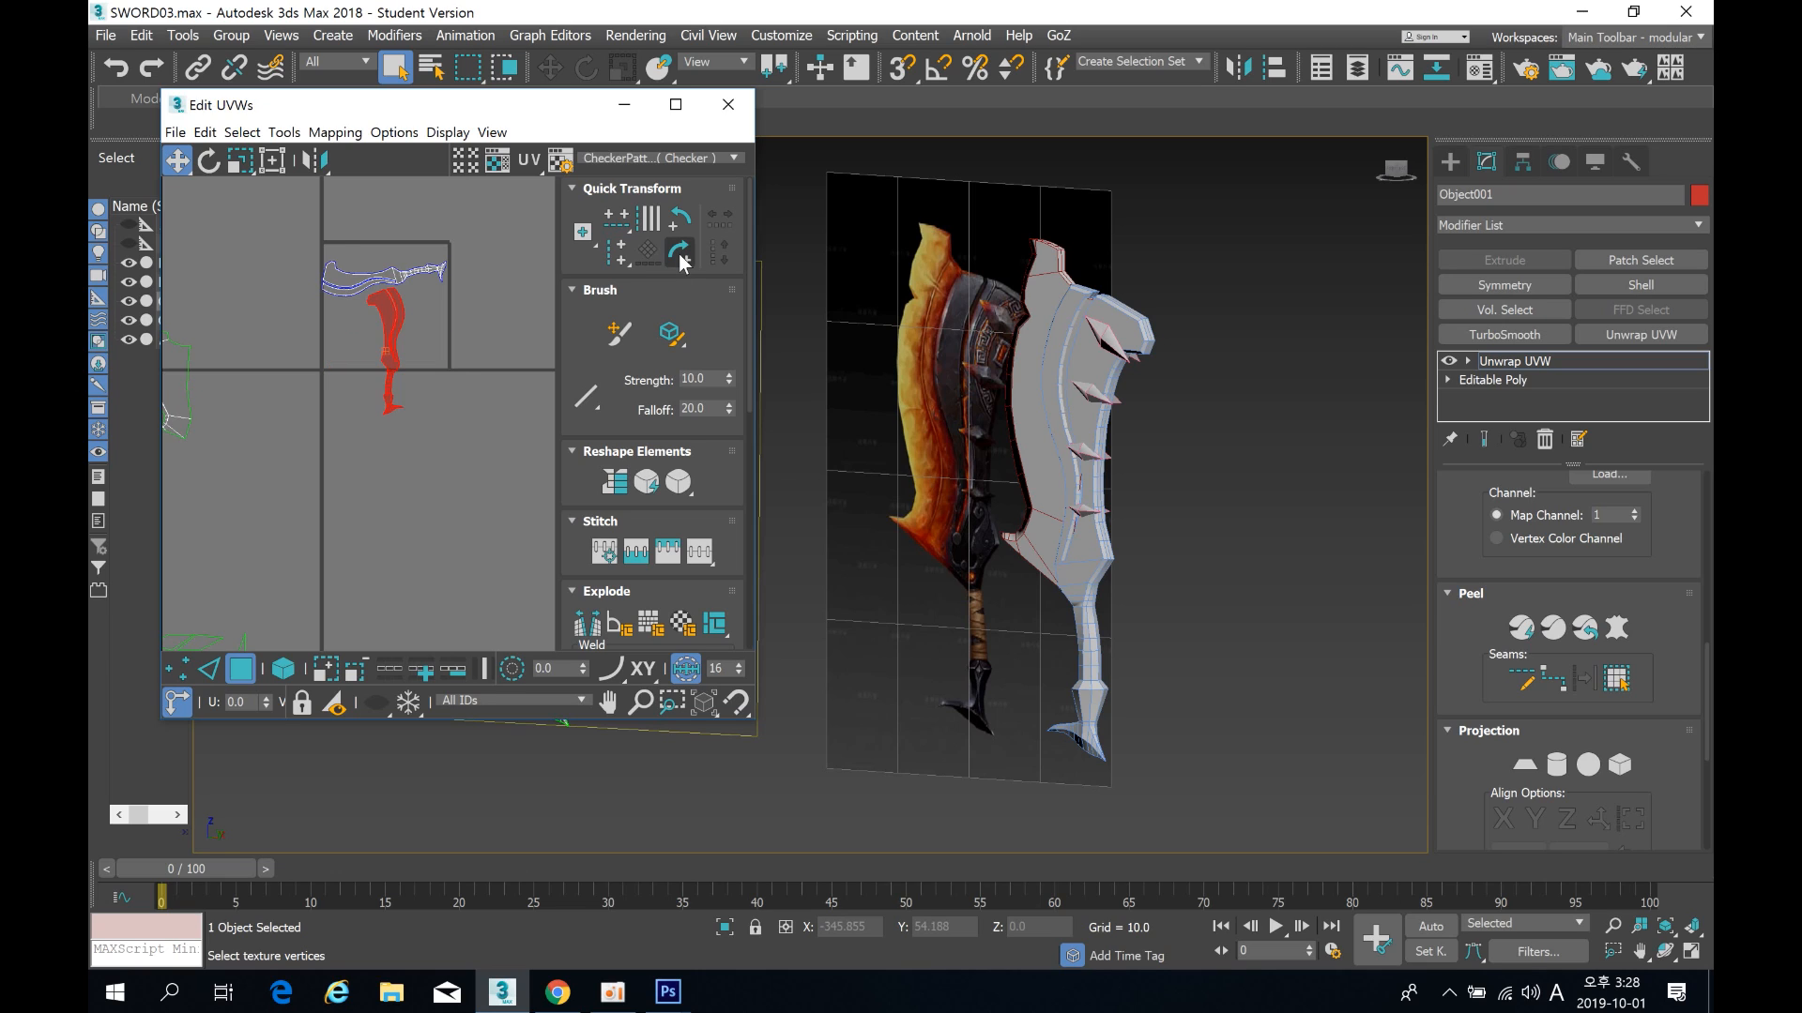
Step: Move the upright body shell aside, rotate the other body shell upright in three counter-clockwise quarter turns, and place it beside the first
left_click_drag(381, 361, 319, 443)
left_click(430, 390)
left_click_drag(291, 251, 474, 340)
left_click(681, 217)
left_click(680, 218)
left_click(680, 218)
left_click_drag(382, 250, 372, 422)
left_click(425, 441)
scroll(382, 441, "up", 4)
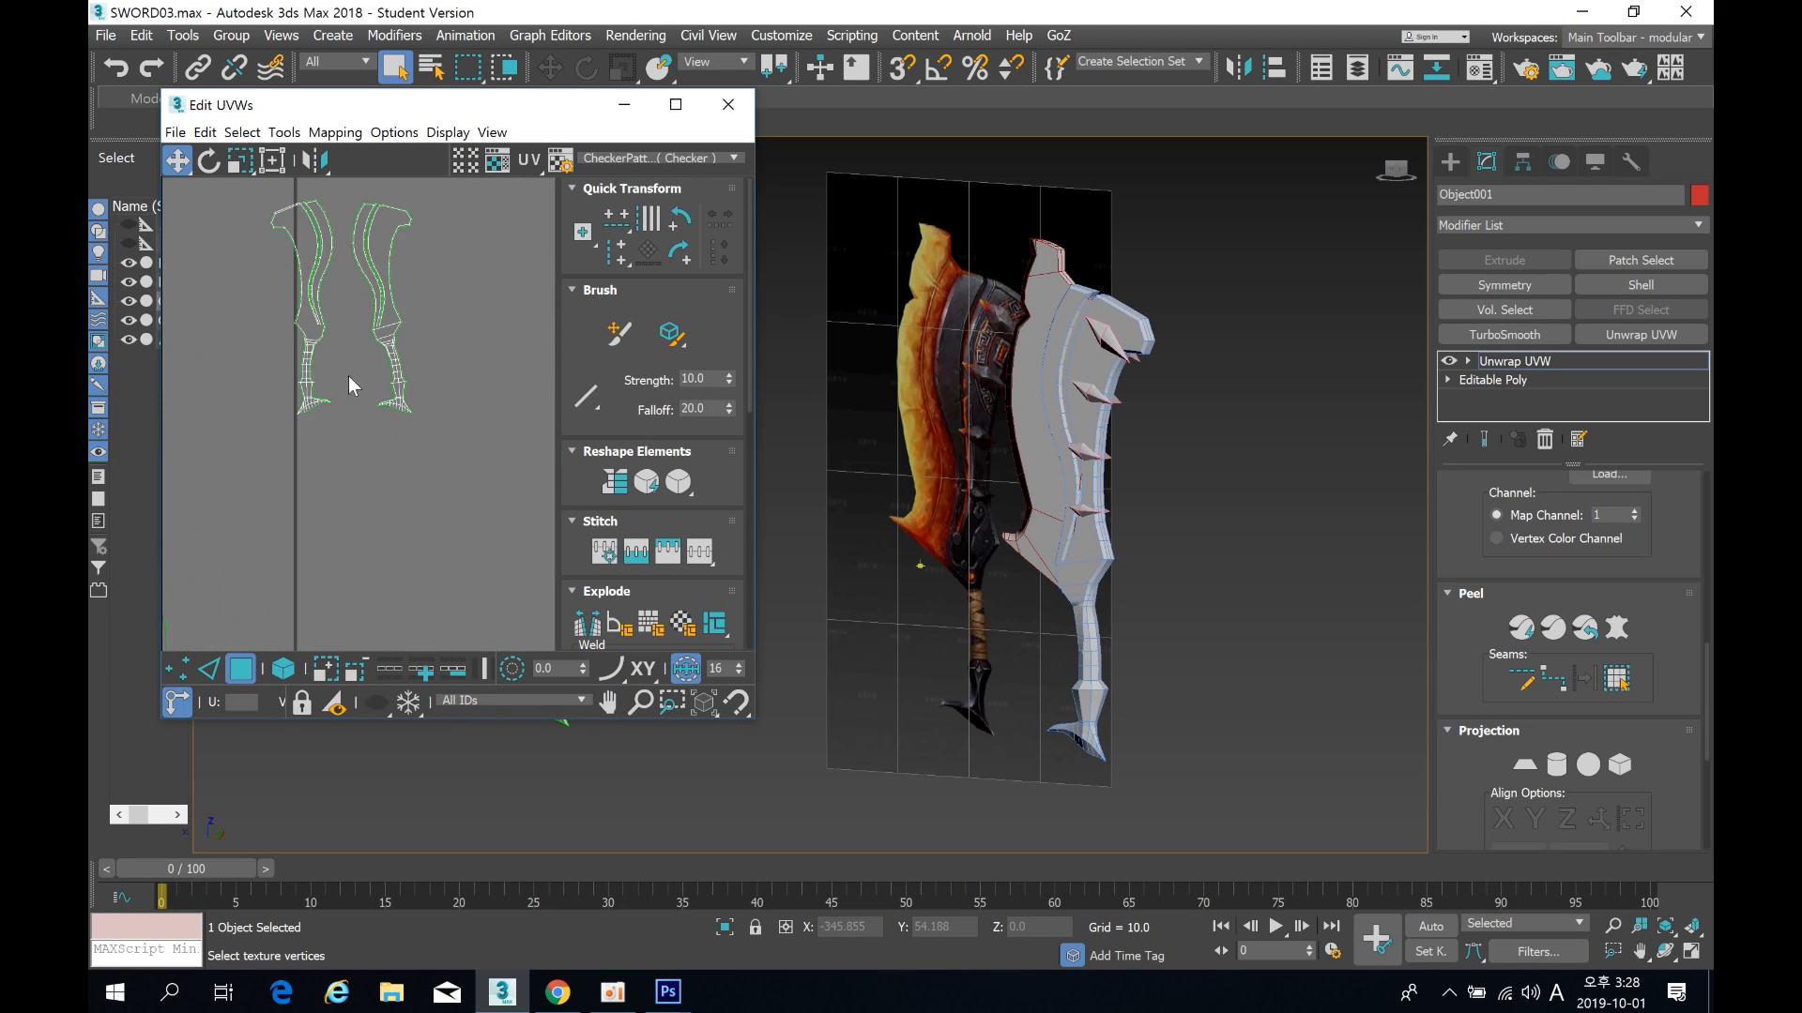
Step: Mirror the left body shell horizontally to match the other, move it to the other's right side, and clear the selection
left_click_drag(379, 495, 379, 499)
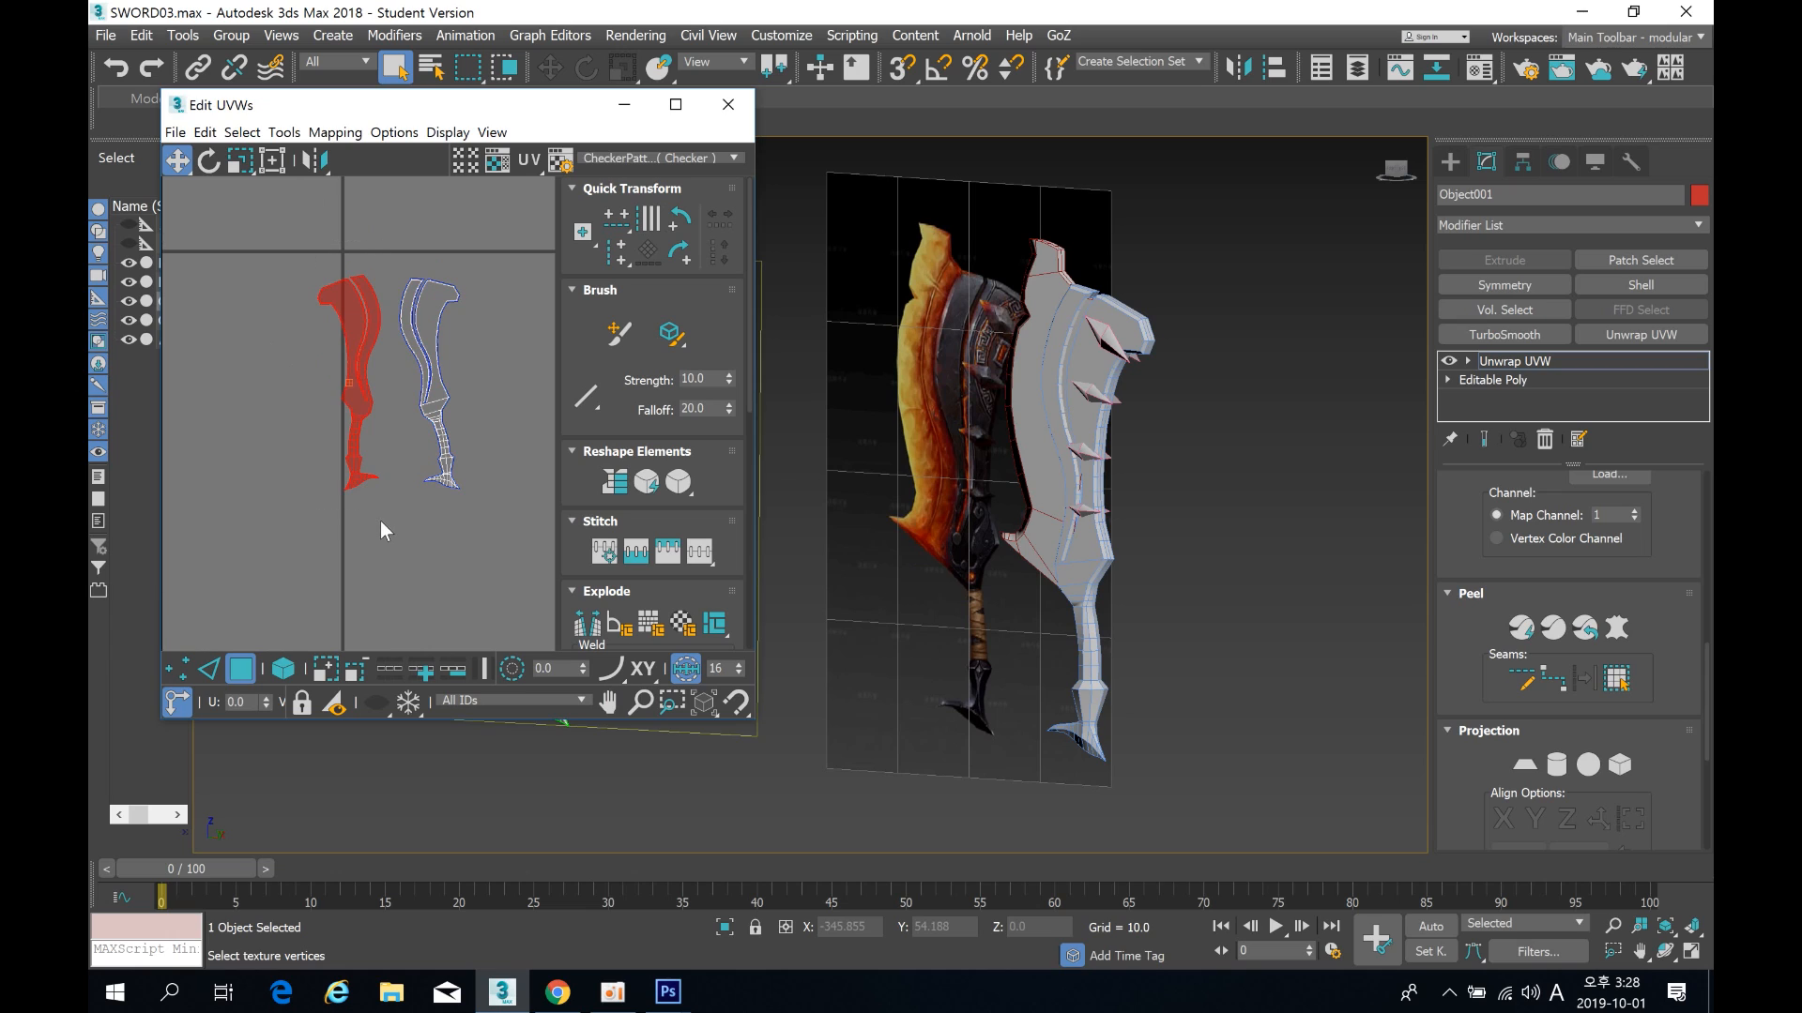
left_click_drag(334, 342, 483, 330)
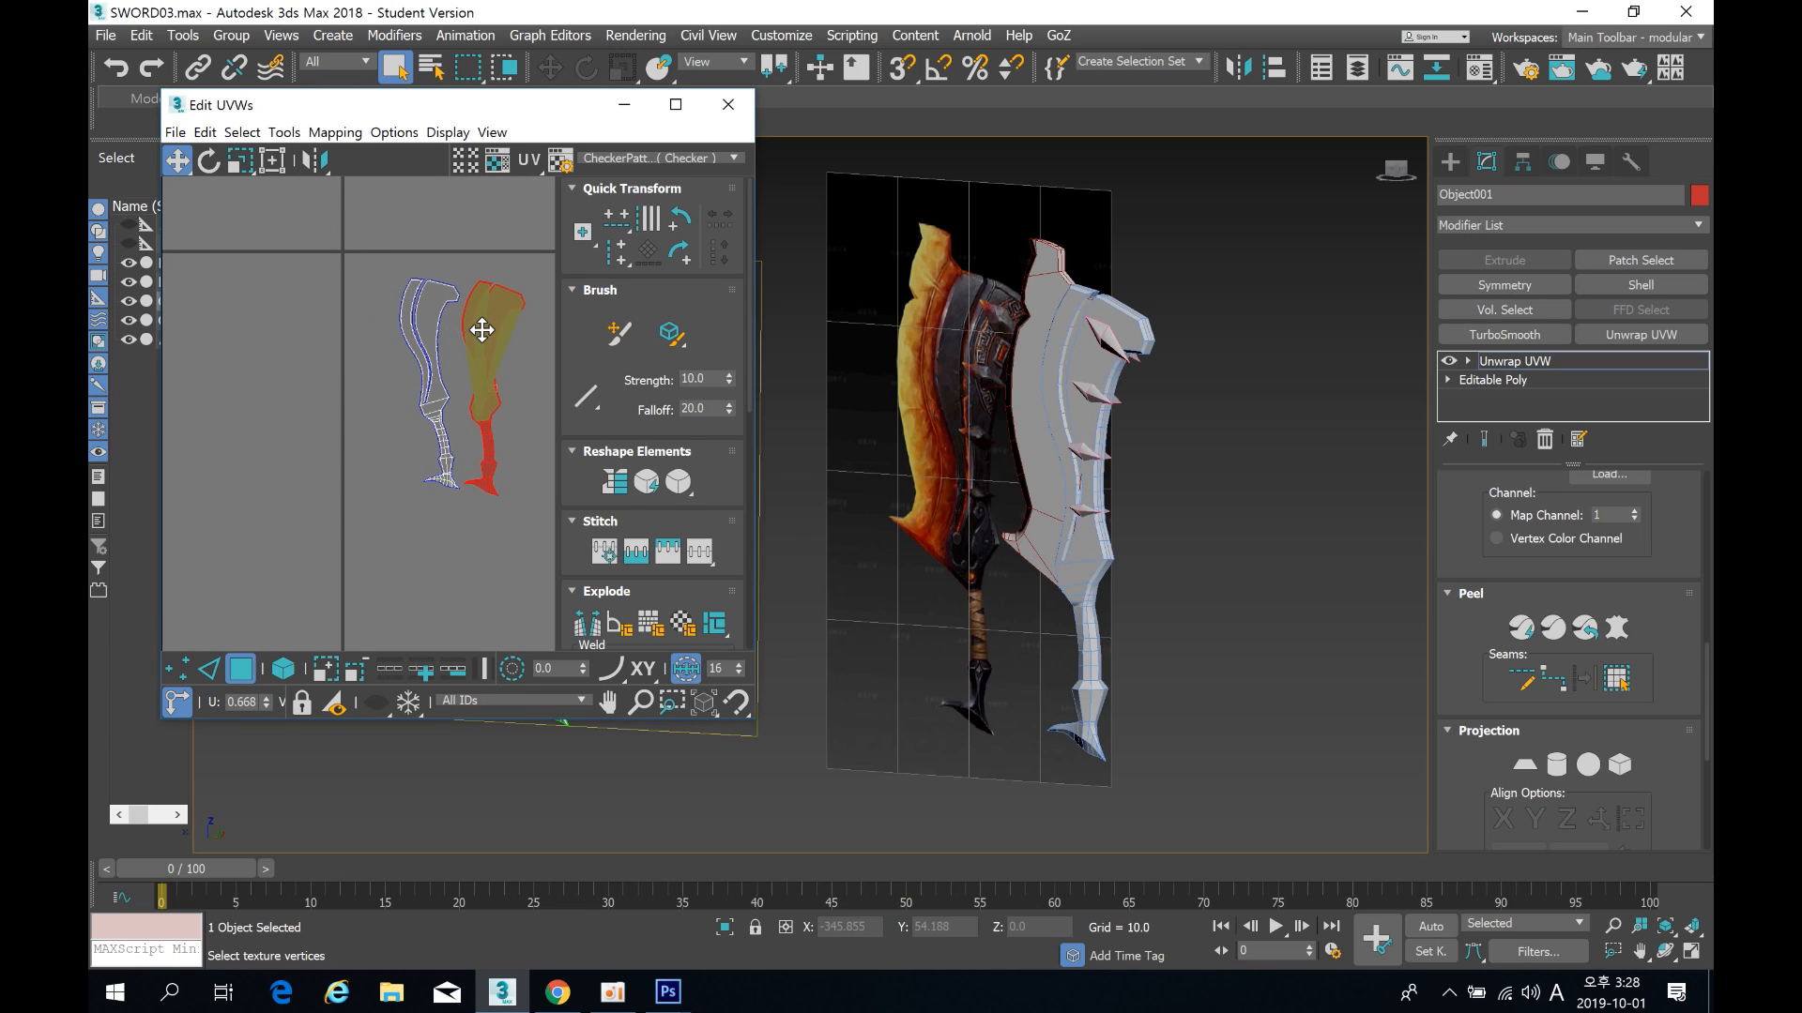
left_click(533, 391)
Step: Move both body shells to the right side of the UV tile and line up the two blade shells to their left
middle_click_drag(533, 390, 493, 398)
scroll(477, 402, "down", 7)
left_click_drag(380, 334, 427, 331)
left_click_drag(259, 317, 392, 333)
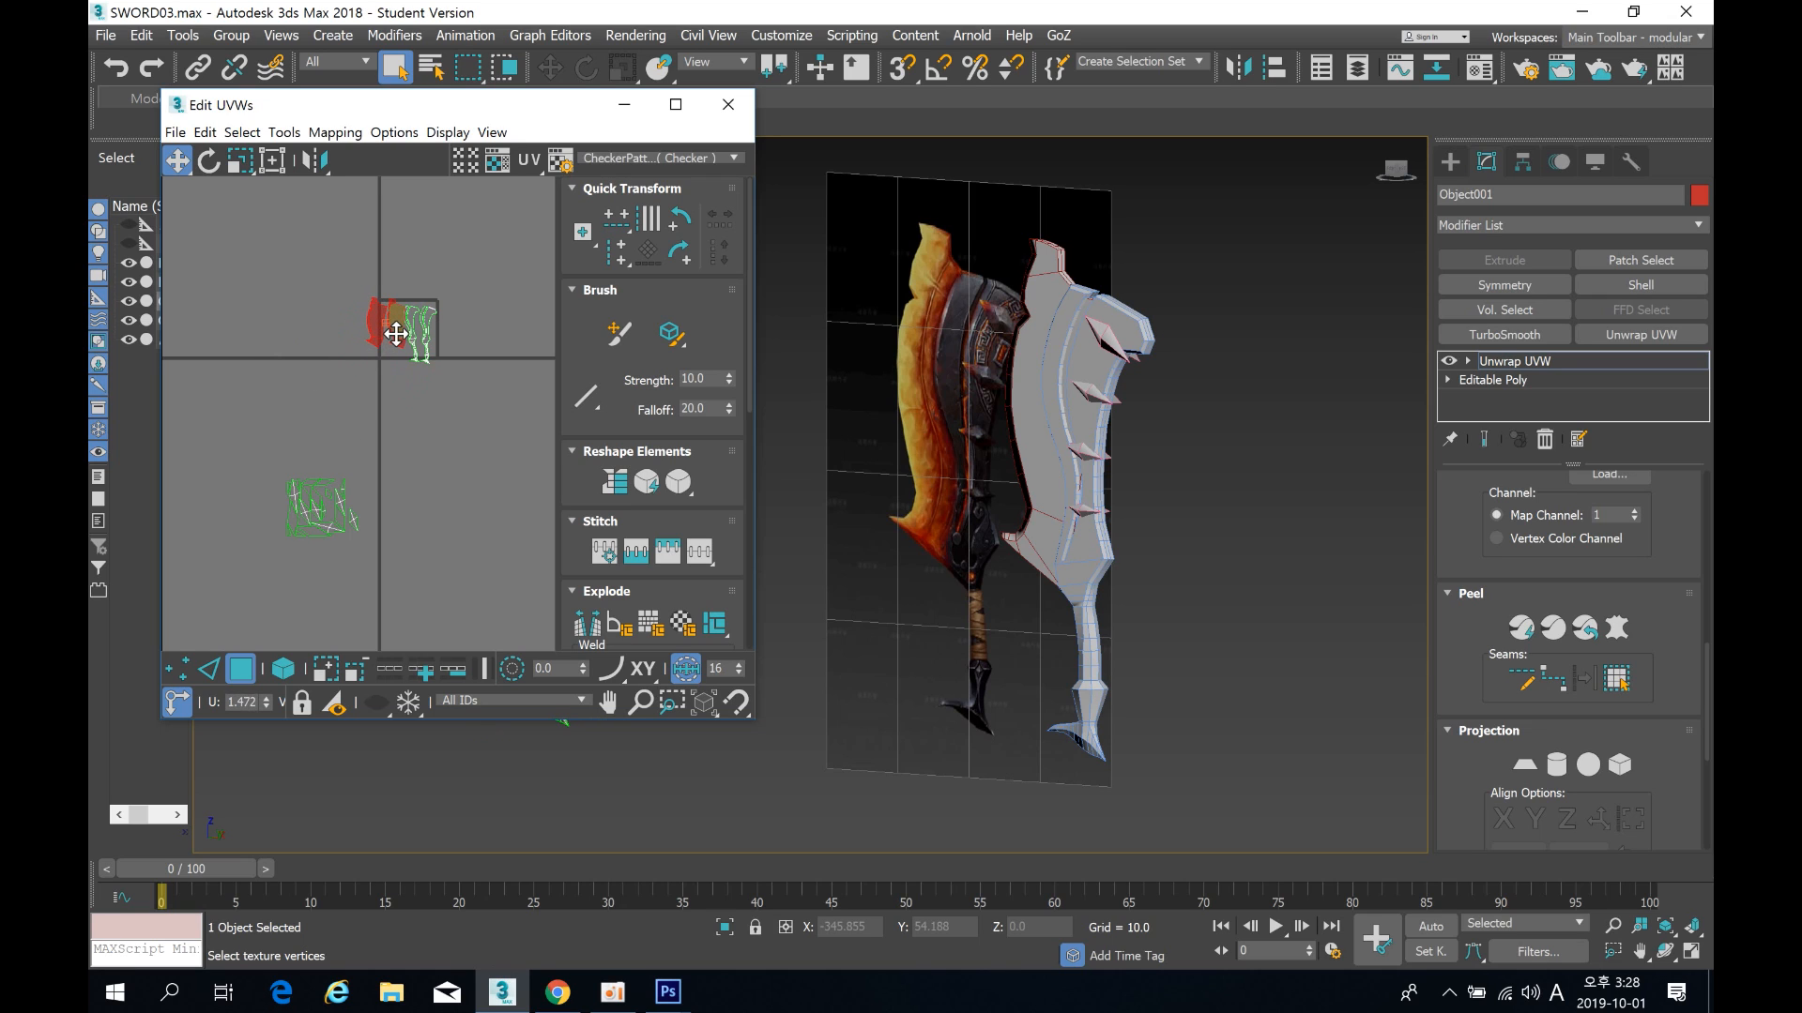
scroll(414, 402, "up", 5)
scroll(322, 450, "down", 2)
left_click_drag(299, 371, 283, 406)
left_click(291, 523)
middle_click_drag(291, 522, 317, 500)
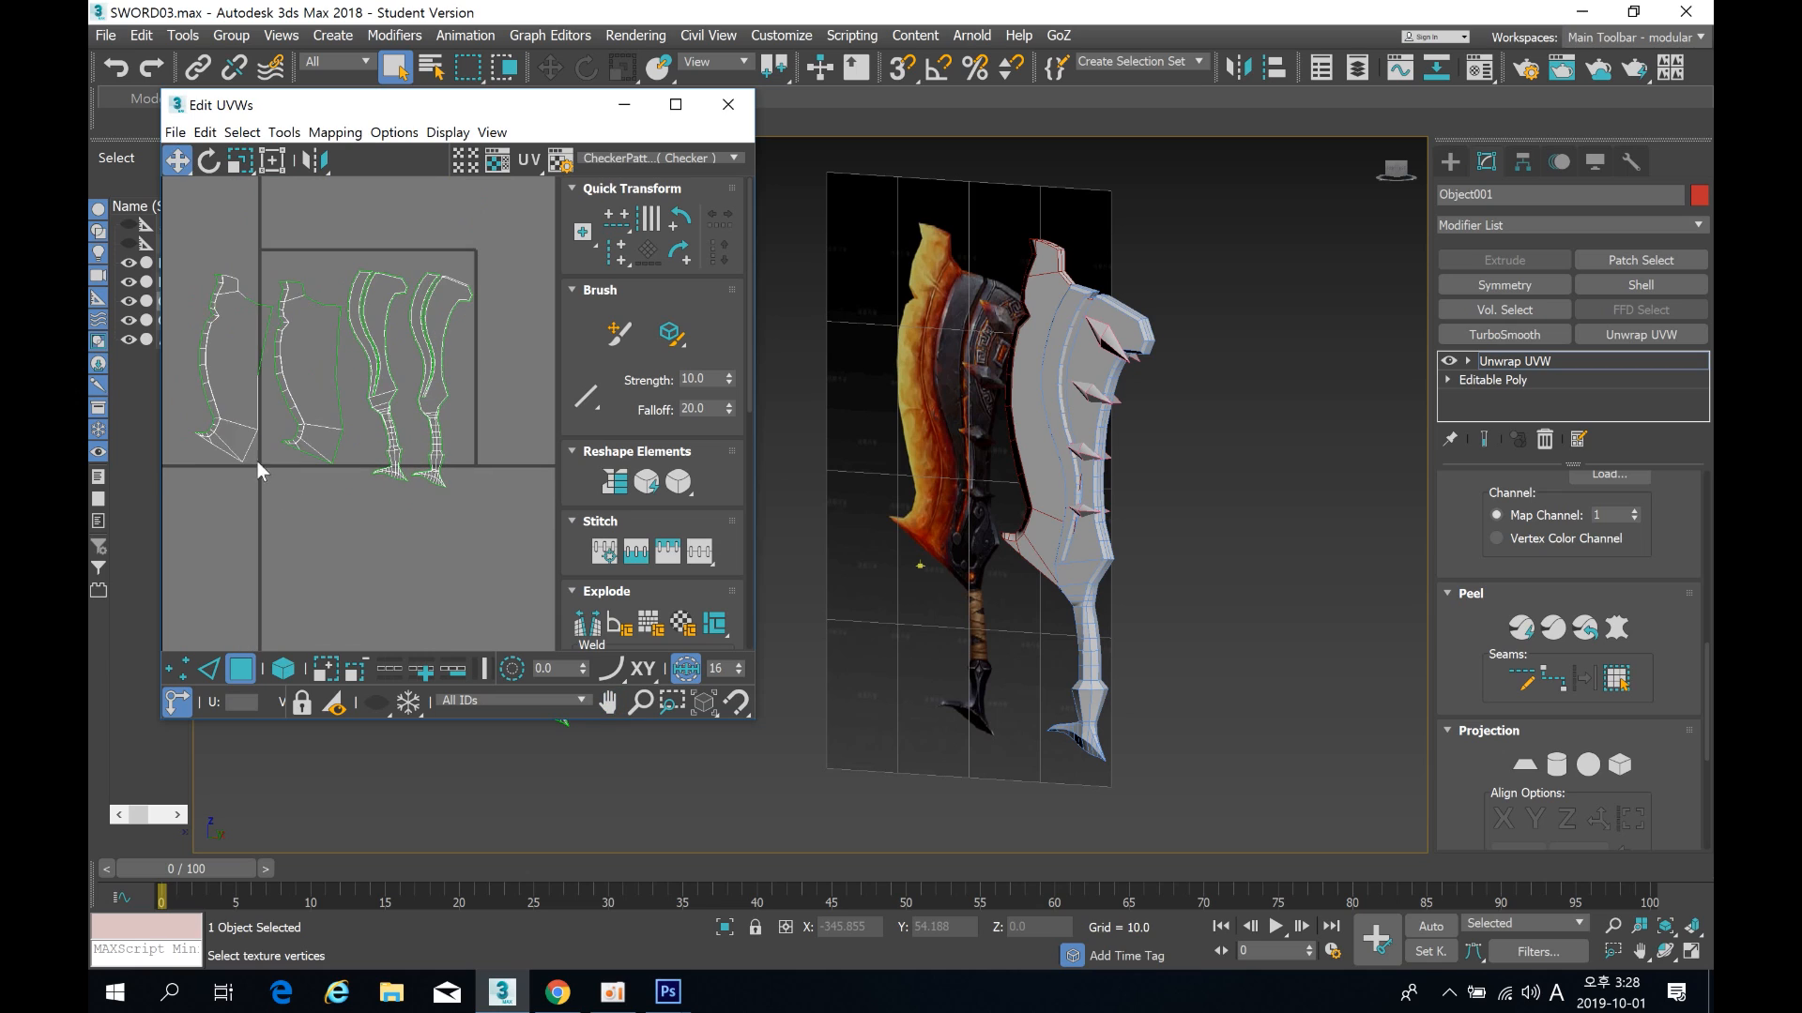
Step: Select the large face of the right blade shell and turn on selection of whole UV elements
scroll(244, 432, "up", 4)
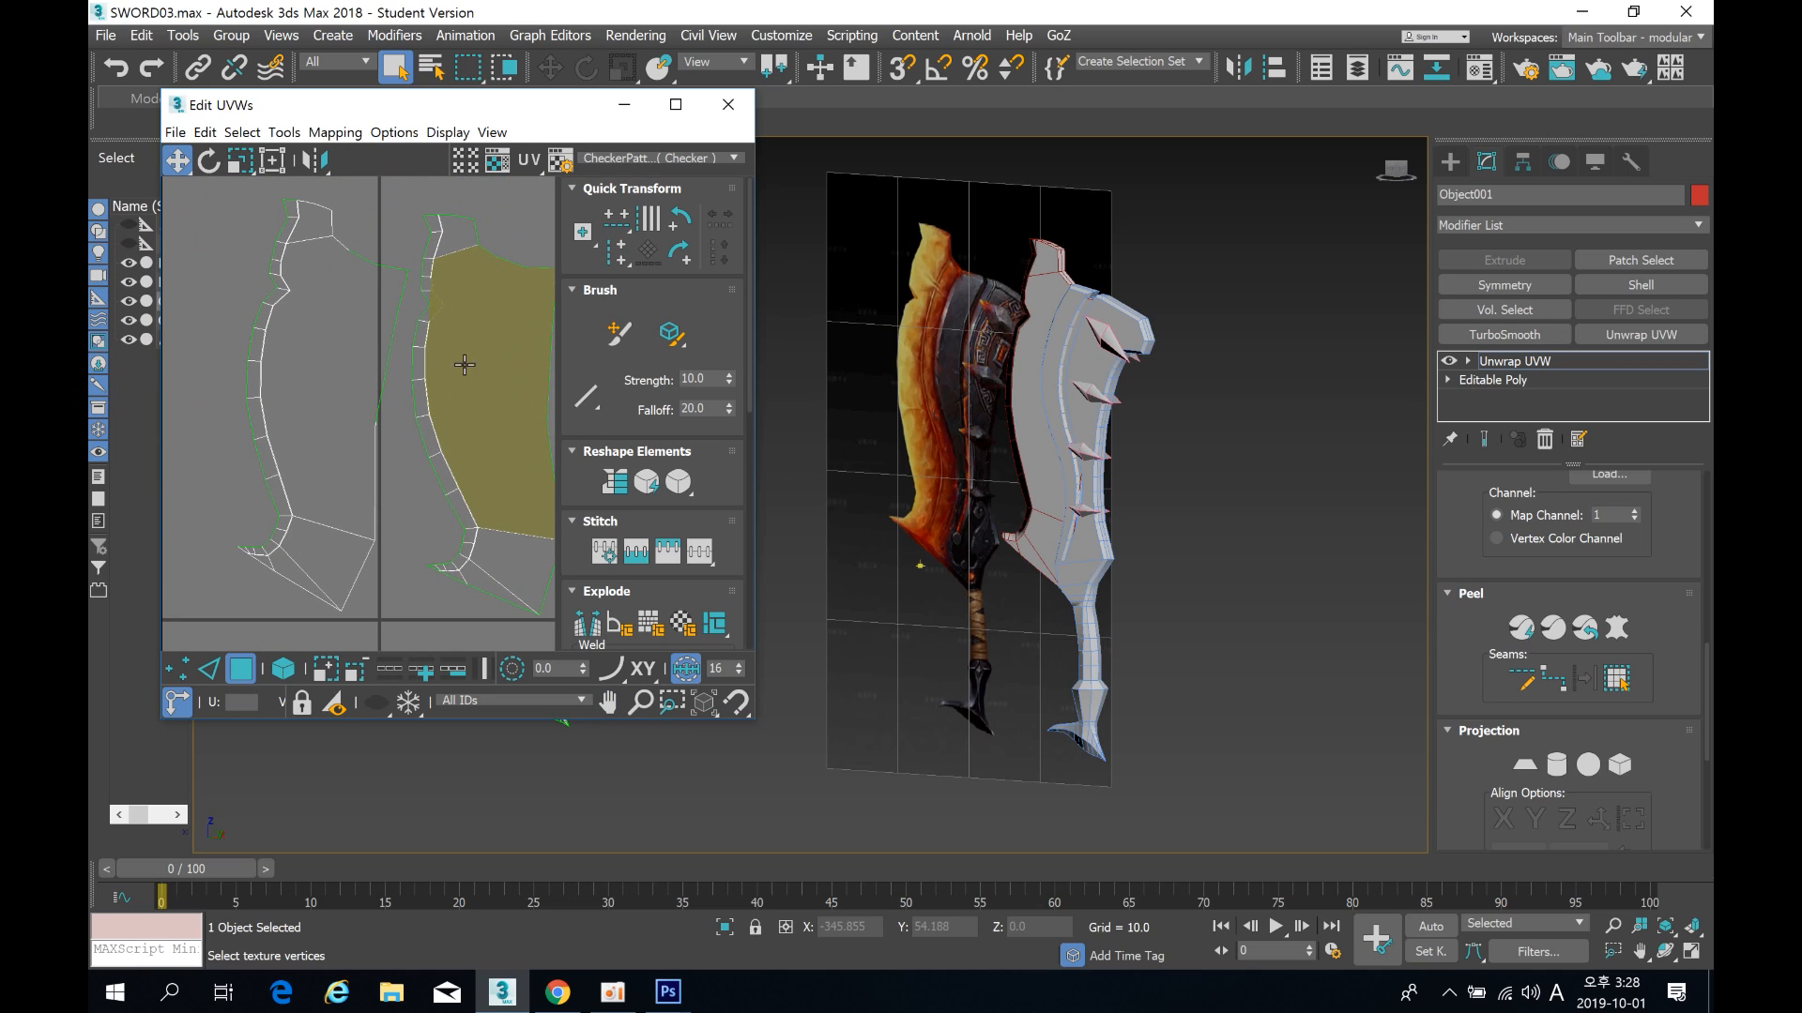
left_click(464, 364)
left_click(283, 668)
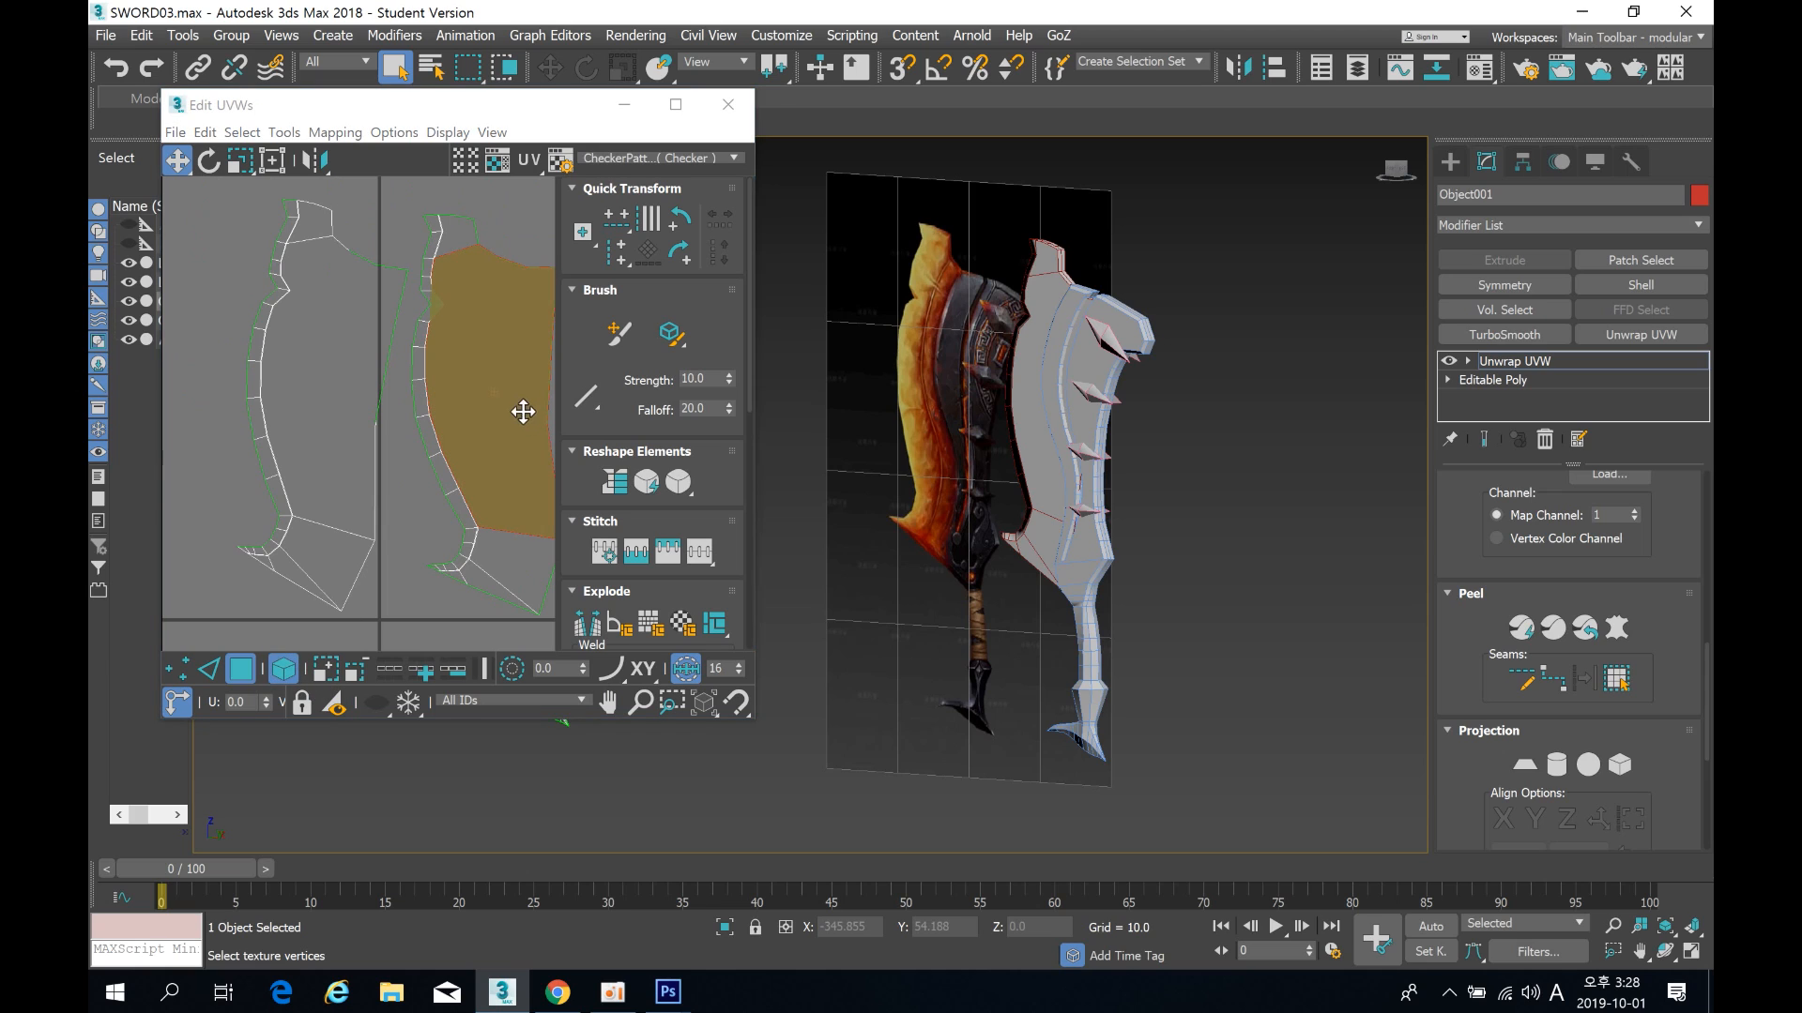
Step: Try to stack the two blade shells by moving one across and rotating the other to lie exactly over it
left_click_drag(479, 370, 217, 351)
scroll(379, 439, "down", 2)
middle_click_drag(263, 414, 370, 393)
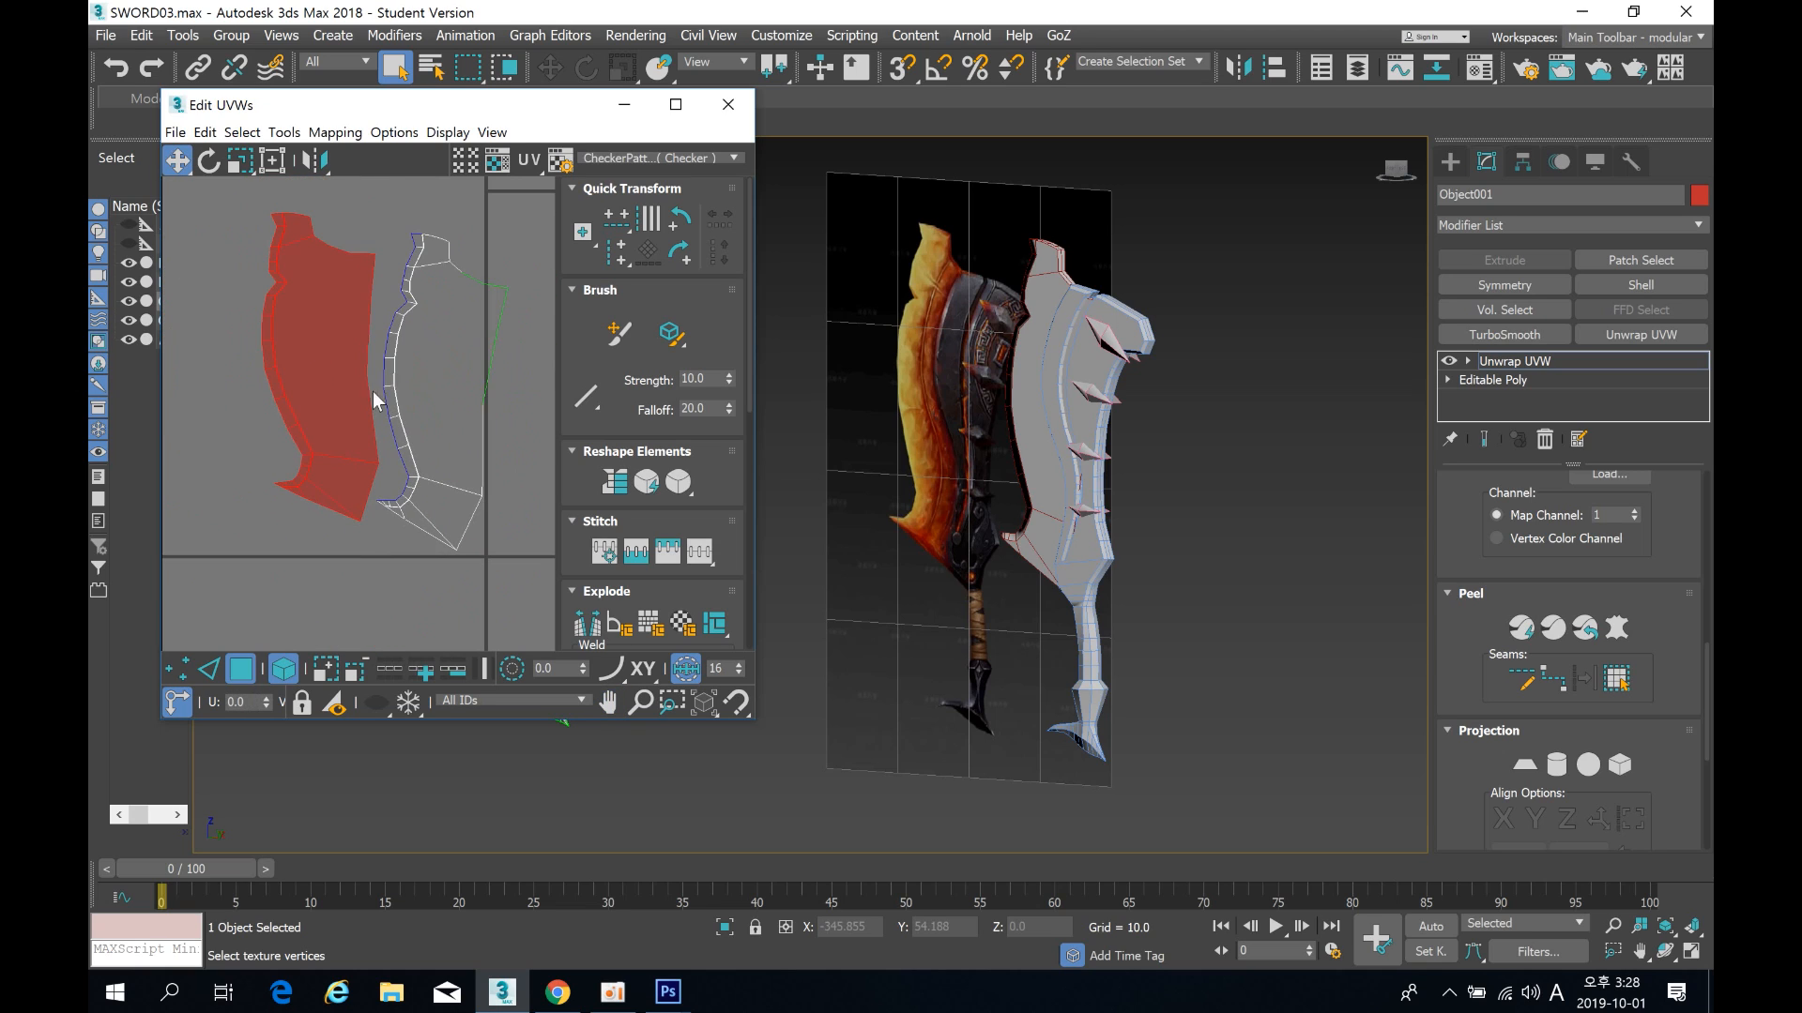
left_click(422, 364)
left_click(208, 160)
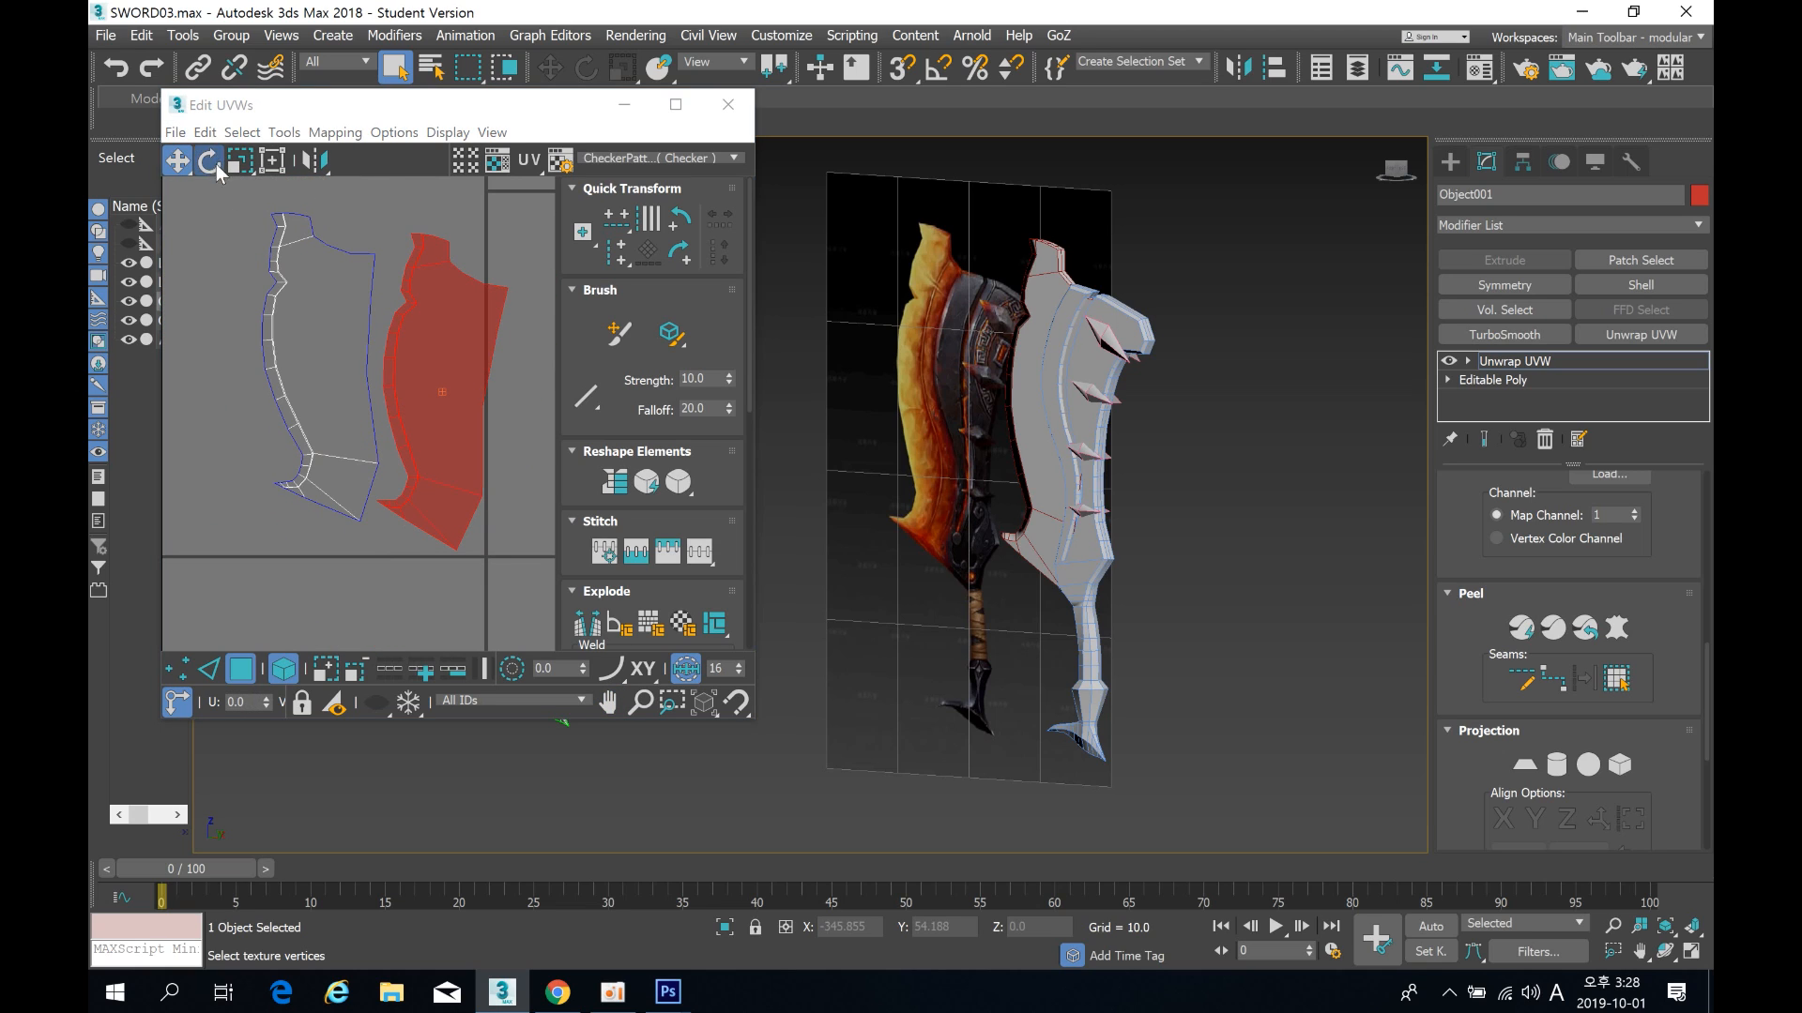
left_click_drag(433, 345, 315, 309)
left_click(177, 161)
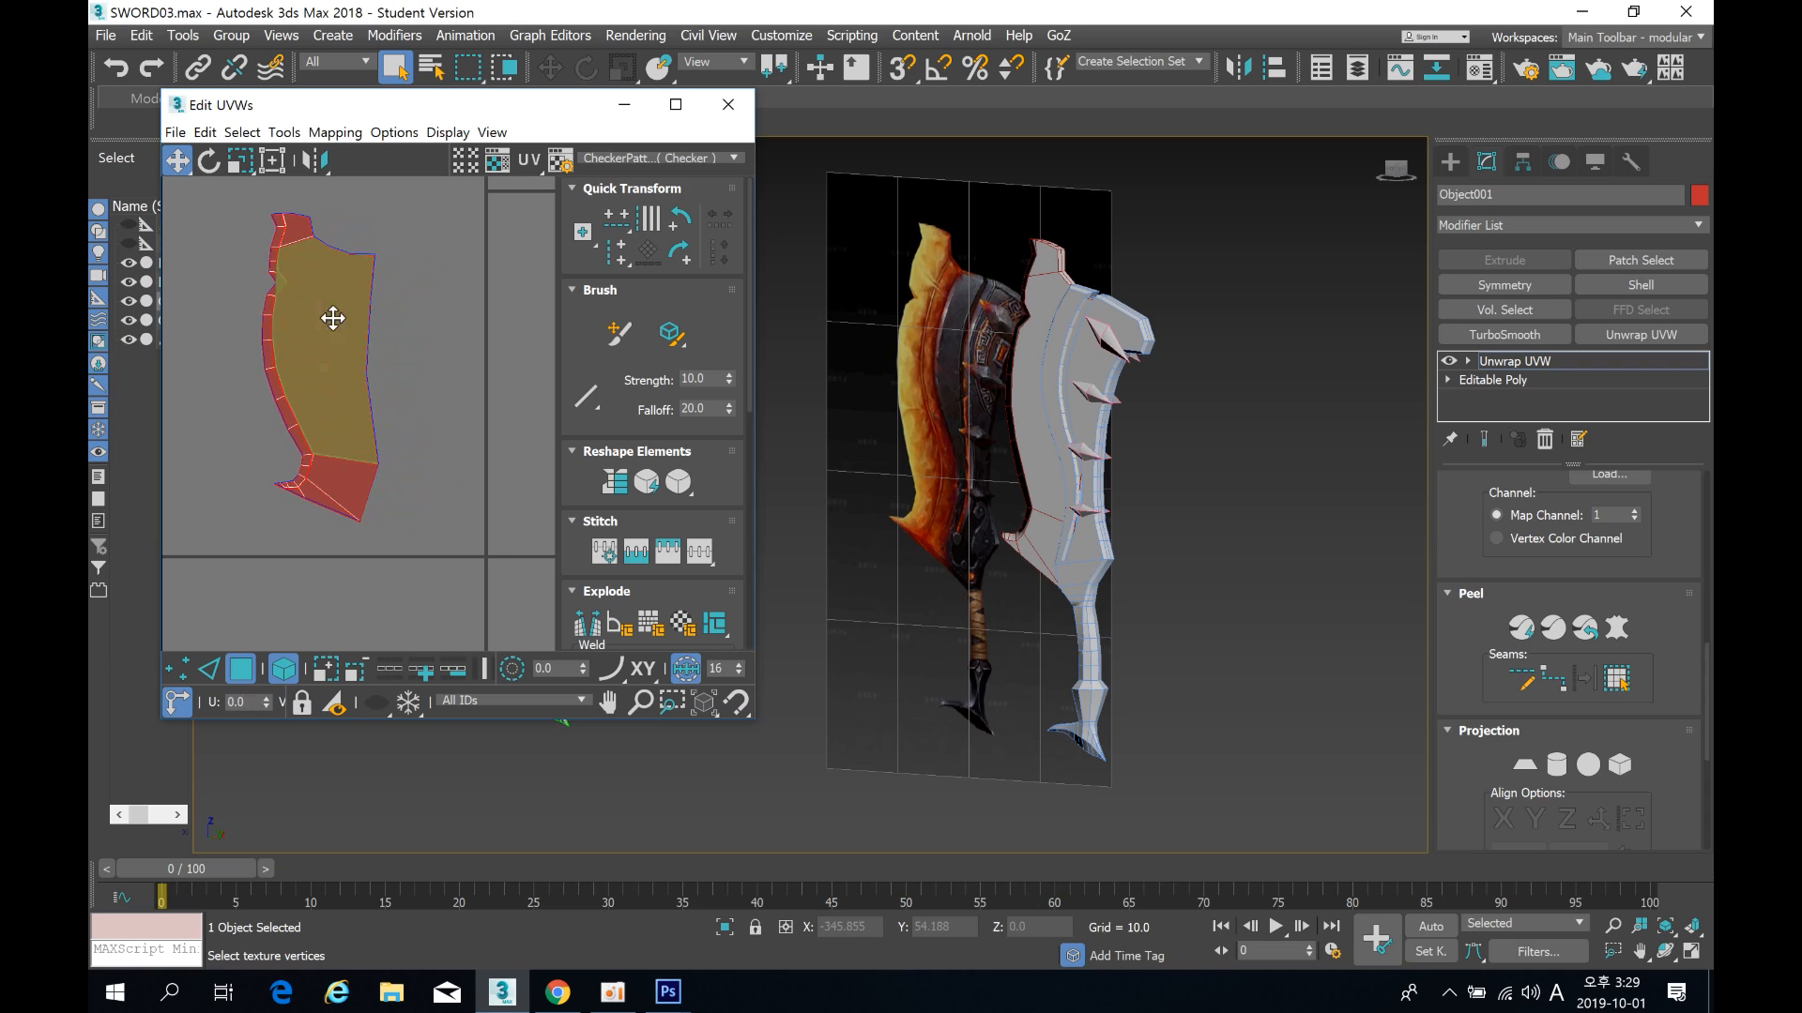
Step: Select the stacked blade shells and move them left, farther away from the body shells
left_click(420, 445)
middle_click_drag(420, 447, 416, 450)
left_click_drag(226, 215, 432, 542)
left_click_drag(324, 380, 264, 382)
scroll(459, 385, "down", 5)
middle_click_drag(512, 377, 283, 382)
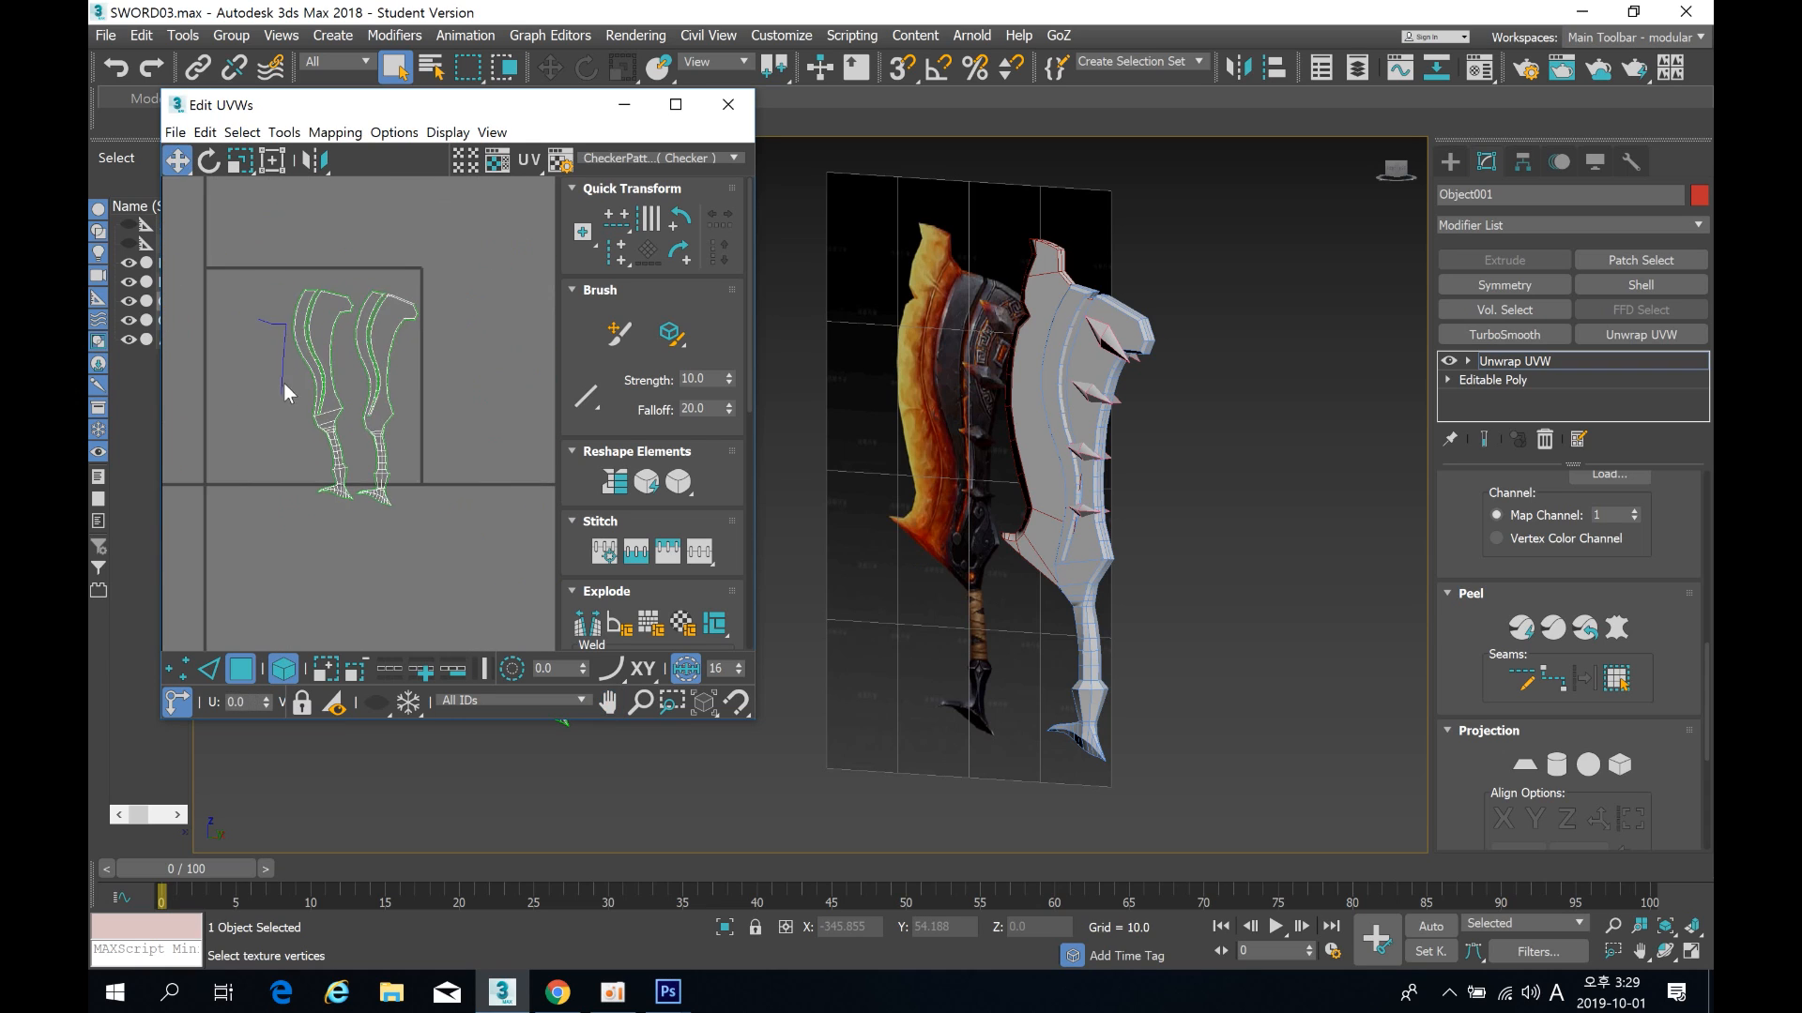
Step: Try to stack the two body shells by moving and slightly rotating the left one over the right one
scroll(284, 382, "up", 3)
left_click(377, 541)
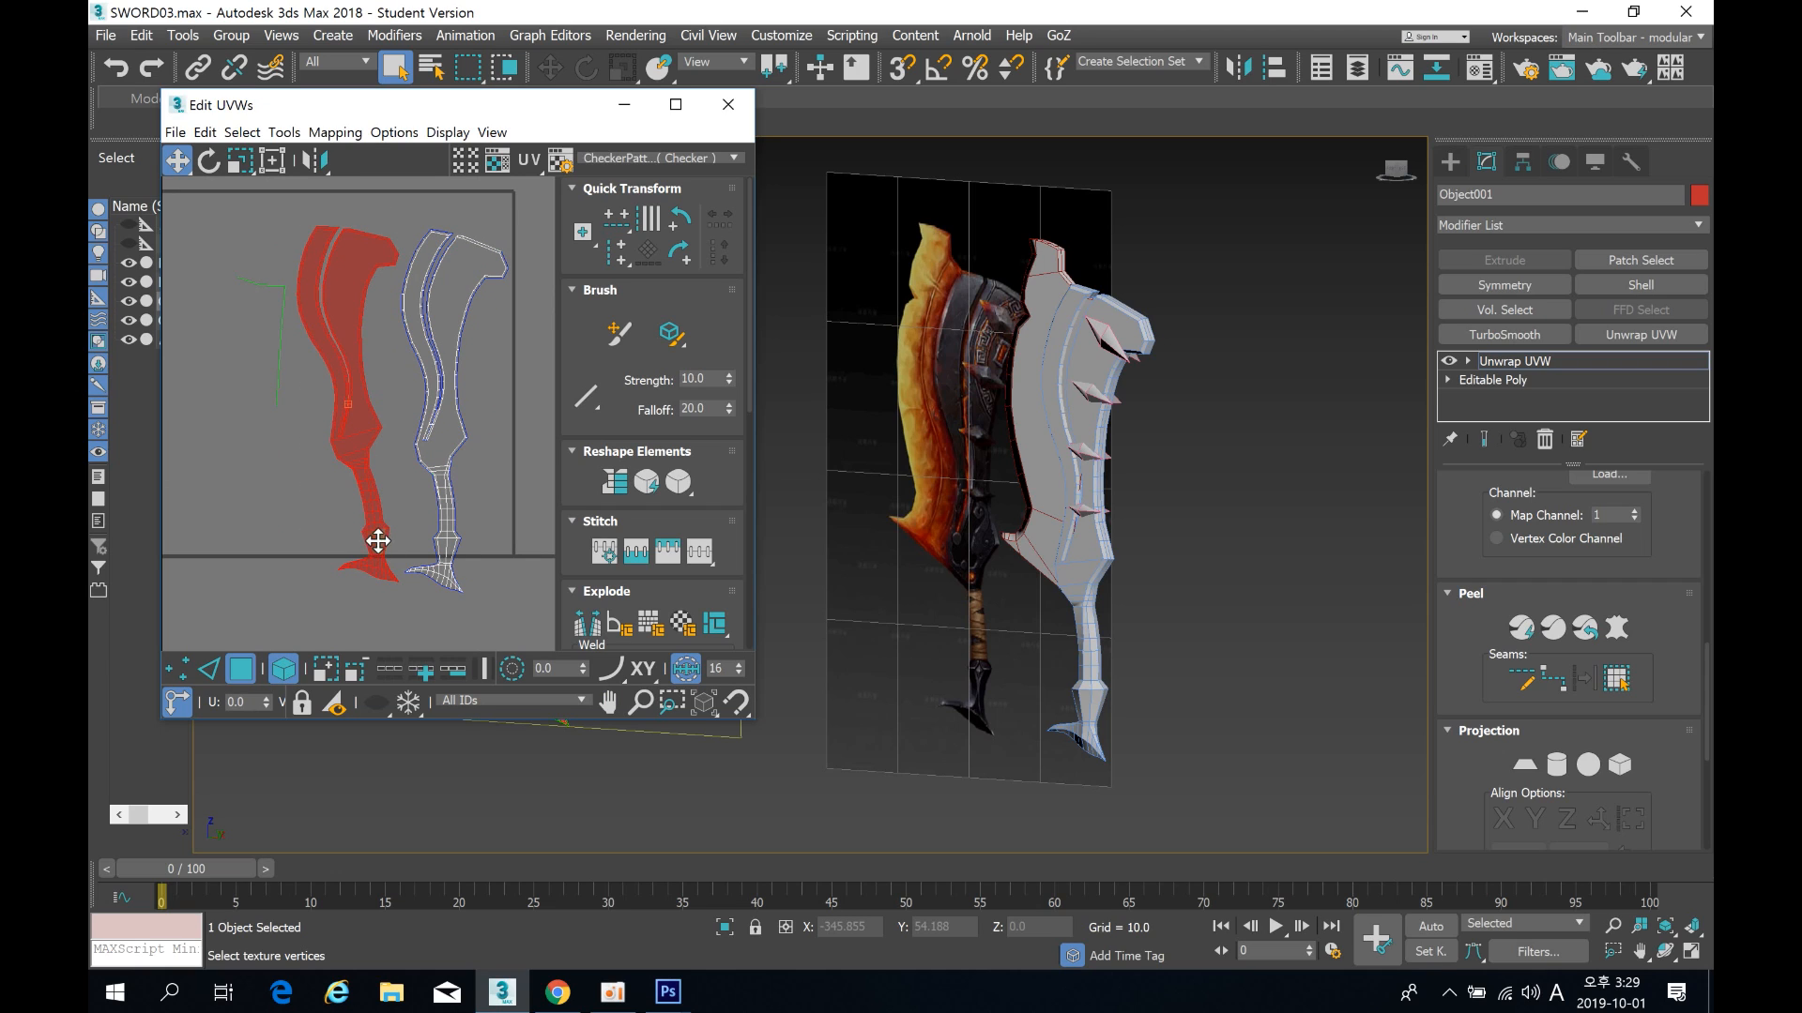
left_click_drag(377, 541, 388, 524)
left_click(208, 161)
left_click_drag(362, 283, 468, 312)
key("w")
left_click(208, 161)
left_click(176, 161)
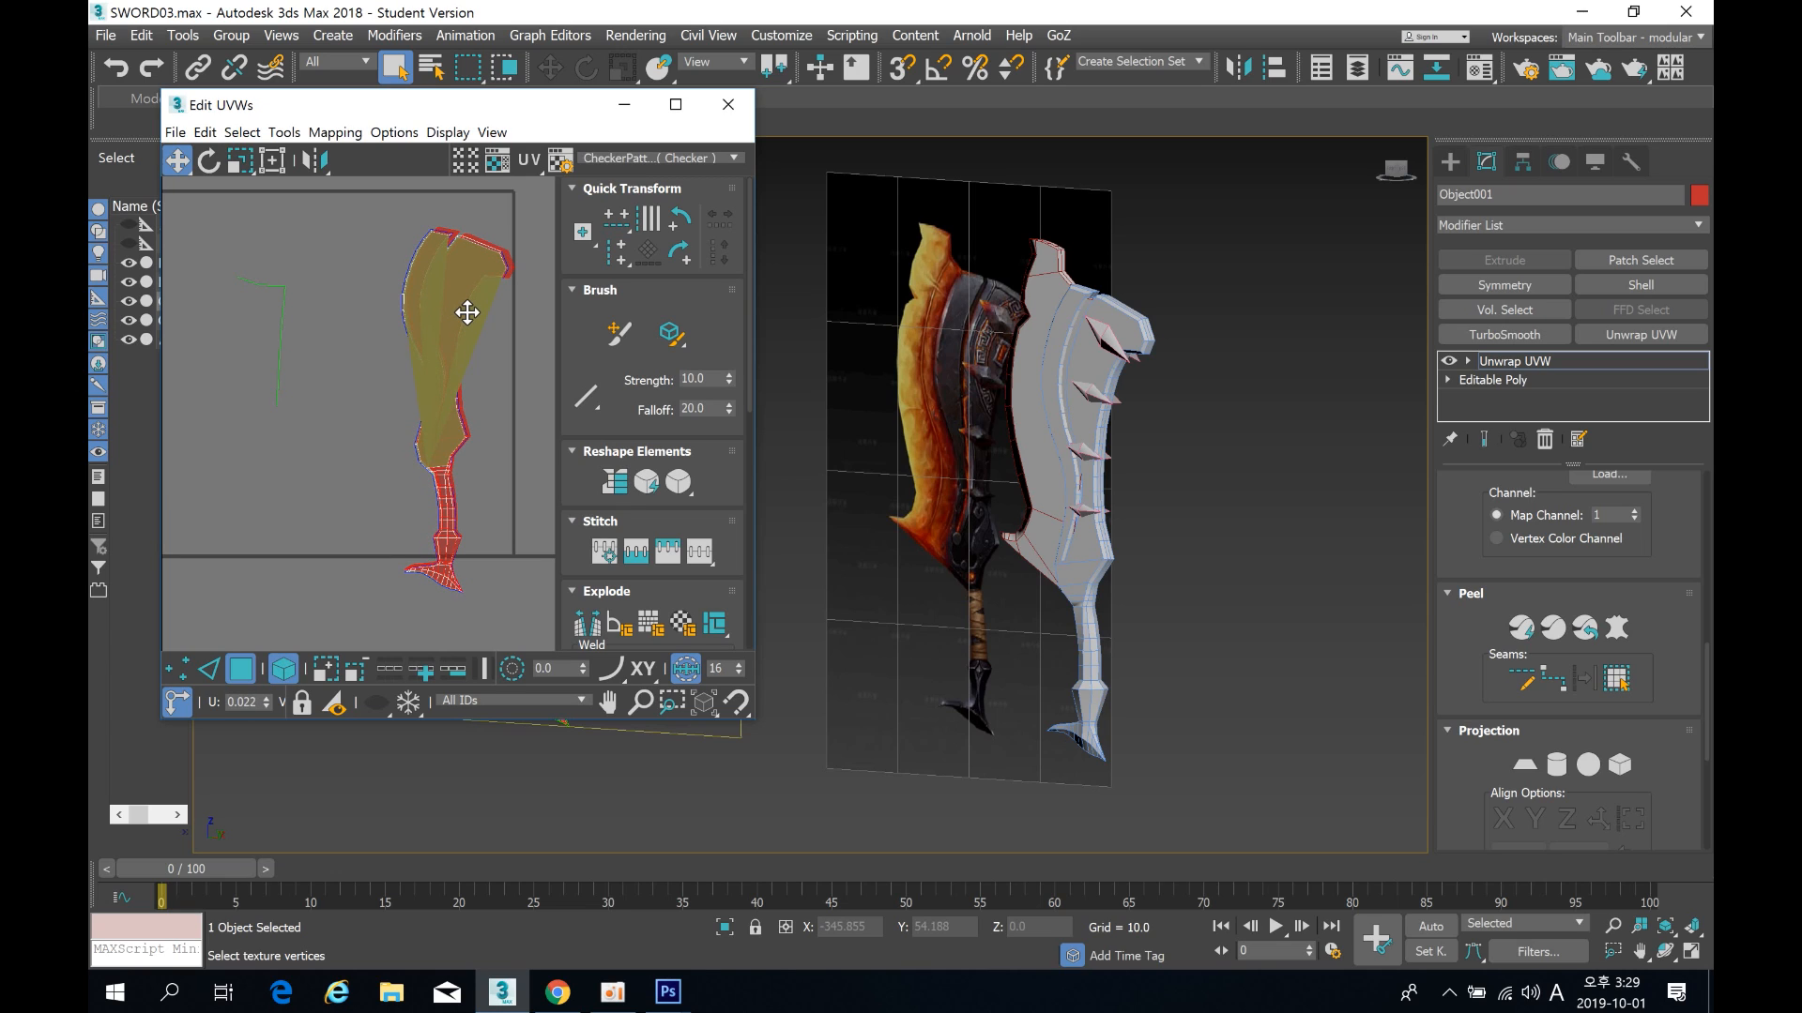
left_click_drag(464, 312, 464, 316)
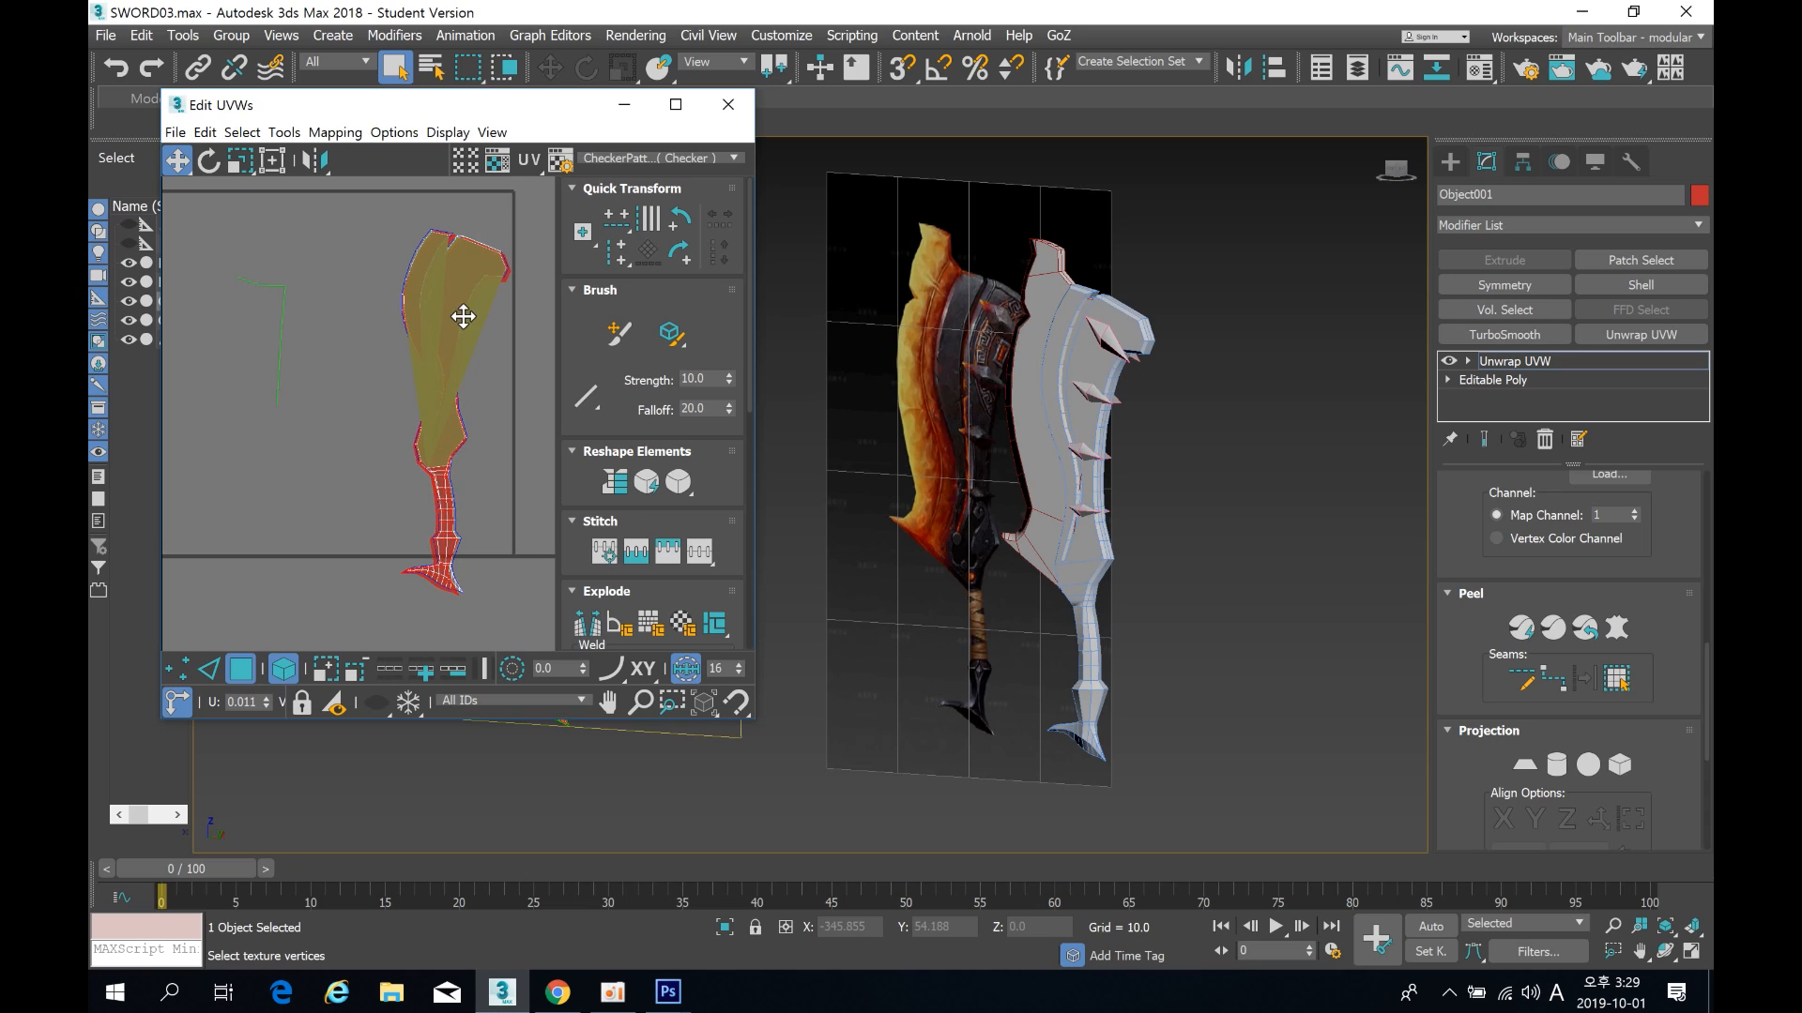
left_click(482, 370)
Step: Check how closely the stacked body shells' outlines match, and pull the selected shell back off to the left
scroll(488, 371, "up", 5)
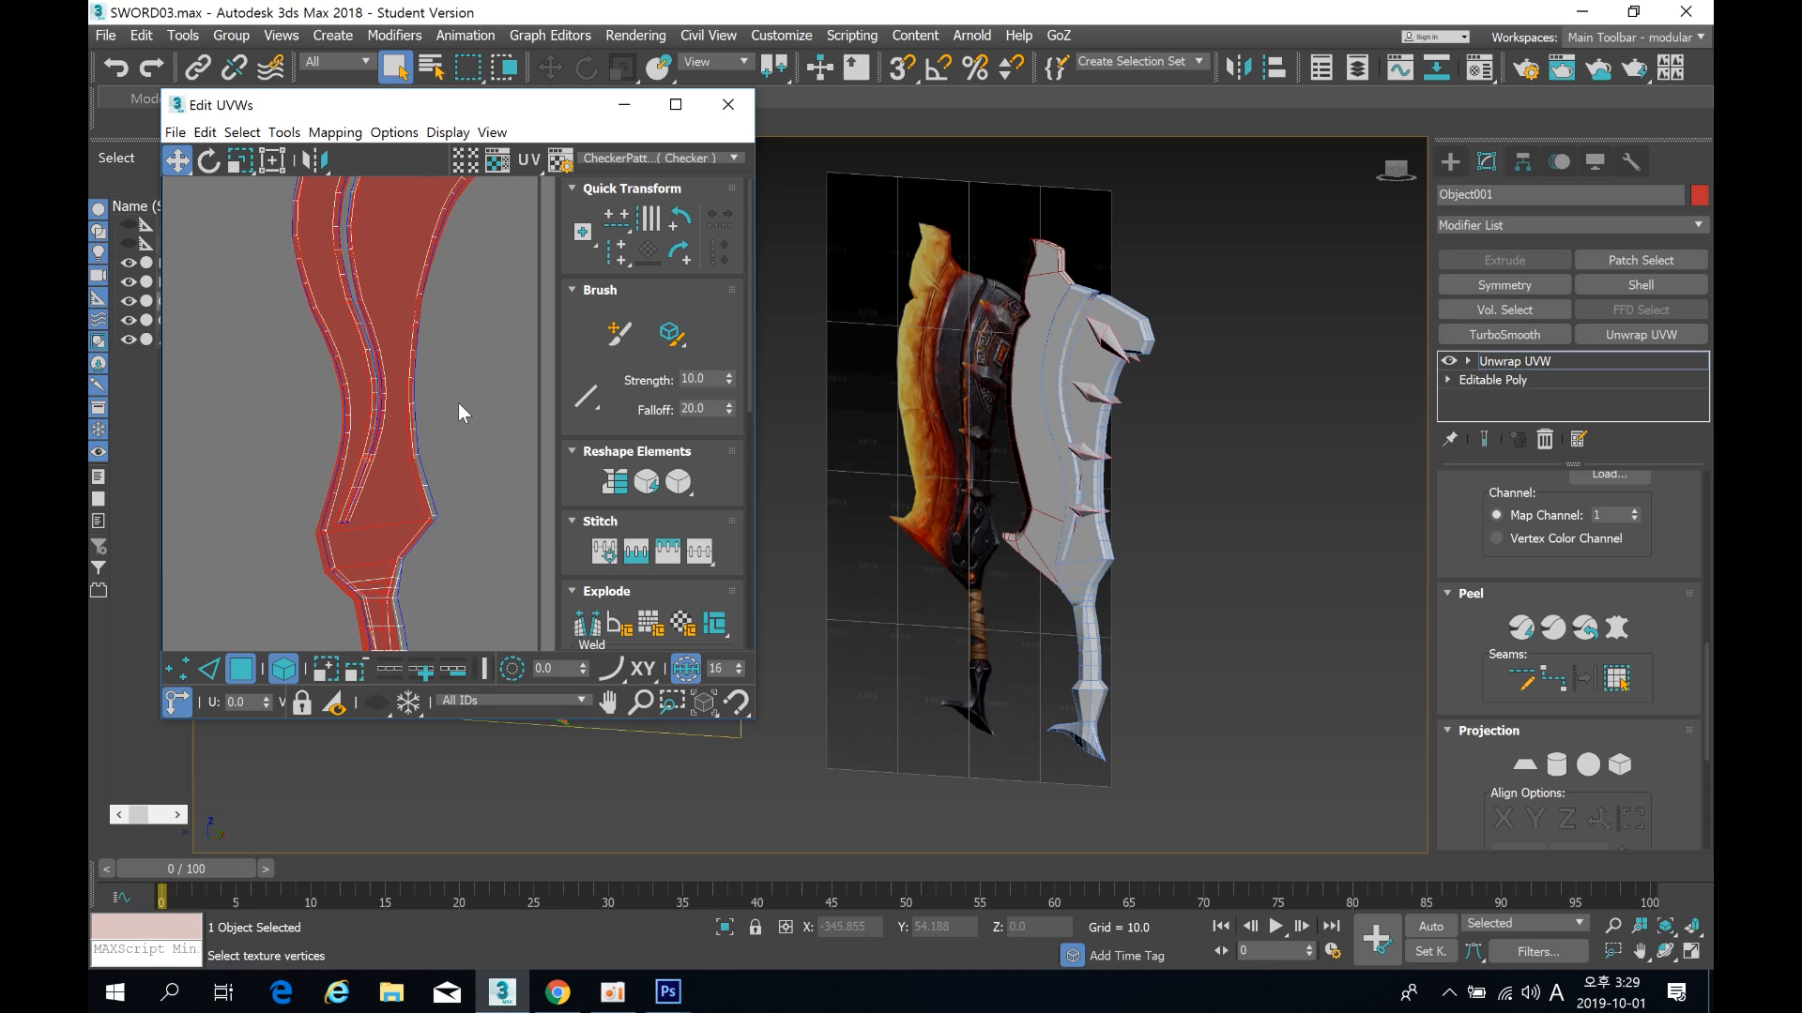
scroll(457, 408, "up", 3)
scroll(455, 427, "down", 4)
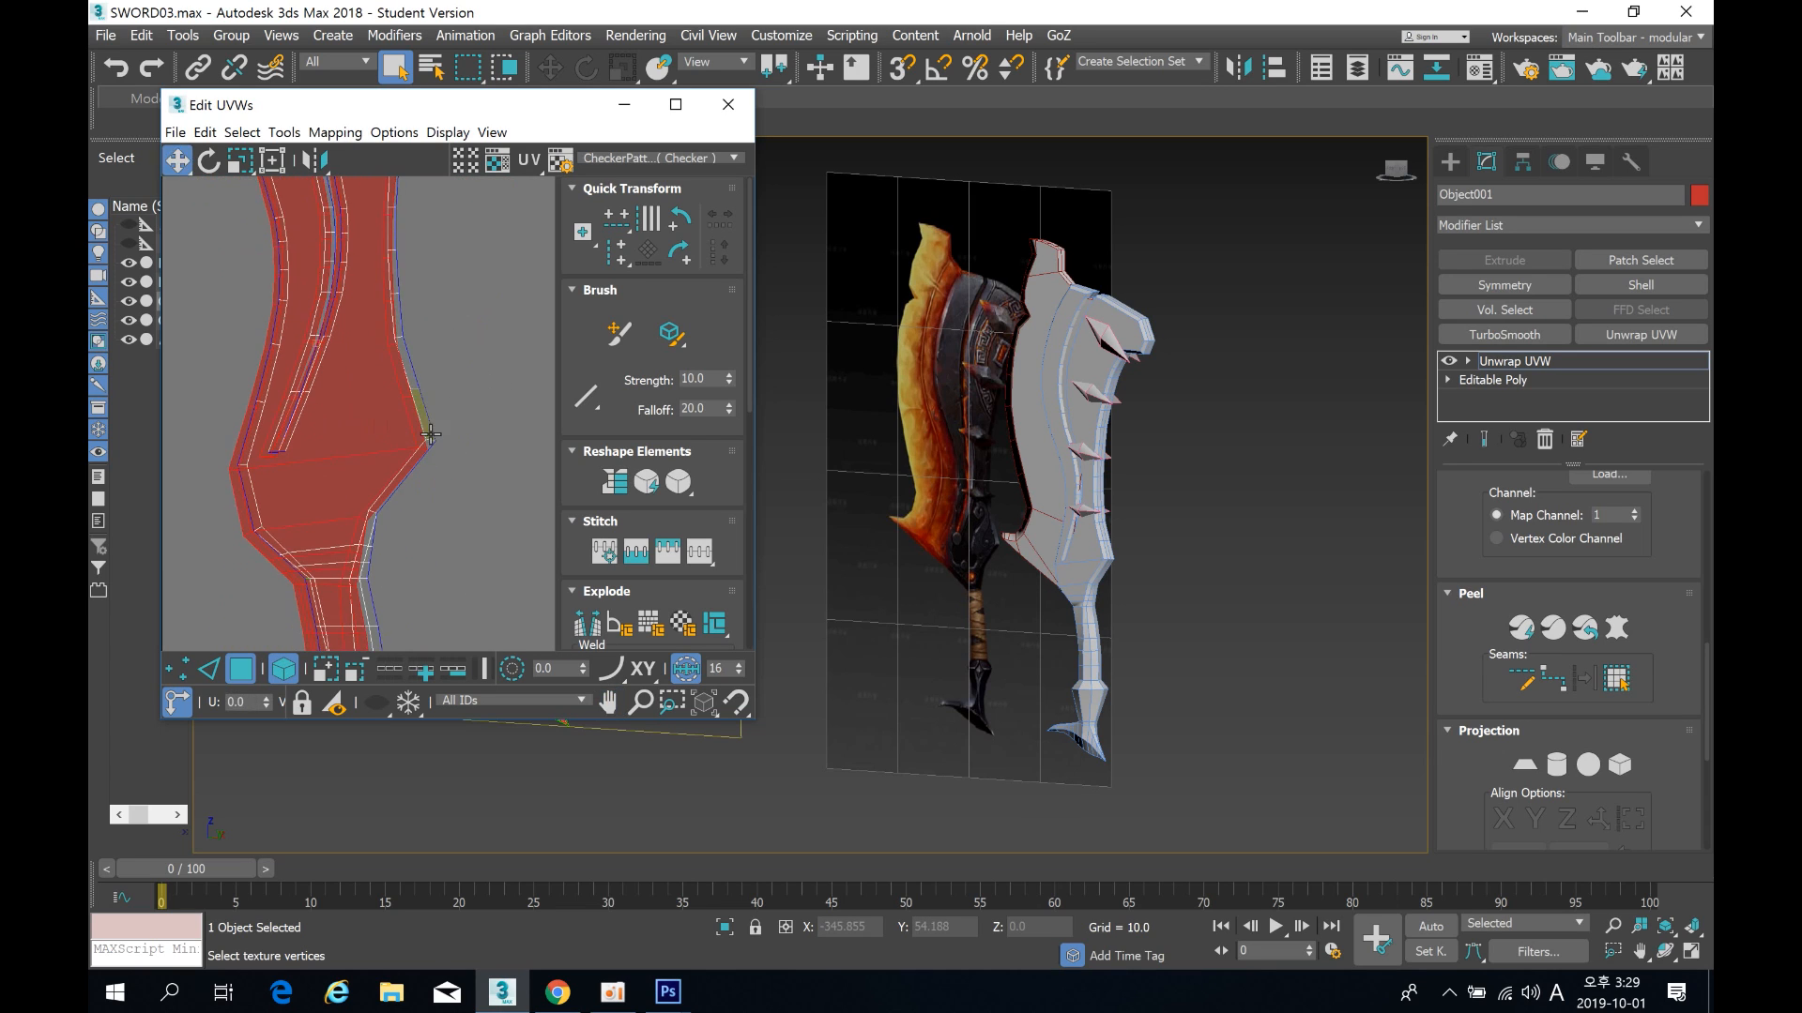
middle_click_drag(448, 376, 455, 337)
left_click_drag(392, 425, 276, 385)
scroll(281, 361, "down", 3)
scroll(357, 410, "up", 5)
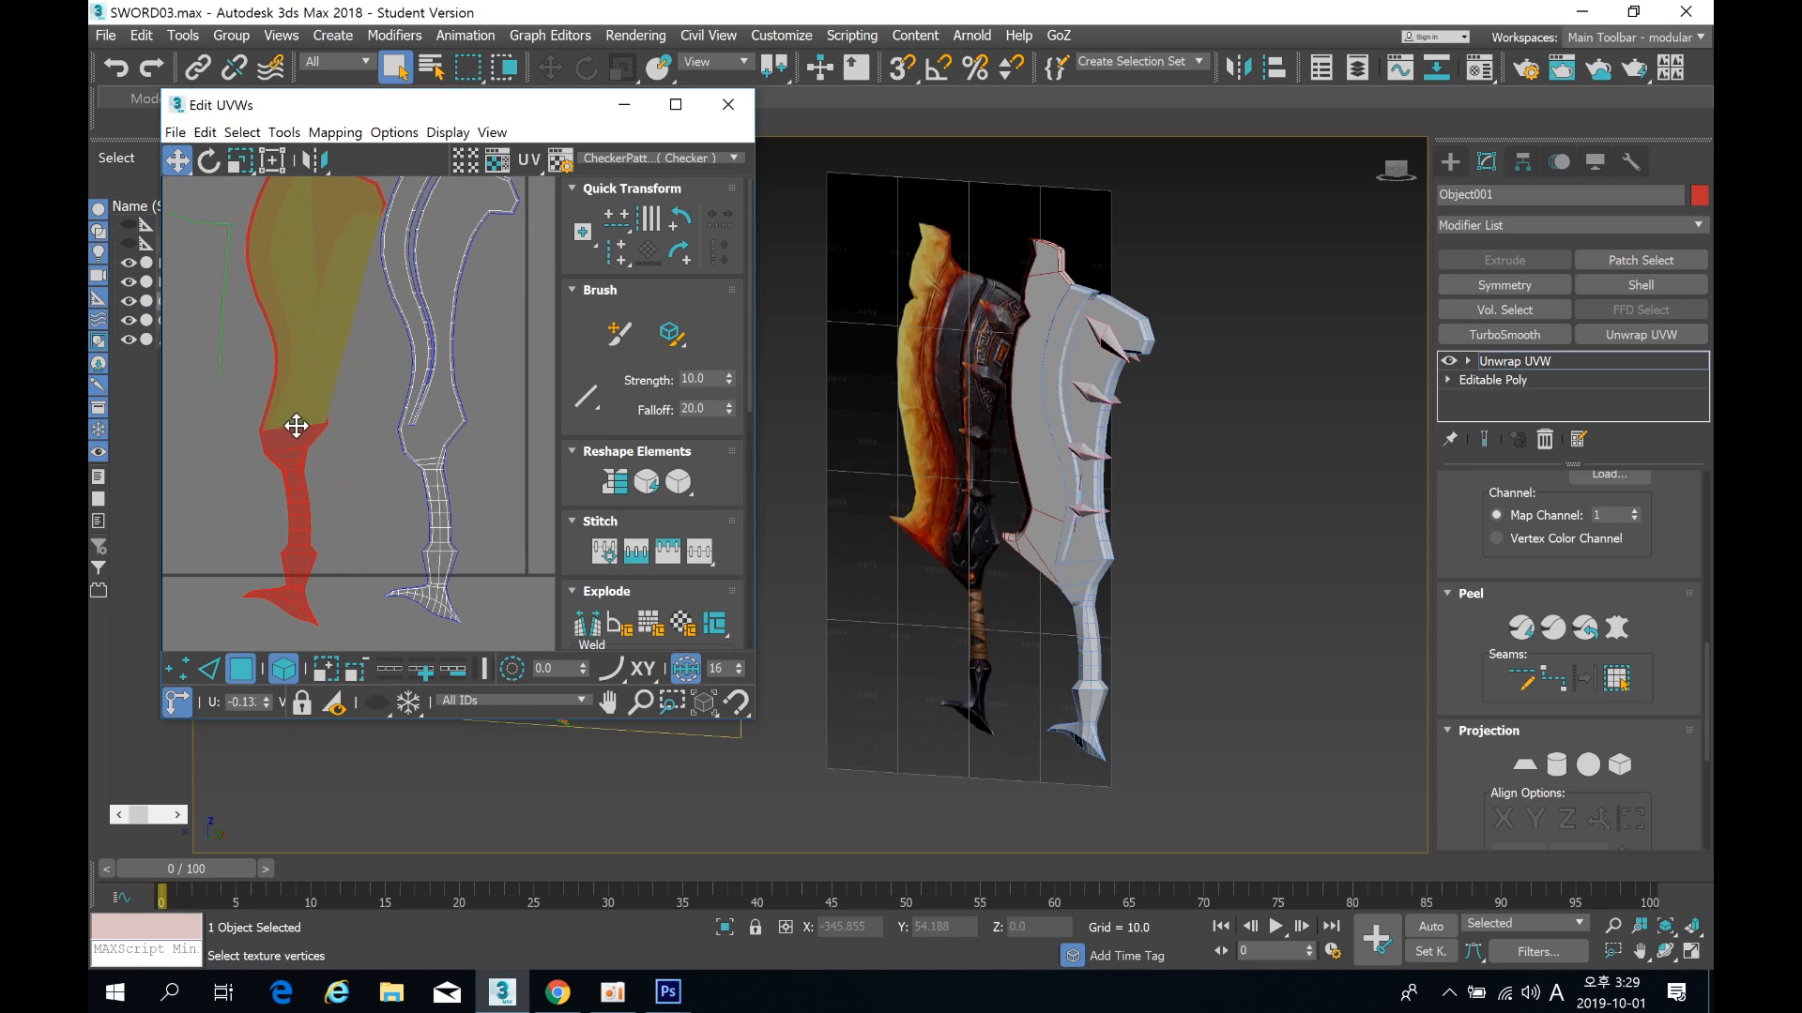
scroll(356, 422, "down", 4)
left_click_drag(332, 411, 326, 409)
Step: Undo all the moves and rotations made to stack the body shells and the blade shells
key("ctrl+z")
key("ctrl+z")
key("ctrl+z")
key("ctrl+z")
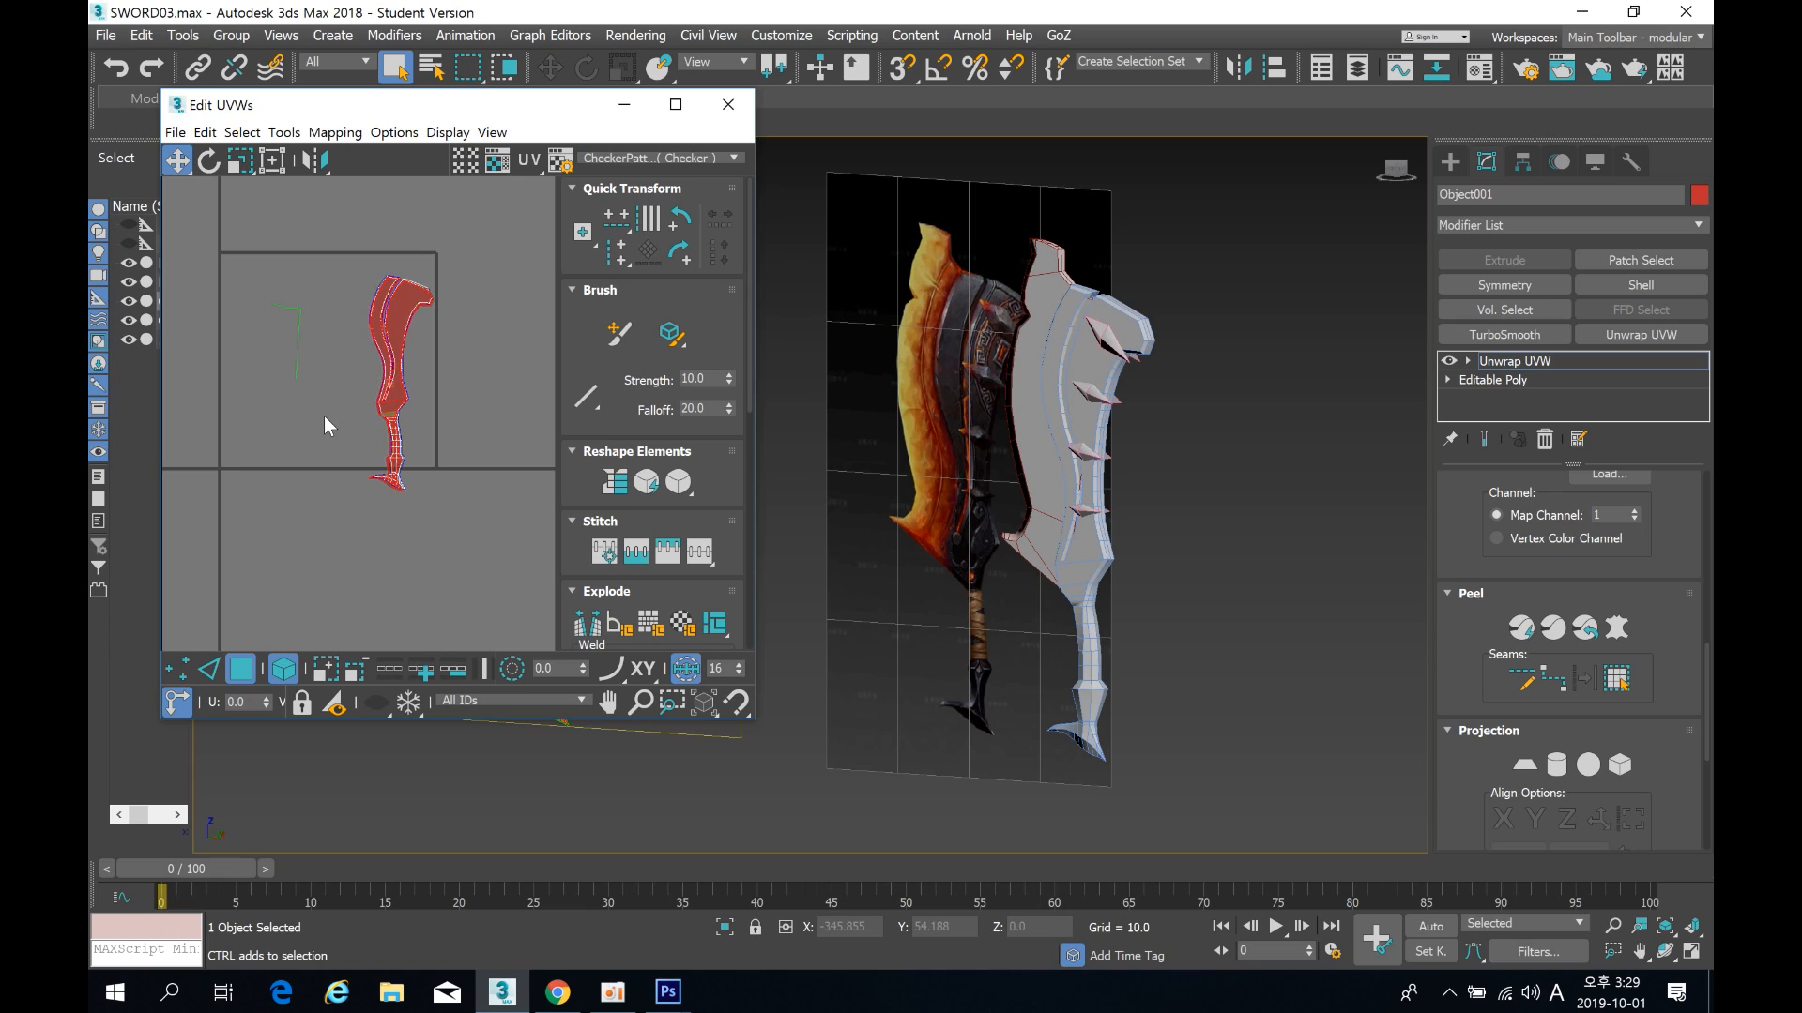
key("ctrl+z")
key("ctrl+z")
key("ctrl+z")
key("ctrl+z")
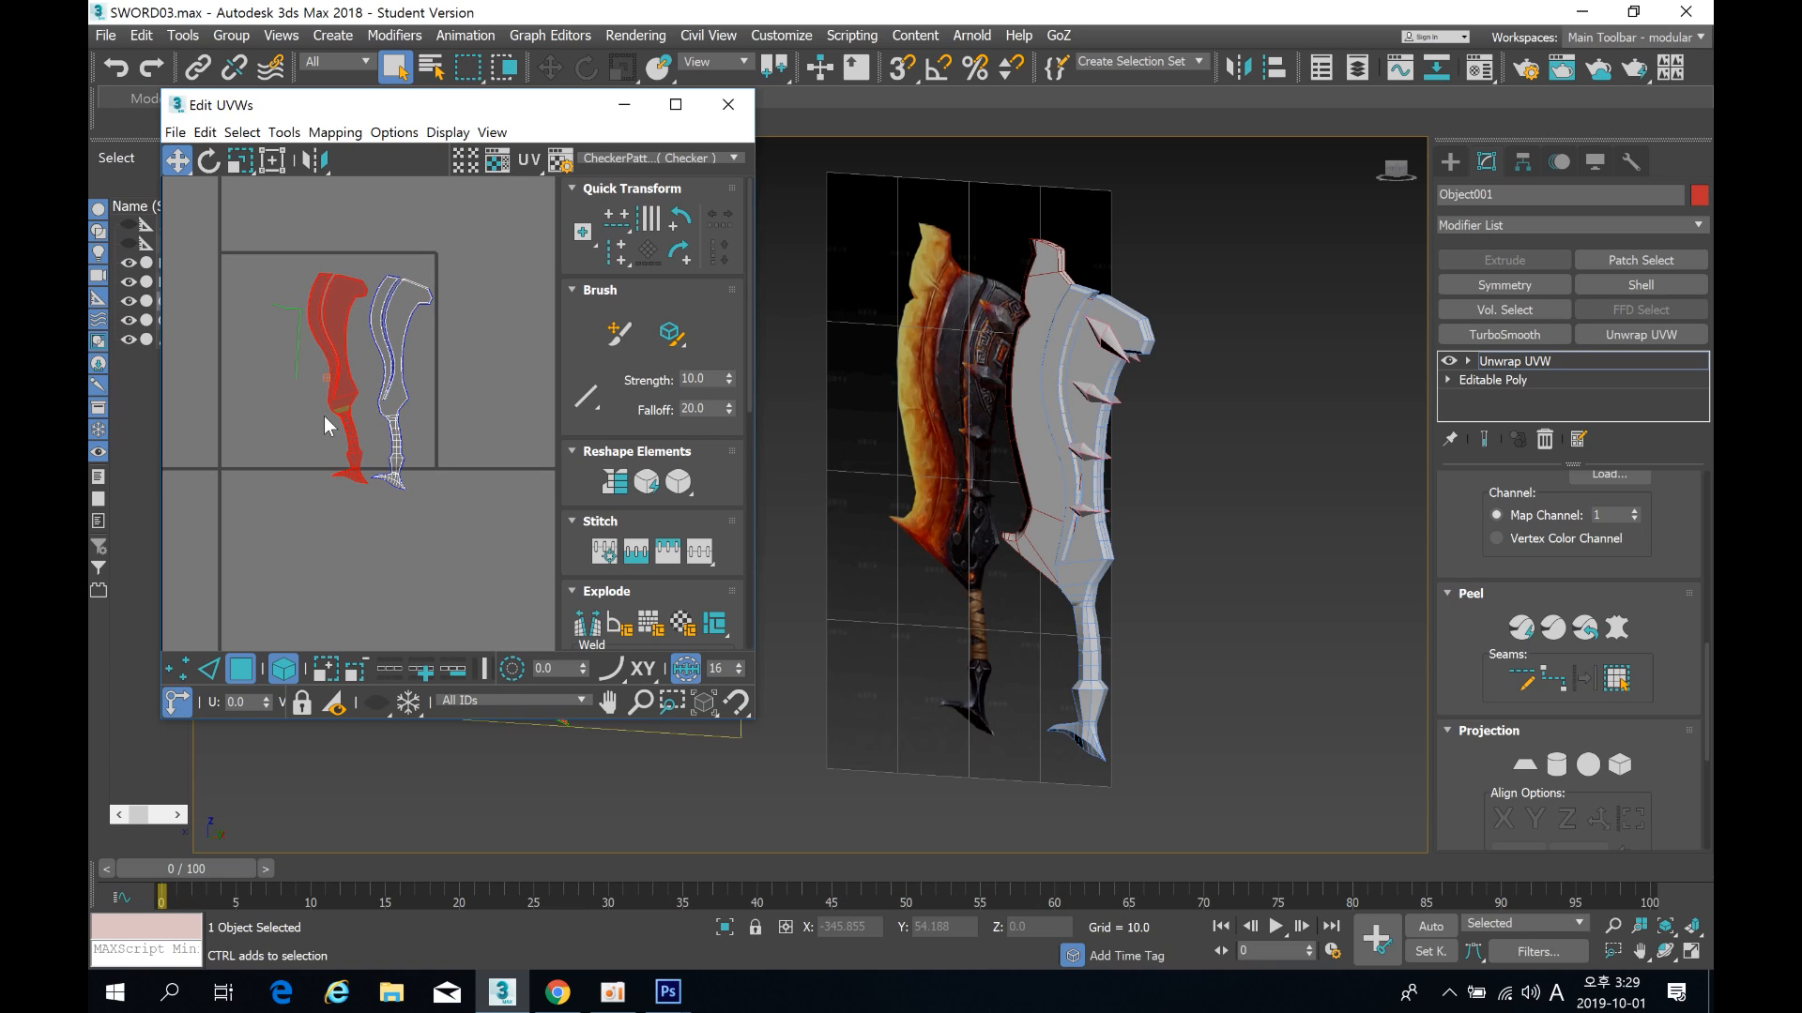
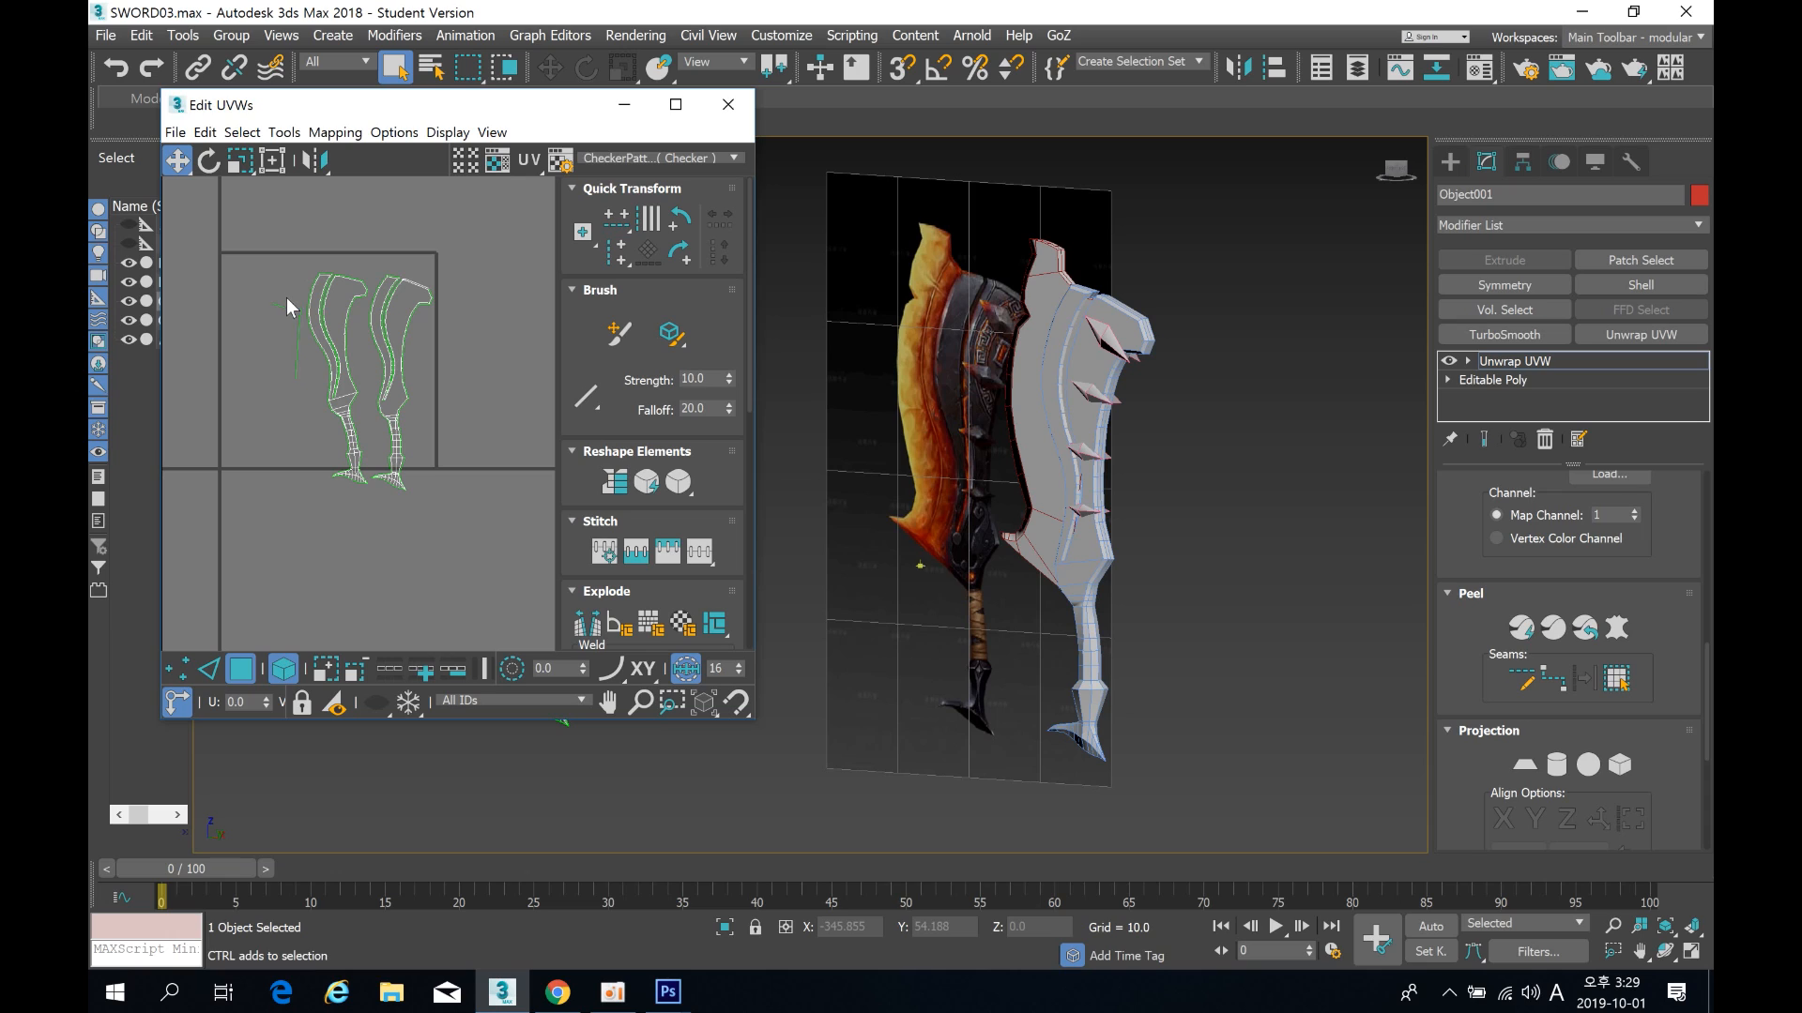
key("ctrl+z")
key("ctrl+z")
key("ctrl+z")
key("ctrl+z")
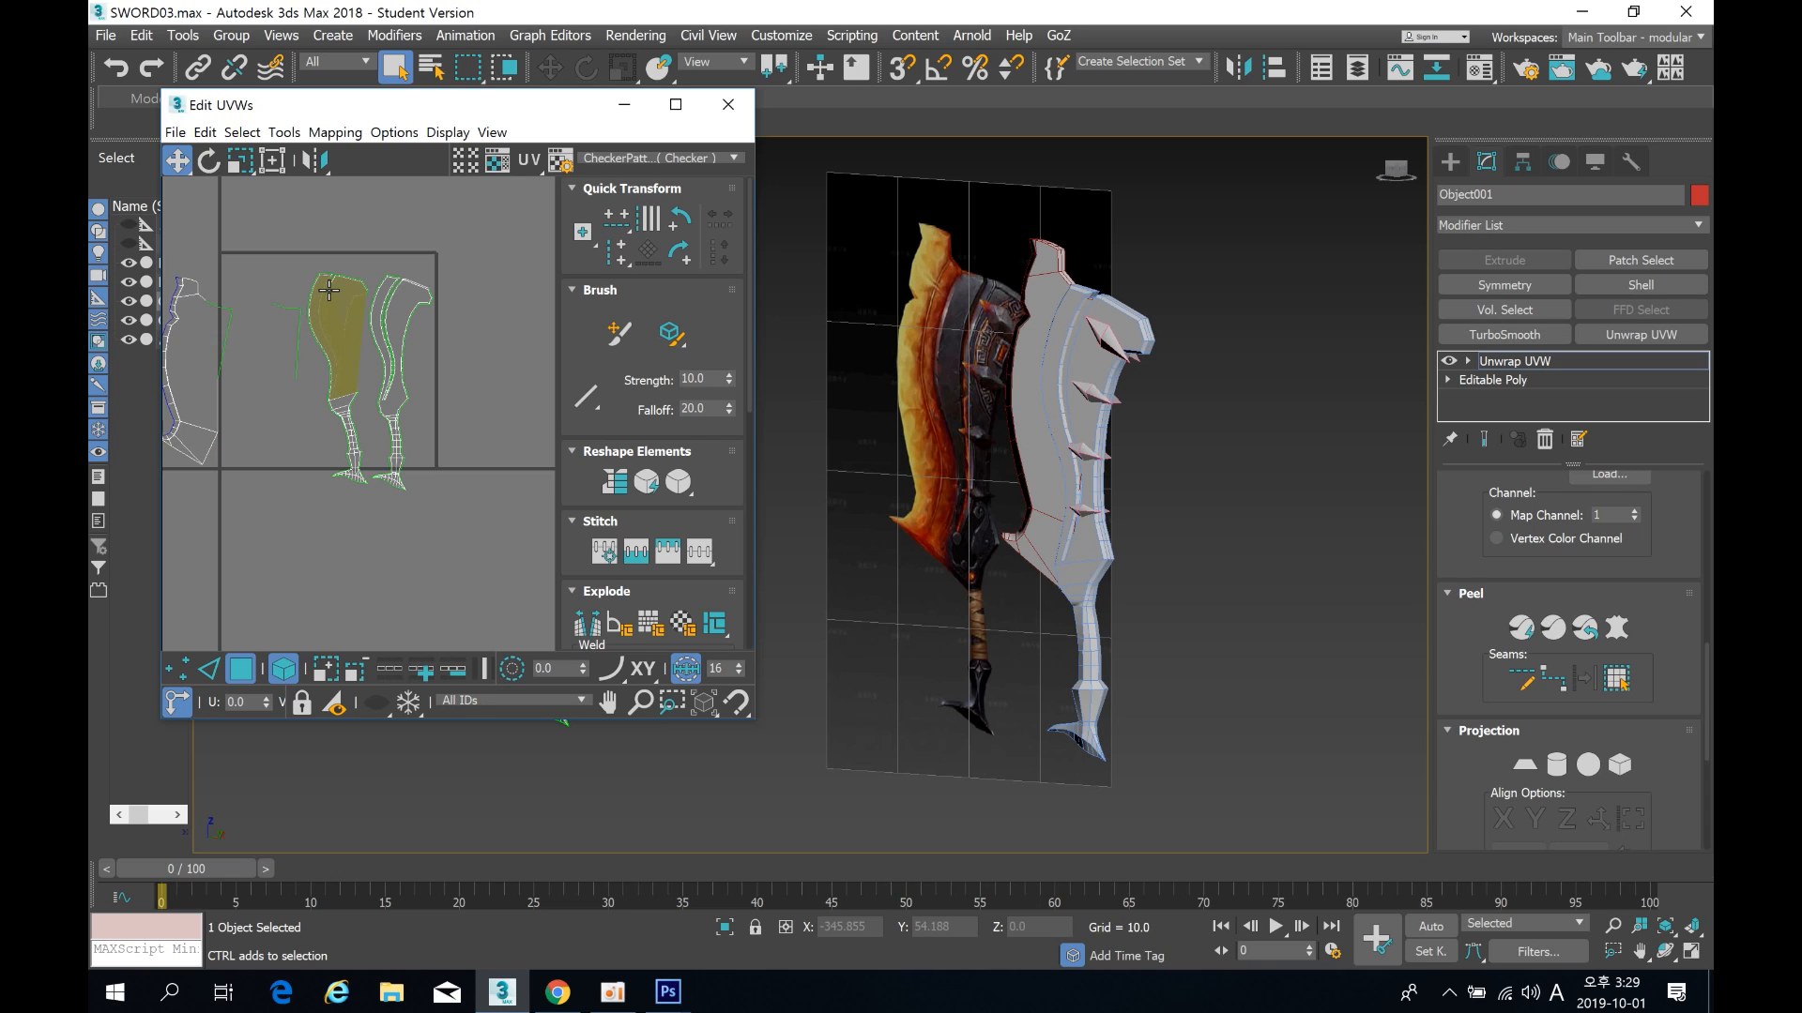
key("ctrl+z")
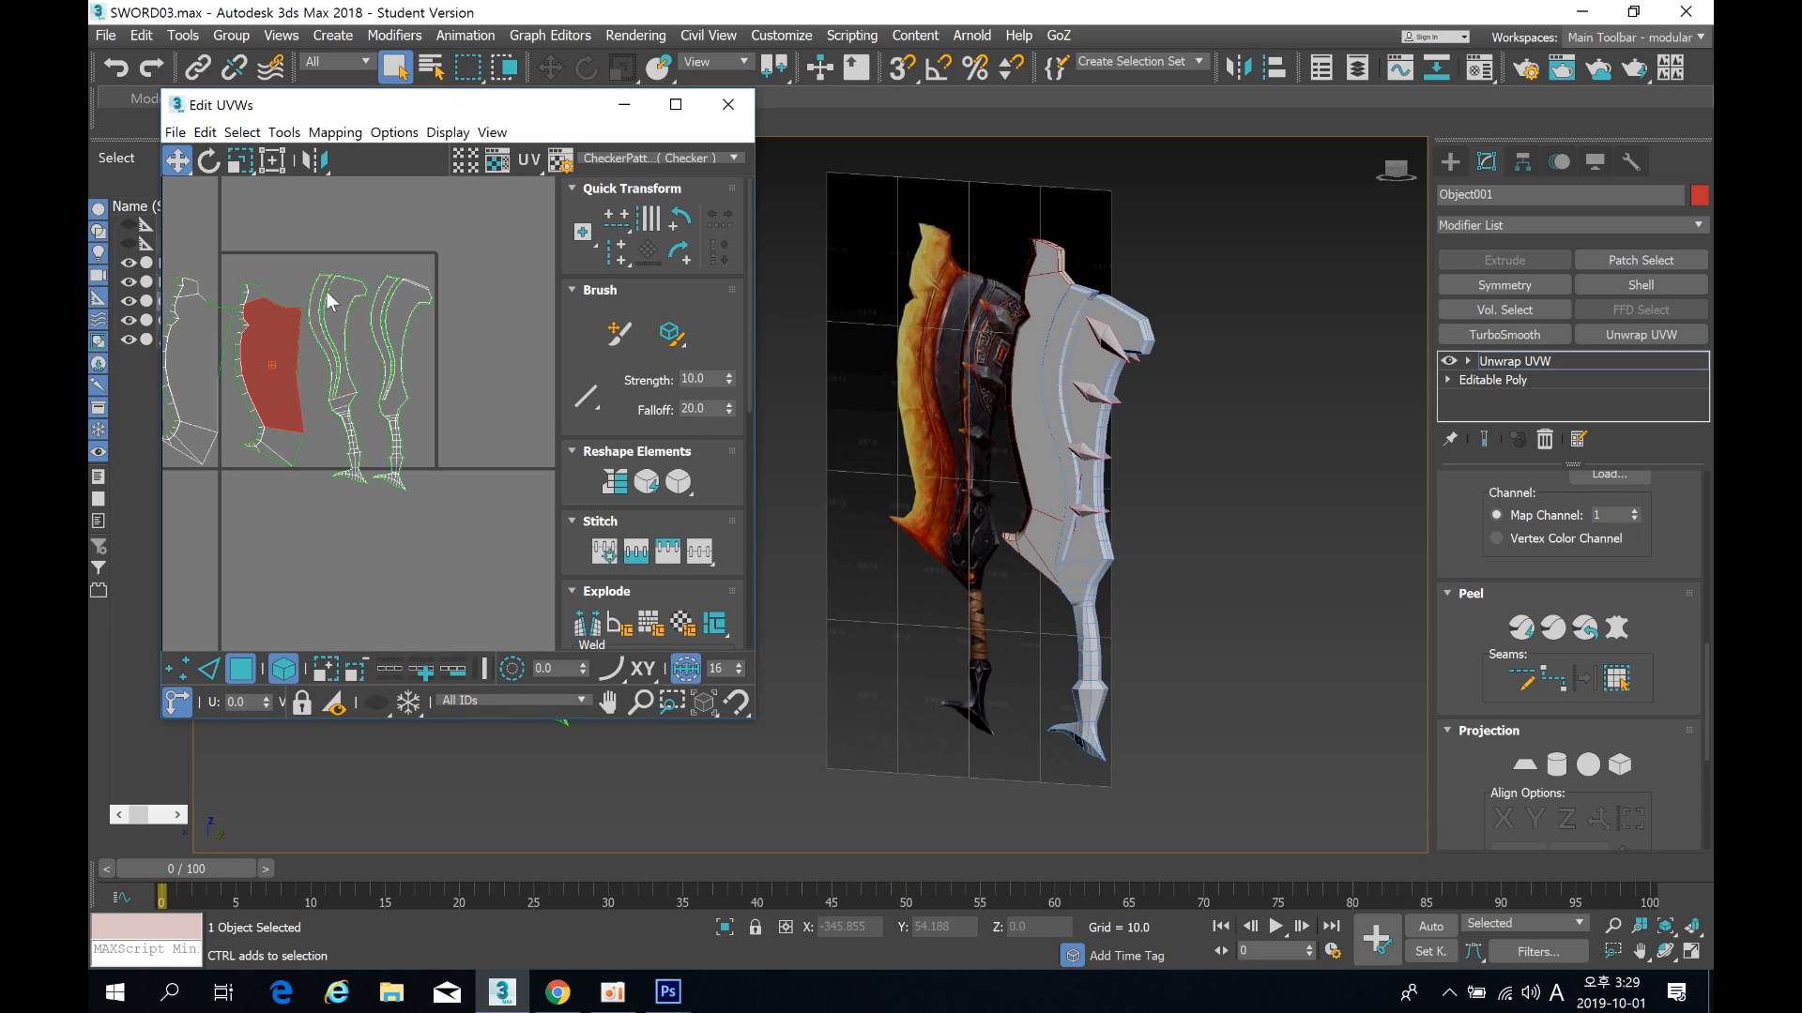
Step: Select both blade and both body shells and scale them down together to fit inside the upper part of the UV tile
scroll(329, 280, "down", 3)
left_click_drag(241, 225, 473, 474)
left_click(272, 160)
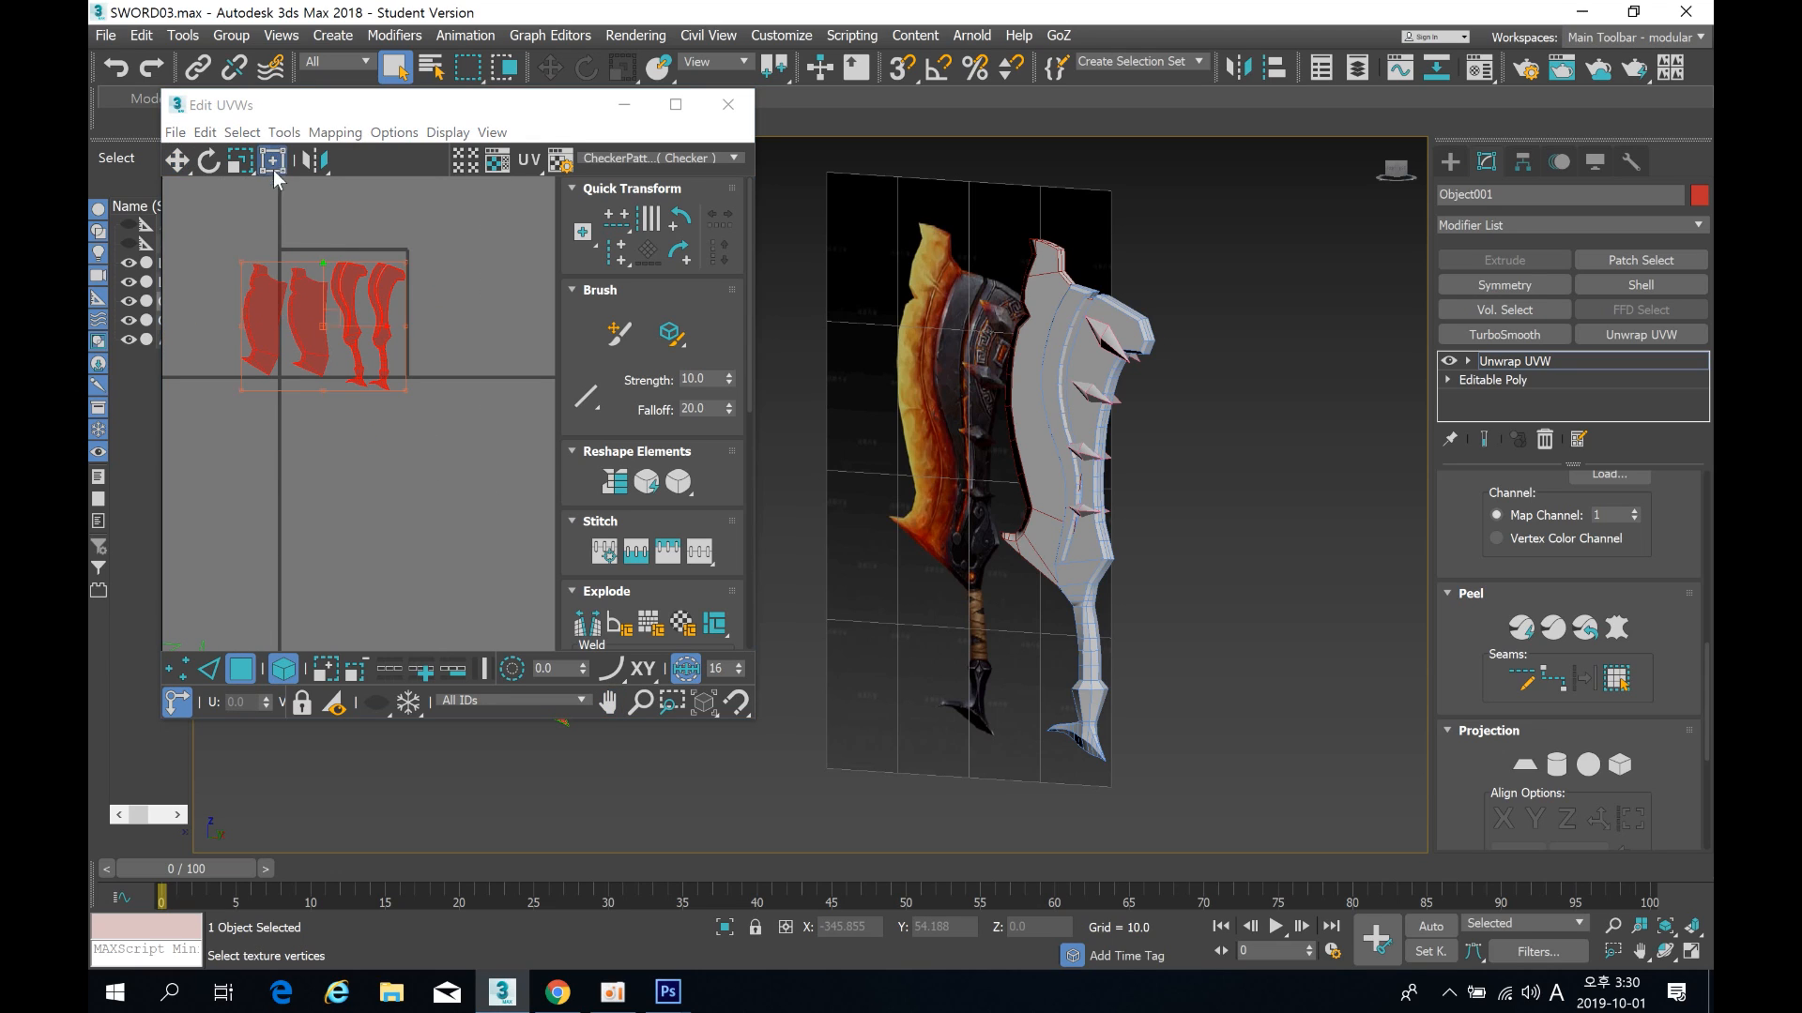
left_click_drag(407, 390, 403, 347)
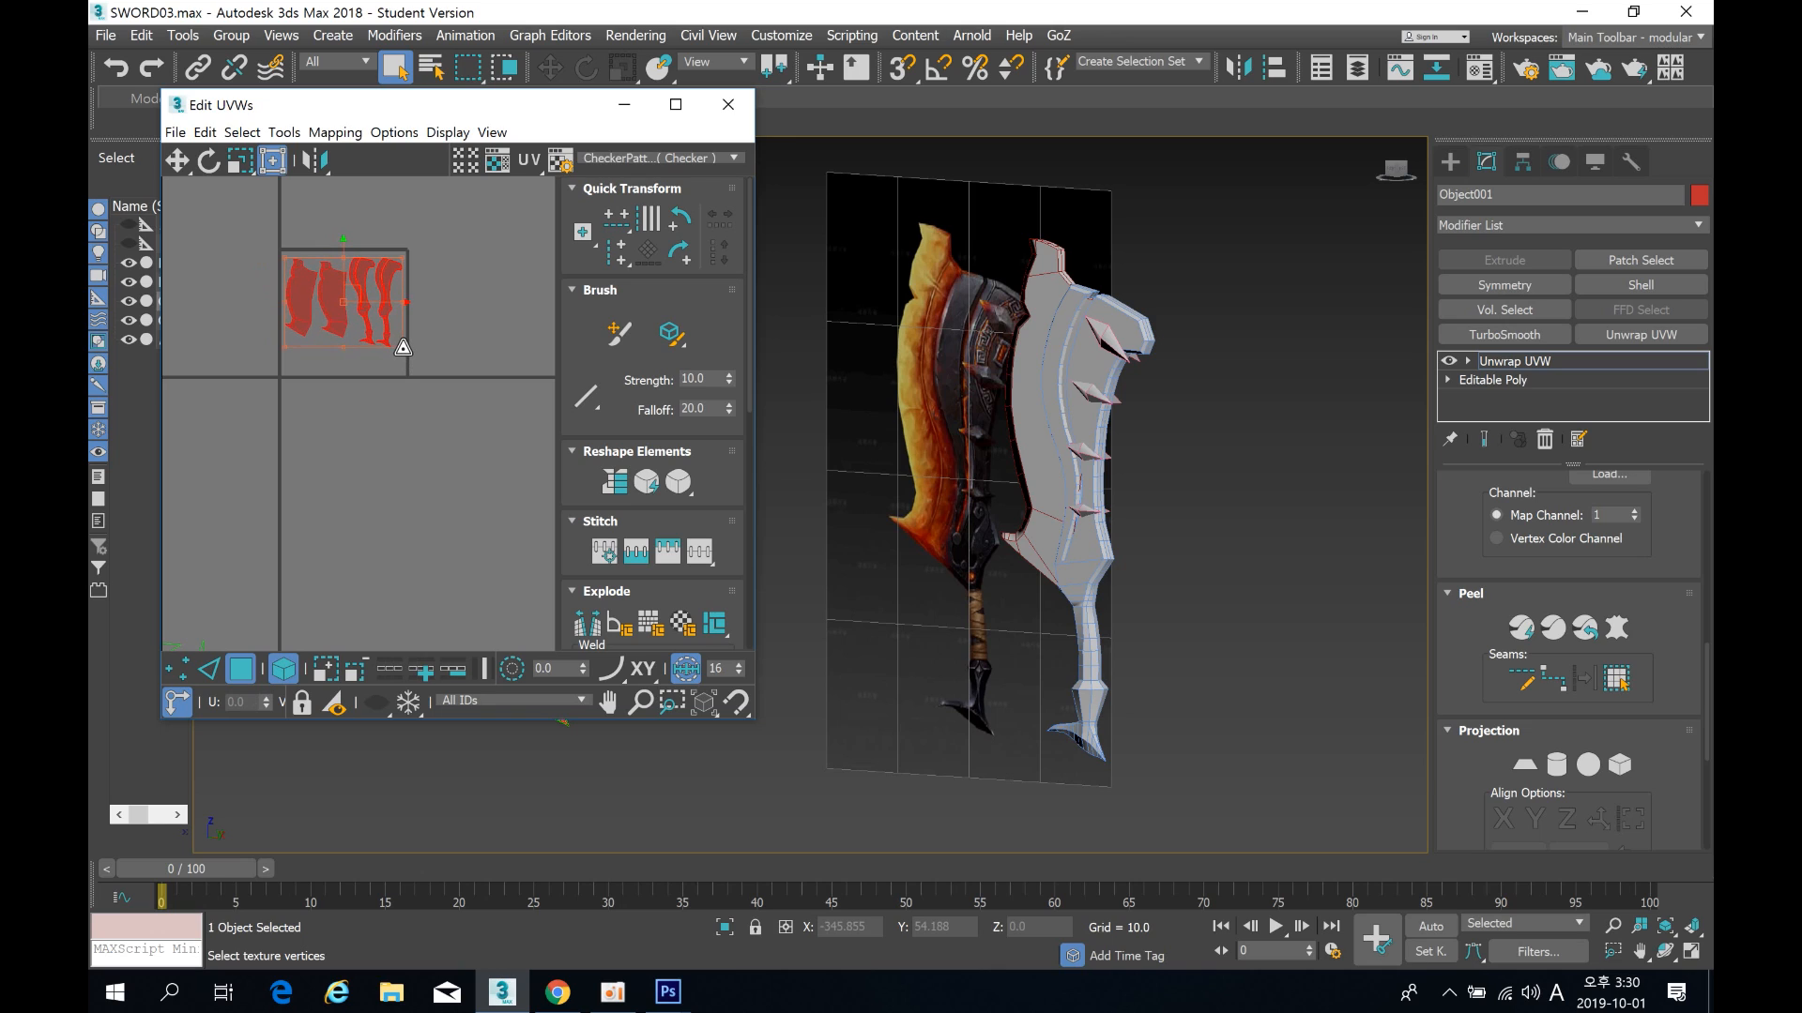
left_click(396, 396)
Step: Select all the spike shells and move them up to the UV tile, just below the blade and body shells
middle_click_drag(344, 489, 390, 342)
scroll(375, 436, "down", 3)
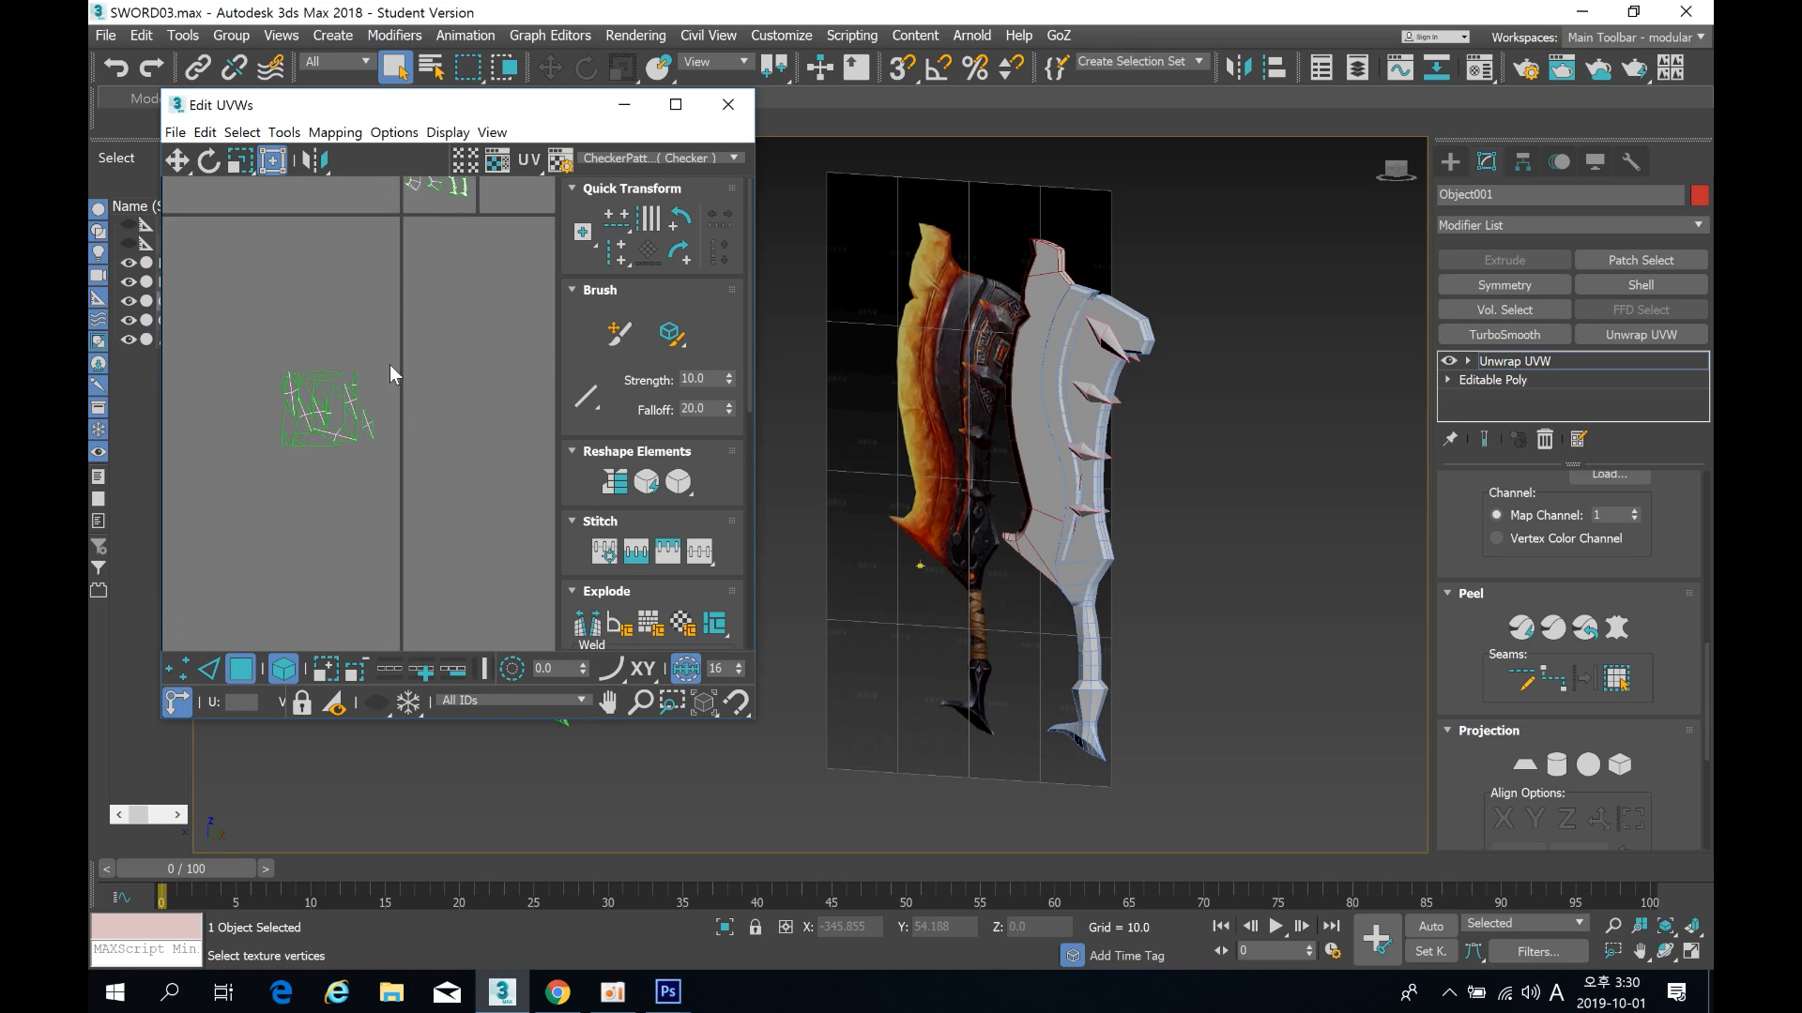
left_click_drag(243, 313, 442, 314)
middle_click_drag(429, 337, 322, 482)
scroll(324, 477, "up", 3)
left_click_drag(369, 380, 319, 344)
scroll(284, 384, "up", 4)
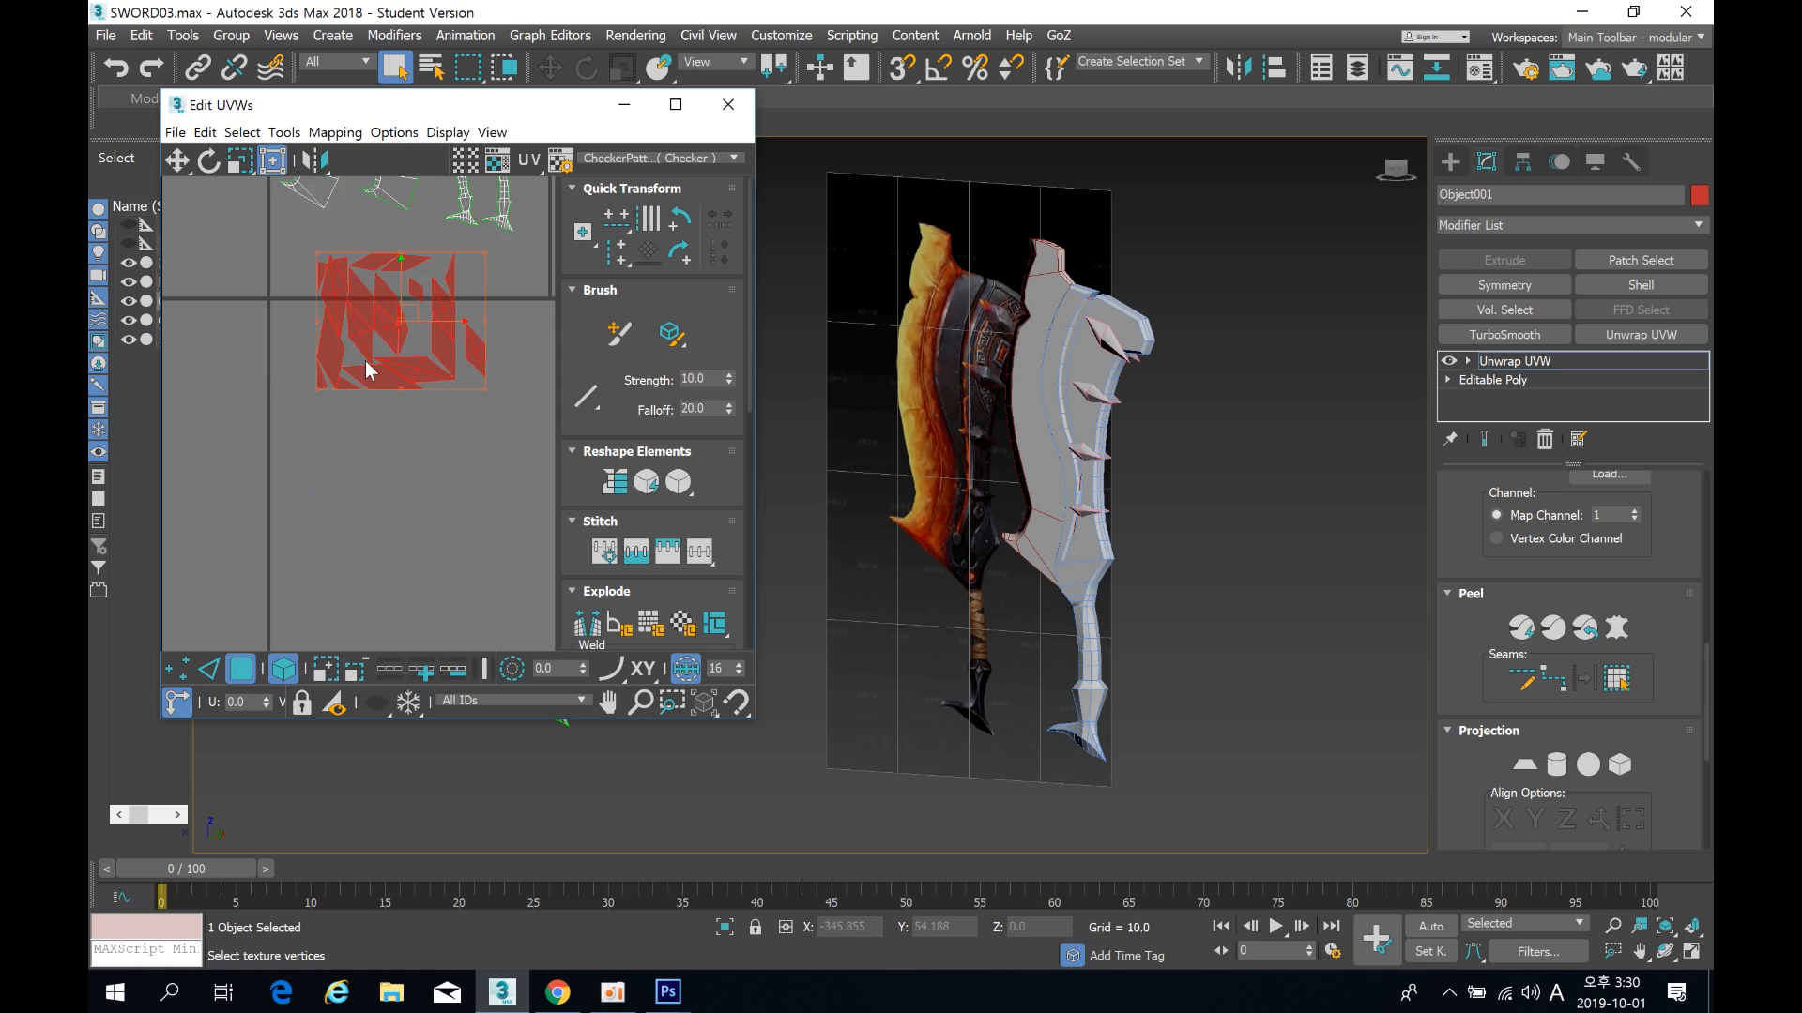
middle_click_drag(364, 360, 295, 475)
Step: Scale the spike shells down and position them inside the UV tile's lower-left area, beneath the blade shells
left_click_drag(421, 364, 370, 412)
left_click_drag(315, 491, 297, 413)
middle_click_drag(297, 412, 299, 486)
scroll(301, 486, "up", 4)
mouse_move(321, 472)
left_mouse_down()
mouse_move(326, 448)
mouse_move(302, 446)
left_mouse_up()
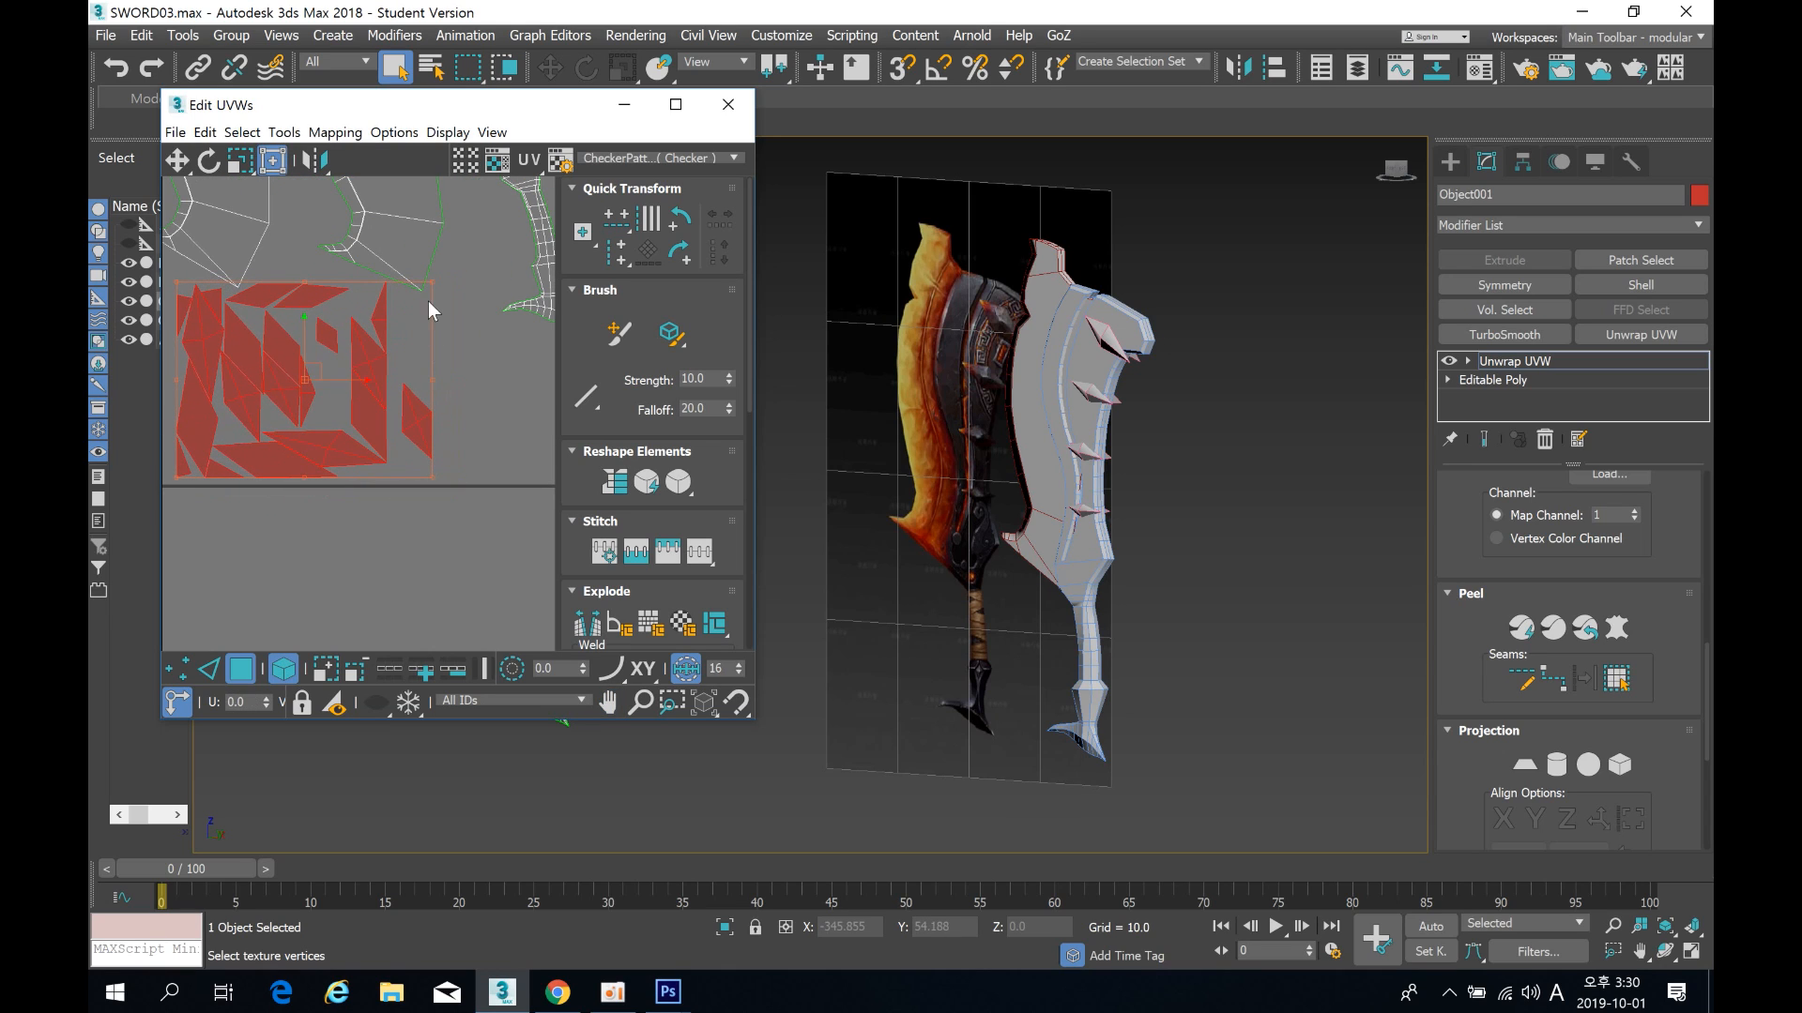
left_click_drag(433, 282, 404, 301)
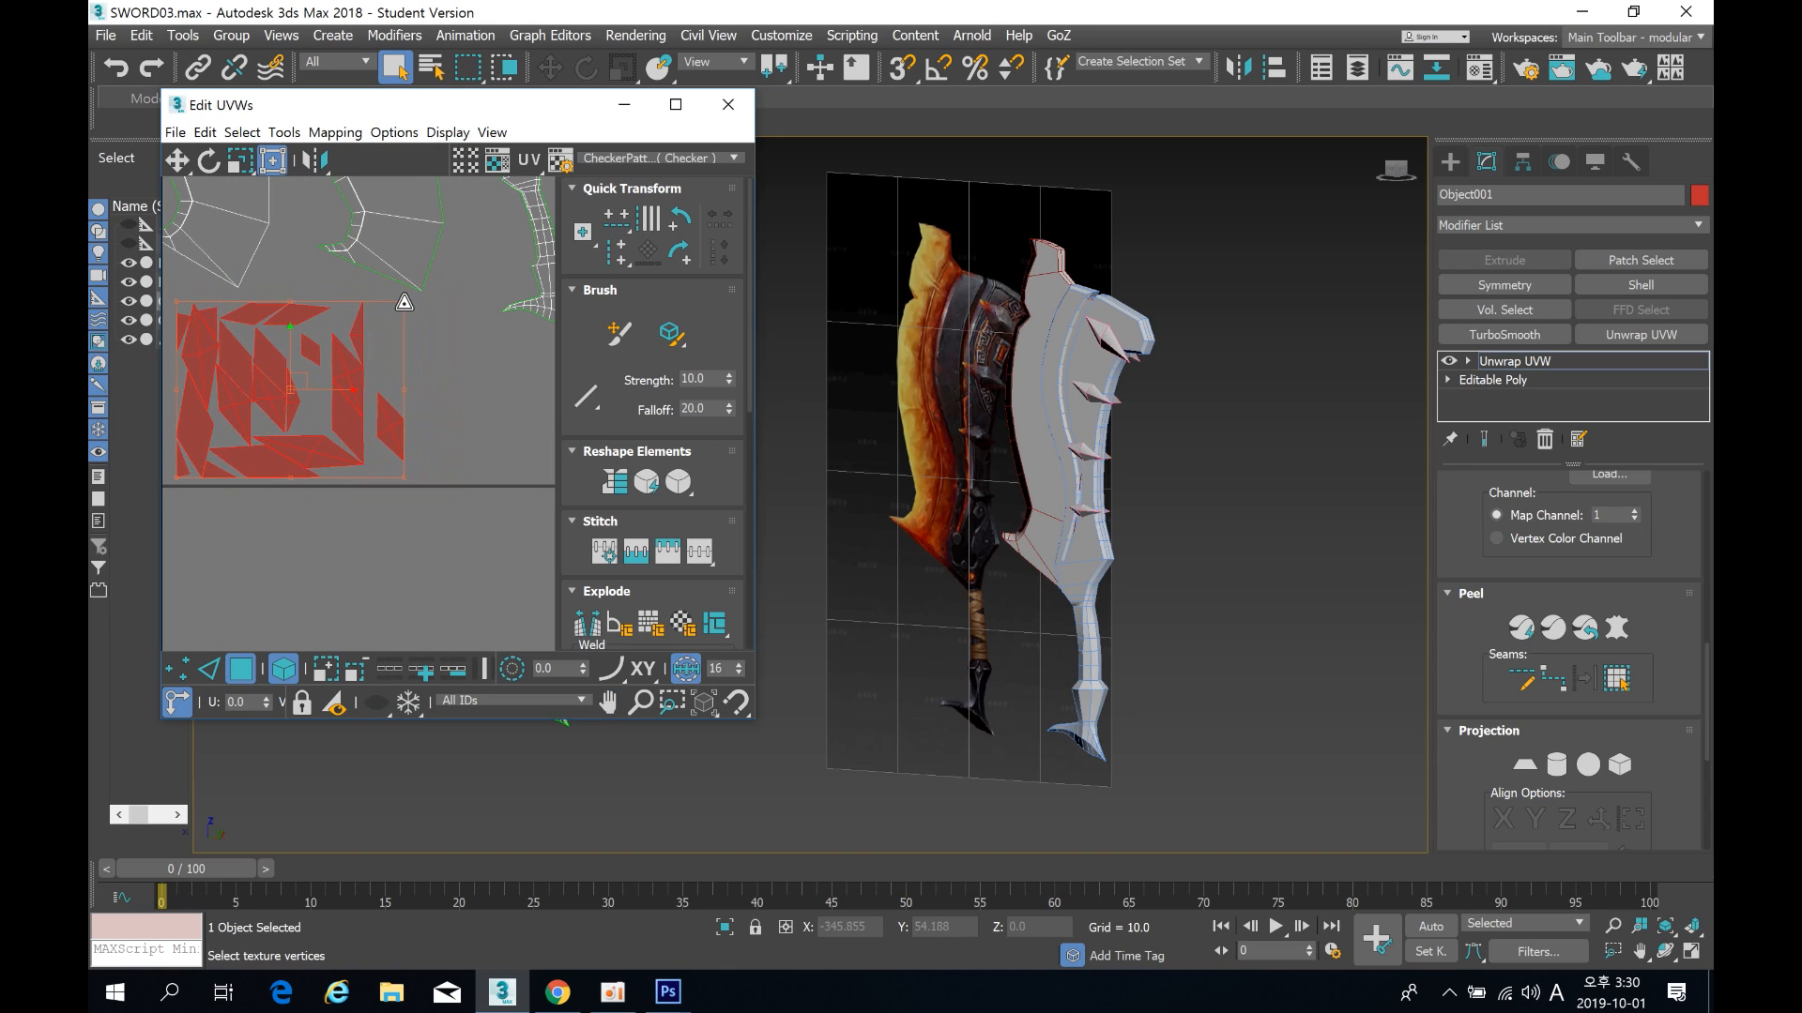
left_click(417, 483)
Step: Reselect the spike shells, shrink them slightly more, and shift them closer to the UV tile's left edge
middle_click_drag(463, 430, 398, 500)
scroll(443, 453, "down", 3)
scroll(449, 441, "down", 2)
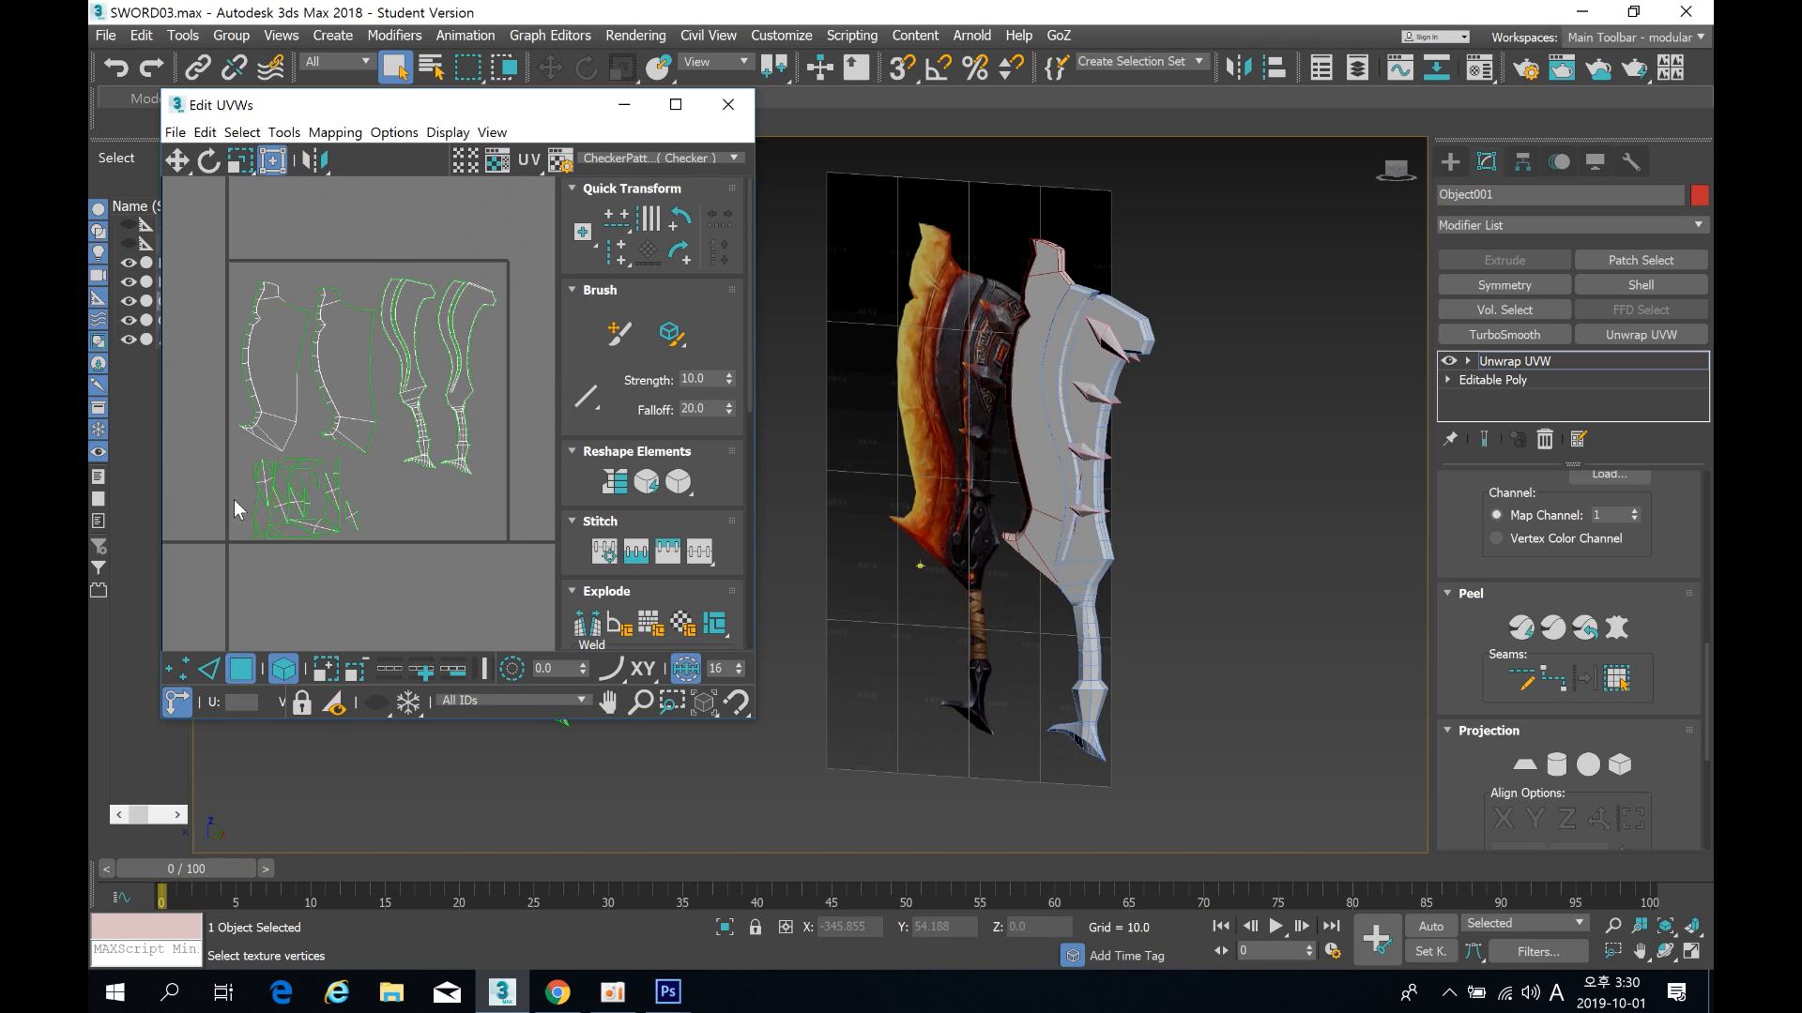
left_click_drag(231, 460, 396, 572)
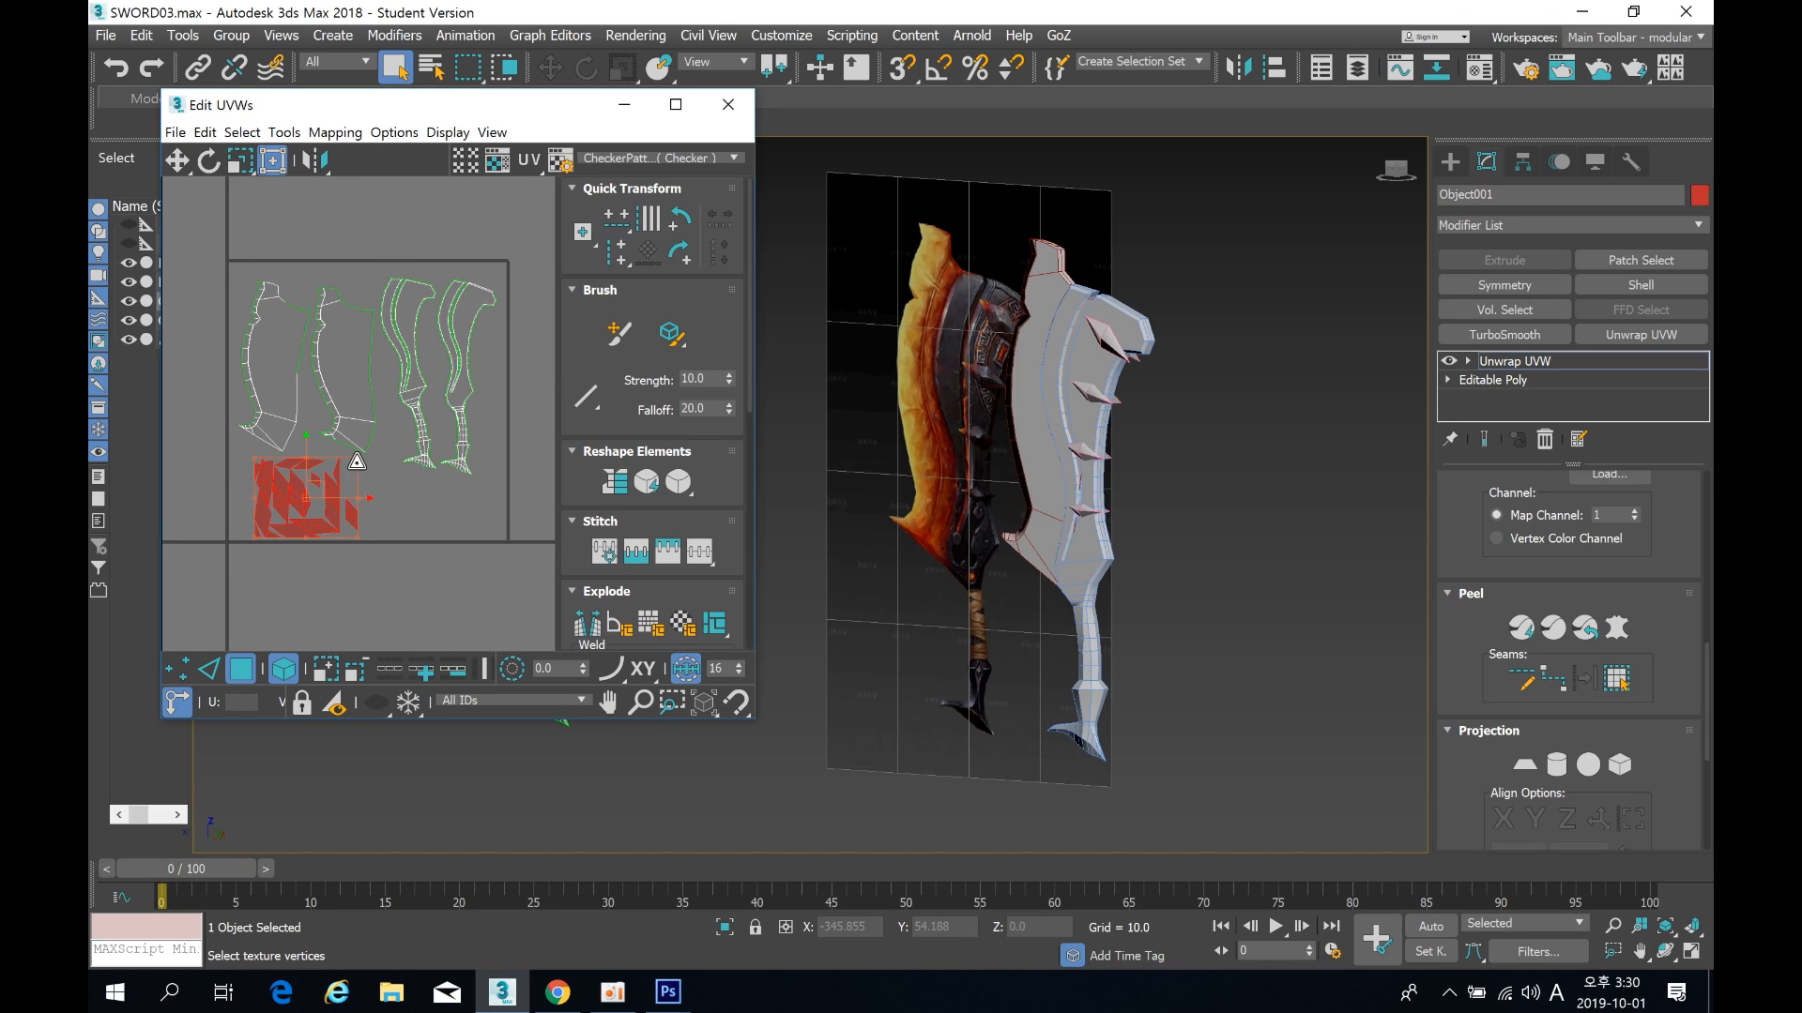
left_click_drag(306, 522, 290, 518)
left_click(441, 494)
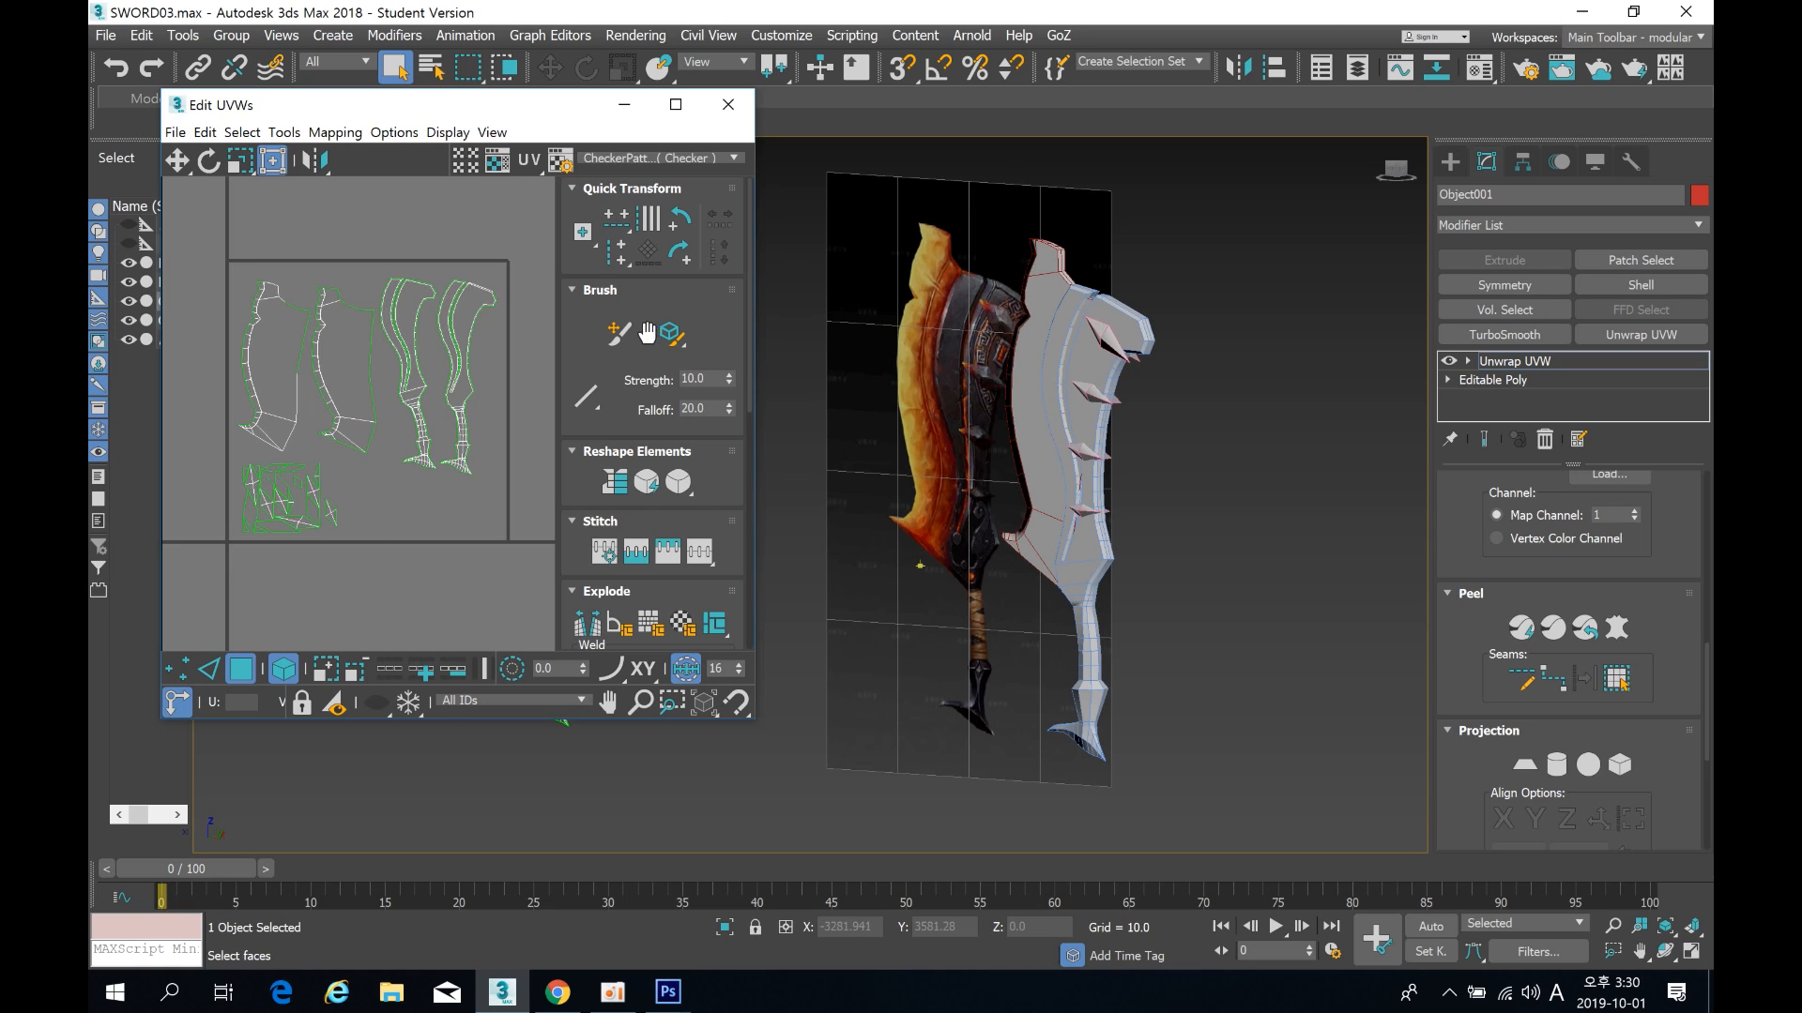
Step: Select both blade shells and enlarge them slightly toward the UV tile's upper-left corner
scroll(326, 381, "up", 3)
scroll(253, 235, "down", 5)
left_click_drag(258, 239, 377, 393)
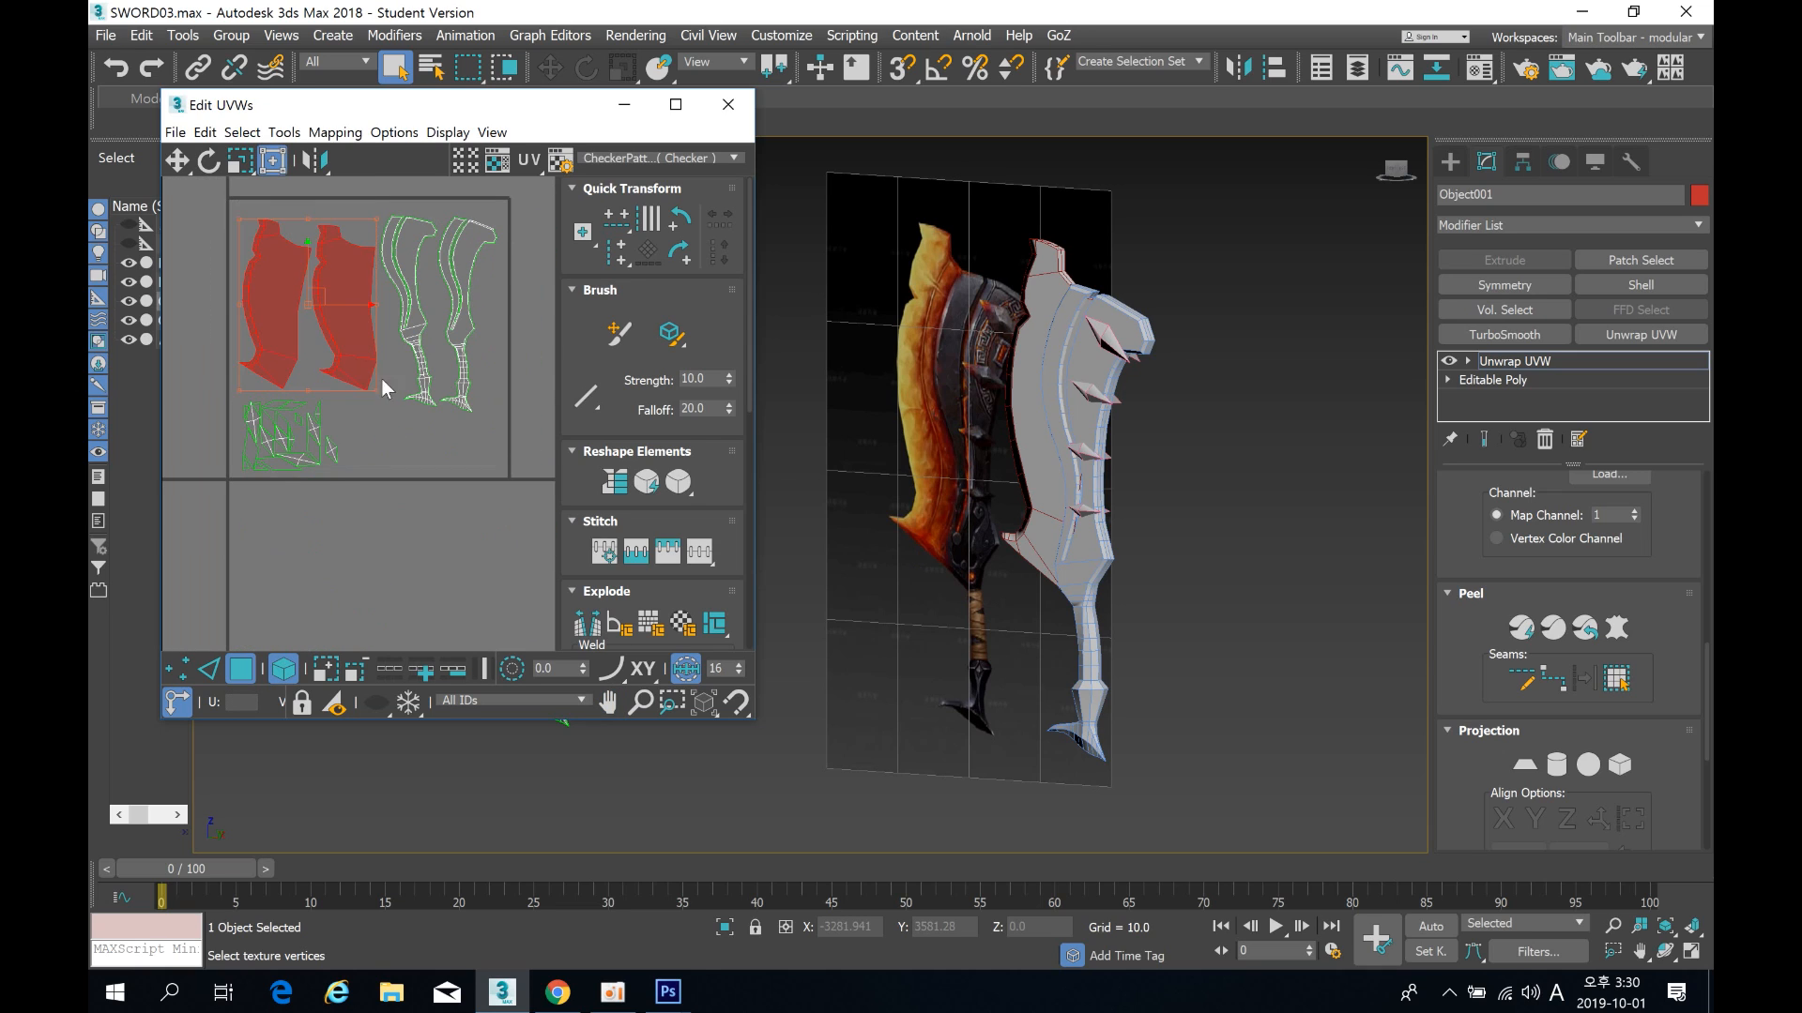
middle_click_drag(381, 379, 404, 430)
left_click_drag(262, 279, 255, 266)
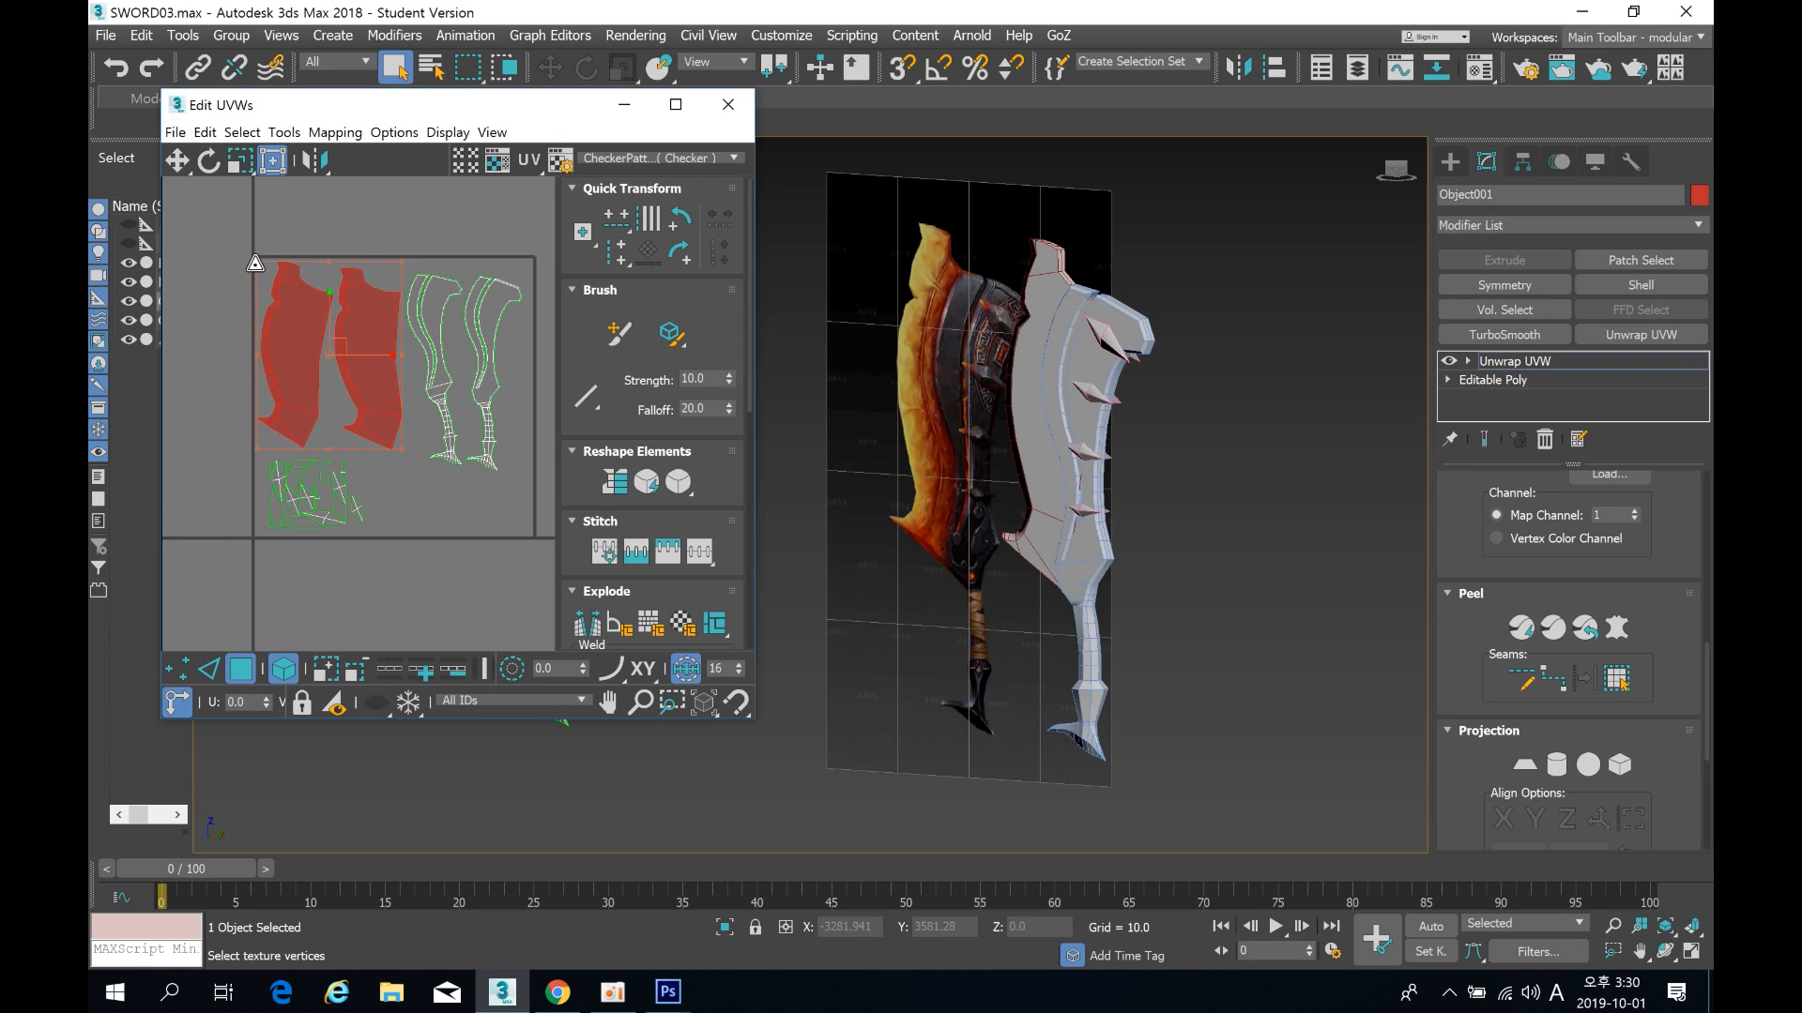
Step: Select both body shells, enlarge them slightly to fill the UV tile's upper-right area, and clear the selection
left_click_drag(414, 229, 543, 490)
middle_click_drag(527, 445, 411, 425)
left_click_drag(425, 443, 431, 449)
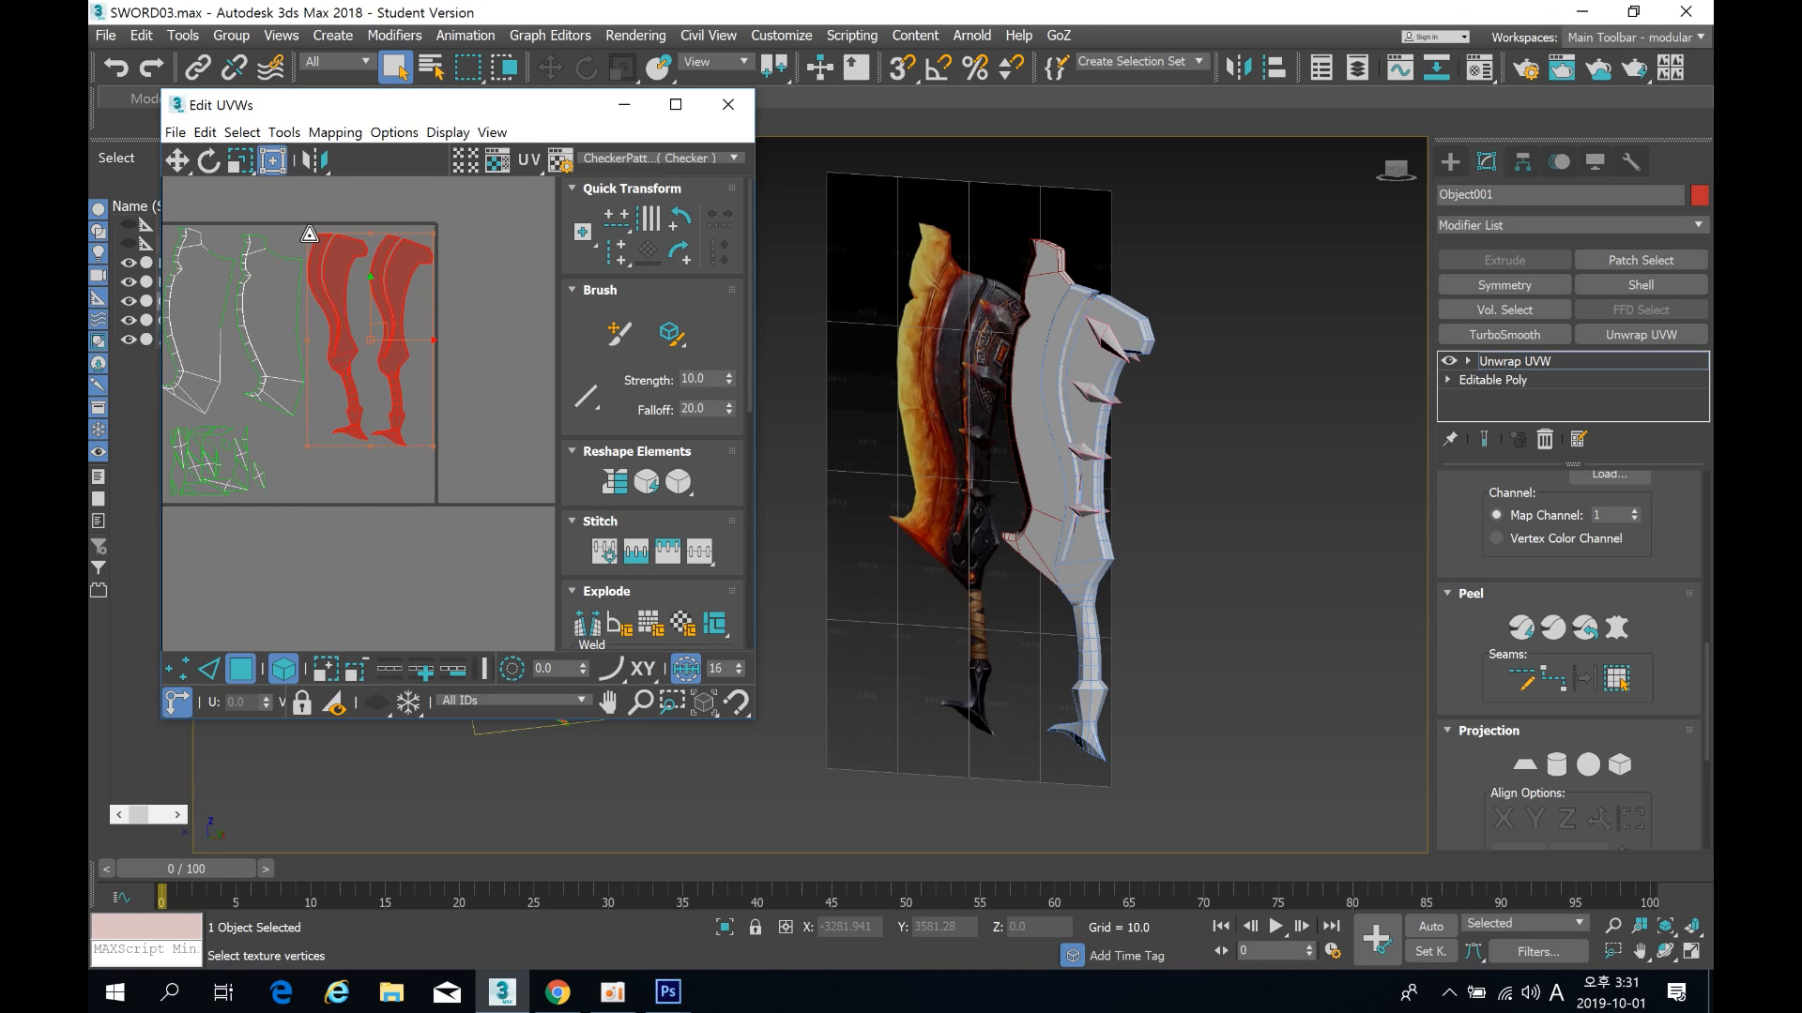
left_click_drag(310, 234, 310, 228)
left_click(478, 391)
middle_click_drag(299, 375, 331, 396)
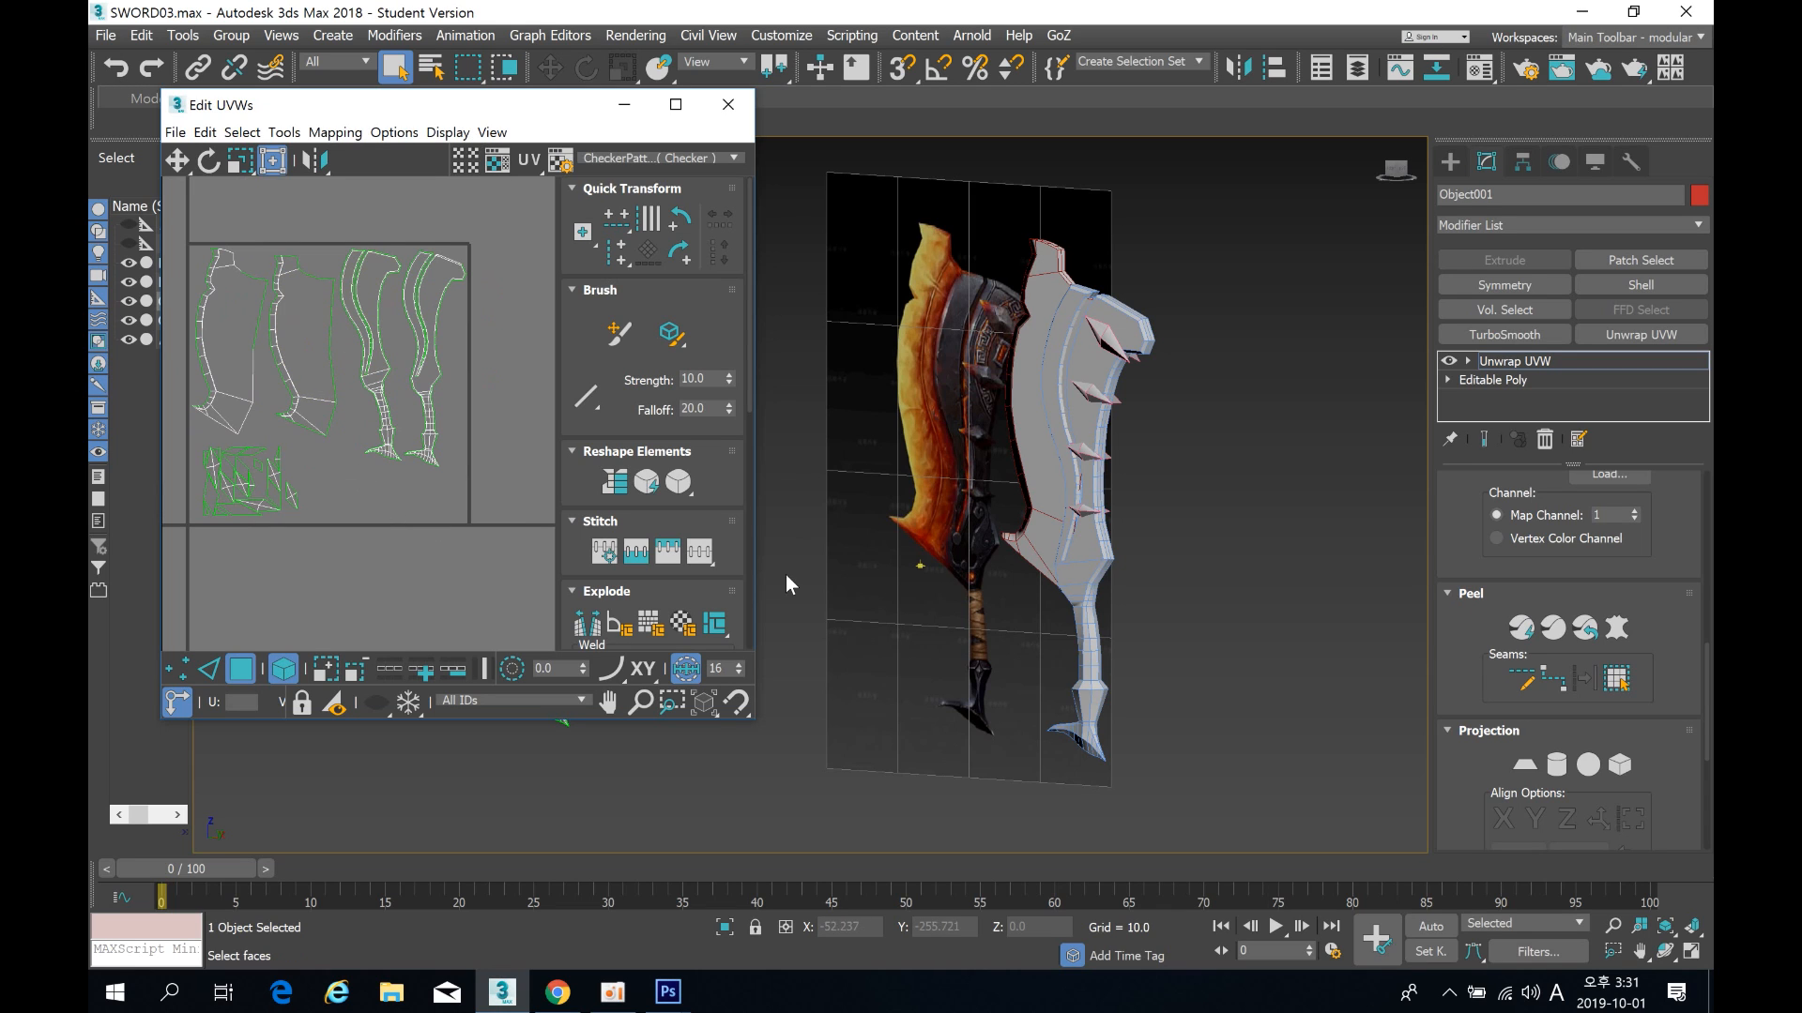
Step: Render the sword's UVW template at 1024 × 1024, bring the rendered map forward, and close it along with the UV editor
left_click_drag(755, 725, 984, 795)
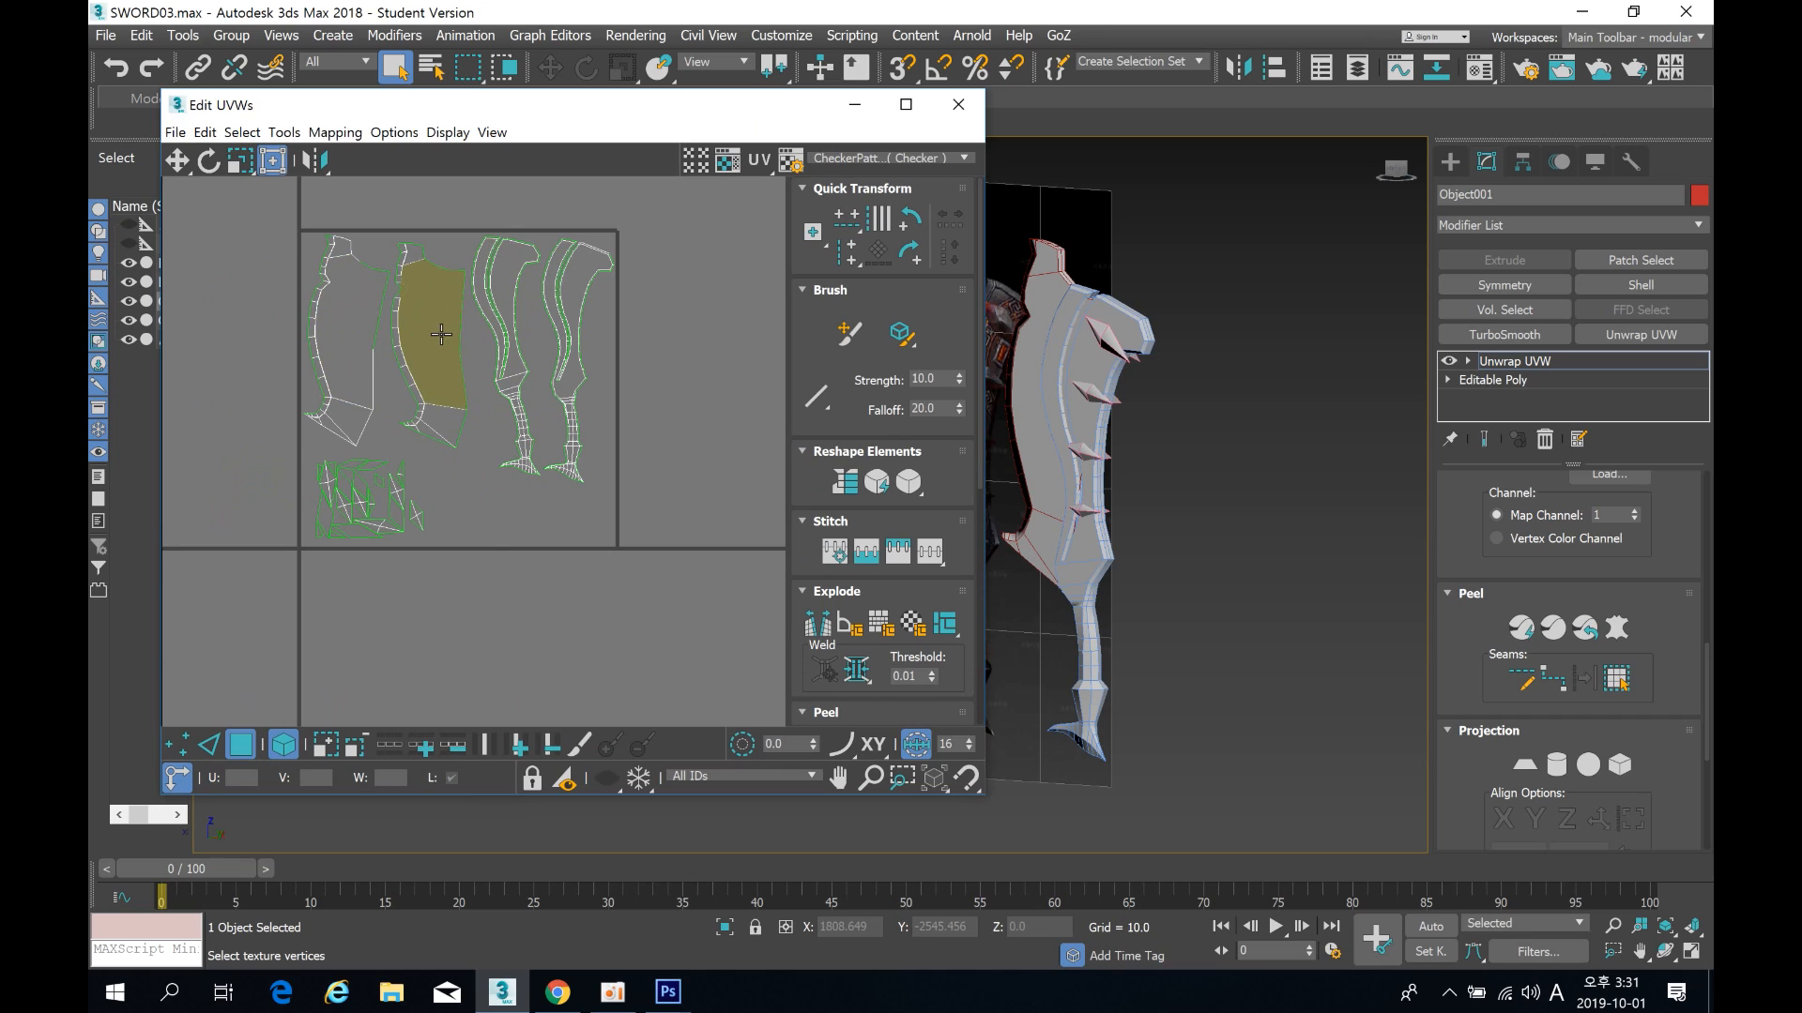
left_click(284, 132)
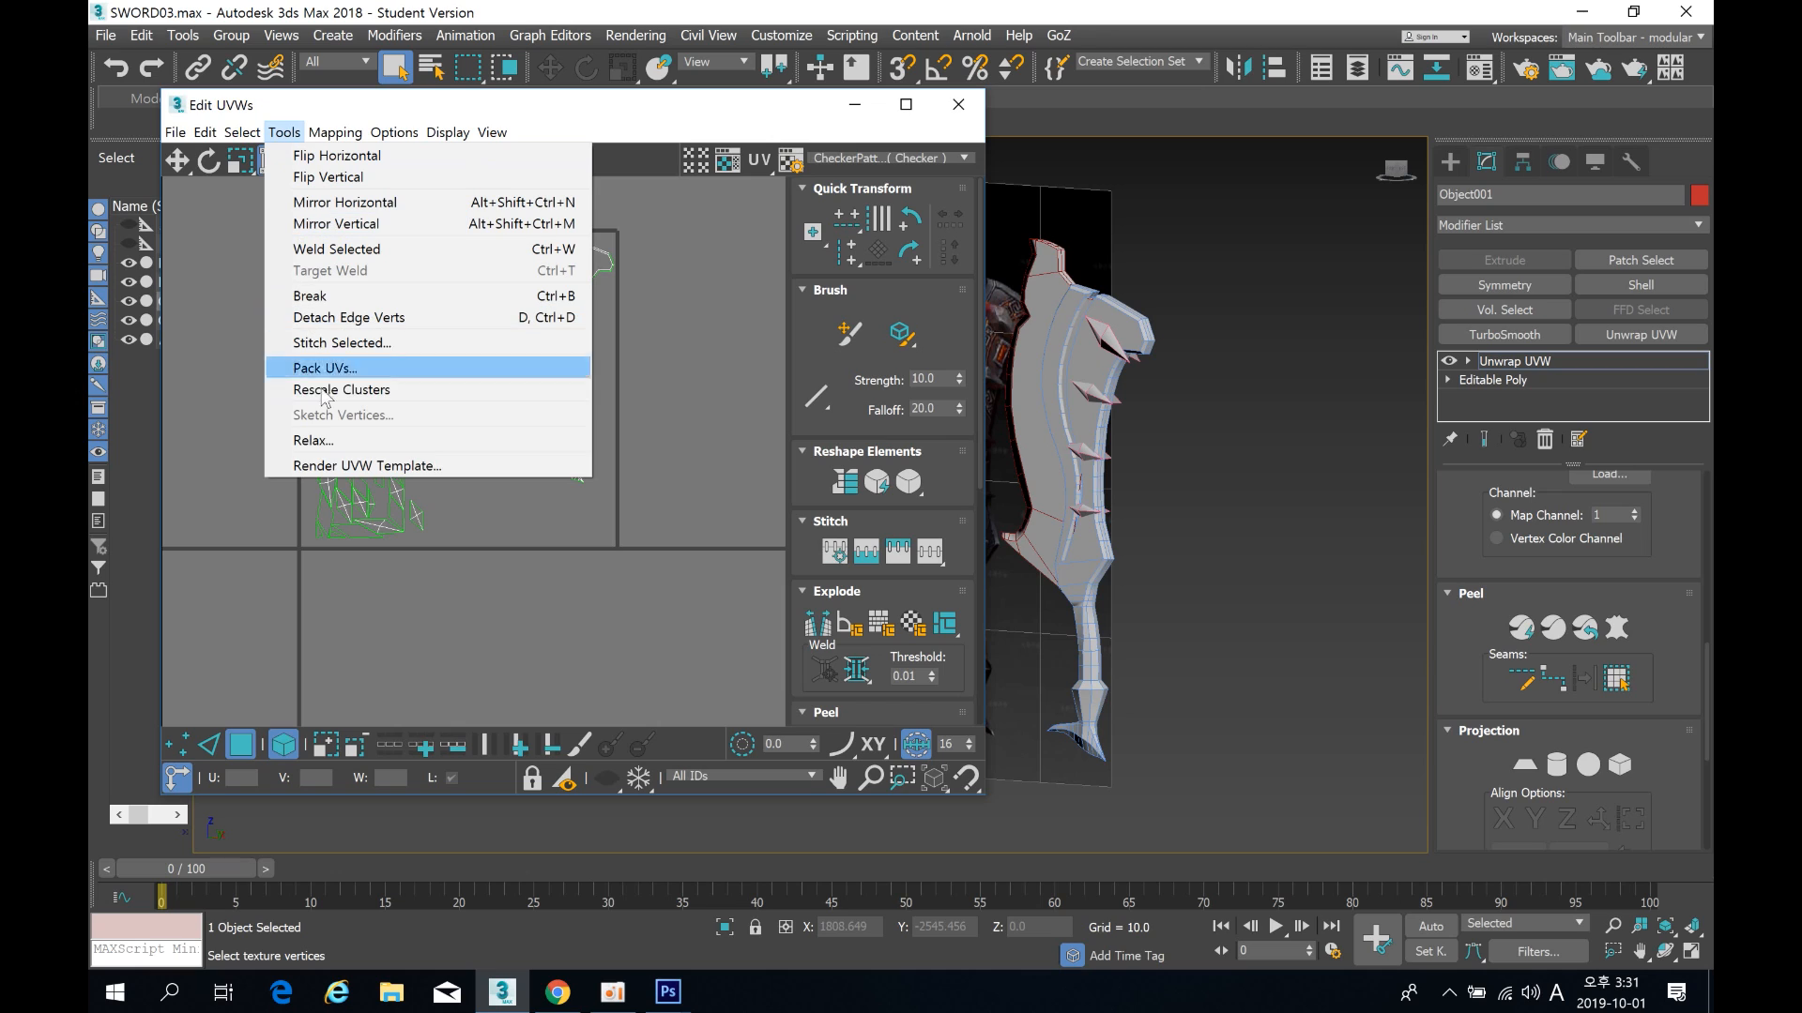
left_click(384, 467)
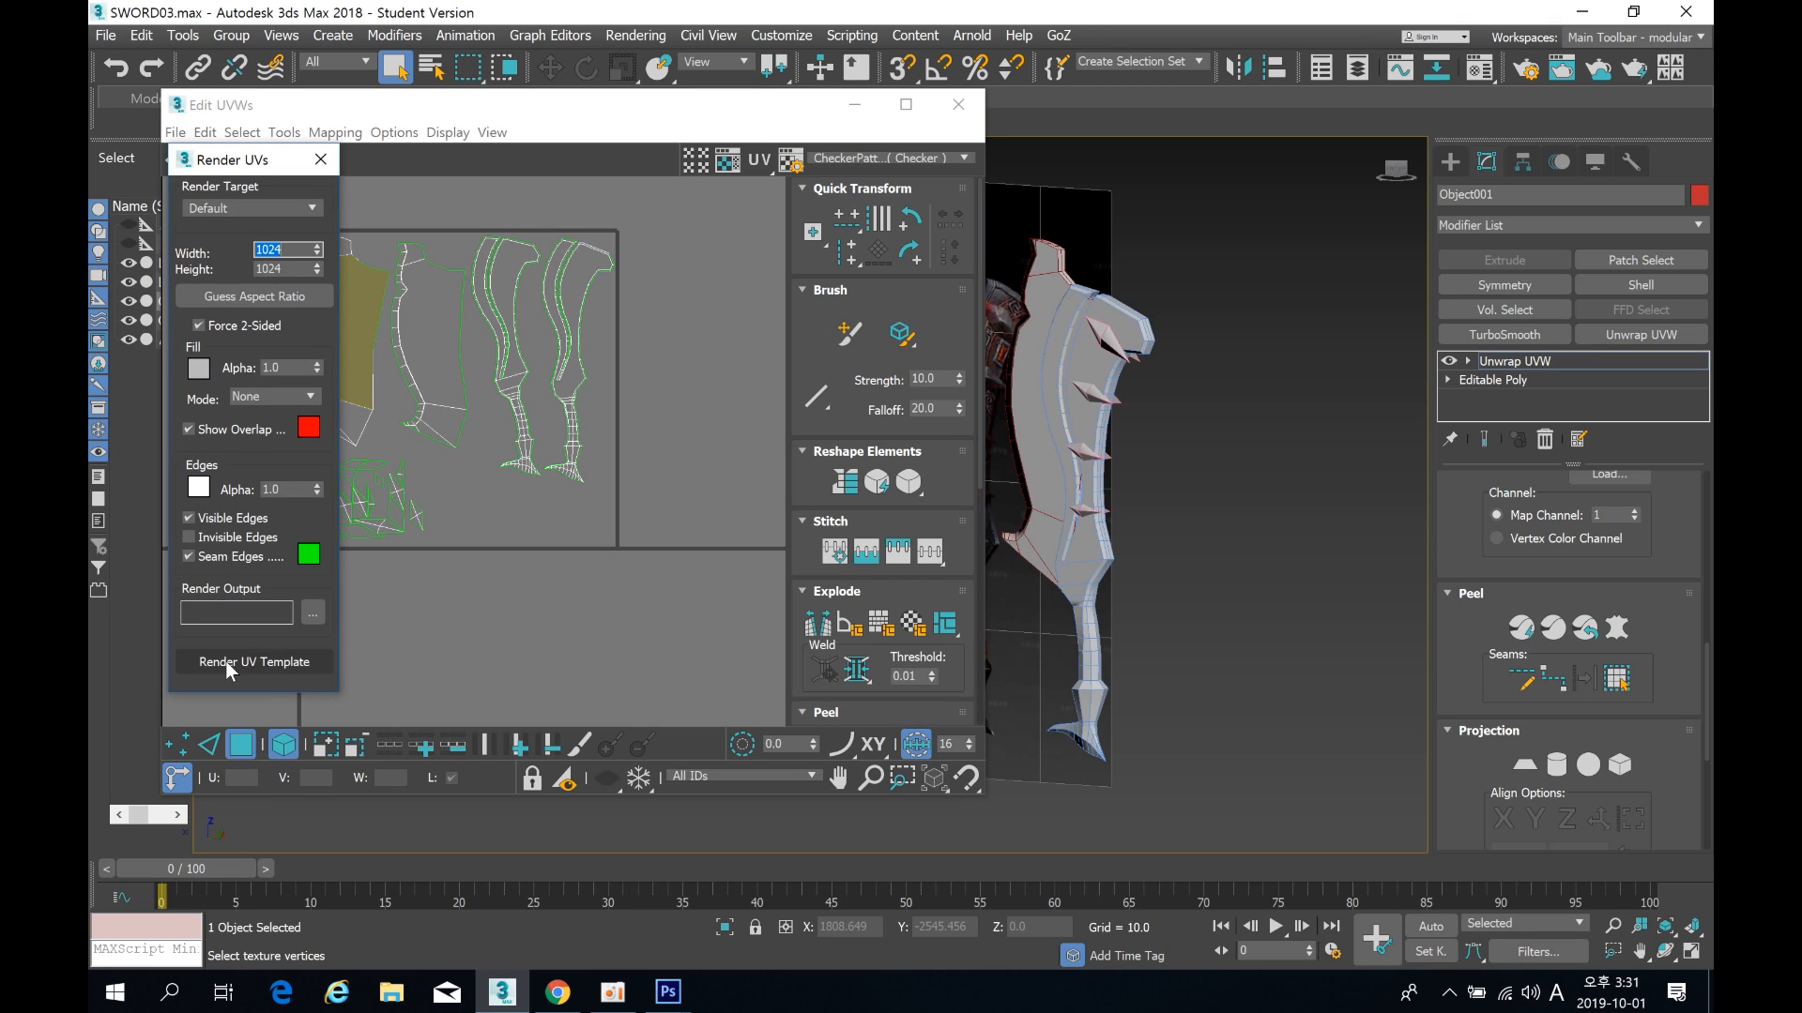
left_click(259, 662)
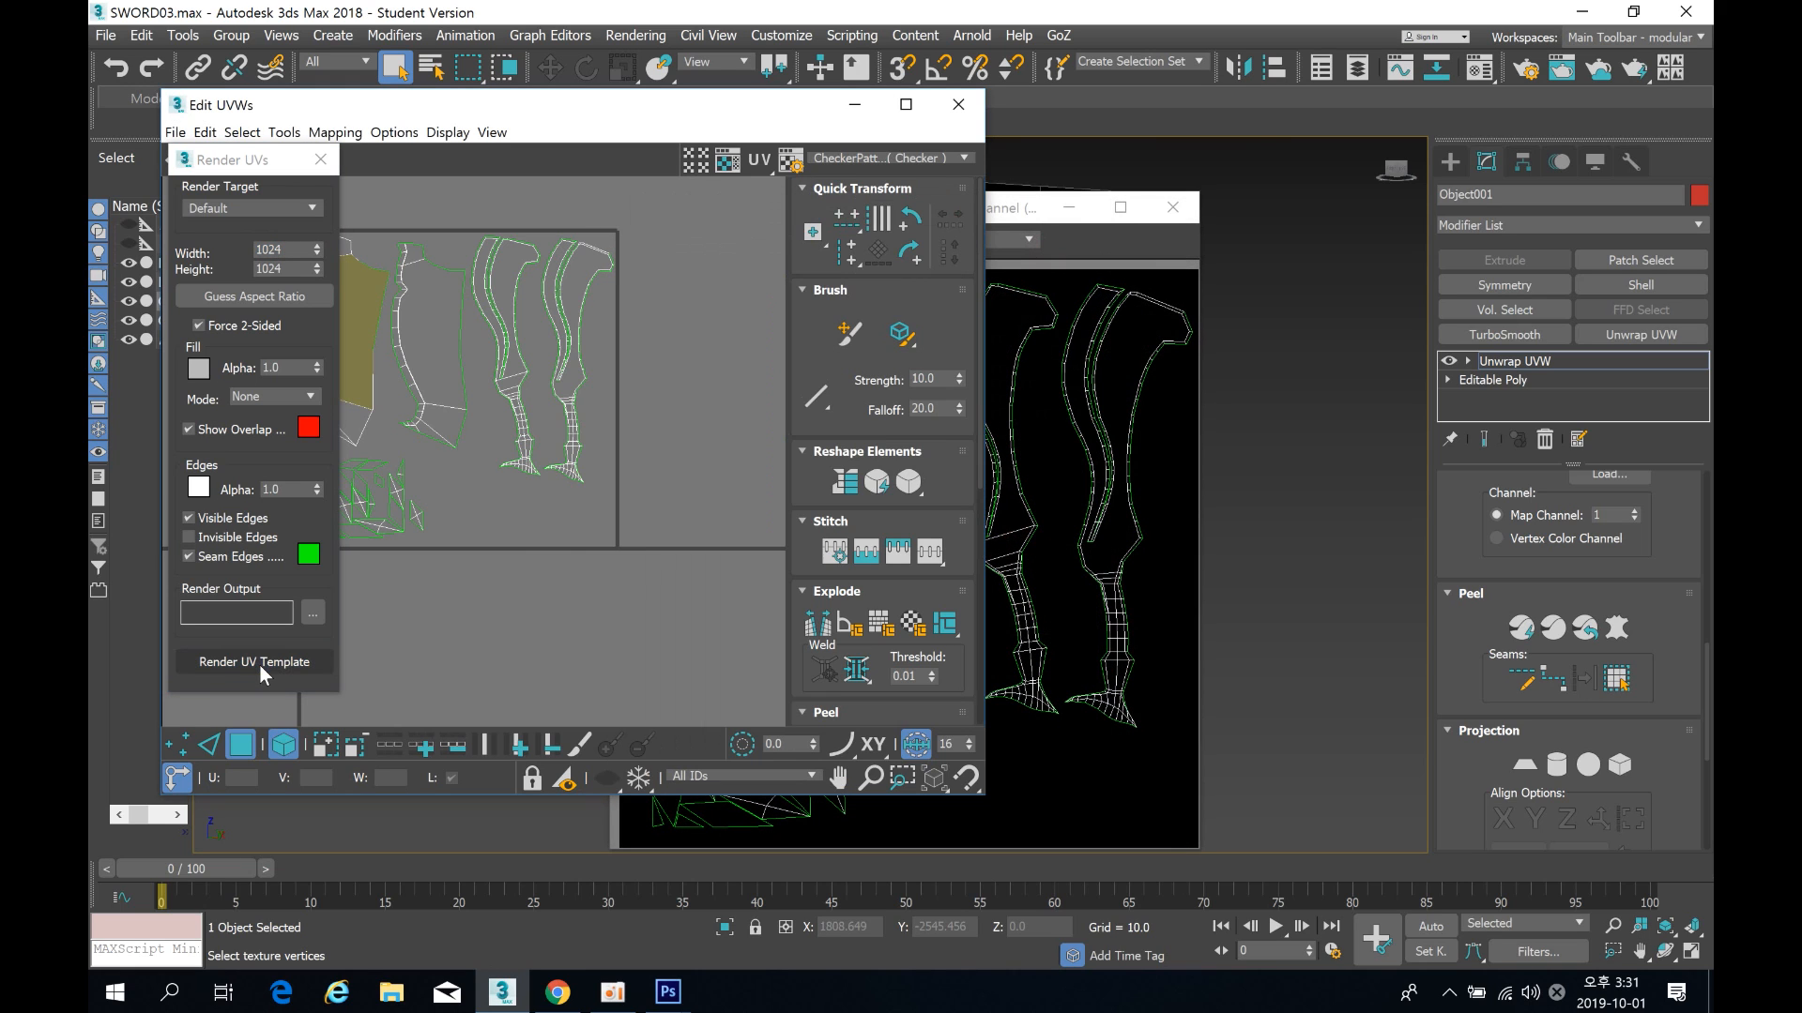
left_click(1033, 208)
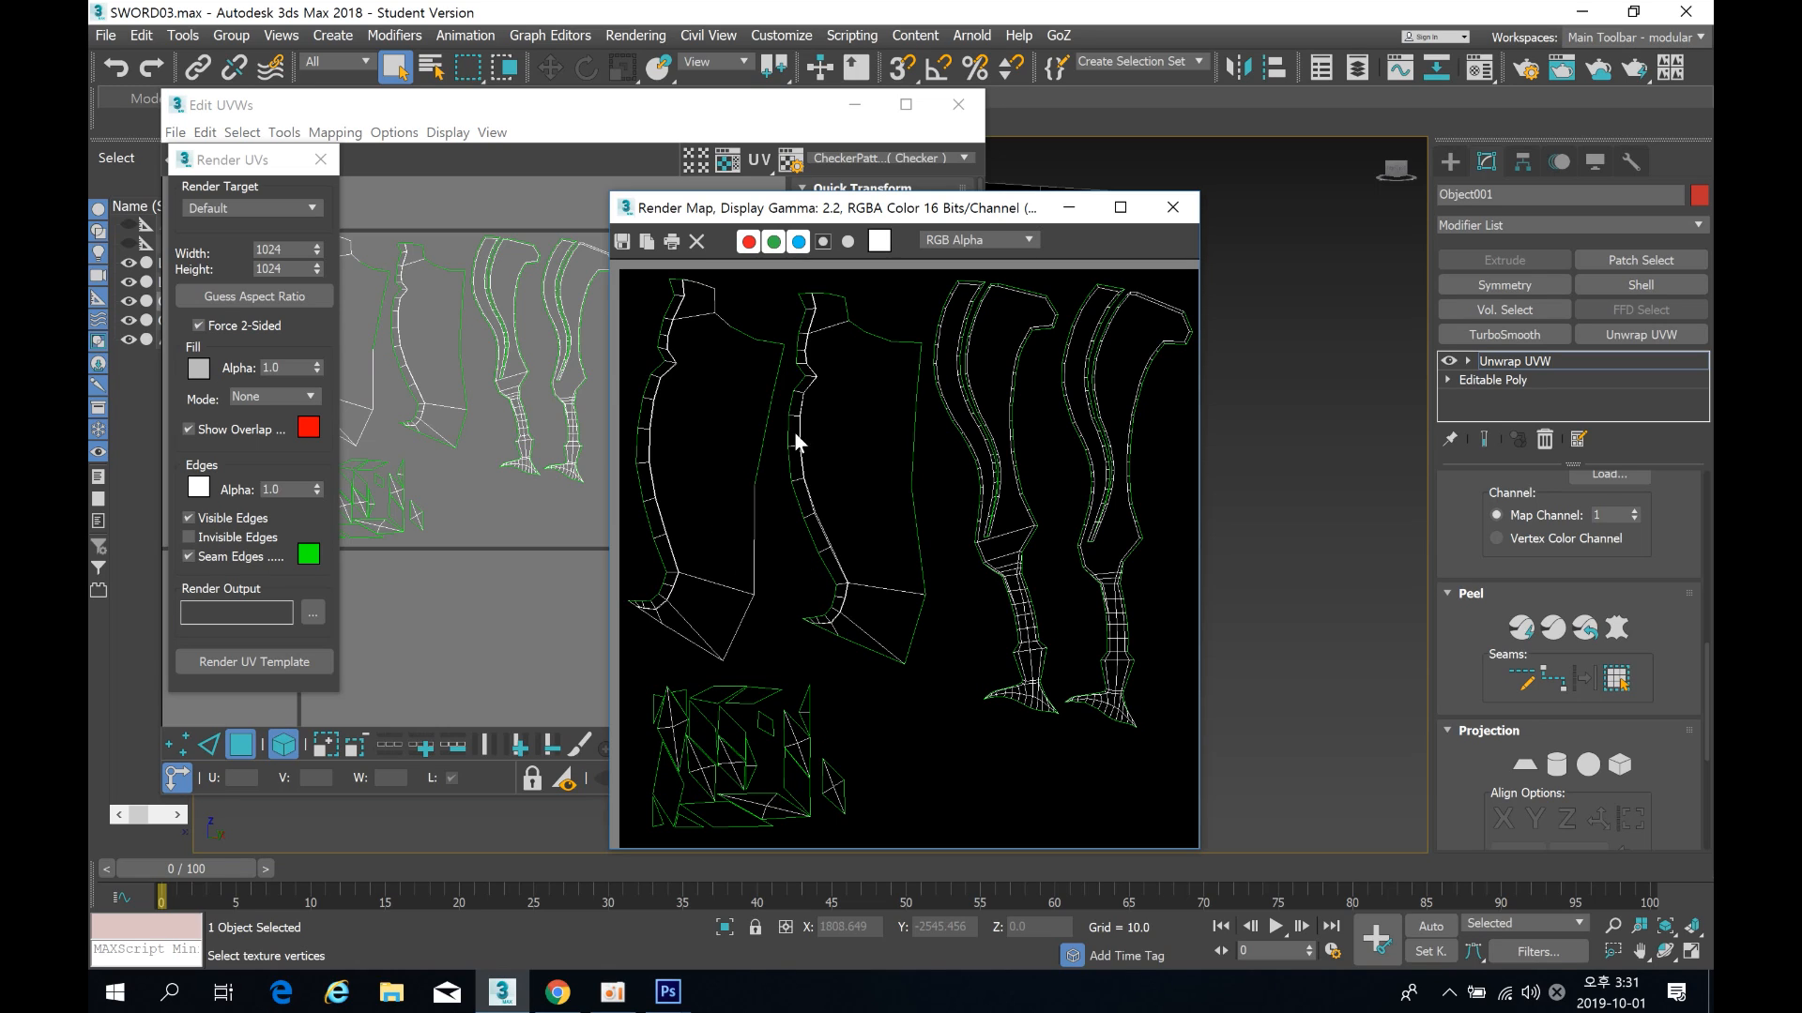
left_click(1178, 213)
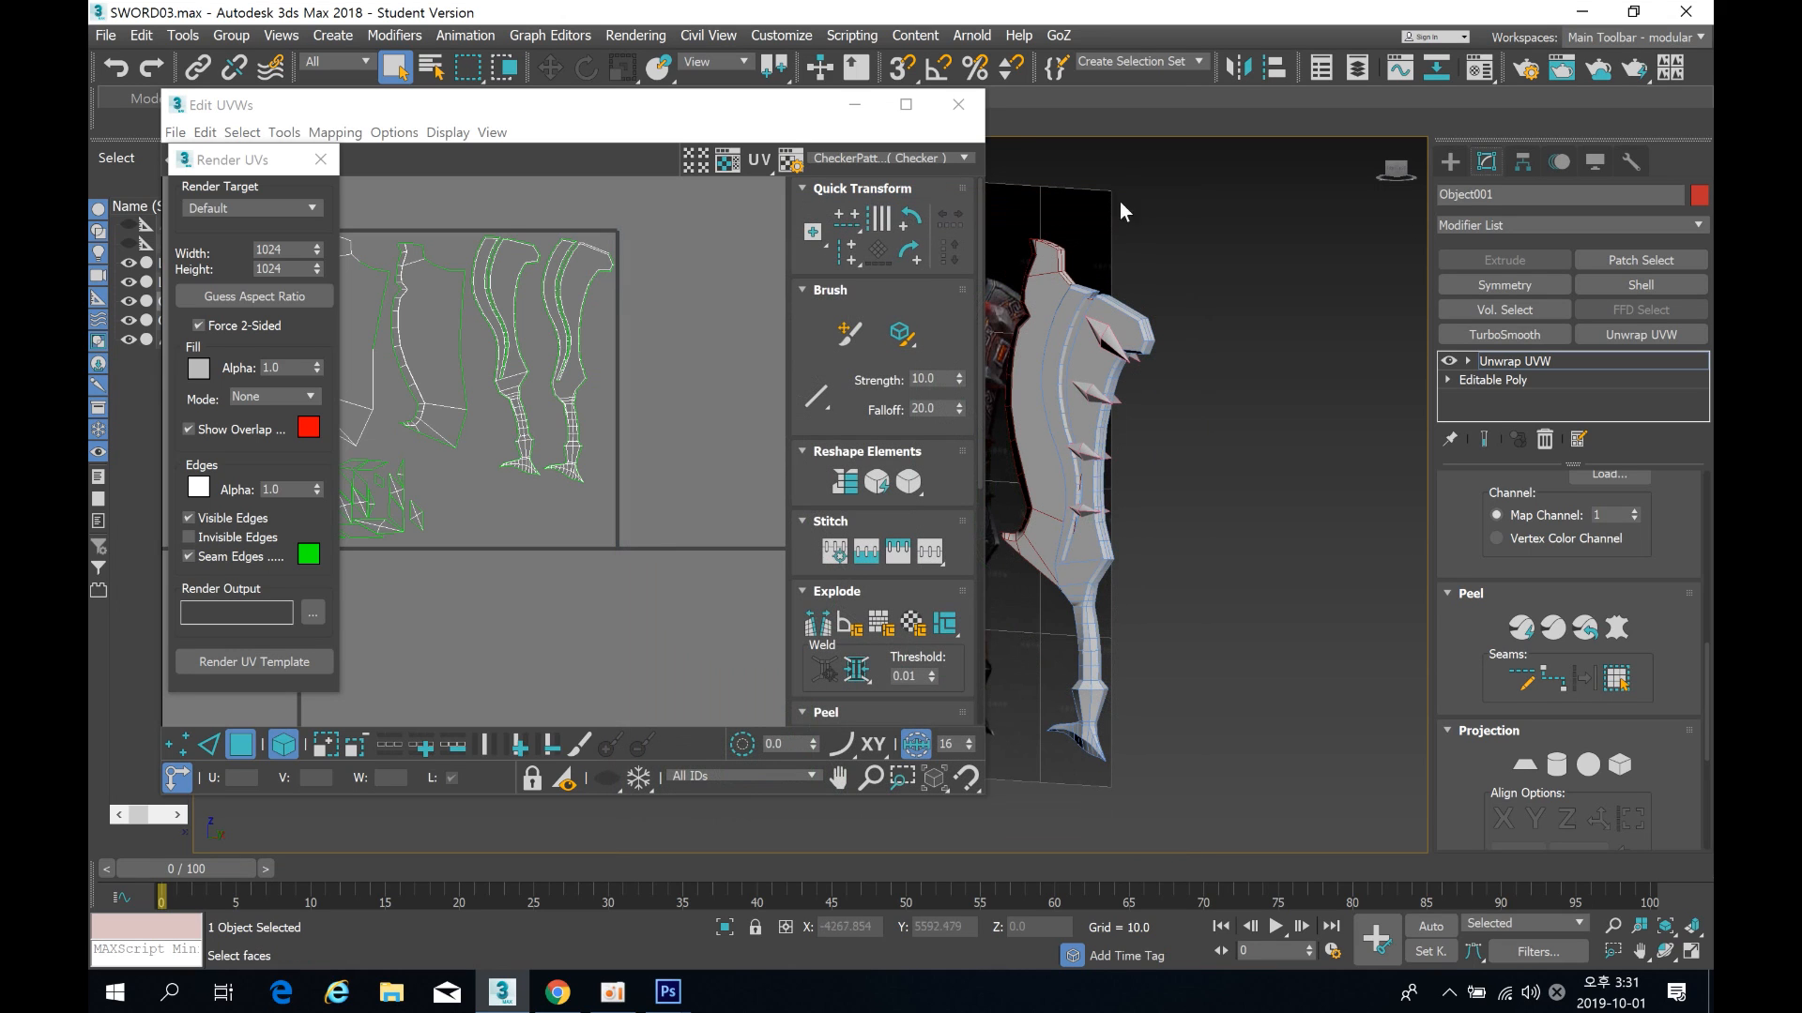
left_click(958, 104)
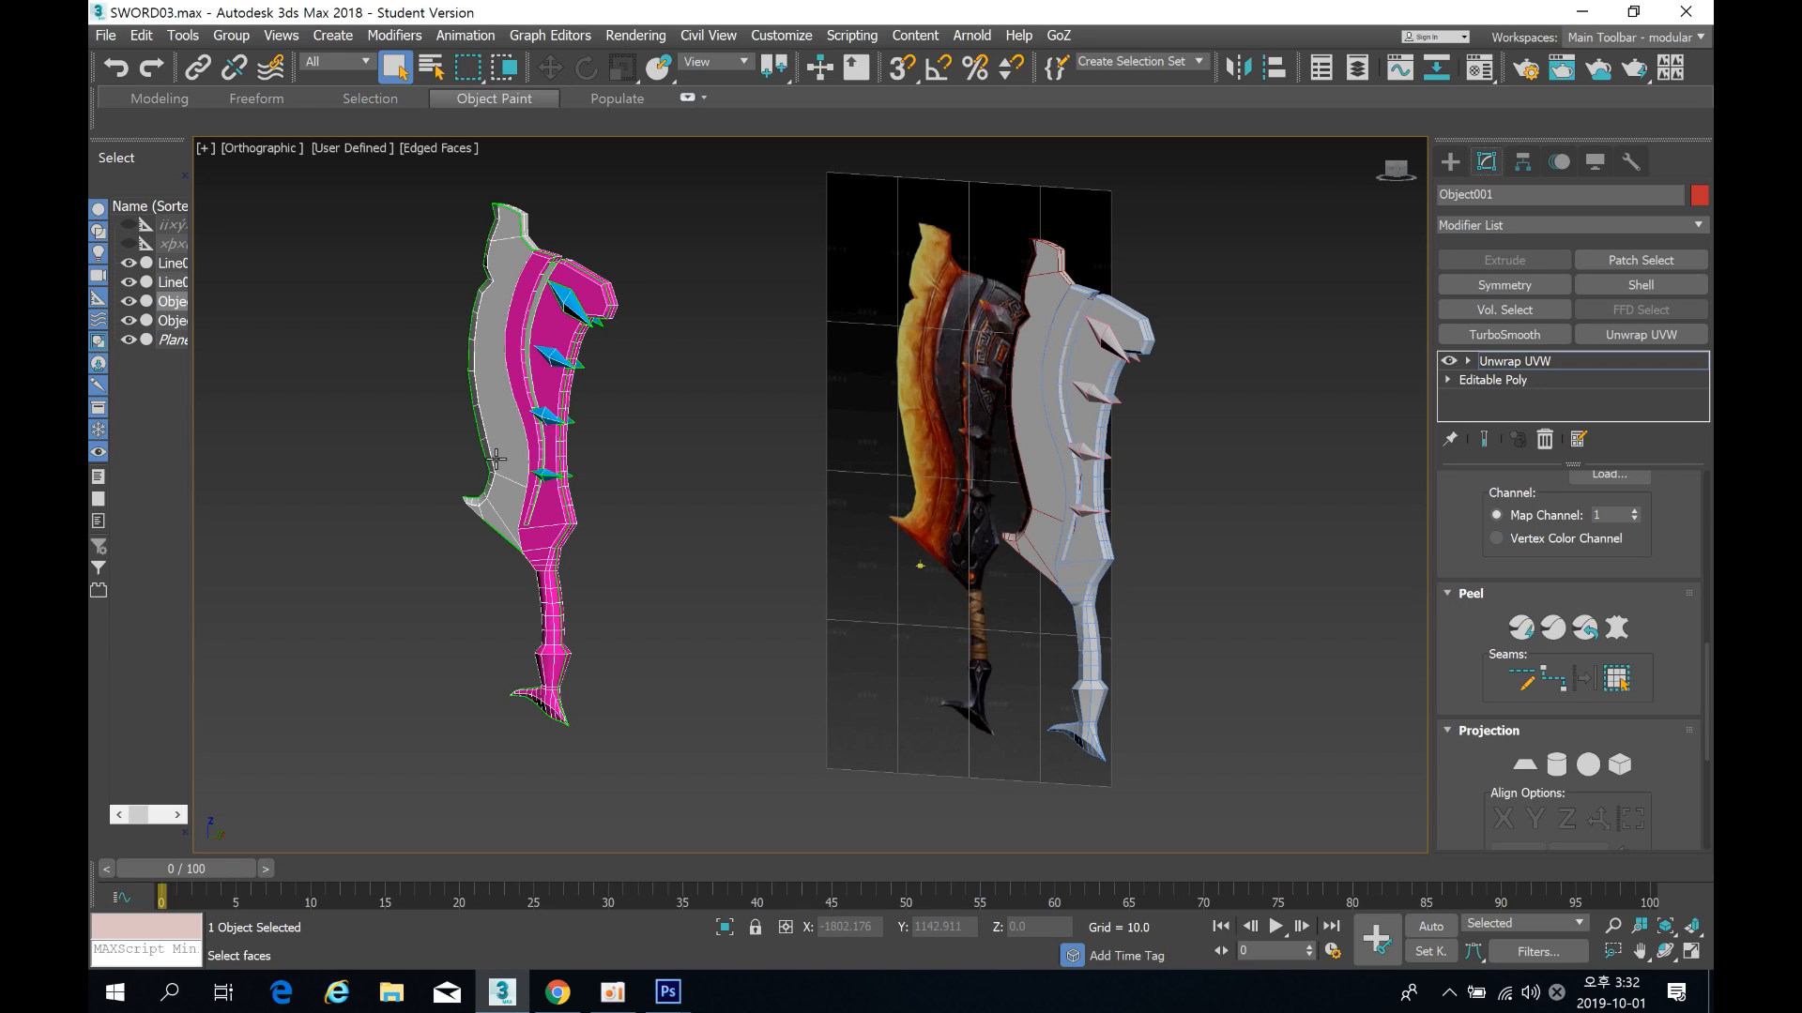
left_click(610, 997)
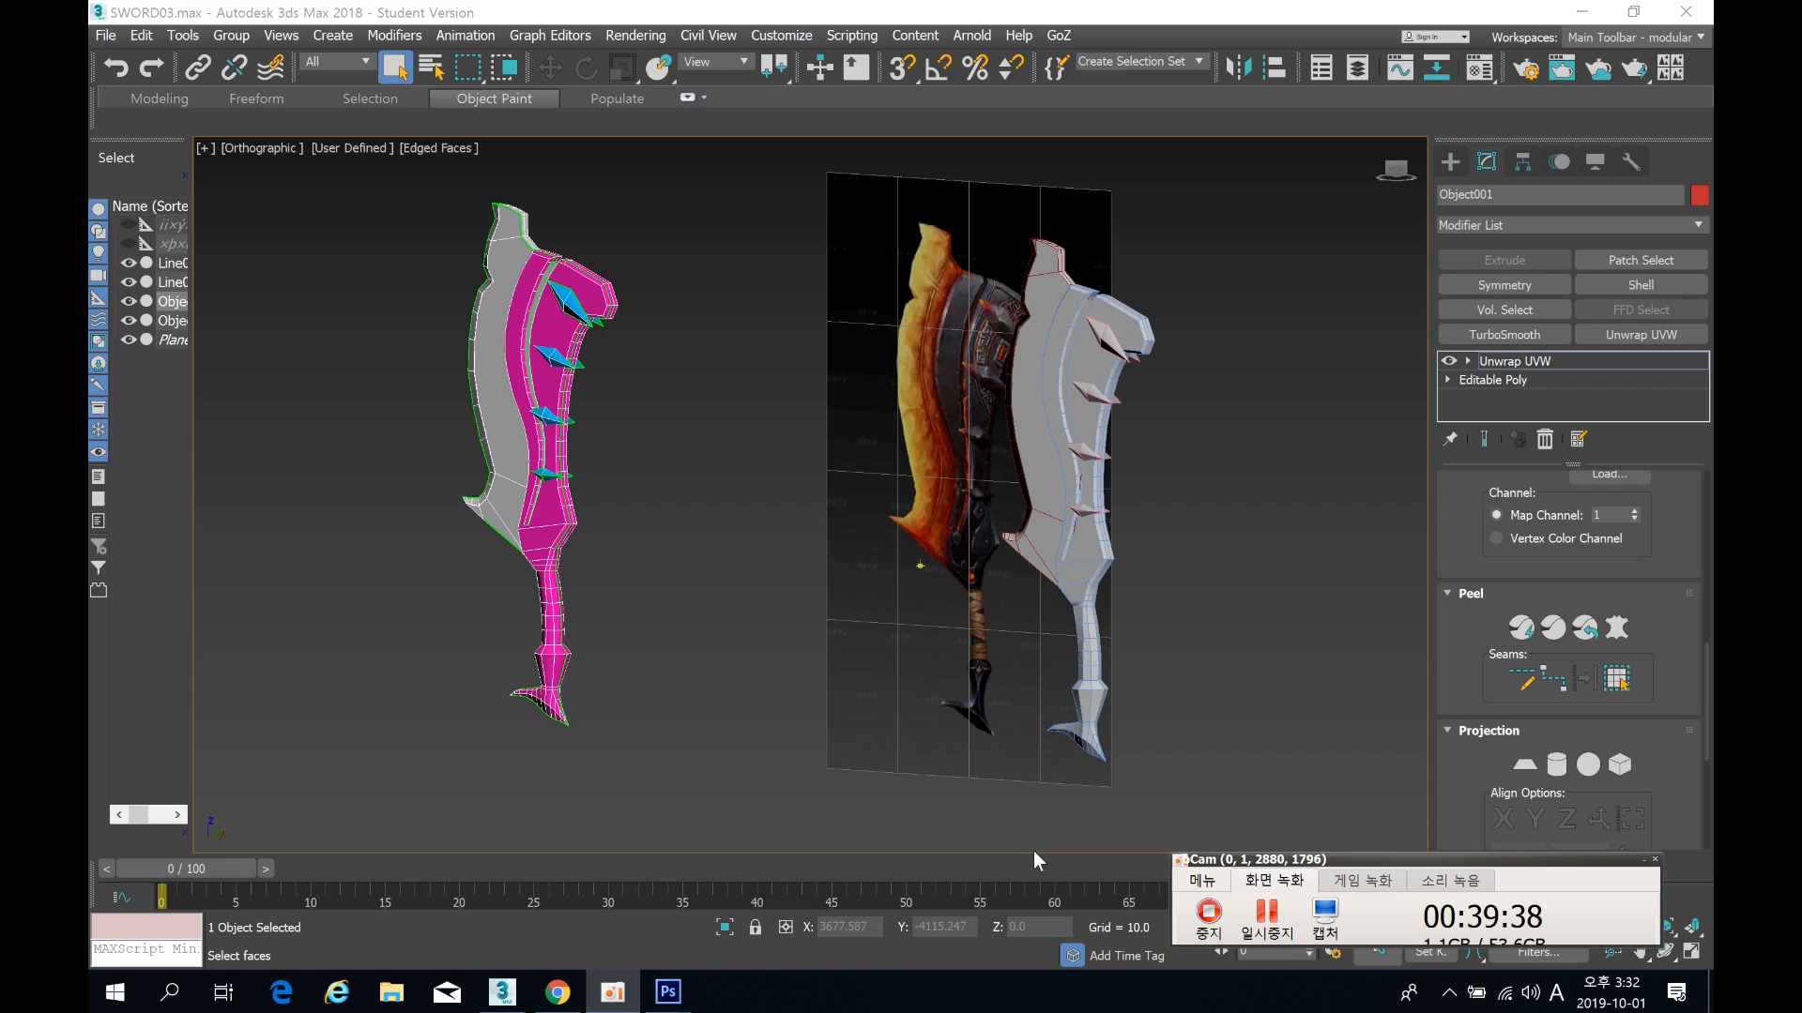